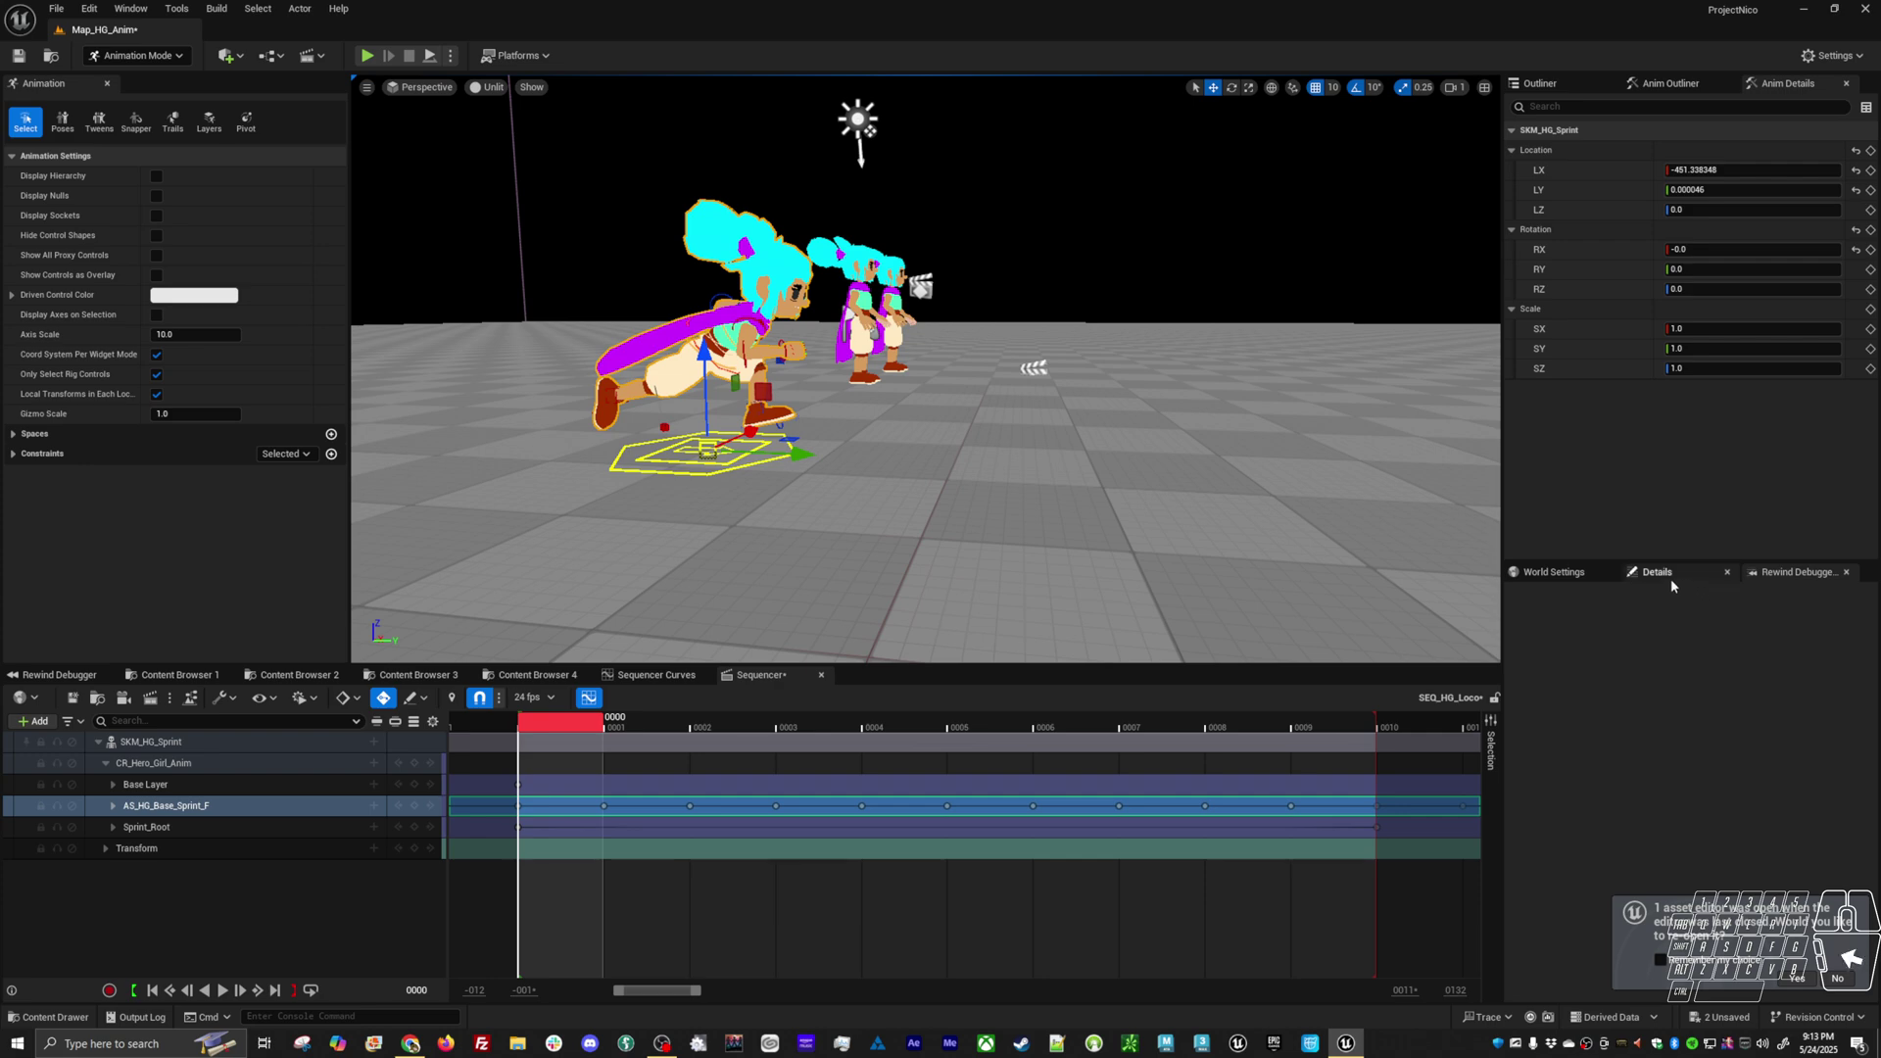
pyautogui.click(1663, 576)
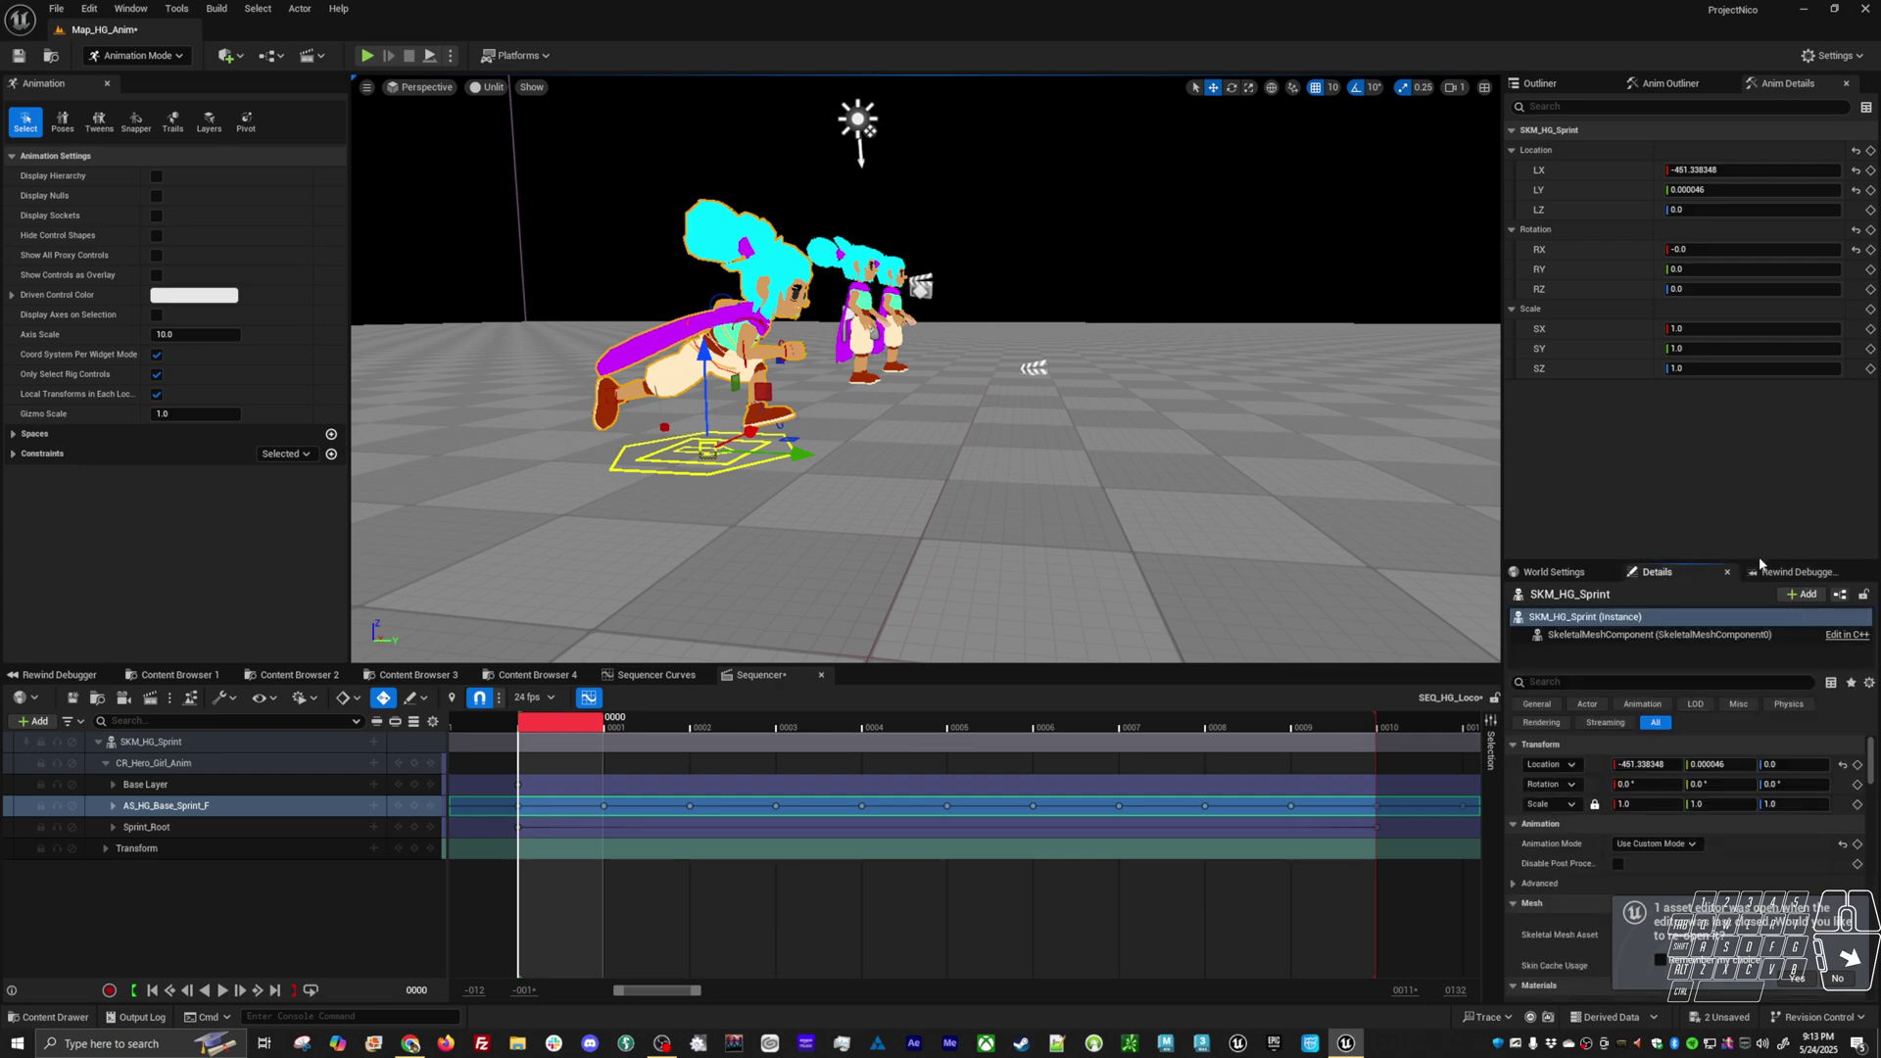
pyautogui.click(1793, 574)
pyautogui.click(1645, 87)
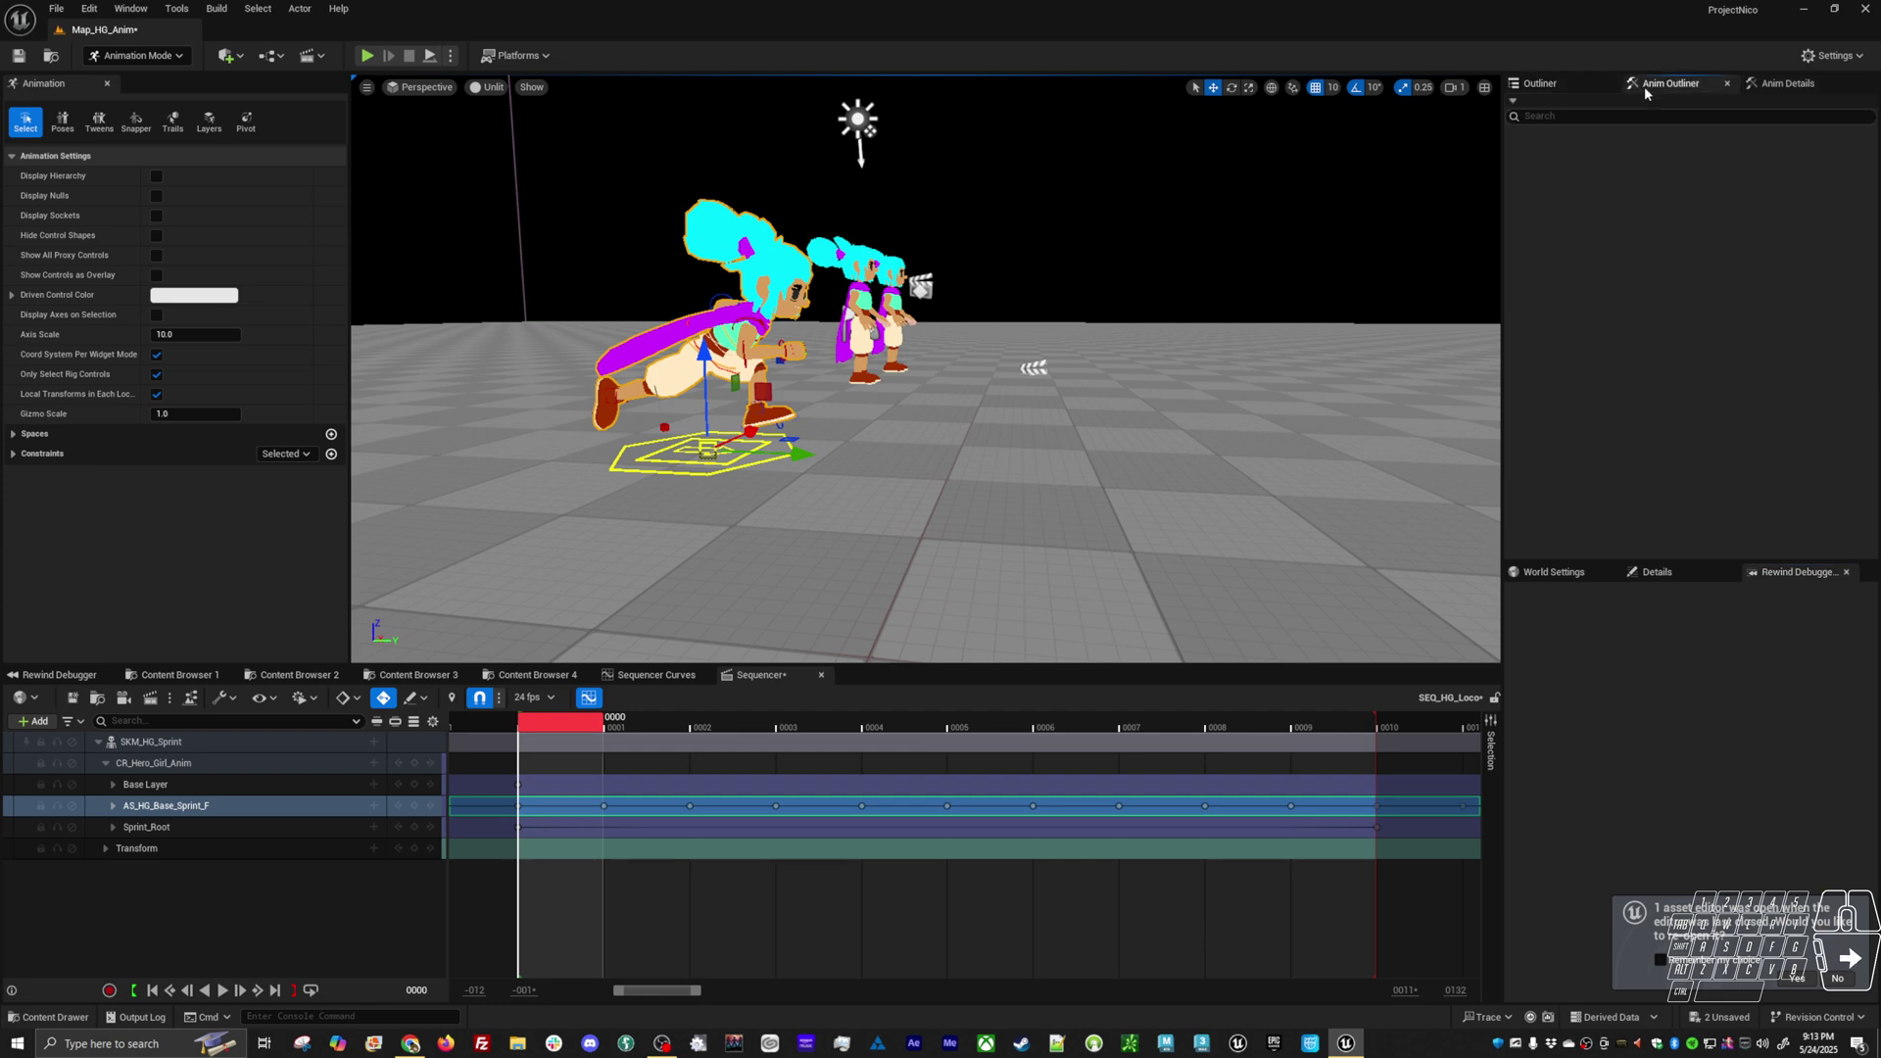
pyautogui.click(1548, 88)
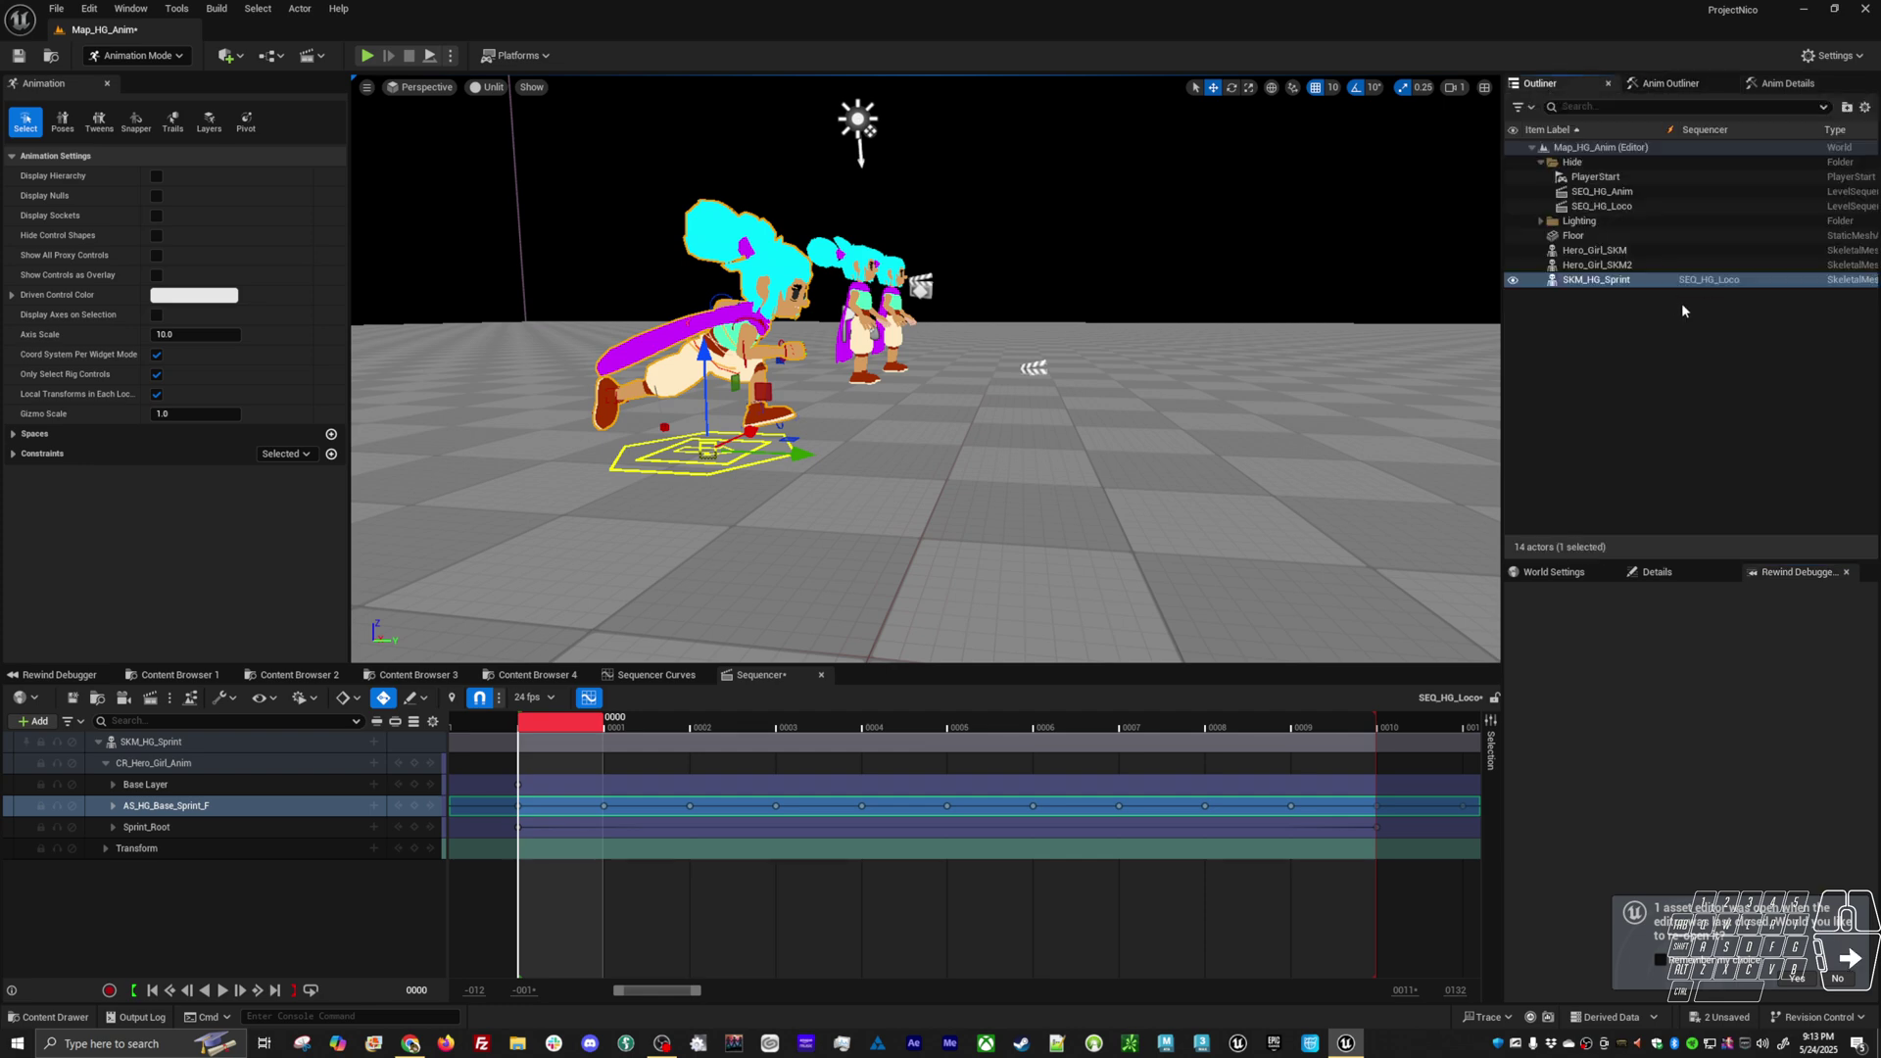
# Play back the sprint sequence from several angles and scrub it from frame 0 to frame 10 to review the forward travel
pyautogui.keyDown('alt'); pyautogui.moveTo(988, 480); pyautogui.dragTo(986, 353); pyautogui.keyUp('alt')
pyautogui.press('space')
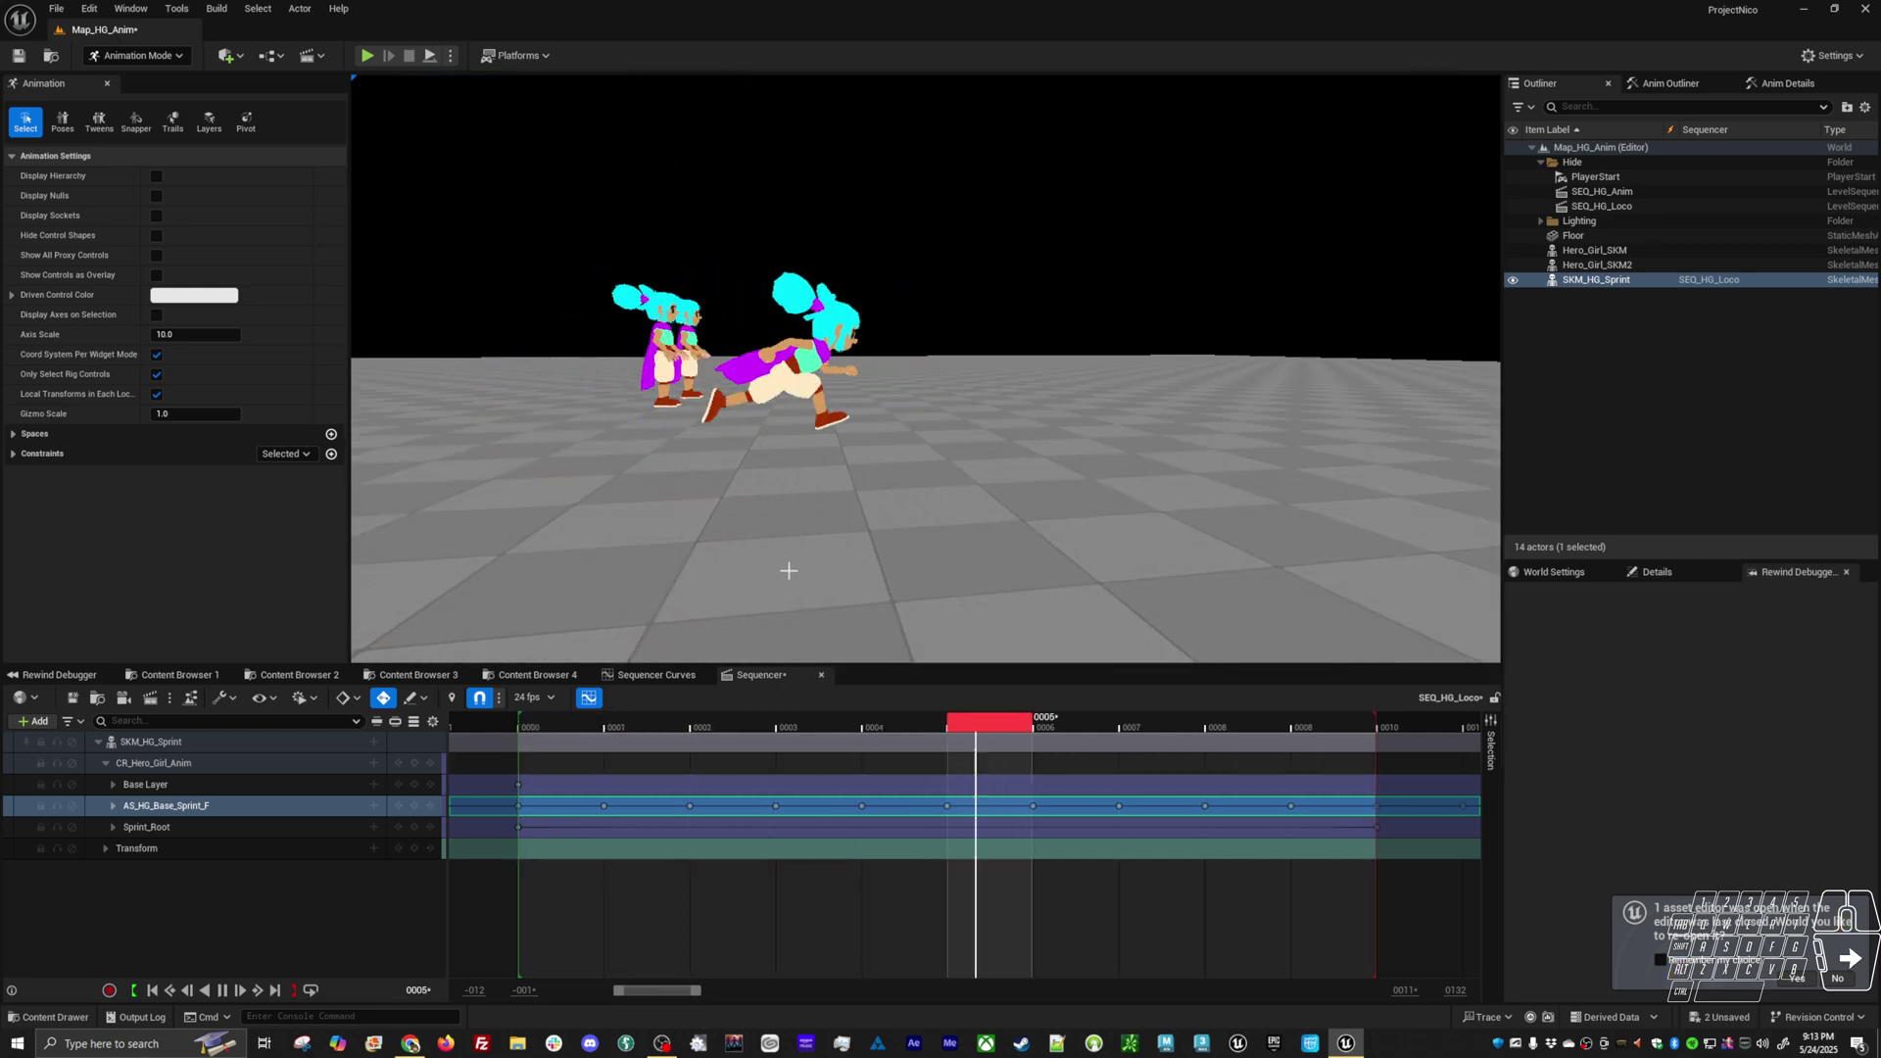
pyautogui.keyDown('alt'); pyautogui.moveTo(983, 419); pyautogui.dragTo(973, 467); pyautogui.keyUp('alt')
pyautogui.press('space')
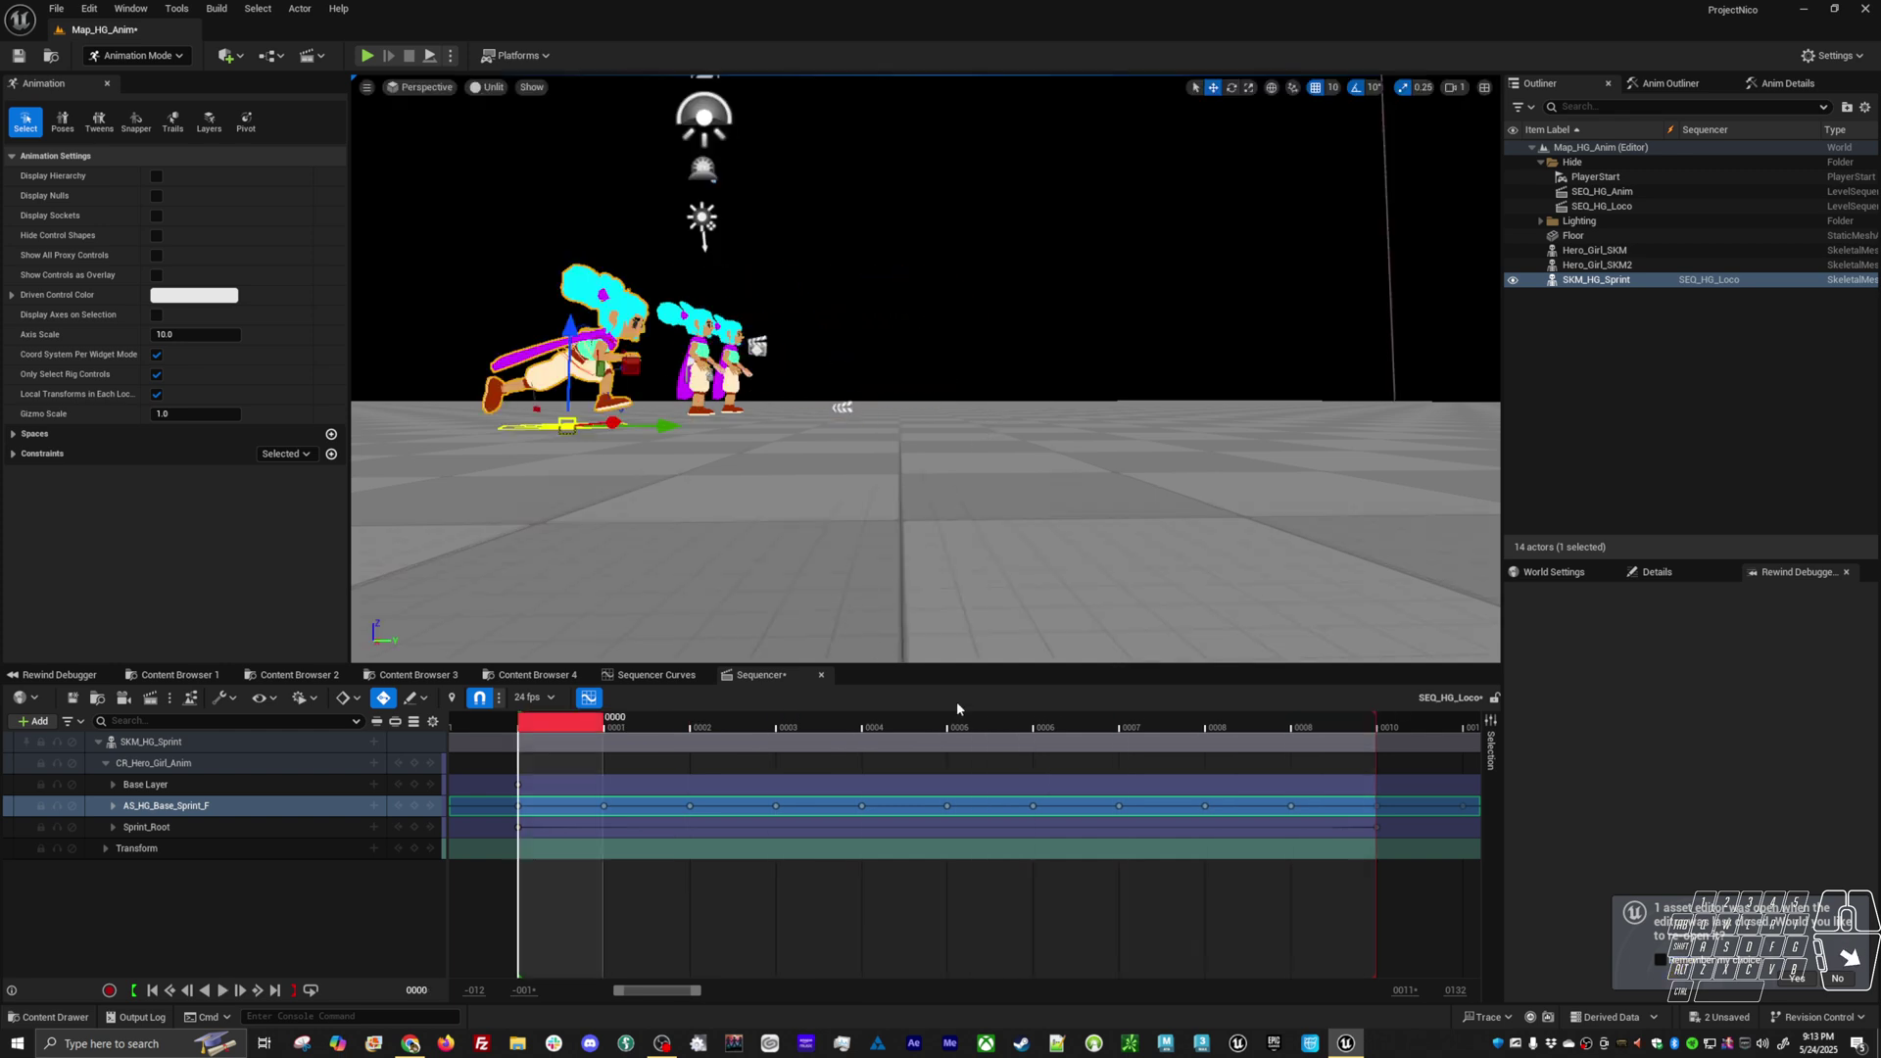
pyautogui.moveTo(541, 734); pyautogui.dragTo(1400, 715)
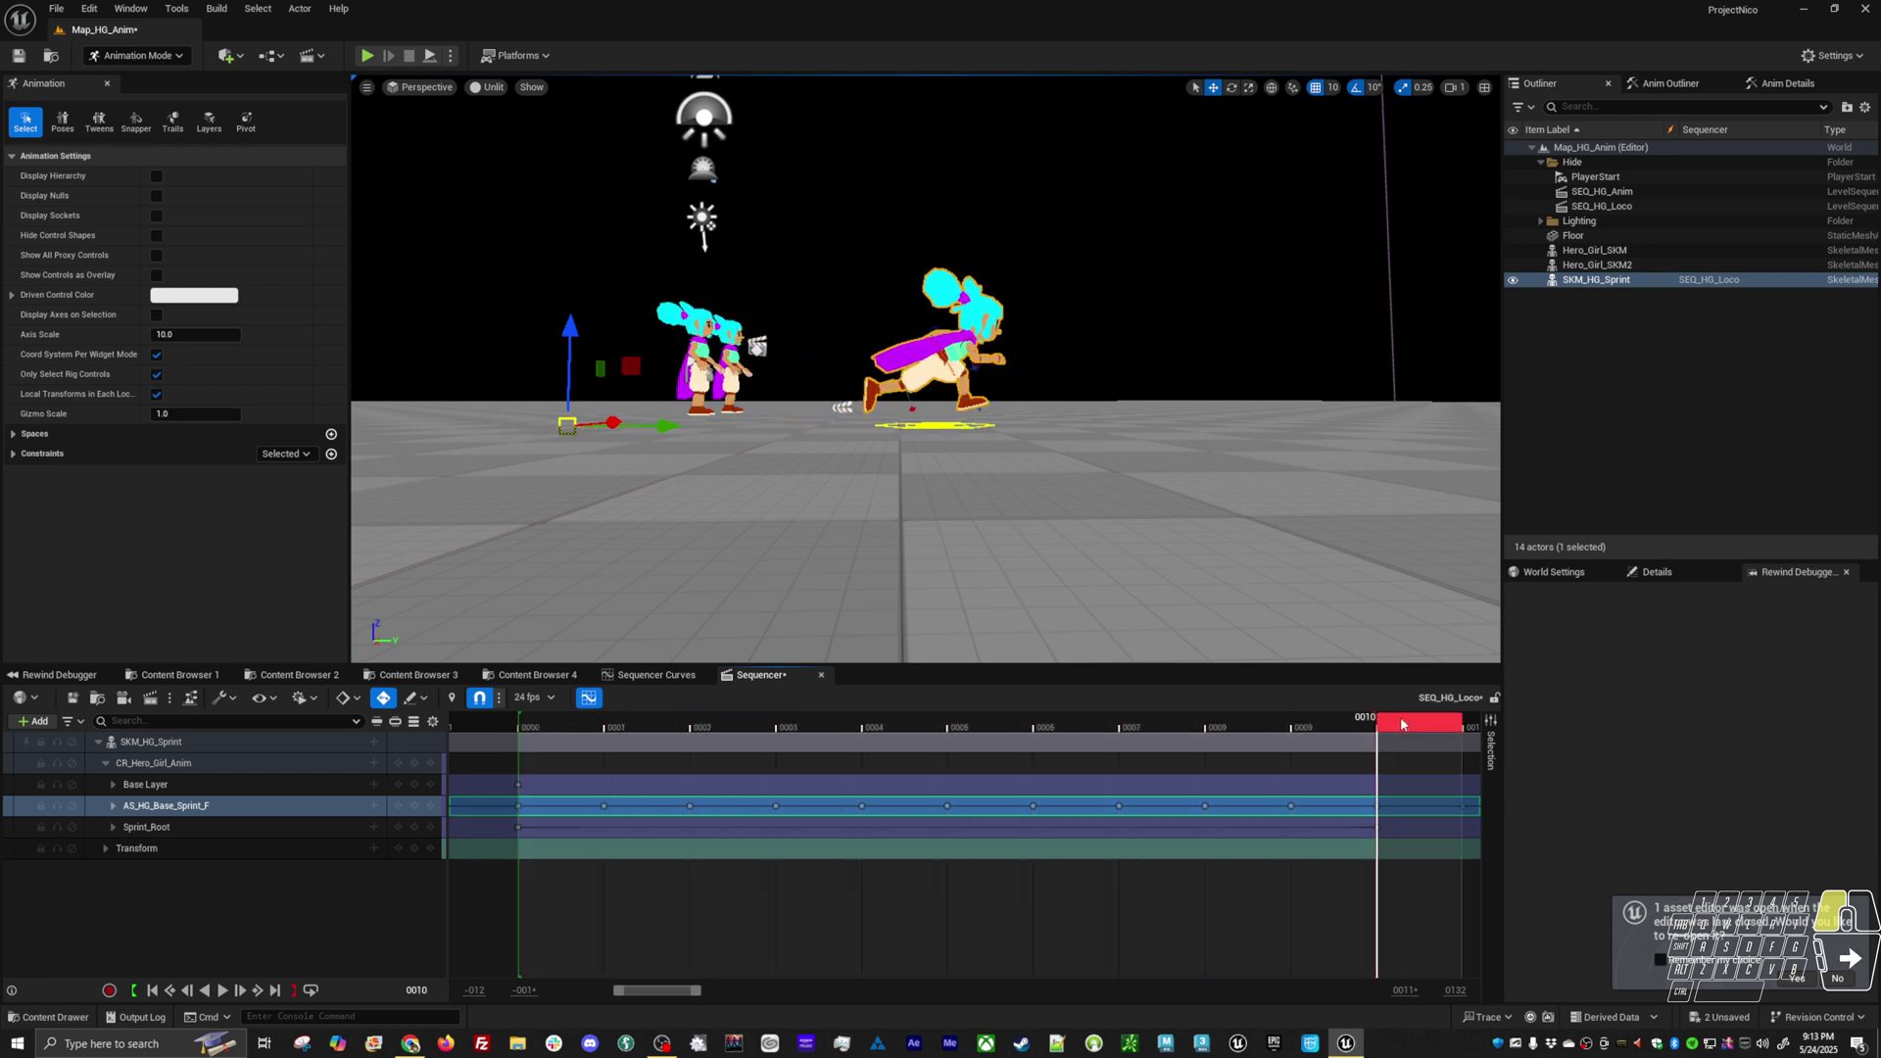
pyautogui.keyDown('ctrl'); pyautogui.scroll(-3, 1373, 770); pyautogui.keyUp('ctrl')
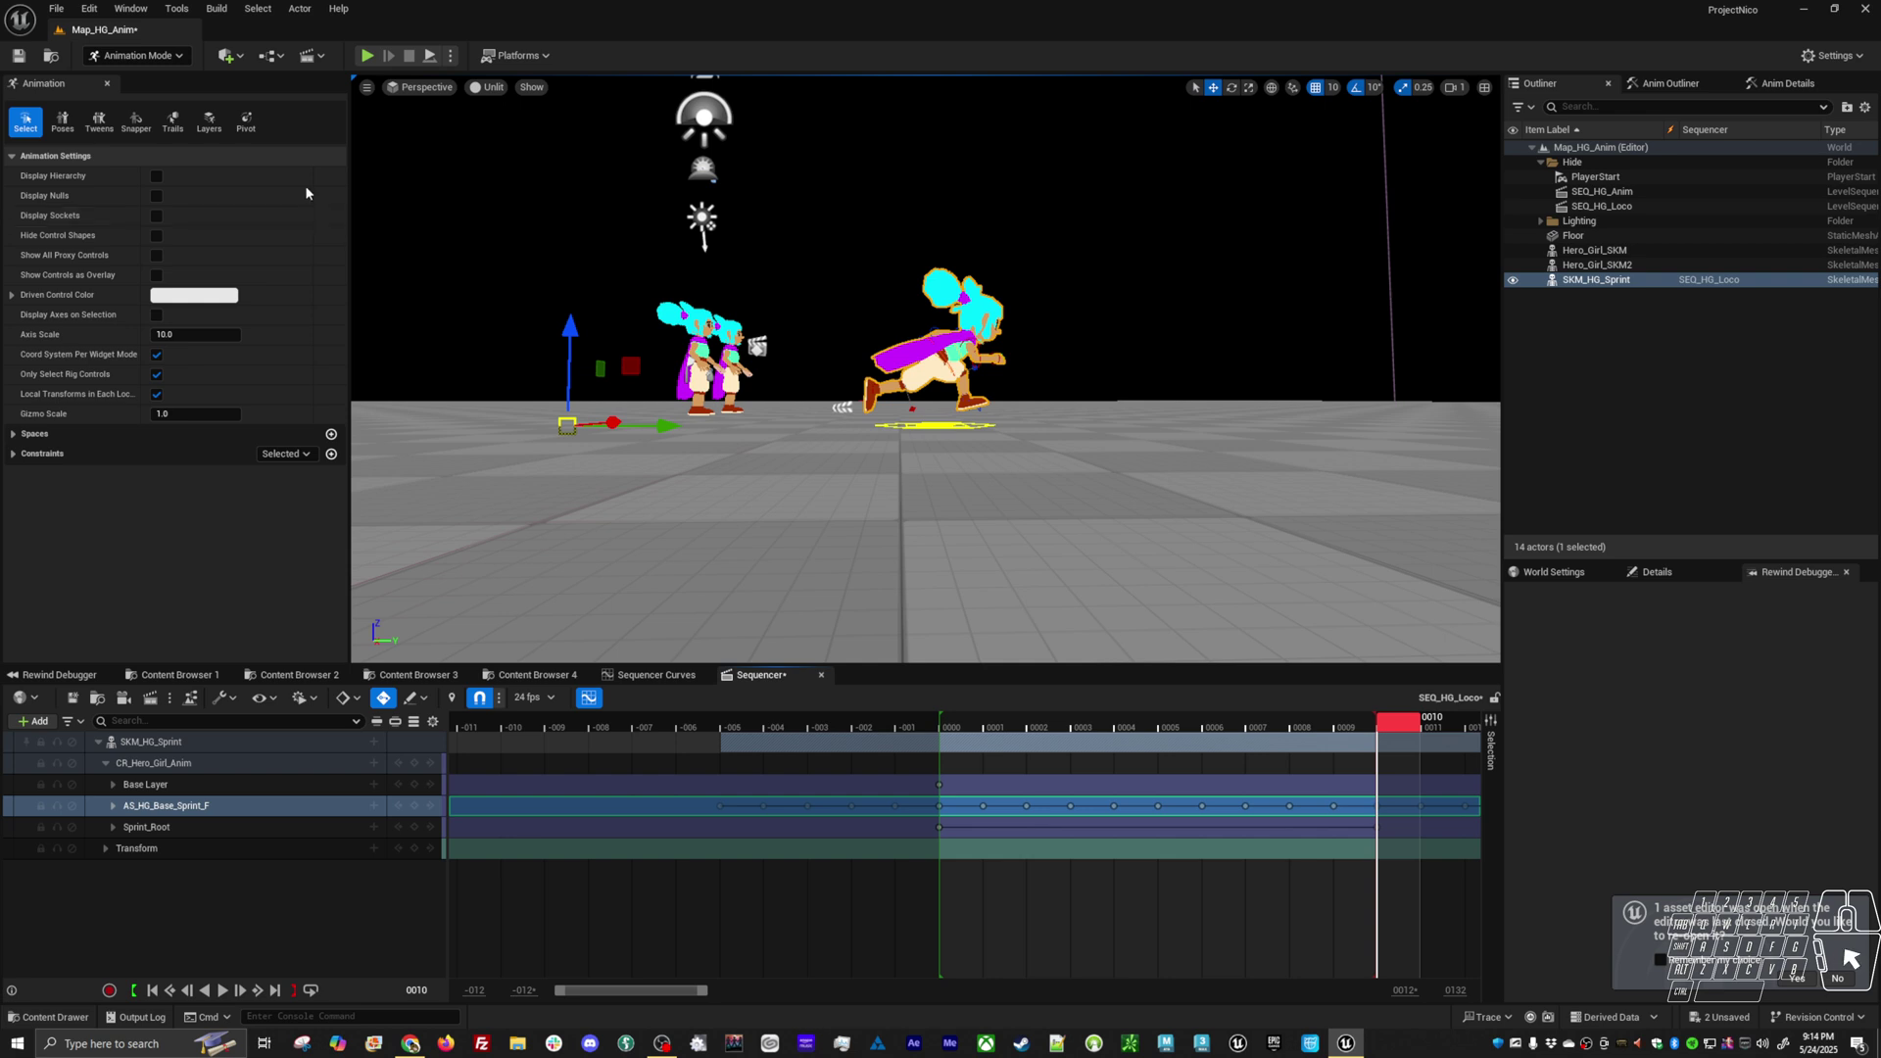
# Delete the Sprint_Root animation layer and return the sequence to frame 0
pyautogui.click(208, 121)
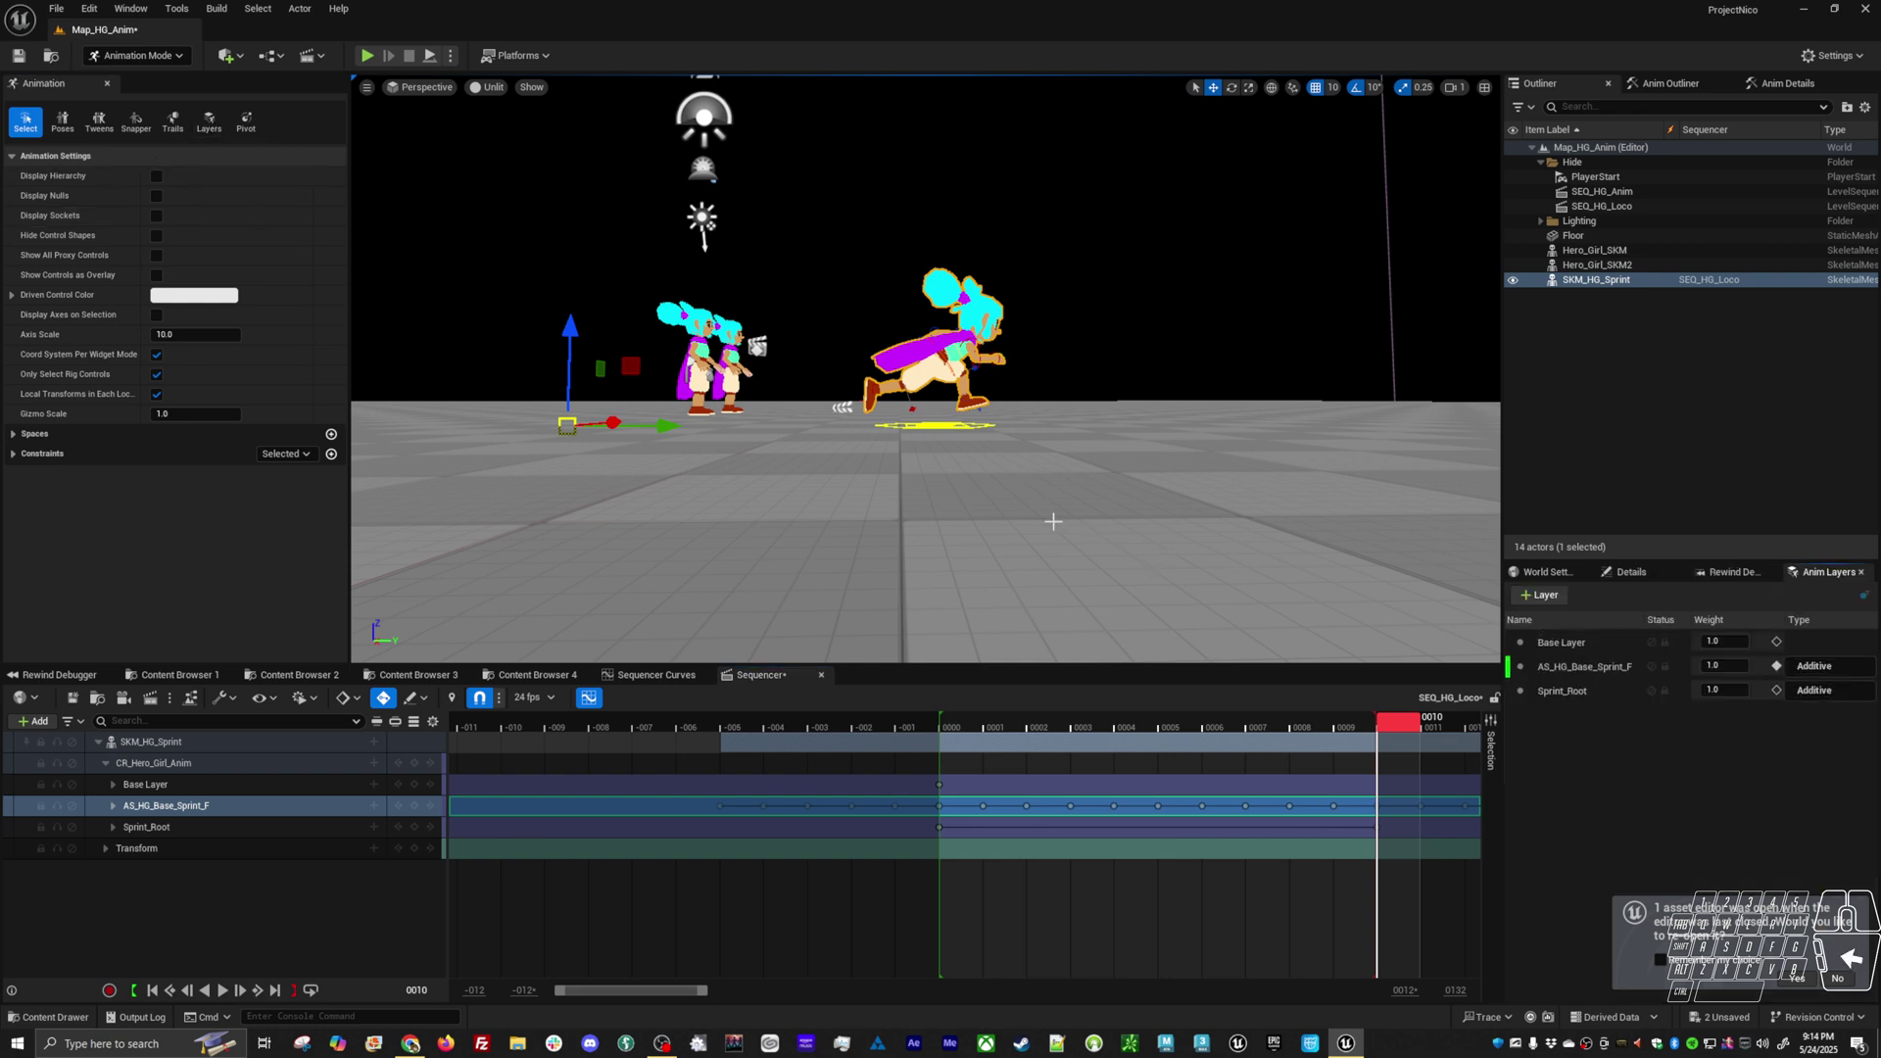
pyautogui.click(1557, 689)
pyautogui.rightClick(1564, 694)
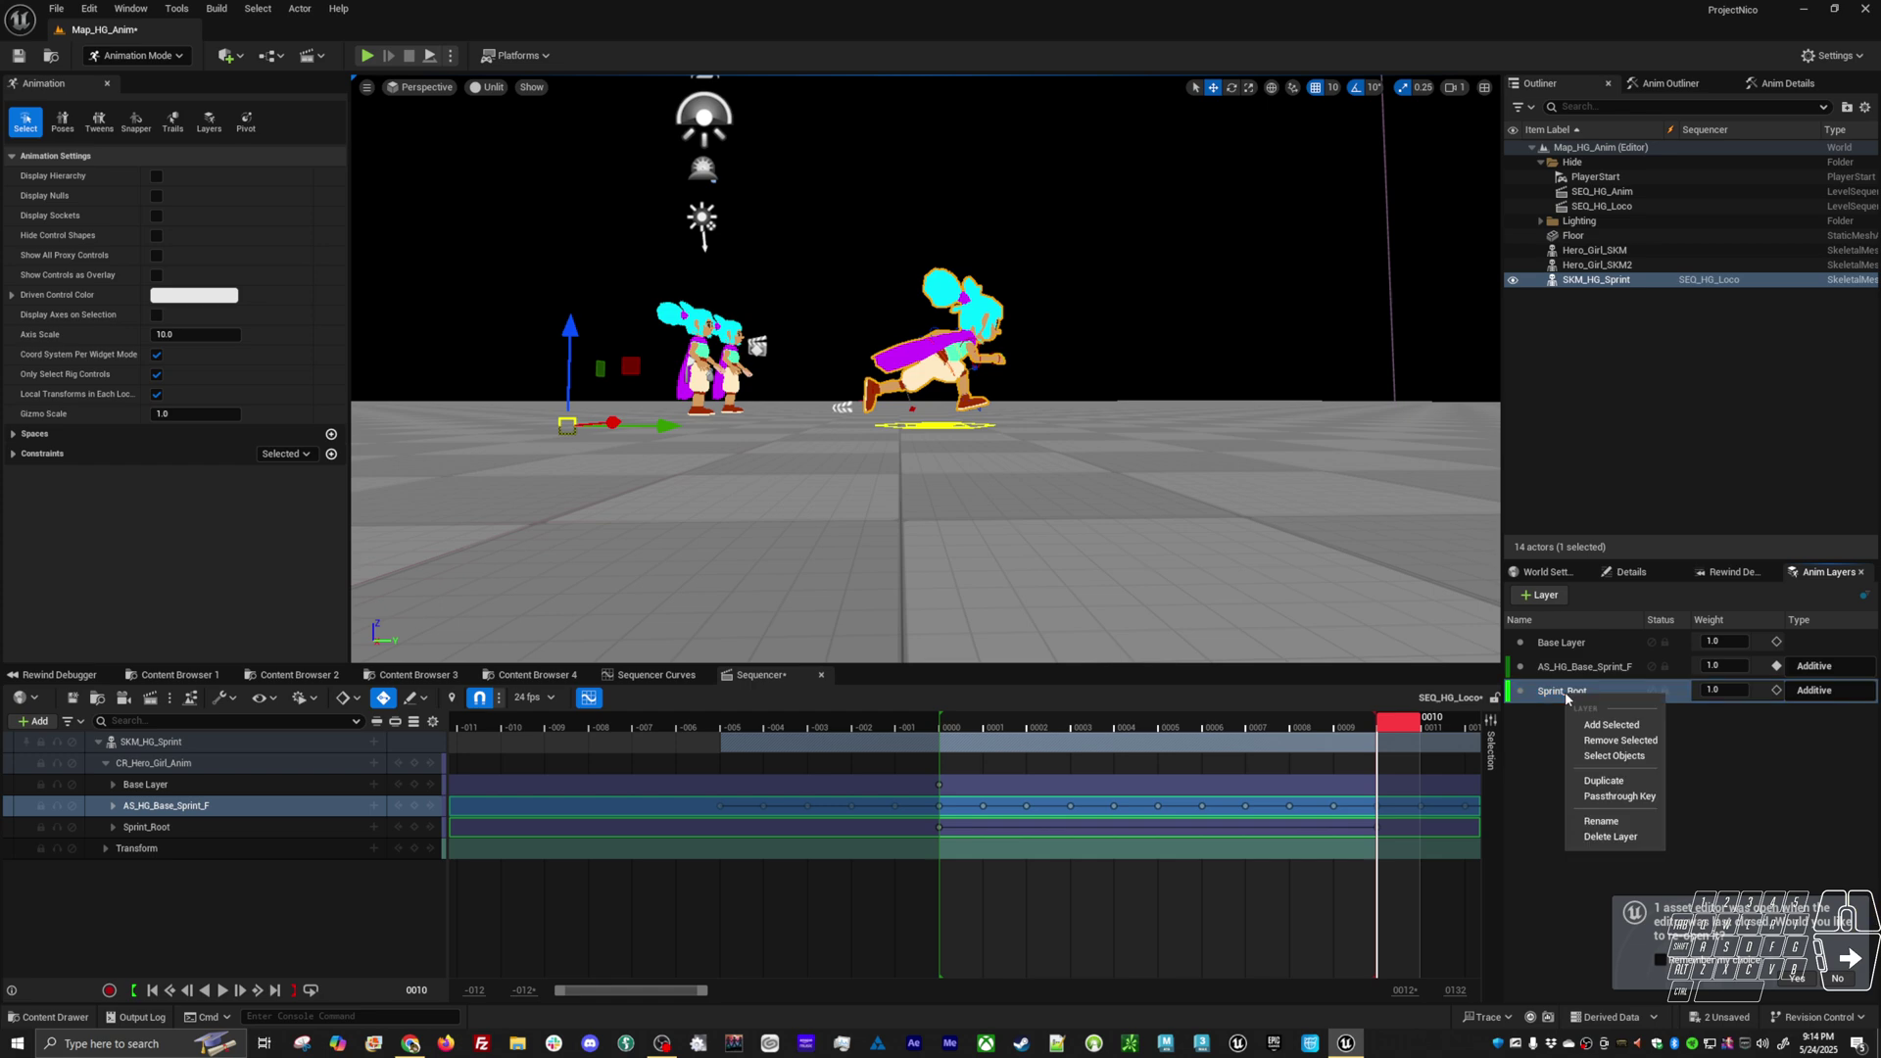
pyautogui.click(1609, 836)
pyautogui.click(963, 730)
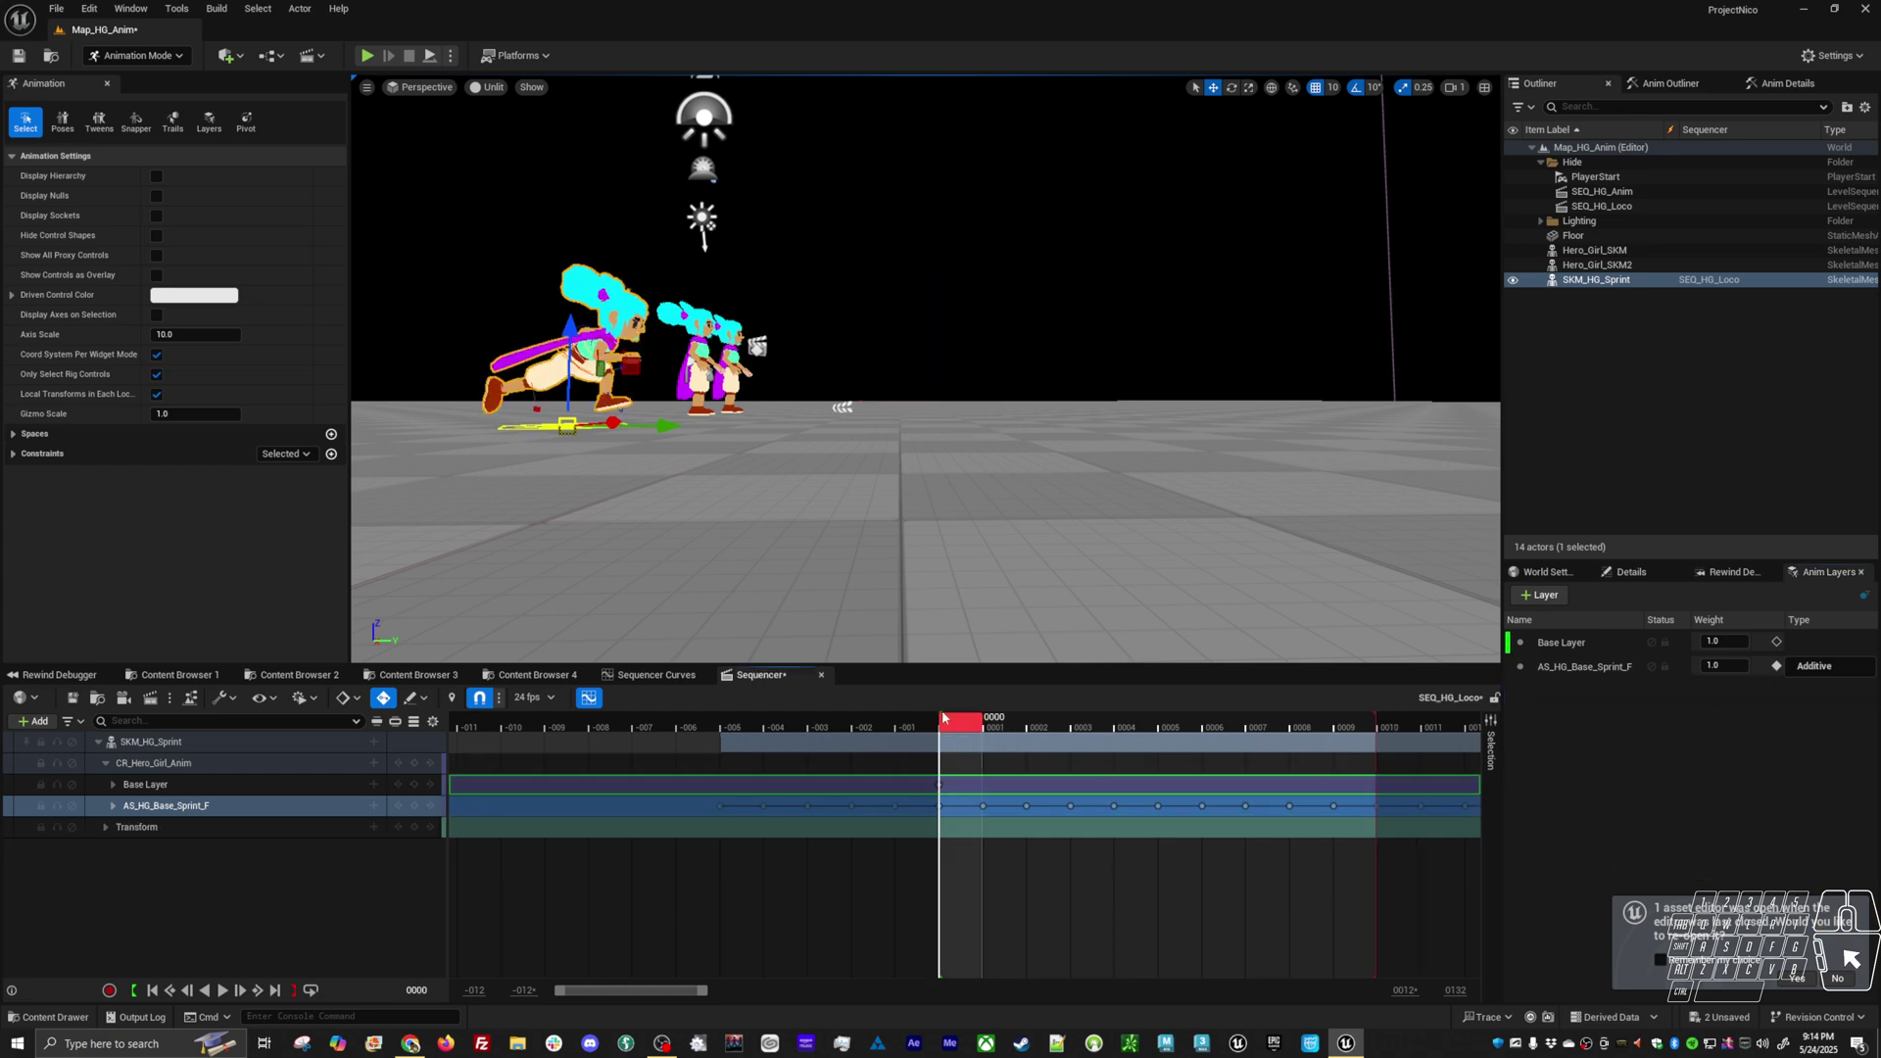
# Open the AS_HG_Base_Run_F animation sequence from the Unarmed locomotion folder
pyautogui.keyDown('alt'); pyautogui.moveTo(881, 440); pyautogui.dragTo(742, 412); pyautogui.keyUp('alt')
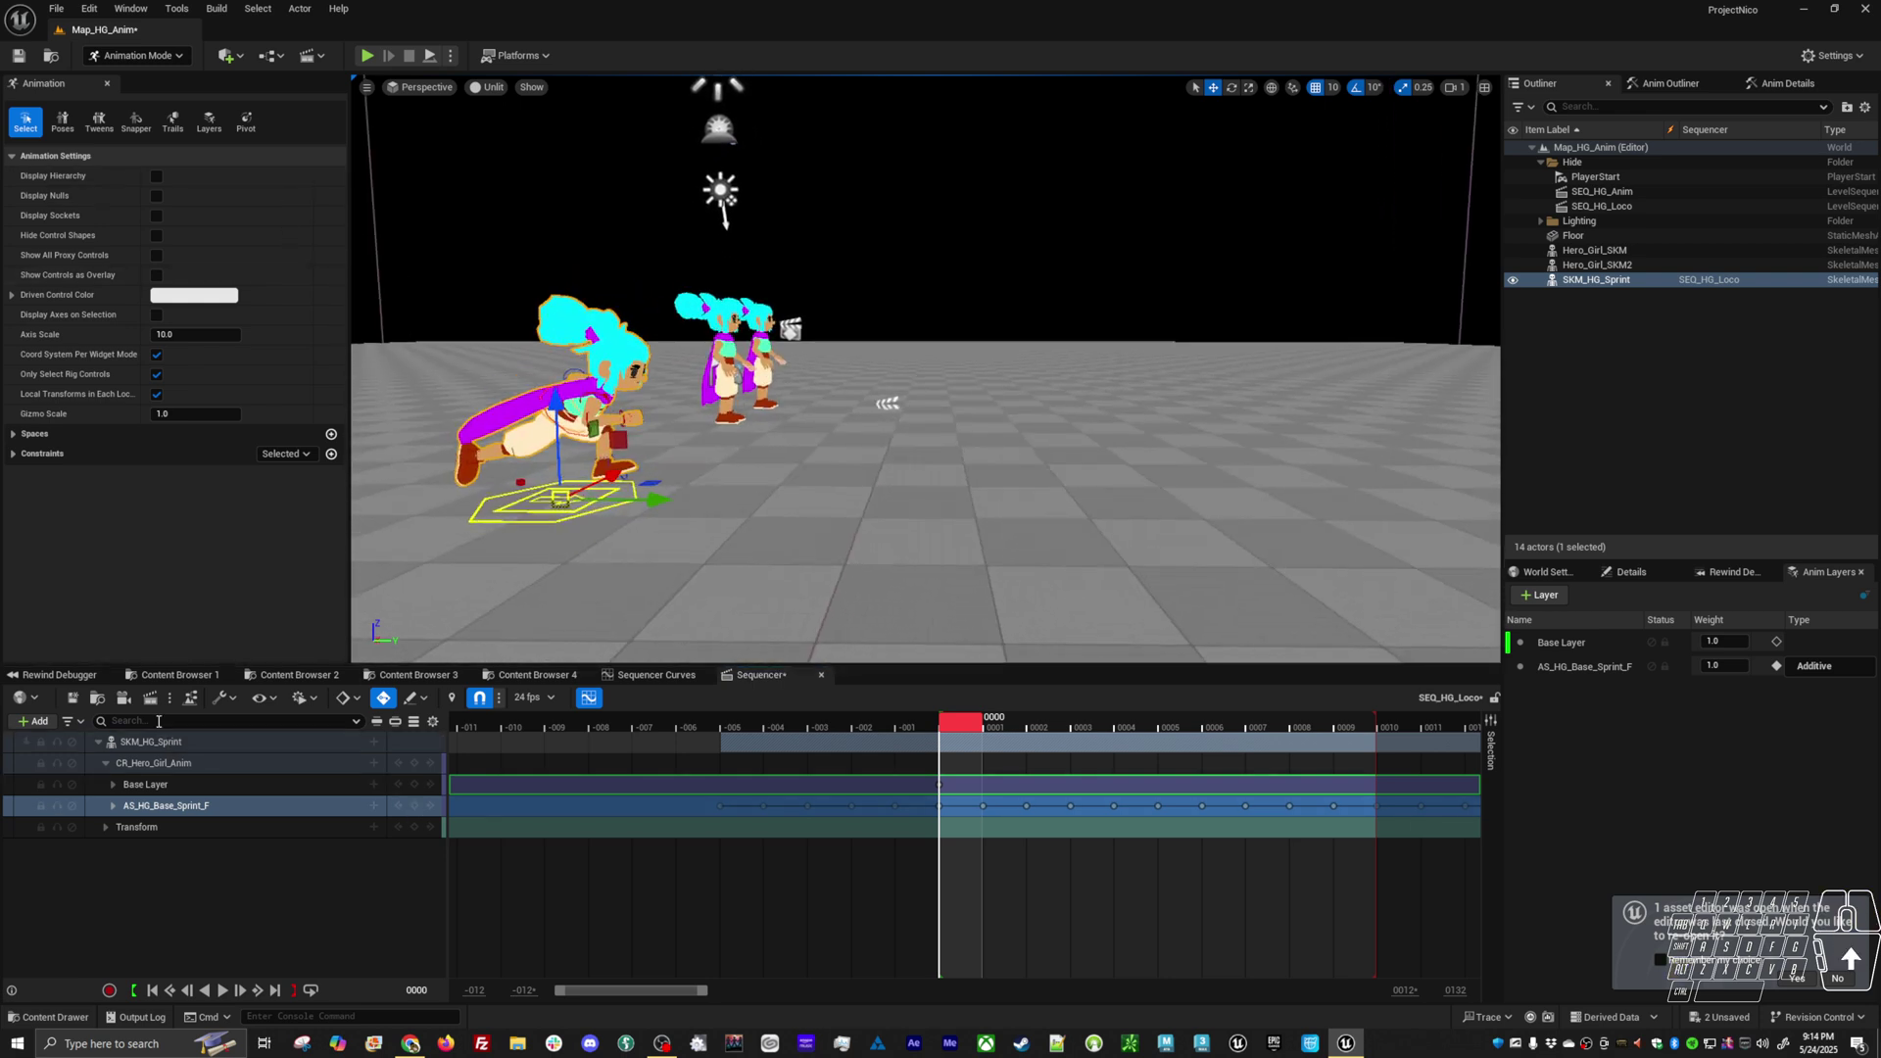
pyautogui.click(176, 675)
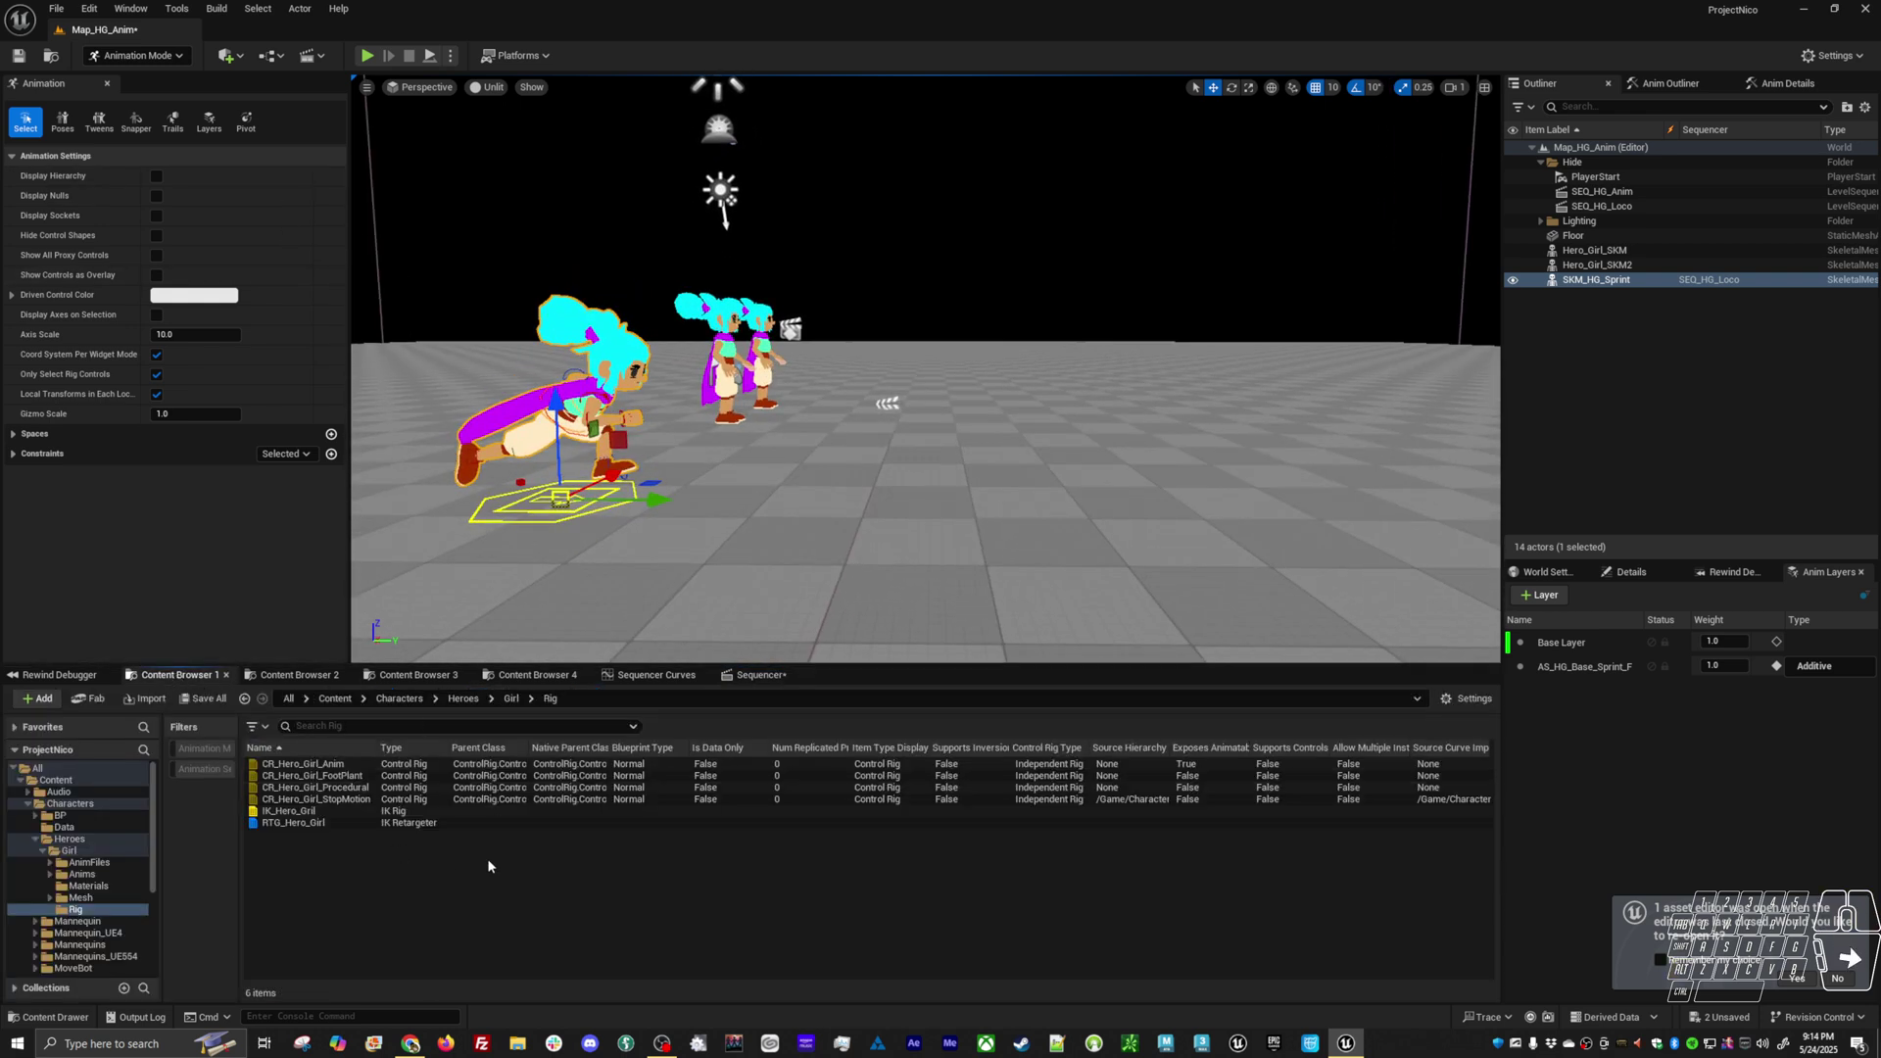
pyautogui.click(296, 676)
pyautogui.doubleClick(404, 812)
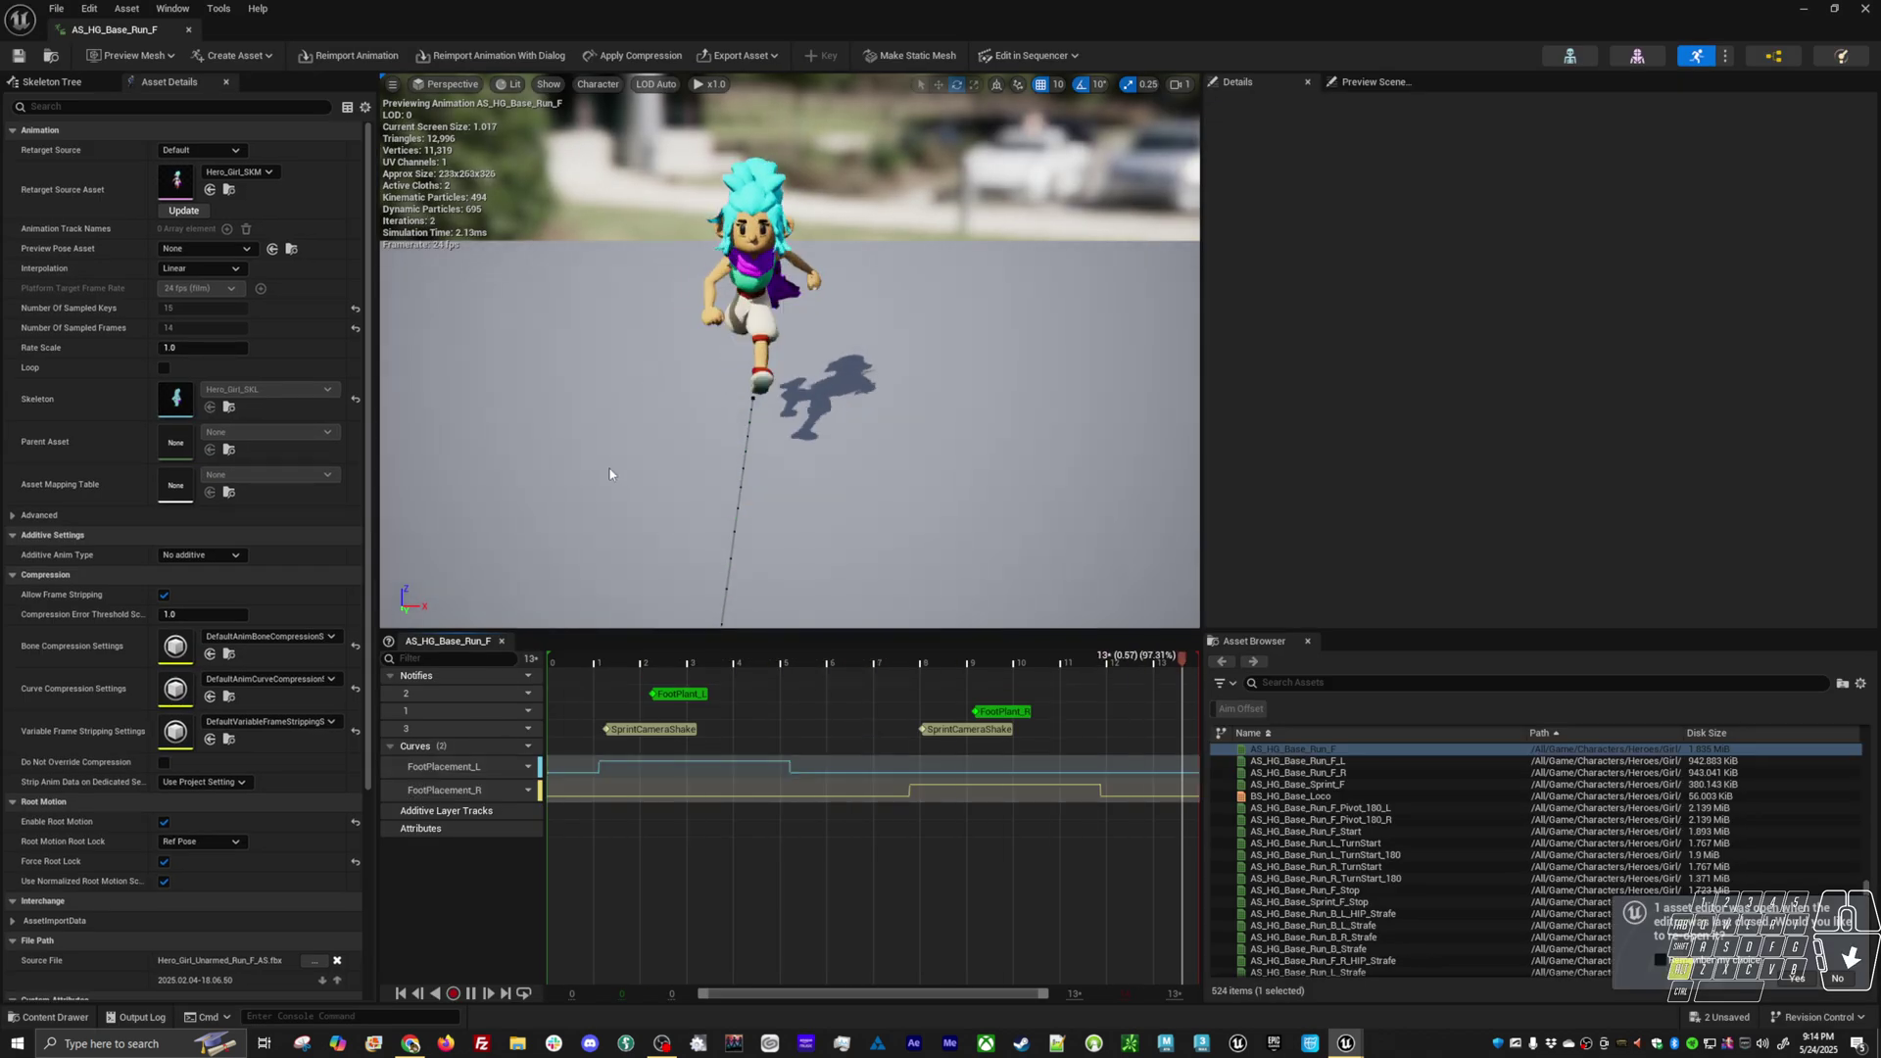
# View the run animation from the side and scrub it from the first frame to the last to examine its root motion
pyautogui.moveTo(609, 474); pyautogui.dragTo(817, 410)
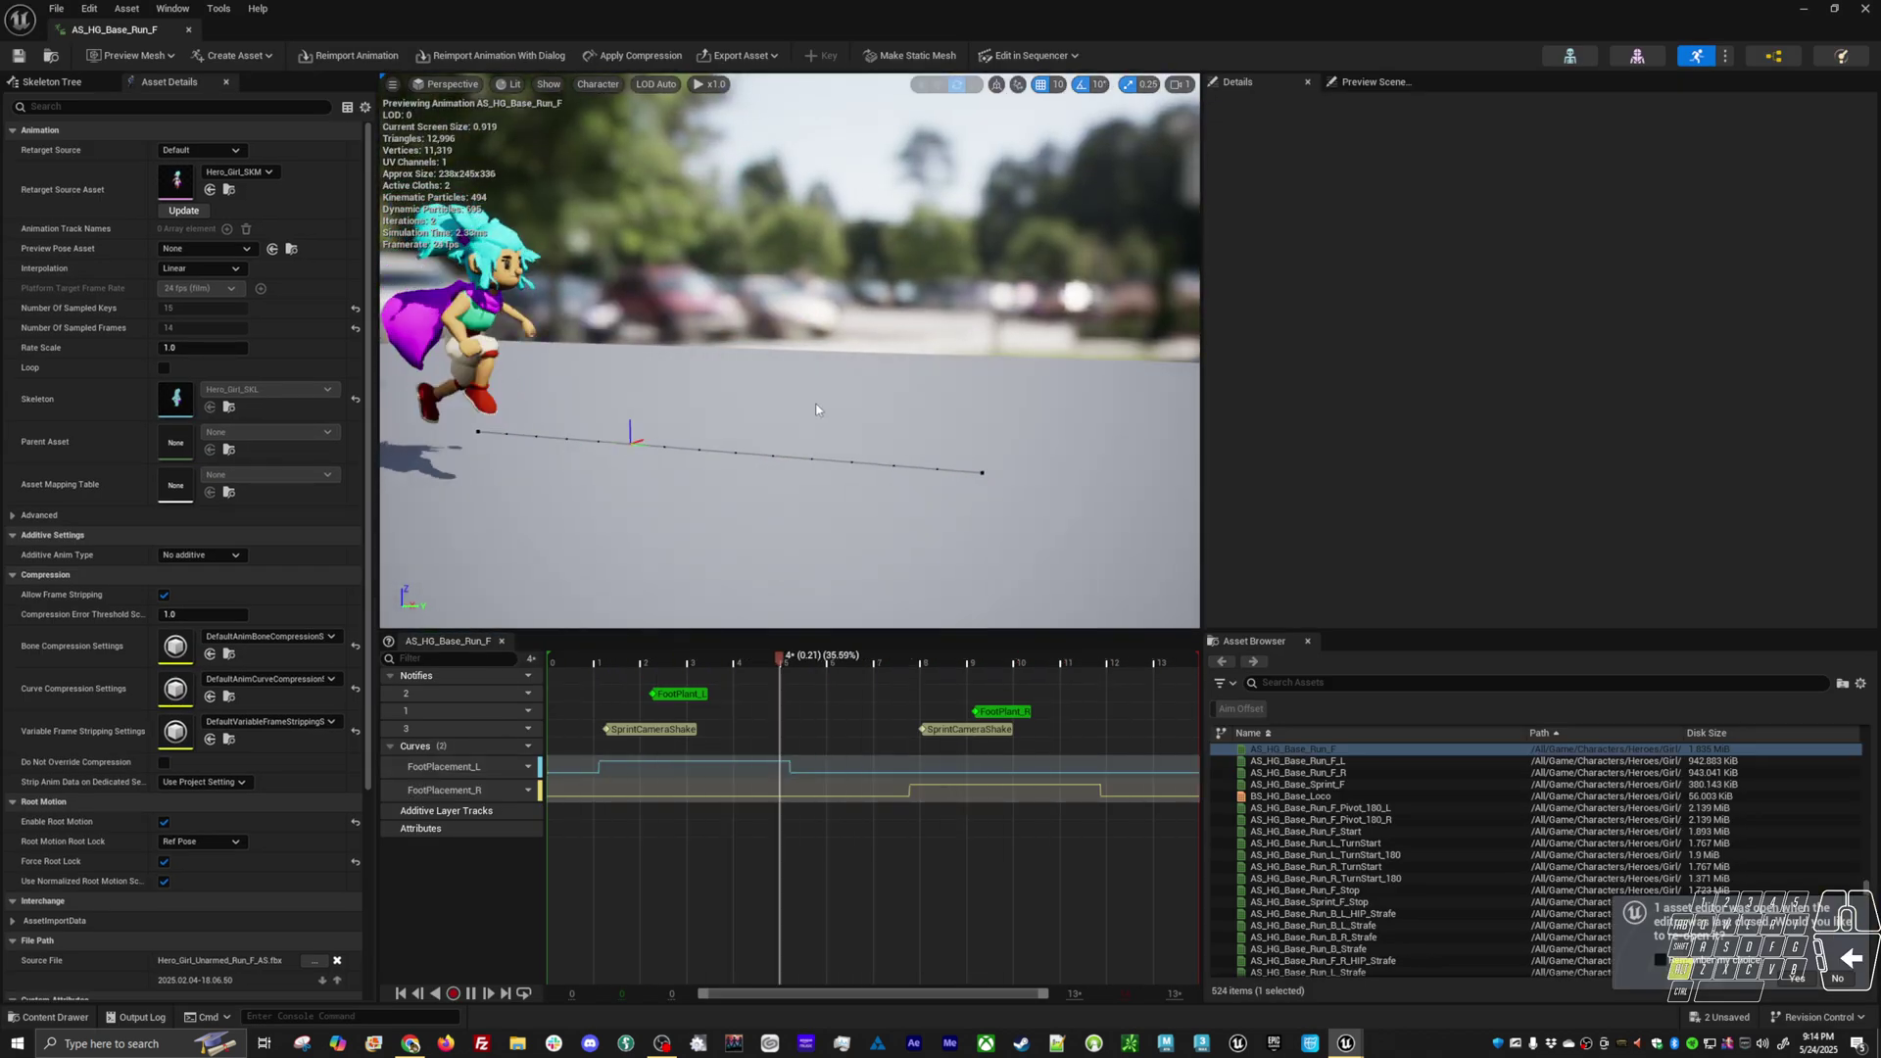
pyautogui.click(560, 659)
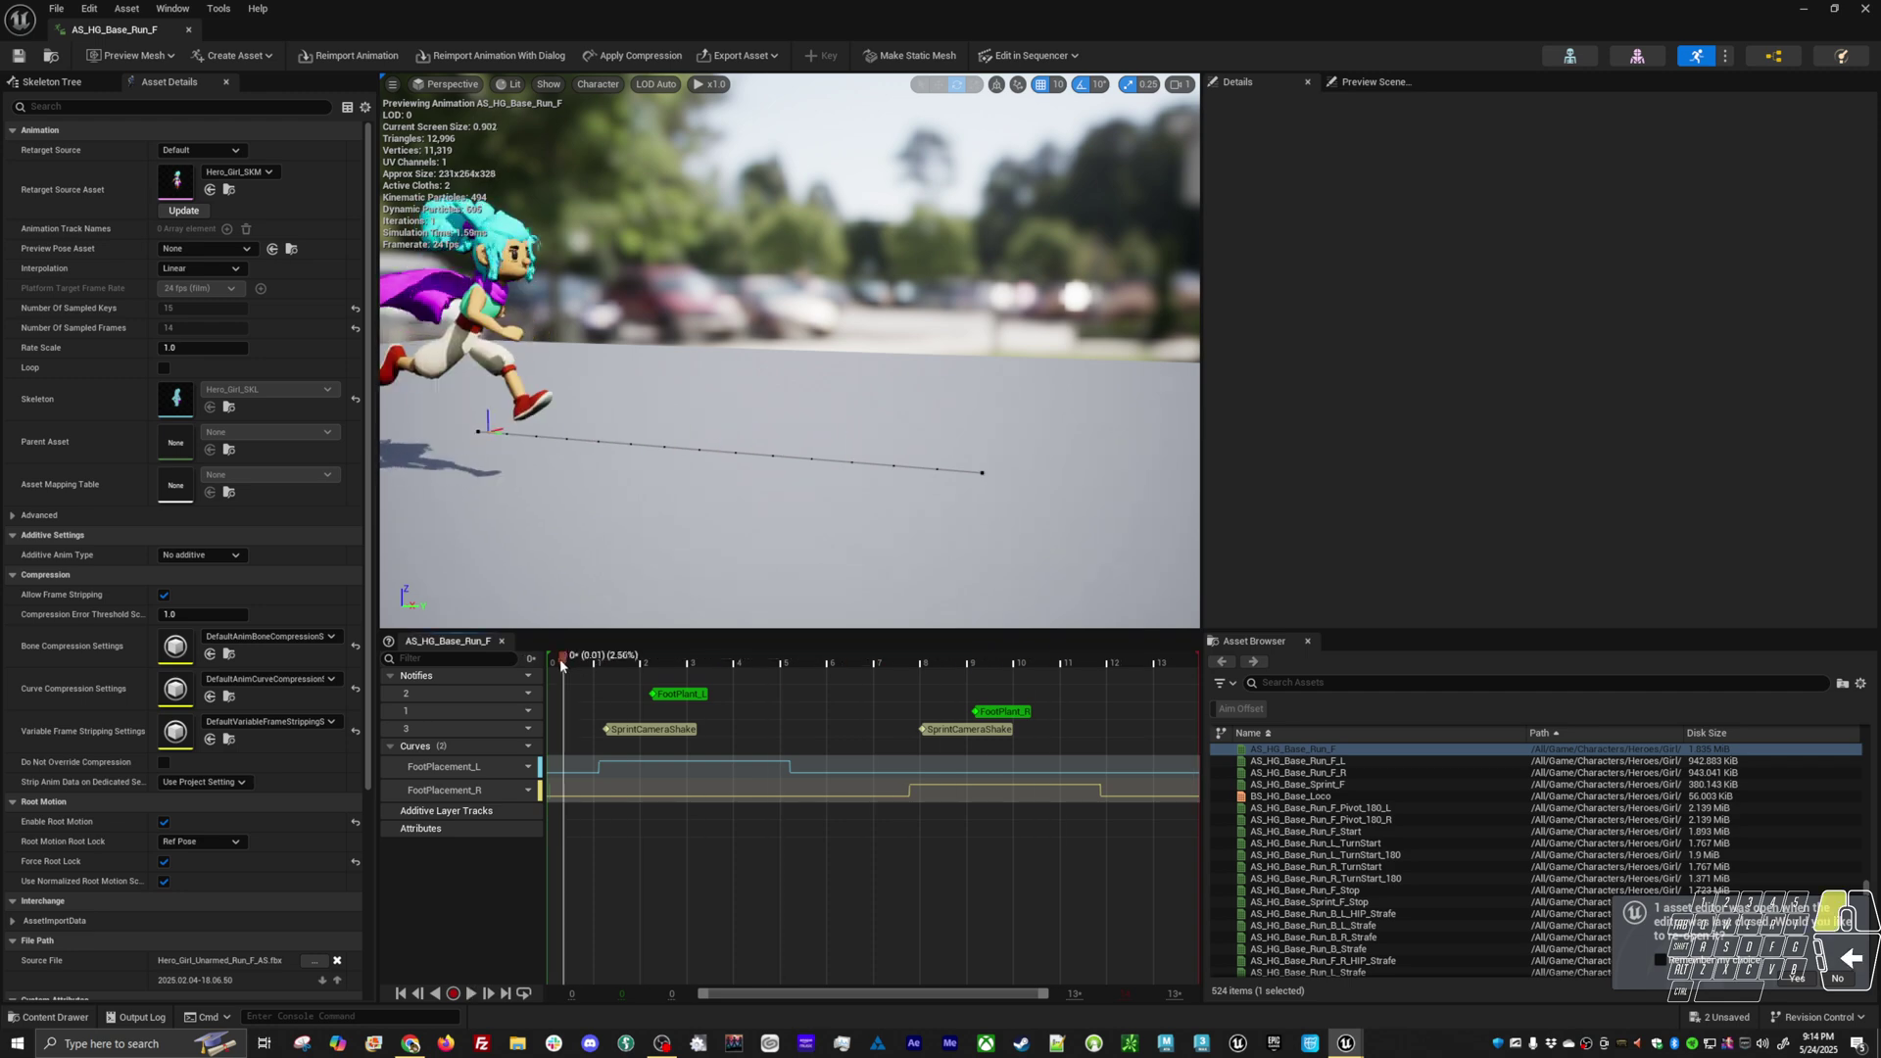
pyautogui.moveTo(560, 658); pyautogui.dragTo(1195, 658)
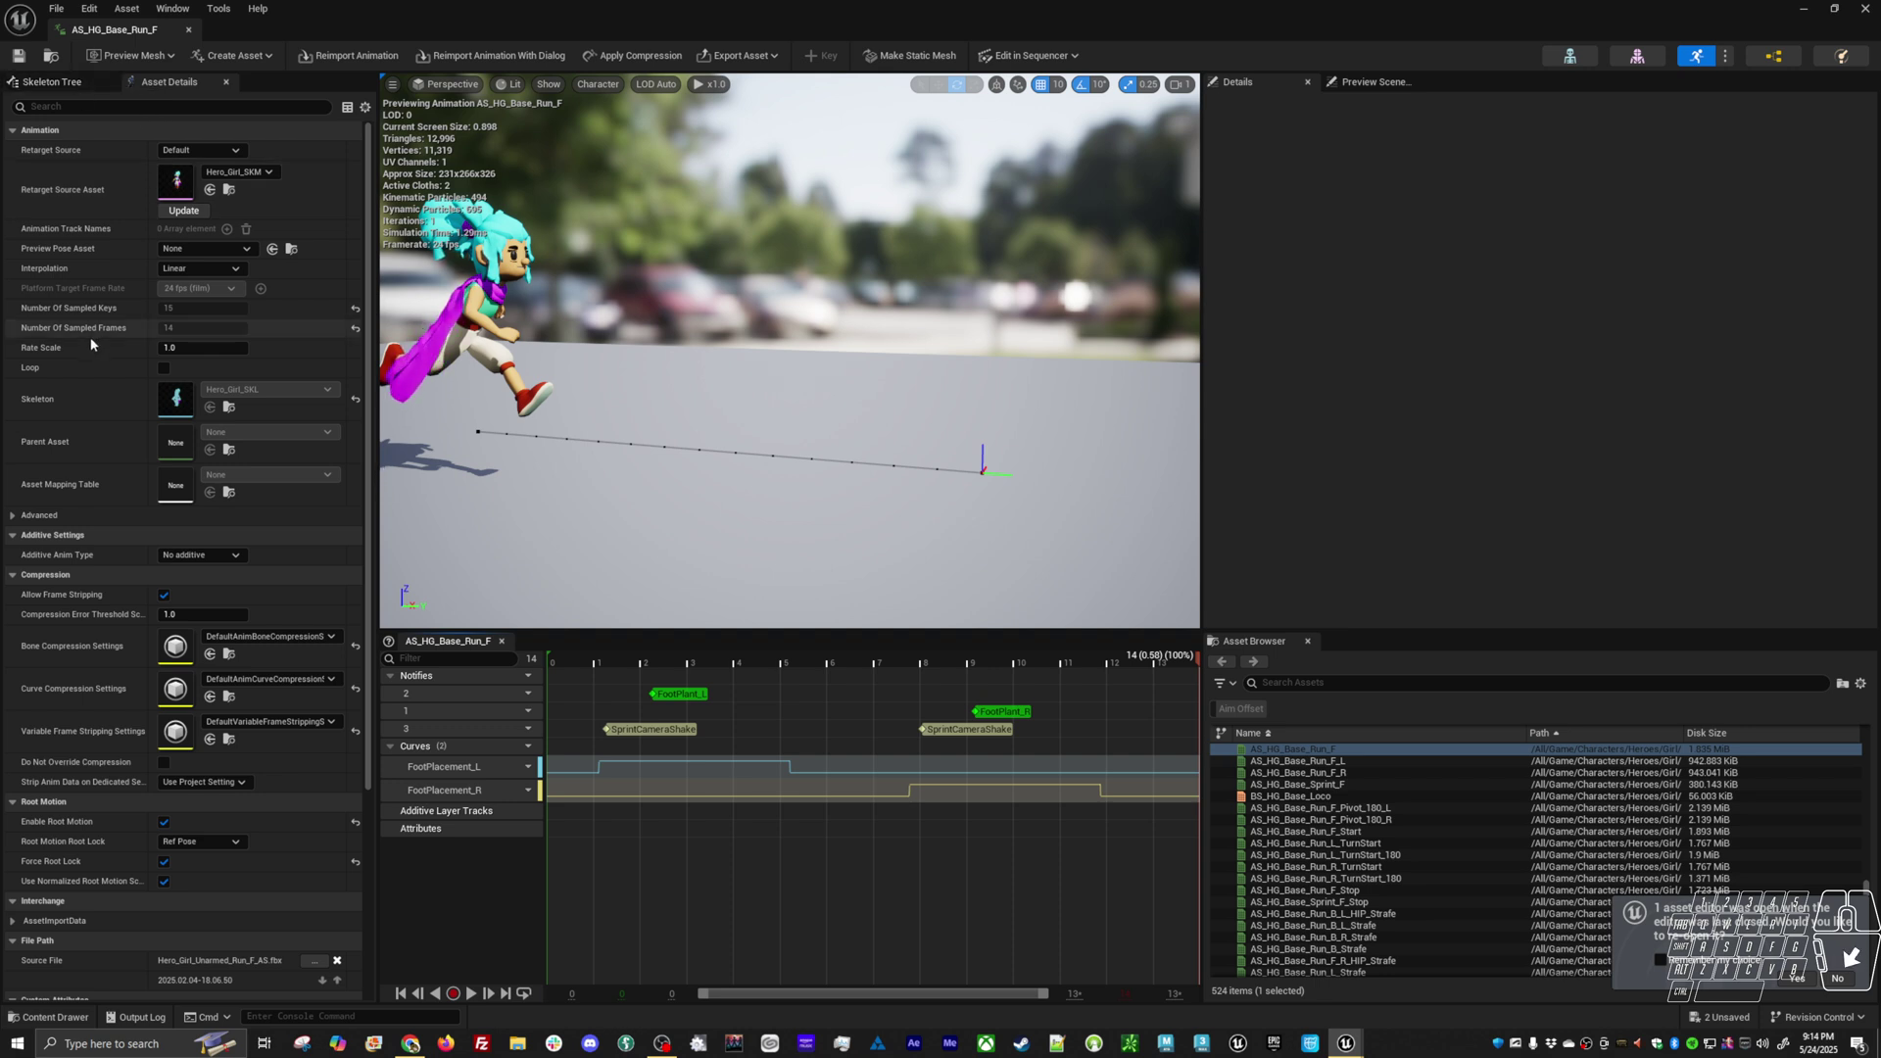
# Try a higher rate scale on the run animation in playback, and set Rate Scale back to 1
pyautogui.click(180, 350)
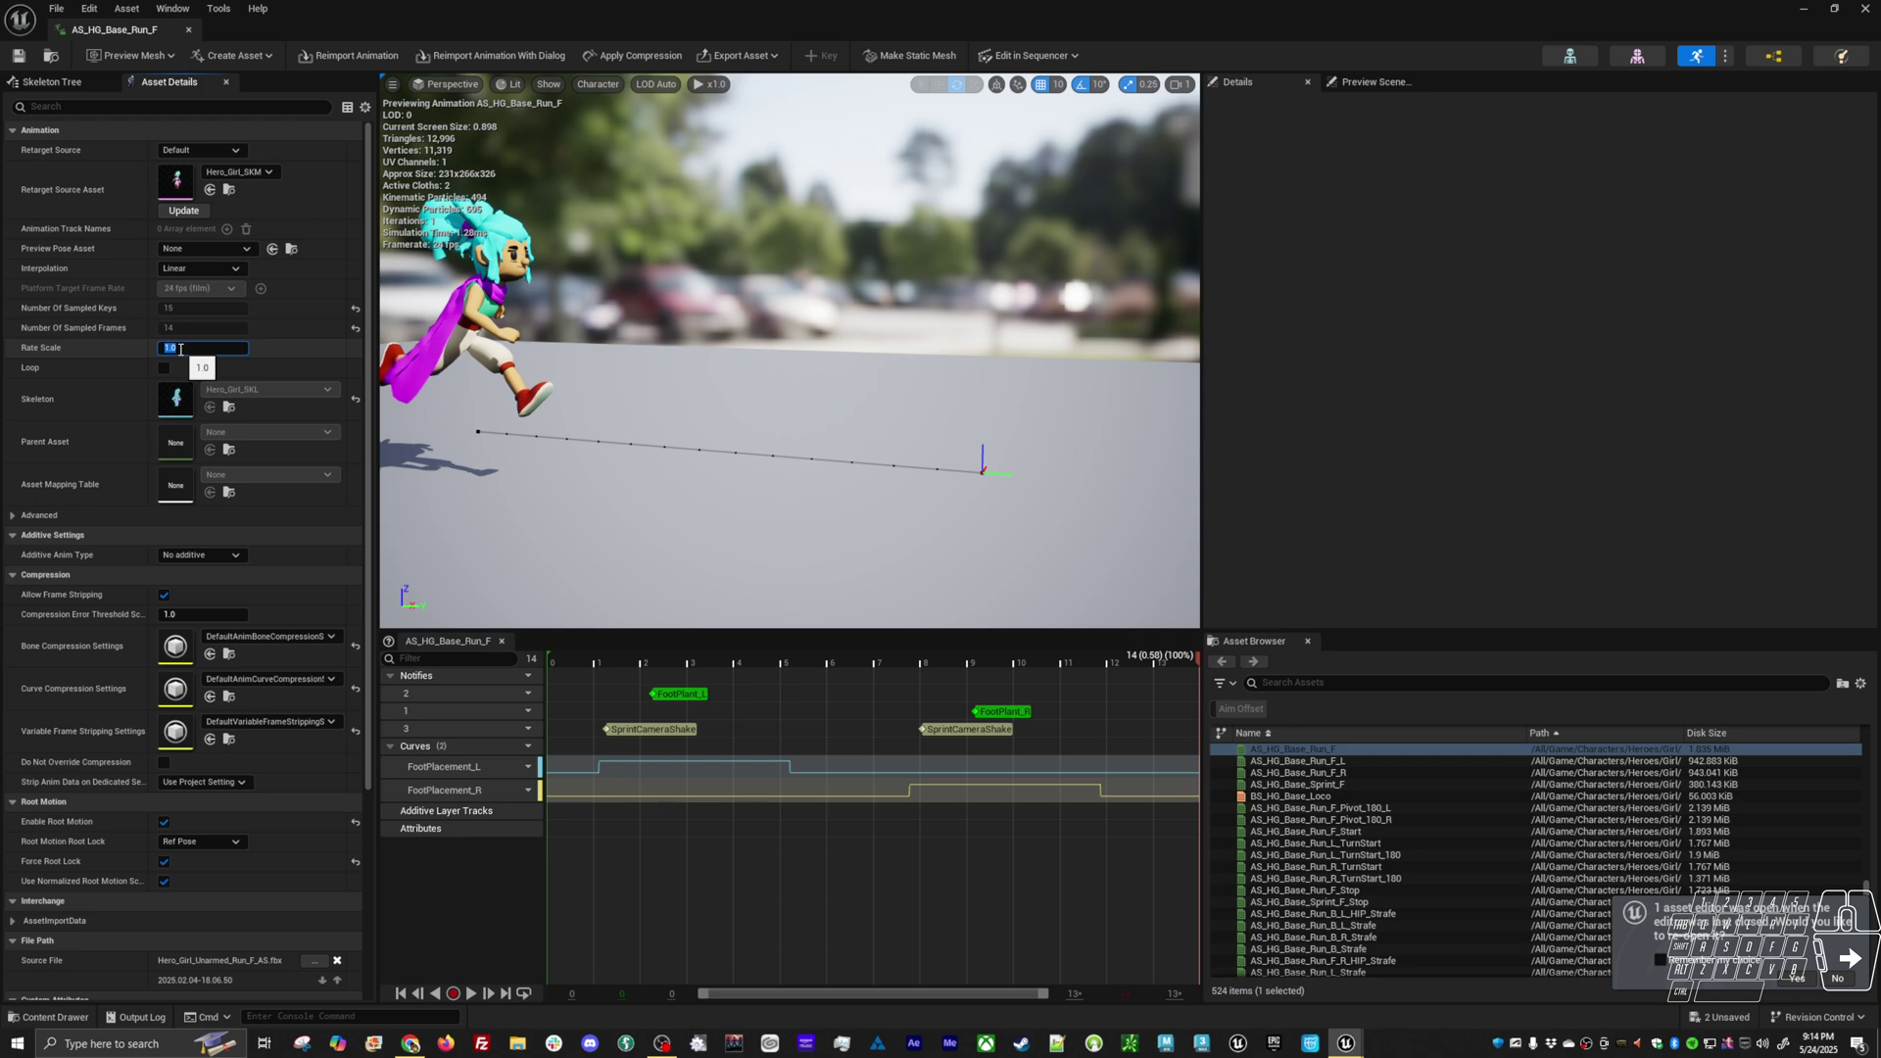
pyautogui.press('Return')
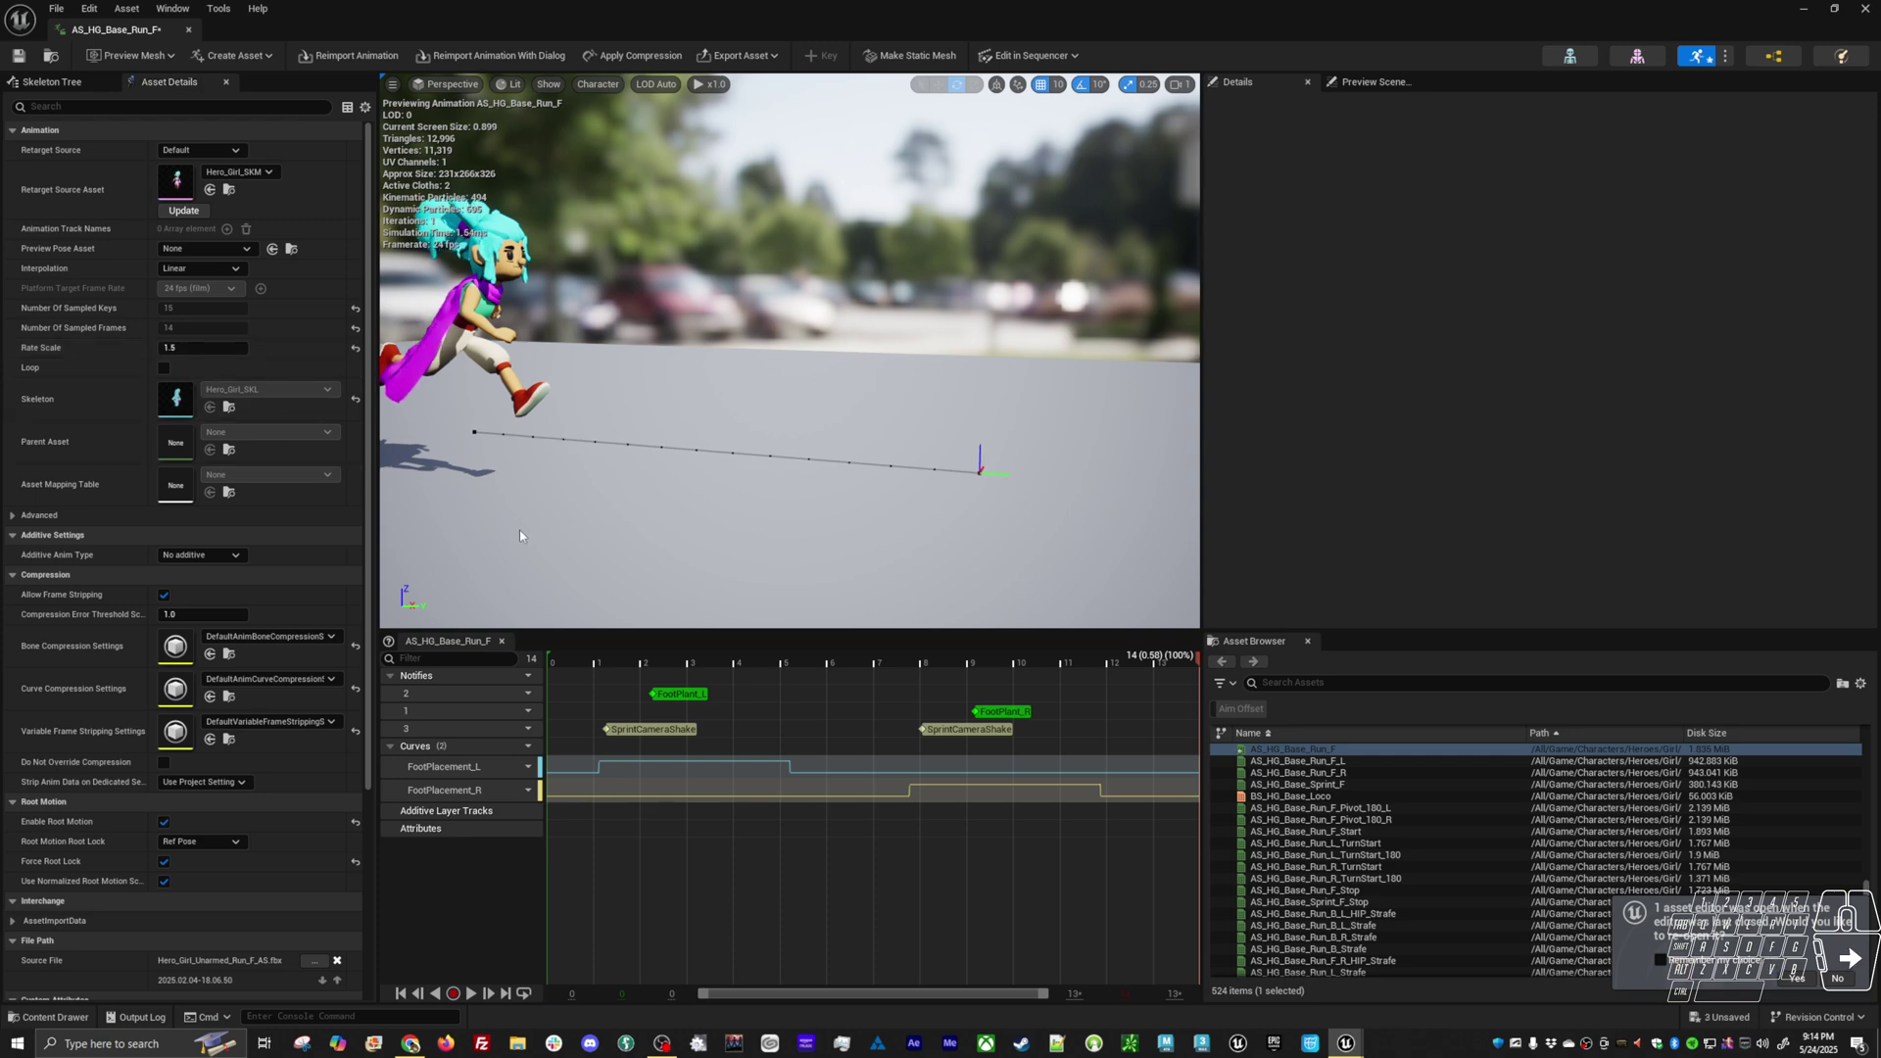
pyautogui.click(520, 536)
pyautogui.press('space')
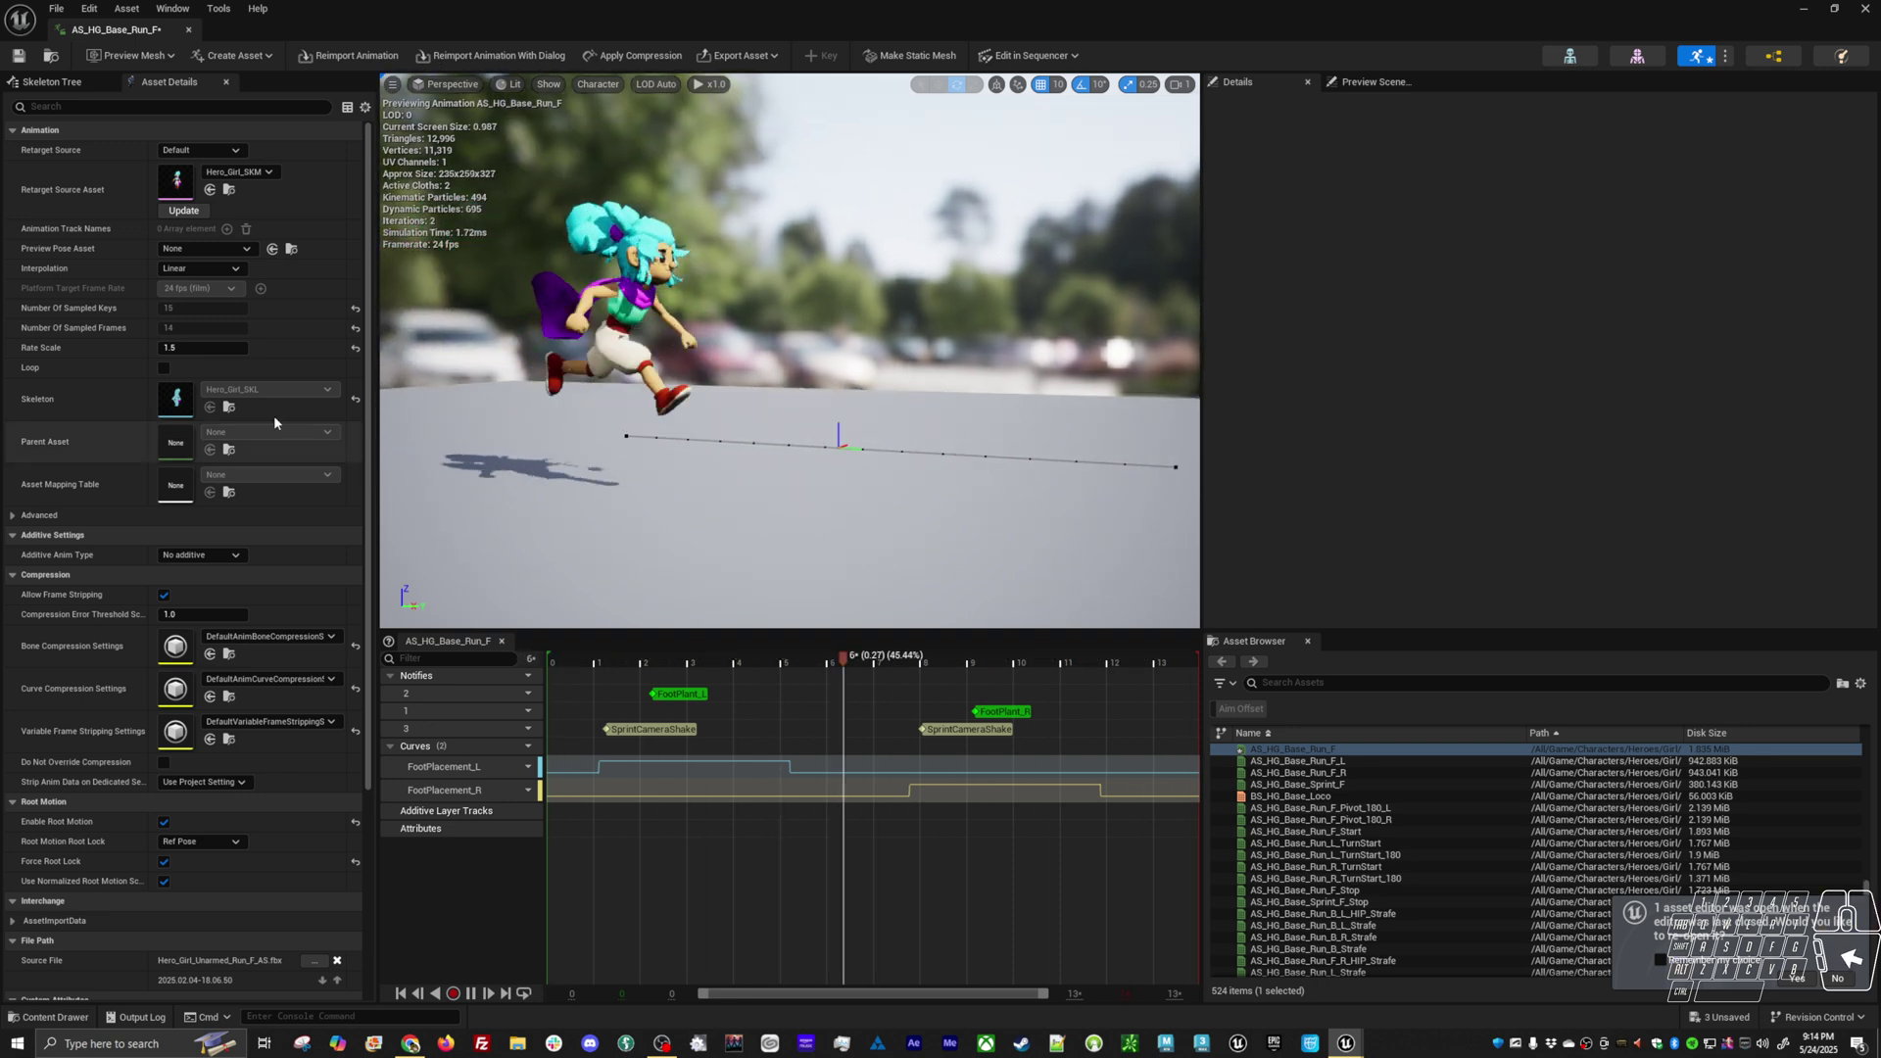
pyautogui.click(208, 346)
pyautogui.write('1')
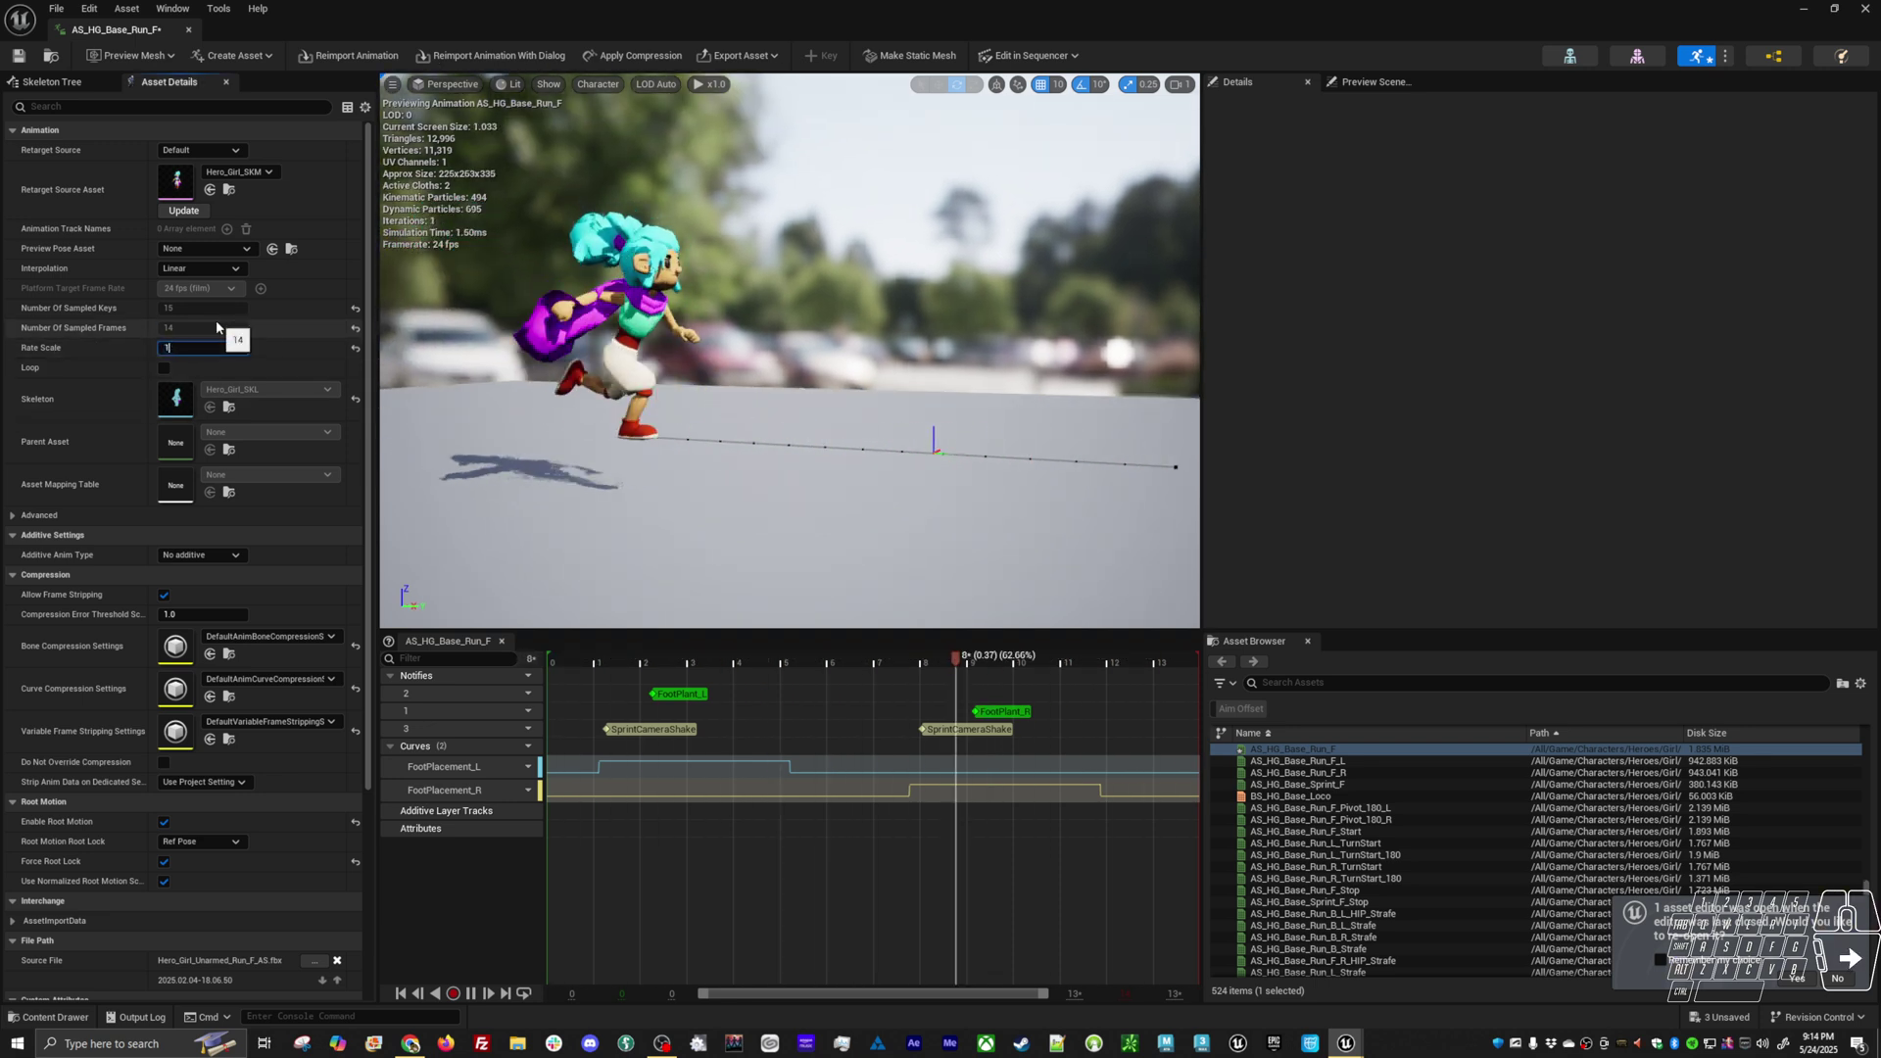
# Select the root bone, switch its location to world space, and scrub the animation to inspect the bone's transform
pyautogui.click(73, 86)
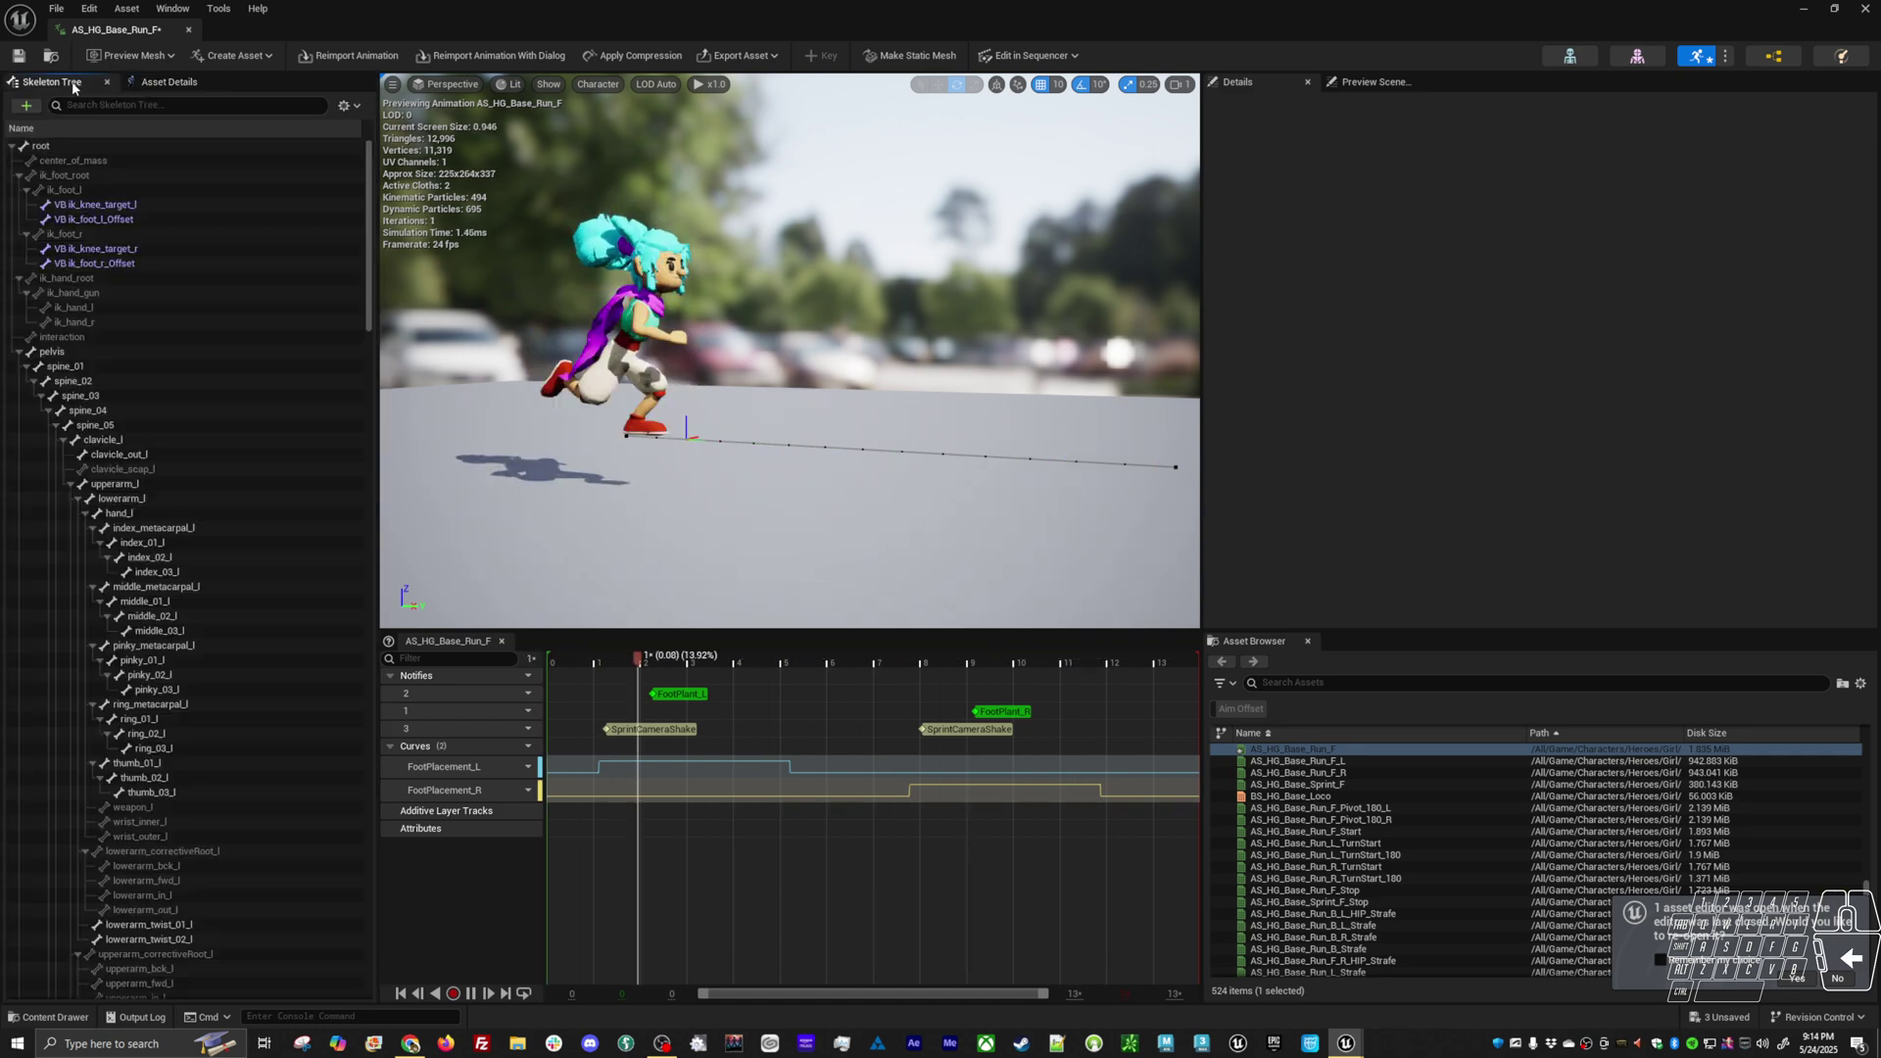
pyautogui.moveTo(921, 666); pyautogui.dragTo(1234, 662)
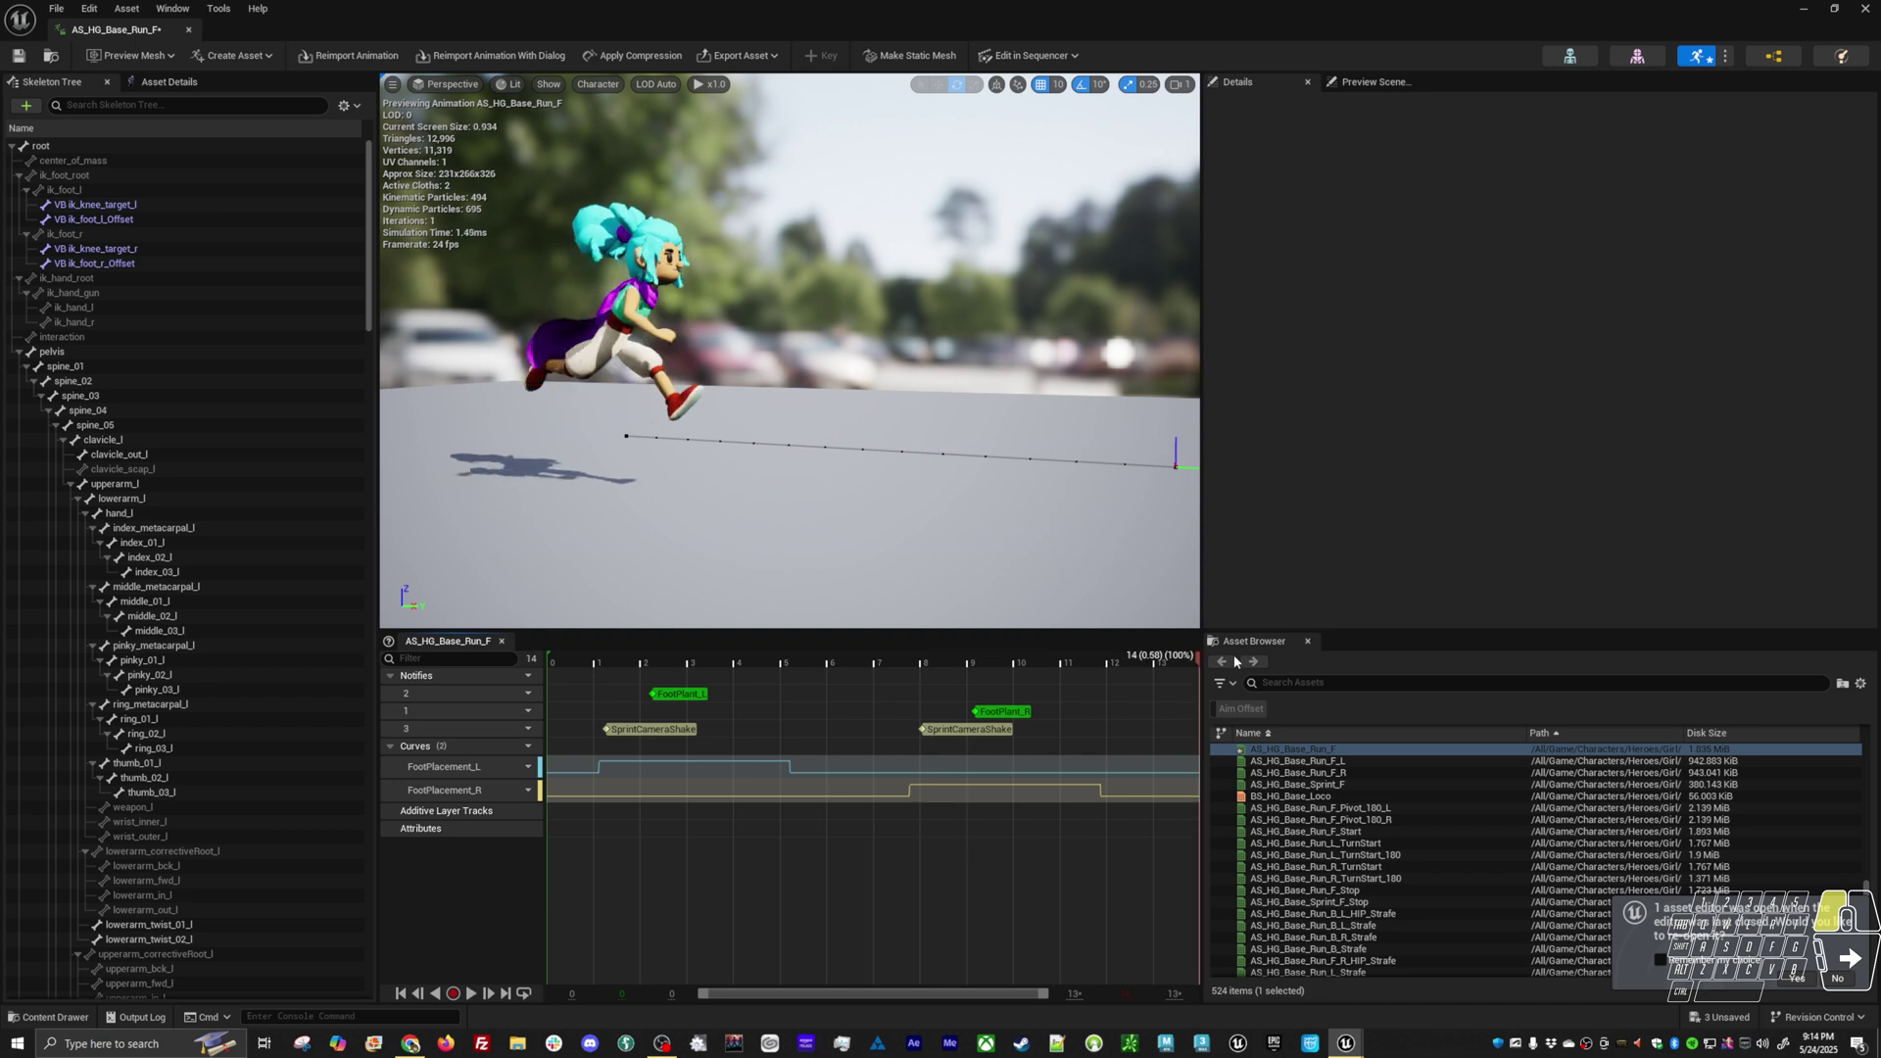
pyautogui.click(168, 81)
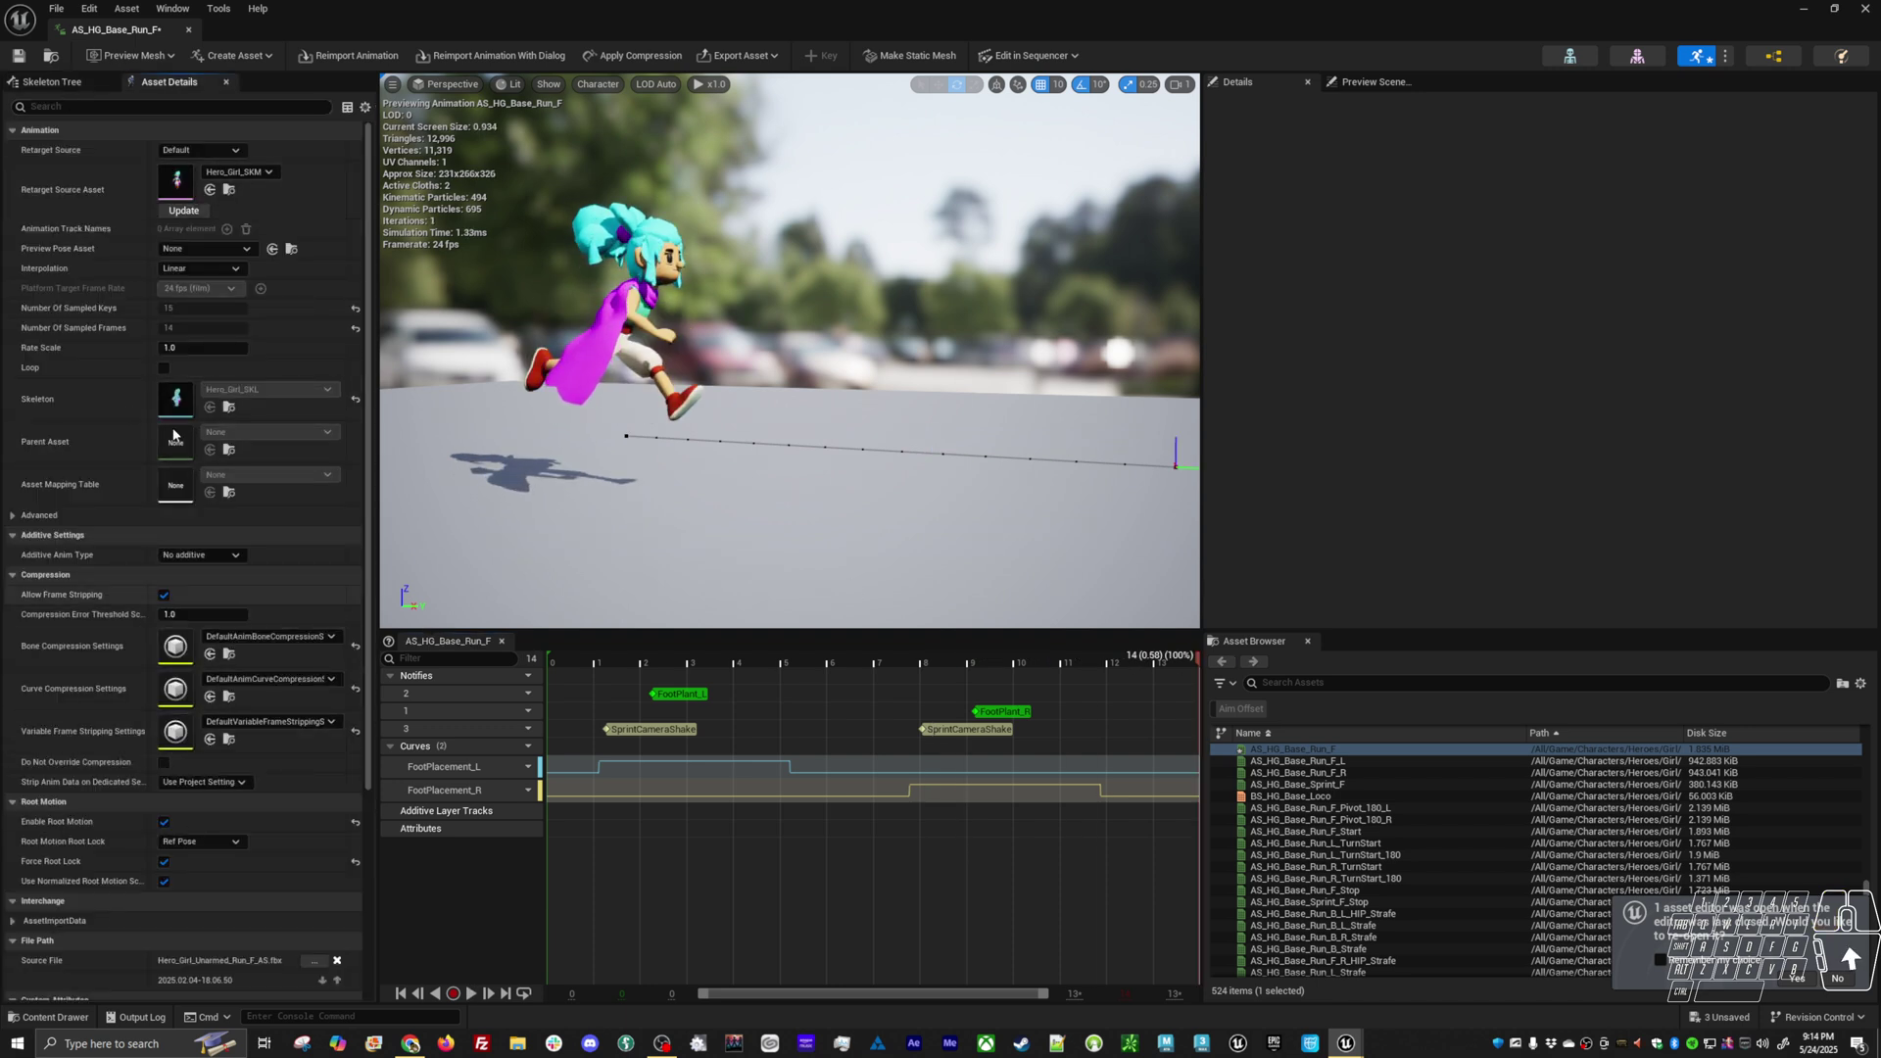
pyautogui.click(47, 84)
pyautogui.click(44, 145)
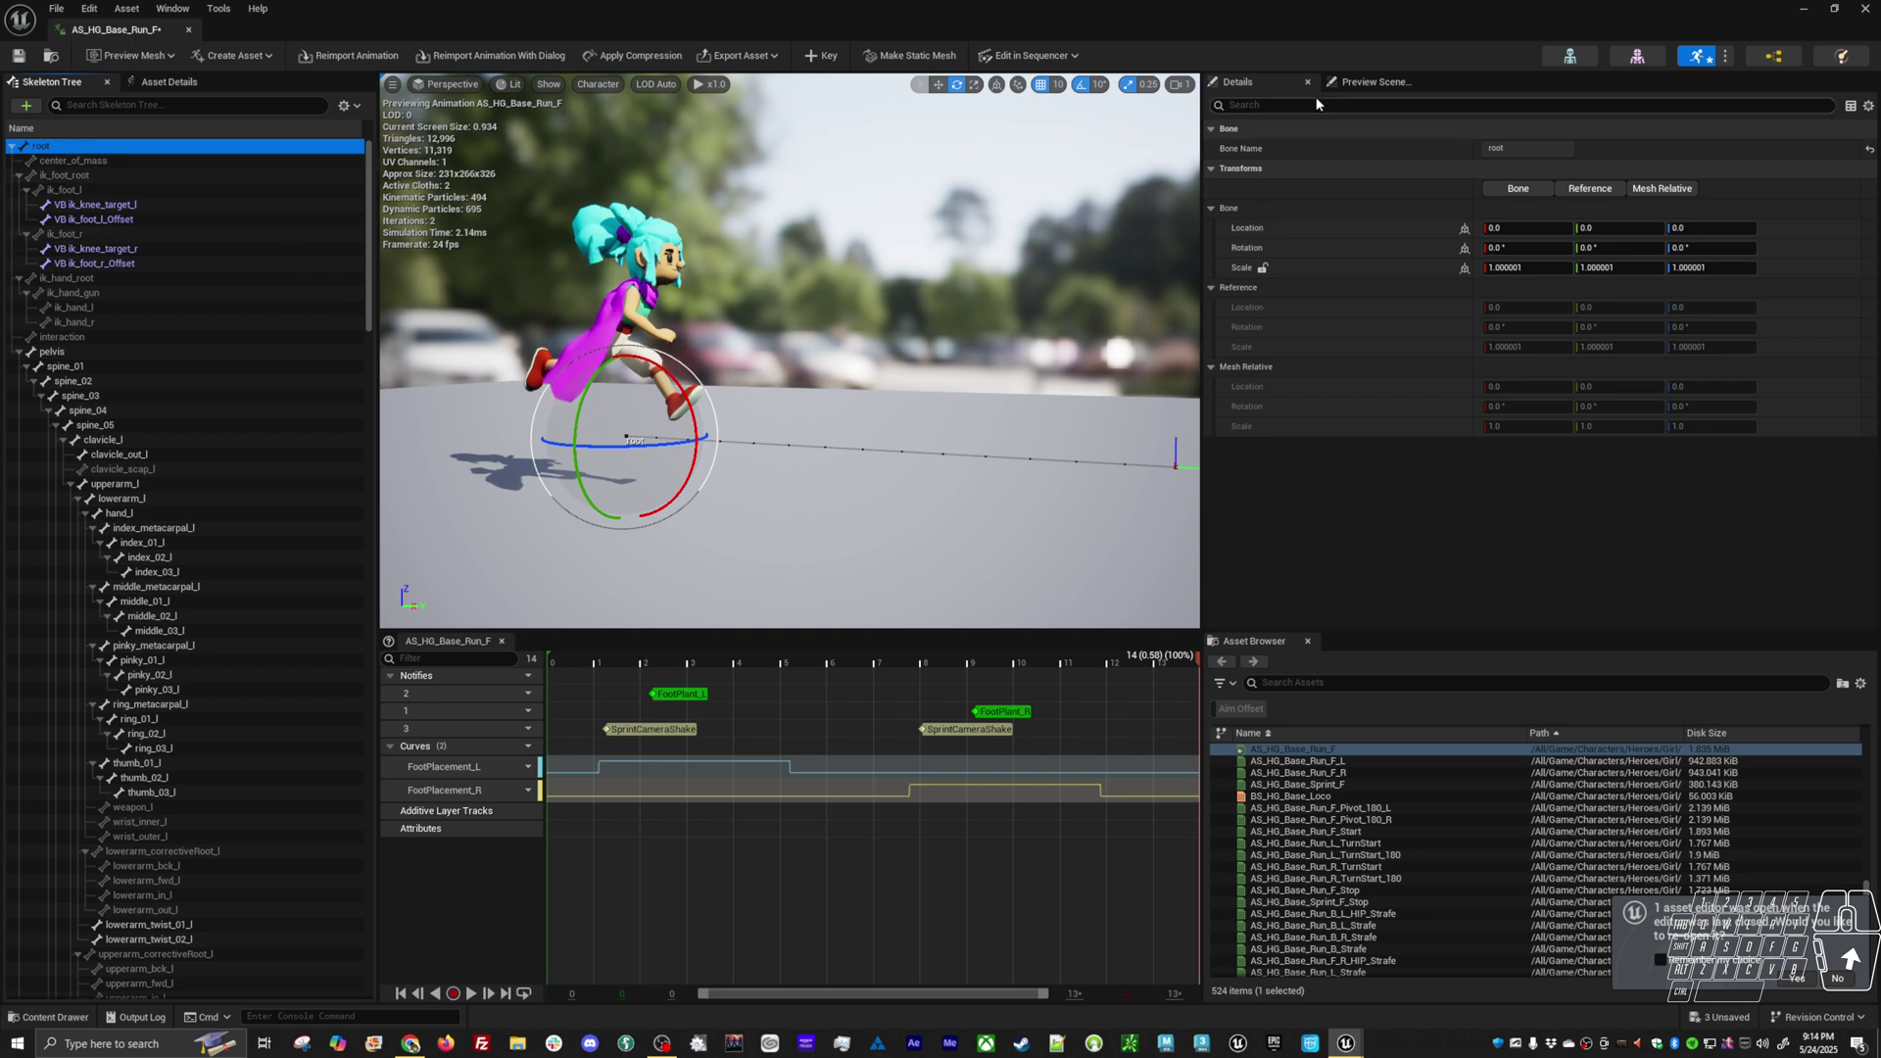
pyautogui.click(1465, 231)
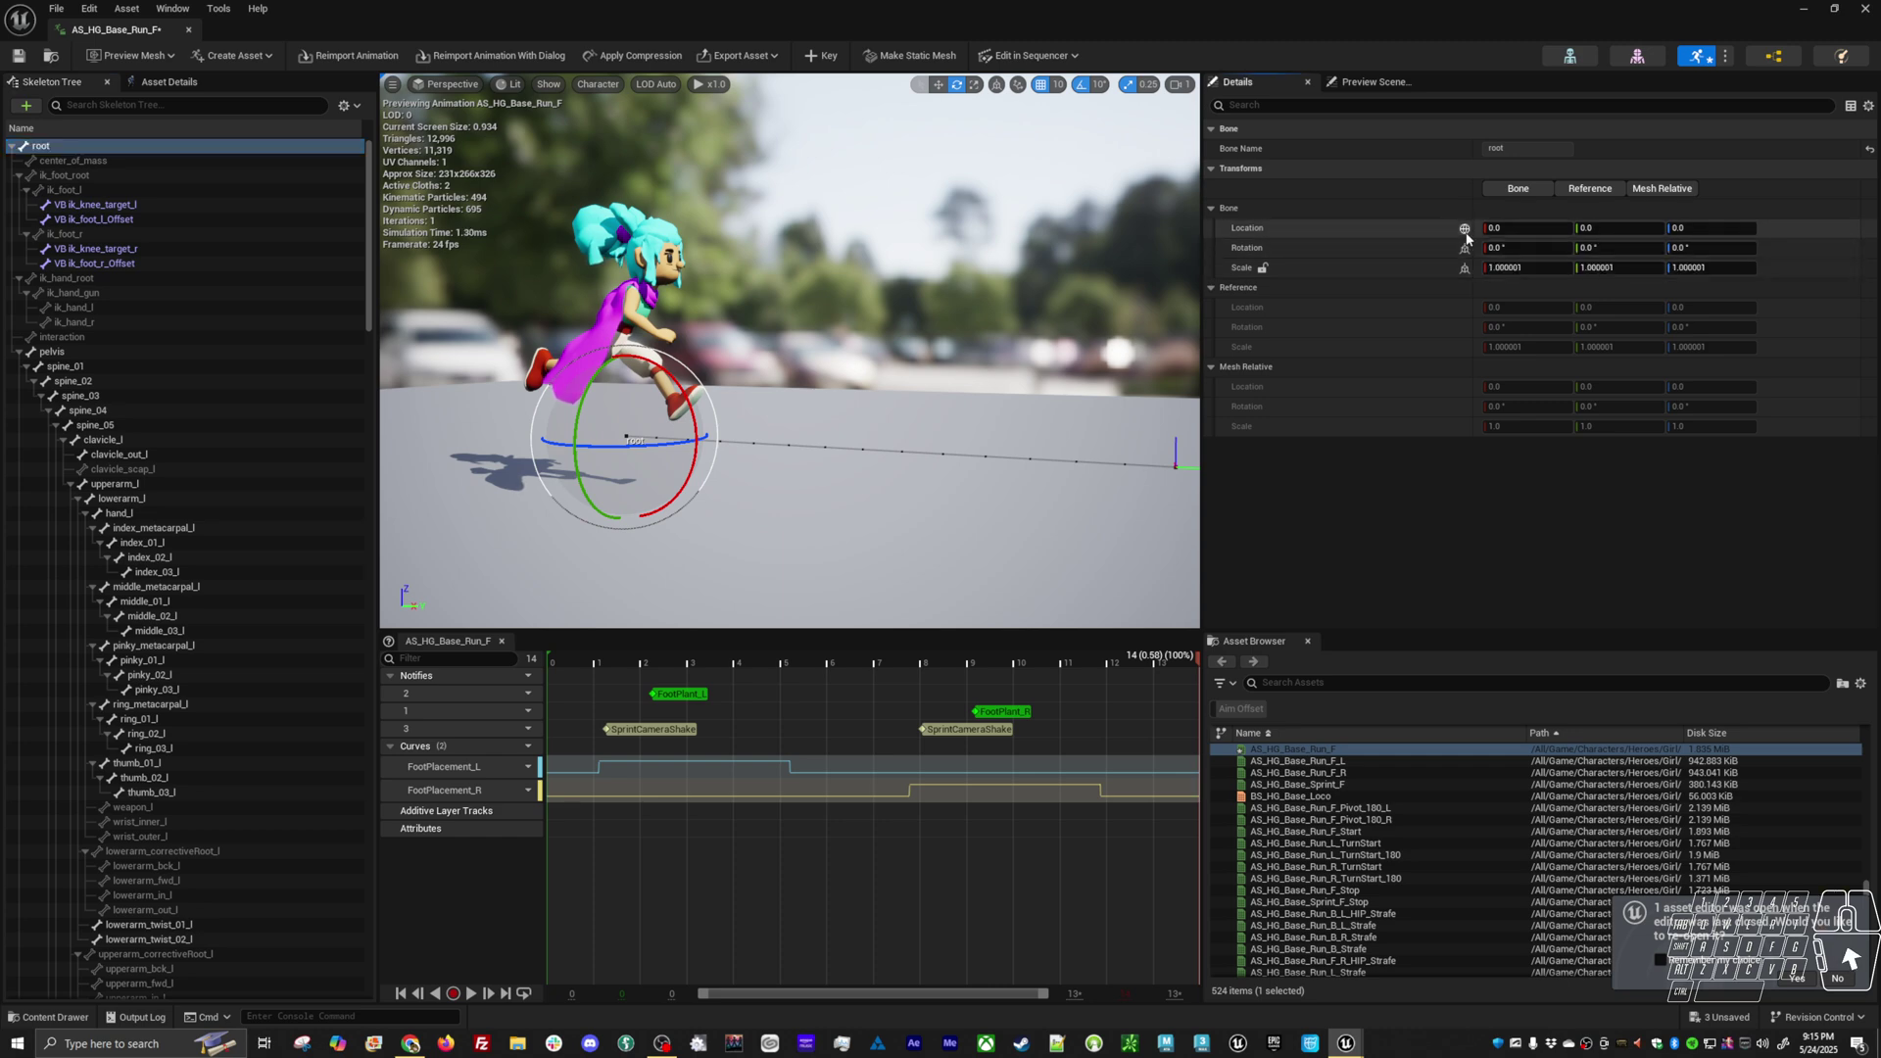
pyautogui.click(1465, 231)
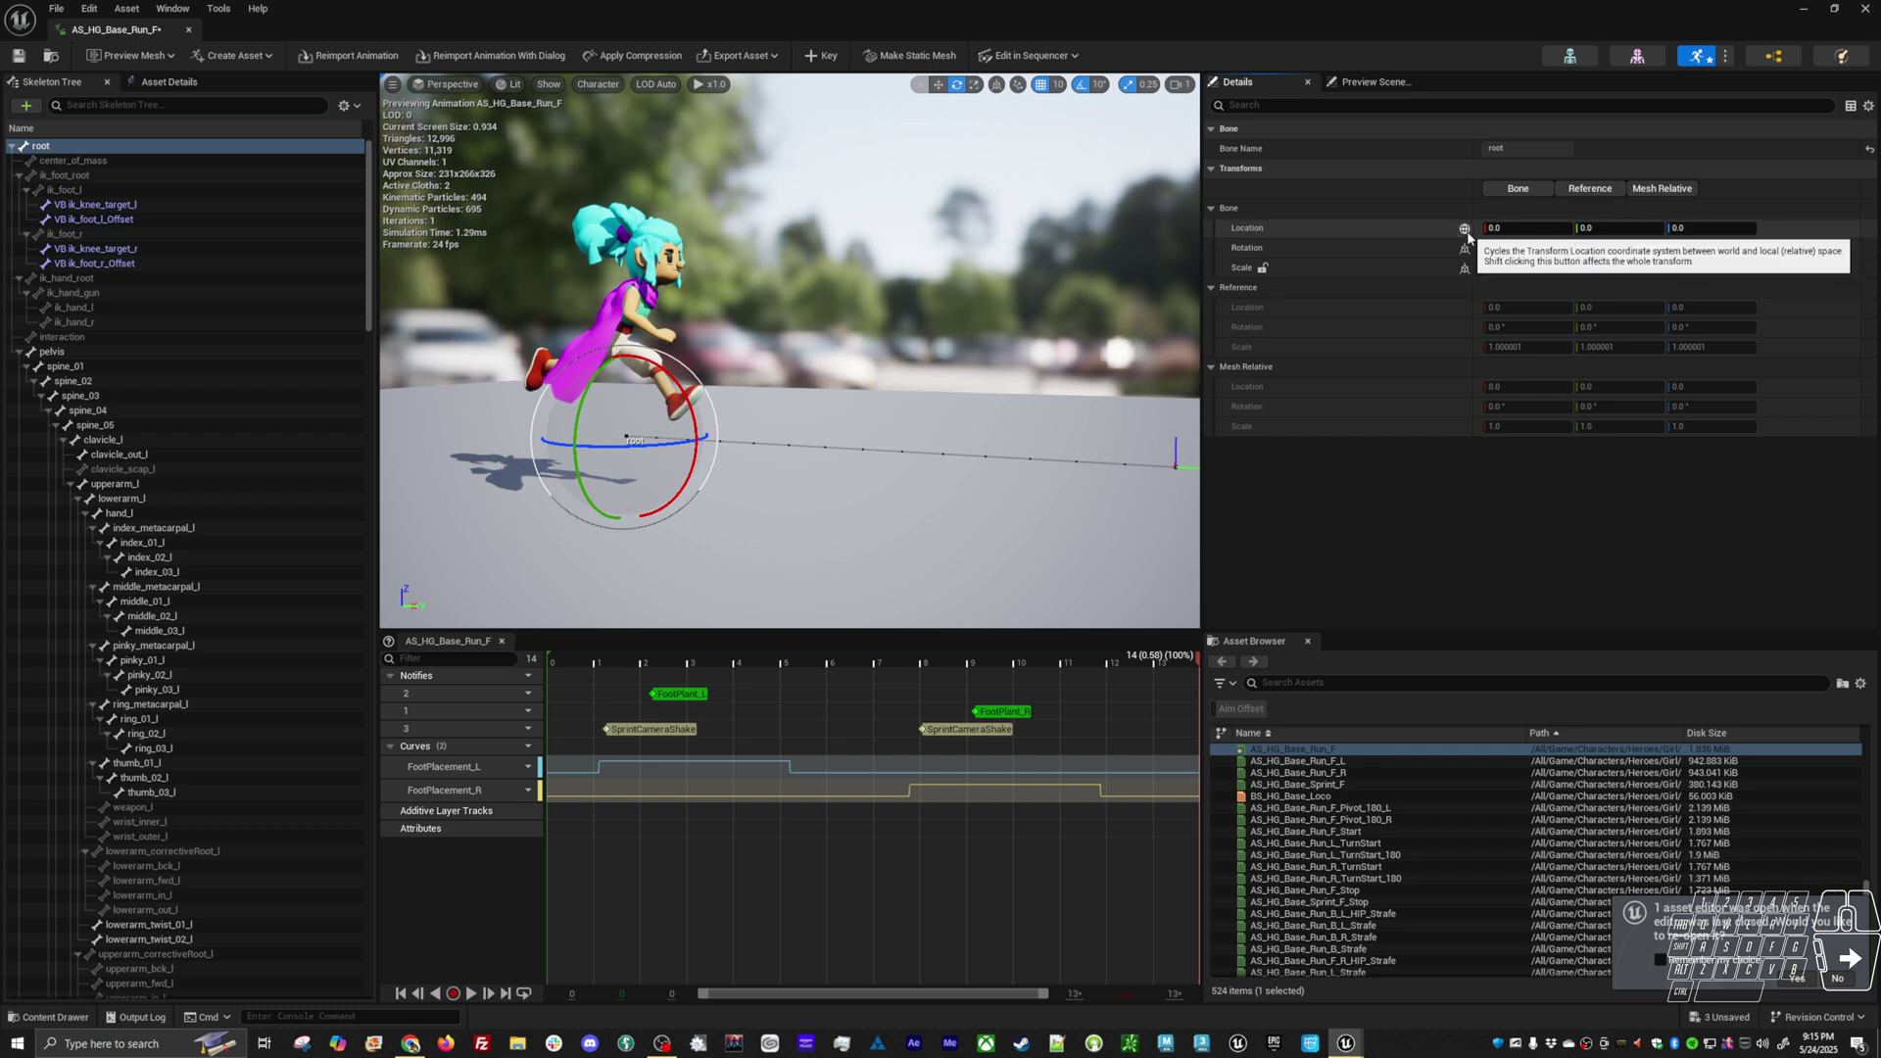
pyautogui.click(736, 657)
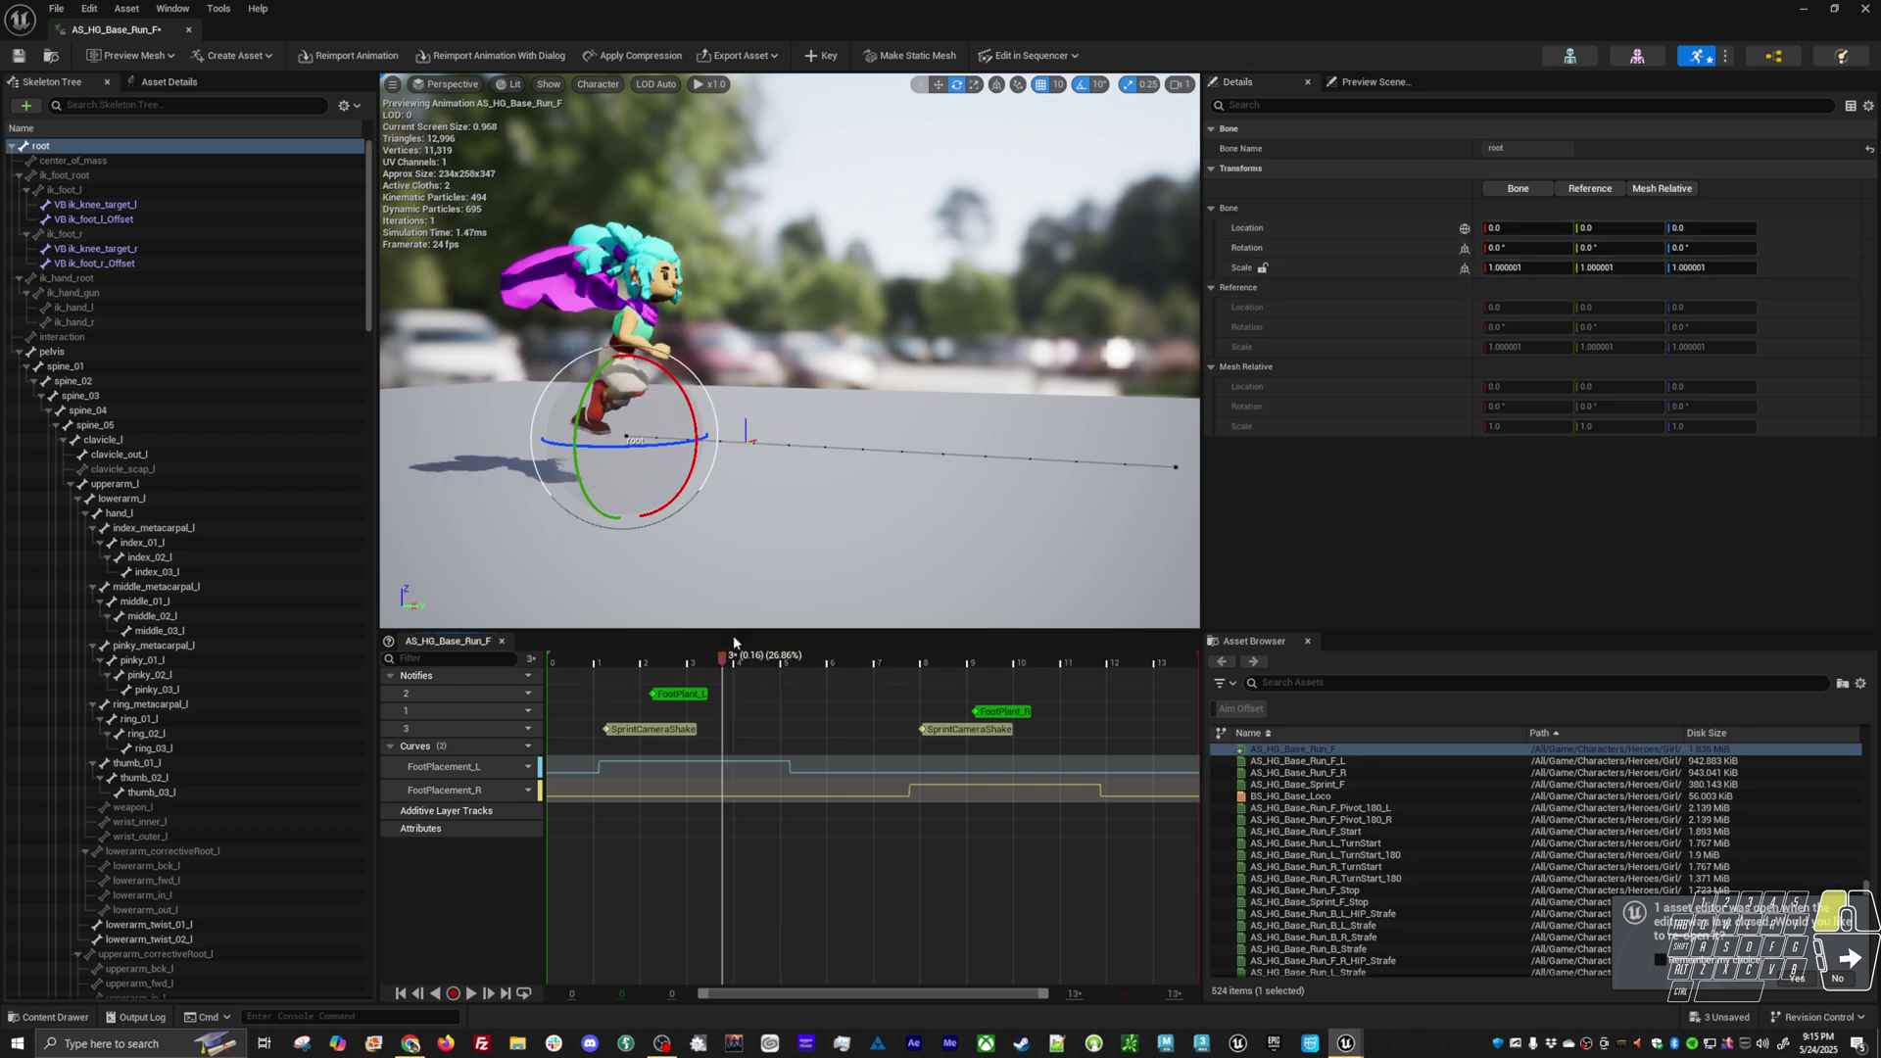
pyautogui.click(109, 147)
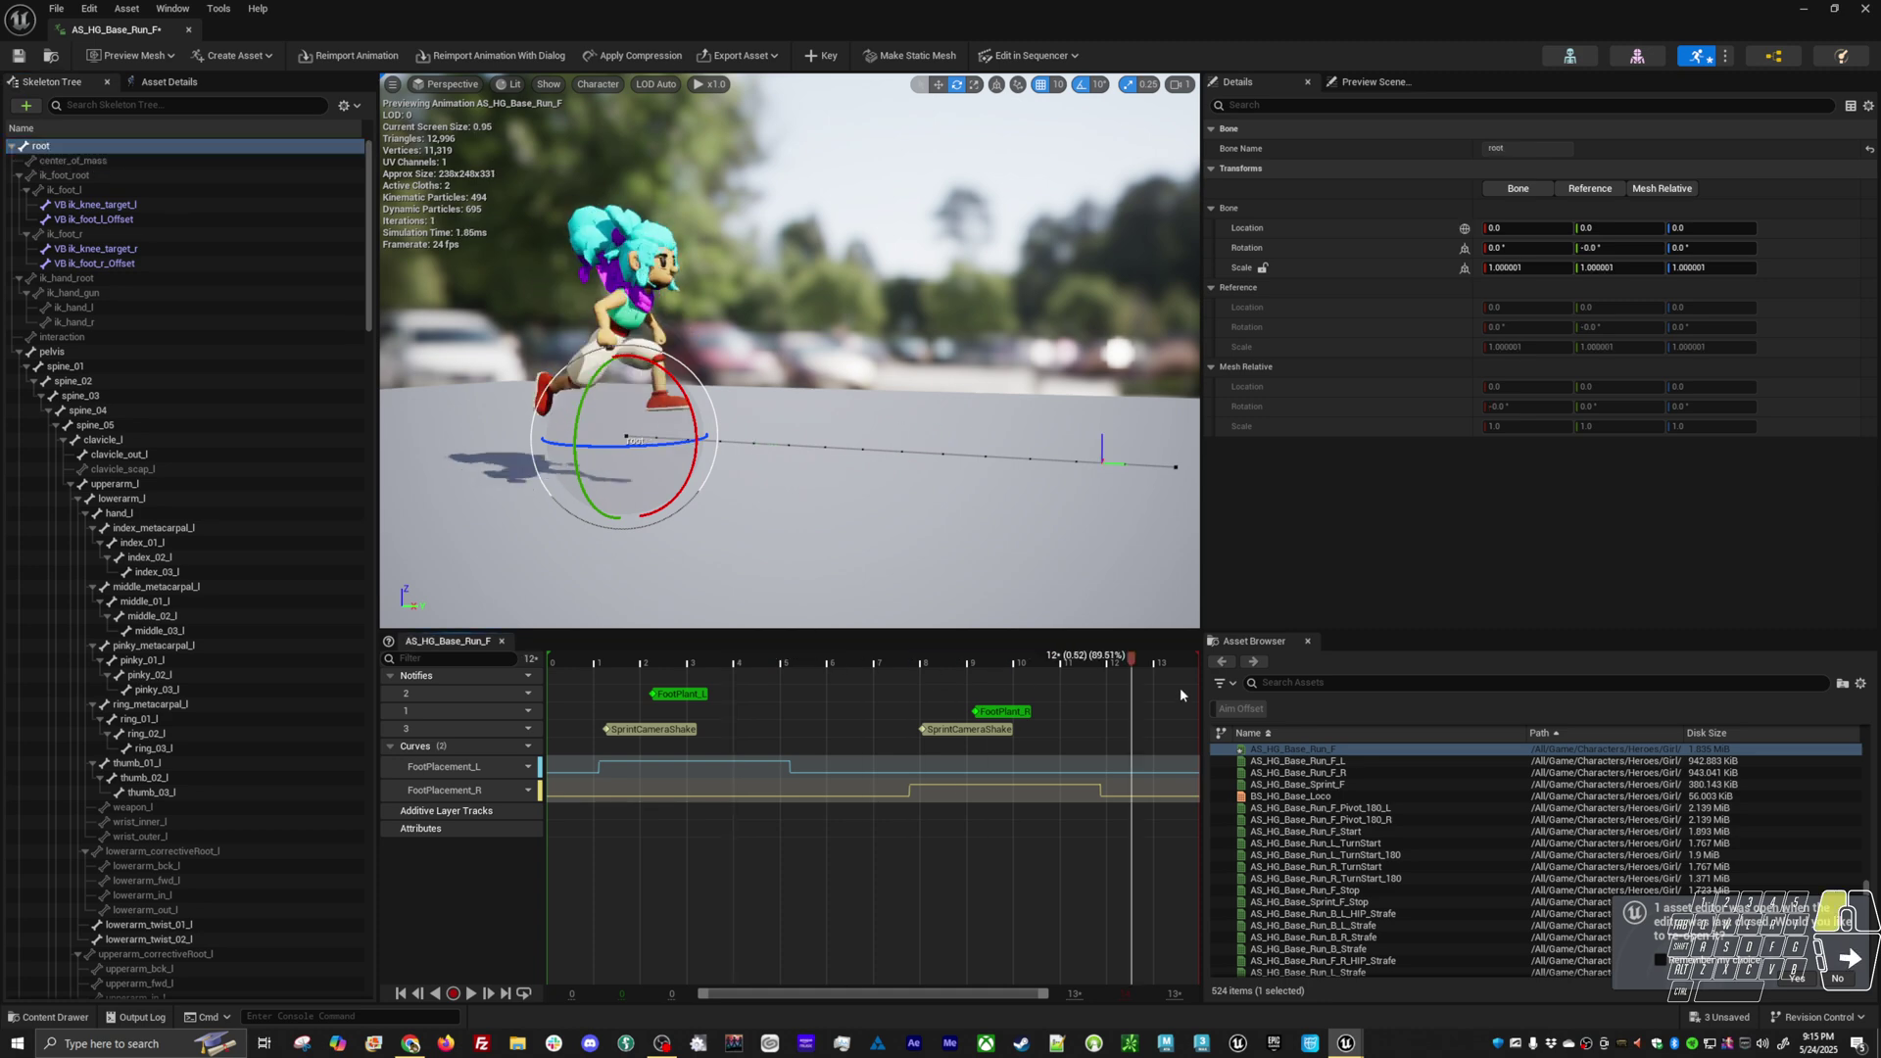
# Disable Enable Root Motion and Force Root Lock for the run animation
pyautogui.click(169, 82)
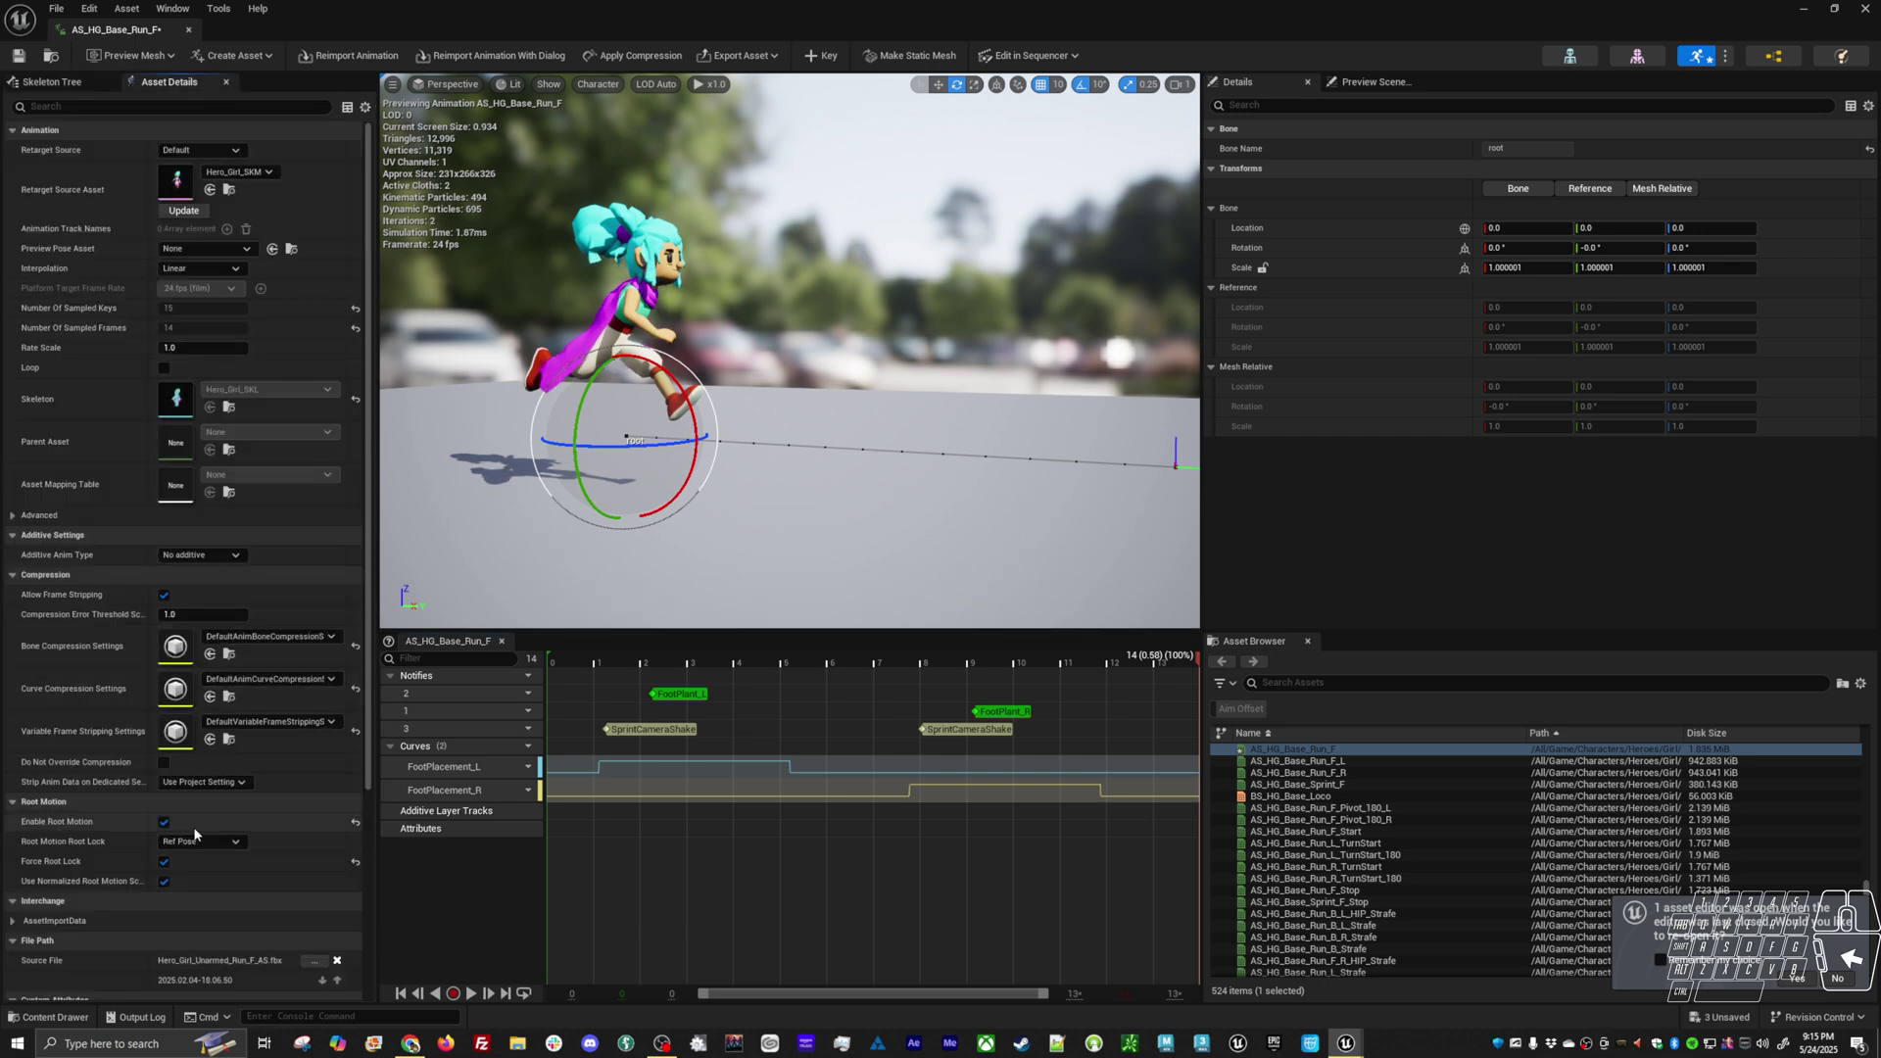
pyautogui.click(164, 822)
pyautogui.click(163, 861)
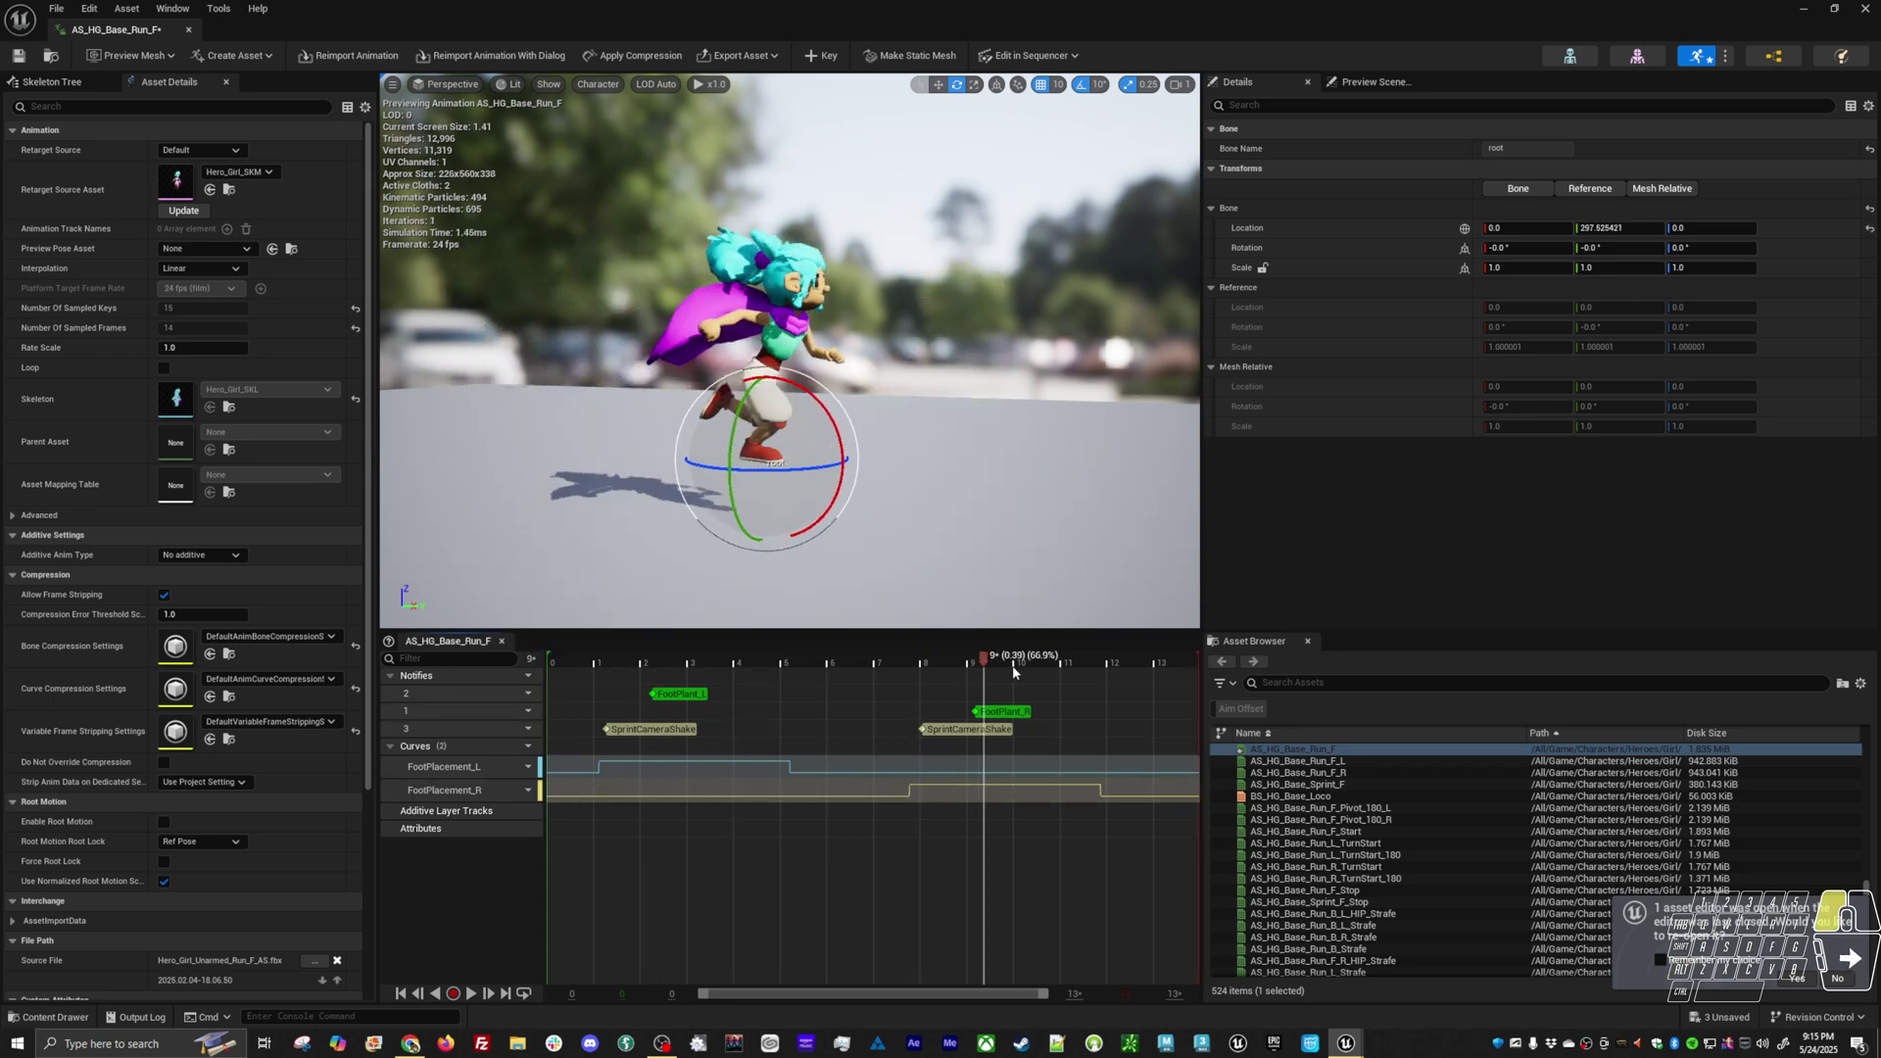
# Read the root bone's Y location at the last frame, frame 14, and close the run animation editor
pyautogui.click(1616, 228)
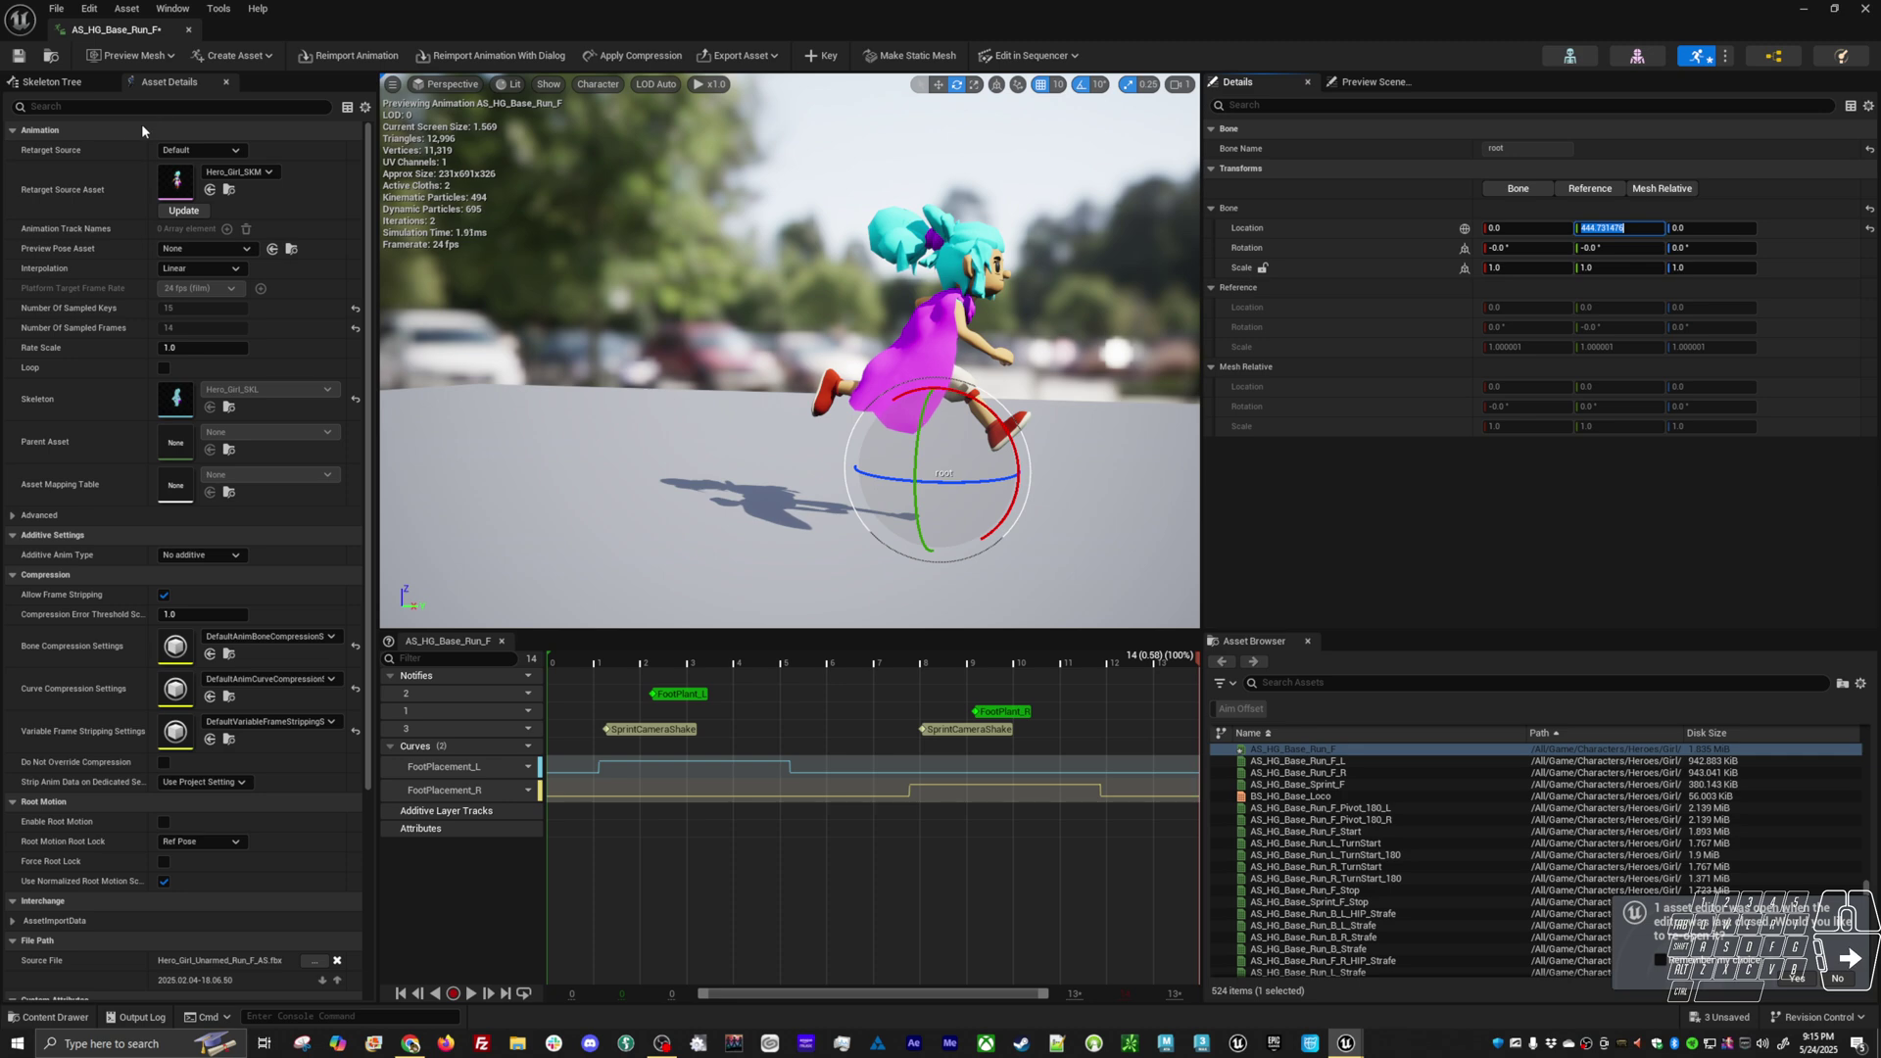
pyautogui.click(76, 86)
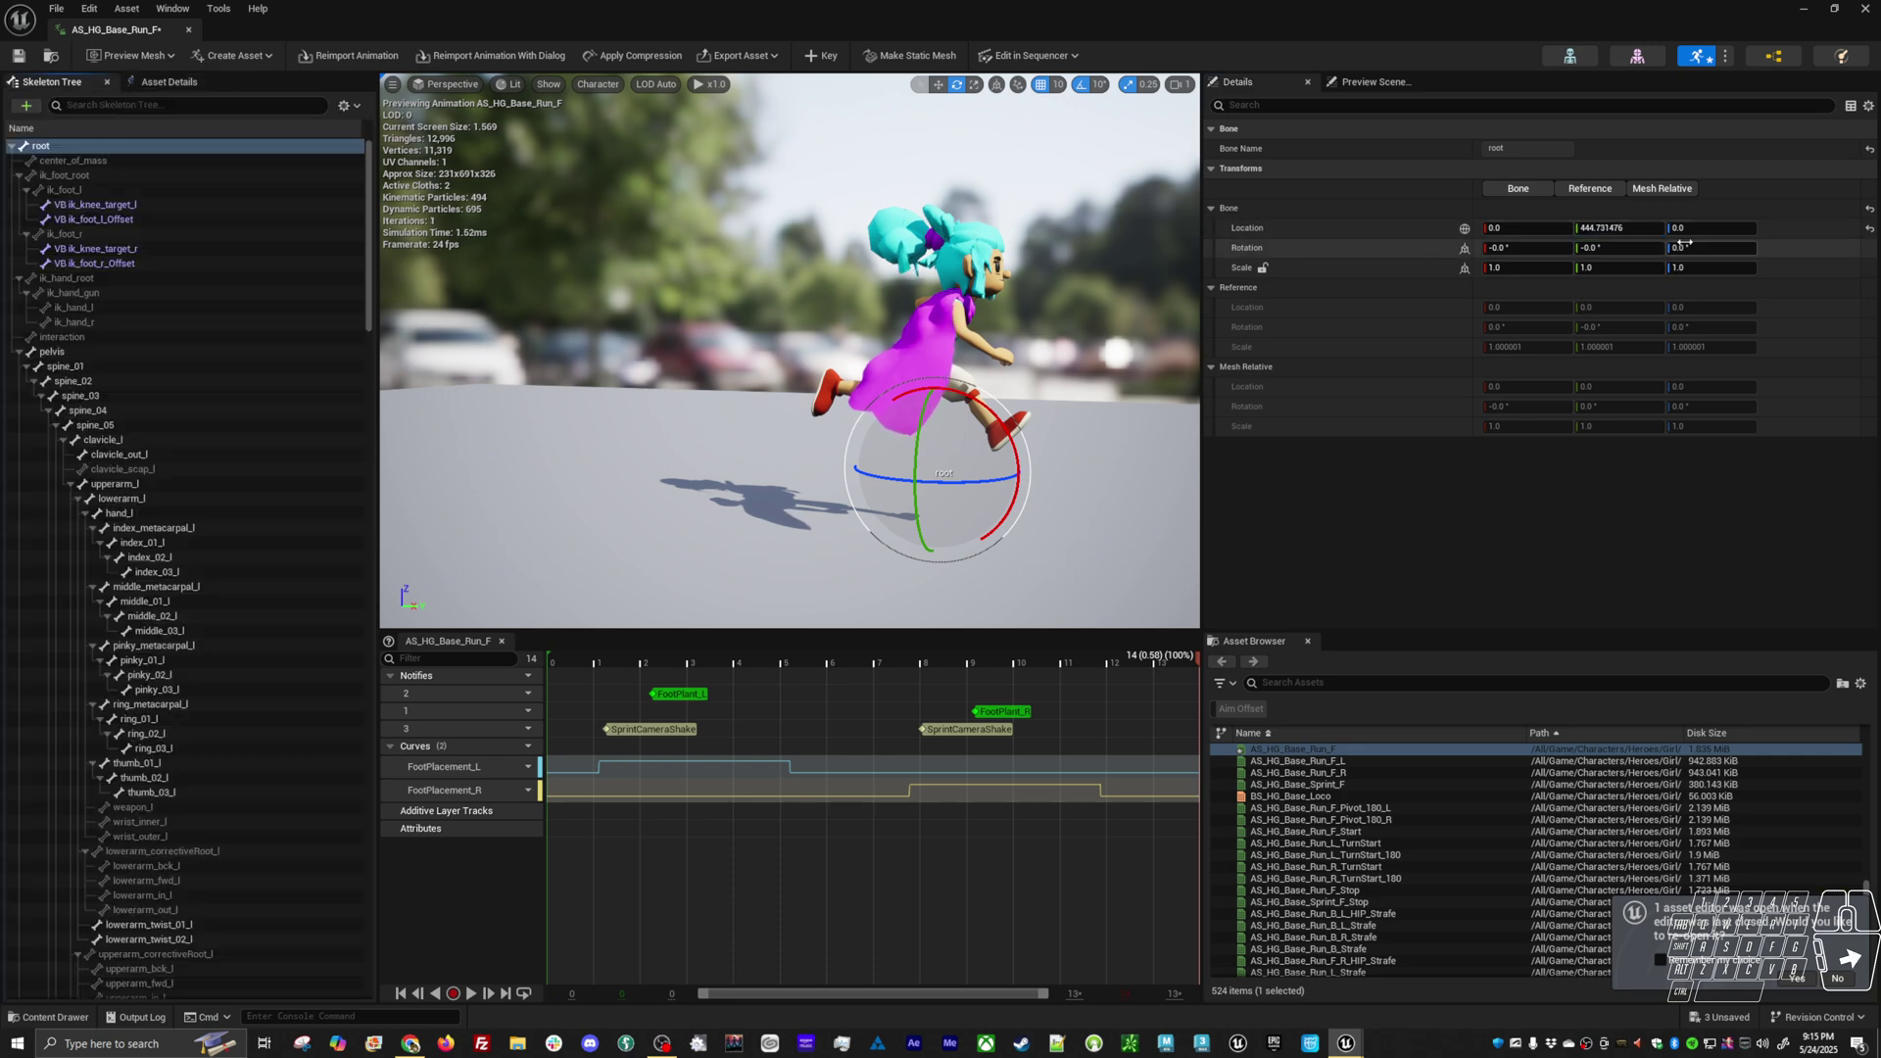
pyautogui.click(1641, 226)
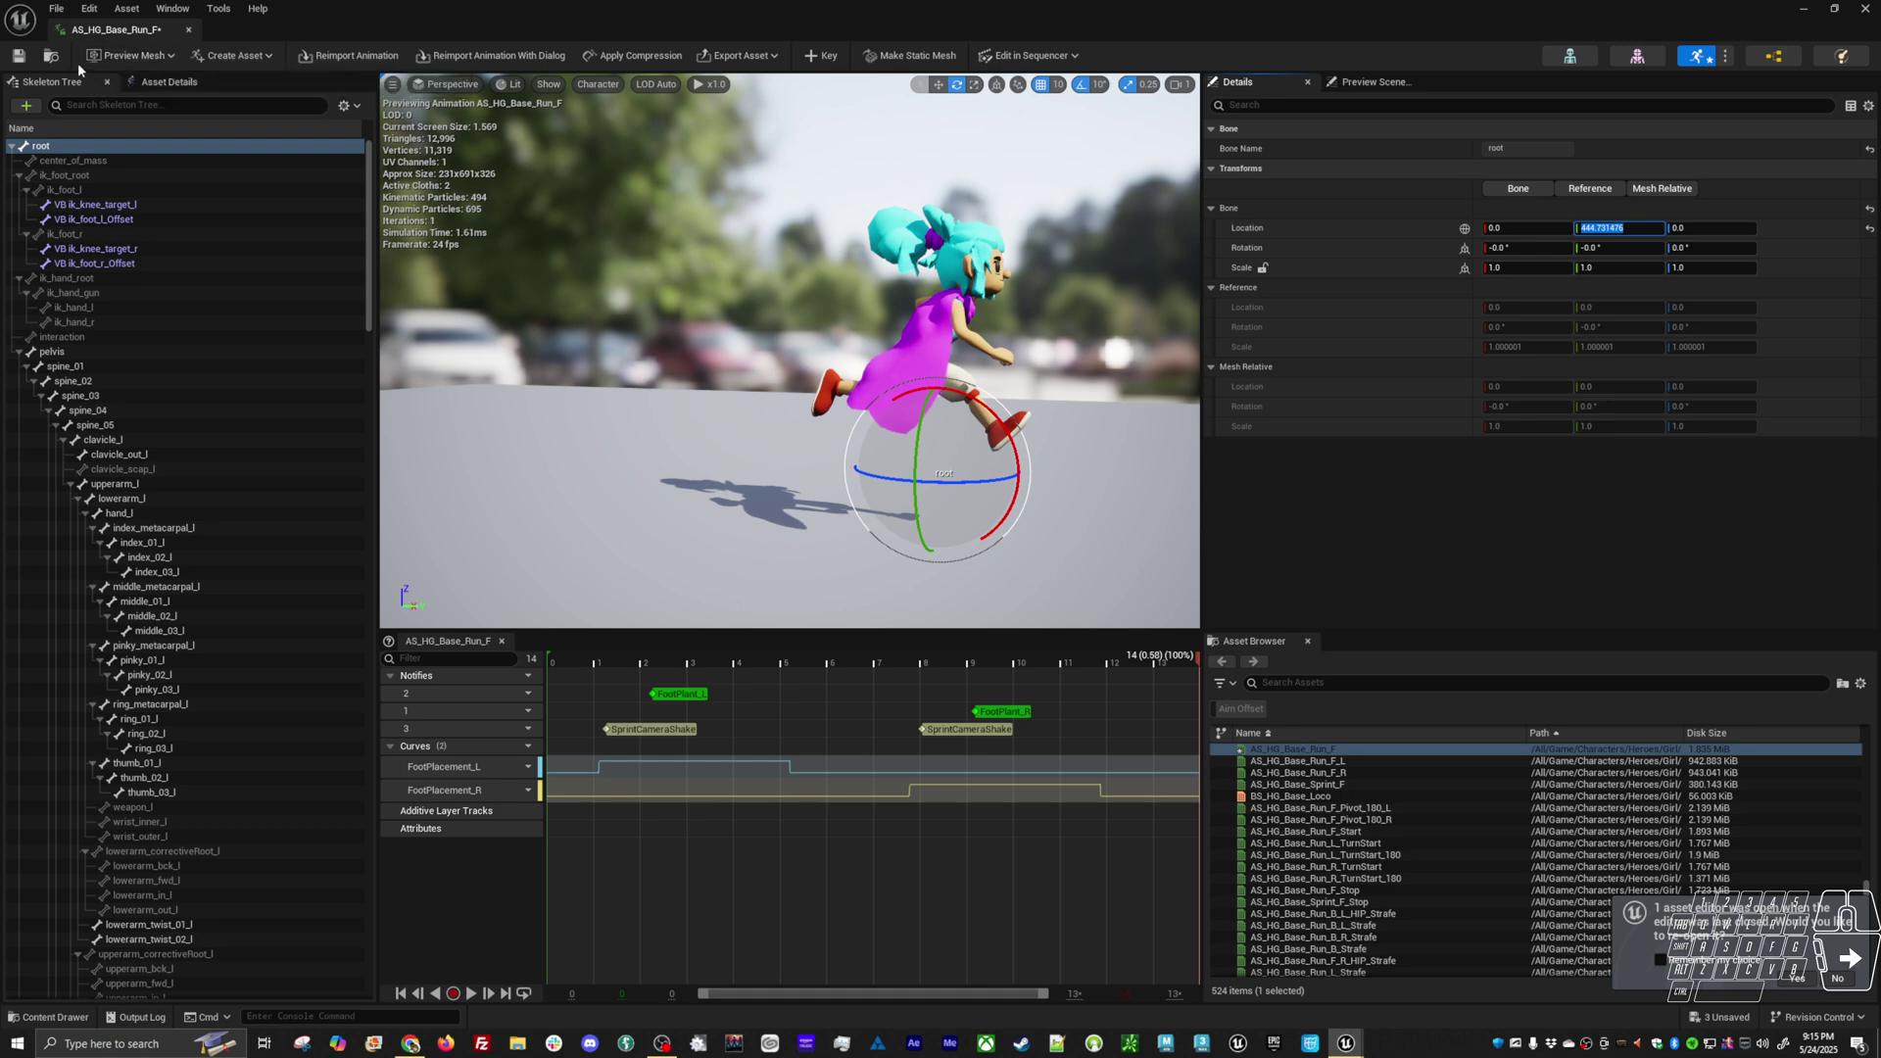
pyautogui.click(1863, 11)
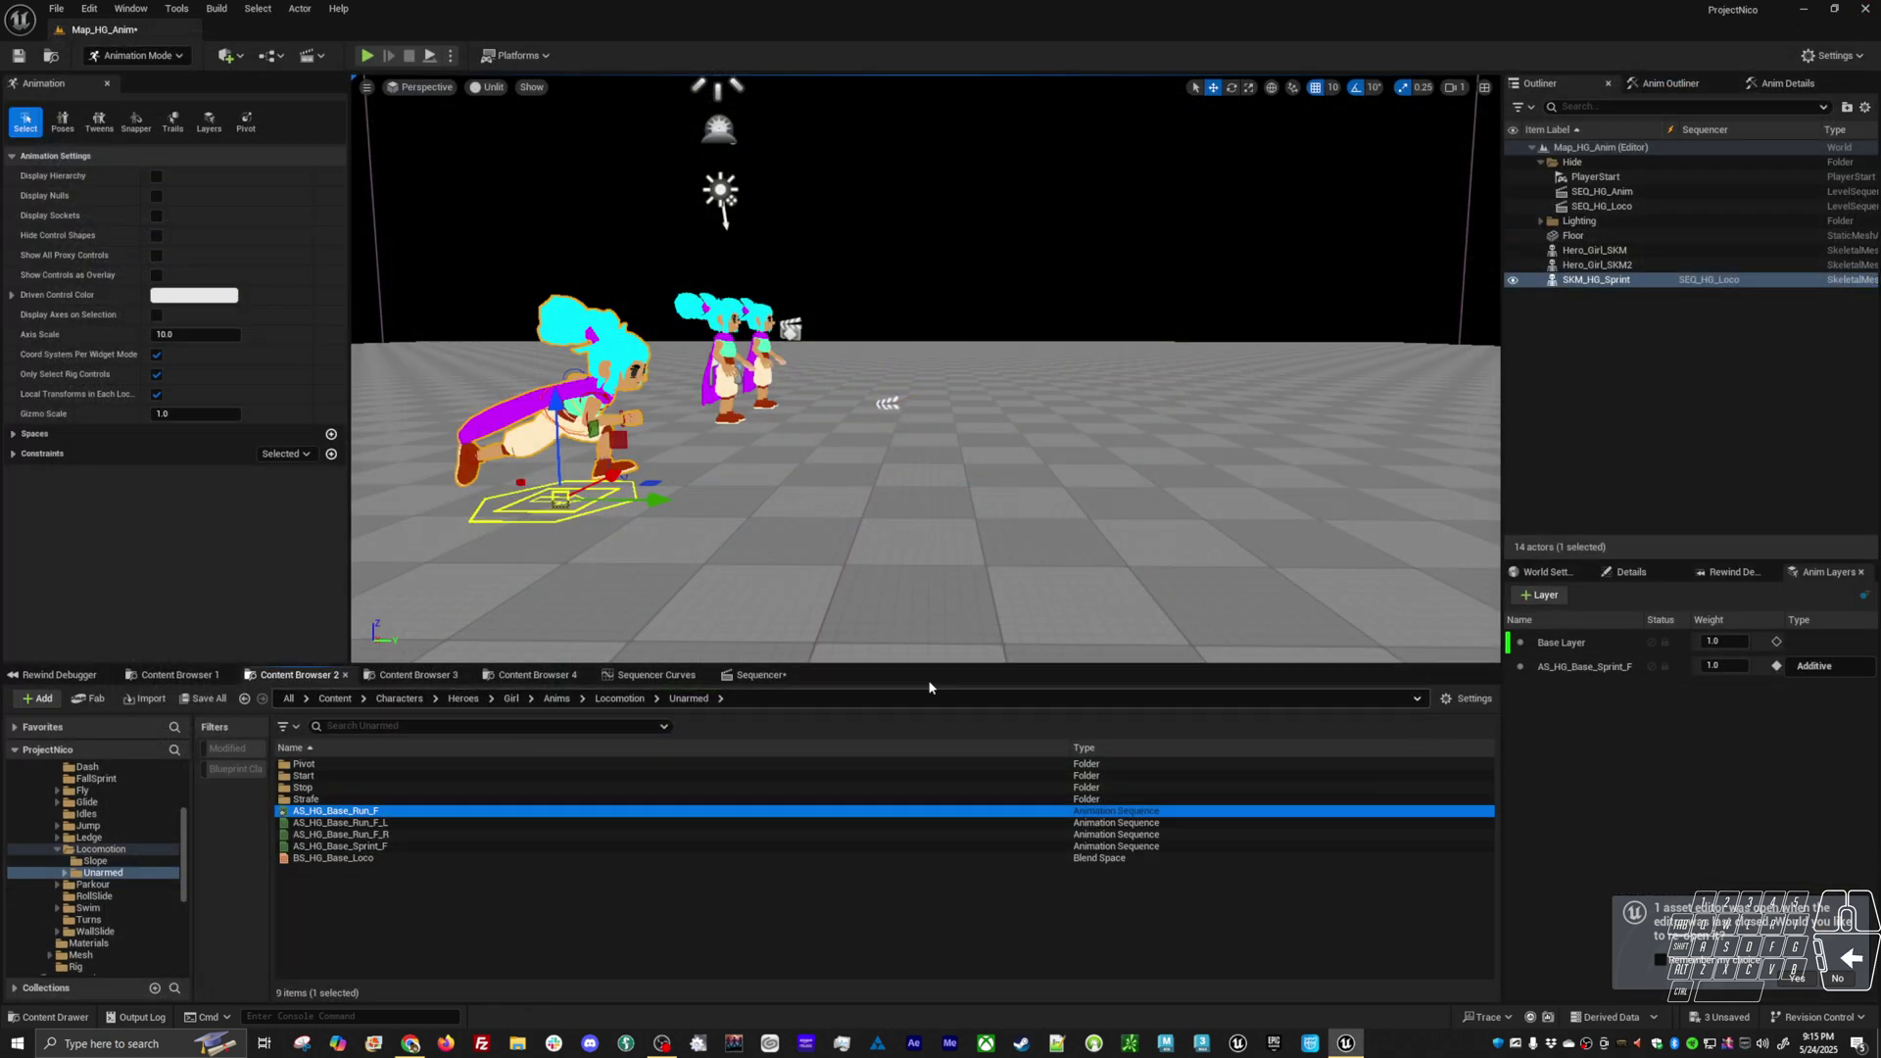
# Try moving the sprint rig's outer global control and inner root control in the viewport, undoing each move
pyautogui.click(1606, 669)
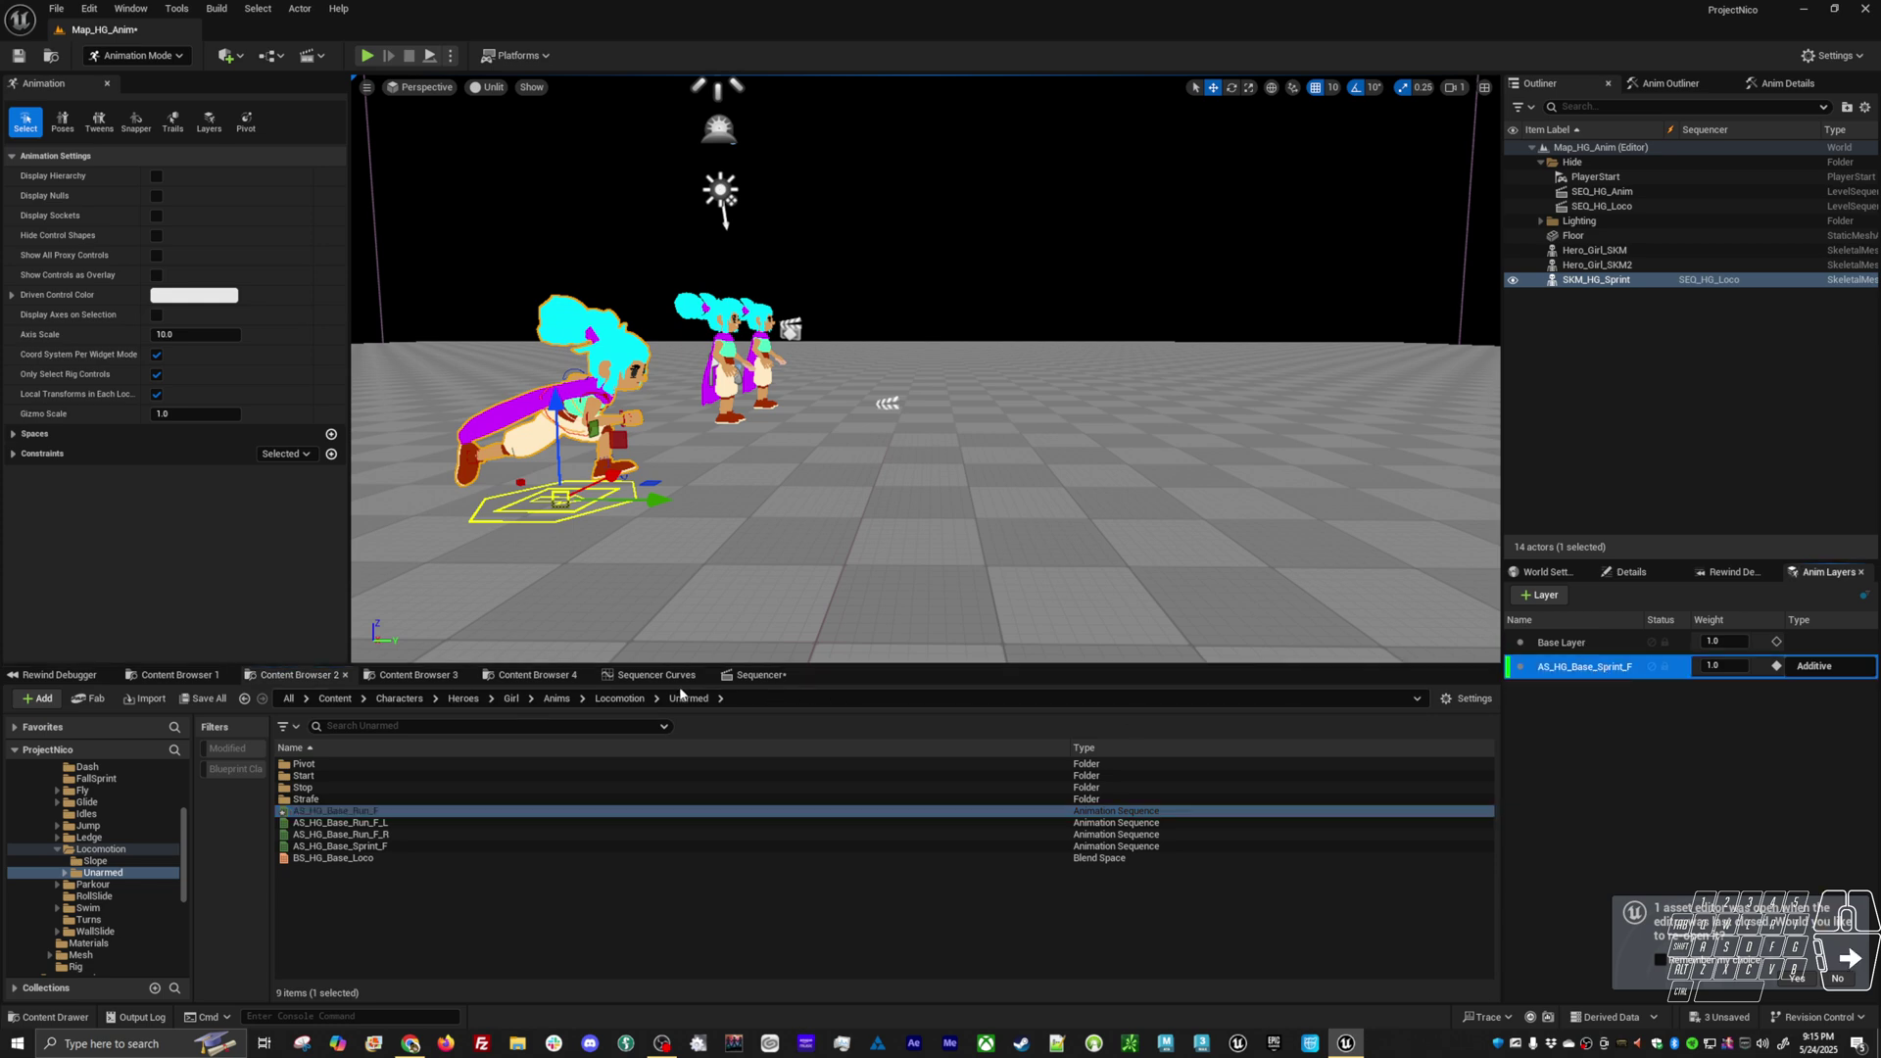
pyautogui.click(761, 675)
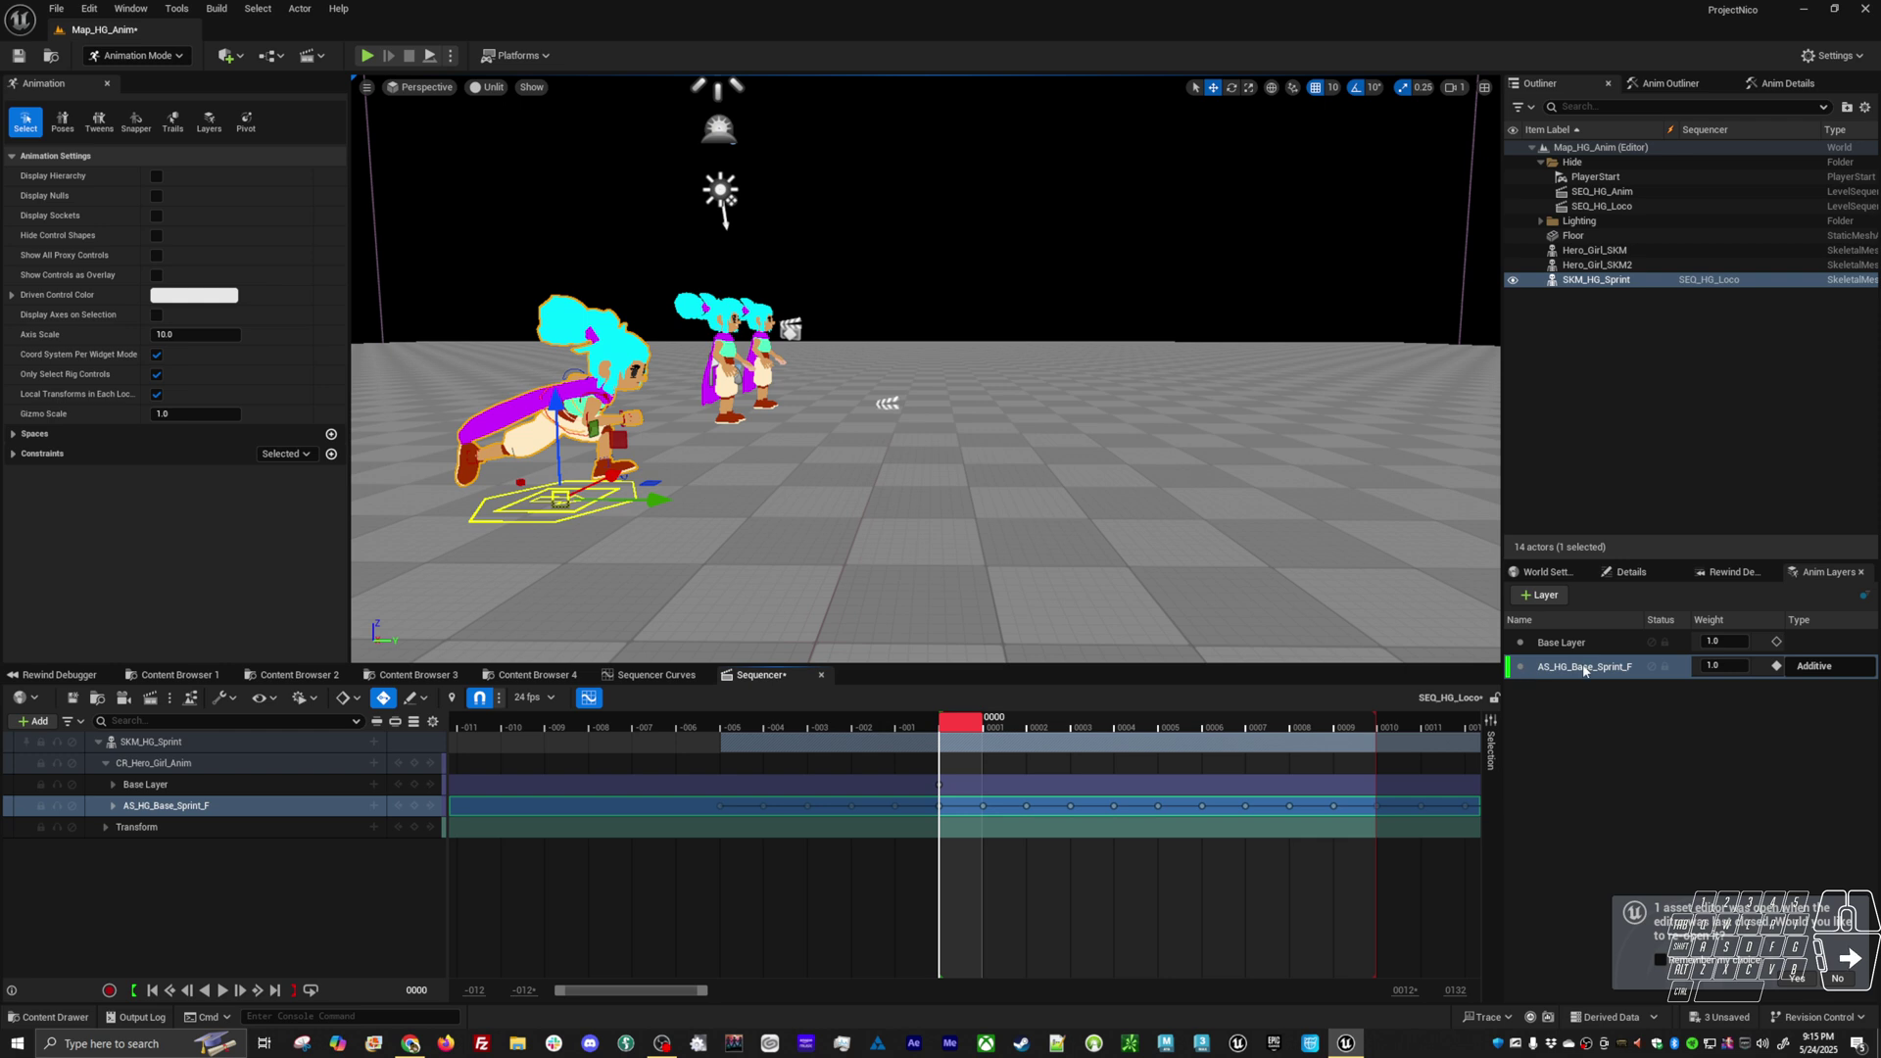
pyautogui.click(473, 520)
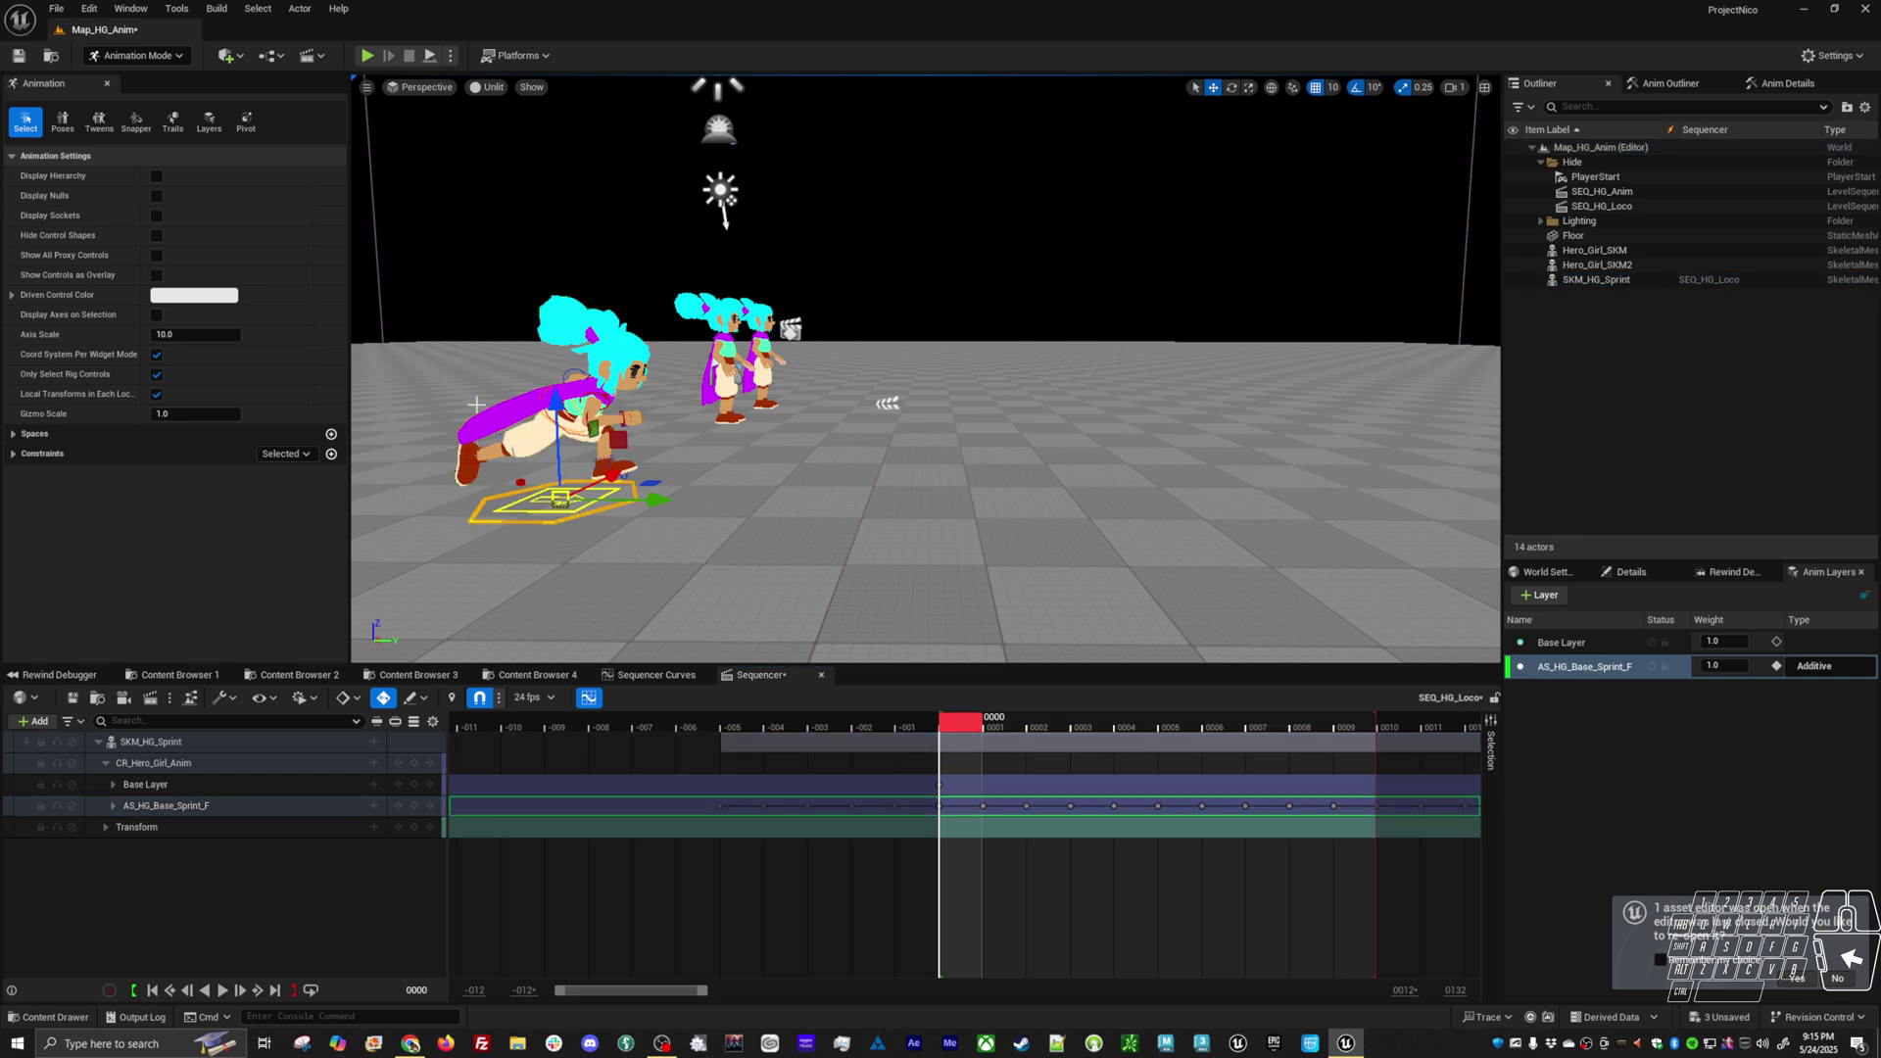
pyautogui.moveTo(621, 448); pyautogui.dragTo(671, 422)
pyautogui.hotkey('ctrl', 'z')
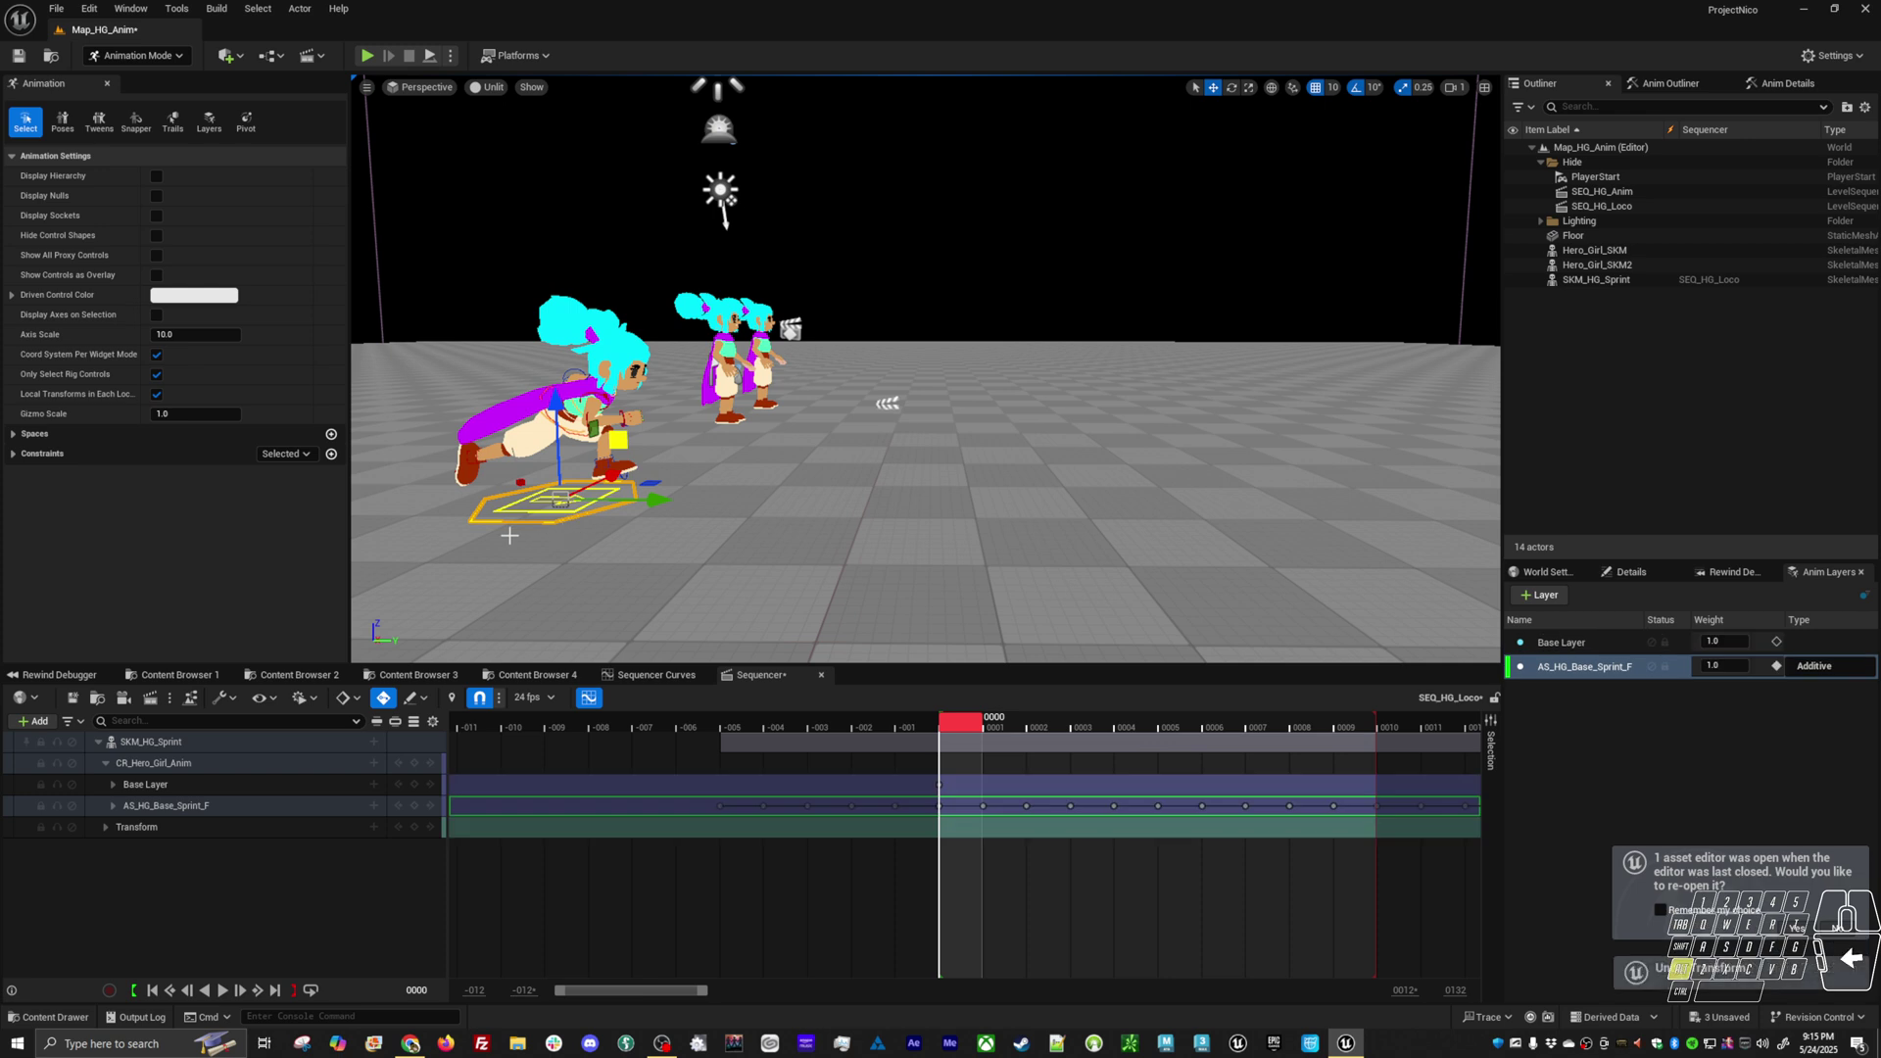
pyautogui.click(619, 495)
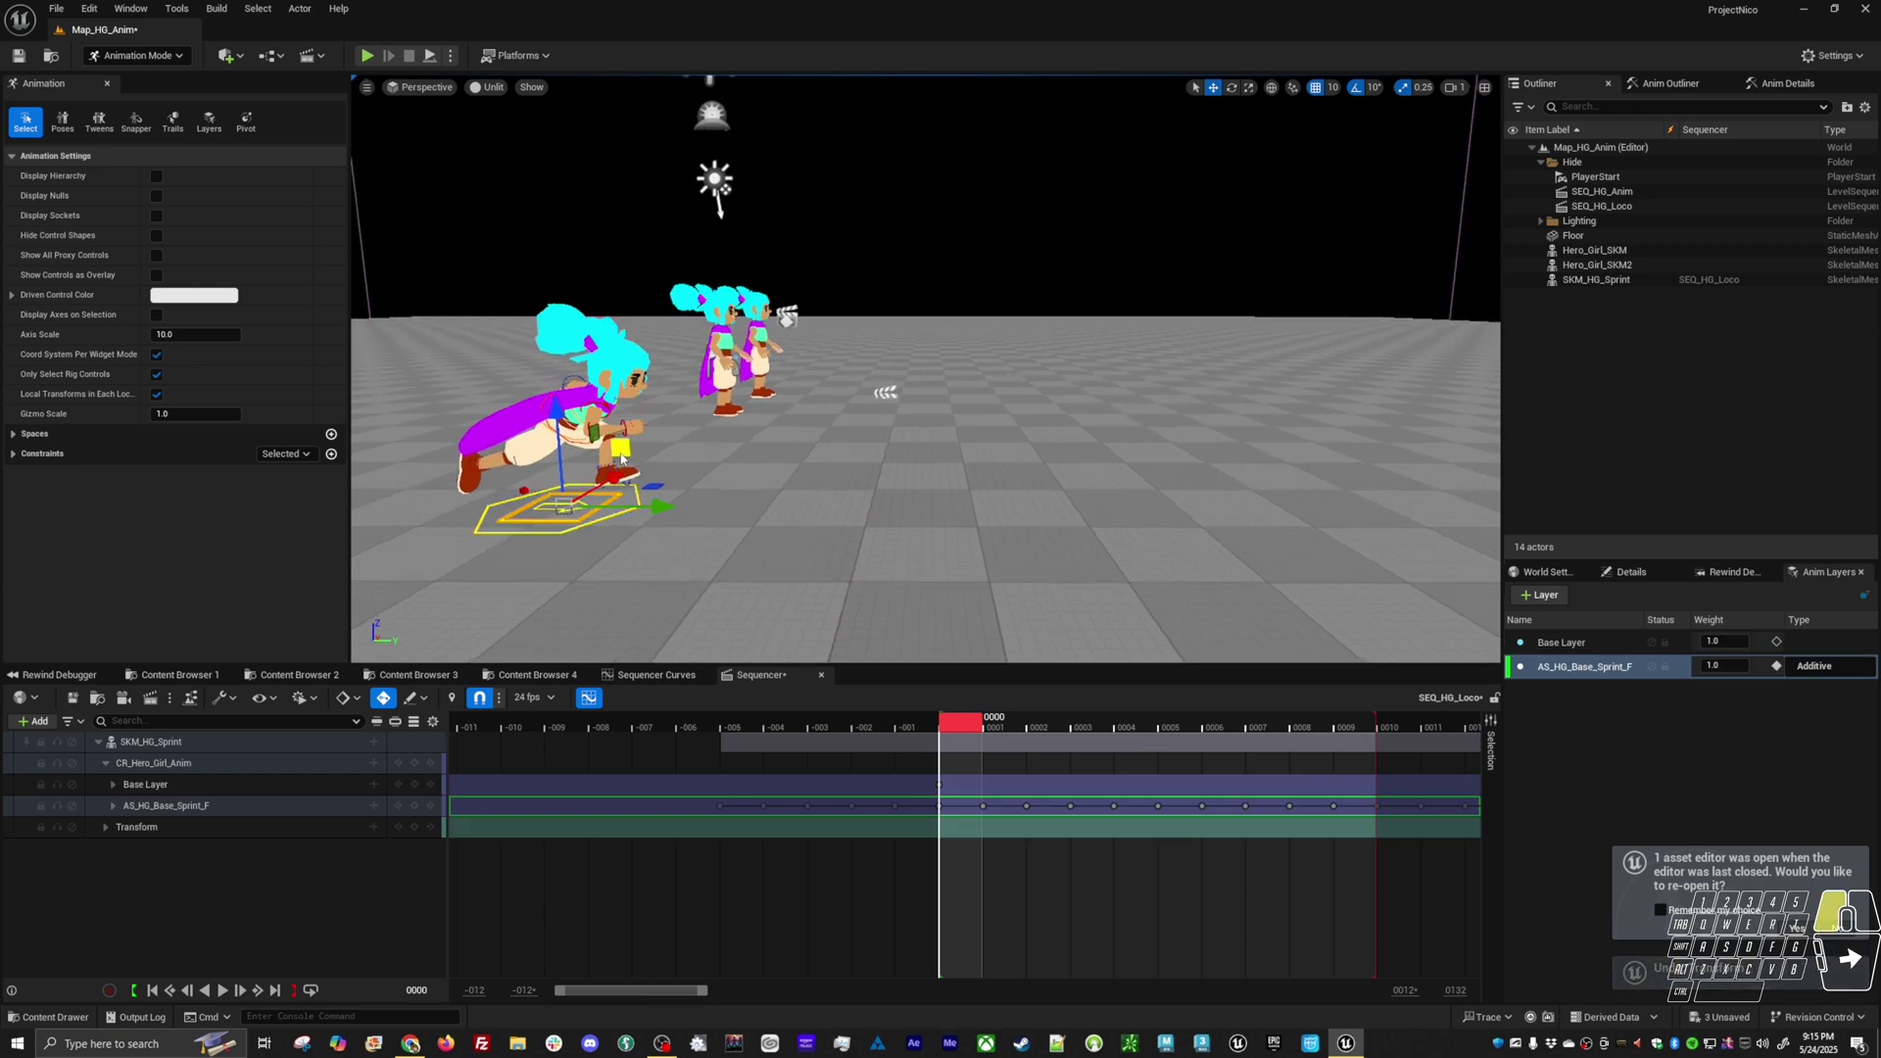
pyautogui.moveTo(621, 459); pyautogui.dragTo(560, 423)
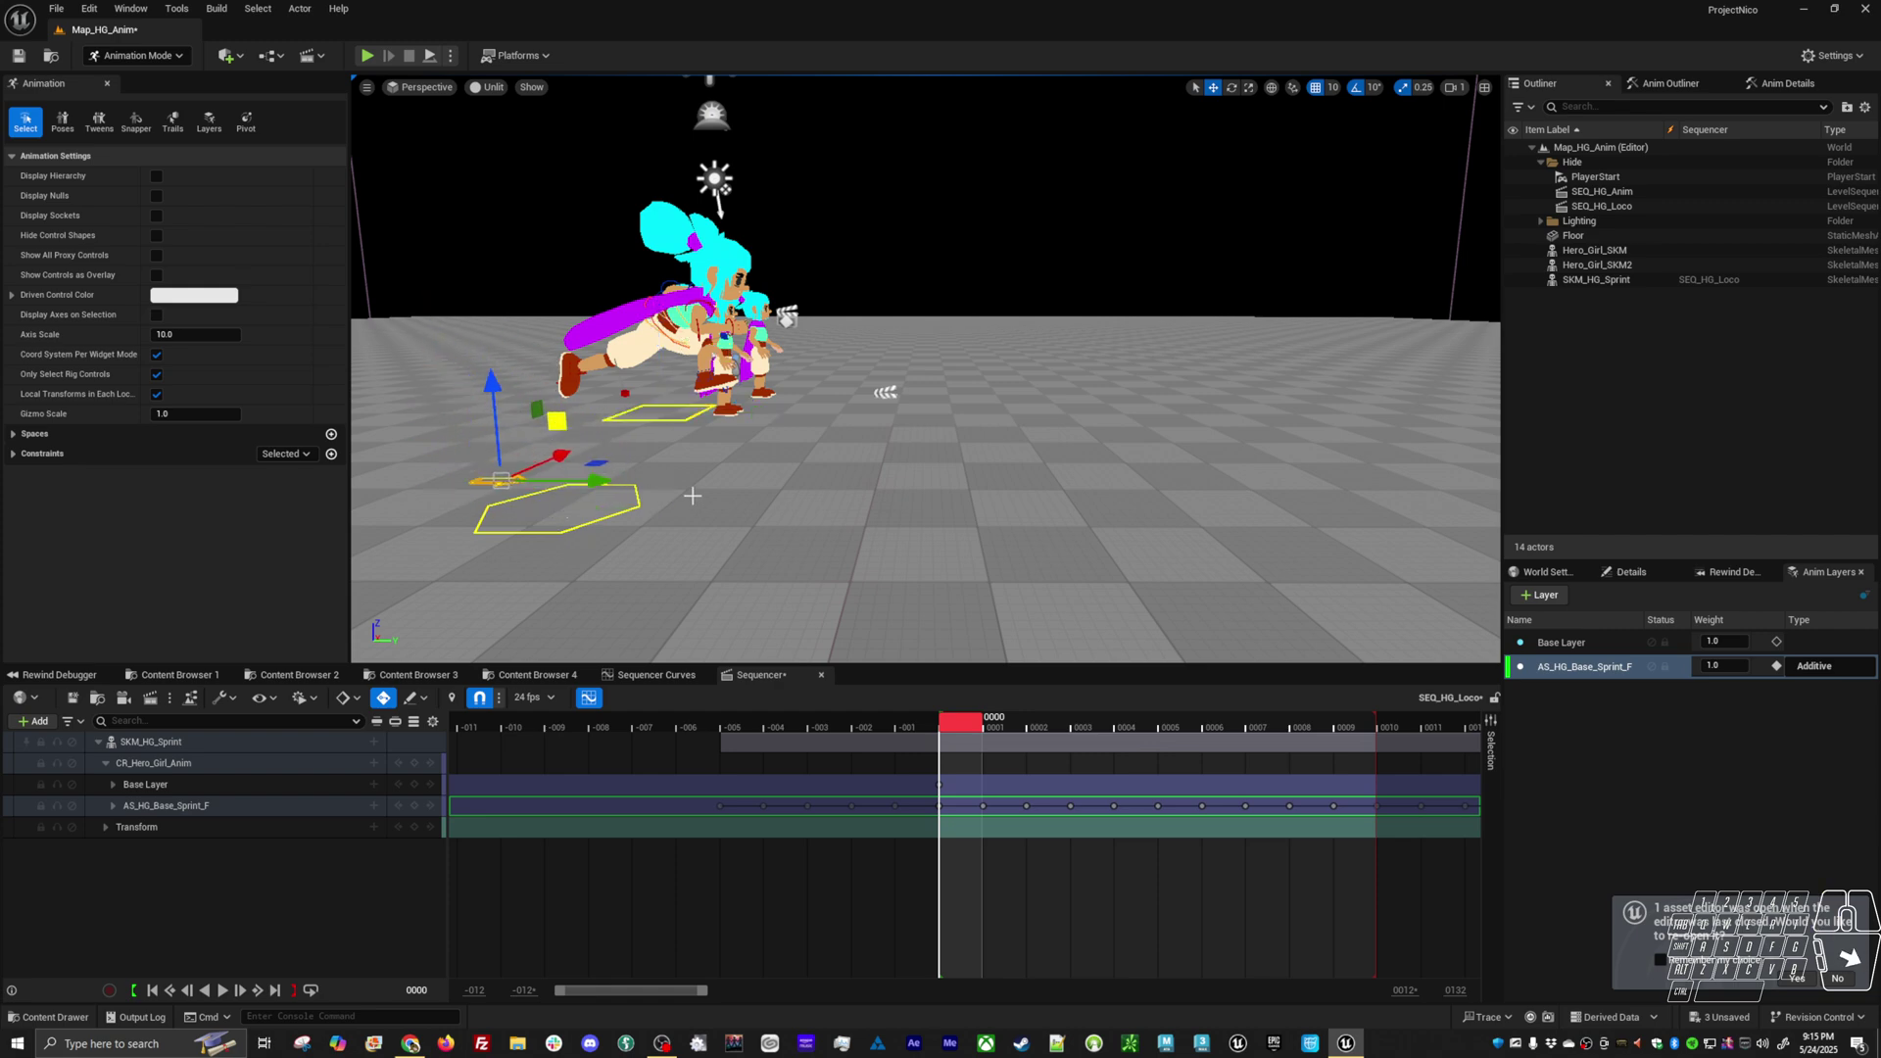
pyautogui.hotkey('ctrl', 'z')
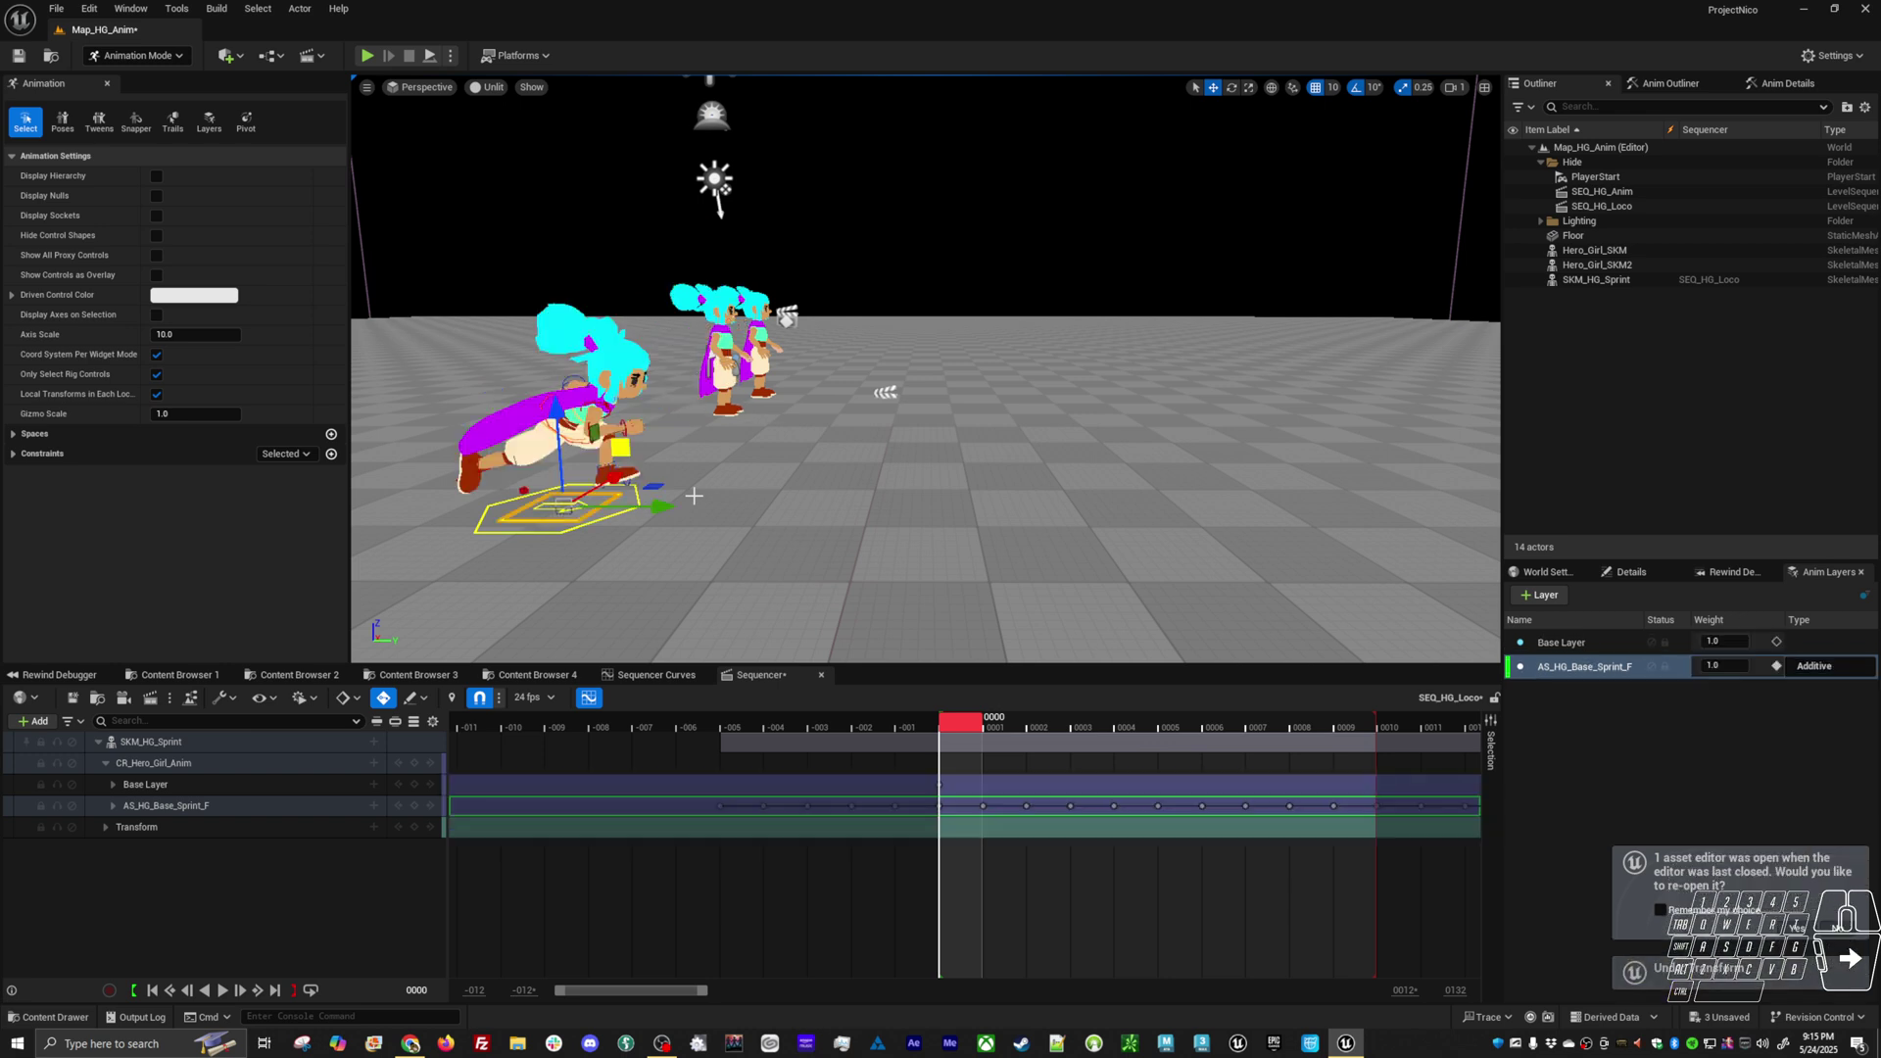
# Add an additive animation layer named Sprint_Root for the outer global control
pyautogui.rightClick(1577, 674)
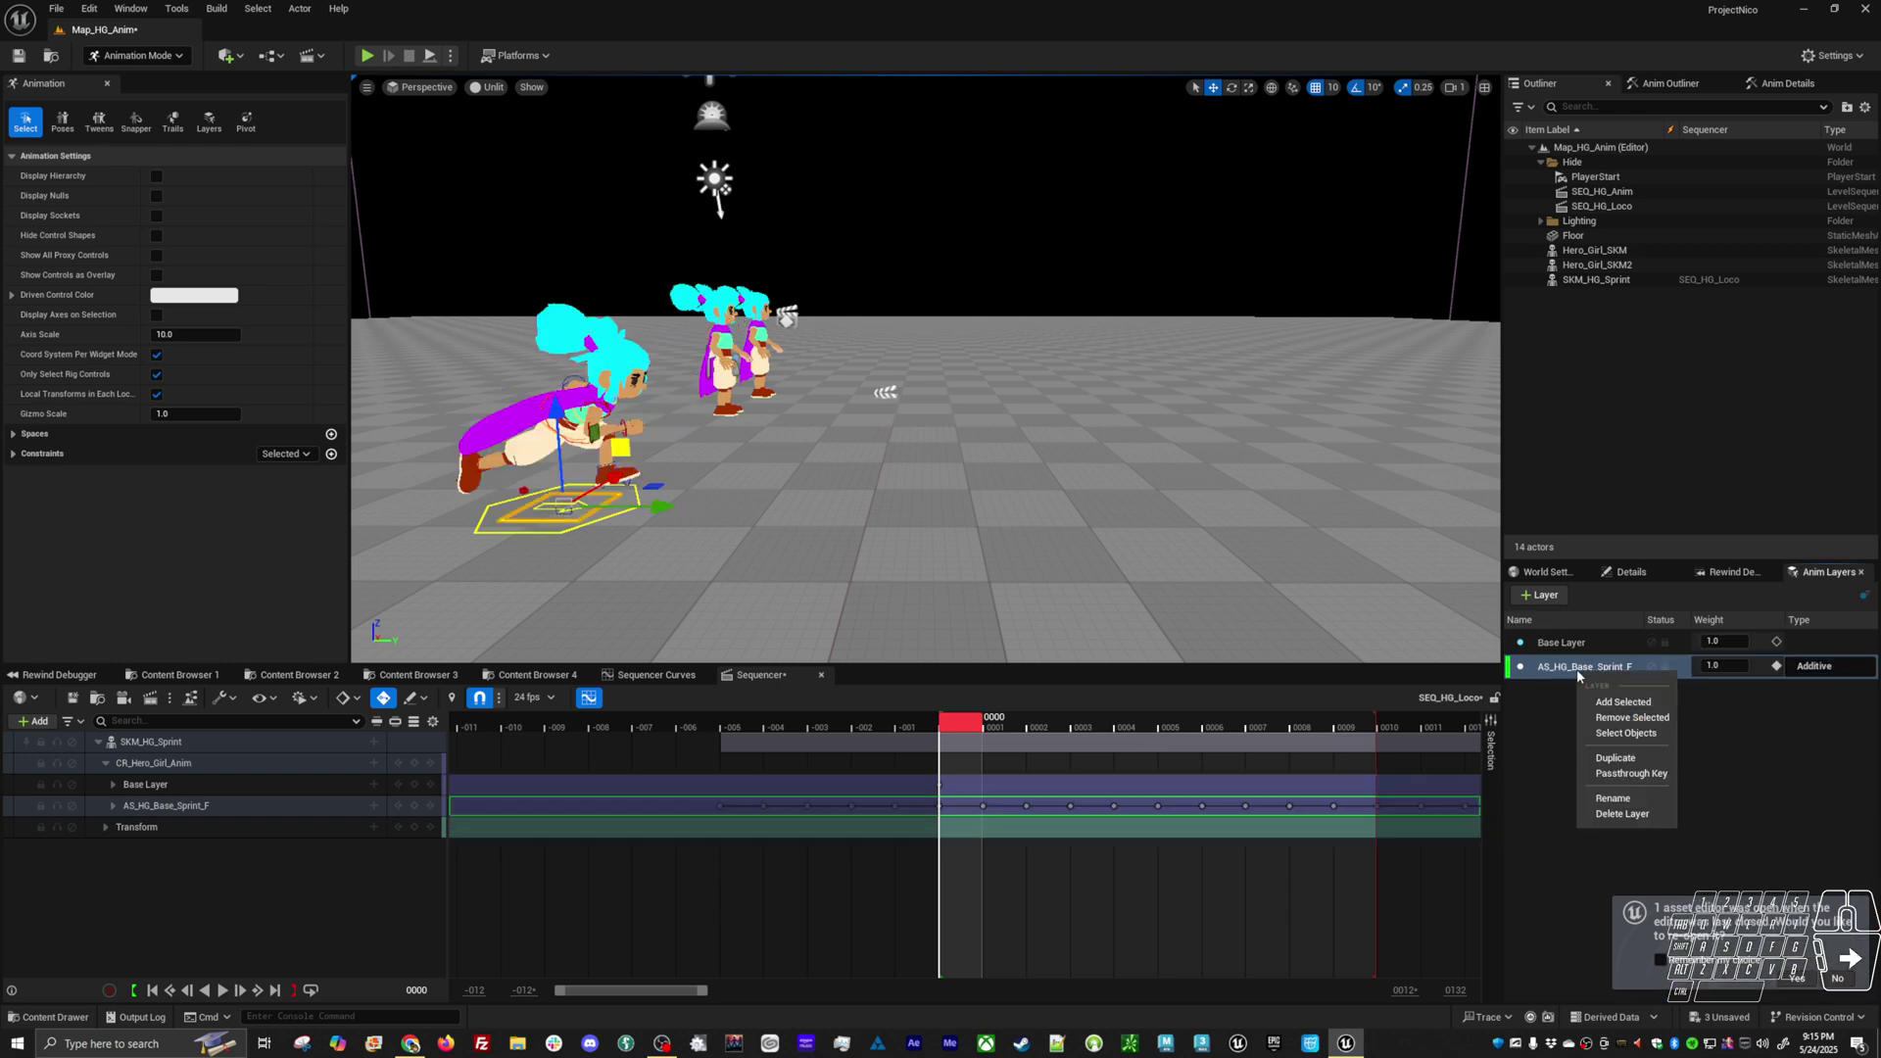
pyautogui.click(544, 535)
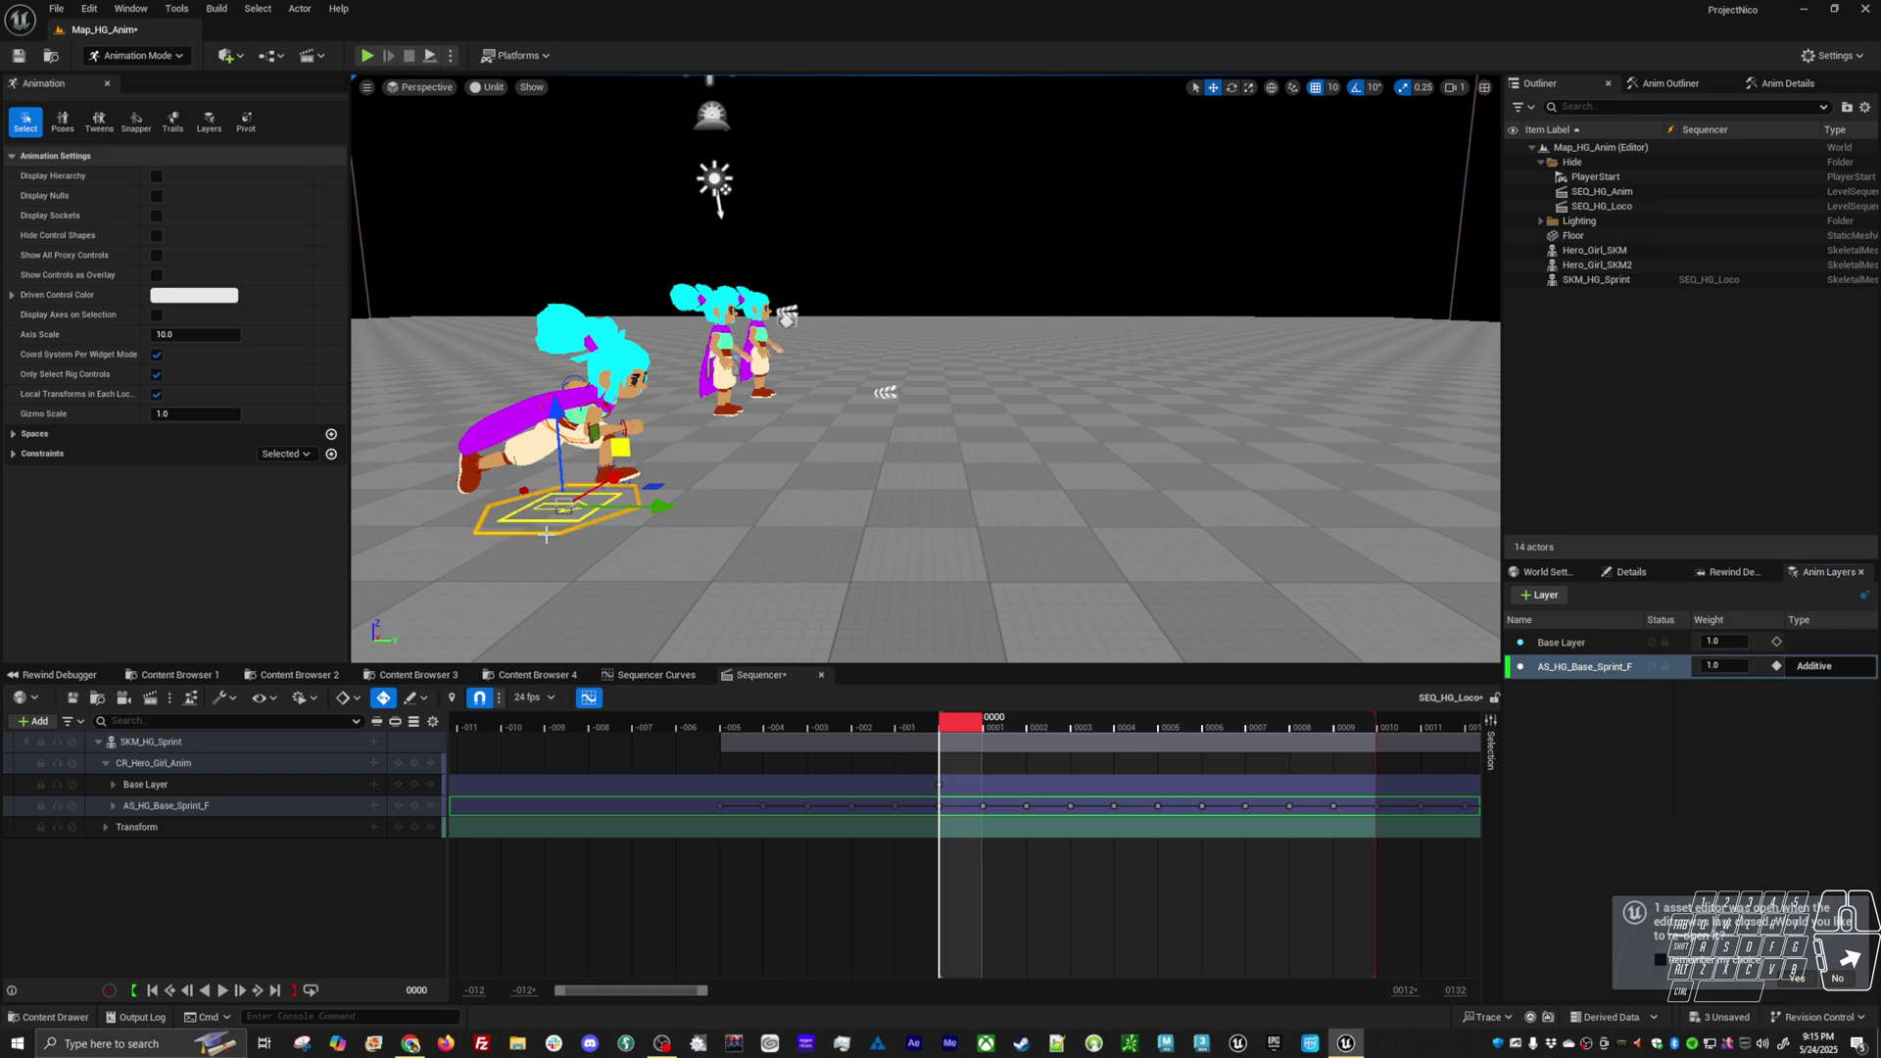
pyautogui.click(1542, 596)
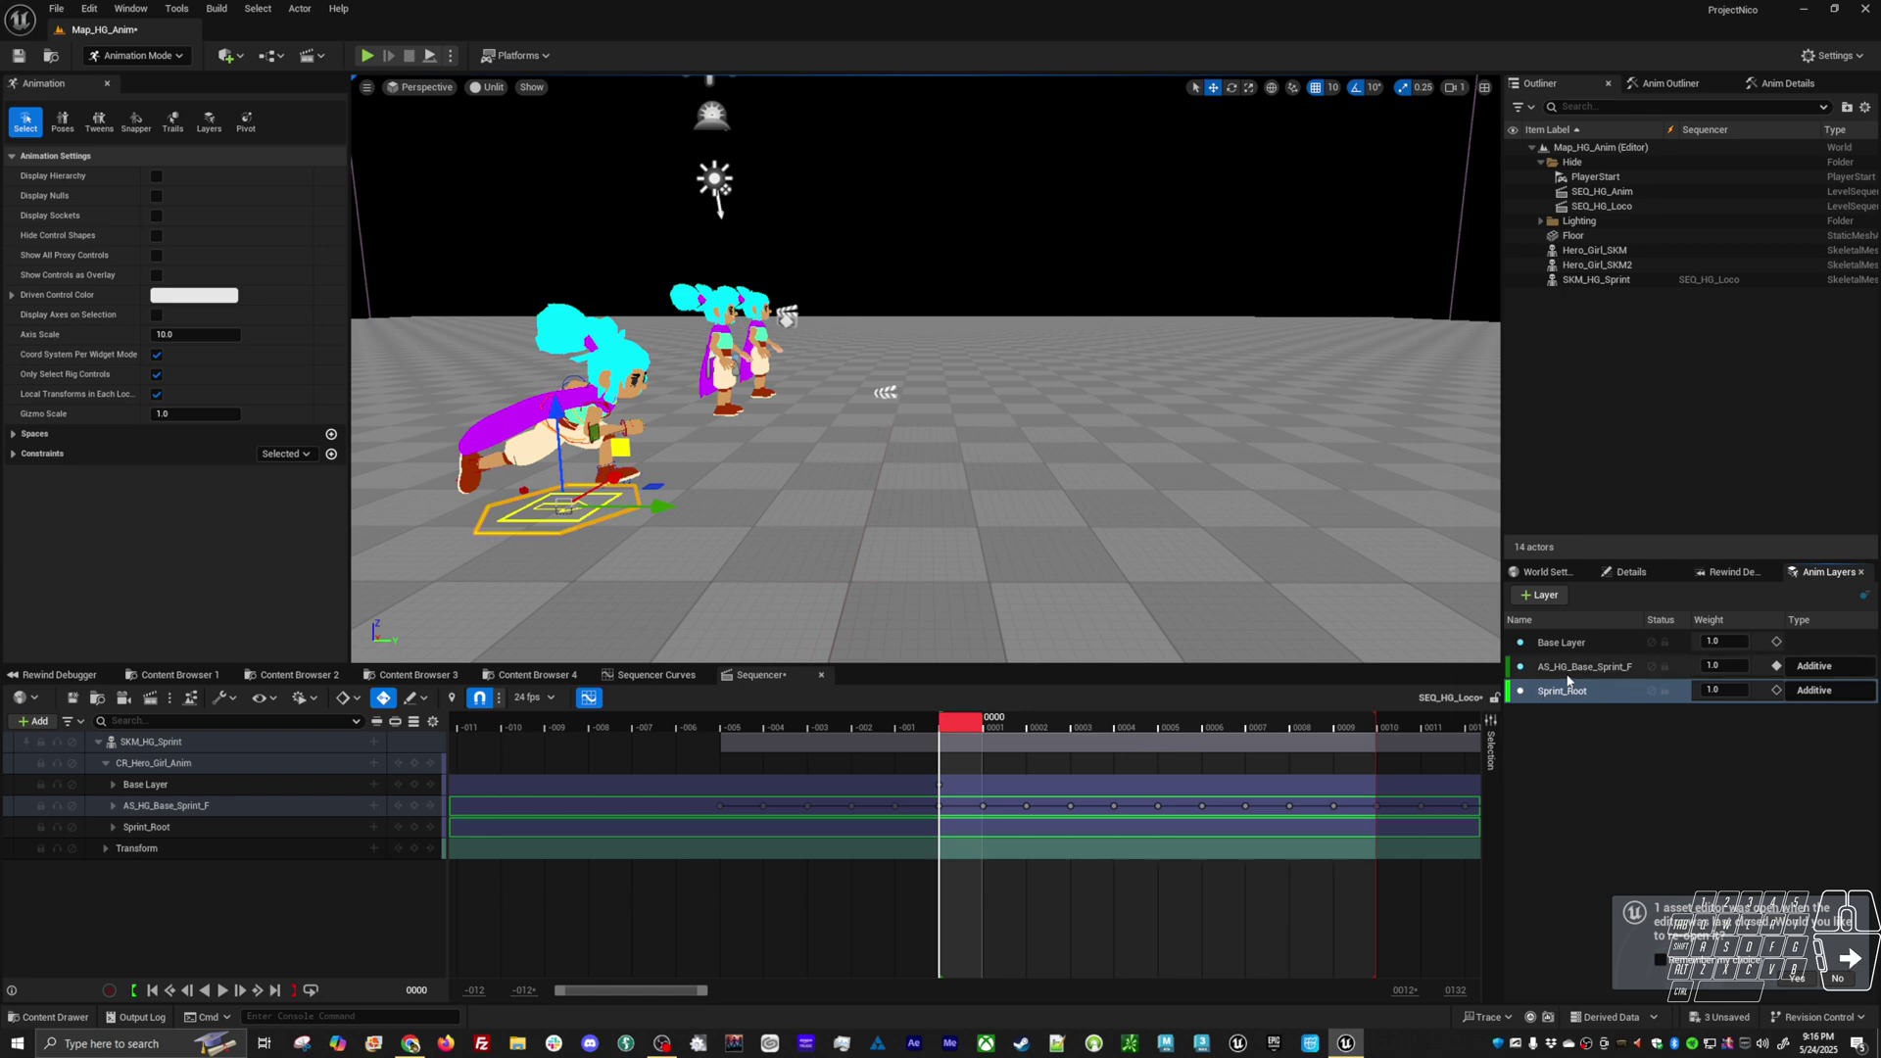
# Select the AS_HG_Base_Sprint_F layer and scrub the sequence to its last frame, frame 10
pyautogui.click(1587, 666)
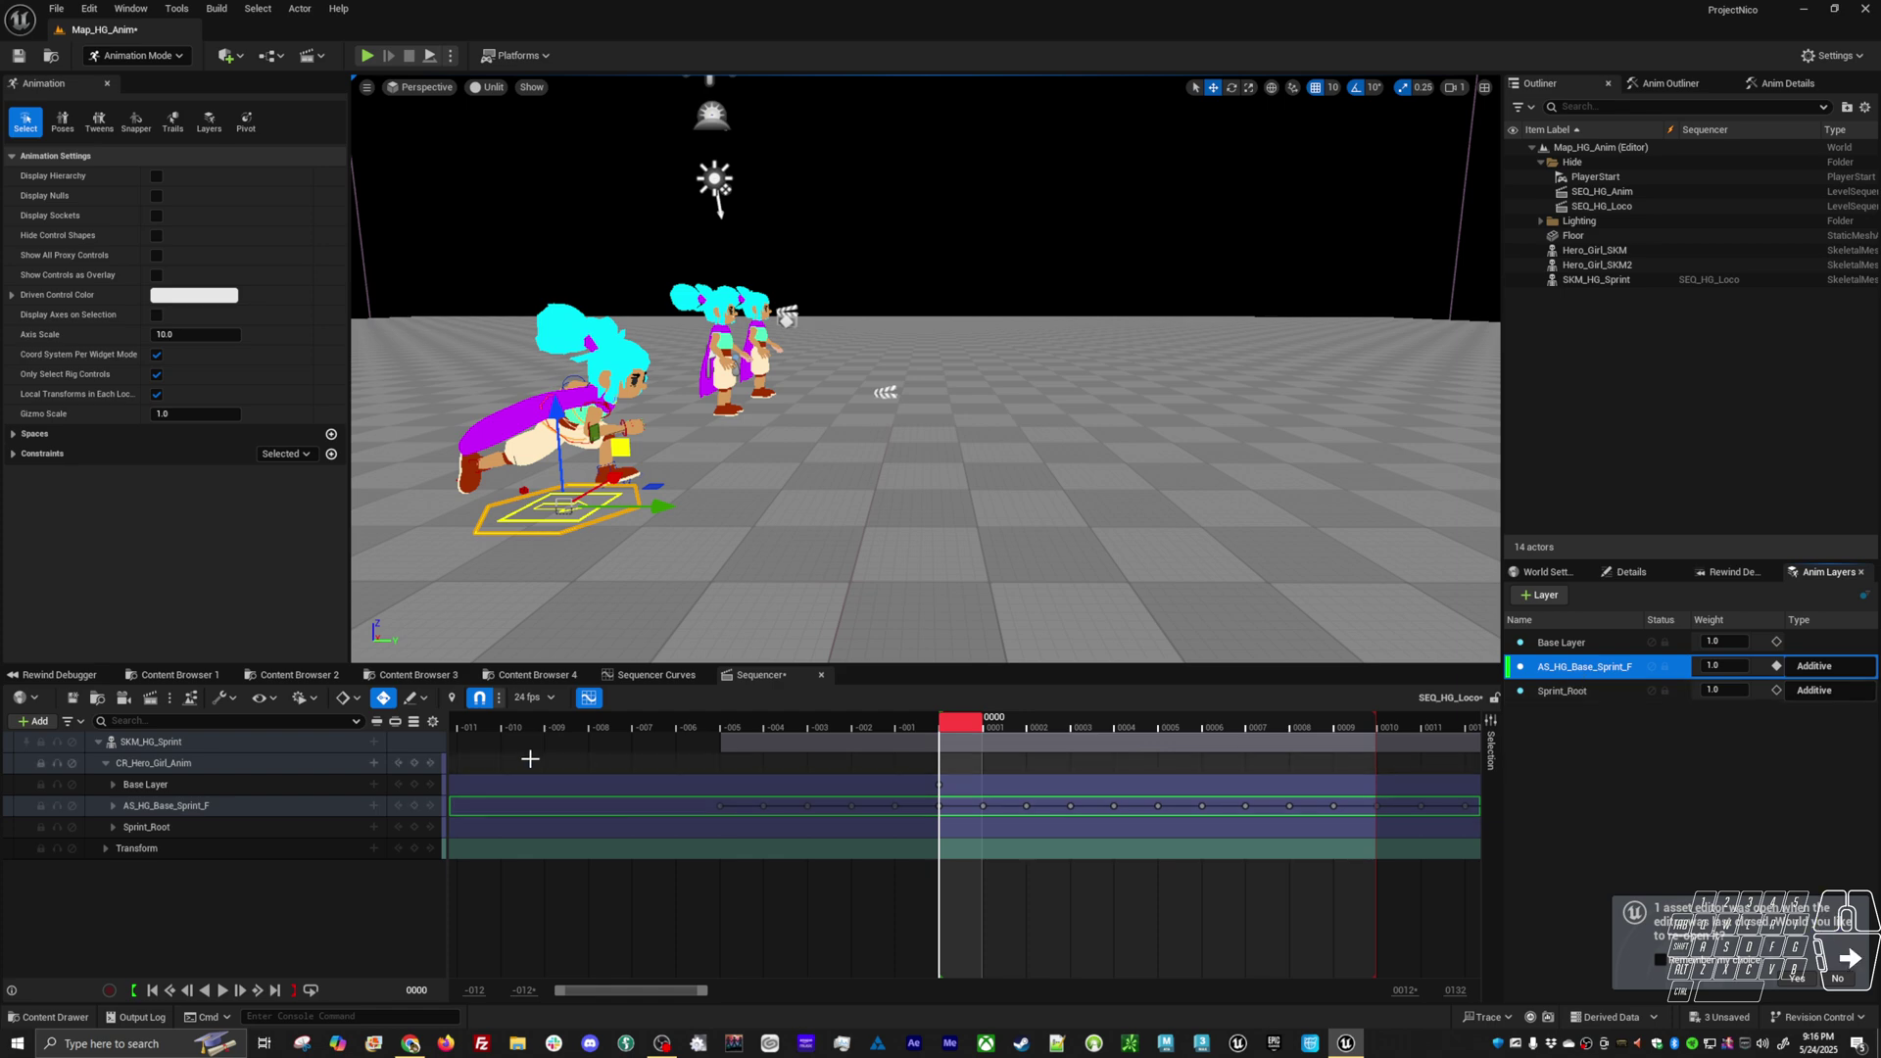
pyautogui.click(235, 806)
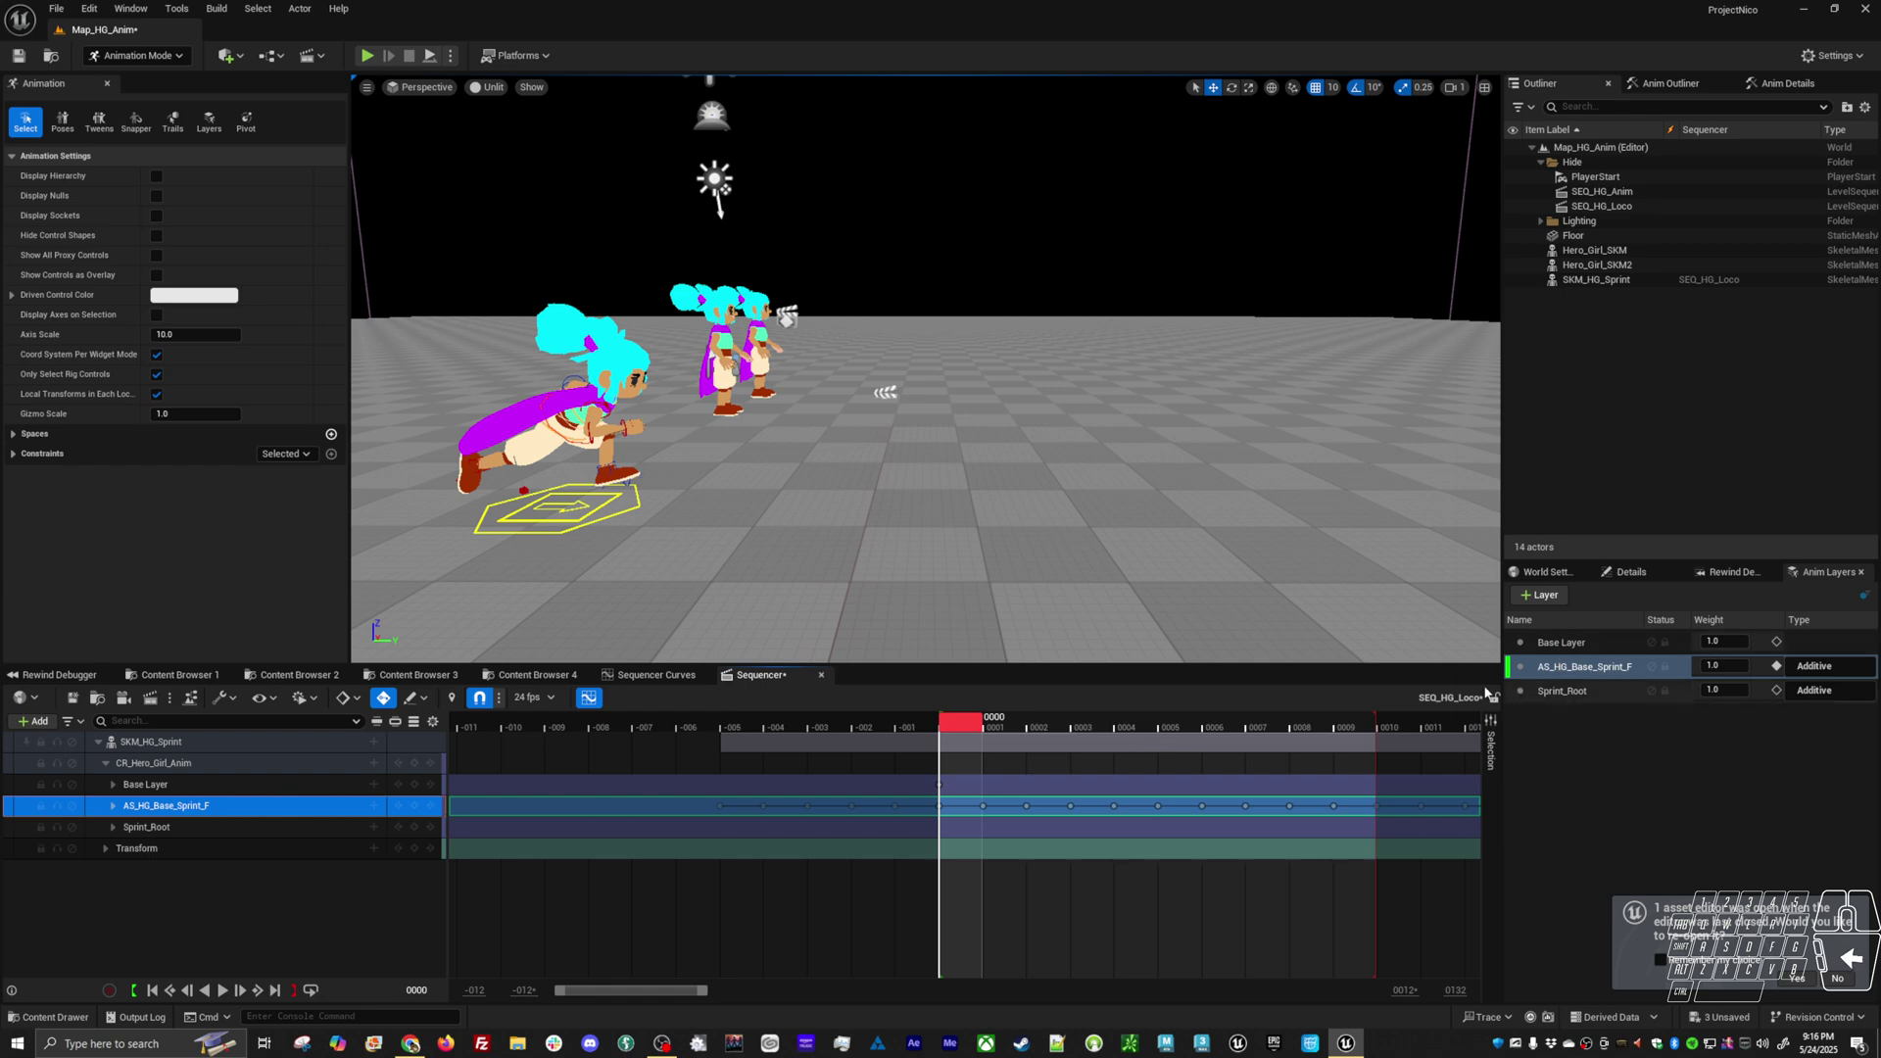
pyautogui.moveTo(940, 727)
pyautogui.mouseDown()
pyautogui.moveTo(1410, 727)
pyautogui.moveTo(973, 727)
pyautogui.mouseUp()
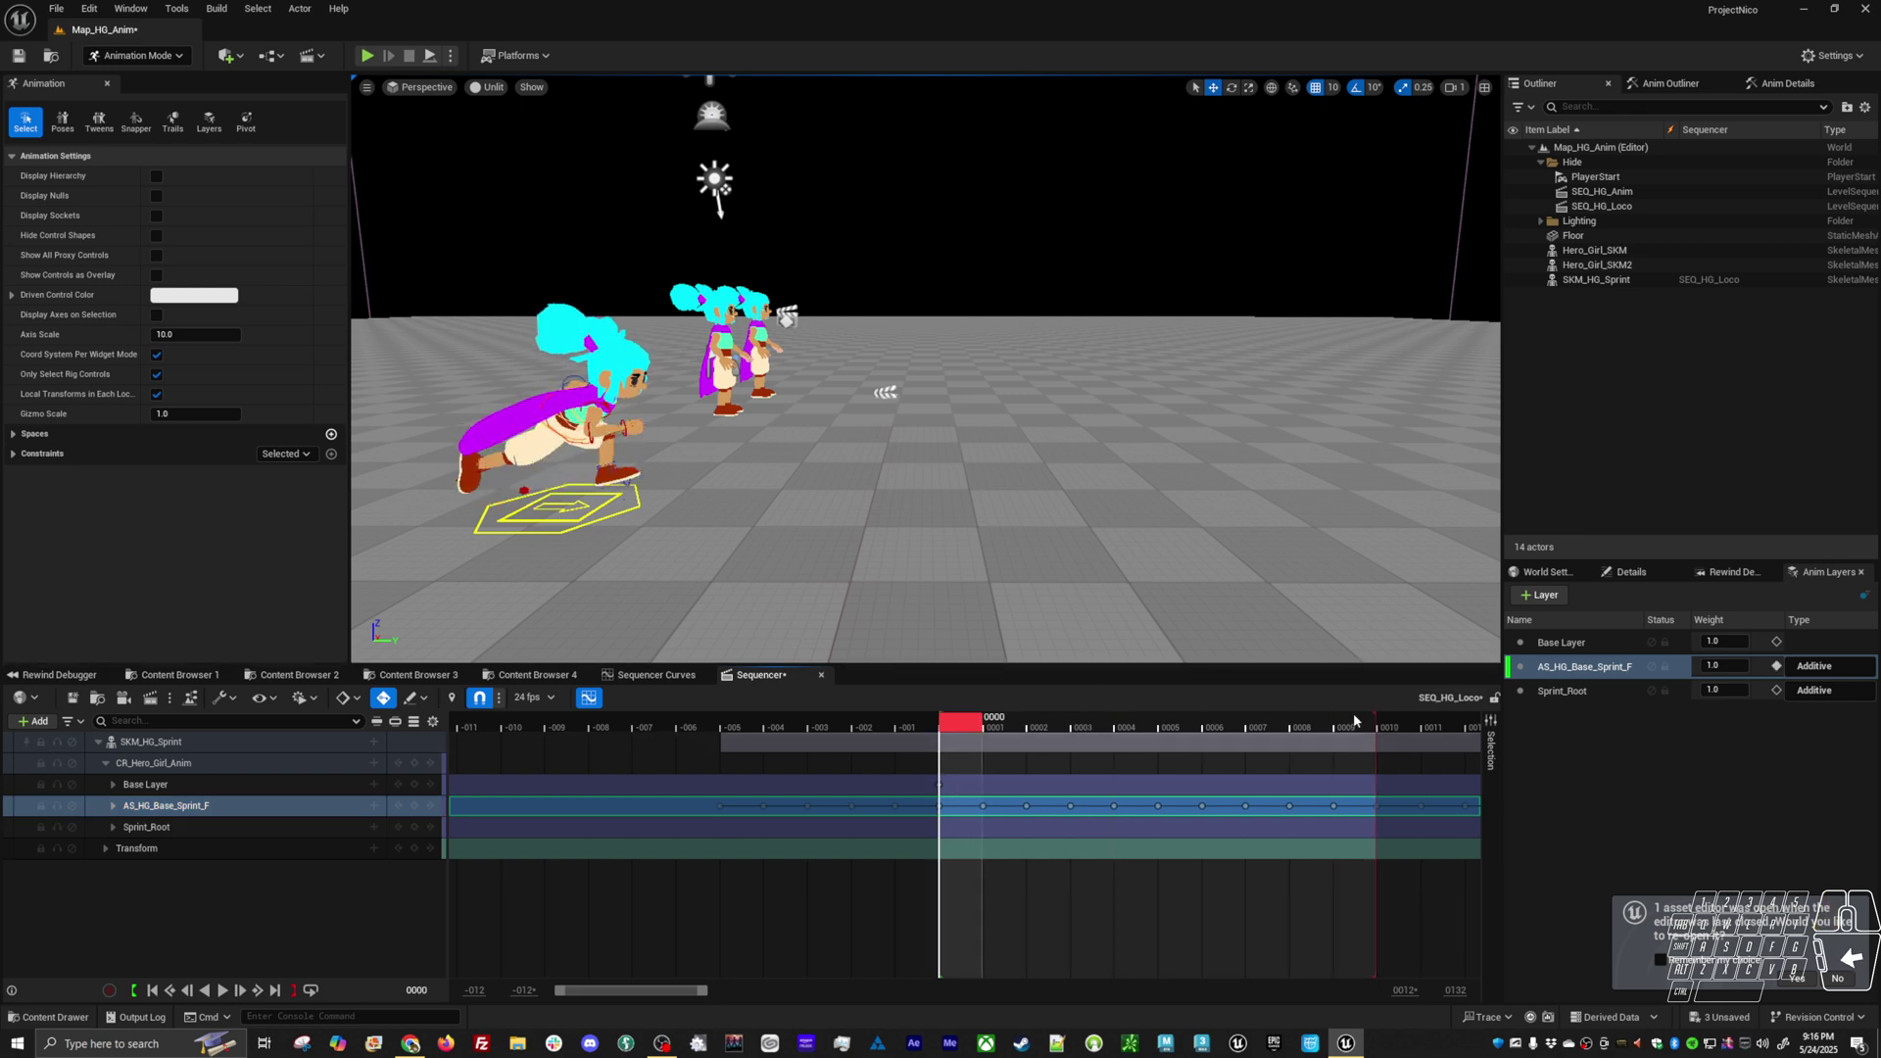
pyautogui.moveTo(974, 734); pyautogui.dragTo(1461, 726)
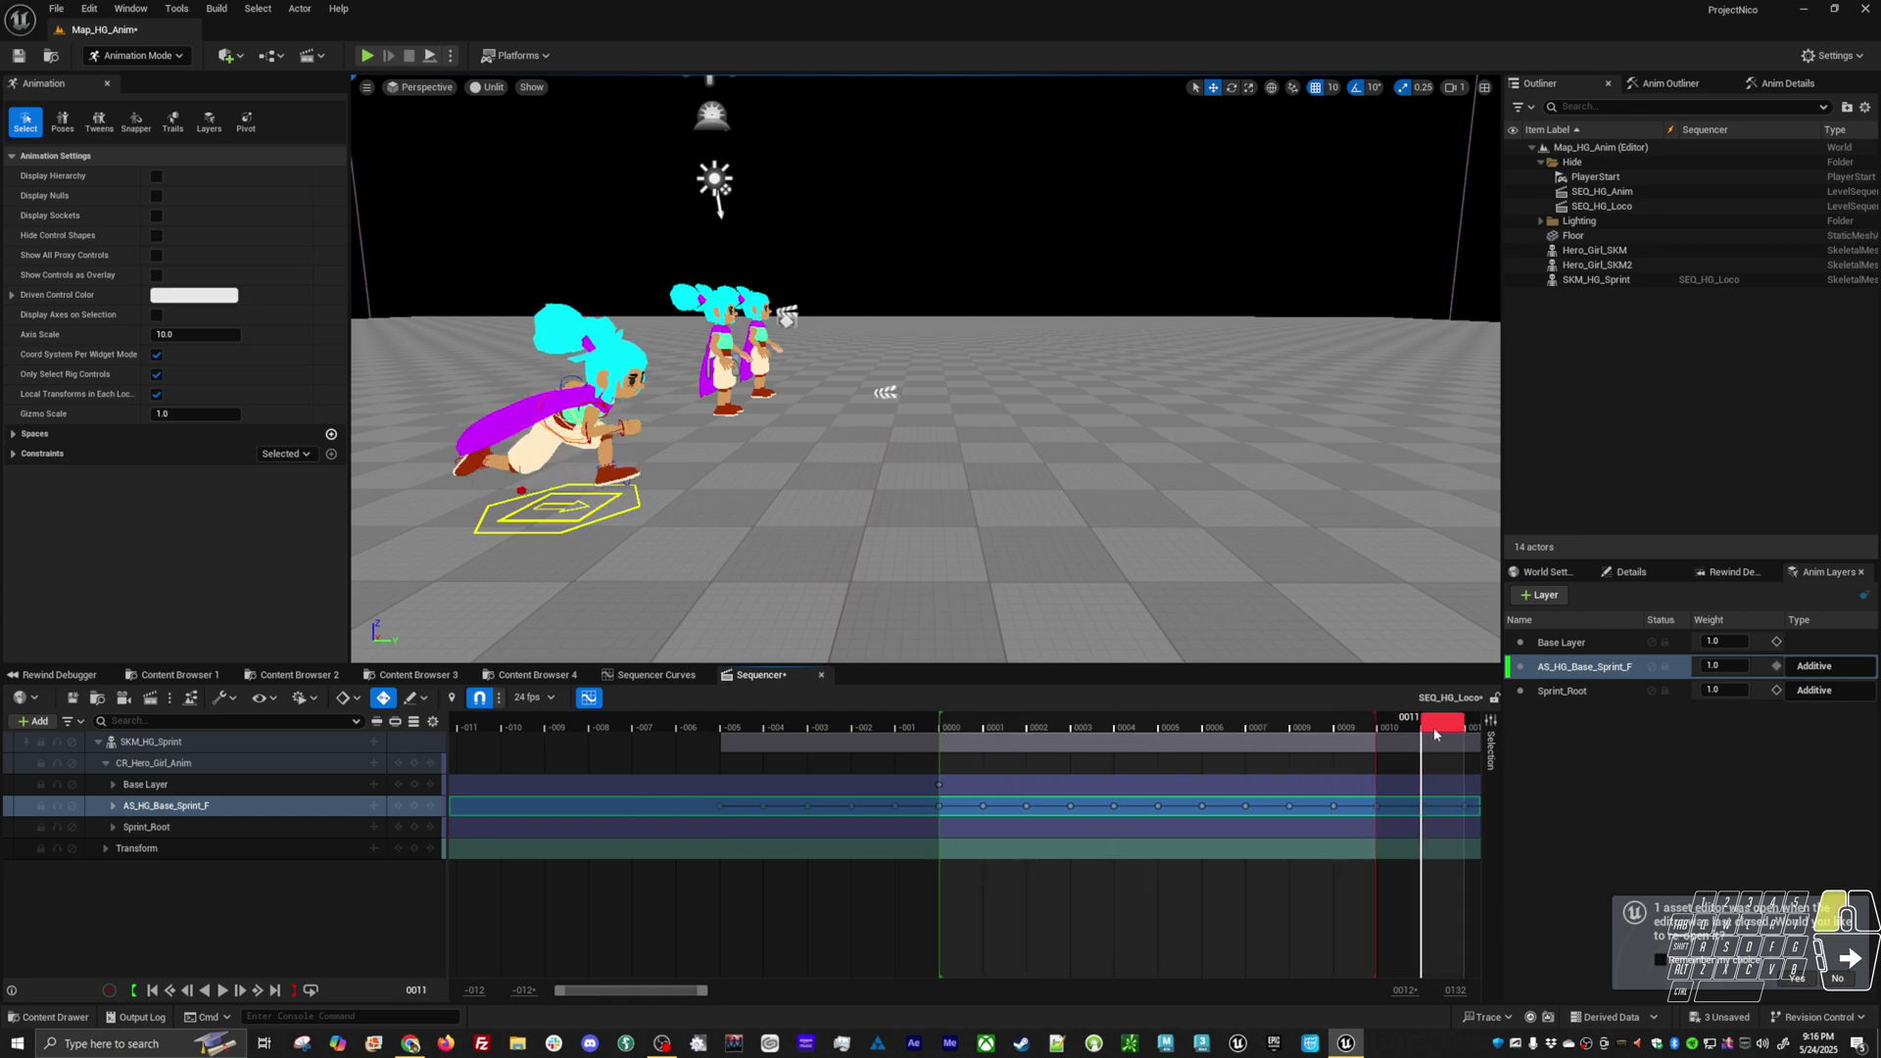
pyautogui.press('Left')
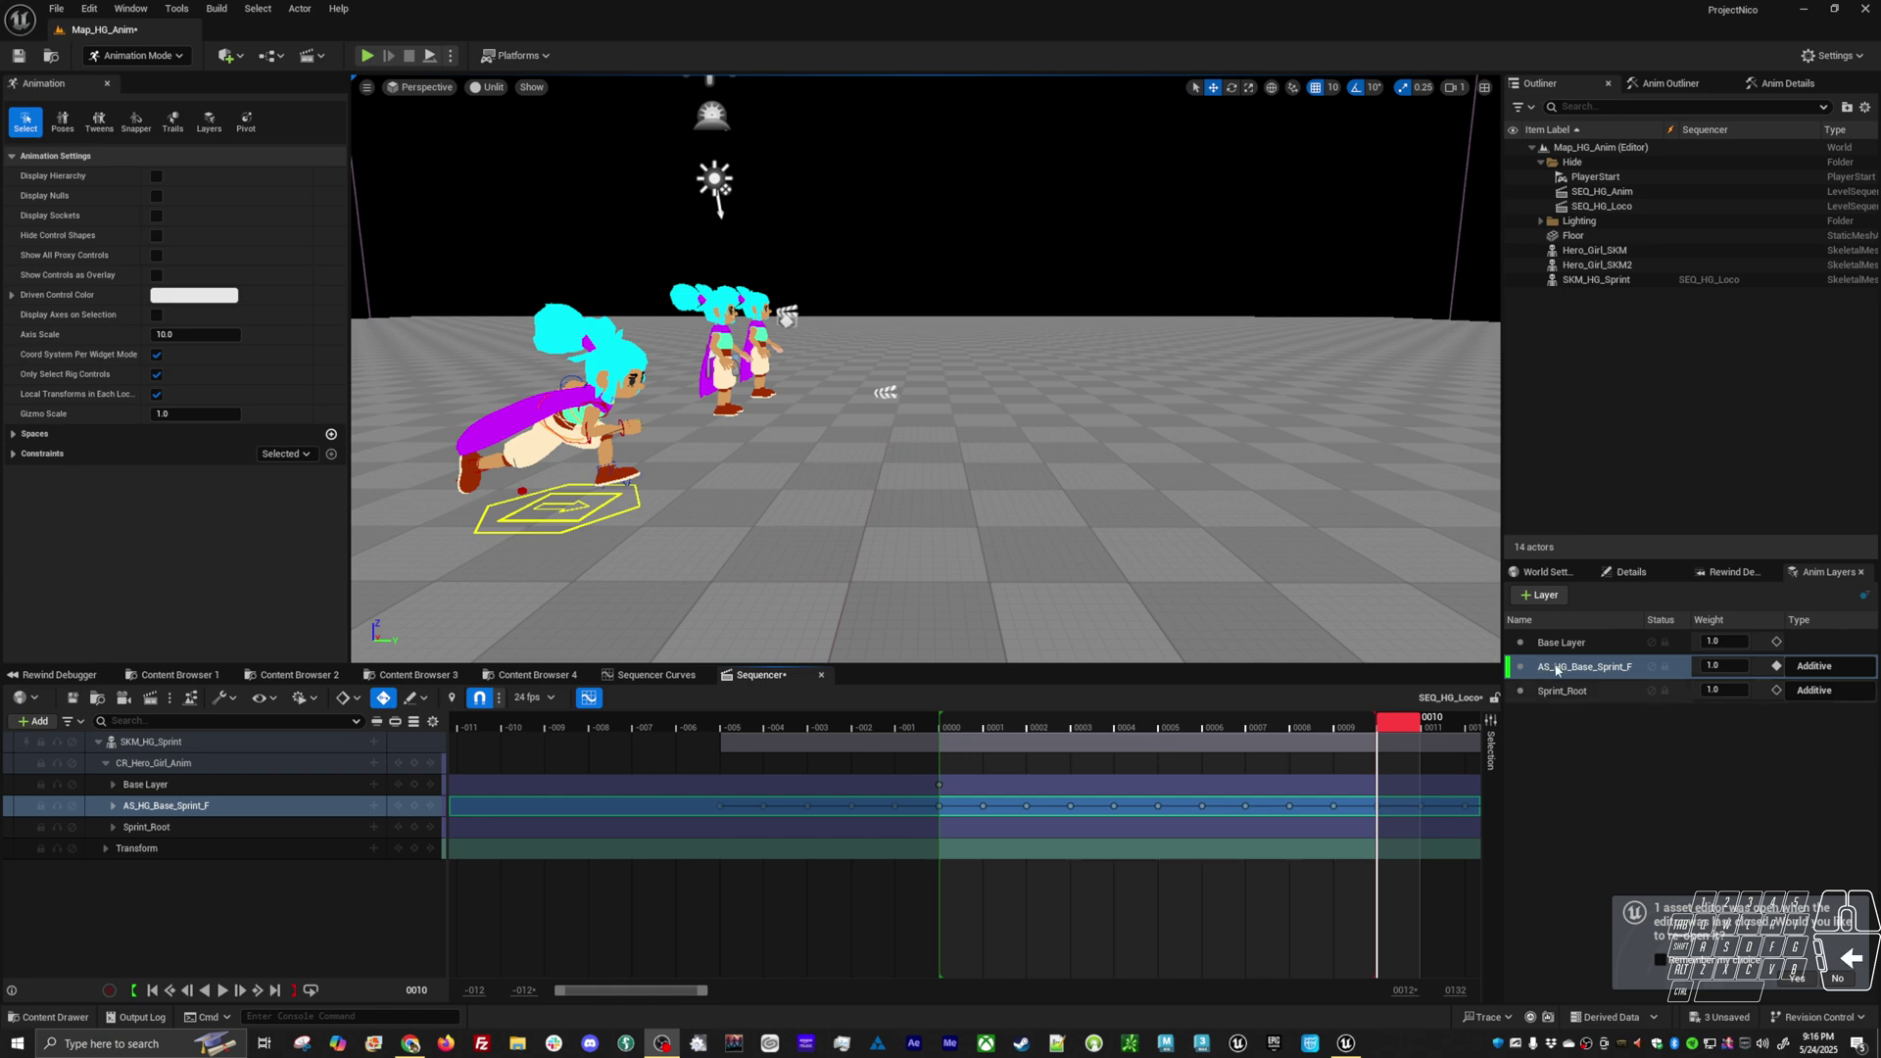
pyautogui.doubleClick(185, 805)
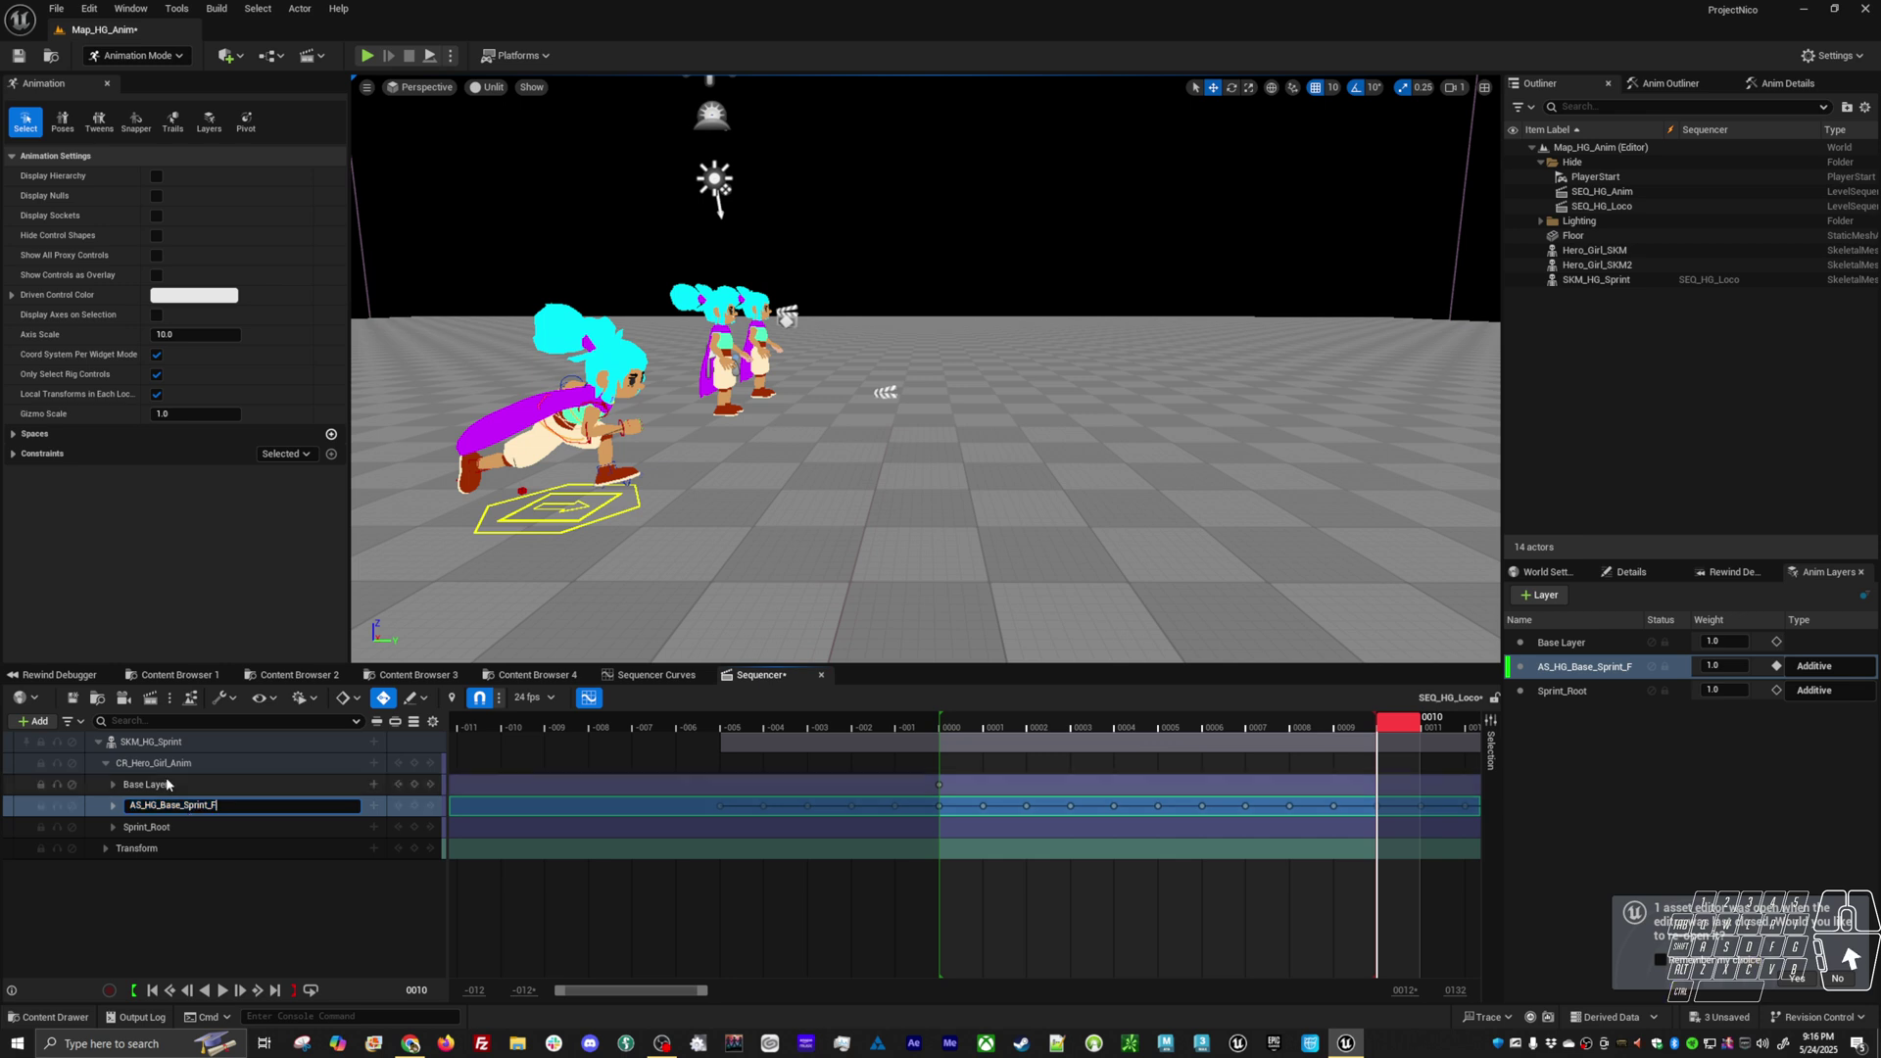
# Select the Sprint_Root layer's global control and return the playhead to frame 0
pyautogui.click(619, 504)
pyautogui.click(1565, 690)
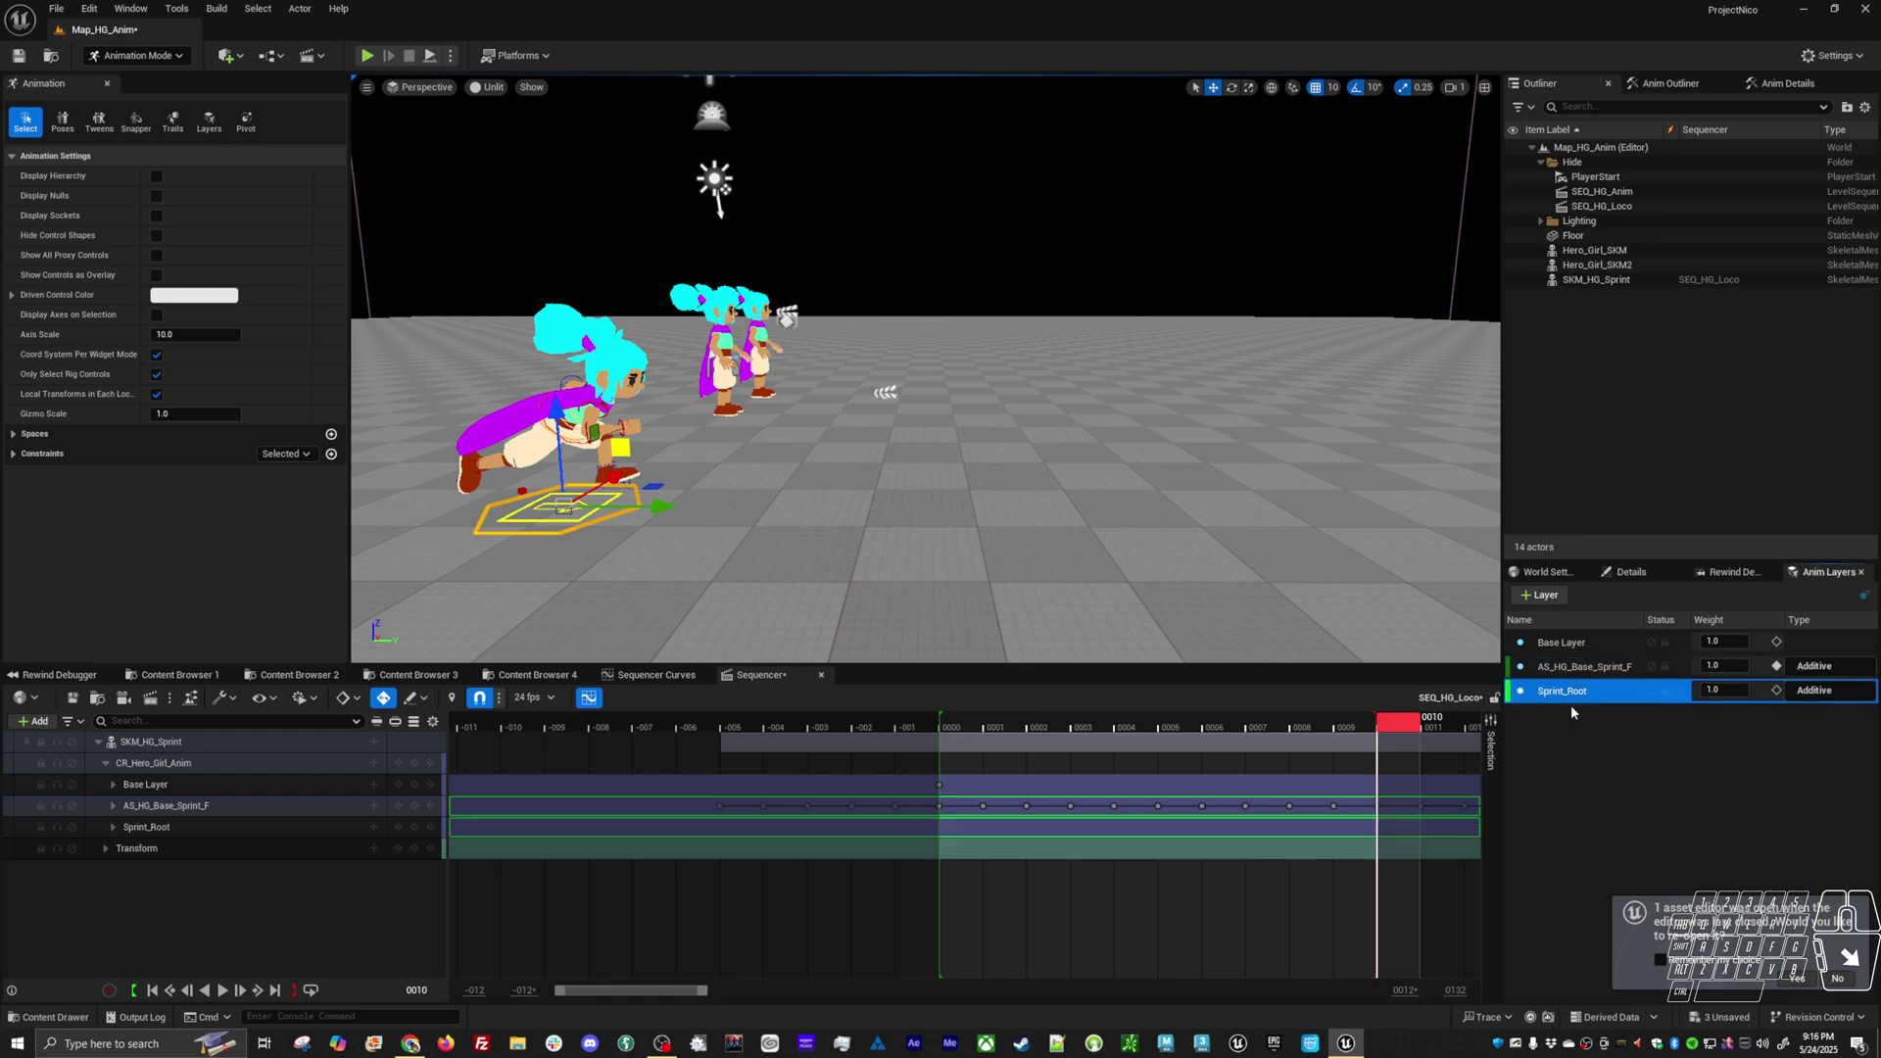
pyautogui.rightClick(1579, 692)
pyautogui.click(1640, 754)
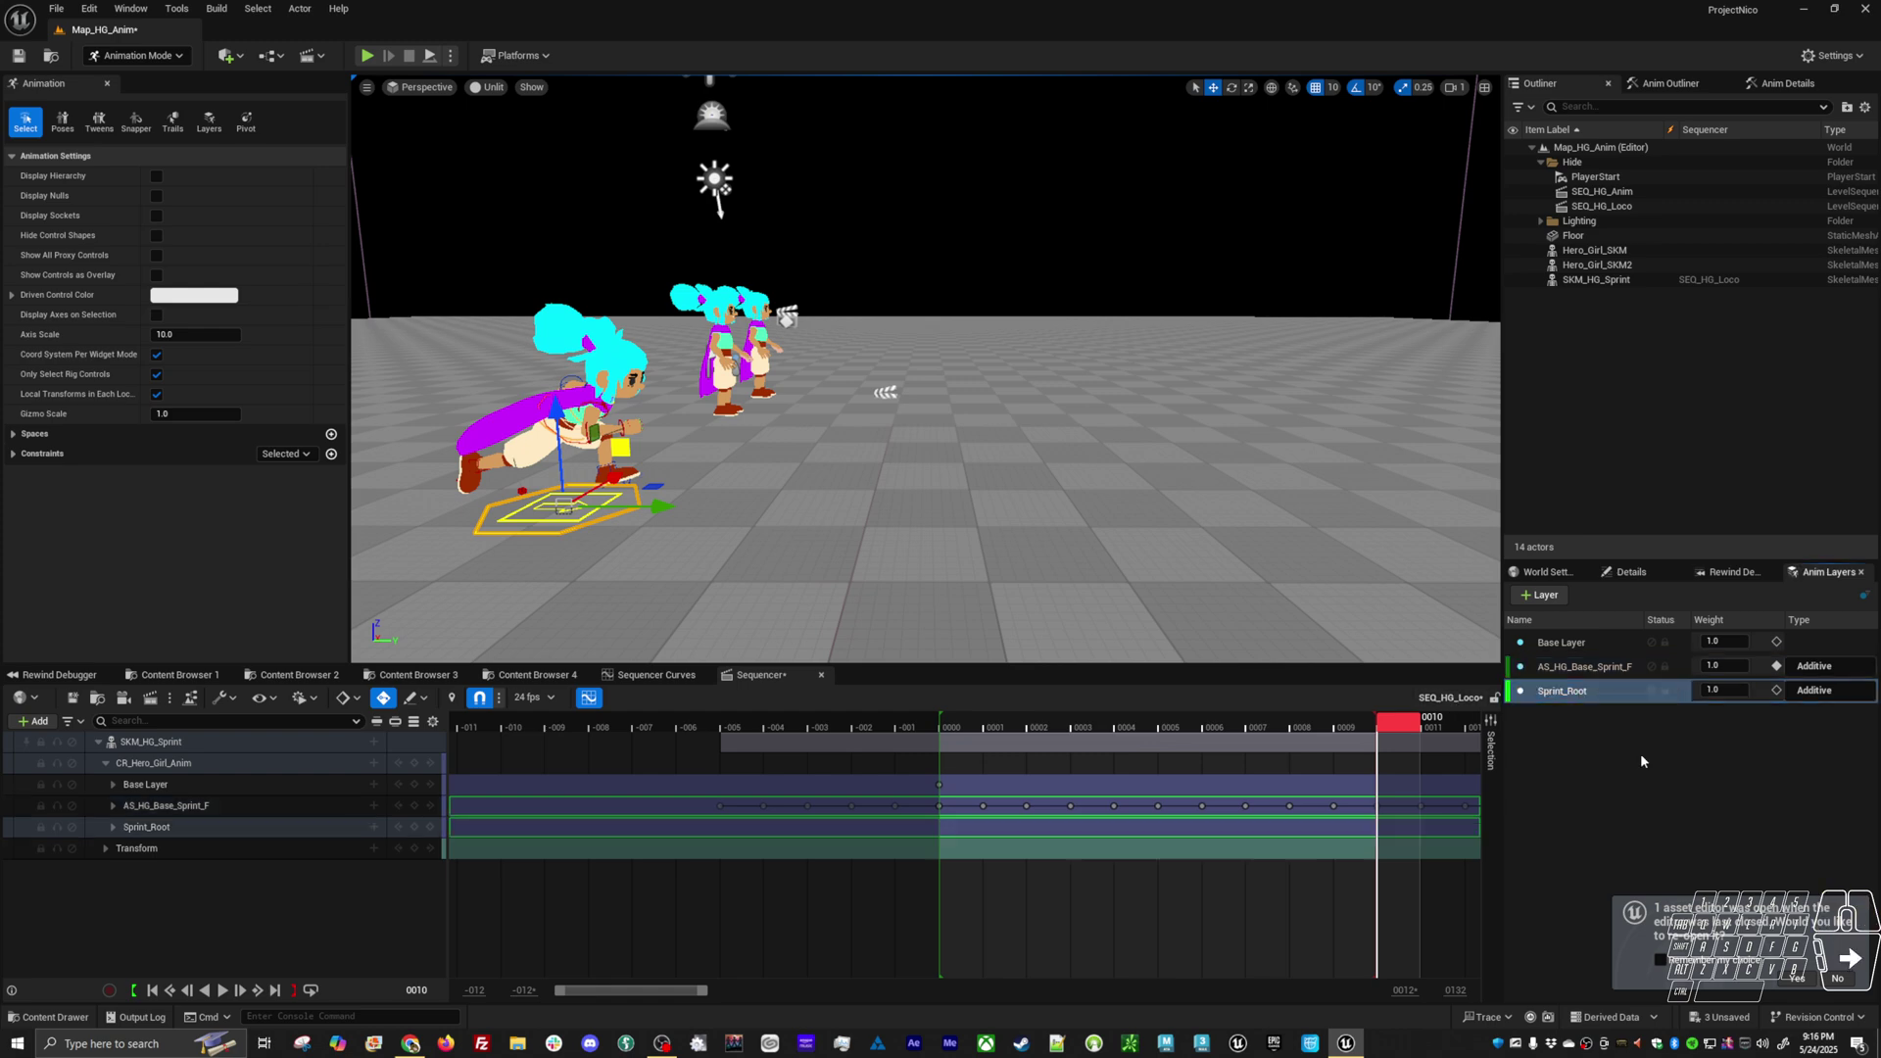
pyautogui.click(955, 723)
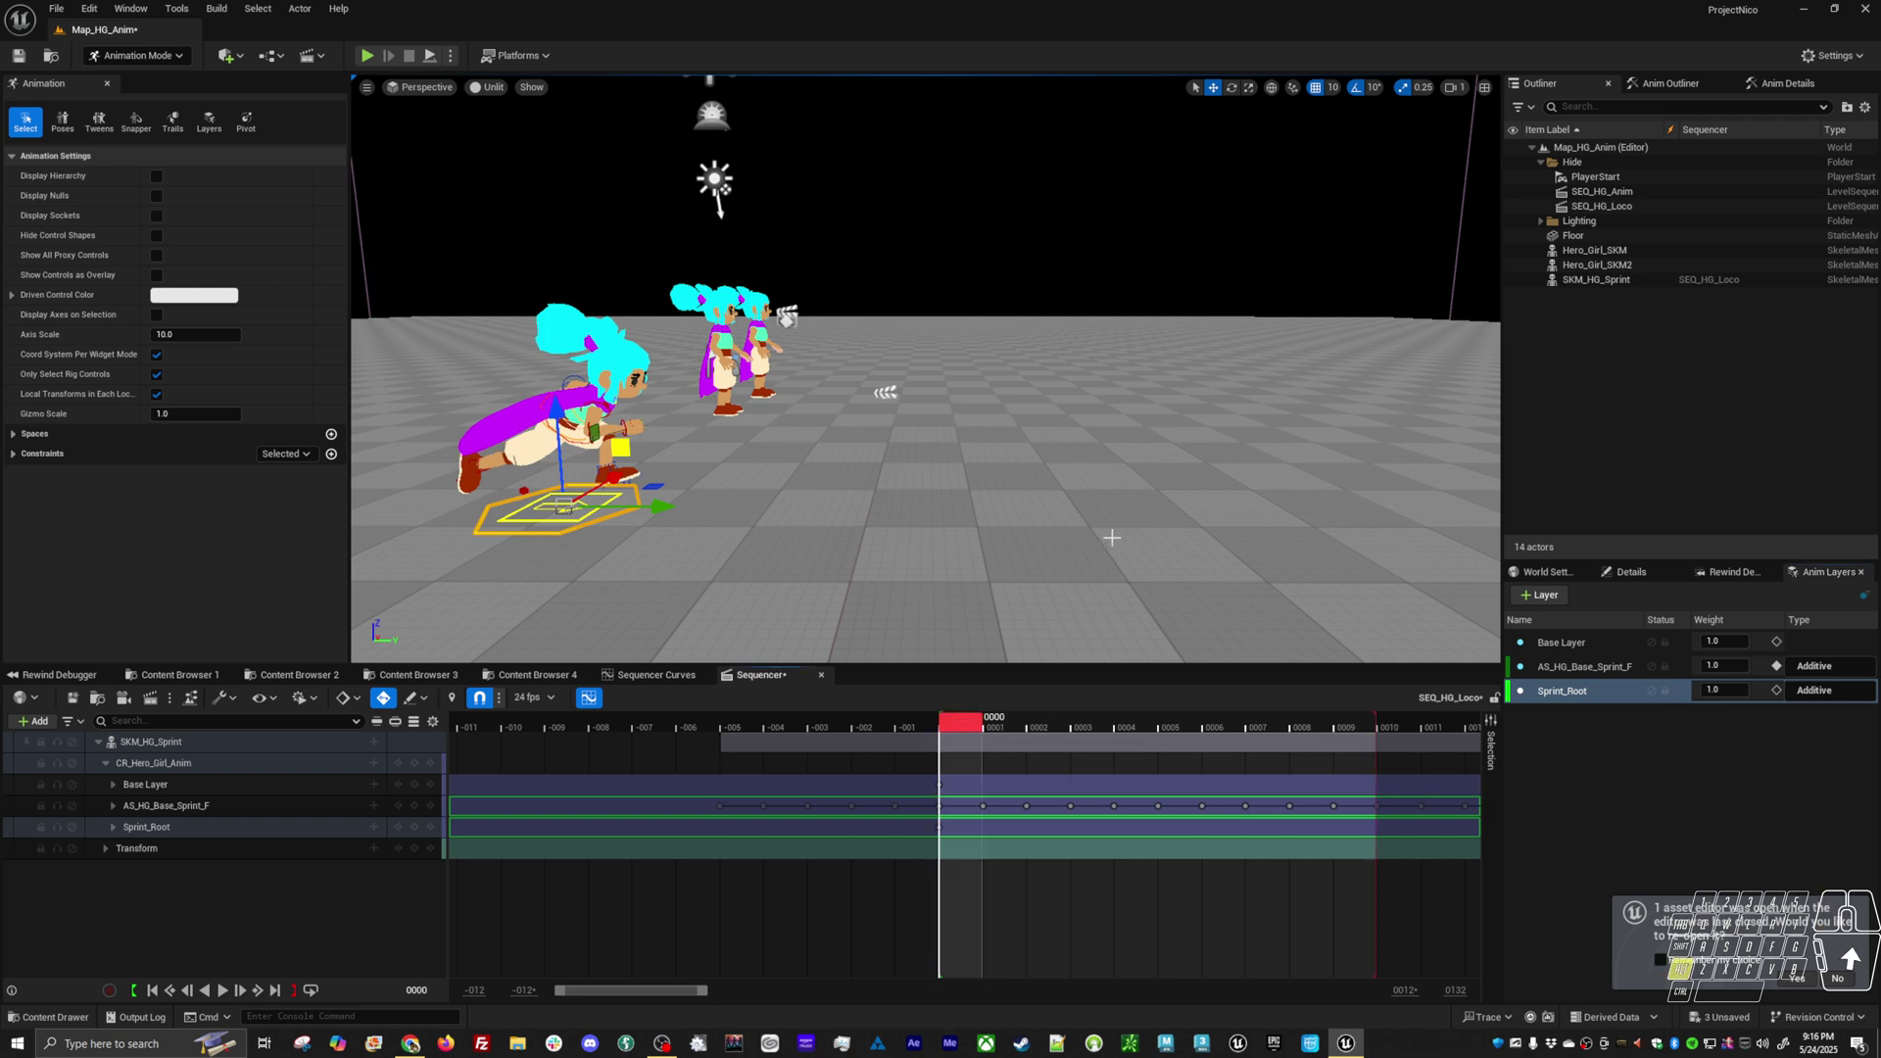
# Reopen the AS_HG_Base_Run_F animation and copy the root bone's Y location at the last frame, frame 14
pyautogui.moveTo(1111, 538); pyautogui.dragTo(1081, 533, button='middle')
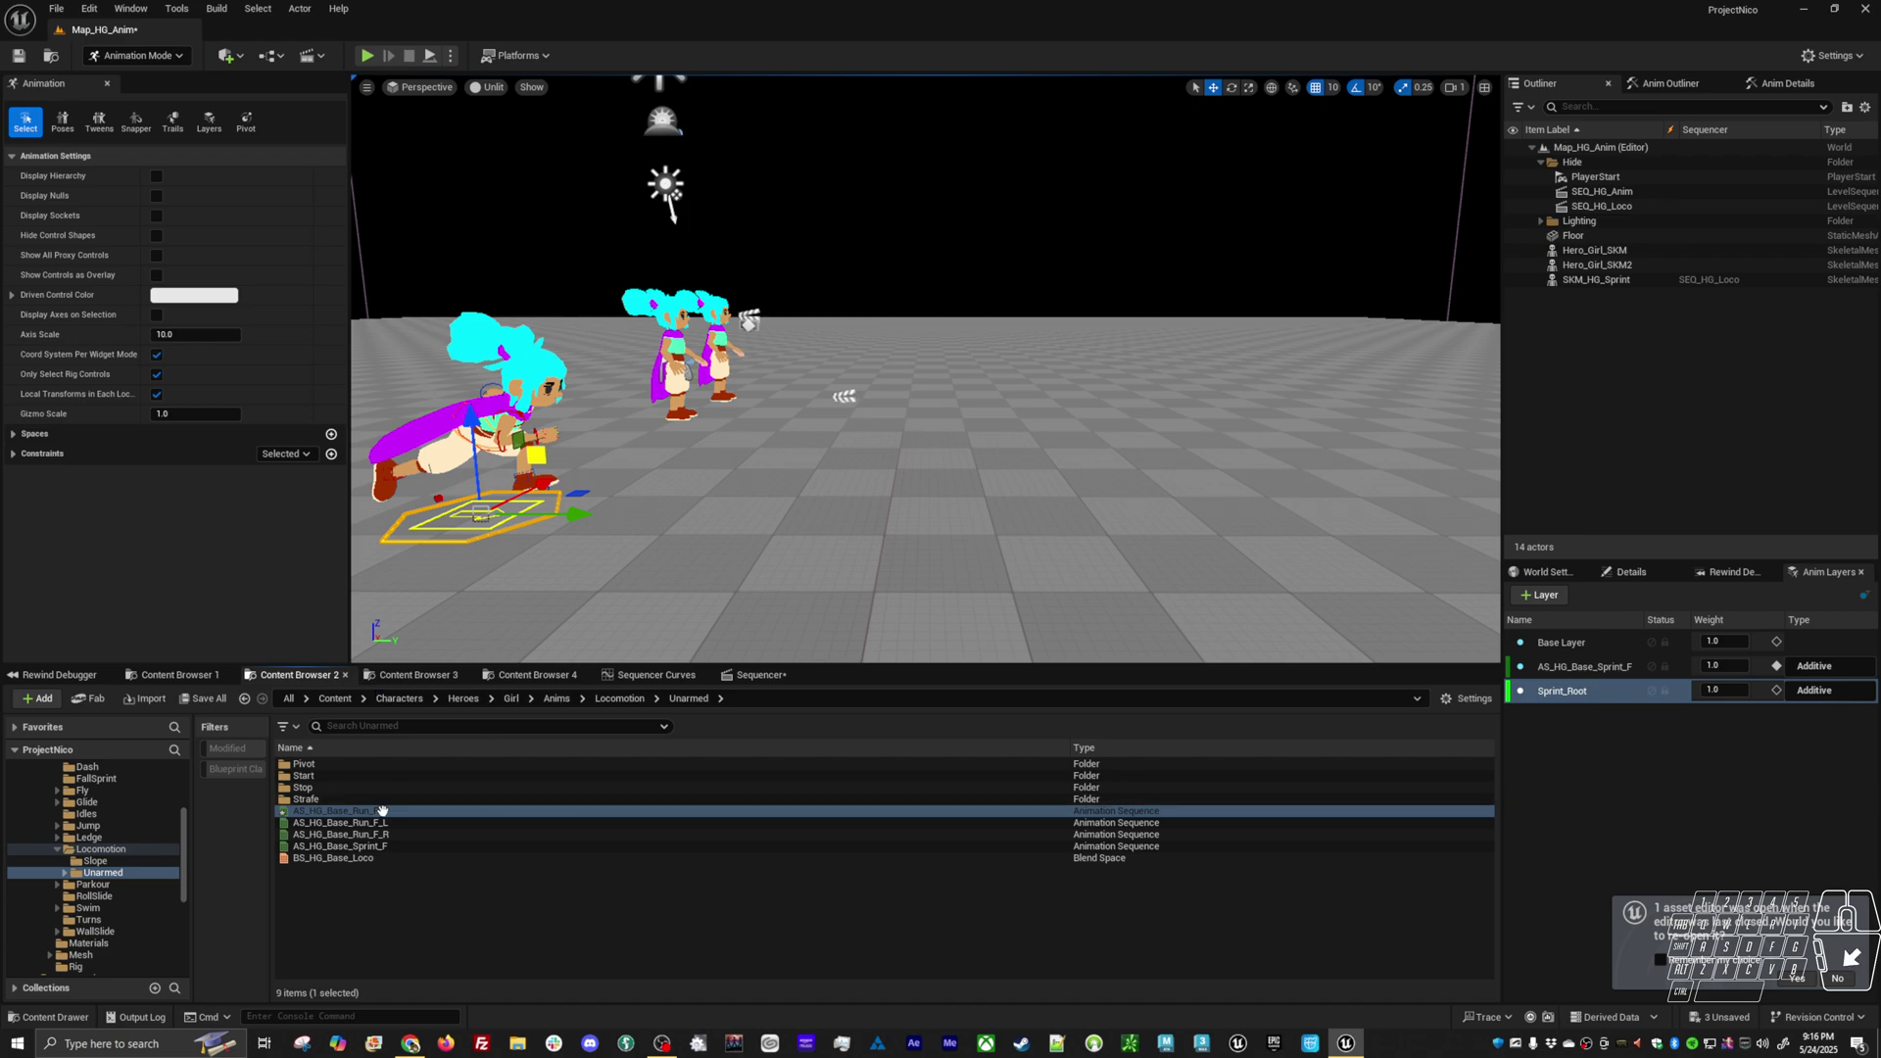
pyautogui.doubleClick(411, 810)
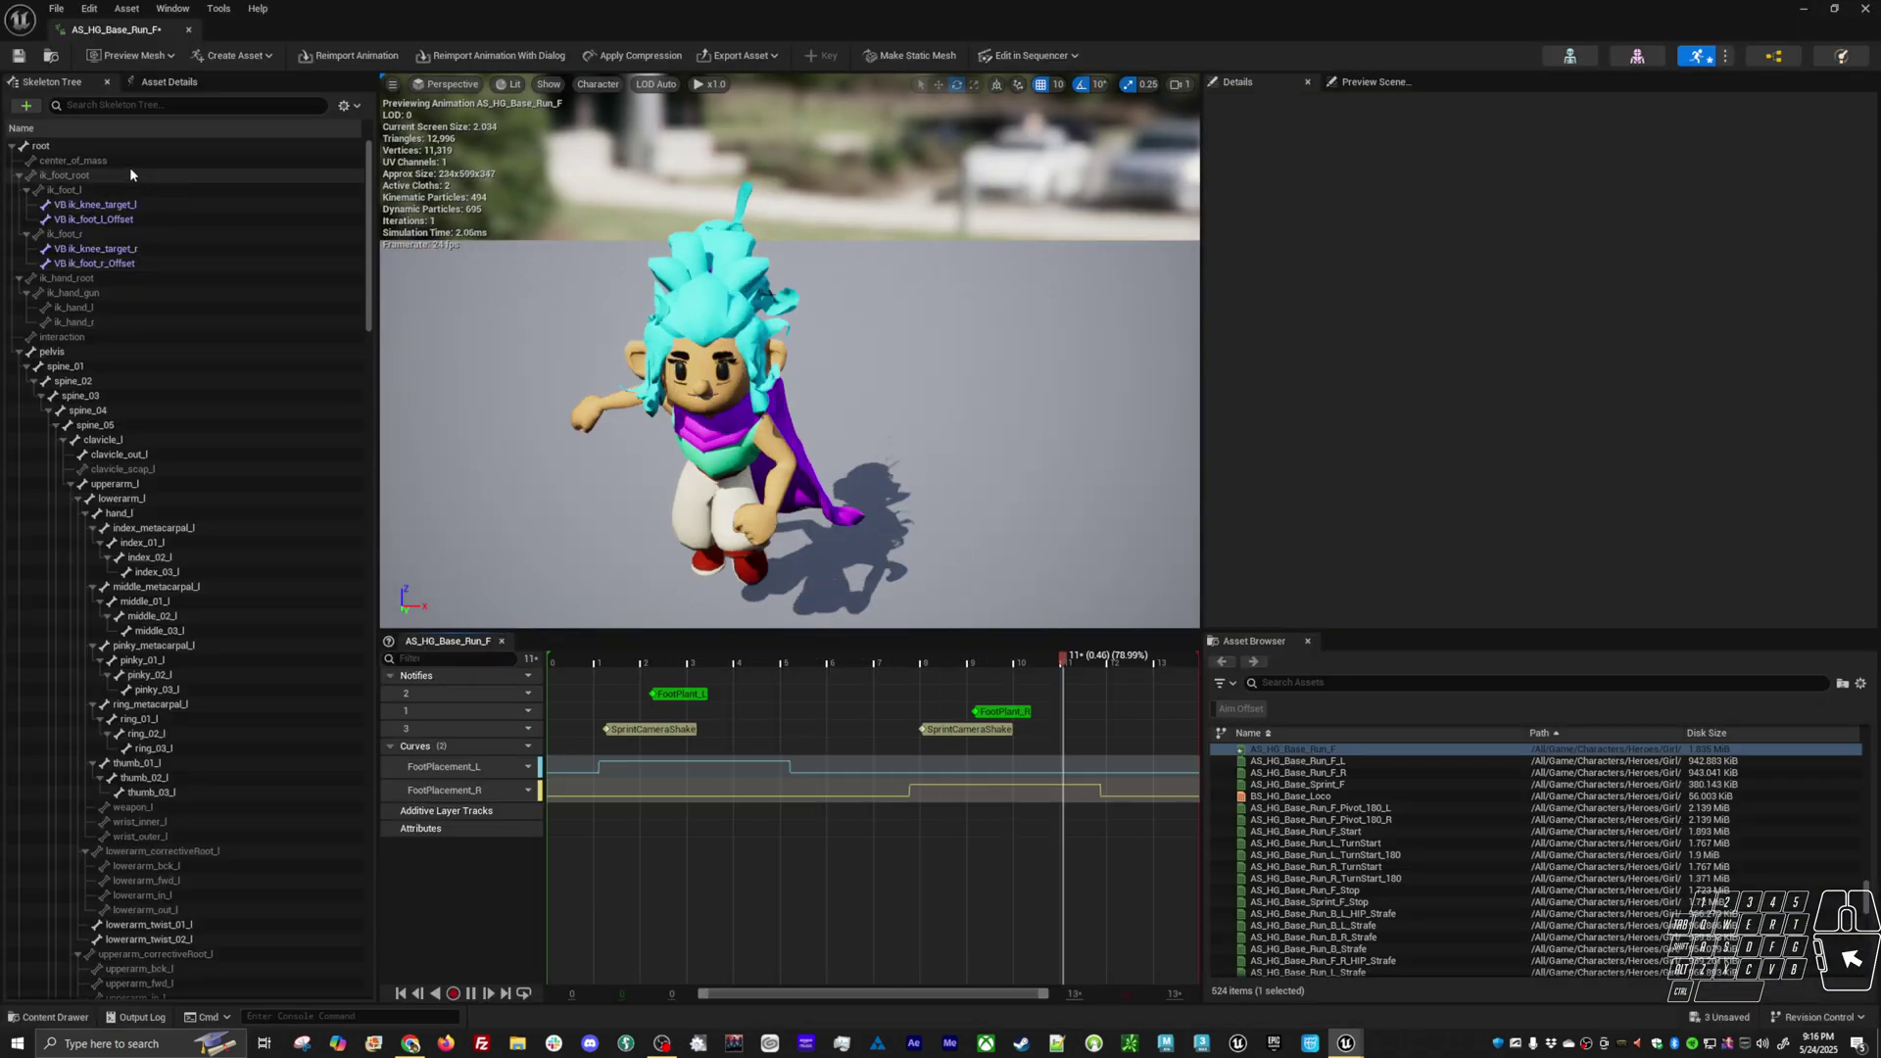
pyautogui.click(58, 145)
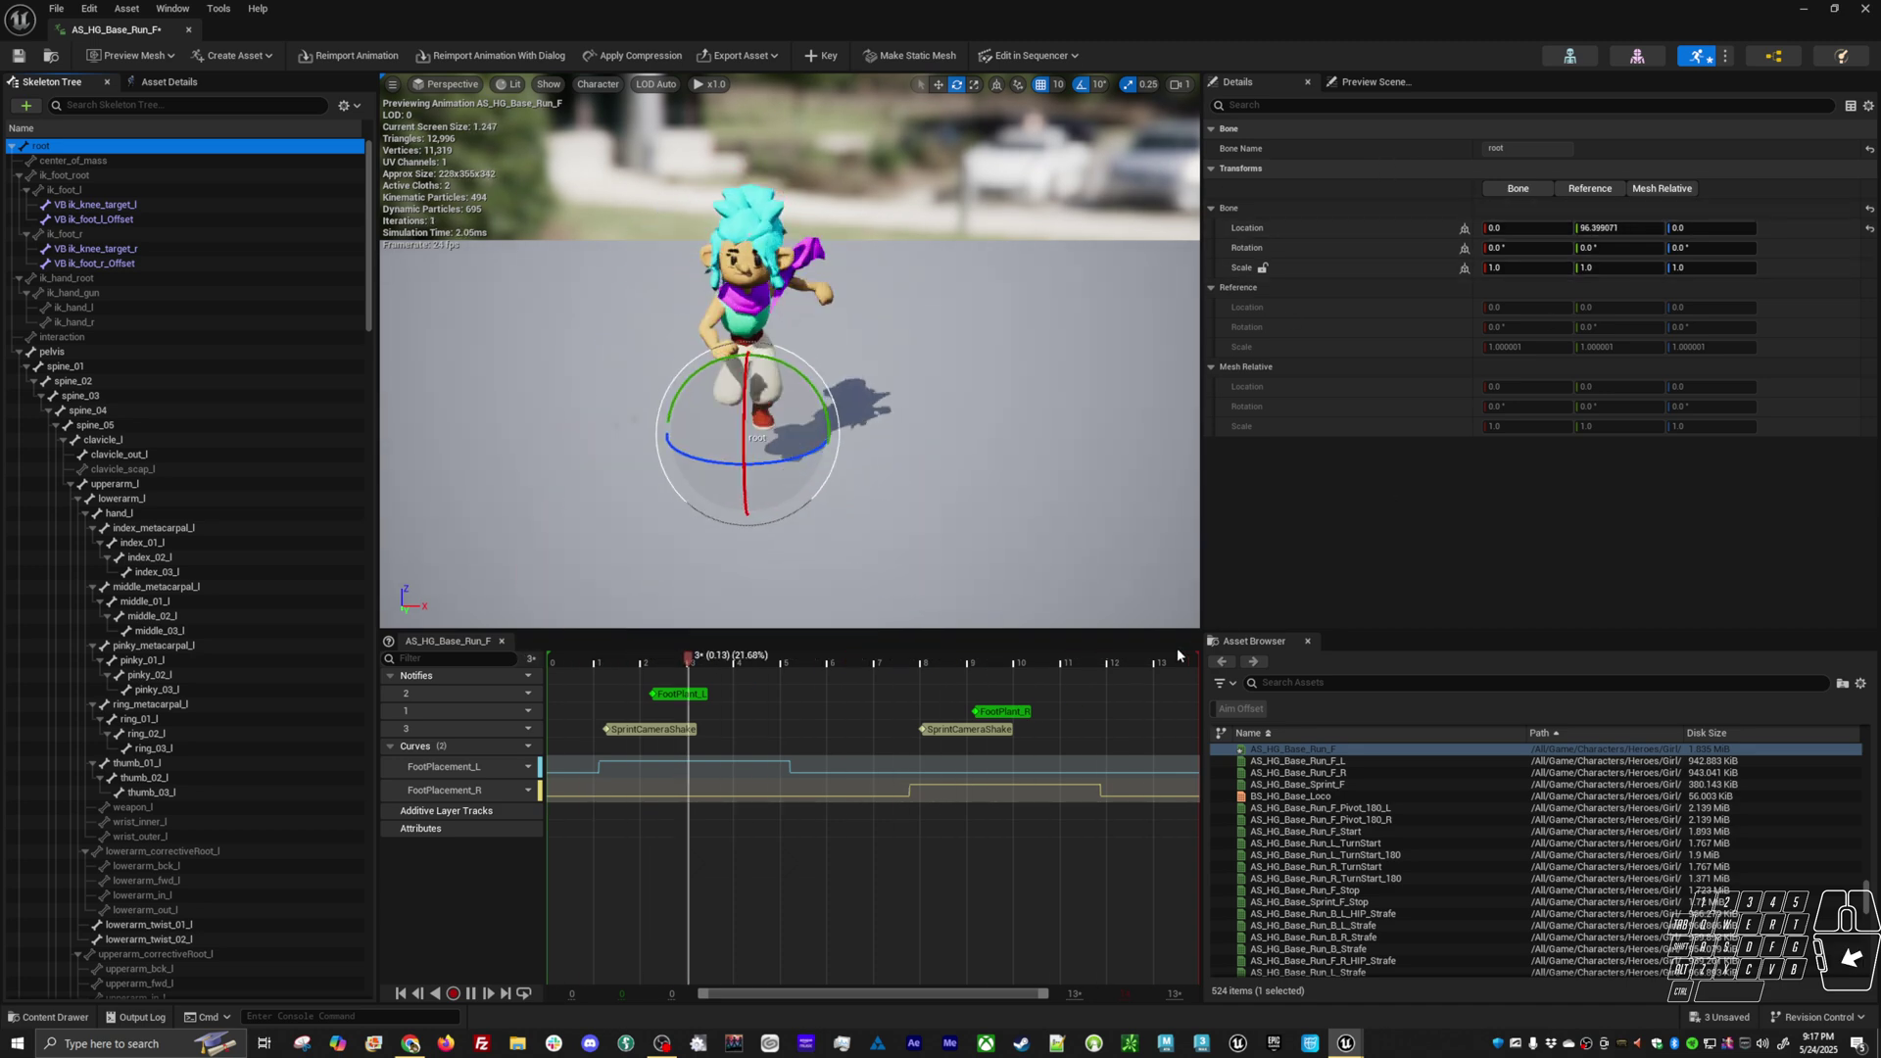
pyautogui.click(1652, 232)
pyautogui.hotkey('ctrl', 'c')
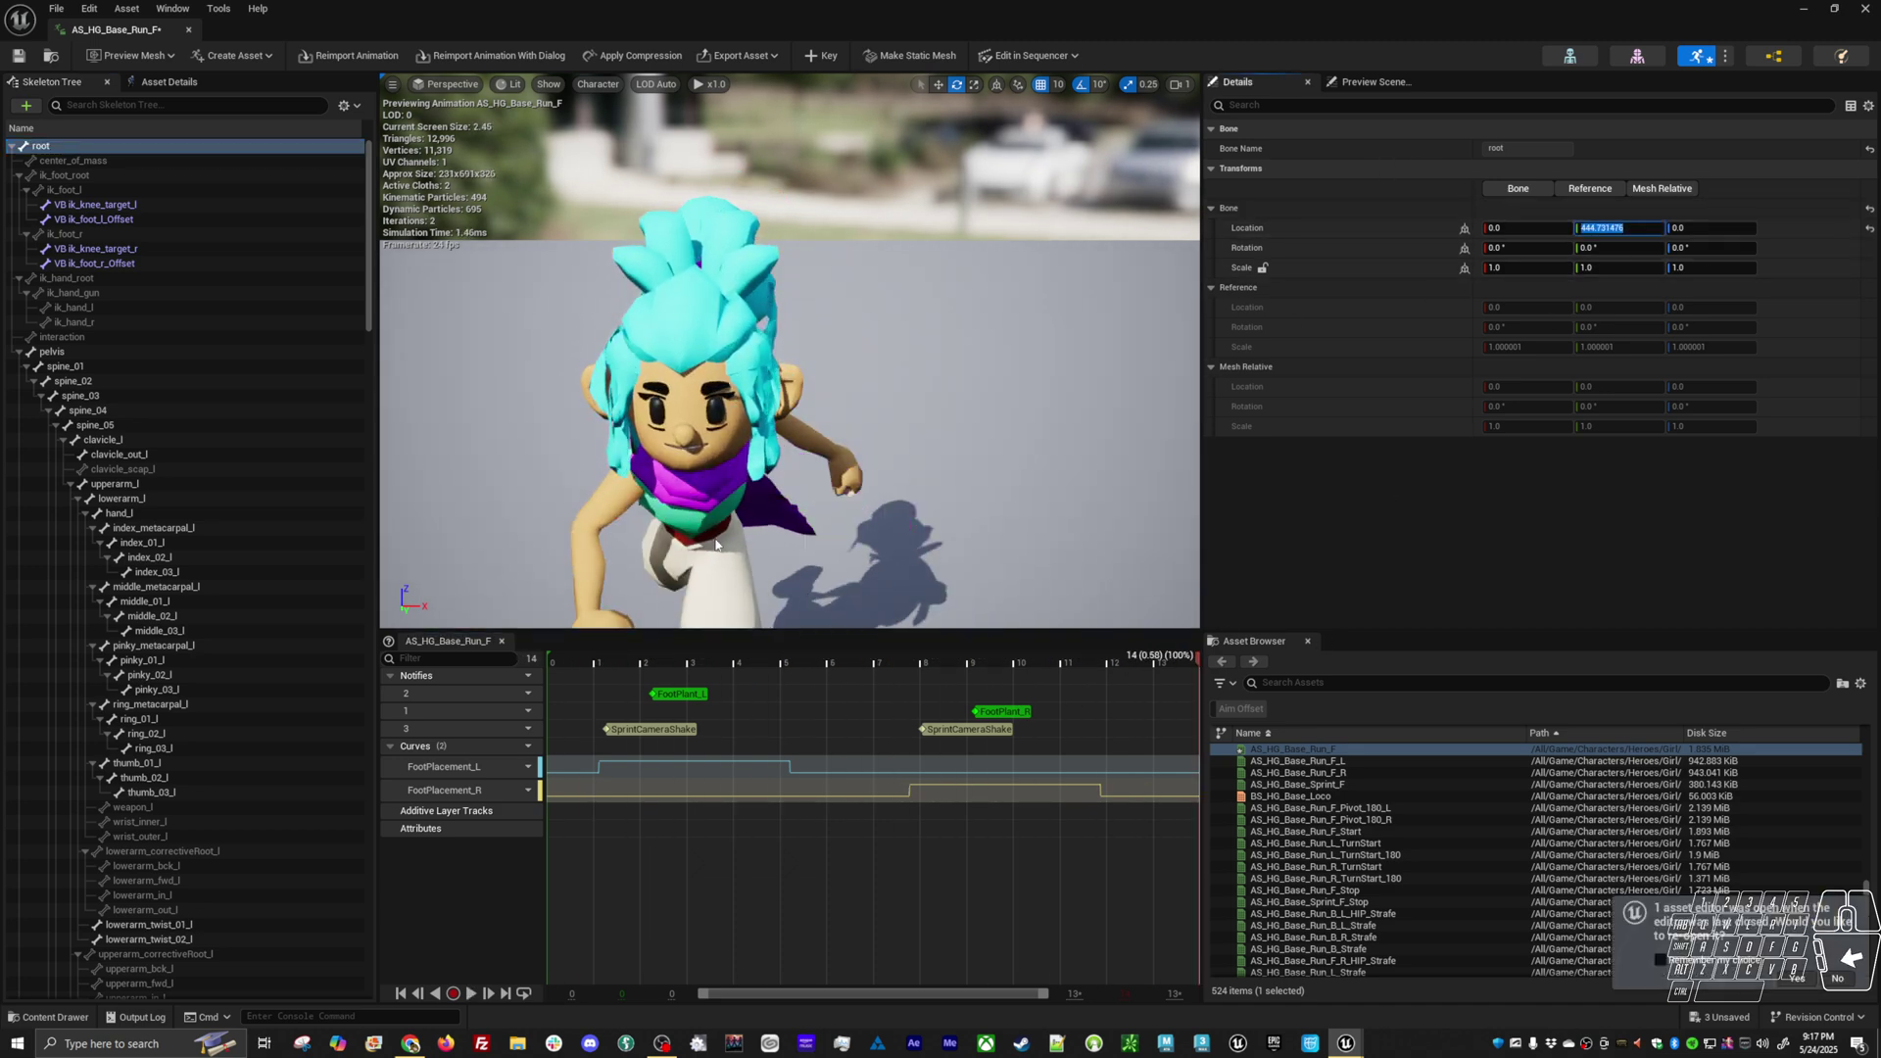
# Revert the unsaved changes to AS_HG_Base_Run_F, leave its editor and close the unsaved changes window
pyautogui.click(169, 81)
pyautogui.click(1838, 977)
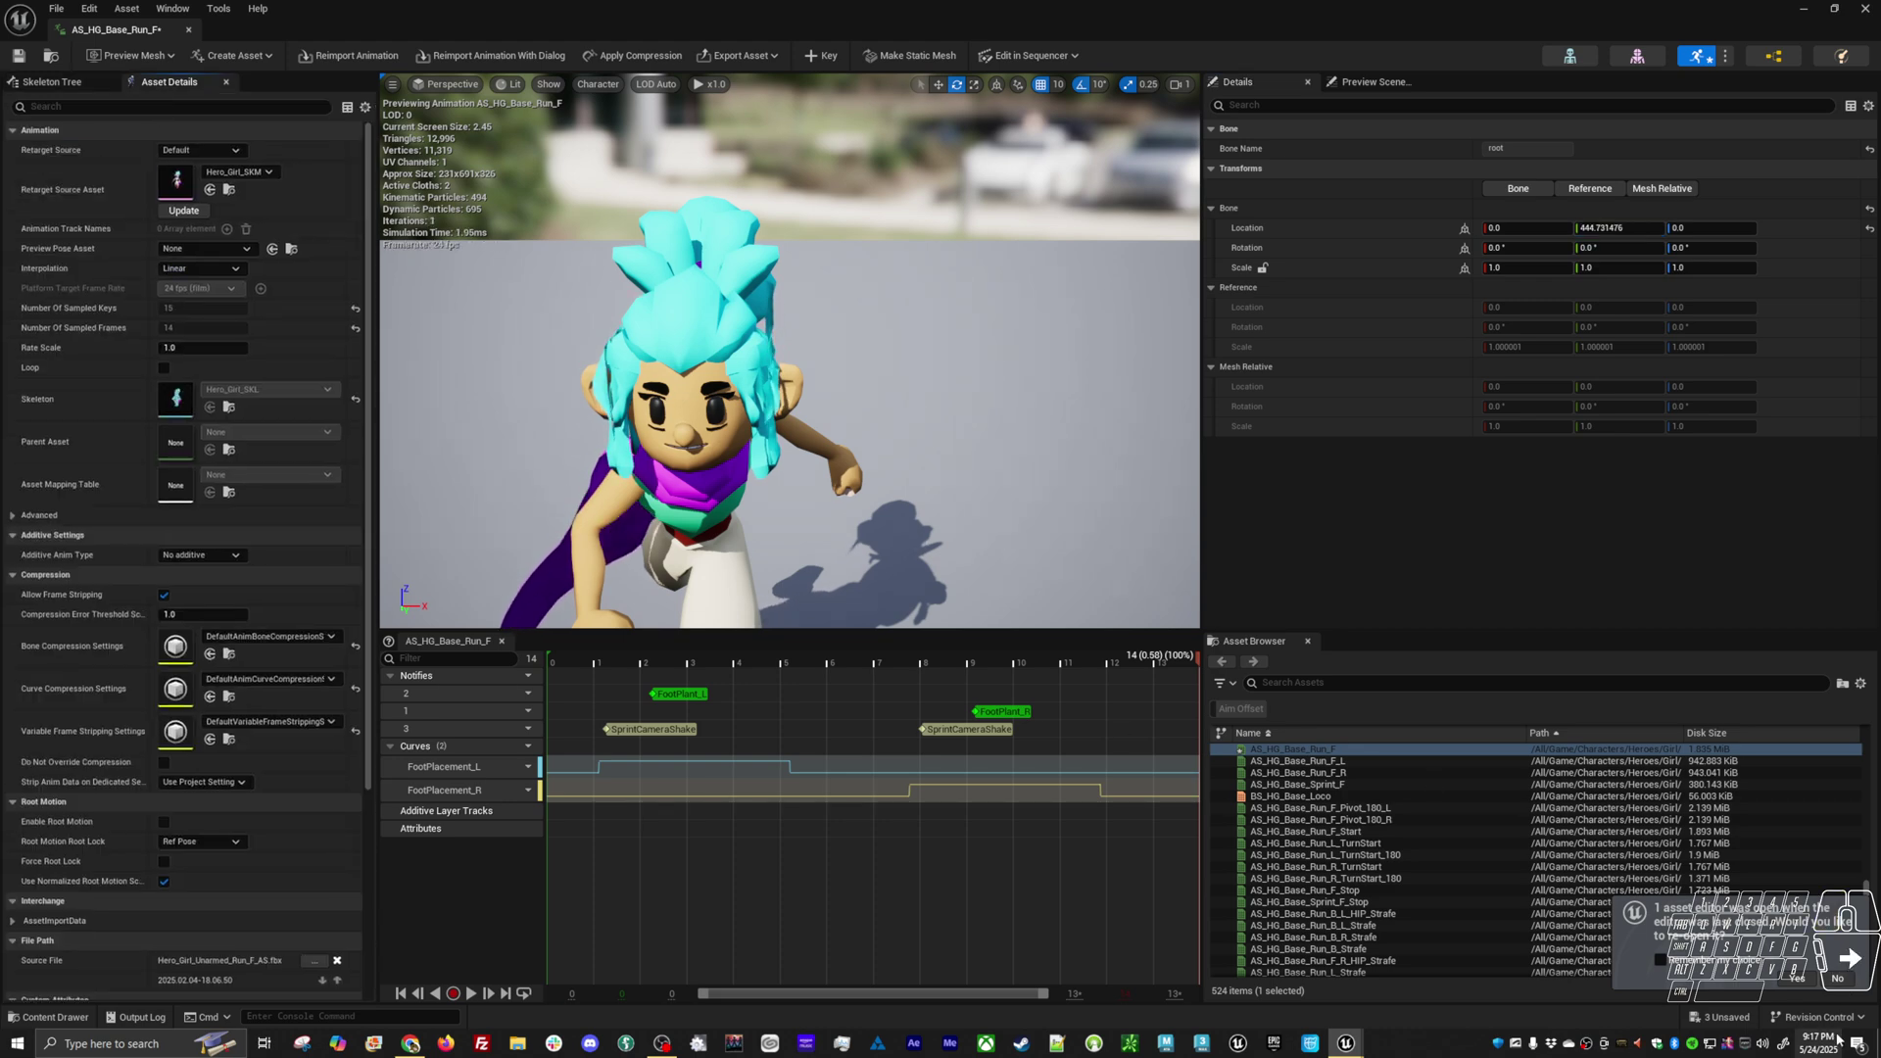
pyautogui.click(1819, 1017)
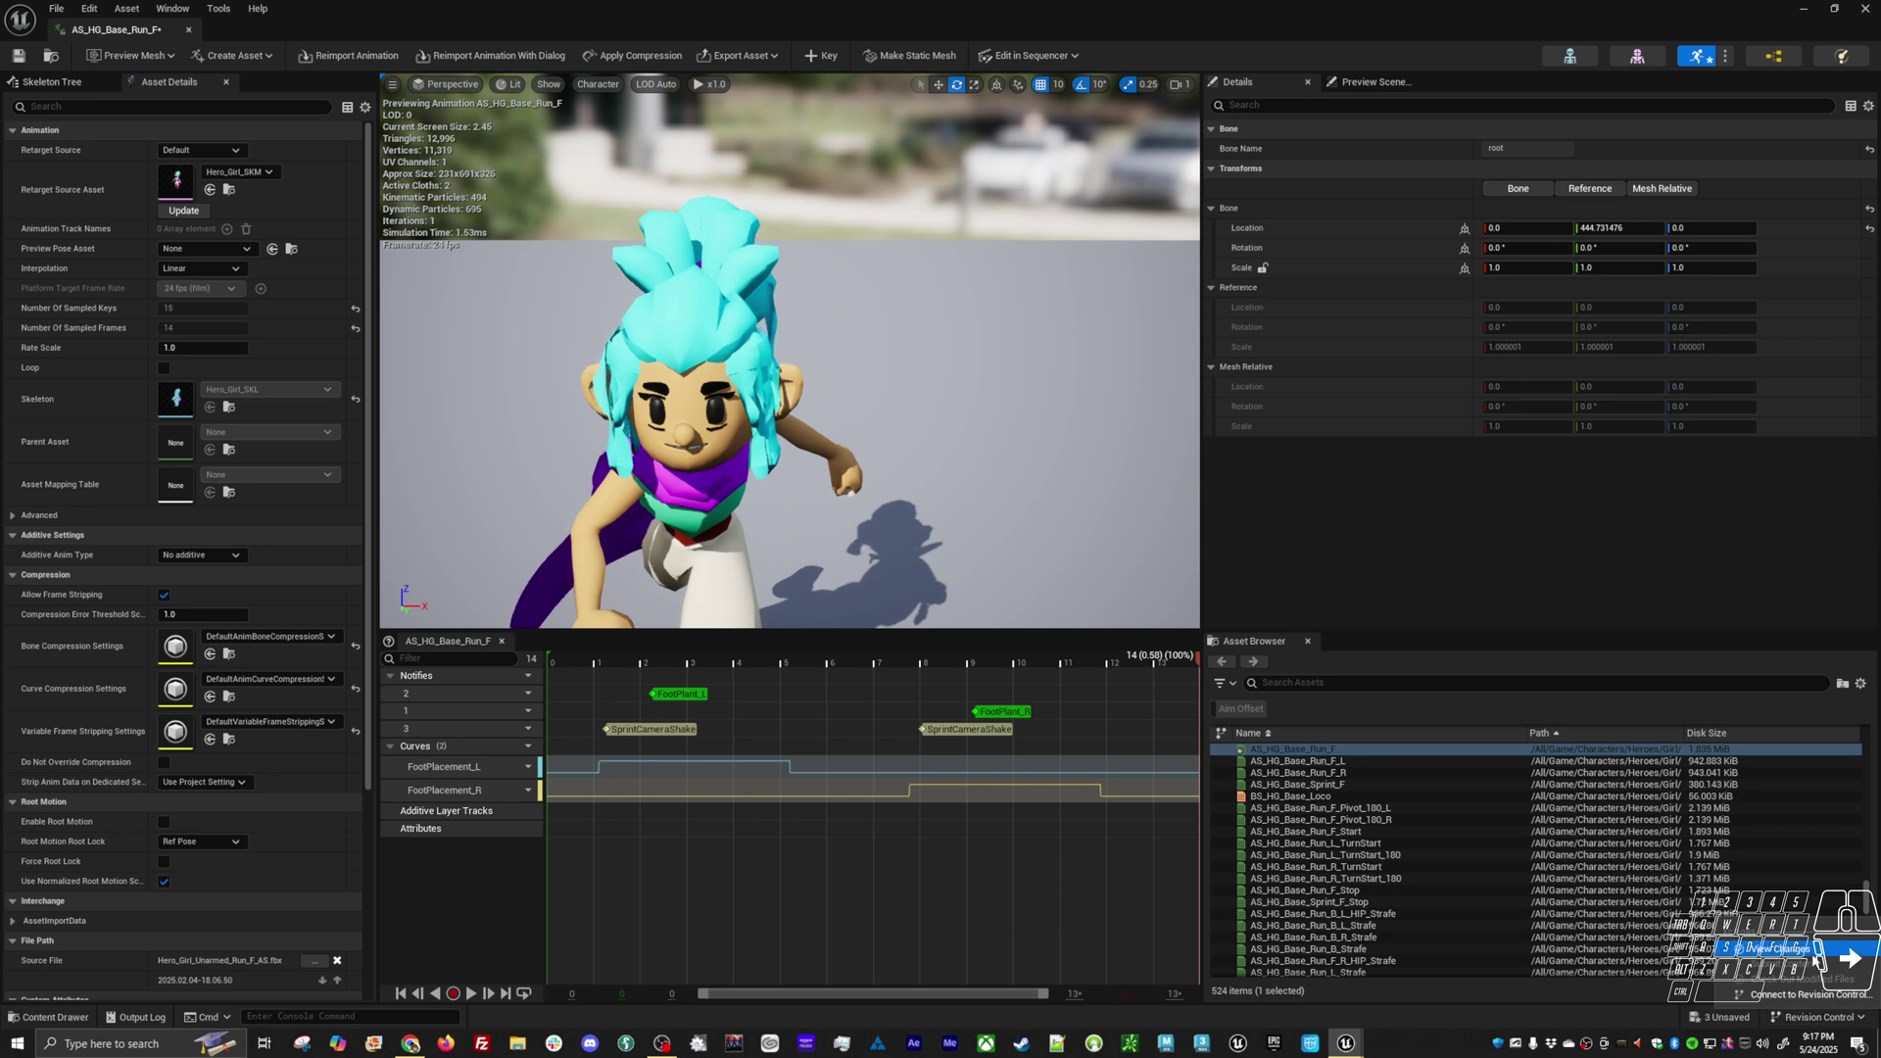
pyautogui.click(1773, 948)
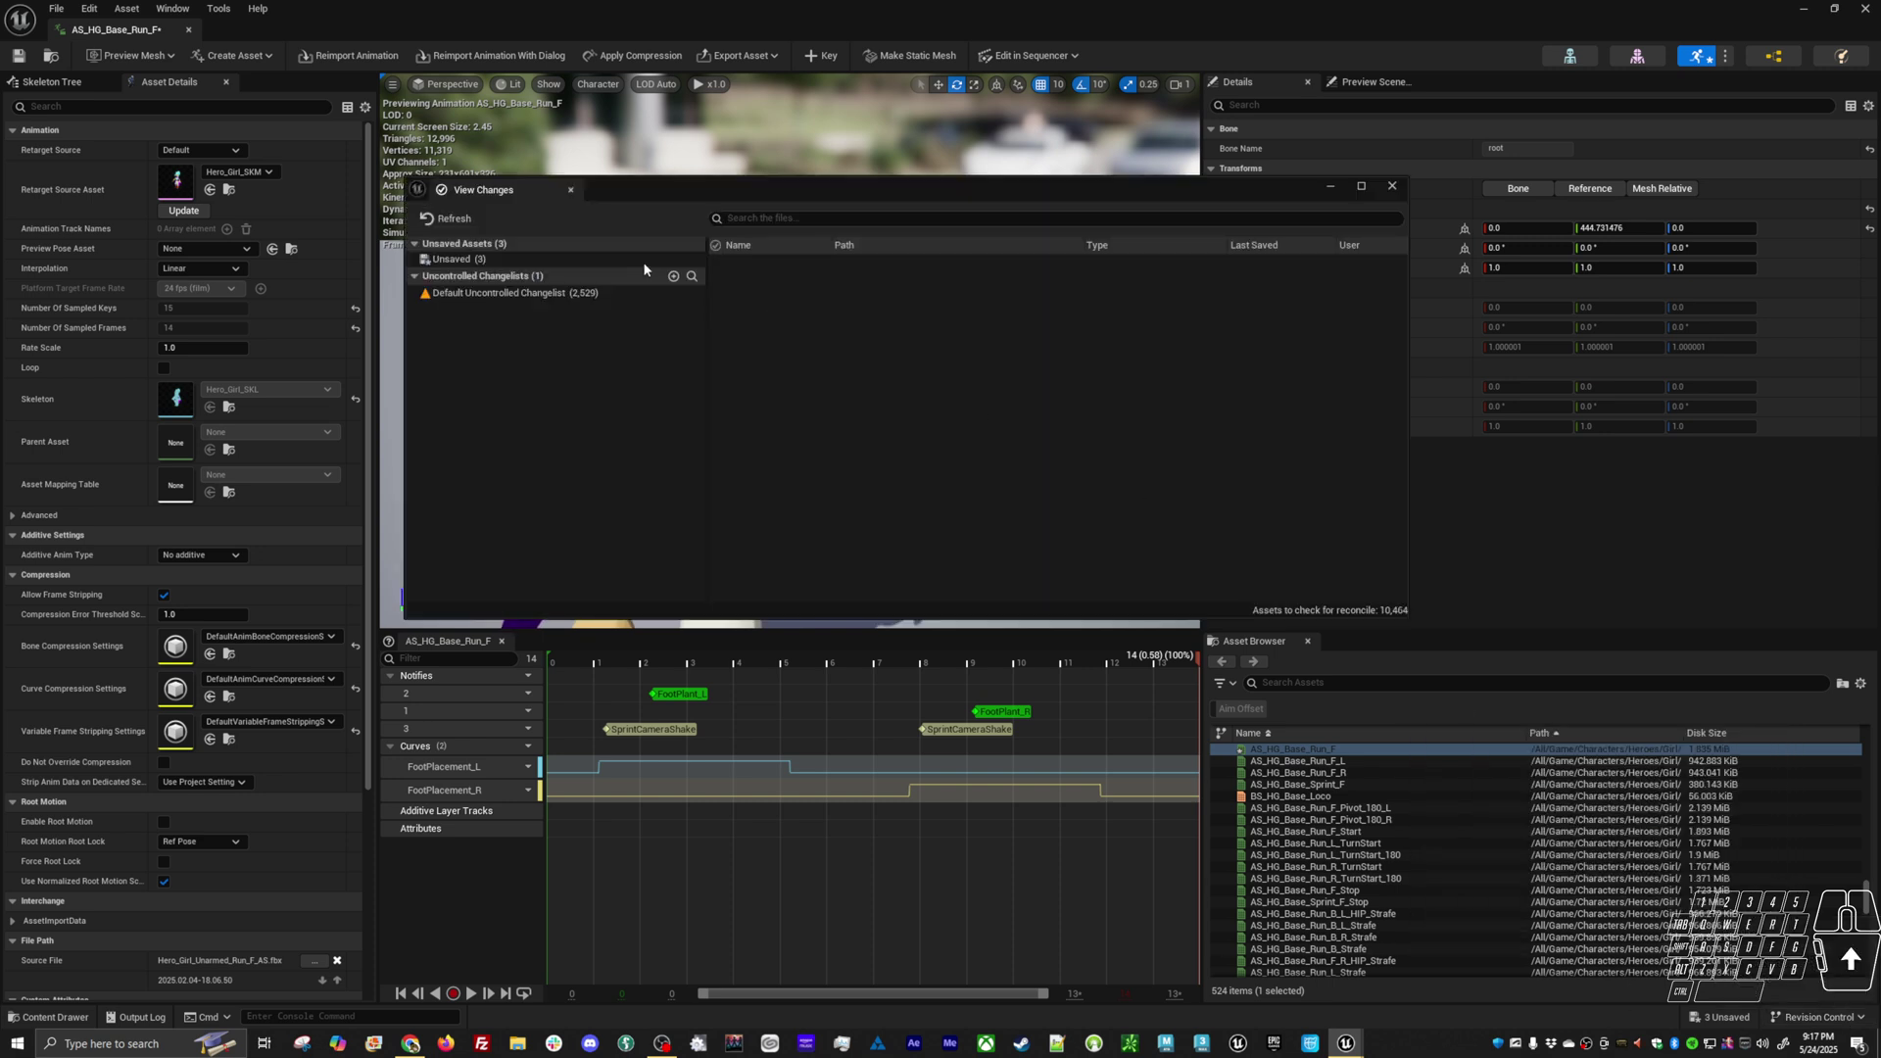
pyautogui.click(642, 259)
pyautogui.click(812, 285)
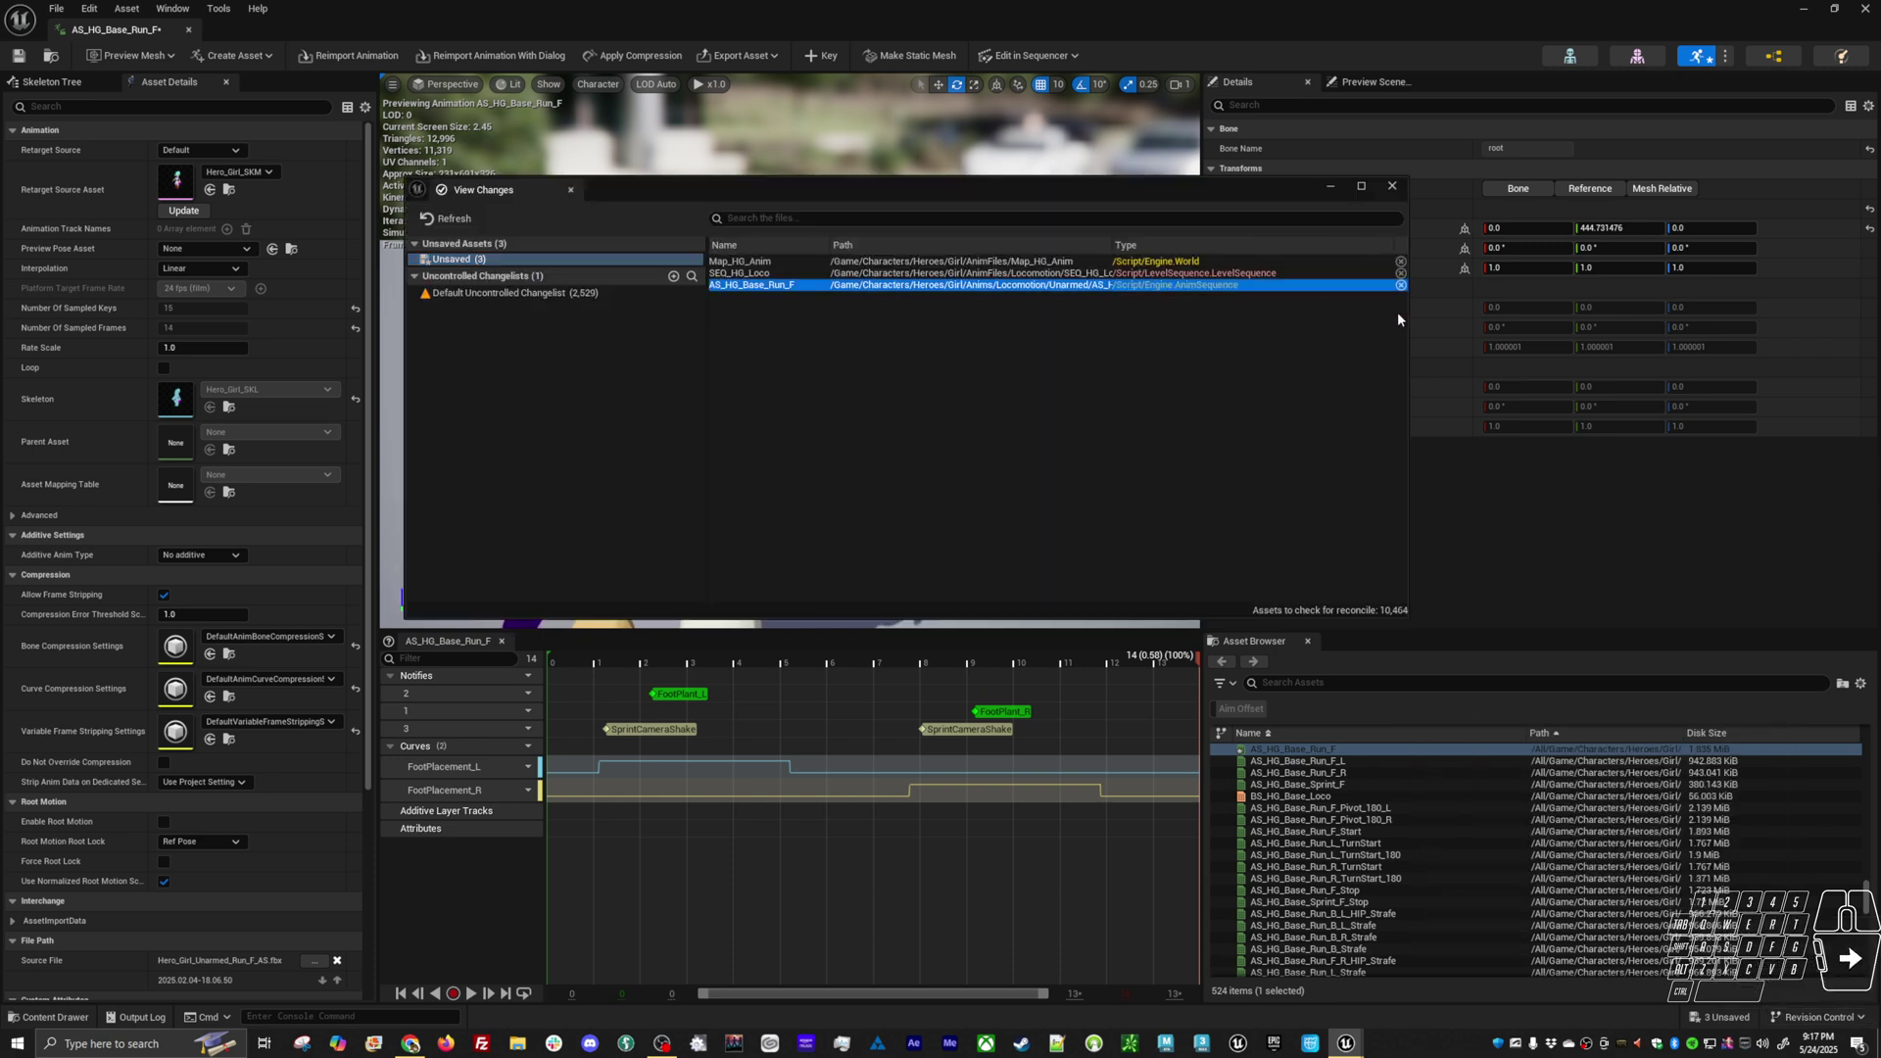
pyautogui.click(1400, 285)
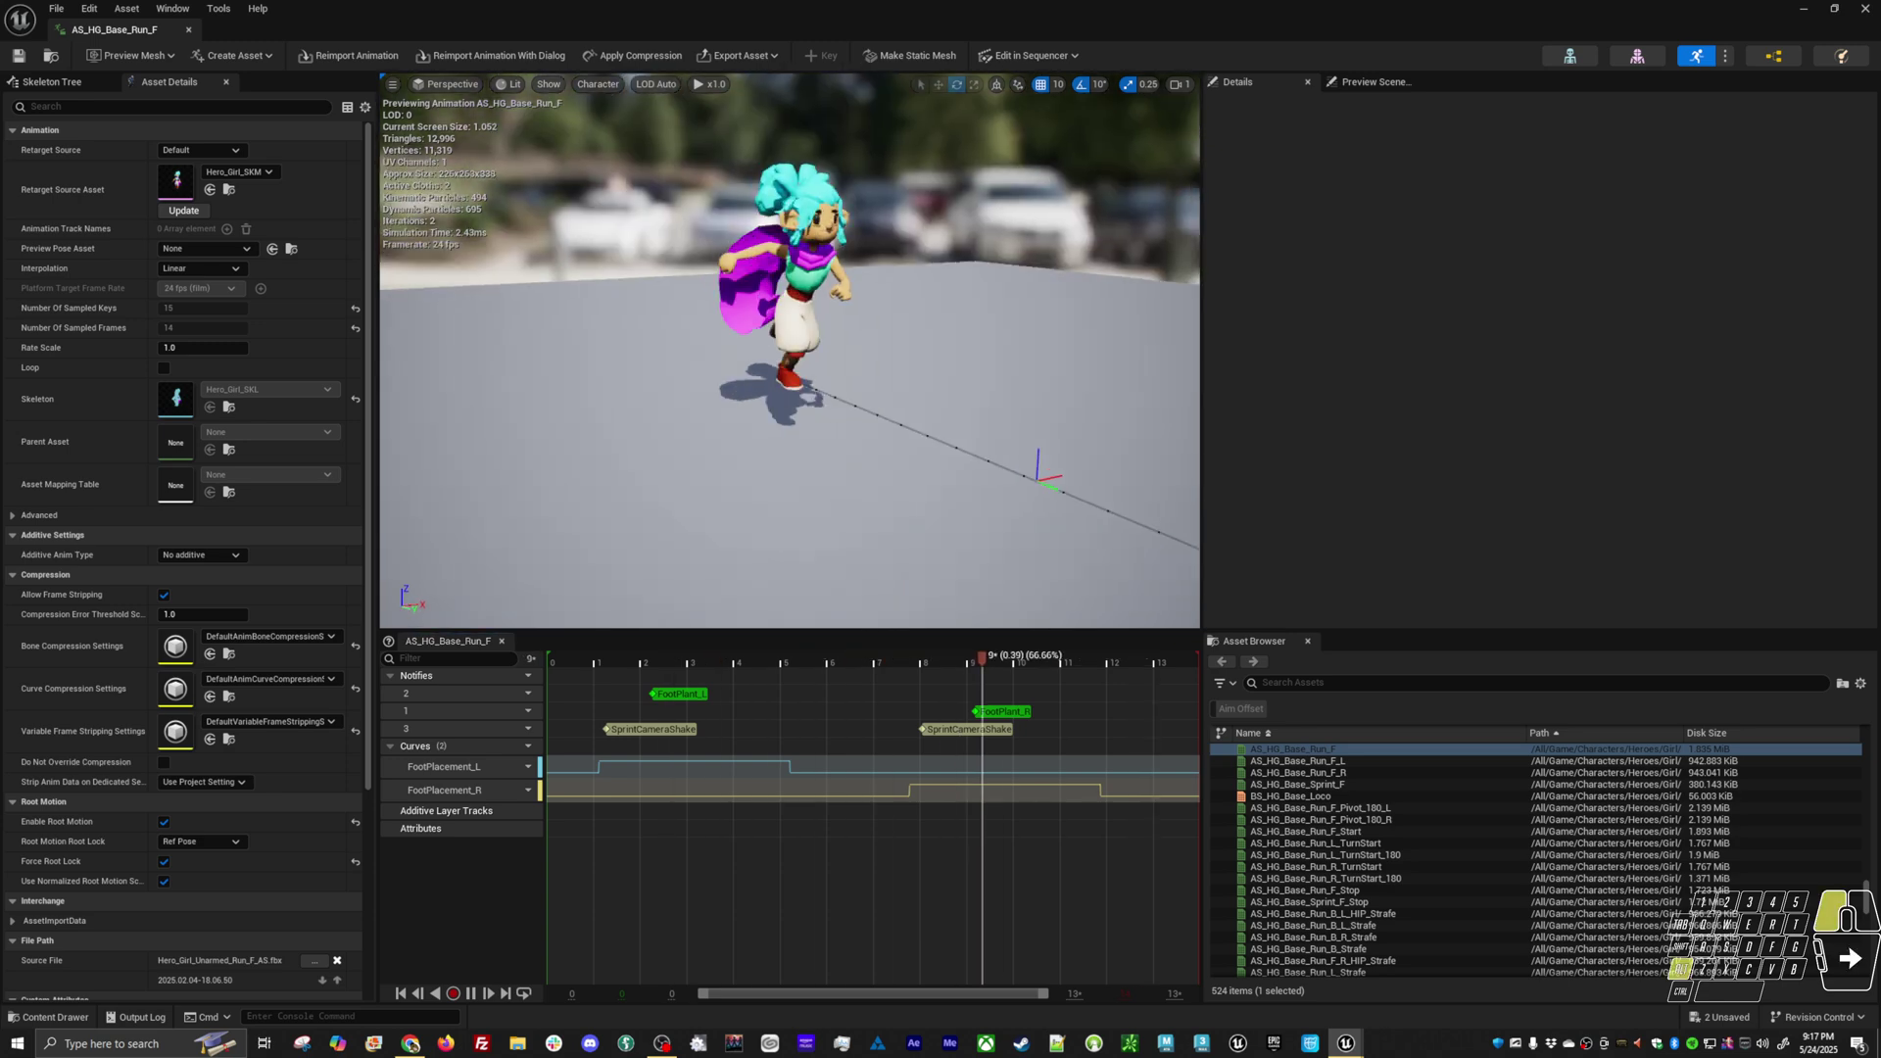
pyautogui.click(1803, 9)
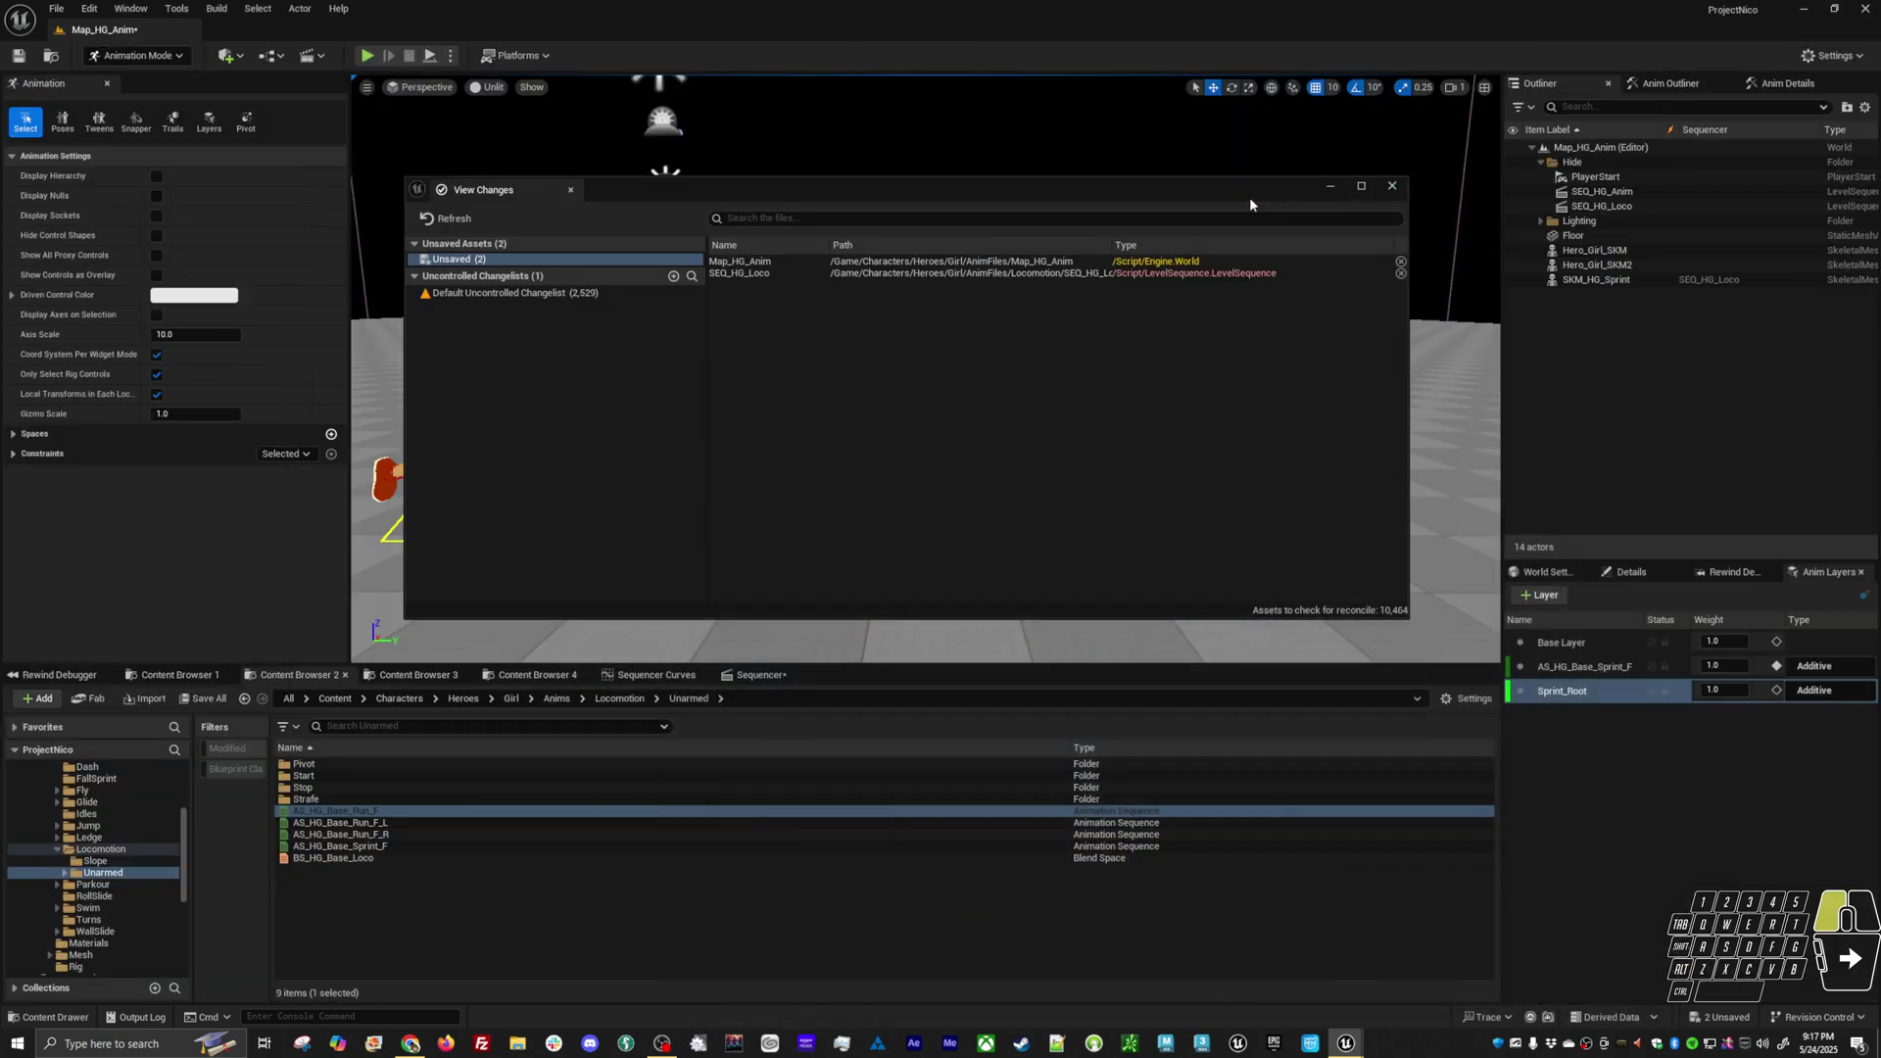
pyautogui.moveTo(1249, 199); pyautogui.dragTo(1289, 124)
pyautogui.click(1431, 111)
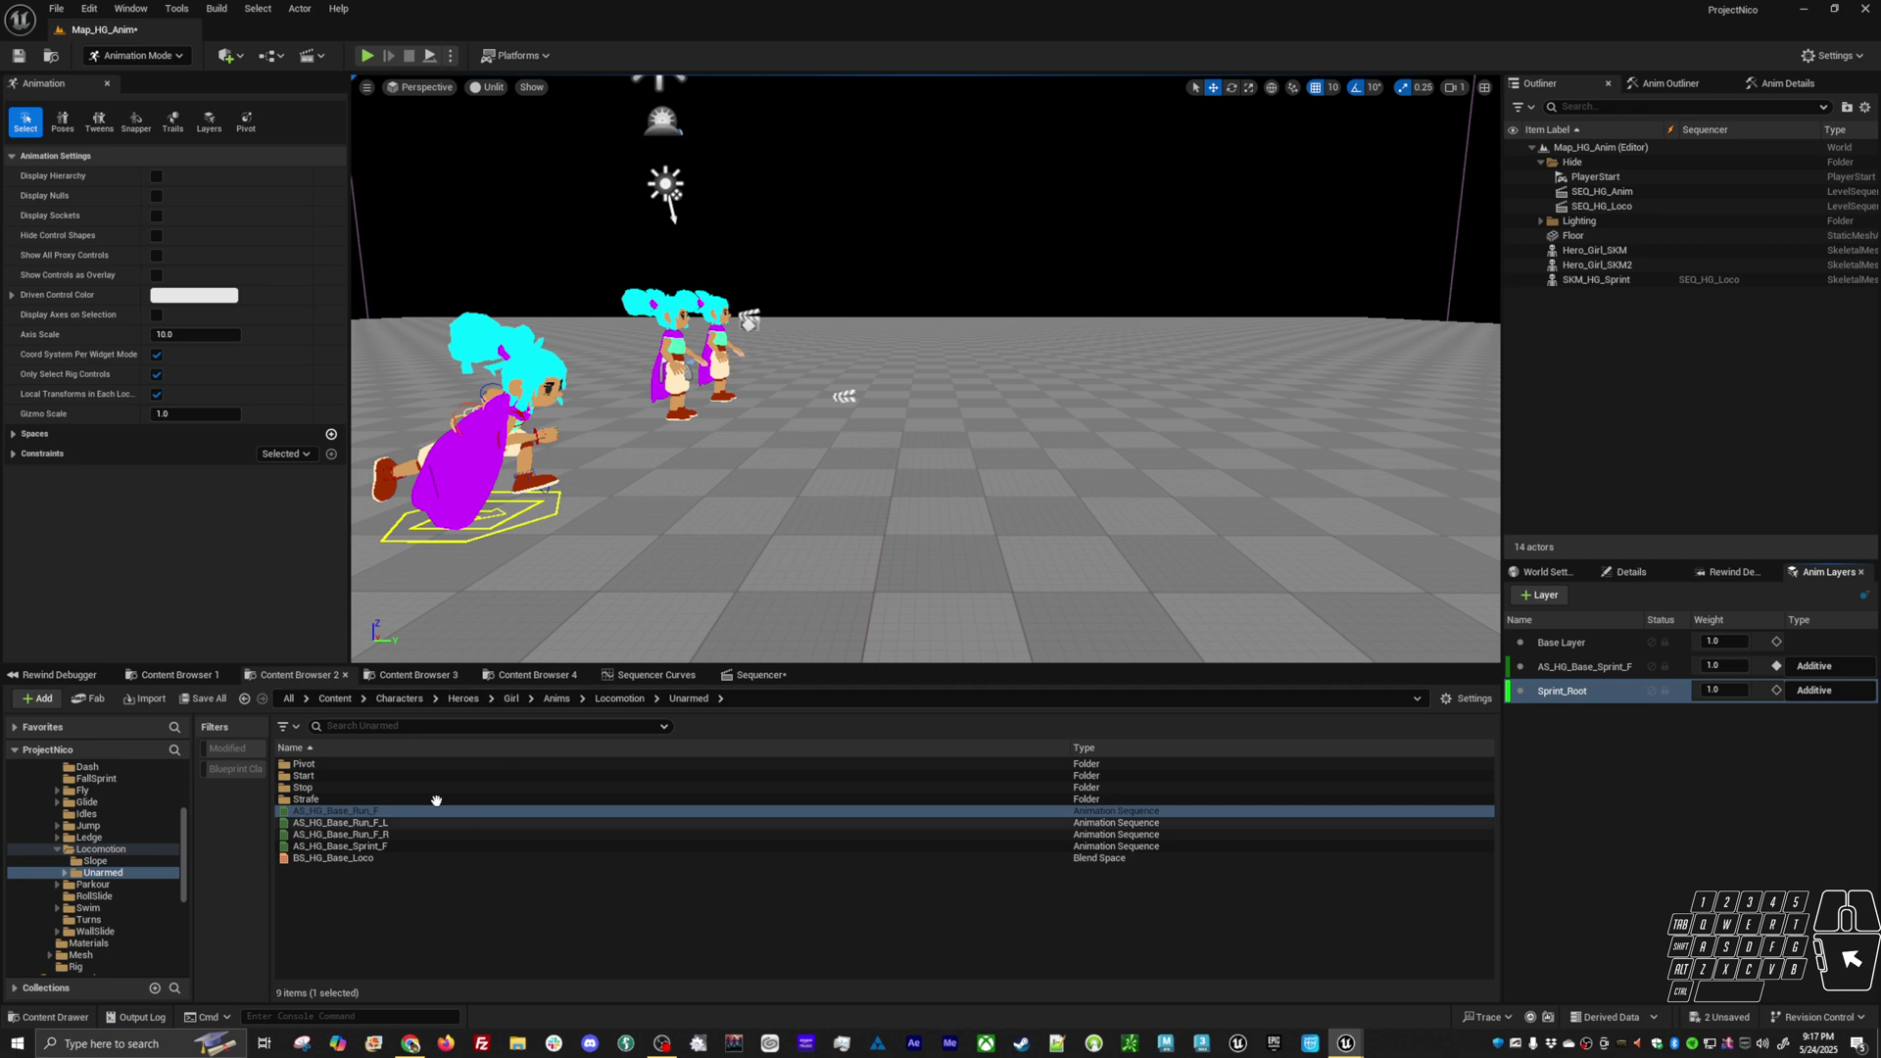
# Key the sprint character's global control at frame 10 on the Sprint_Root layer and isolate its Location Y curve
pyautogui.click(761, 673)
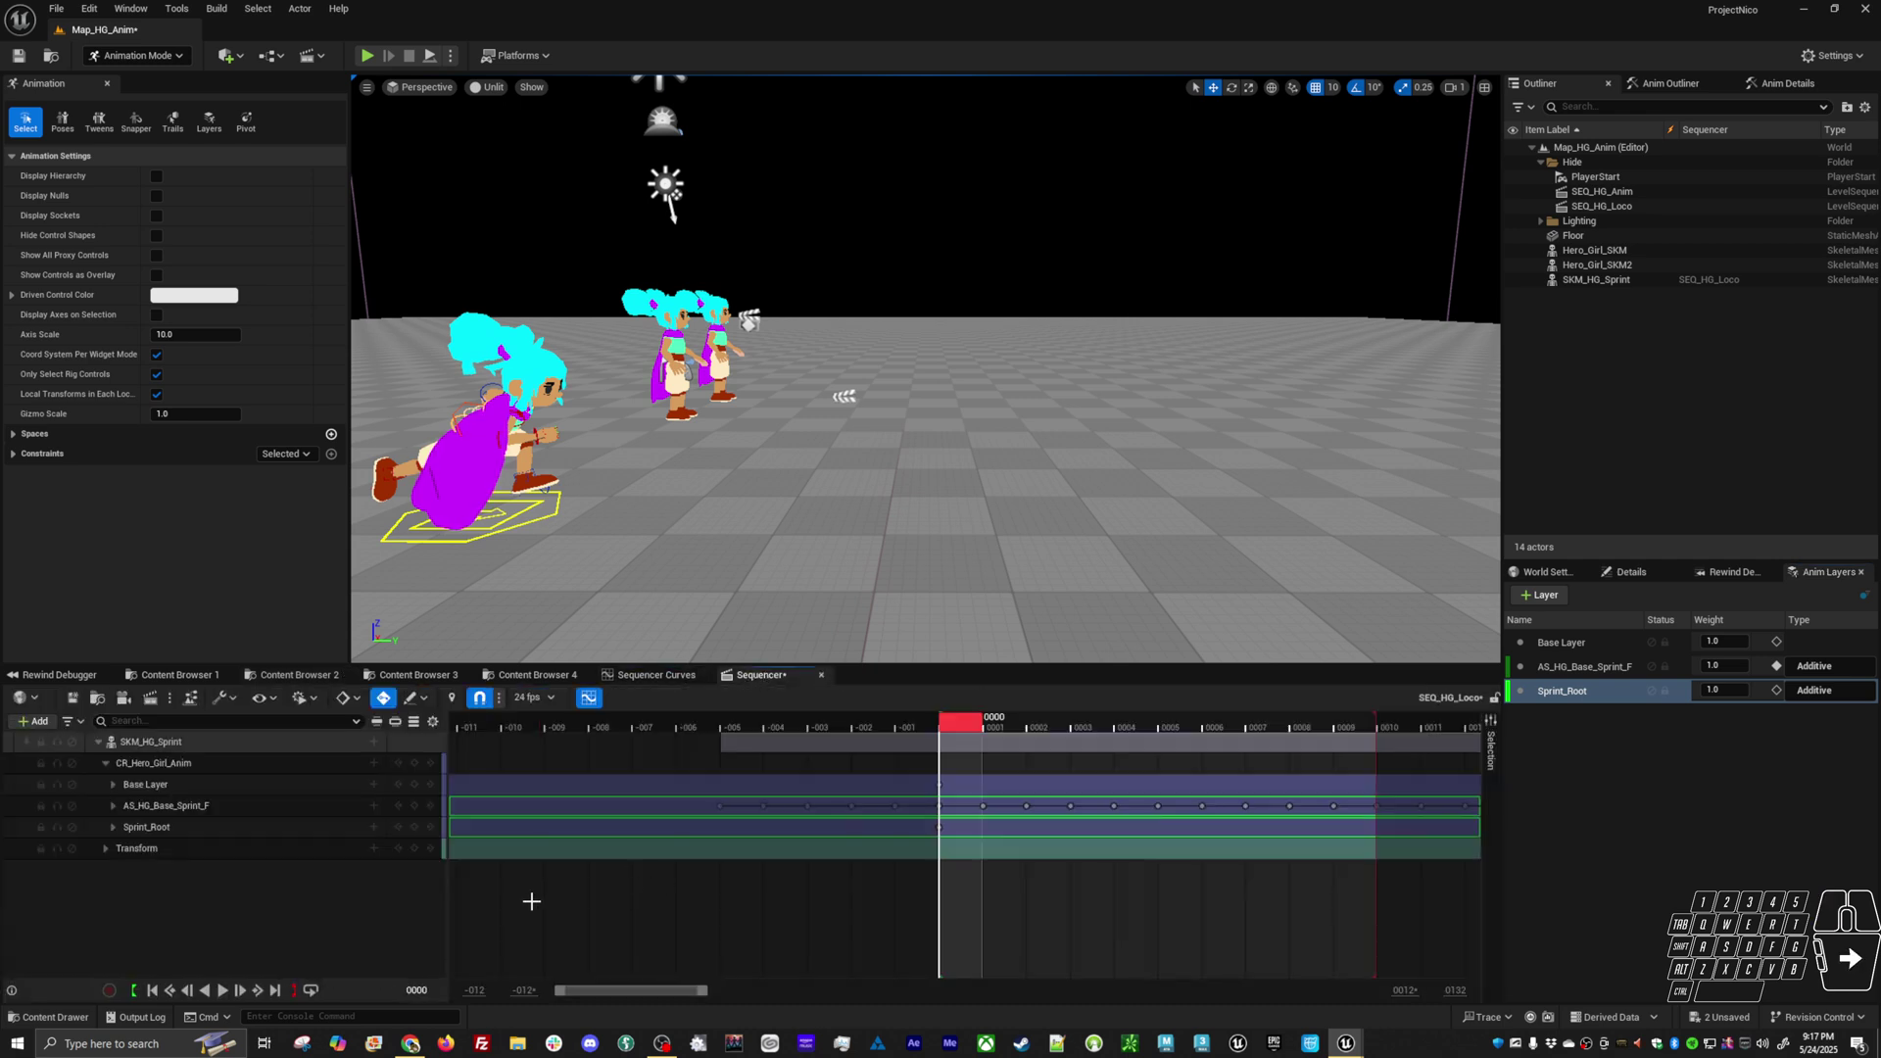
pyautogui.moveTo(962, 721); pyautogui.dragTo(1400, 720)
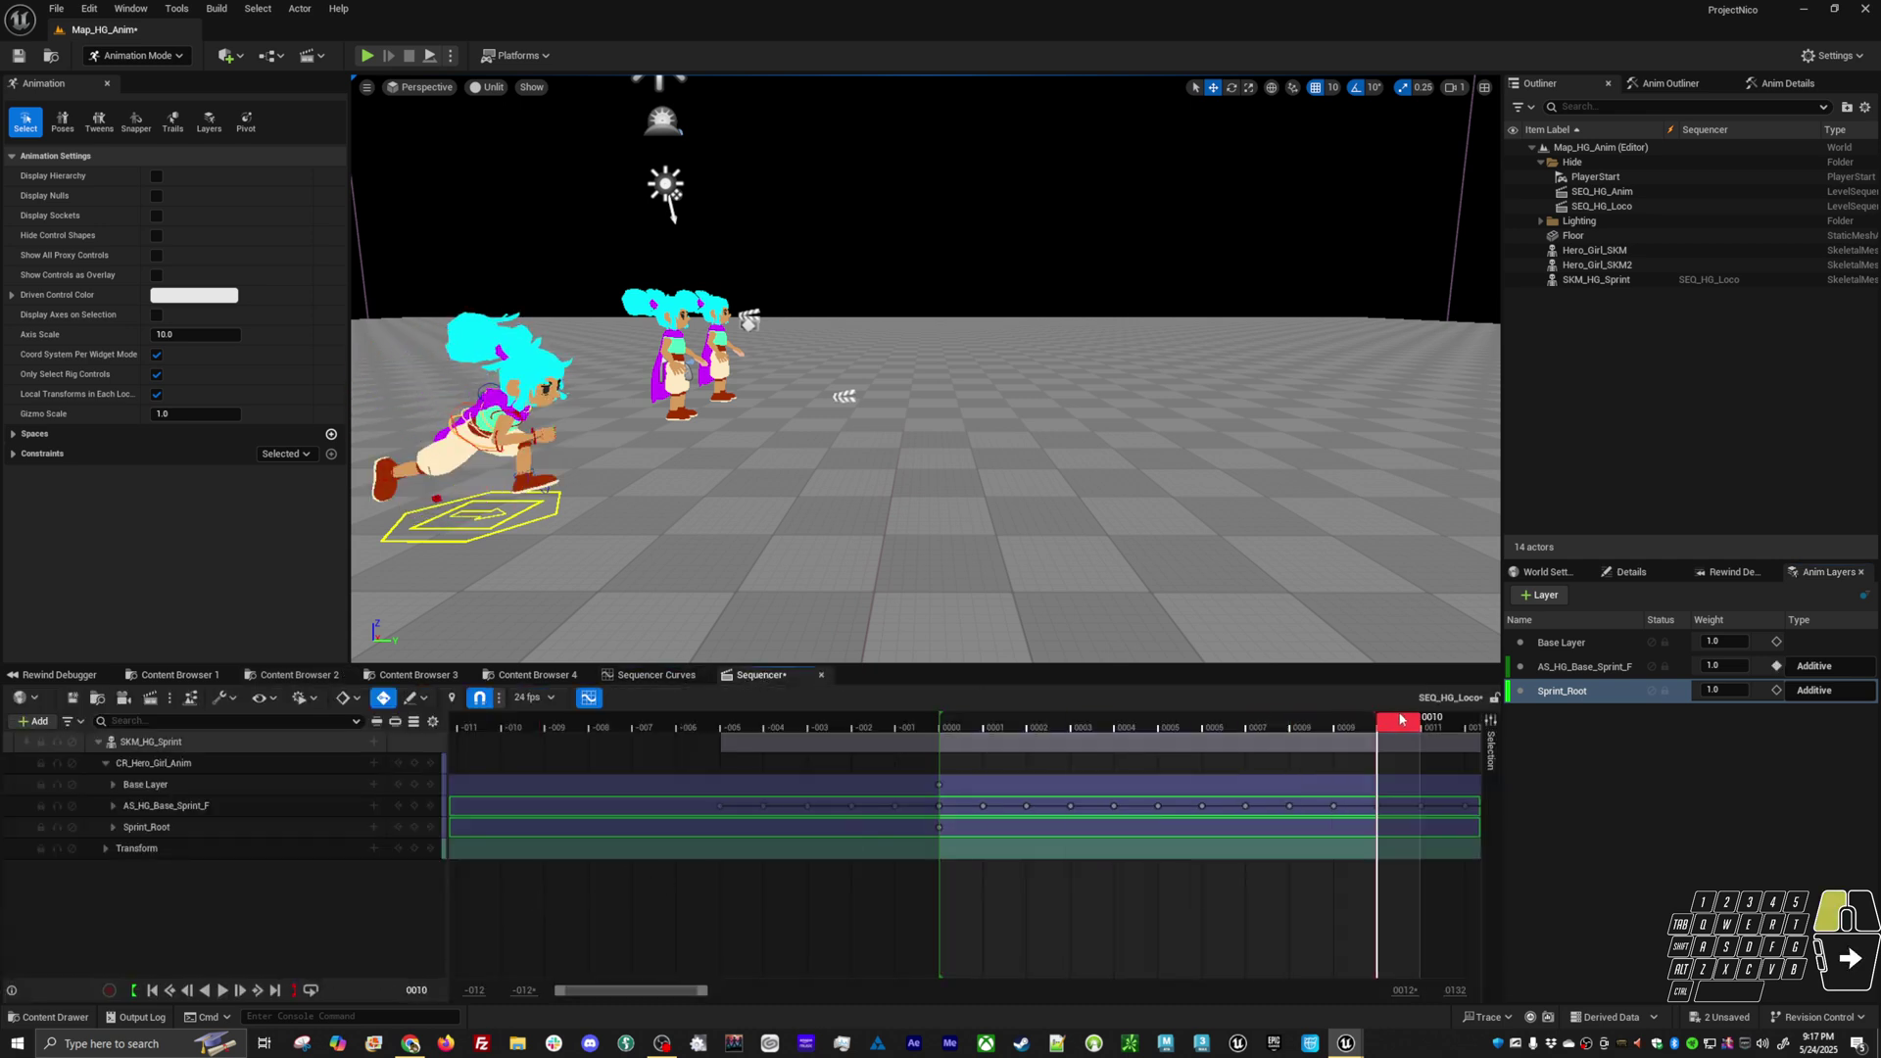
pyautogui.click(557, 505)
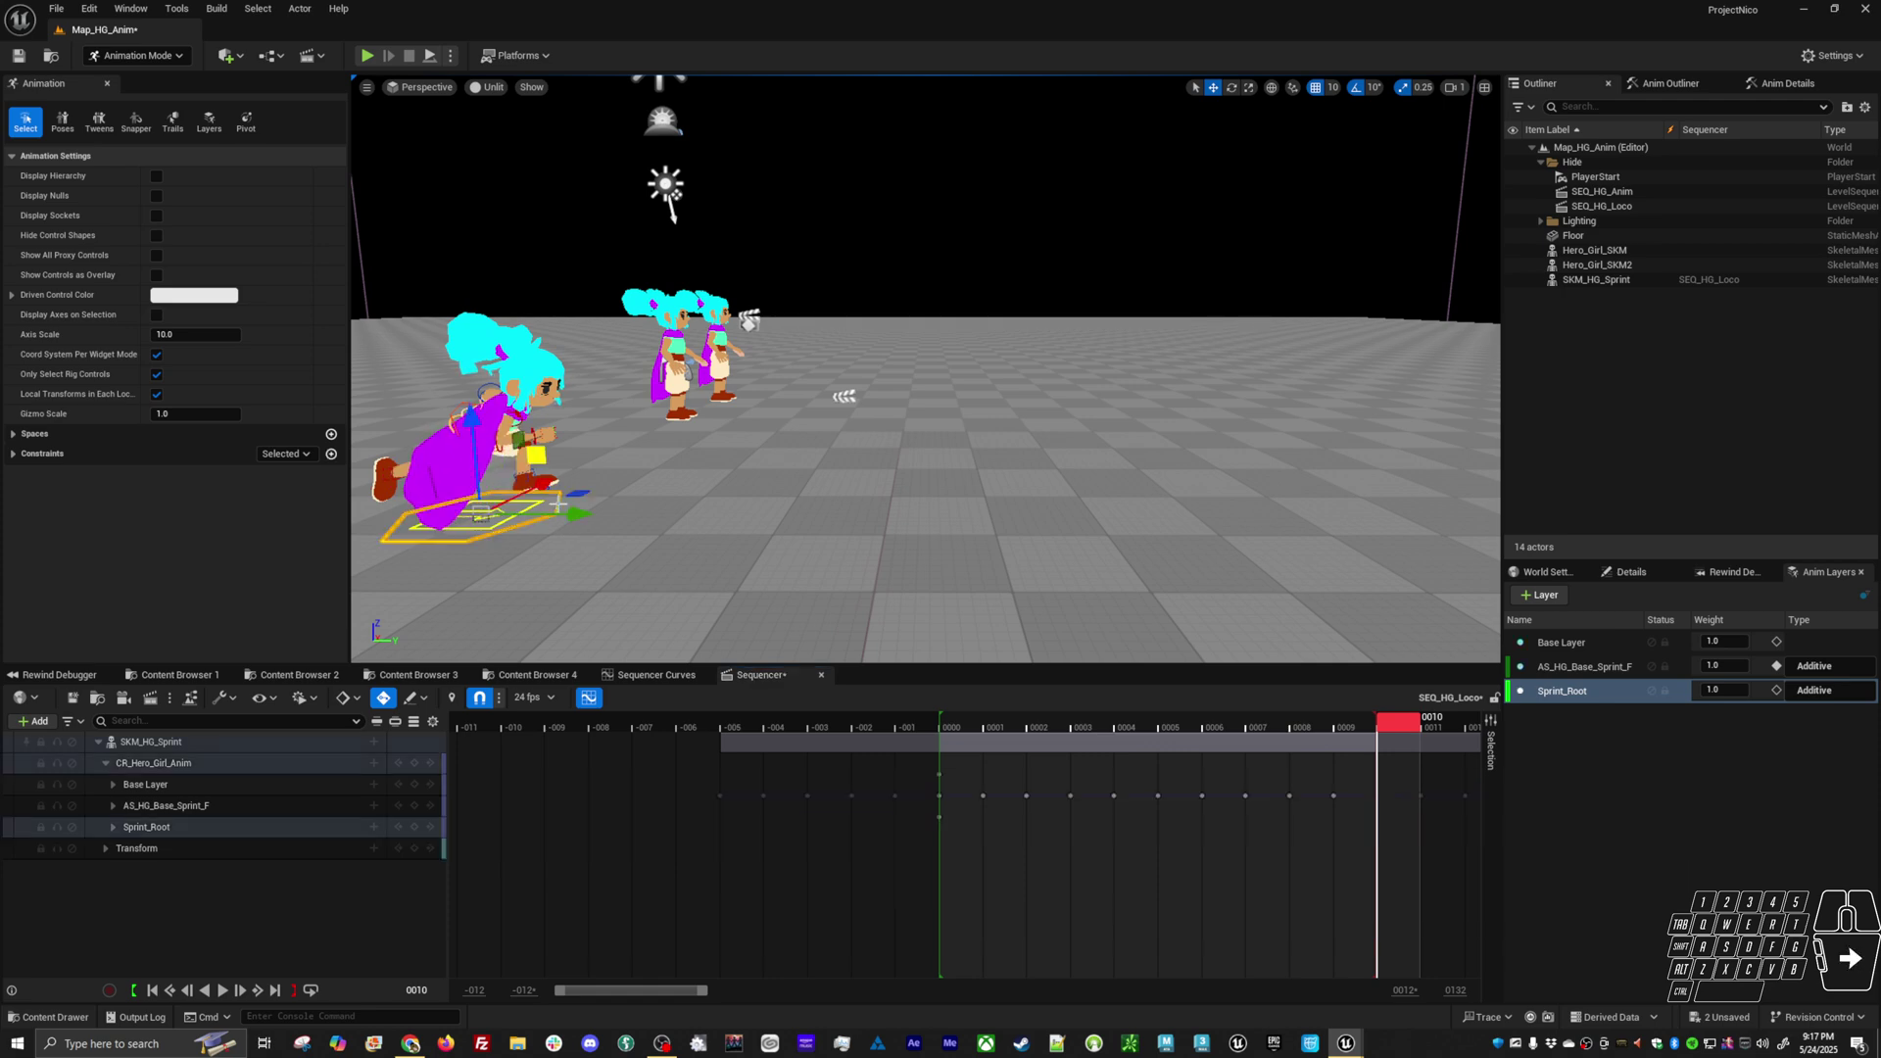
pyautogui.click(656, 674)
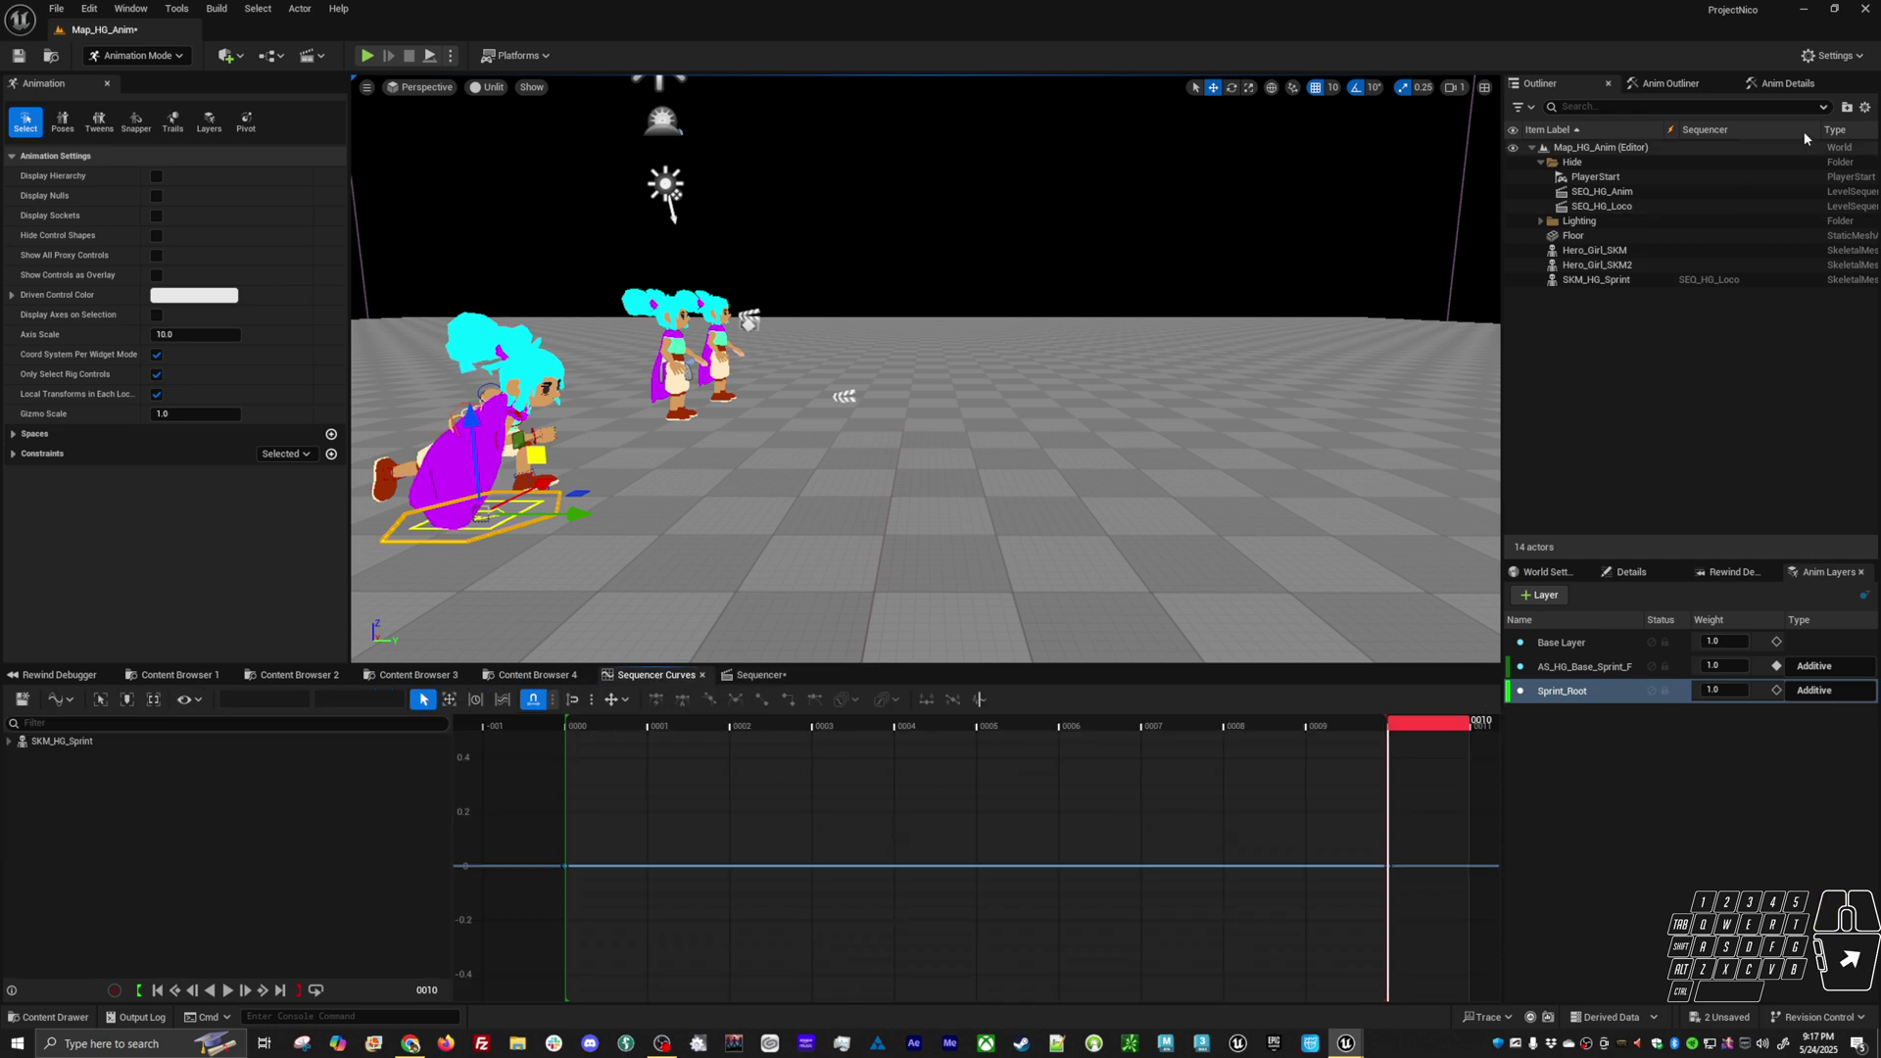
pyautogui.click(1787, 83)
pyautogui.click(1581, 197)
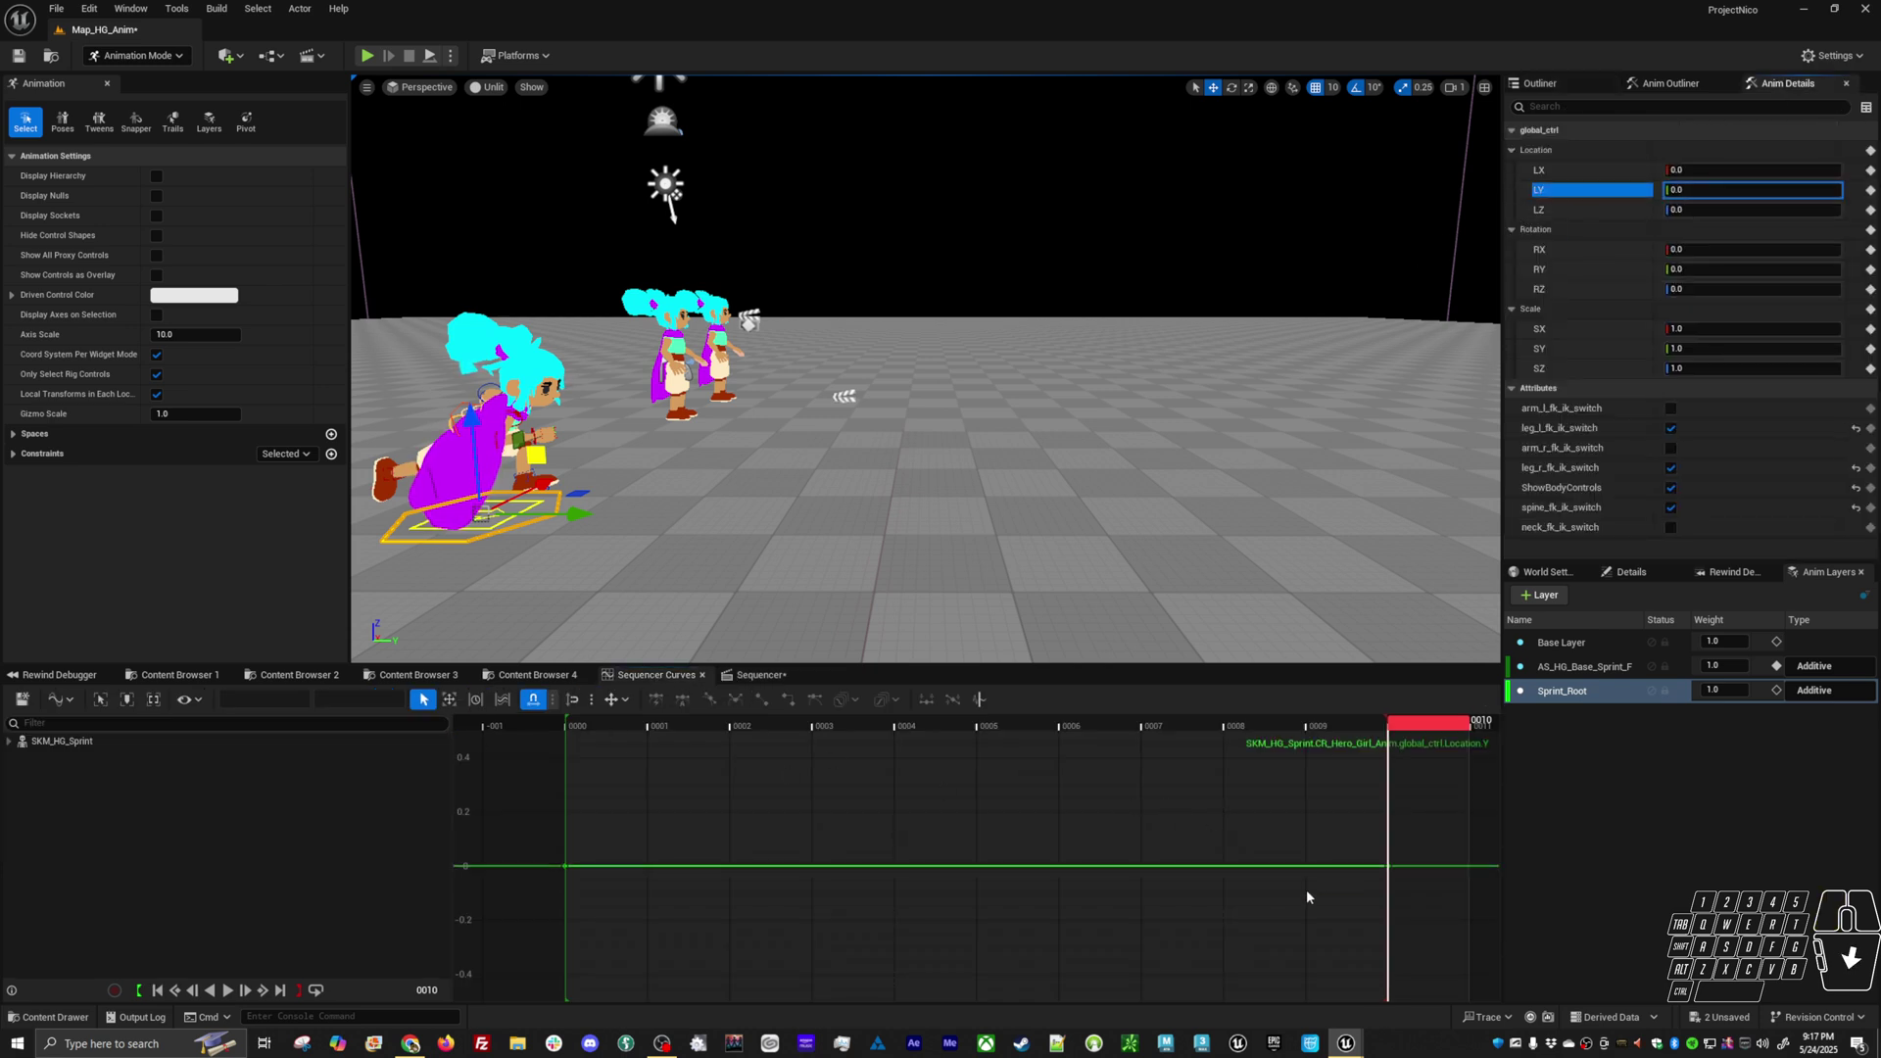
# Paste the copied run distance, 444.731476, as the value of the Location Y key at frame 10
pyautogui.moveTo(1345, 846); pyautogui.dragTo(1425, 886)
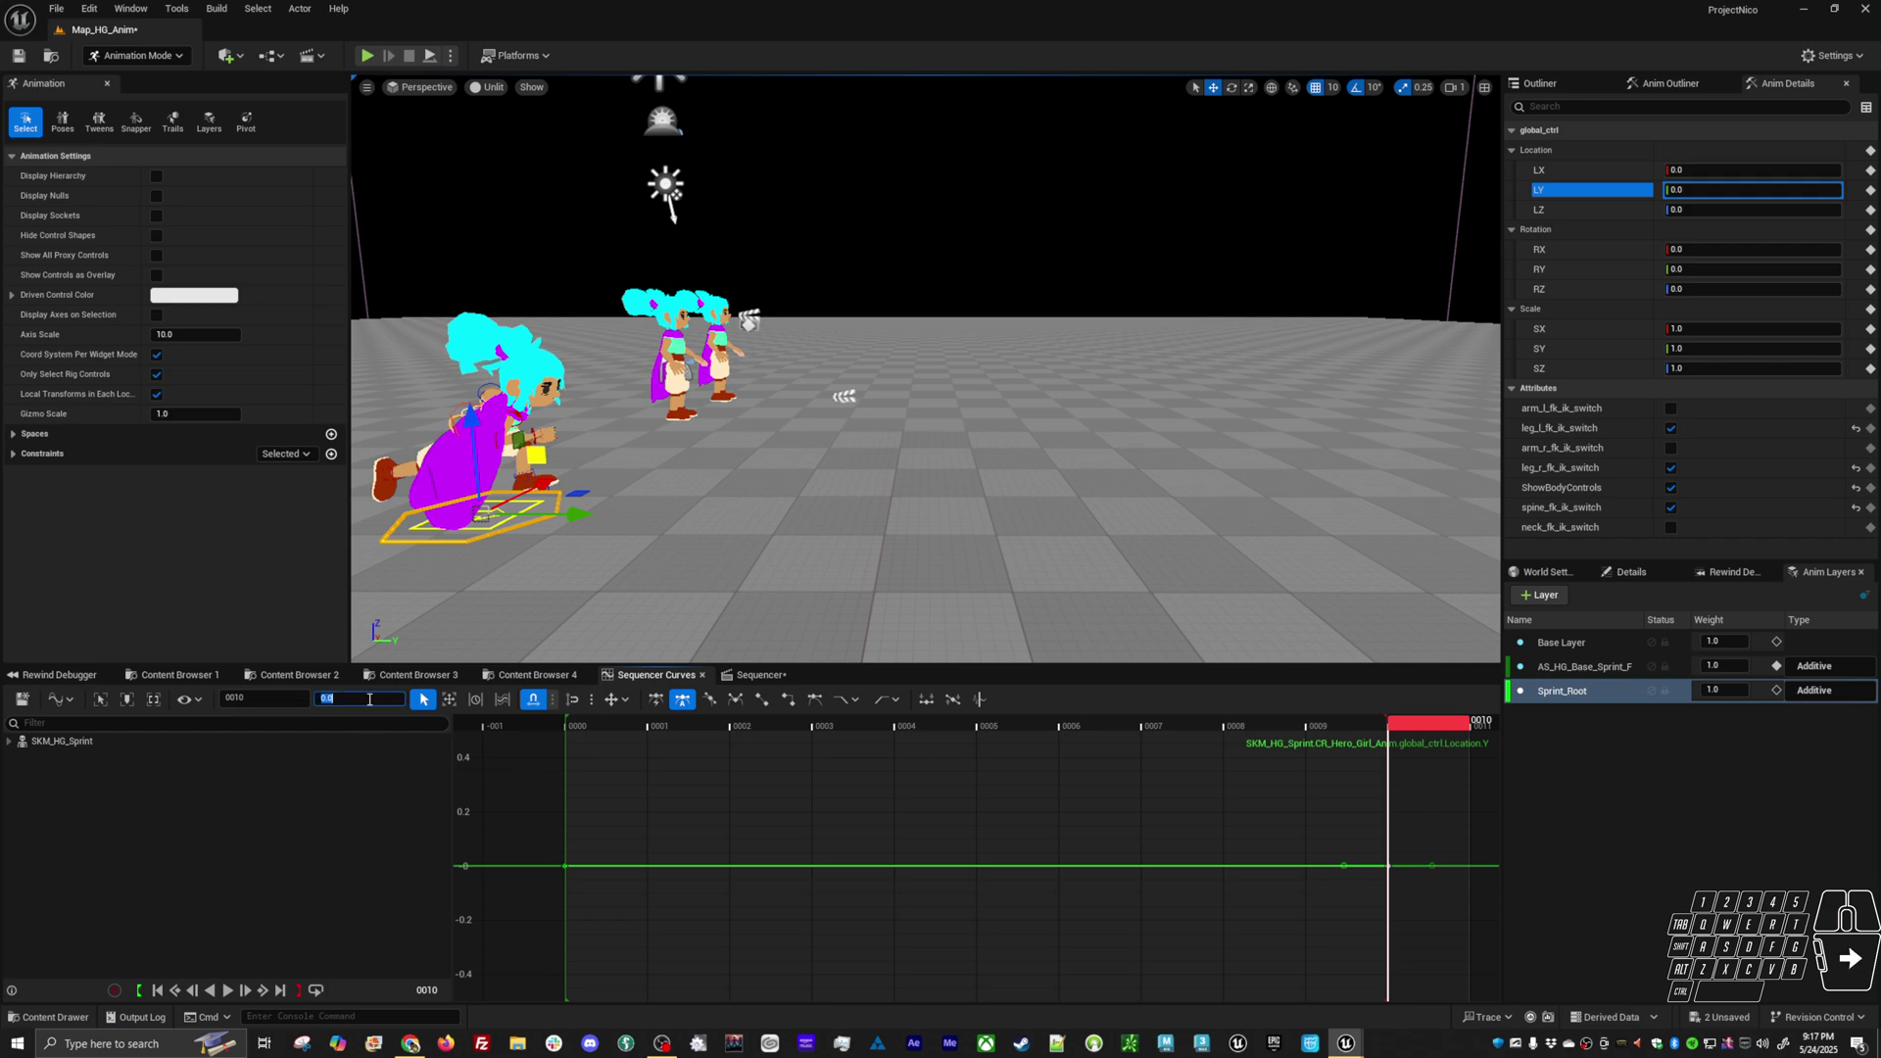
pyautogui.hotkey('ctrl', 'v')
pyautogui.press('Return')
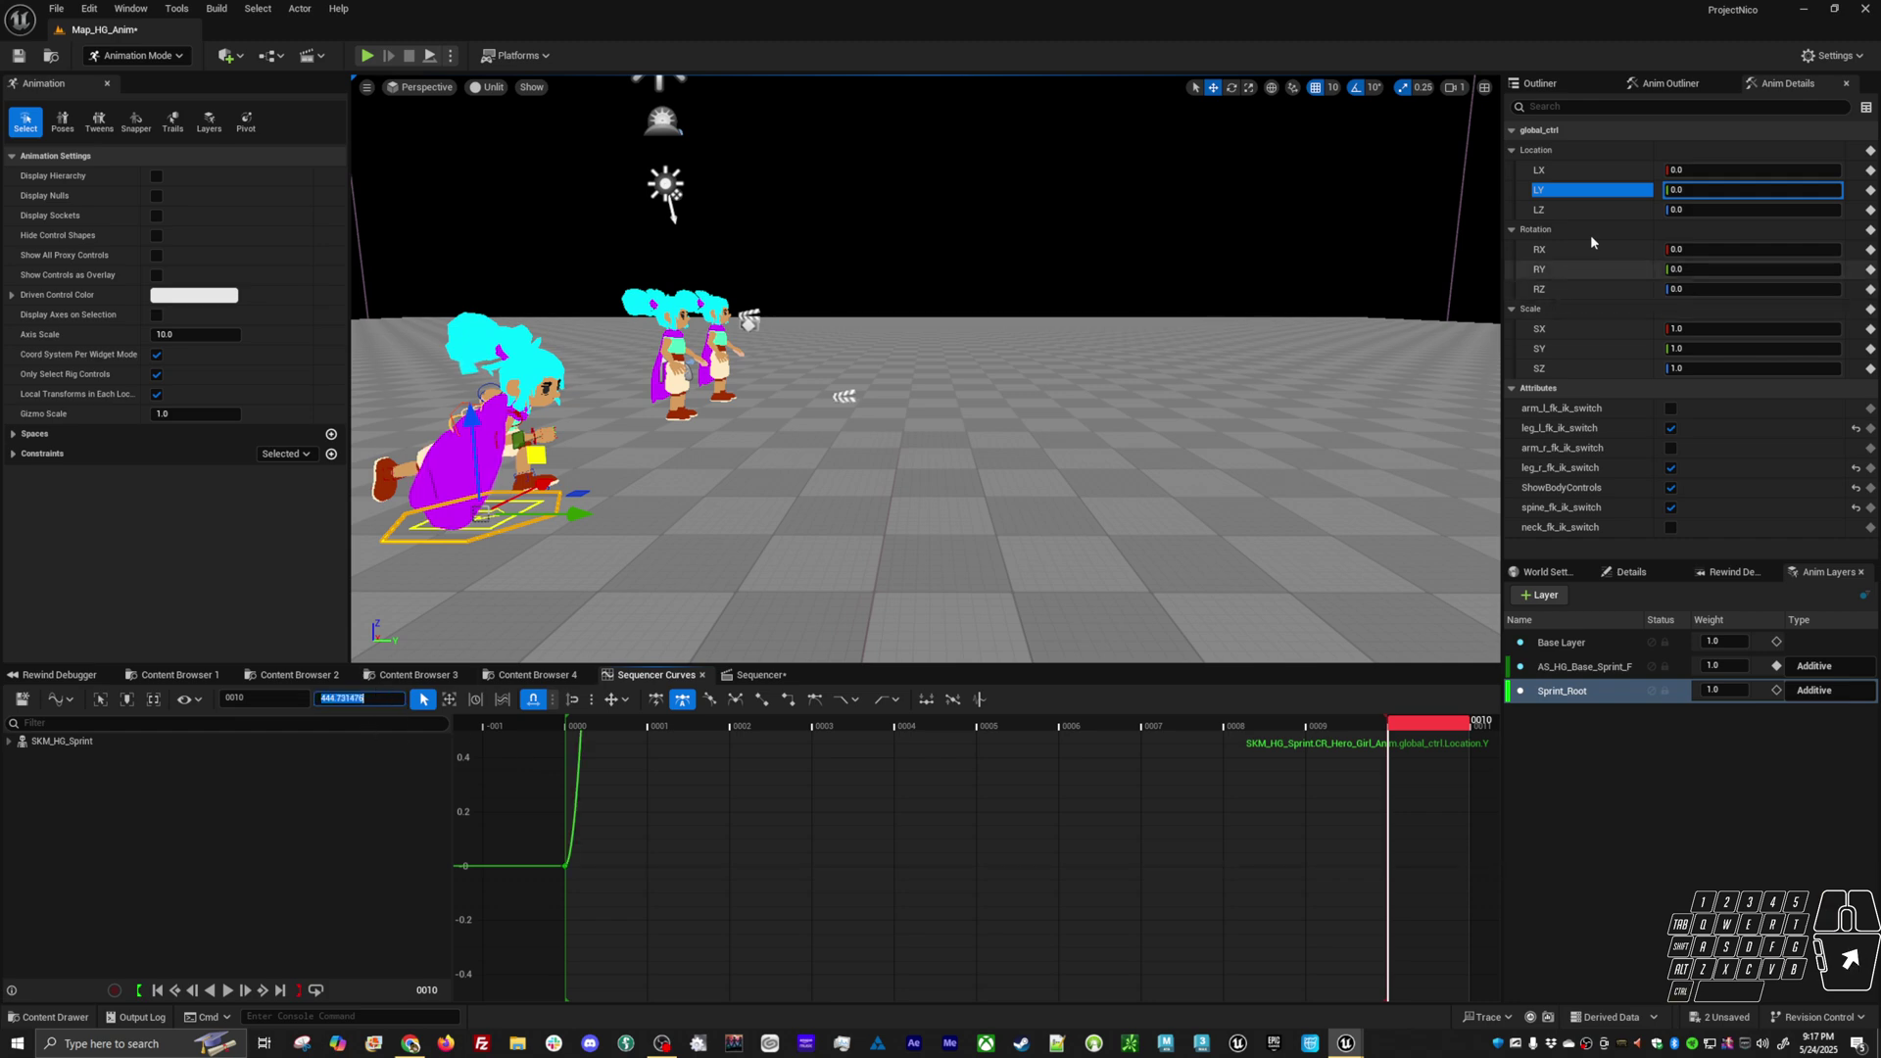
pyautogui.keyDown('alt'); pyautogui.moveTo(944, 497); pyautogui.dragTo(829, 524); pyautogui.keyUp('alt')
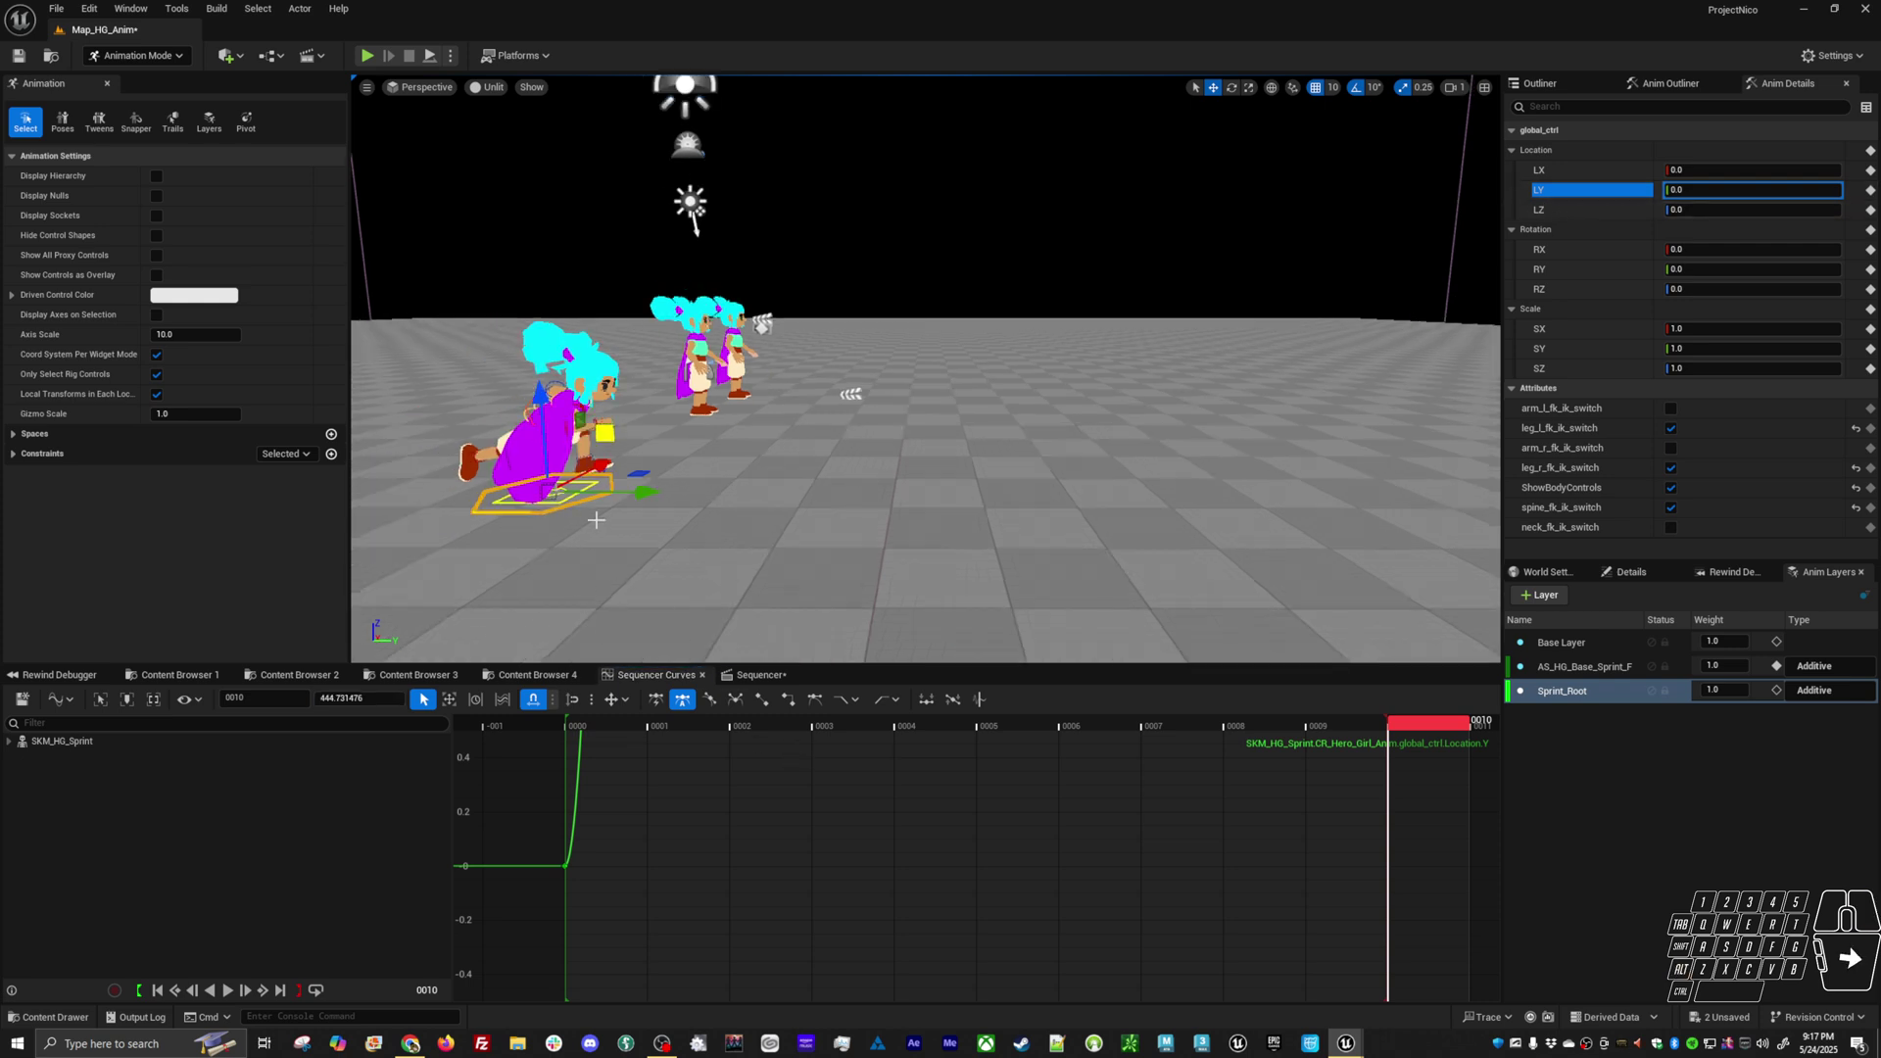
# Set all keys of the global control's Location Y curve to linear interpolation
pyautogui.click(901, 840)
pyautogui.press('f')
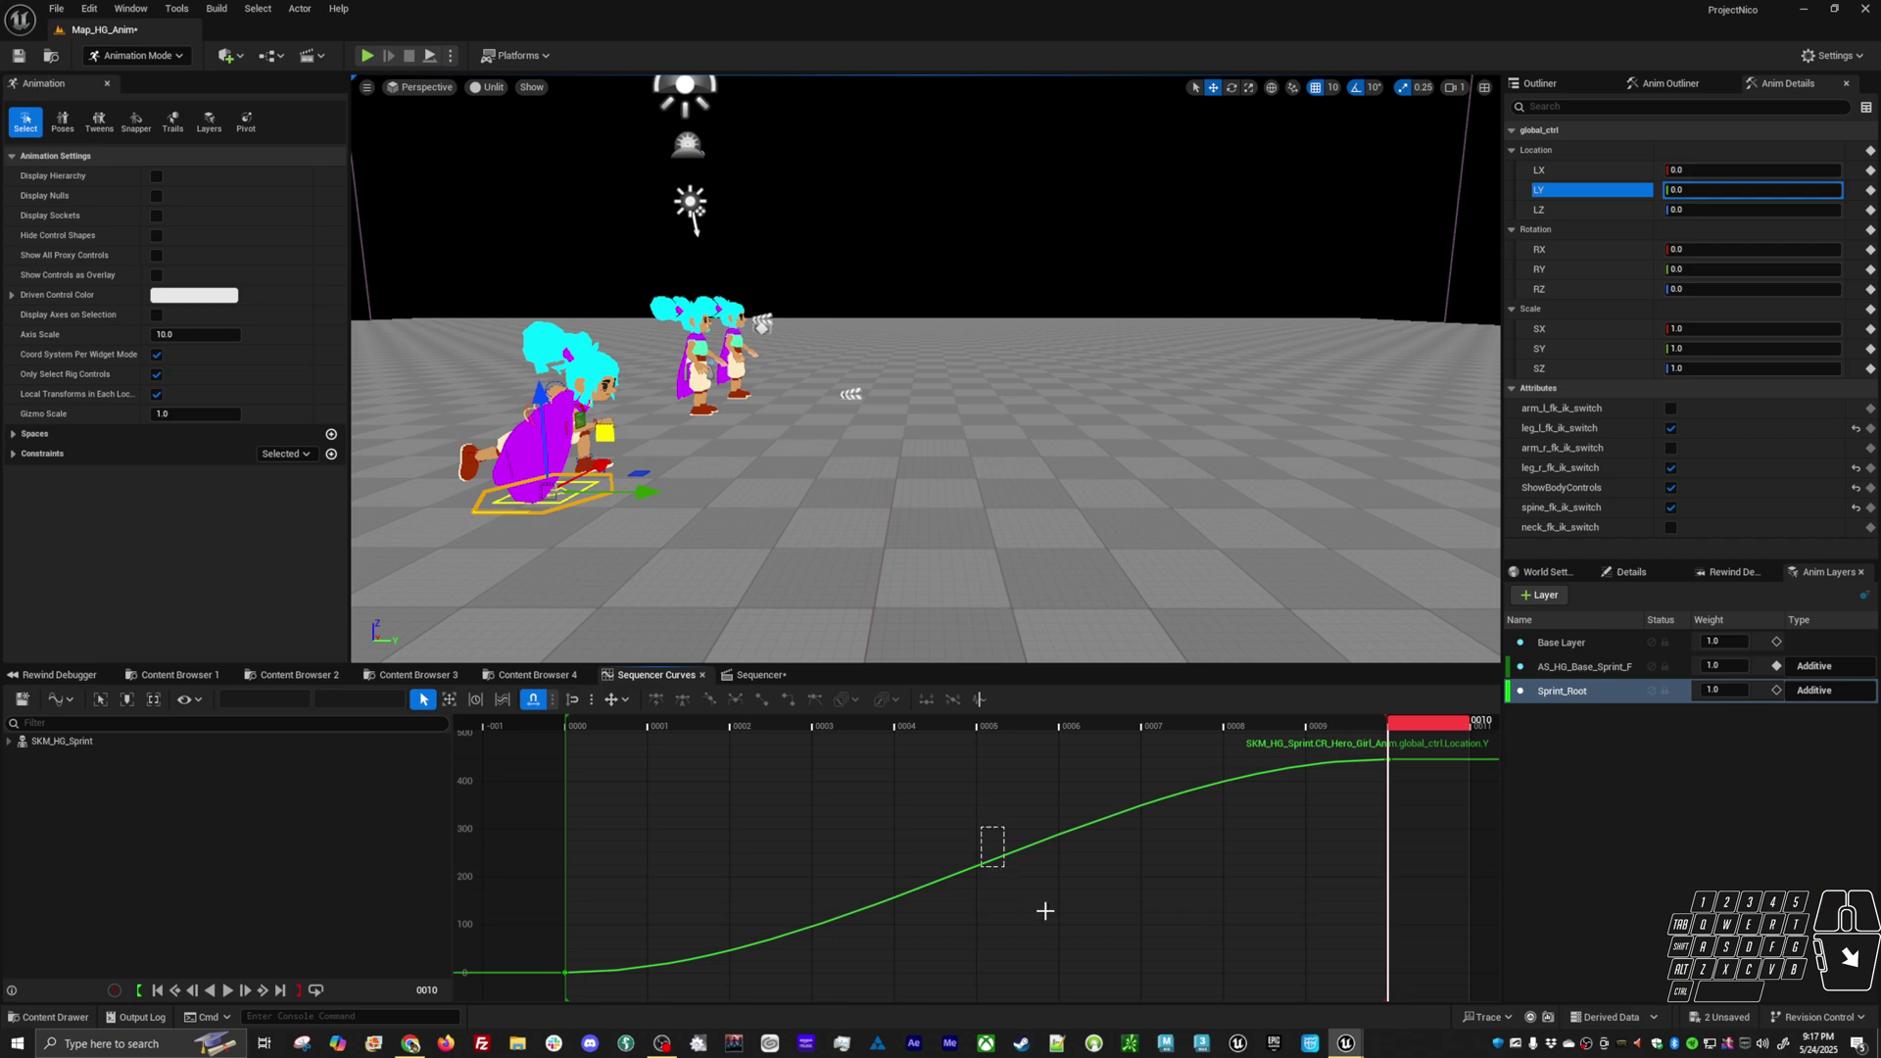
pyautogui.moveTo(1045, 911); pyautogui.dragTo(1037, 903)
pyautogui.hotkey('ctrl', 'a')
pyautogui.press('5')
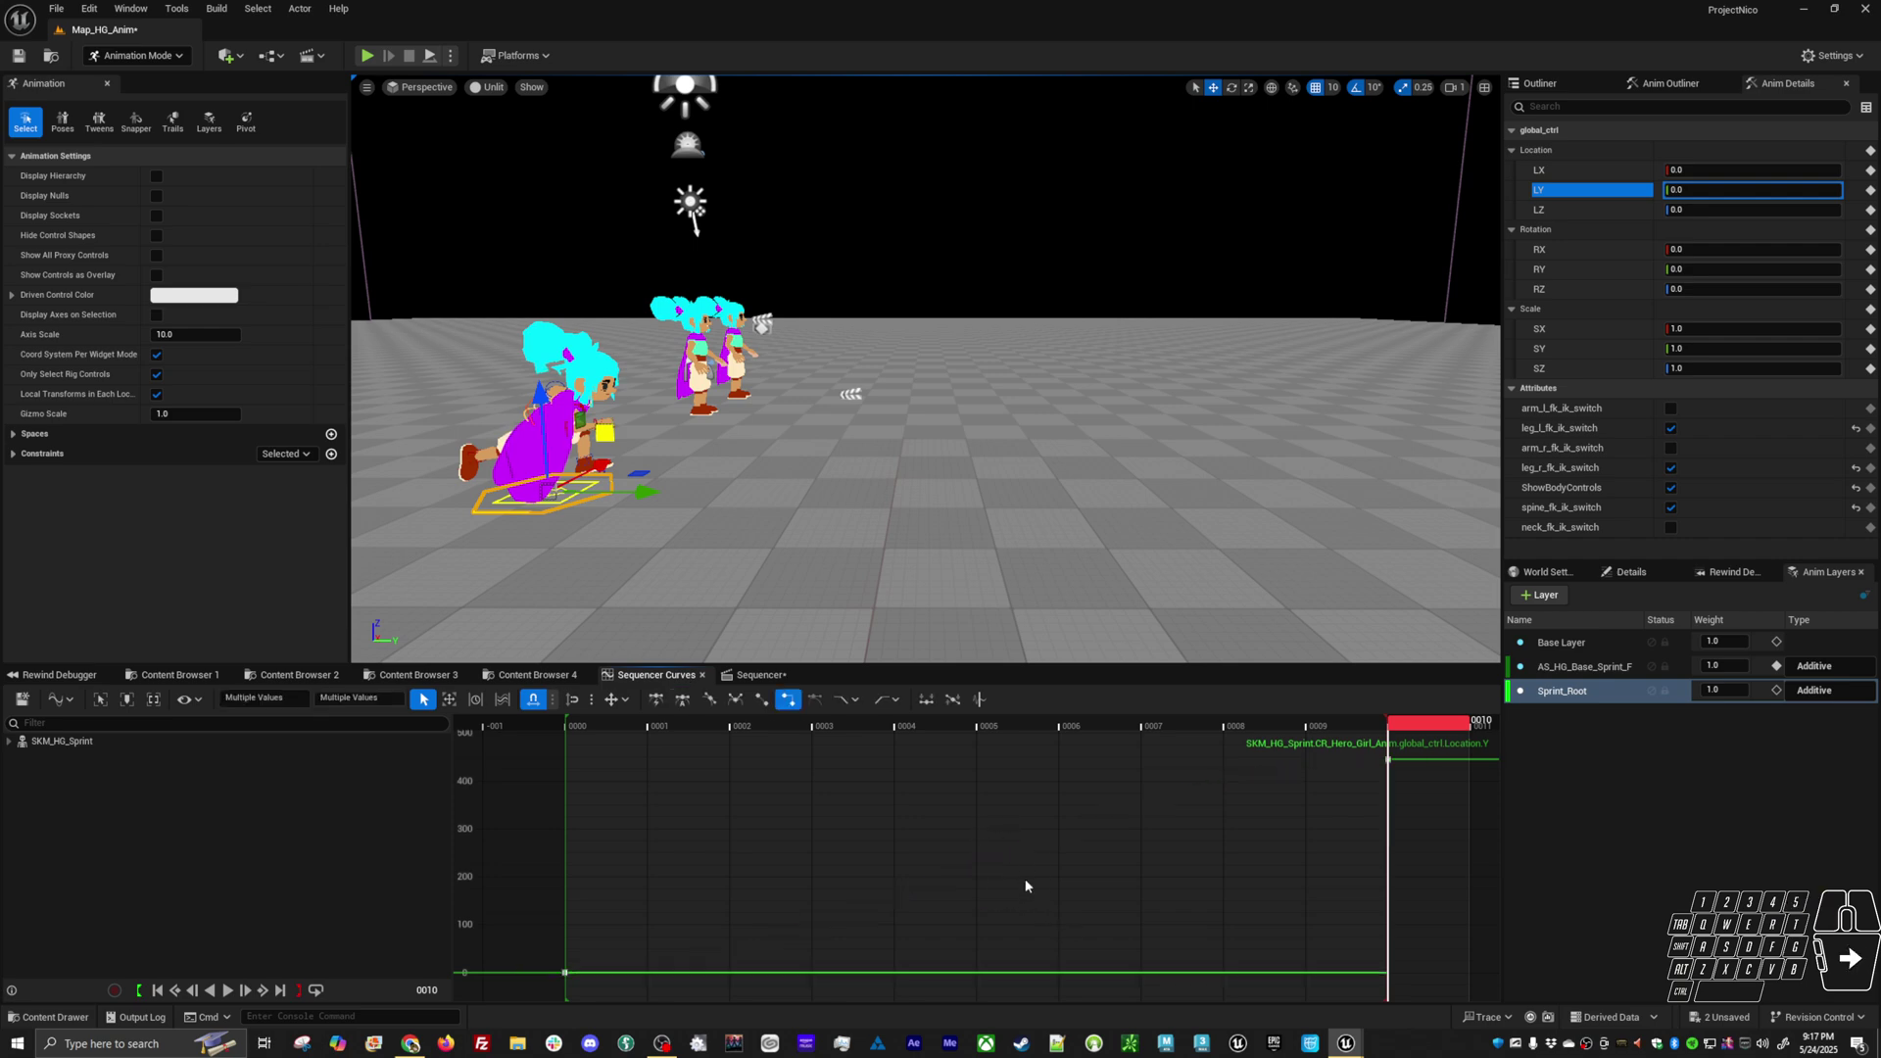
pyautogui.press('4')
pyautogui.click(1064, 919)
# Play back the sprint, reselect its global control and scrub the sequence to check for root movement
pyautogui.press('space')
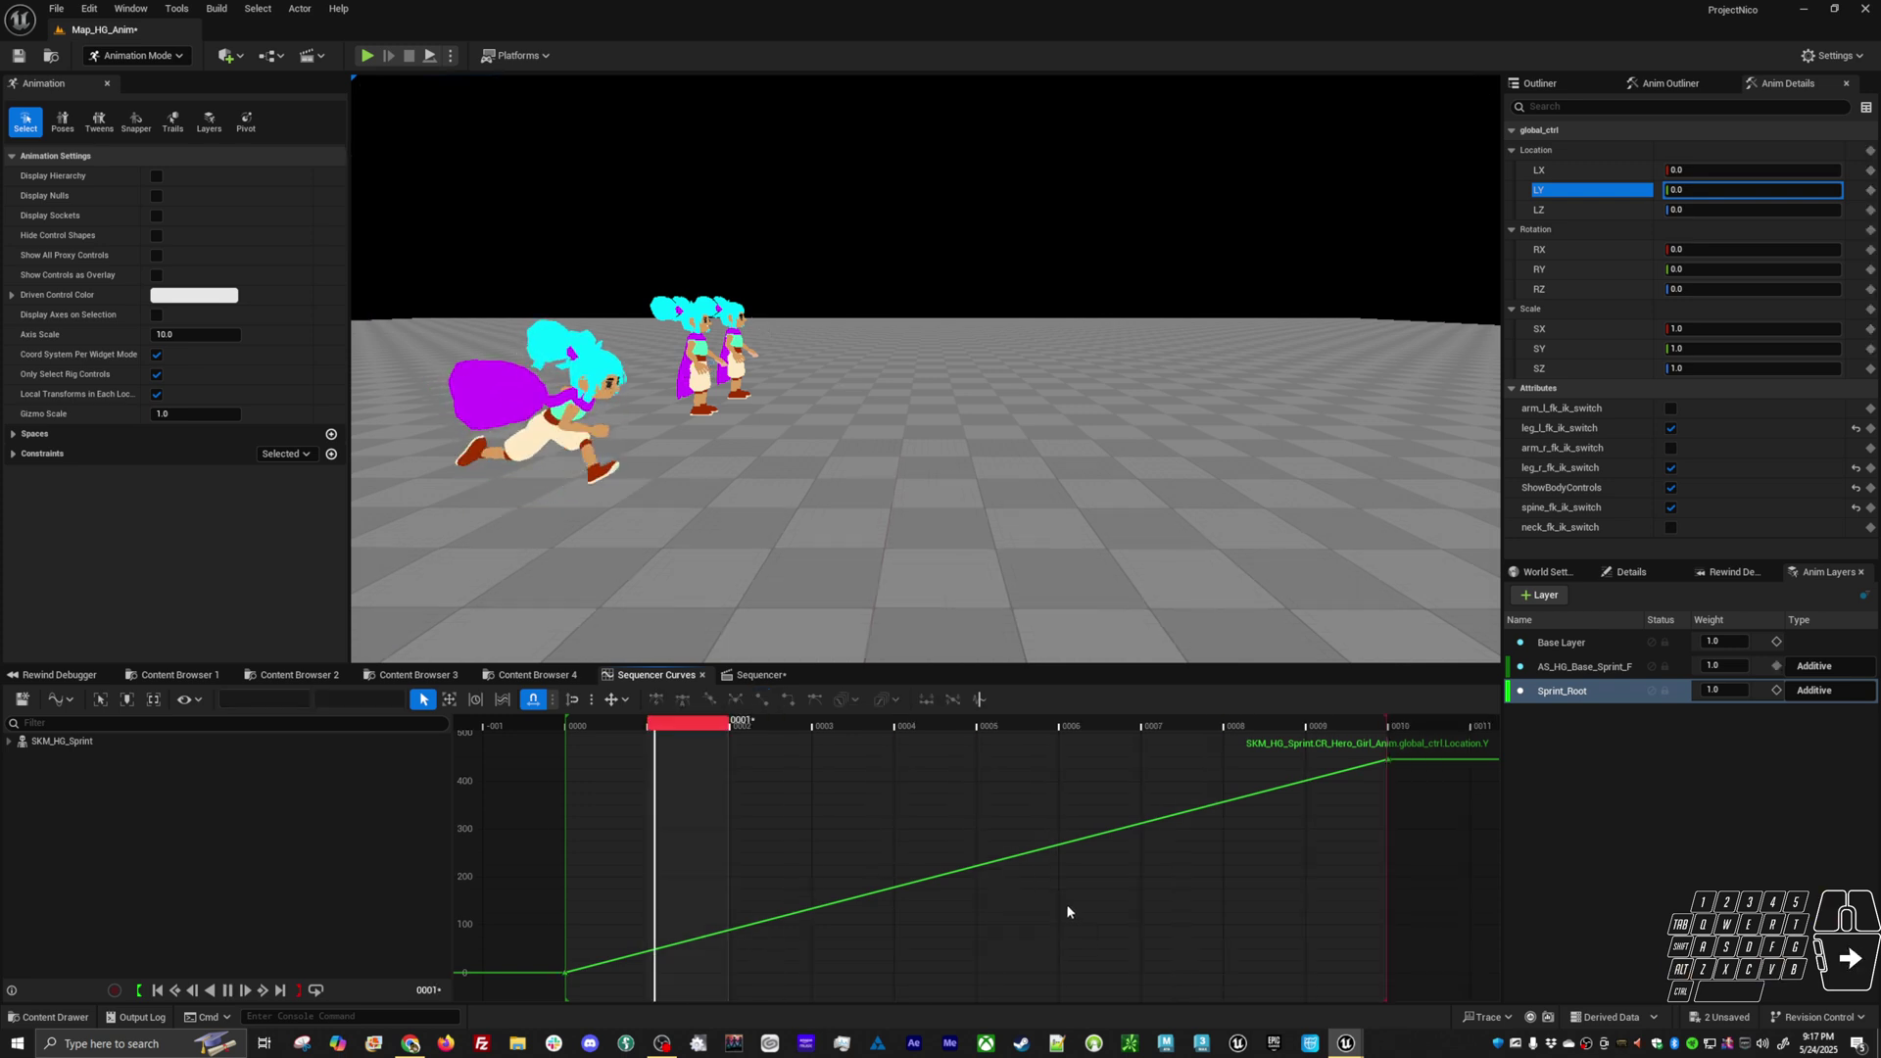
pyautogui.press('space')
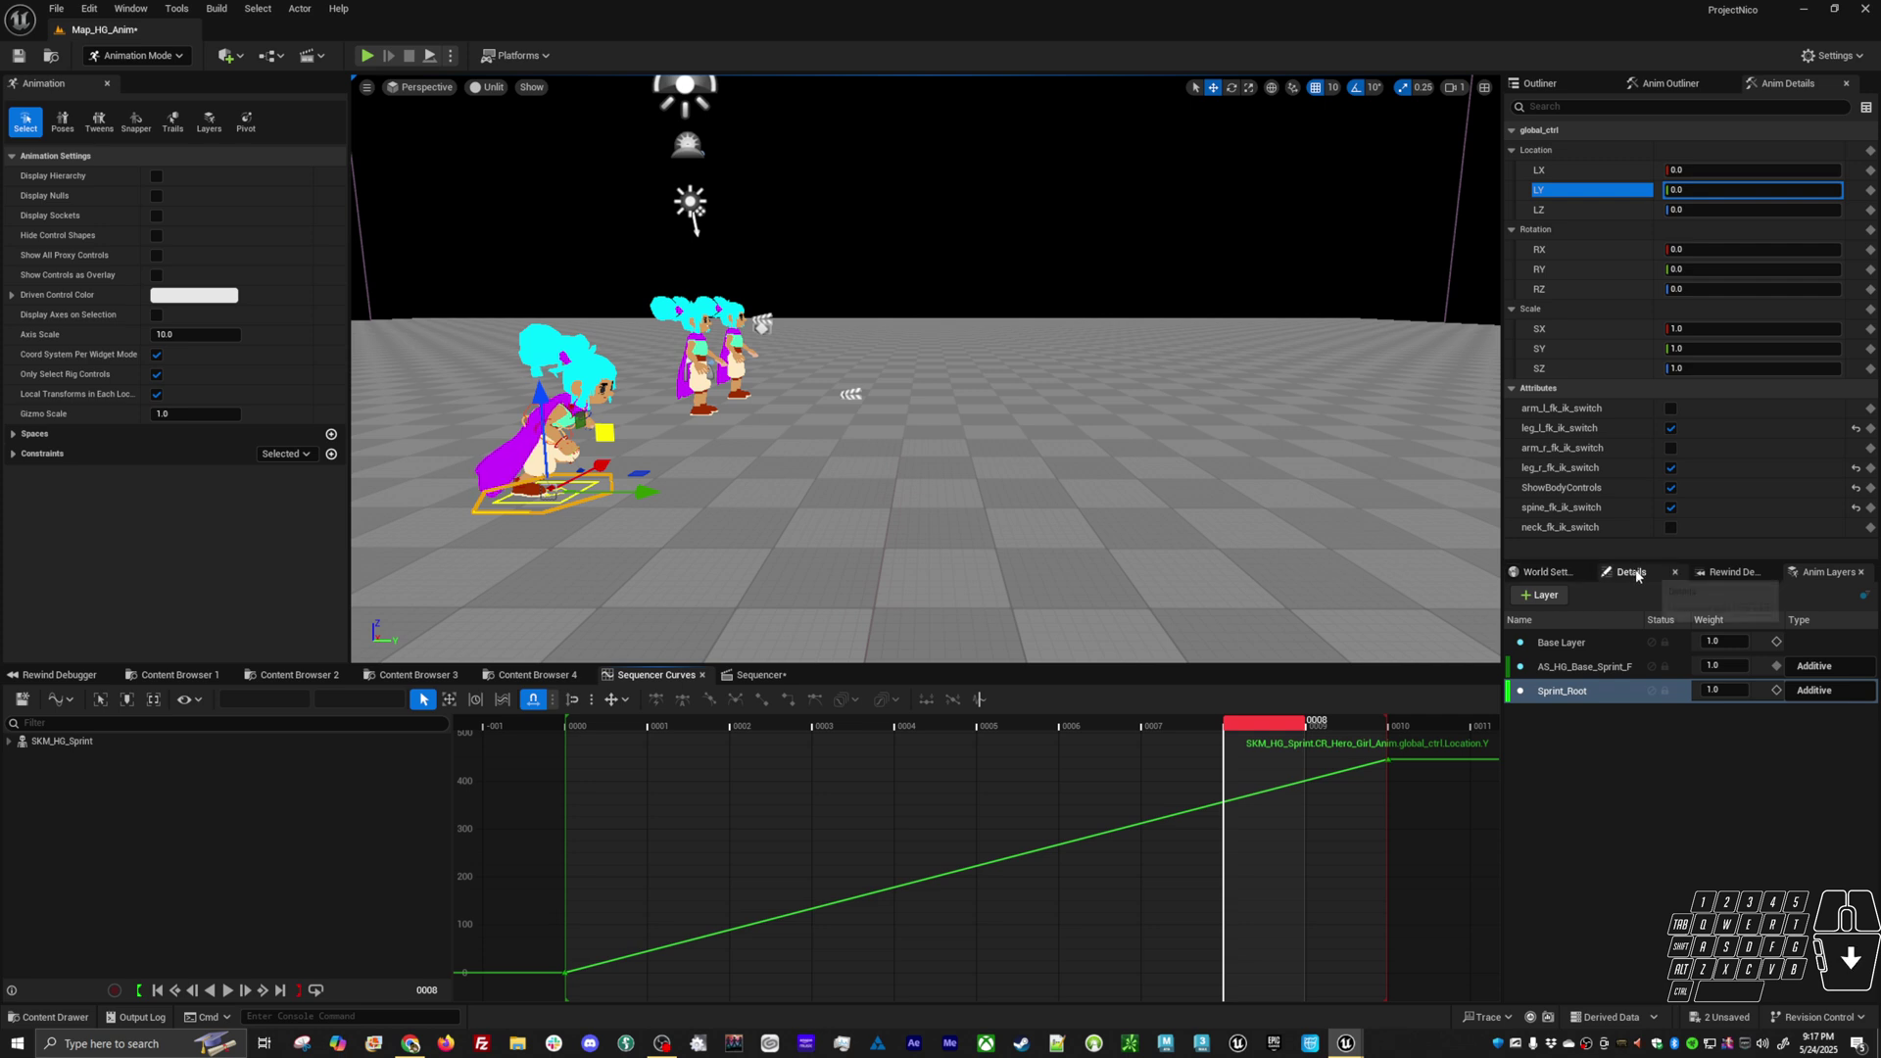
pyautogui.click(1534, 573)
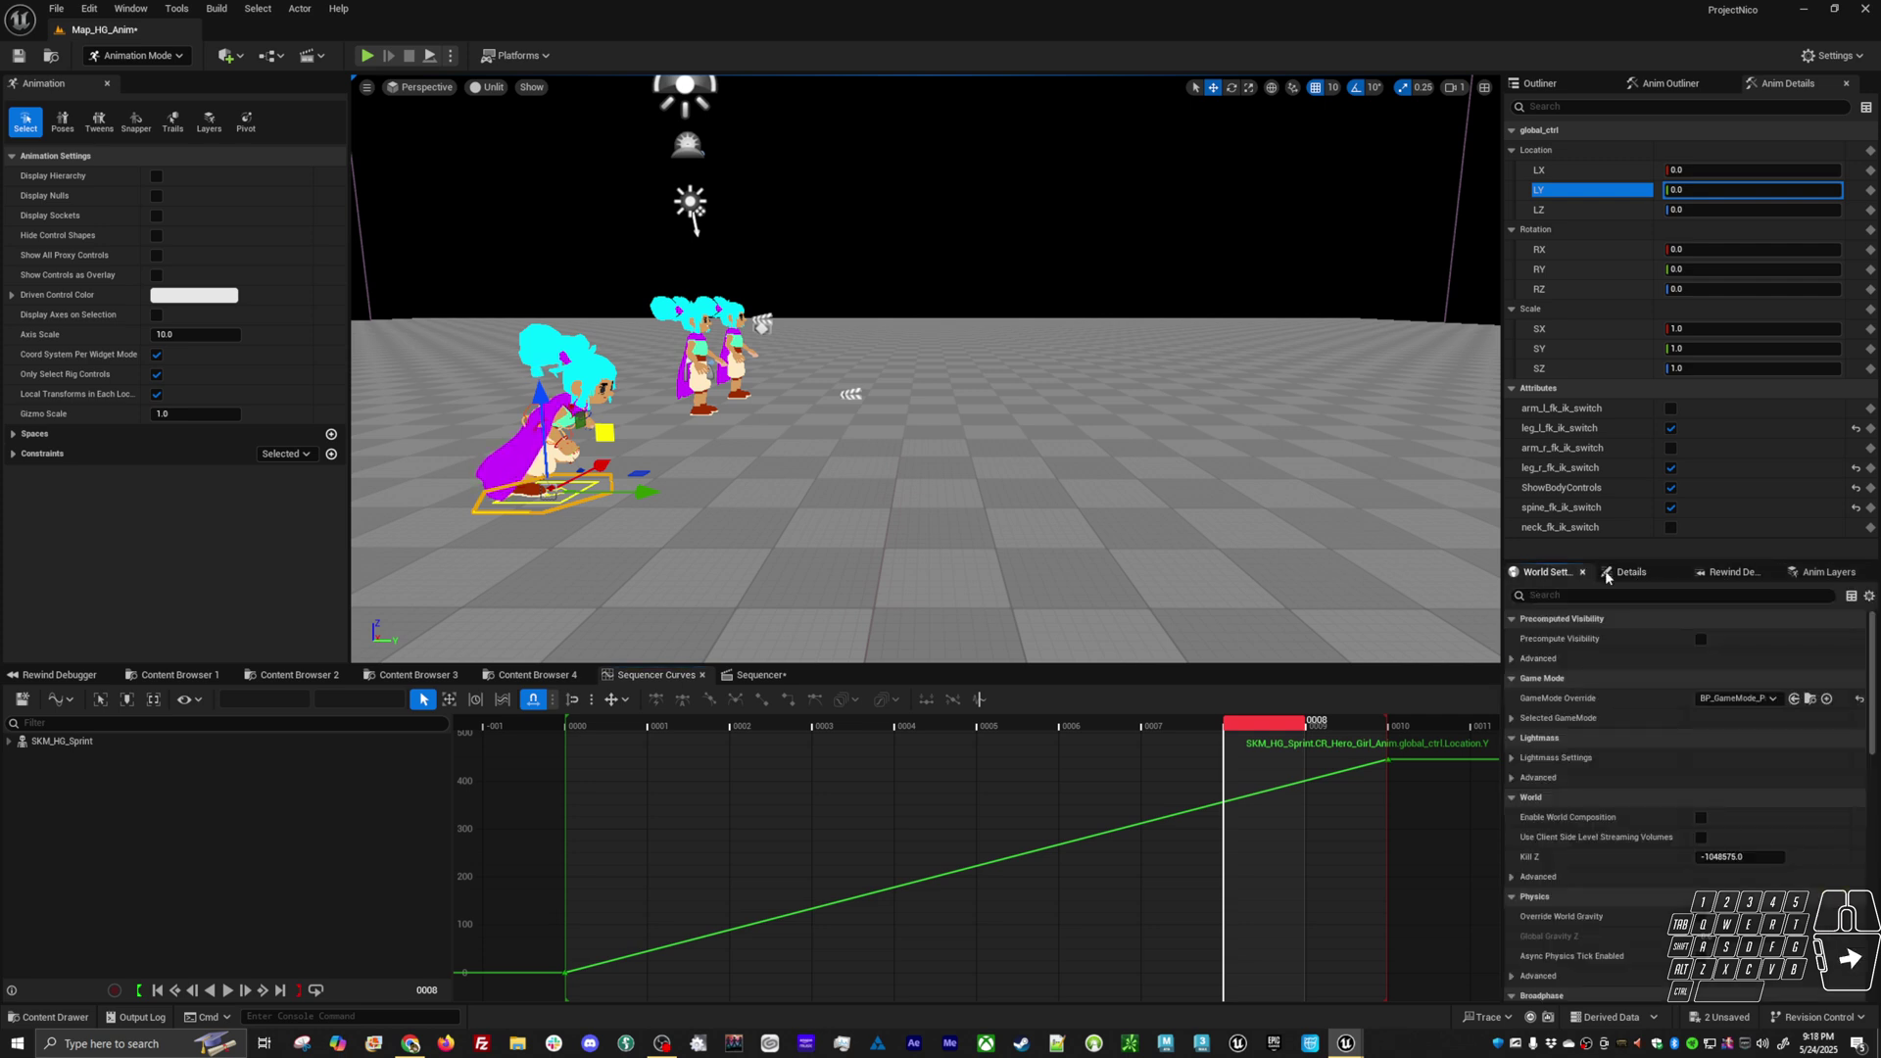
pyautogui.click(1815, 576)
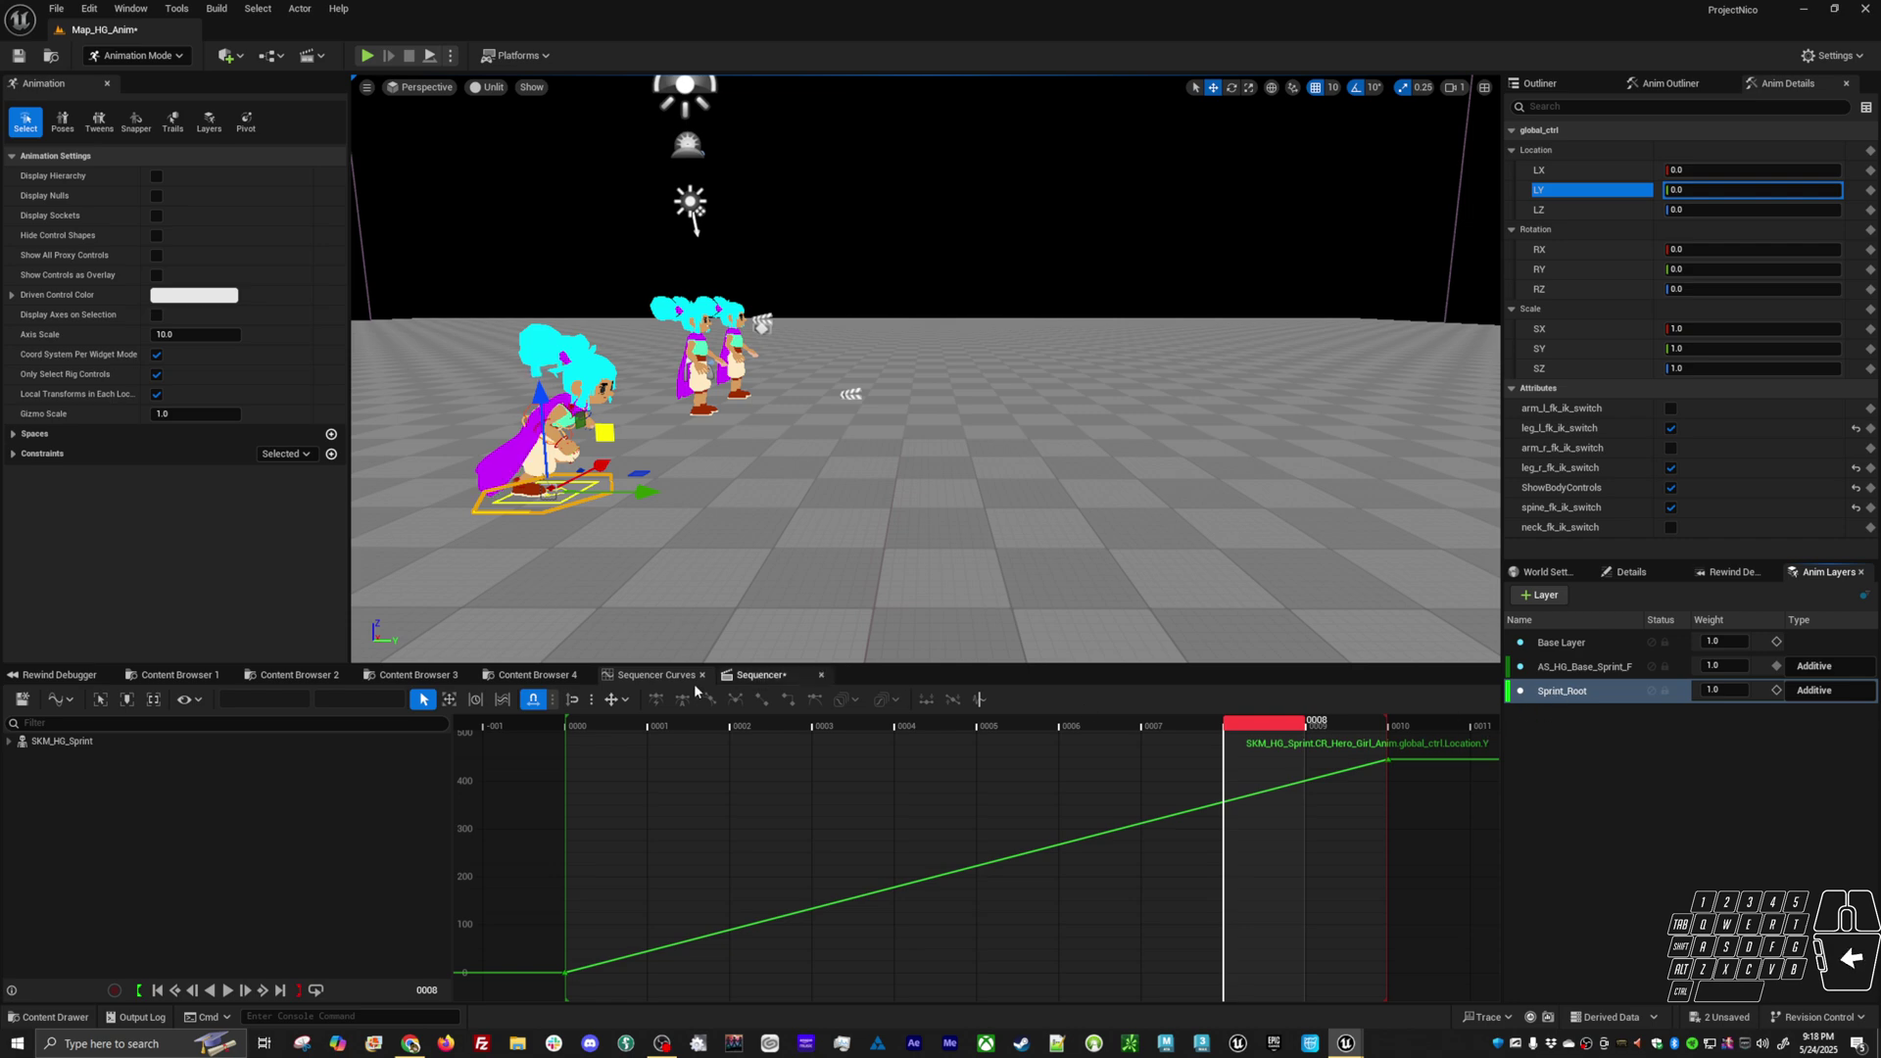
pyautogui.click(770, 675)
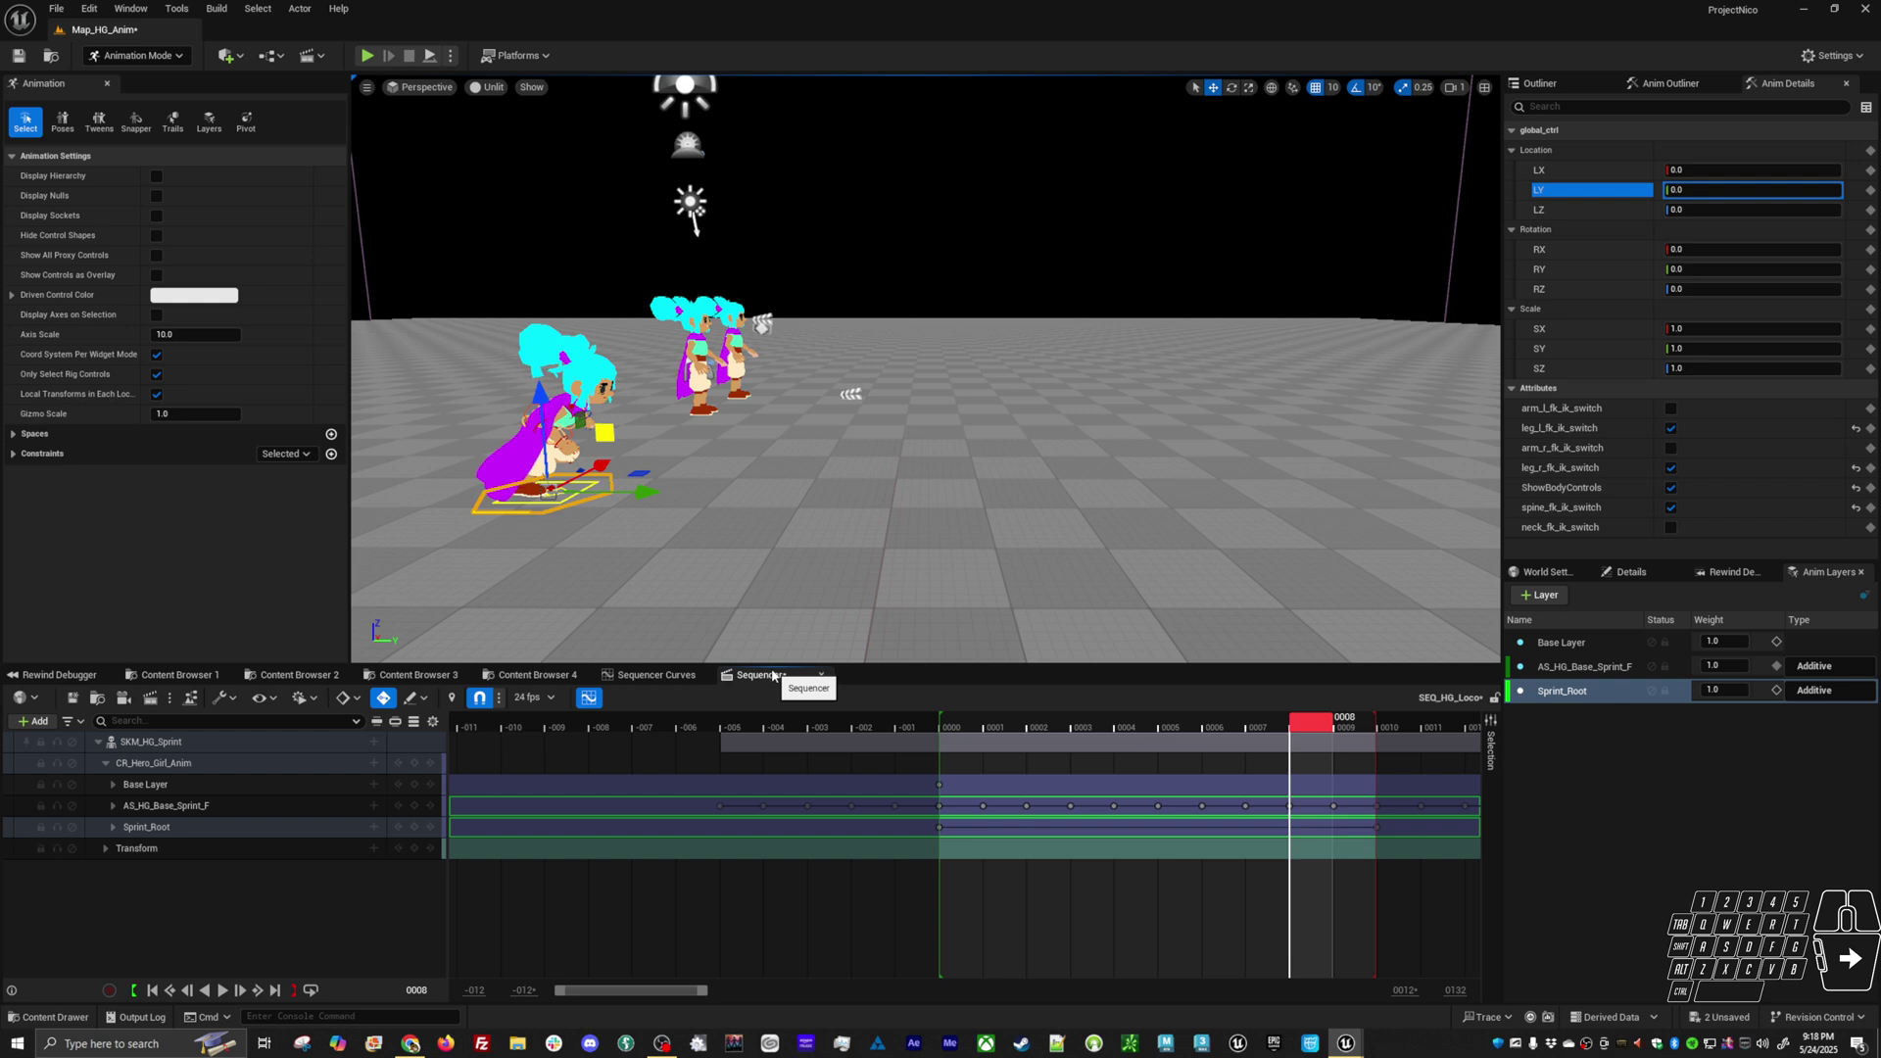
pyautogui.click(877, 552)
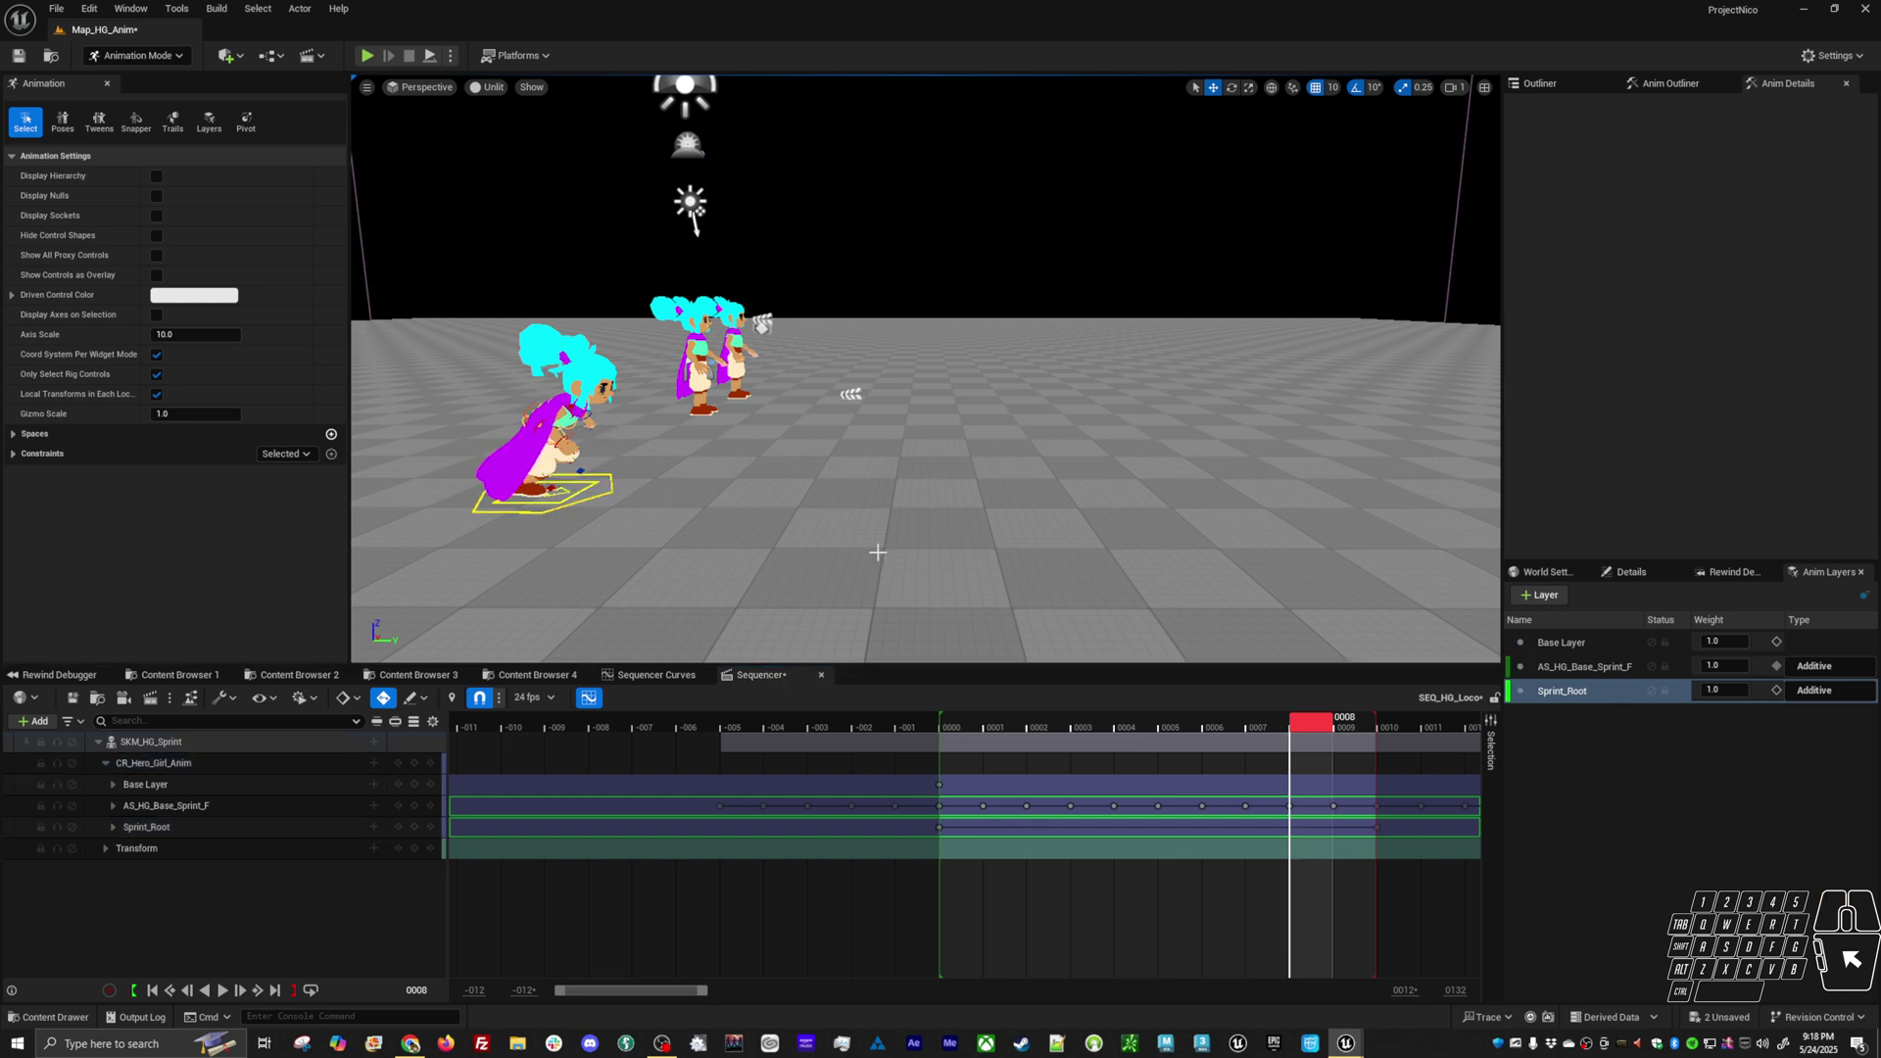
pyautogui.click(614, 491)
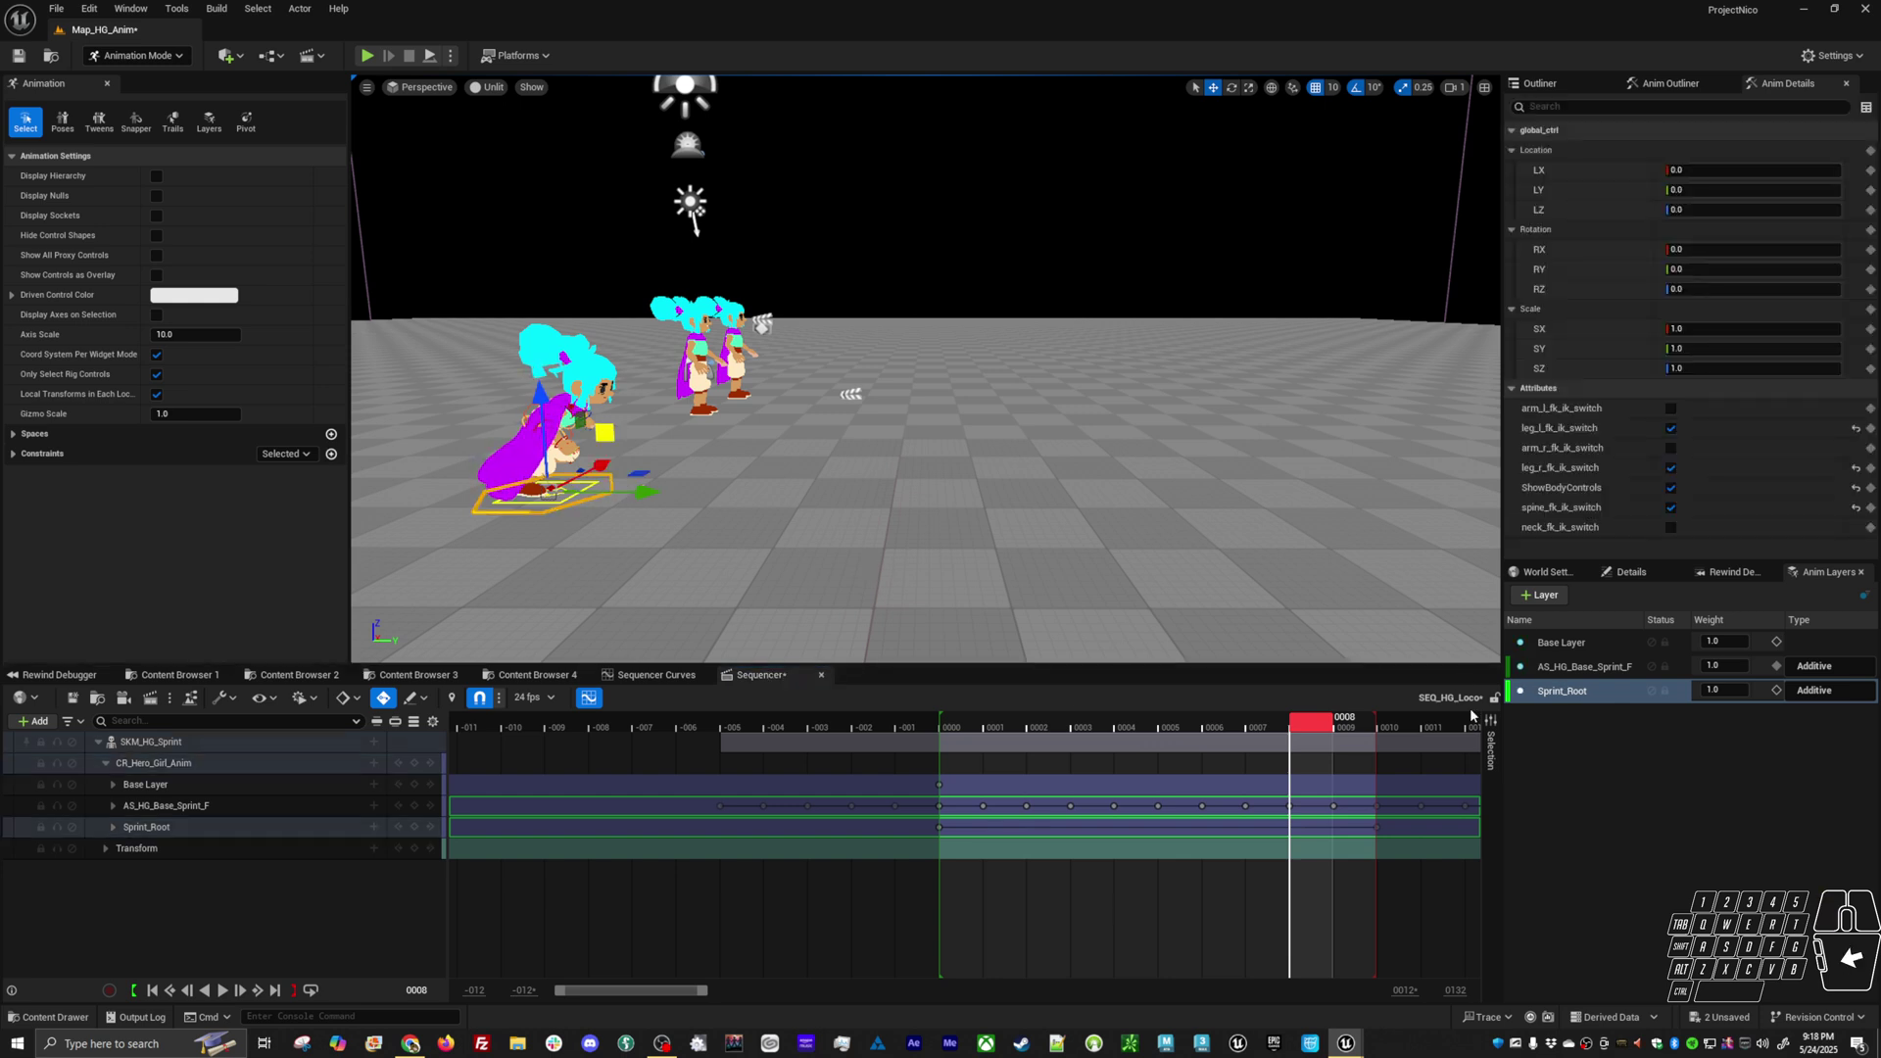
pyautogui.moveTo(1313, 727); pyautogui.dragTo(1114, 725)
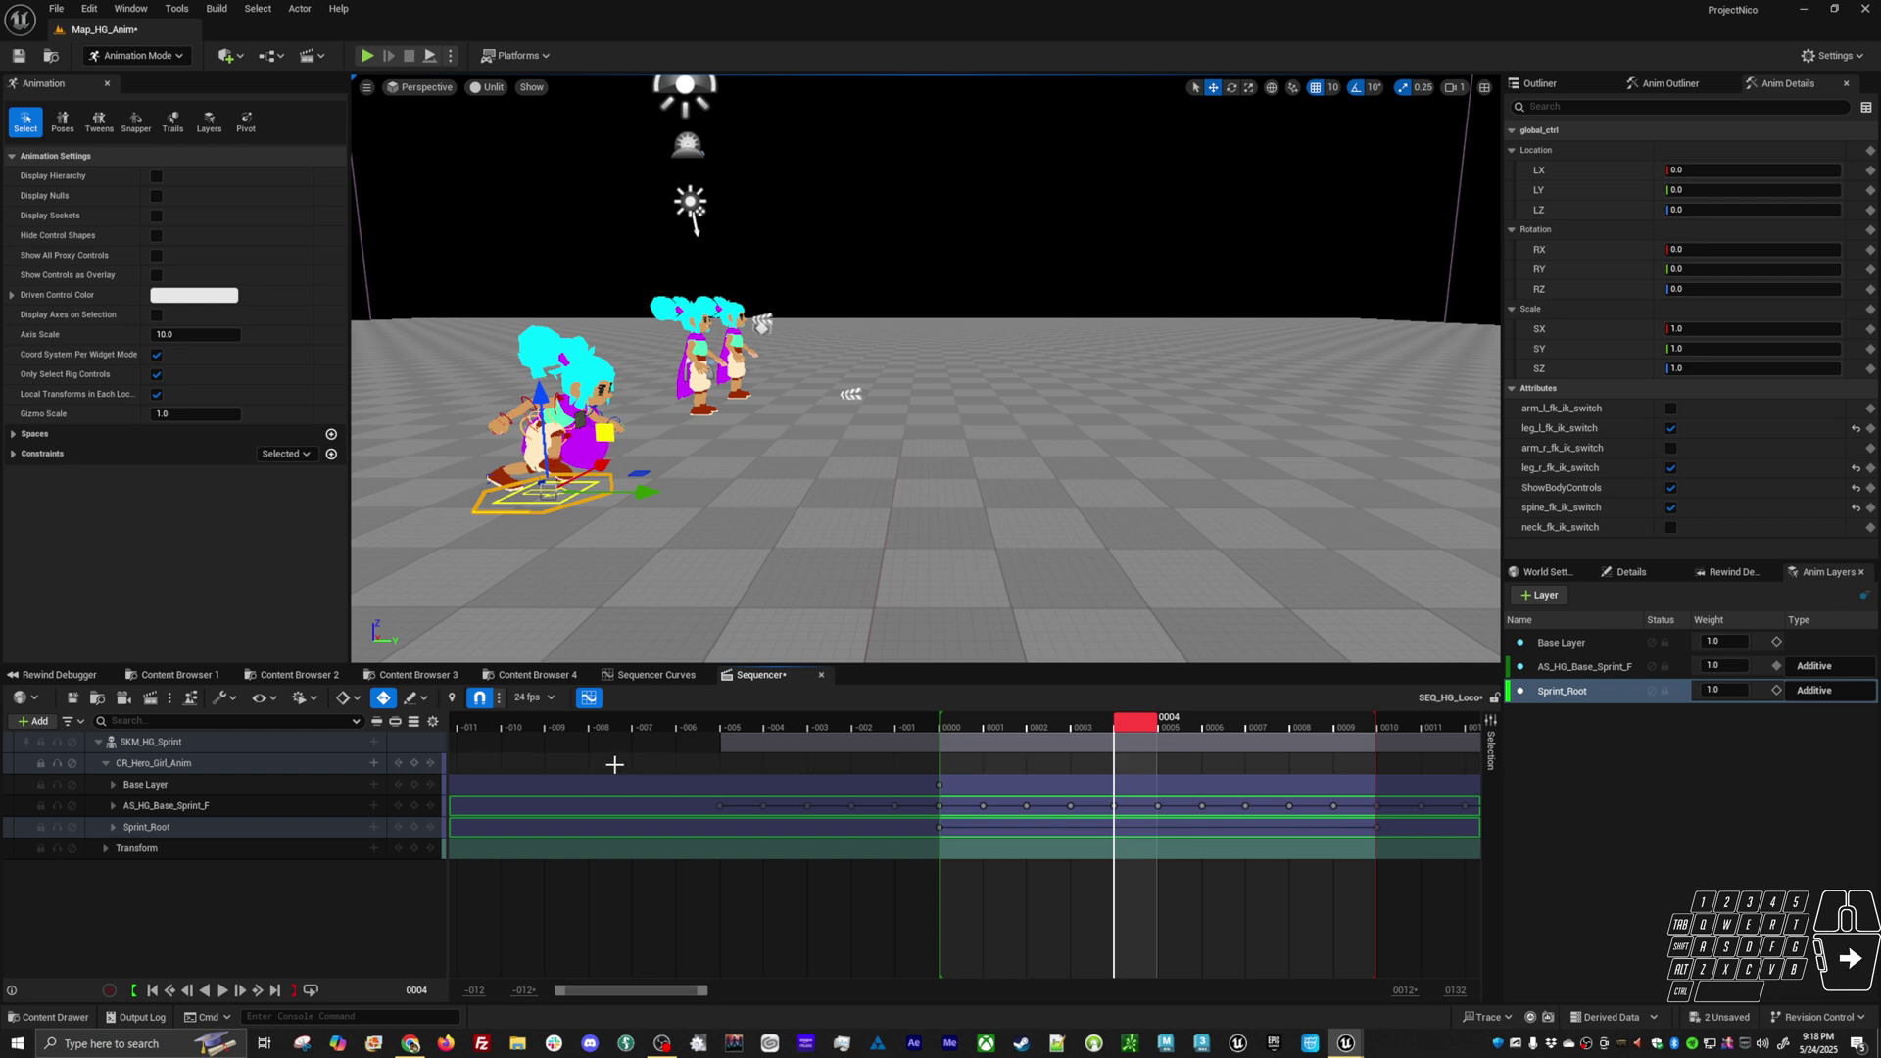
# At frame 10 on the Sprint_Root layer, move the global control forward along Y to about 524
pyautogui.click(1369, 727)
pyautogui.click(1368, 727)
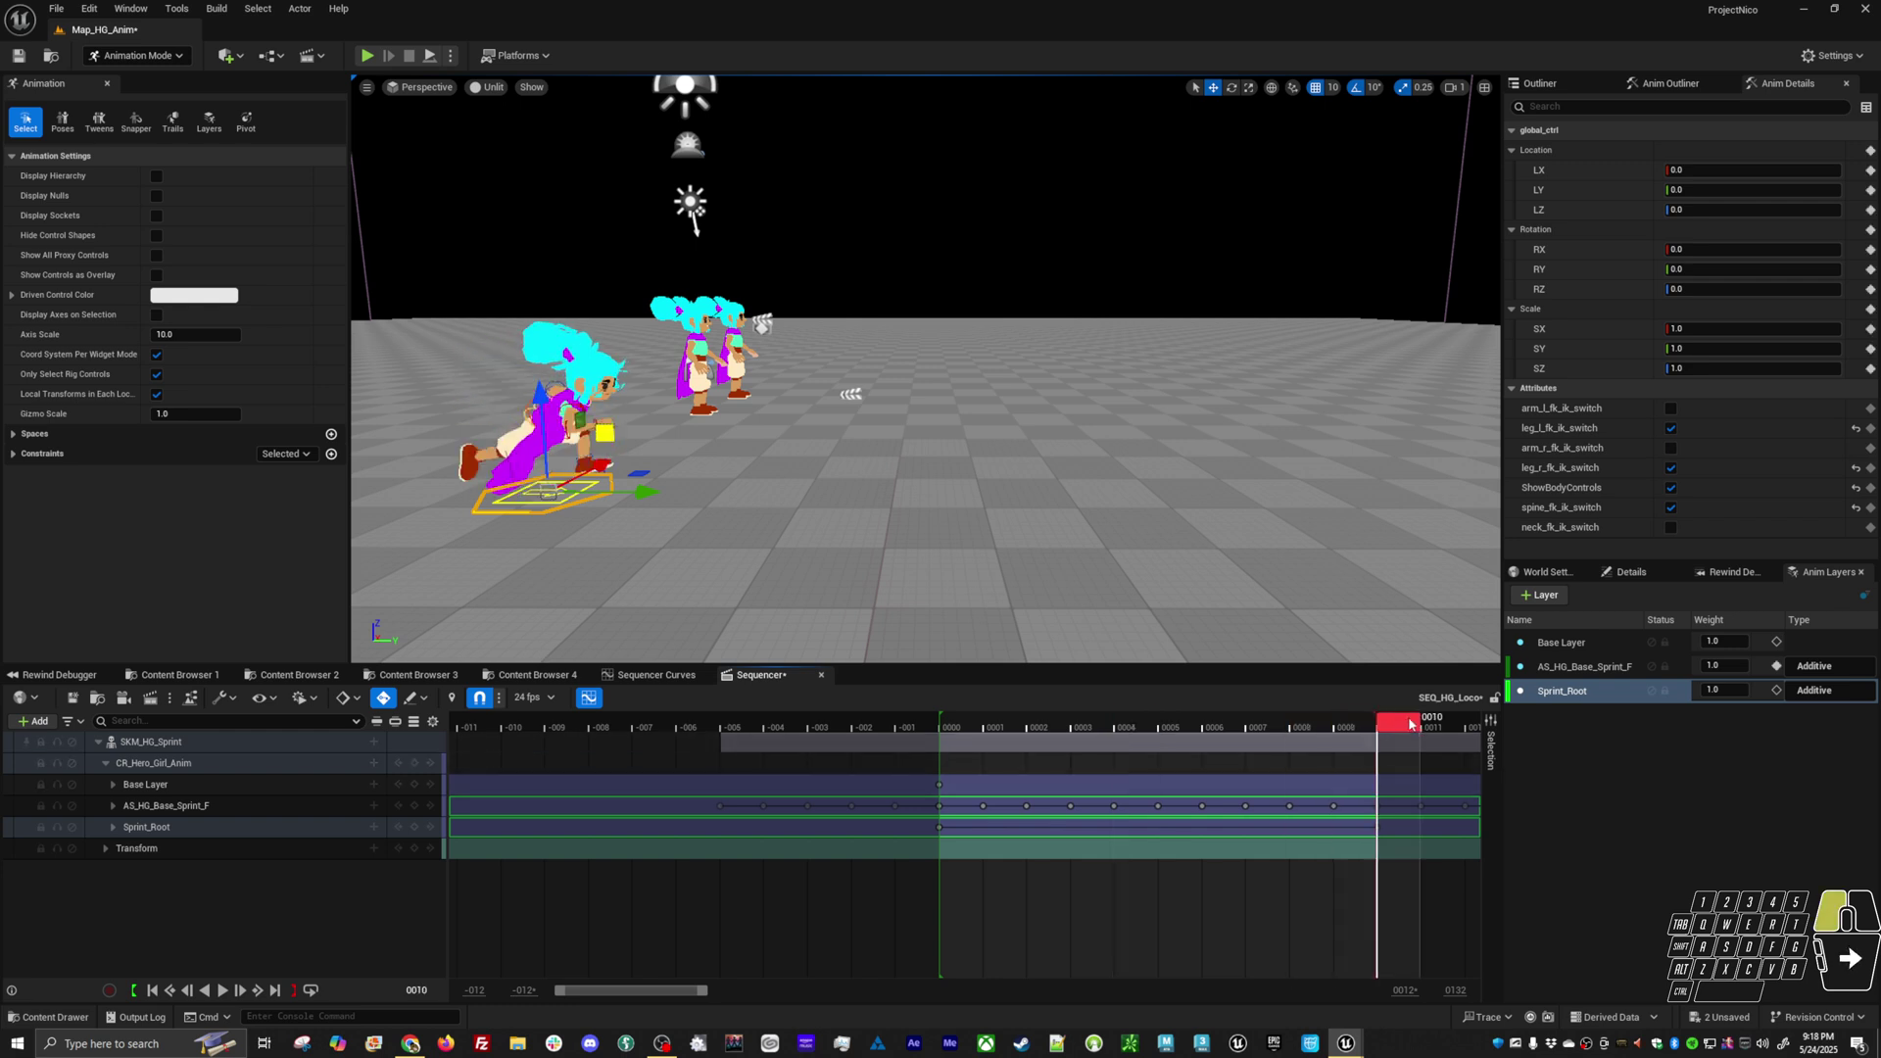
pyautogui.click(1584, 666)
pyautogui.click(1574, 691)
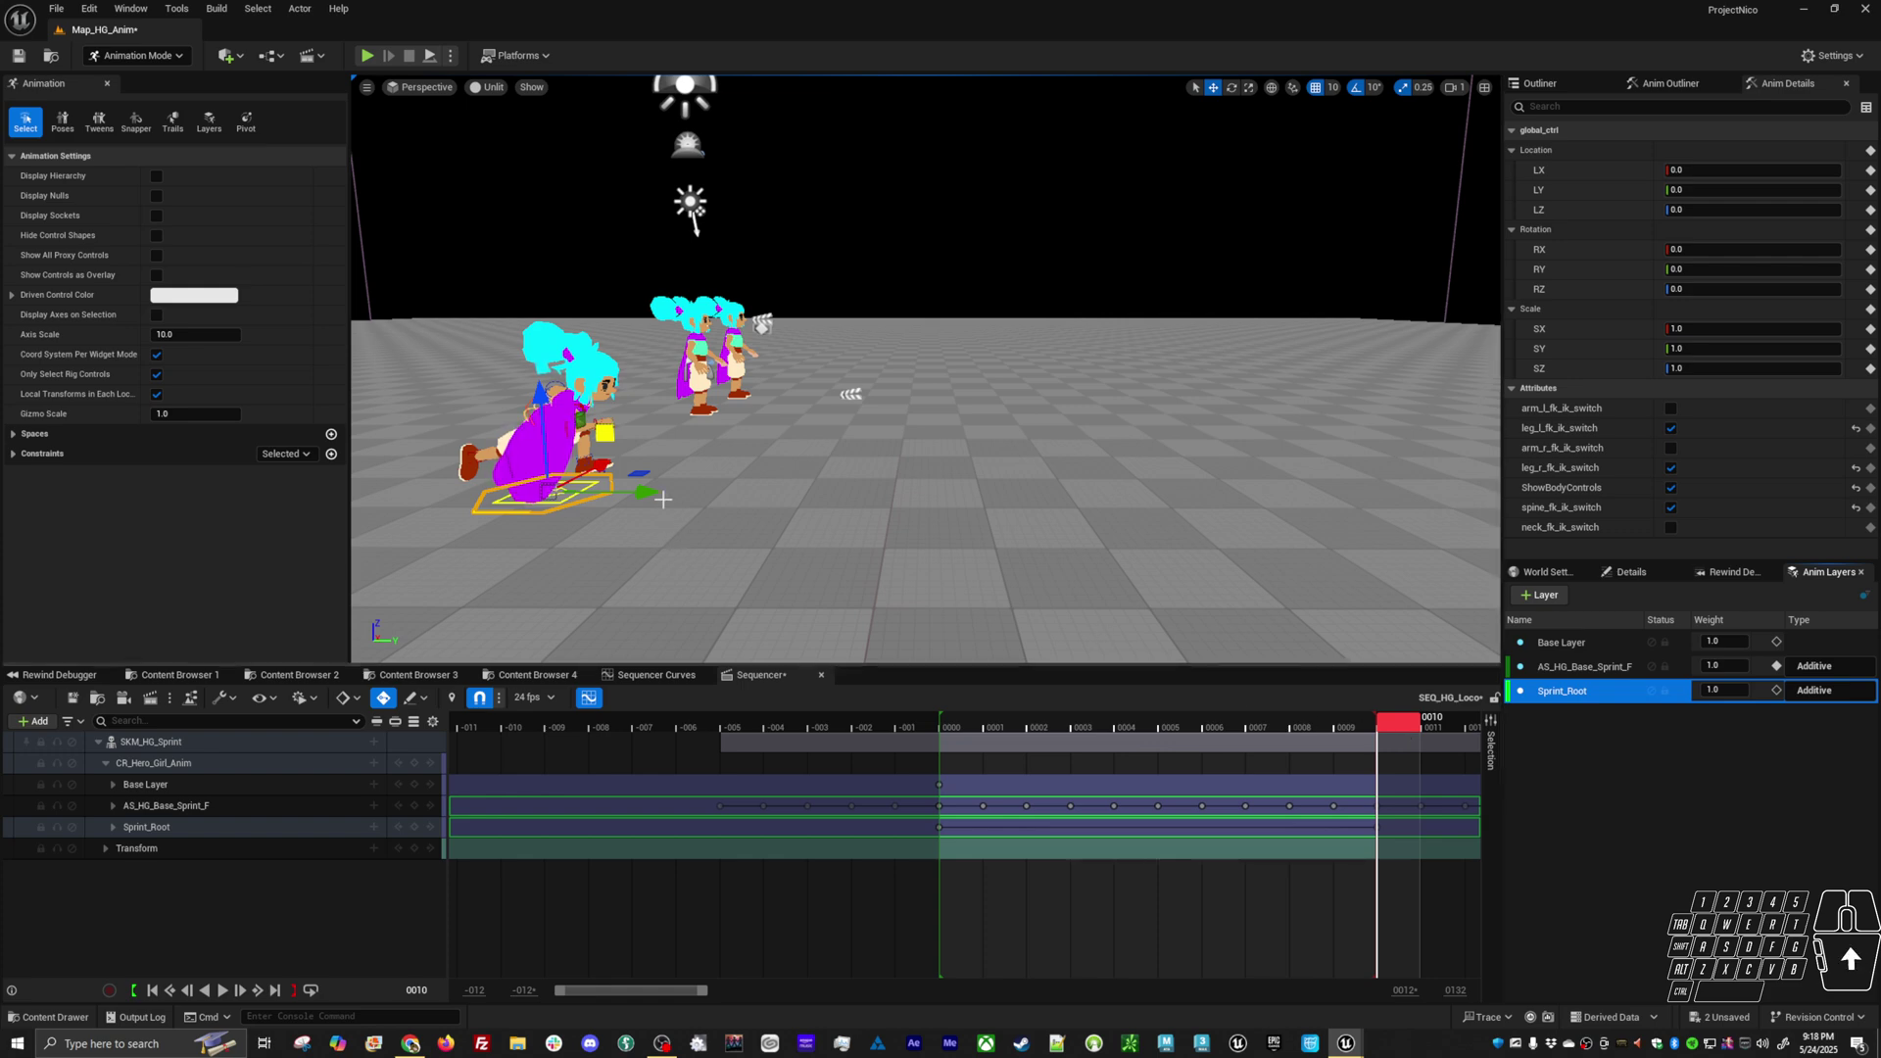
pyautogui.moveTo(627, 492); pyautogui.dragTo(1077, 531)
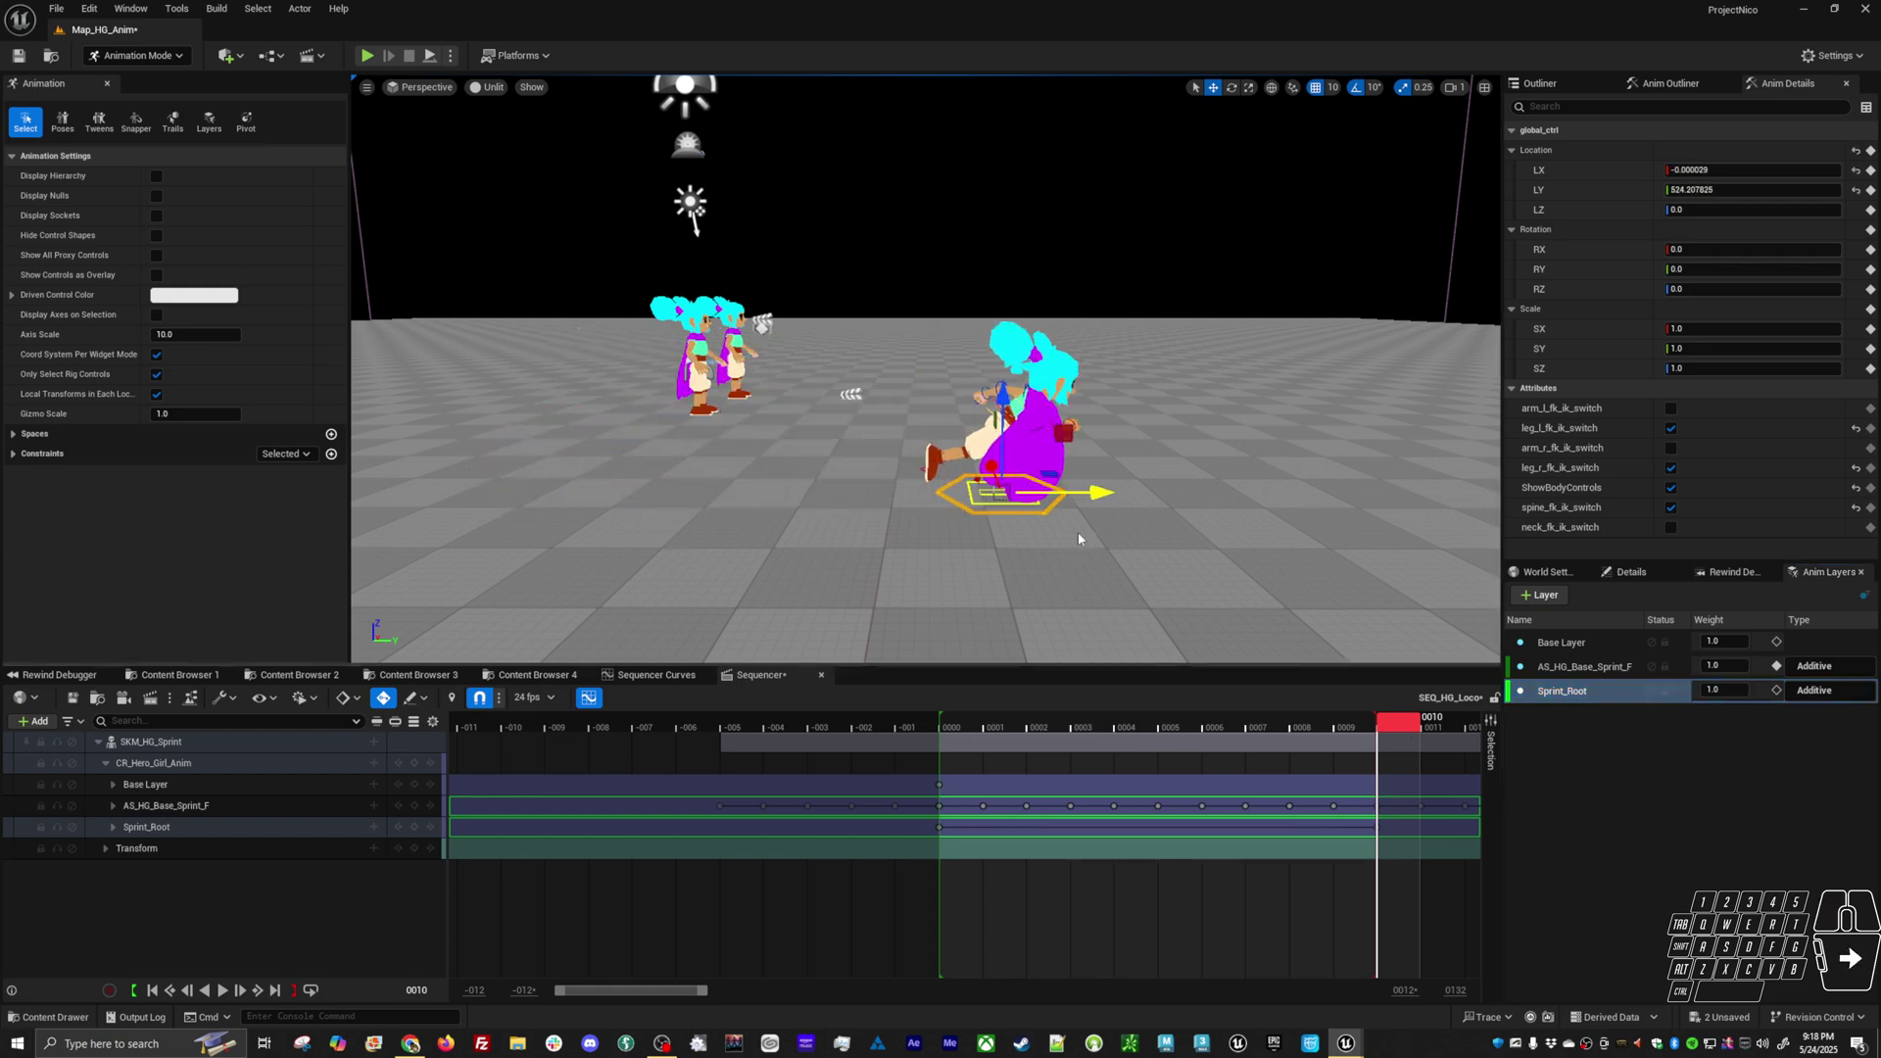
pyautogui.moveTo(1336, 727); pyautogui.dragTo(1407, 723)
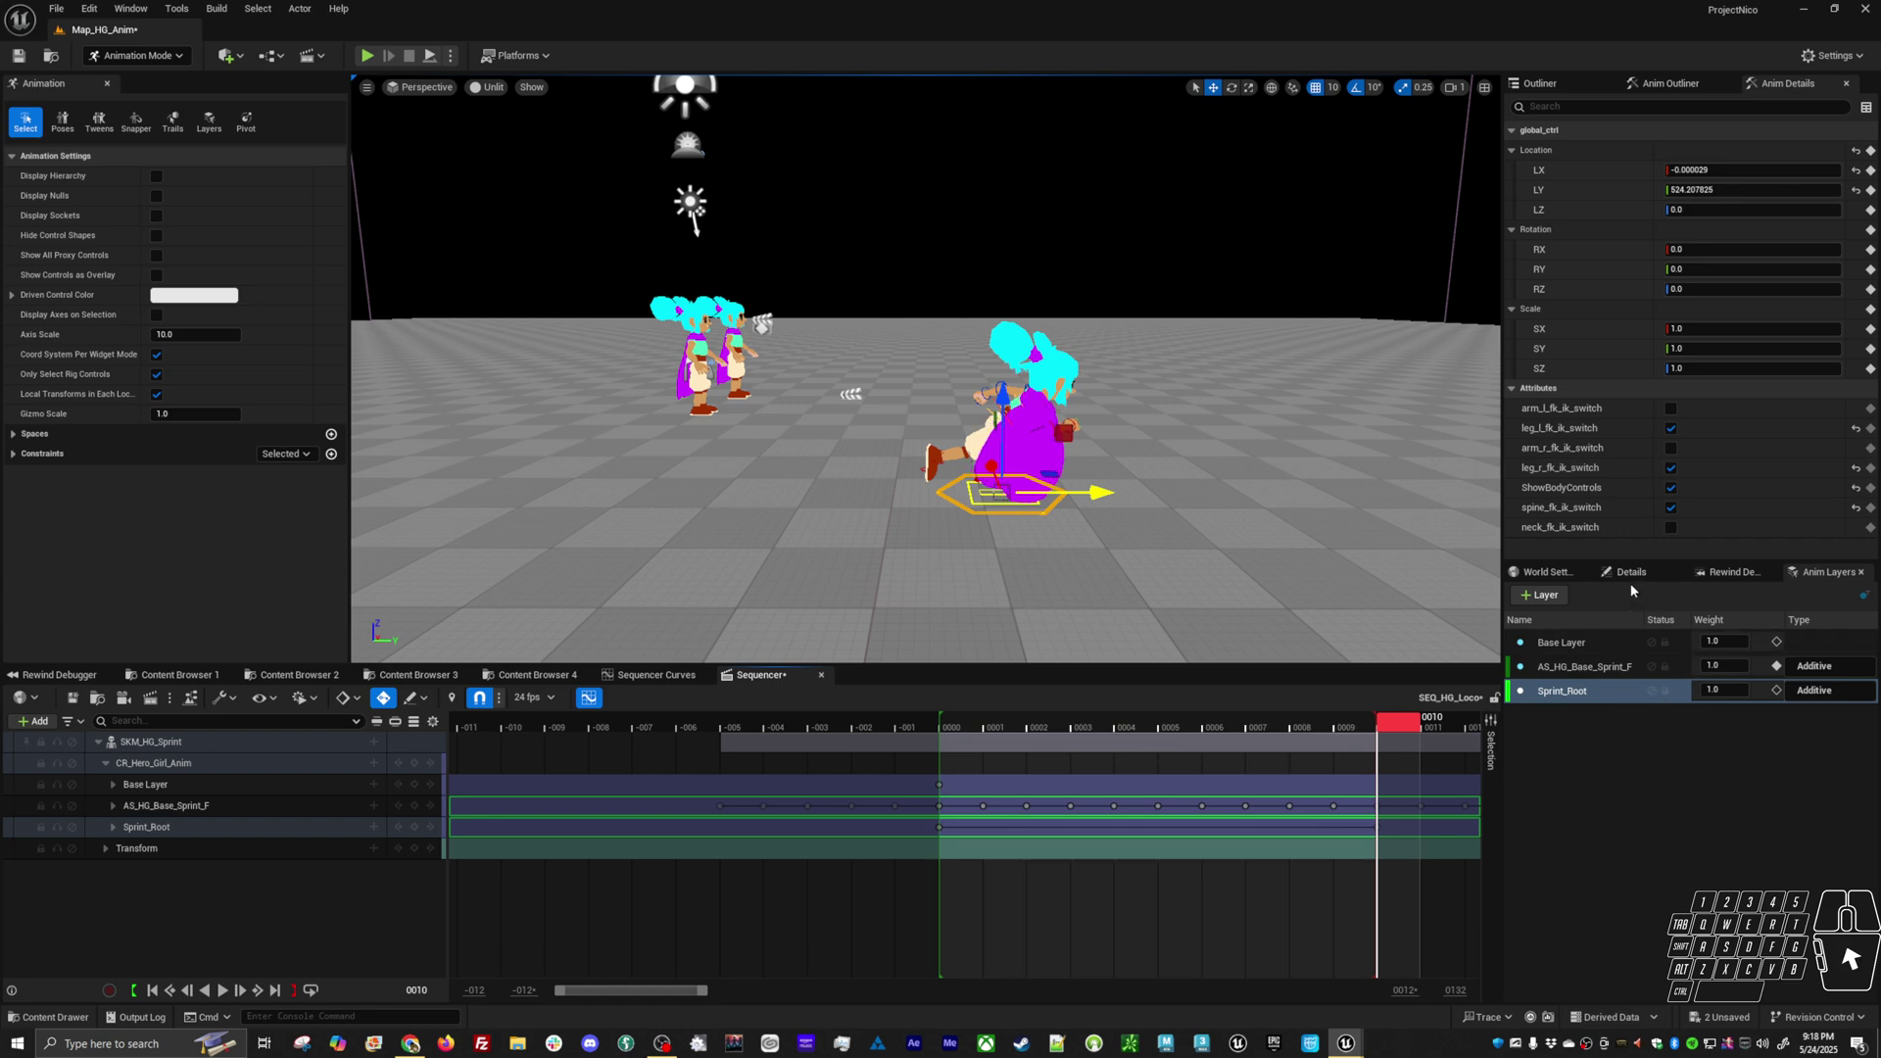
# Inspect the value of the Sprint_Root layer's Location Y key at frame 10 in the curve editor
pyautogui.click(251, 827)
pyautogui.click(611, 674)
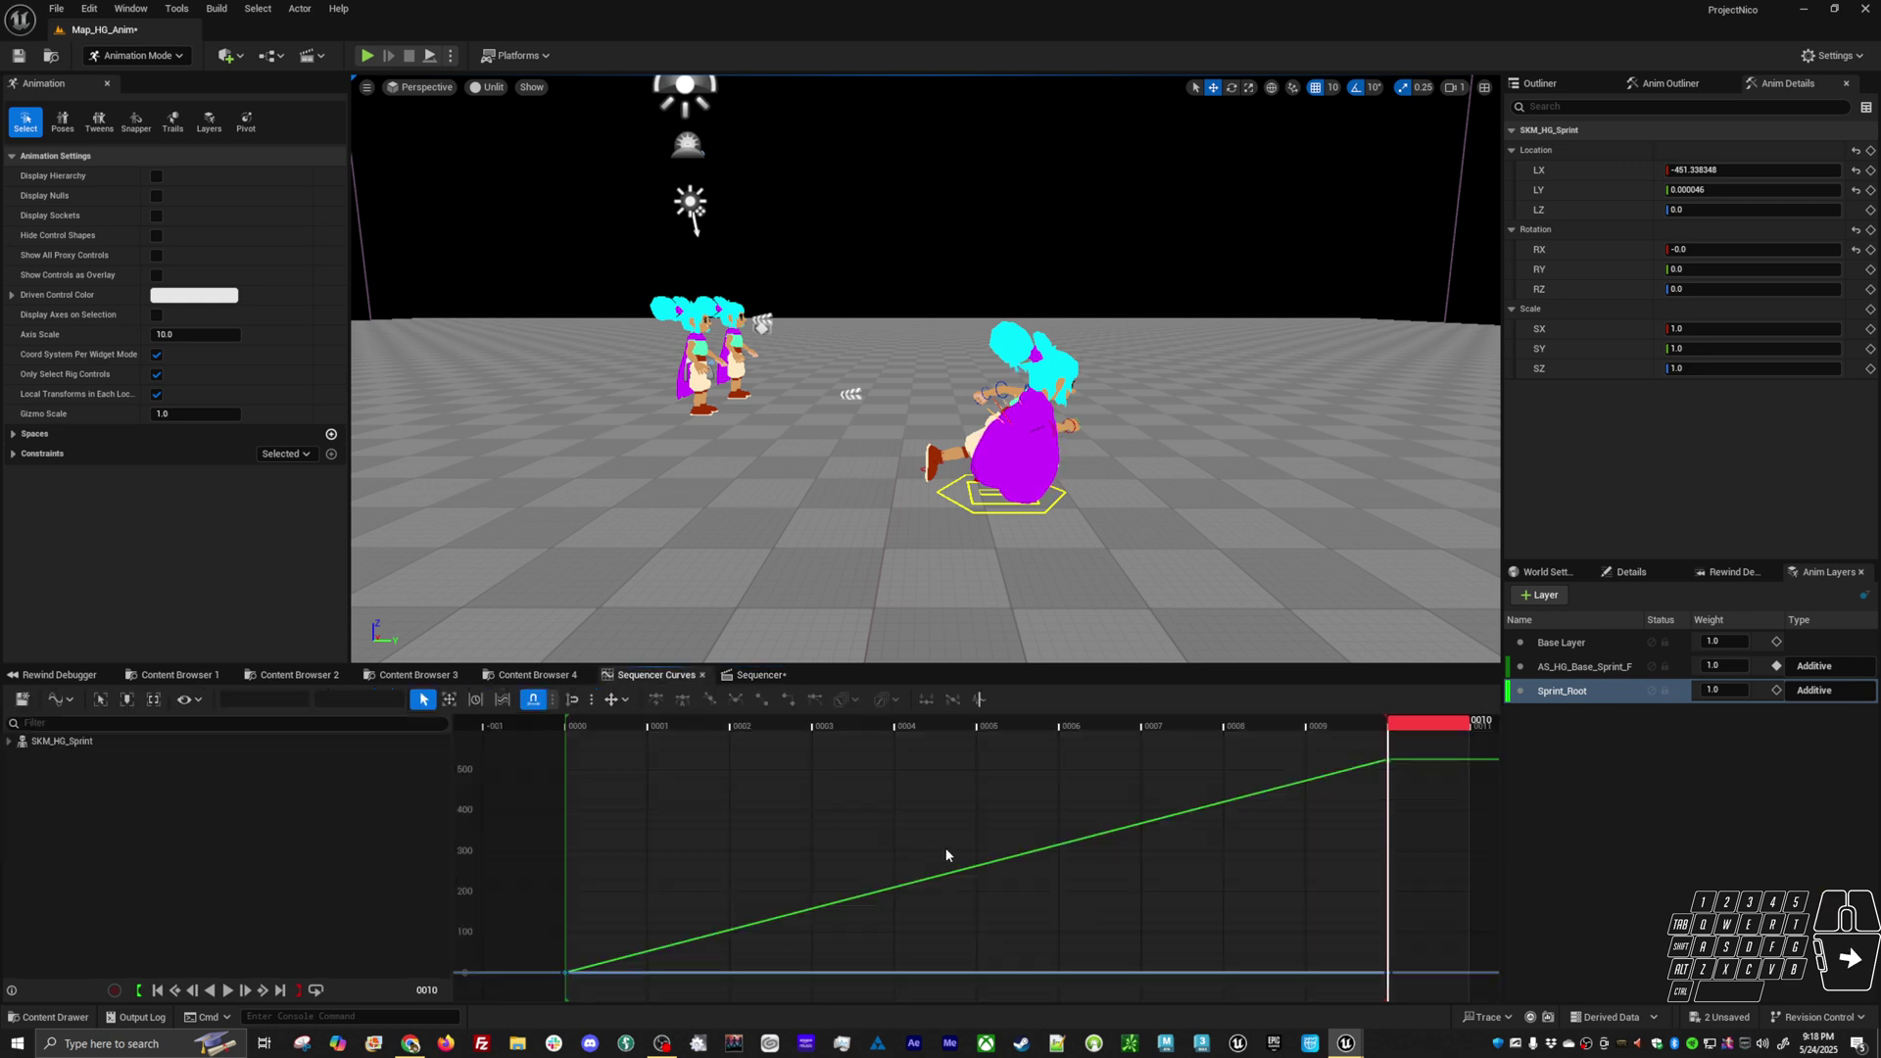
pyautogui.hotkey('ctrl', 'a')
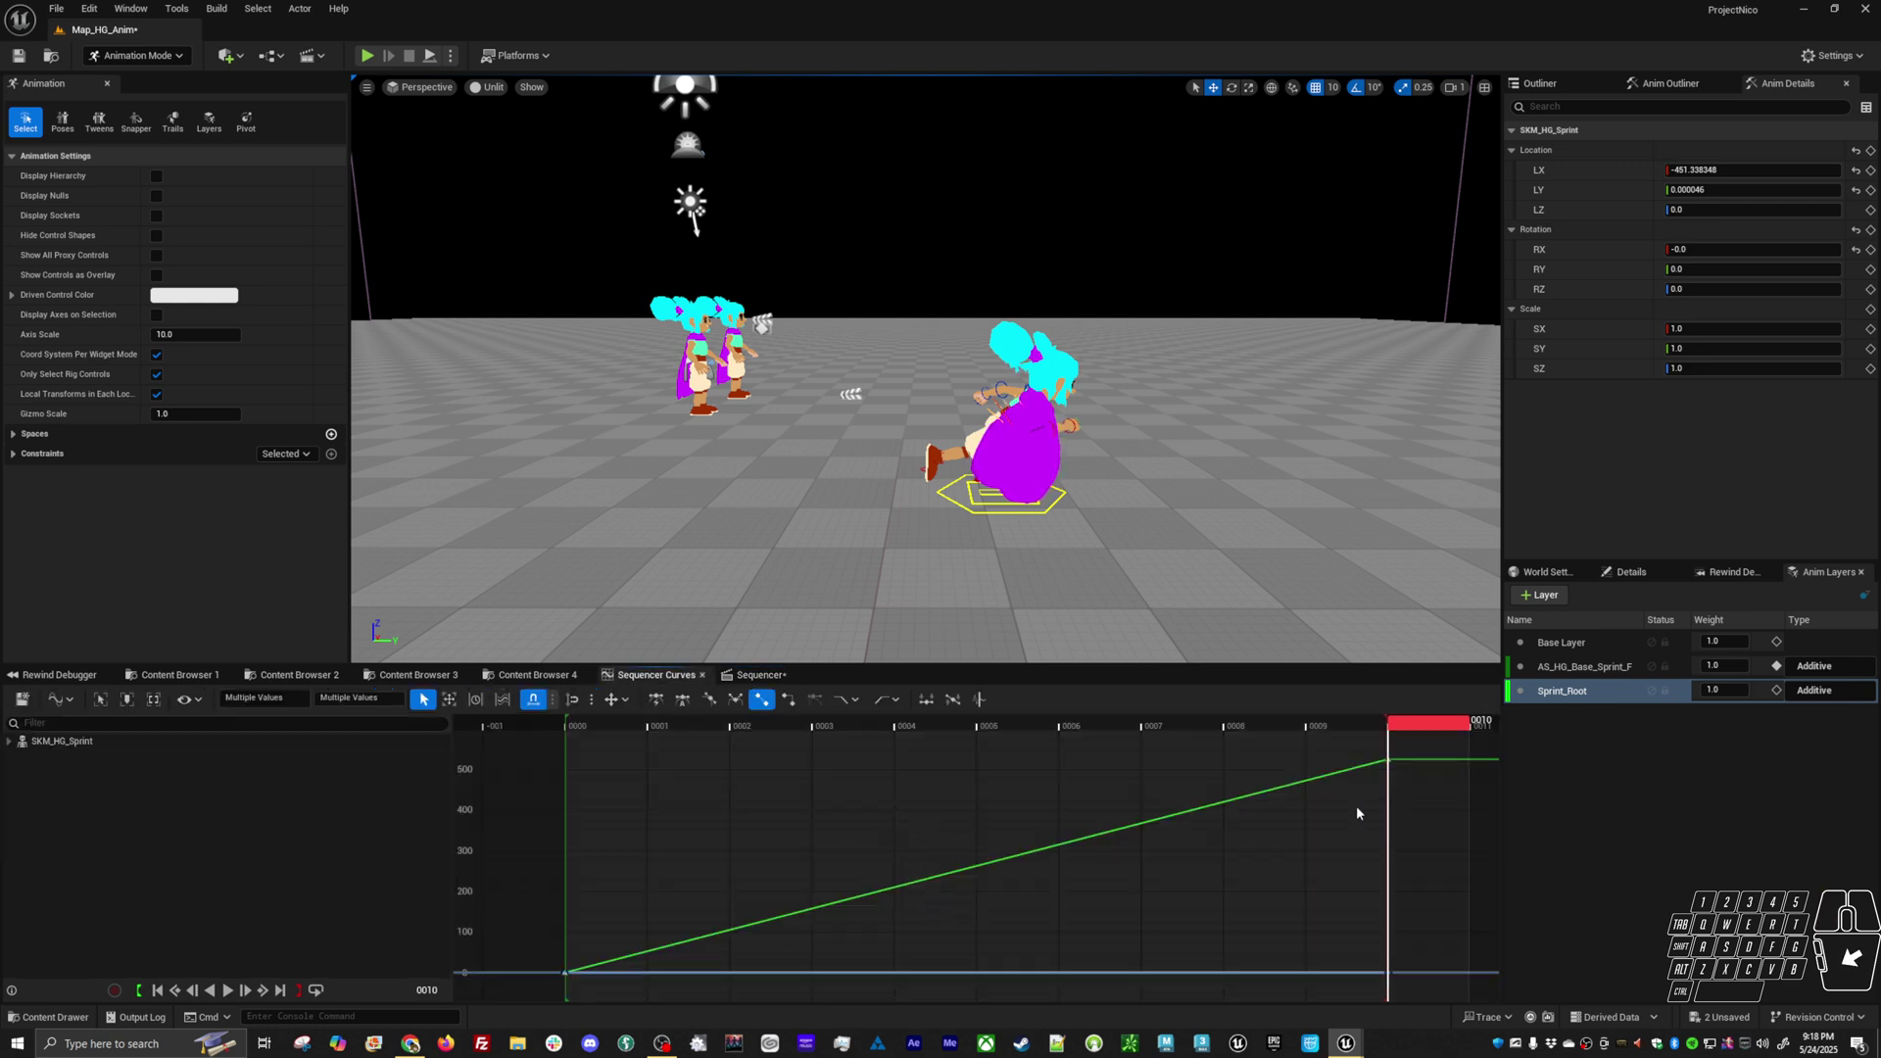
pyautogui.moveTo(1328, 829); pyautogui.dragTo(1398, 749)
pyautogui.click(362, 697)
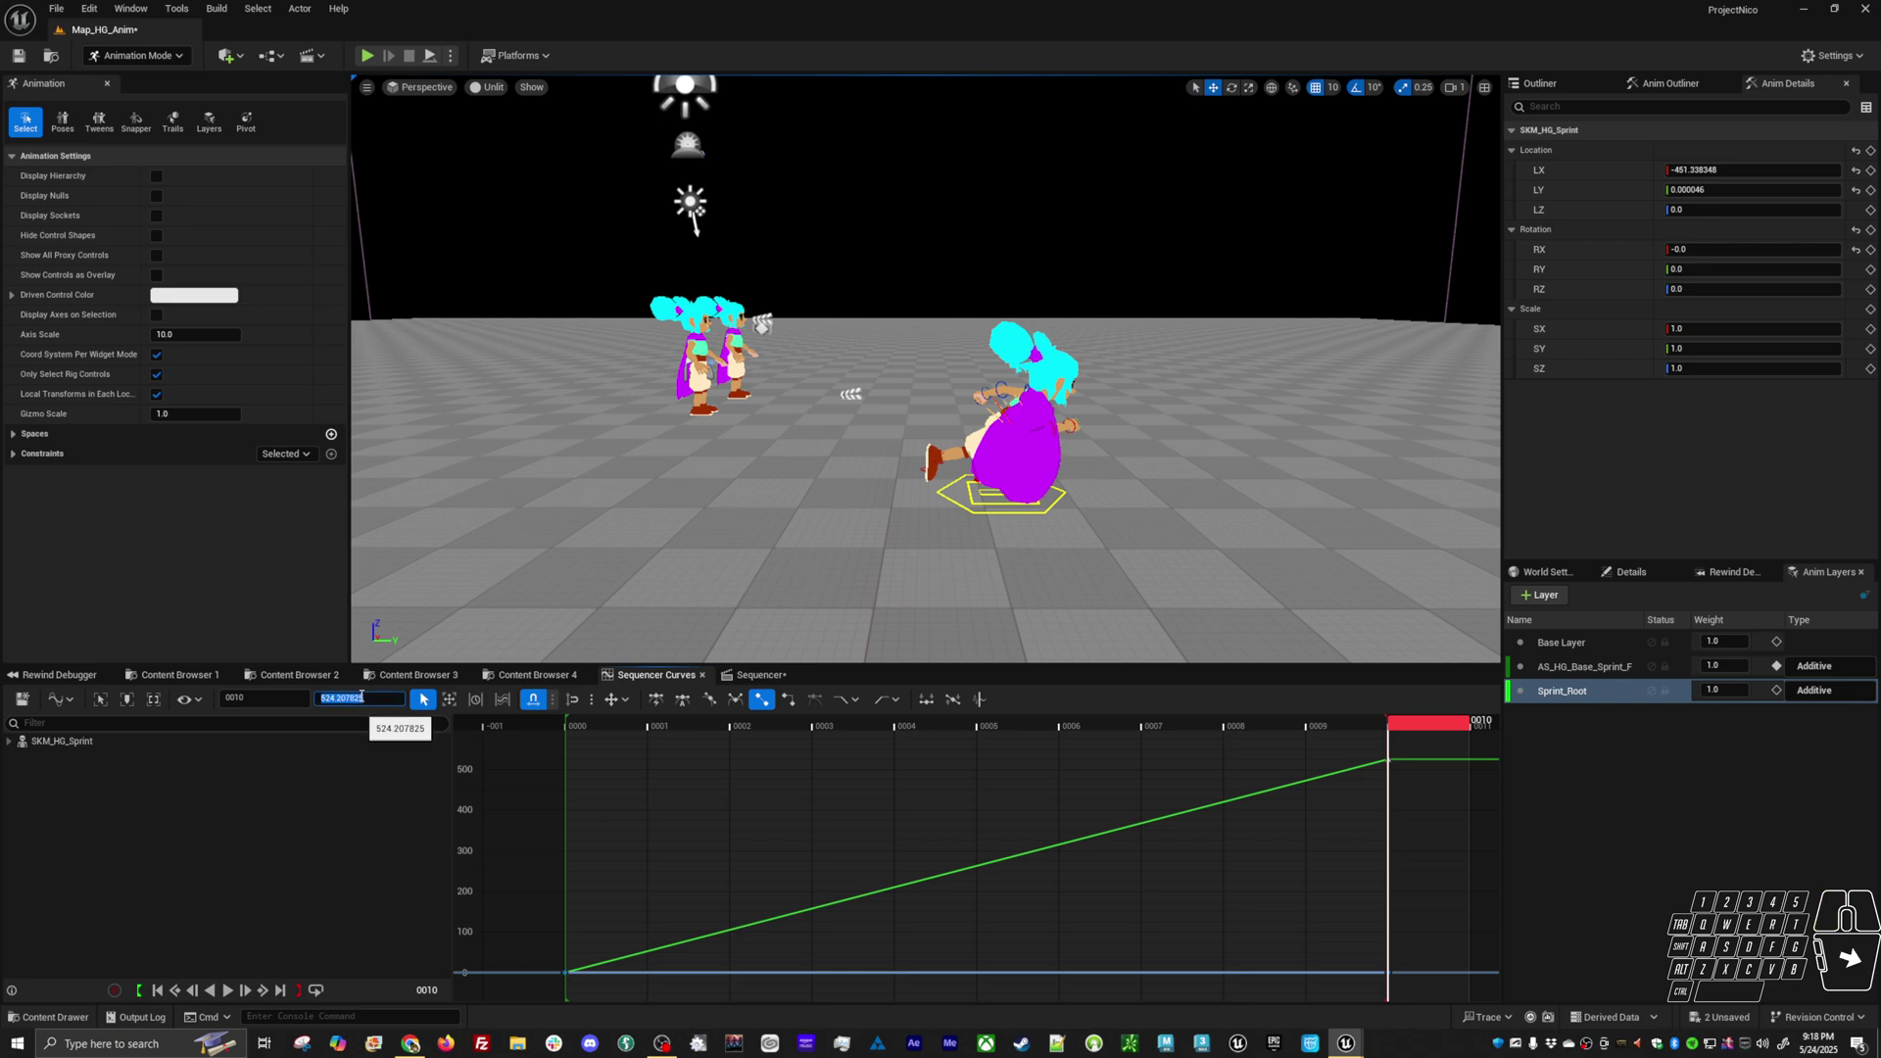
# Return to frame 0, key the Sprint_Root layer's weight at 1.0 and play the sequence
pyautogui.click(598, 725)
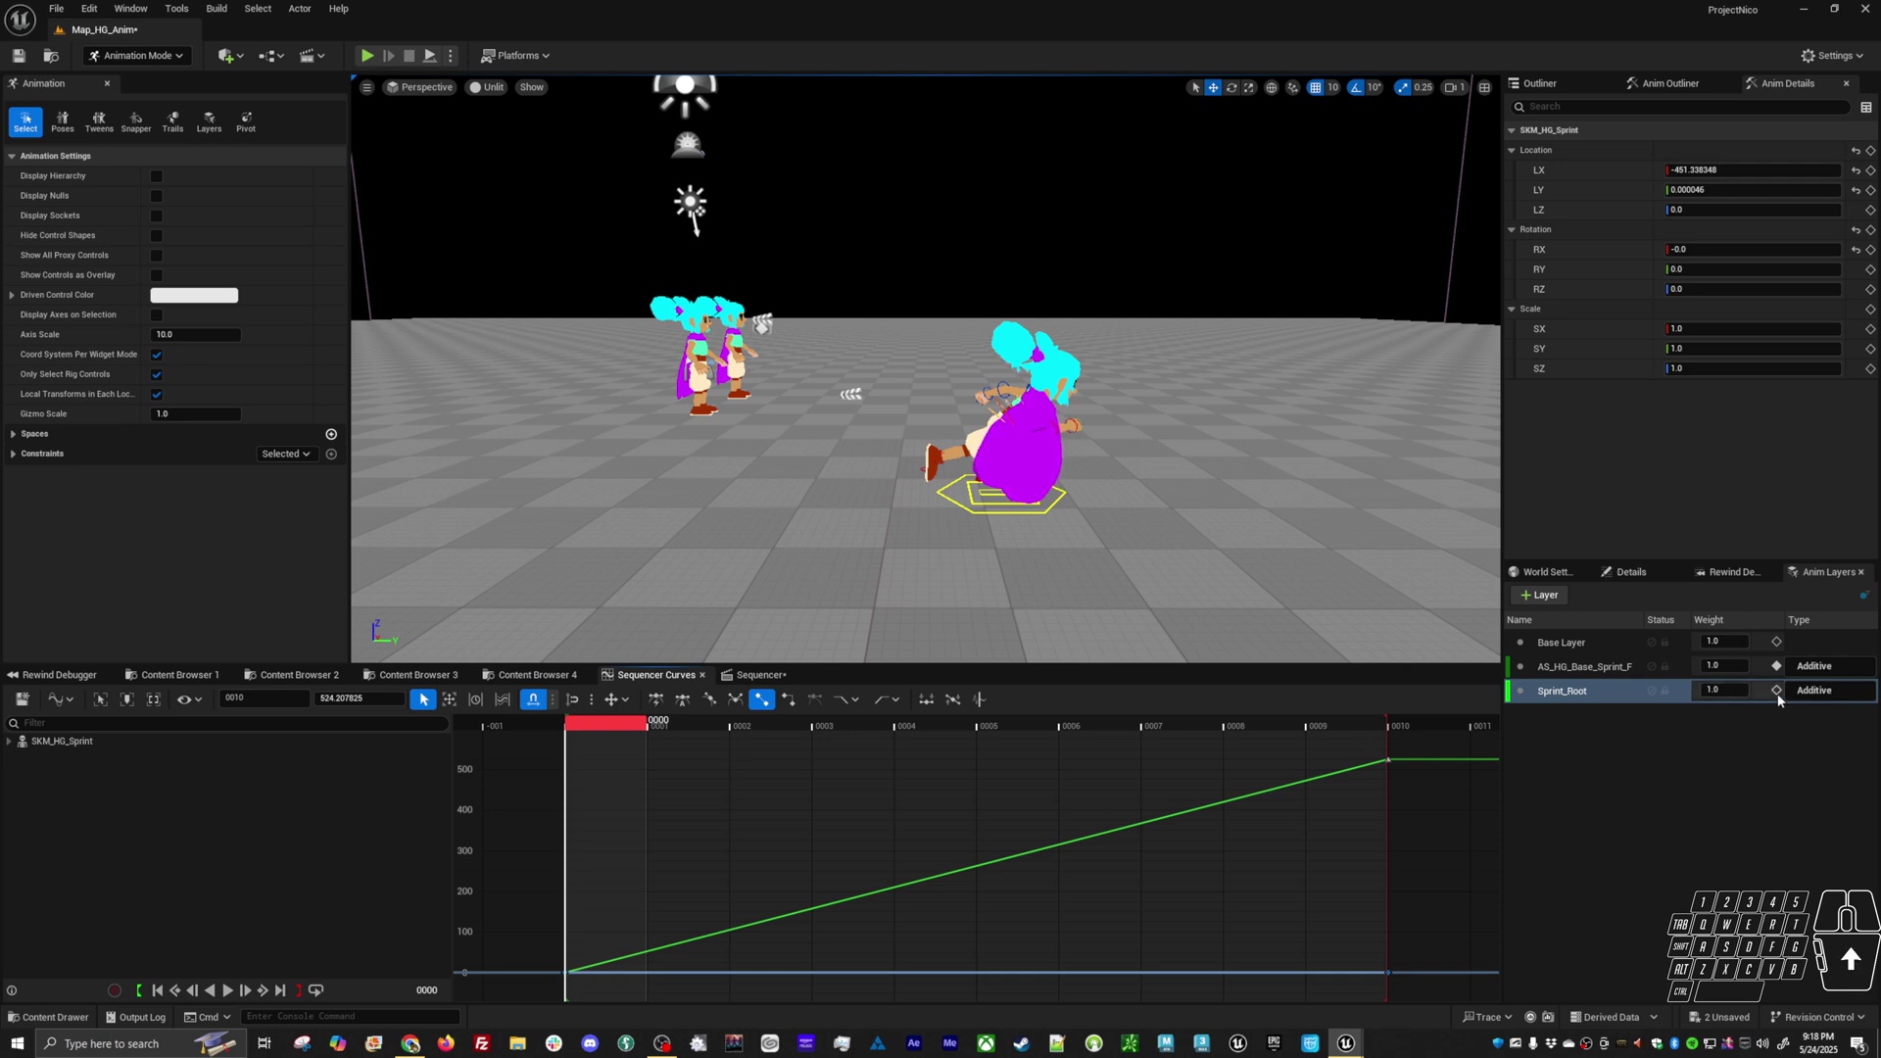
pyautogui.click(733, 743)
pyautogui.press('space')
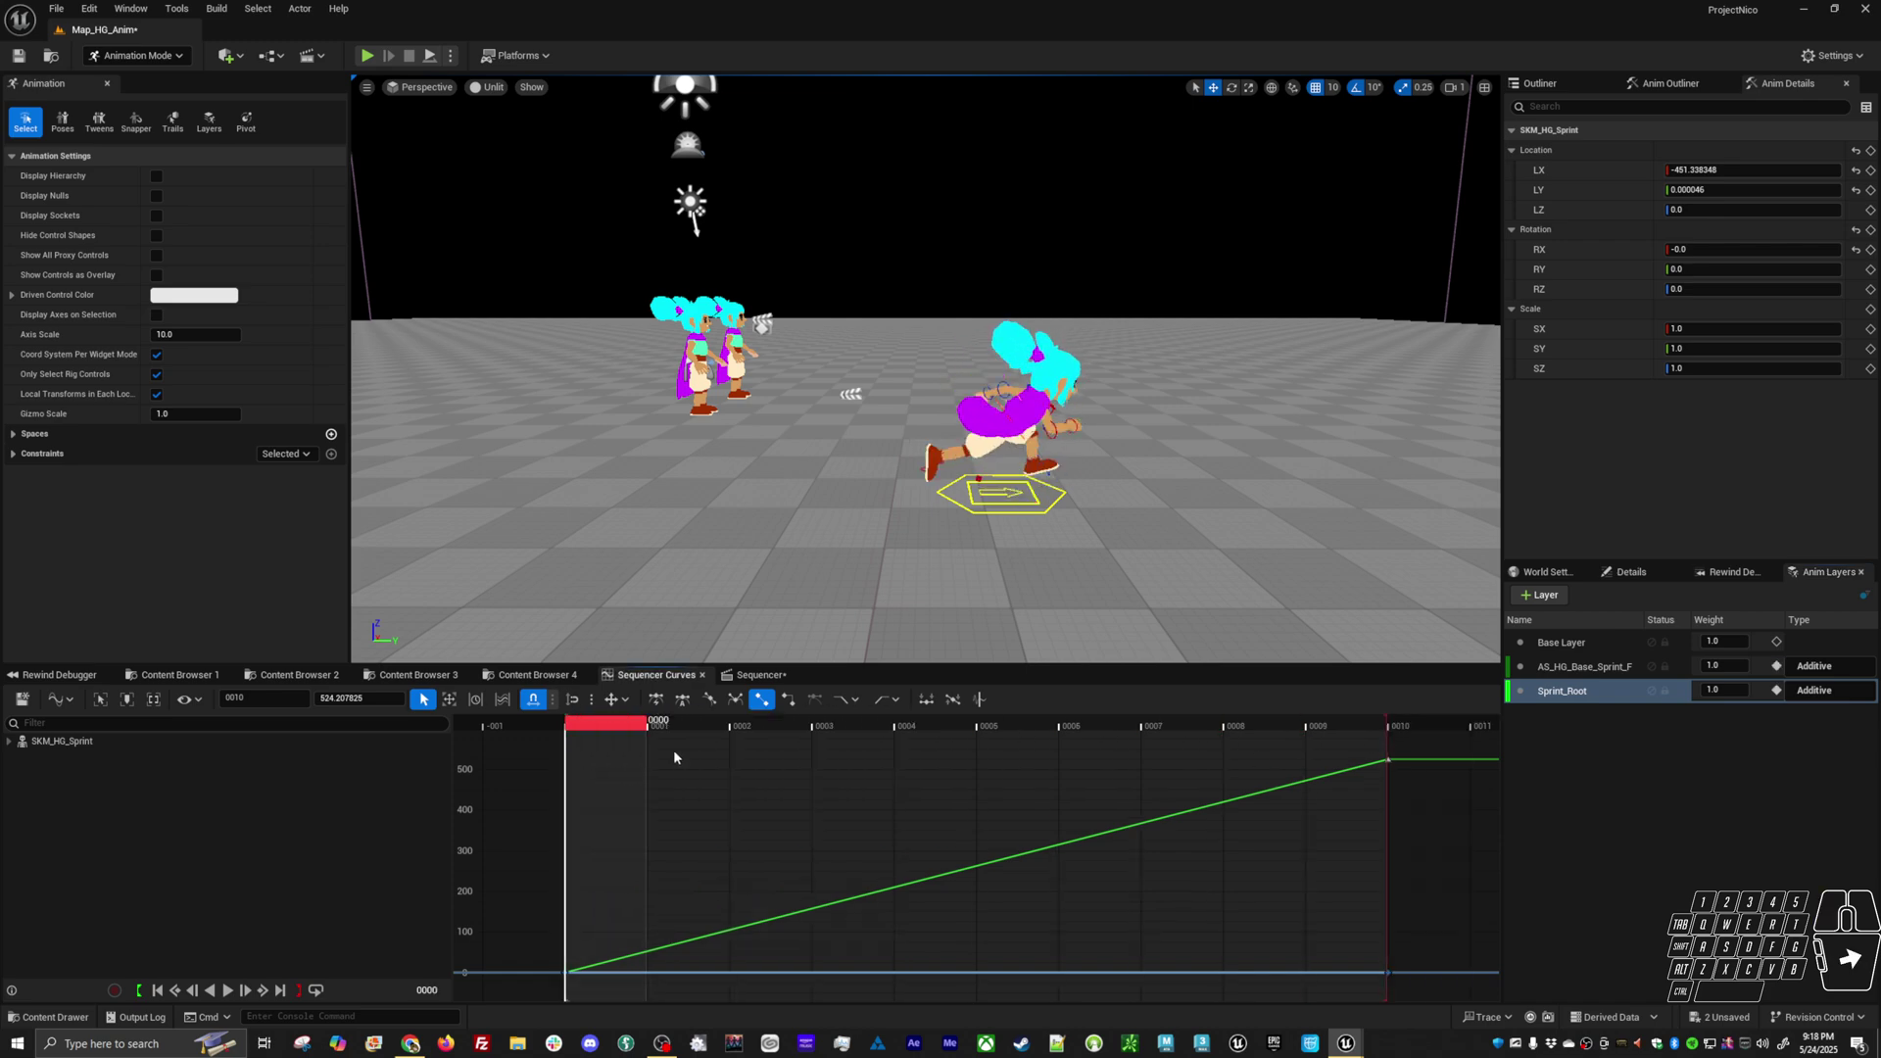
# Select the global control on the AS_HG_Base_Sprint_F layer and scrub from frame 0 to frame 7 to check its motion
pyautogui.click(999, 493)
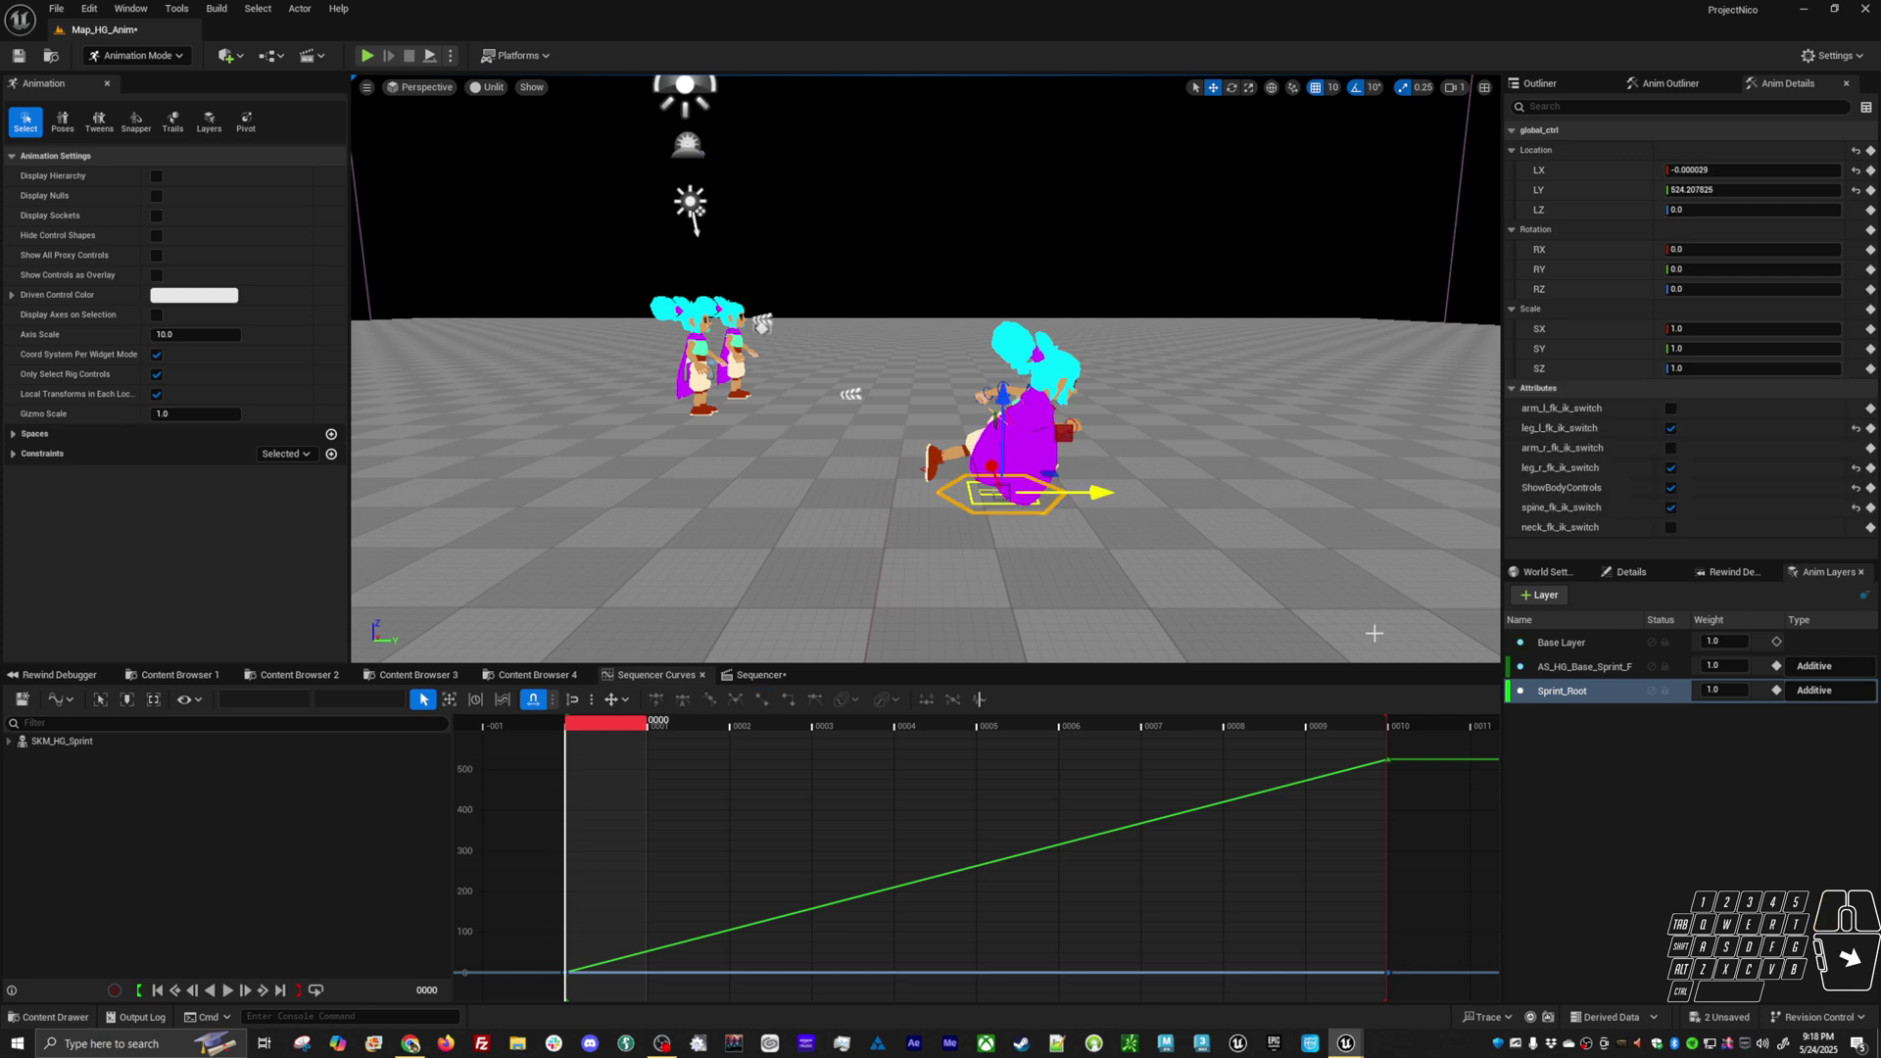
pyautogui.click(1621, 672)
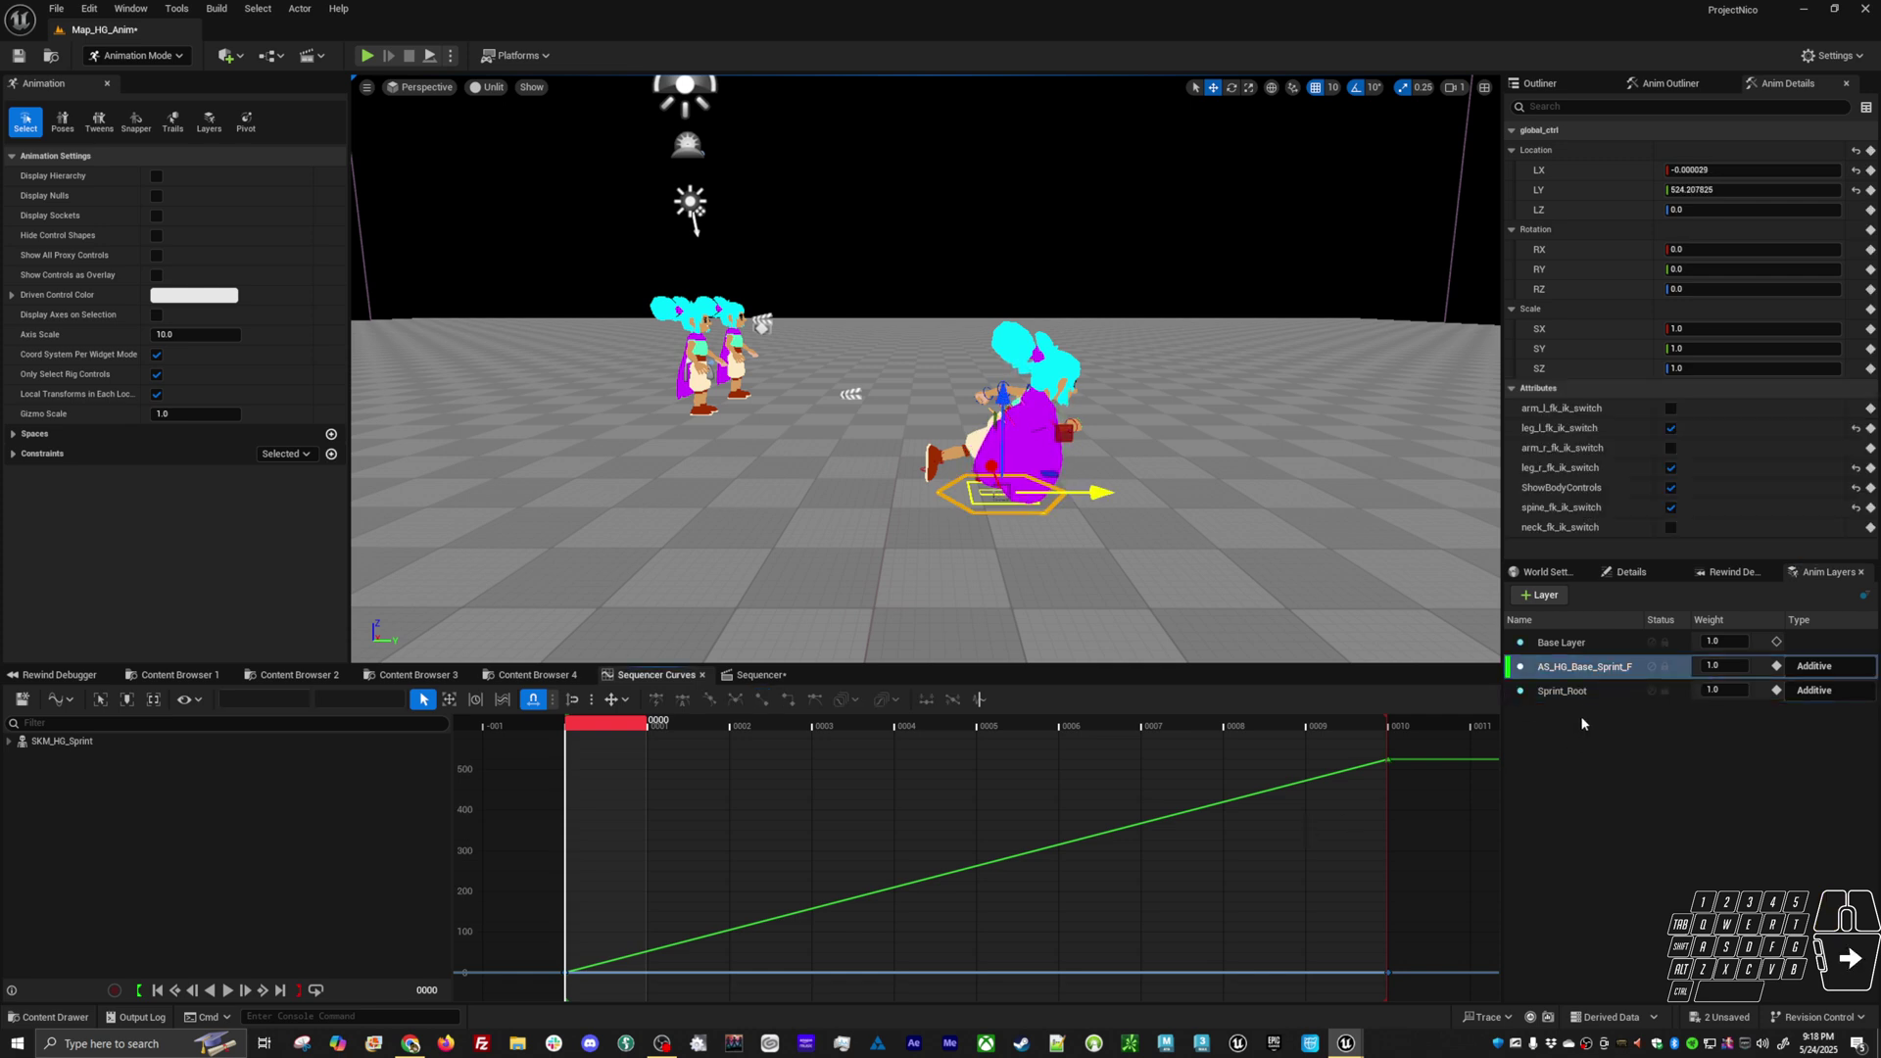
pyautogui.click(1567, 690)
pyautogui.click(1589, 669)
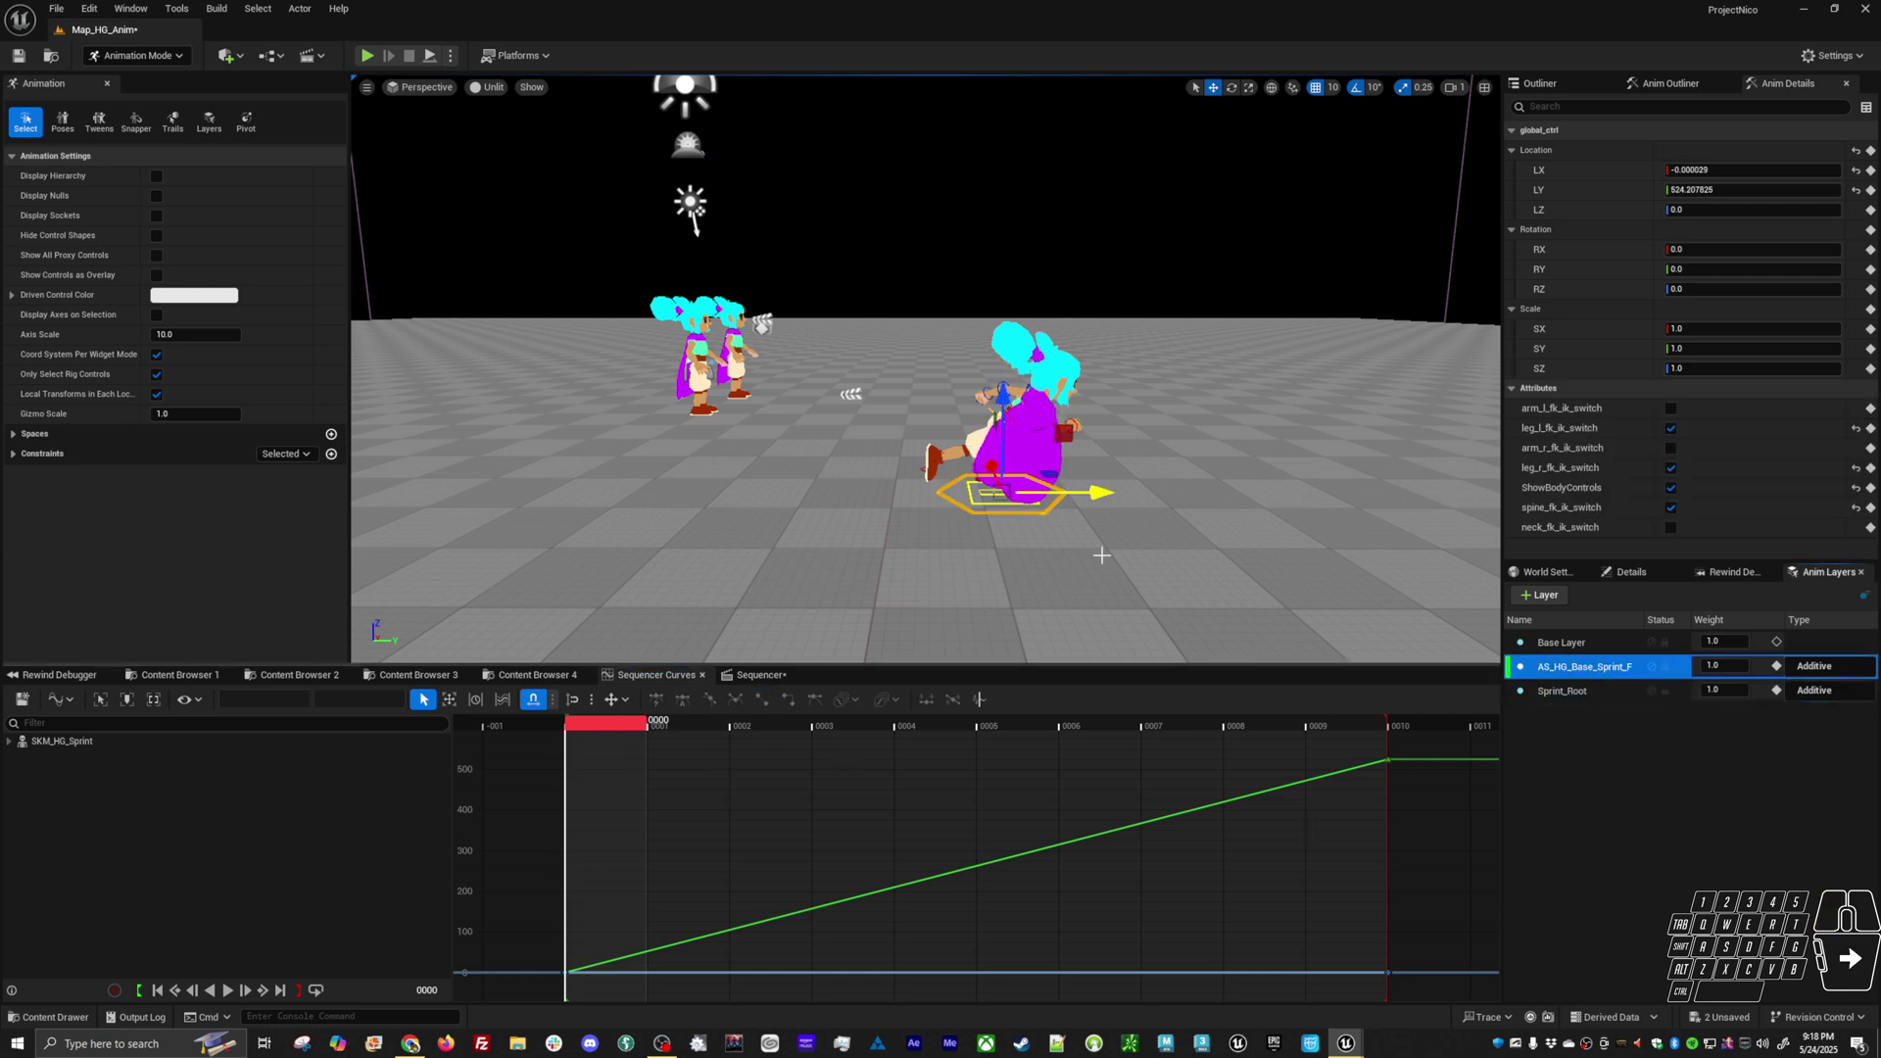
pyautogui.click(1037, 509)
pyautogui.click(1049, 506)
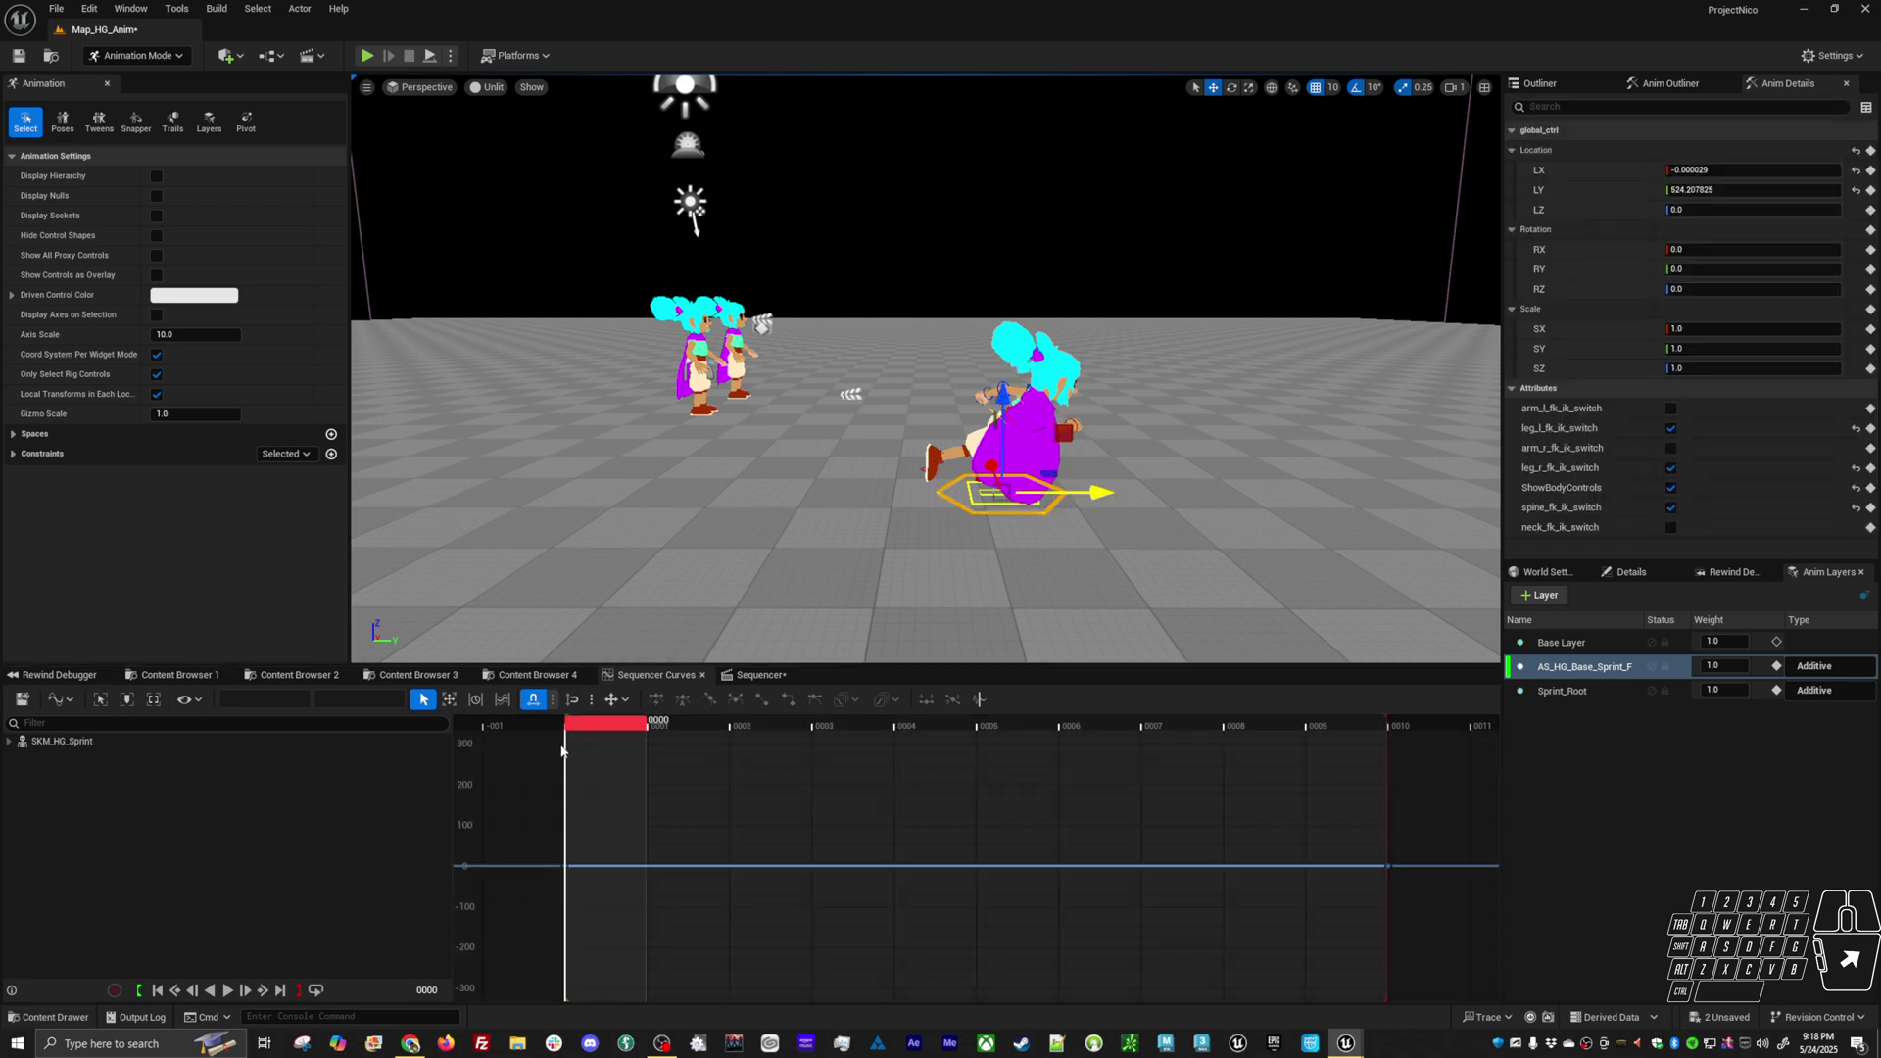
pyautogui.moveTo(714, 727); pyautogui.dragTo(1144, 727)
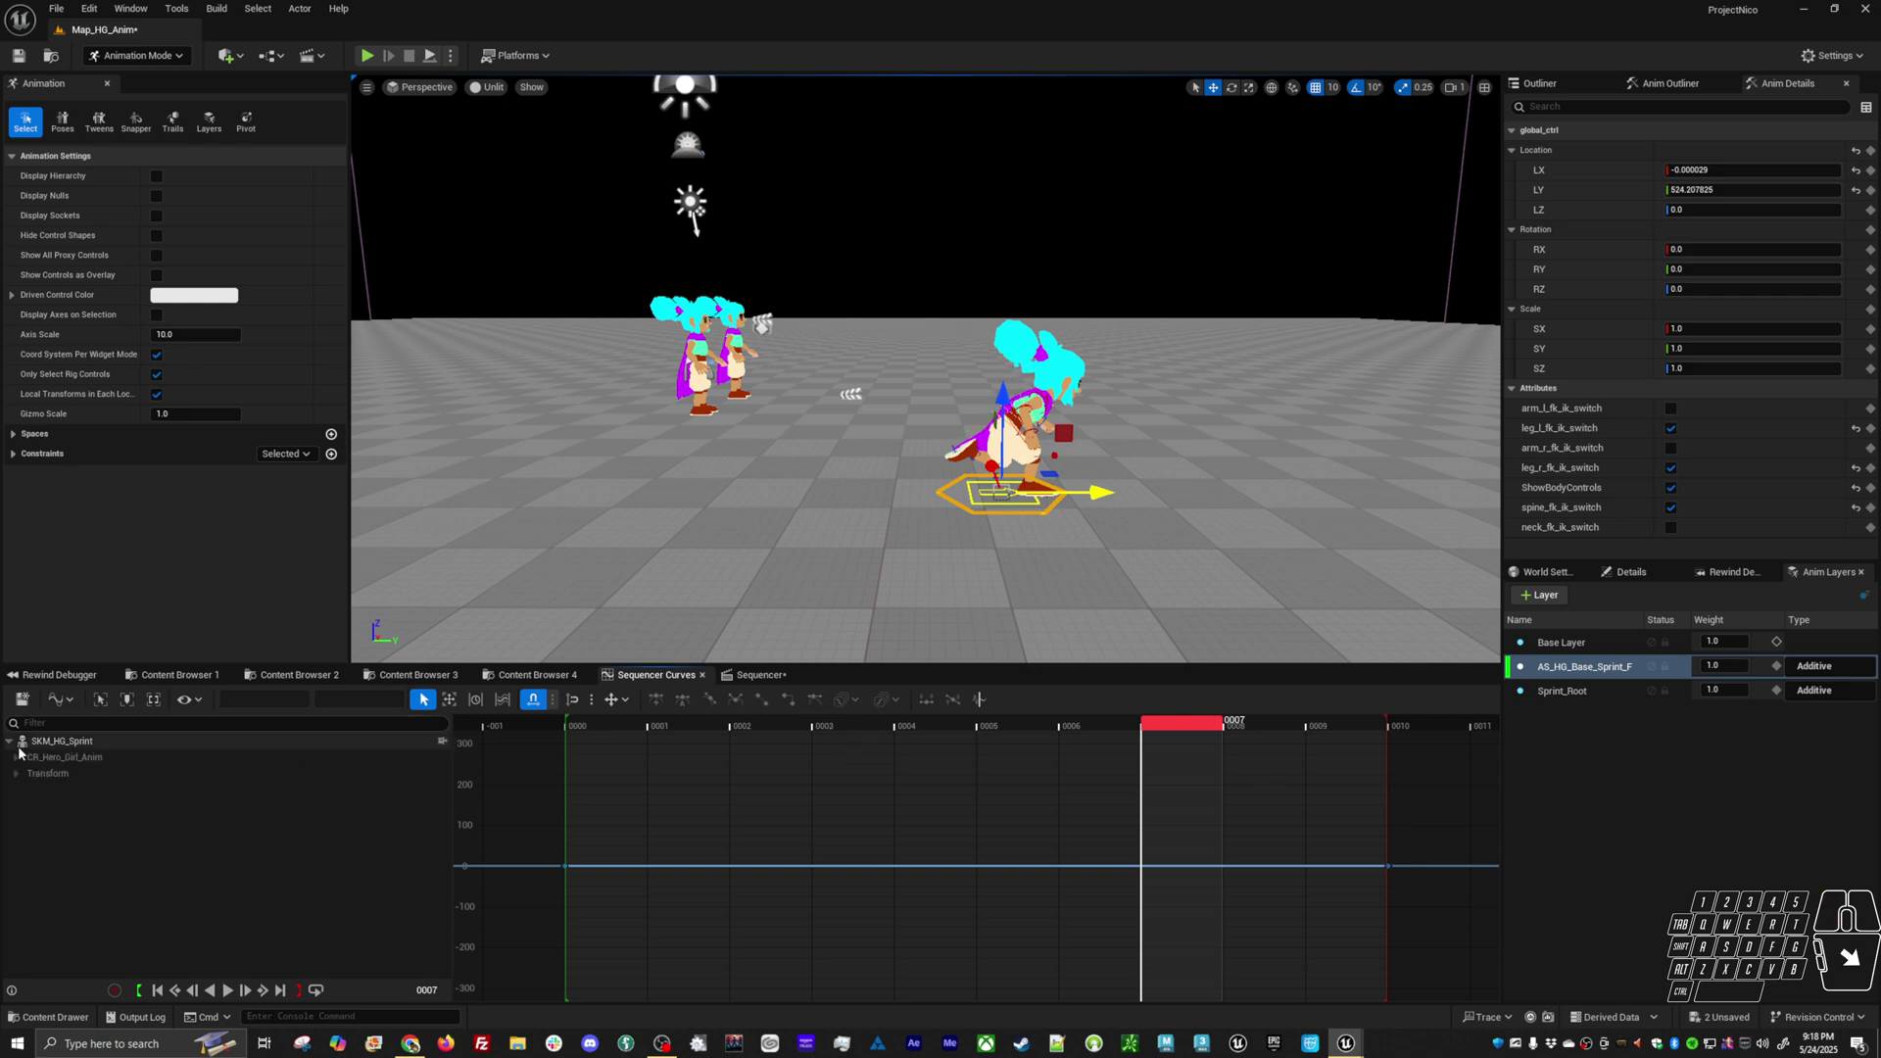
# Expand the AS_HG_Base_Sprint_F layer's global_ctrl channels and examine the Location Z curve
pyautogui.click(17, 756)
pyautogui.click(39, 789)
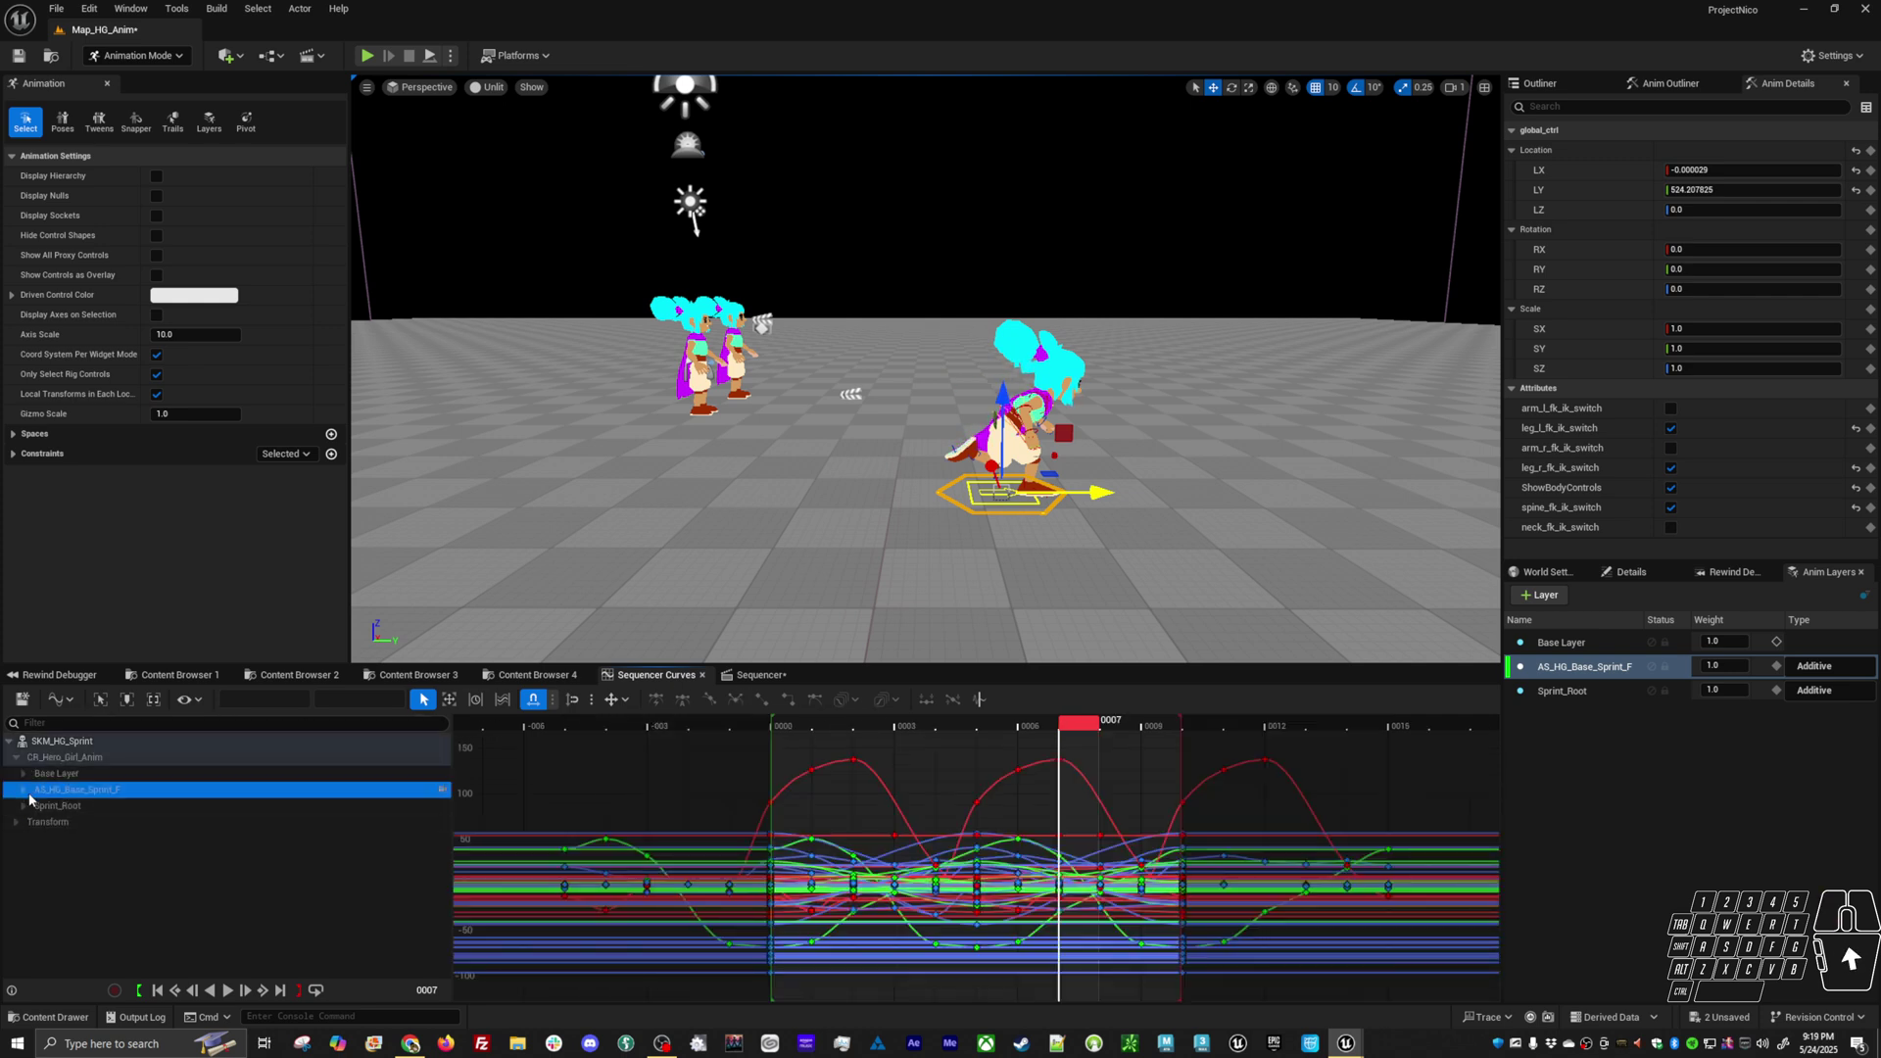
pyautogui.click(23, 789)
pyautogui.click(31, 822)
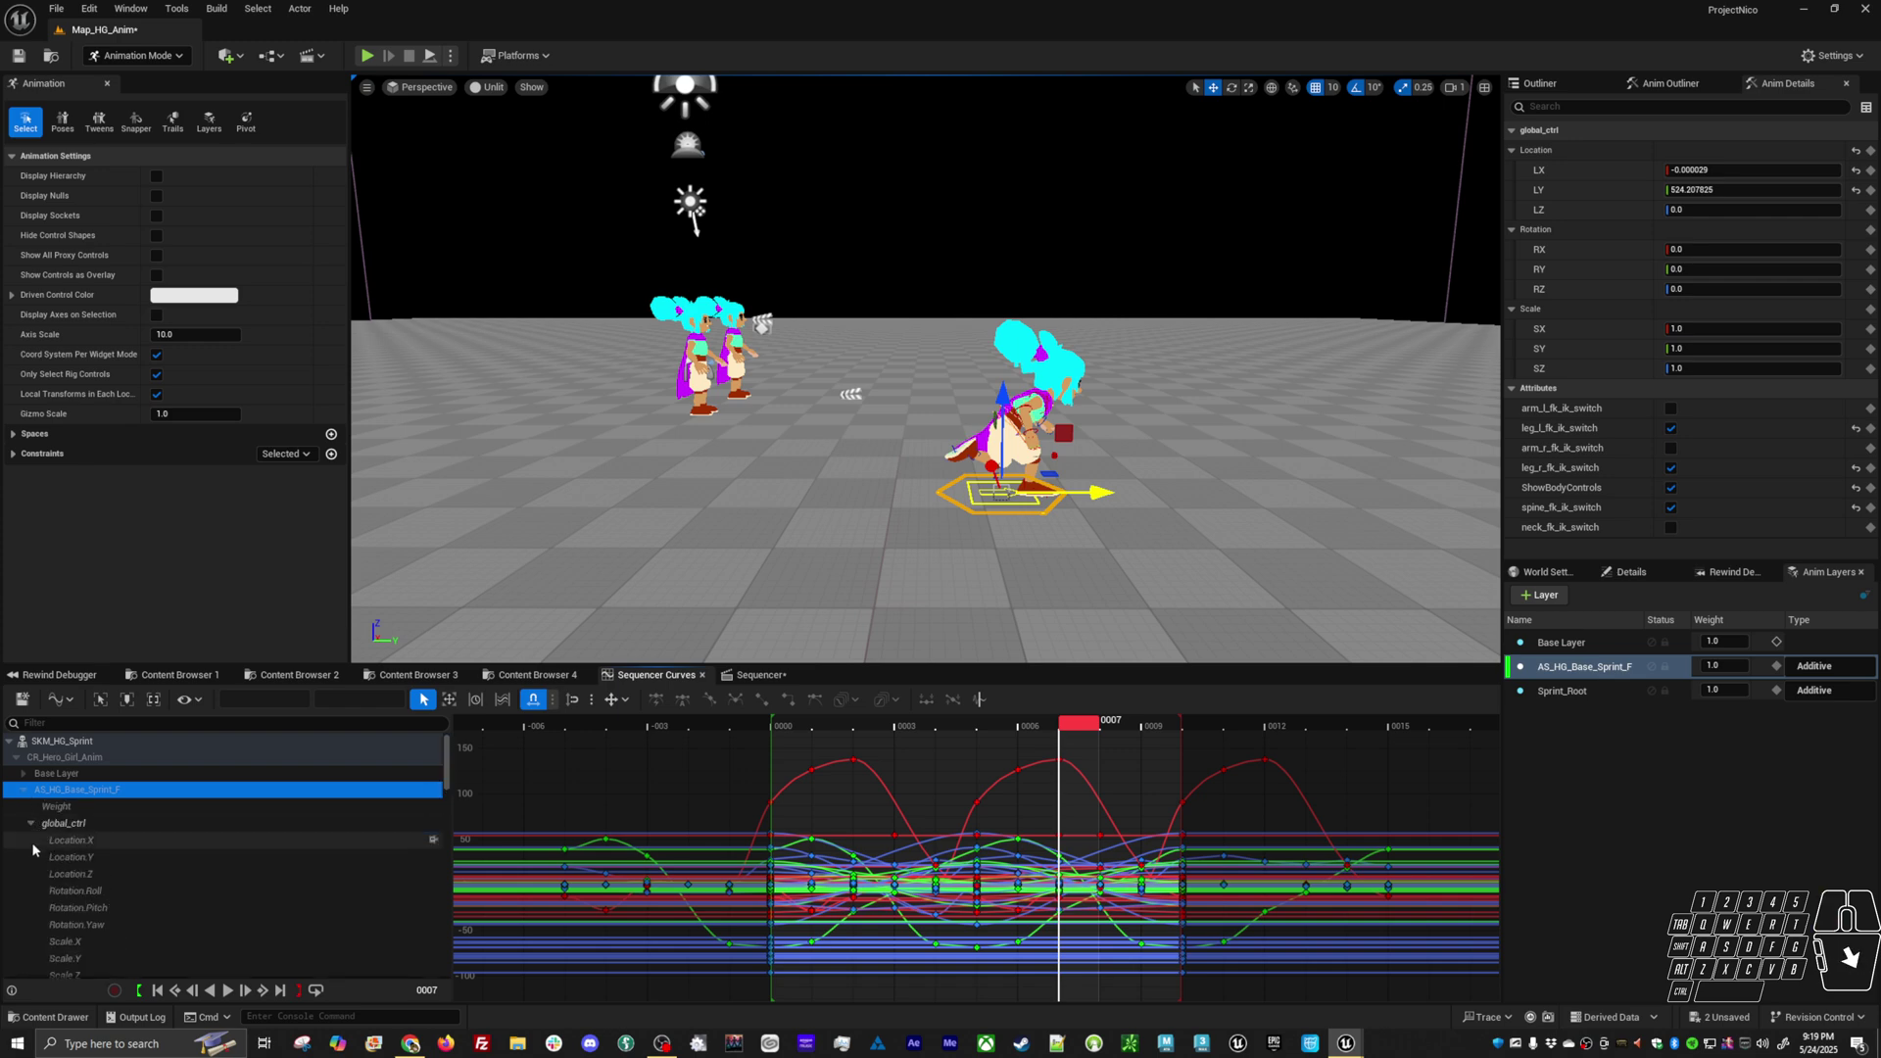
pyautogui.click(80, 871)
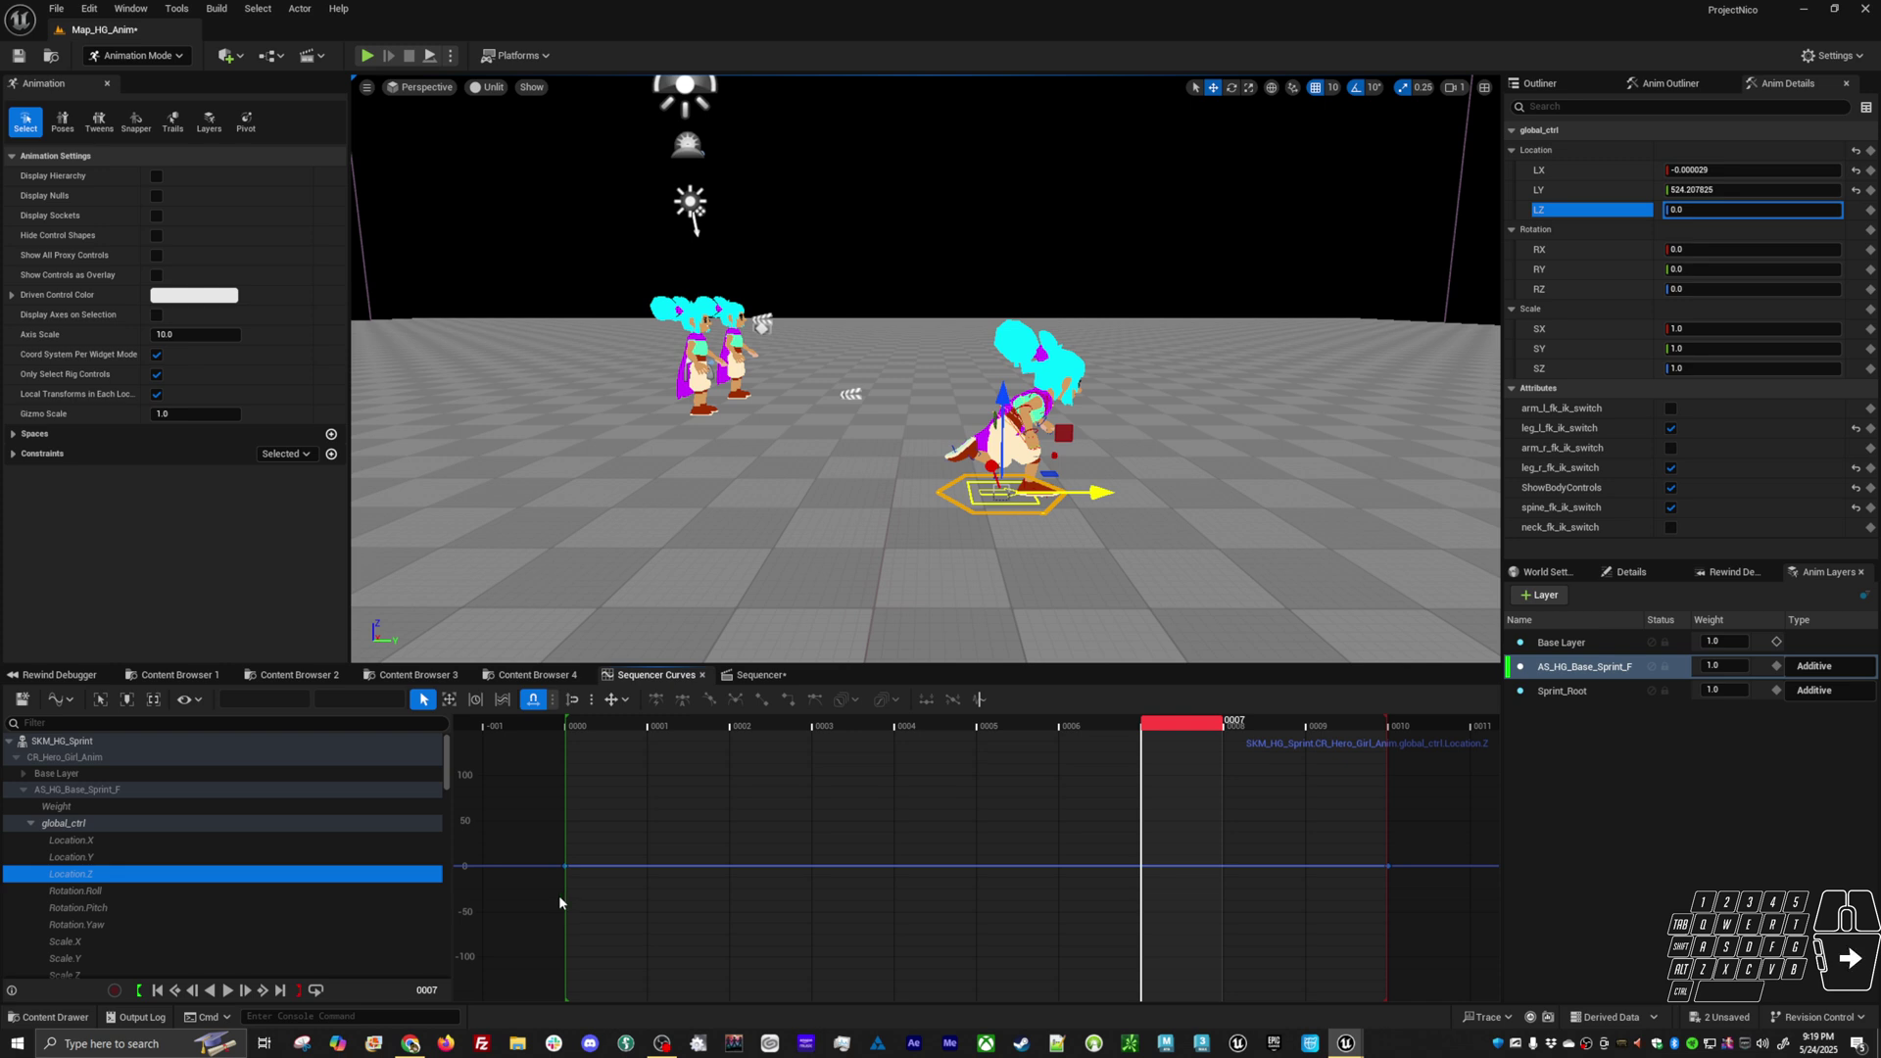
# Move to frame 10 and select the objects belonging to the Sprint_Root layer
pyautogui.moveTo(1136, 727); pyautogui.dragTo(1420, 727)
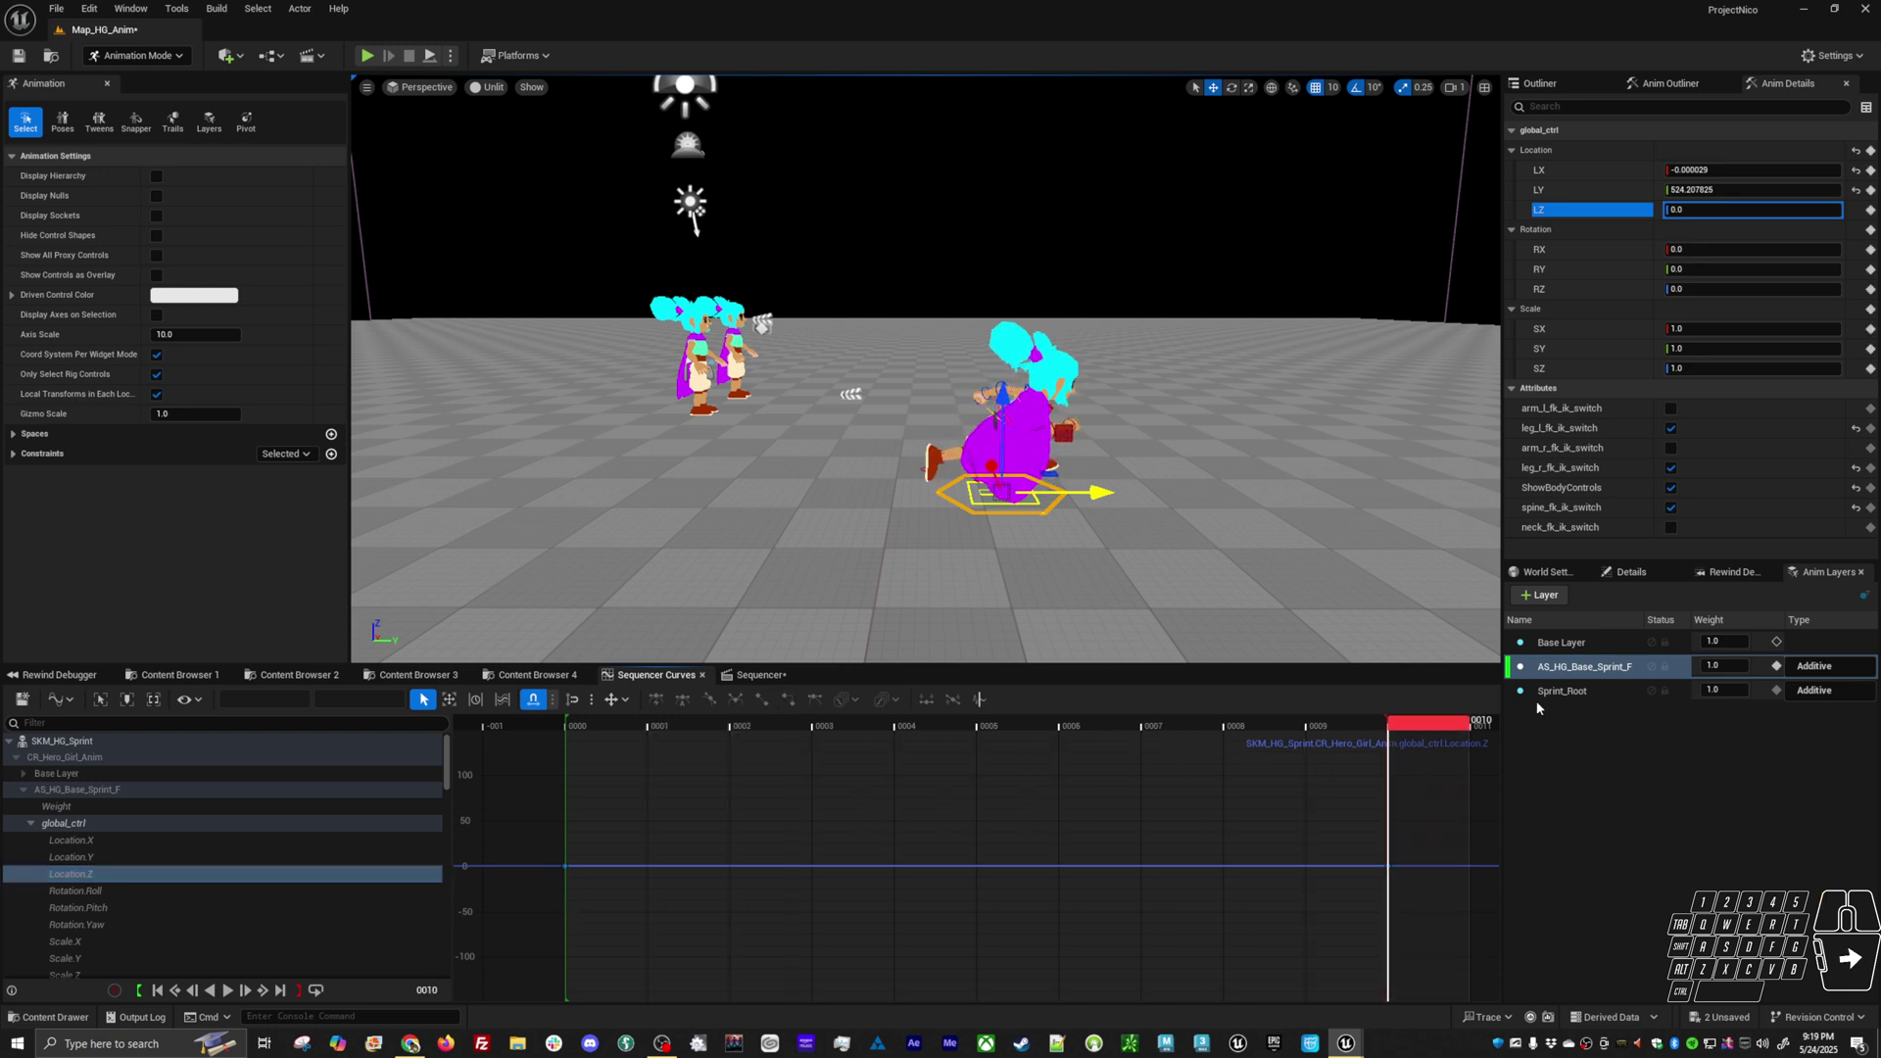
pyautogui.click(1569, 693)
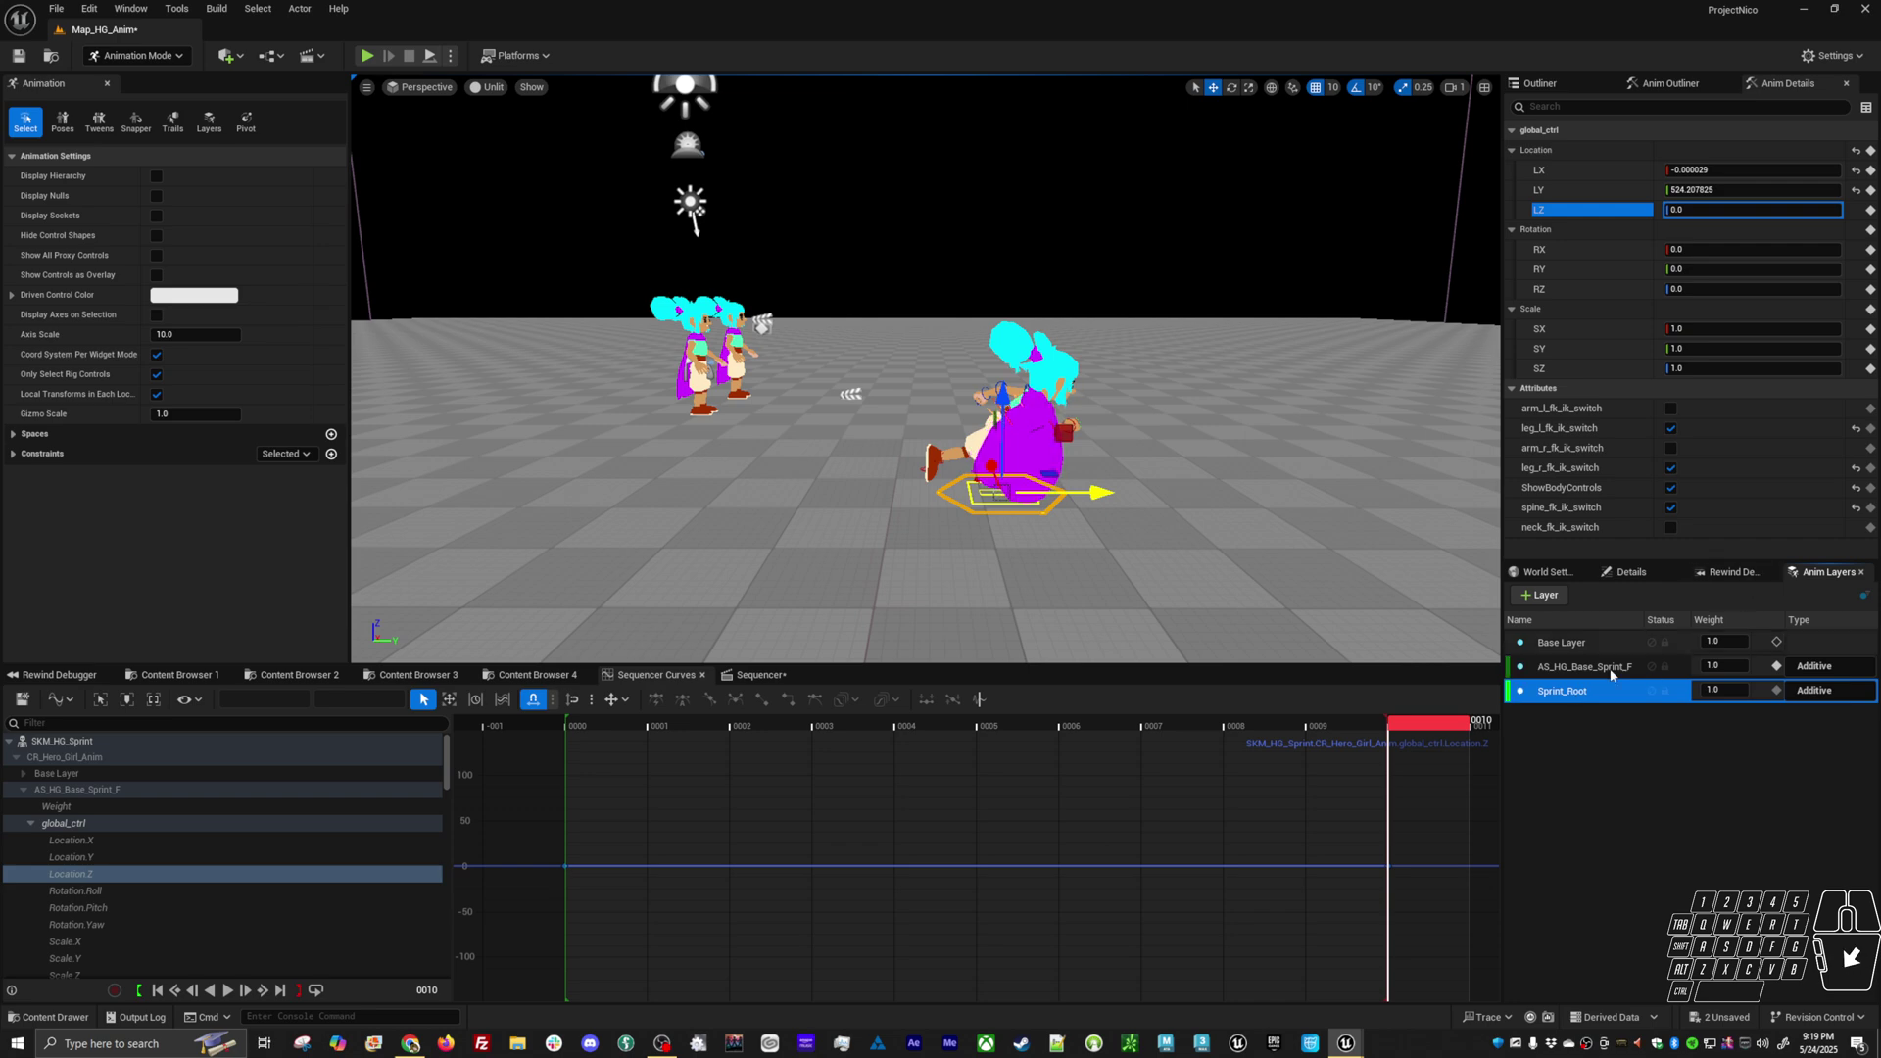
pyautogui.click(1573, 704)
pyautogui.click(1165, 550)
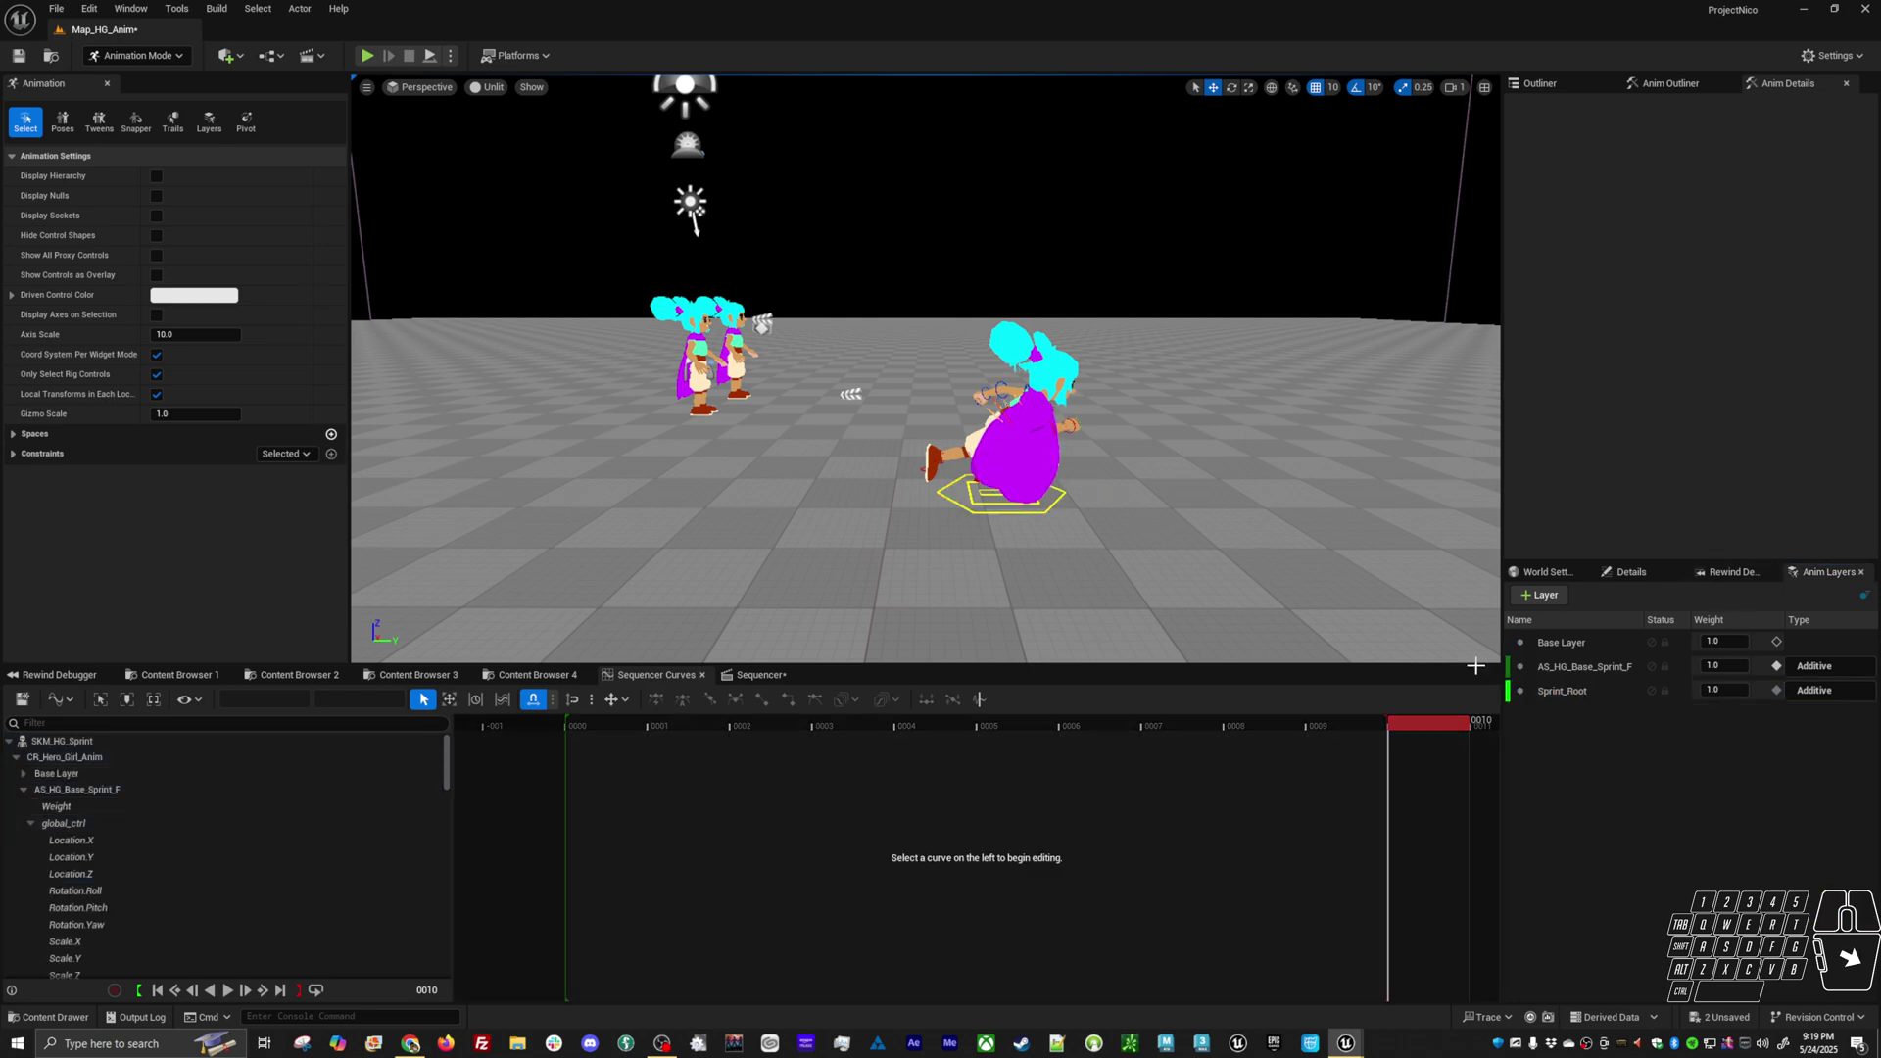
pyautogui.rightClick(1551, 691)
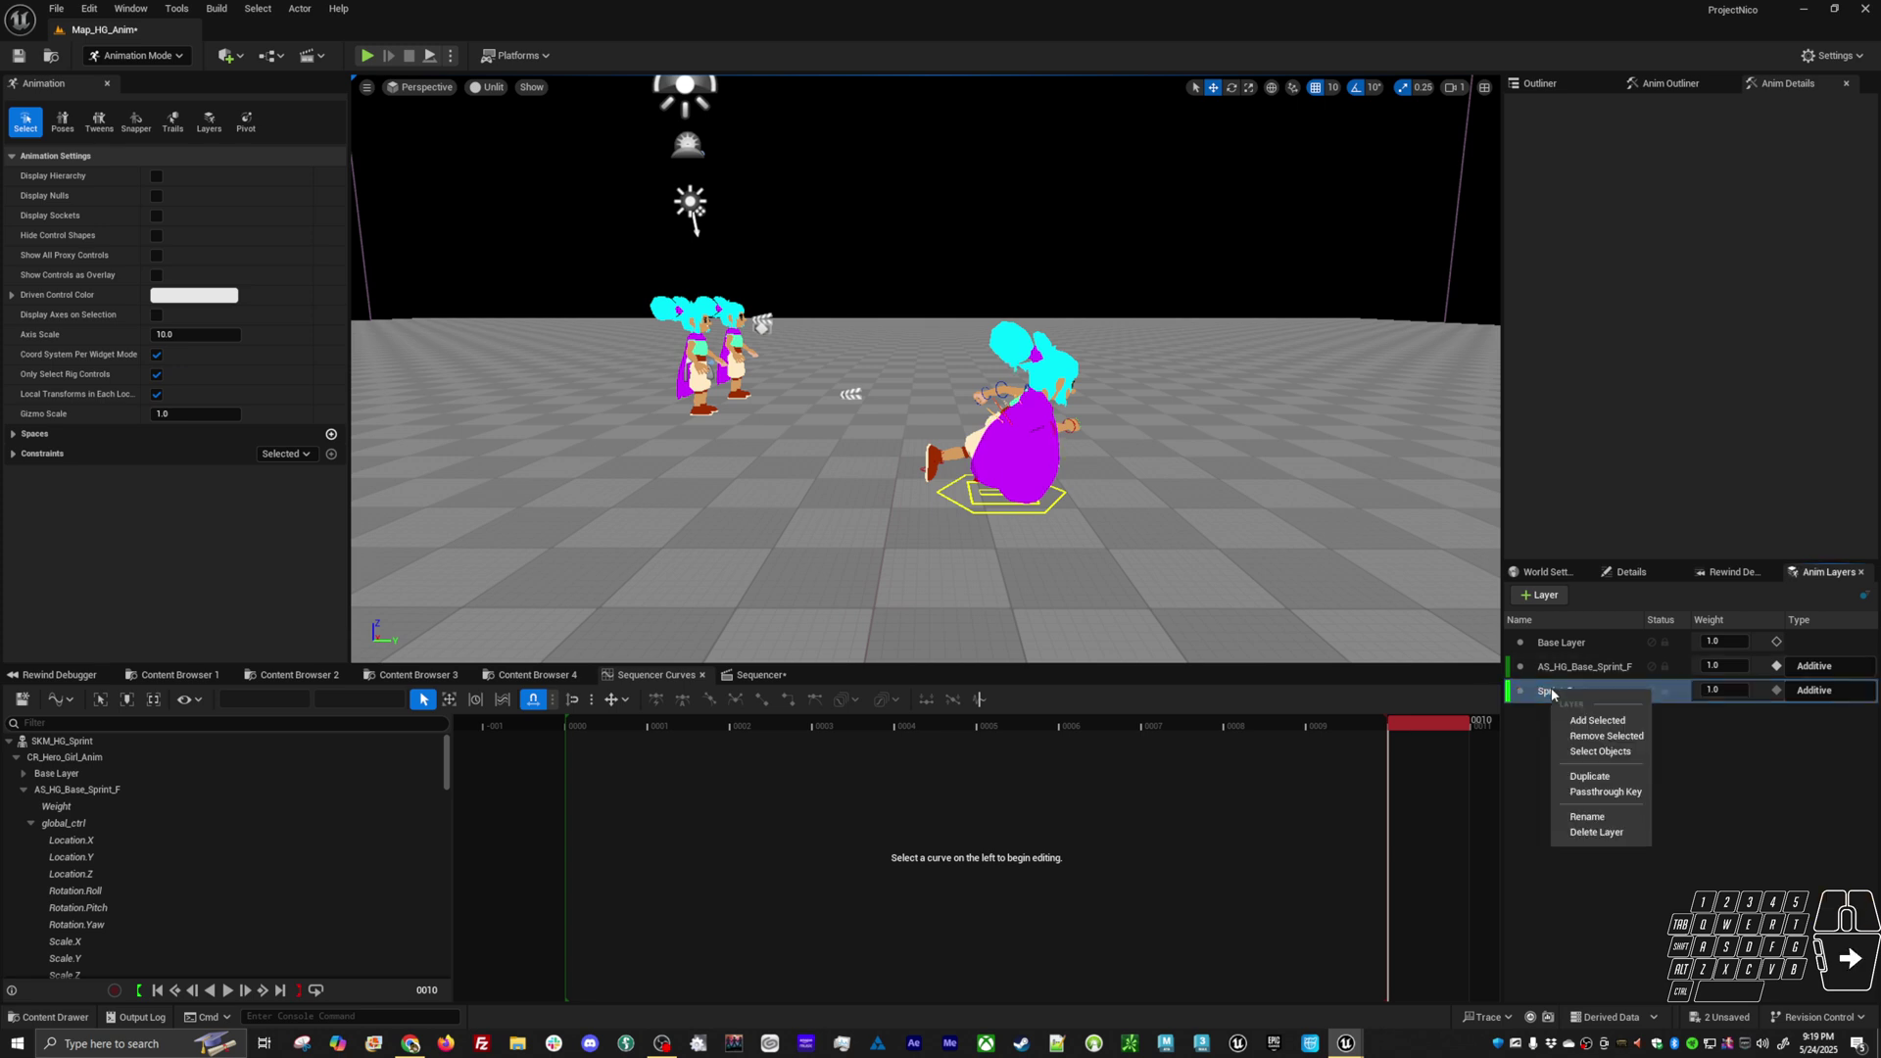
pyautogui.click(1587, 752)
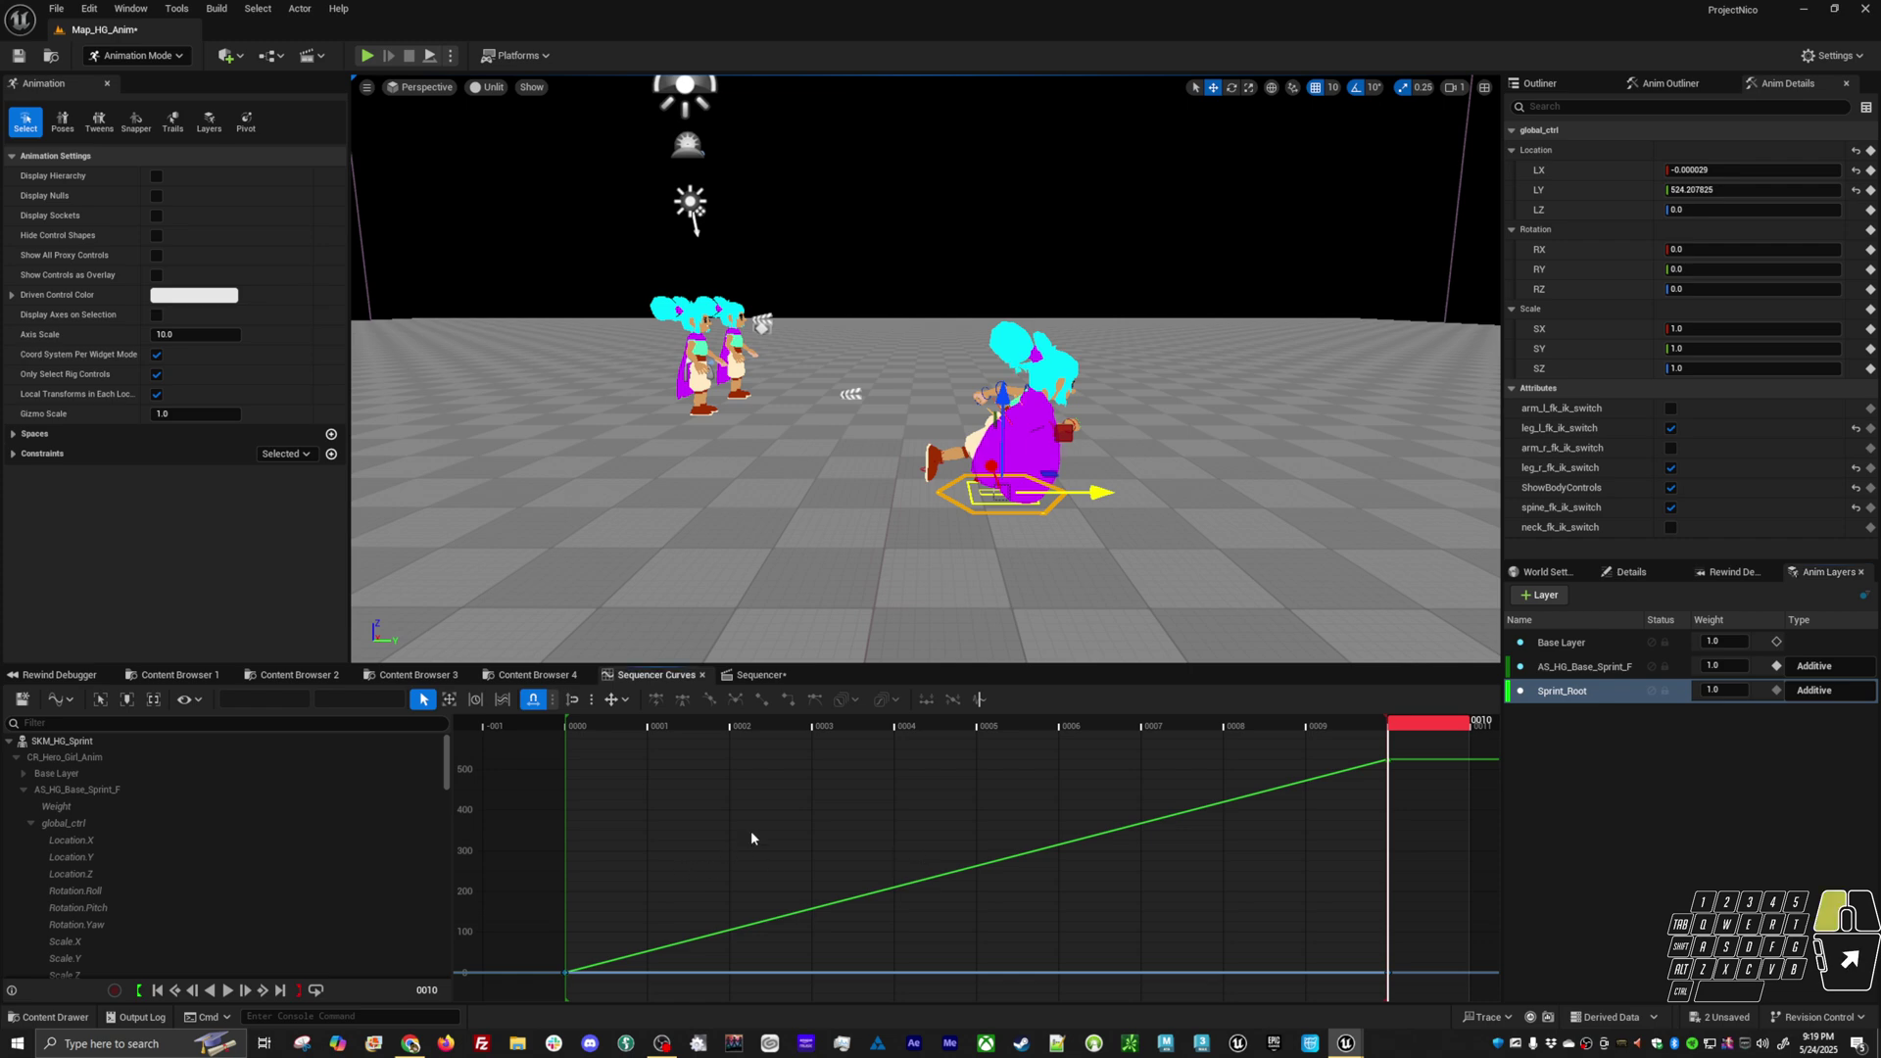
# Isolate the Location Y curve of global_ctrl on the Sprint_Root layer in the curve editor
pyautogui.moveTo(750, 831); pyautogui.dragTo(878, 943)
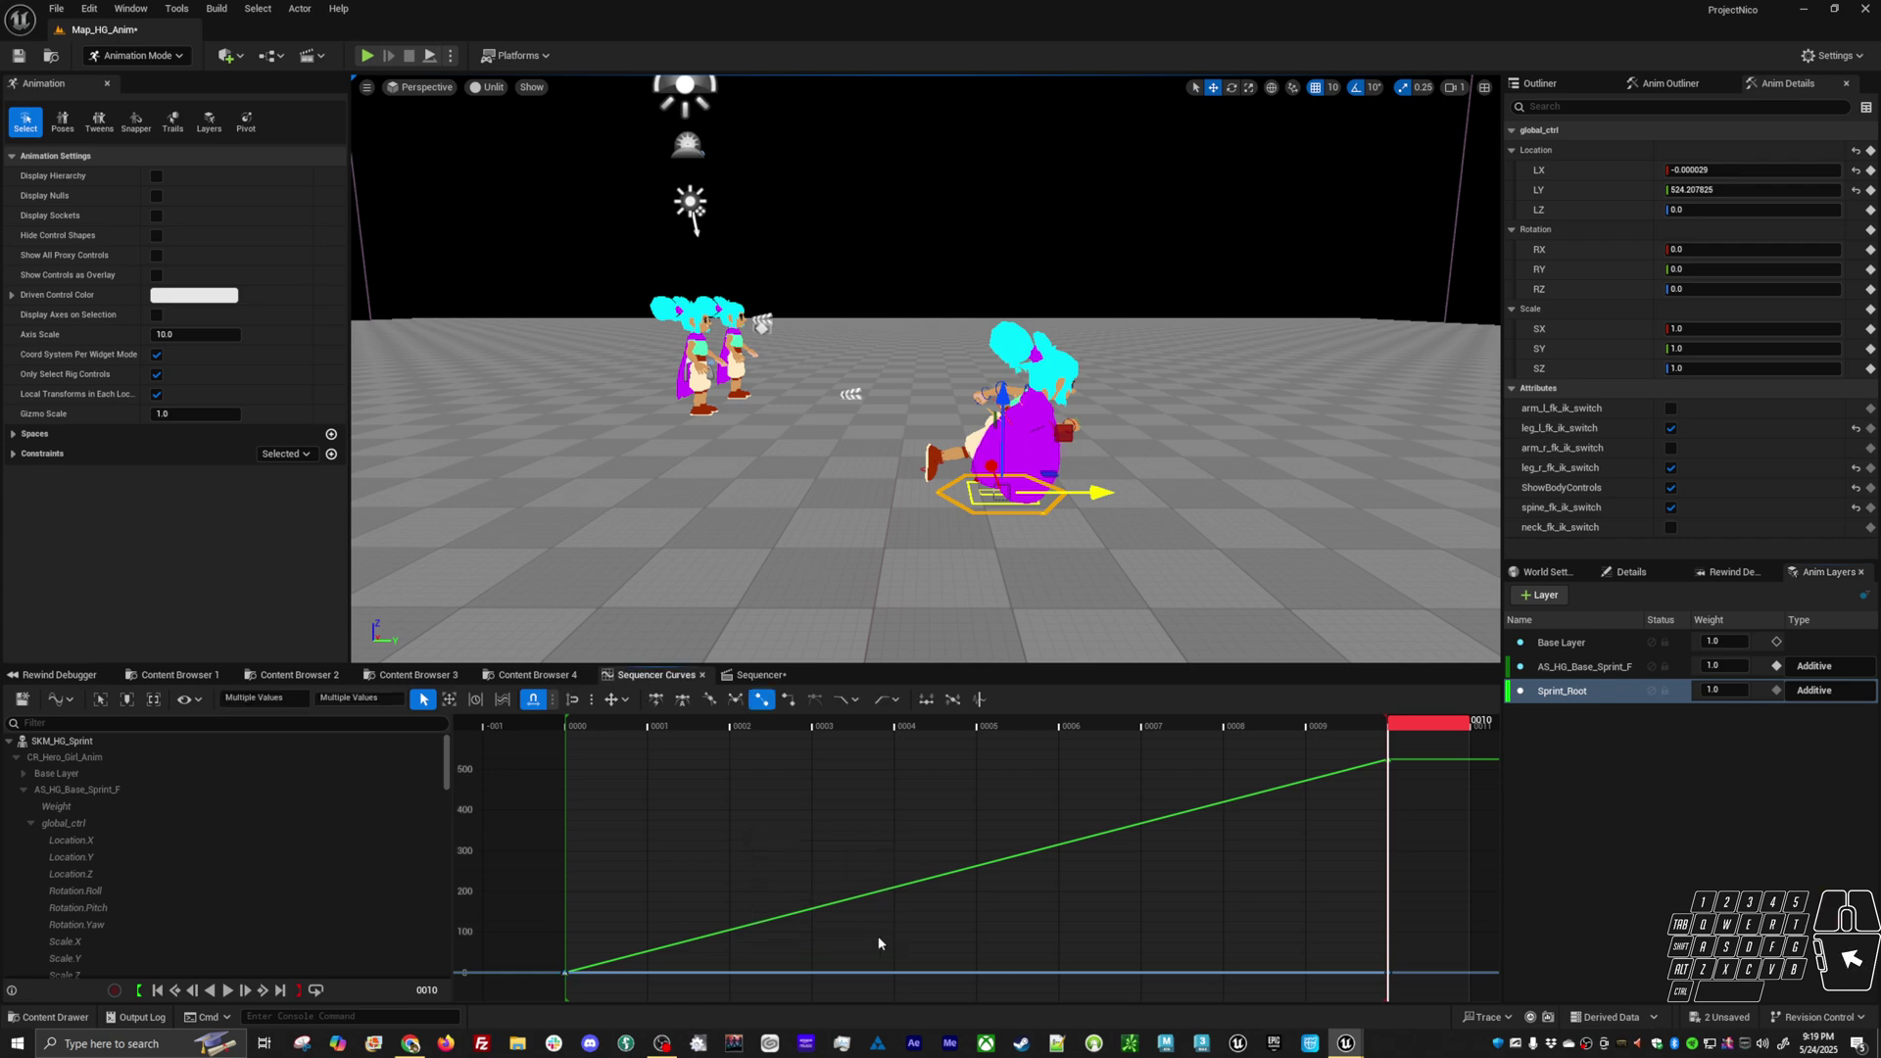
pyautogui.click(1614, 197)
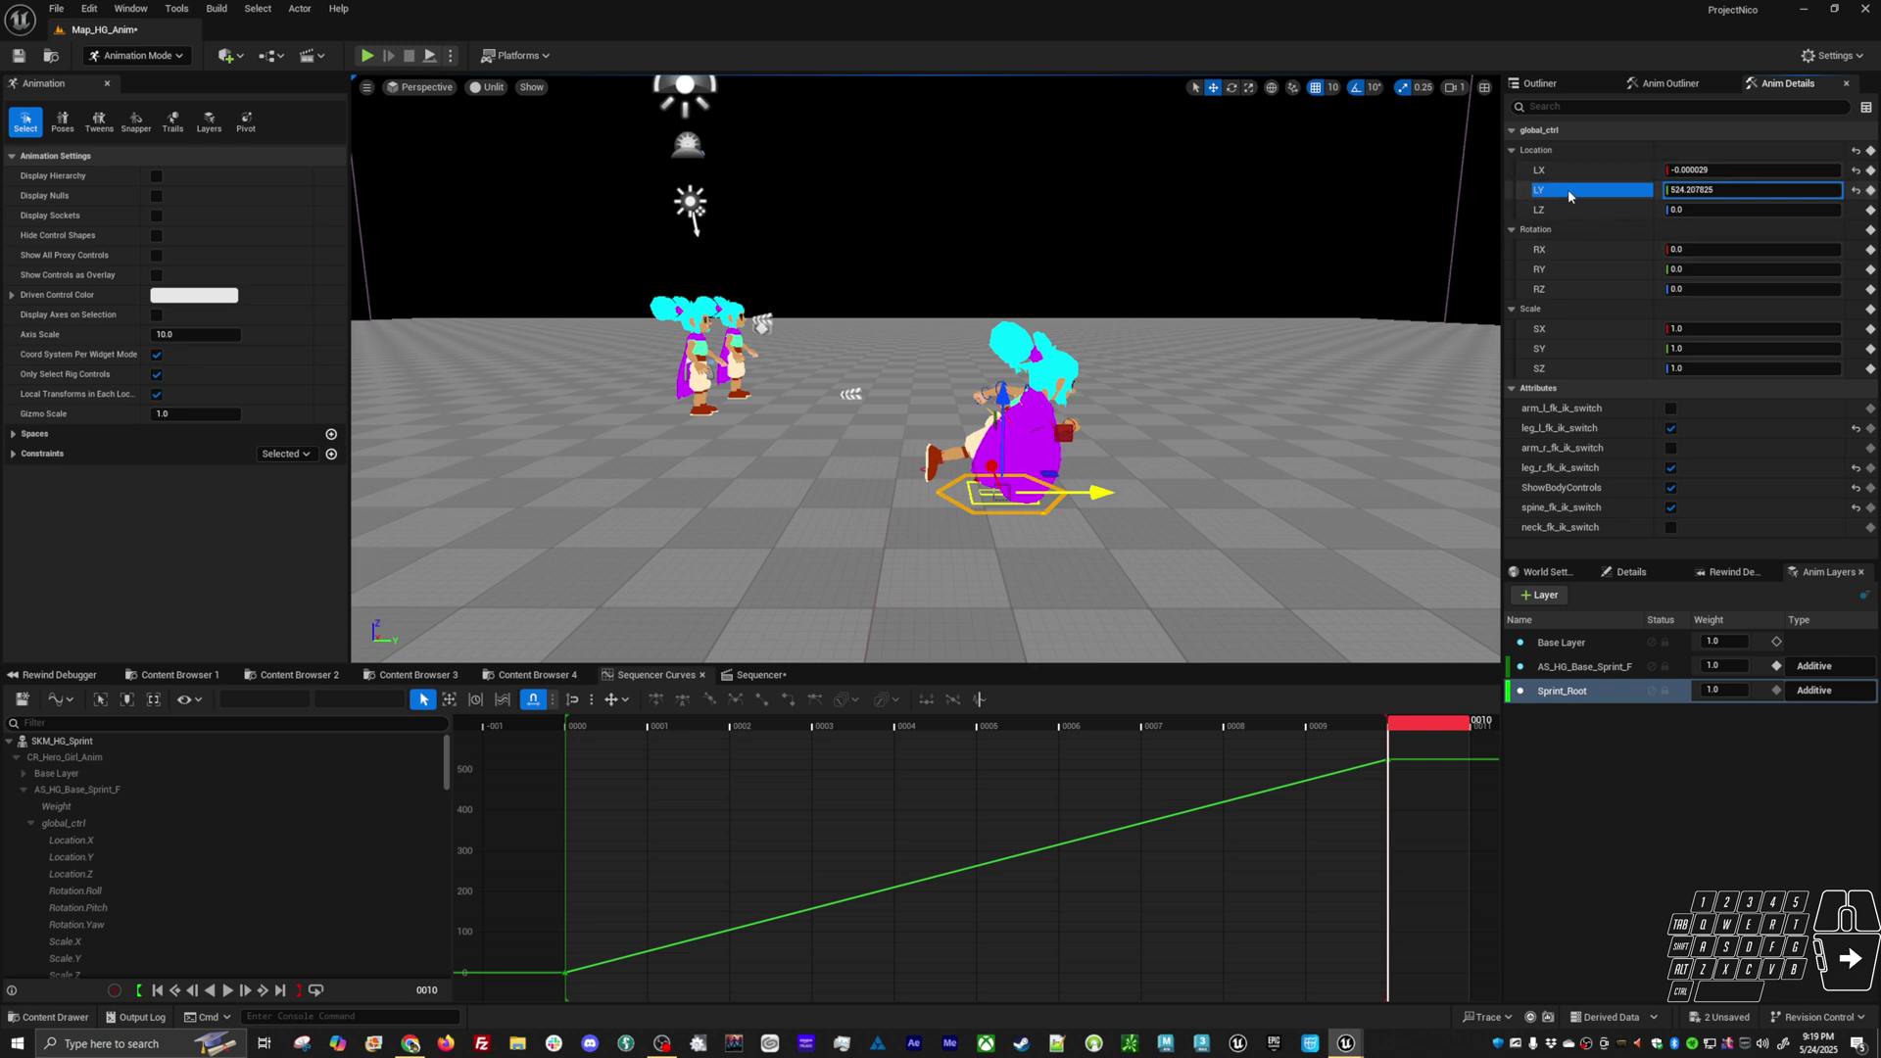
pyautogui.click(26, 788)
pyautogui.click(23, 805)
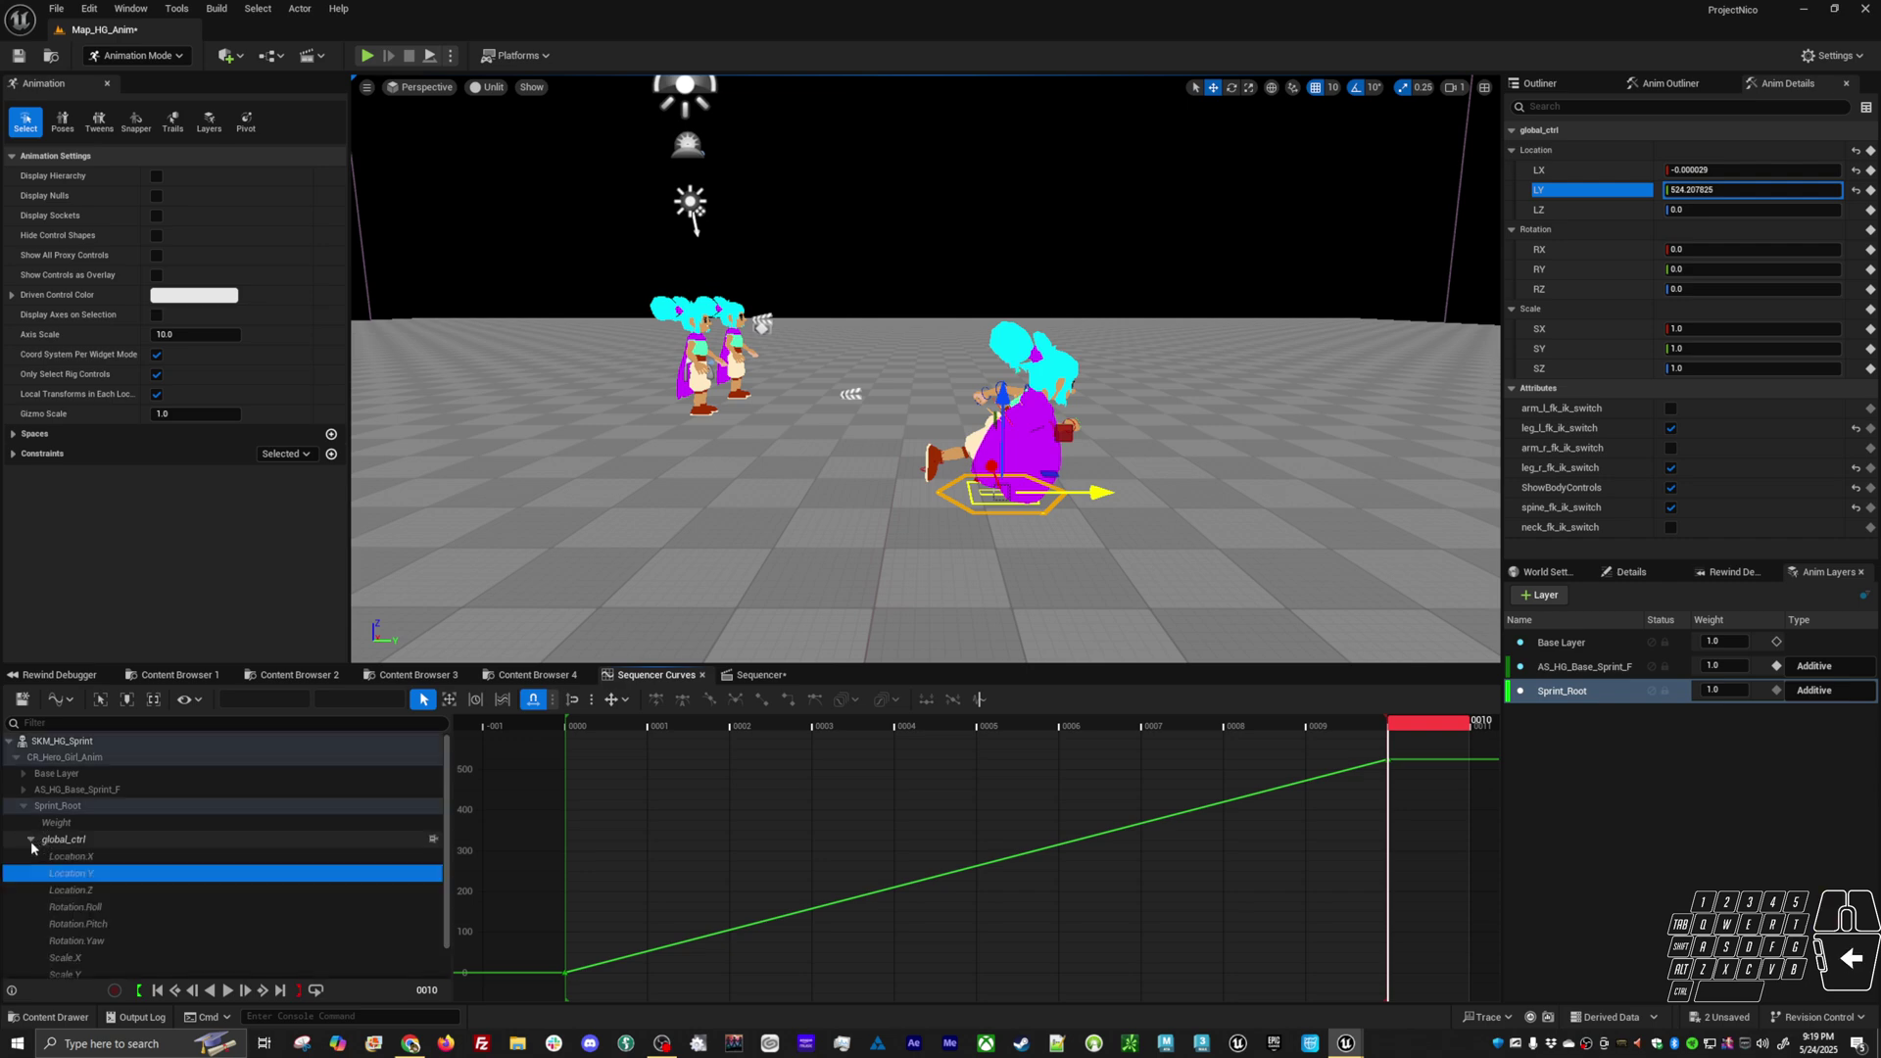
pyautogui.click(98, 857)
pyautogui.click(109, 872)
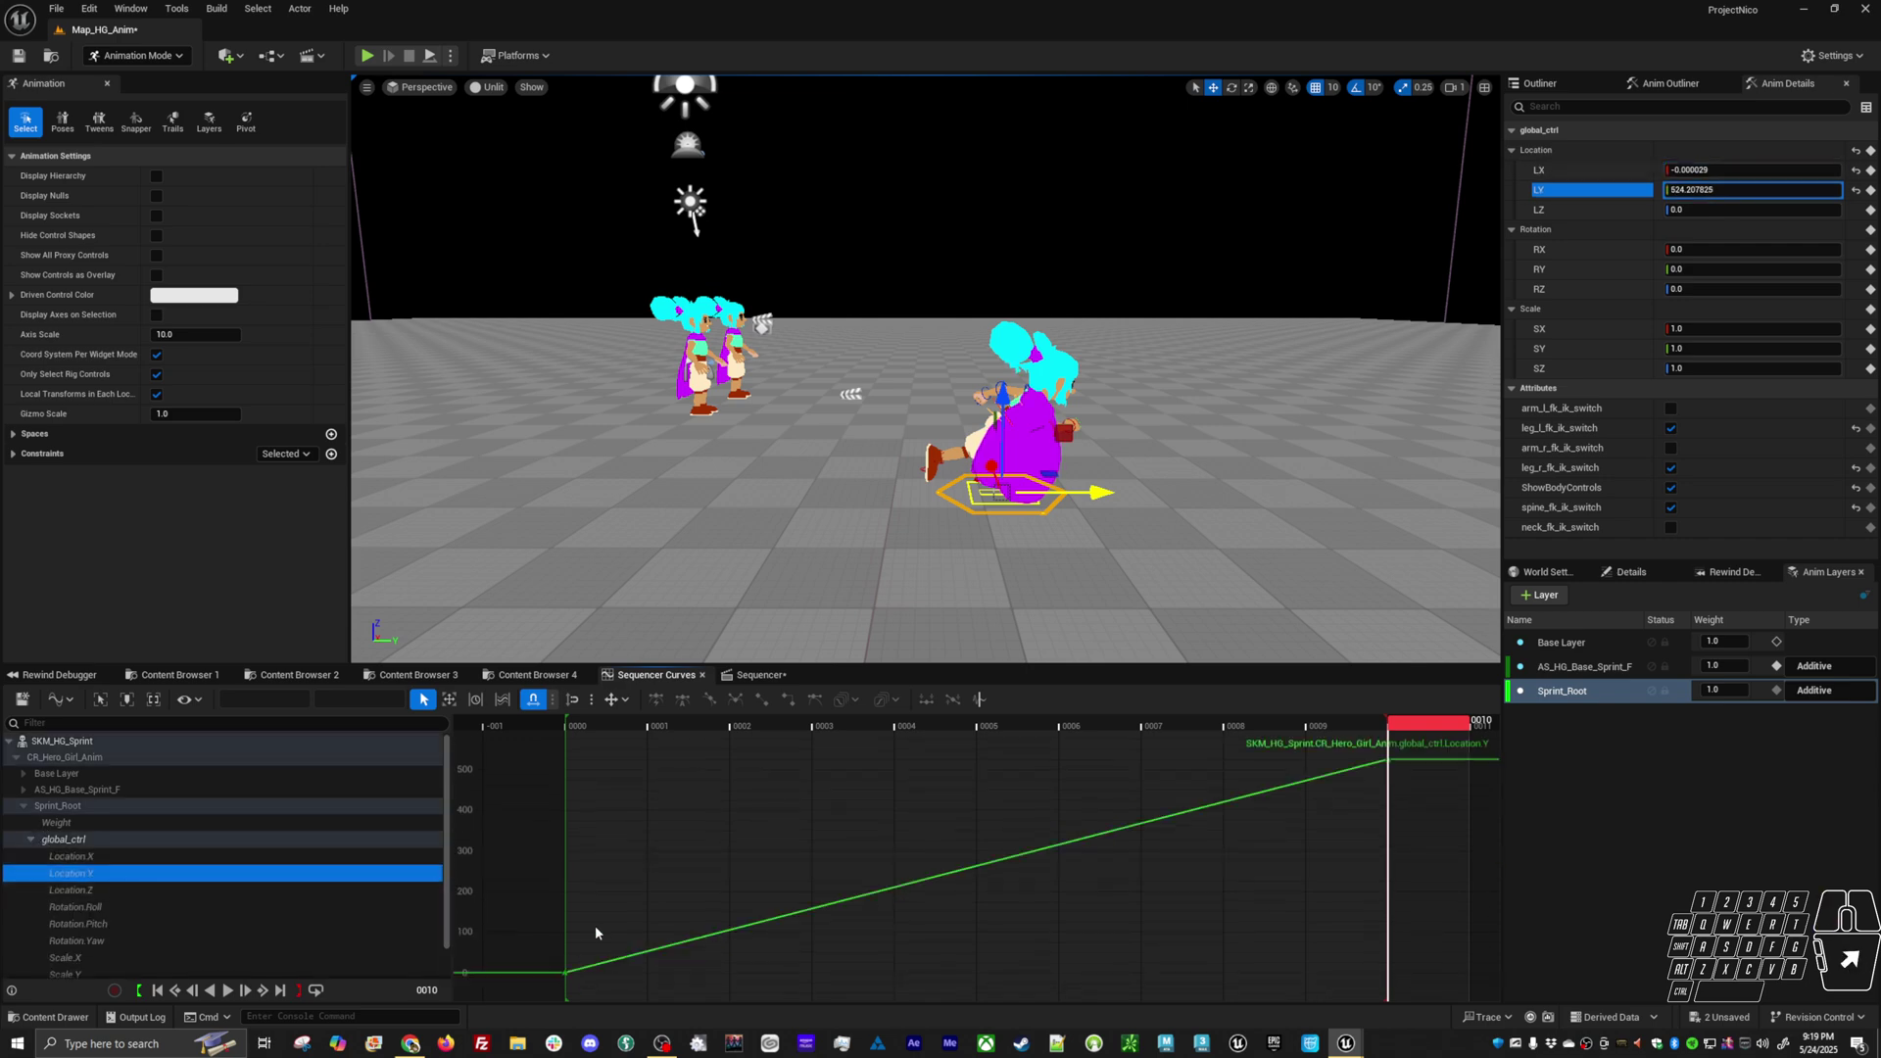
# Lower the Sprint_Root layer's Location Y key at frame 10 to about 371 and check the pose at frame 10
pyautogui.moveTo(592, 927); pyautogui.dragTo(505, 996)
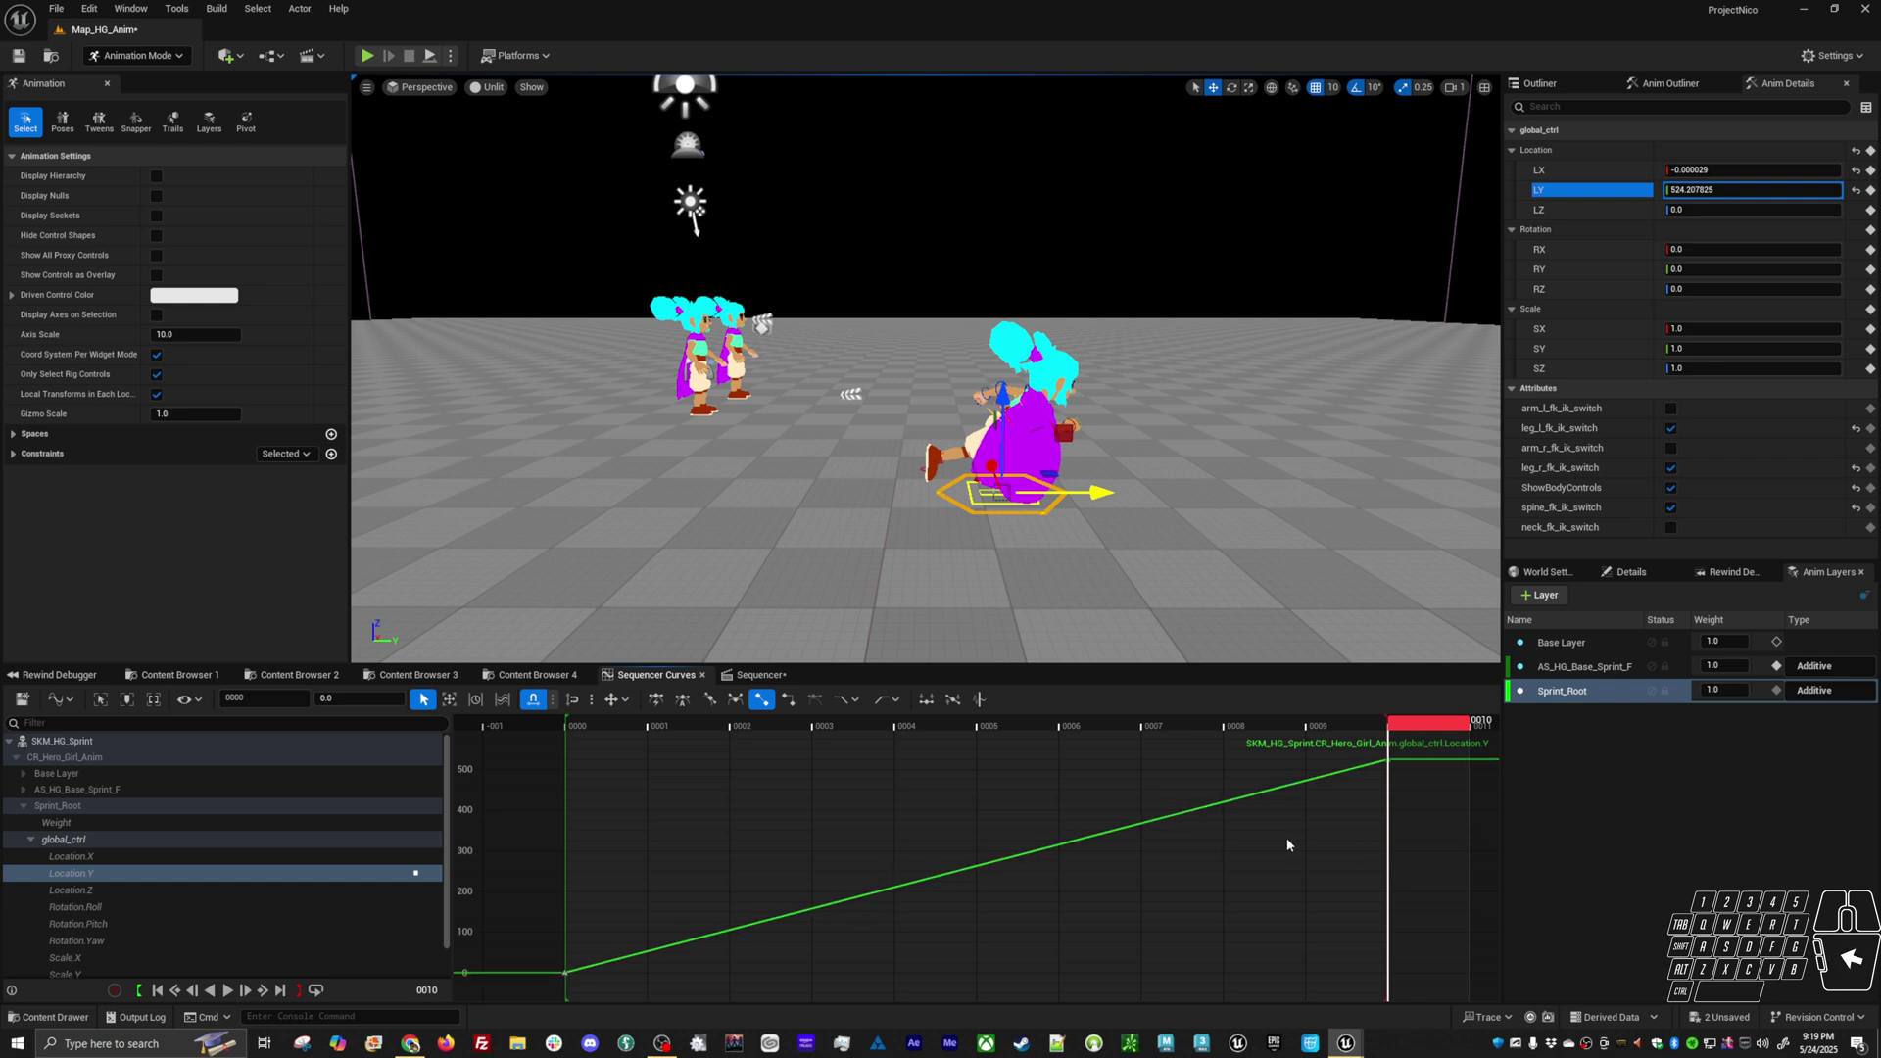
pyautogui.moveTo(1287, 844); pyautogui.dragTo(1459, 705)
pyautogui.moveTo(1328, 739); pyautogui.dragTo(617, 823)
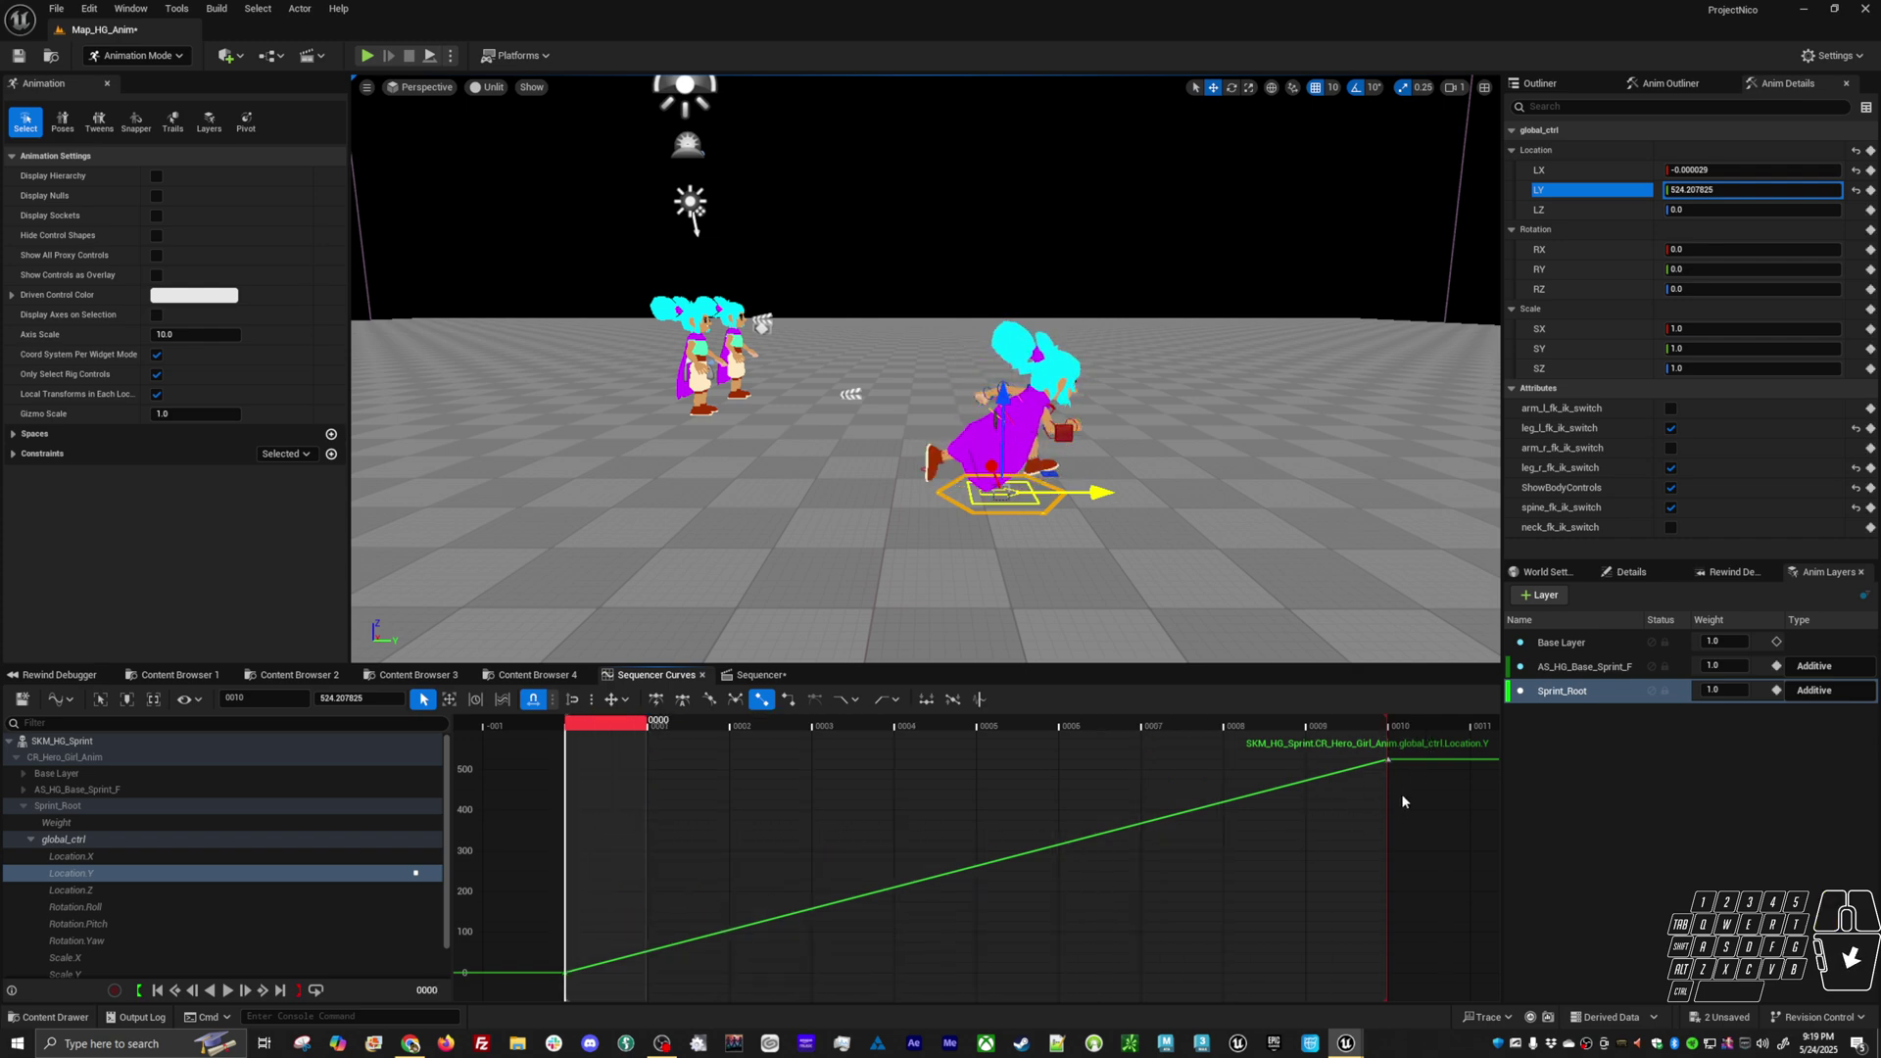
pyautogui.keyDown('shift'); pyautogui.moveTo(1391, 772); pyautogui.dragTo(1387, 821); pyautogui.keyUp('shift')
pyautogui.click(1435, 730)
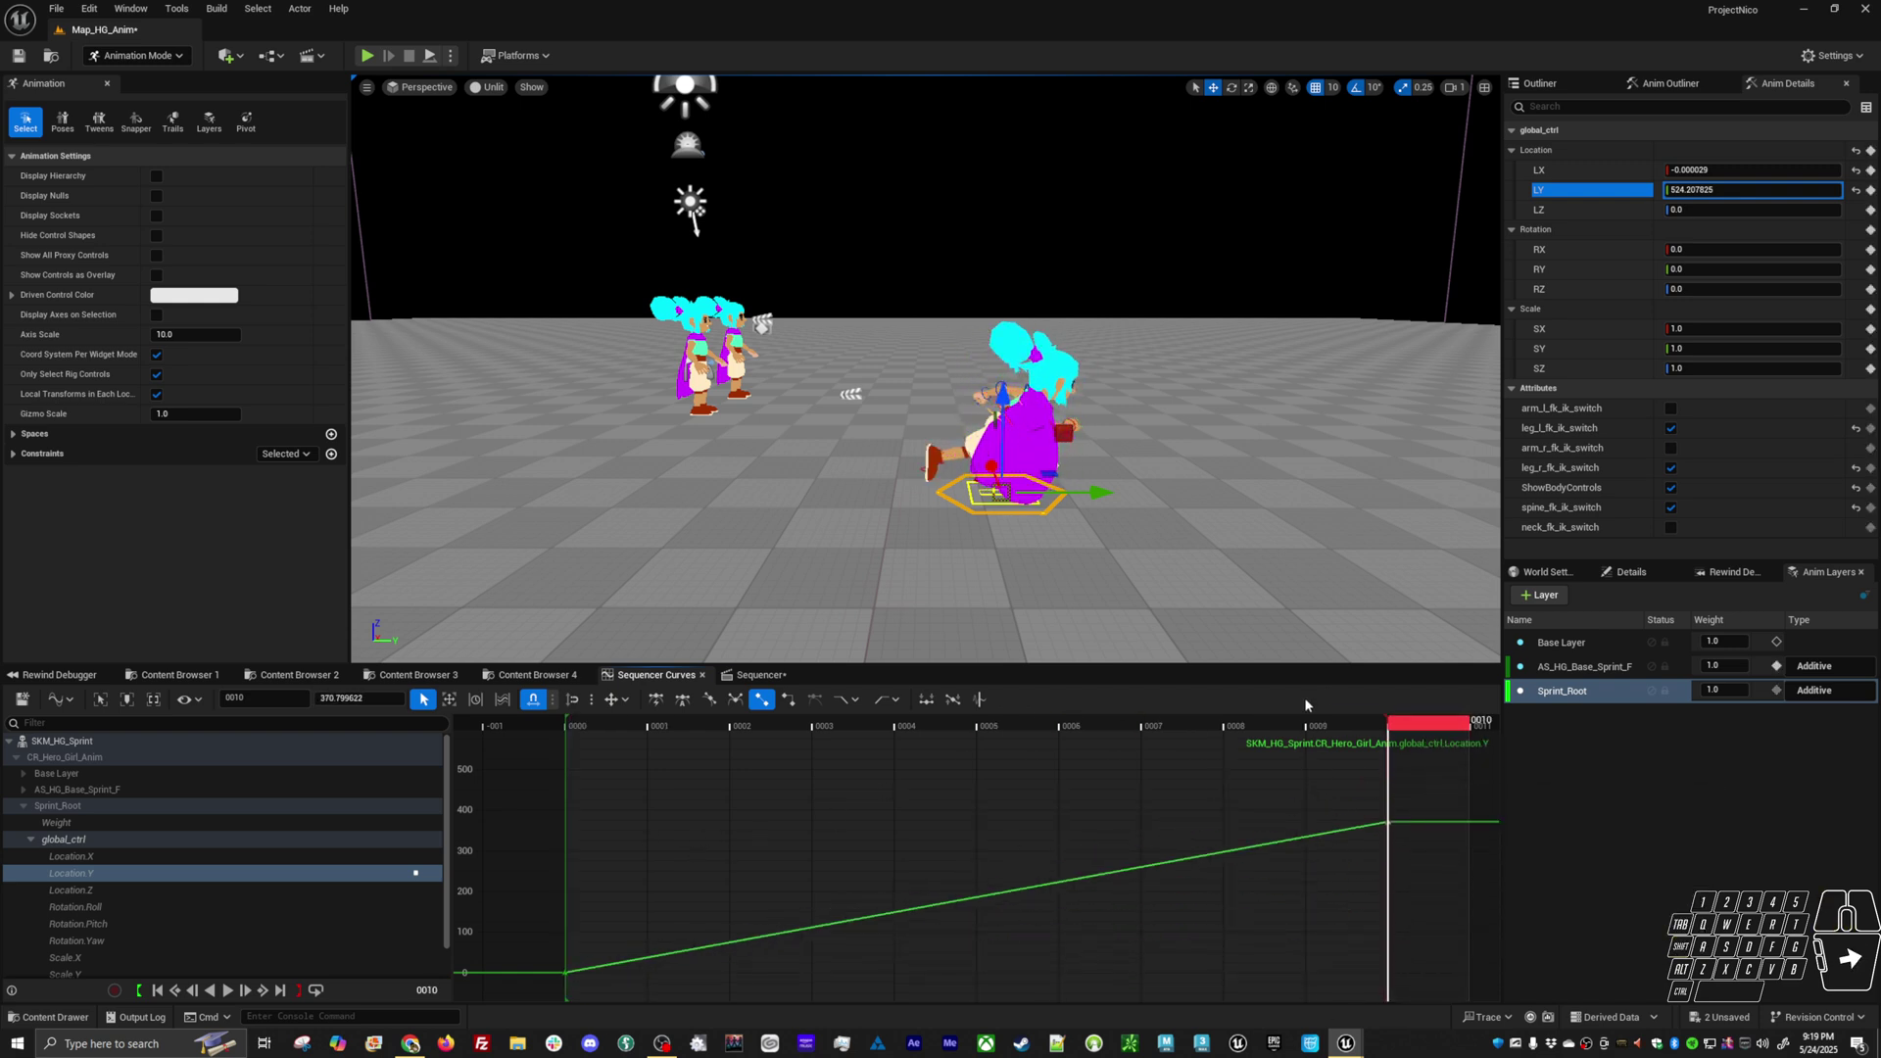
# Set the Sprint_Root layer's Weight key at frame 0 to 0.0 and scrub back to frame 0
pyautogui.click(78, 824)
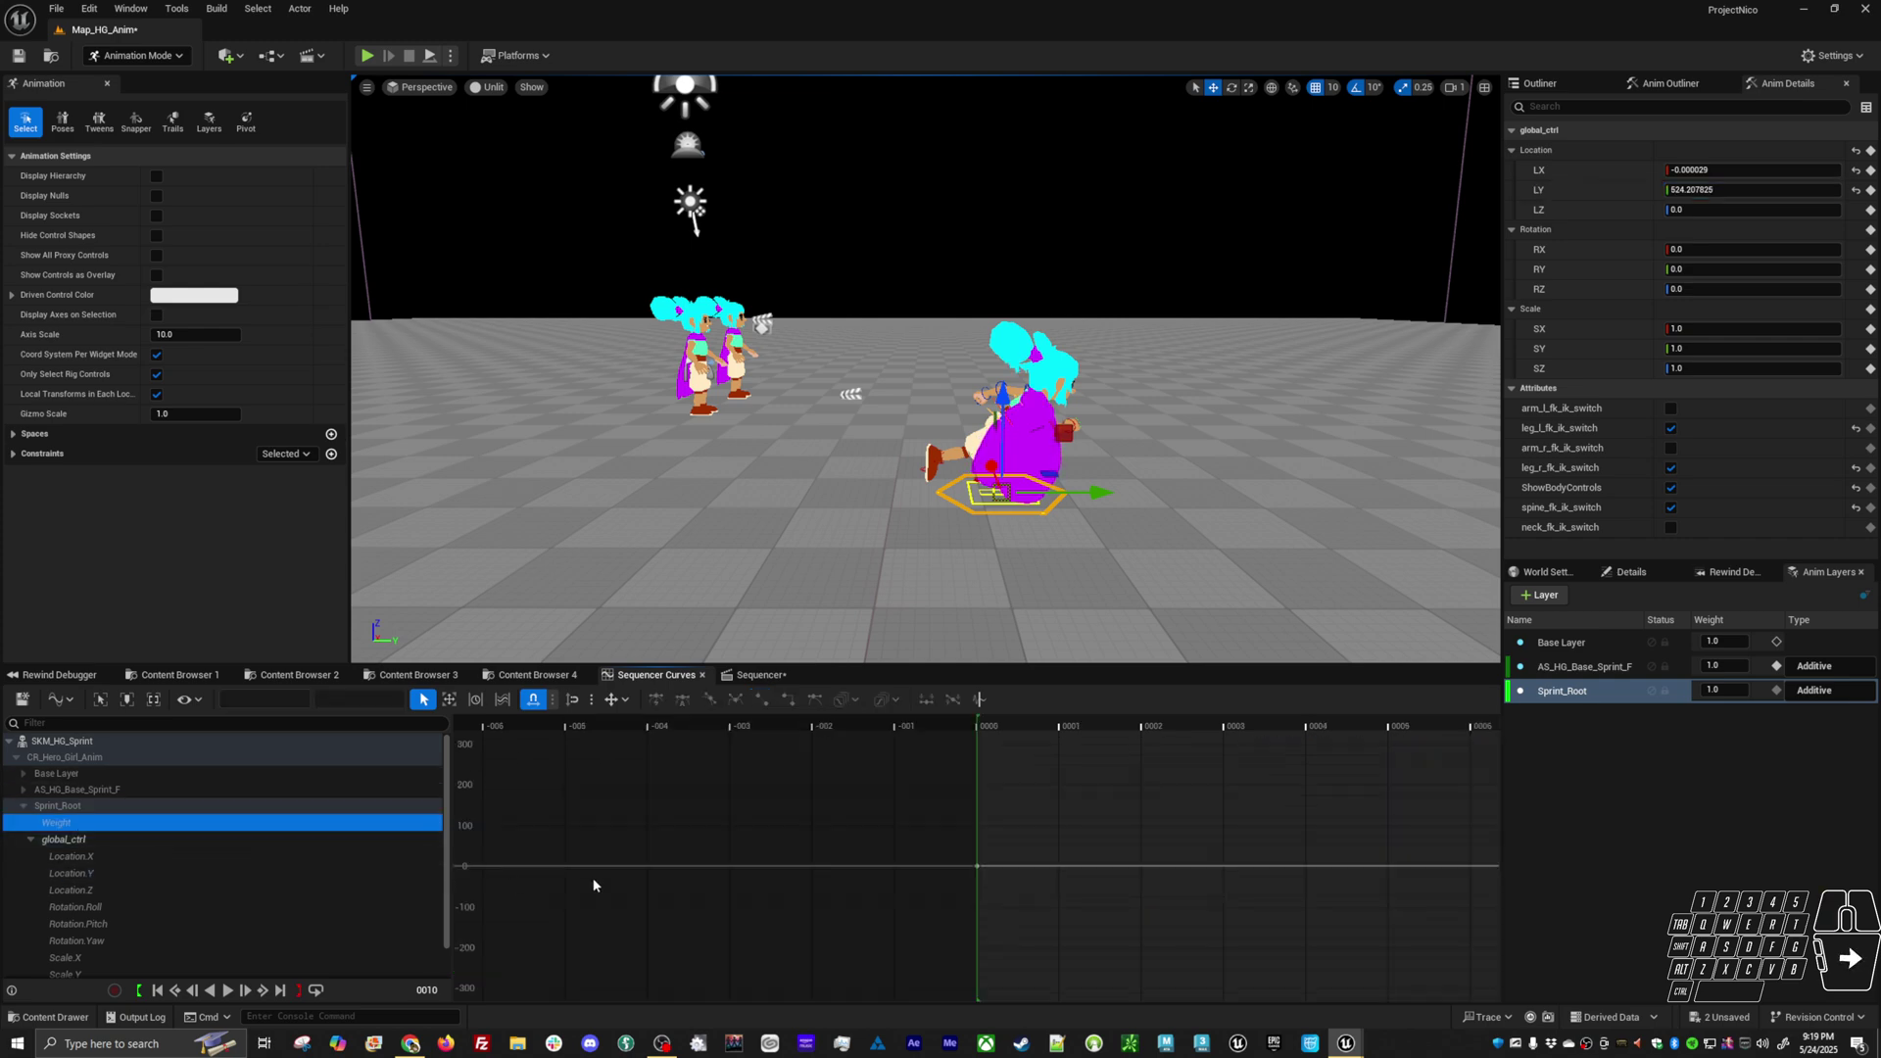
pyautogui.moveTo(828, 853); pyautogui.dragTo(1117, 907)
pyautogui.moveTo(1159, 813); pyautogui.dragTo(767, 818, button='right')
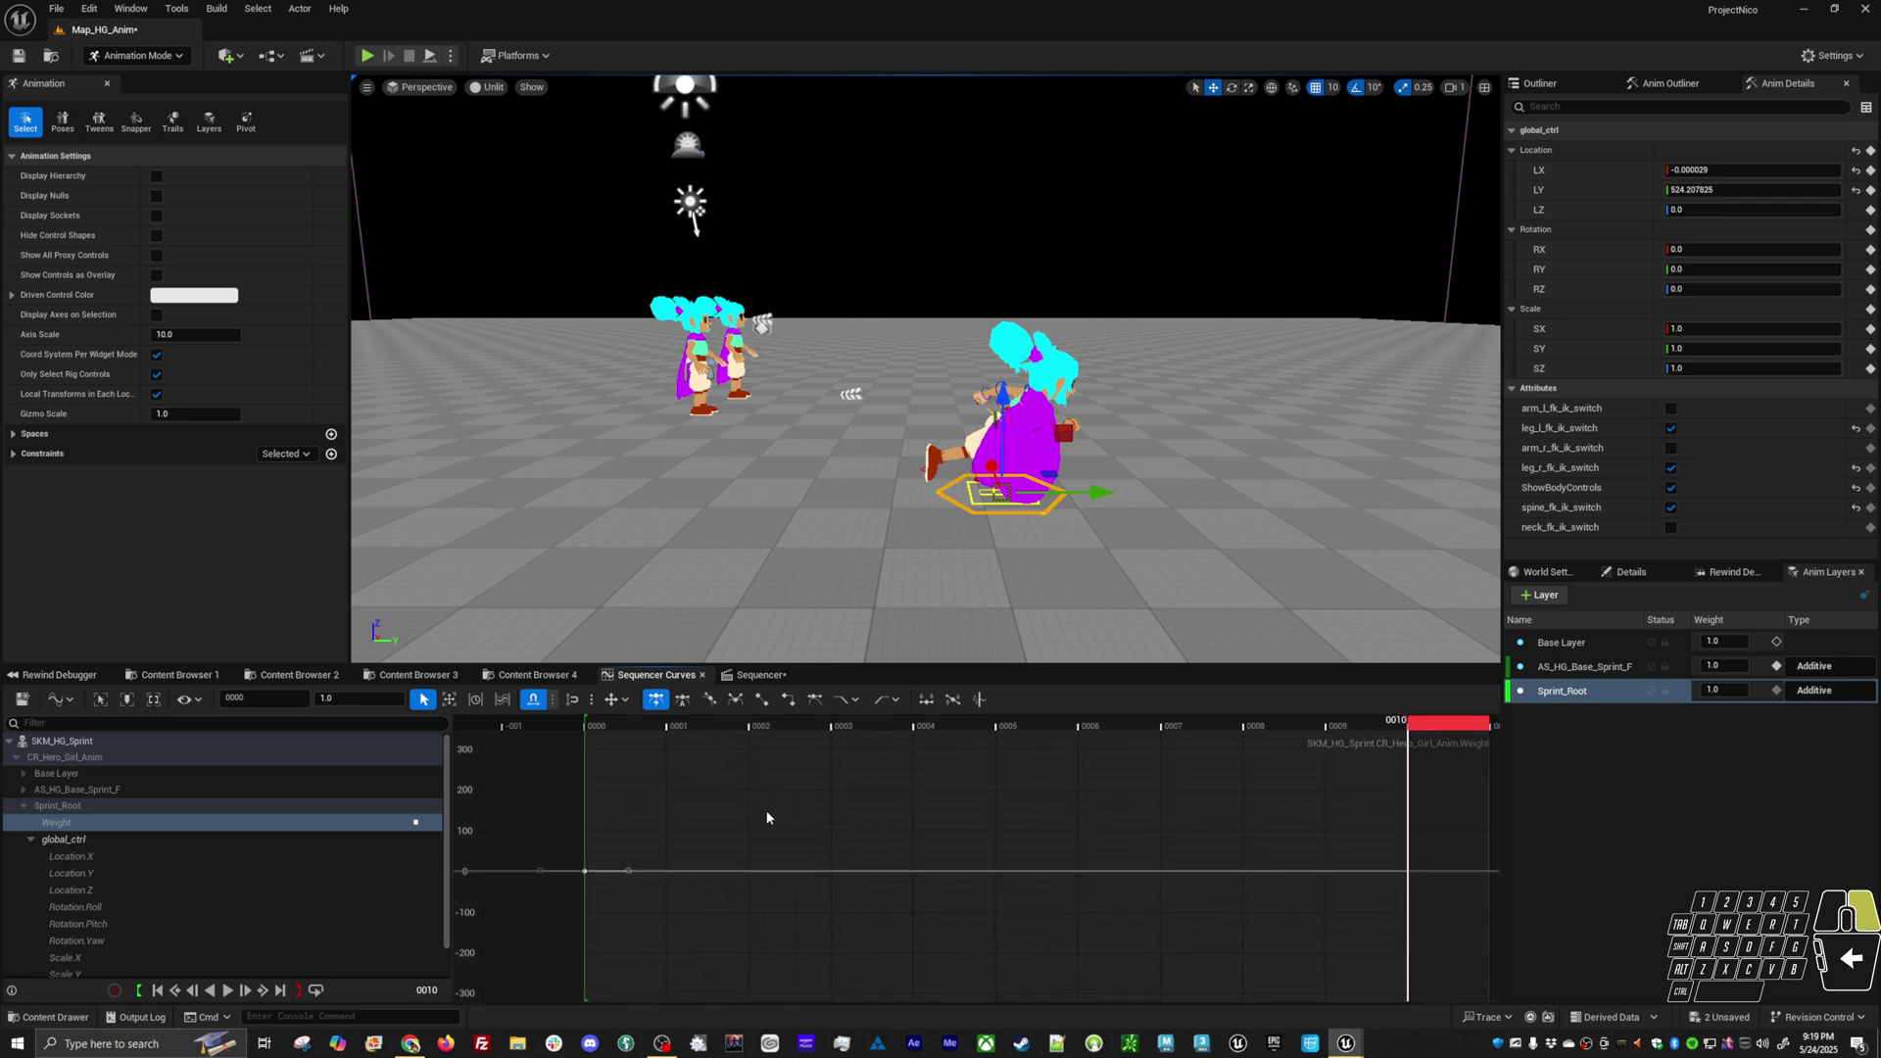
pyautogui.scroll(-1, 767, 817)
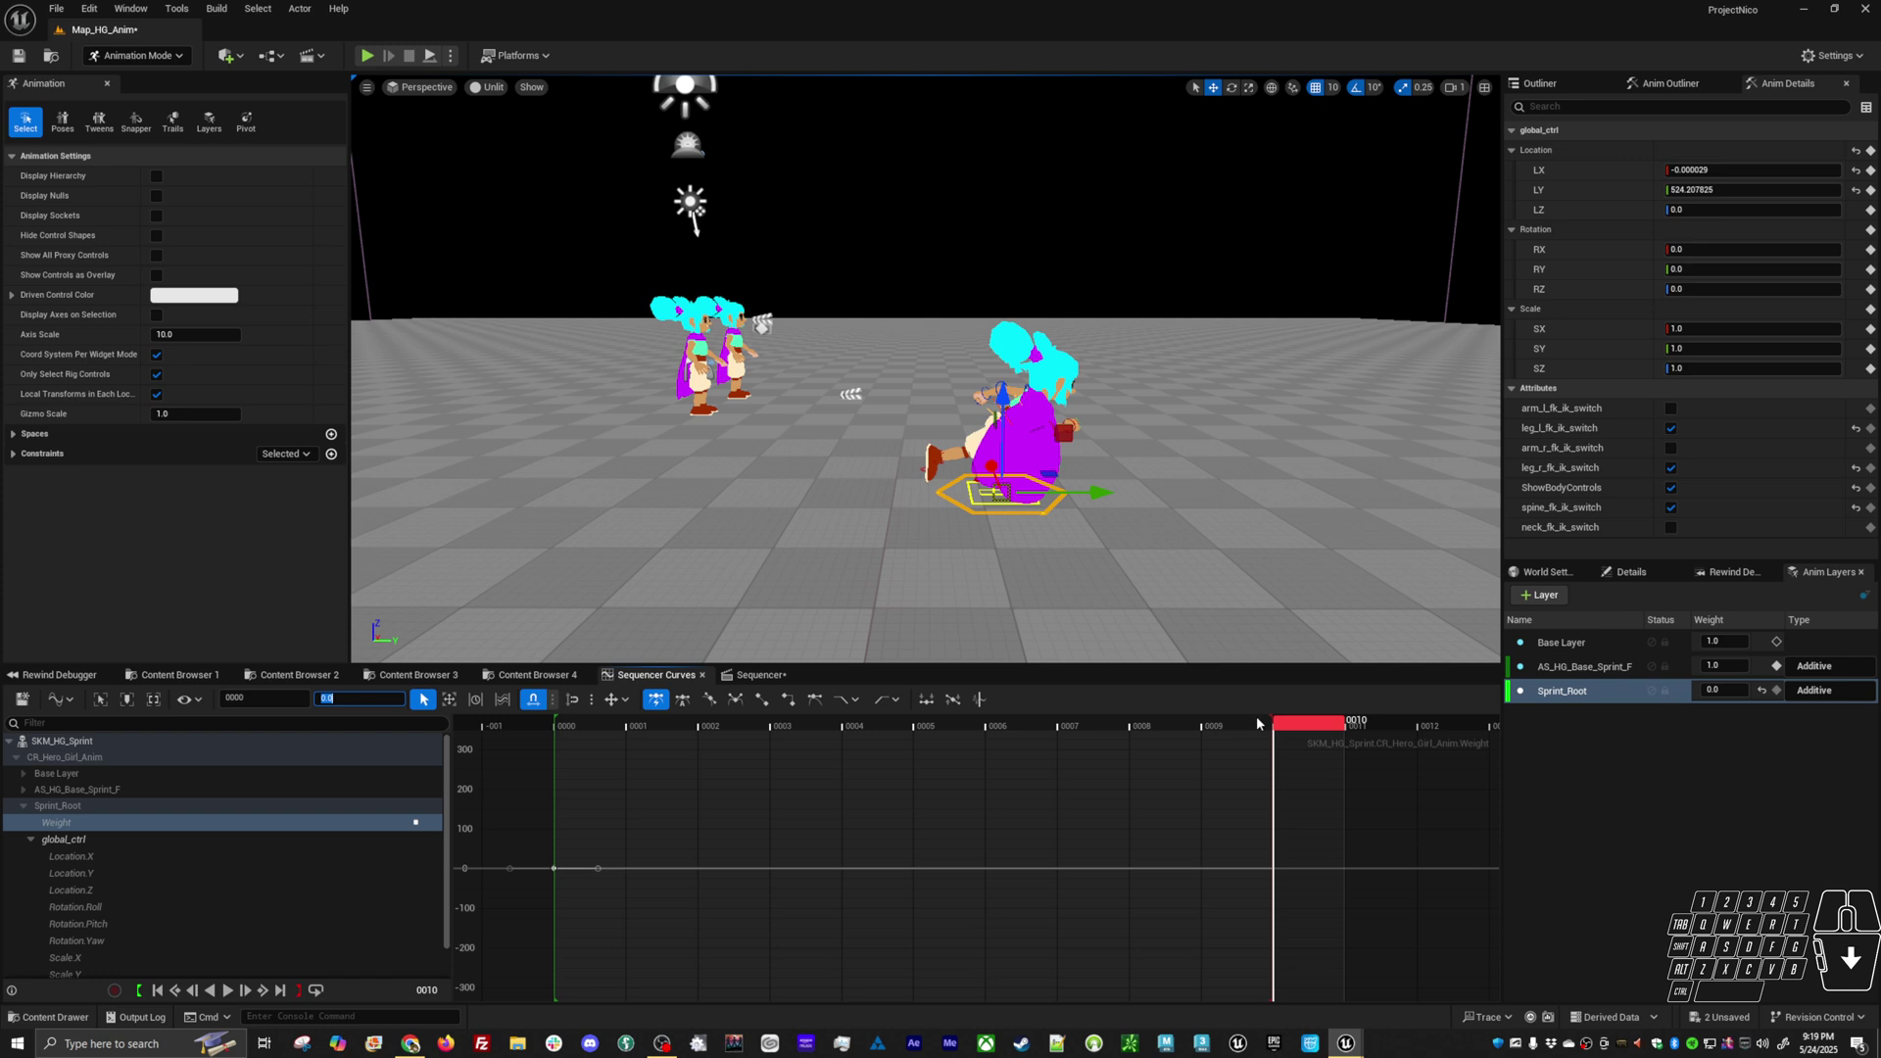
pyautogui.moveTo(1257, 723); pyautogui.dragTo(543, 749)
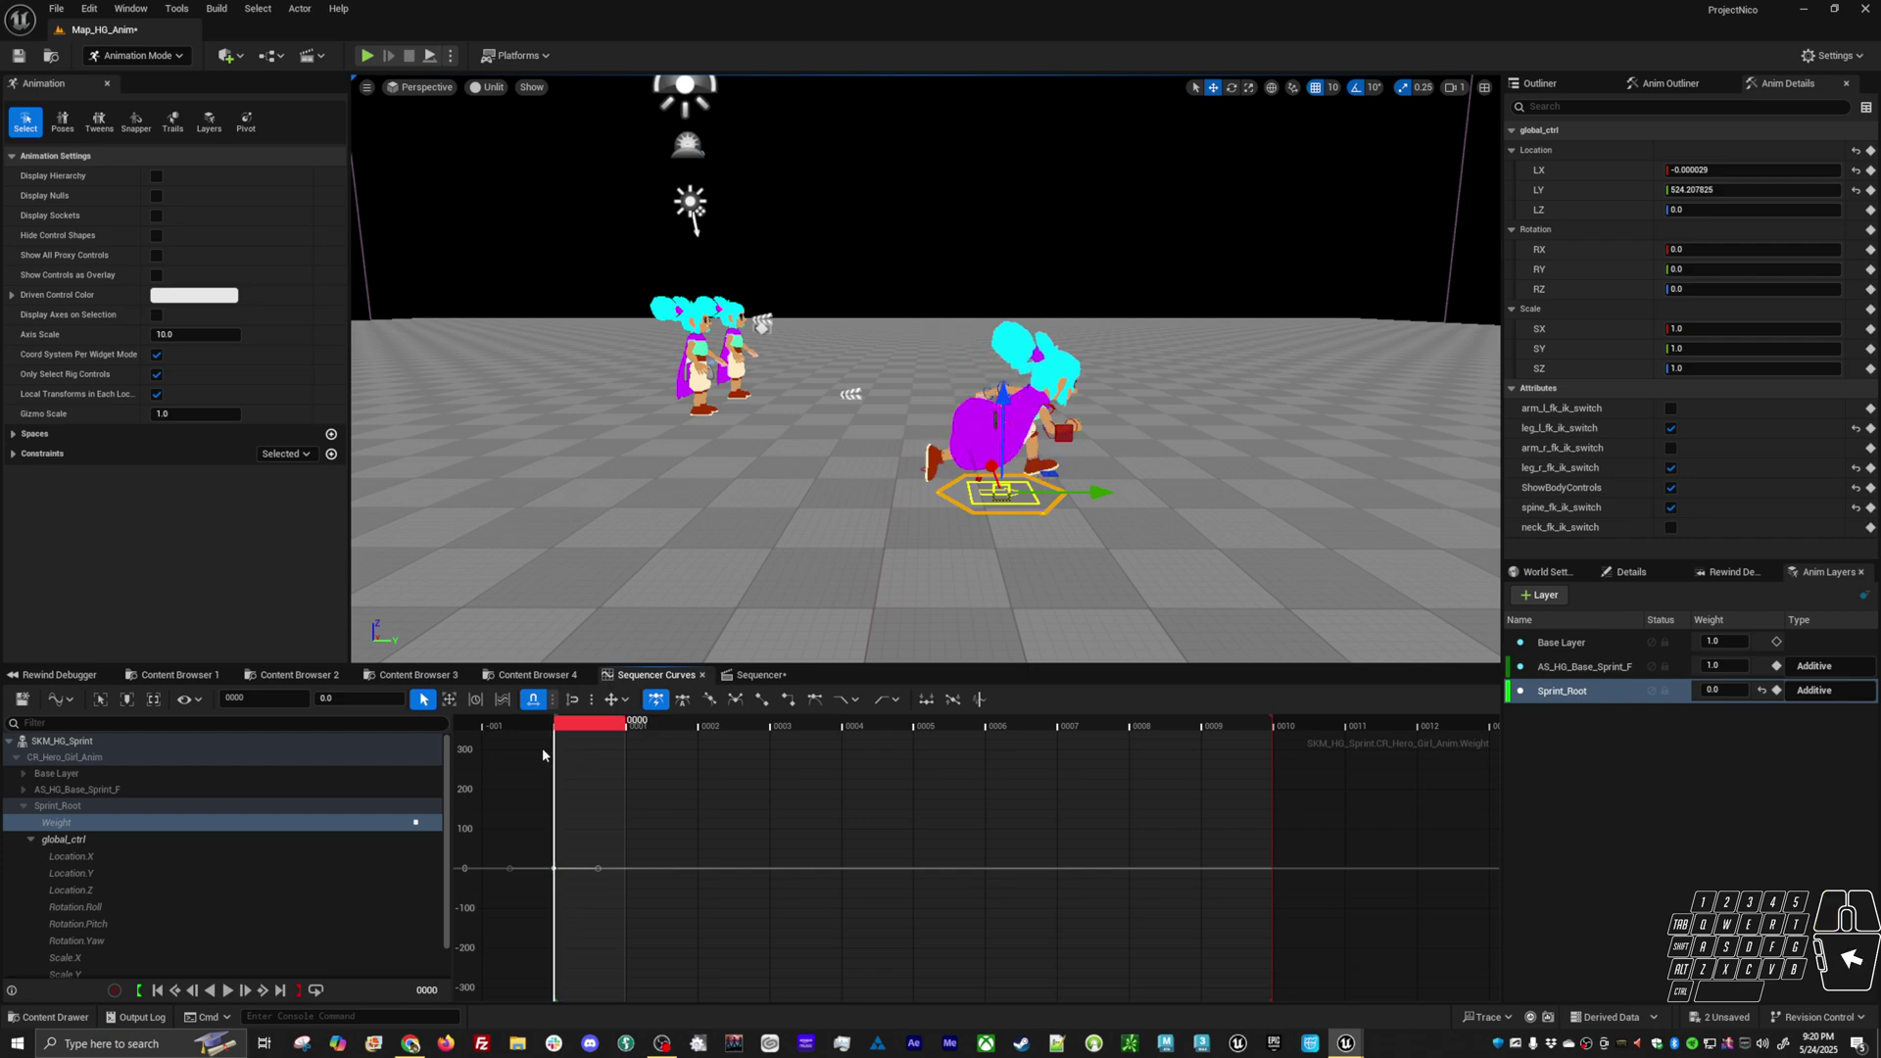
# Set the Sprint_Root layer's Weight key to 1.0 and scrub between frames 0 and 2
pyautogui.click(359, 697)
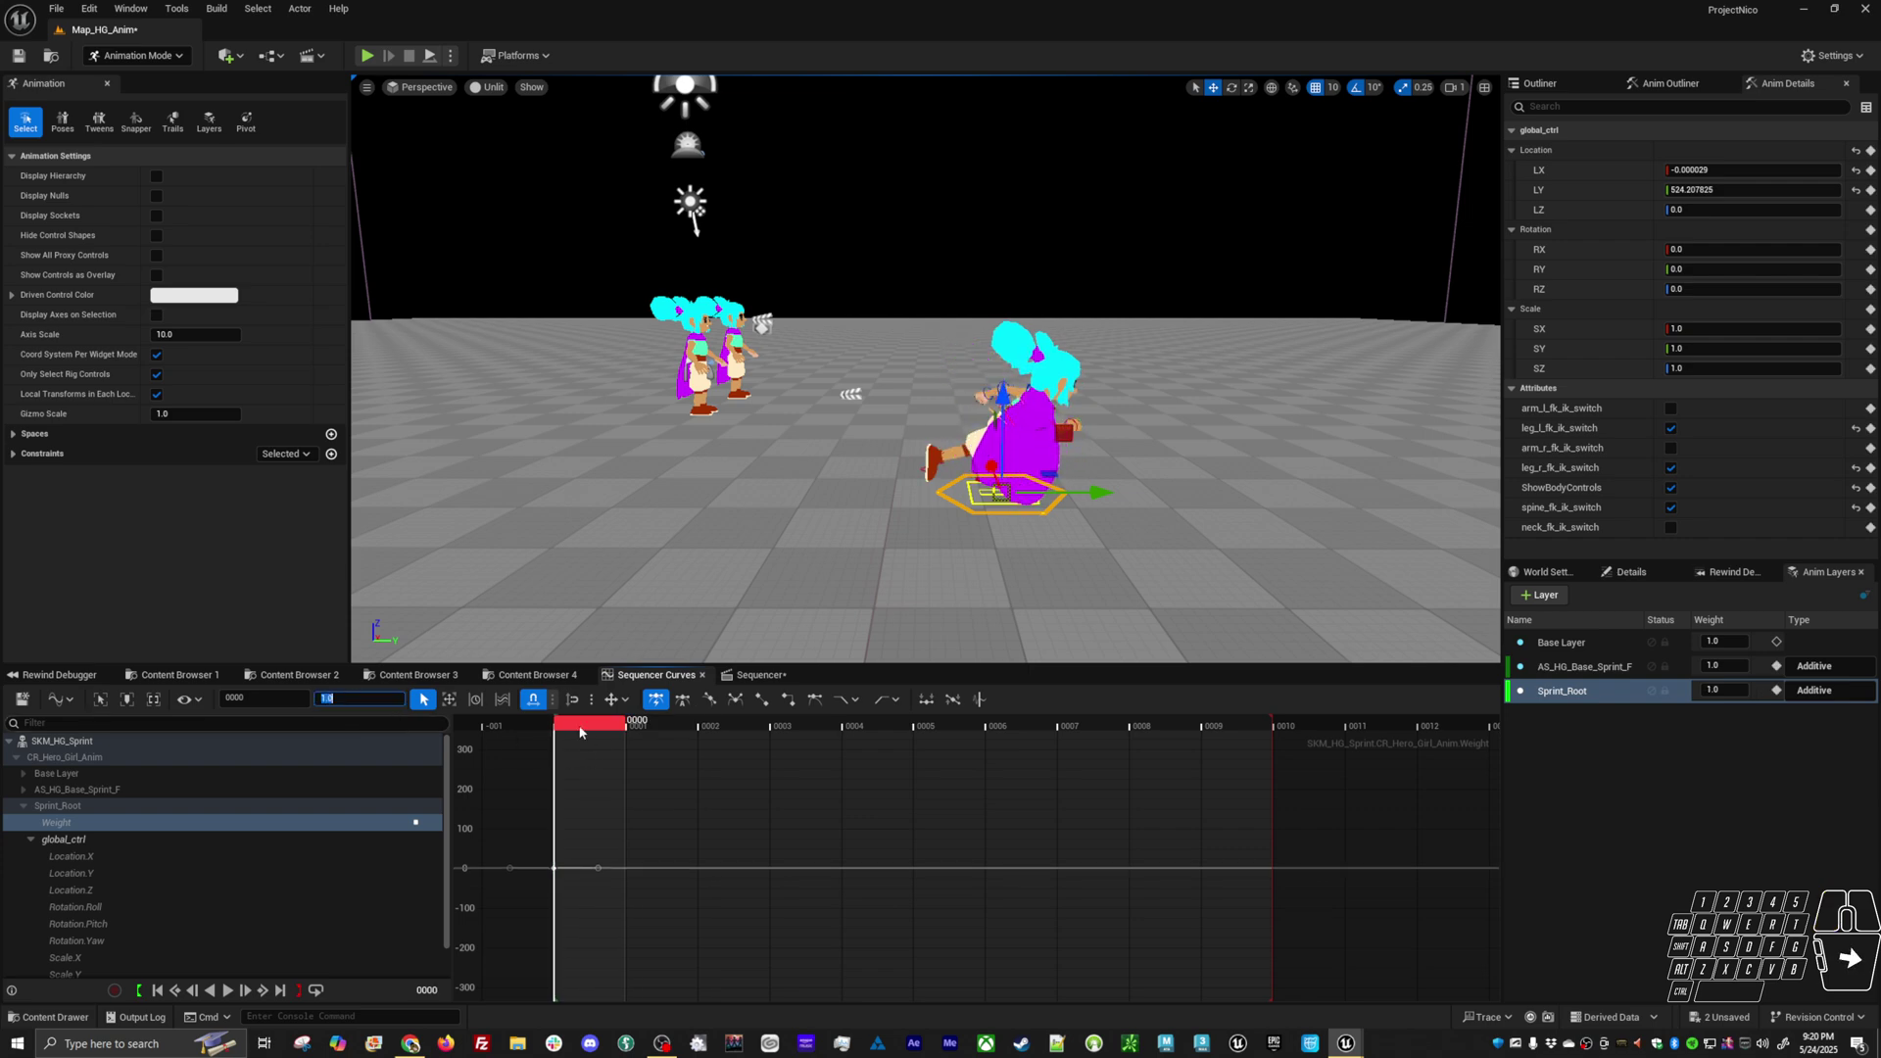
pyautogui.moveTo(623, 725); pyautogui.dragTo(754, 732)
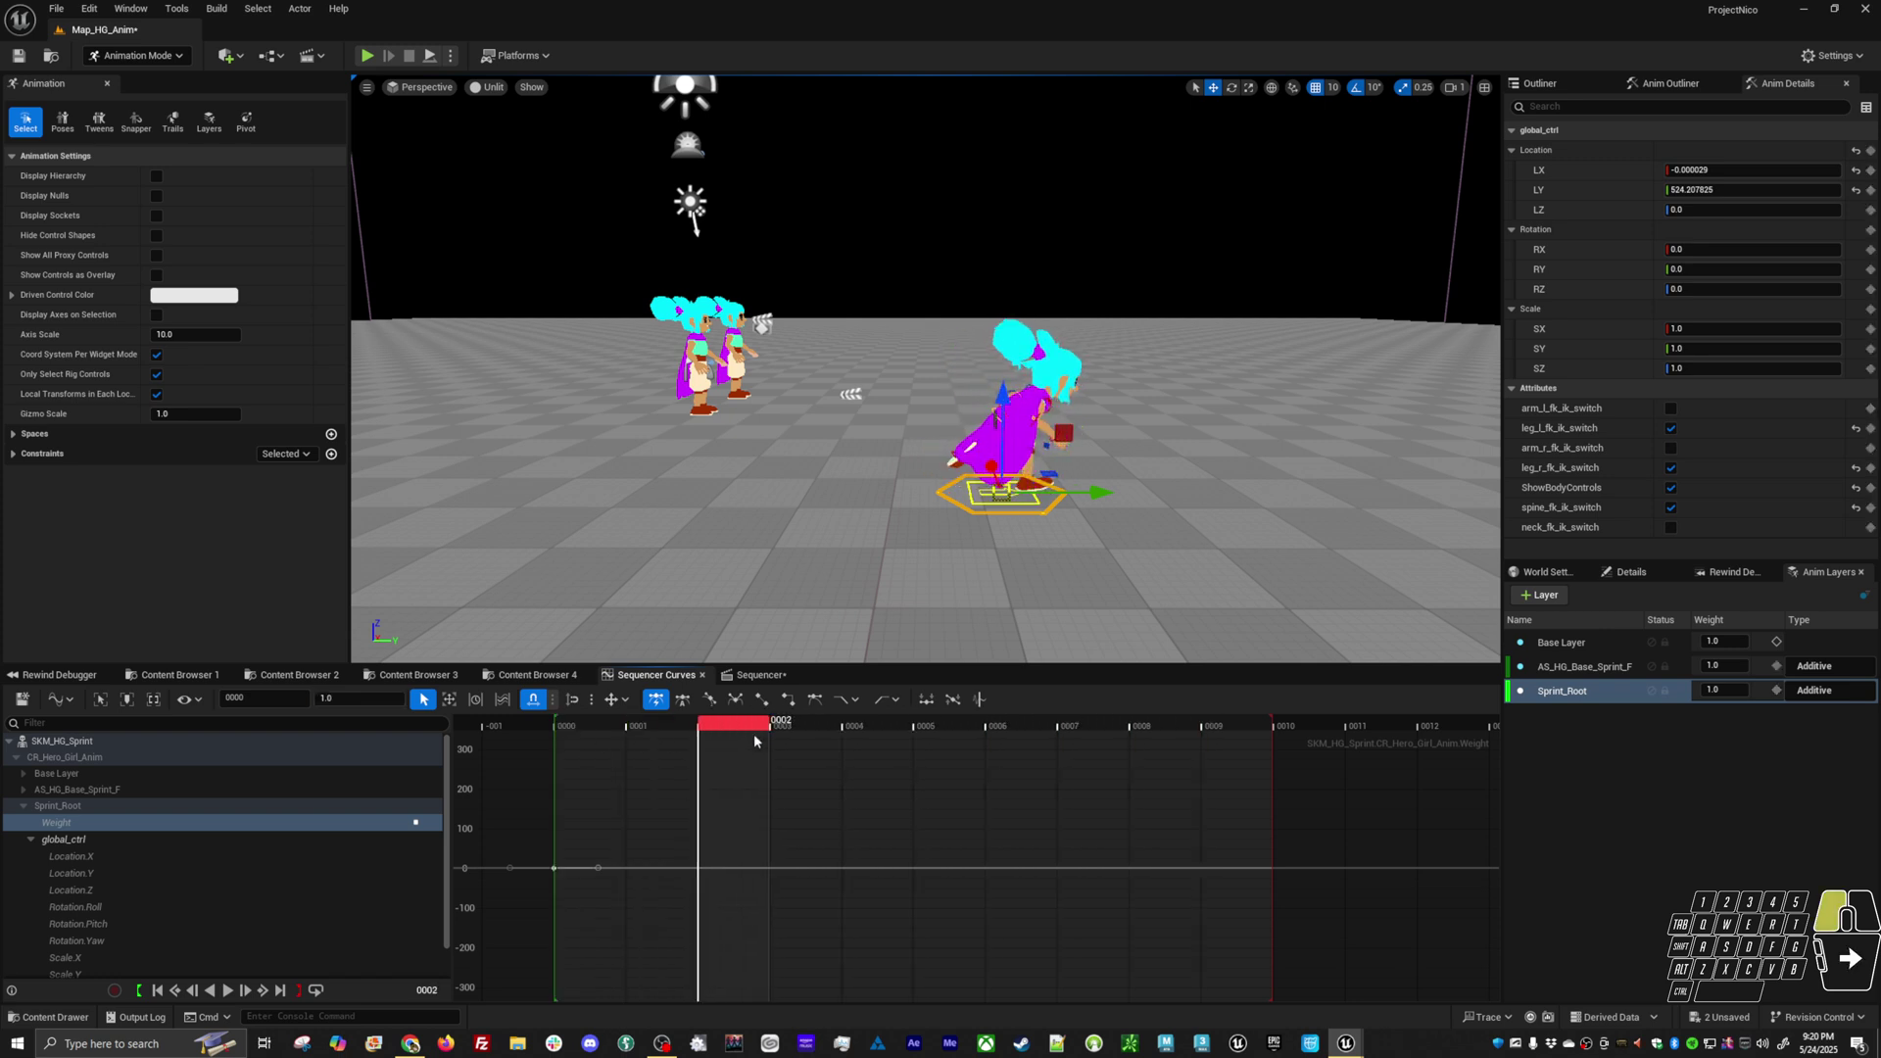
pyautogui.moveTo(754, 741); pyautogui.dragTo(557, 735)
# Move the global control up and back on the Sprint_Root layer at frame 0, to about Y 339 and Z 214
pyautogui.keyDown('alt'); pyautogui.moveTo(949, 559); pyautogui.dragTo(909, 668); pyautogui.keyUp('alt')
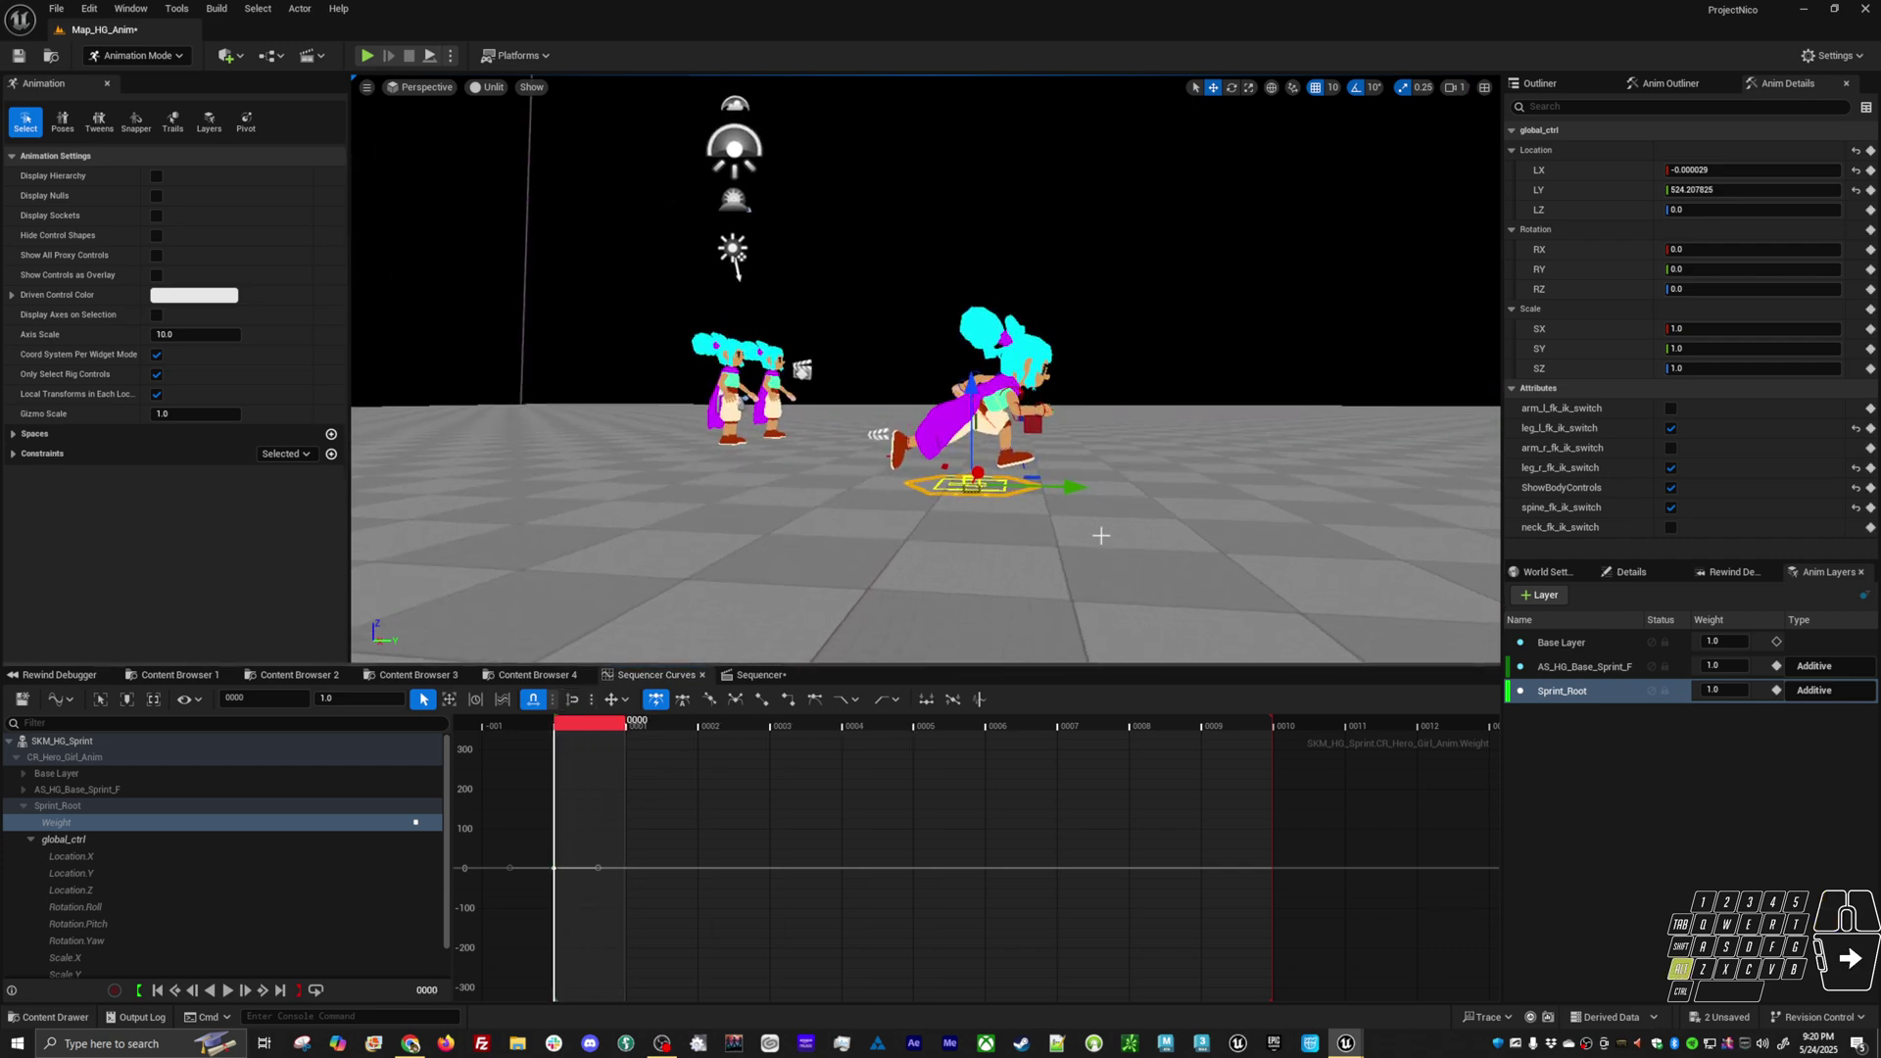
pyautogui.click(1026, 512)
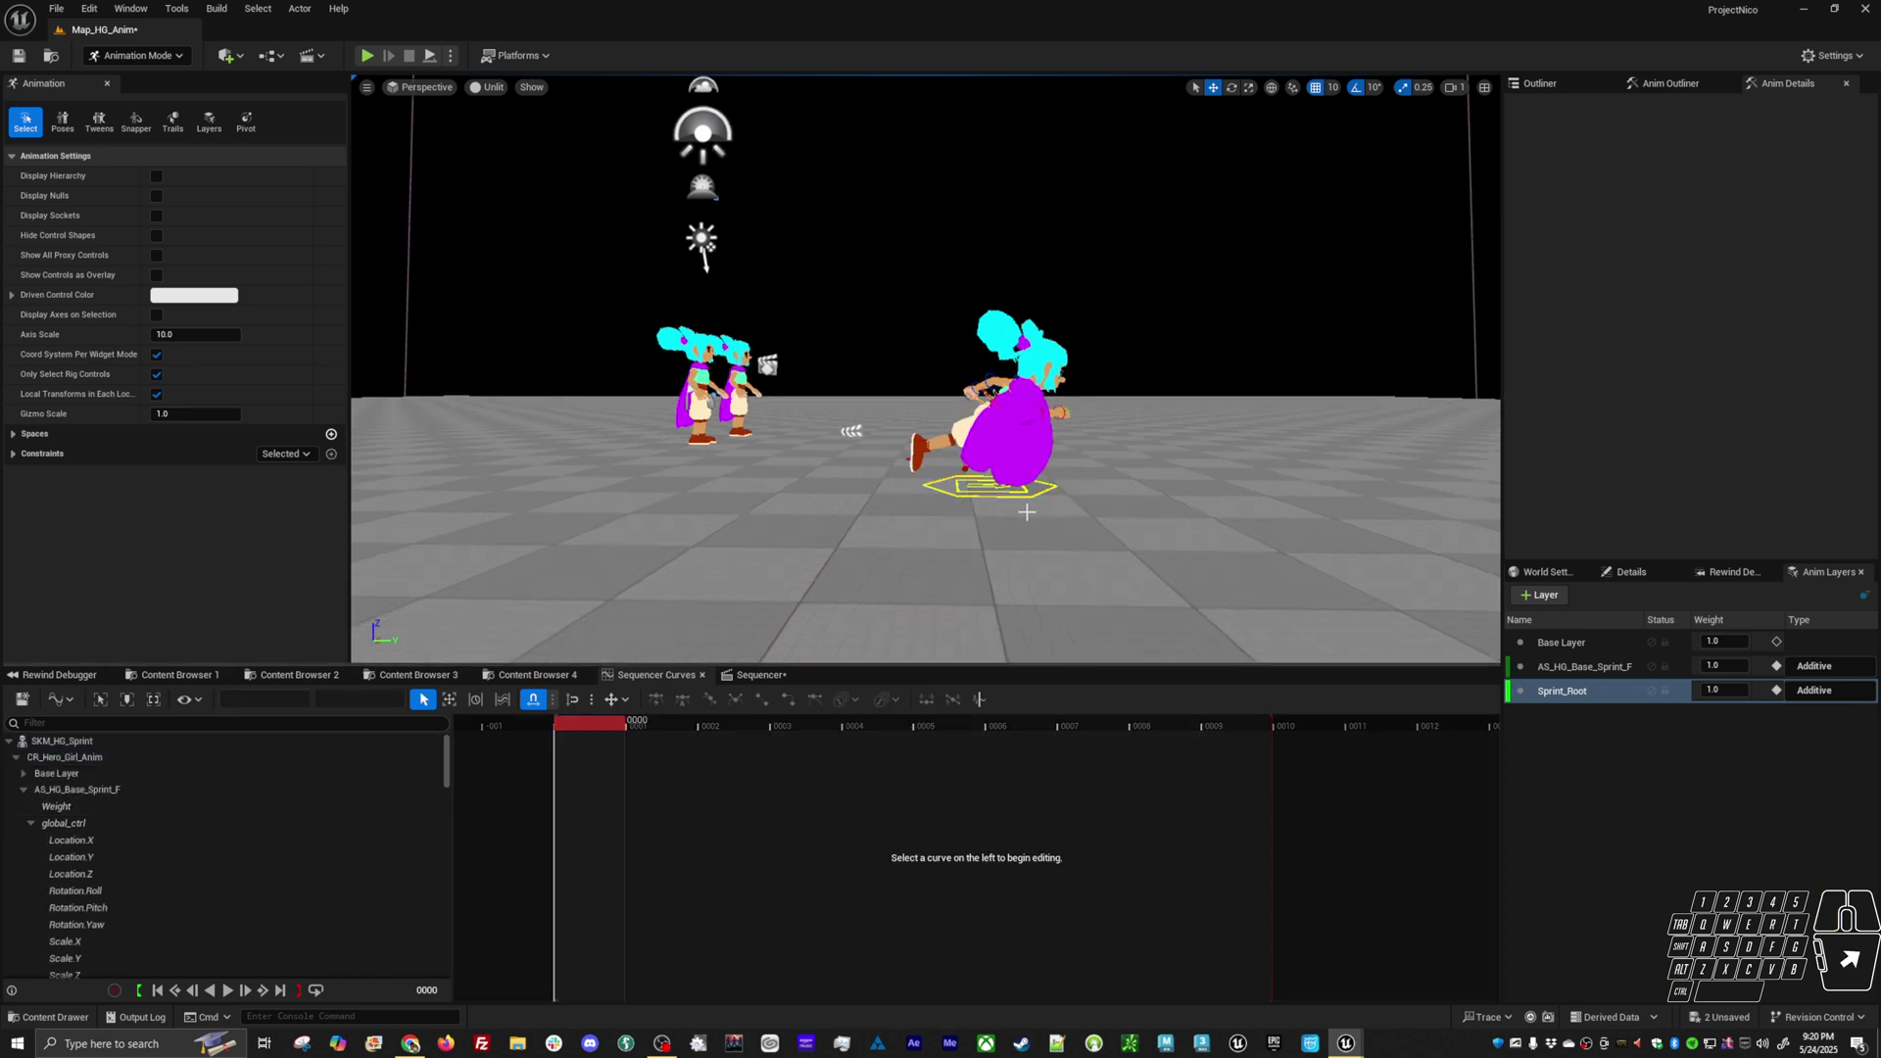
pyautogui.click(989, 485)
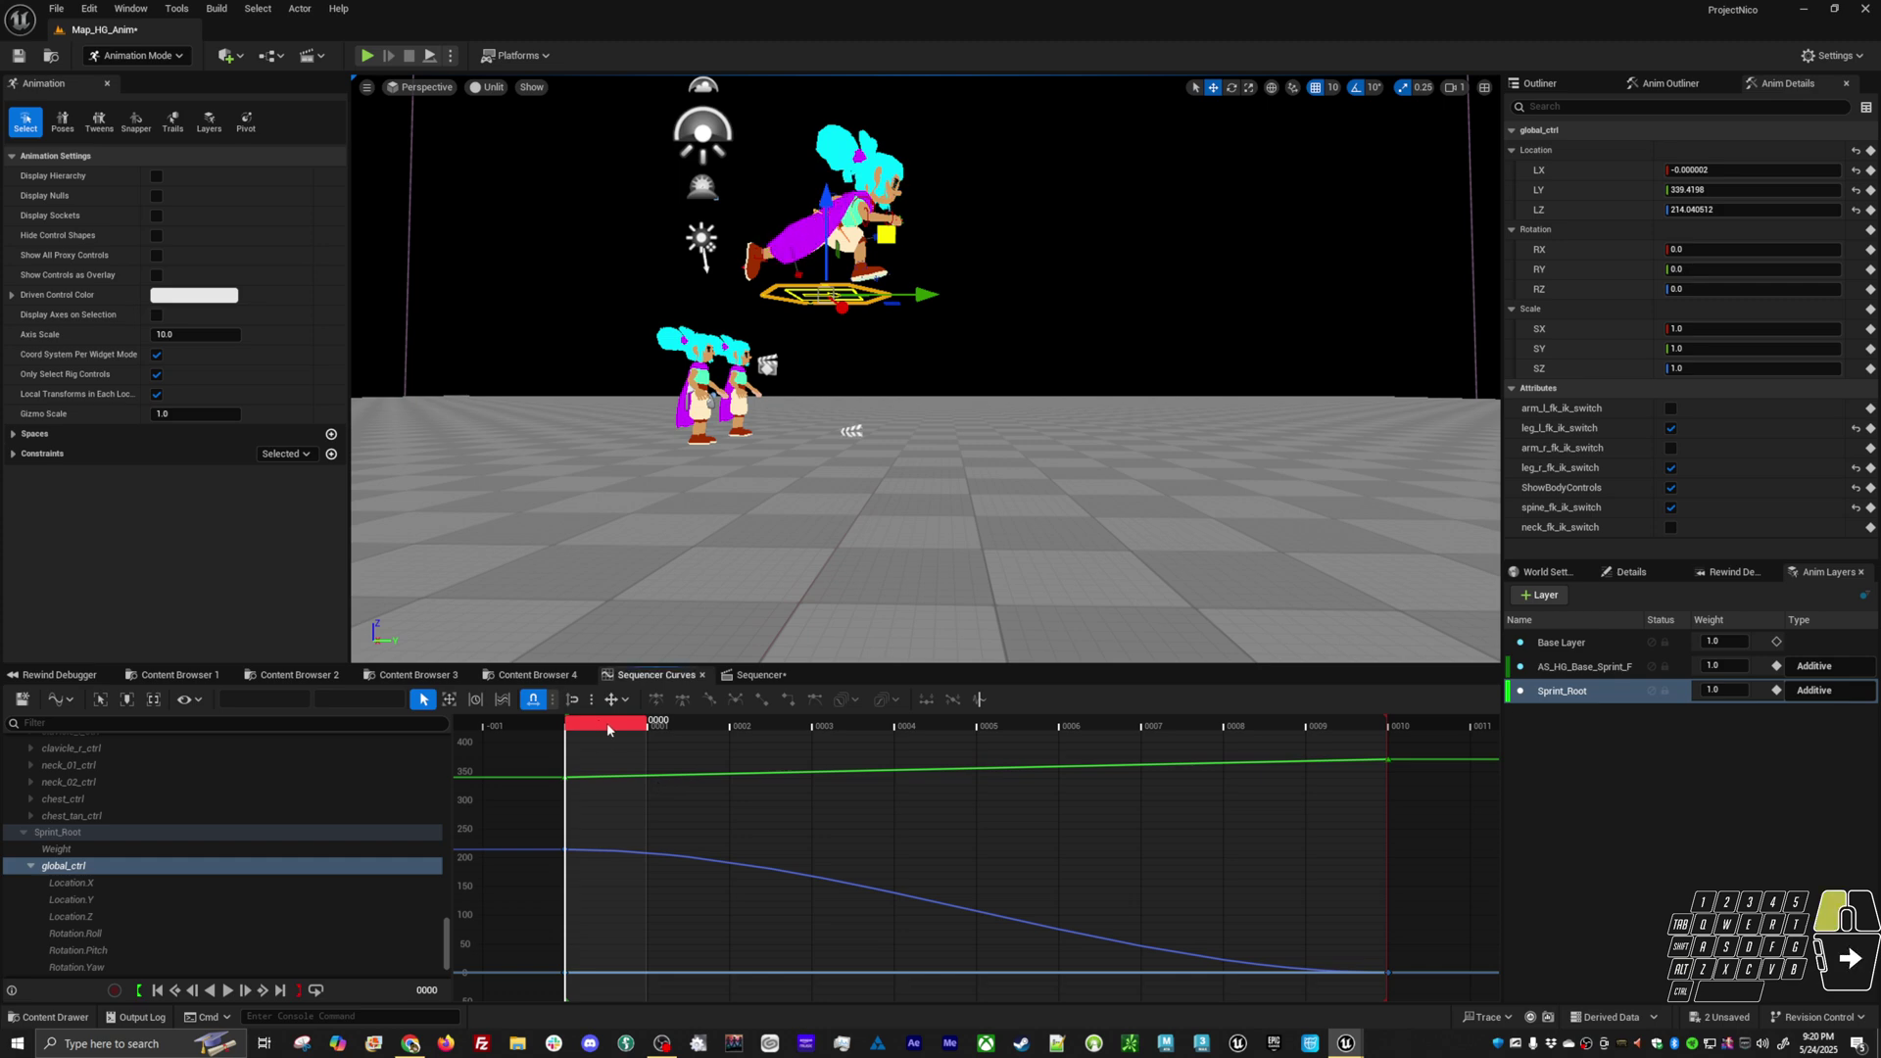
pyautogui.moveTo(607, 729); pyautogui.dragTo(565, 729)
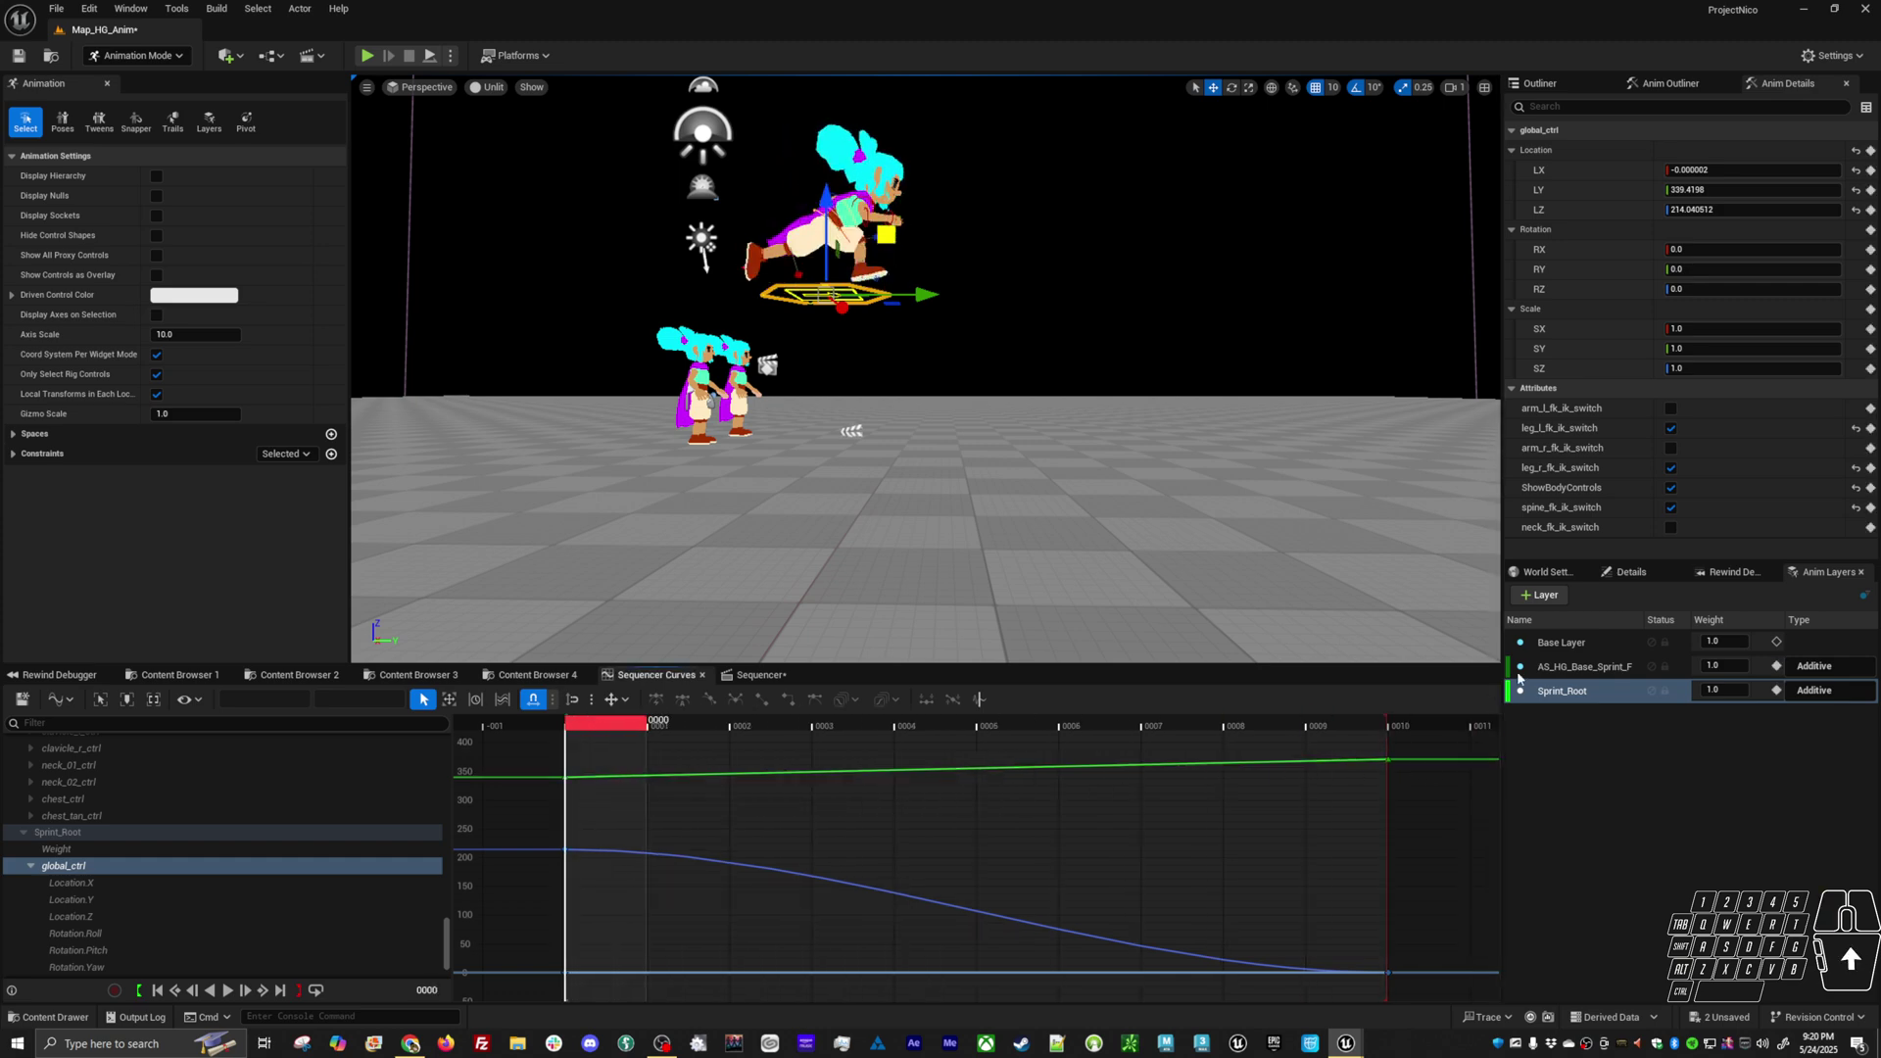
# Mute the Sprint_Root layer and scrub near frame 0 to test its effect
pyautogui.click(1653, 692)
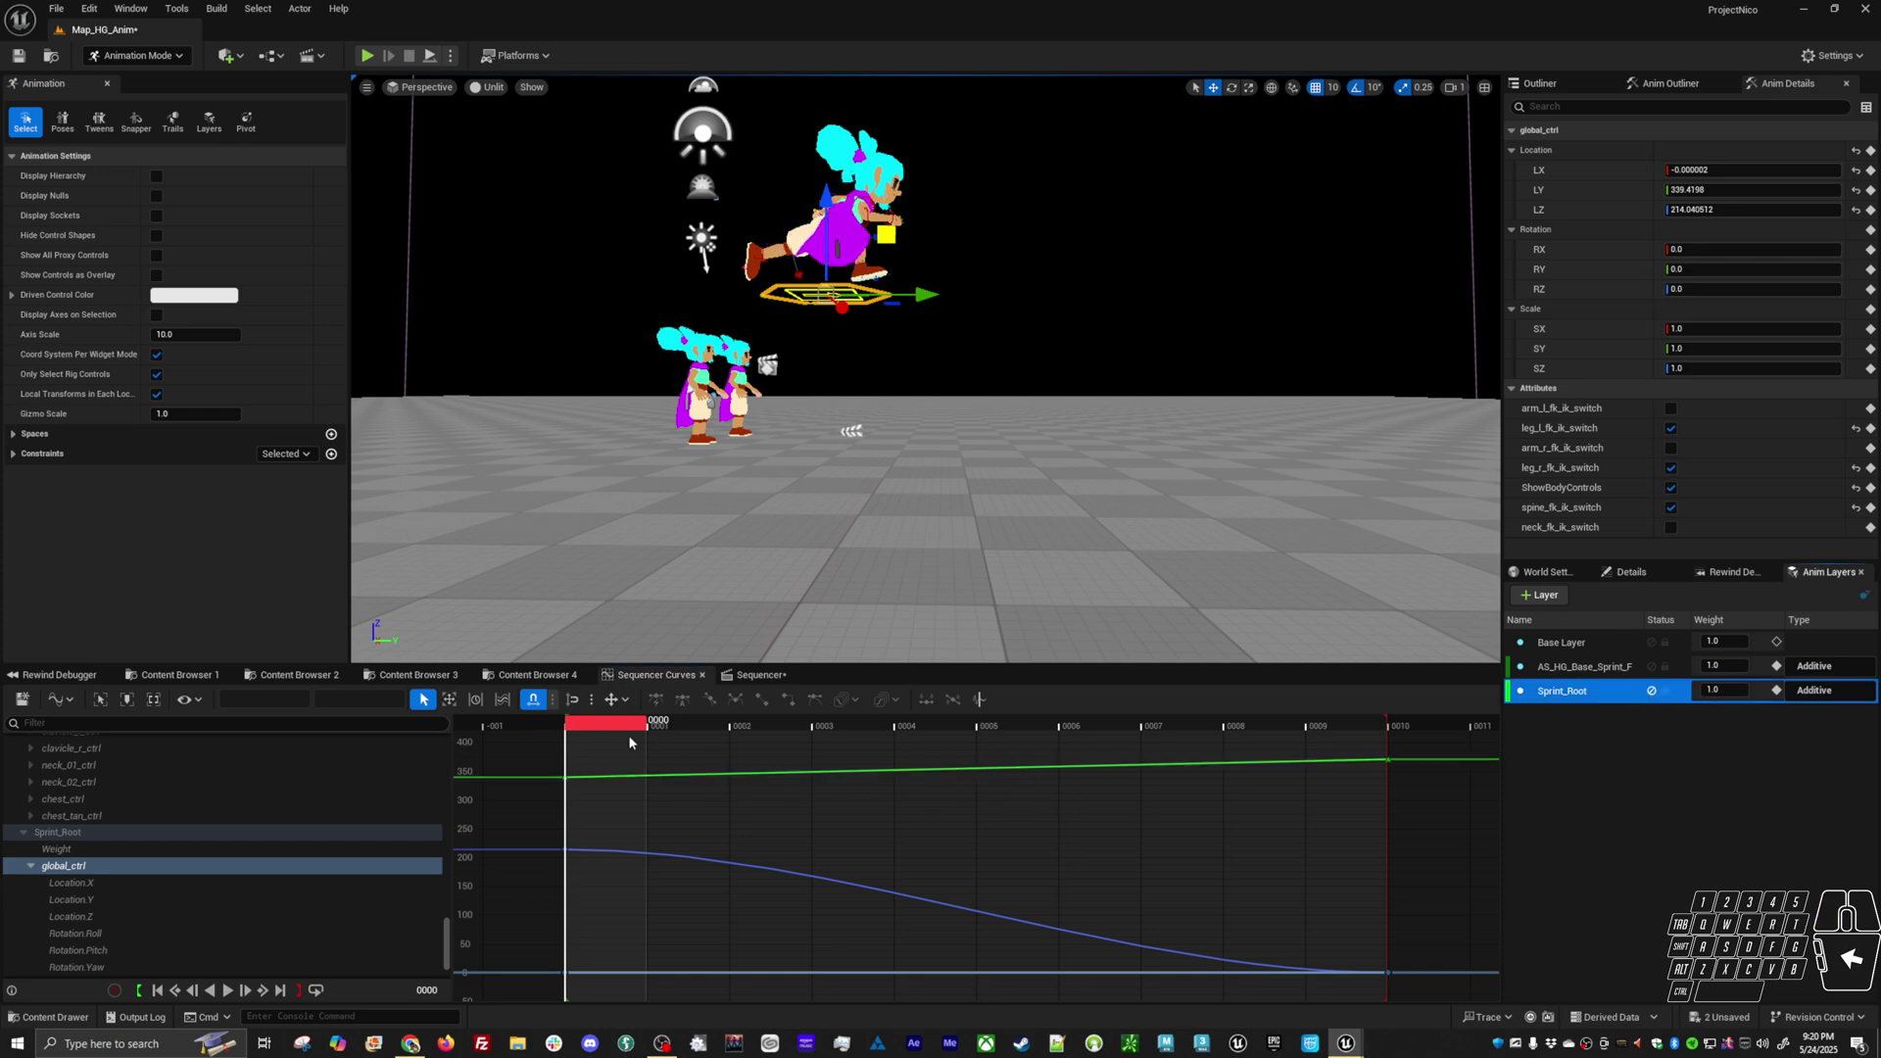
pyautogui.moveTo(627, 735); pyautogui.dragTo(599, 784)
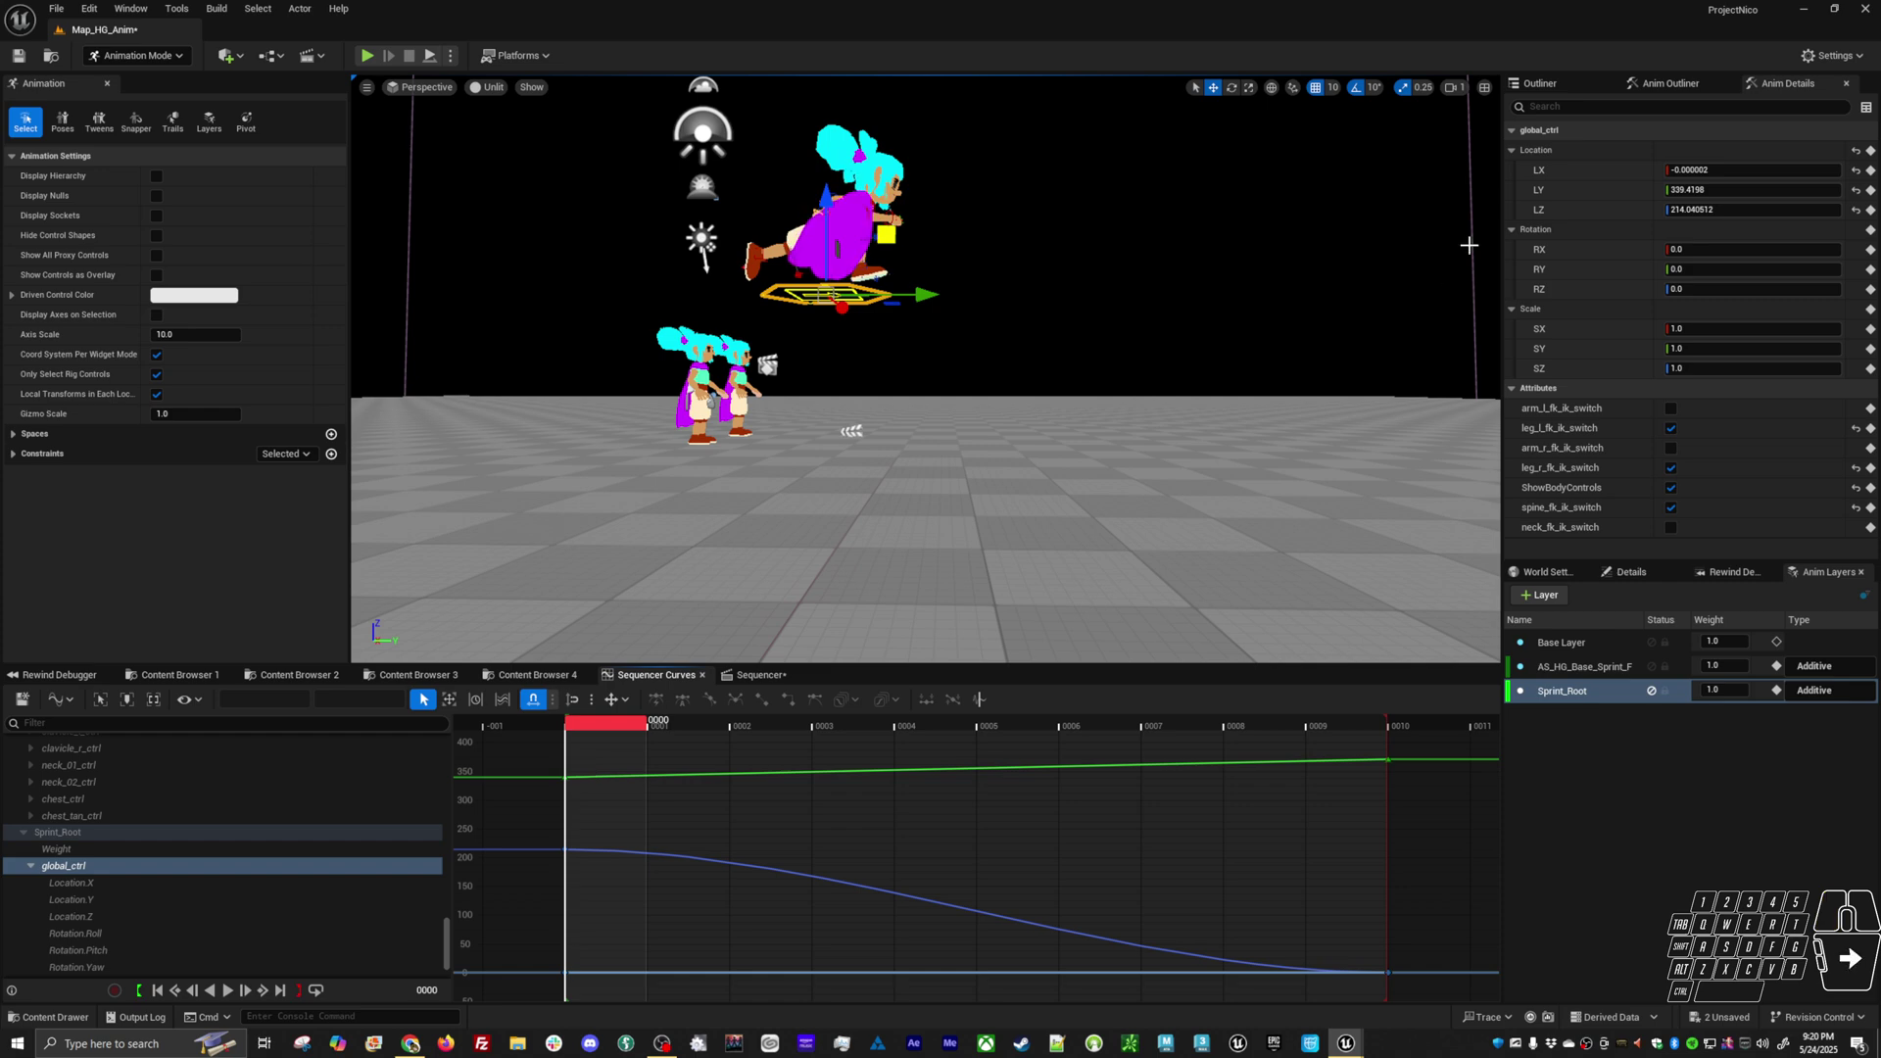
# Examine the Outliner and the SEQ_HG_Loco sequence's layer tracks, selection details and animation lock for anything blocking the root motion
pyautogui.click(1700, 87)
pyautogui.click(1533, 83)
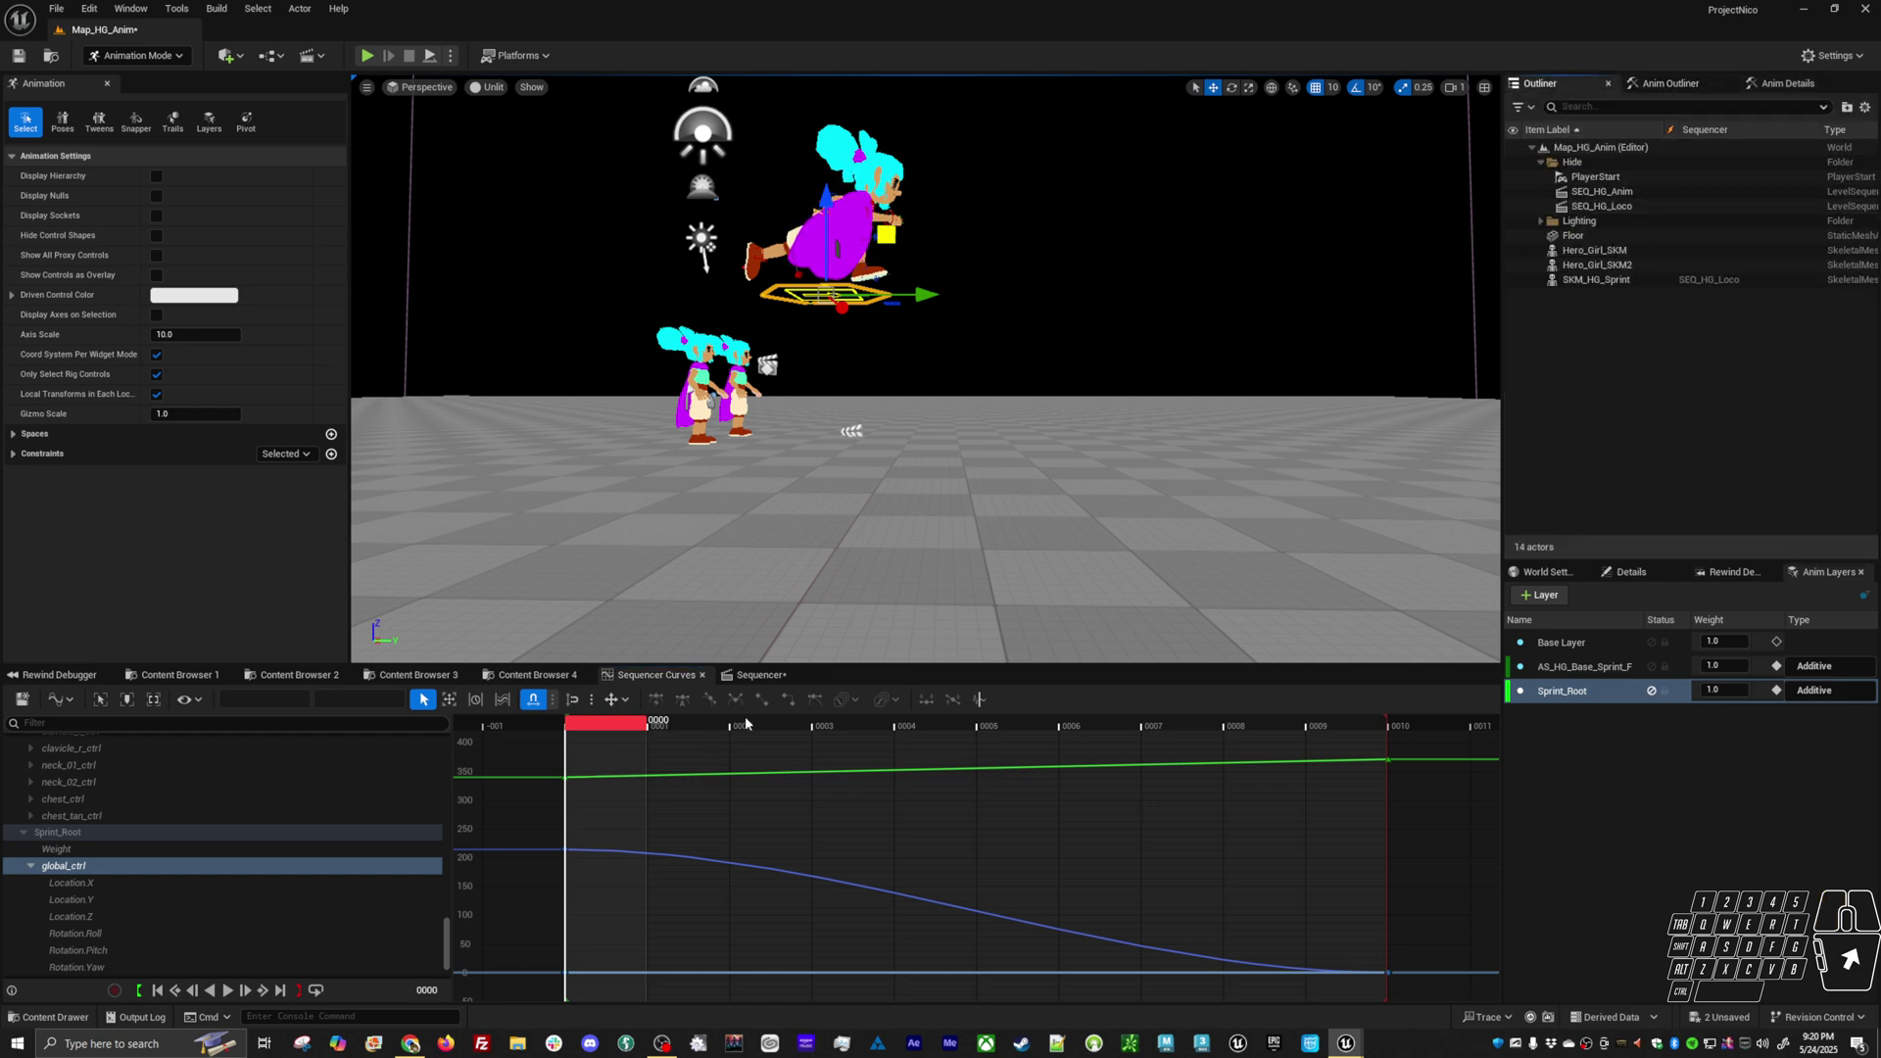
pyautogui.click(770, 677)
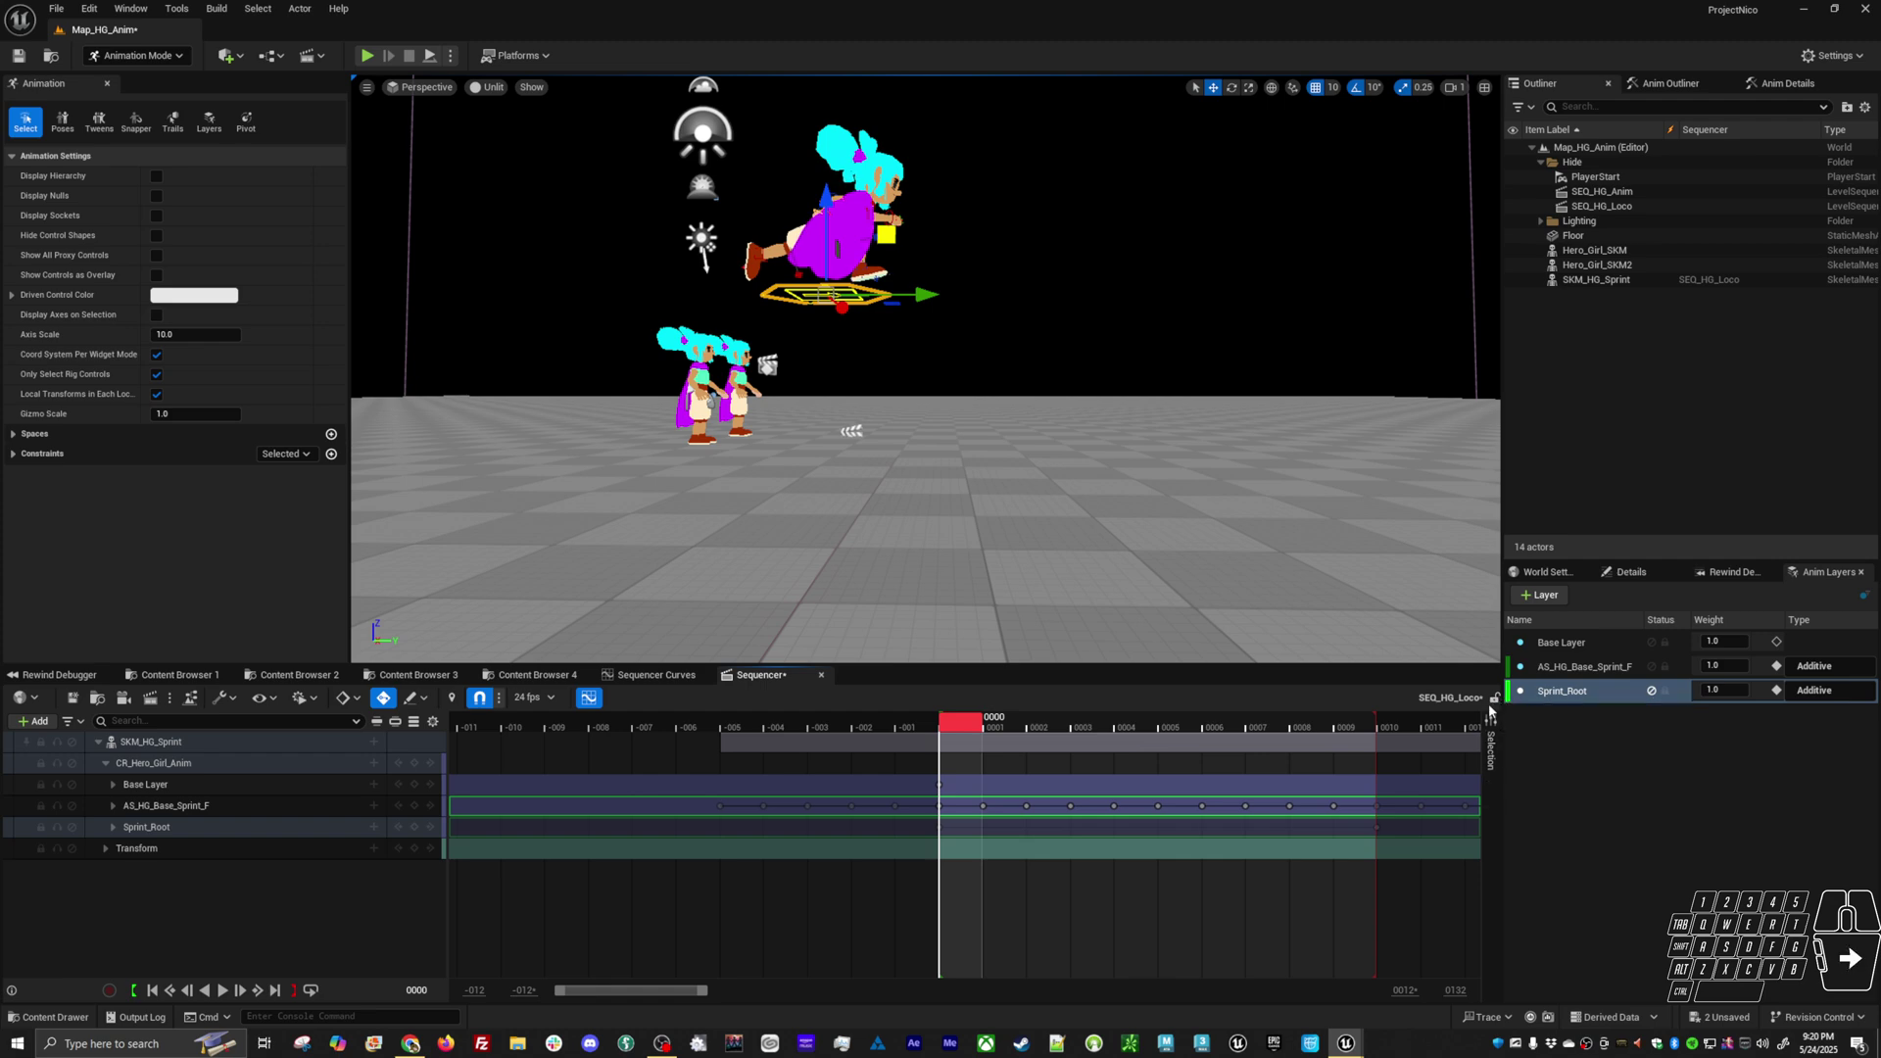
pyautogui.click(1490, 746)
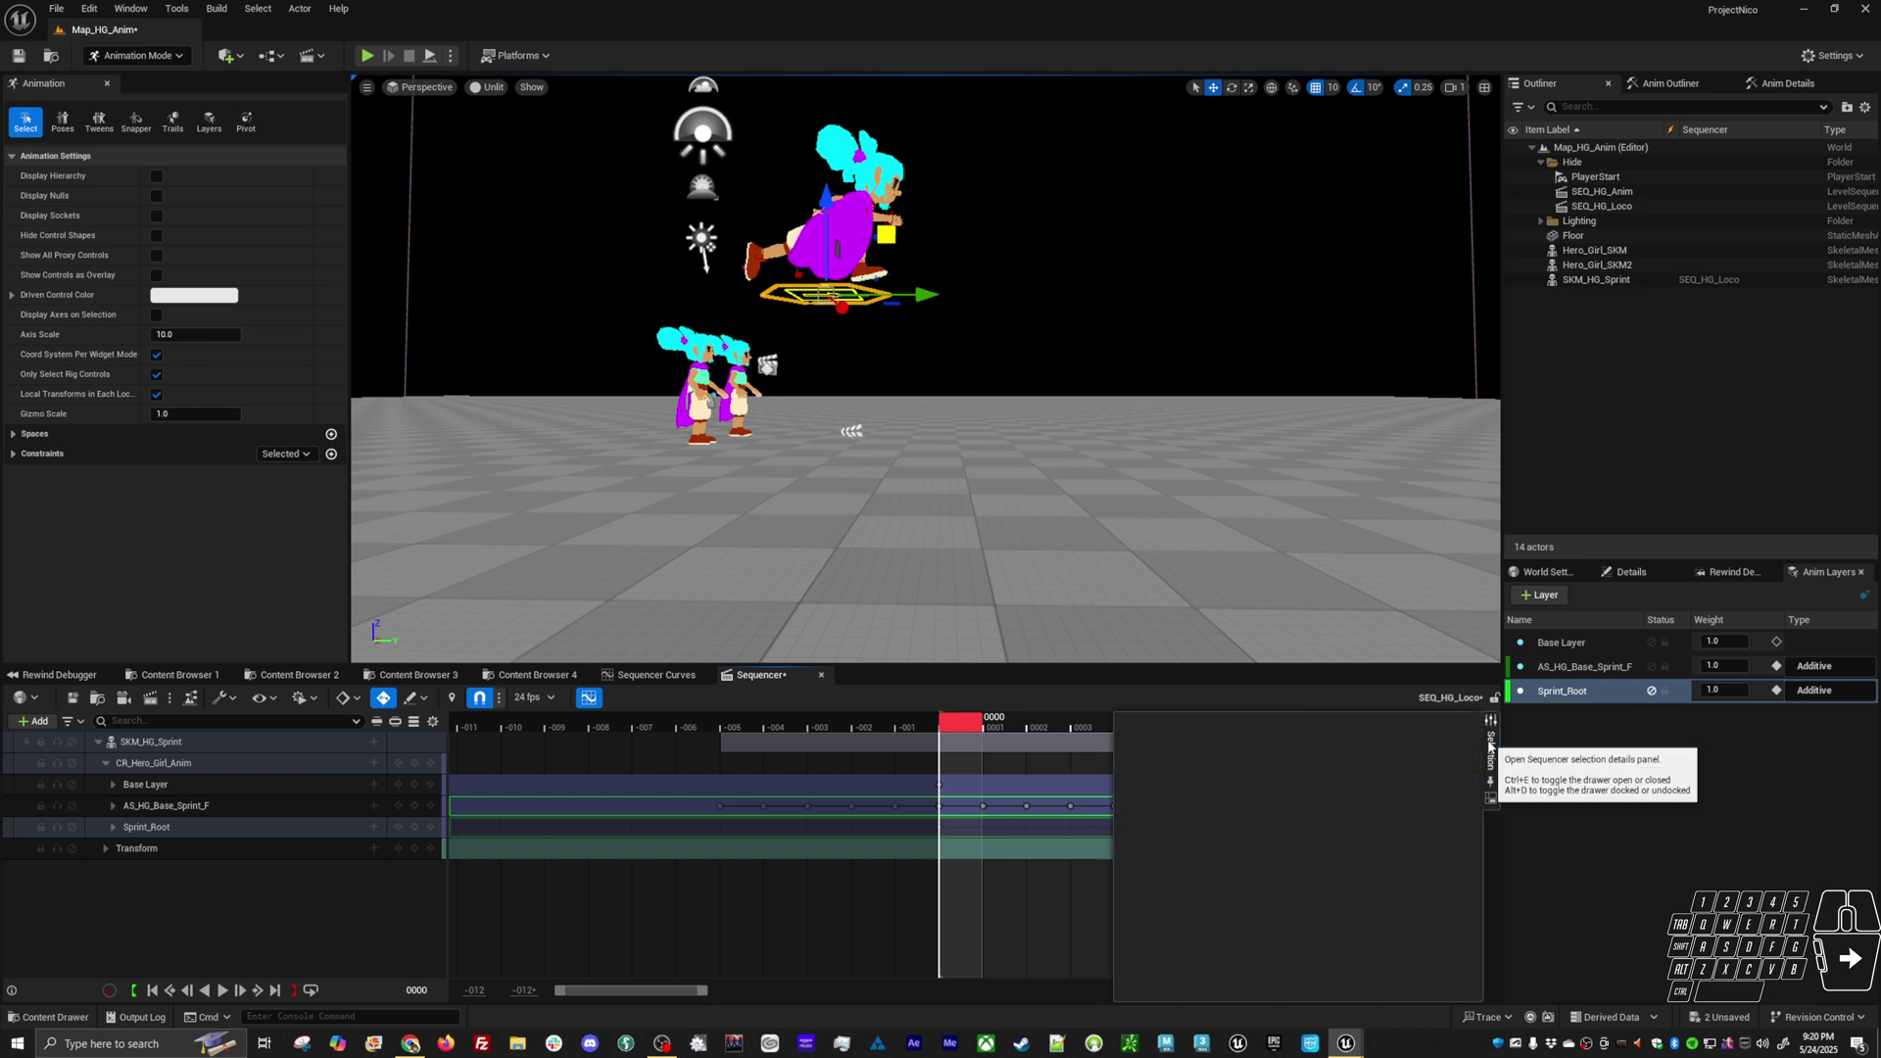
pyautogui.click(1490, 739)
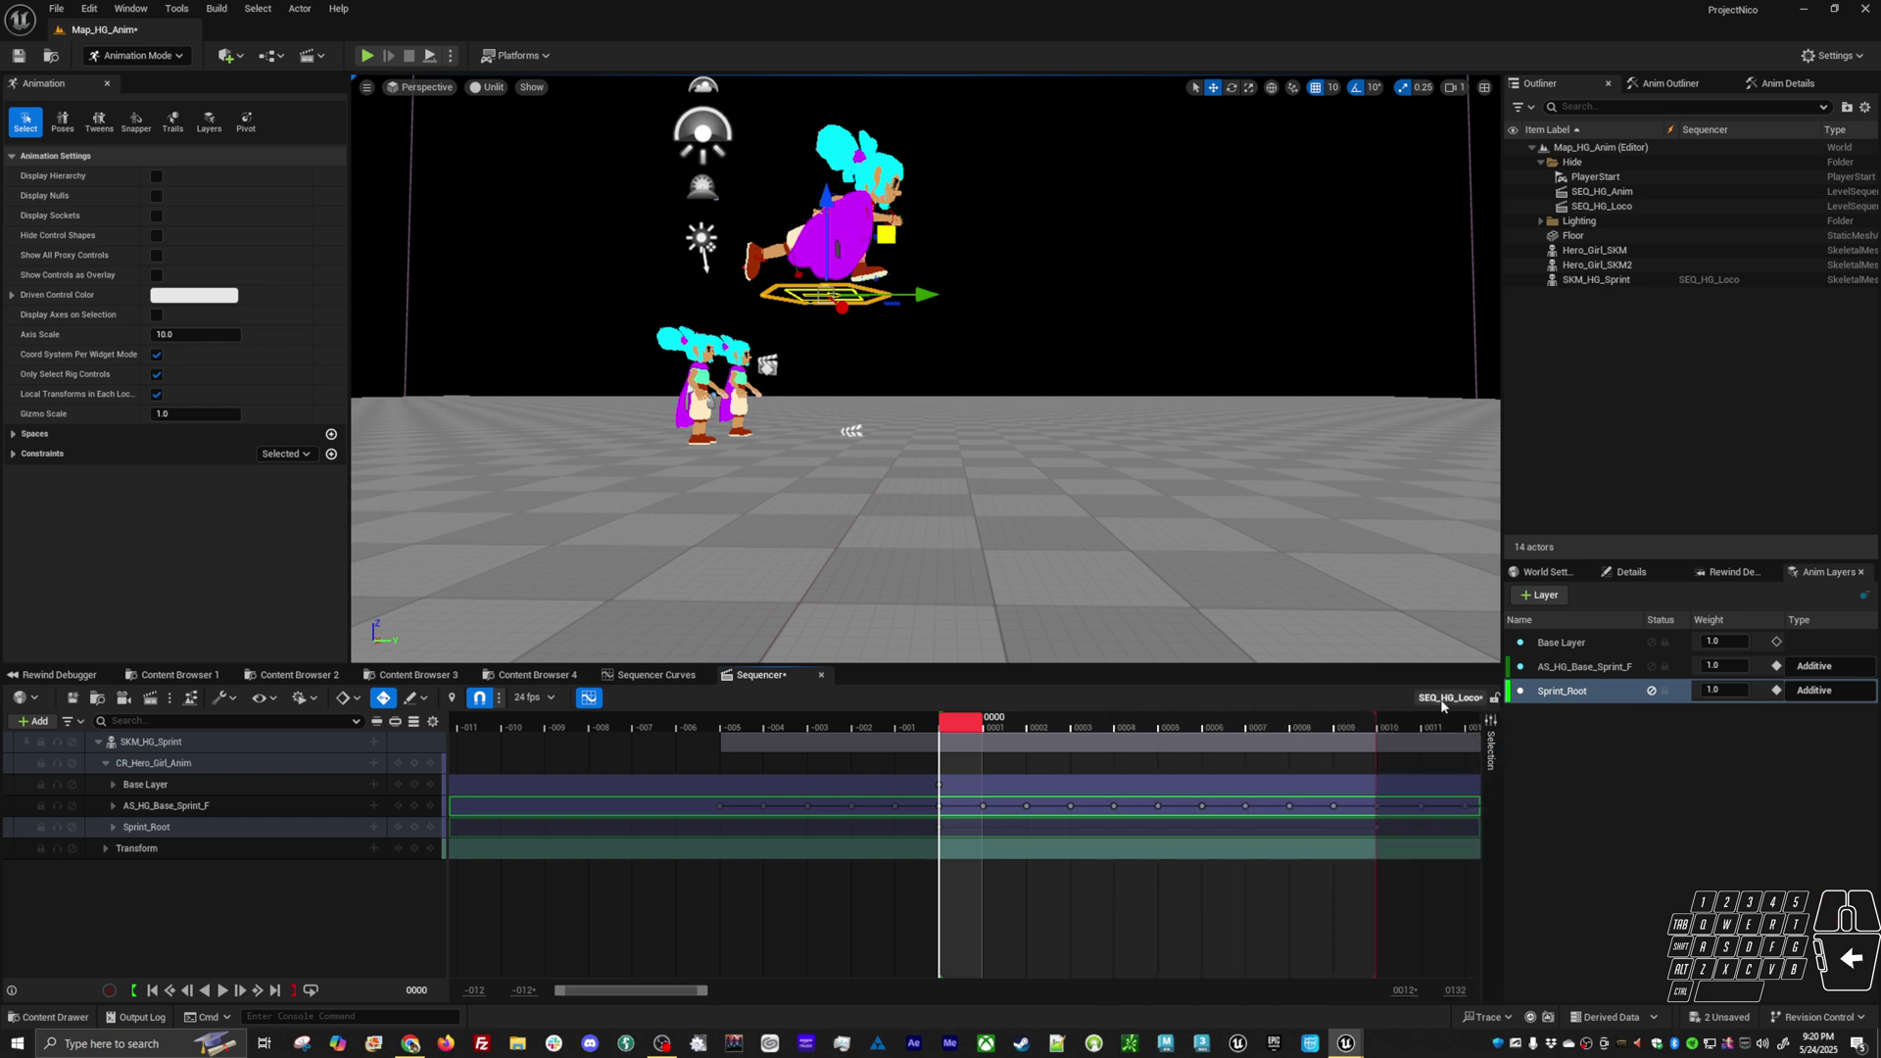
pyautogui.click(1492, 698)
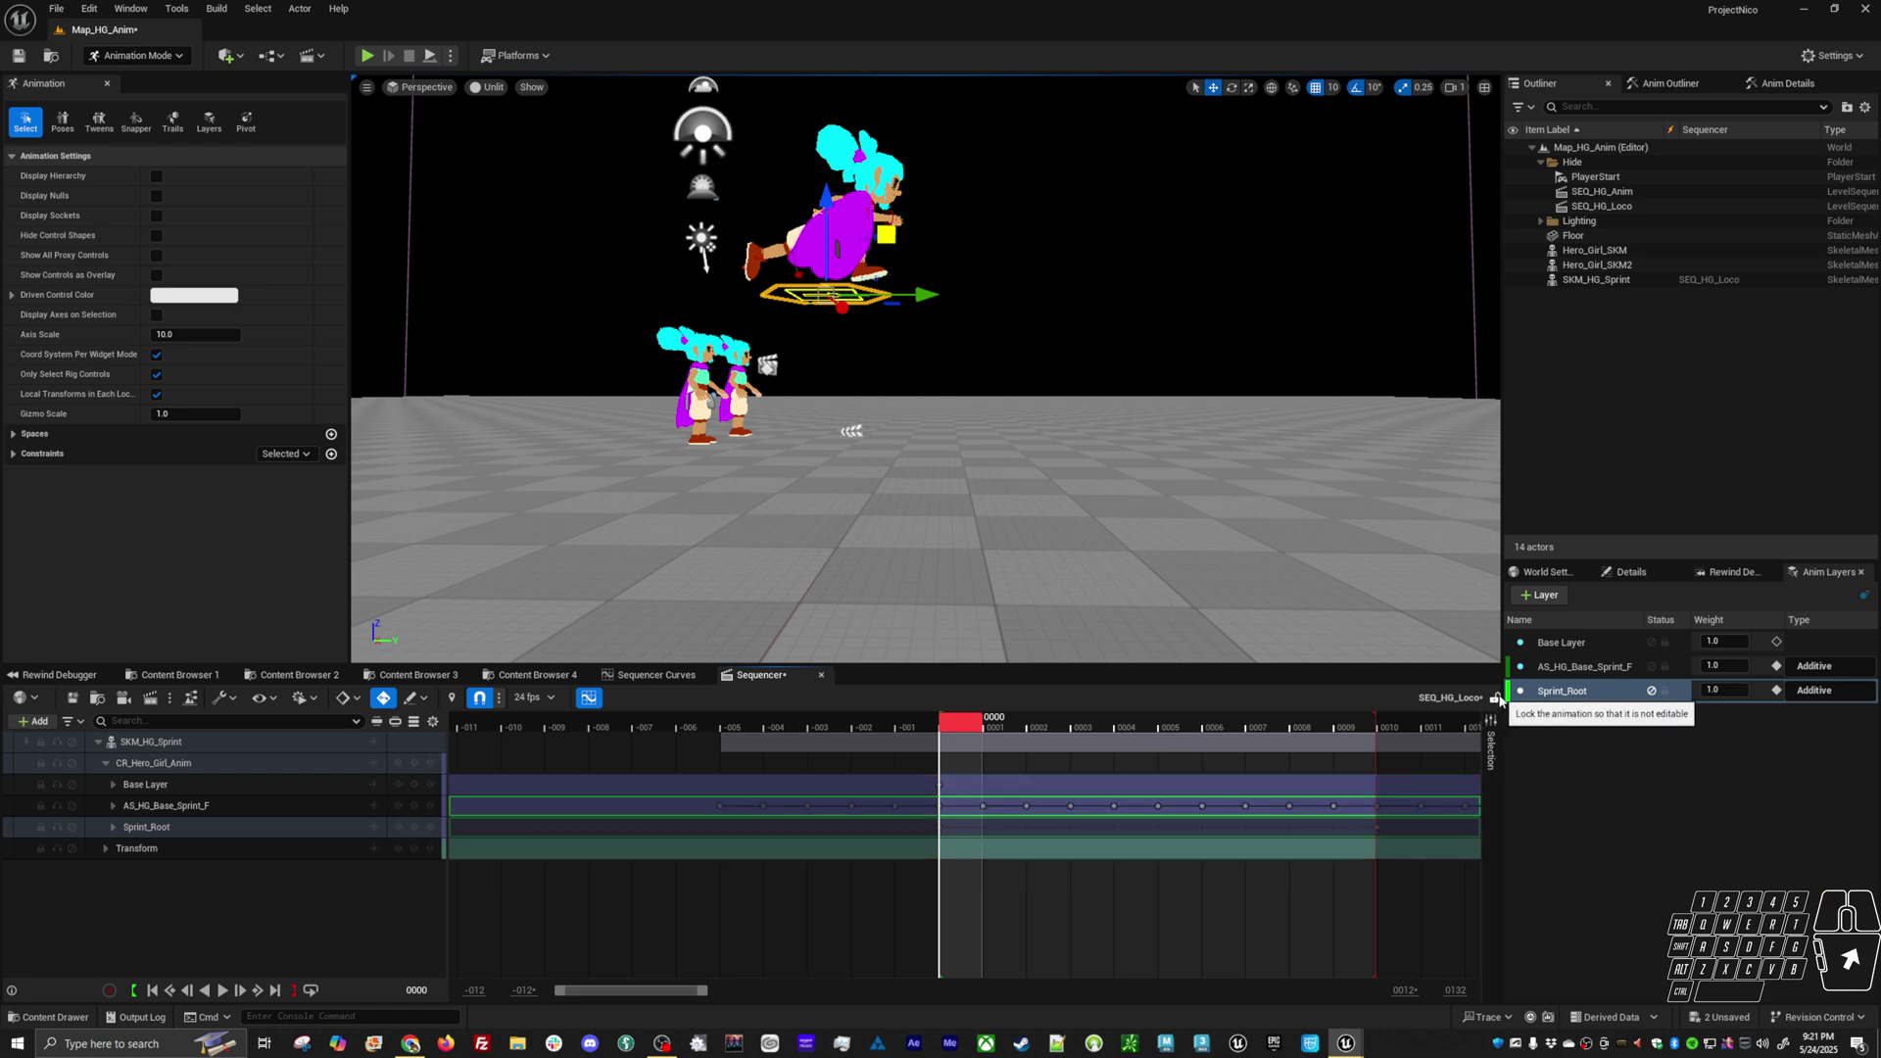
pyautogui.click(1492, 698)
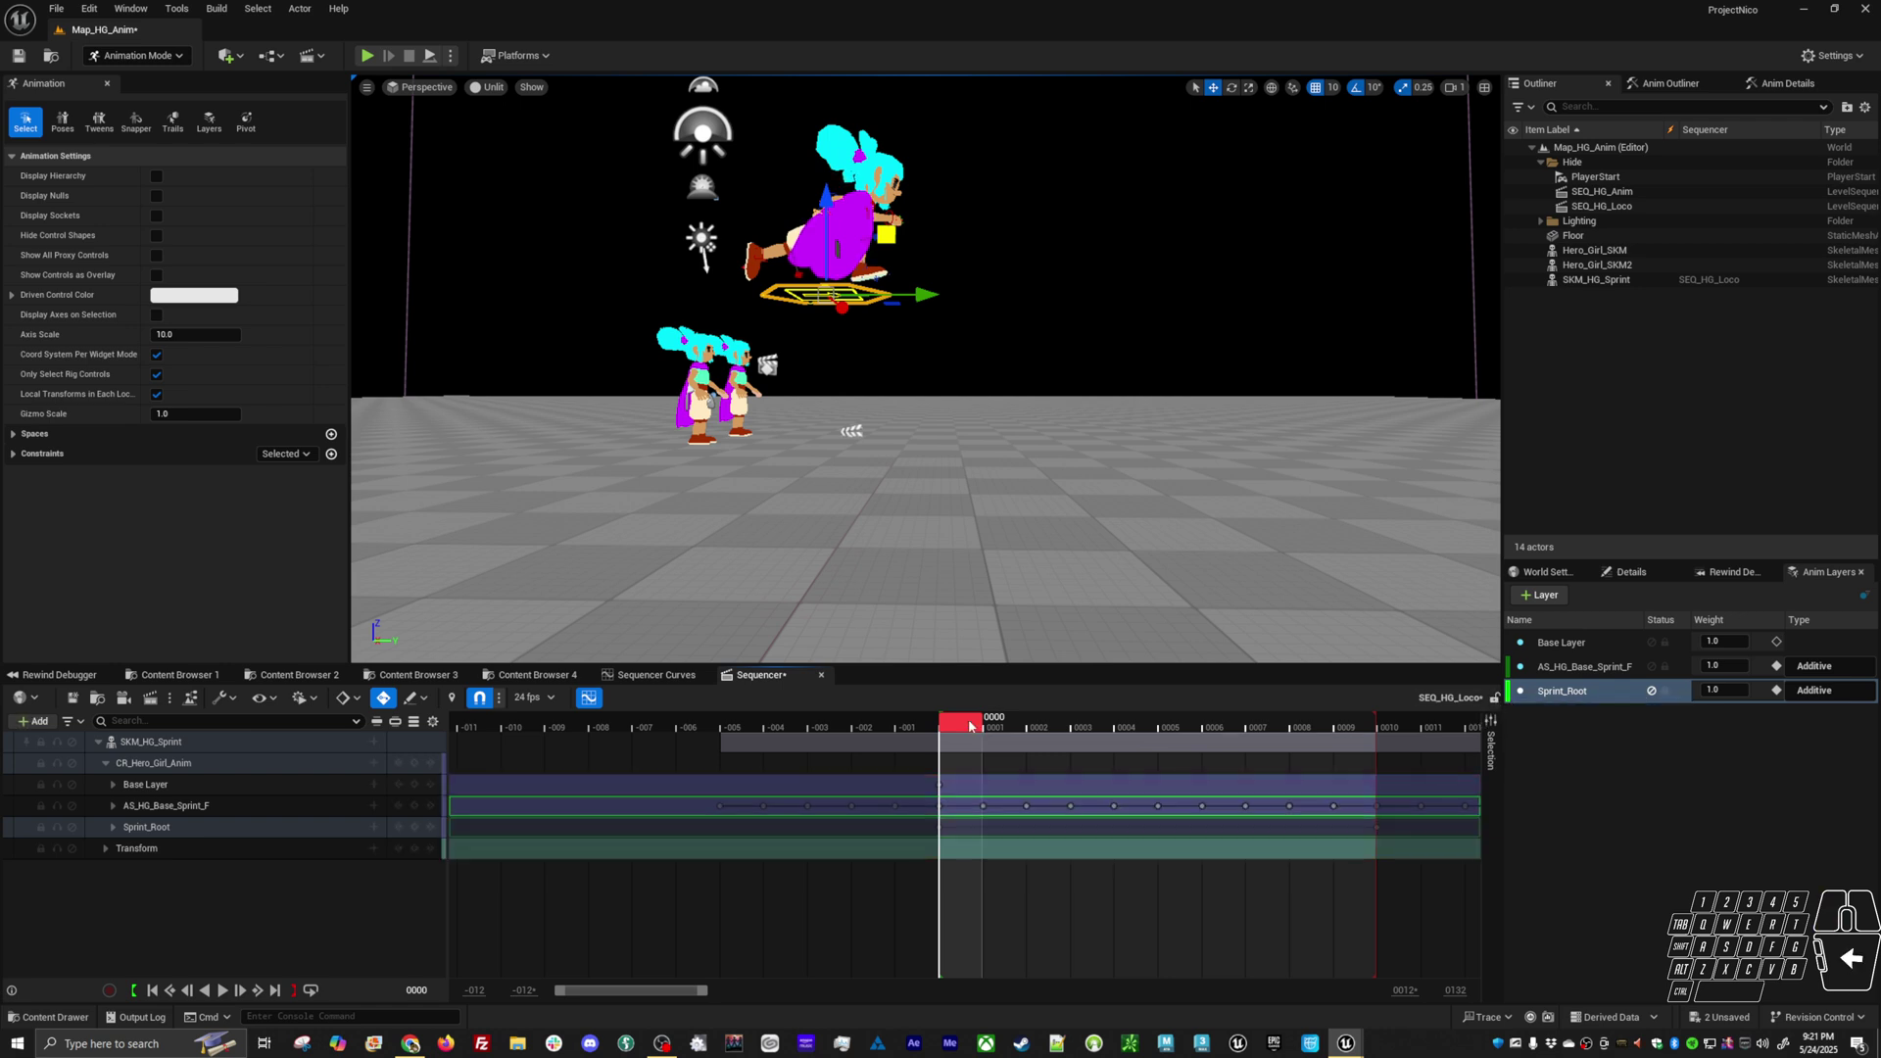
pyautogui.moveTo(960, 720)
pyautogui.mouseDown()
pyautogui.moveTo(1395, 724)
pyautogui.moveTo(977, 744)
pyautogui.mouseUp()
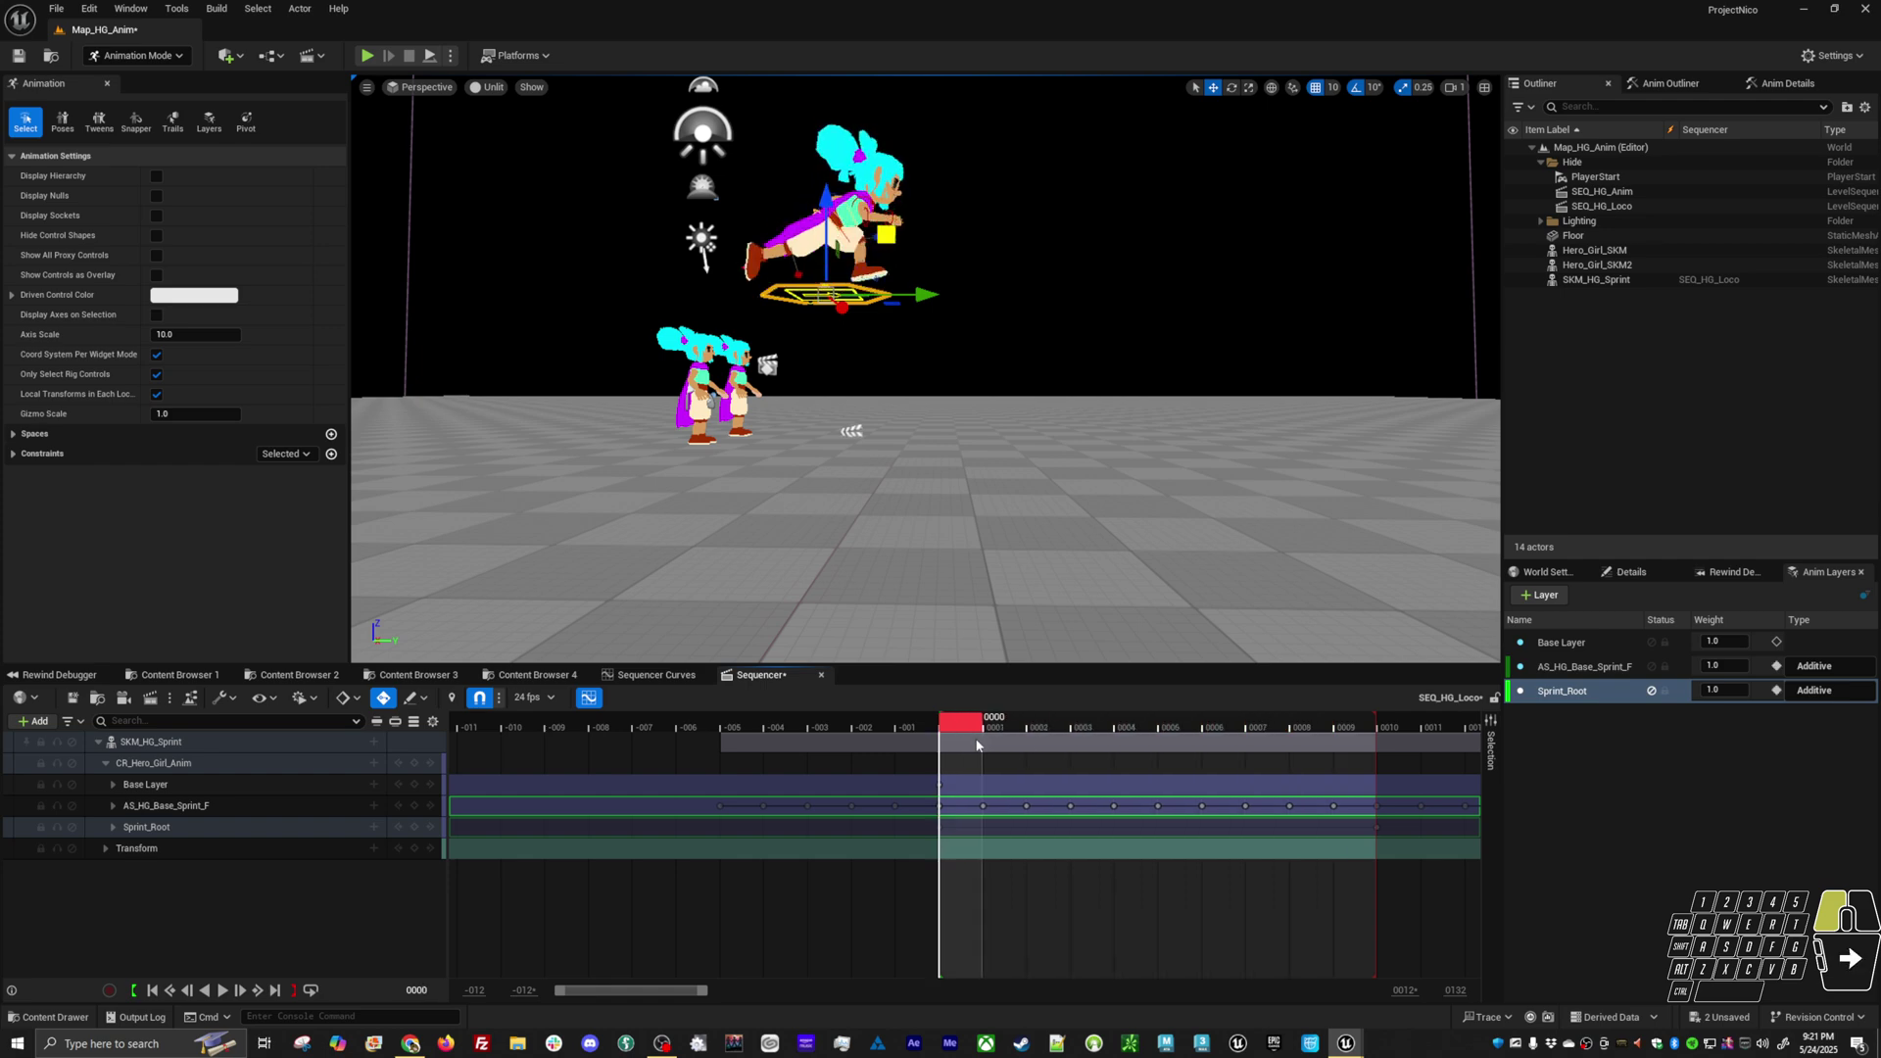
# Unmute the Sprint_Root layer, mute AS_HG_Base_Sprint_F instead and scrub to frame 2, finishing with the Base Layer selected
pyautogui.click(1652, 691)
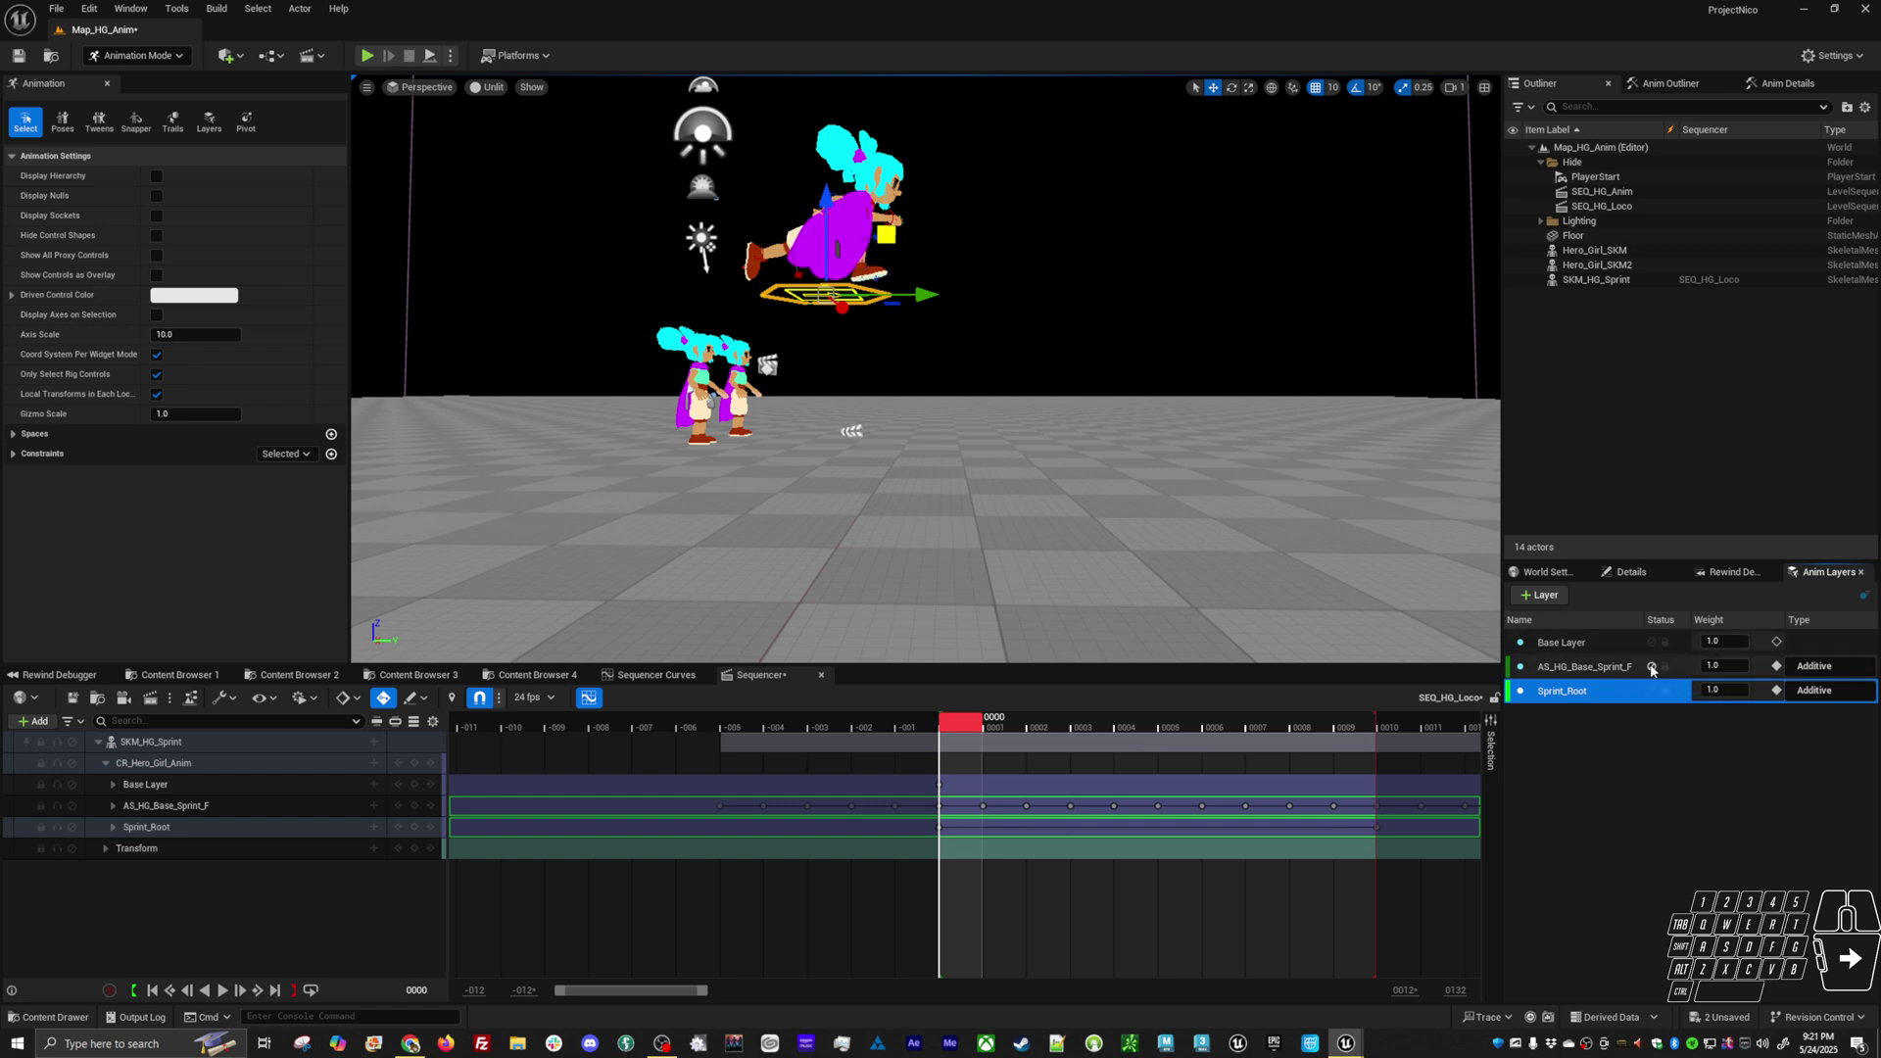
pyautogui.click(1651, 666)
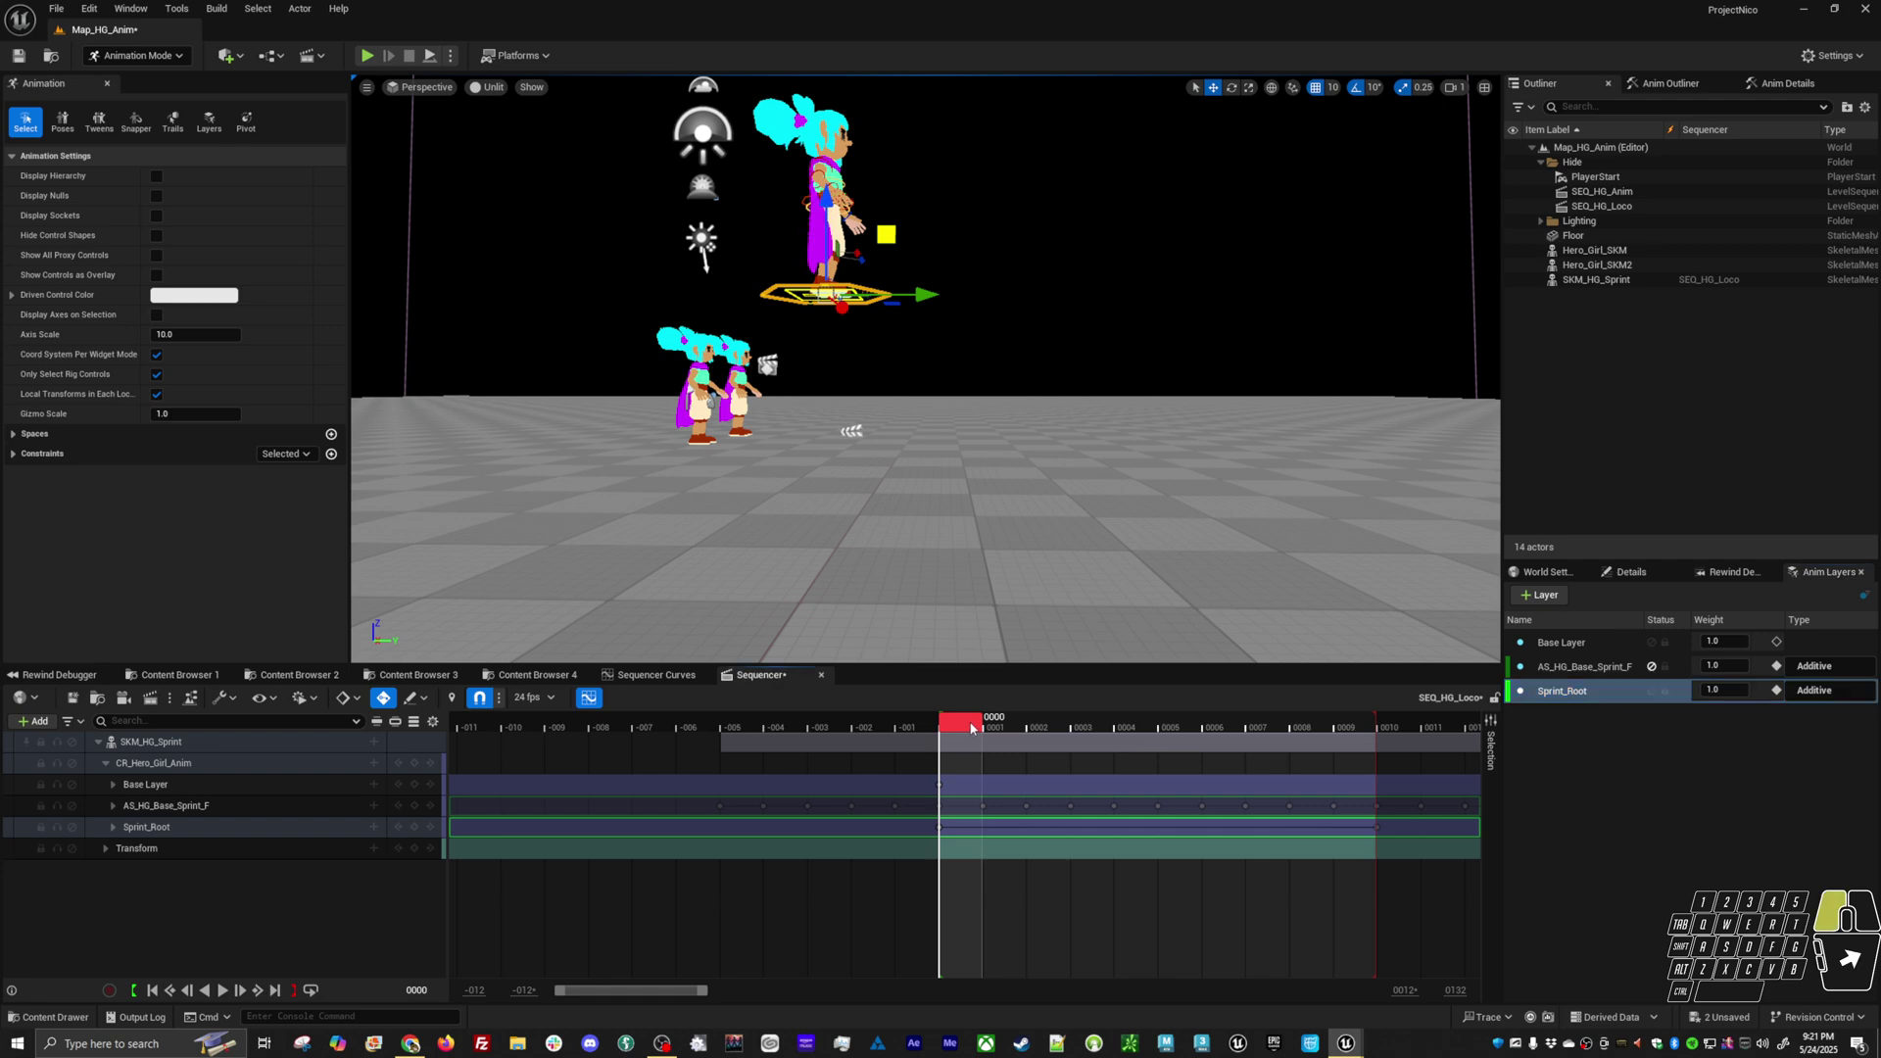
pyautogui.moveTo(960, 720); pyautogui.dragTo(1027, 745)
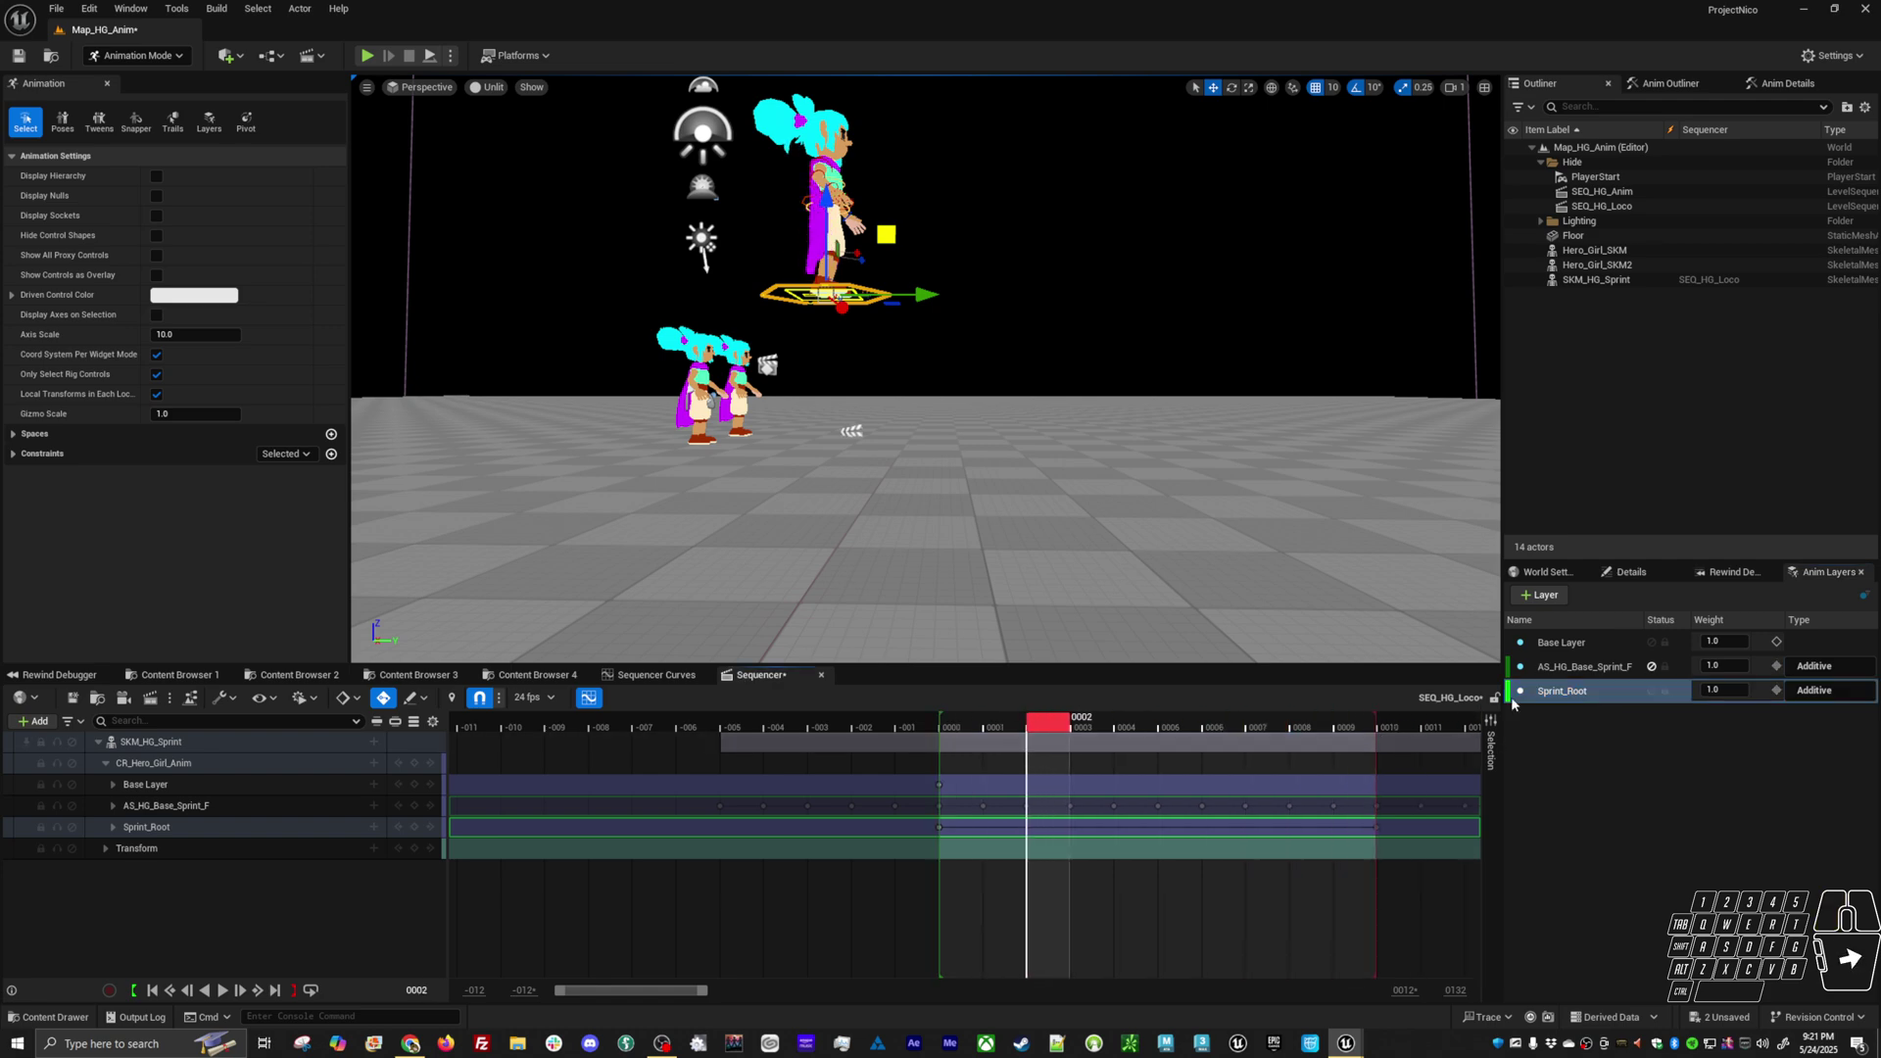
pyautogui.click(1584, 644)
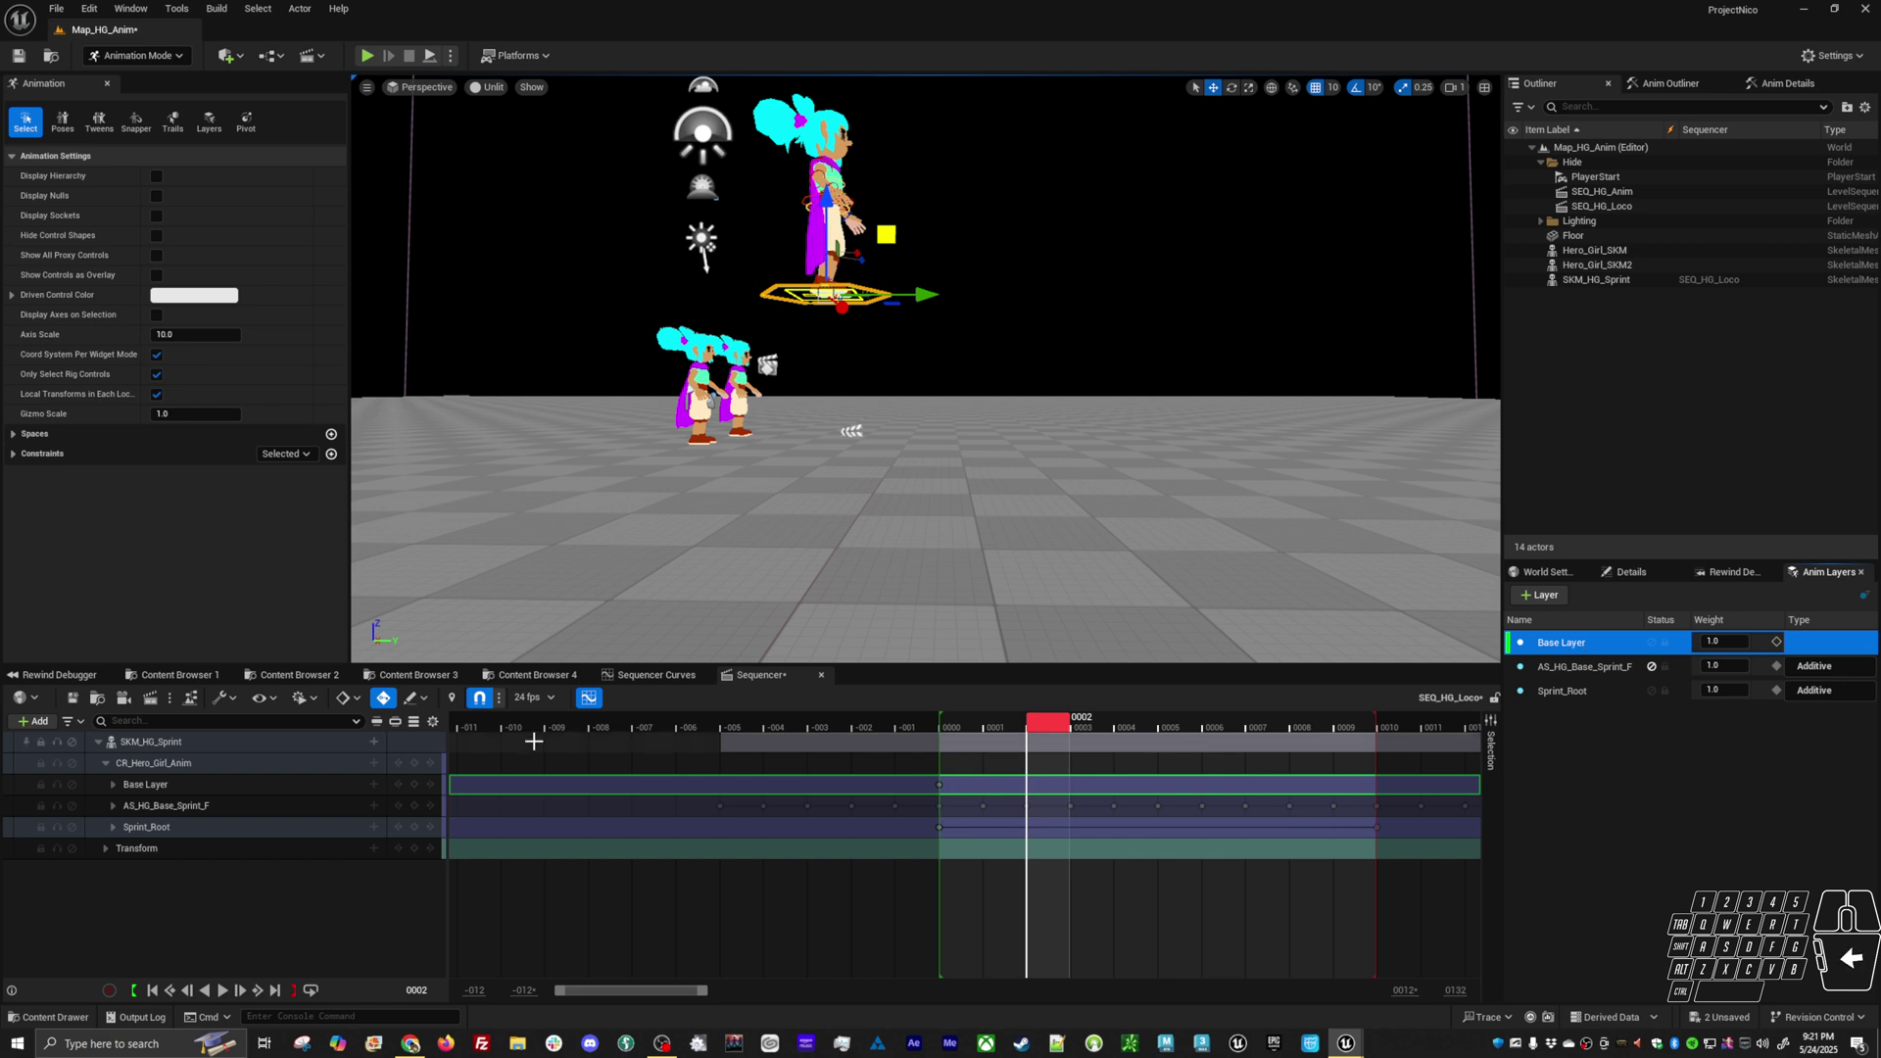
# Mute the Sprint_Root layer as well, scrub back to frame 0 and reselect the global control to check its base position
pyautogui.click(905, 416)
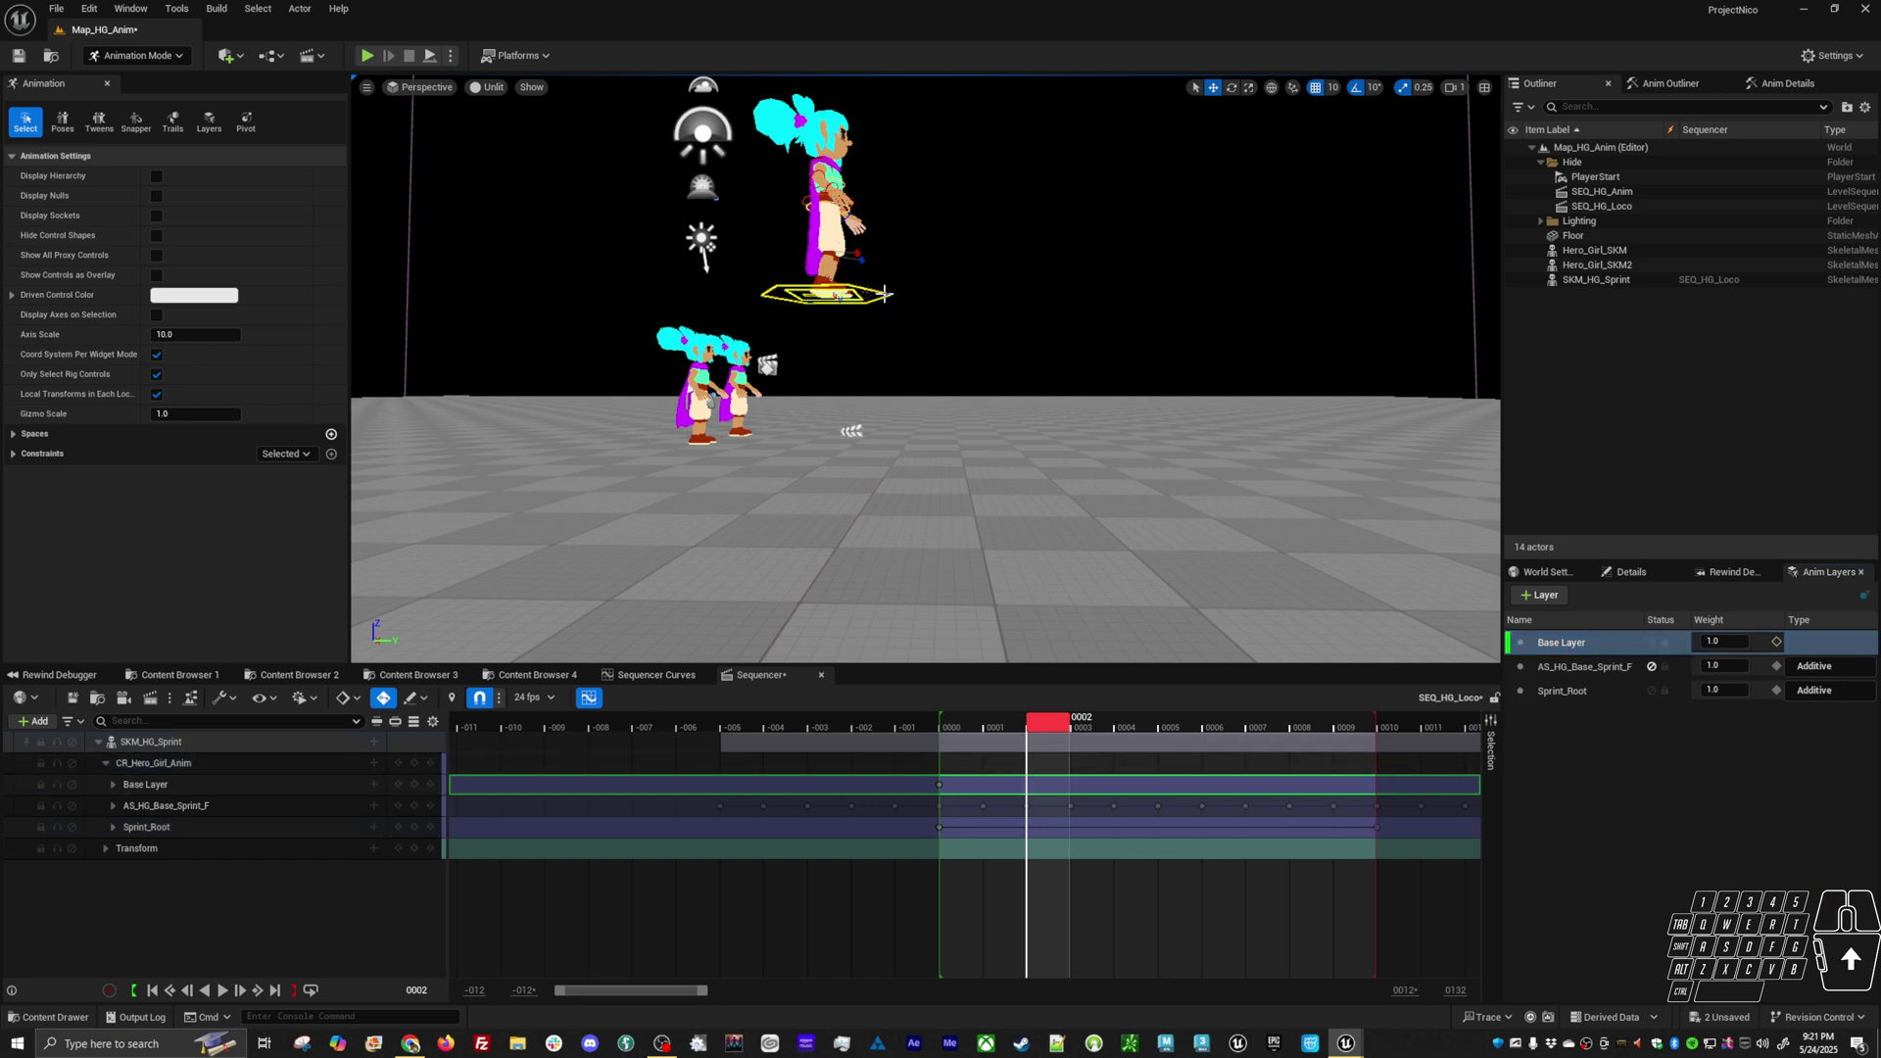
pyautogui.click(884, 293)
pyautogui.click(1651, 690)
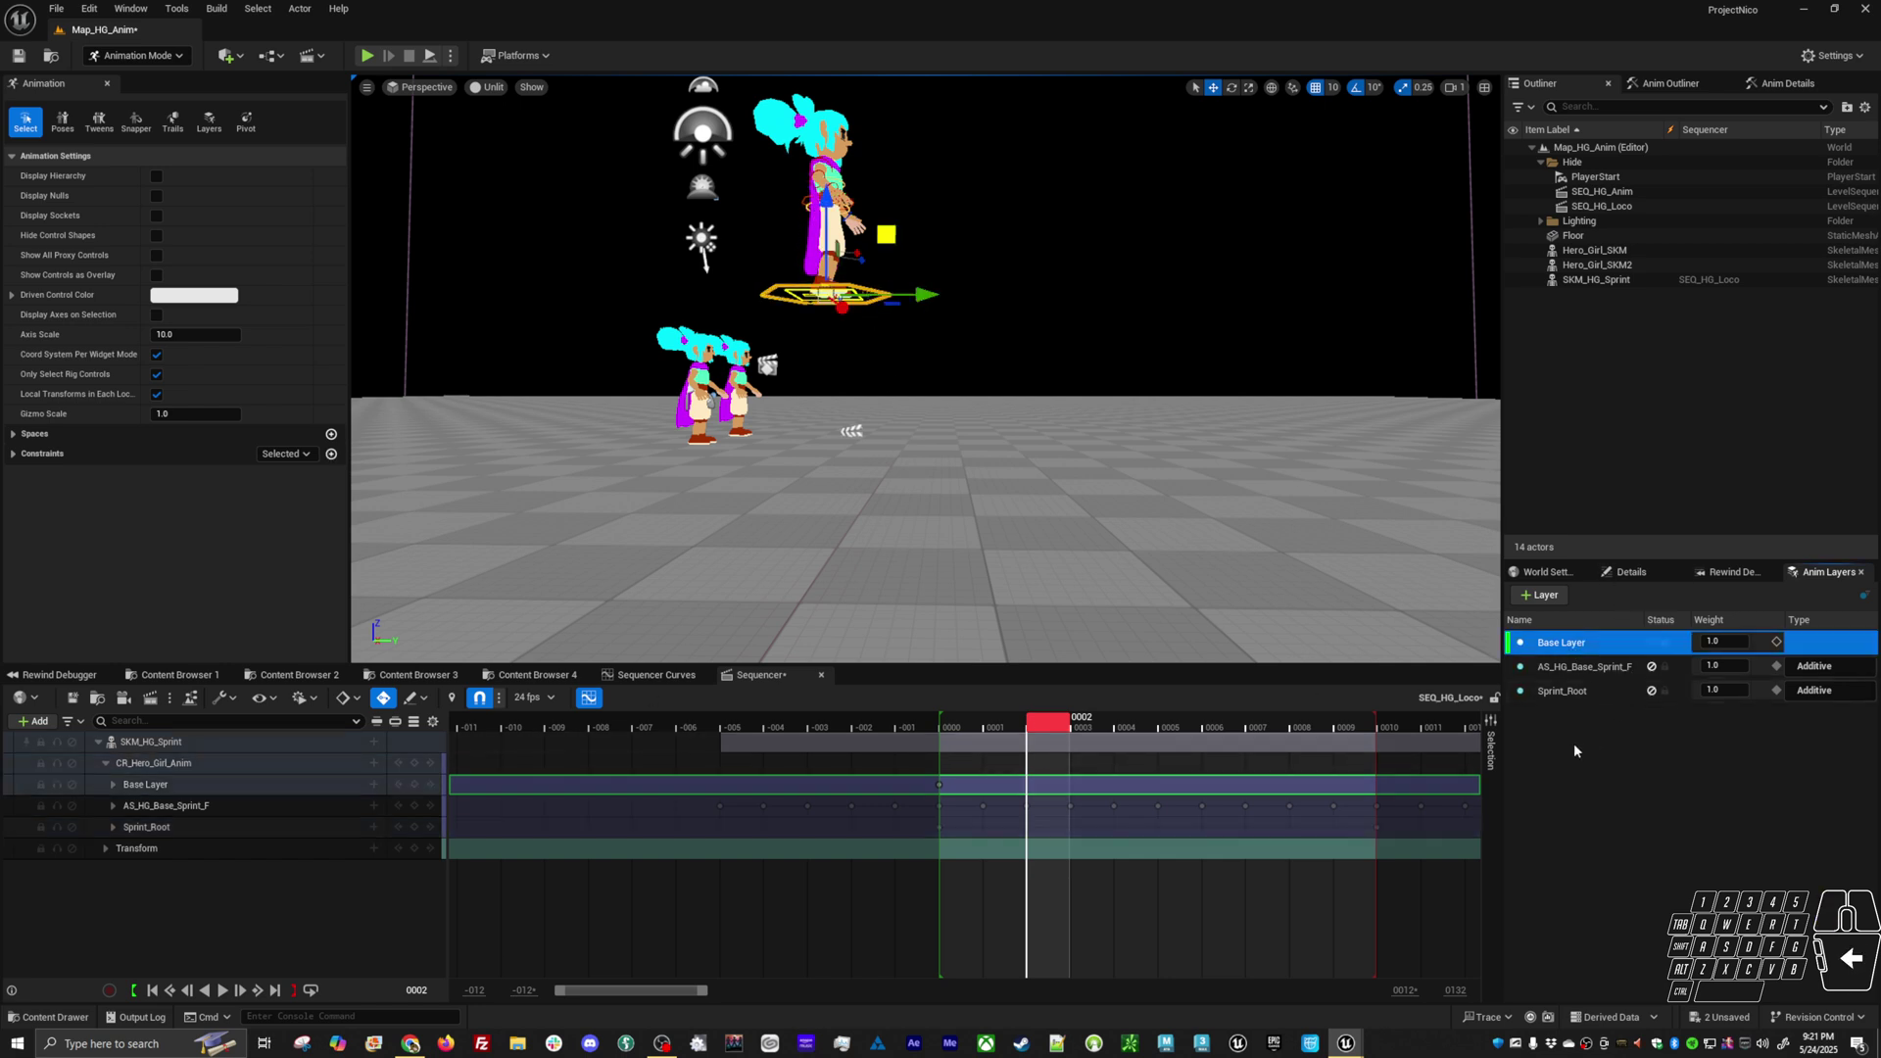
pyautogui.click(1600, 667)
pyautogui.click(1606, 645)
pyautogui.moveTo(1039, 722); pyautogui.dragTo(923, 727)
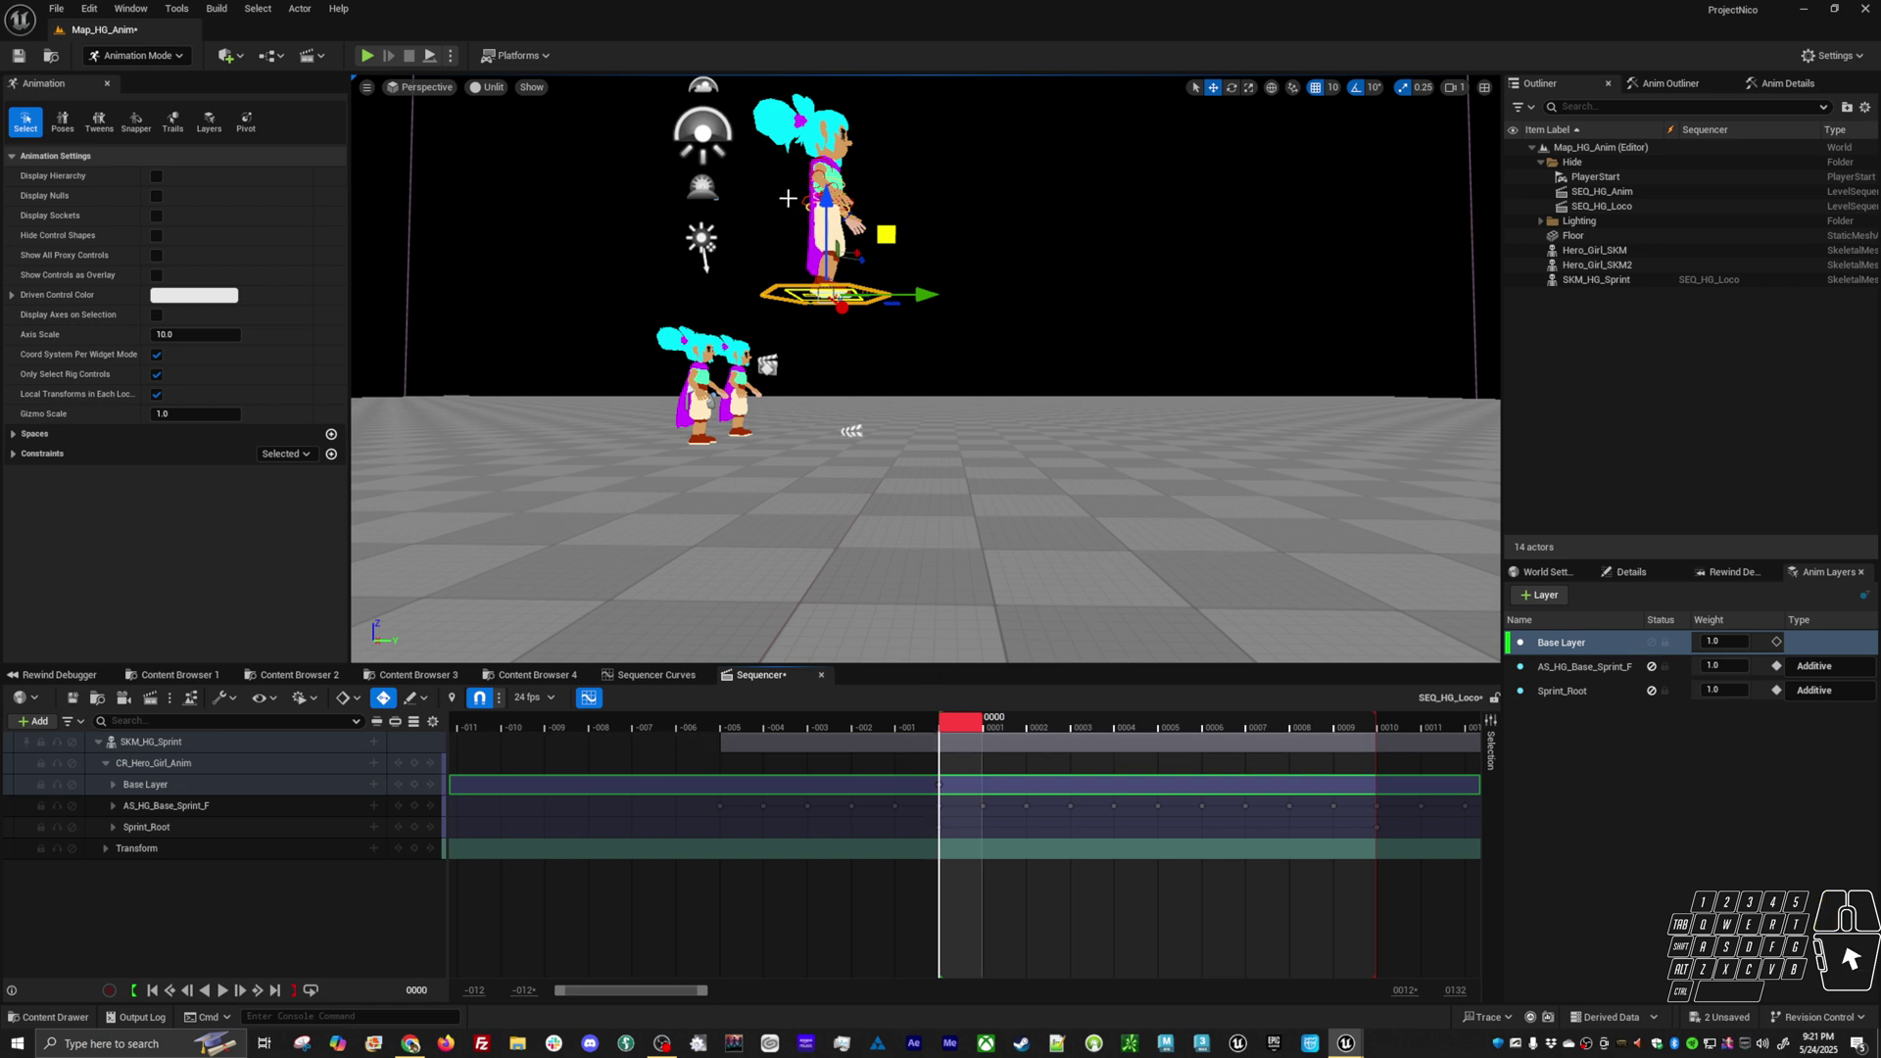
pyautogui.click(759, 279)
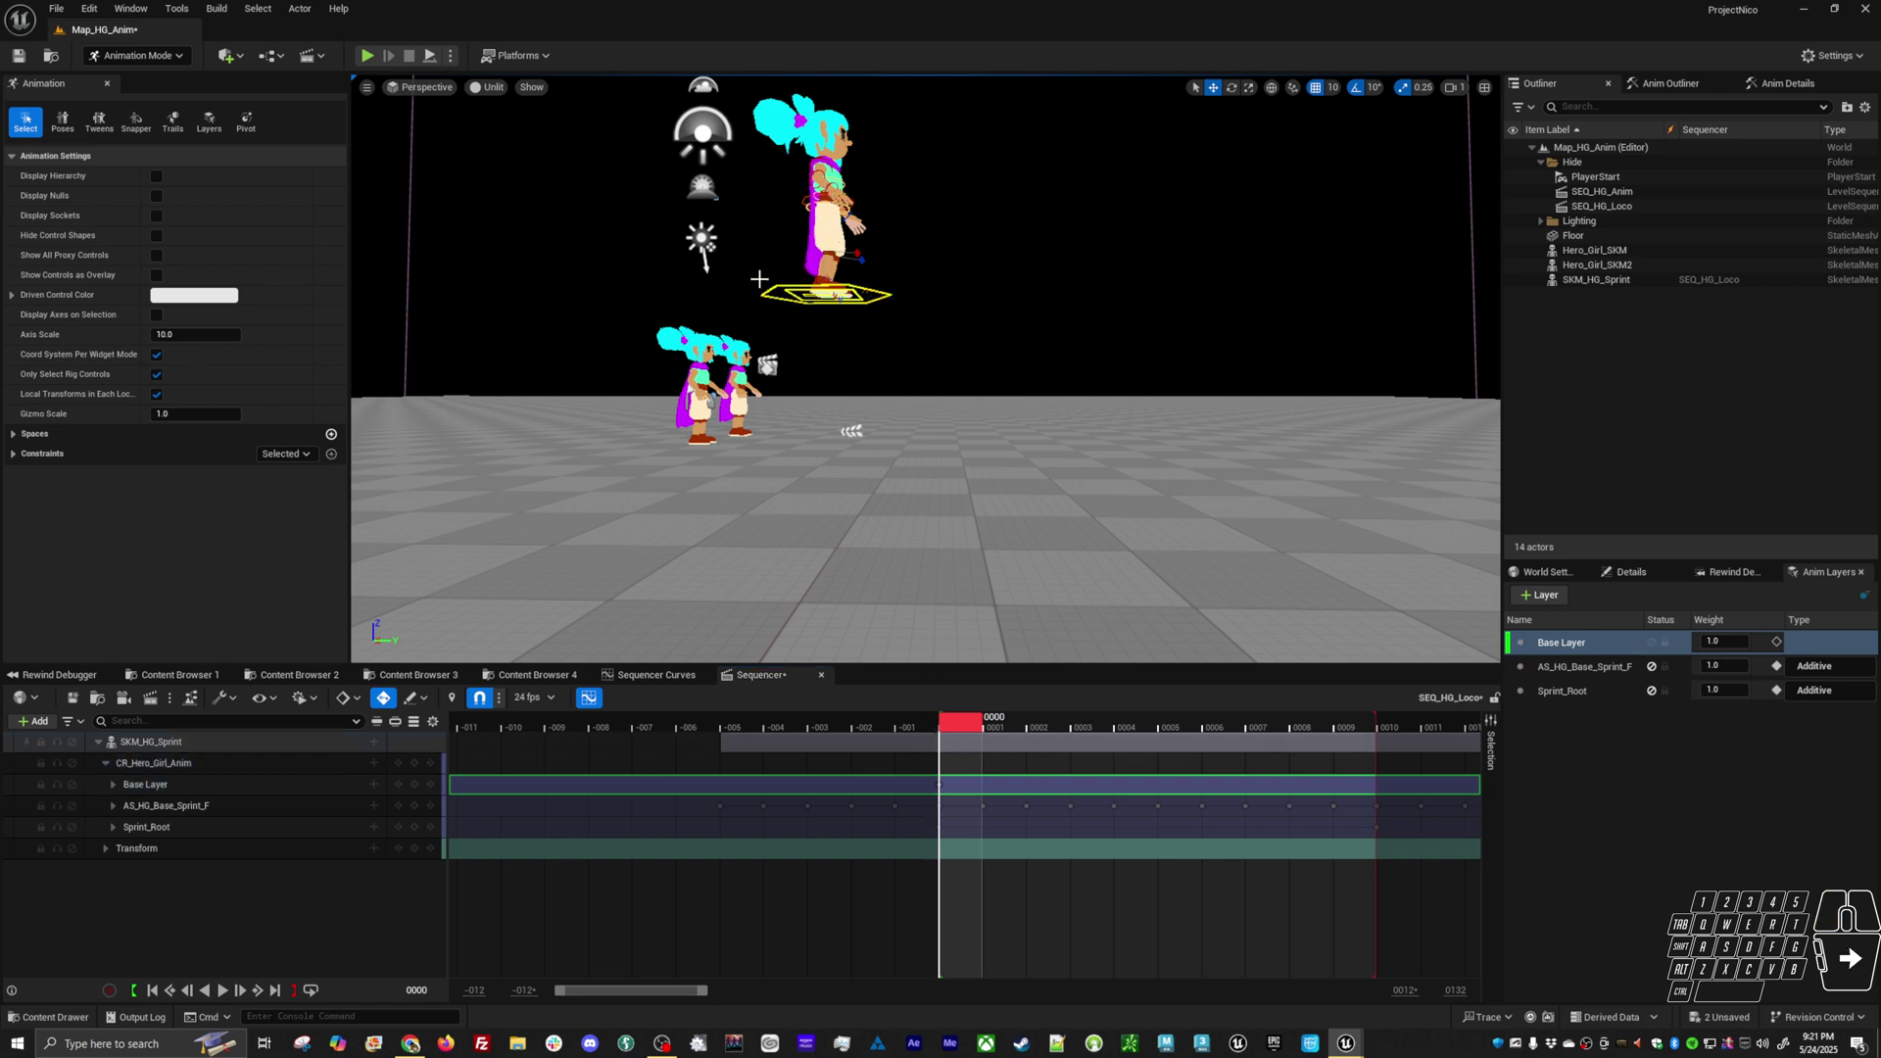
pyautogui.click(756, 282)
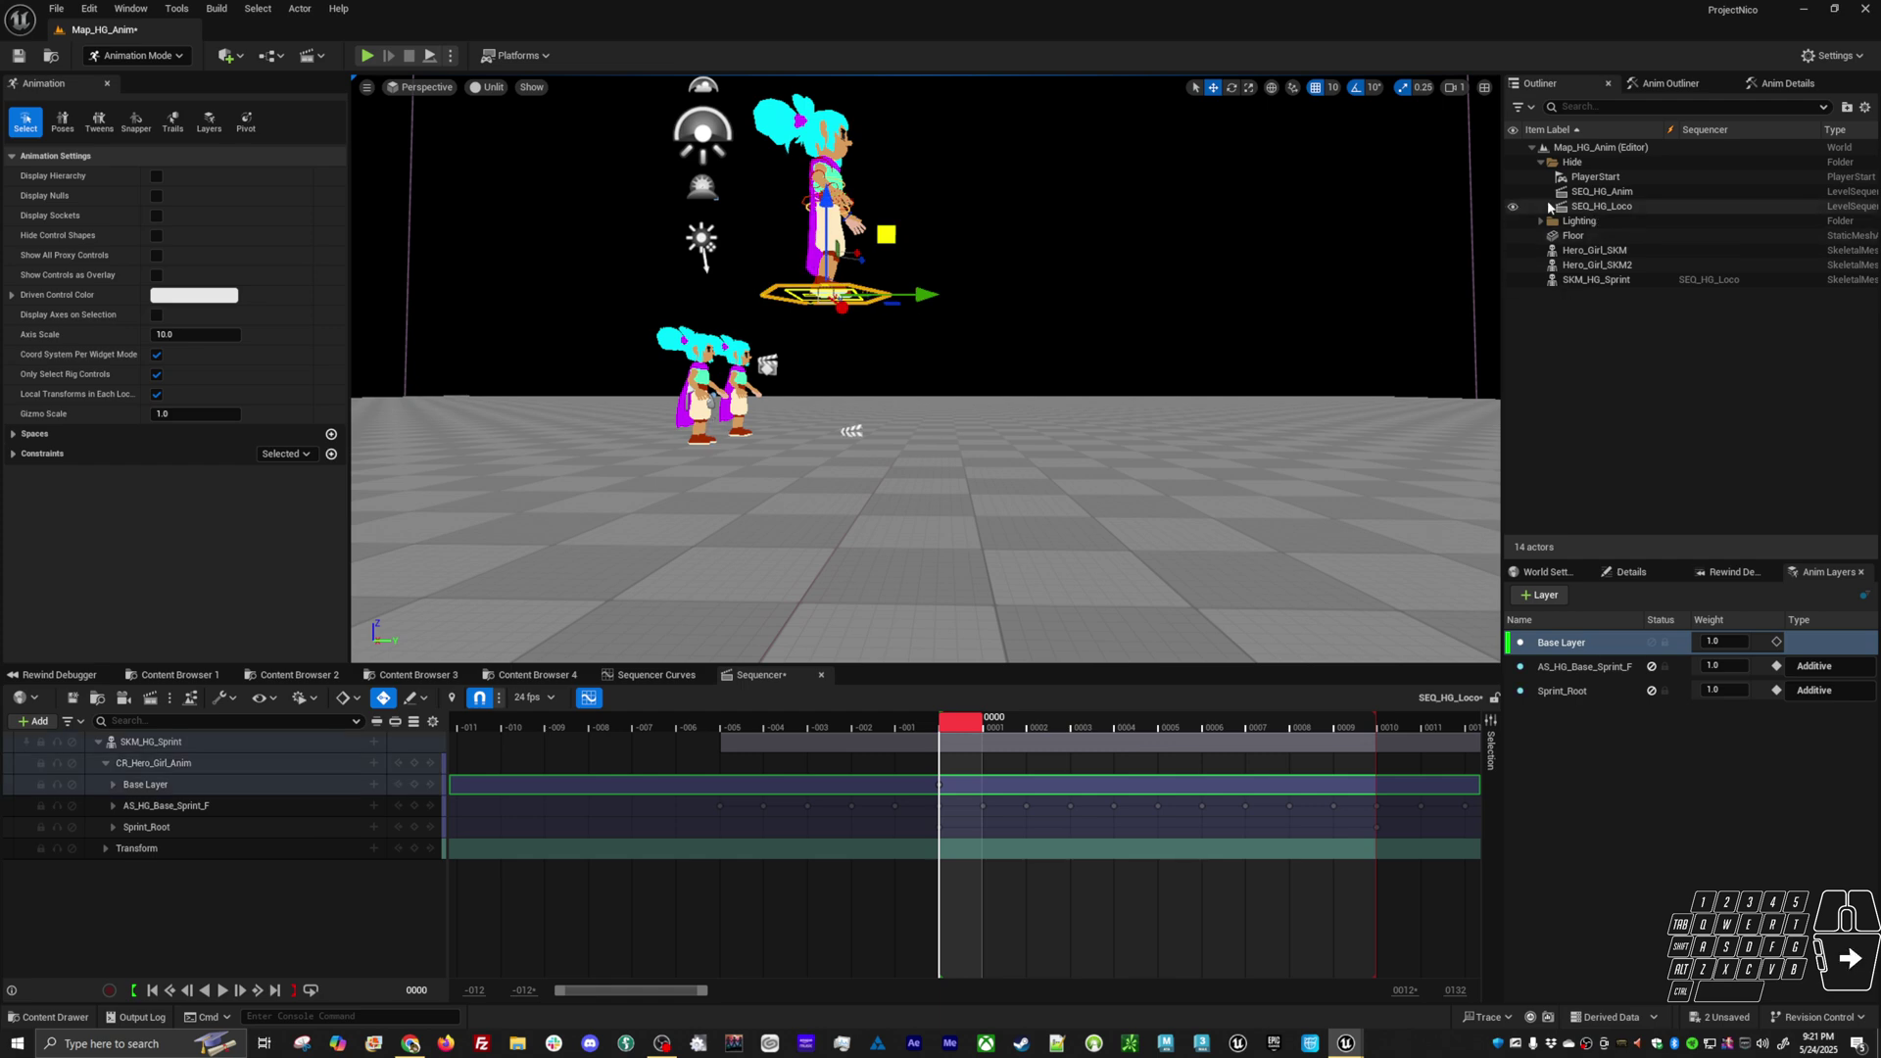
# Hide the Hero_Girl_SKM and Hero_Girl_SKM2 actors and the Hide folder in the level, and collapse that folder
pyautogui.click(1512, 264)
pyautogui.click(1512, 250)
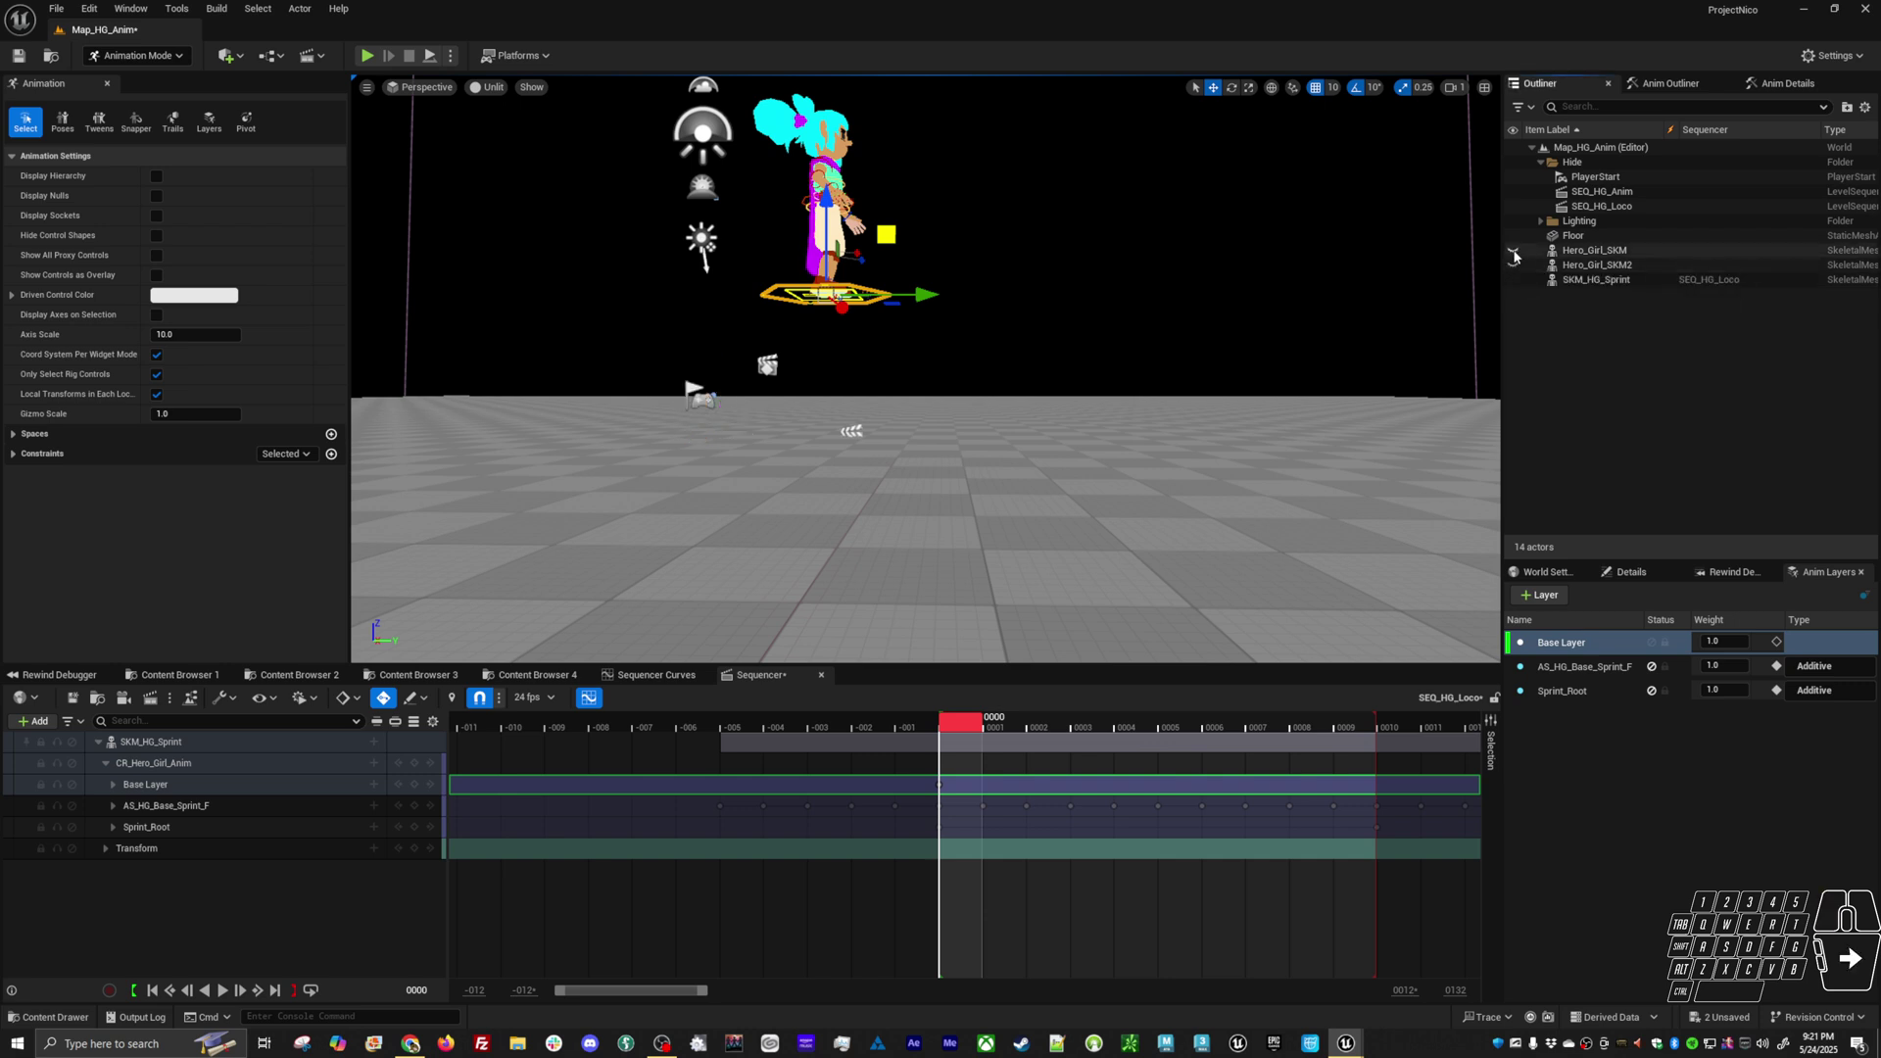
pyautogui.keyDown('alt'); pyautogui.moveTo(926, 509); pyautogui.dragTo(926, 485); pyautogui.keyUp('alt')
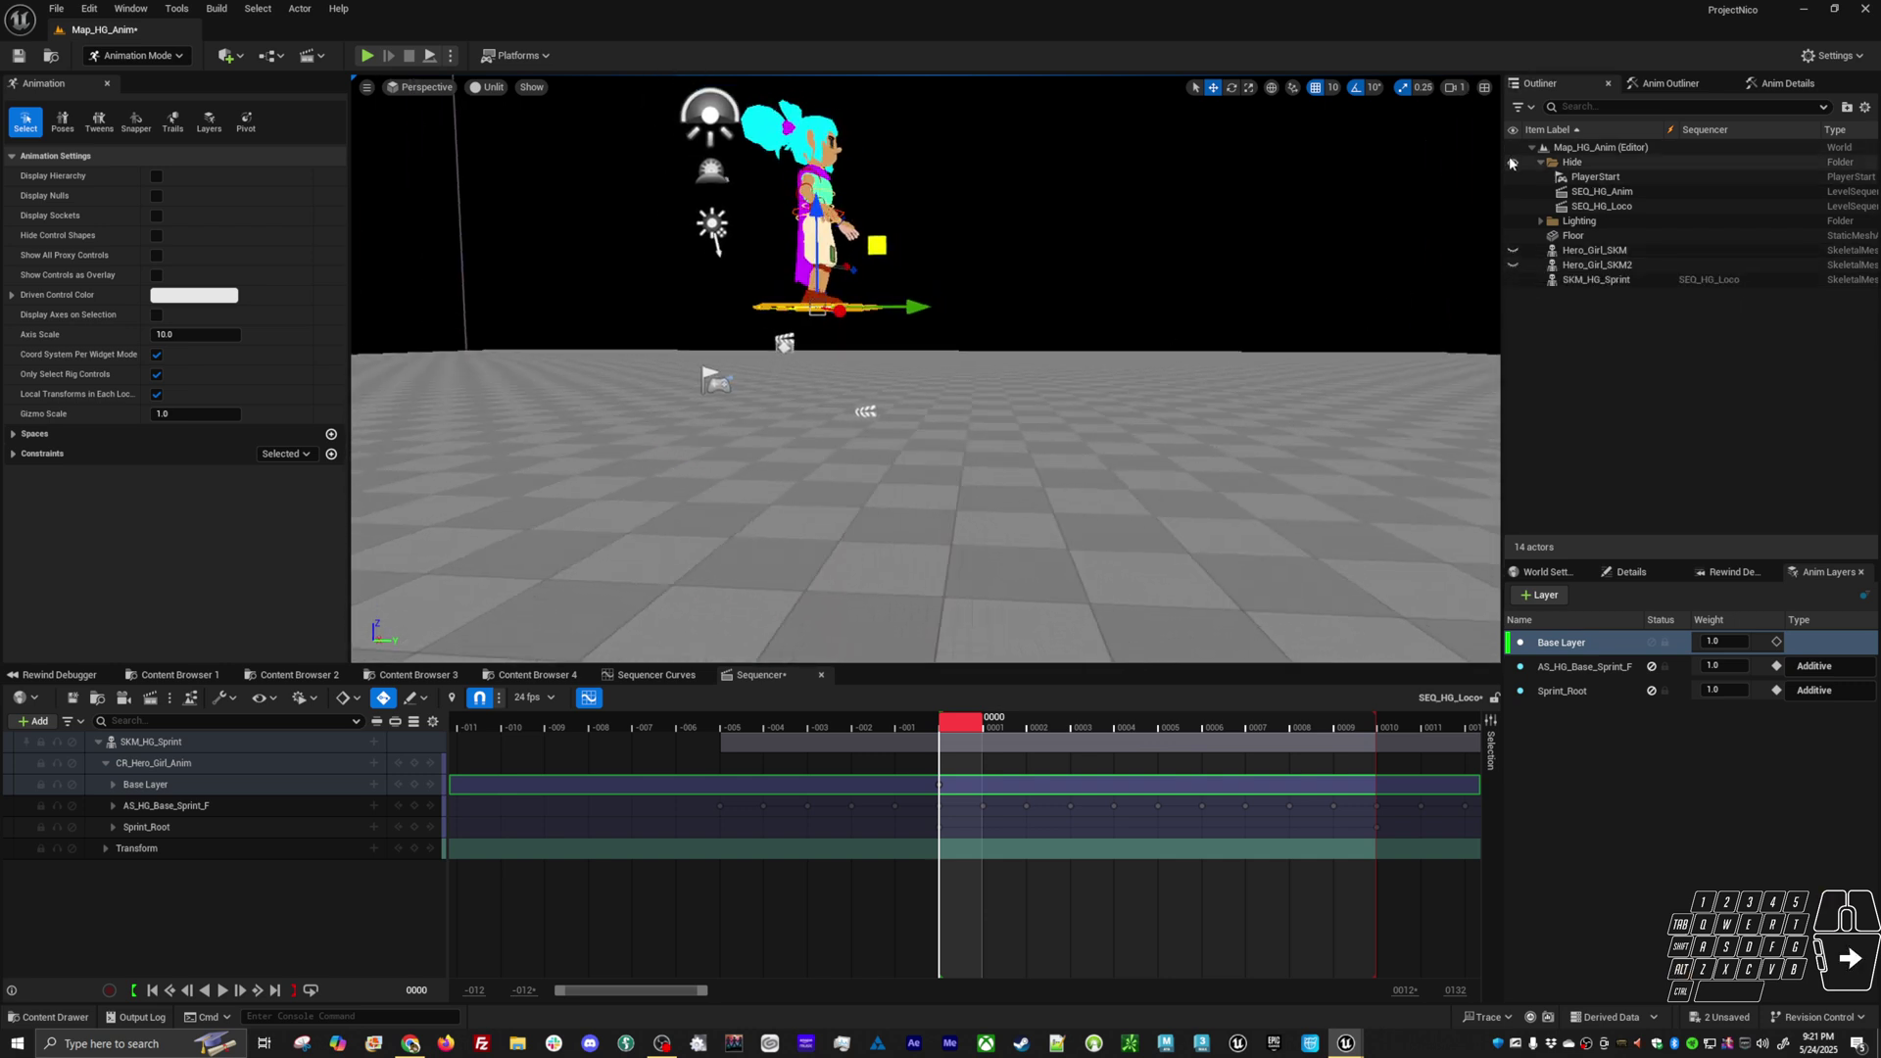
pyautogui.click(1511, 161)
pyautogui.click(1539, 163)
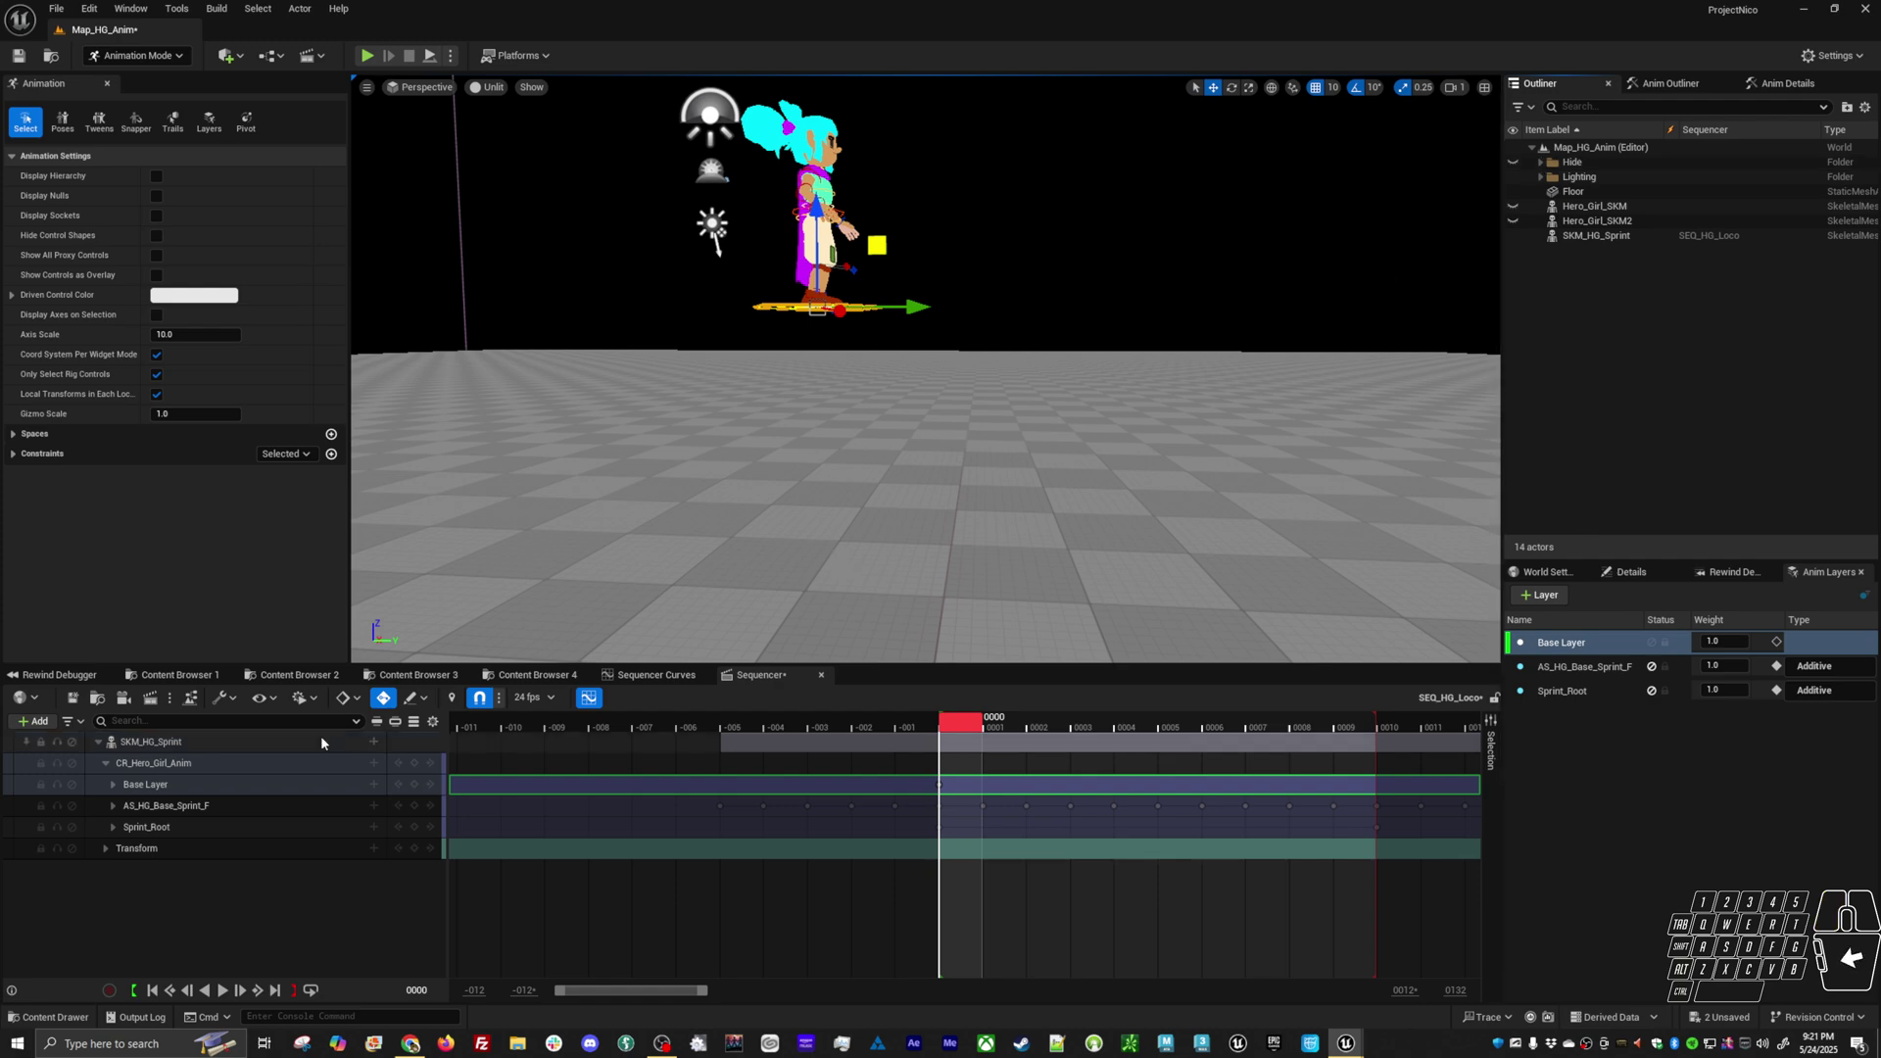
# Scrub the Sprint_Root layer with the global control selected, and delete that layer
pyautogui.click(223, 826)
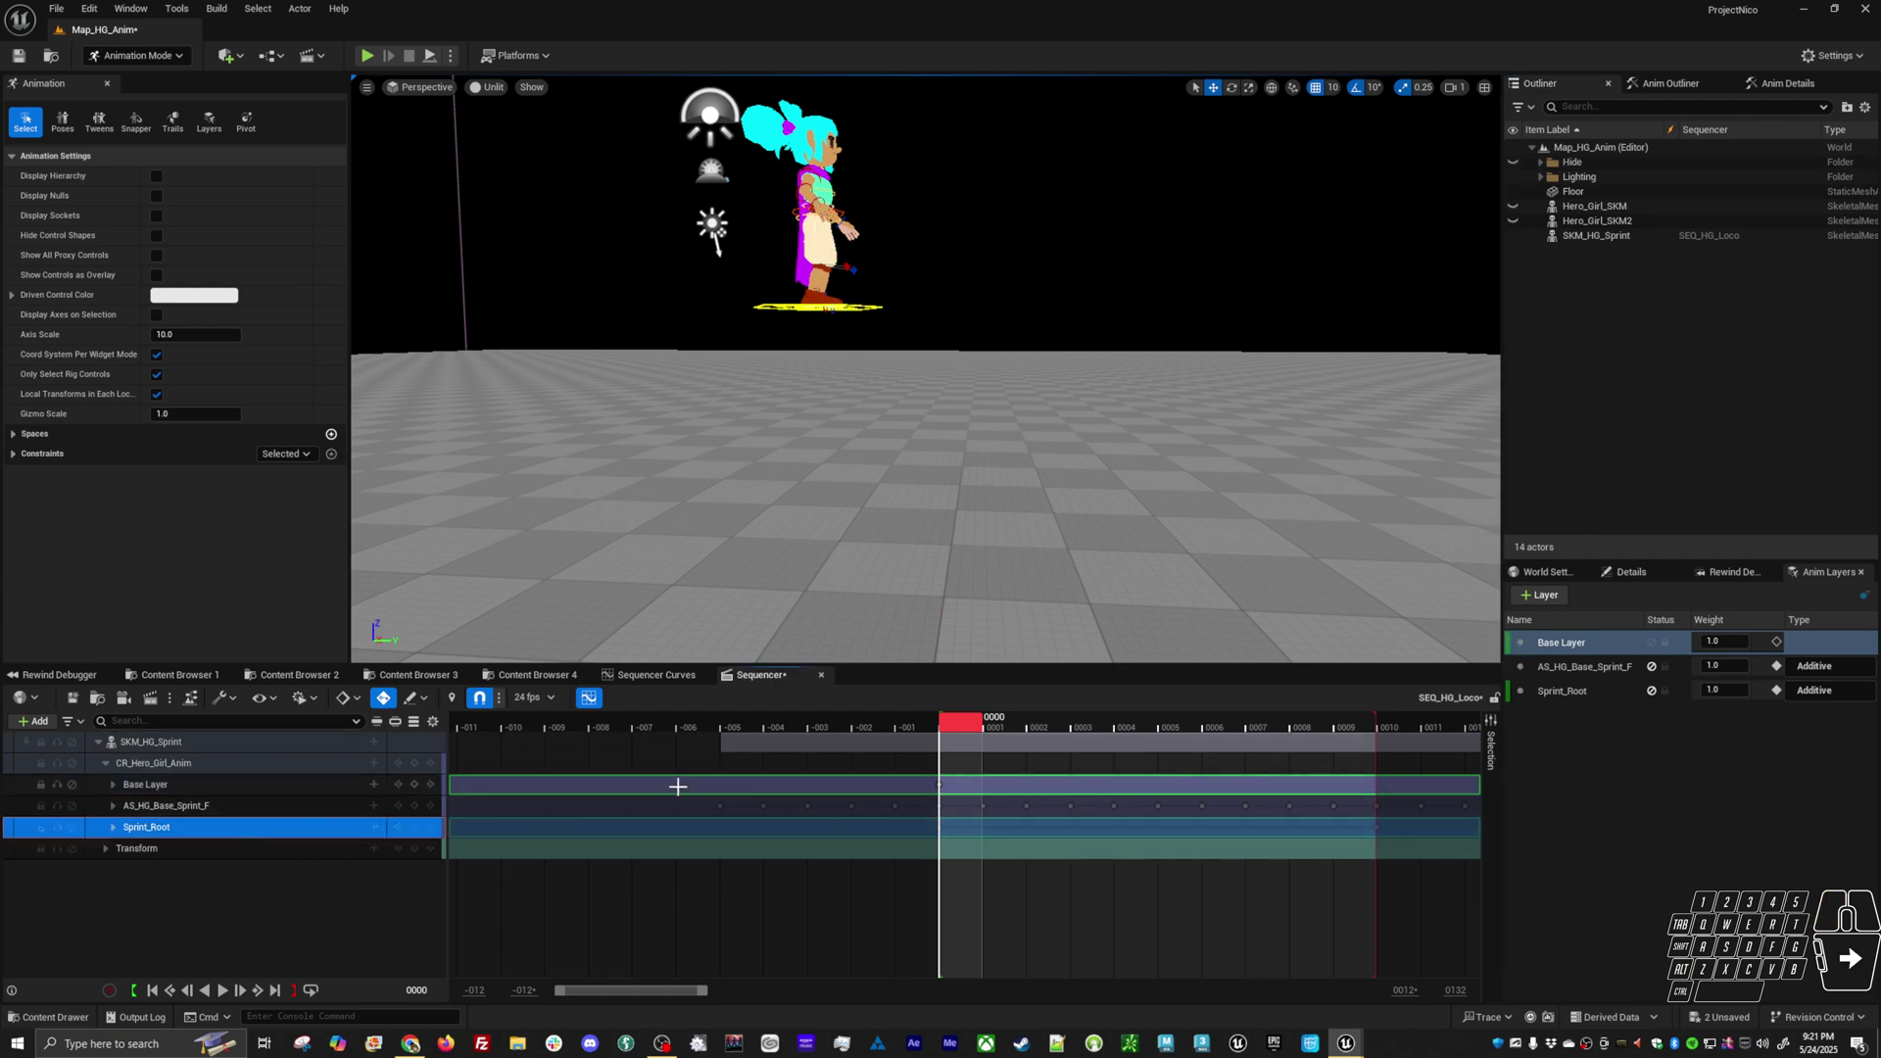
pyautogui.click(883, 306)
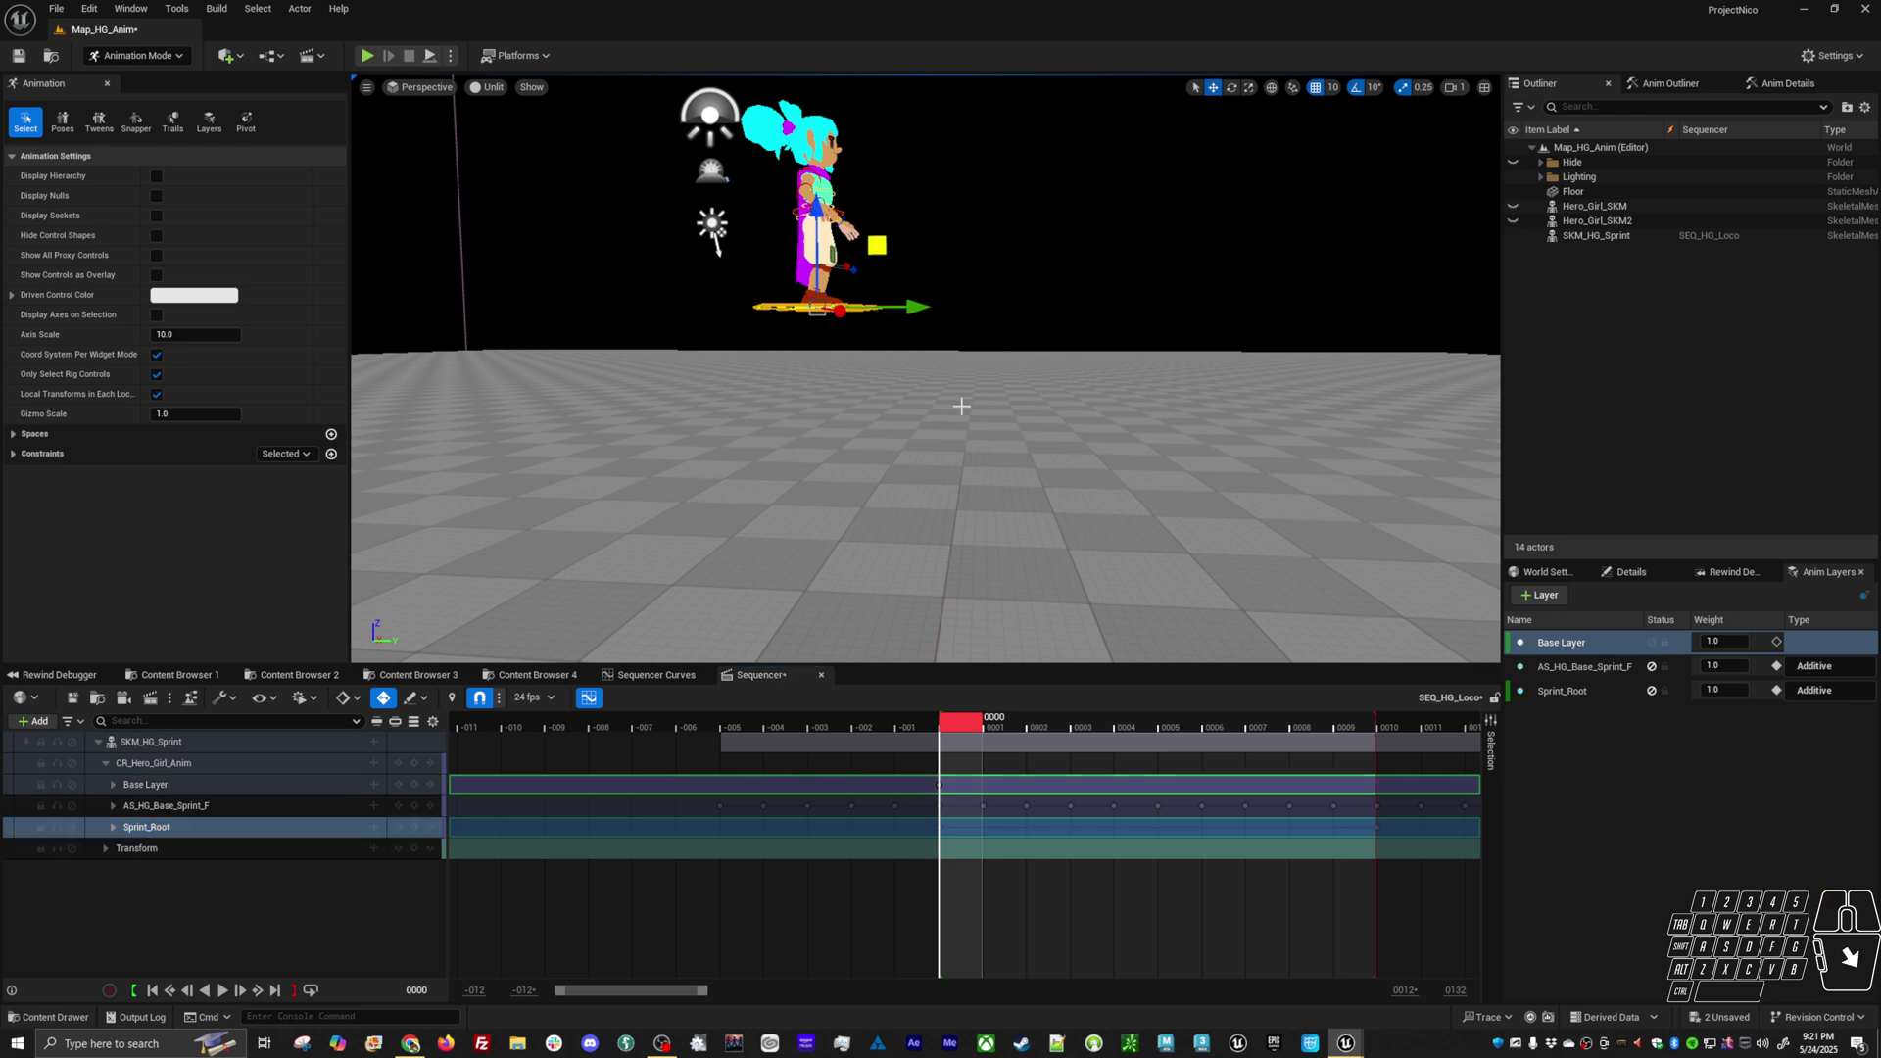
pyautogui.moveTo(960, 722); pyautogui.dragTo(1355, 725)
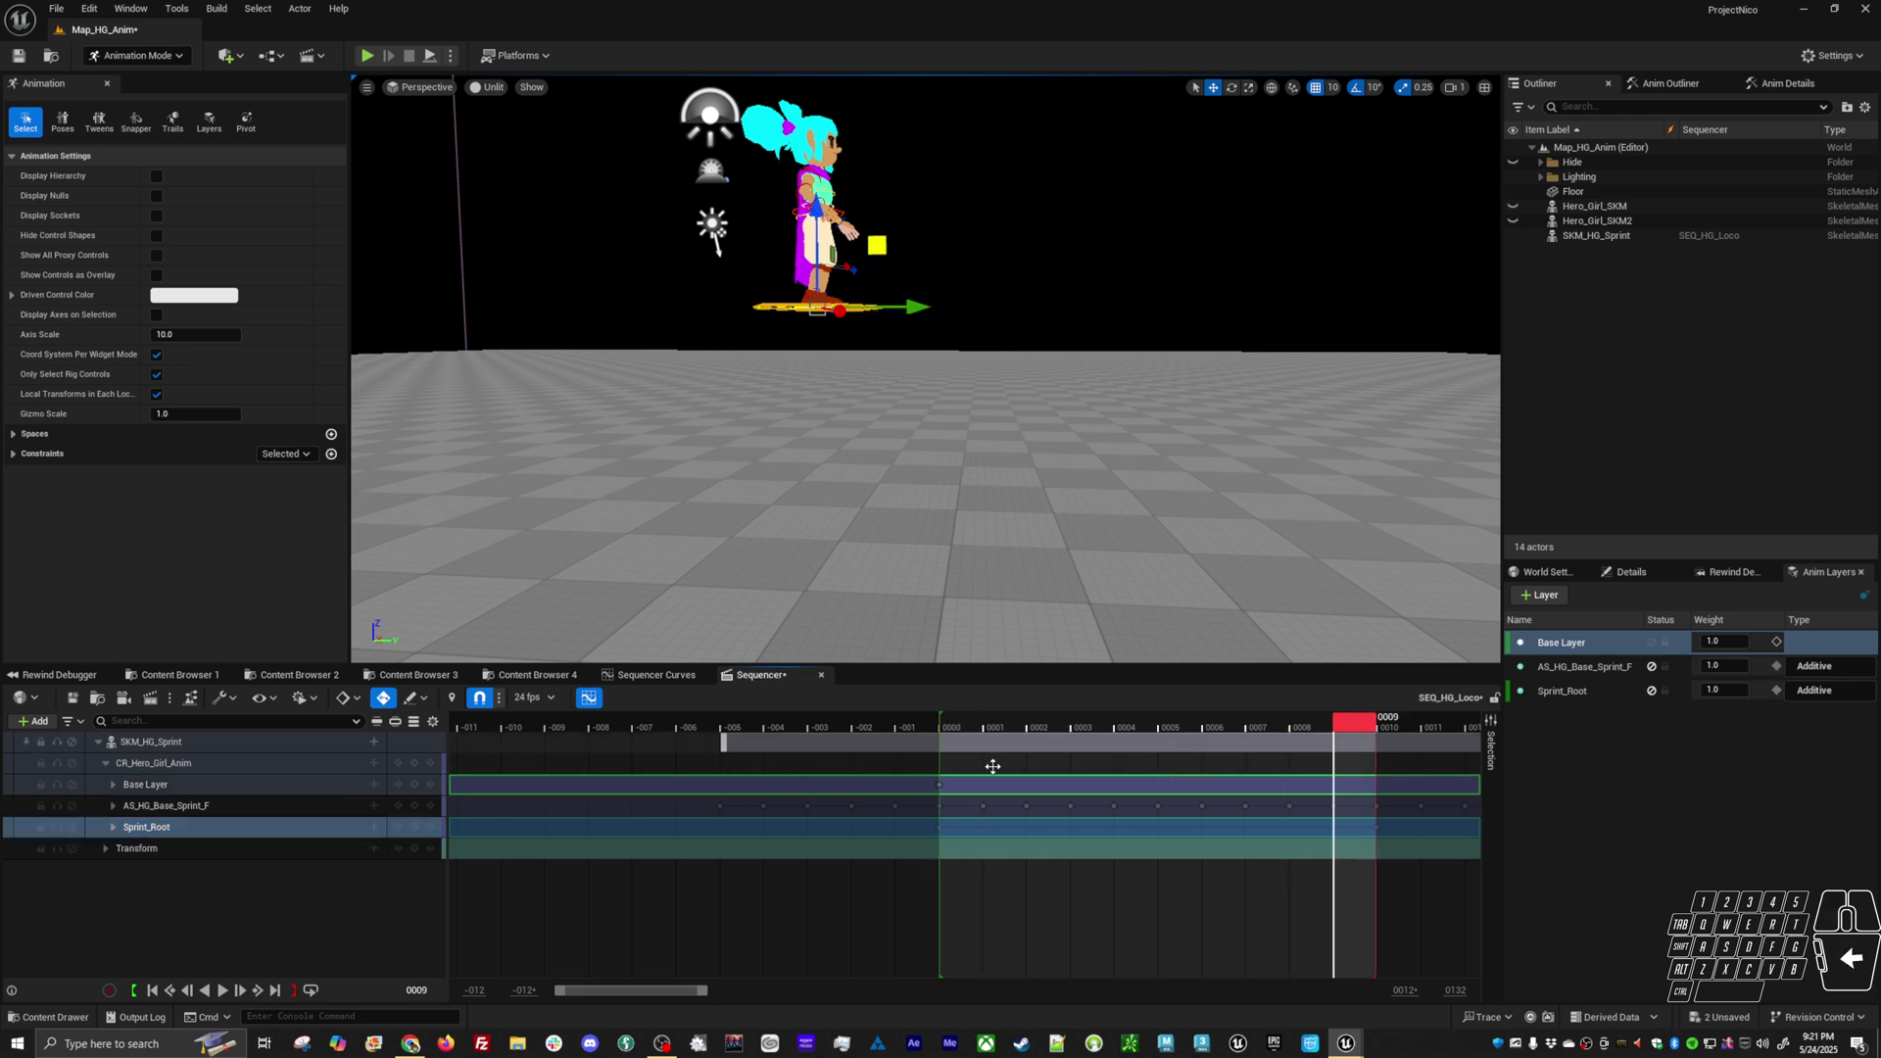
pyautogui.rightClick(221, 829)
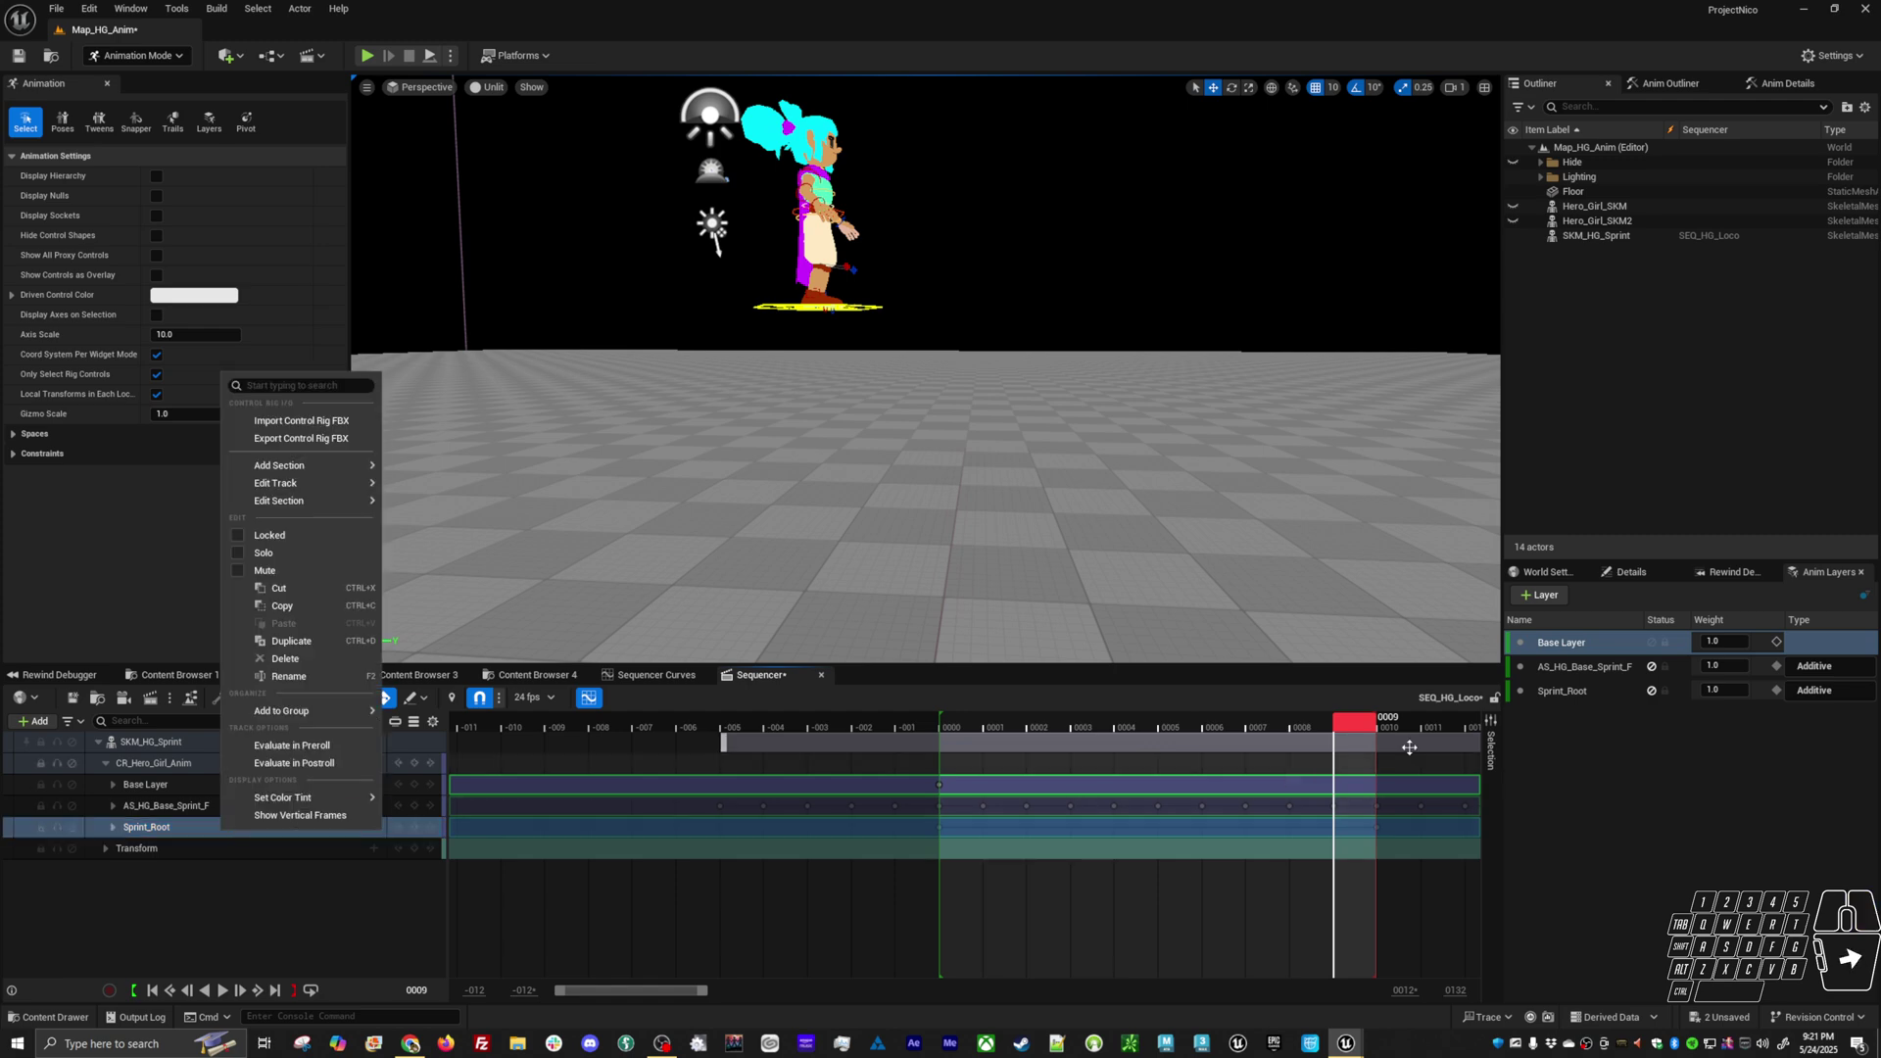
pyautogui.click(1567, 690)
pyautogui.rightClick(1560, 694)
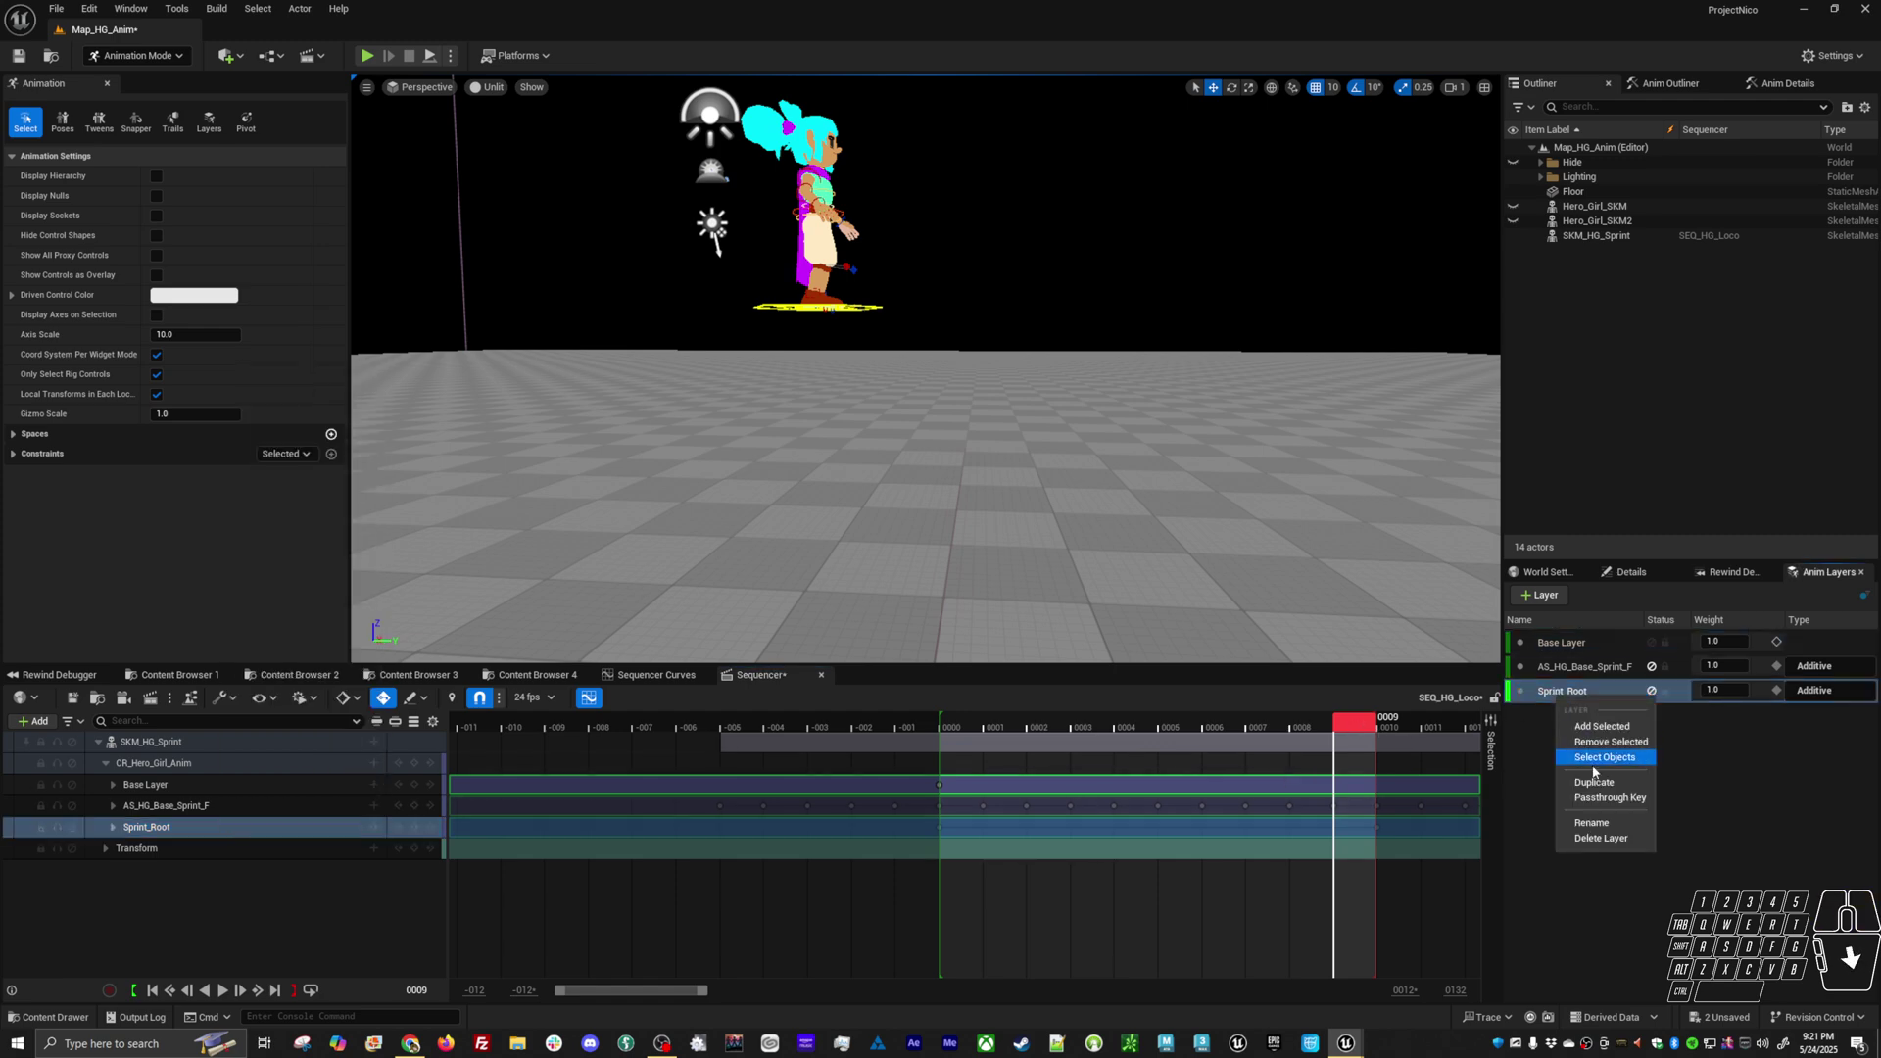
pyautogui.click(1596, 838)
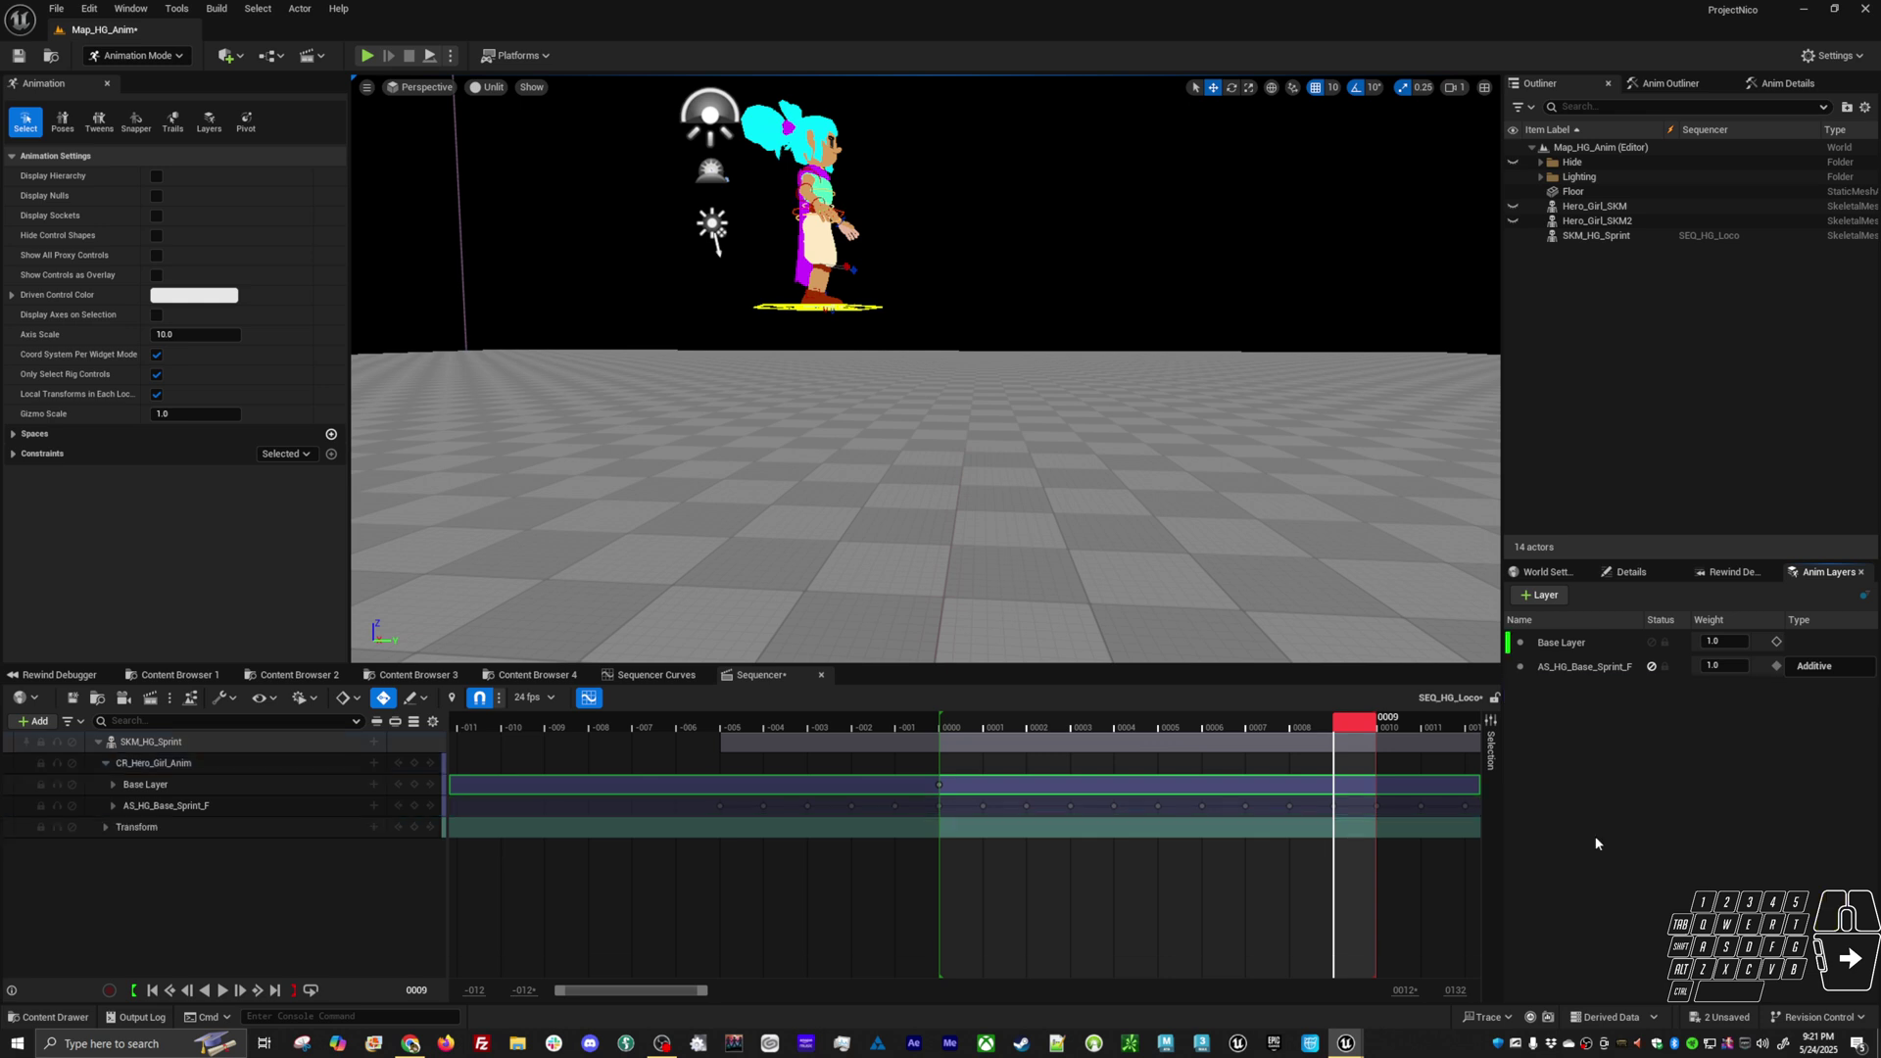
# Reset the global control's location to 0 on all axes at frame 0 on the Base Layer
pyautogui.click(976, 731)
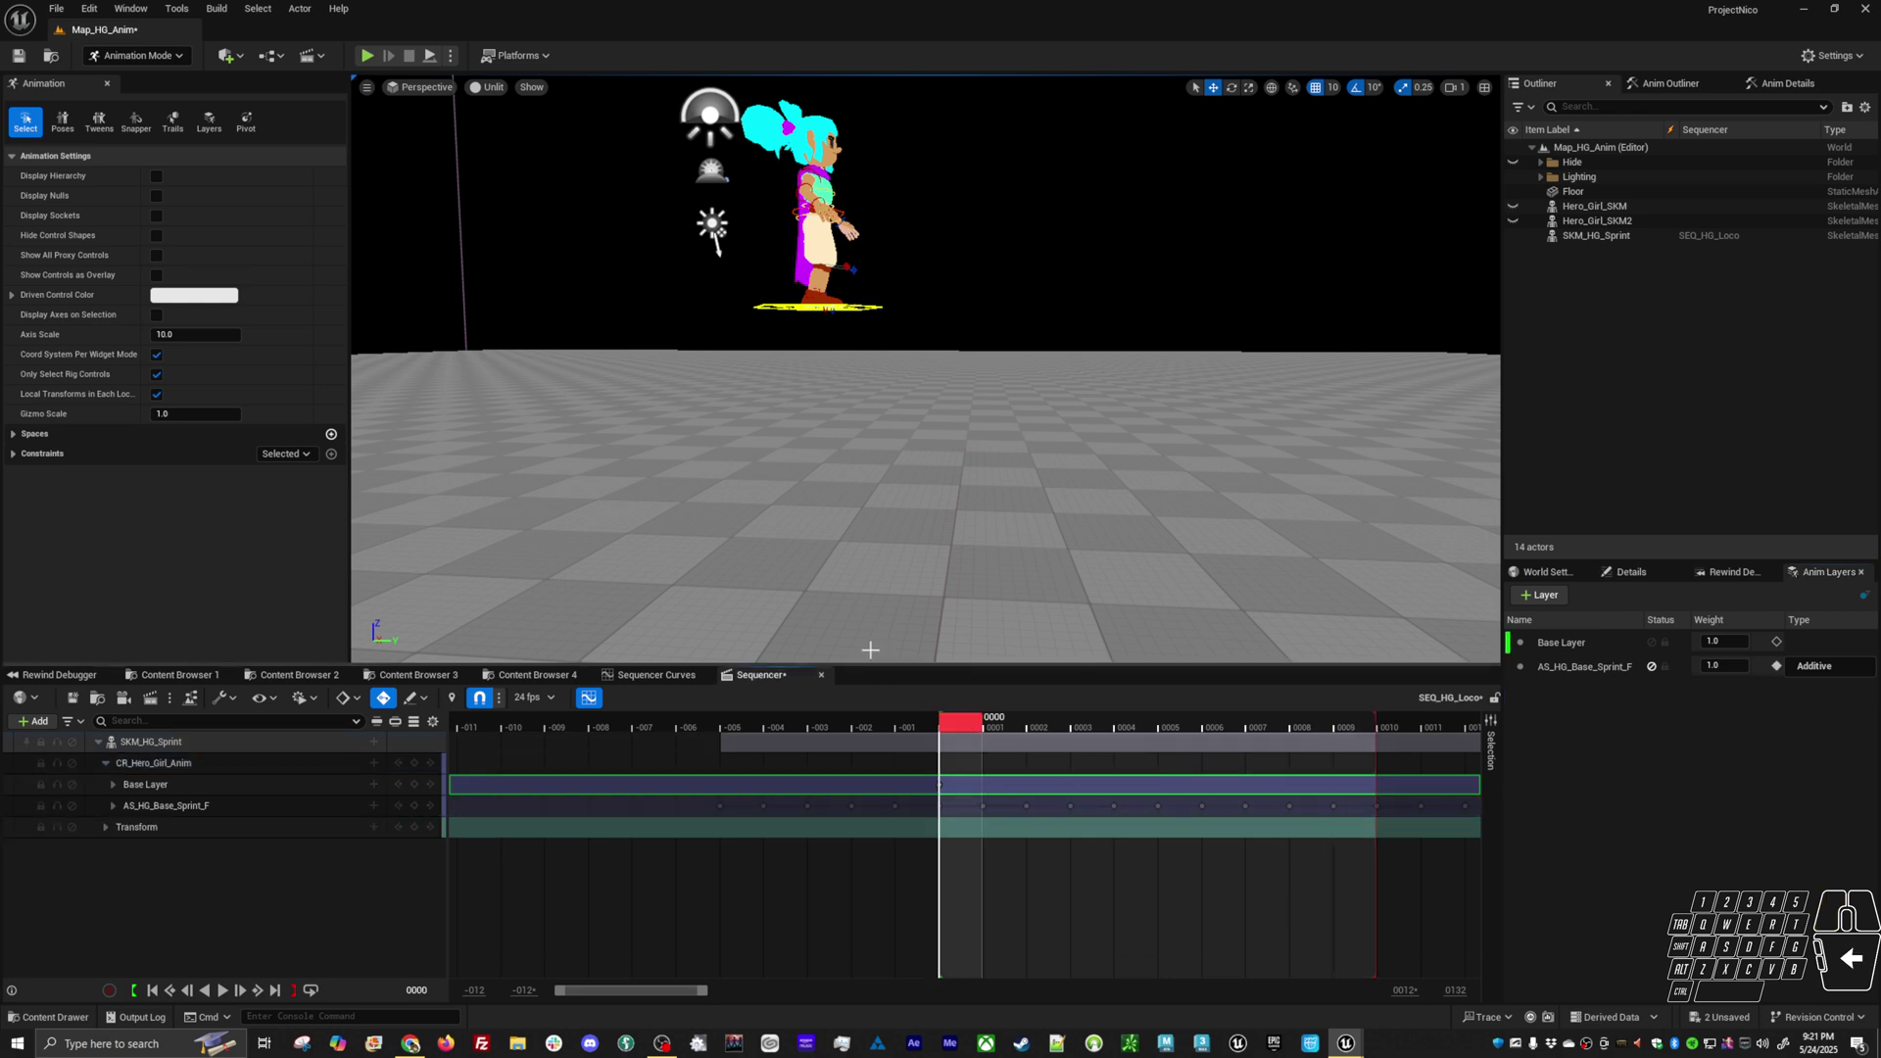
pyautogui.click(887, 298)
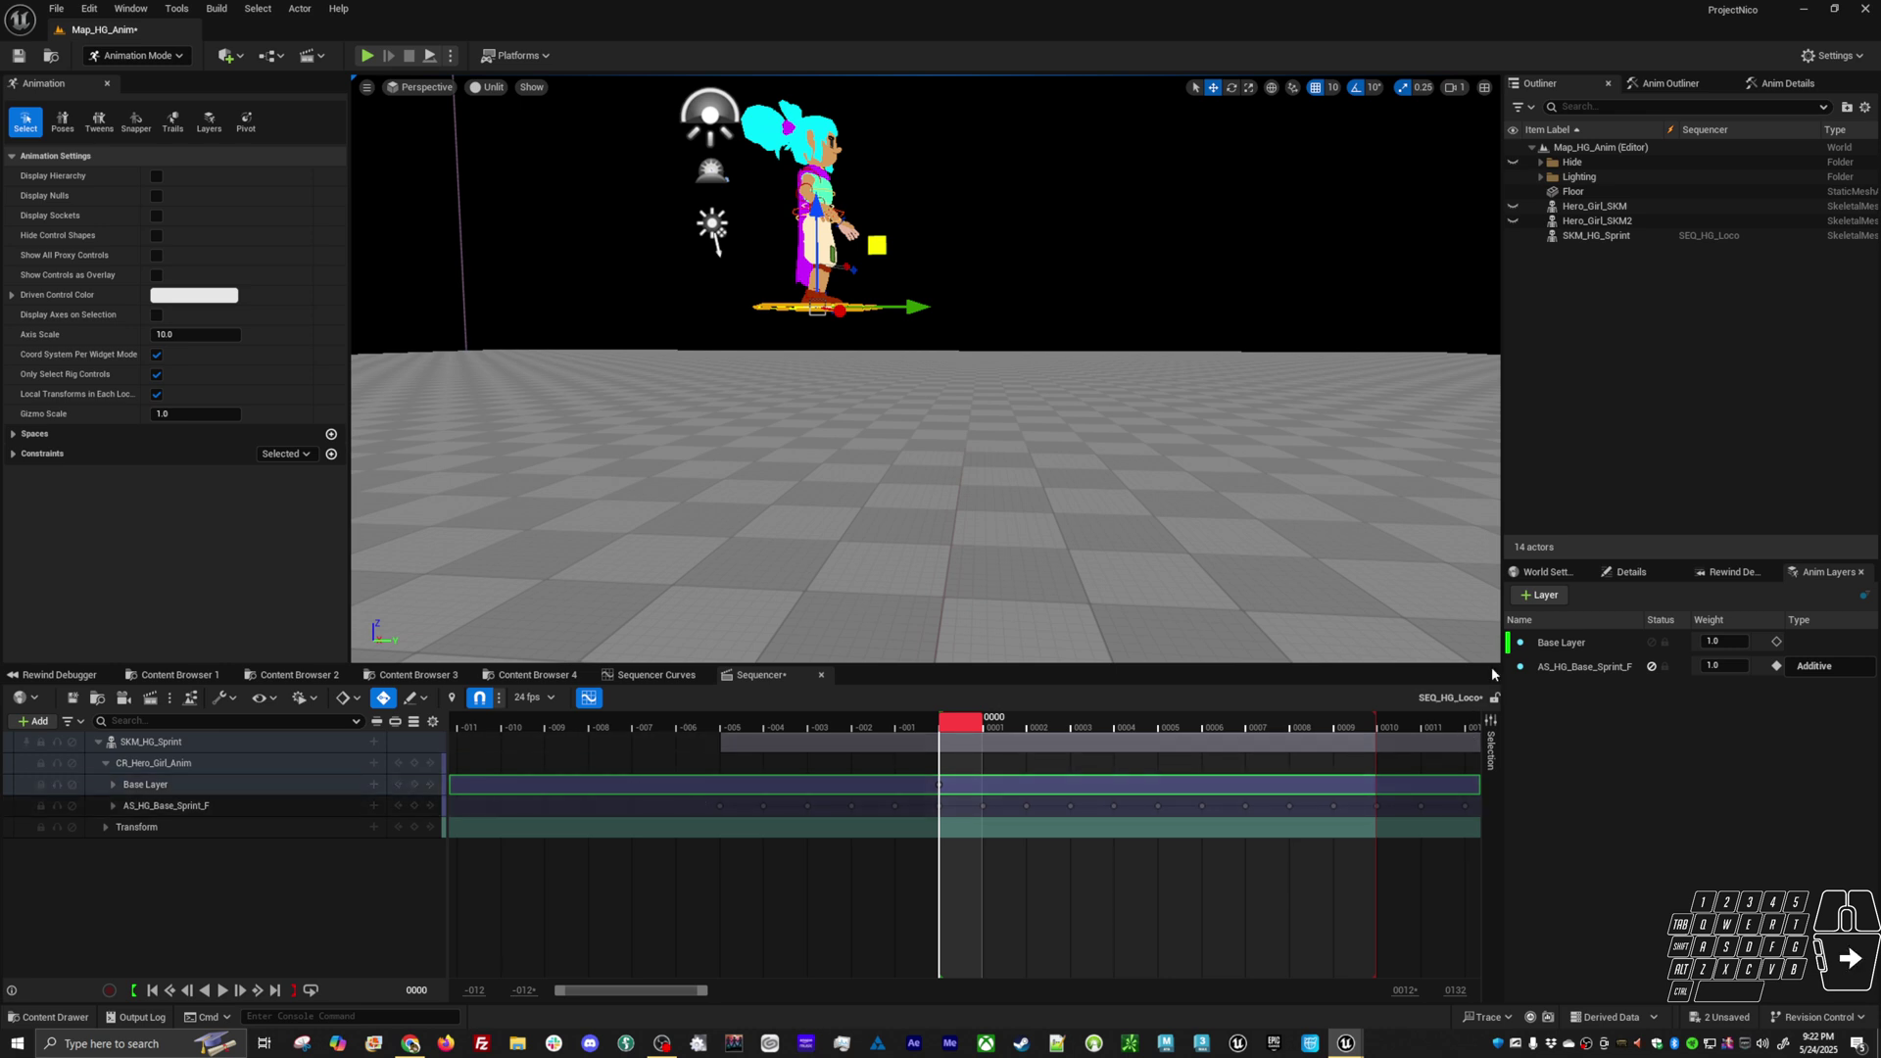
pyautogui.click(1559, 643)
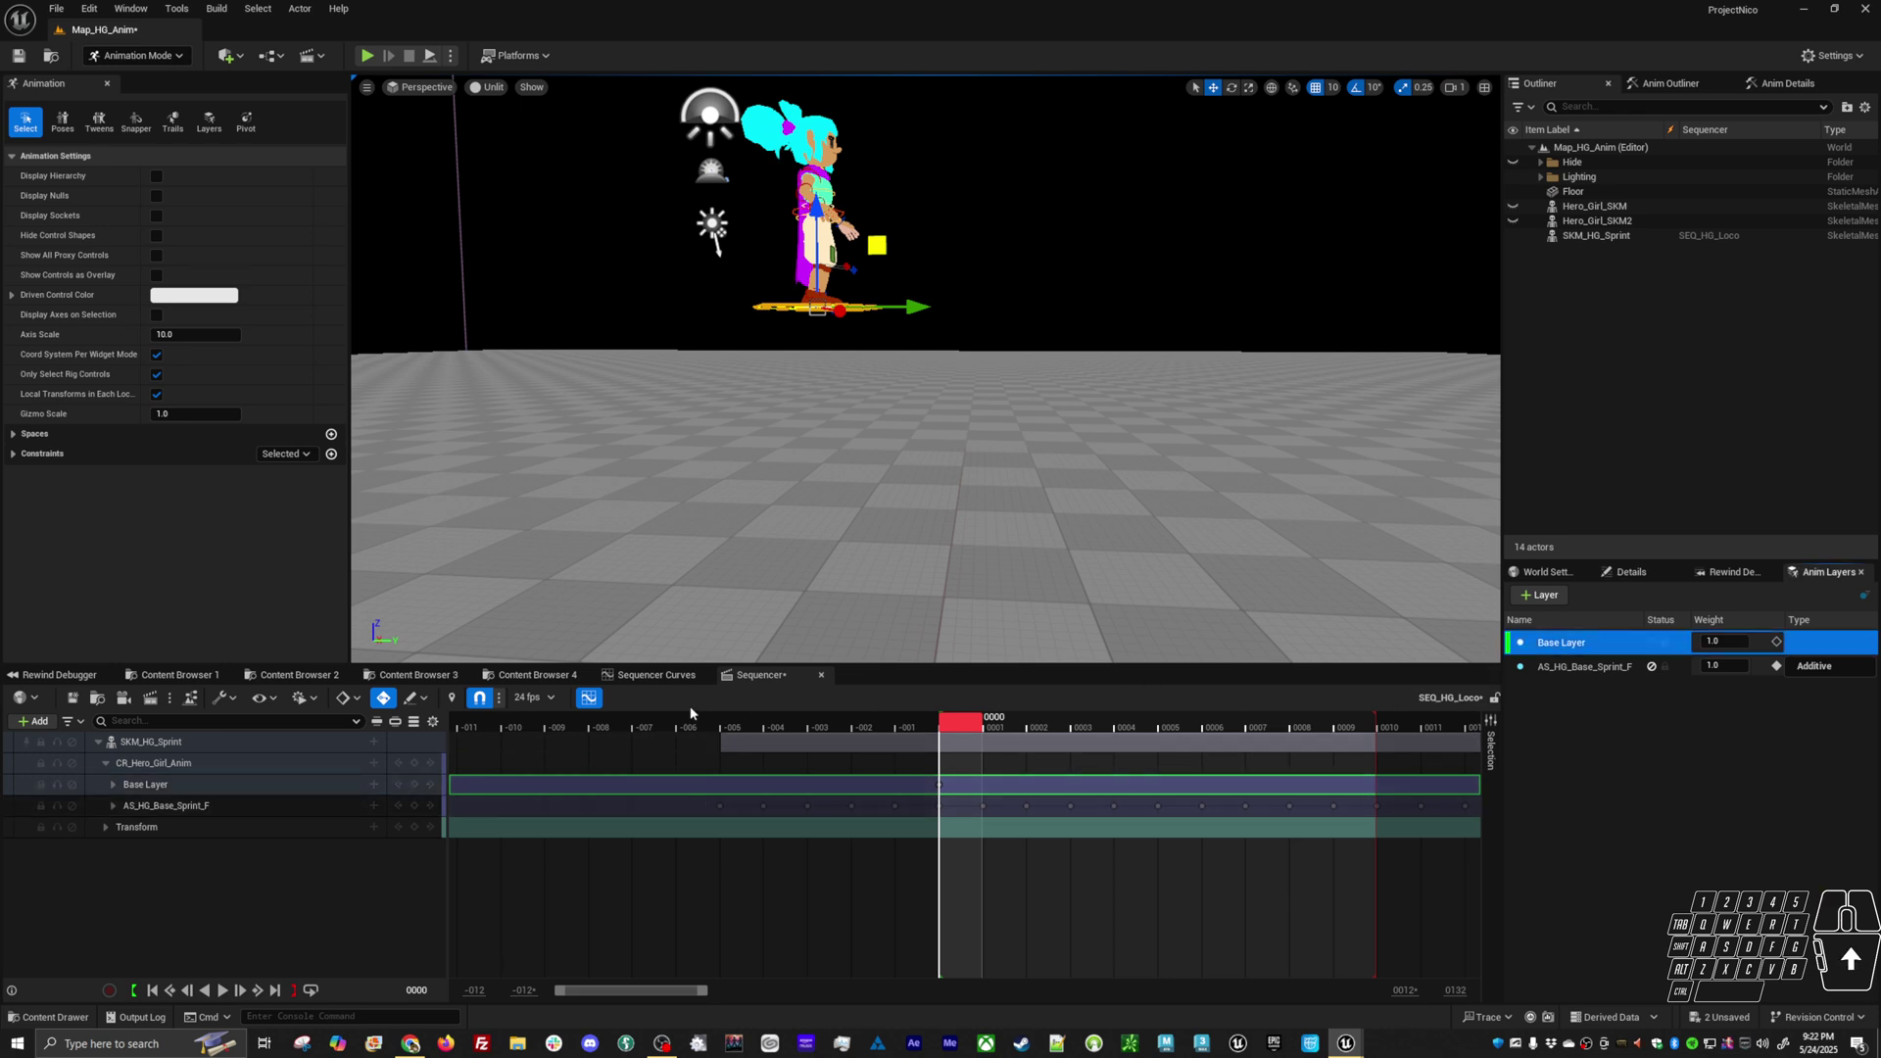
pyautogui.click(654, 675)
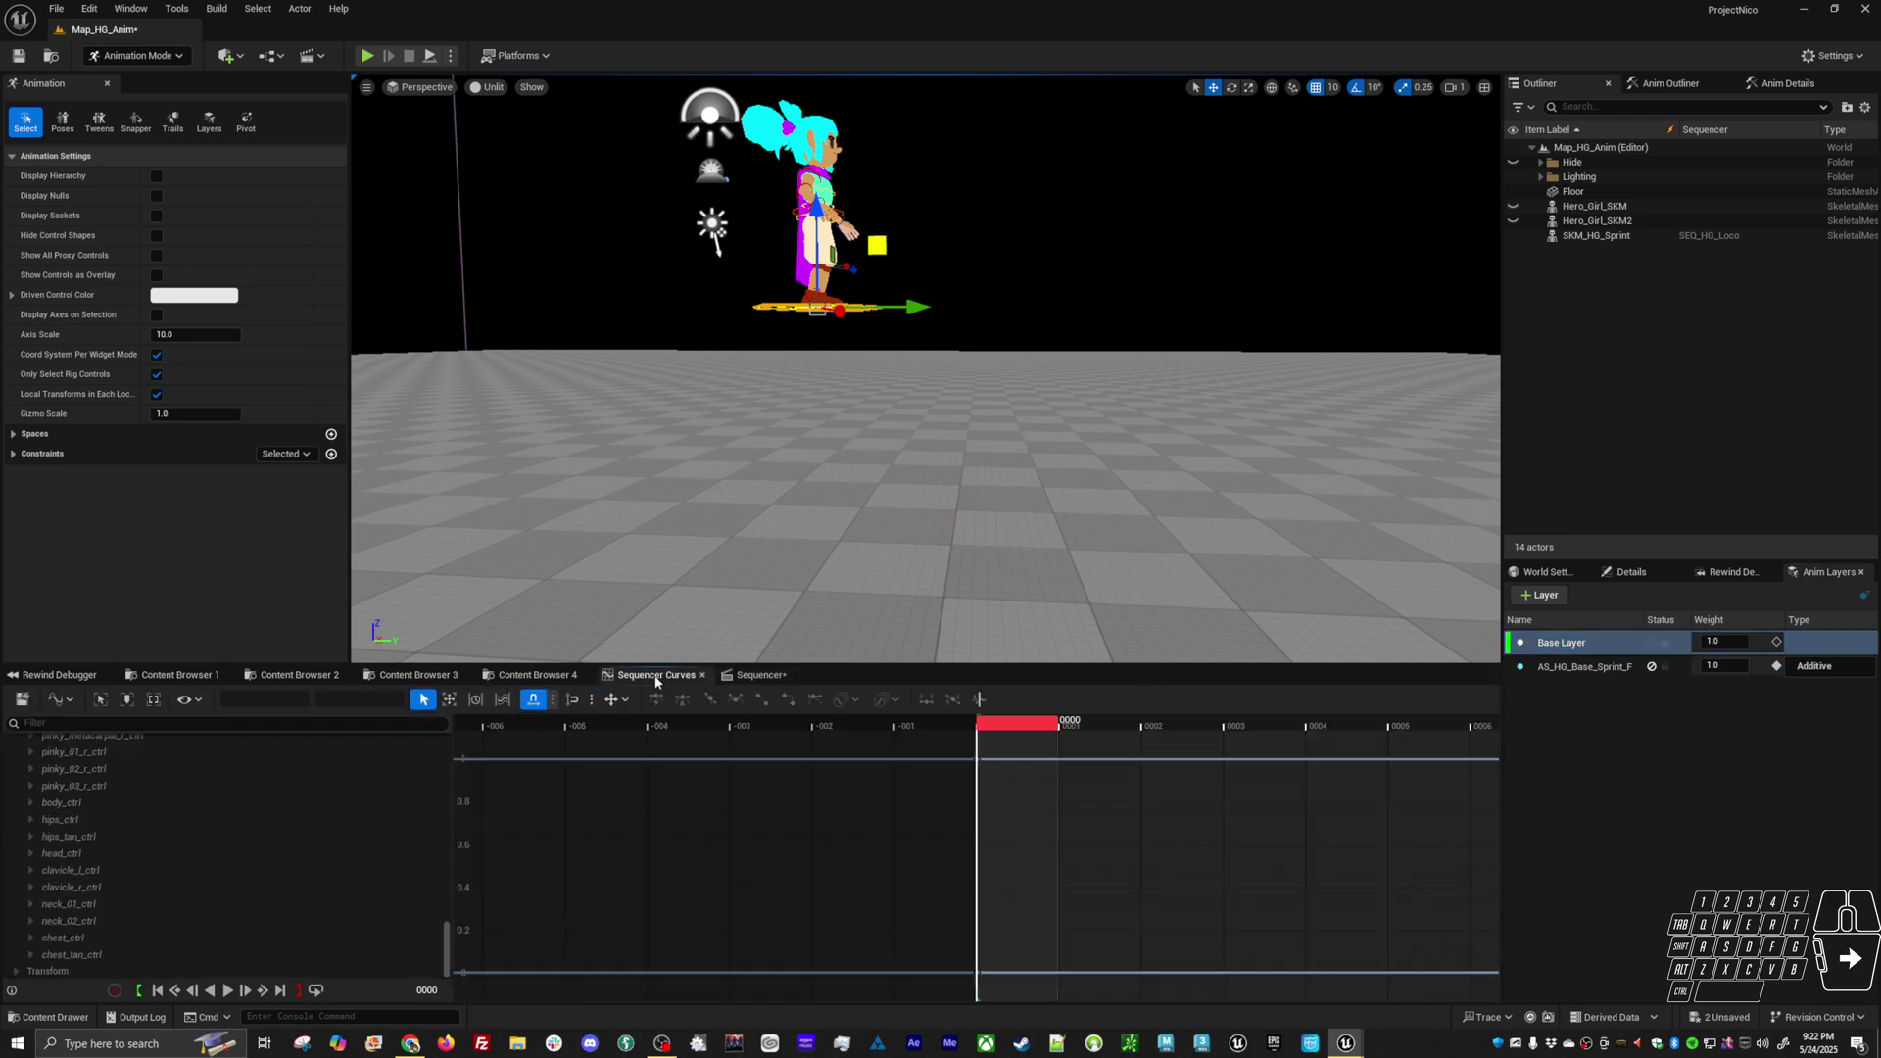
pyautogui.click(1788, 85)
pyautogui.click(1578, 208)
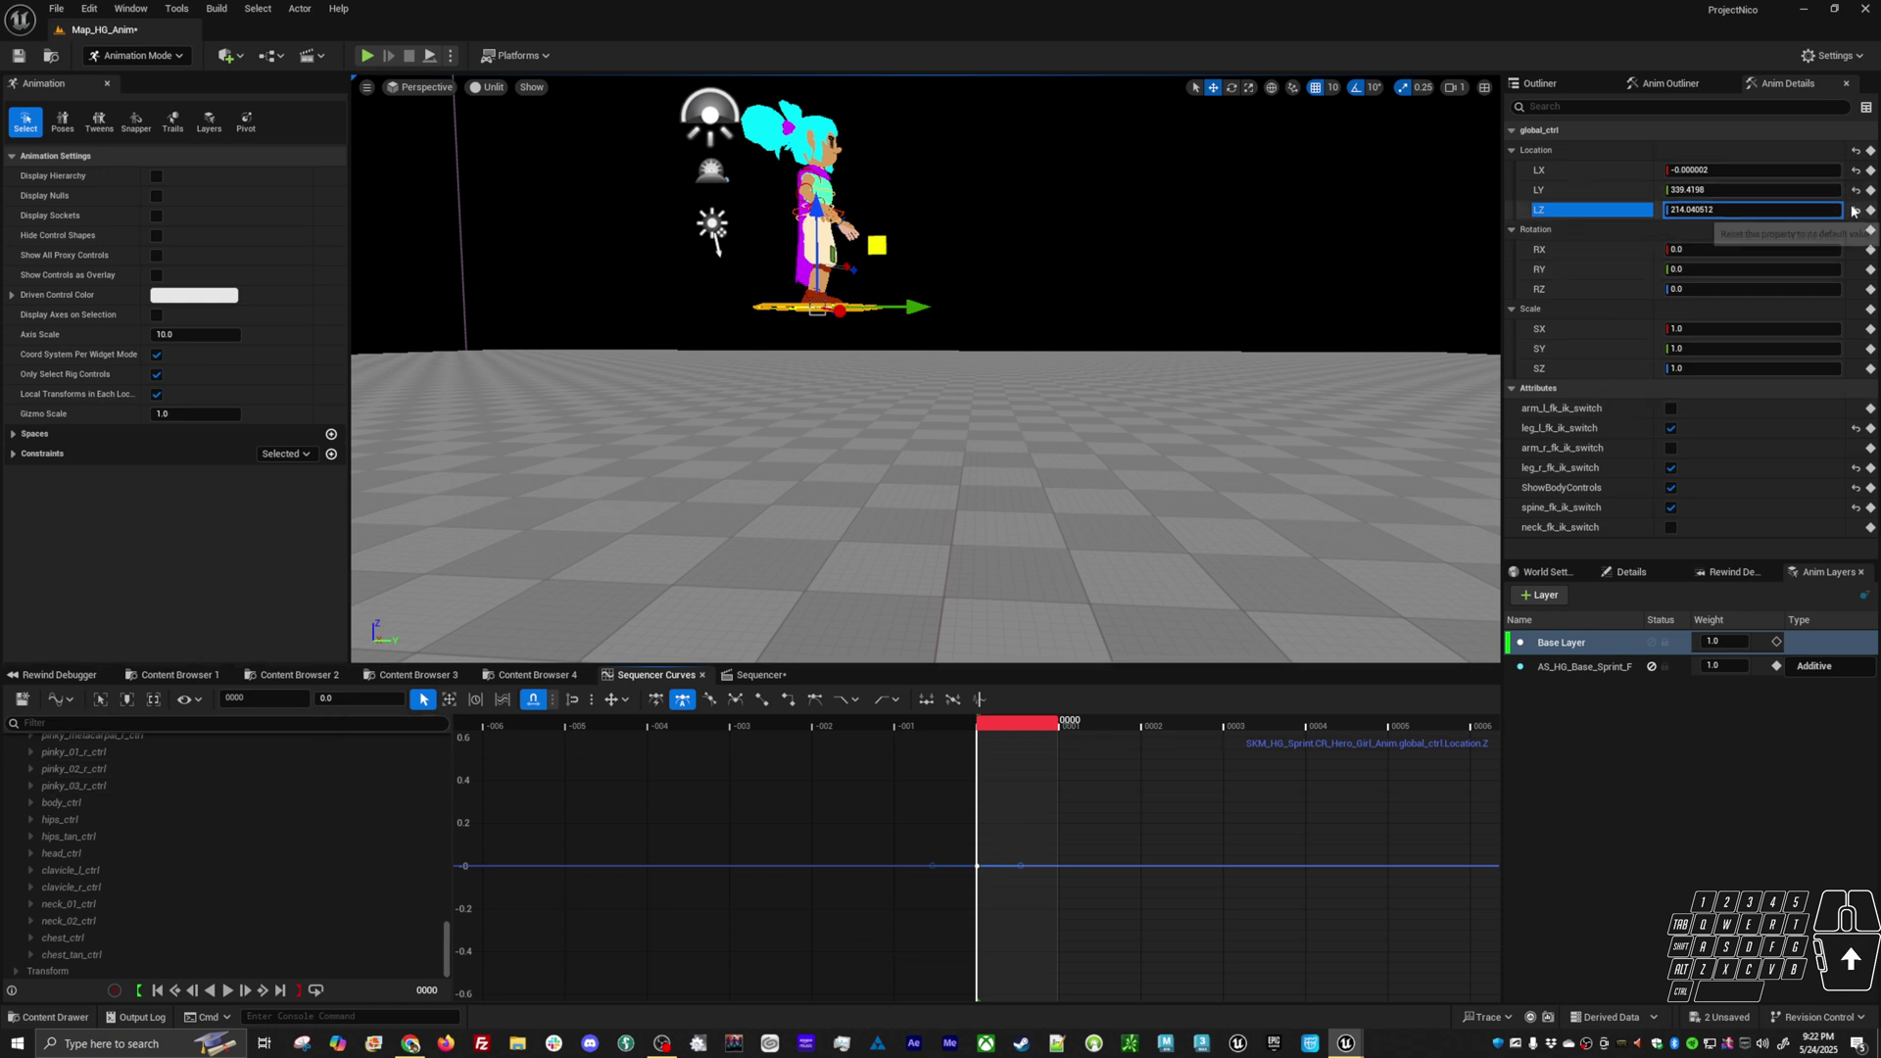
pyautogui.click(1855, 150)
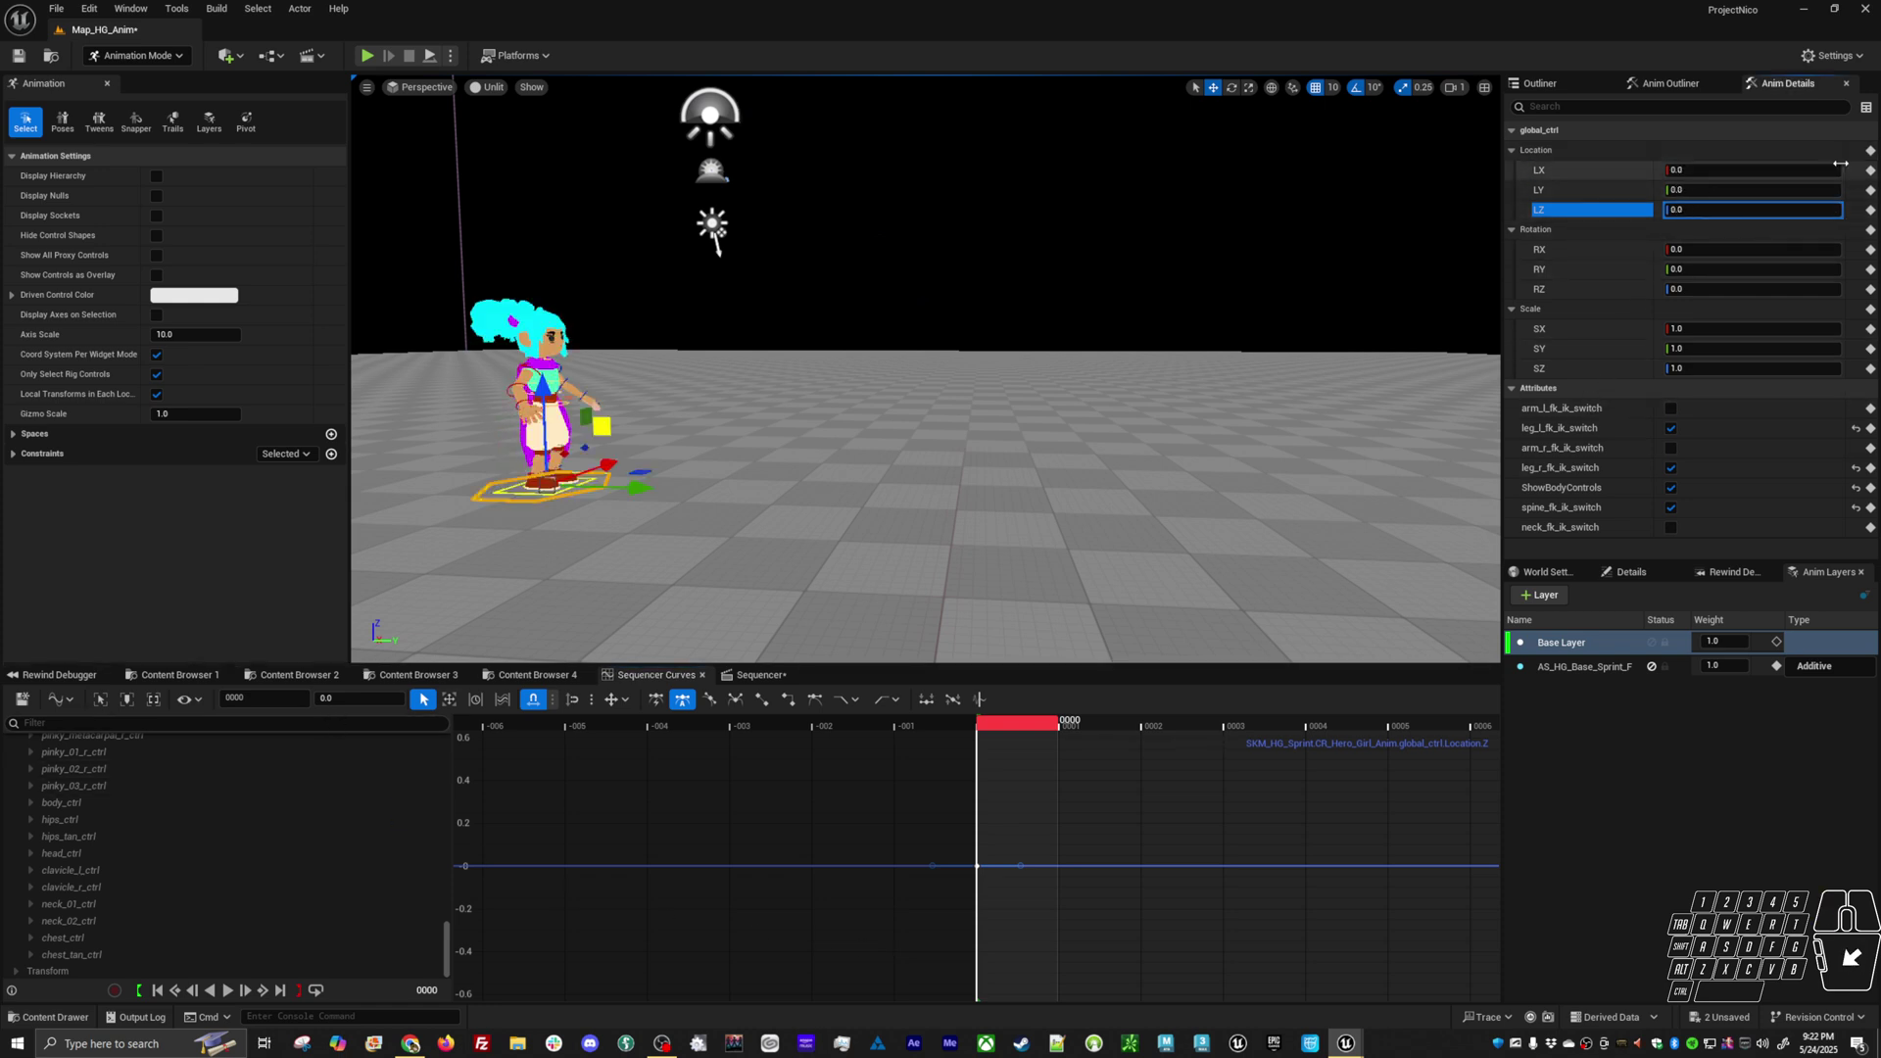
pyautogui.moveTo(980, 730); pyautogui.dragTo(1020, 730)
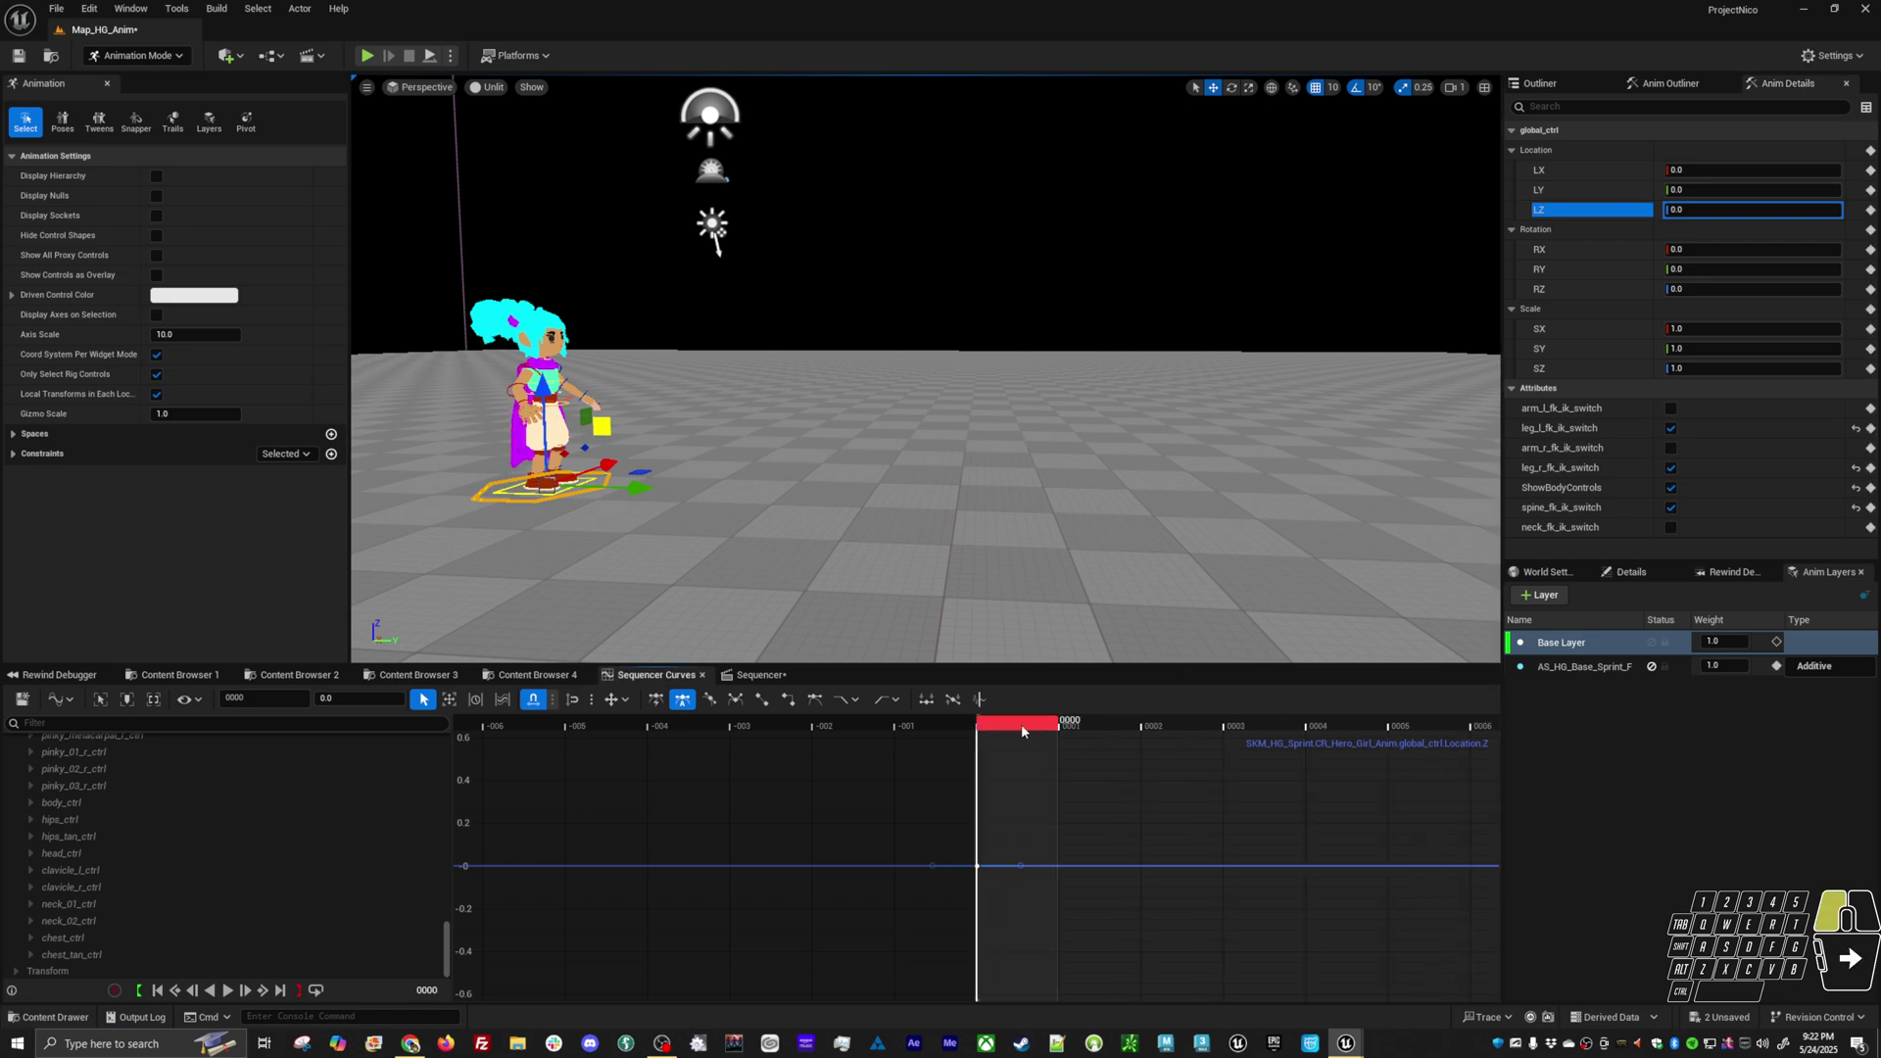
# Unmute the AS_HG_Base_Sprint_F layer, play the sprint to check it in place, and return to frame 0
pyautogui.click(757, 676)
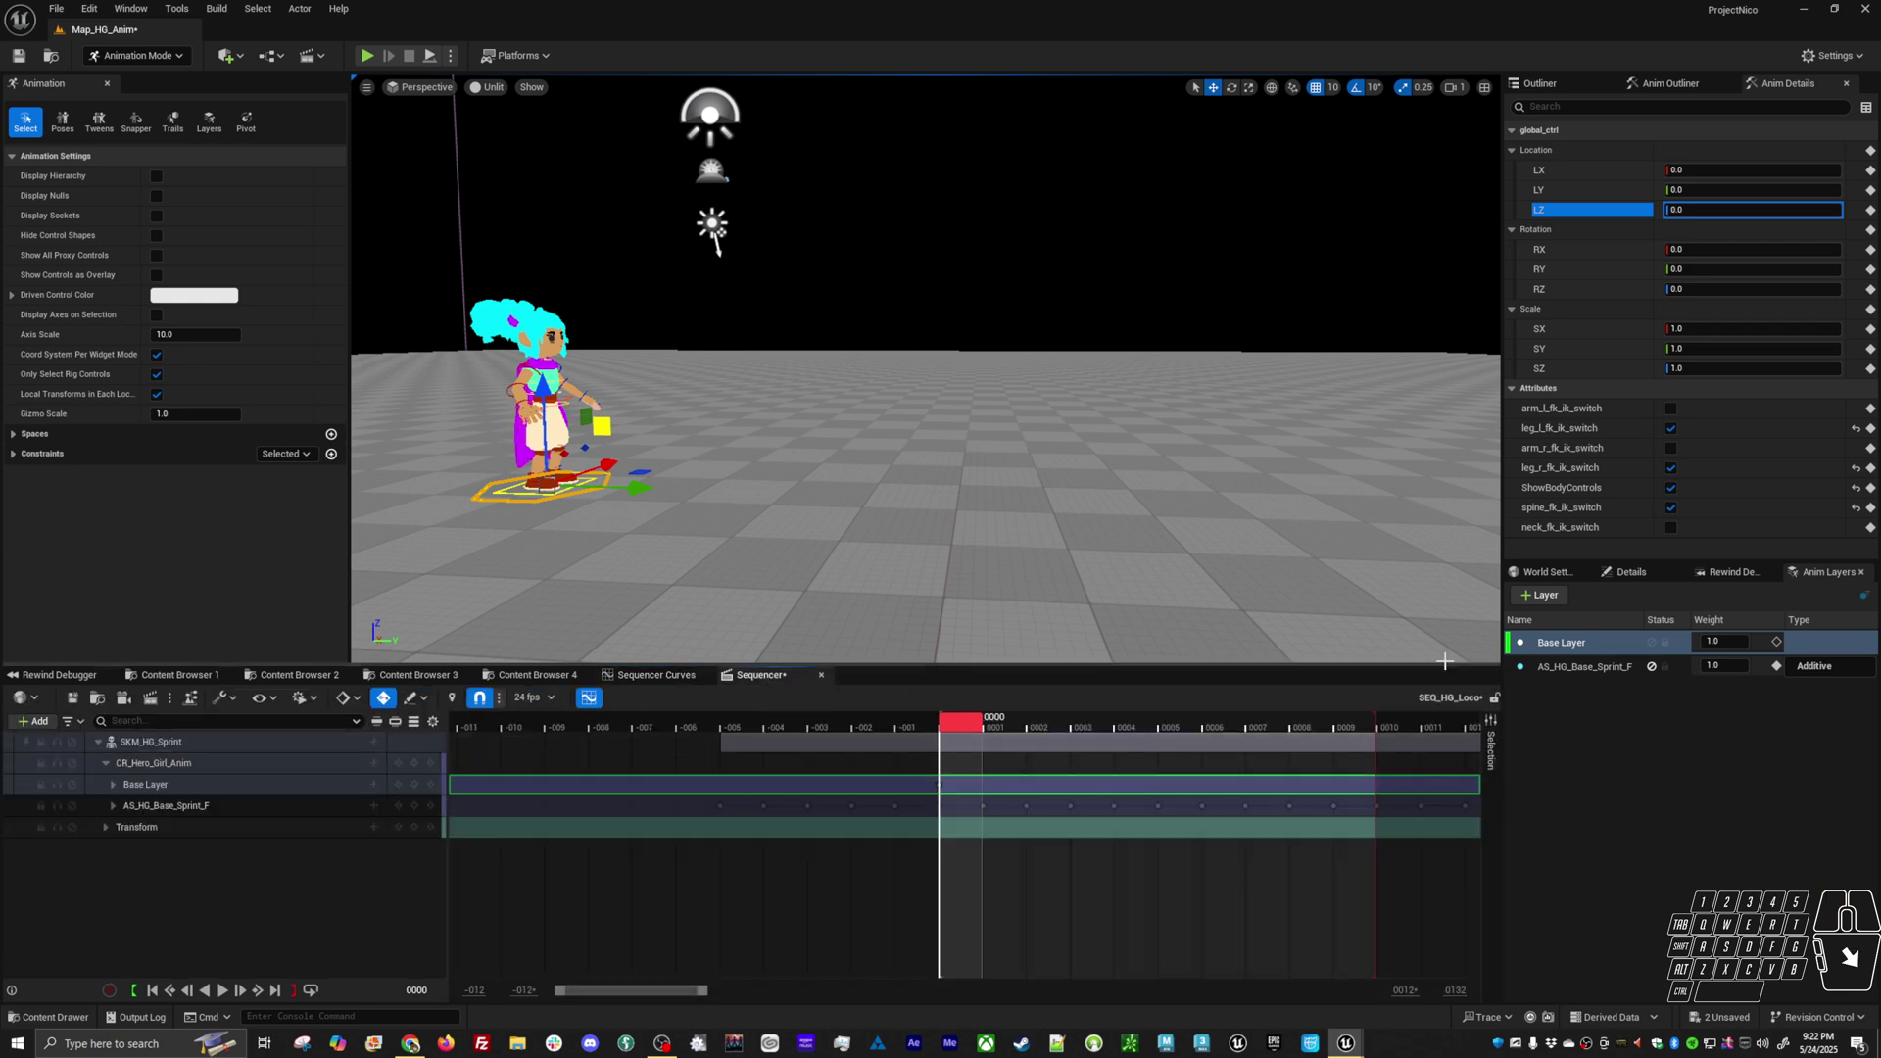
pyautogui.click(1552, 669)
pyautogui.click(1650, 667)
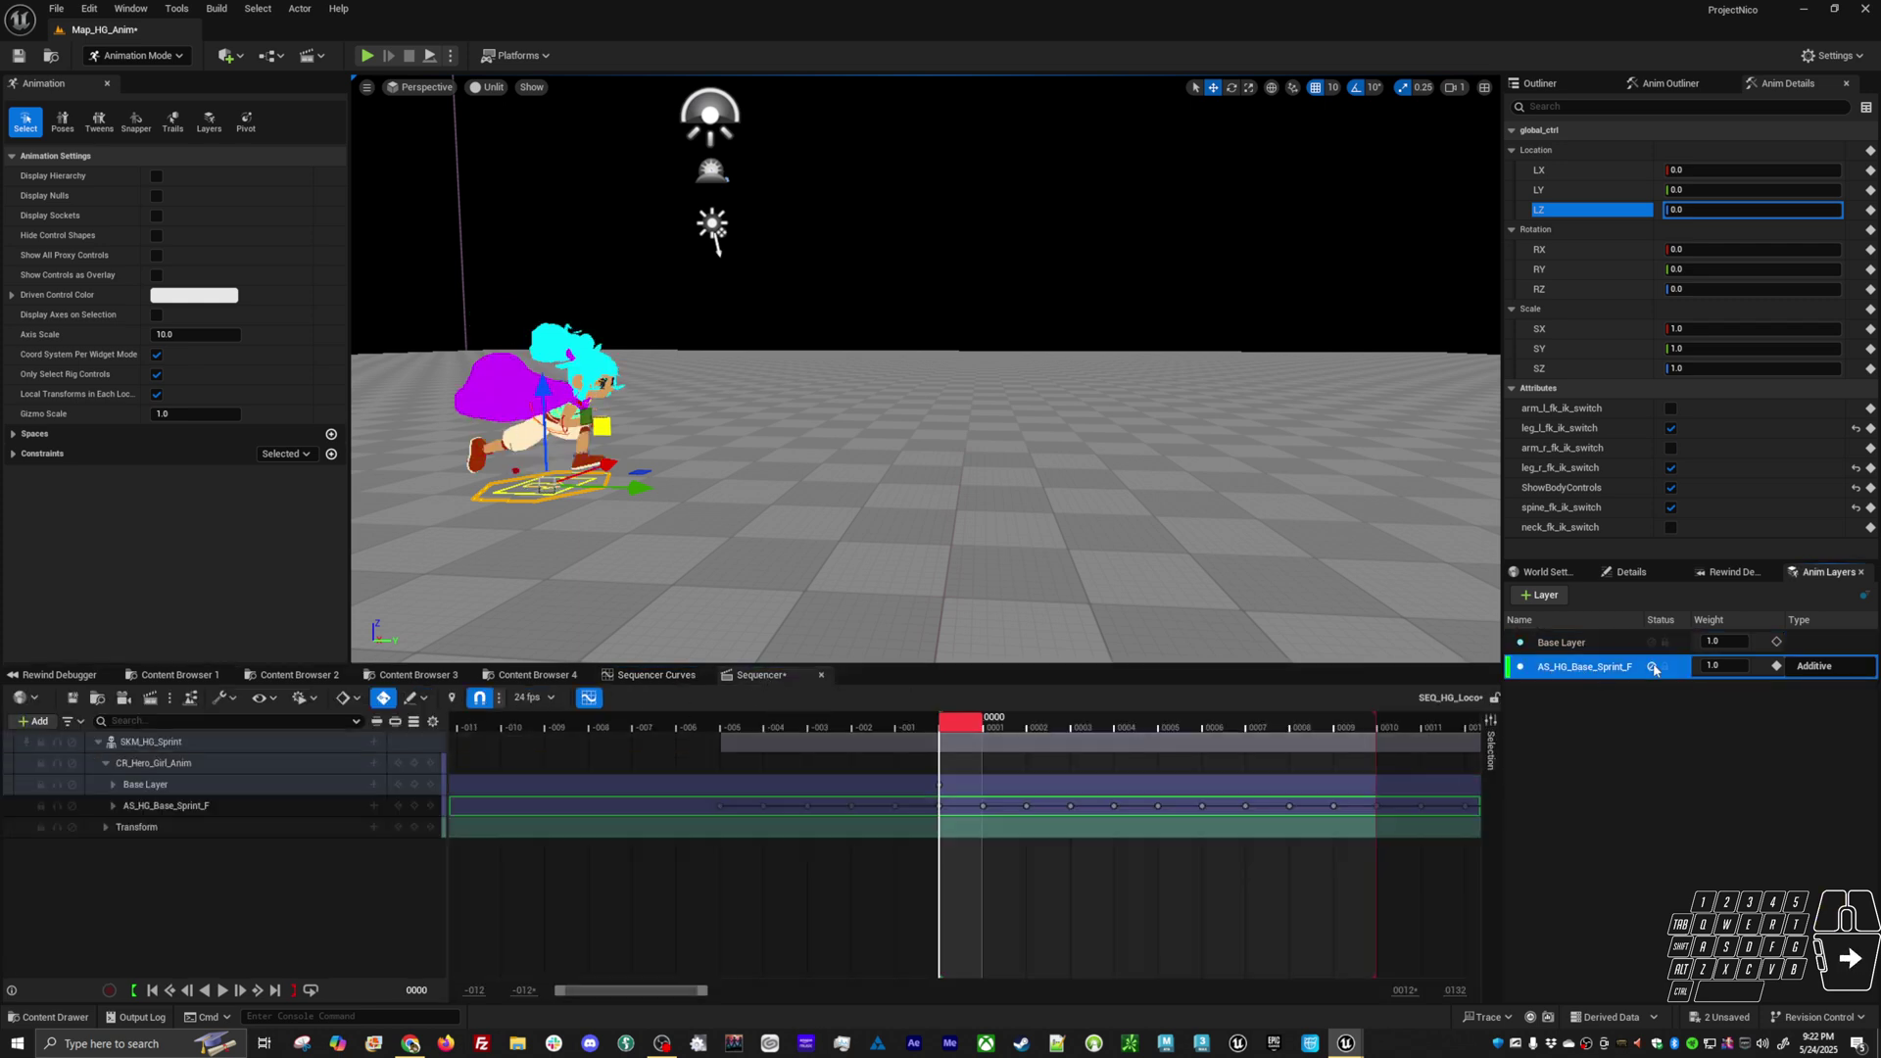
pyautogui.keyDown('alt'); pyautogui.moveTo(1115, 578); pyautogui.dragTo(1079, 596); pyautogui.keyUp('alt')
pyautogui.press('space')
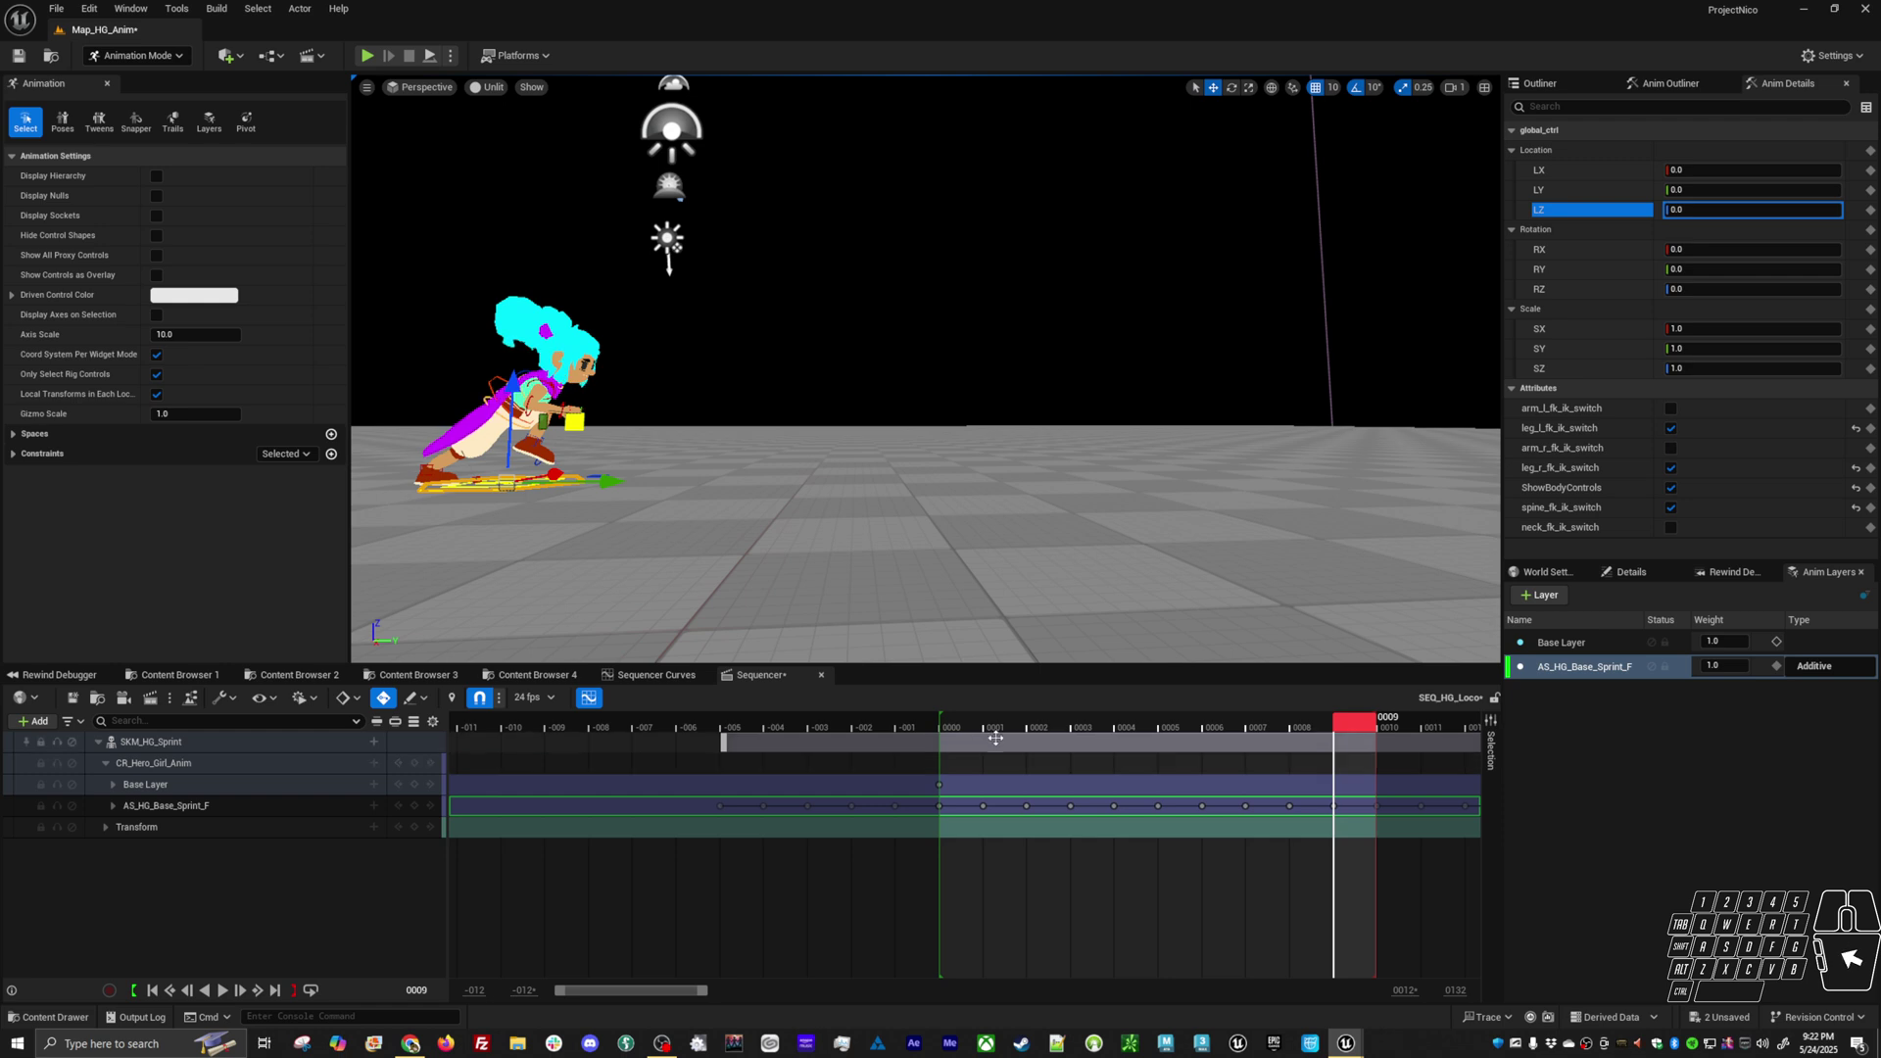
pyautogui.click(1332, 751)
pyautogui.moveTo(1332, 743); pyautogui.dragTo(966, 760)
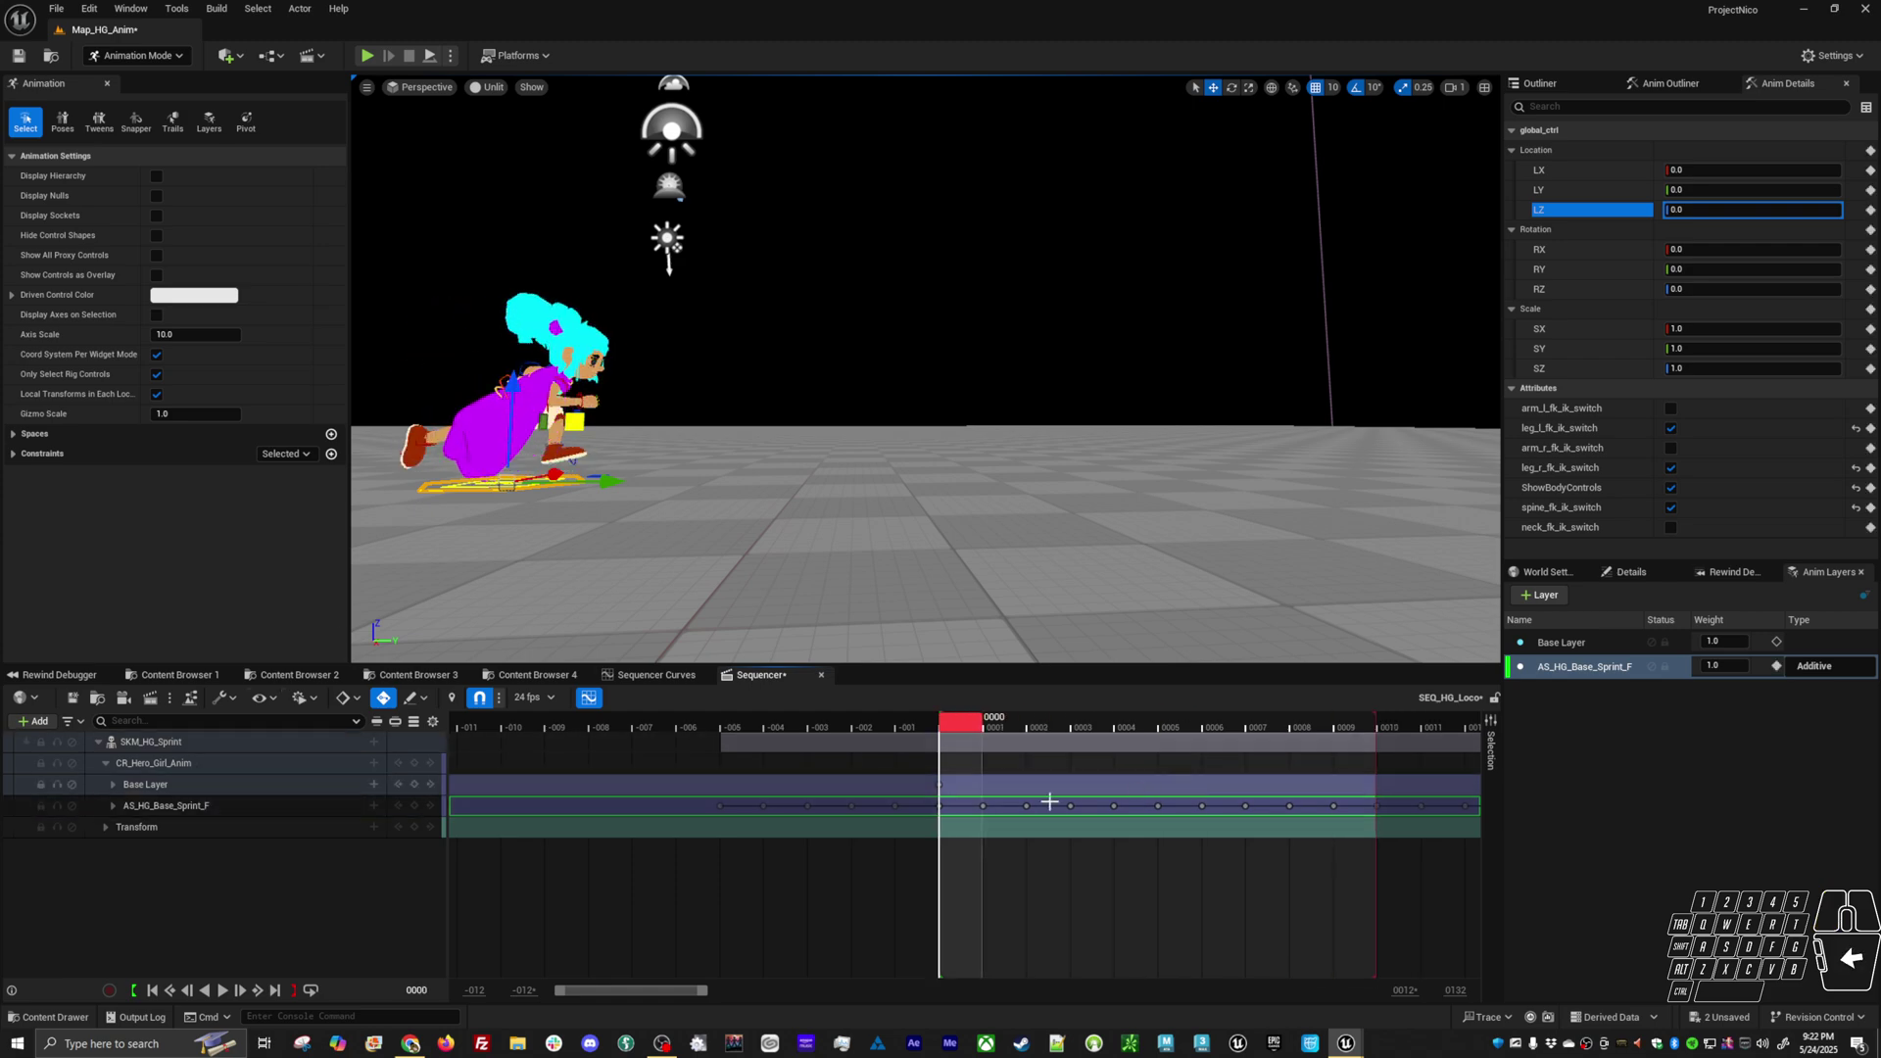
# Add a new additive animation layer for the global control and key the control on it at frame 0
pyautogui.click(1014, 566)
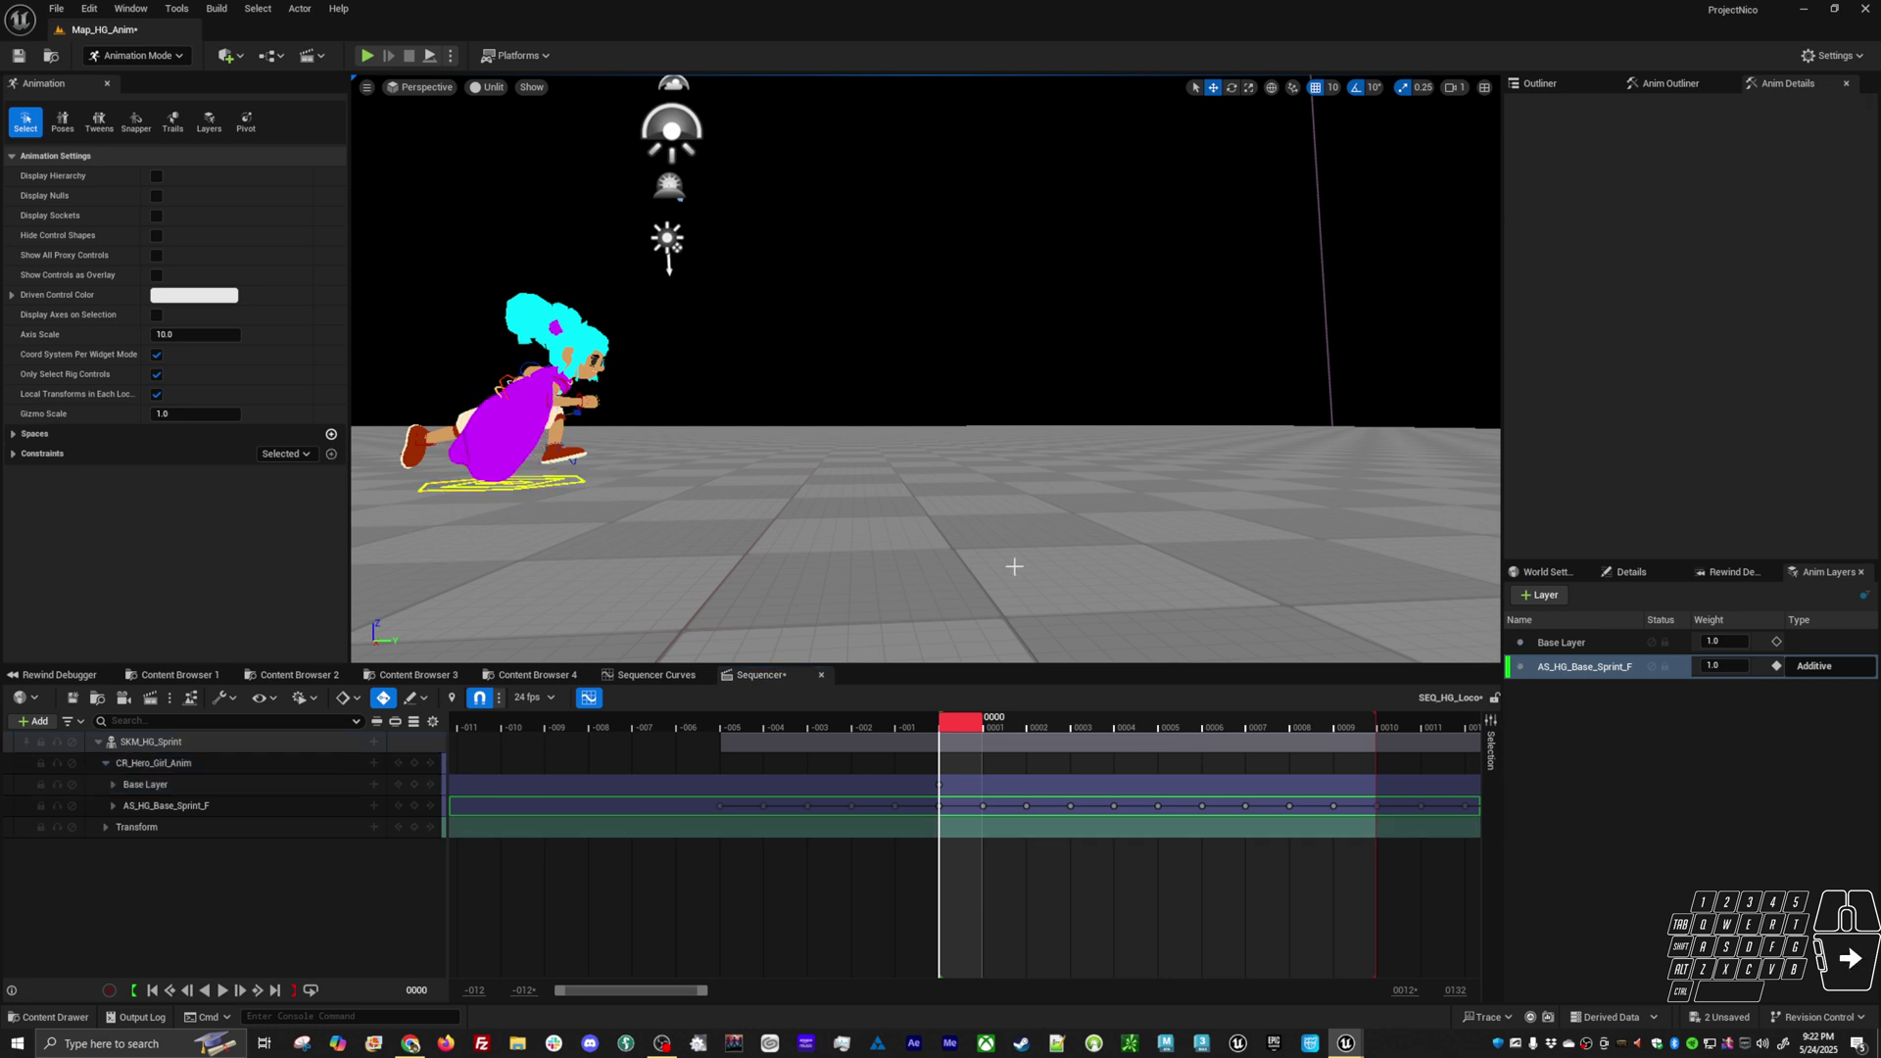
pyautogui.click(431, 492)
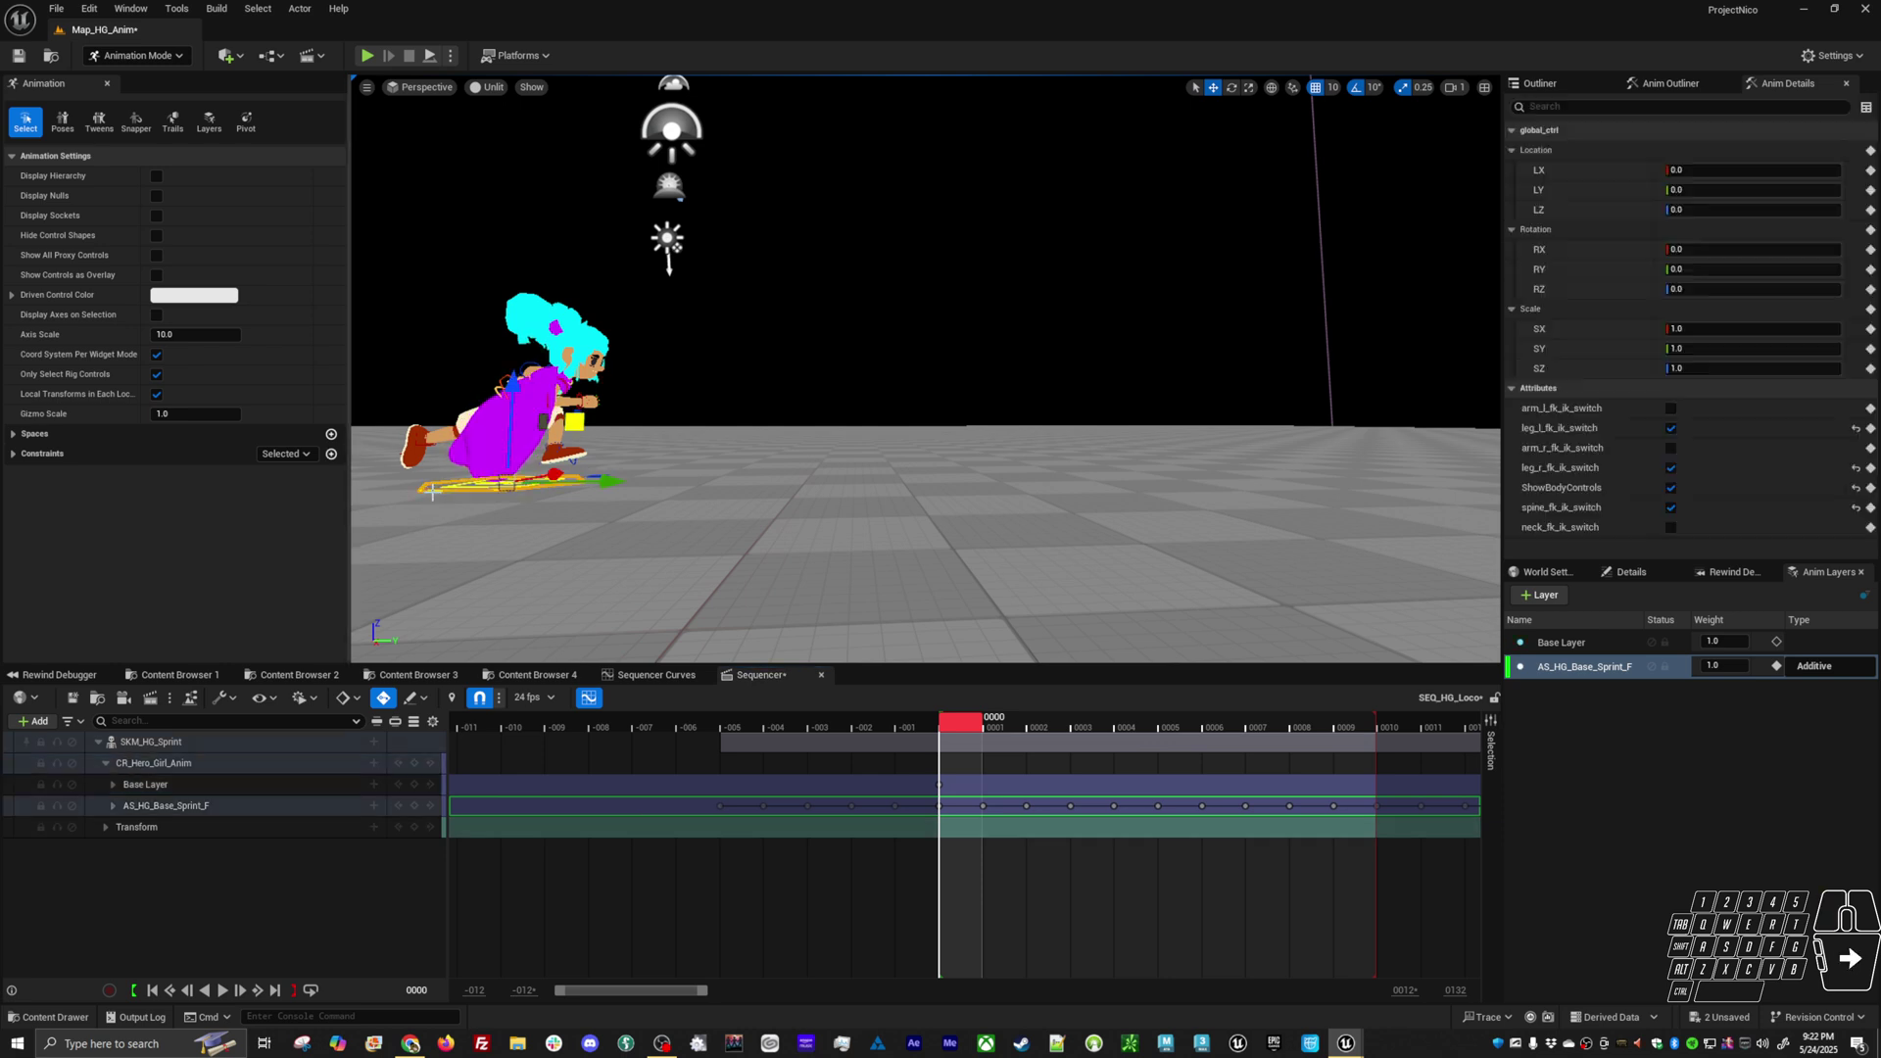
pyautogui.click(1546, 599)
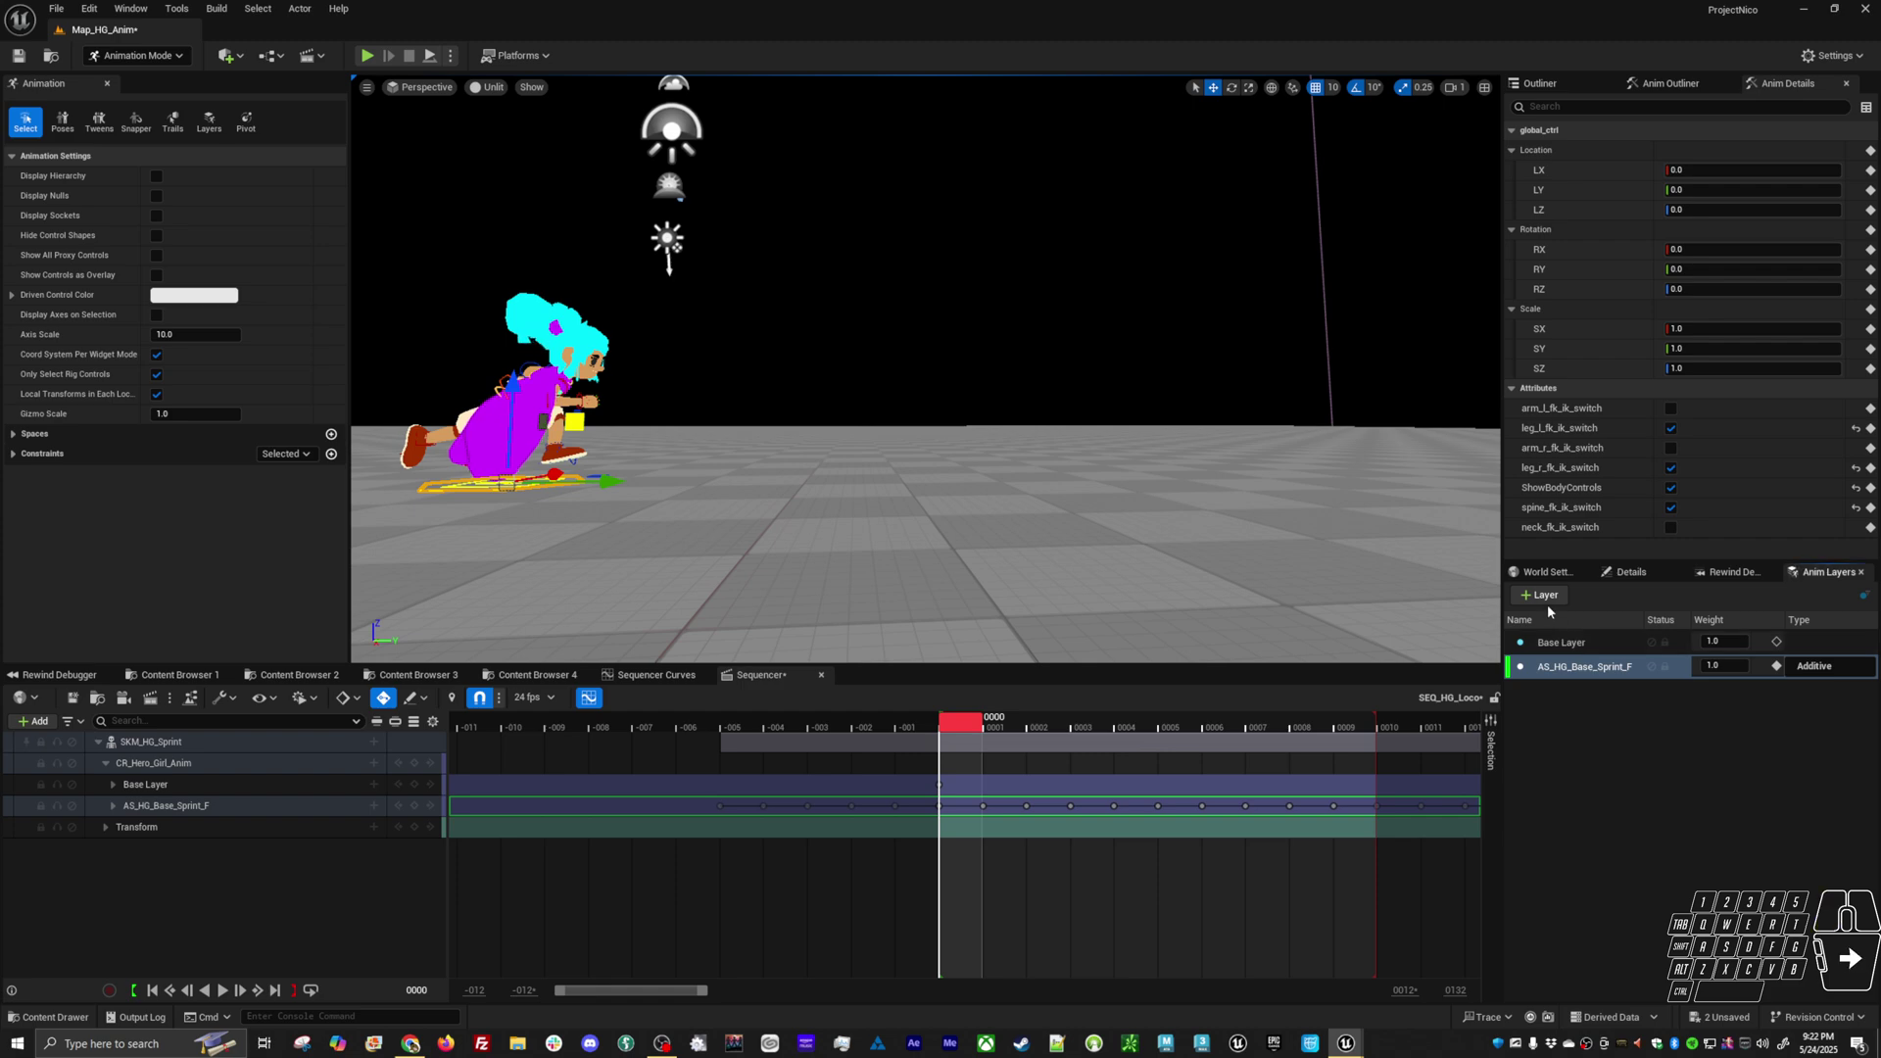
pyautogui.click(1548, 597)
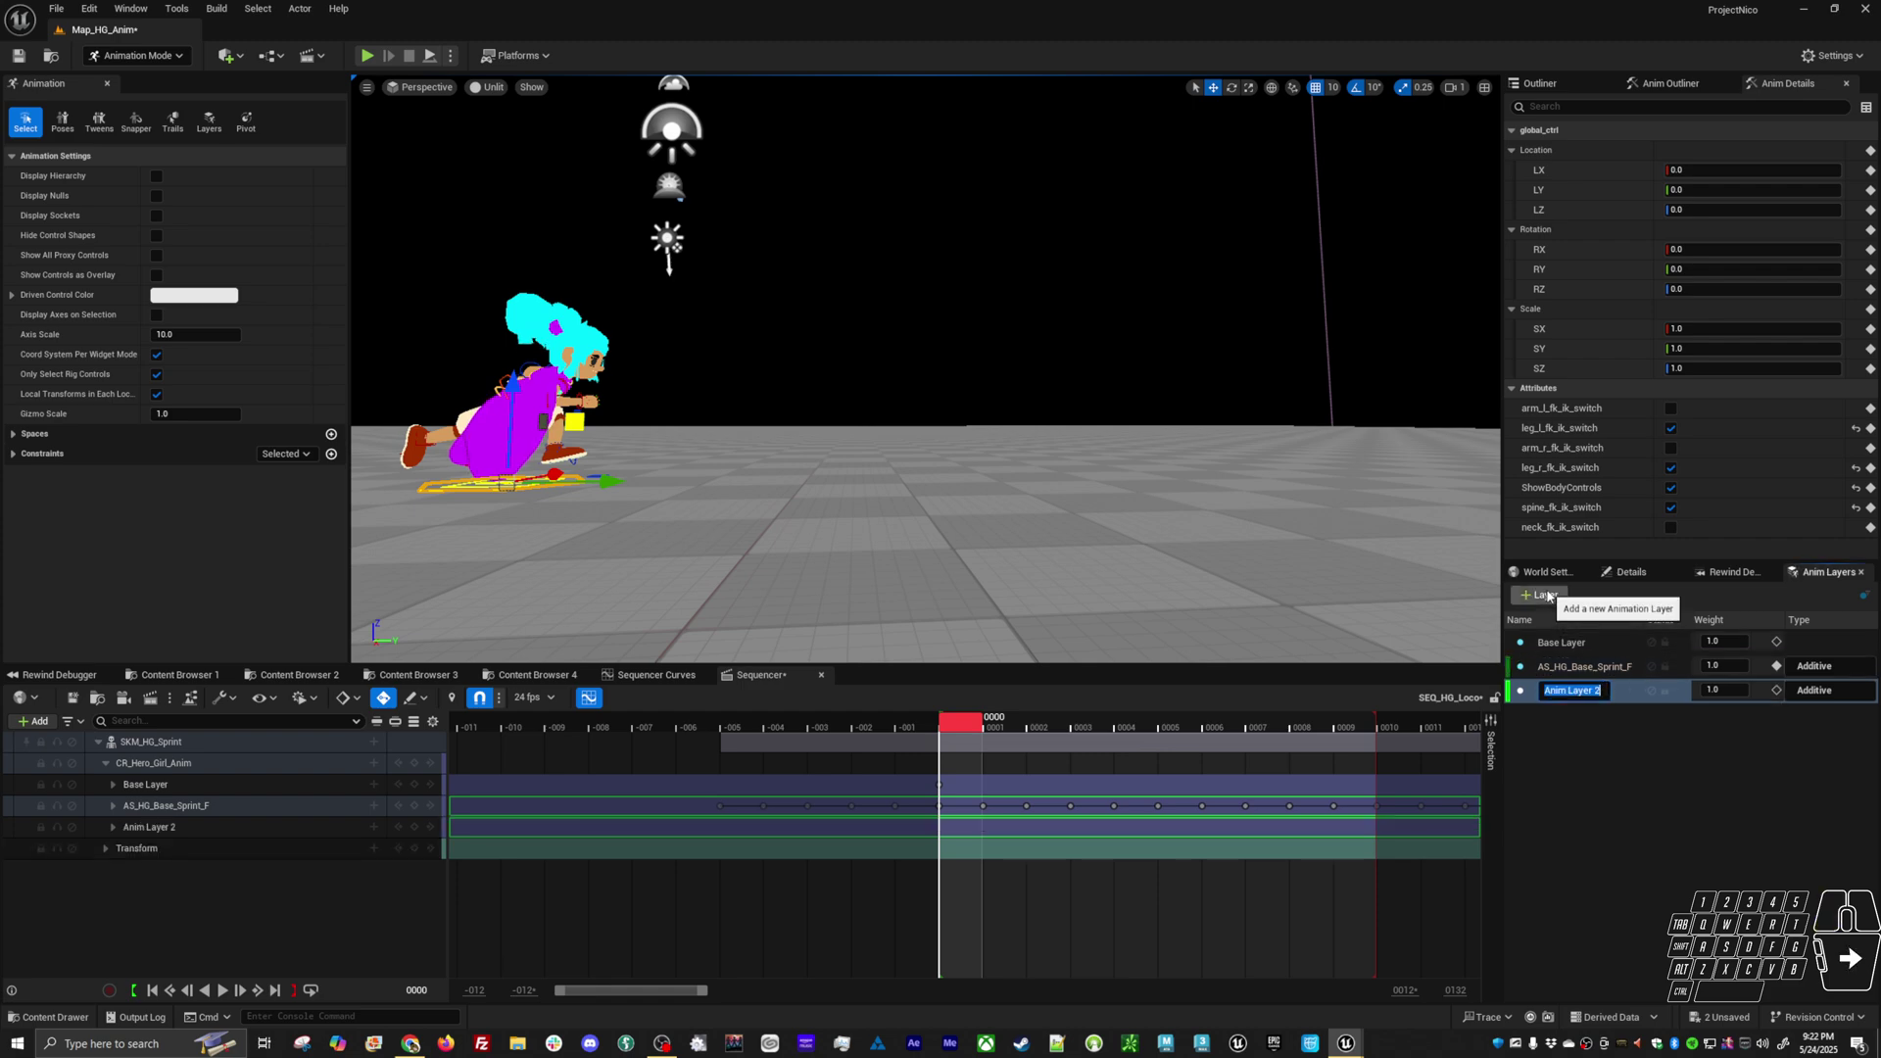
pyautogui.press('s')
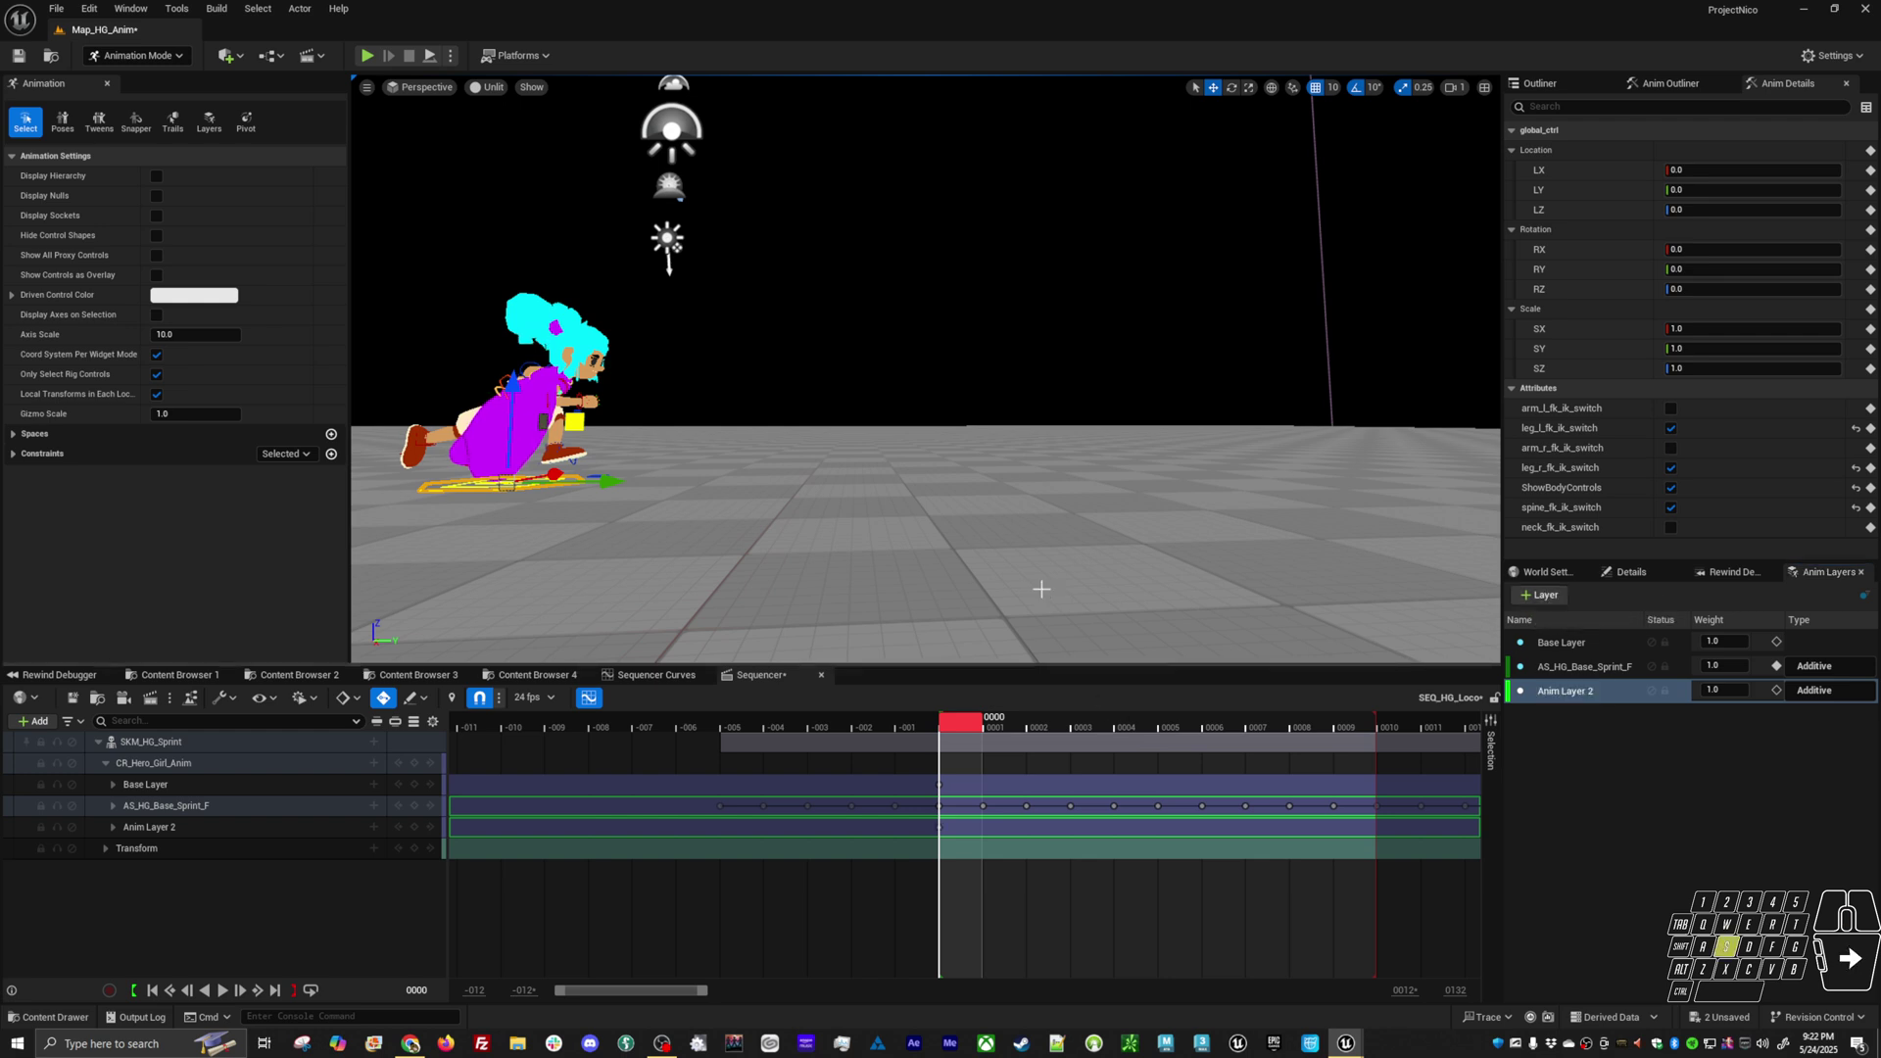
# Move the global control forward to about Y 243 at frame 10 on the new layer, and scrub and play to check the root motion
pyautogui.moveTo(1034, 714); pyautogui.dragTo(1376, 720)
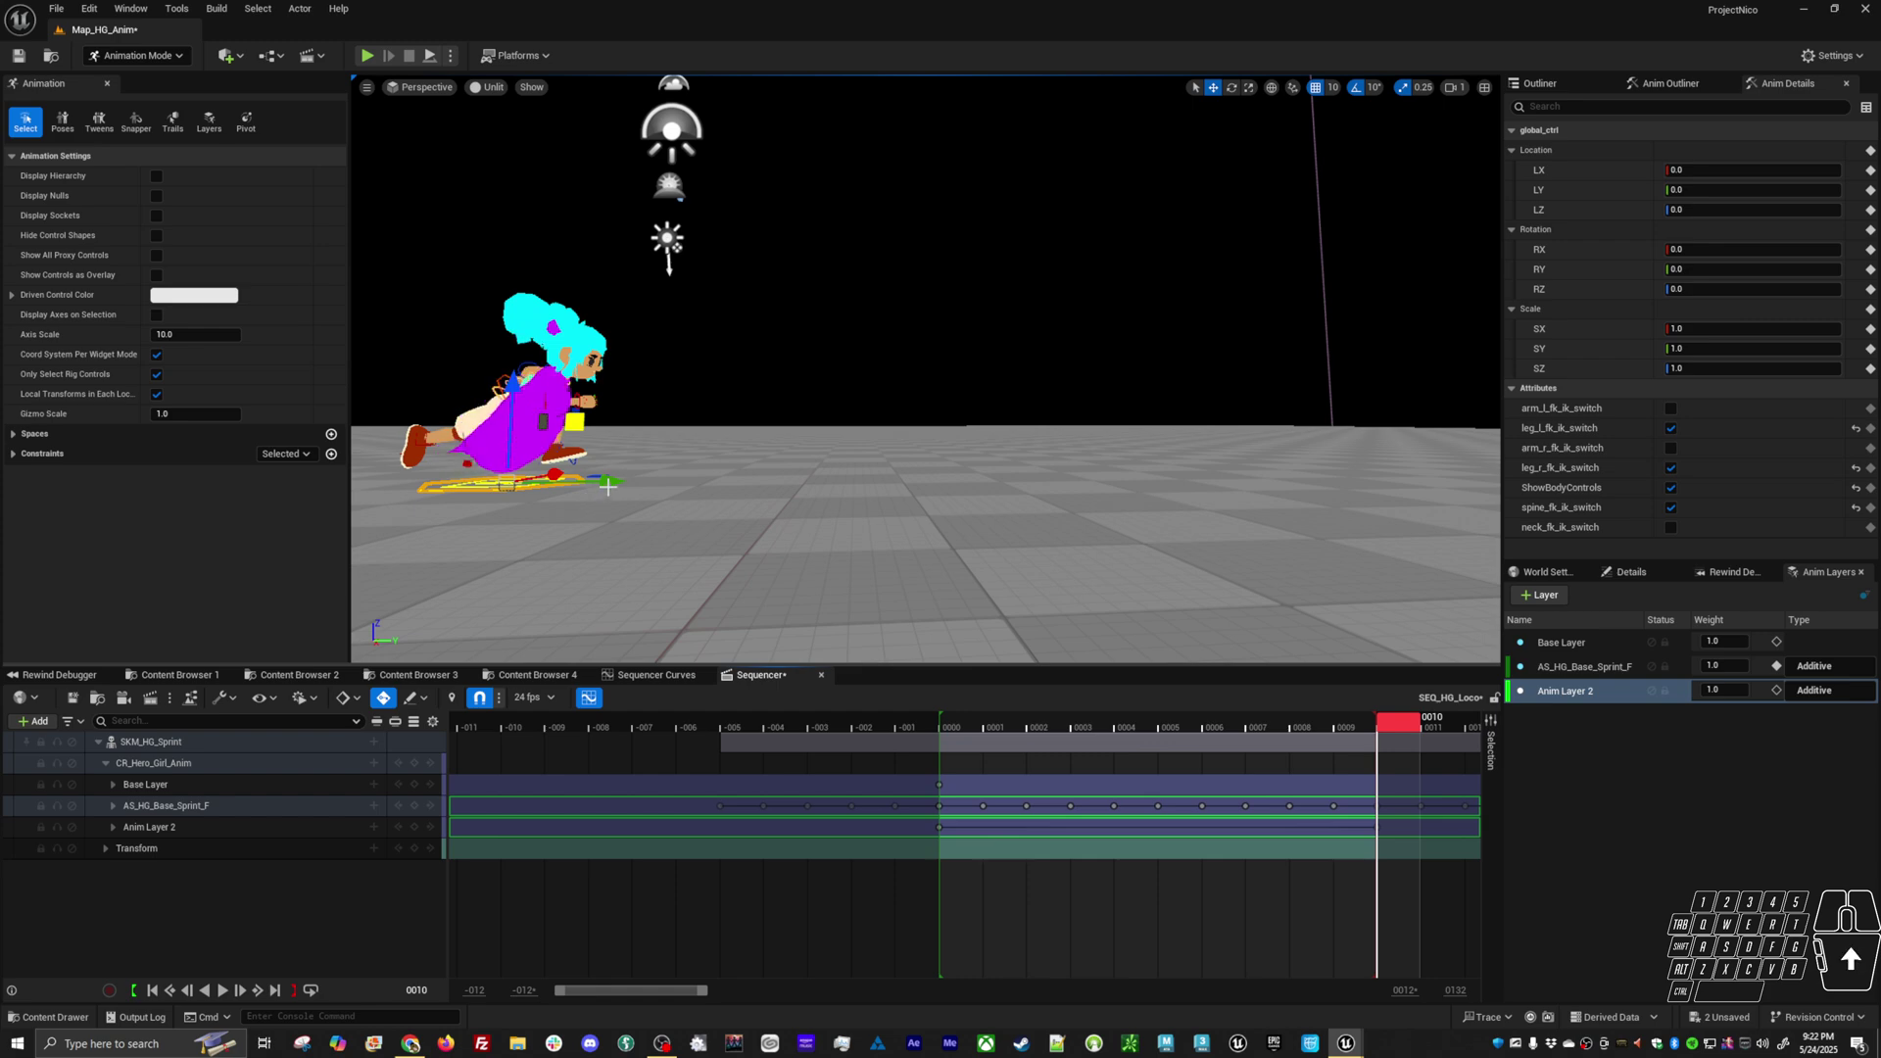
pyautogui.moveTo(610, 481); pyautogui.dragTo(852, 485)
pyautogui.moveTo(1171, 725); pyautogui.dragTo(1219, 732)
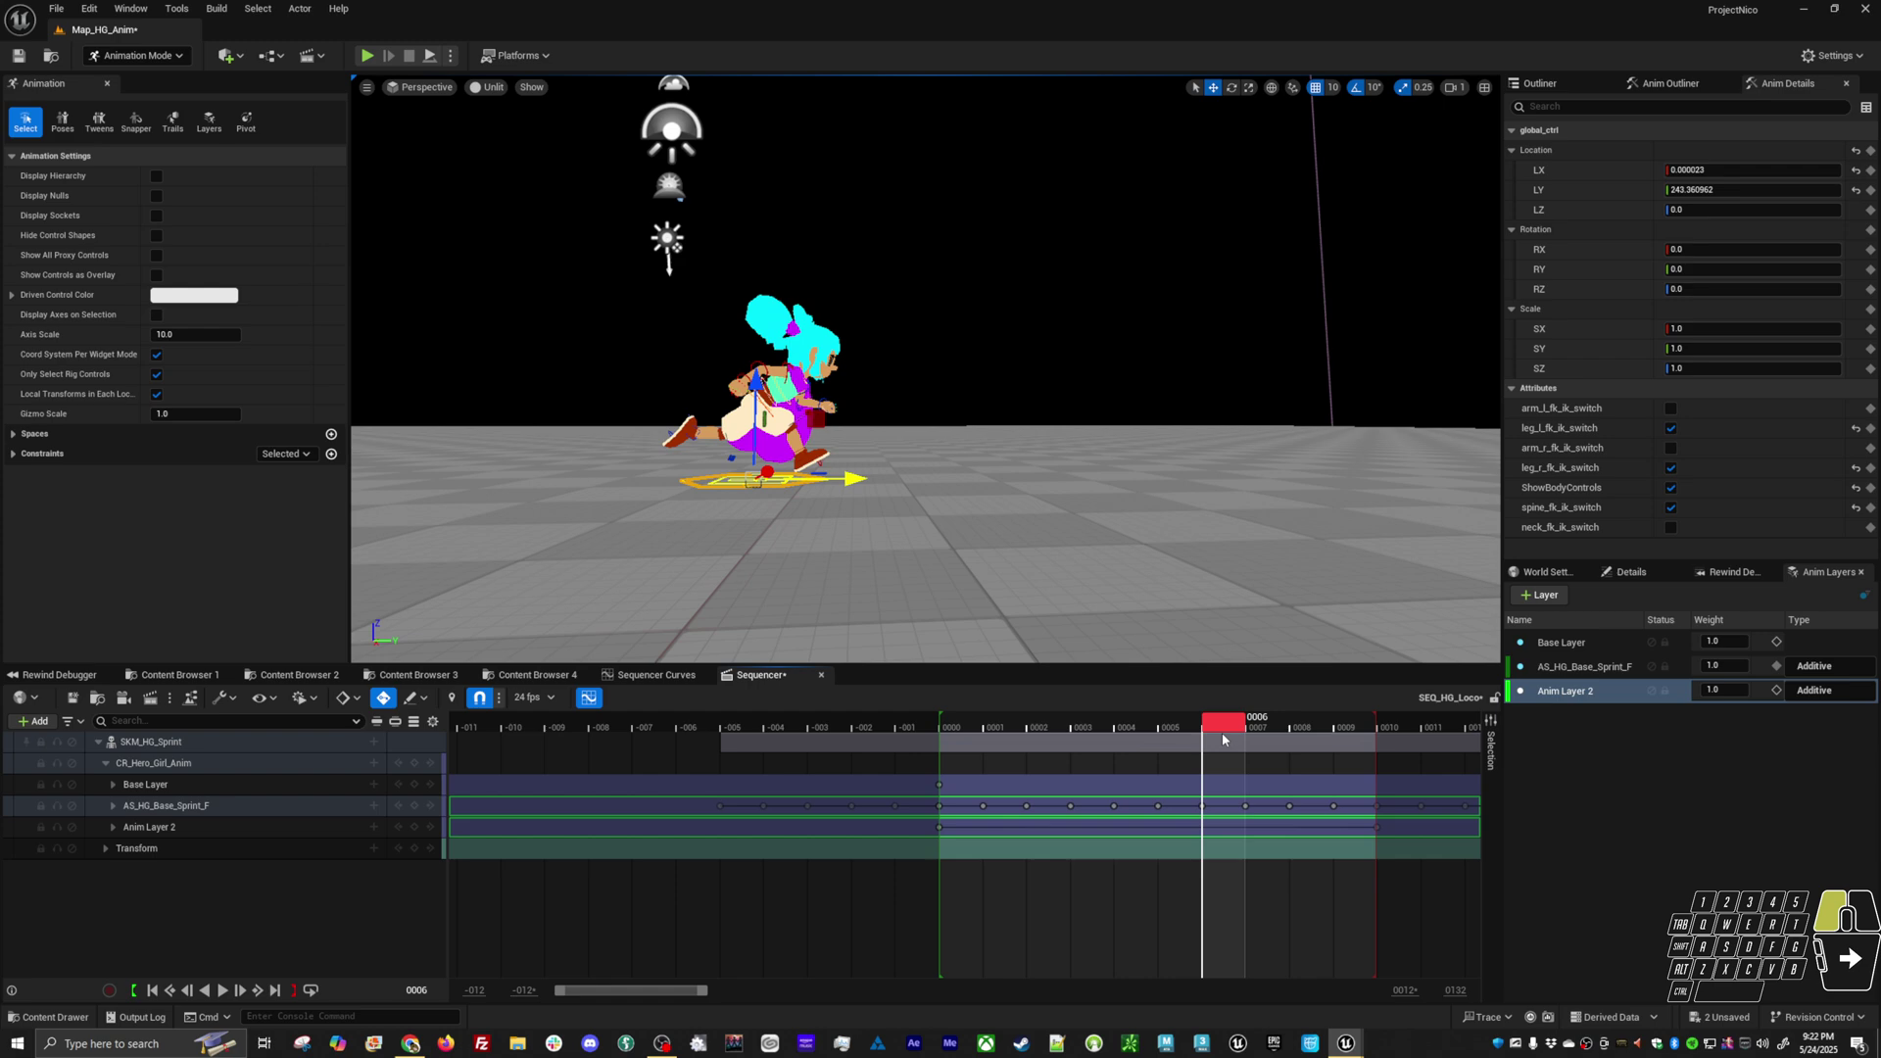
pyautogui.moveTo(1221, 731); pyautogui.dragTo(1389, 742)
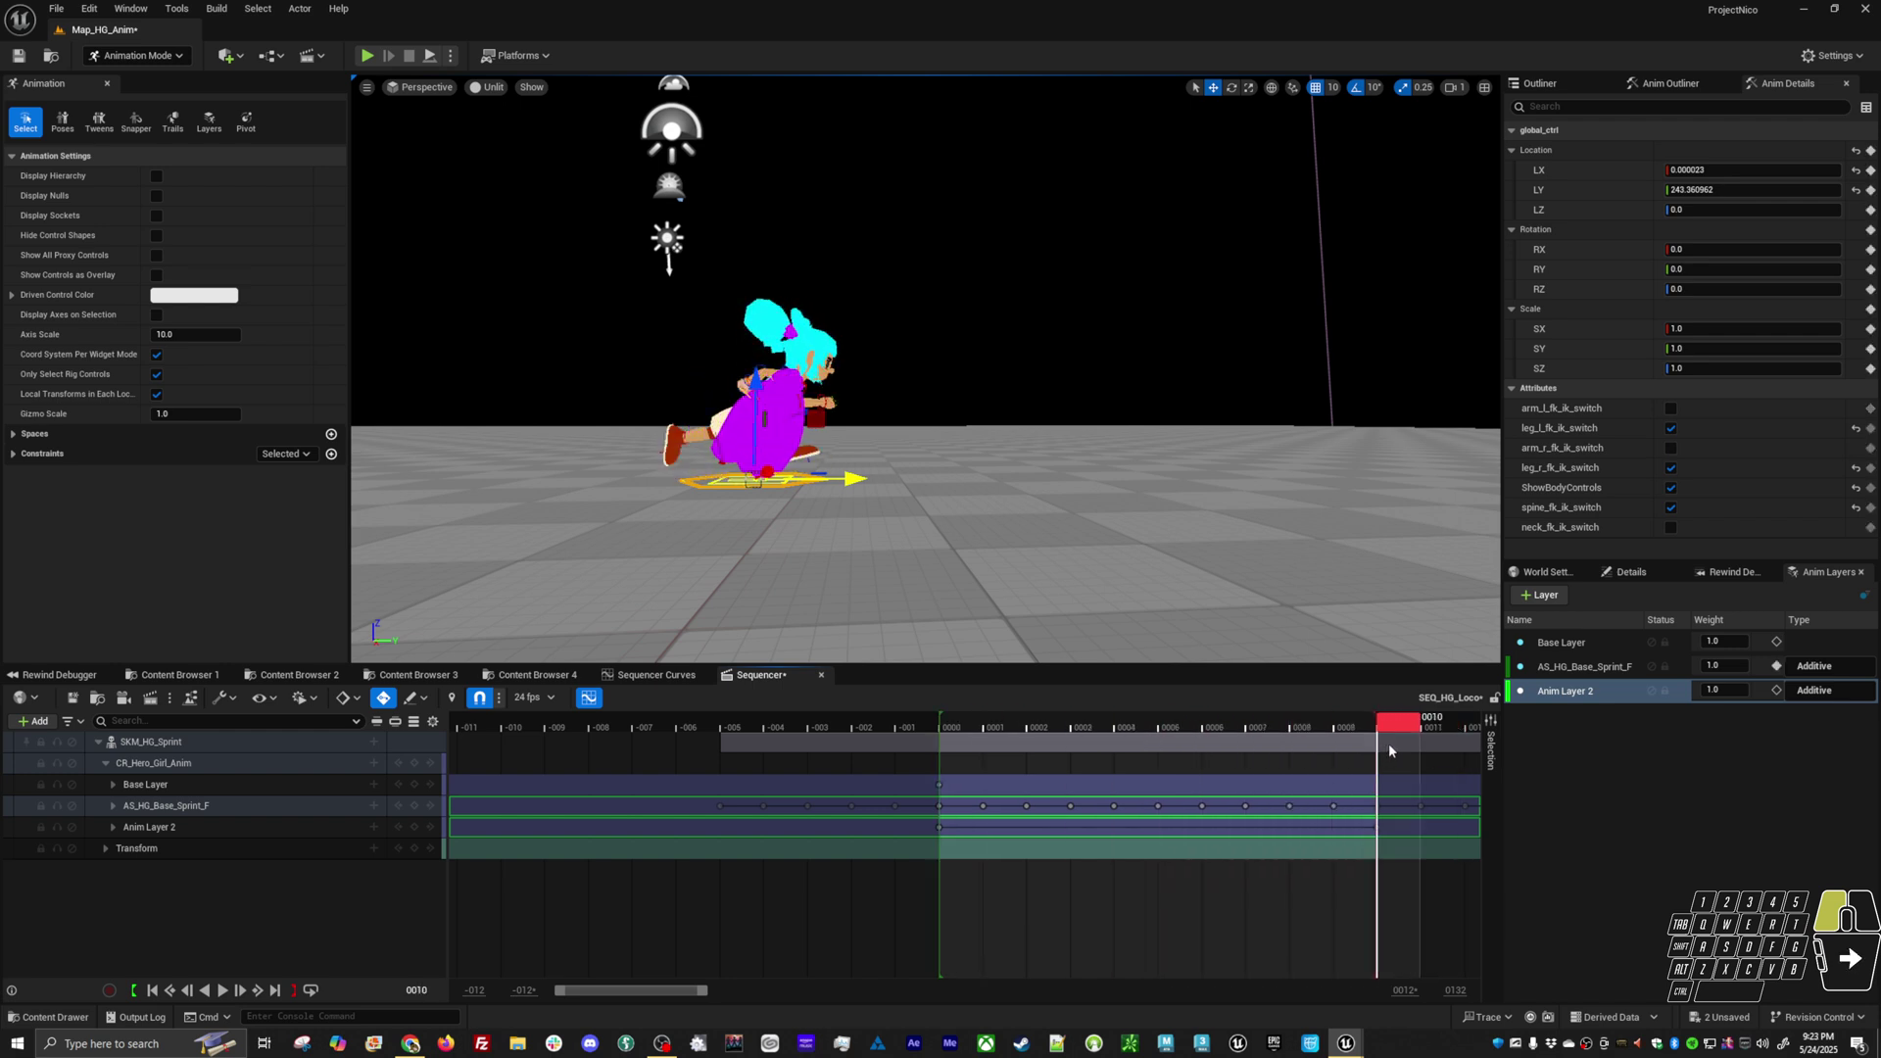
pyautogui.moveTo(1385, 747); pyautogui.dragTo(960, 744)
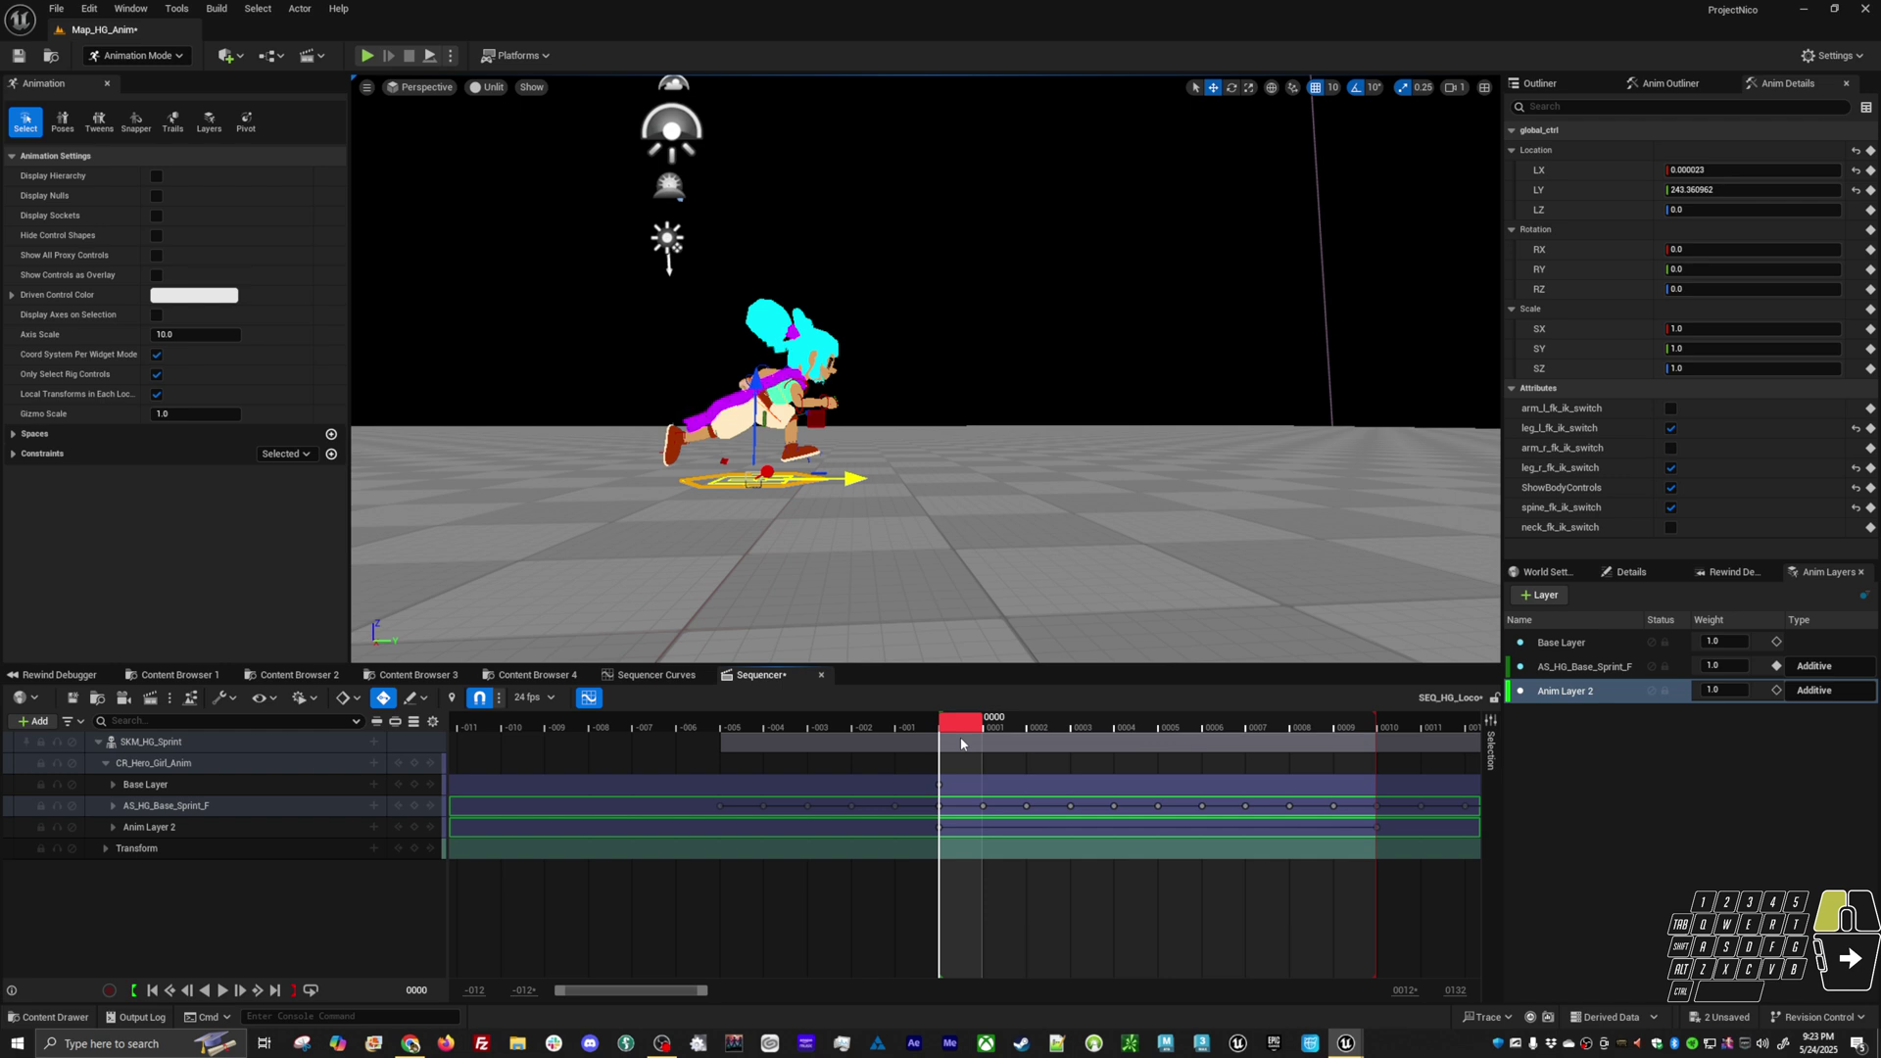
pyautogui.press('space')
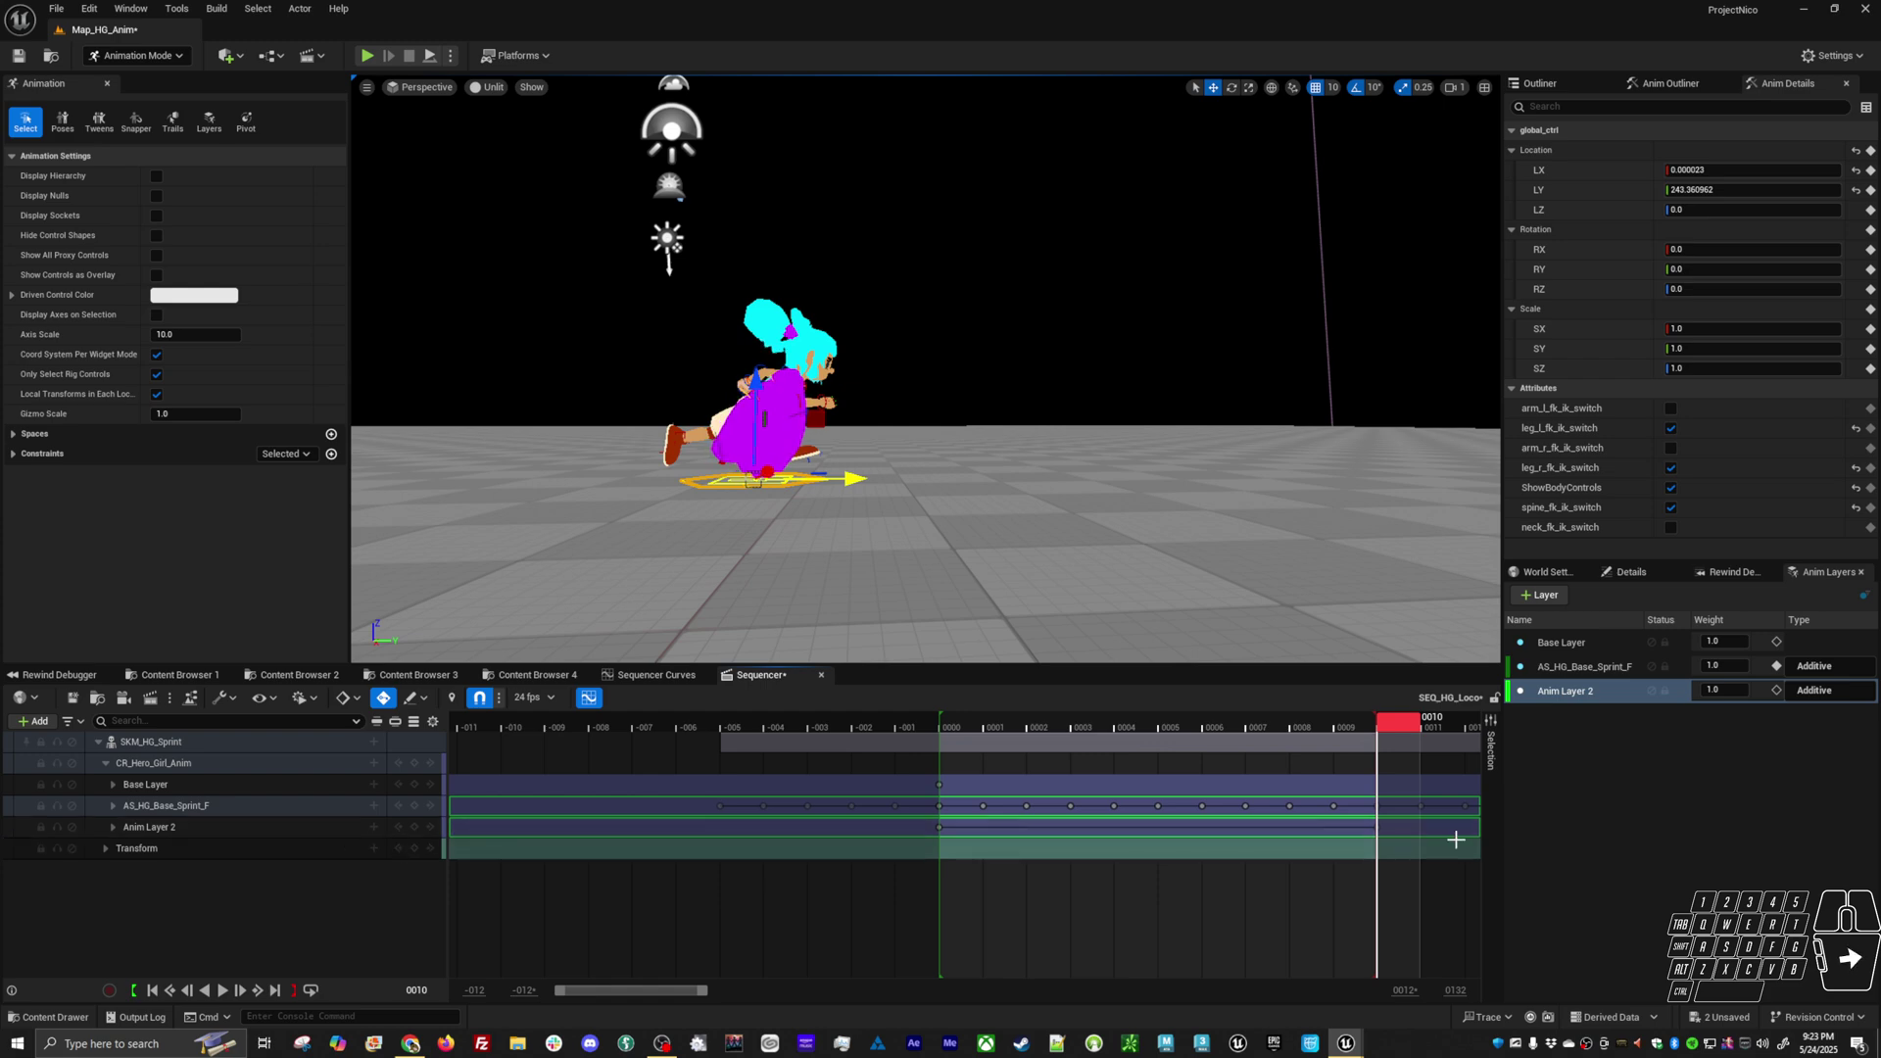
# Set the global control's Y location to 0 at frame 0 on Anim Layer 2
pyautogui.click(1563, 691)
pyautogui.click(1577, 666)
pyautogui.click(1565, 692)
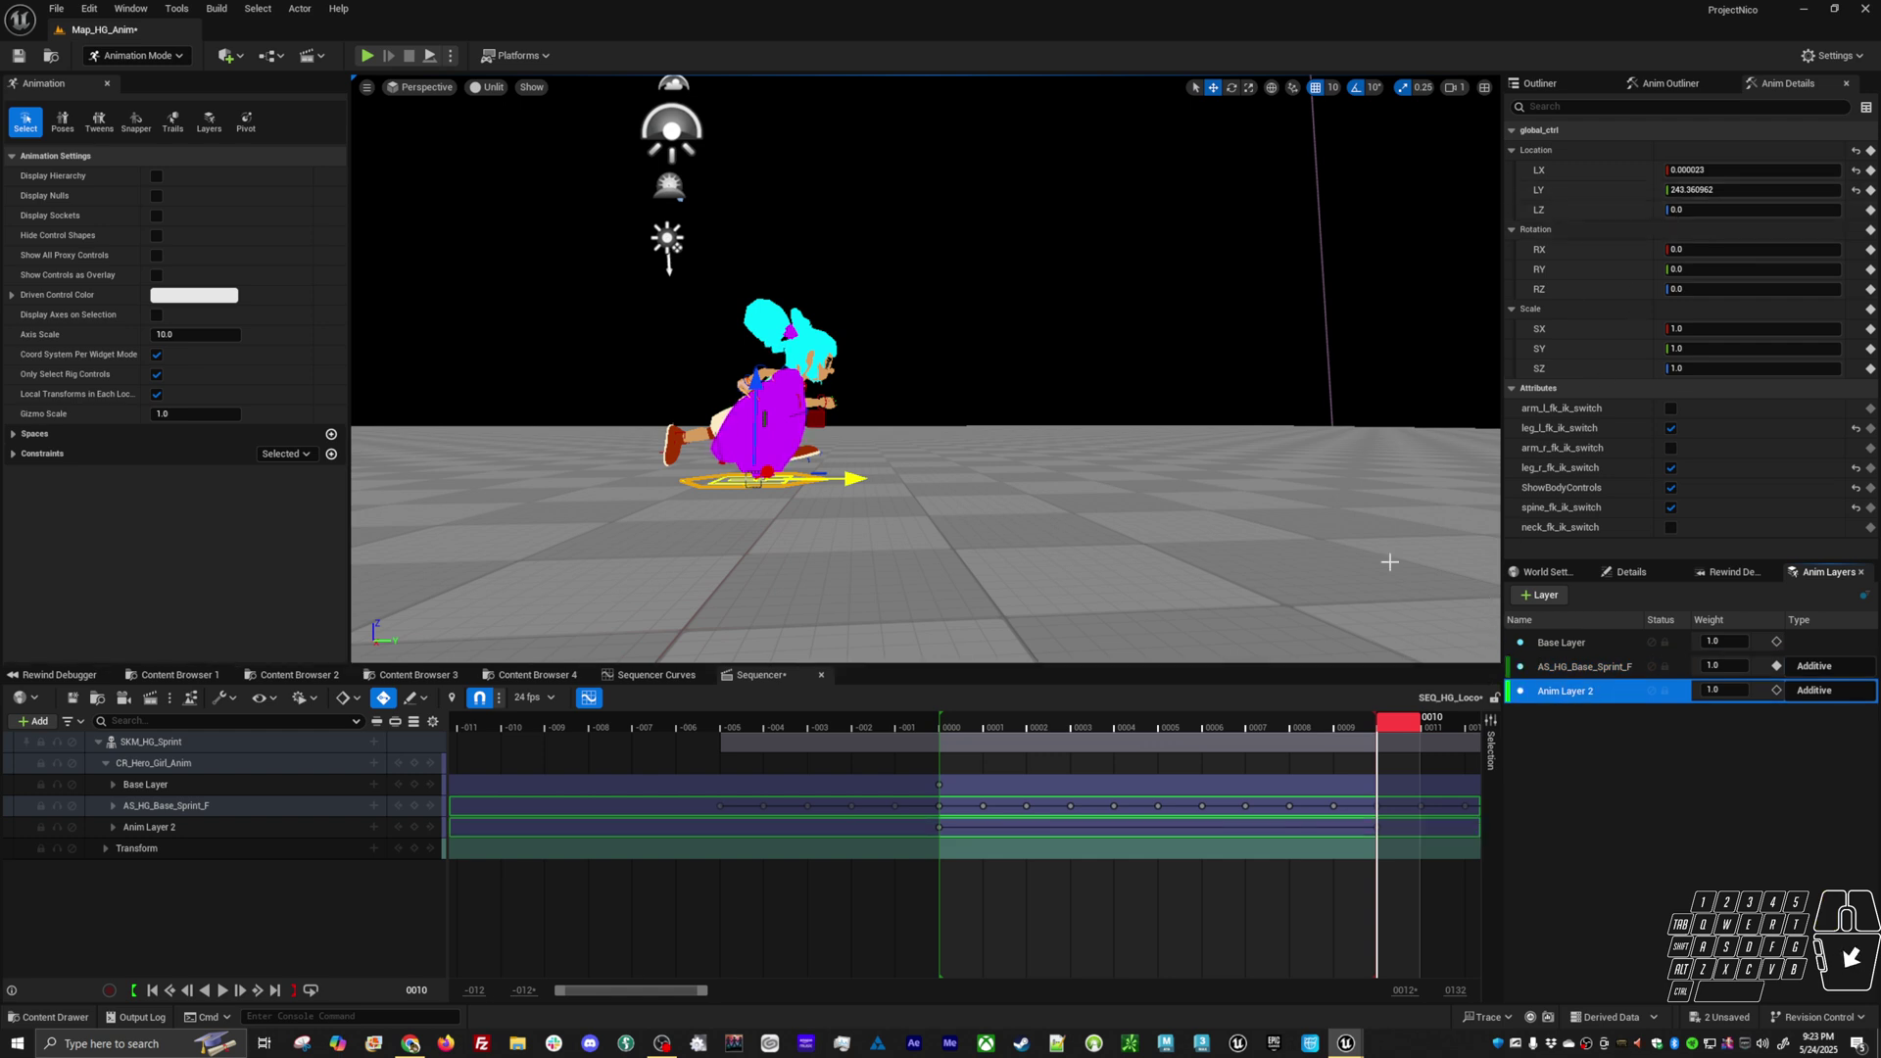
pyautogui.click(1112, 719)
pyautogui.moveTo(1085, 715); pyautogui.dragTo(940, 720)
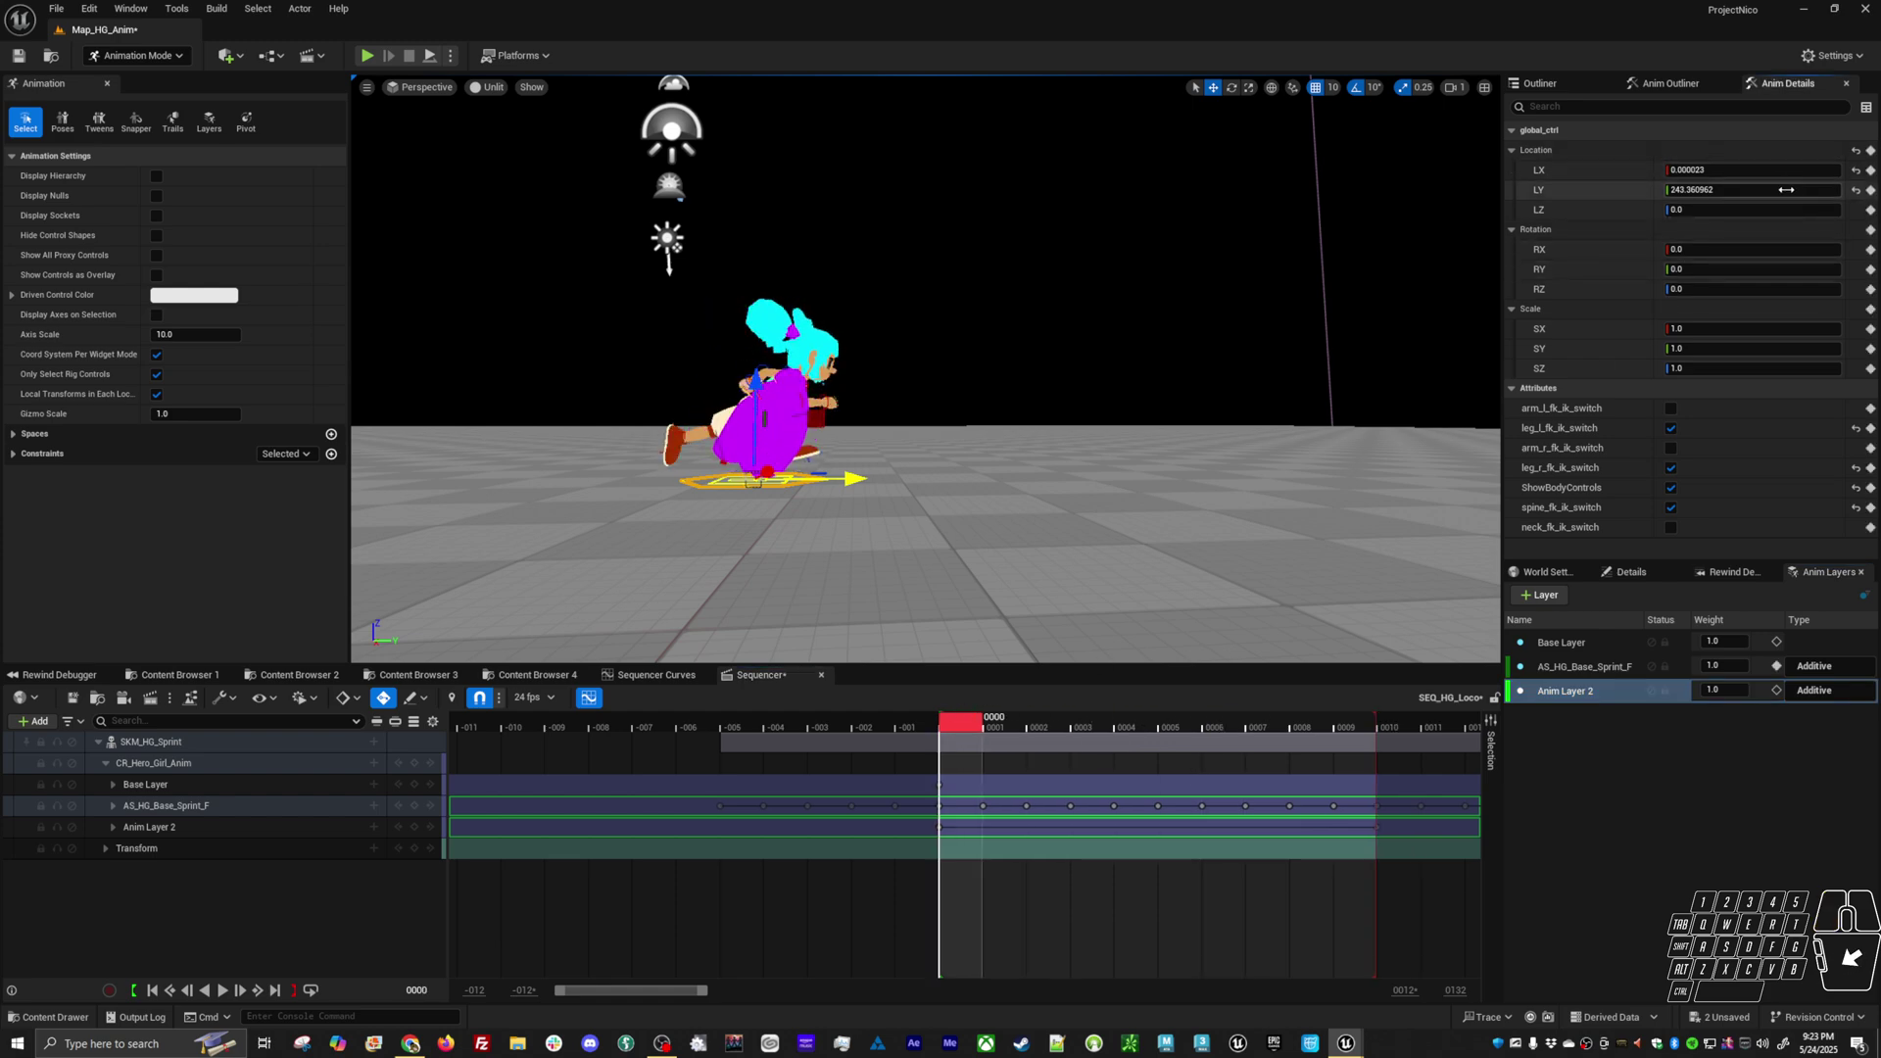
pyautogui.write('0')
pyautogui.press('Return')
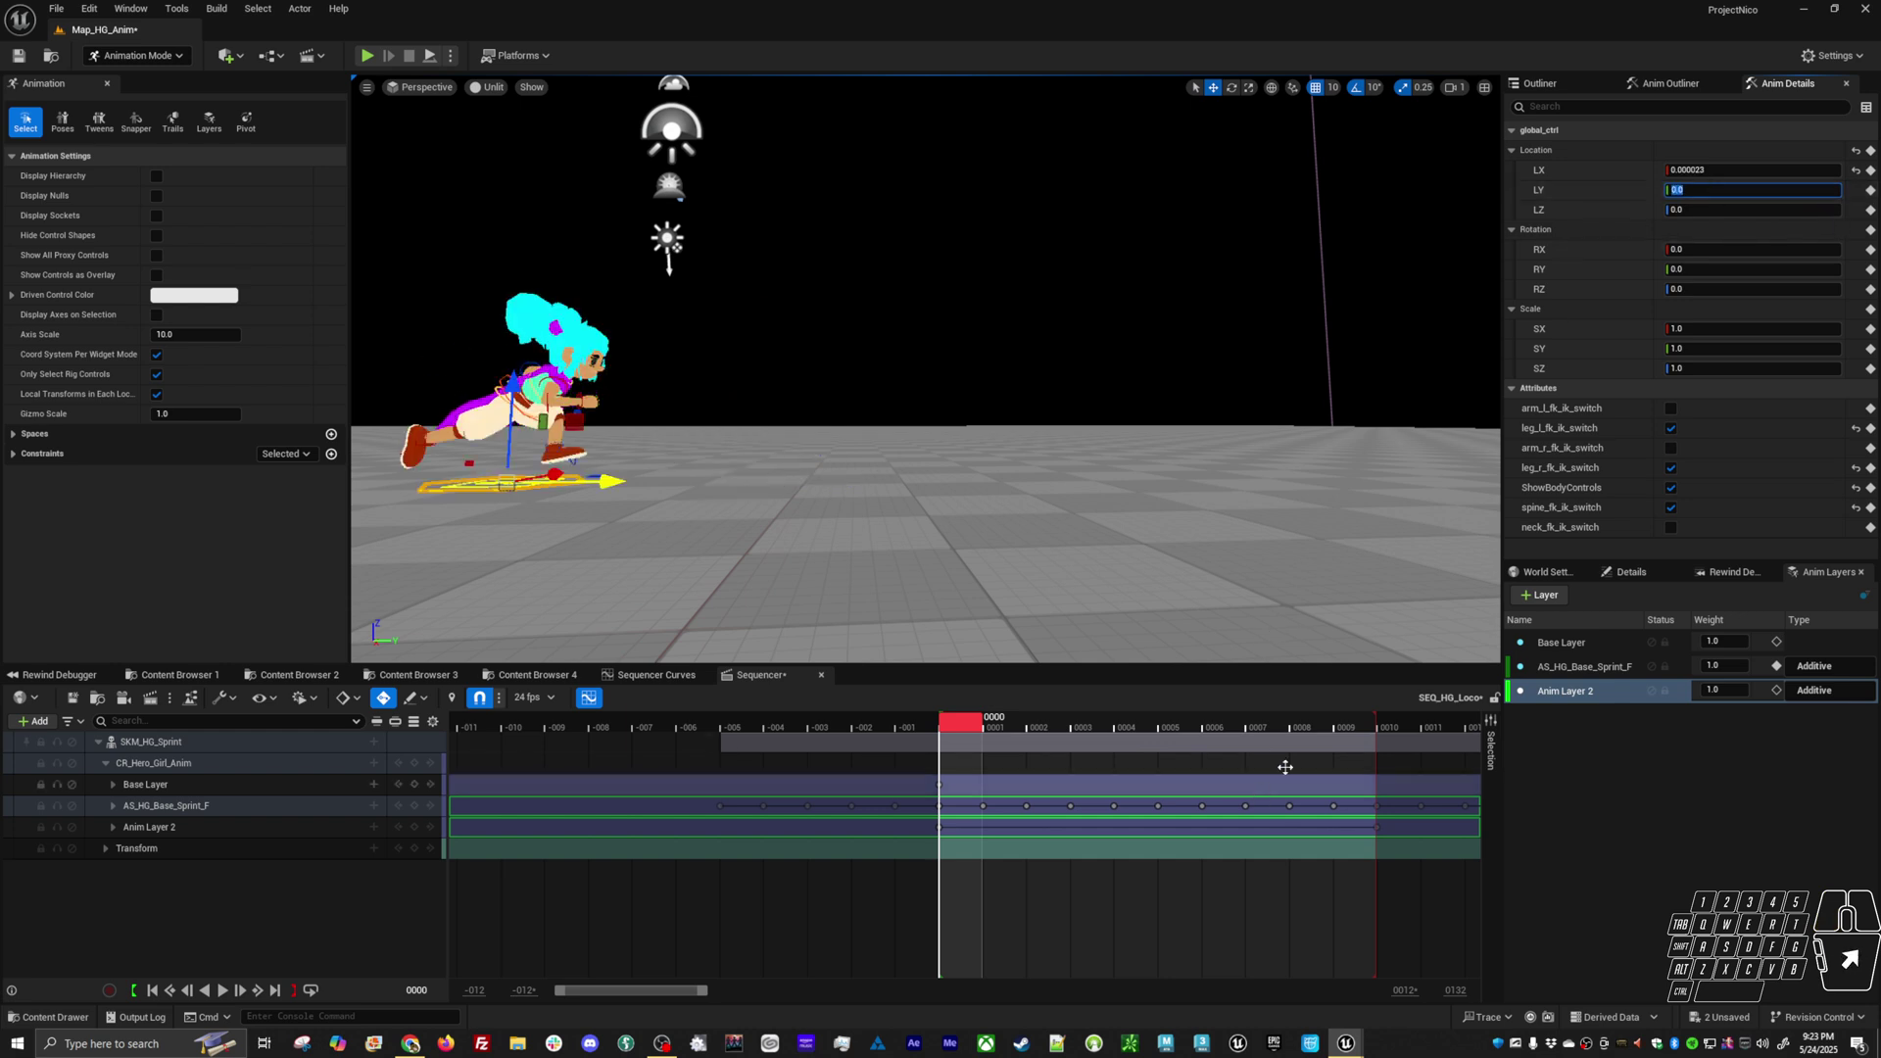
# Set the global control's Y location to 444.731476 at frame 10 on Anim Layer 2, and scrub the range to check the root motion
pyautogui.click(1376, 722)
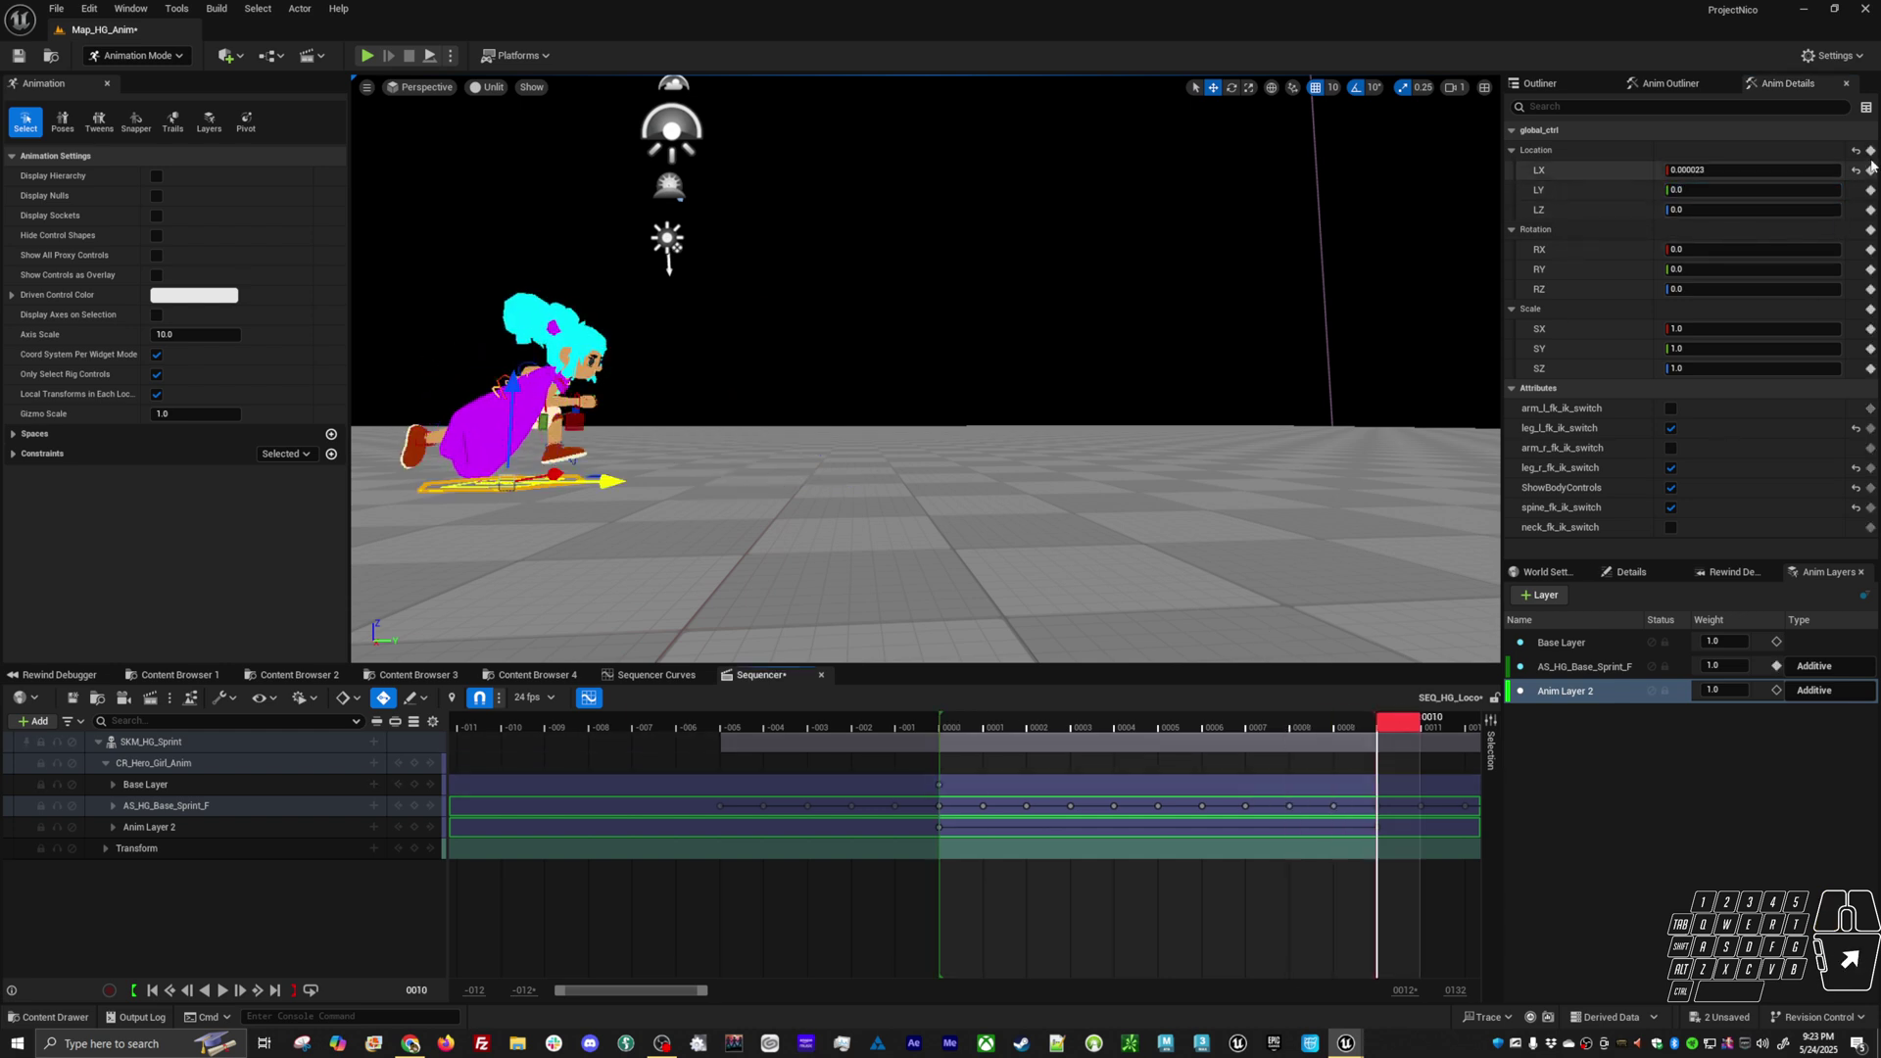
pyautogui.click(1749, 193)
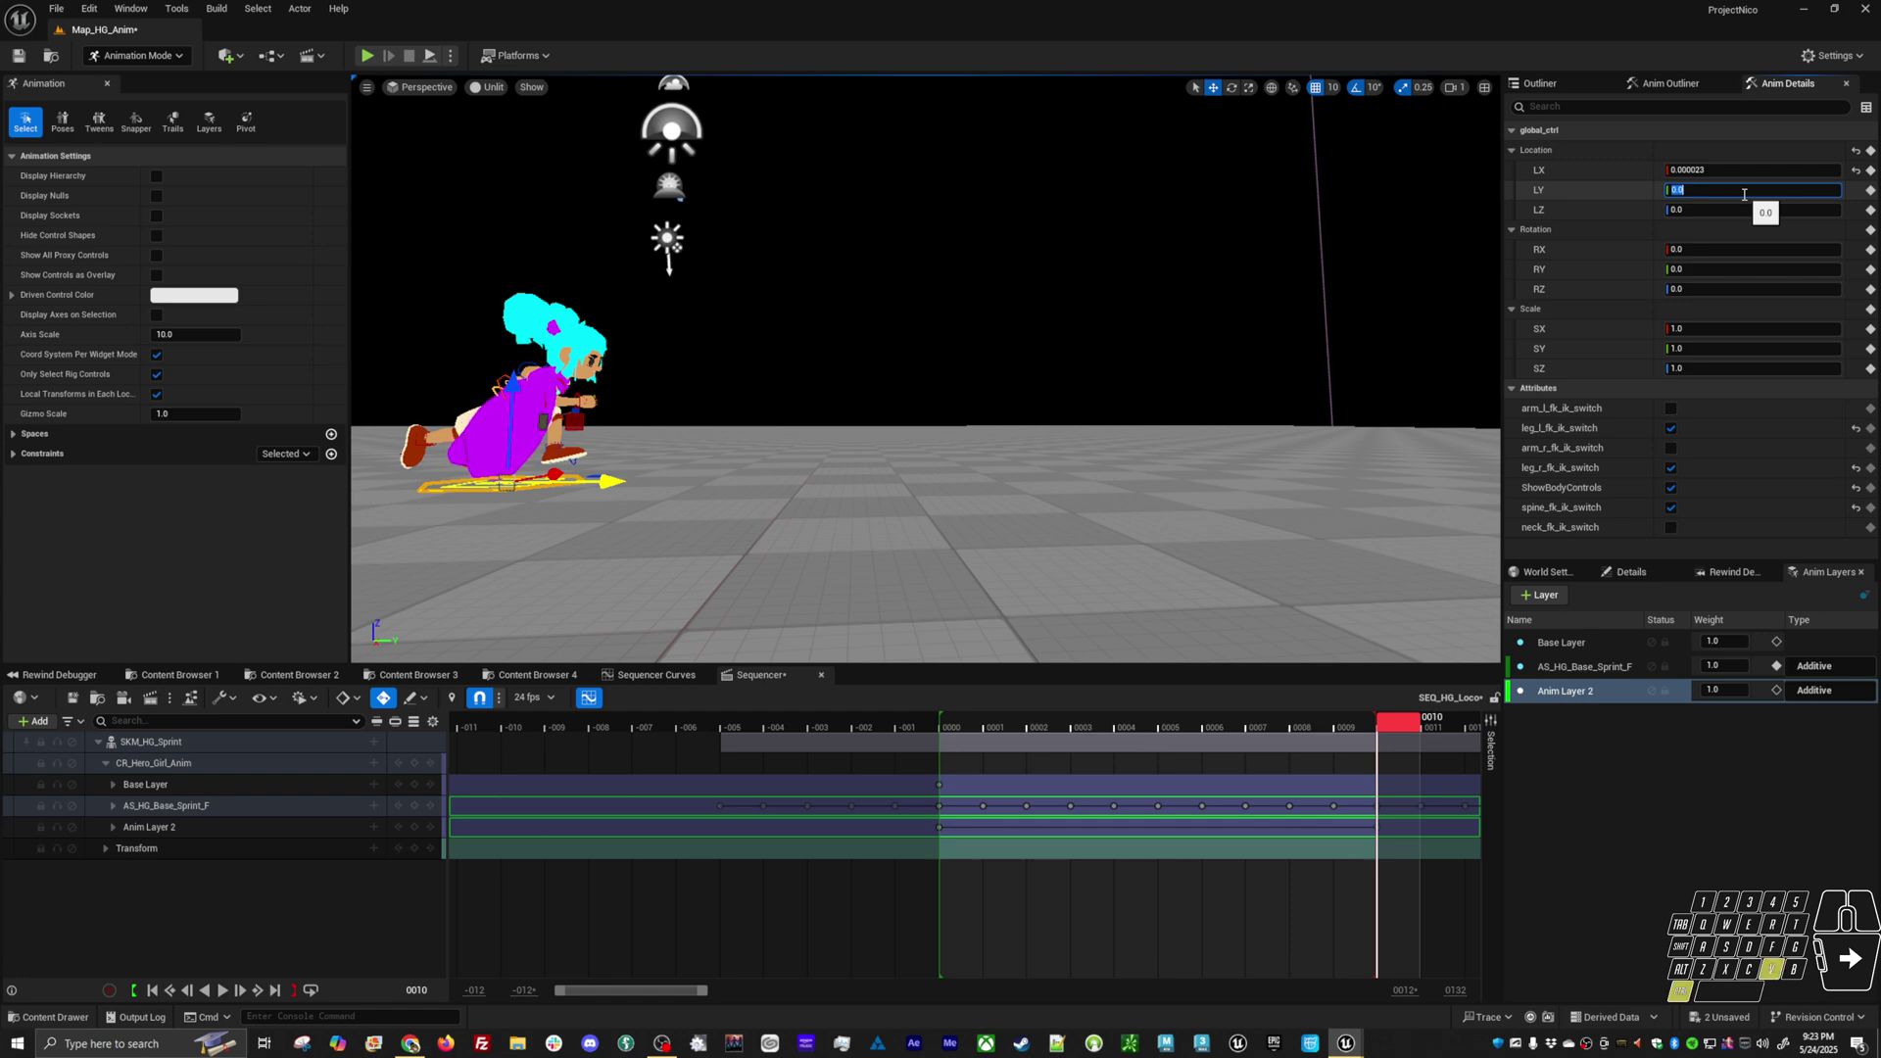
pyautogui.write('444.731476')
pyautogui.press('Return')
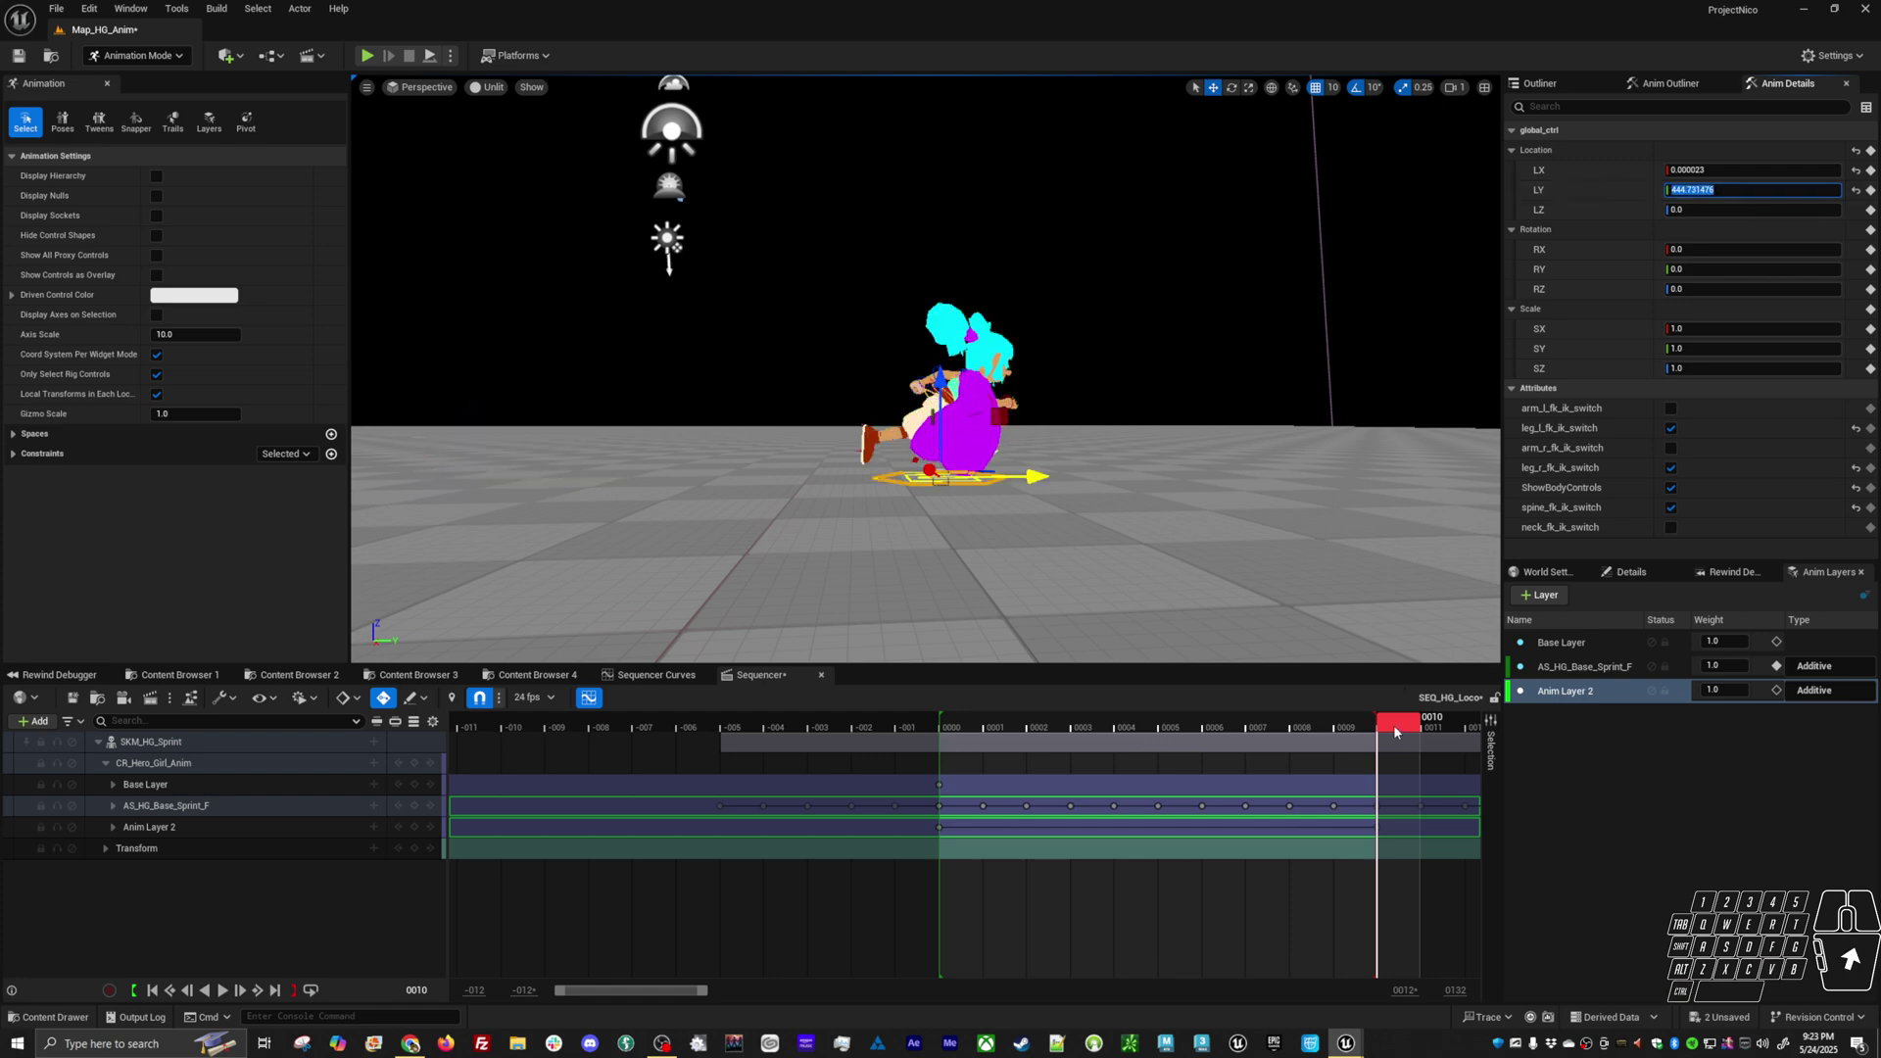
pyautogui.moveTo(1392, 725); pyautogui.dragTo(1011, 727)
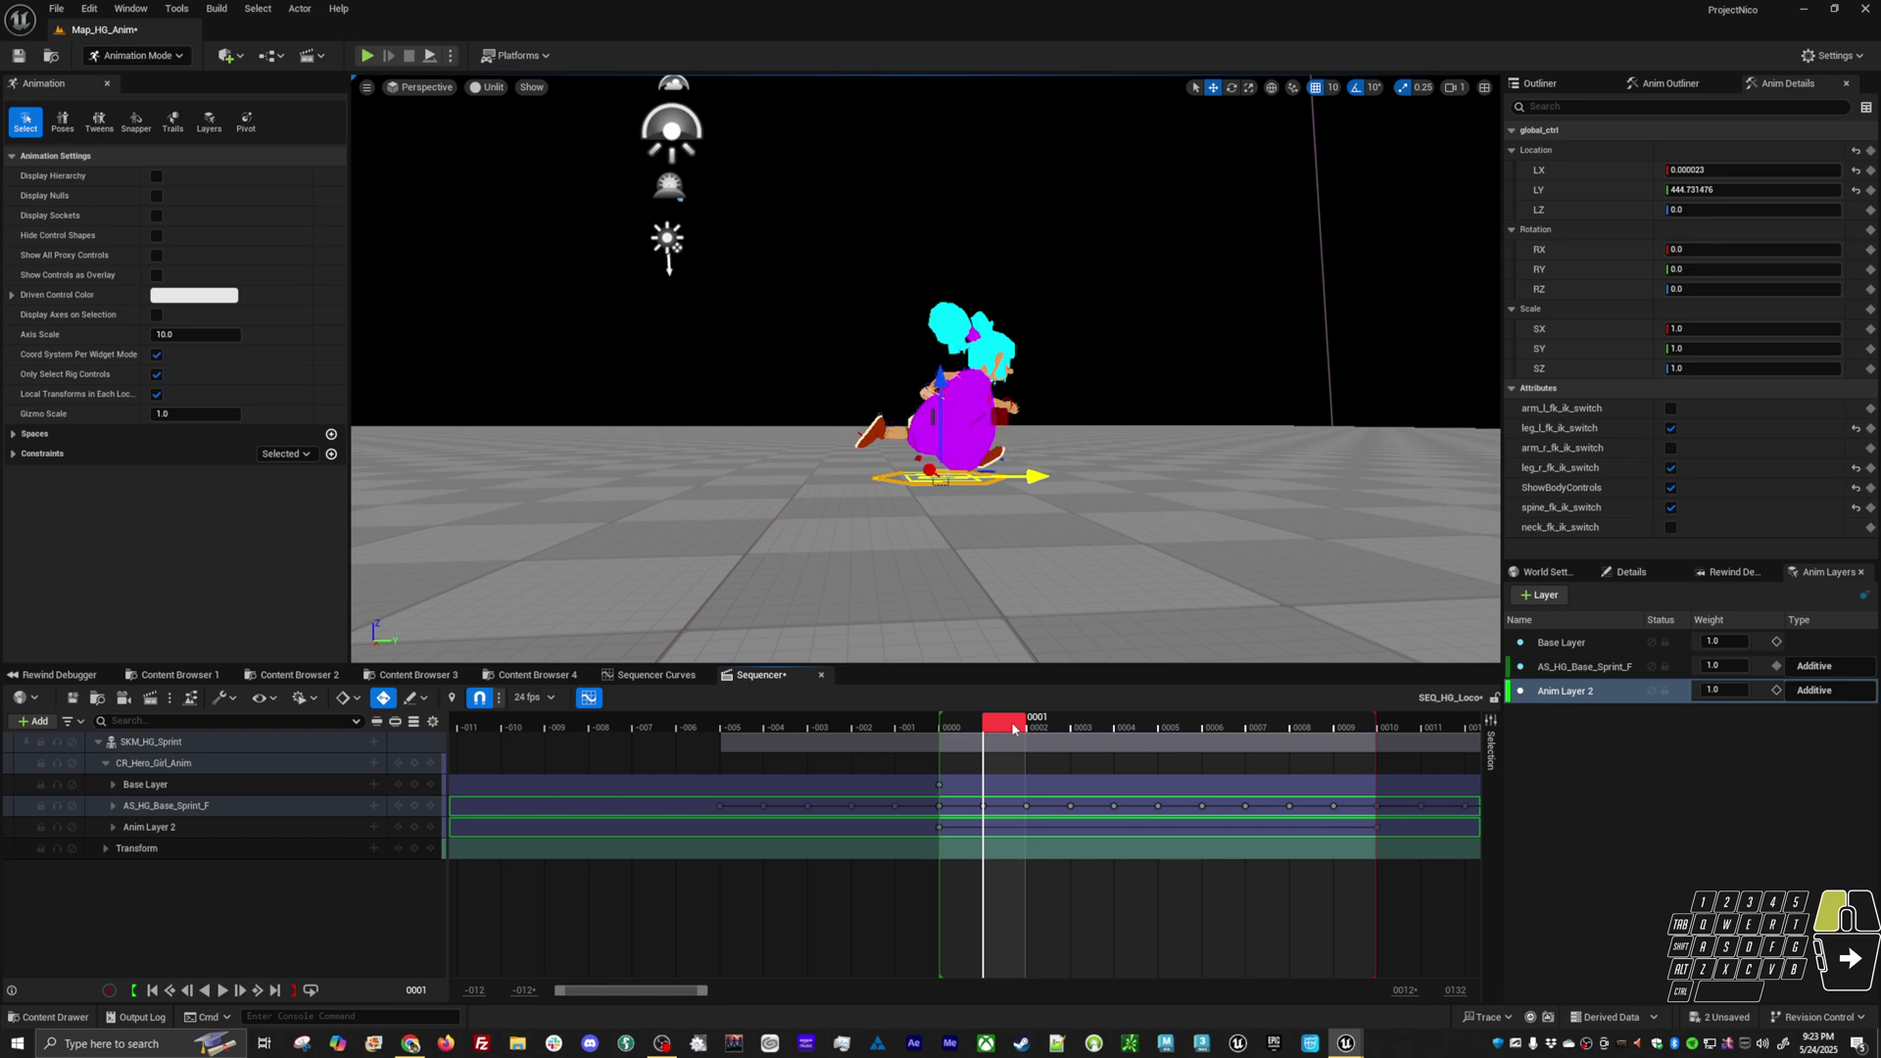
pyautogui.moveTo(1015, 728); pyautogui.dragTo(1381, 762)
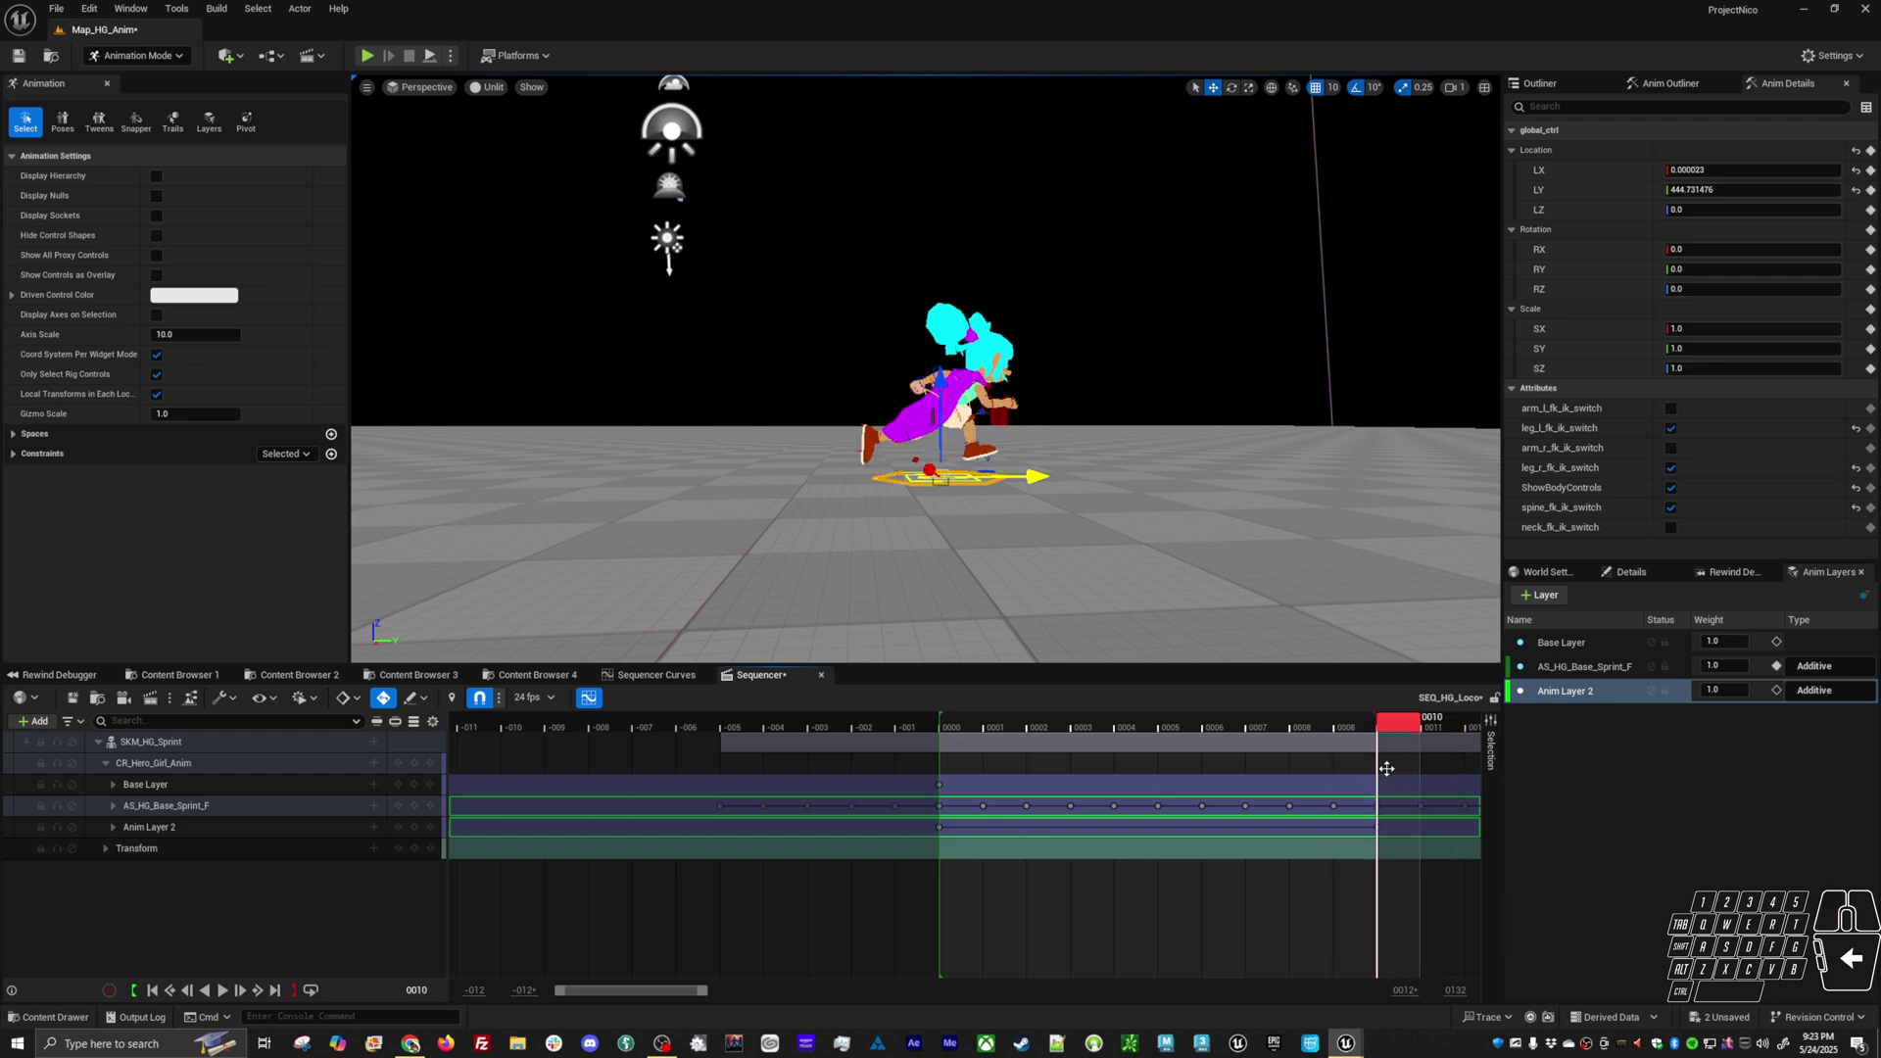
# Discard the unsaved changes to the SEQ_HG_Loco sequence from the list of unsaved assets, and close the list
pyautogui.click(1814, 1017)
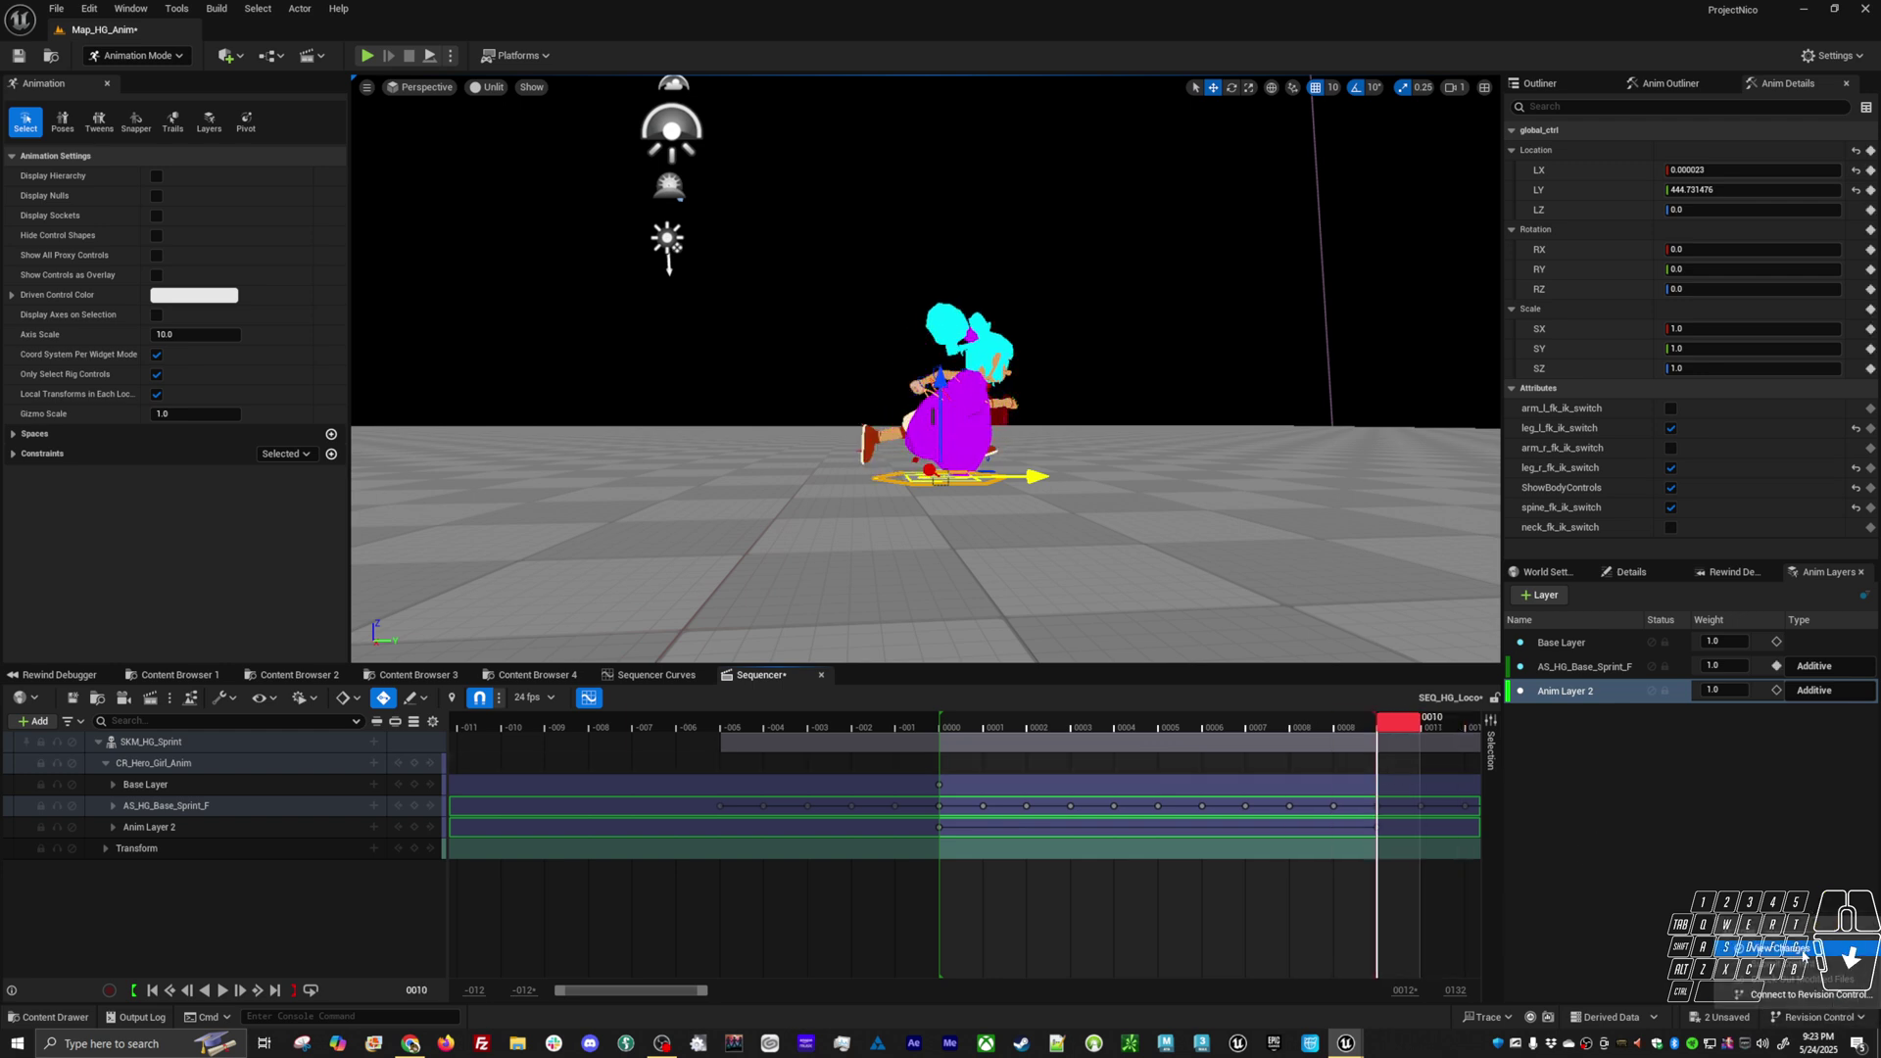
pyautogui.click(1800, 949)
pyautogui.click(814, 202)
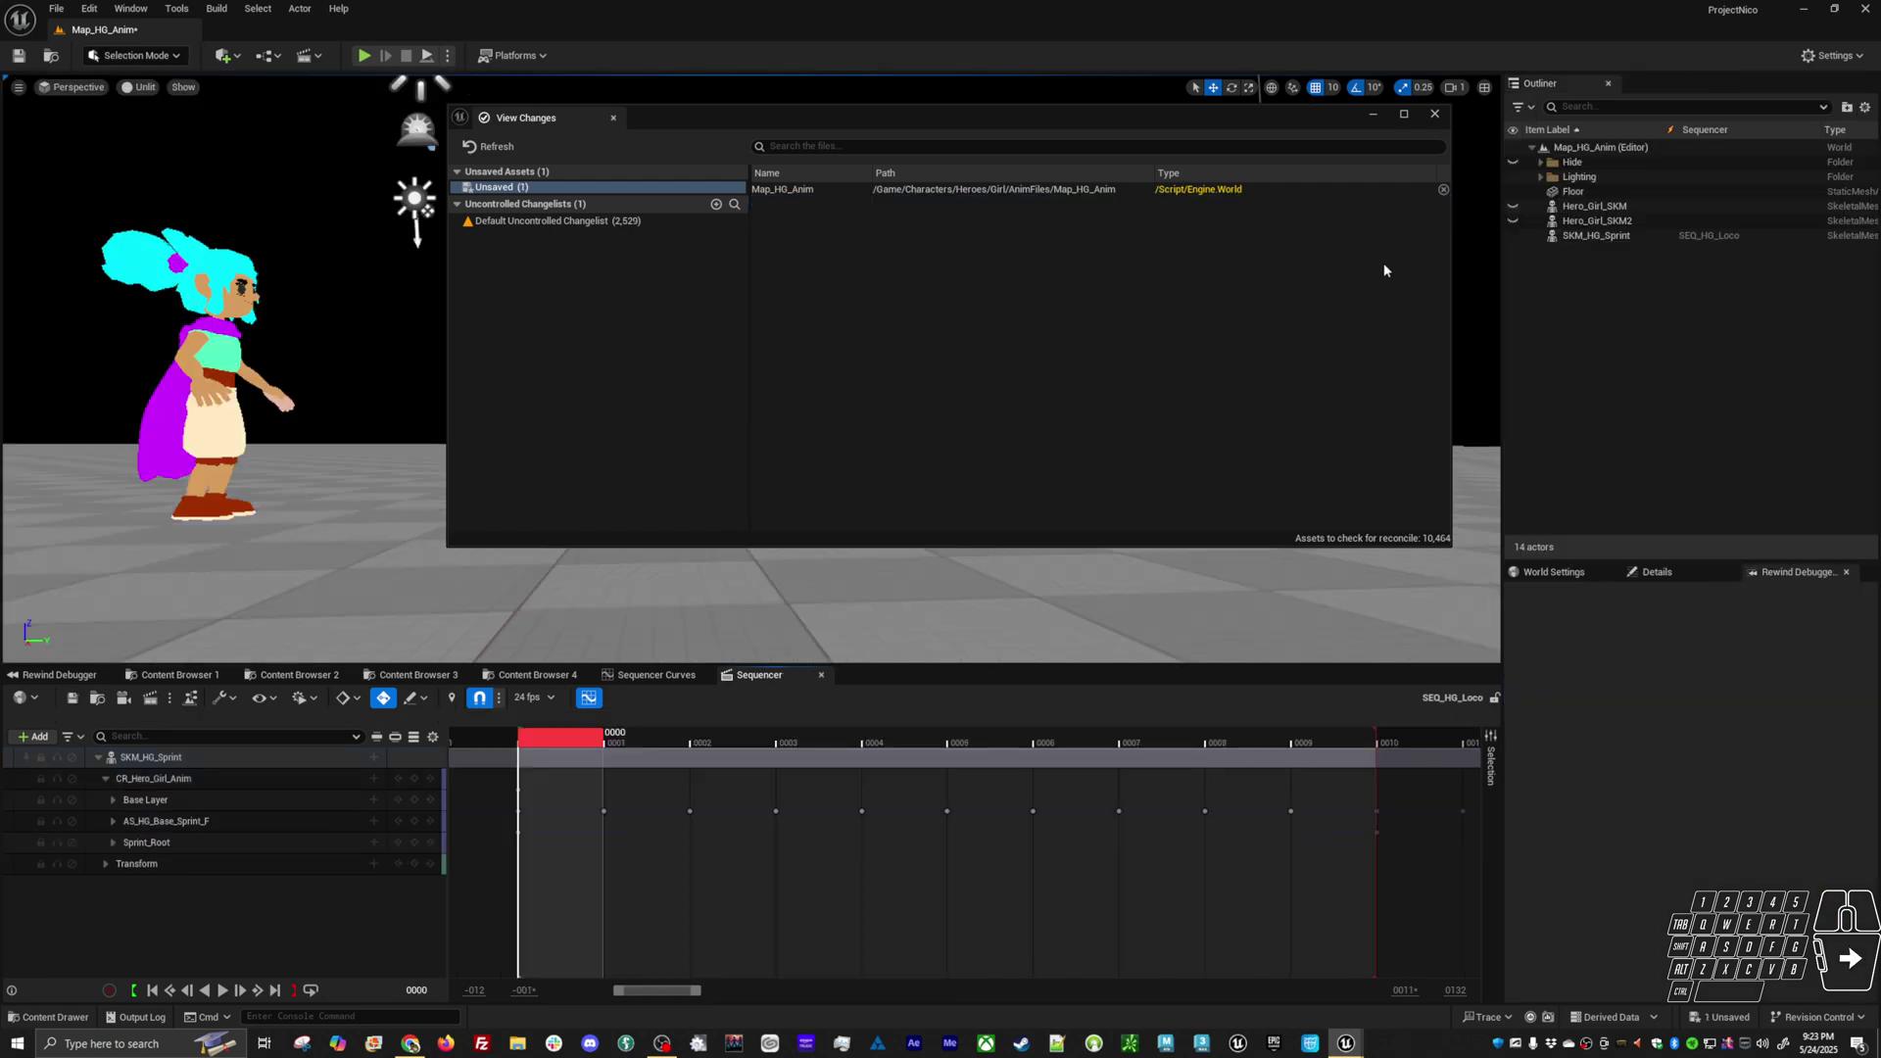
pyautogui.rightClick(1383, 262)
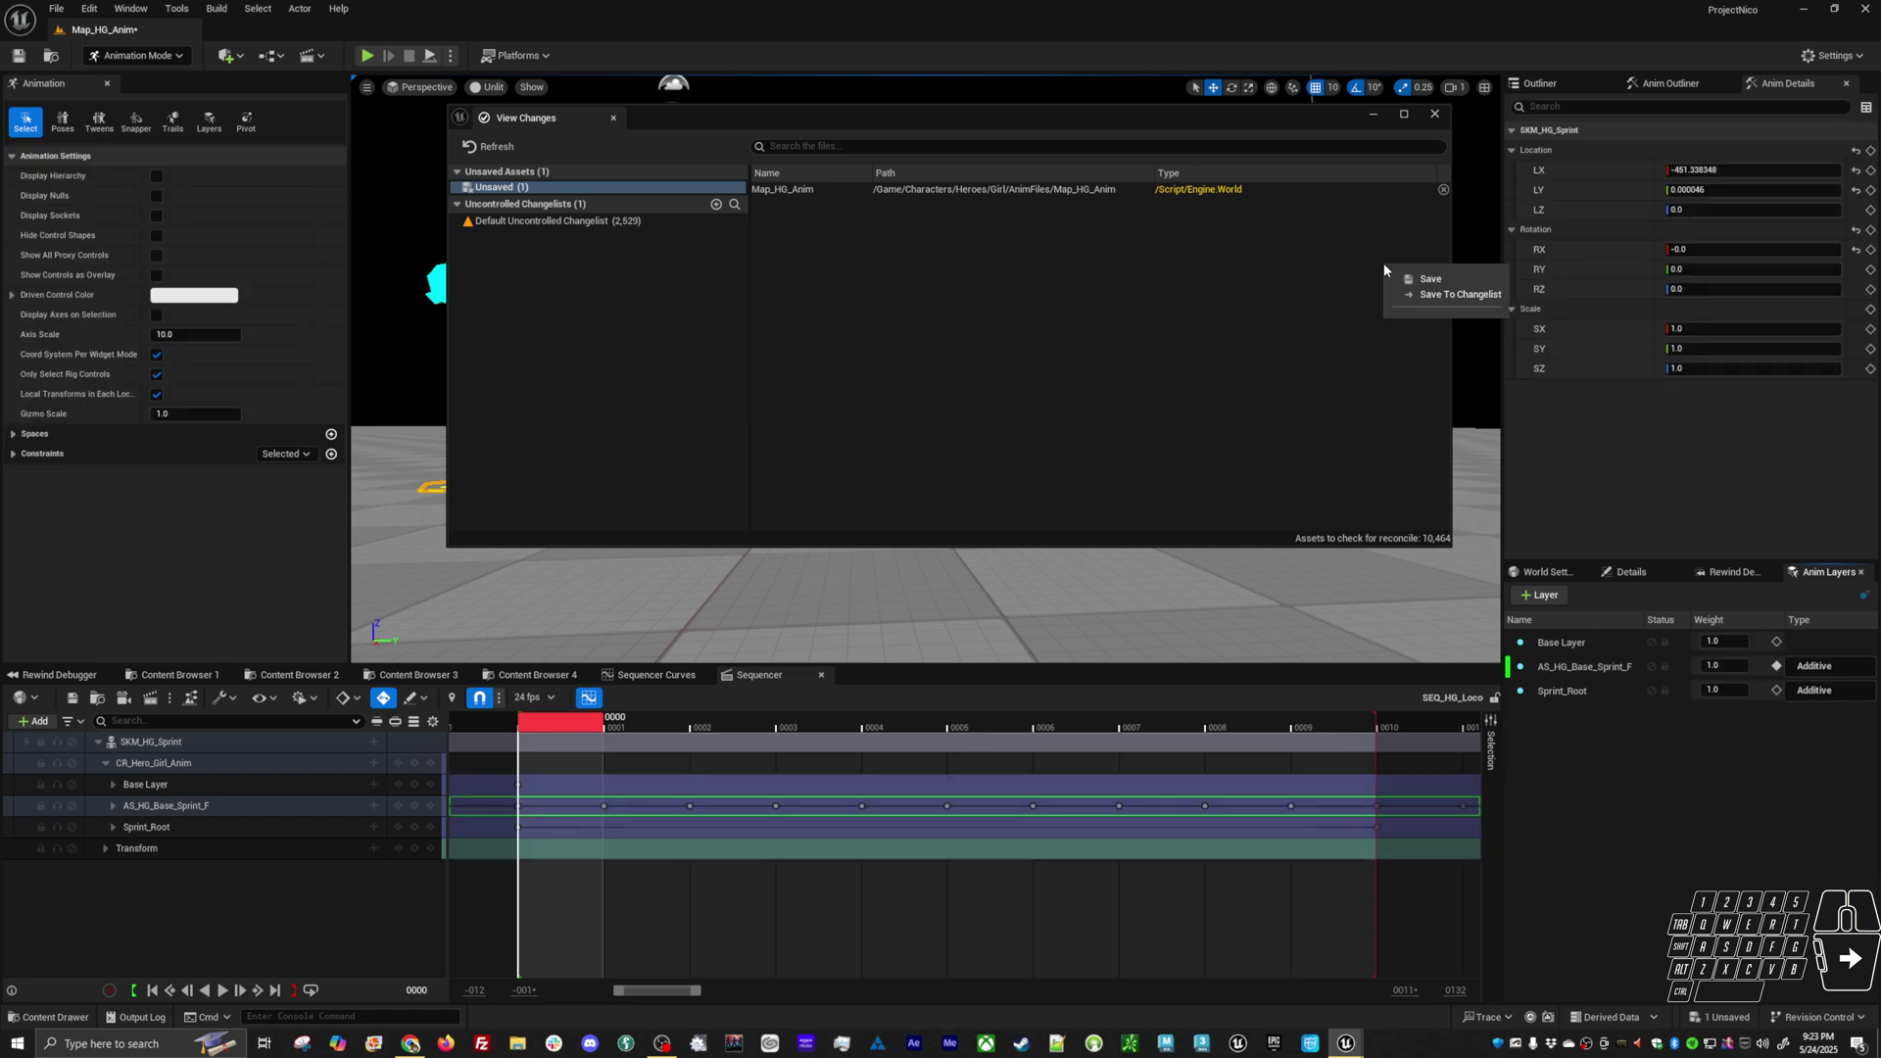
pyautogui.click(1434, 114)
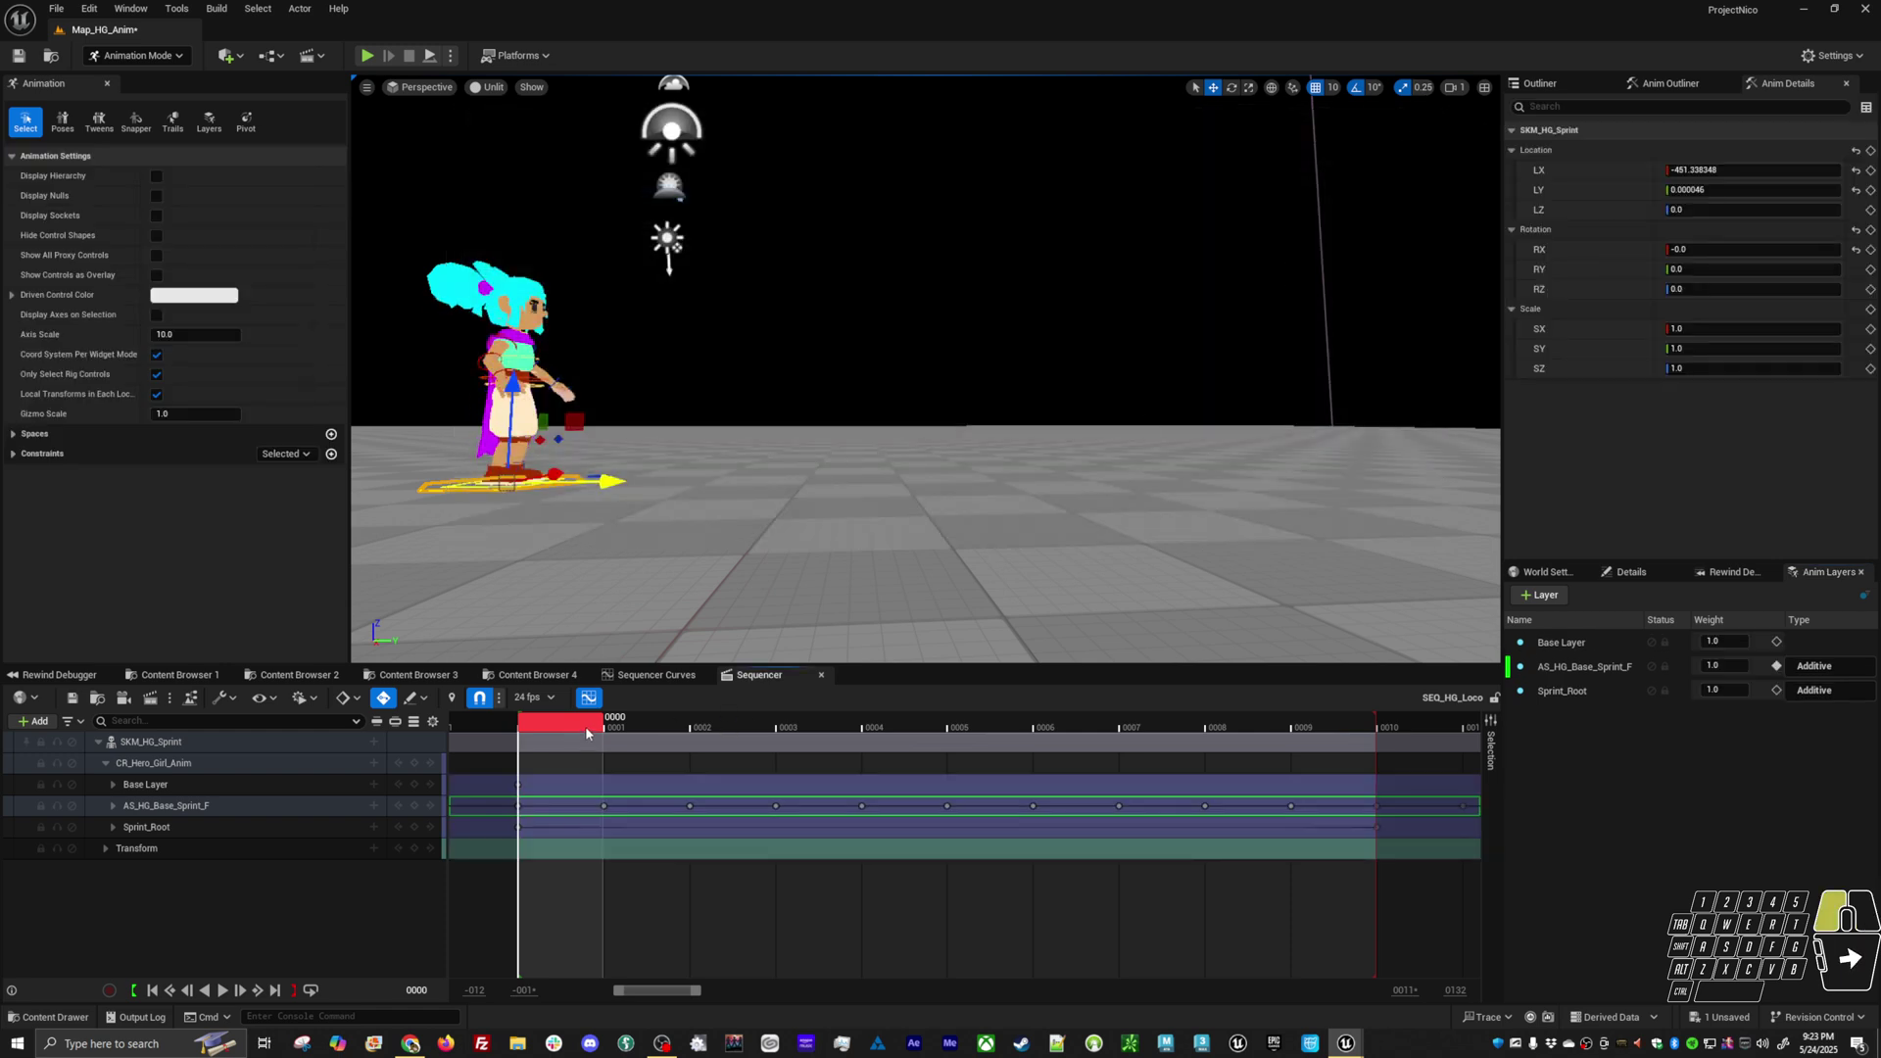
# Make Sprint_Root the active layer, and scrub and play the restored sprint to check its root motion
pyautogui.moveTo(585, 730); pyautogui.dragTo(1398, 799)
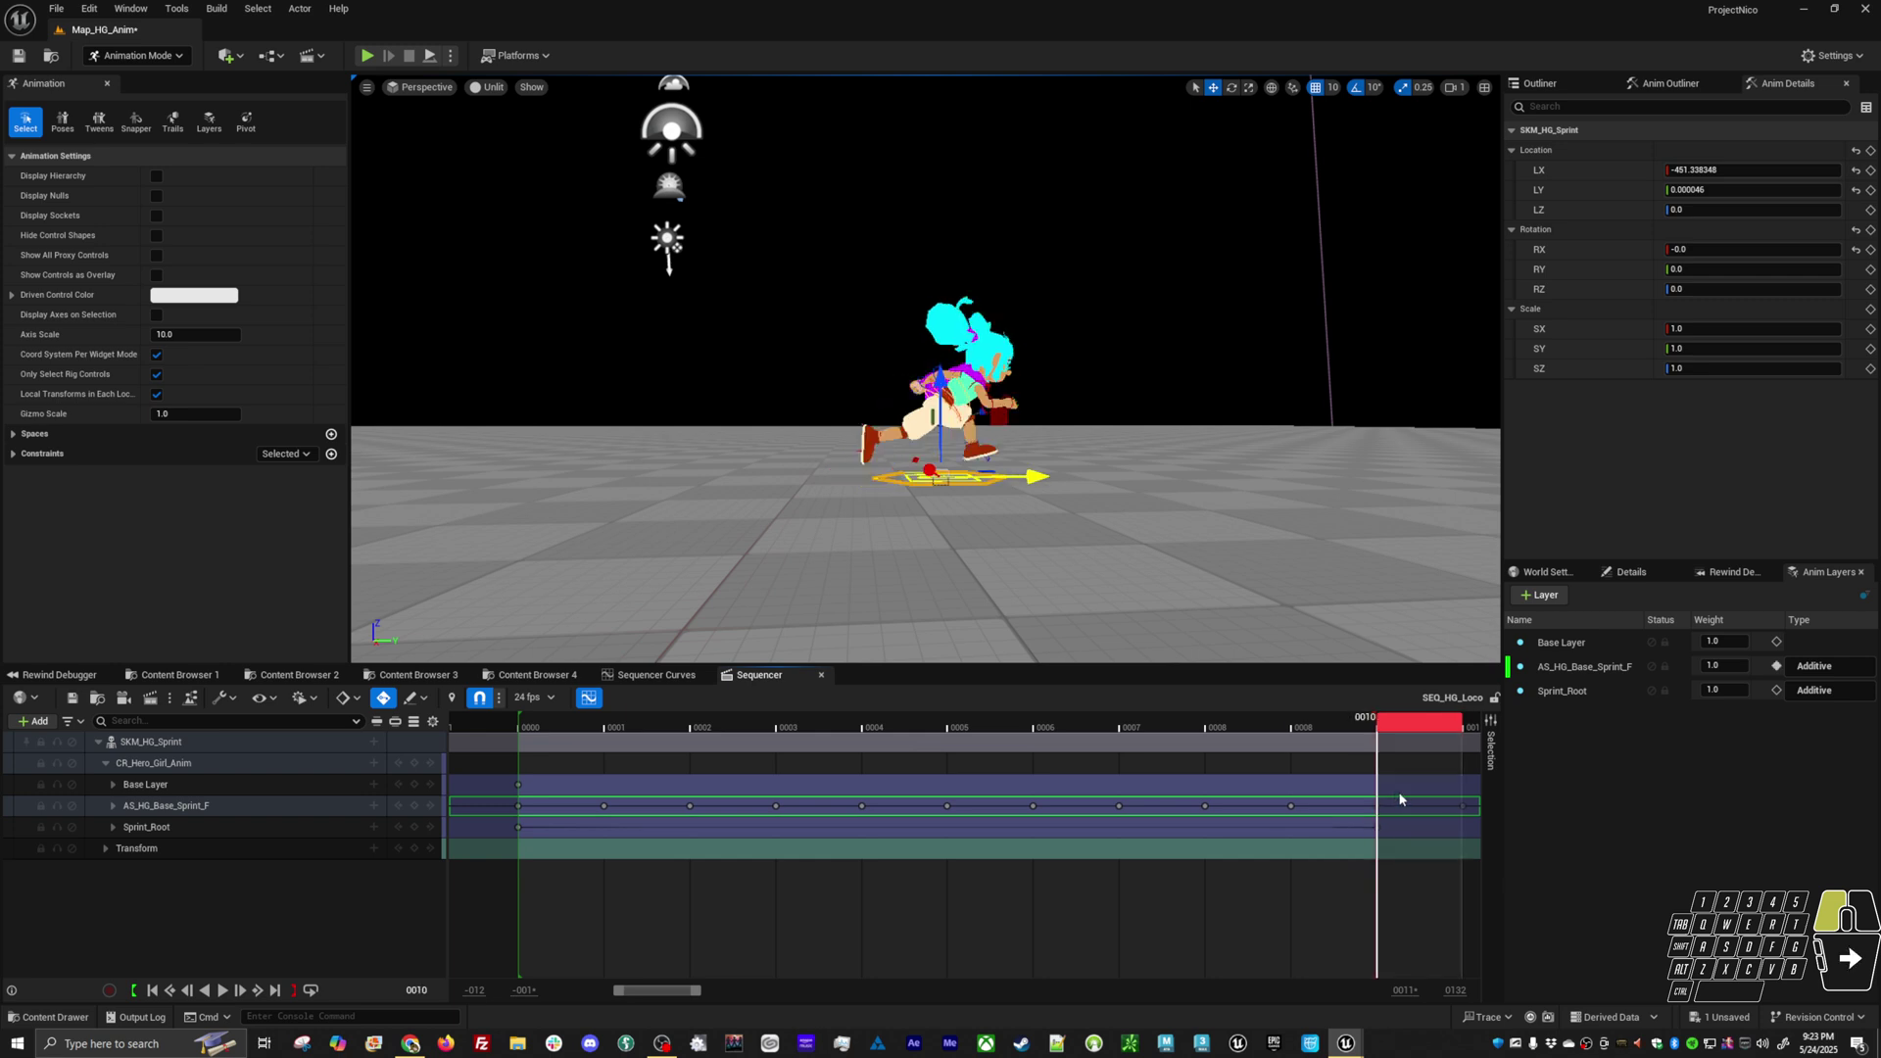
pyautogui.click(310, 826)
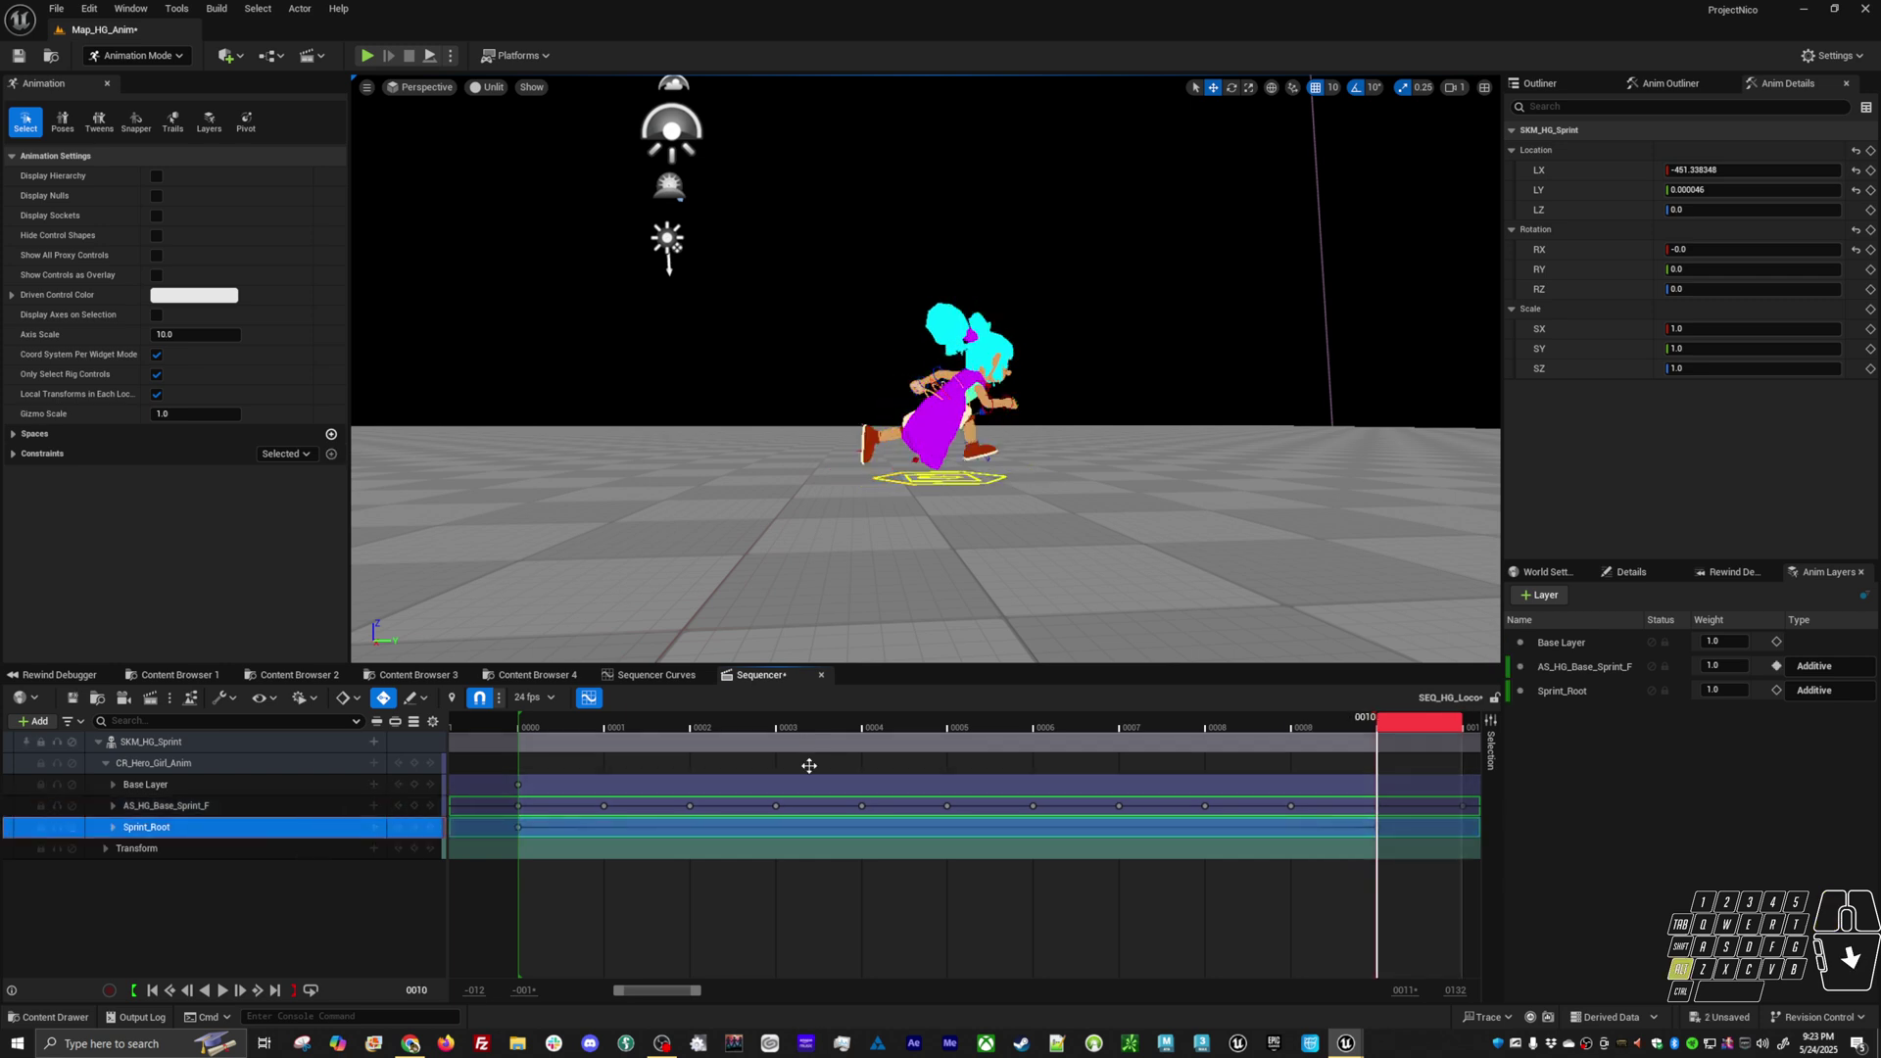
pyautogui.click(1616, 708)
pyautogui.click(1588, 698)
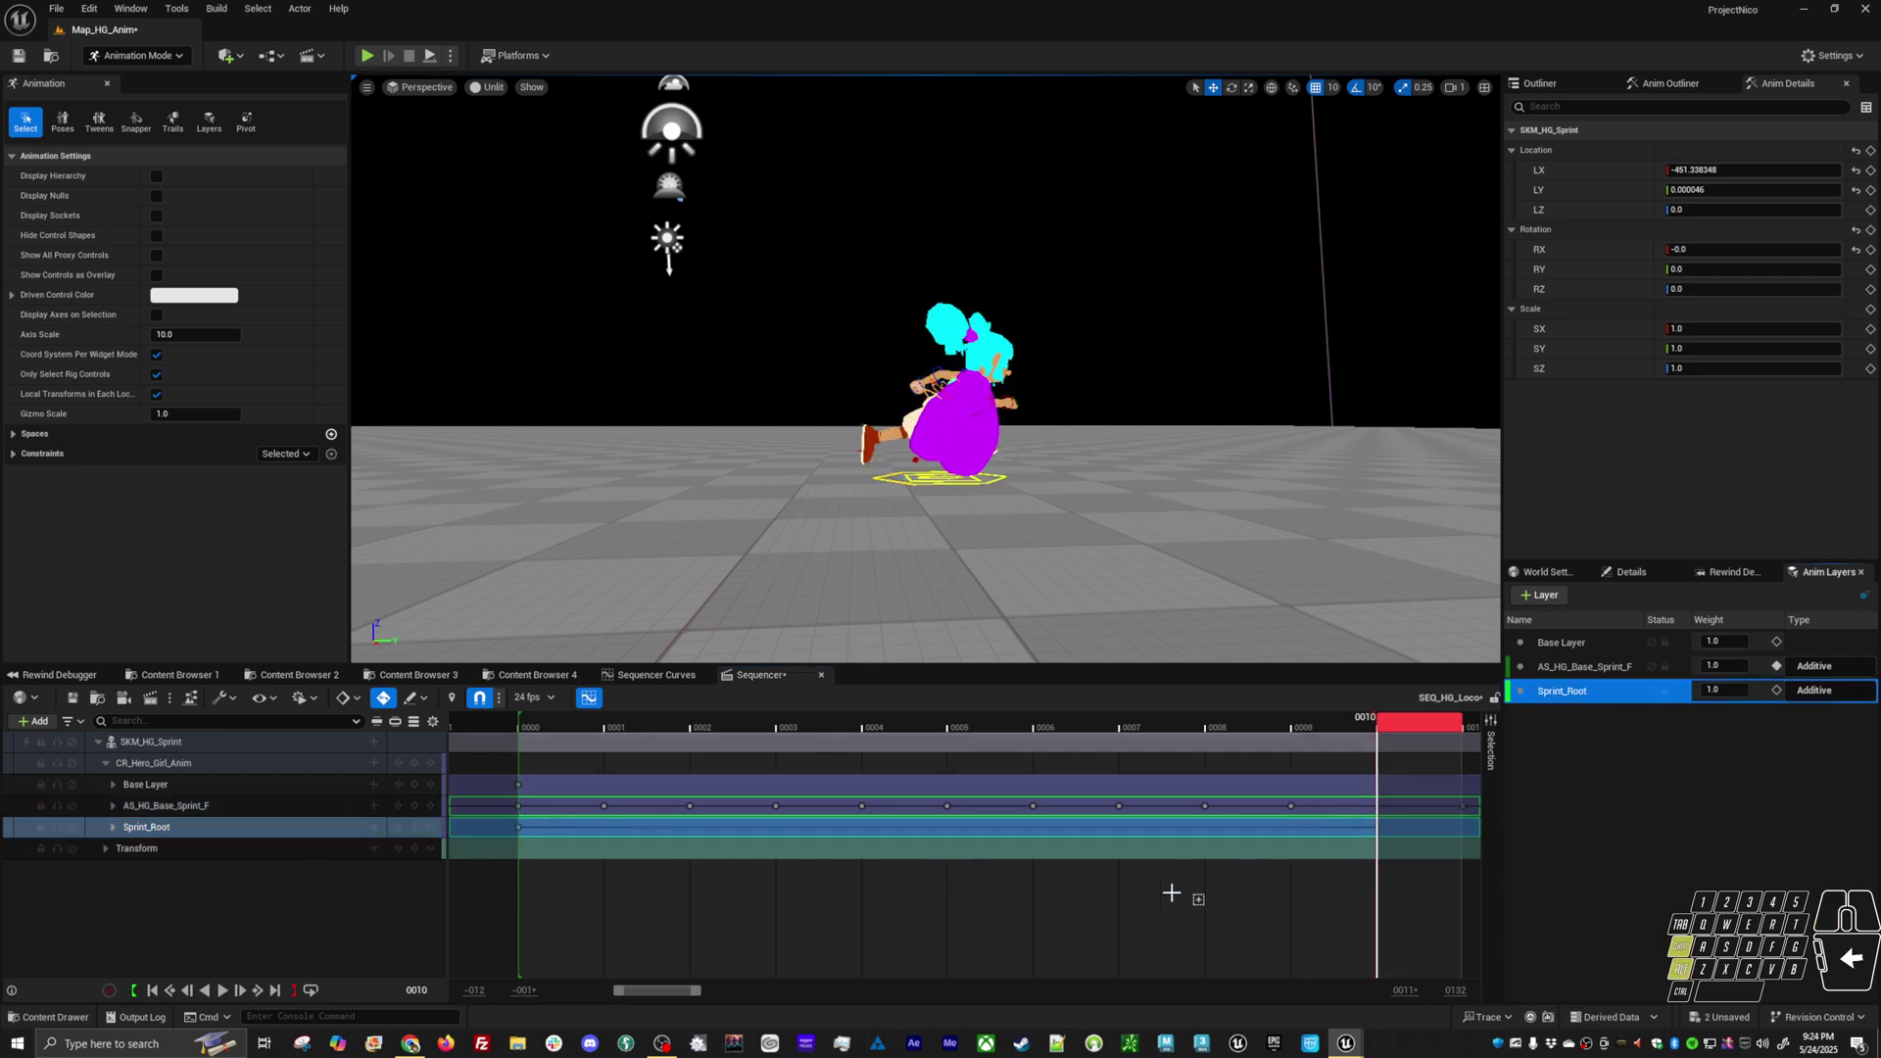
pyautogui.keyDown('alt'); pyautogui.keyDown('shift'); pyautogui.moveTo(1172, 890); pyautogui.dragTo(1006, 867, button='right'); pyautogui.keyUp('shift'); pyautogui.keyUp('alt')
pyautogui.moveTo(815, 724)
pyautogui.mouseDown()
pyautogui.moveTo(988, 735)
pyautogui.moveTo(821, 734)
pyautogui.mouseUp()
pyautogui.hotkey('alt', 'v')
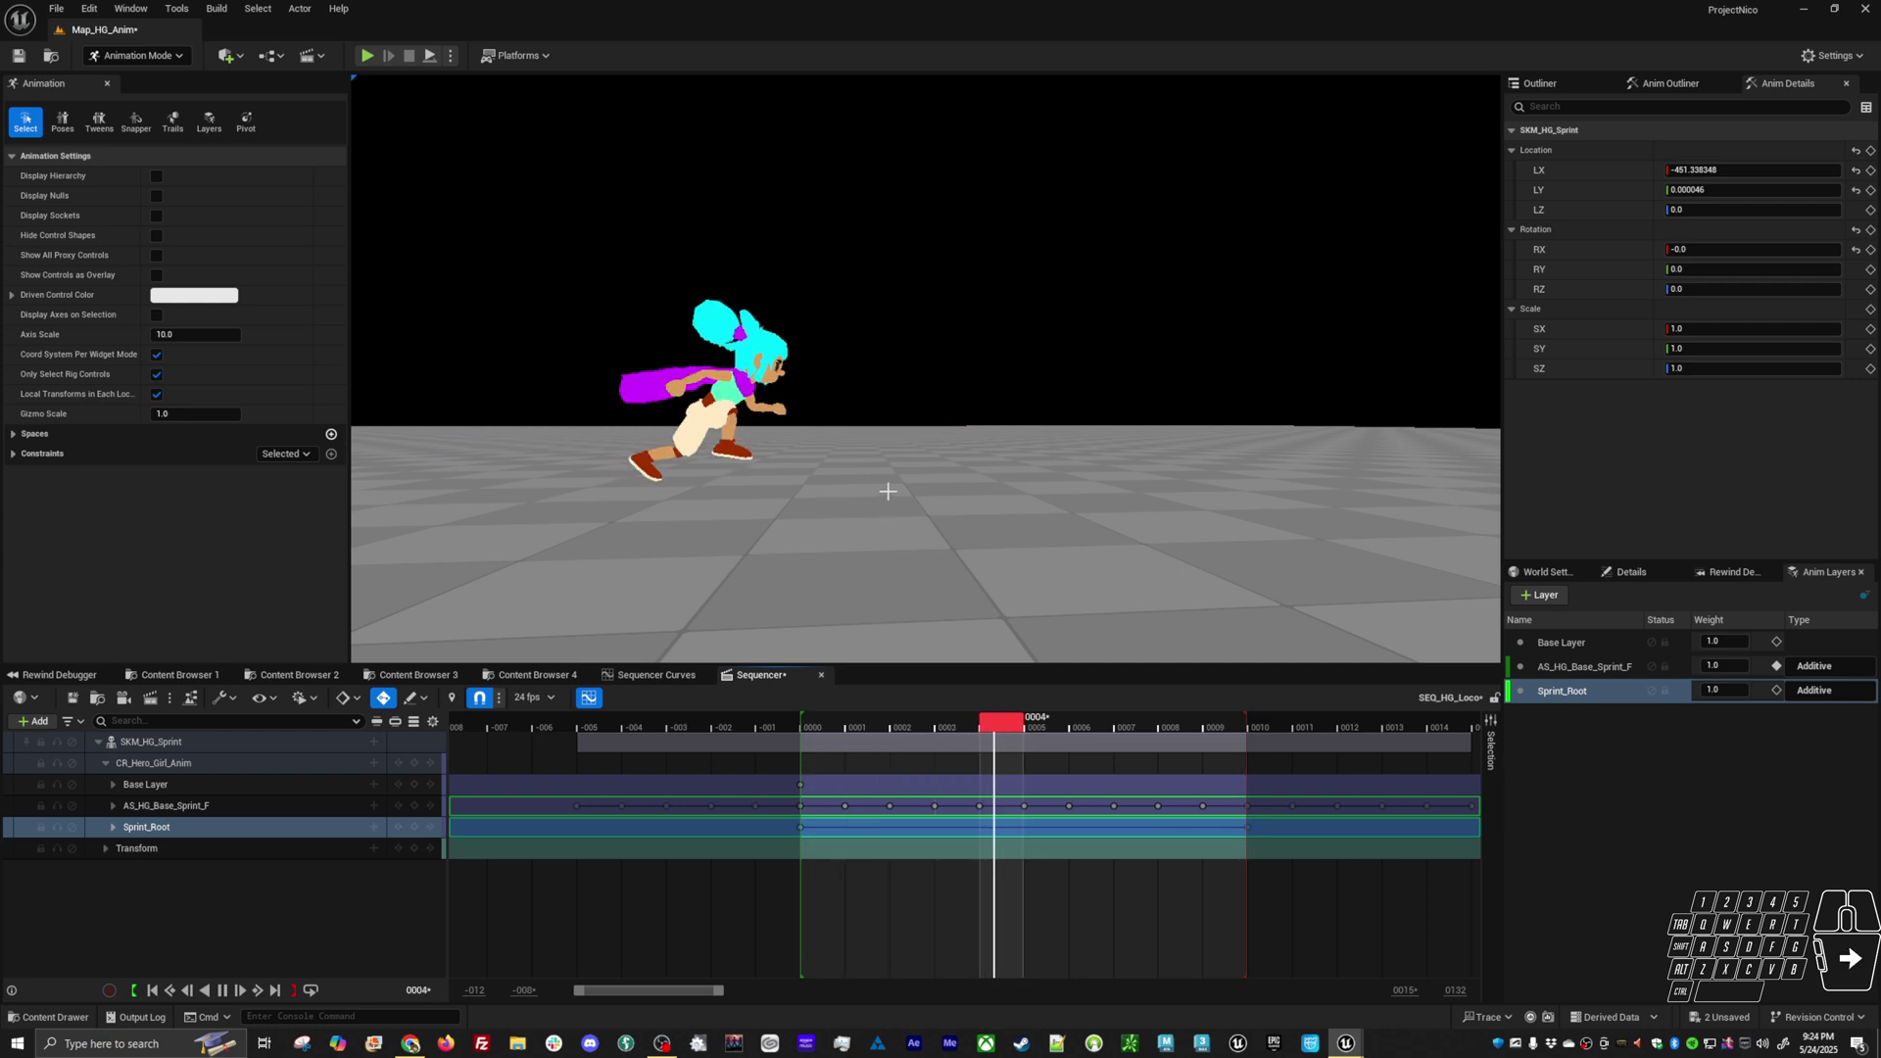
pyautogui.hotkey('alt', 'v')
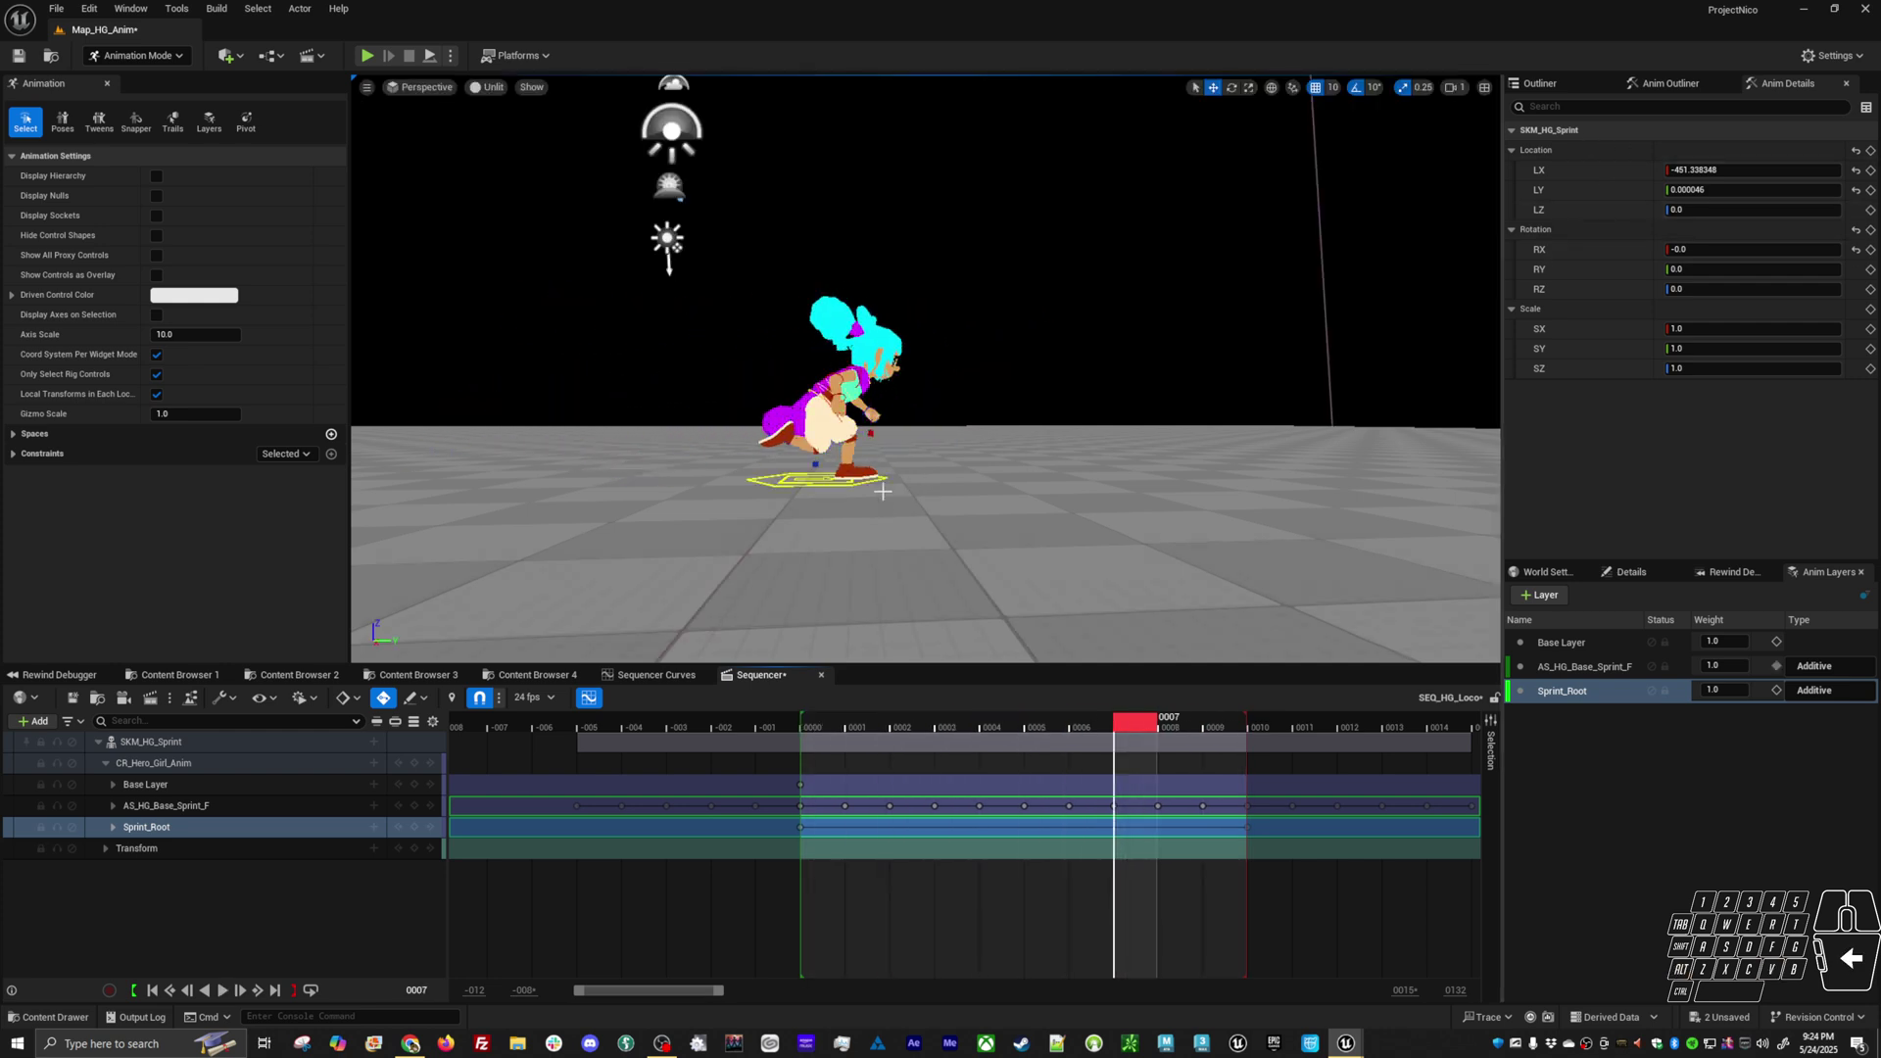
# Select the global control and examine the Sprint_Root layer's curves, including its Weight channel, in the curve editor
pyautogui.click(752, 478)
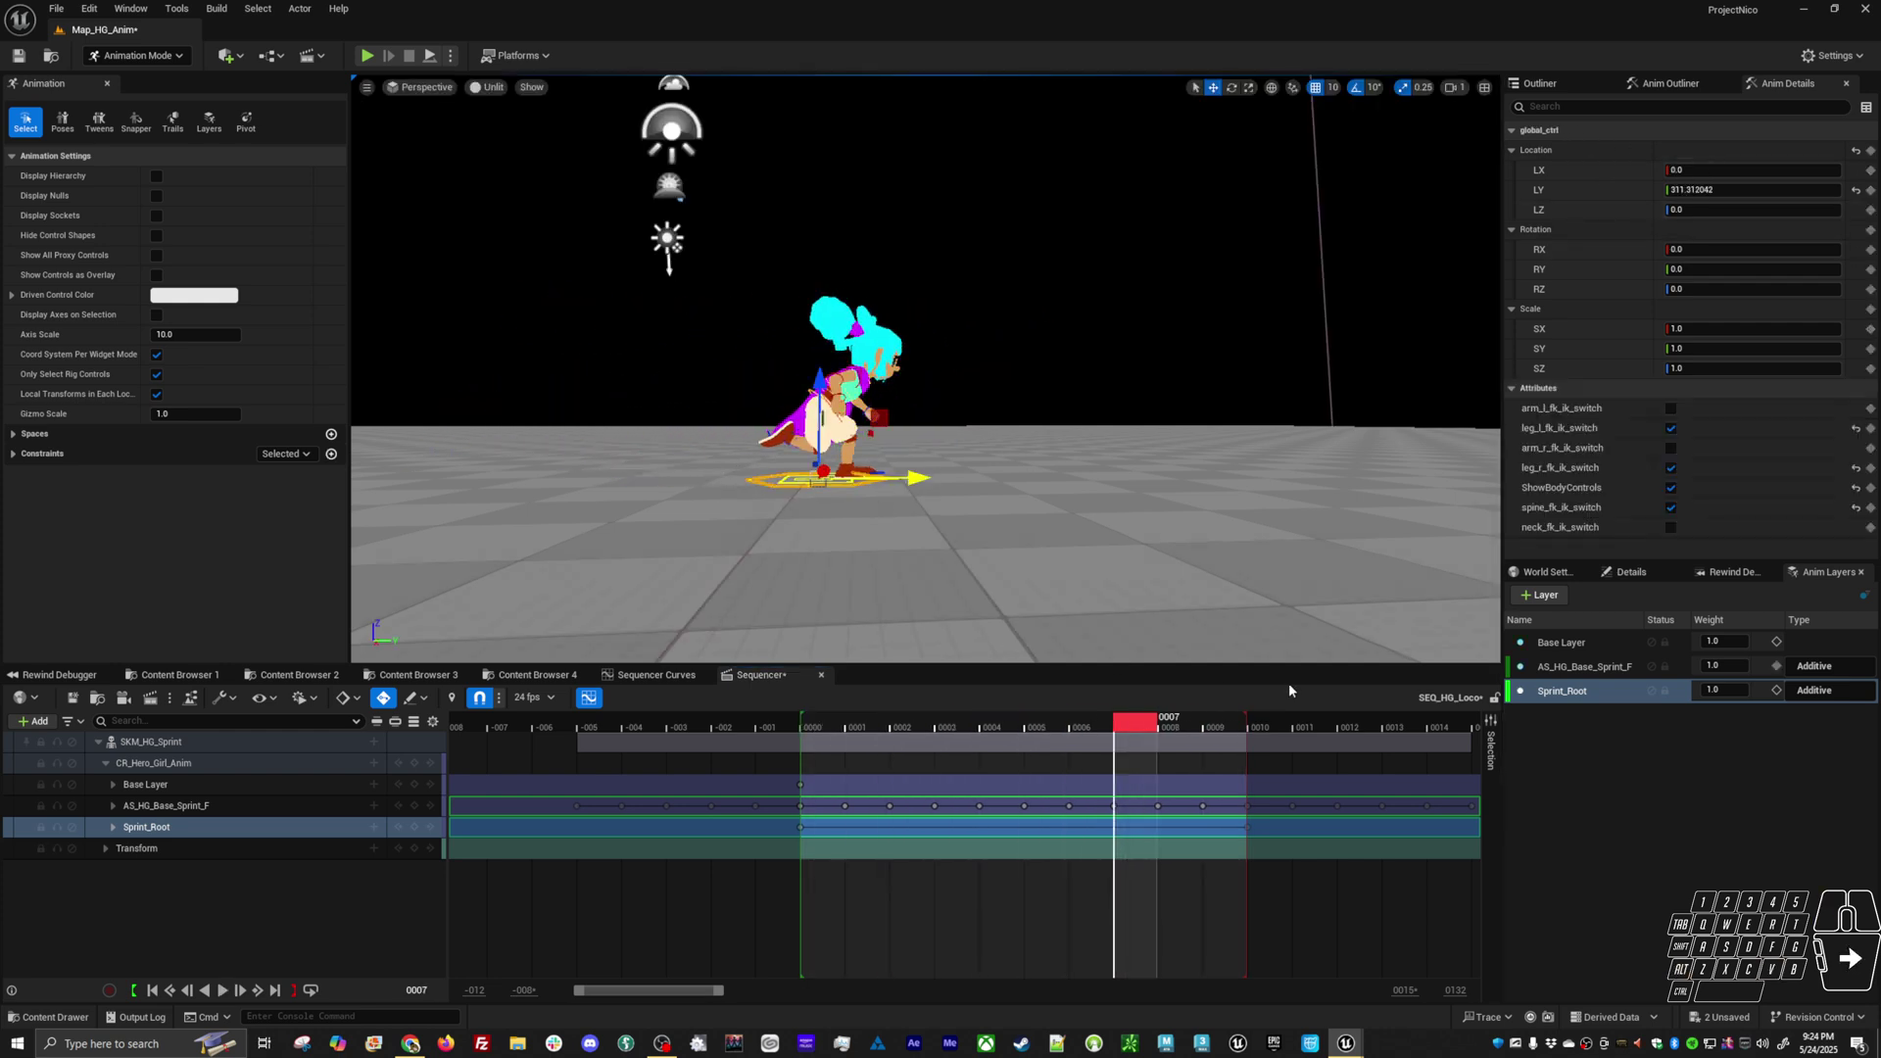
pyautogui.click(654, 675)
pyautogui.hotkey('ctrl', 'a')
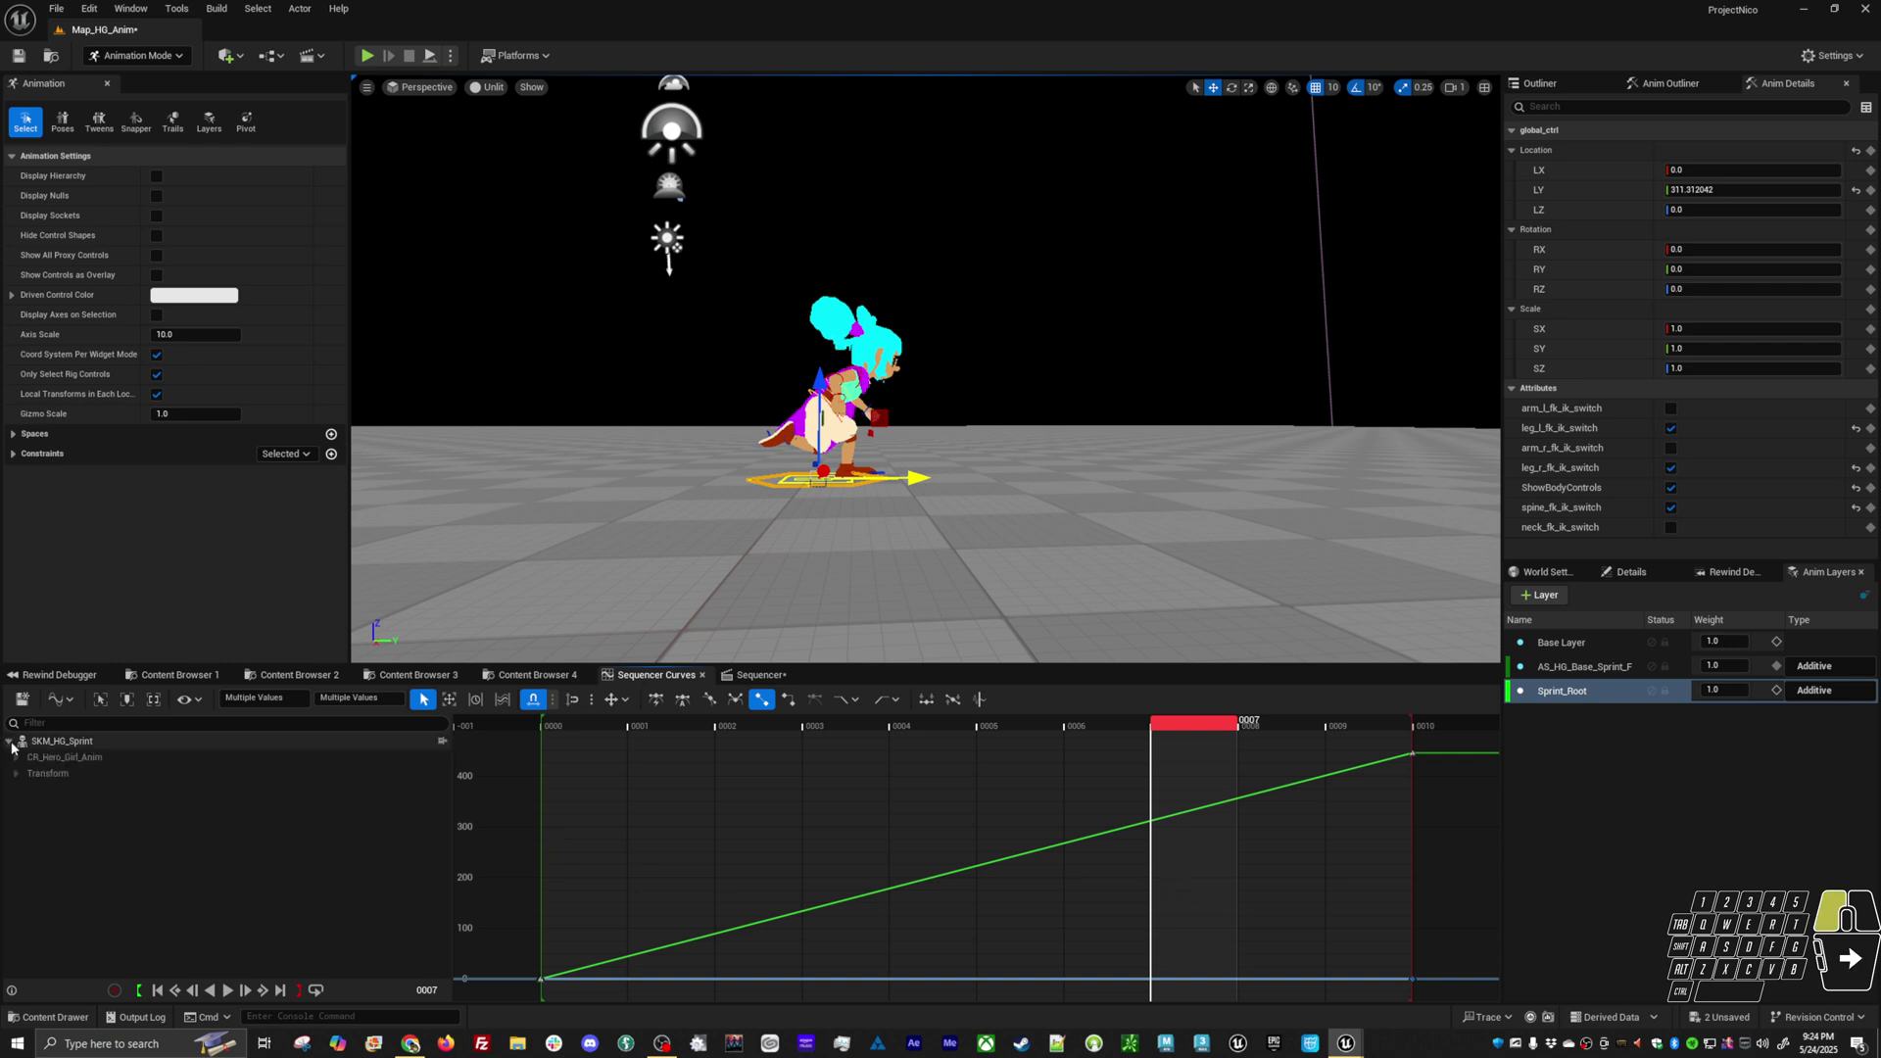
pyautogui.click(15, 757)
pyautogui.click(24, 805)
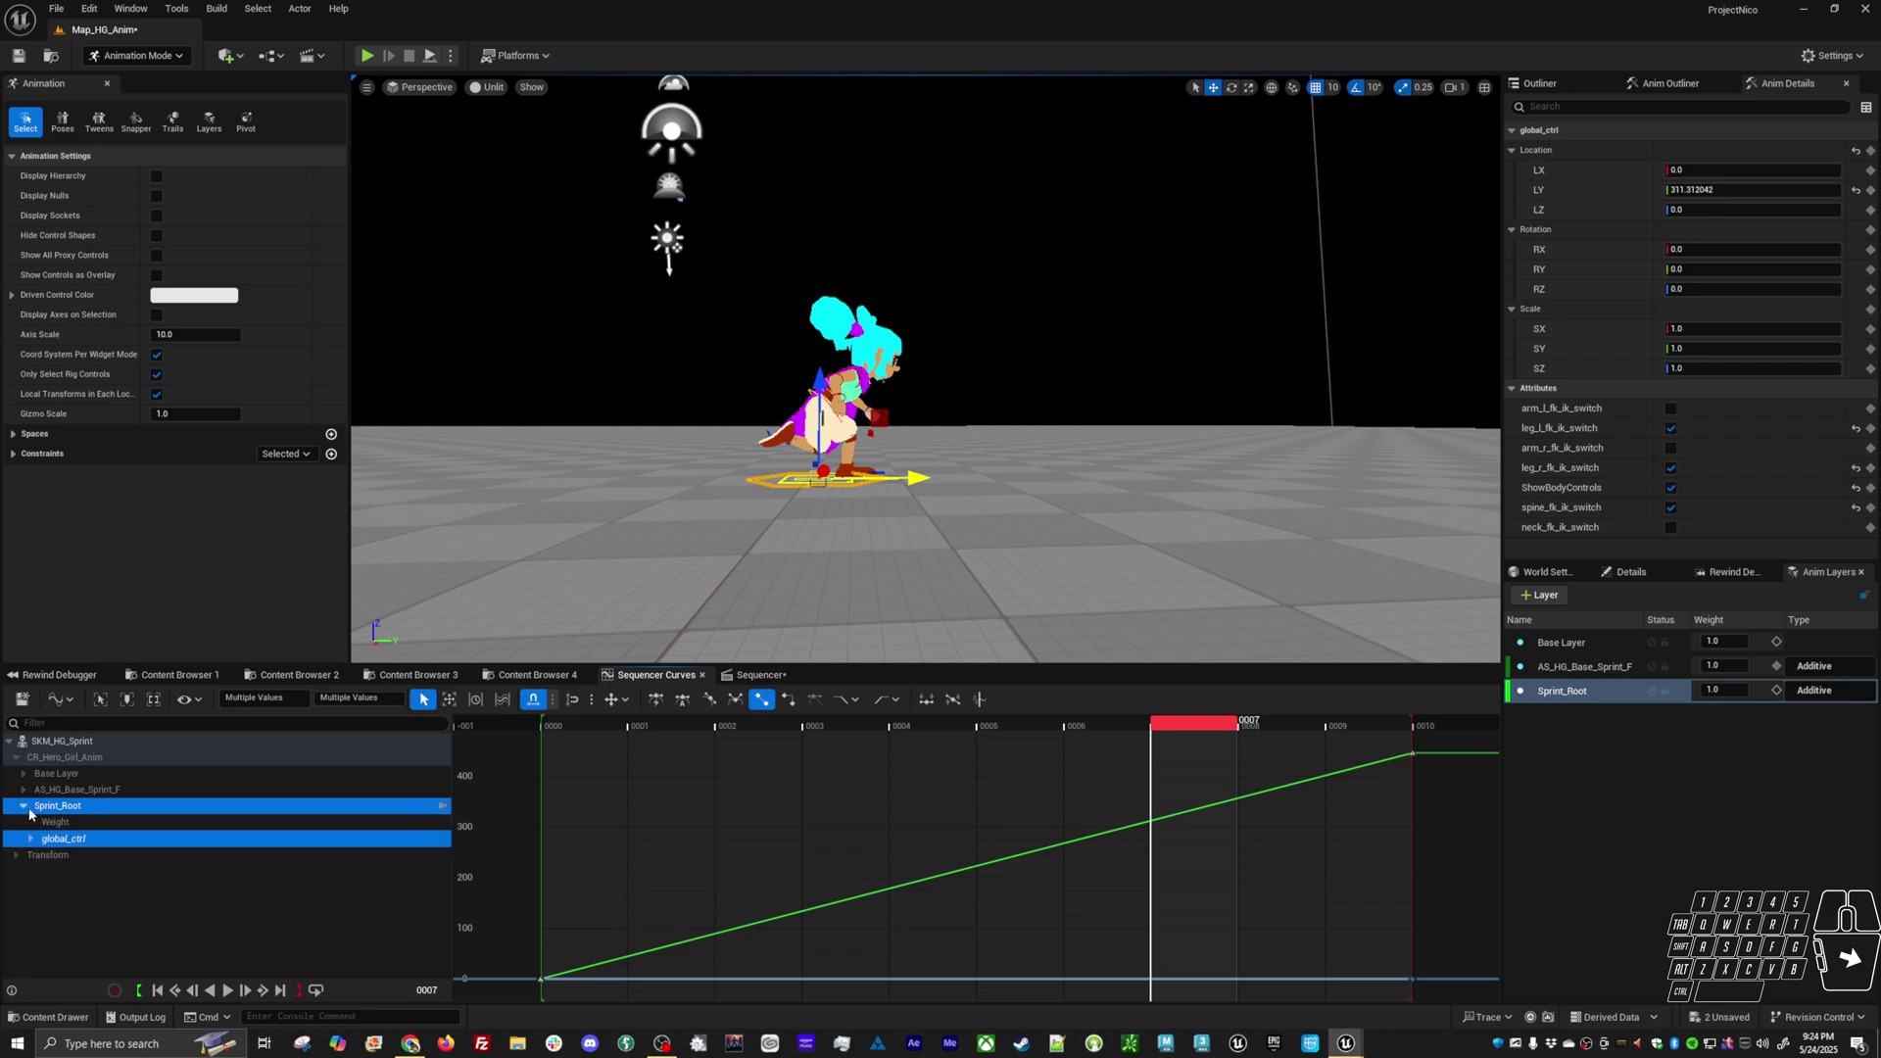
pyautogui.click(100, 827)
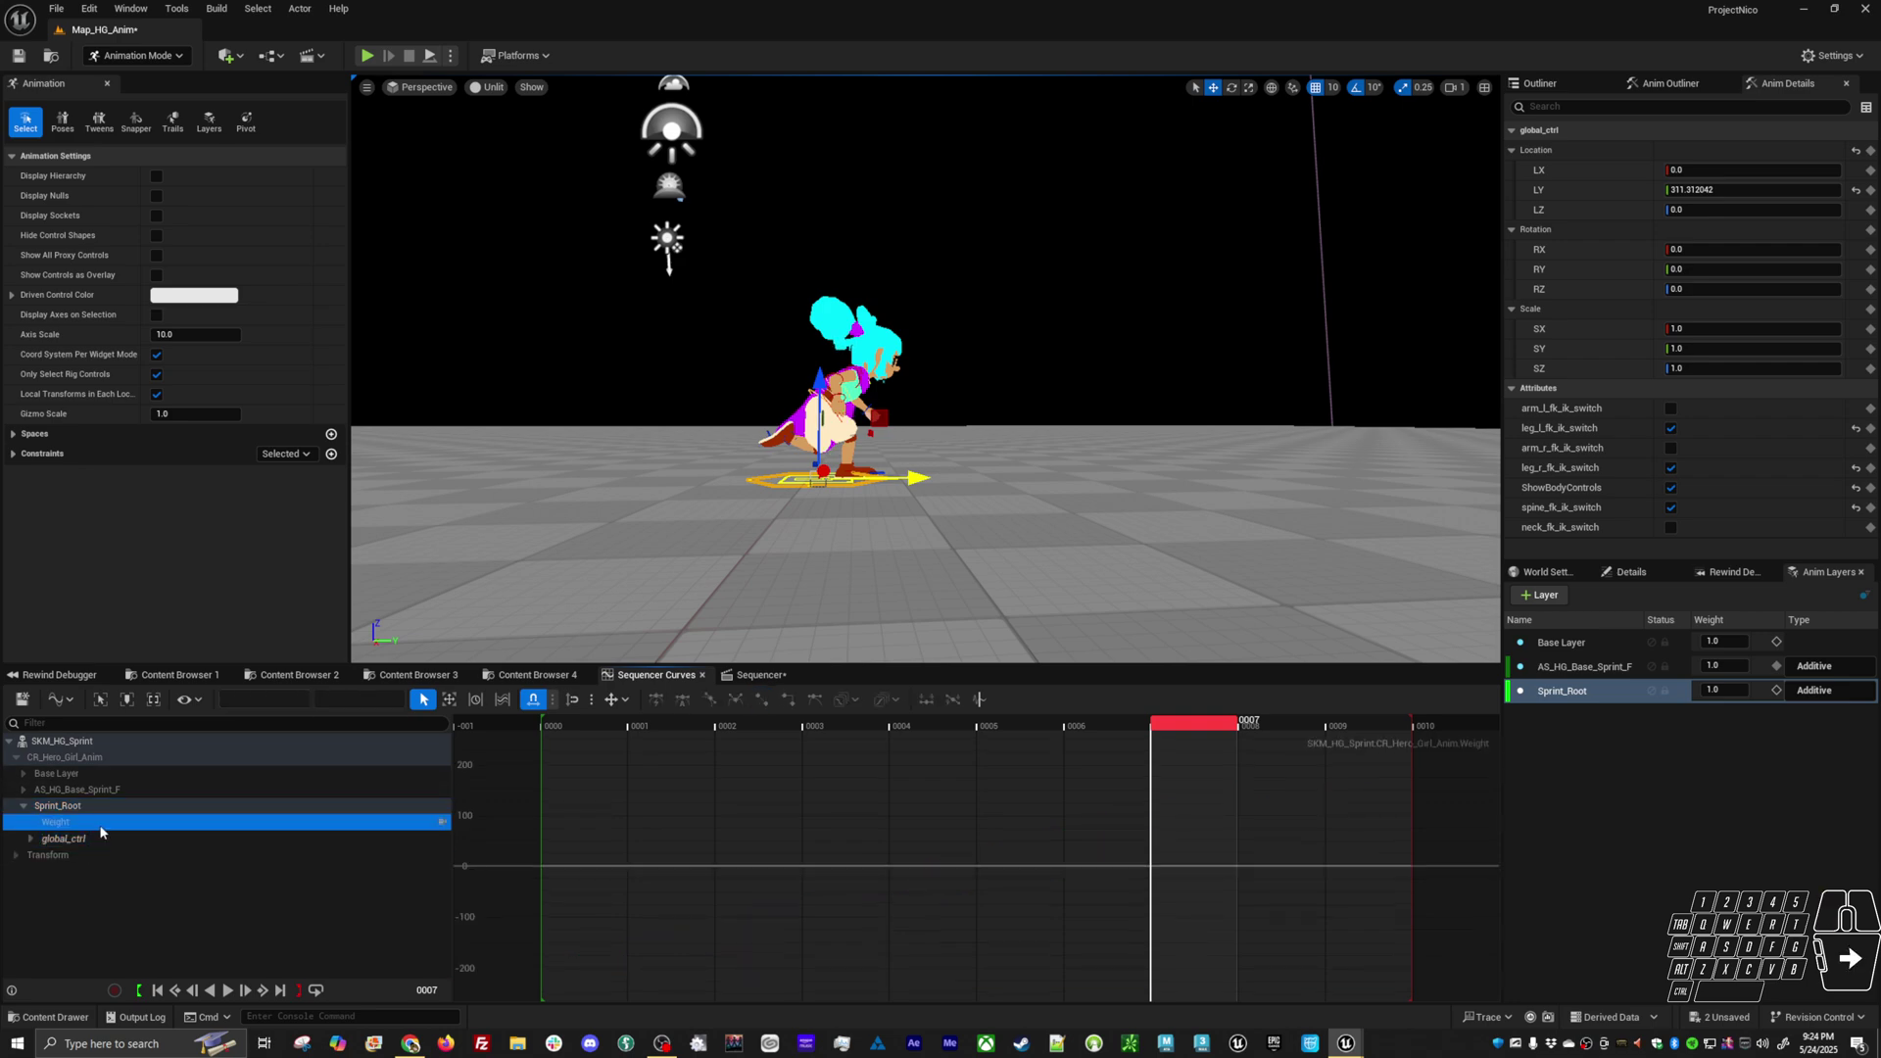
pyautogui.click(527, 864)
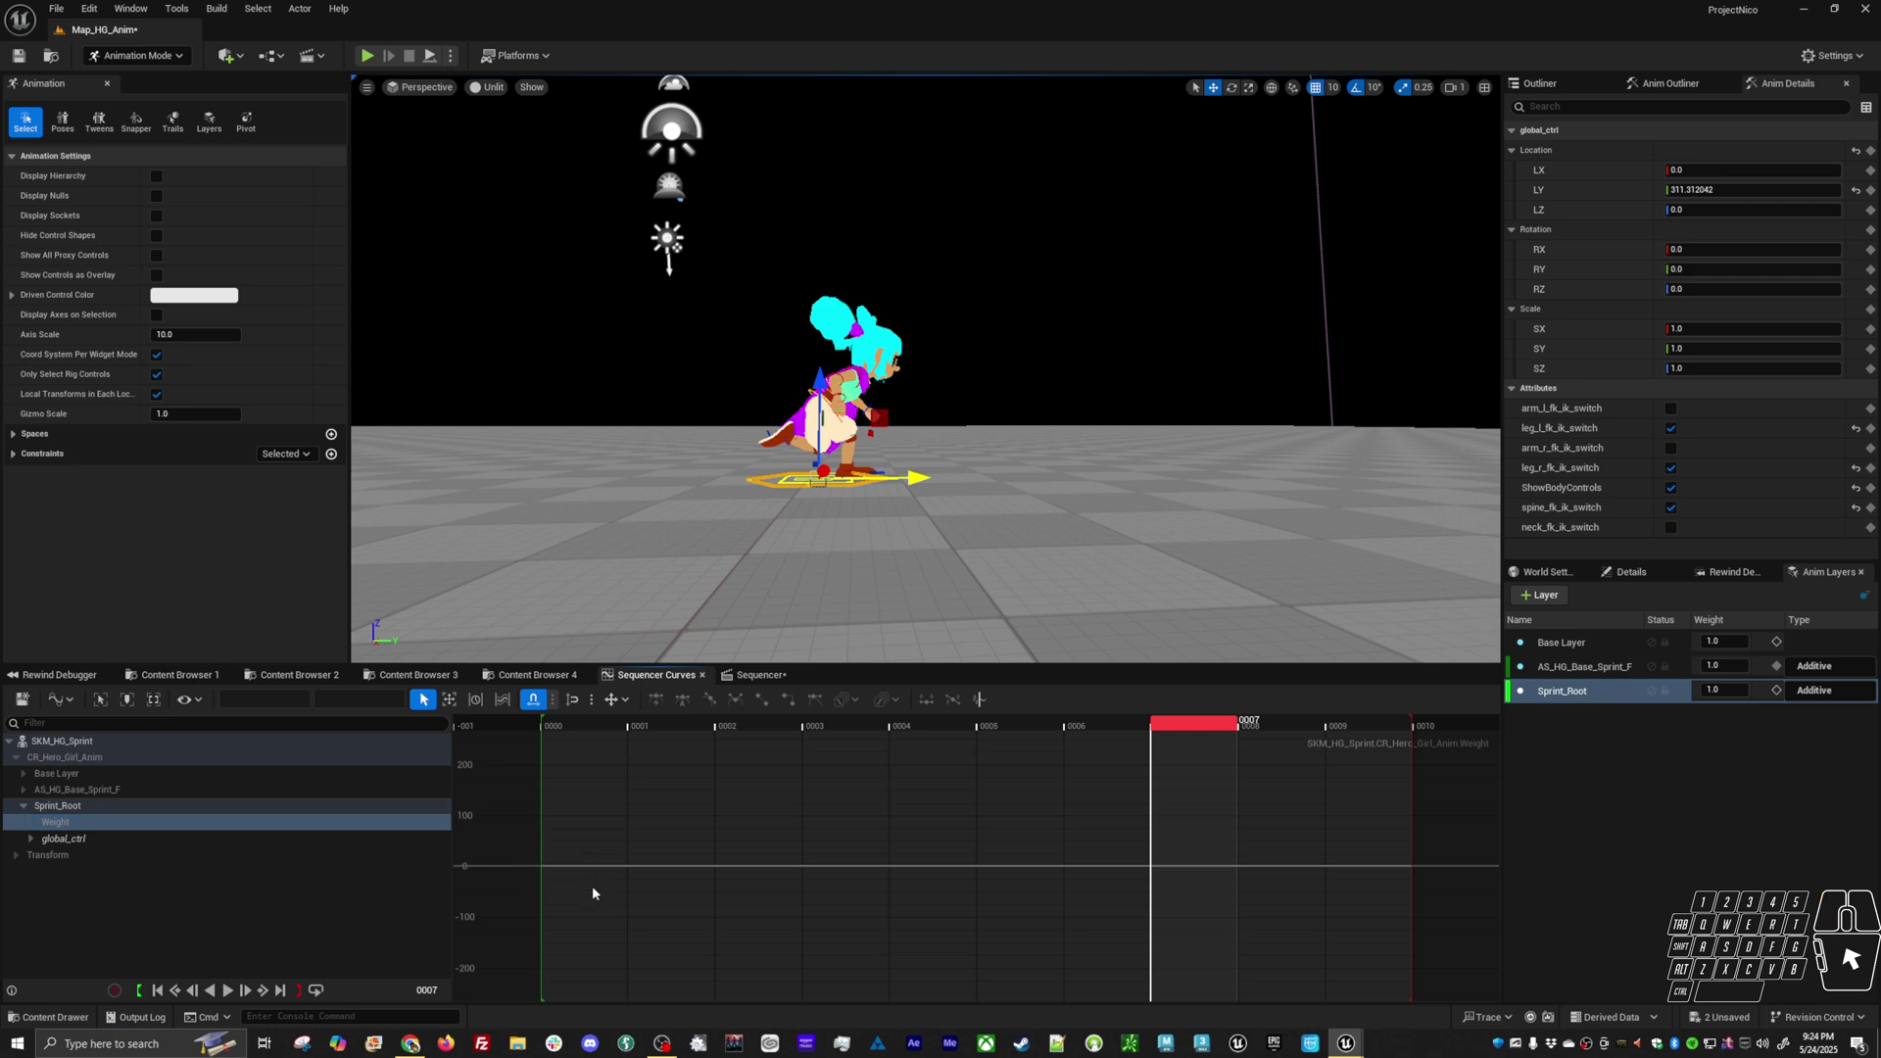
# Examine the global control's Location.Y curve and its keys on Sprint_Root, scrubbing between frames 2 and 10
pyautogui.click(30, 839)
pyautogui.click(128, 872)
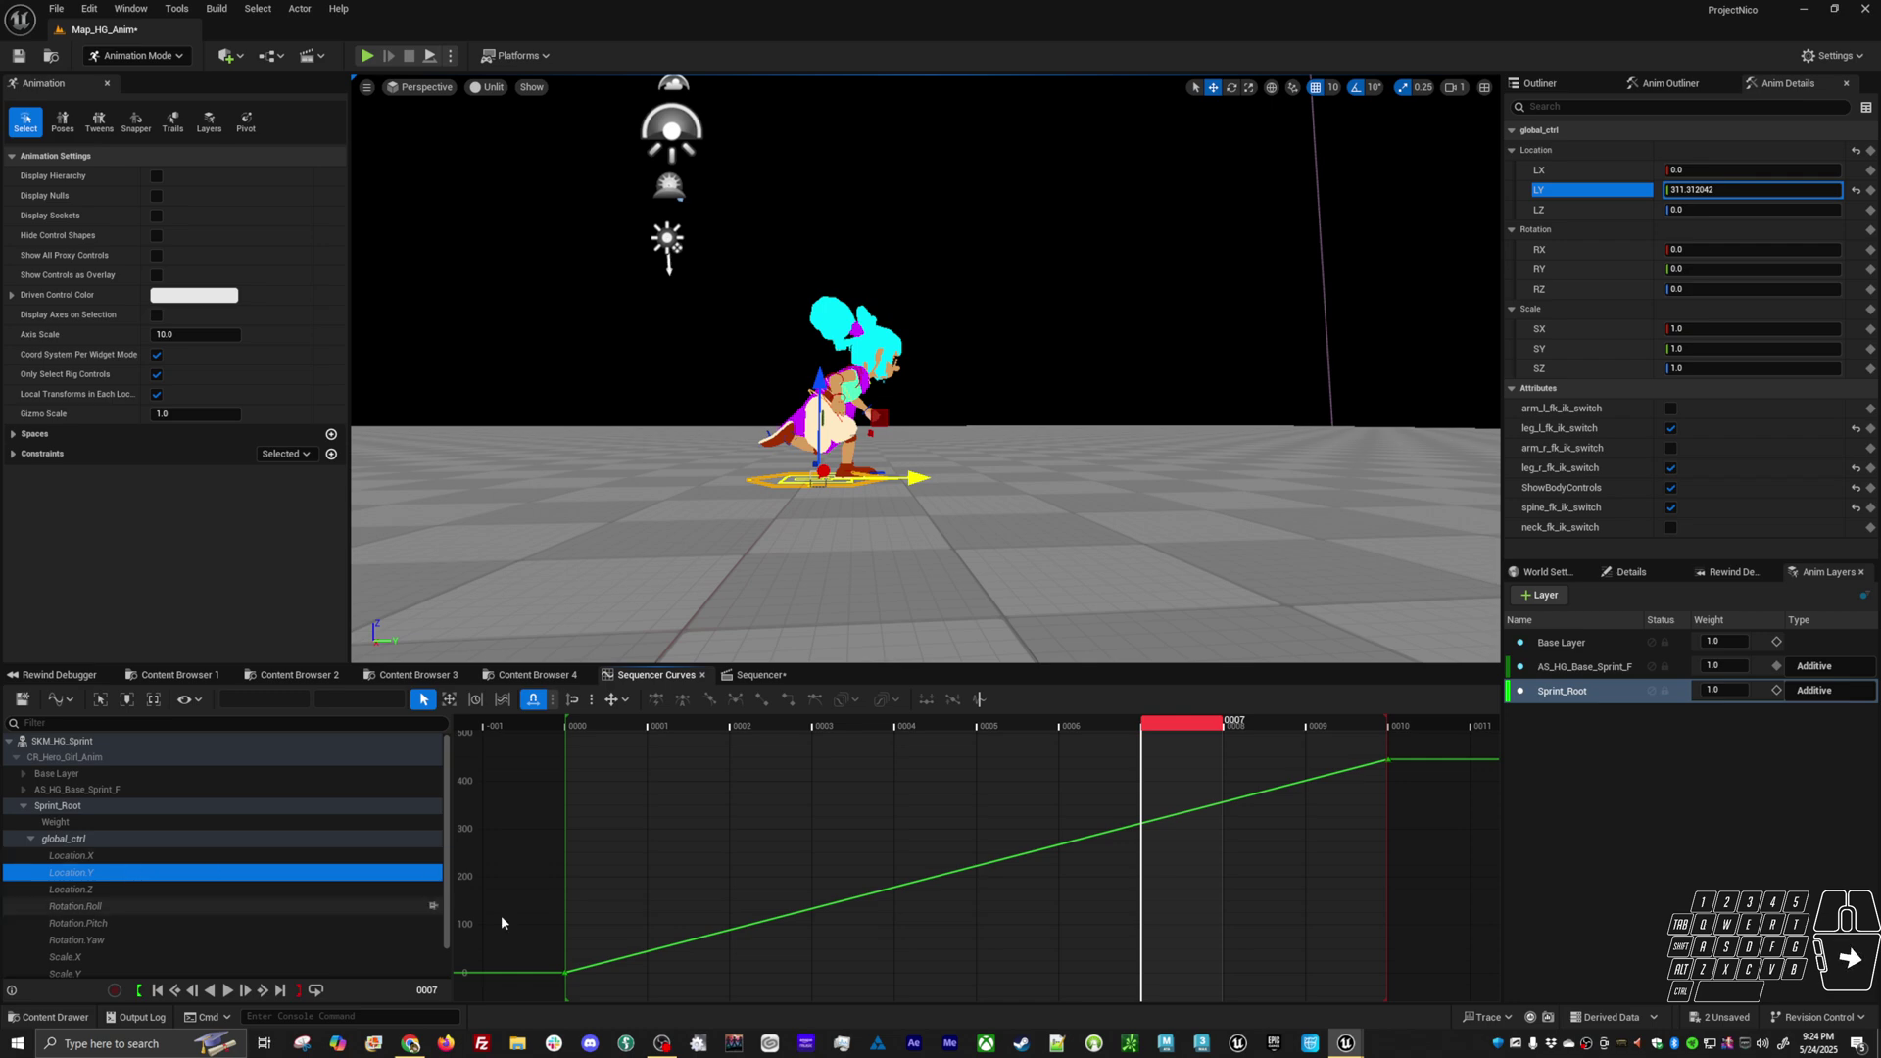
pyautogui.moveTo(707, 849); pyautogui.dragTo(963, 971)
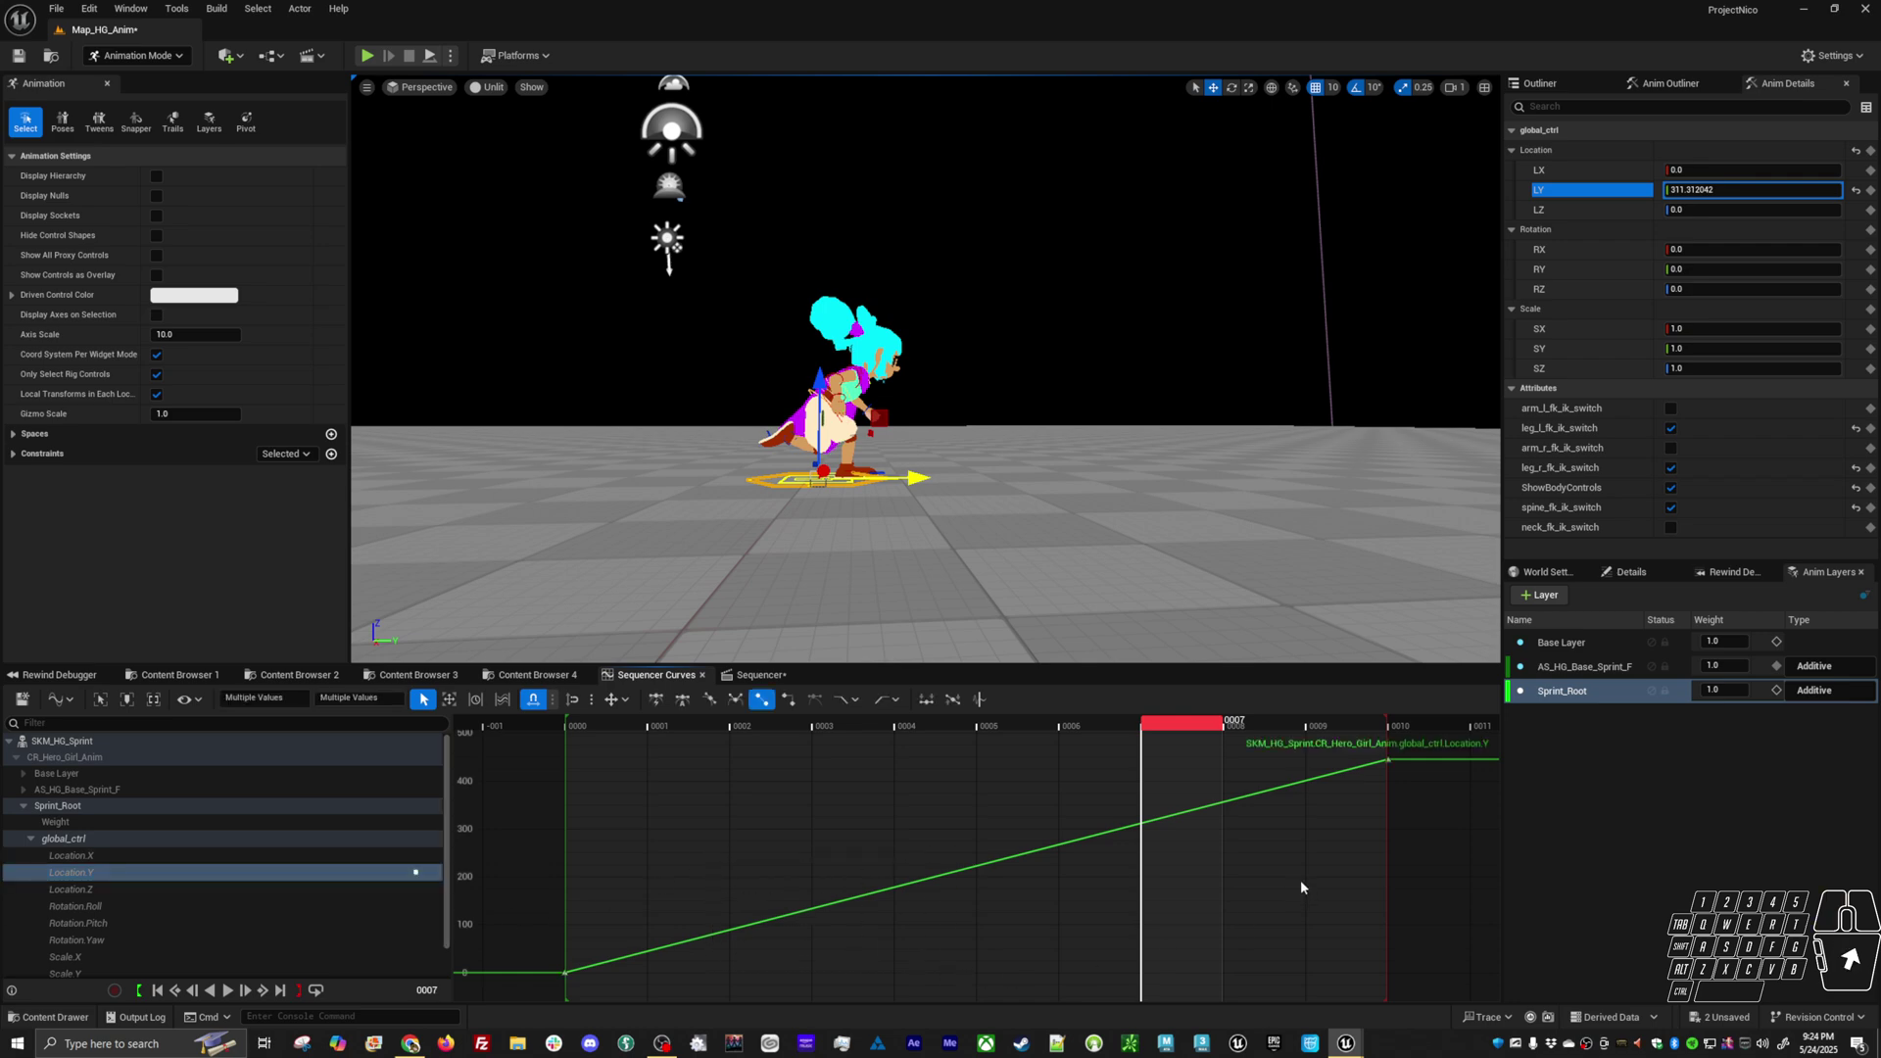
pyautogui.moveTo(1170, 731); pyautogui.dragTo(1433, 720)
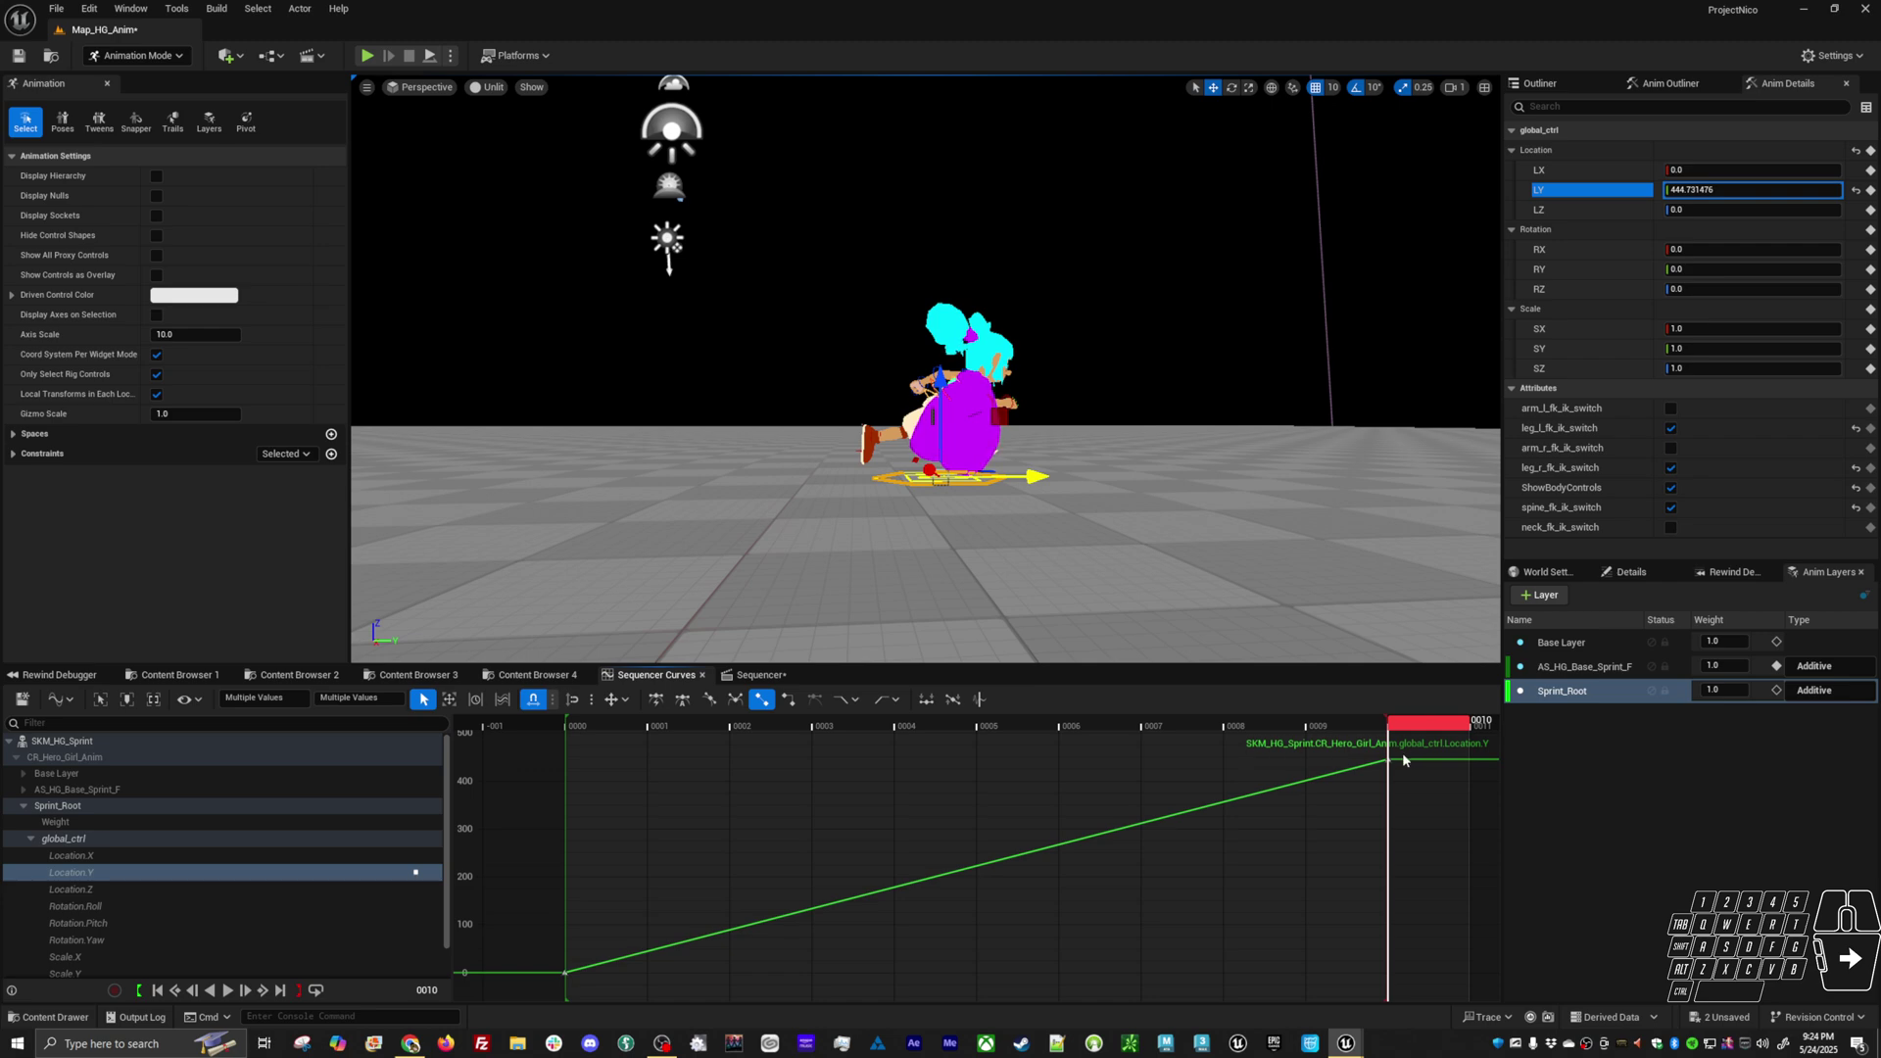
pyautogui.moveTo(1403, 726); pyautogui.dragTo(729, 764)
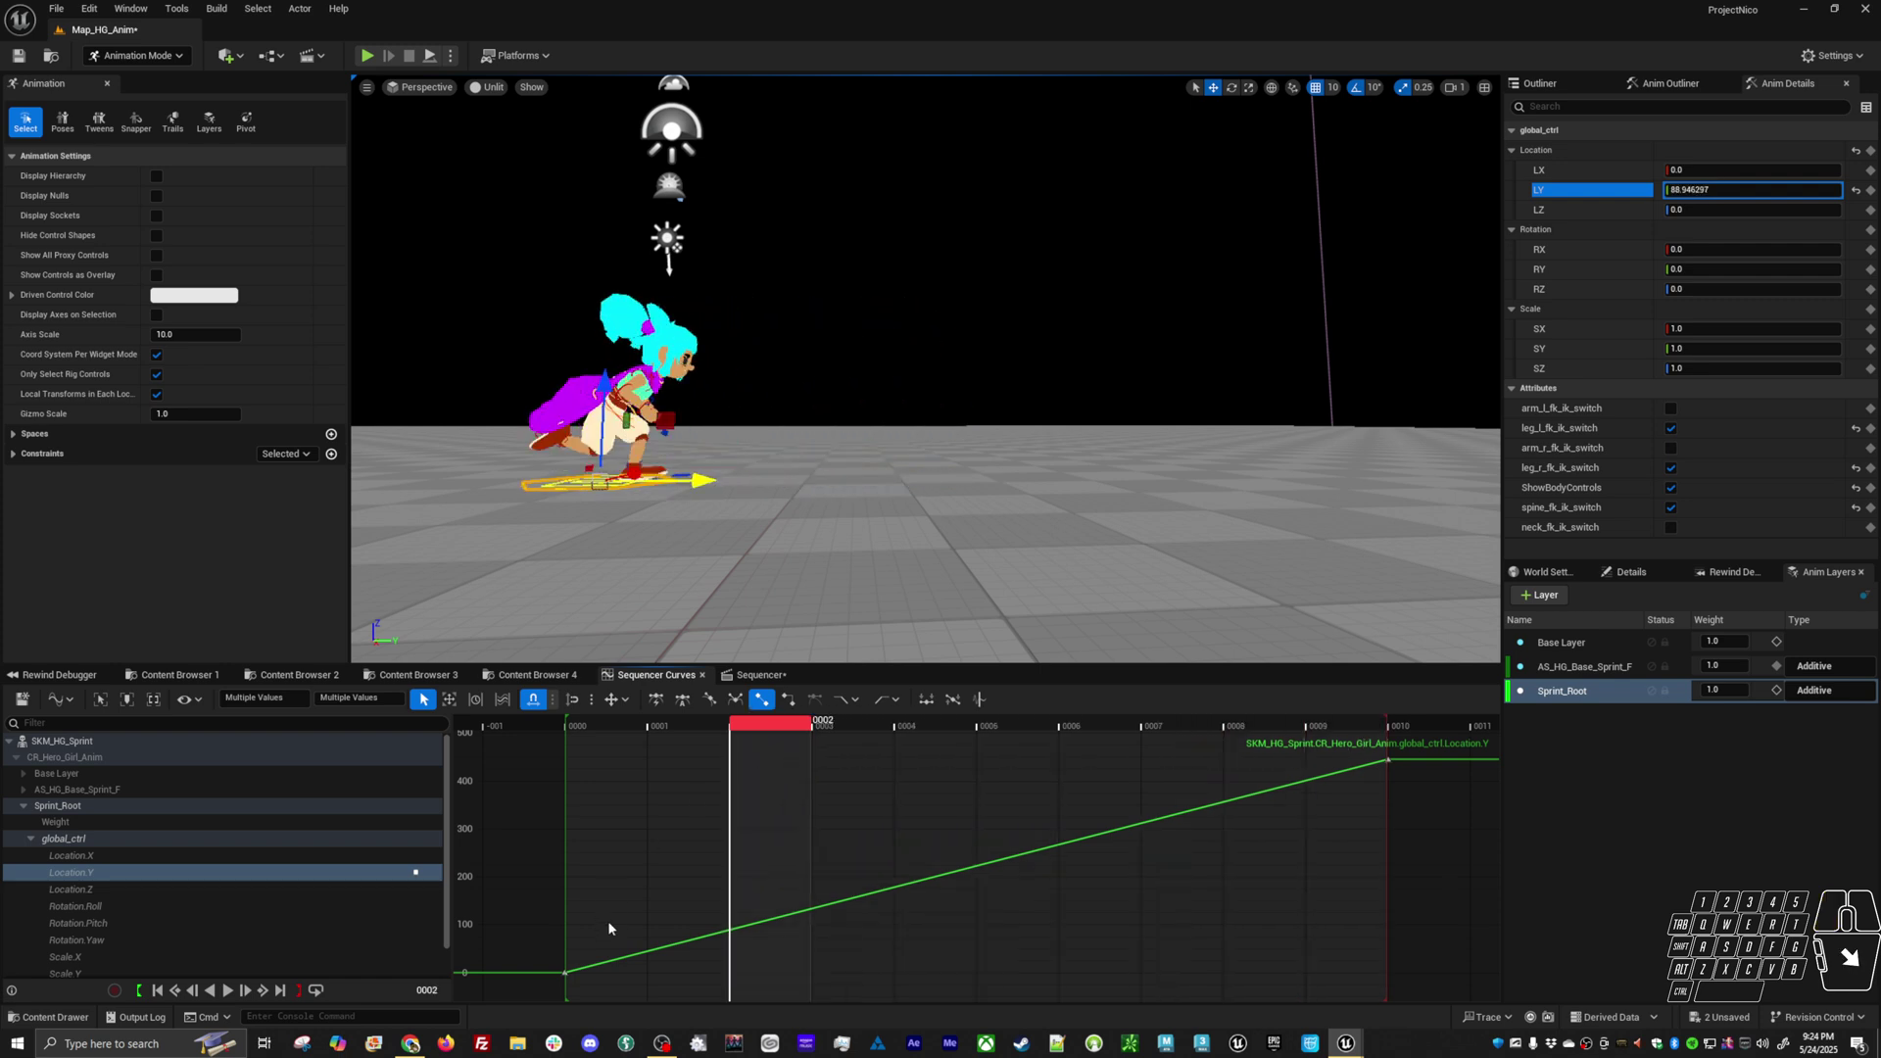
pyautogui.moveTo(1490, 881); pyautogui.dragTo(1251, 718)
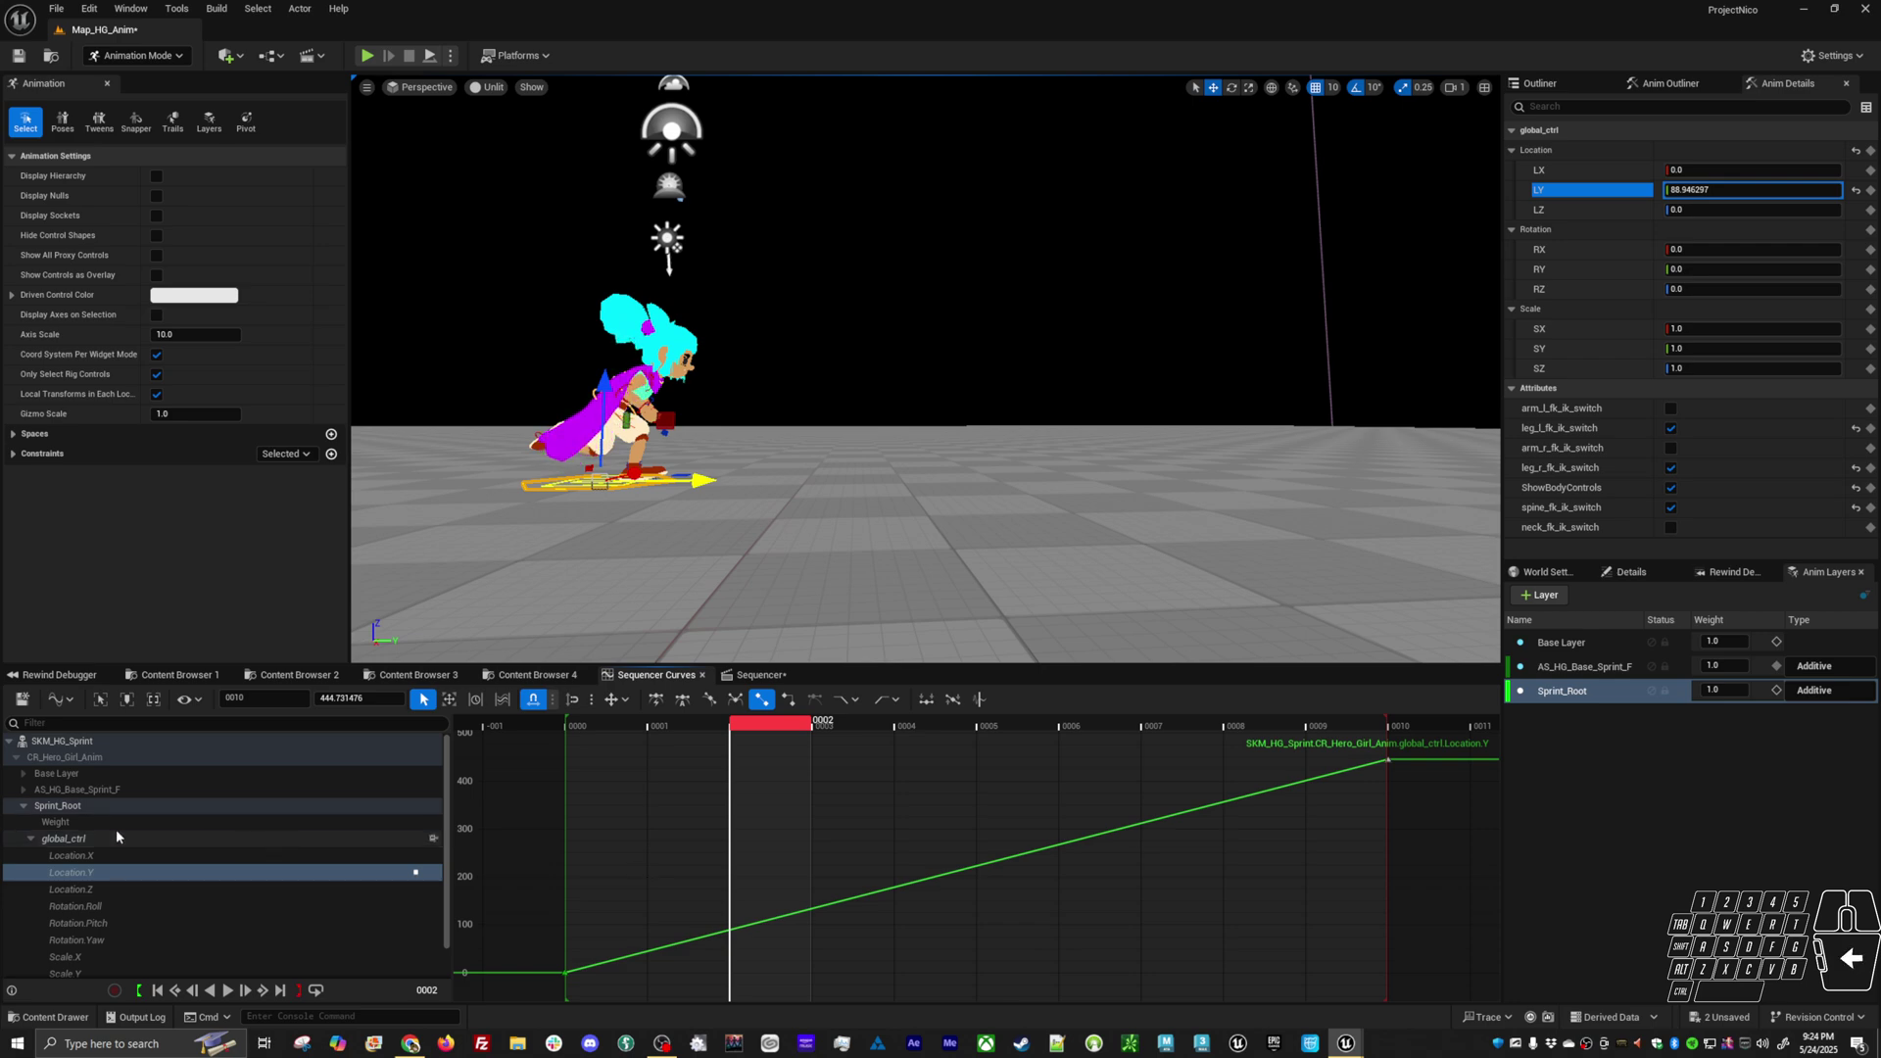
# Mute the Sprint_Root layer to check the sprint in place, delete the layer, and scrub the remaining animation
pyautogui.click(1651, 692)
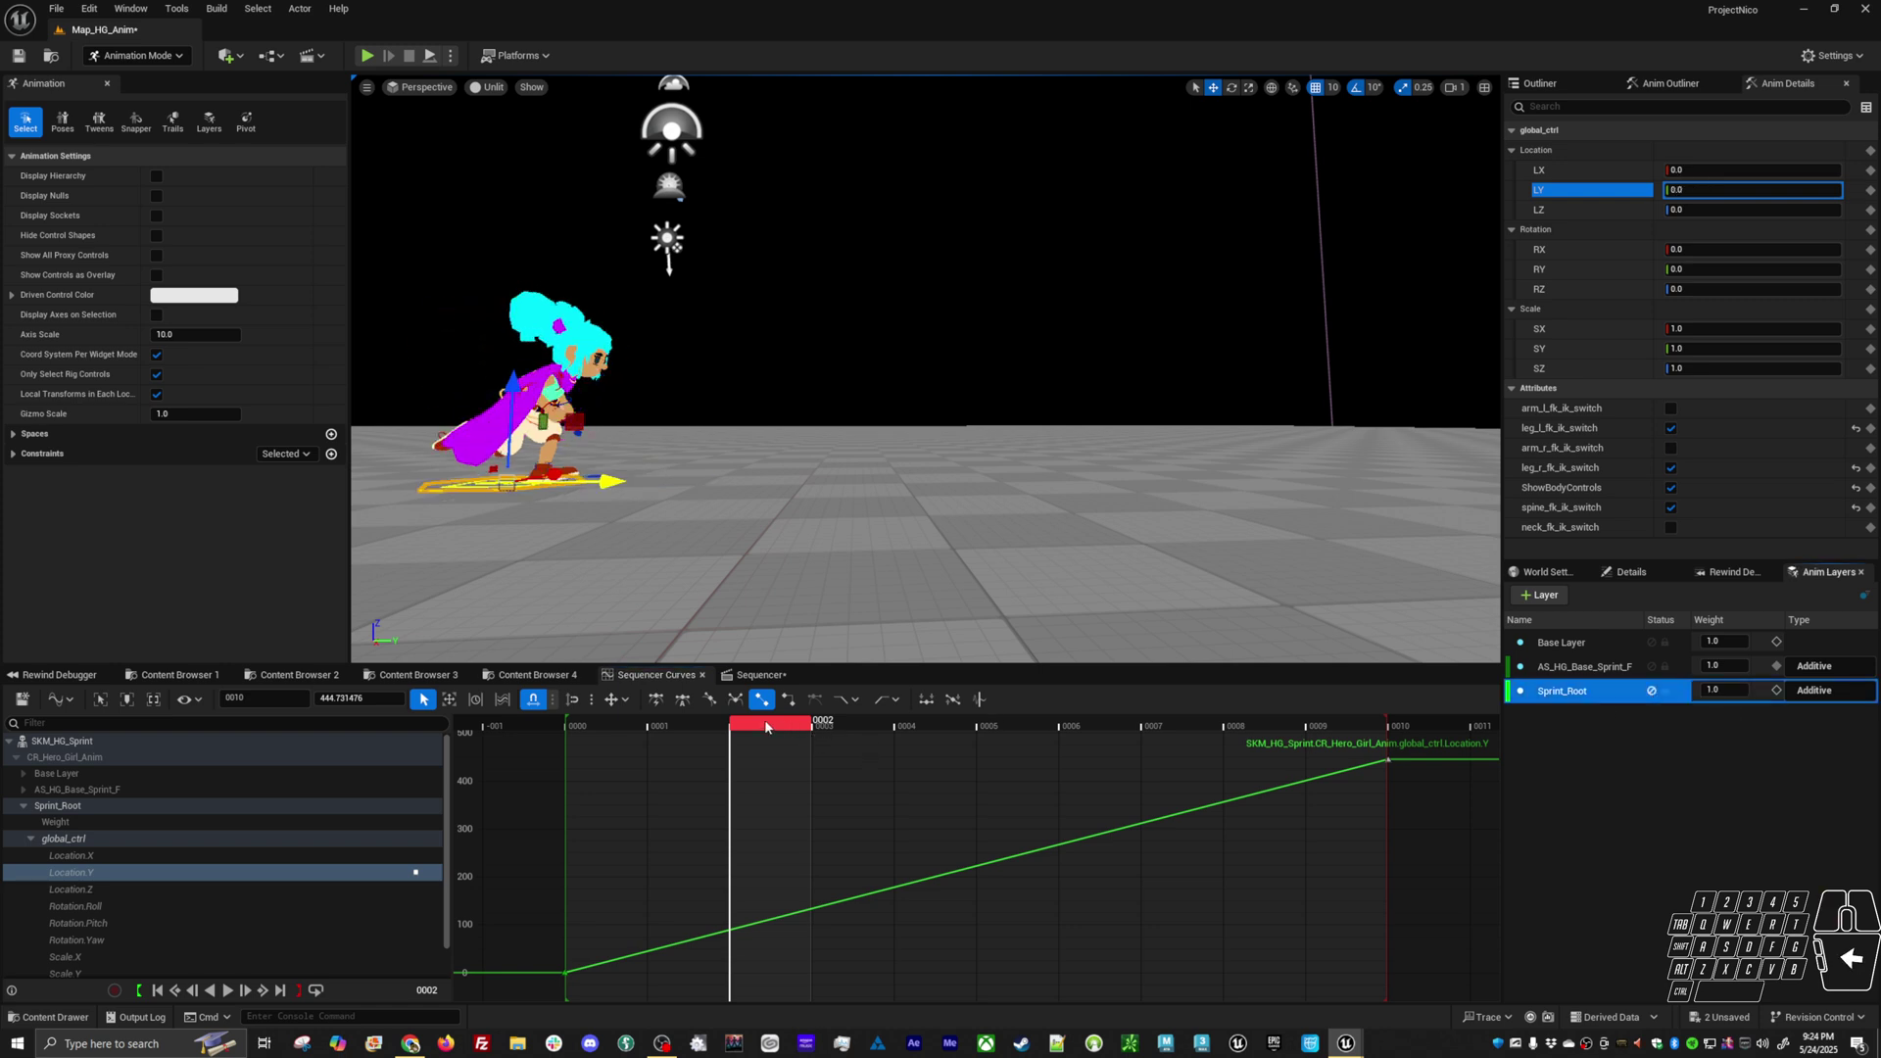
pyautogui.moveTo(764, 724); pyautogui.dragTo(650, 741)
pyautogui.rightClick(1587, 692)
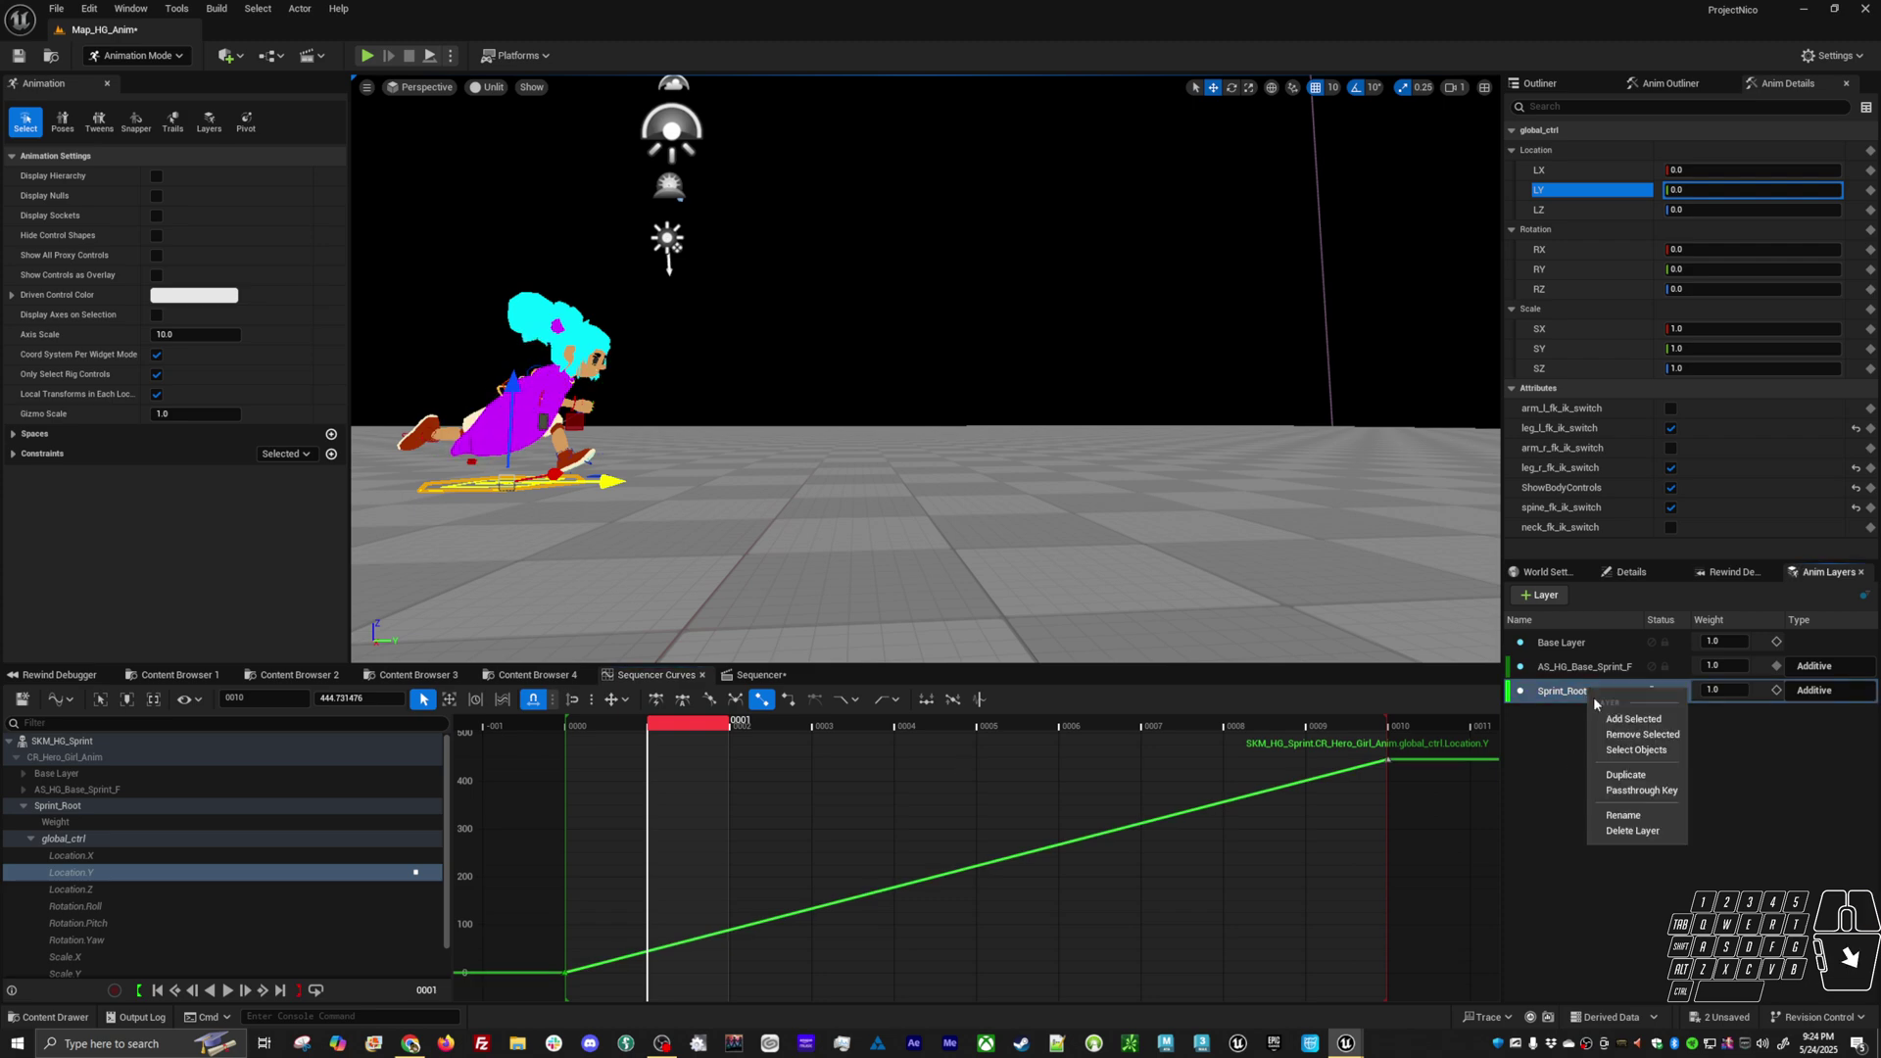
pyautogui.click(1628, 831)
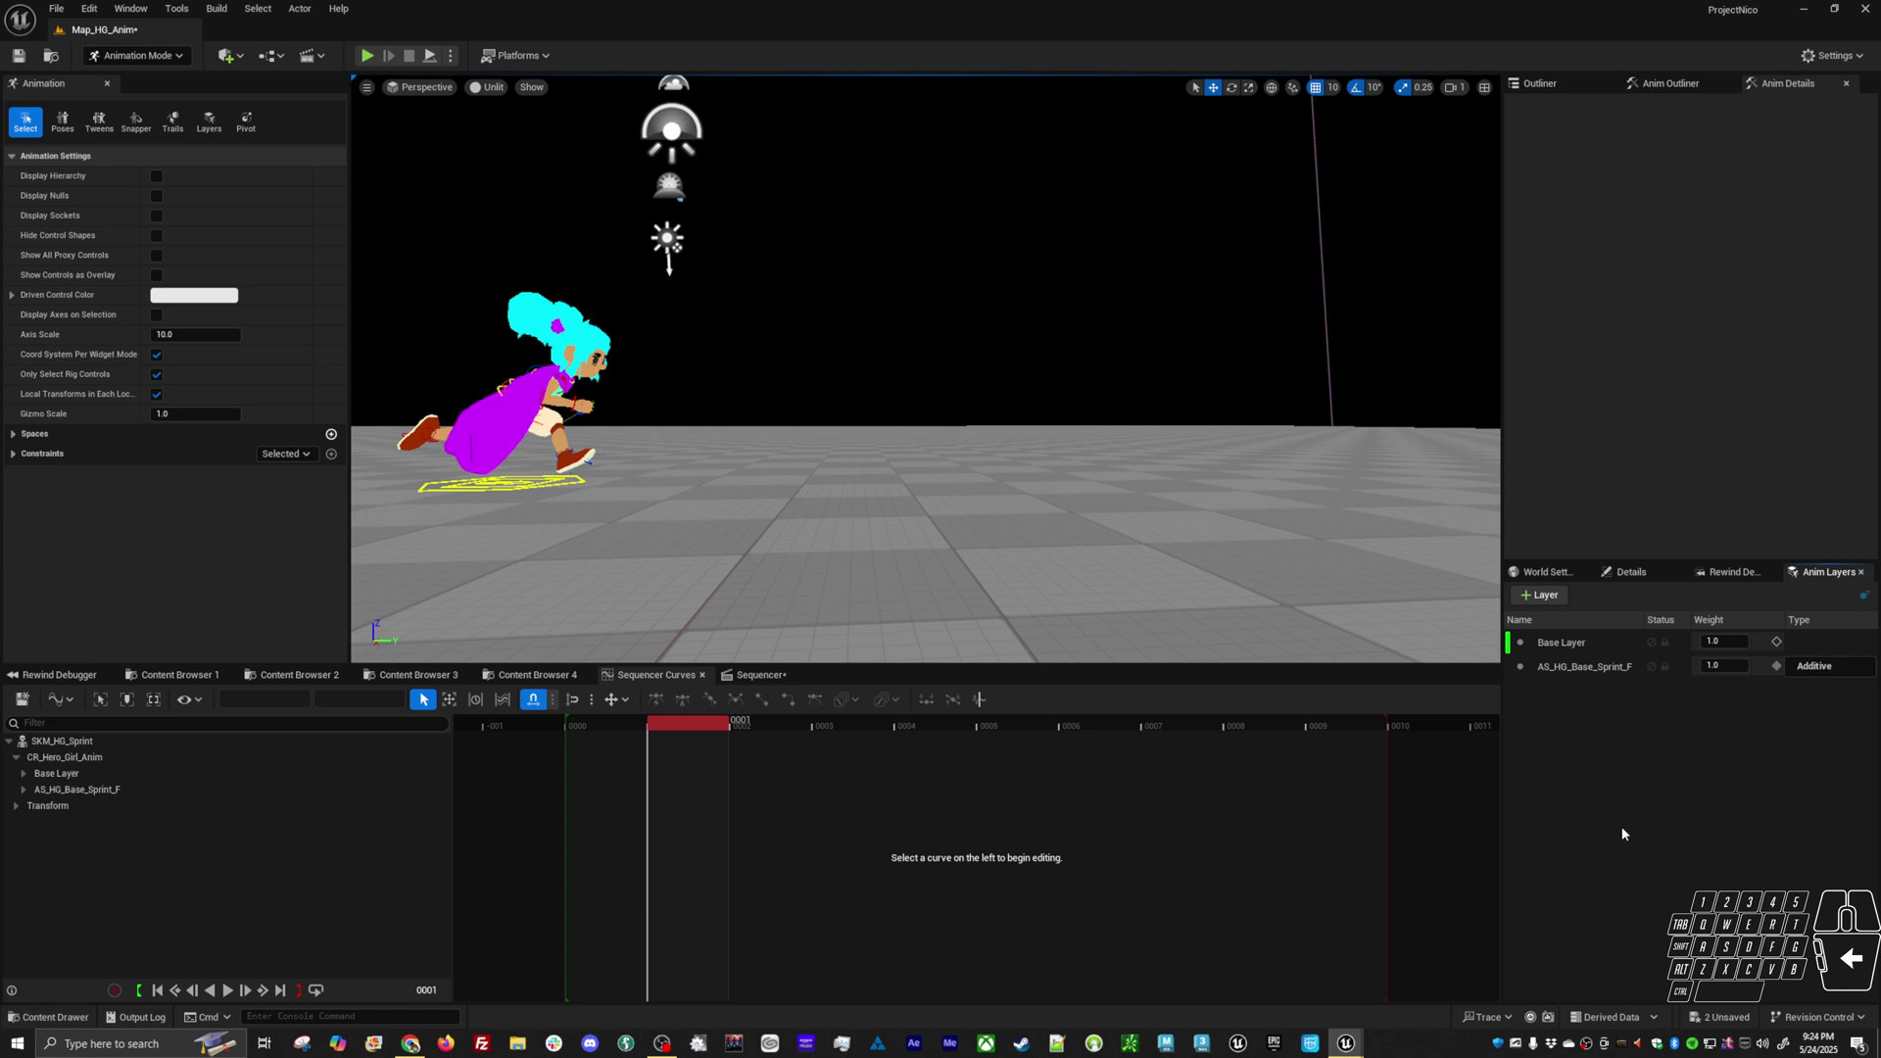
pyautogui.moveTo(787, 746); pyautogui.dragTo(784, 698)
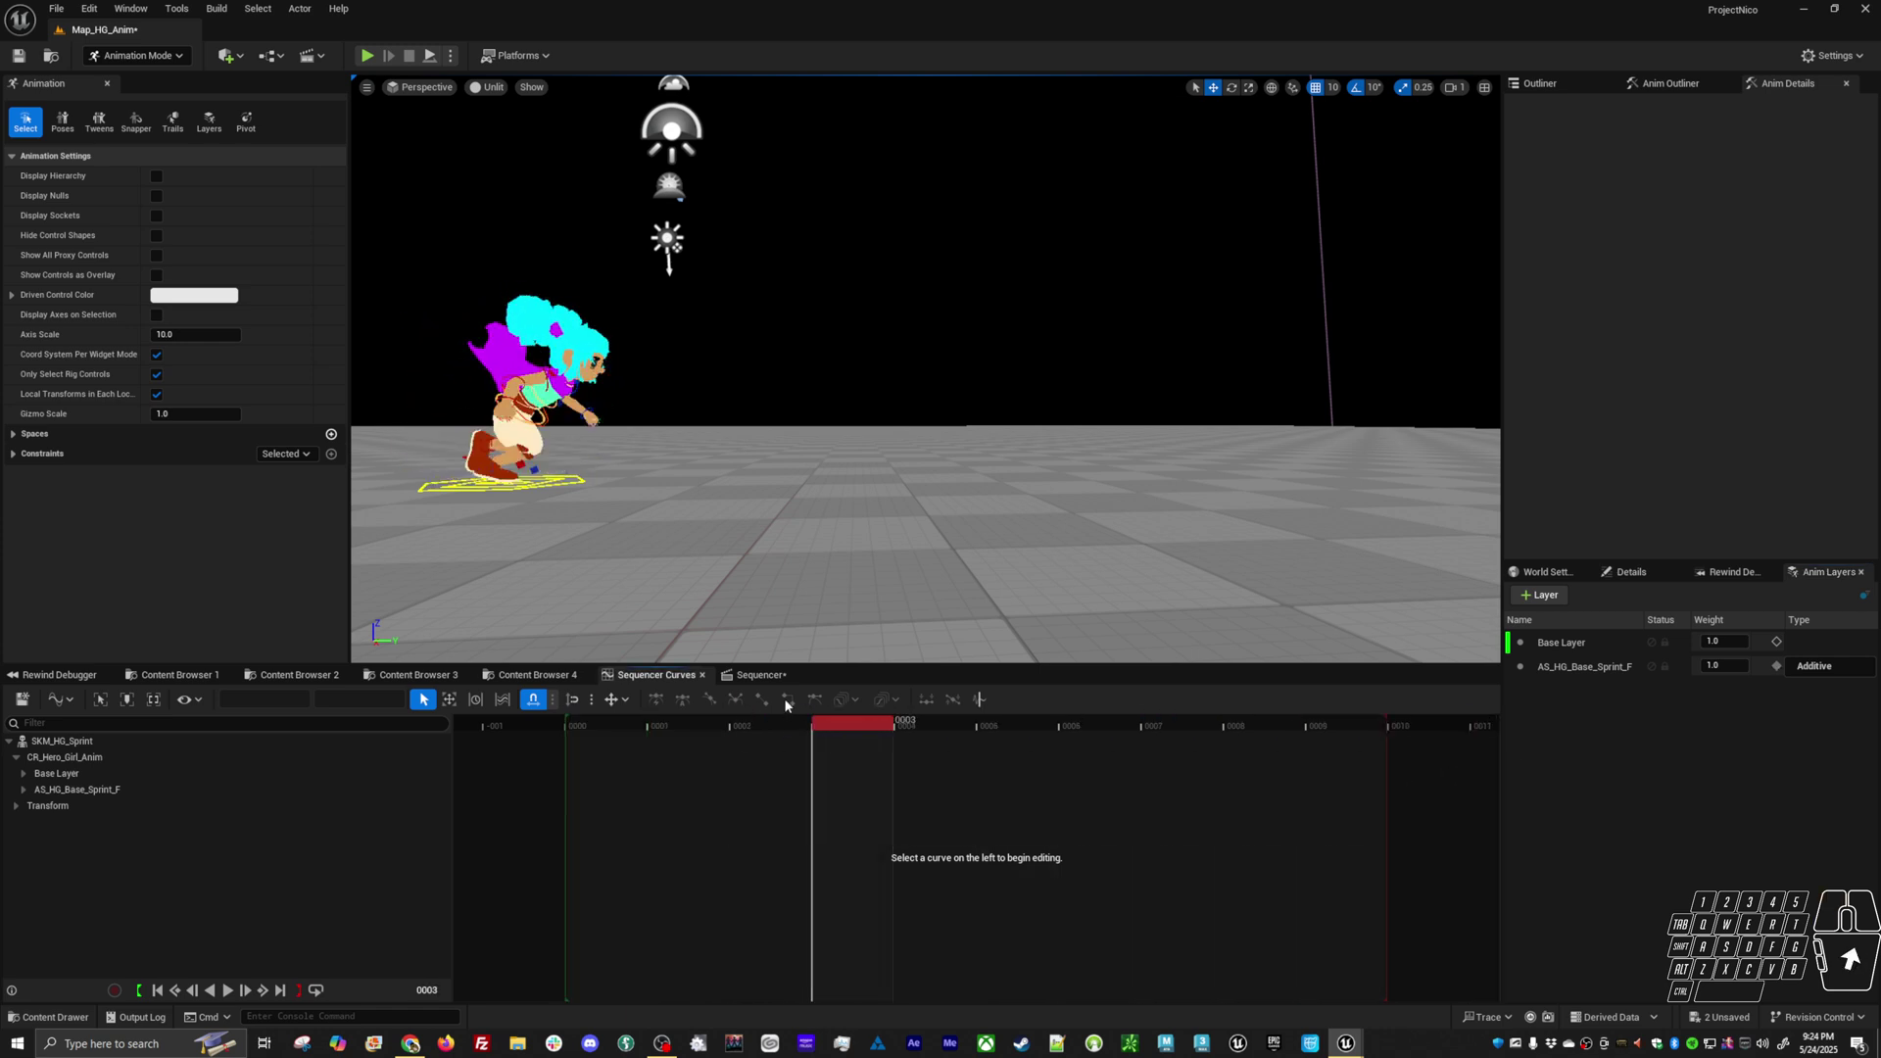
# Add a new additive animation layer, add the global control to it, and go to frame 0
pyautogui.click(1540, 594)
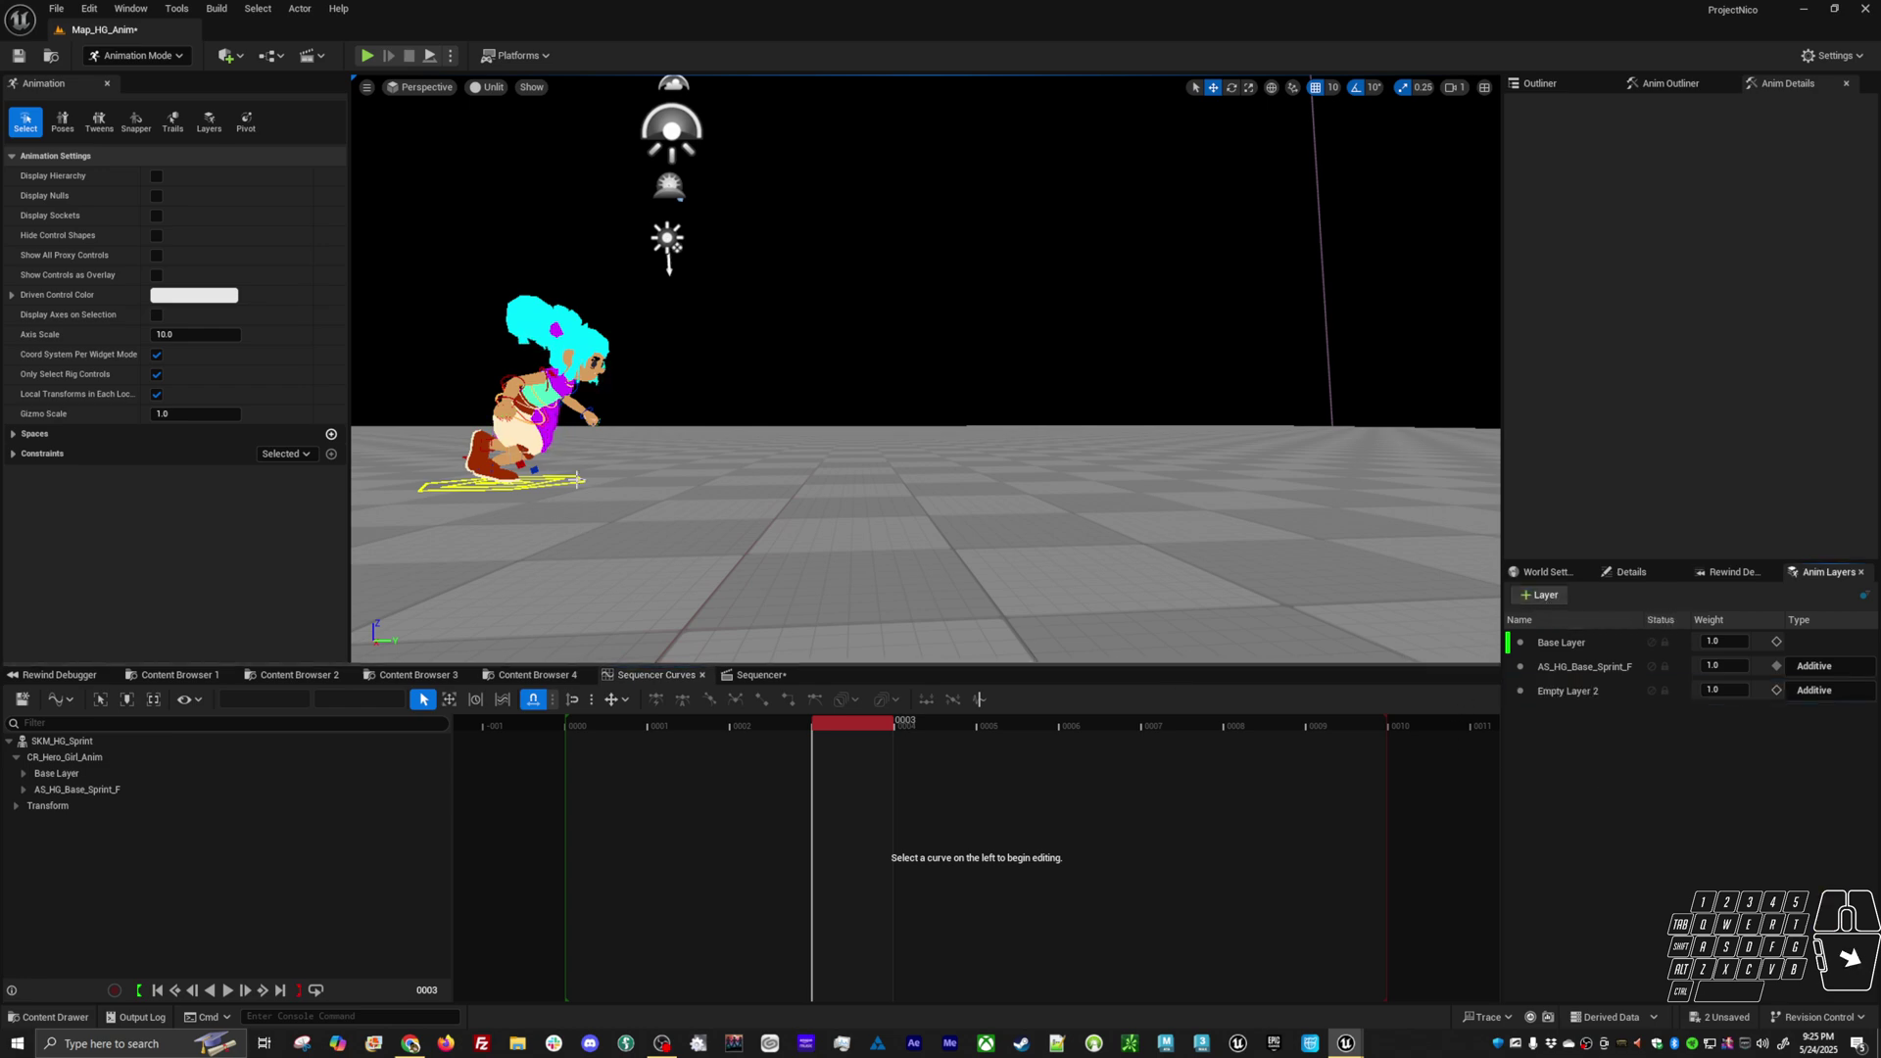
pyautogui.click(577, 480)
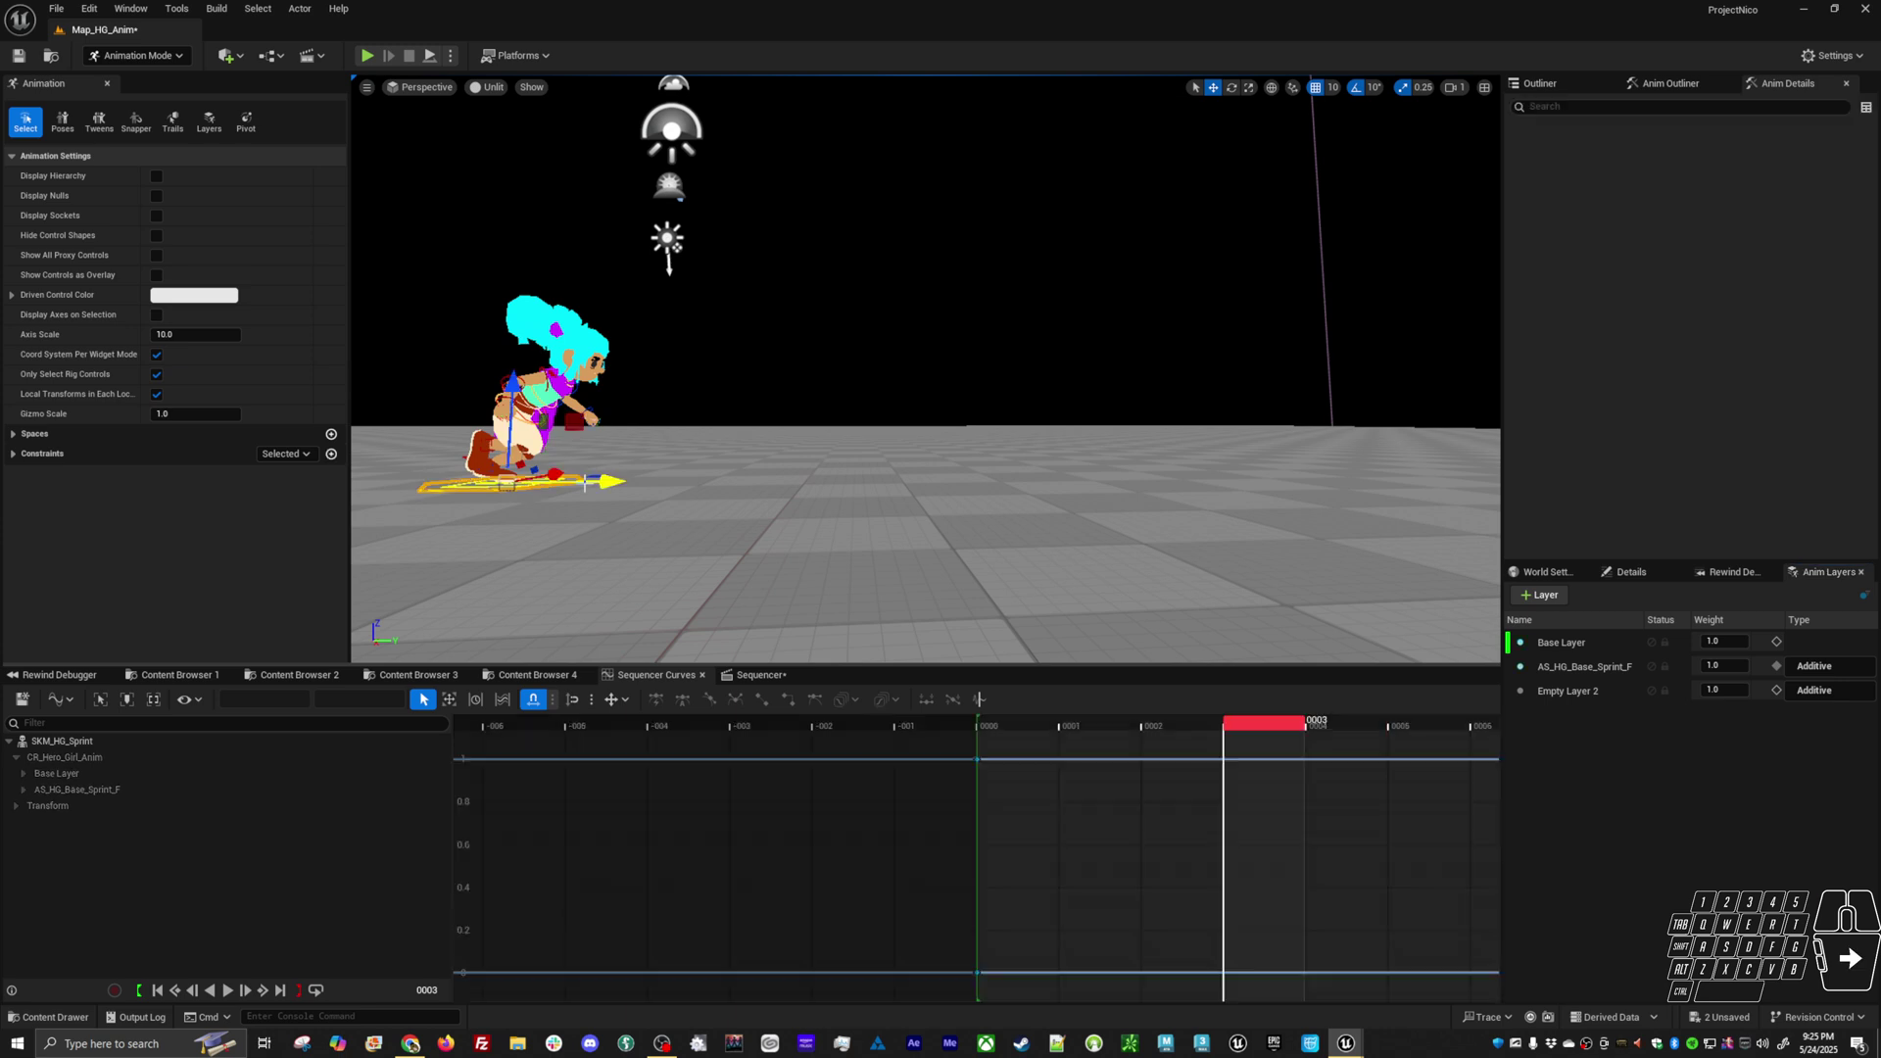
pyautogui.rightClick(1579, 697)
pyautogui.click(1619, 723)
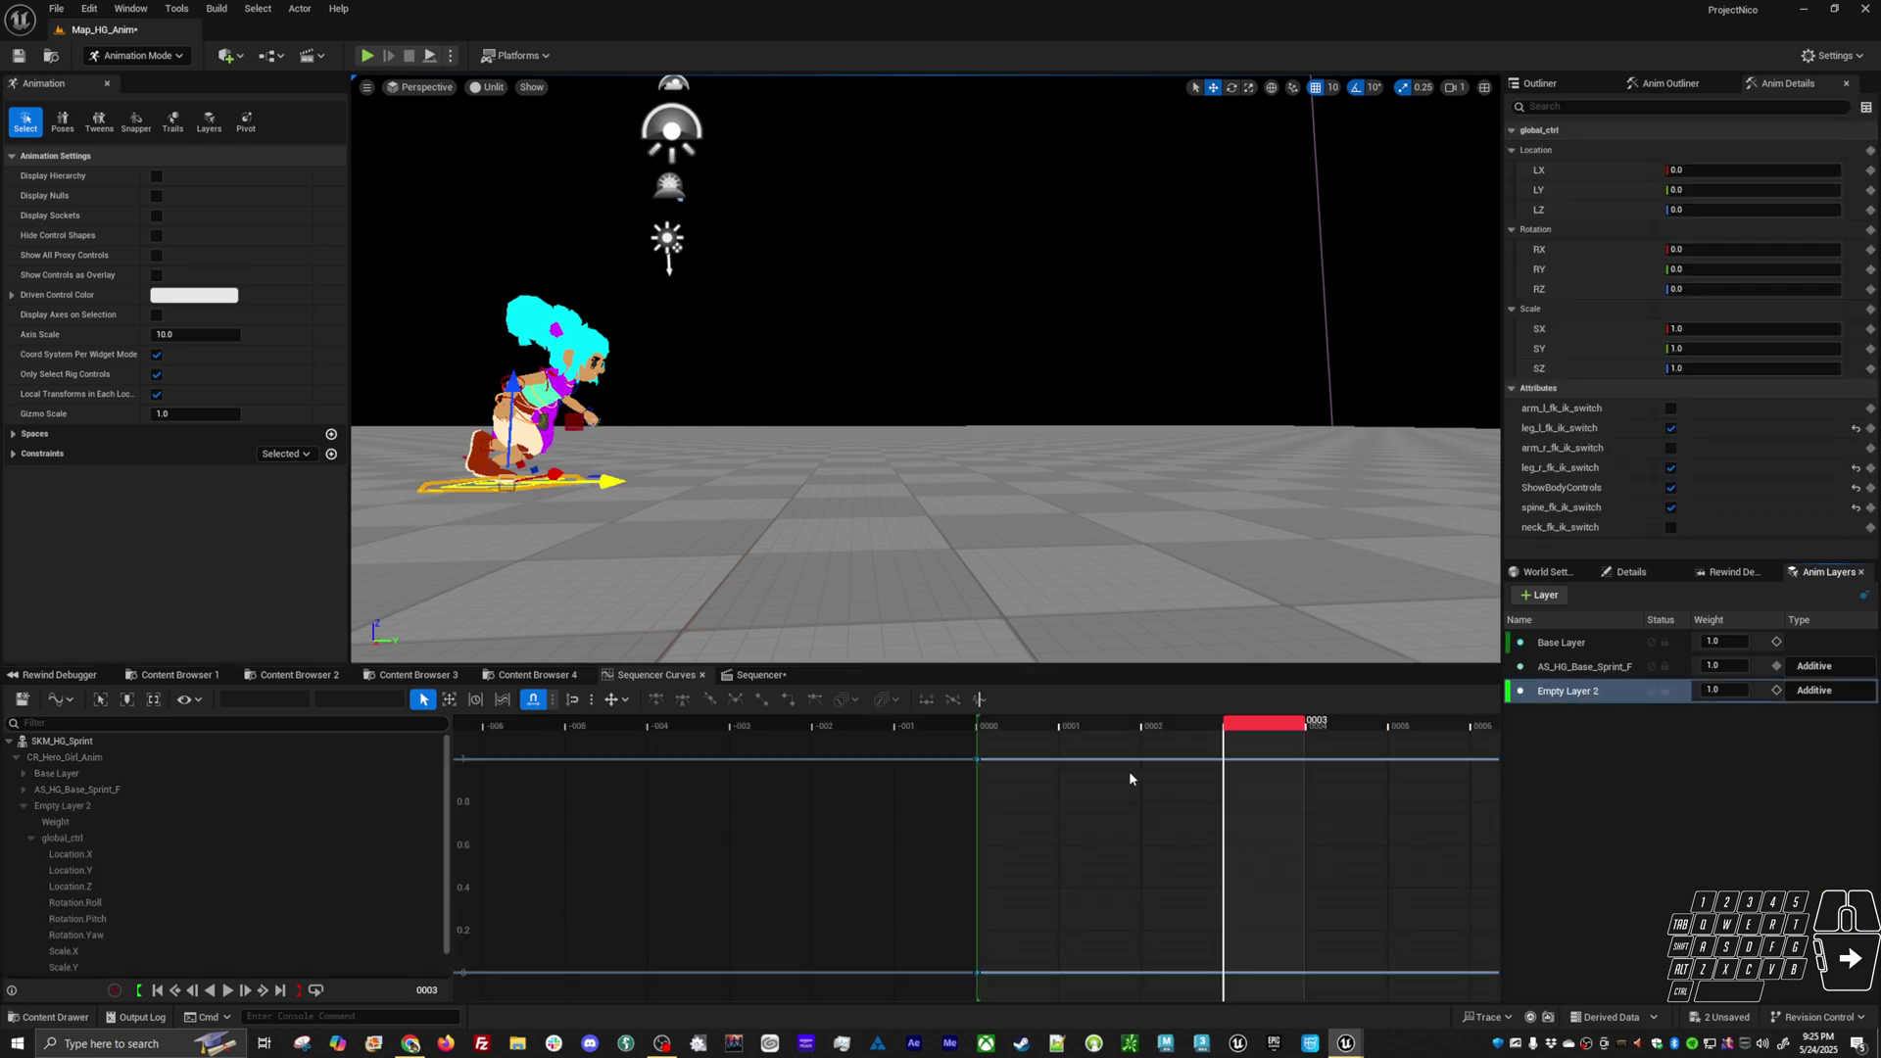
pyautogui.click(1052, 732)
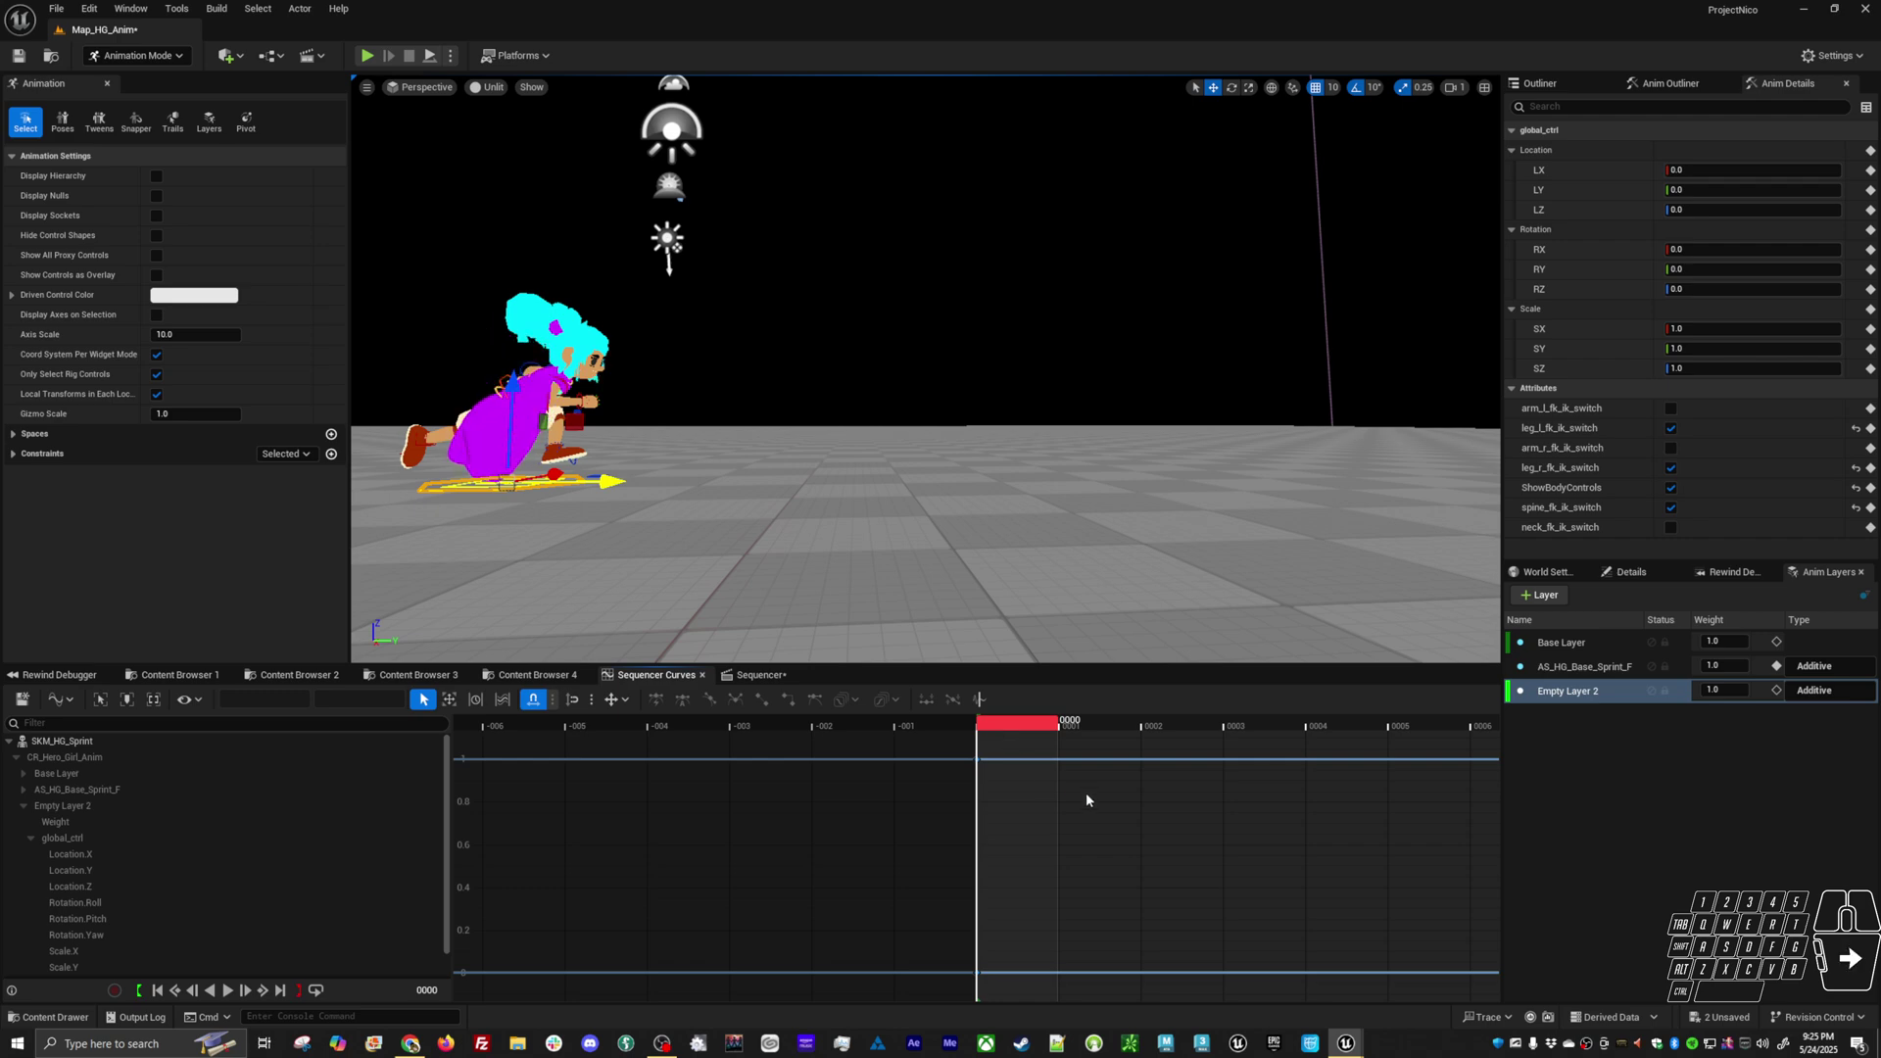
# On the new layer, key the global control's Location.Y at frame 10 with a value of about 444.73
pyautogui.click(139, 831)
pyautogui.click(137, 838)
pyautogui.moveTo(1036, 867); pyautogui.dragTo(740, 845, button='right')
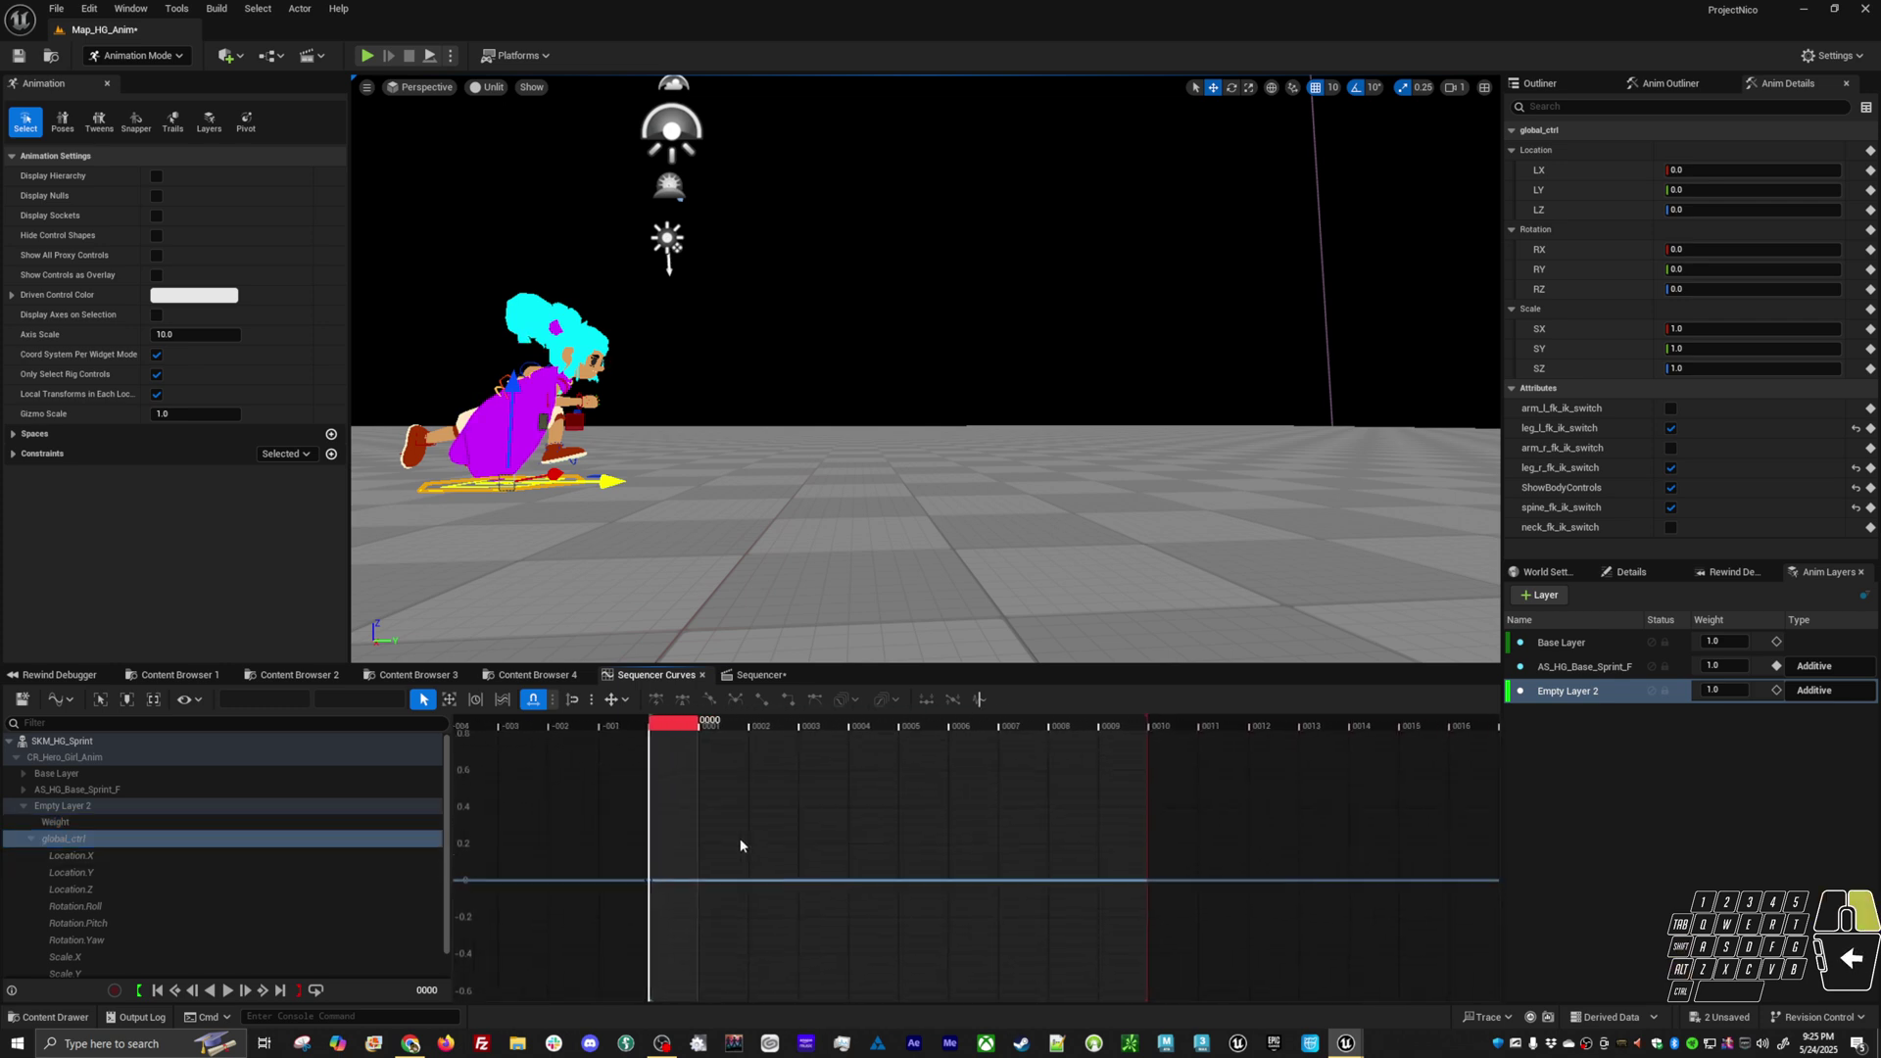
pyautogui.click(1155, 727)
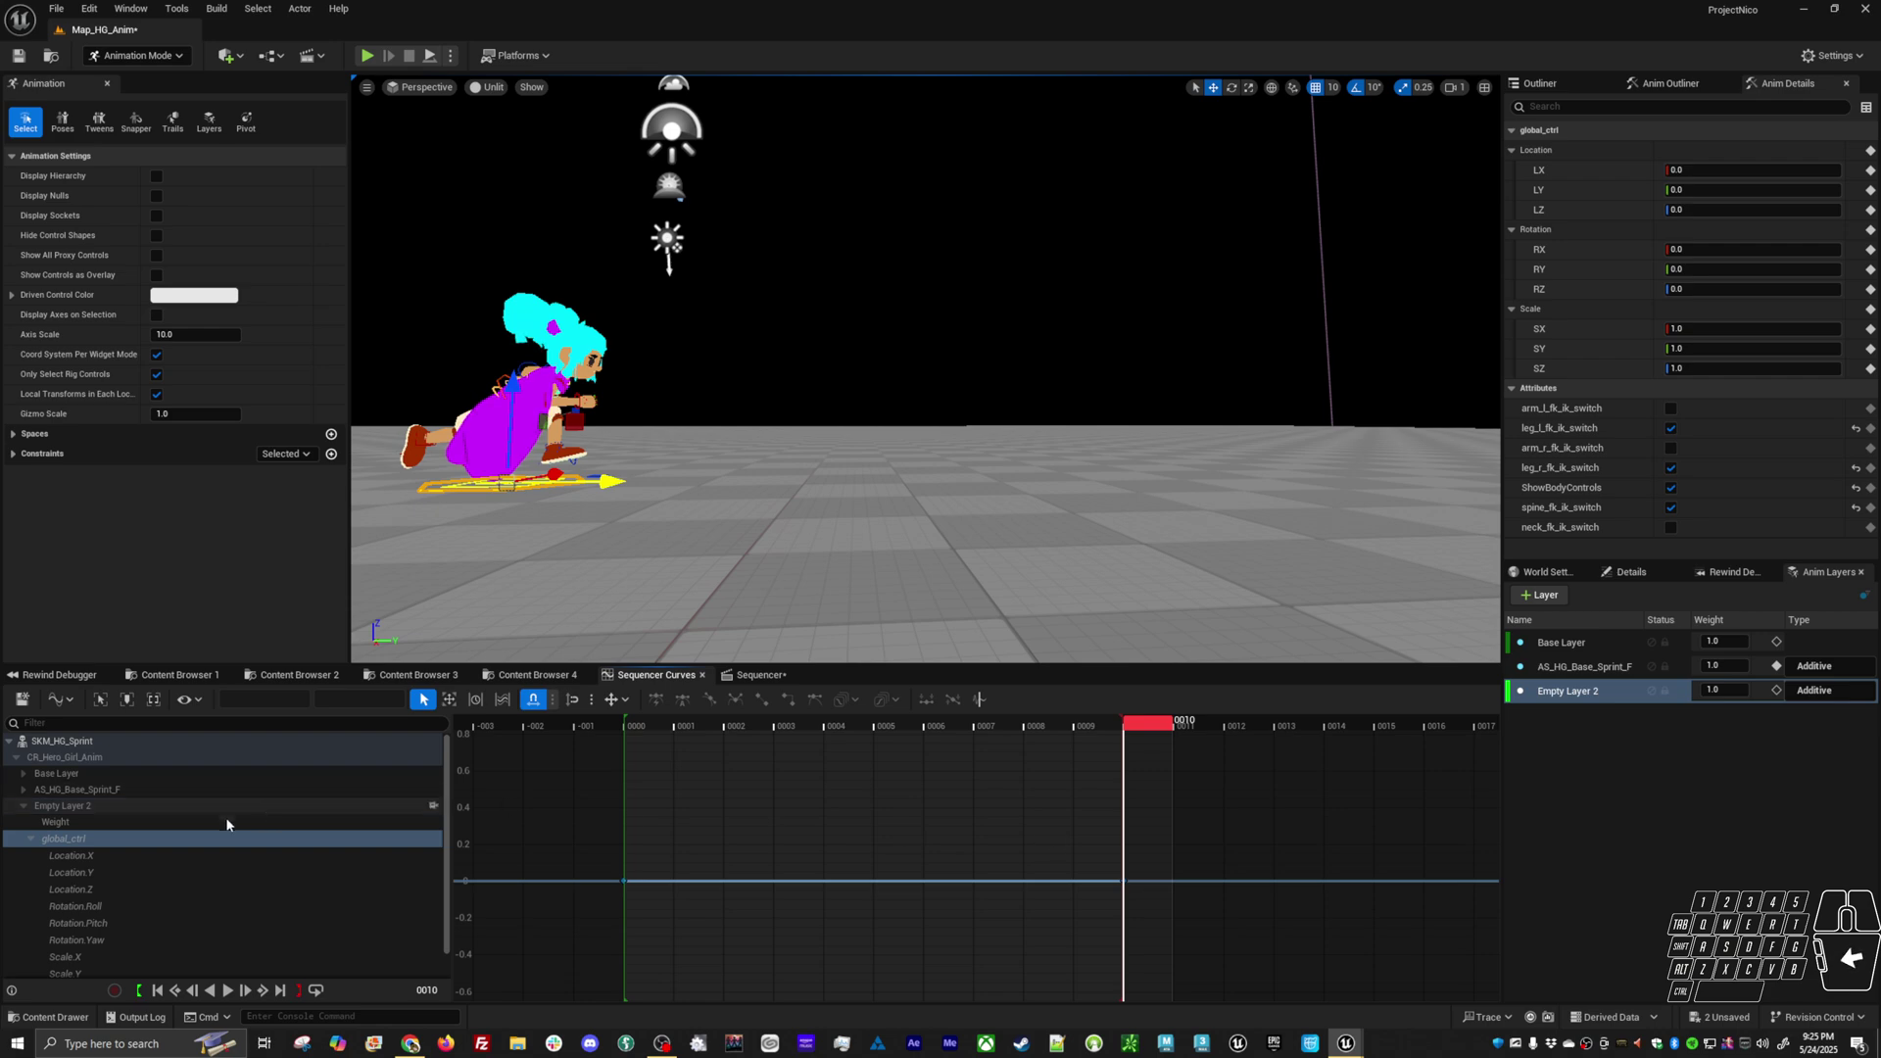
pyautogui.click(112, 873)
pyautogui.click(1387, 866)
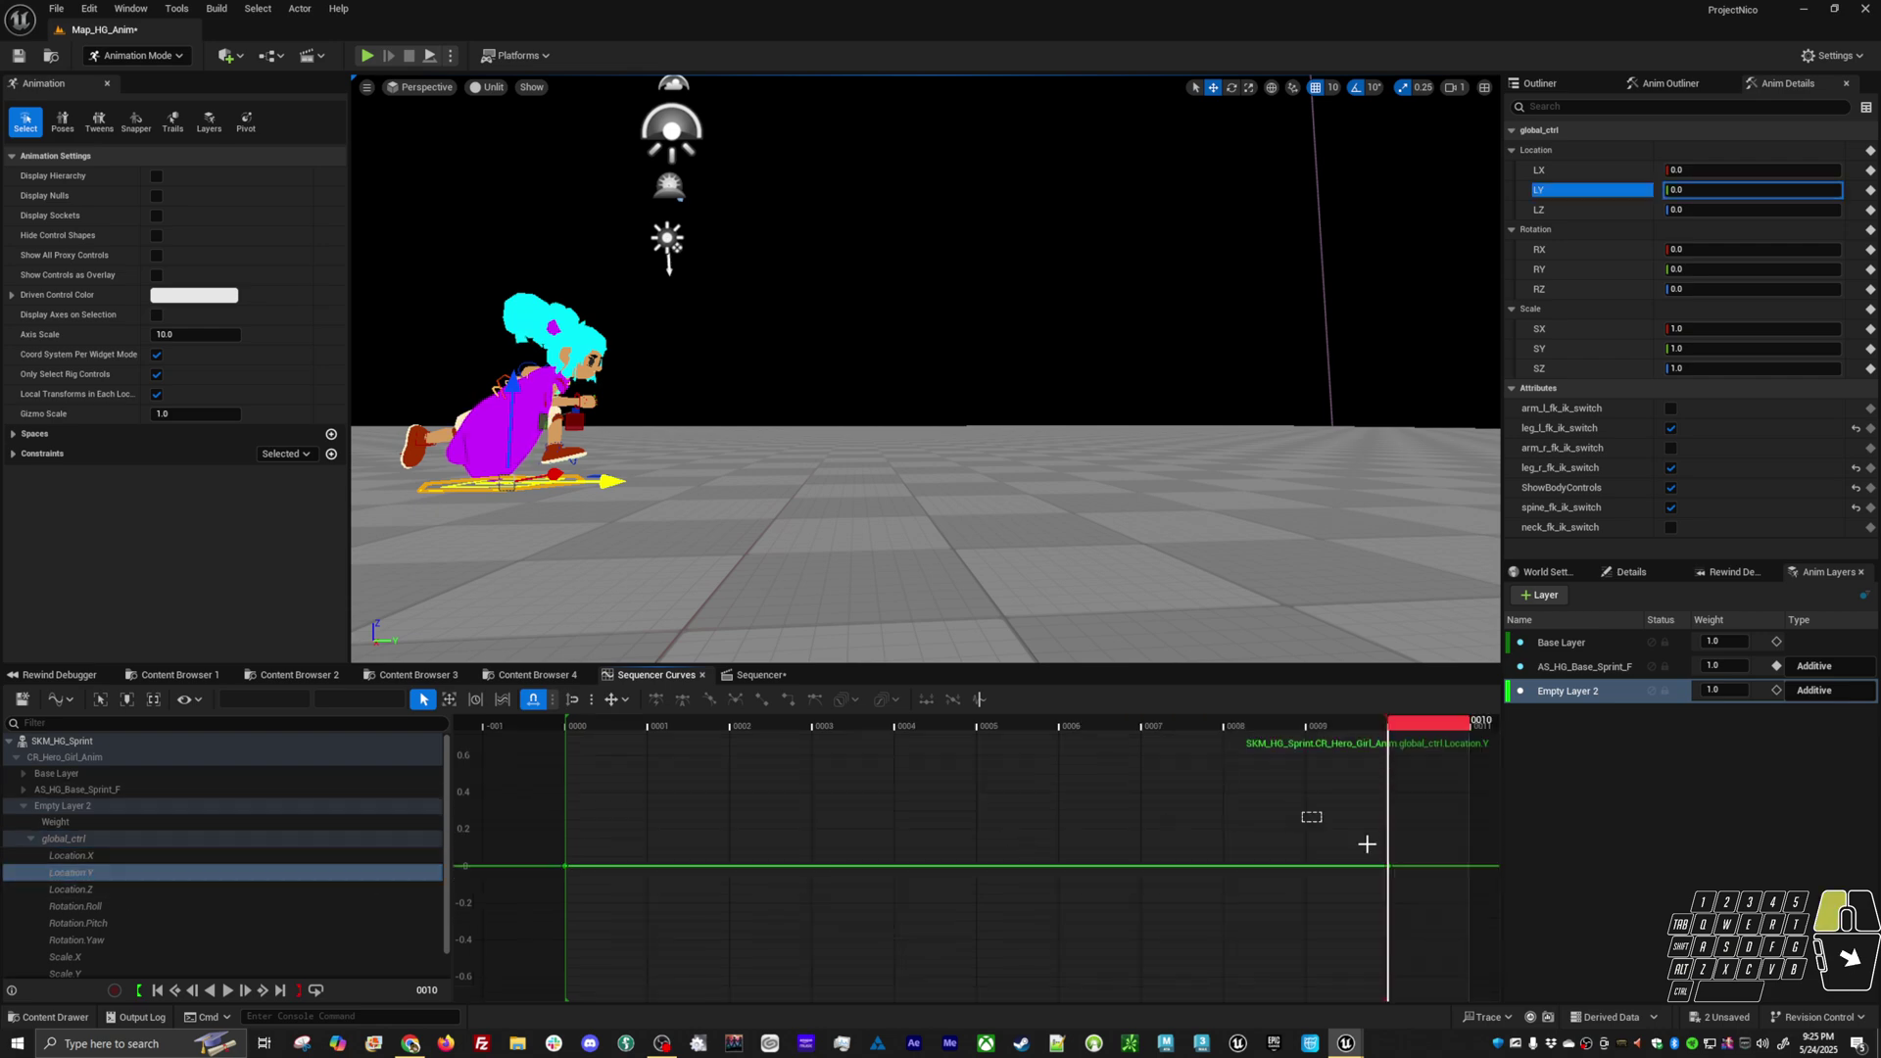
pyautogui.keyDown('shift'); pyautogui.moveTo(1344, 966); pyautogui.dragTo(708, 826, button='middle'); pyautogui.keyUp('shift')
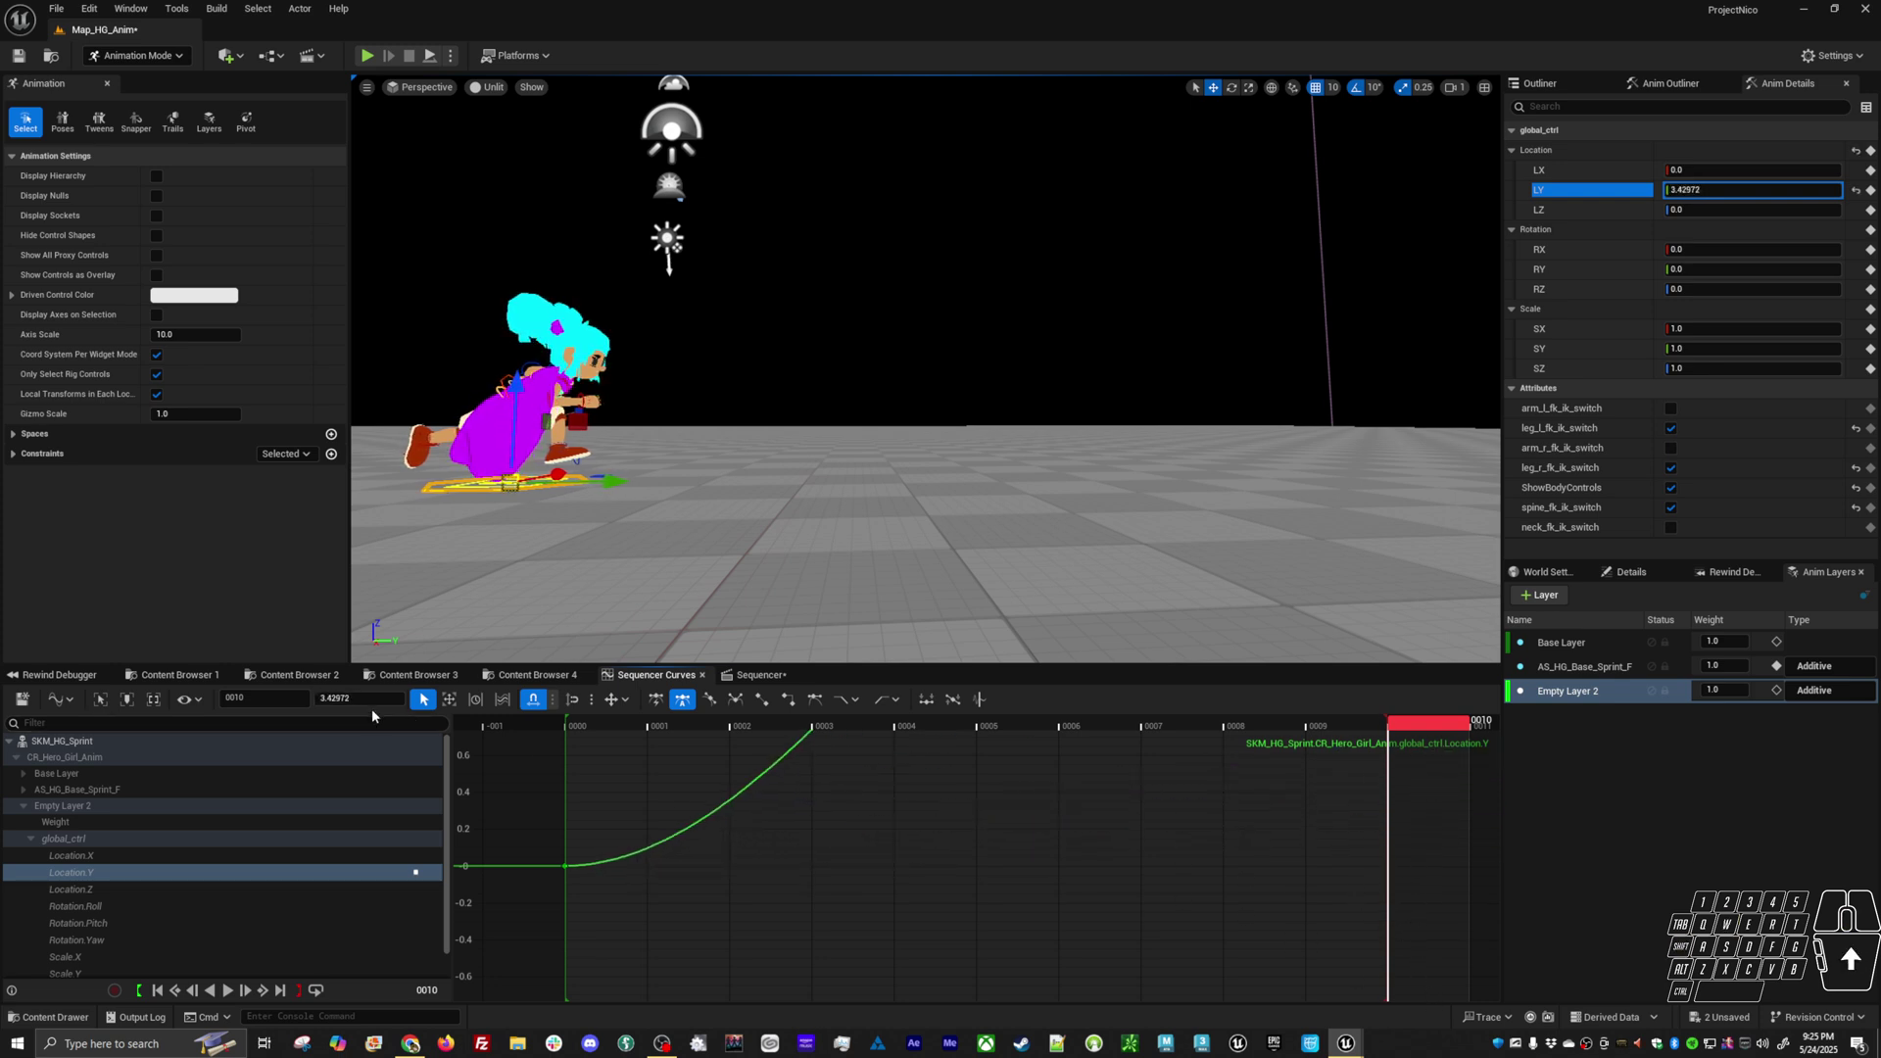
pyautogui.moveTo(371, 704); pyautogui.dragTo(588, 704)
pyautogui.click(887, 794)
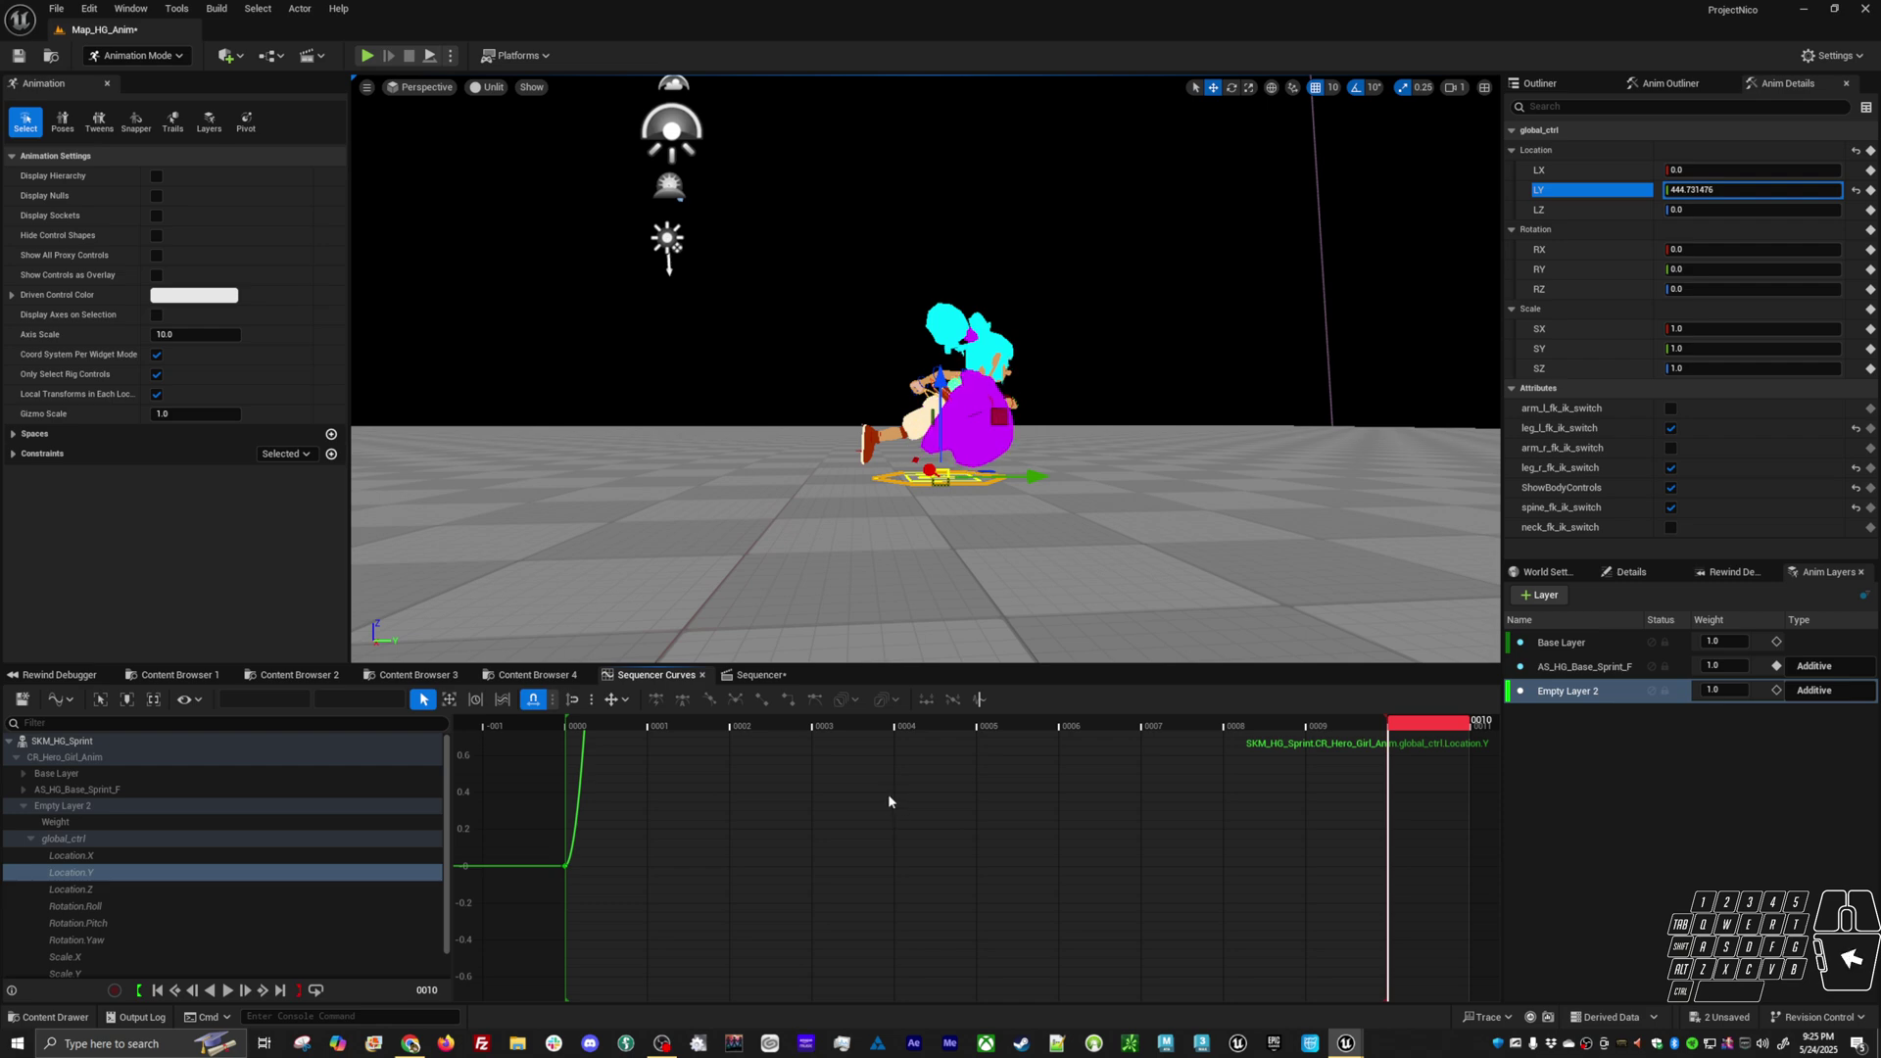
# Set all Location.Y keys to linear interpolation and scrub through to frame 10 to check the forward travel
pyautogui.moveTo(719, 737); pyautogui.dragTo(1102, 847)
pyautogui.hotkey('ctrl', 'a')
pyautogui.press('4')
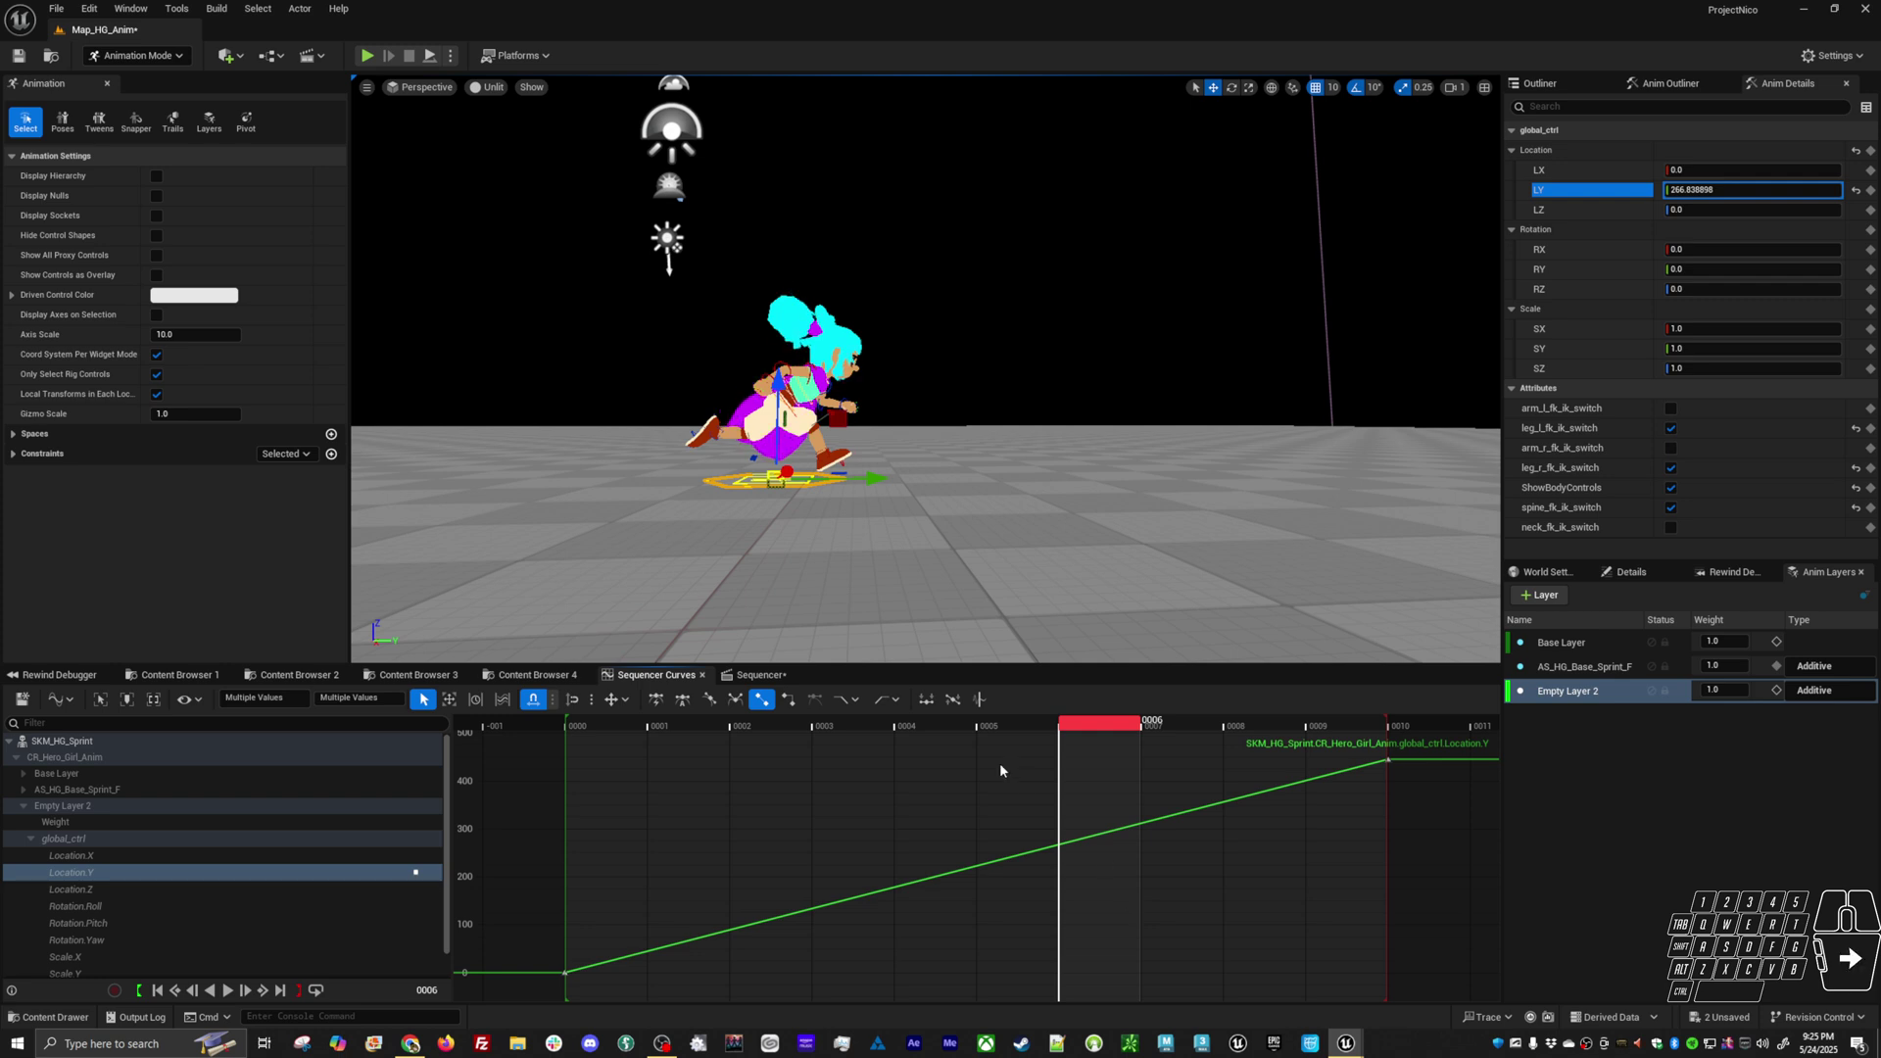
pyautogui.moveTo(1037, 721); pyautogui.dragTo(1402, 728)
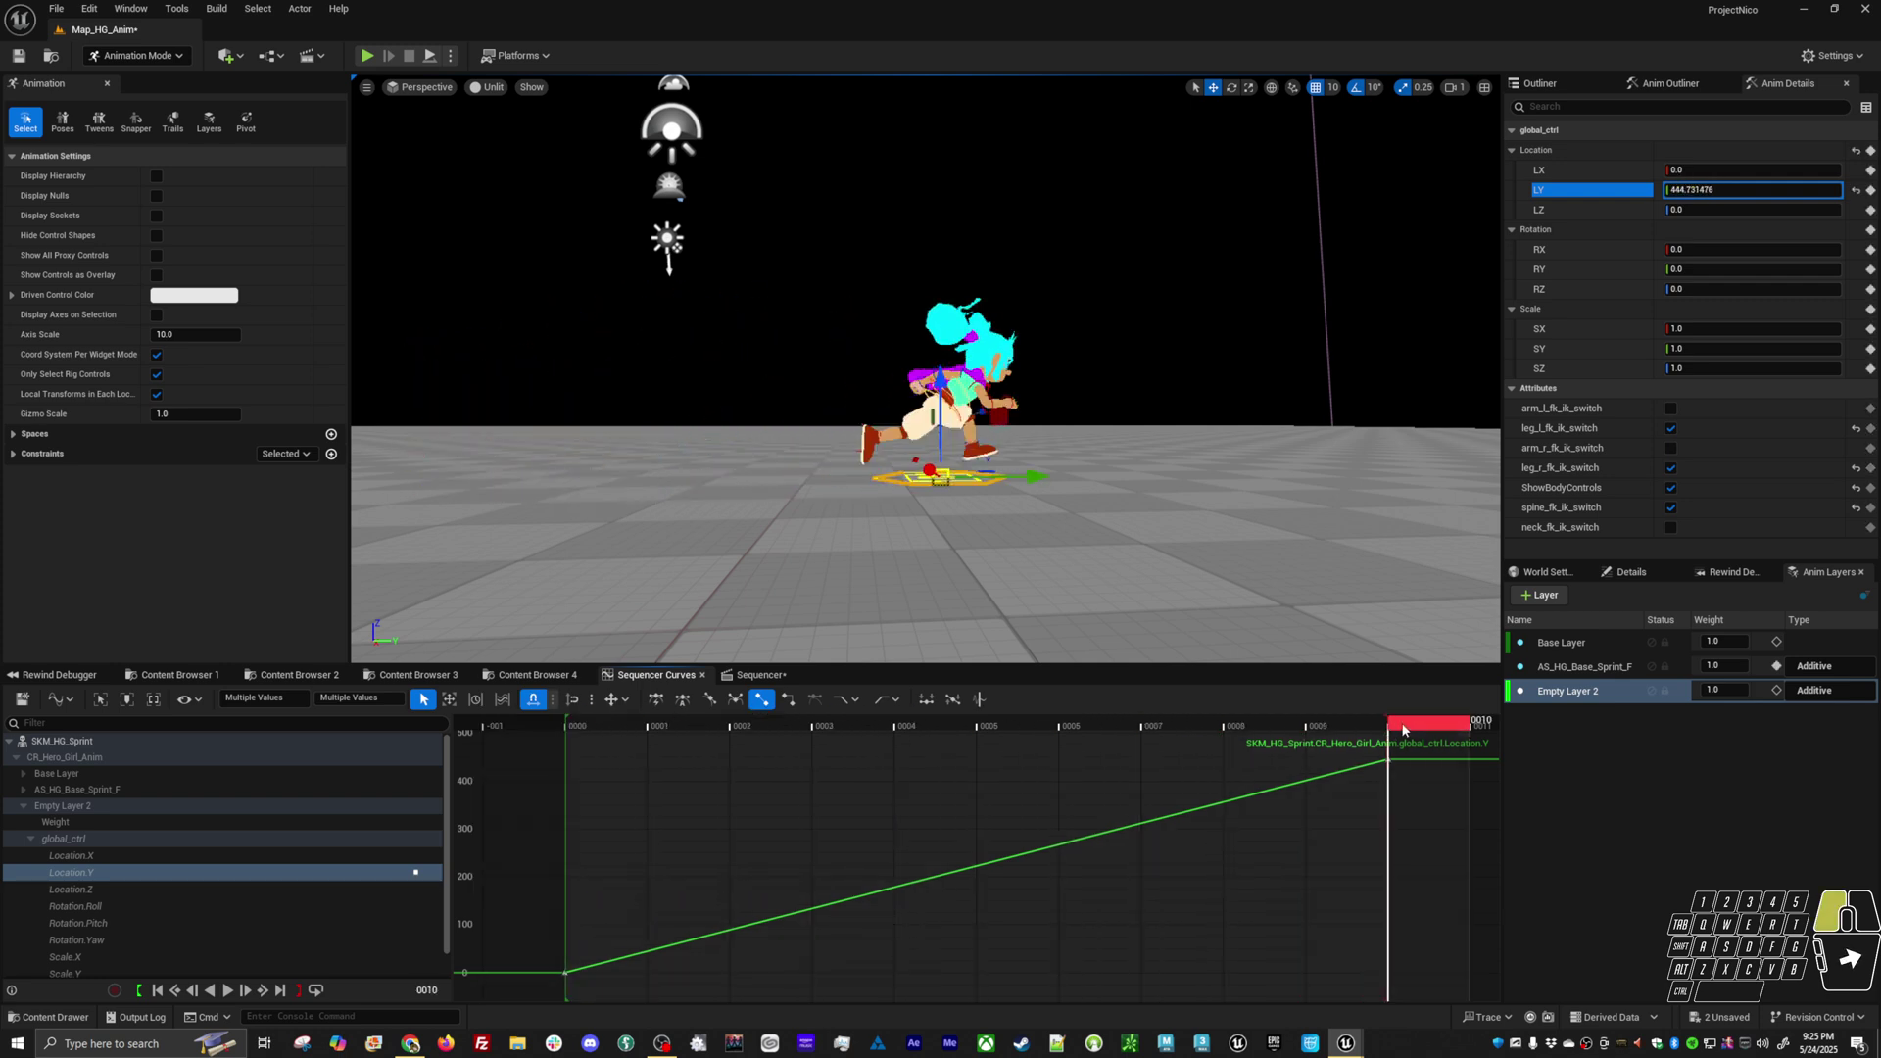
# Rename the new additive animation layer to Sprint_Root
pyautogui.rightClick(1581, 690)
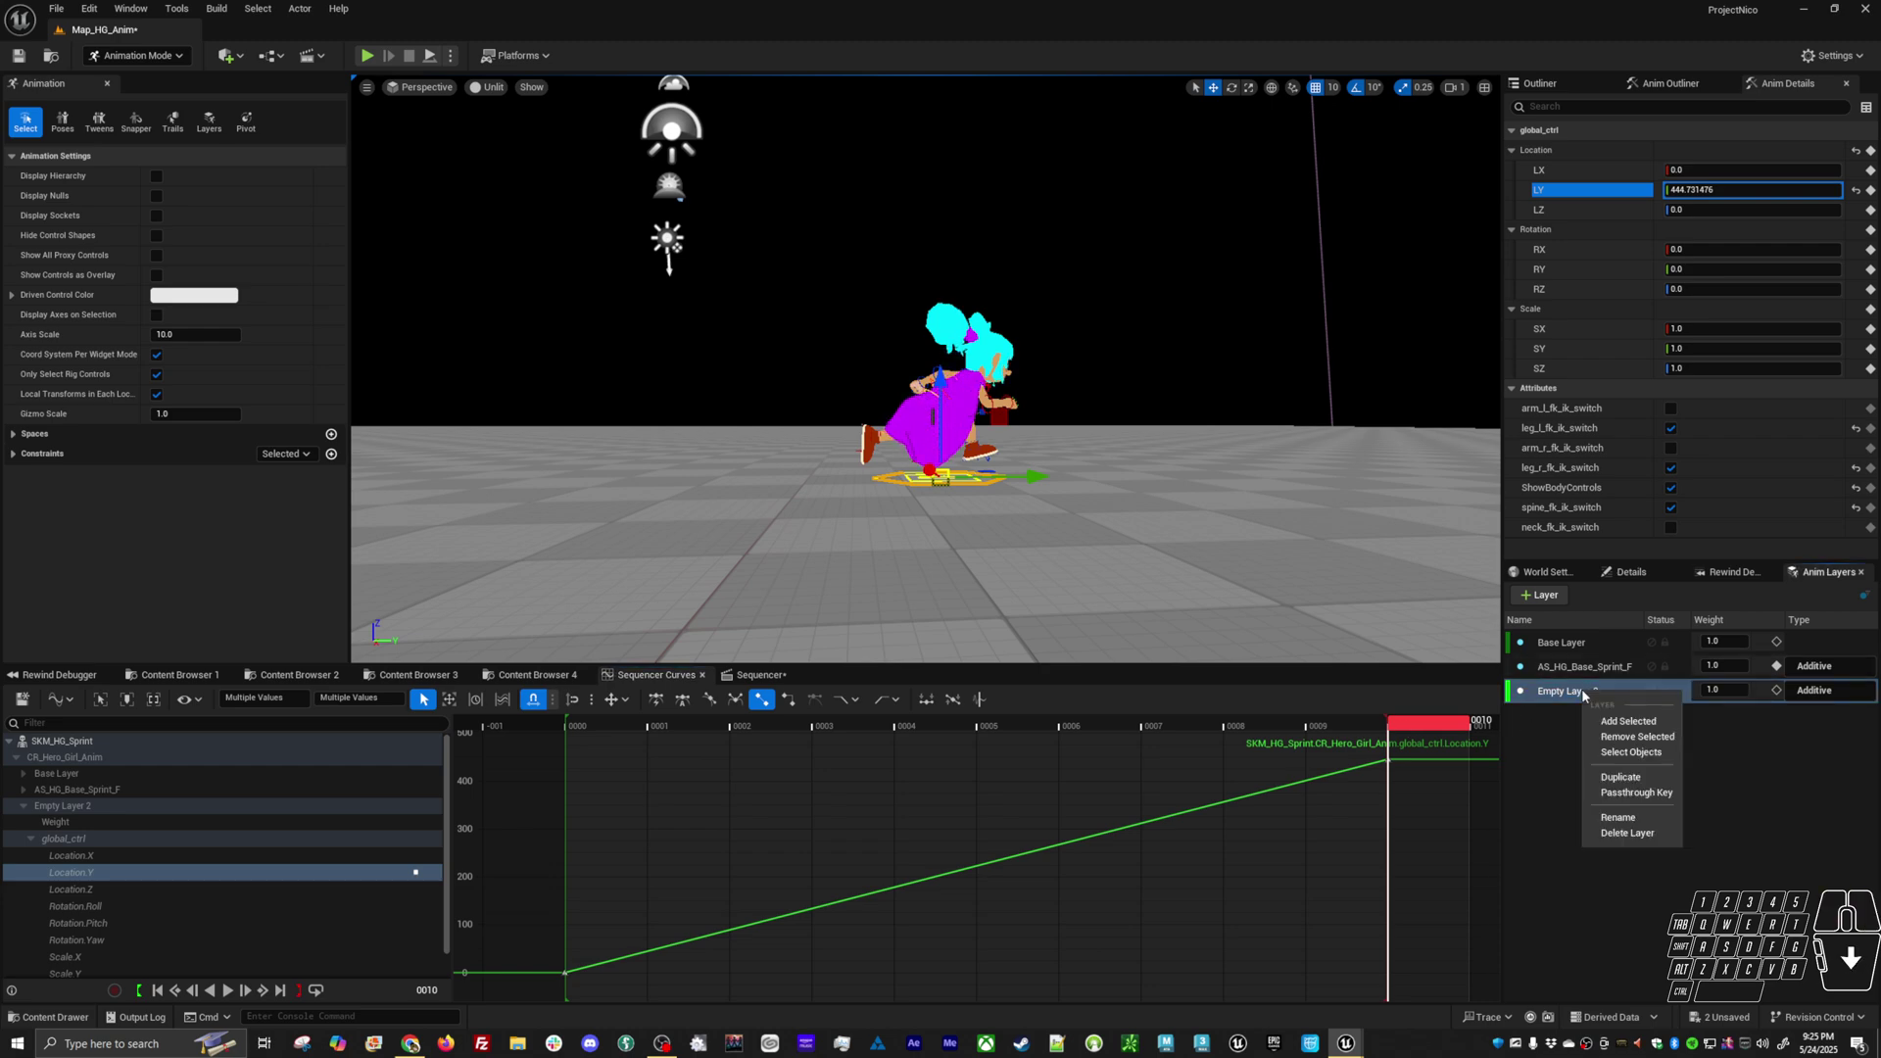
pyautogui.click(1626, 814)
pyautogui.write('Sprint')
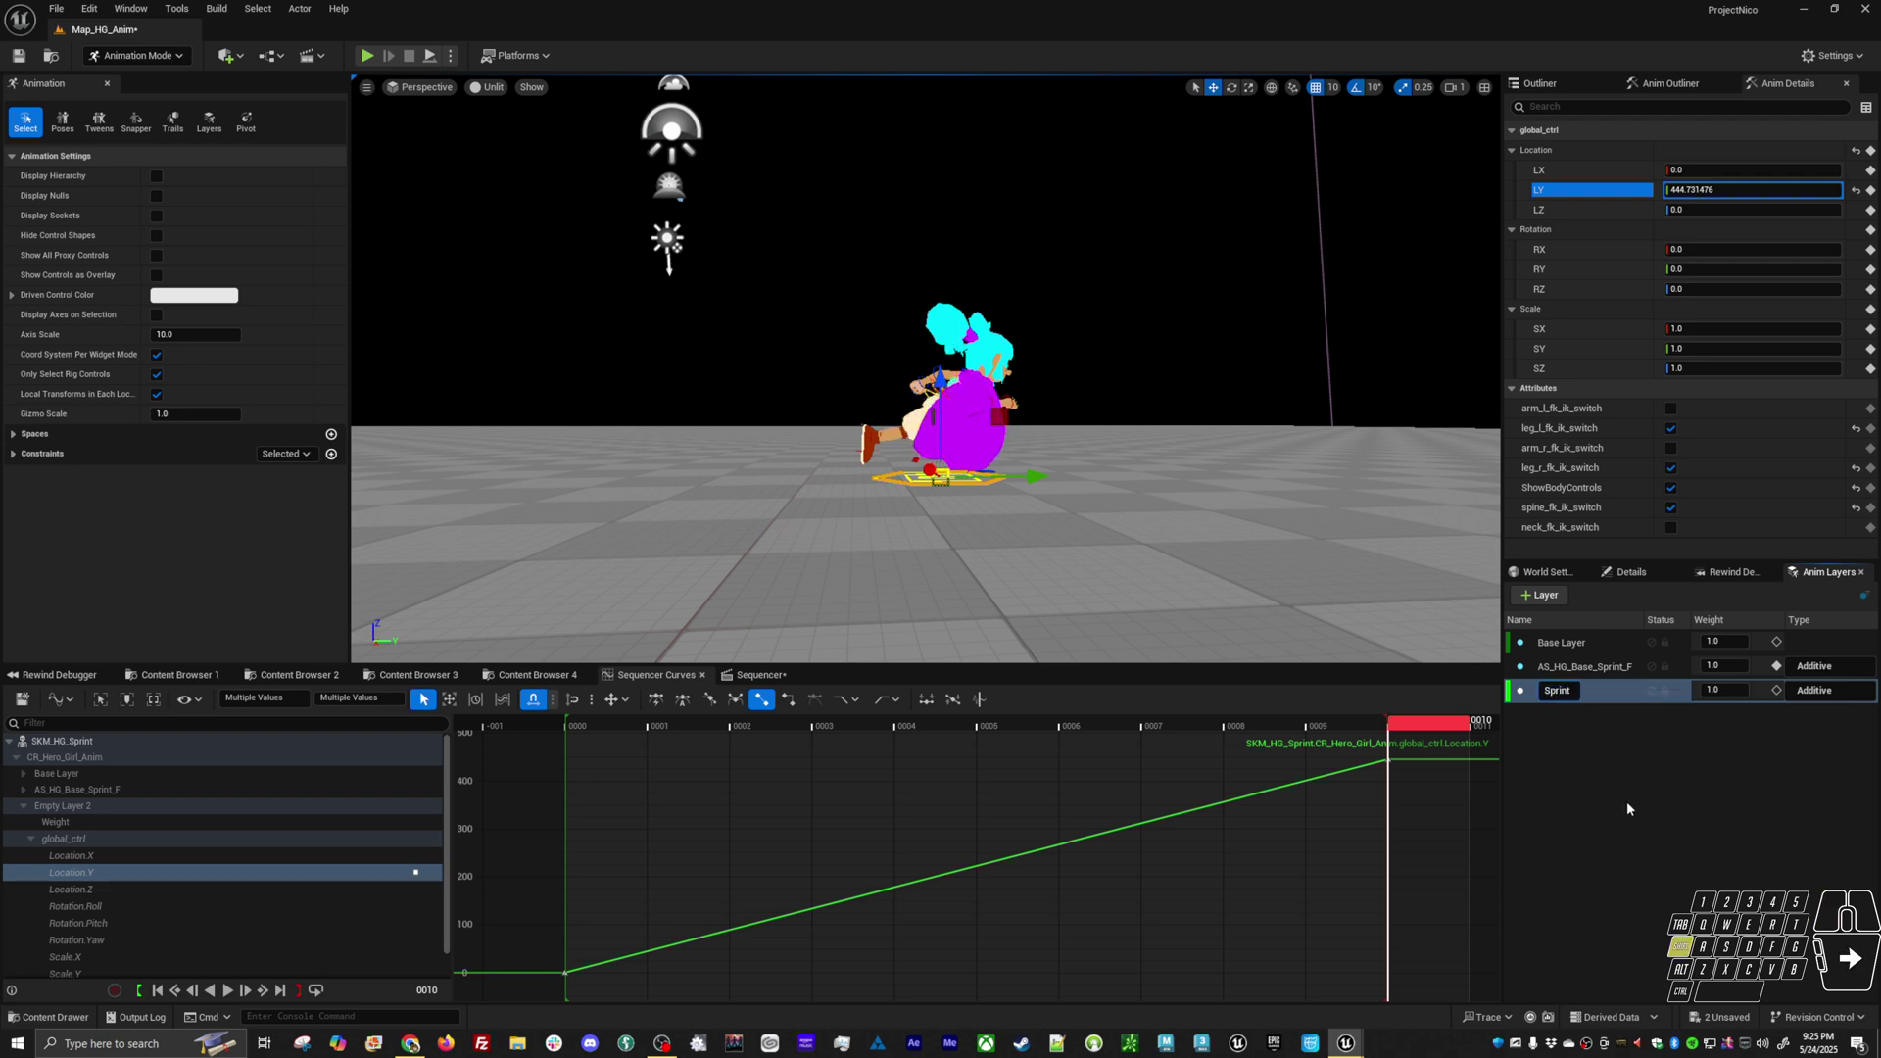
pyautogui.write('_Root')
pyautogui.press('Return')
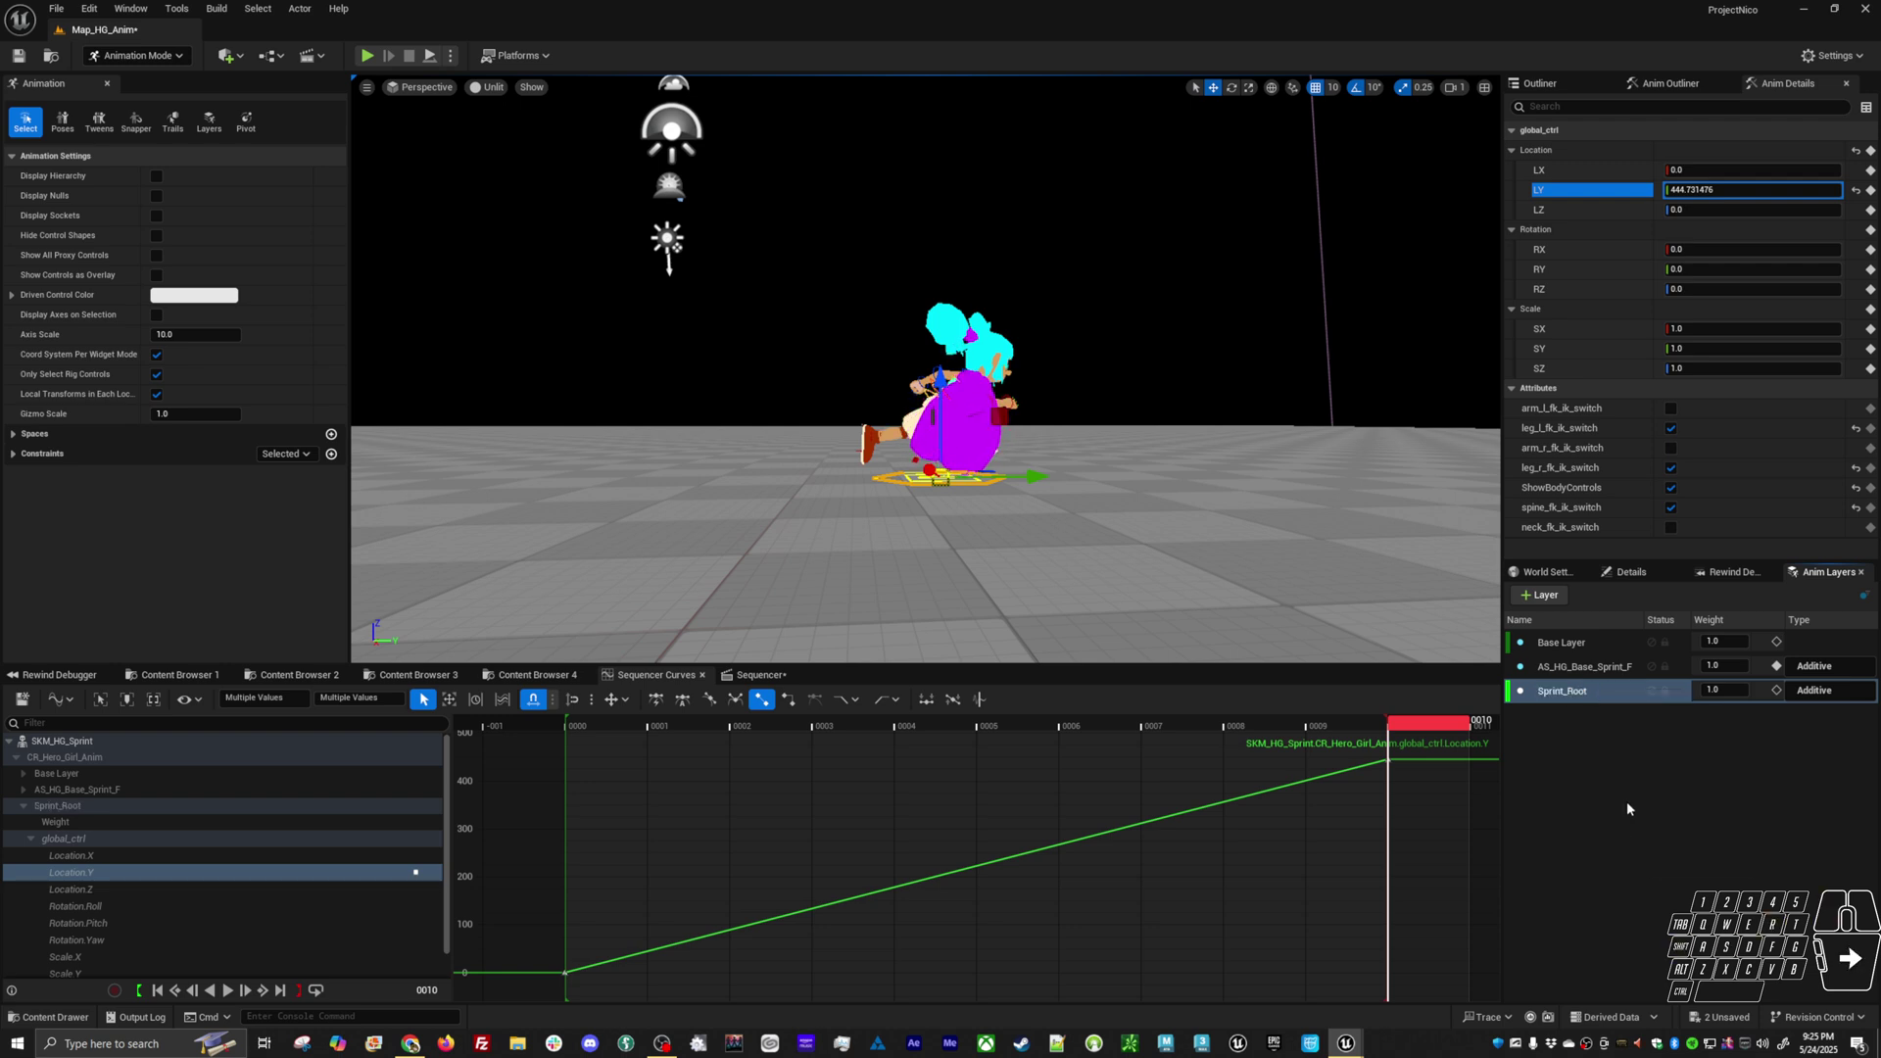
# Play back the sprint with its root motion from different viewing angles, stop it, and return to frame 0
pyautogui.moveTo(1430, 722)
pyautogui.mouseDown()
pyautogui.moveTo(602, 756)
pyautogui.moveTo(1426, 729)
pyautogui.mouseUp()
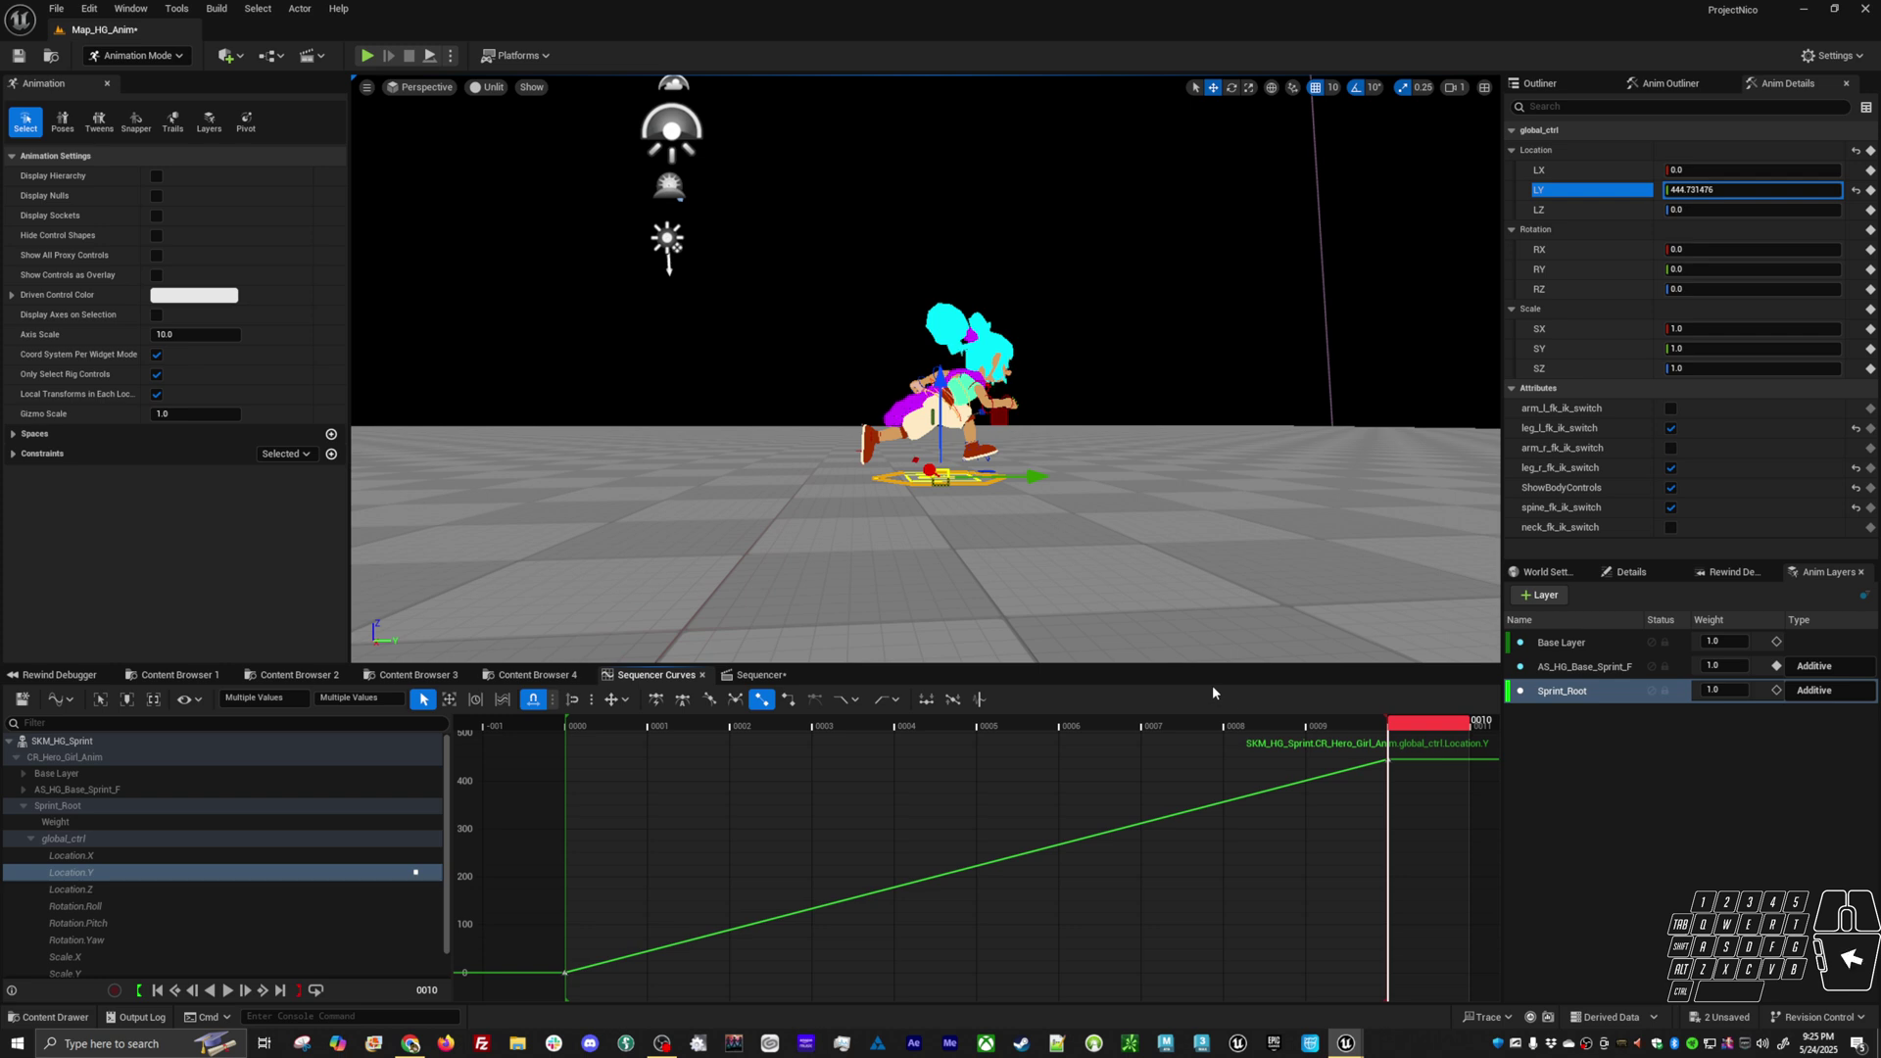
pyautogui.keyDown('alt'); pyautogui.moveTo(1213, 607); pyautogui.dragTo(979, 588); pyautogui.keyUp('alt')
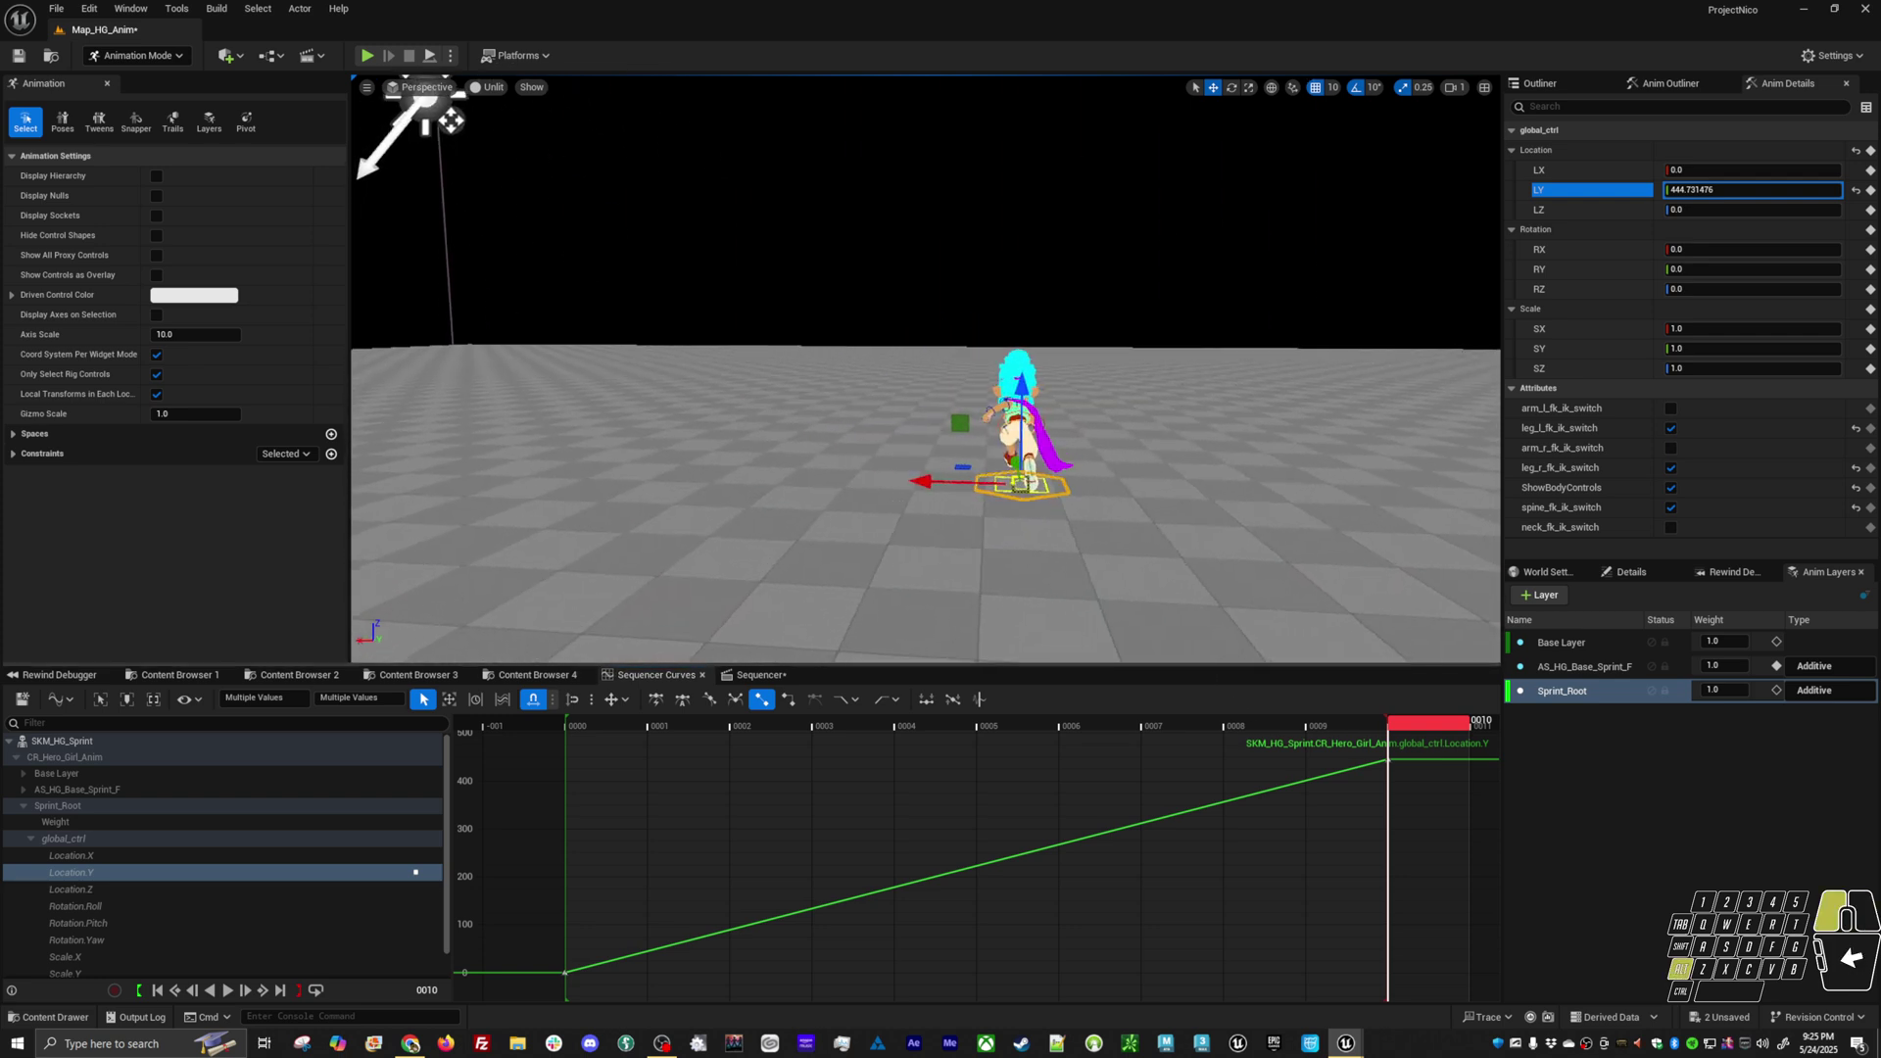
pyautogui.press('space')
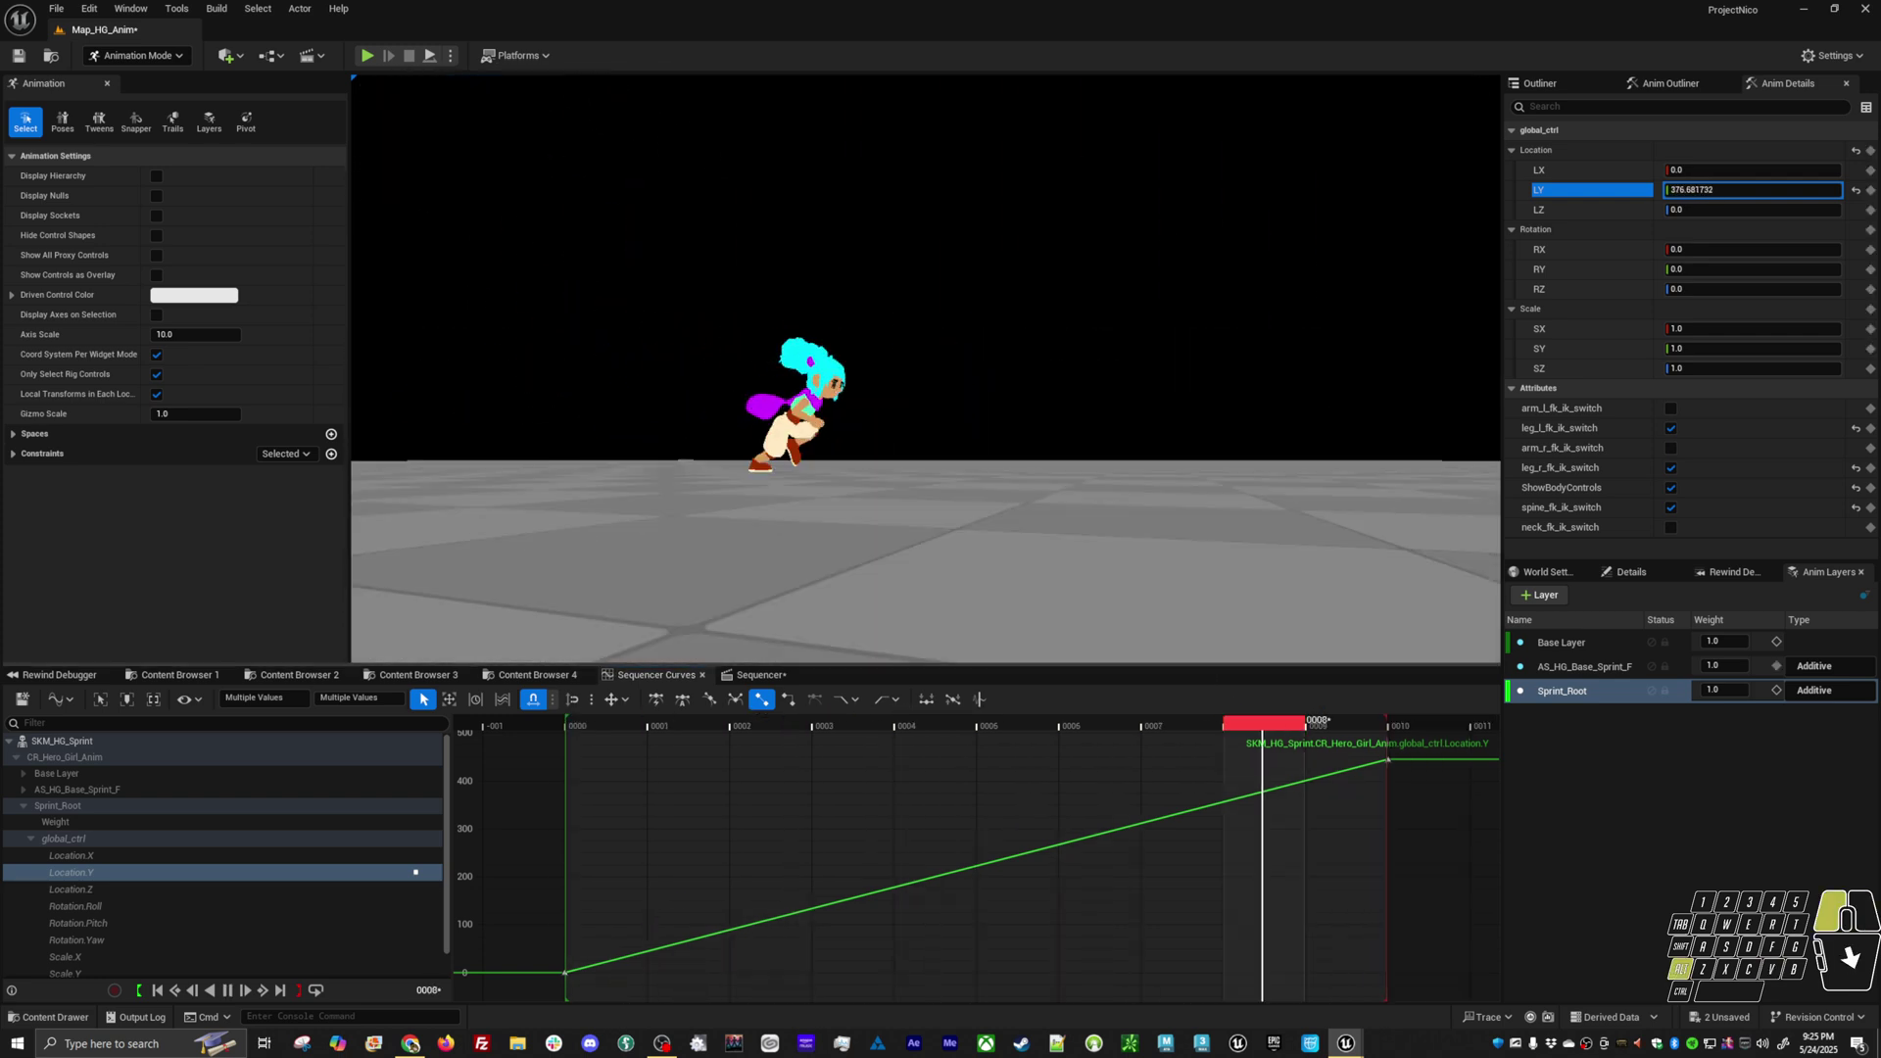
pyautogui.keyDown('alt'); pyautogui.moveTo(947, 524); pyautogui.dragTo(954, 562); pyautogui.keyUp('alt')
pyautogui.hotkey('alt', 'v')
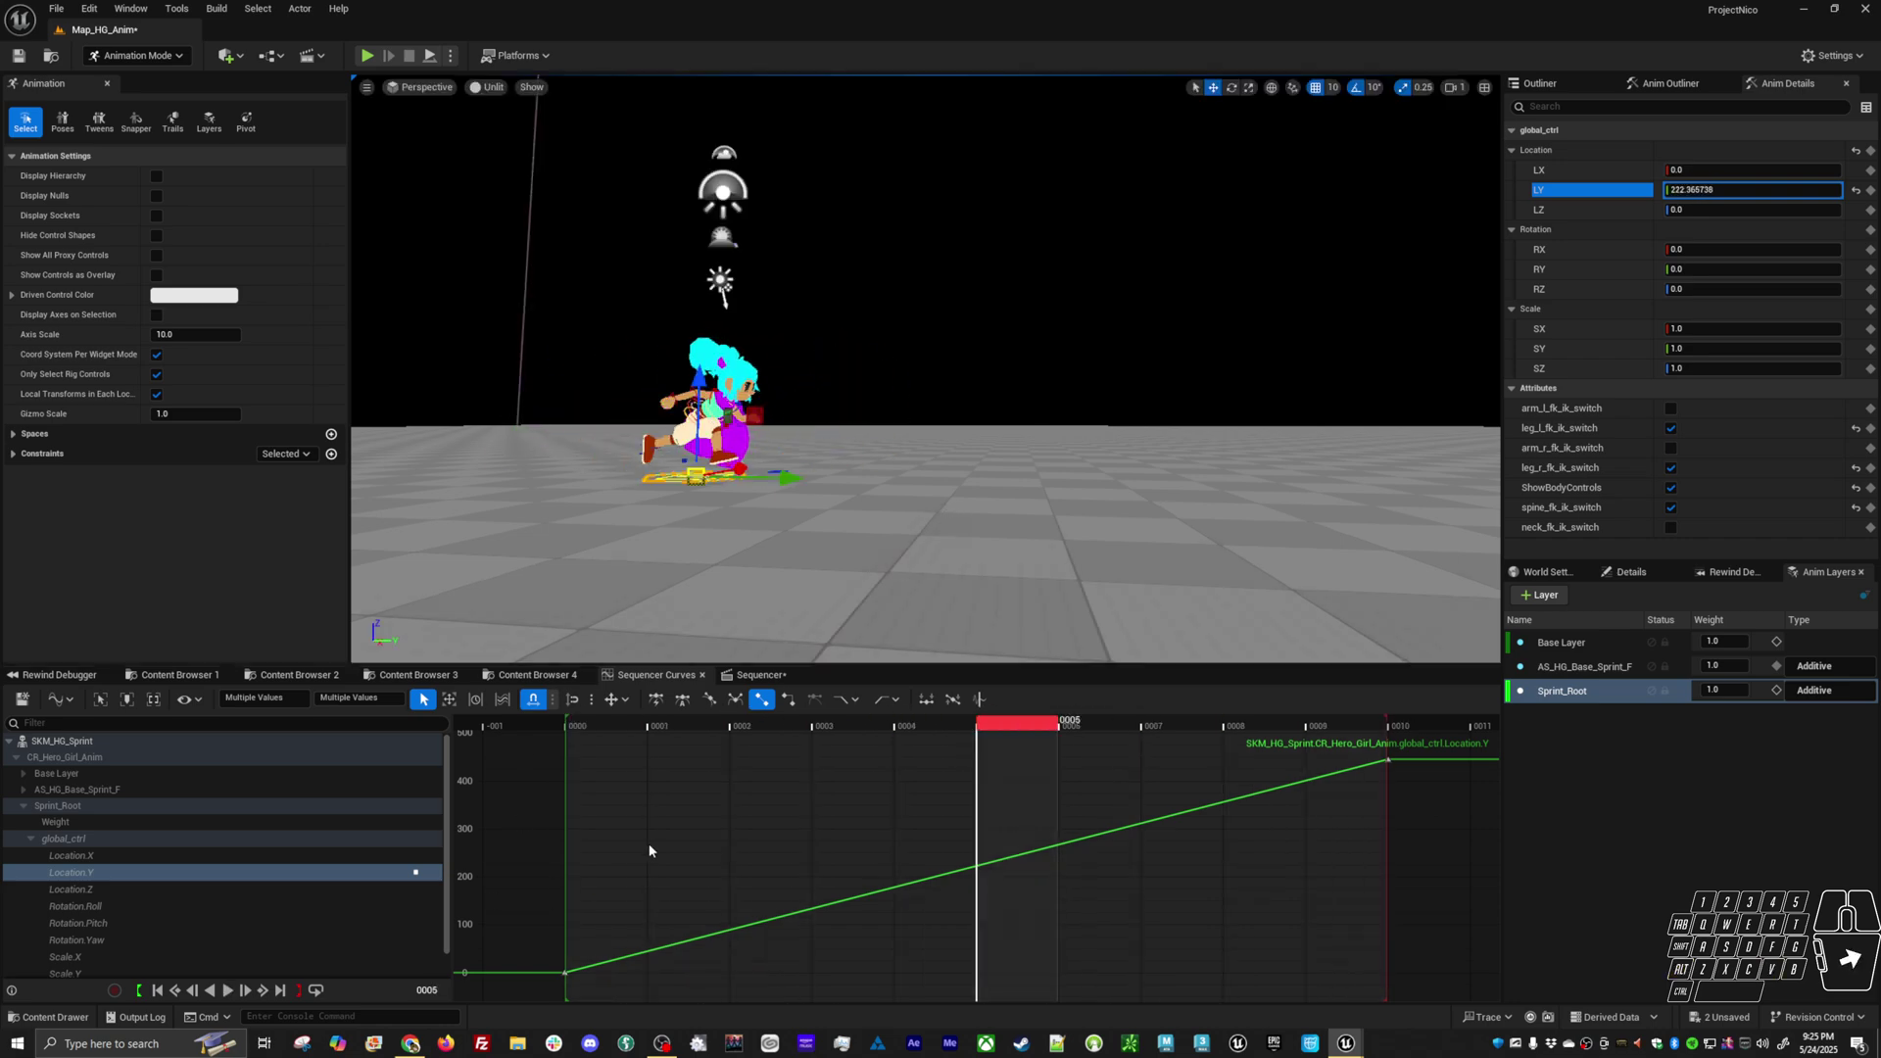
pyautogui.moveTo(580, 722); pyautogui.dragTo(610, 758)
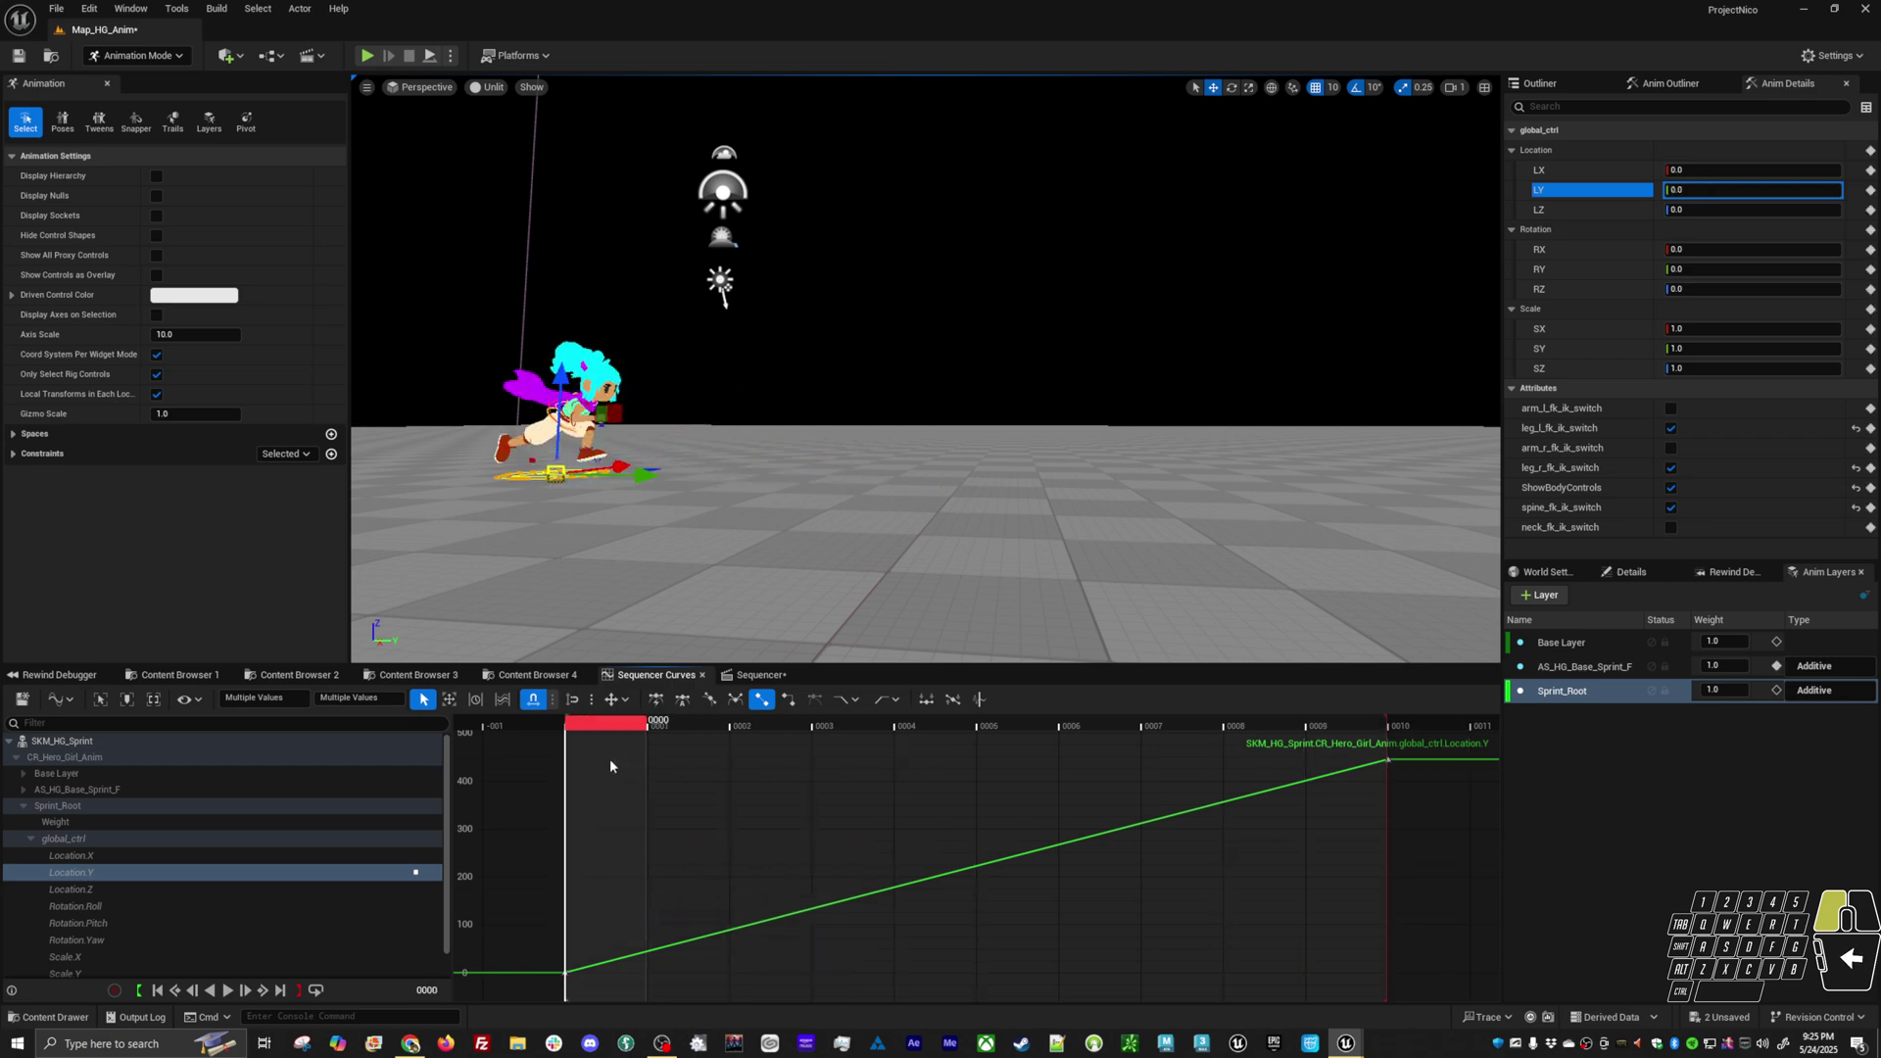
# Clear the control selection and play back the sprint in the viewport
pyautogui.click(878, 480)
pyautogui.press('space')
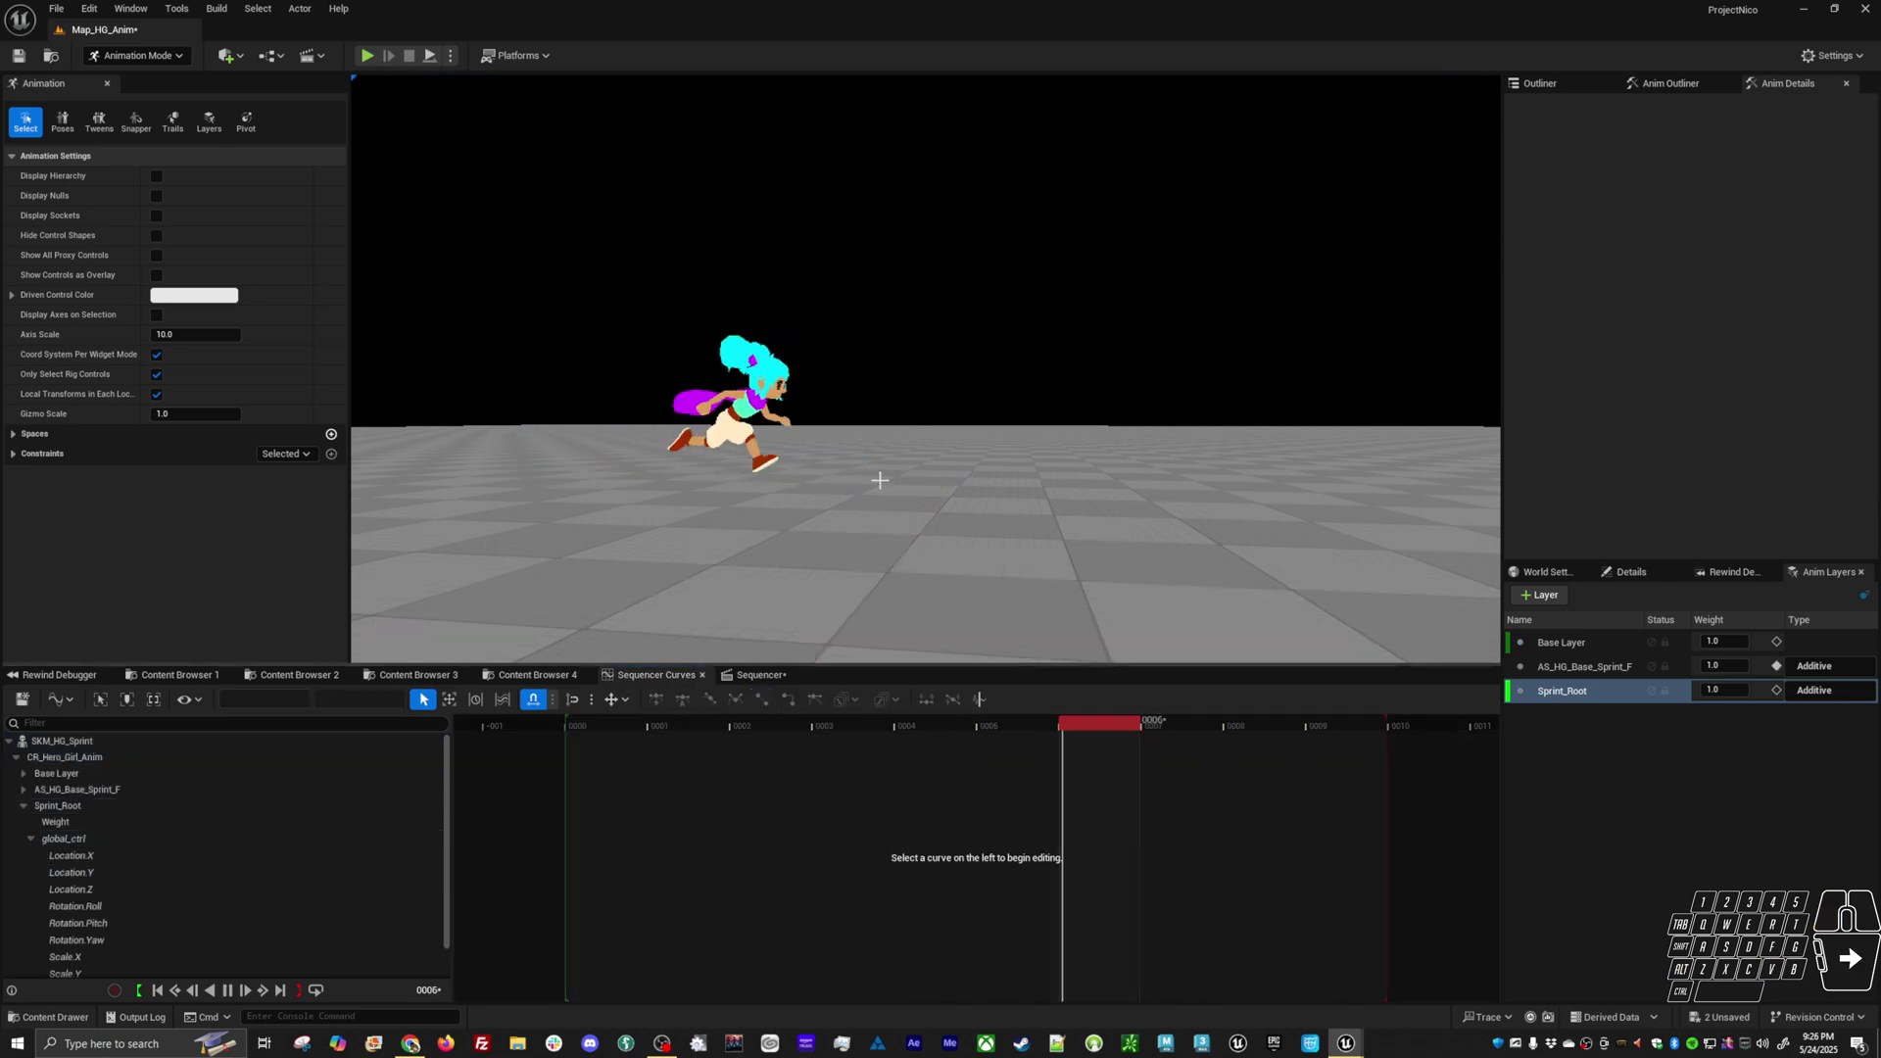
pyautogui.press('space')
# Make AS_HG_Base_Sprint_F the active animation layer and open its name for editing
pyautogui.click(1617, 670)
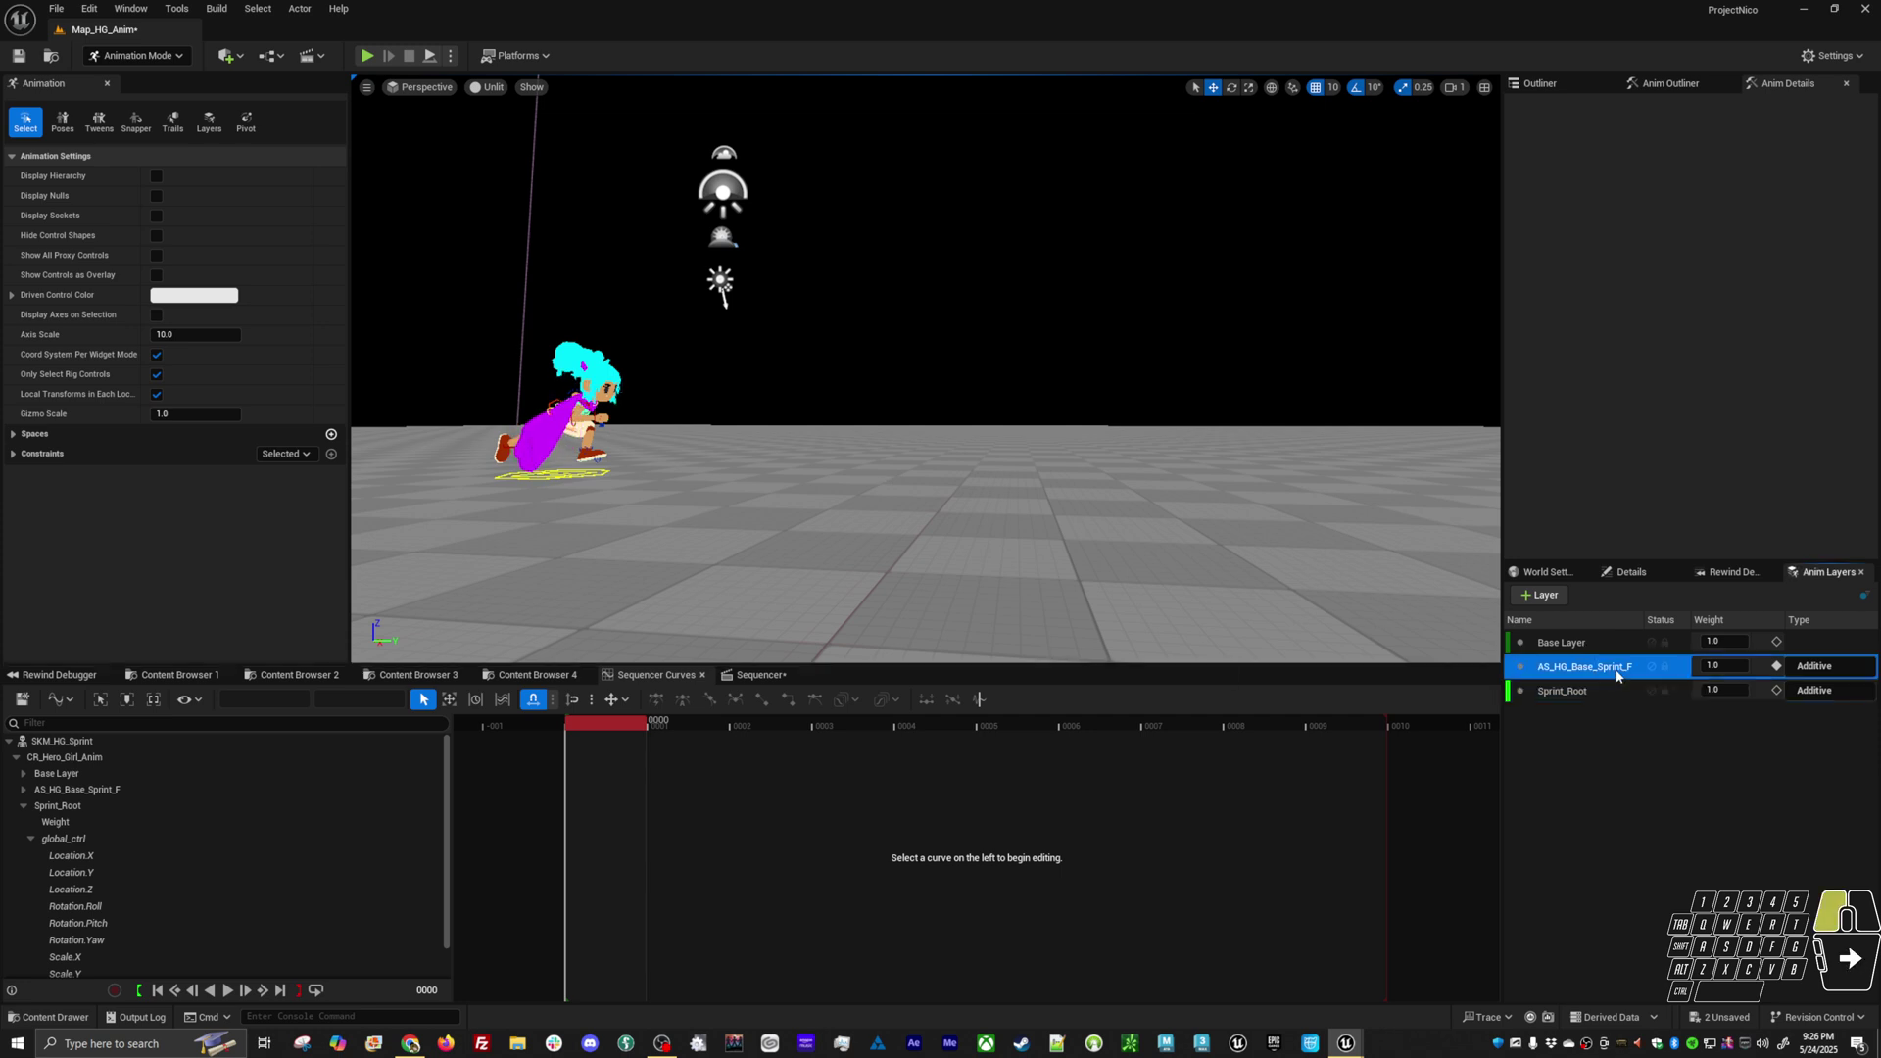
pyautogui.rightClick(1616, 675)
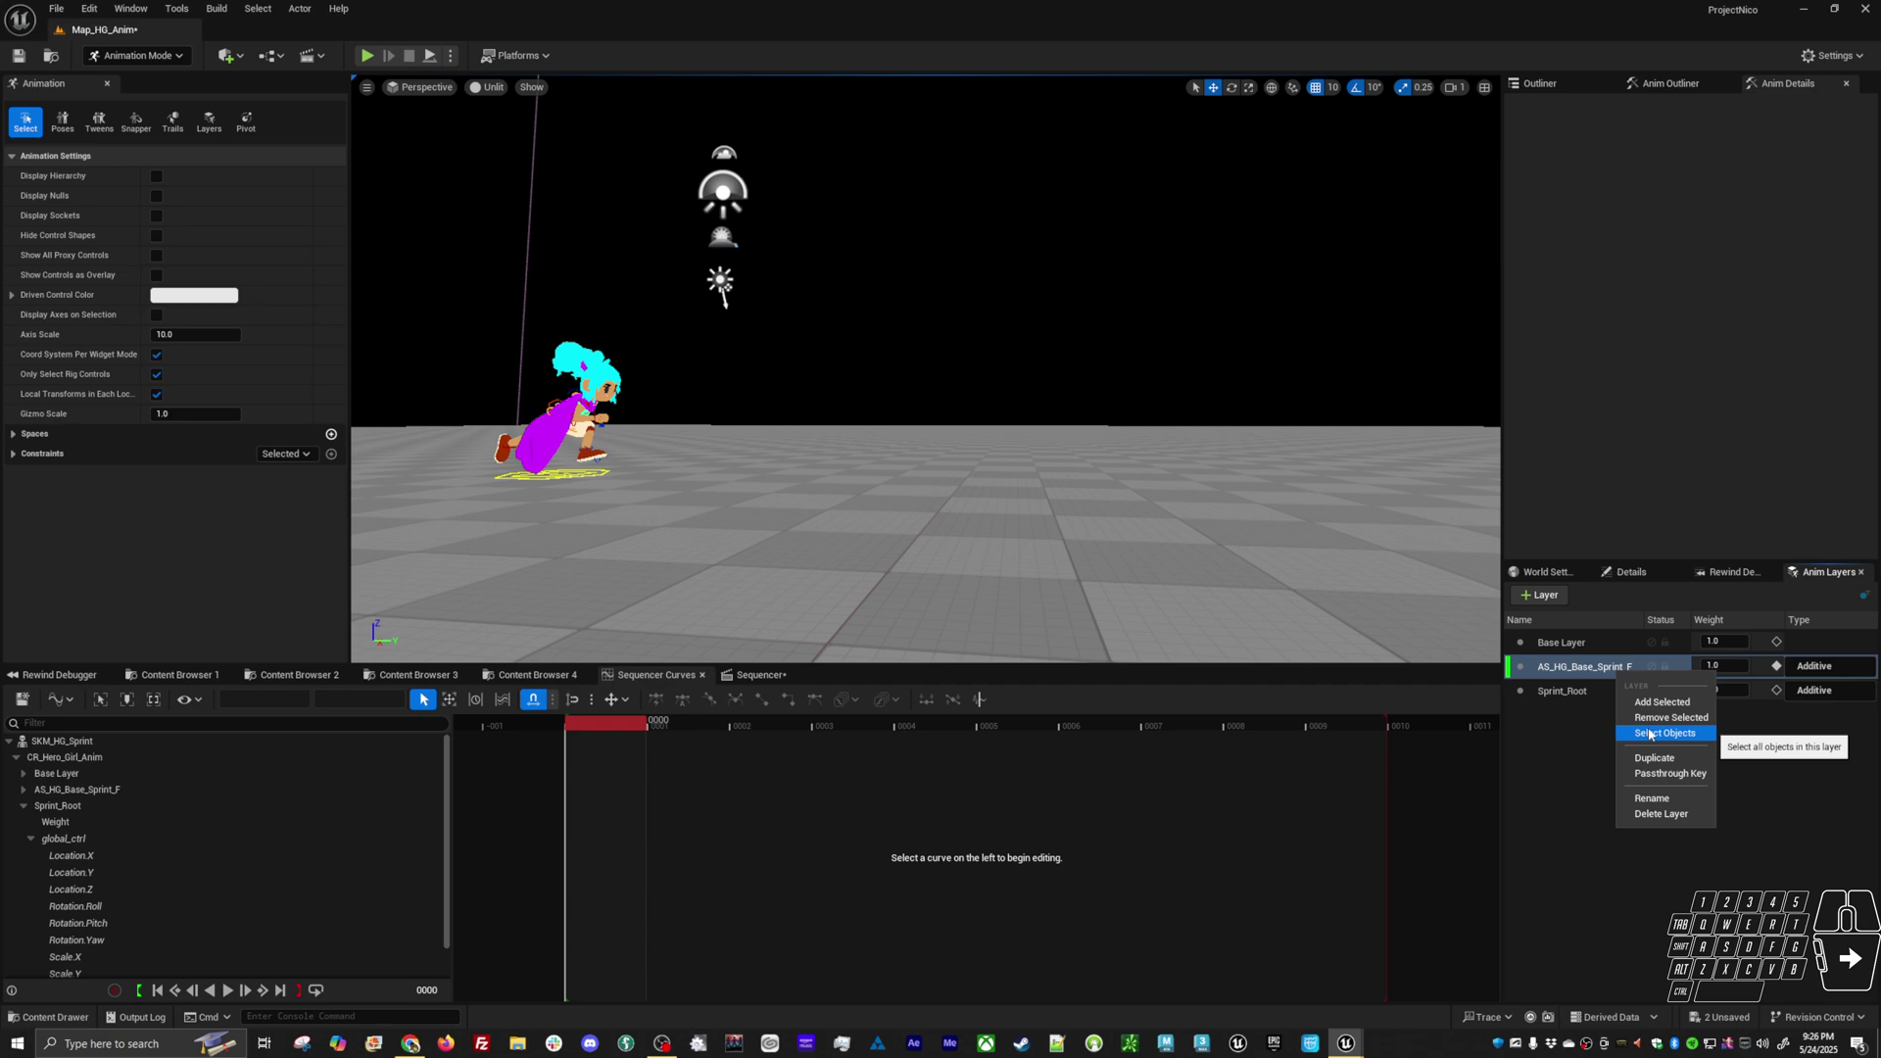
pyautogui.click(1652, 797)
pyautogui.click(1573, 713)
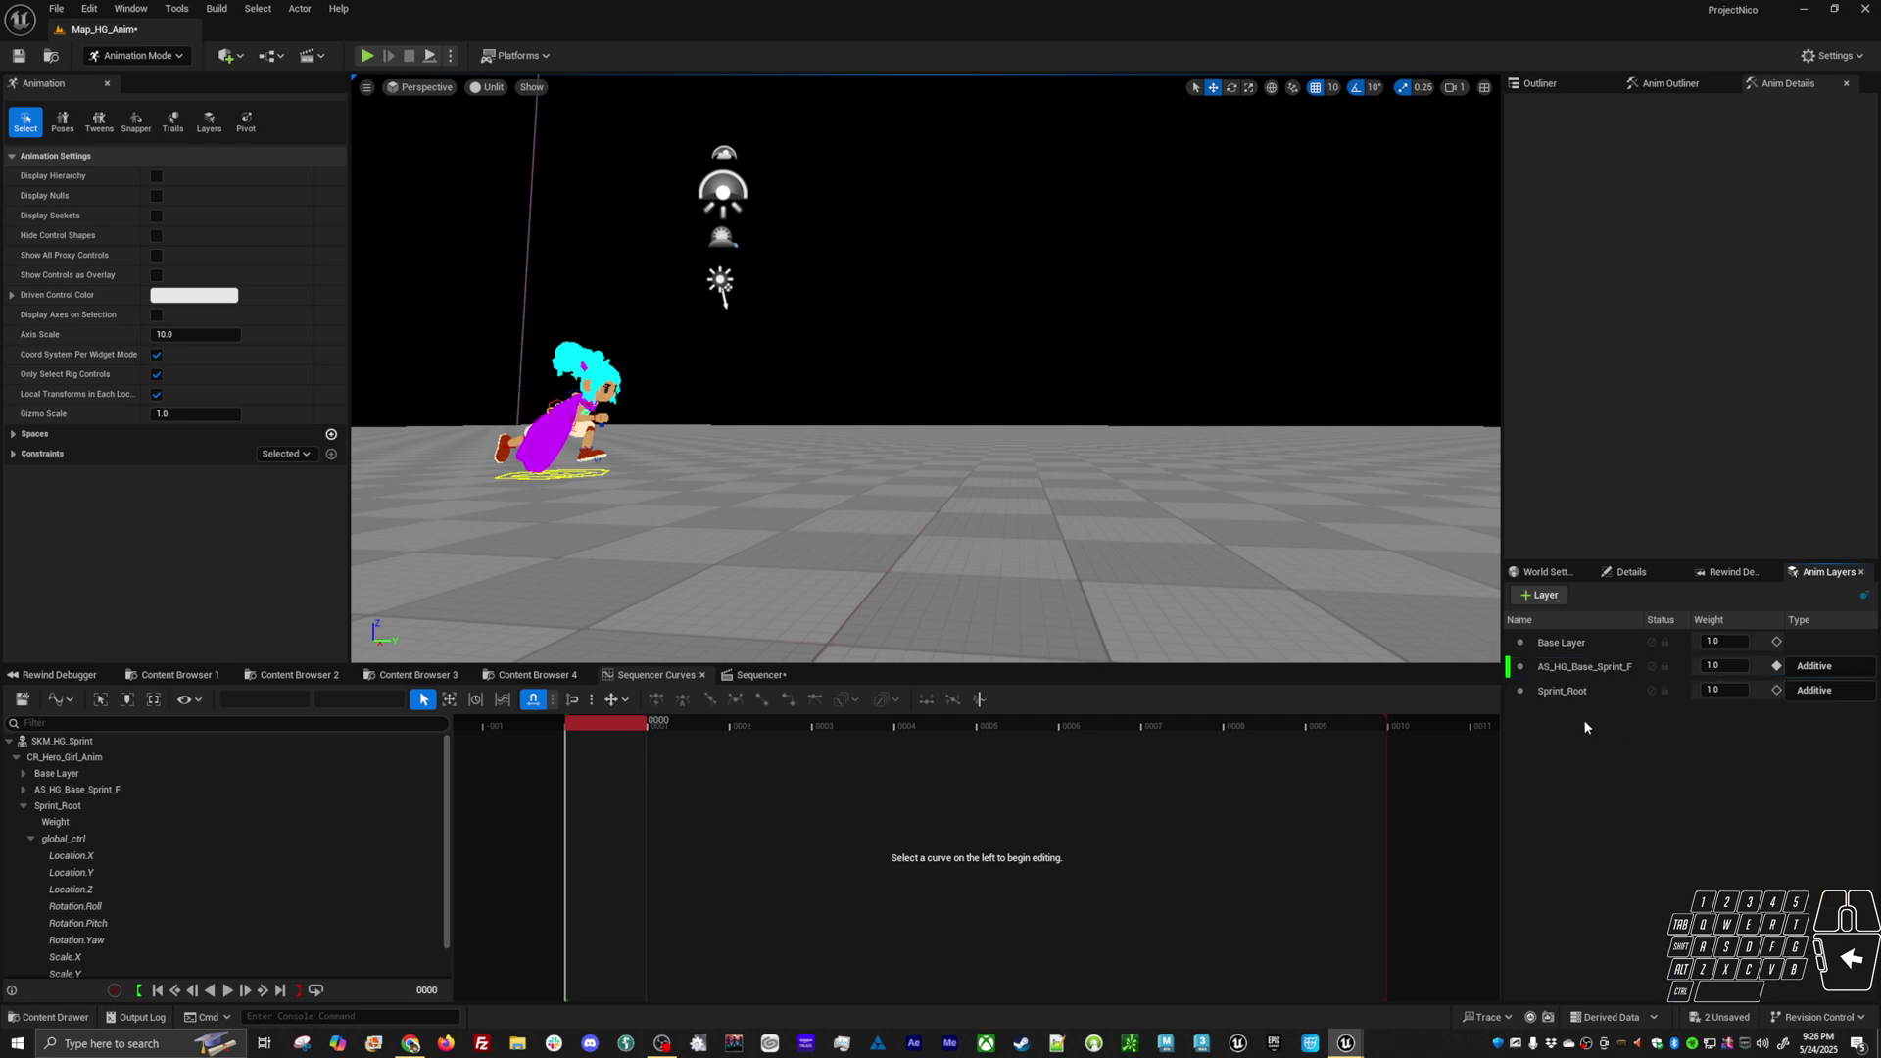
# Select the character's global control in the viewport and play back the sprint from the character's other side
pyautogui.click(746, 681)
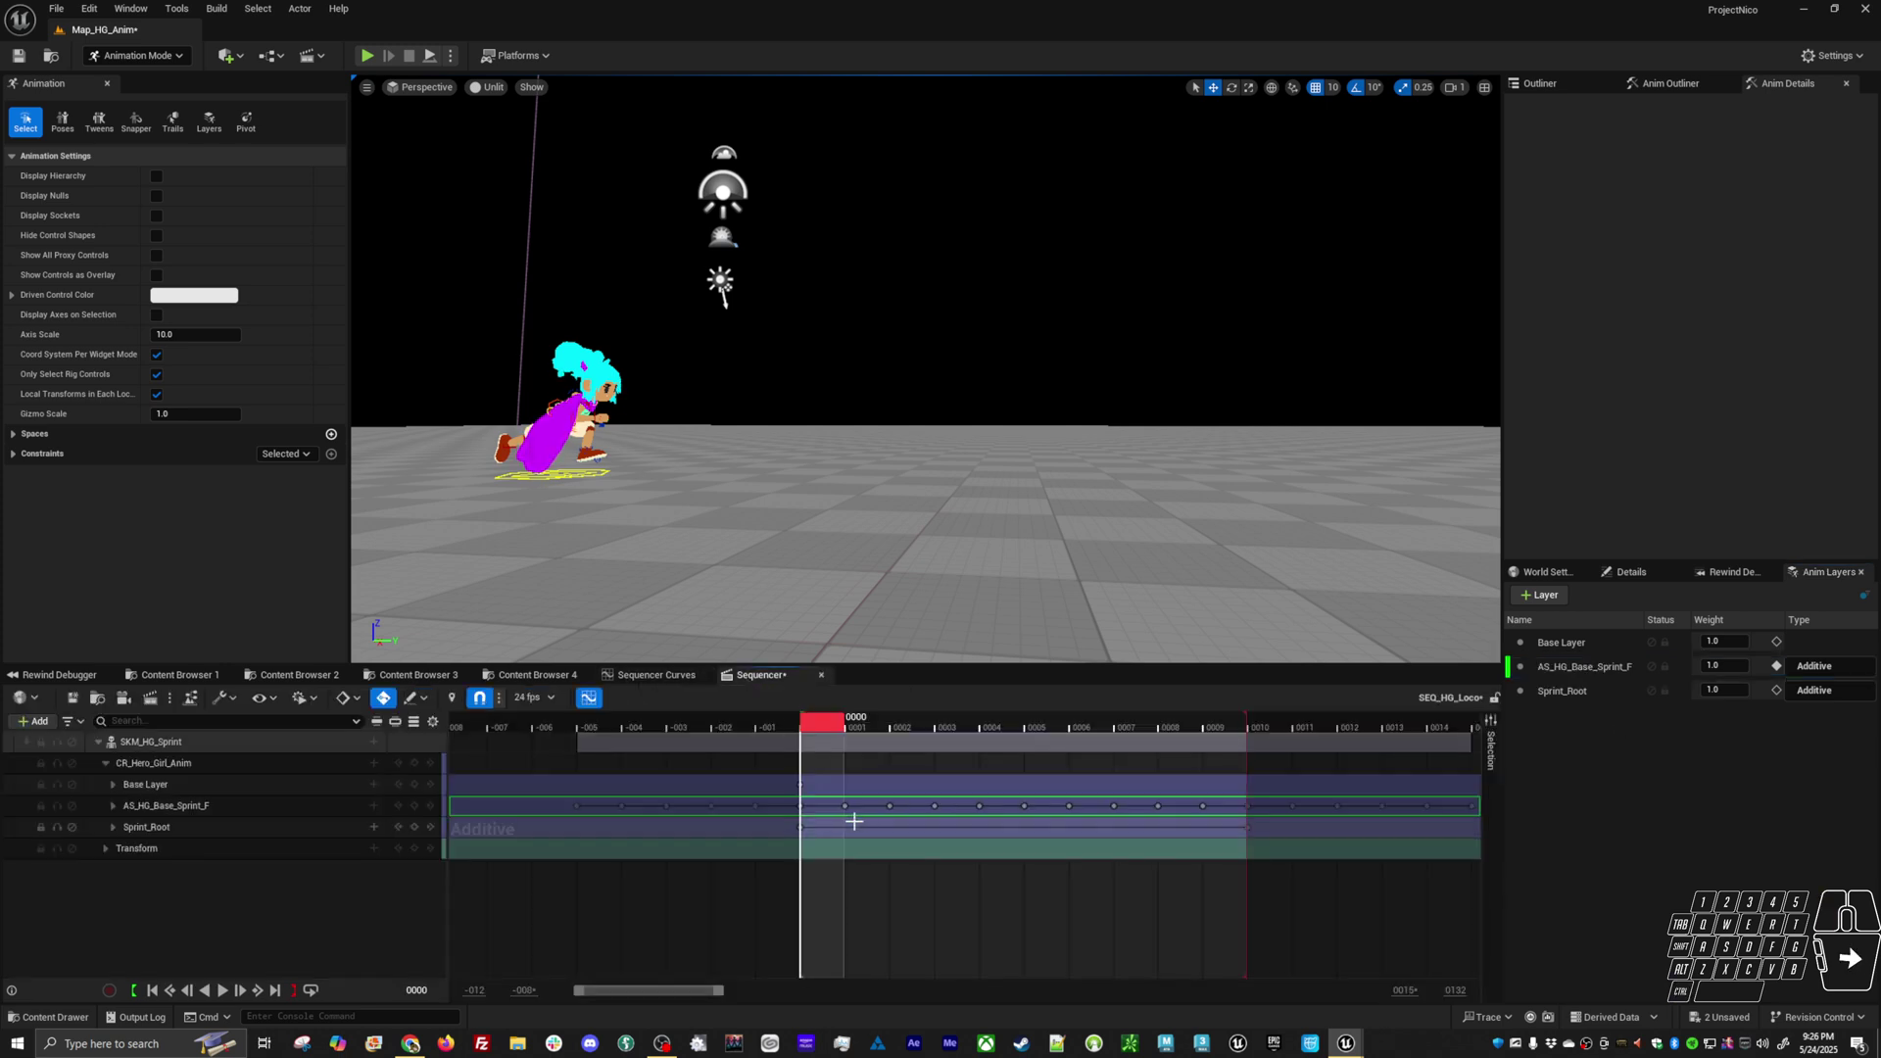
pyautogui.keyDown('alt'); pyautogui.moveTo(947, 404); pyautogui.dragTo(597, 398); pyautogui.keyUp('alt')
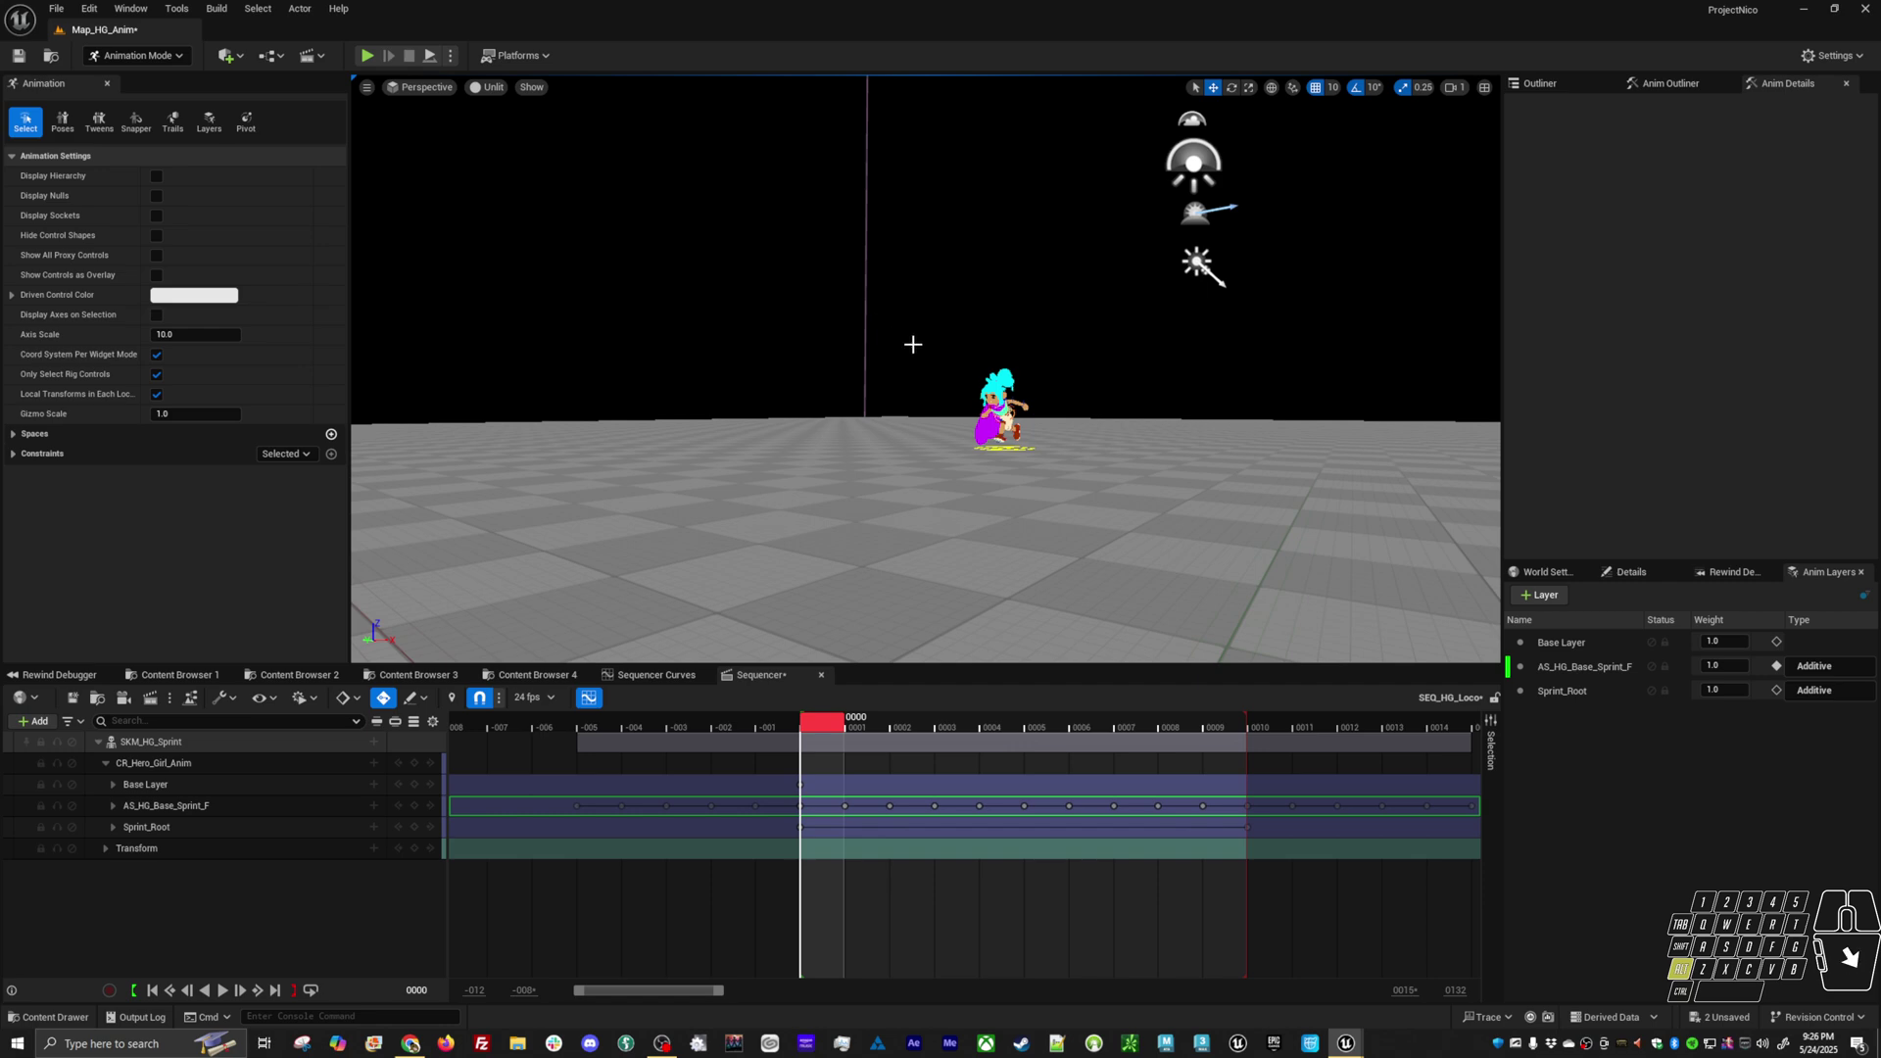
pyautogui.click(1025, 448)
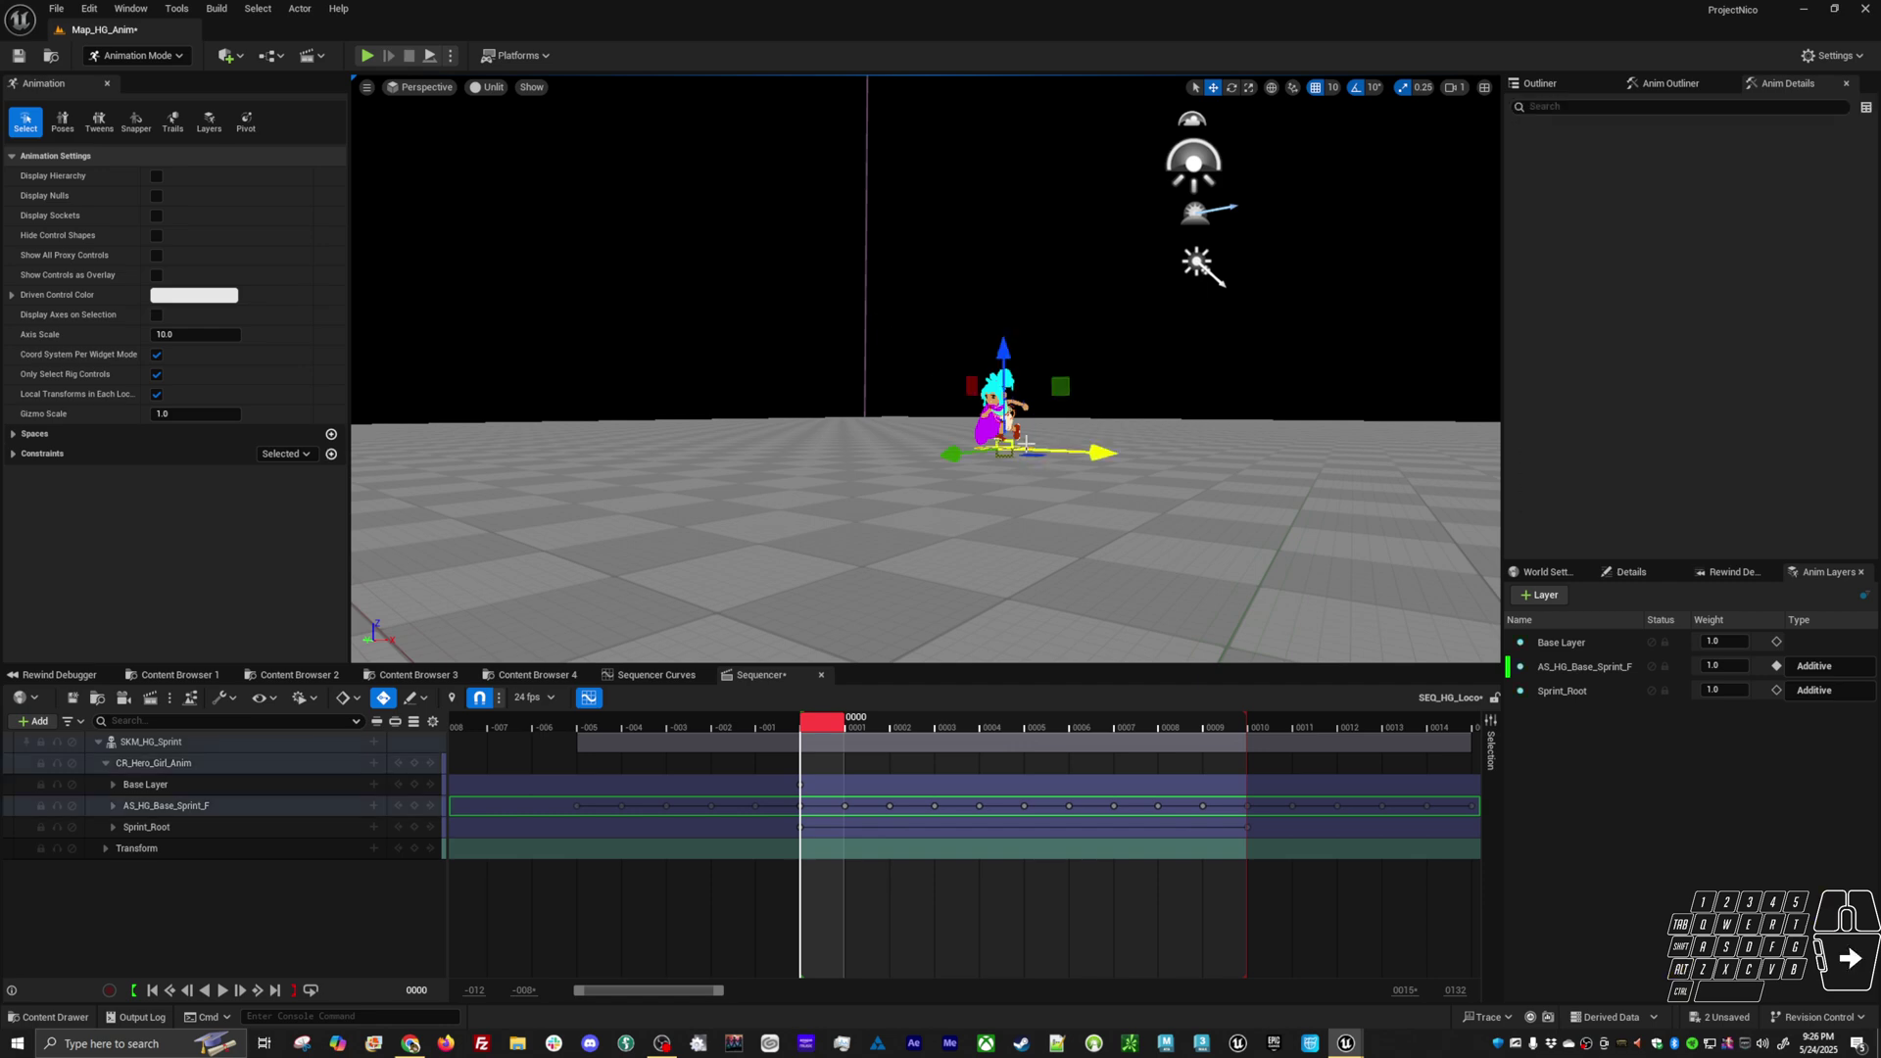
pyautogui.press('f')
pyautogui.keyDown('alt'); pyautogui.moveTo(1024, 441); pyautogui.dragTo(745, 490); pyautogui.keyUp('alt')
pyautogui.keyDown('alt'); pyautogui.moveTo(1090, 456); pyautogui.dragTo(1053, 436); pyautogui.keyUp('alt')
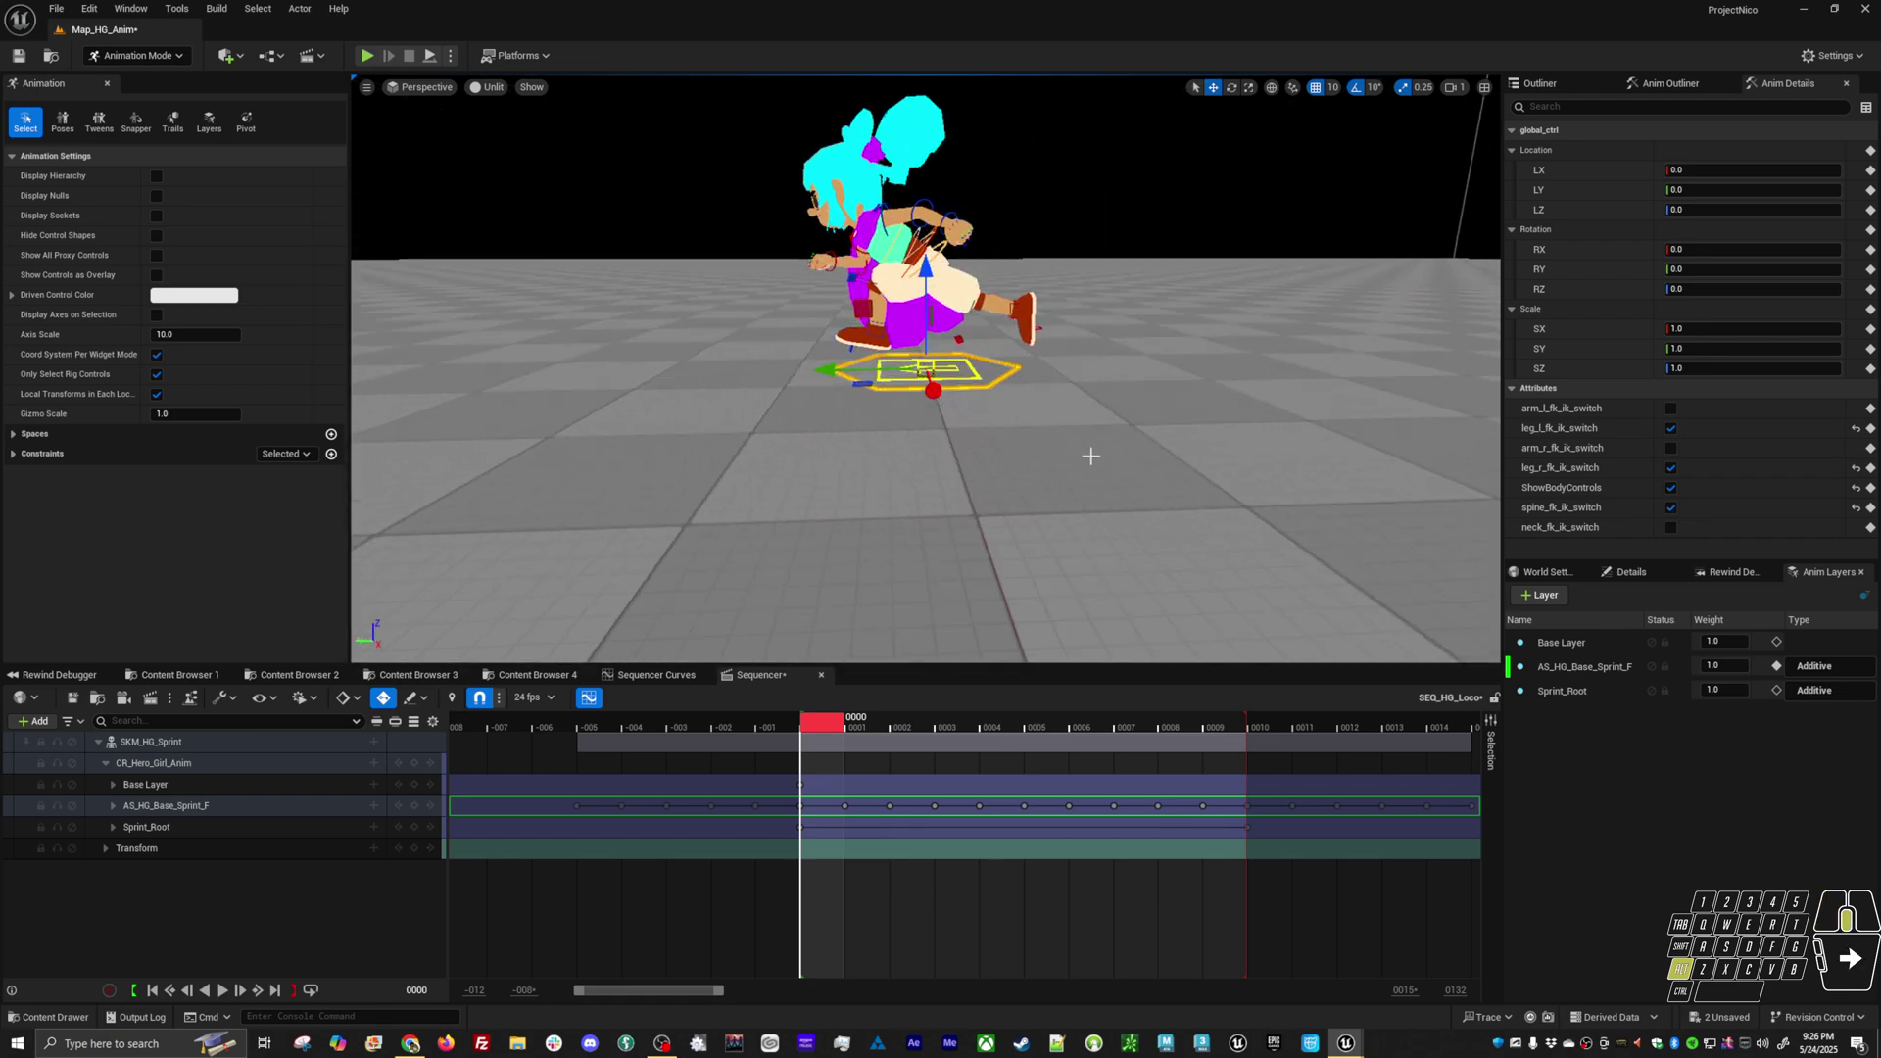
pyautogui.keyDown('alt'); pyautogui.moveTo(1091, 456); pyautogui.dragTo(1038, 578, button='middle'); pyautogui.keyUp('alt')
pyautogui.keyDown('alt'); pyautogui.moveTo(1084, 466); pyautogui.dragTo(1068, 396); pyautogui.keyUp('alt')
pyautogui.press('space')
pyautogui.keyDown('alt'); pyautogui.moveTo(1072, 521); pyautogui.dragTo(1067, 607, button='right'); pyautogui.keyUp('alt')
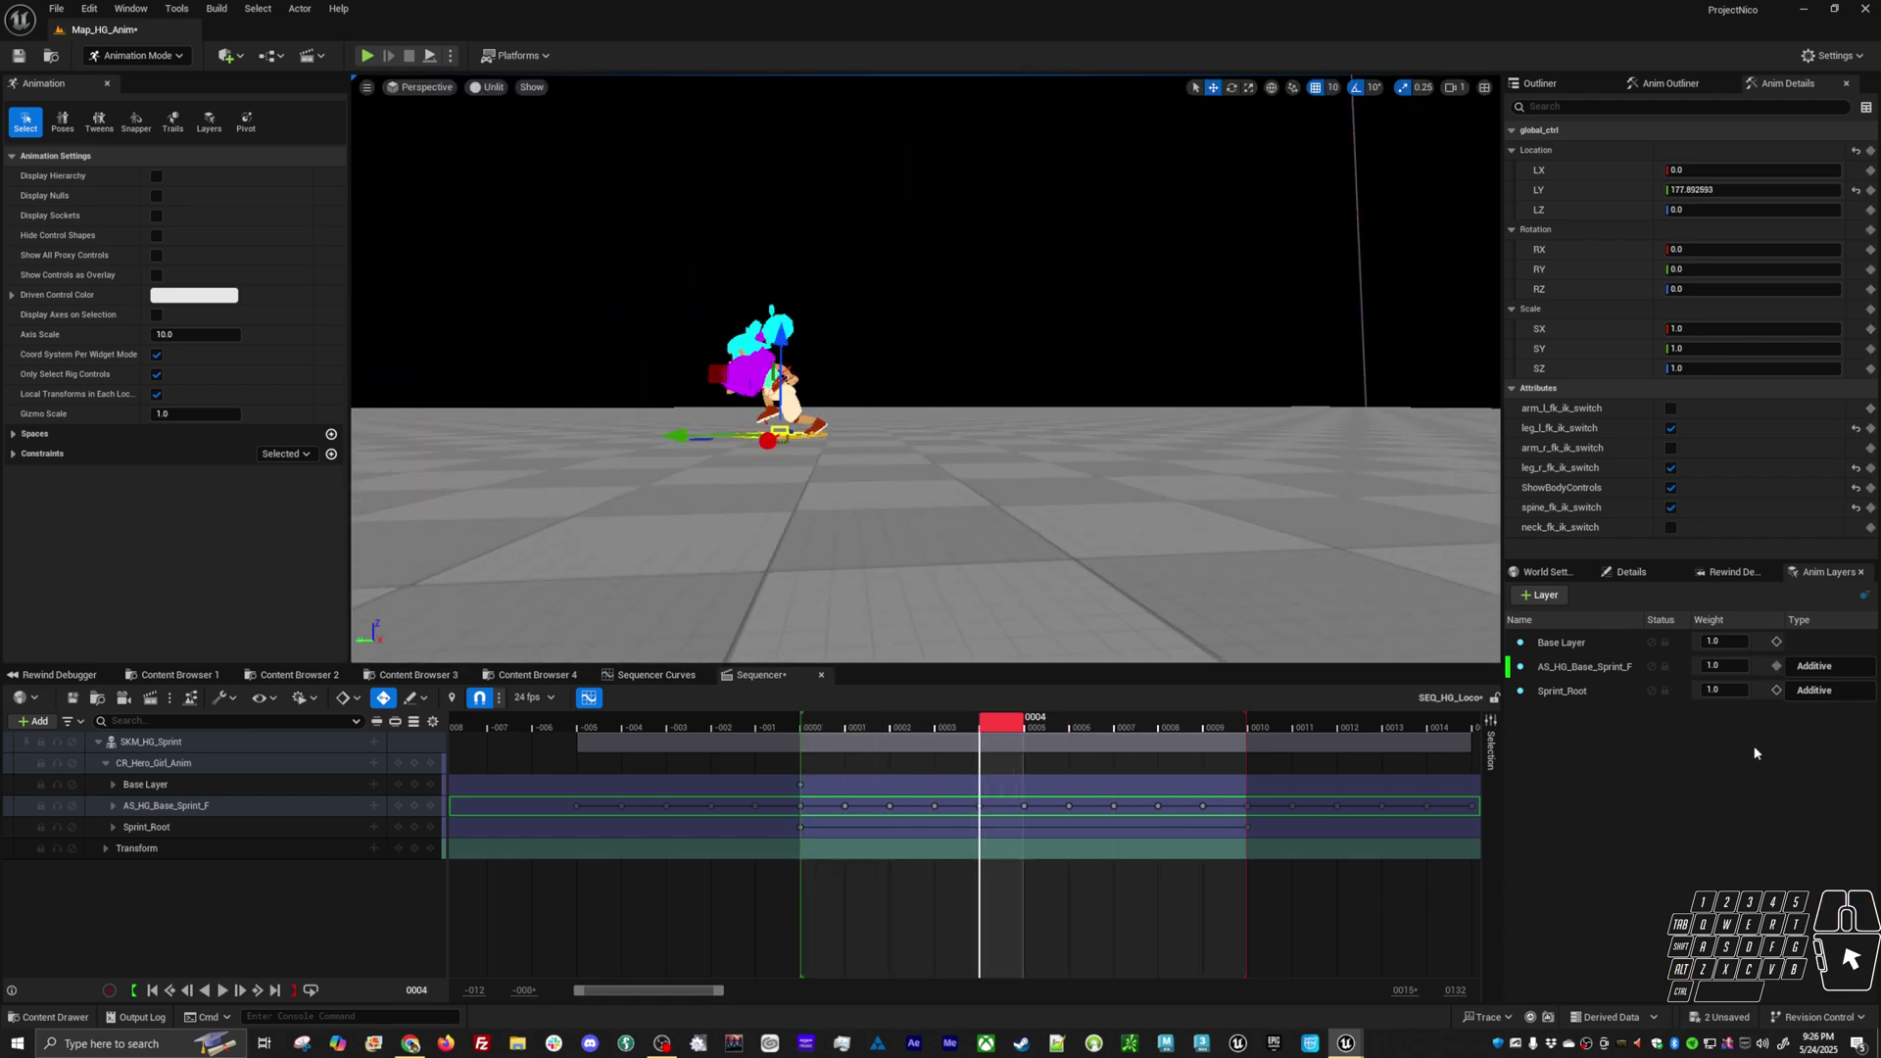
# Mute the Sprint_Root animation layer and play back the sprint without its root movement
pyautogui.click(1652, 691)
pyautogui.keyDown('alt'); pyautogui.moveTo(1083, 471); pyautogui.dragTo(1195, 465, button='right'); pyautogui.keyUp('alt')
pyautogui.keyDown('alt'); pyautogui.moveTo(876, 471); pyautogui.dragTo(1195, 477); pyautogui.keyUp('alt')
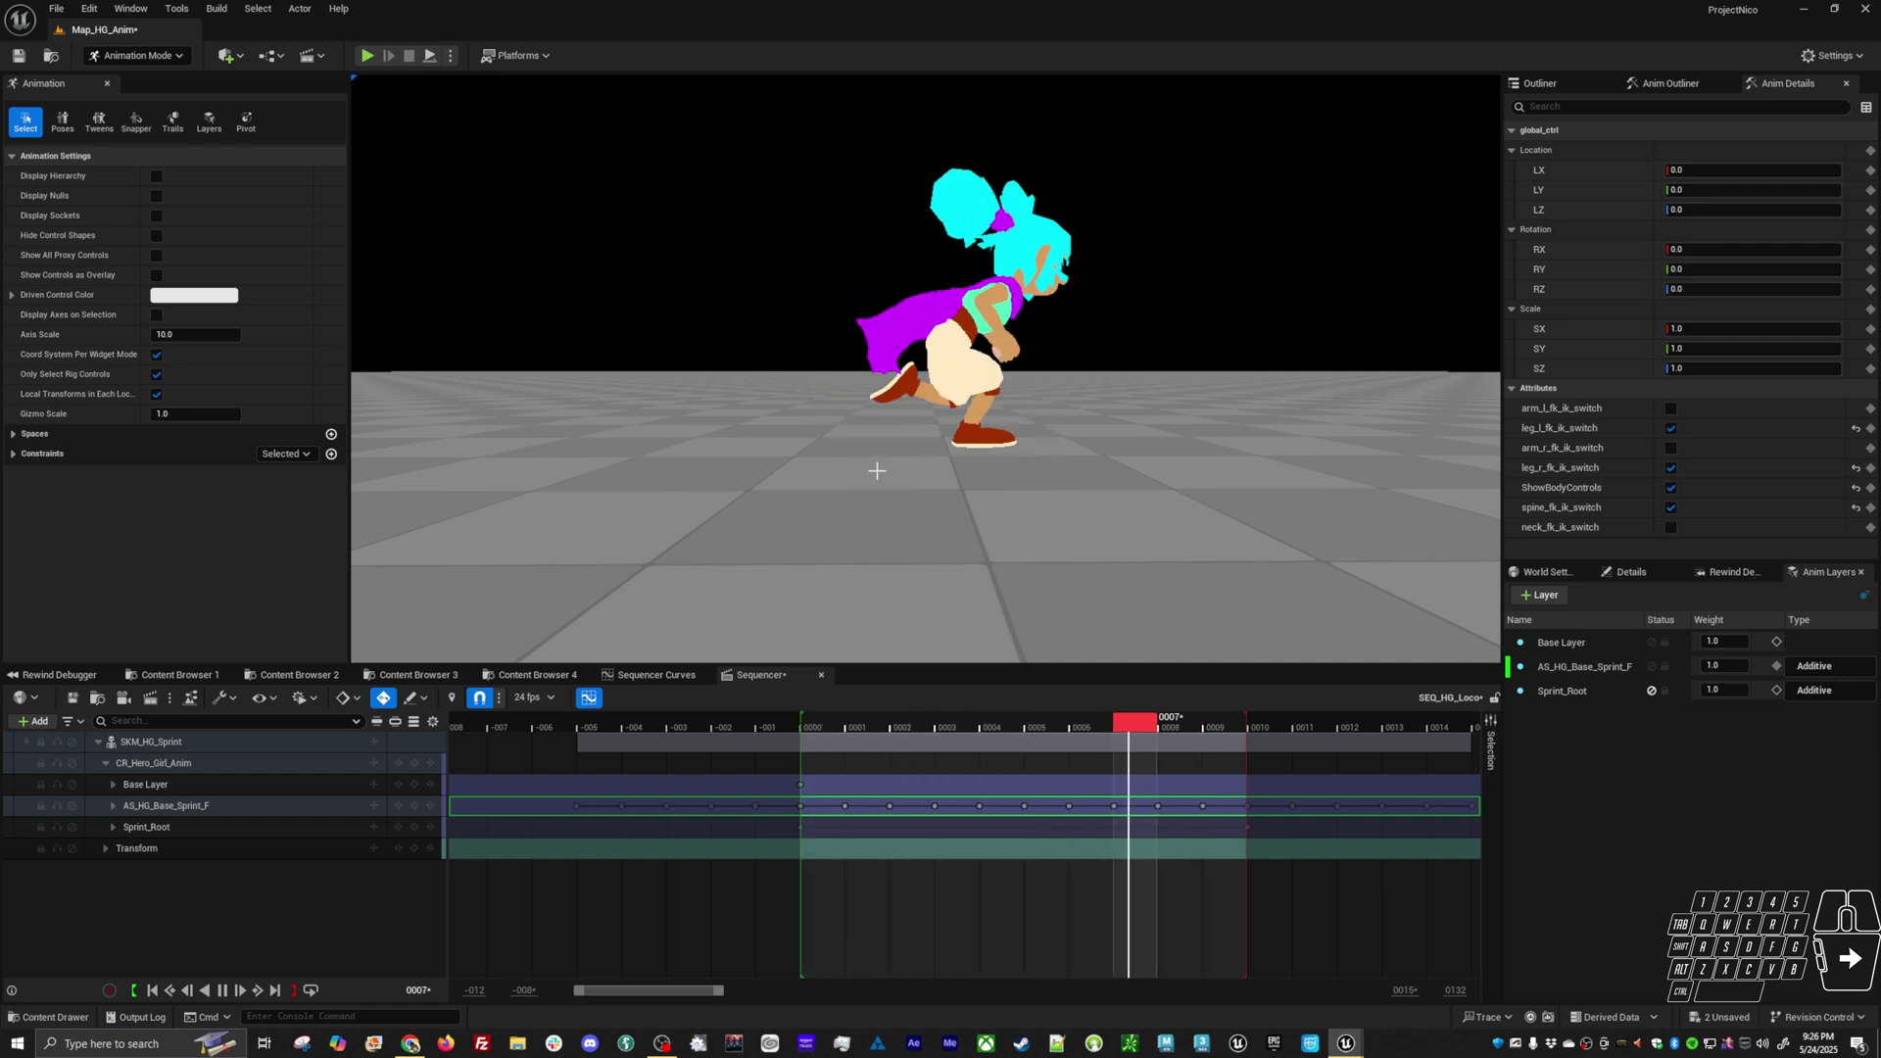
pyautogui.press('space')
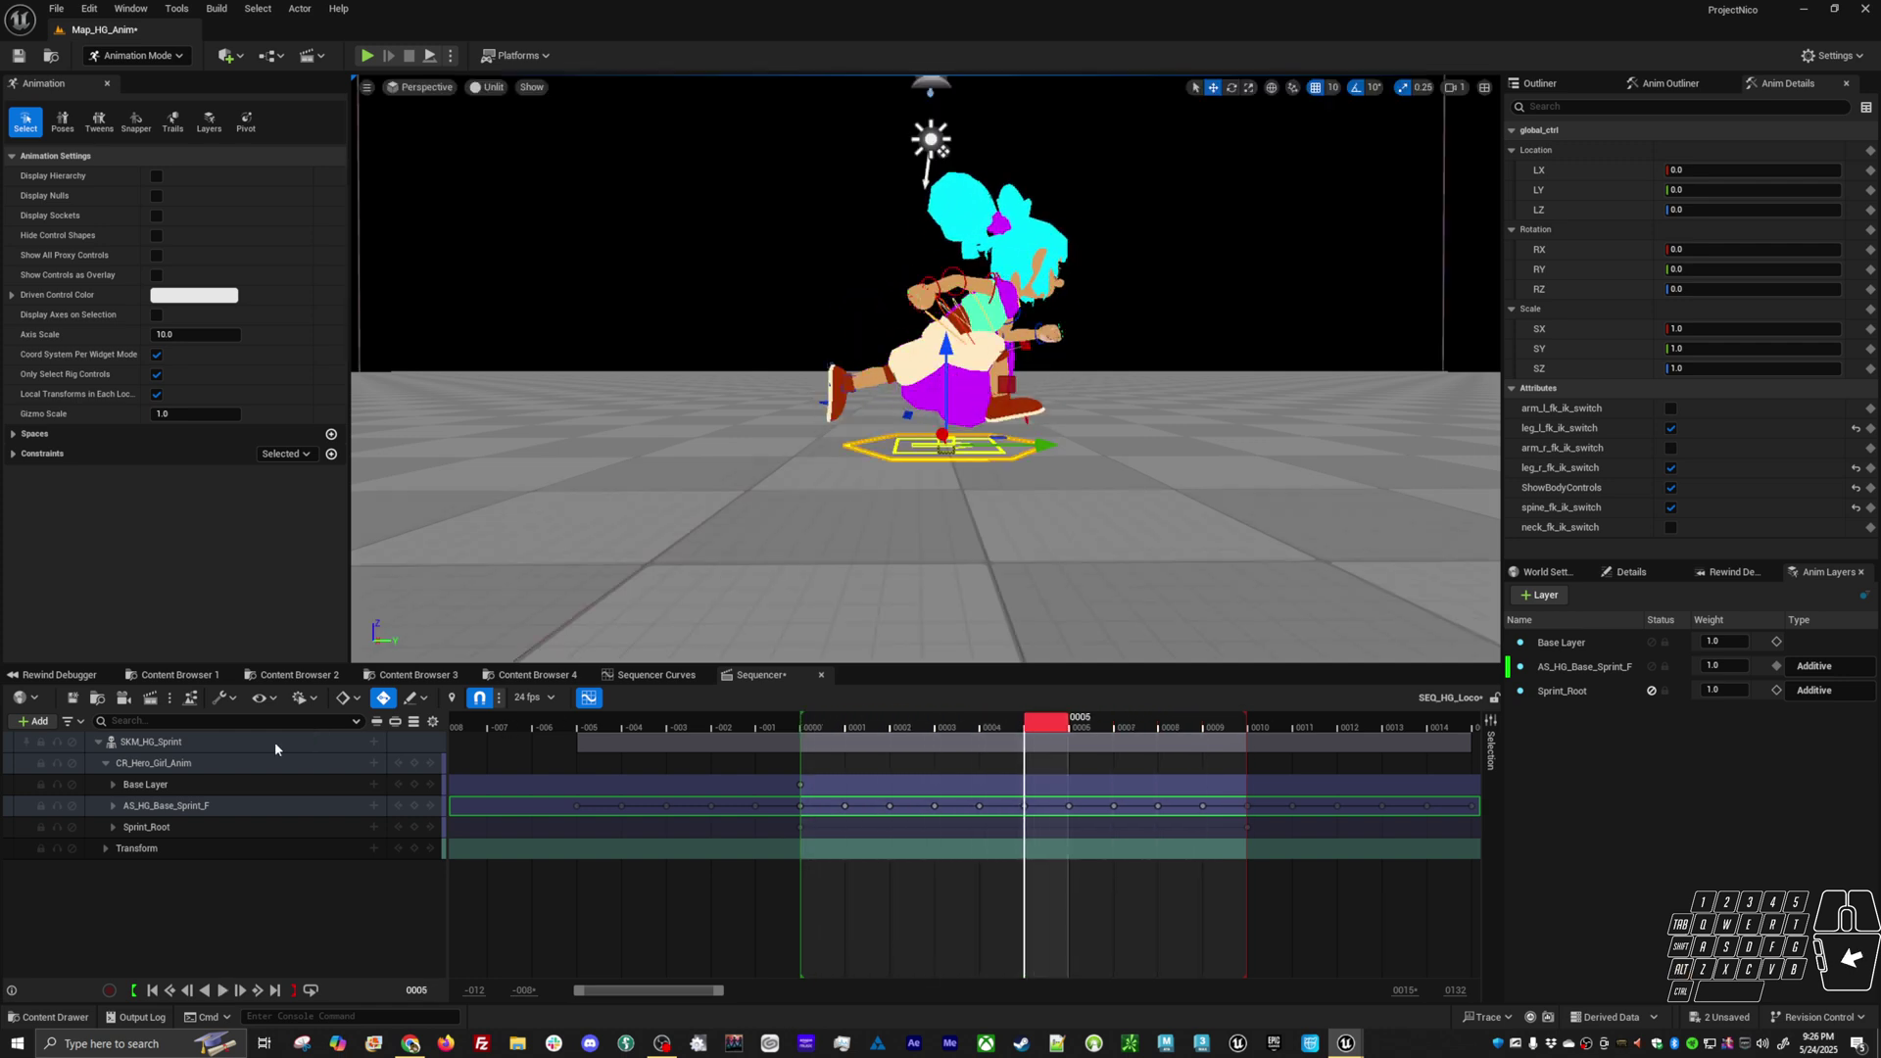
# Start baking the SKM_HG_Sprint track to an animation sequence, choosing the Anims/Locomotion/Unarmed folder as destination
pyautogui.click(182, 742)
pyautogui.rightClick(183, 742)
pyautogui.click(251, 358)
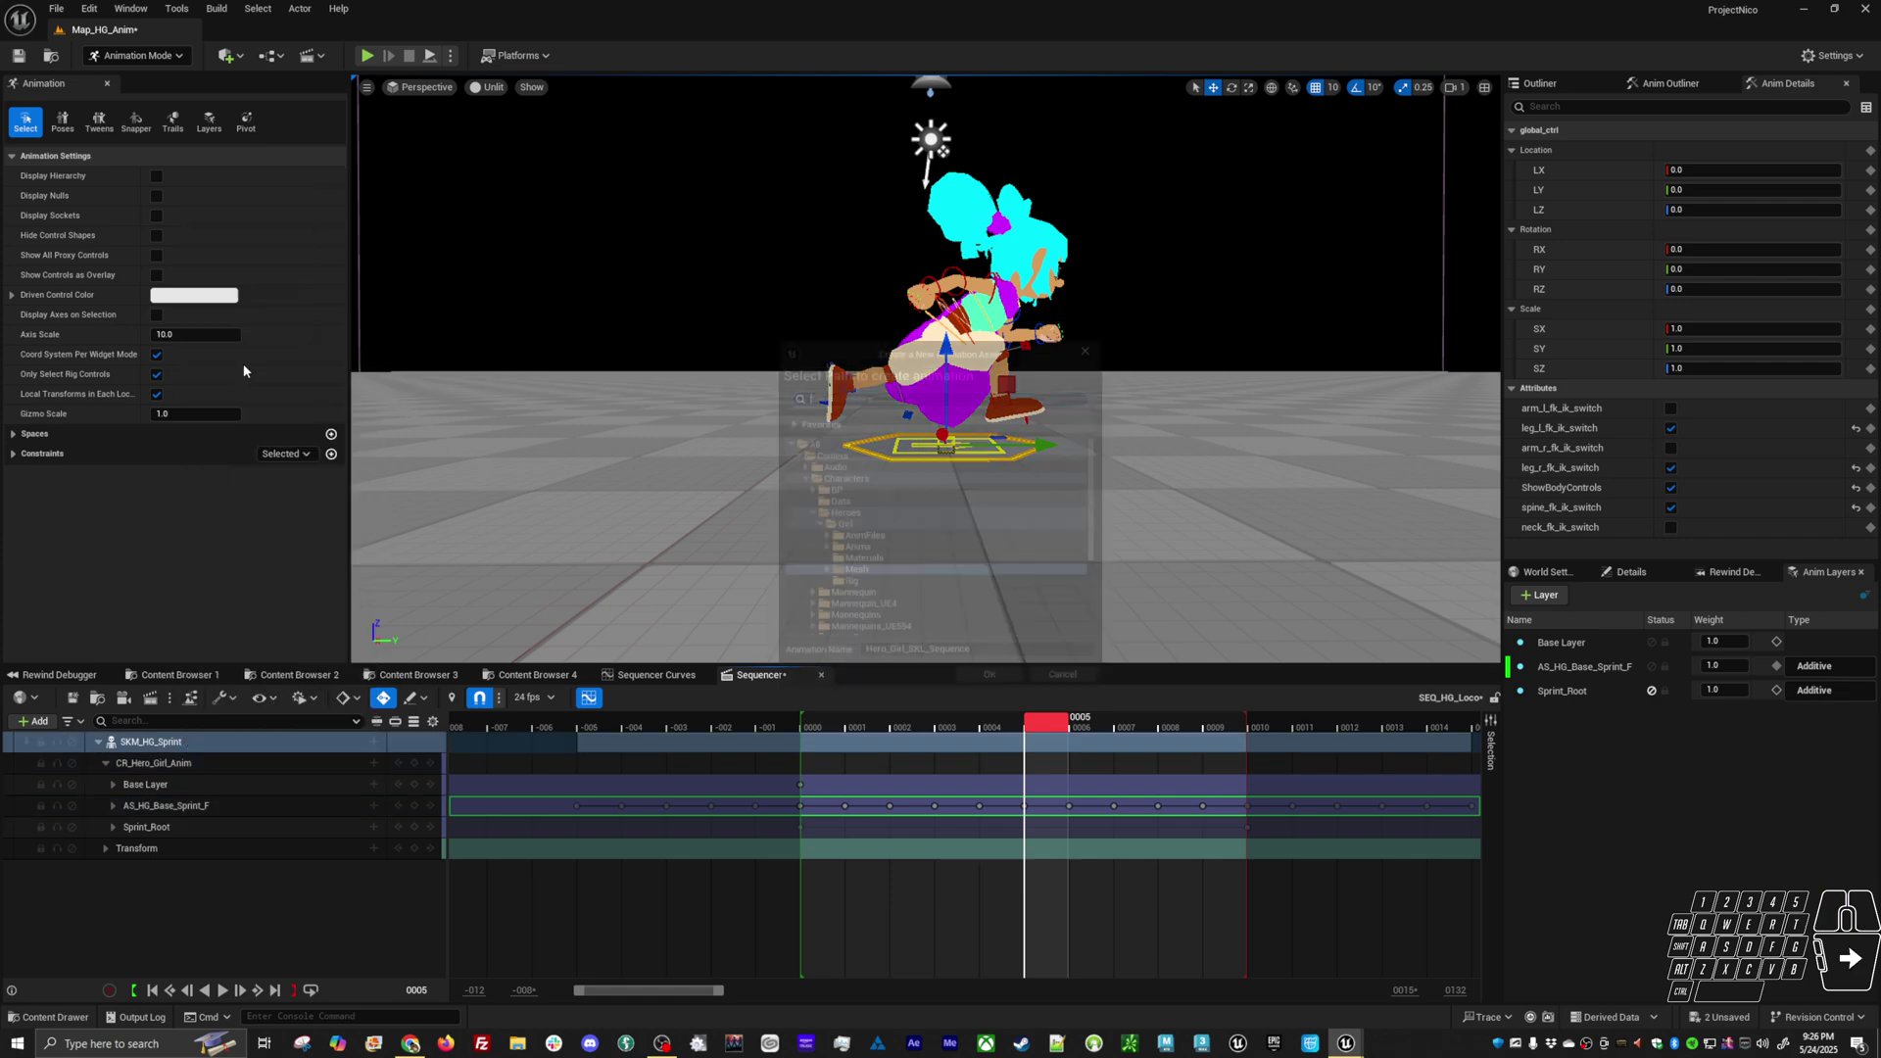
pyautogui.click(825, 550)
pyautogui.scroll(-3, 813, 583)
pyautogui.click(799, 609)
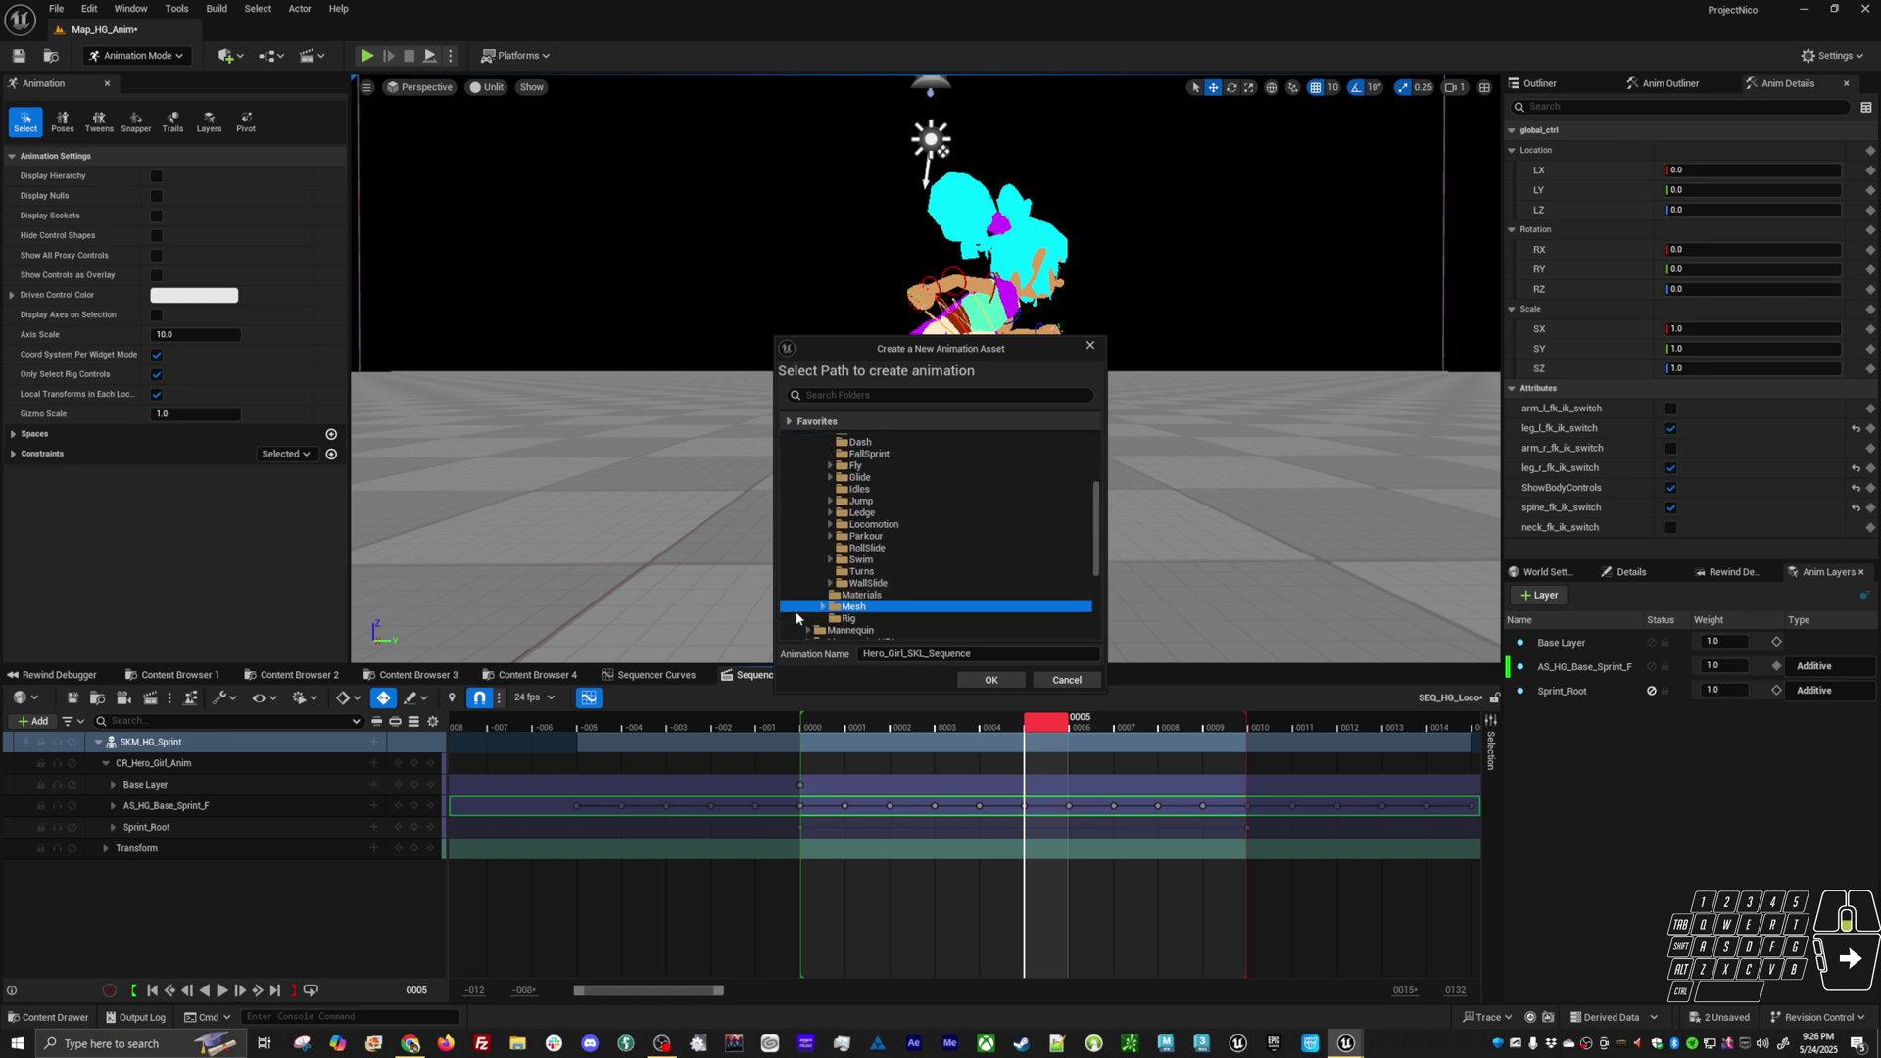
pyautogui.click(871, 525)
pyautogui.click(830, 525)
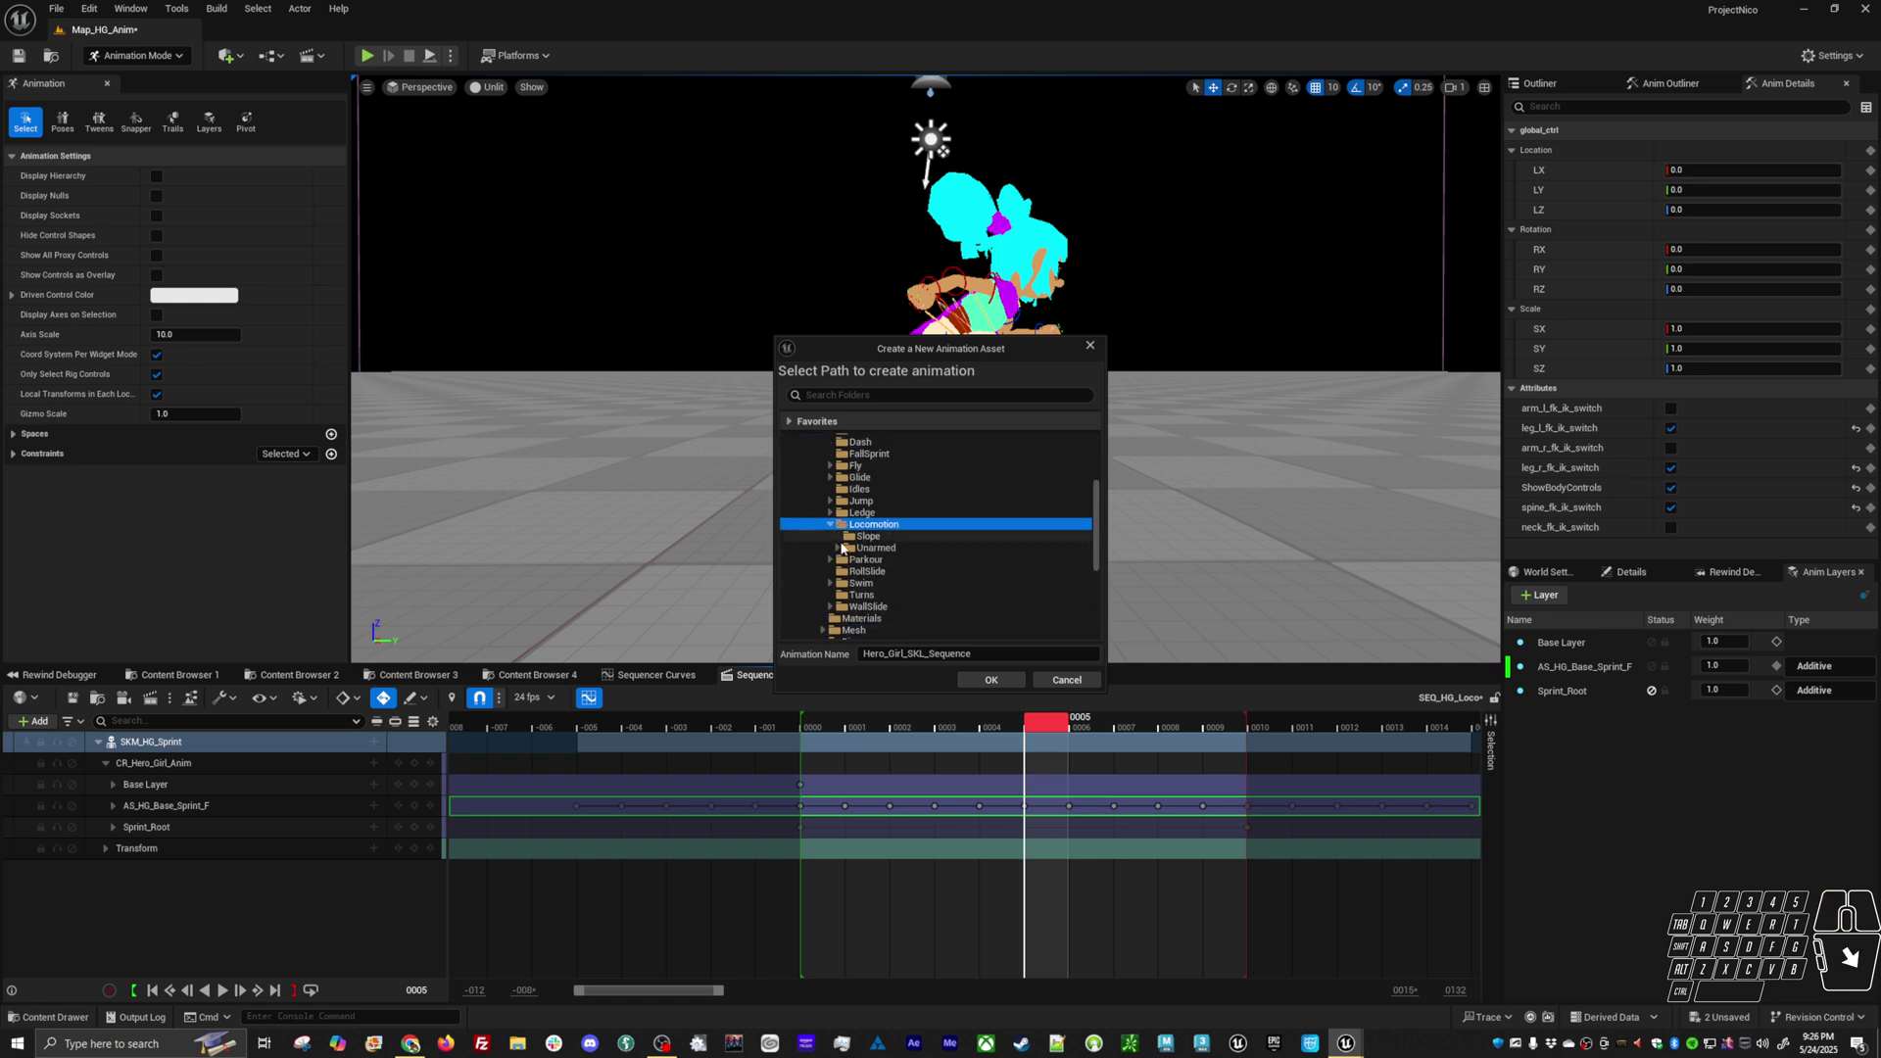
pyautogui.click(875, 547)
# Name the animation AS_HG_Base_Sprint_F, replace the existing asset and export it with the default options
pyautogui.click(996, 653)
pyautogui.write('AS_HG_Base_Sprint_F')
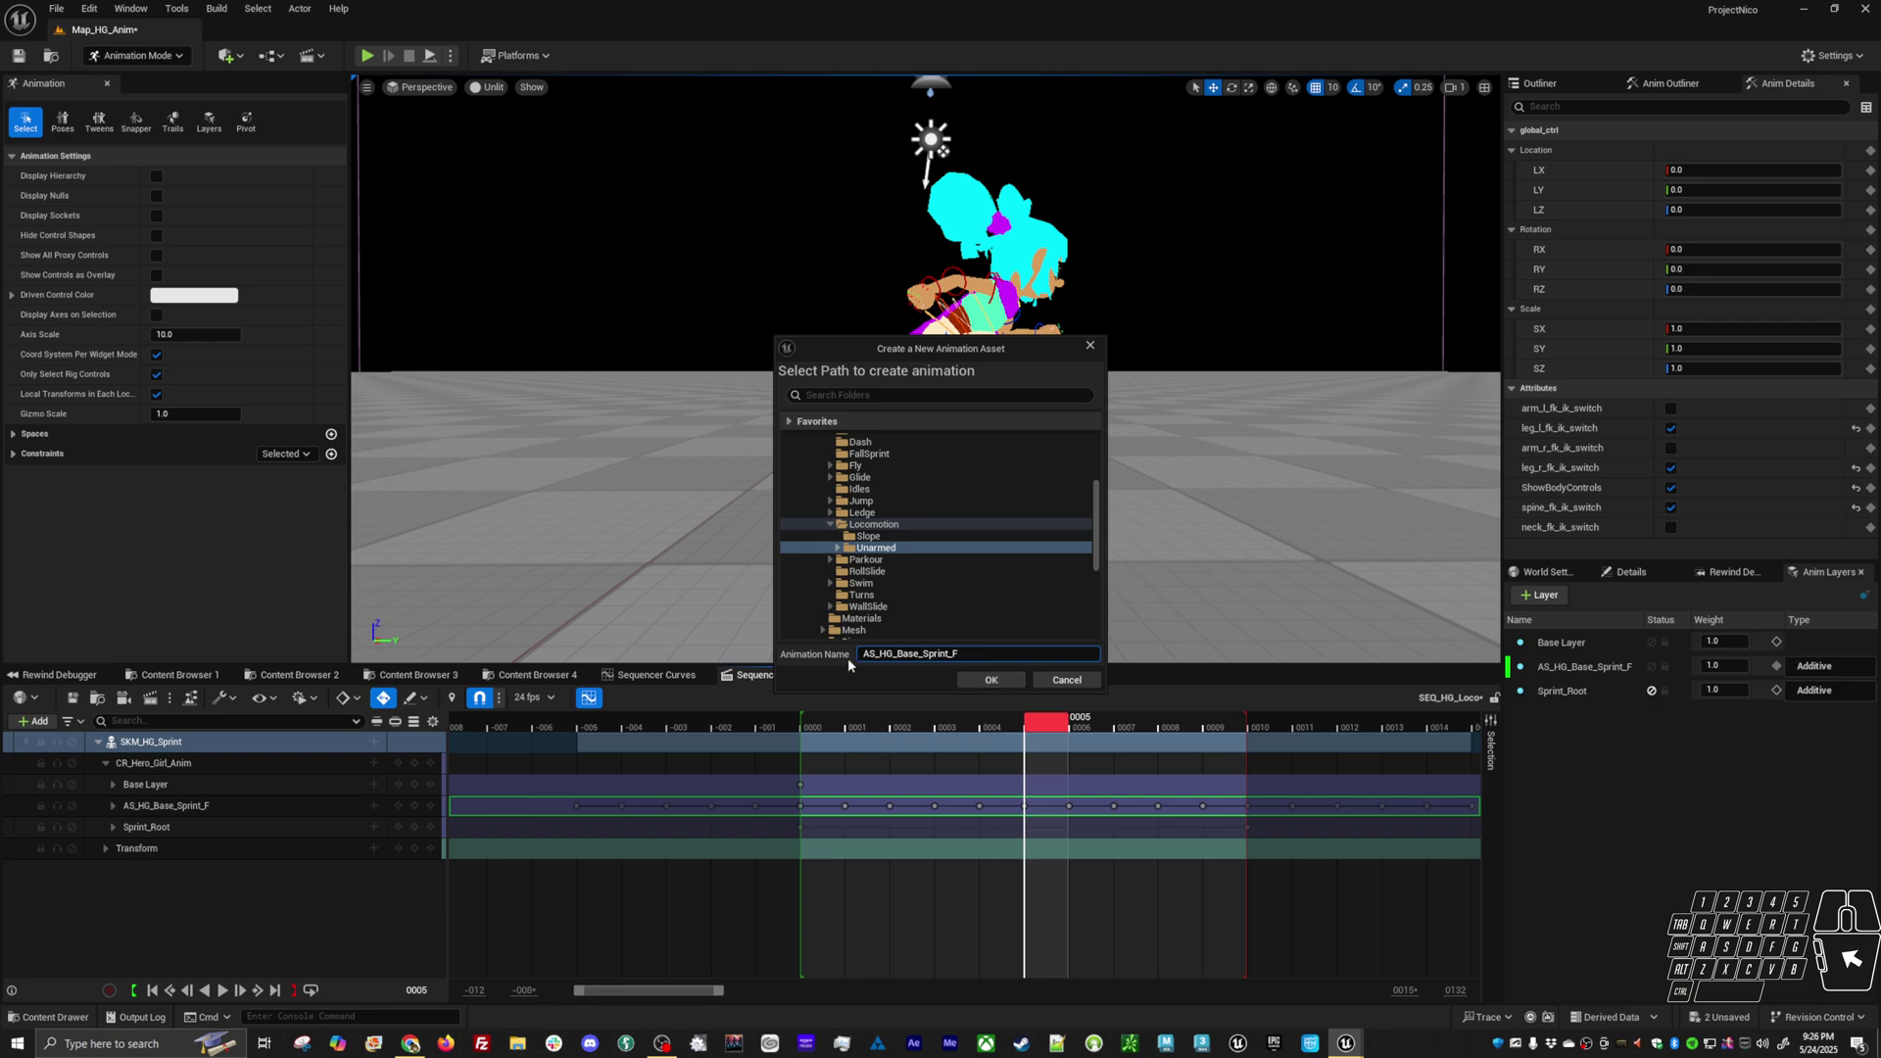
pyautogui.click(987, 680)
pyautogui.click(1048, 559)
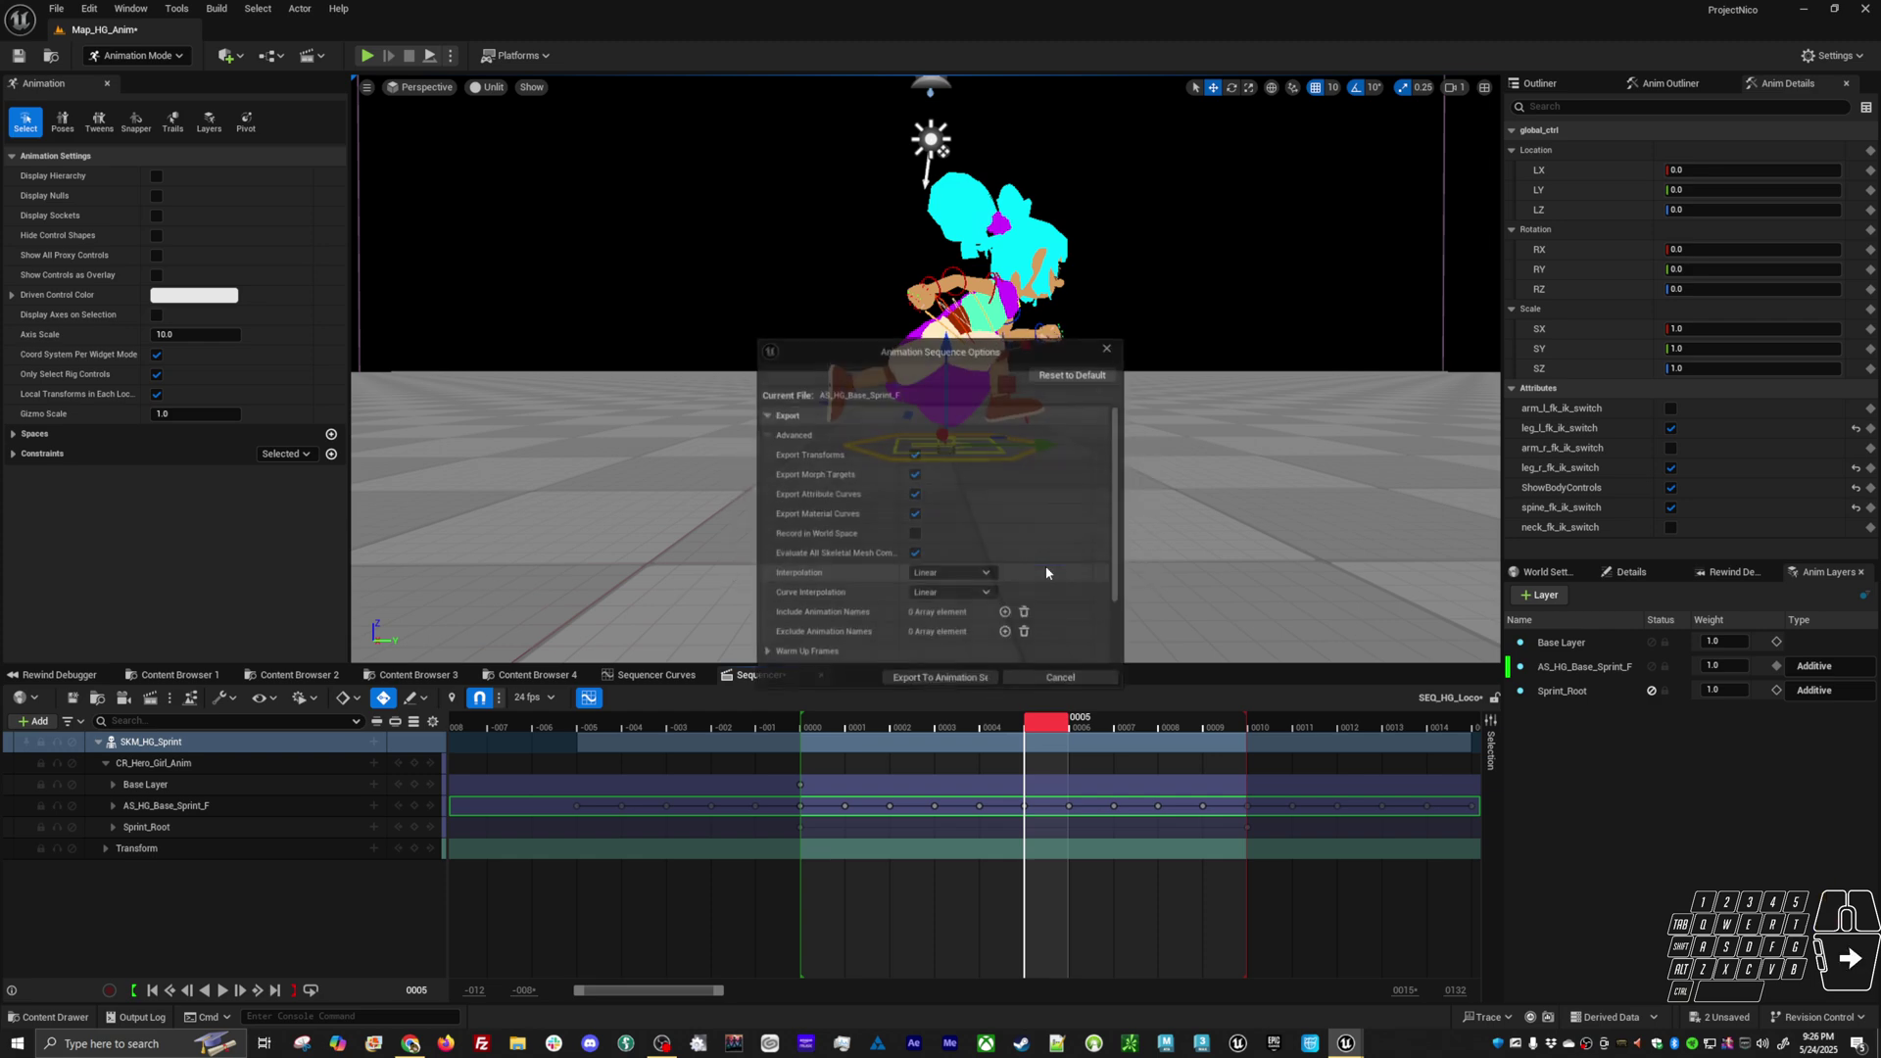
pyautogui.click(906, 679)
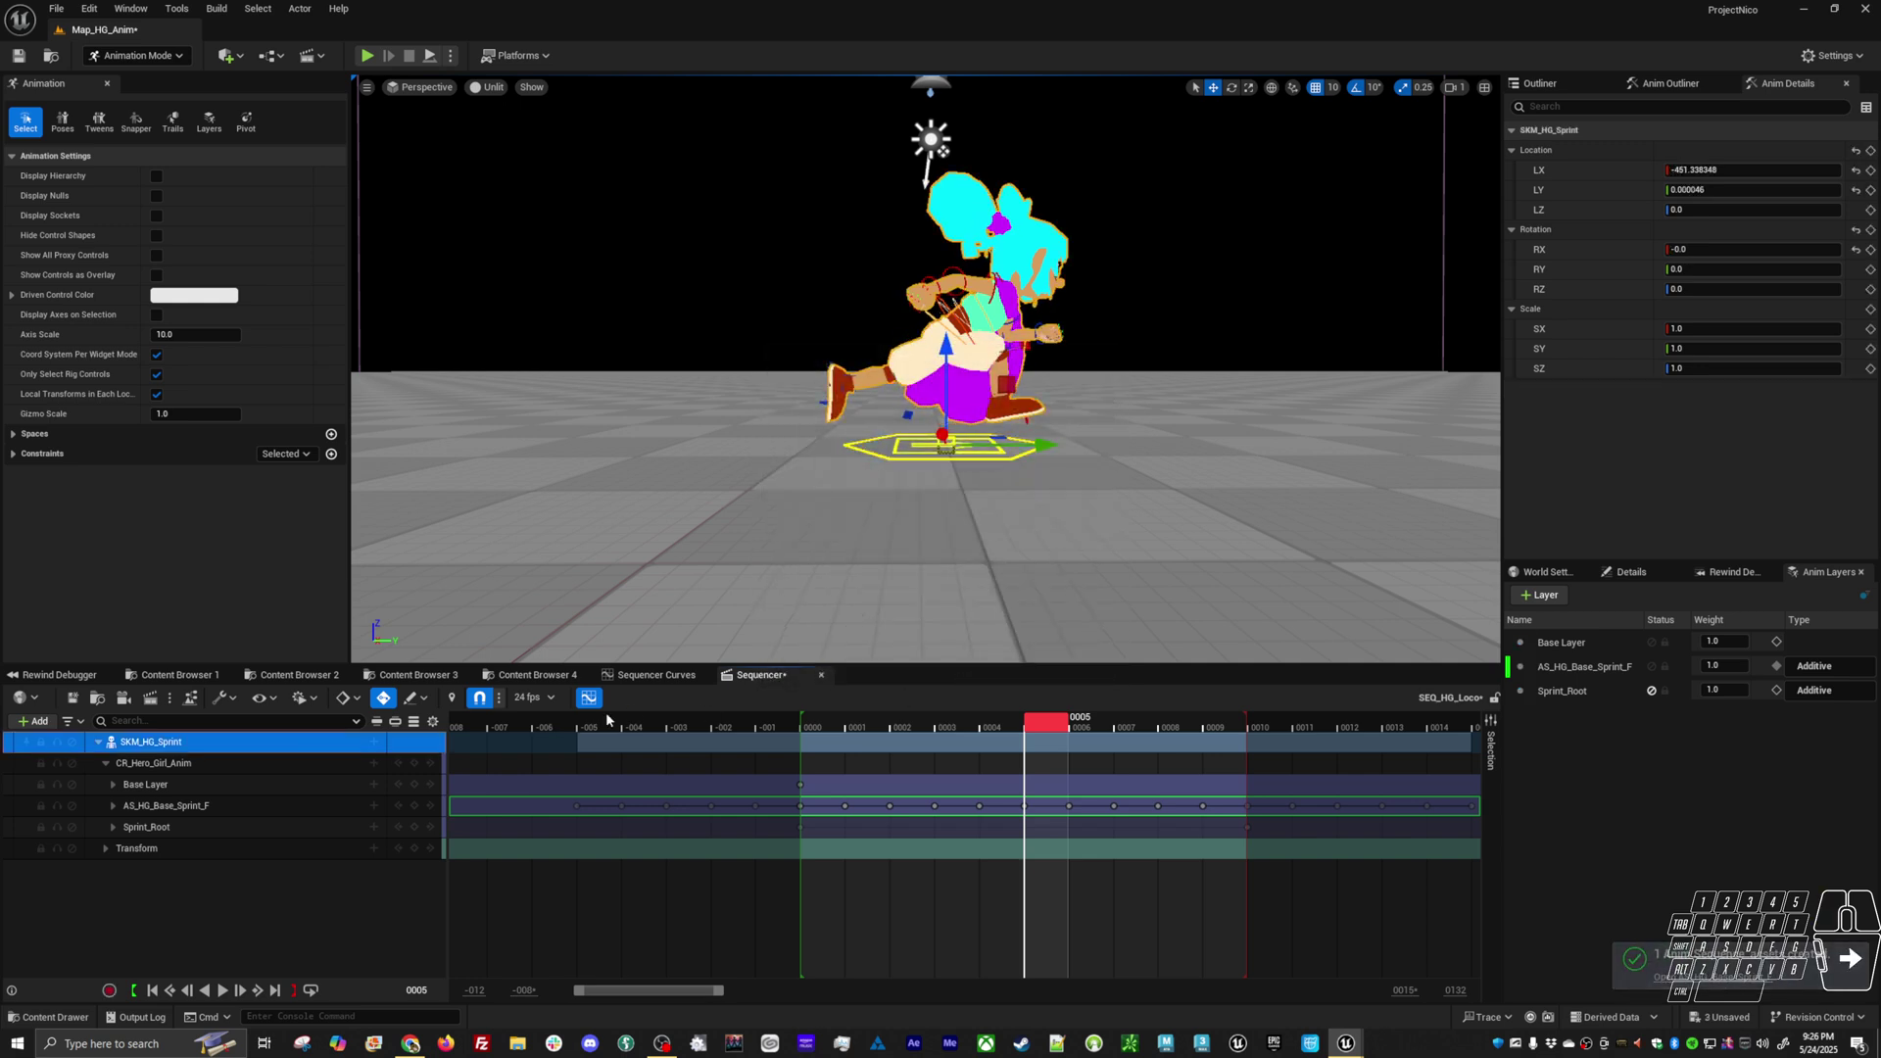
# Open the AS_HG_Base_Sprint_F animation sequence and disable Enable Root Motion and Force Root Lock
pyautogui.click(668, 676)
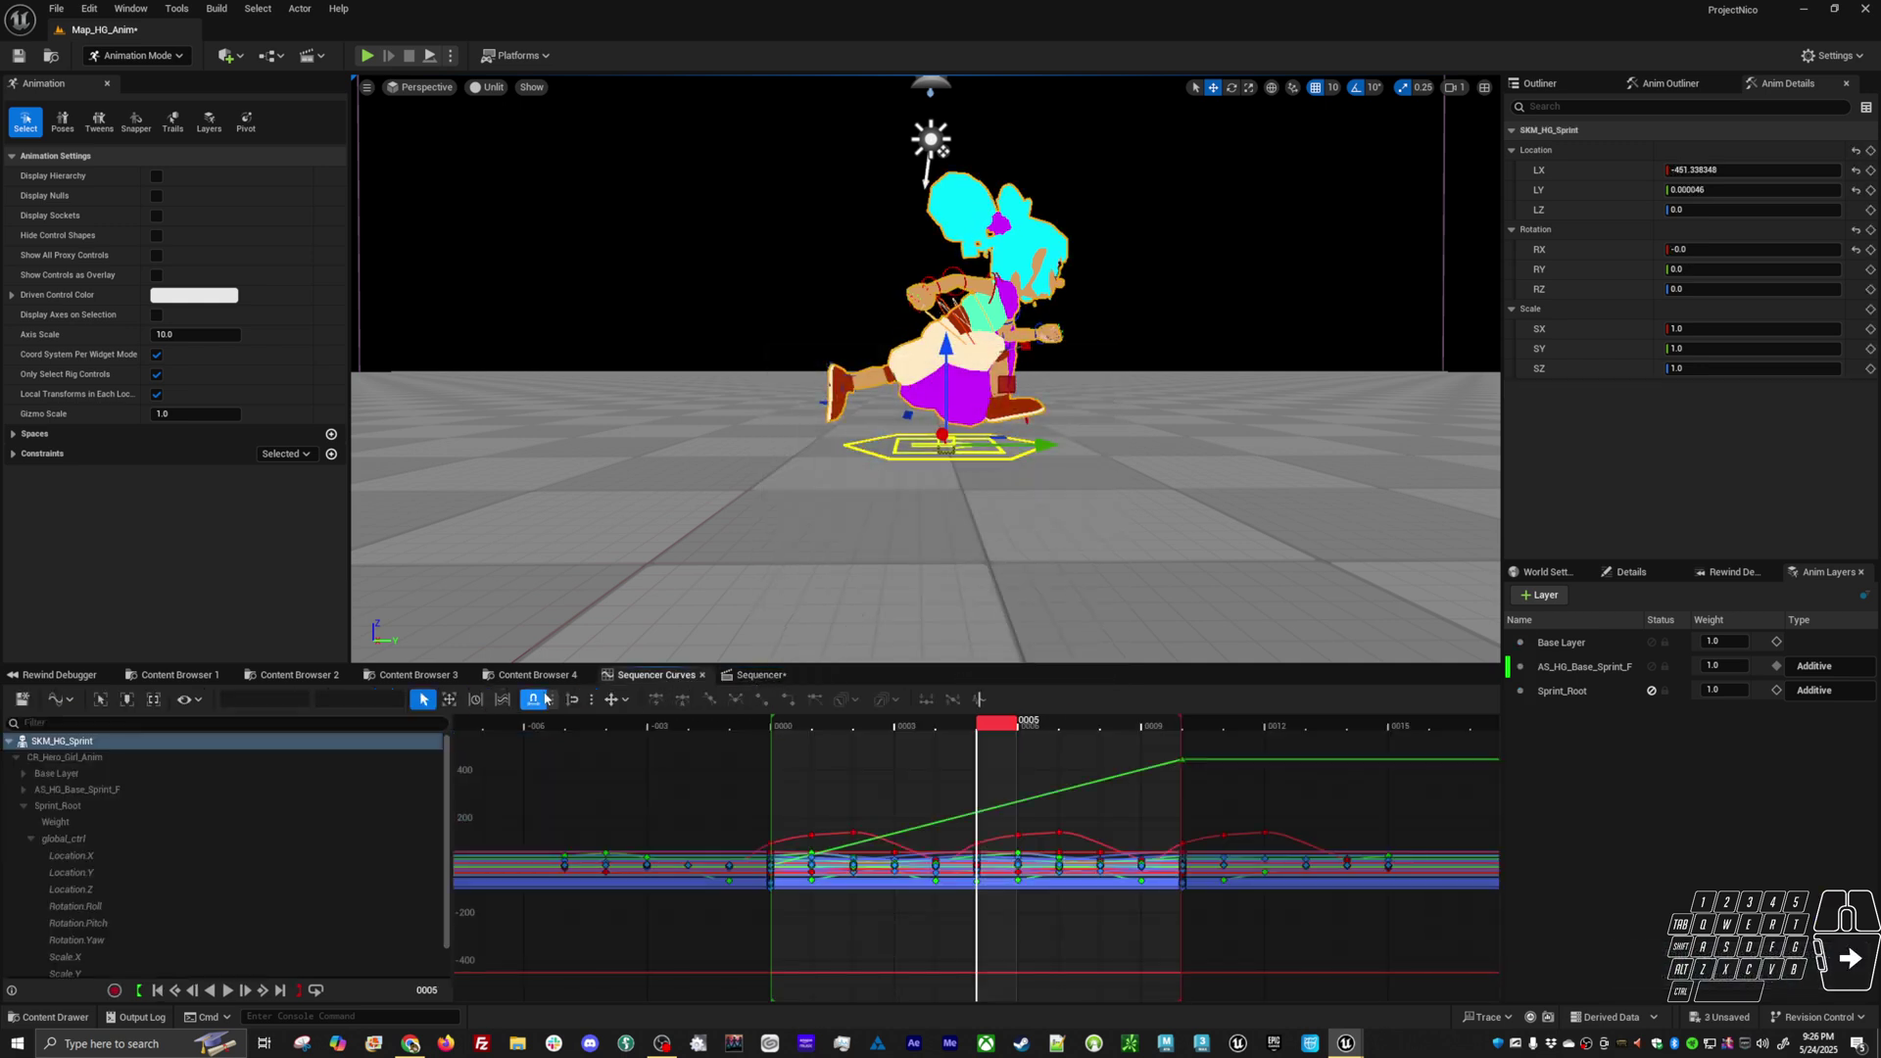
pyautogui.click(294, 675)
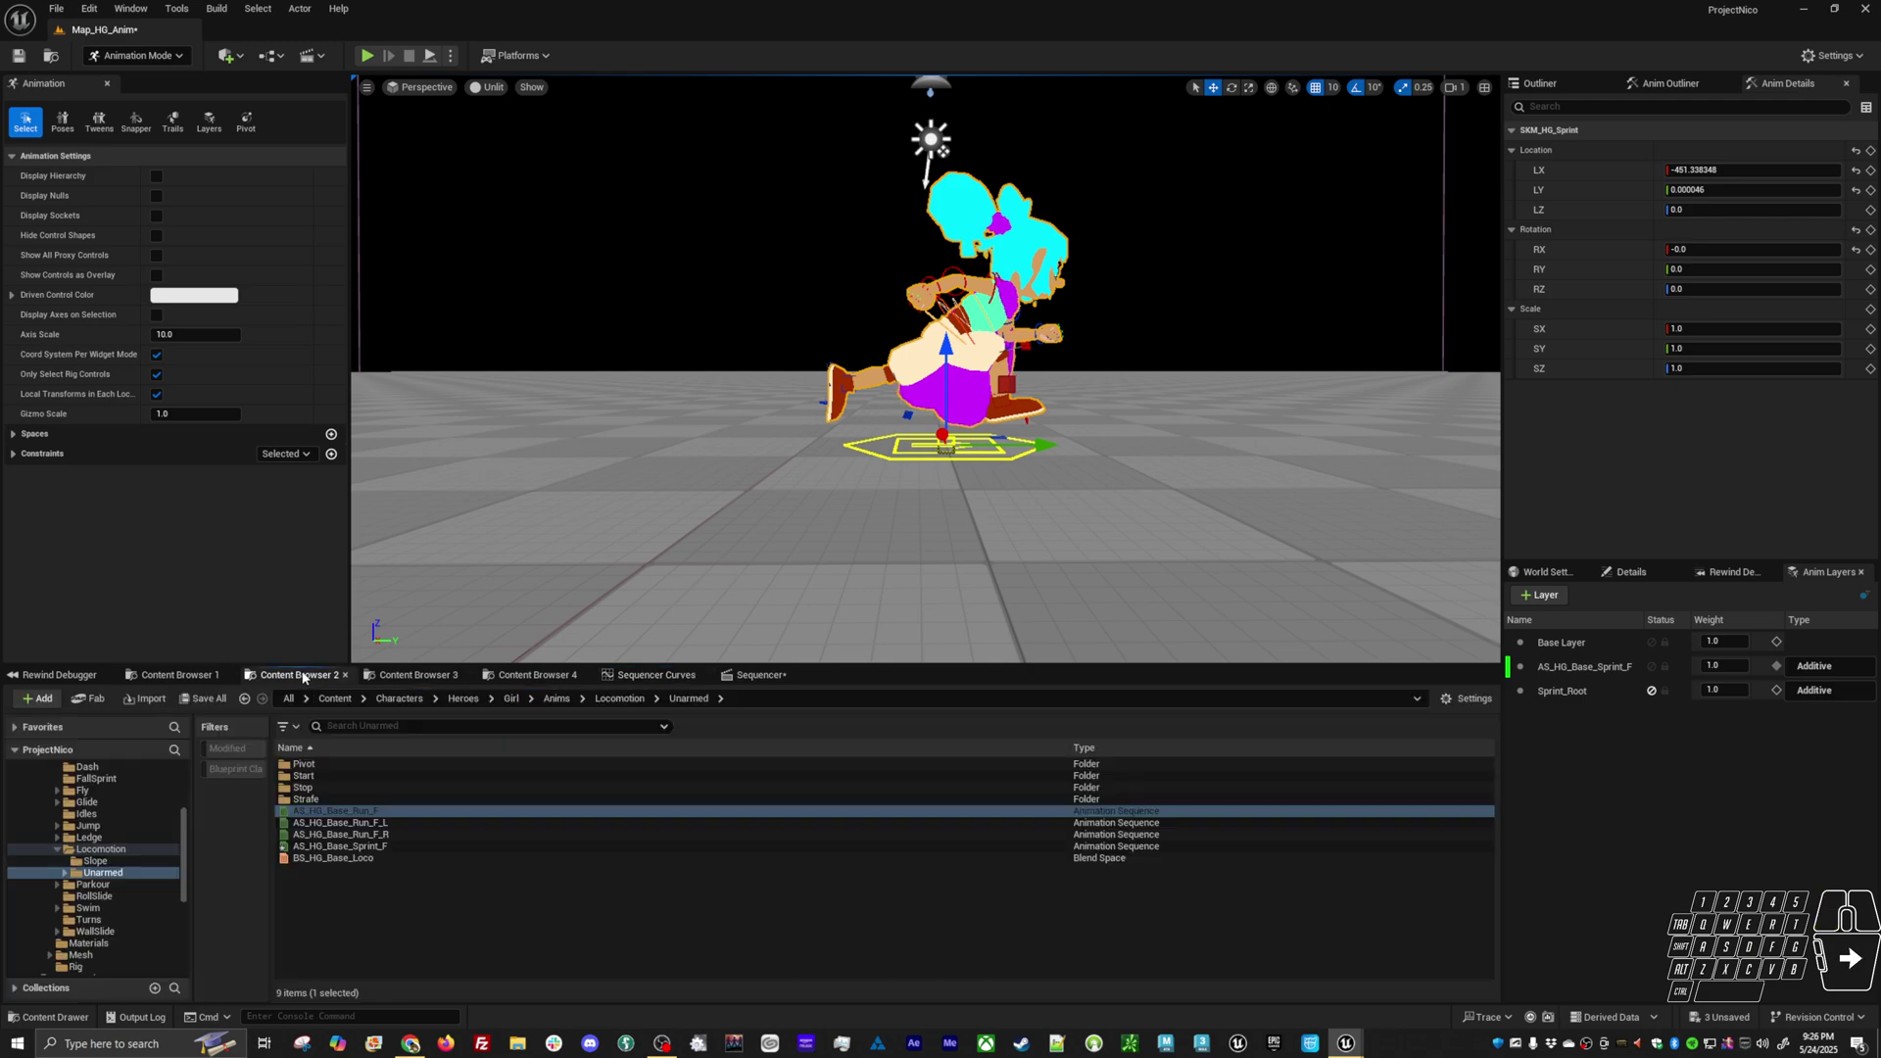
pyautogui.doubleClick(338, 846)
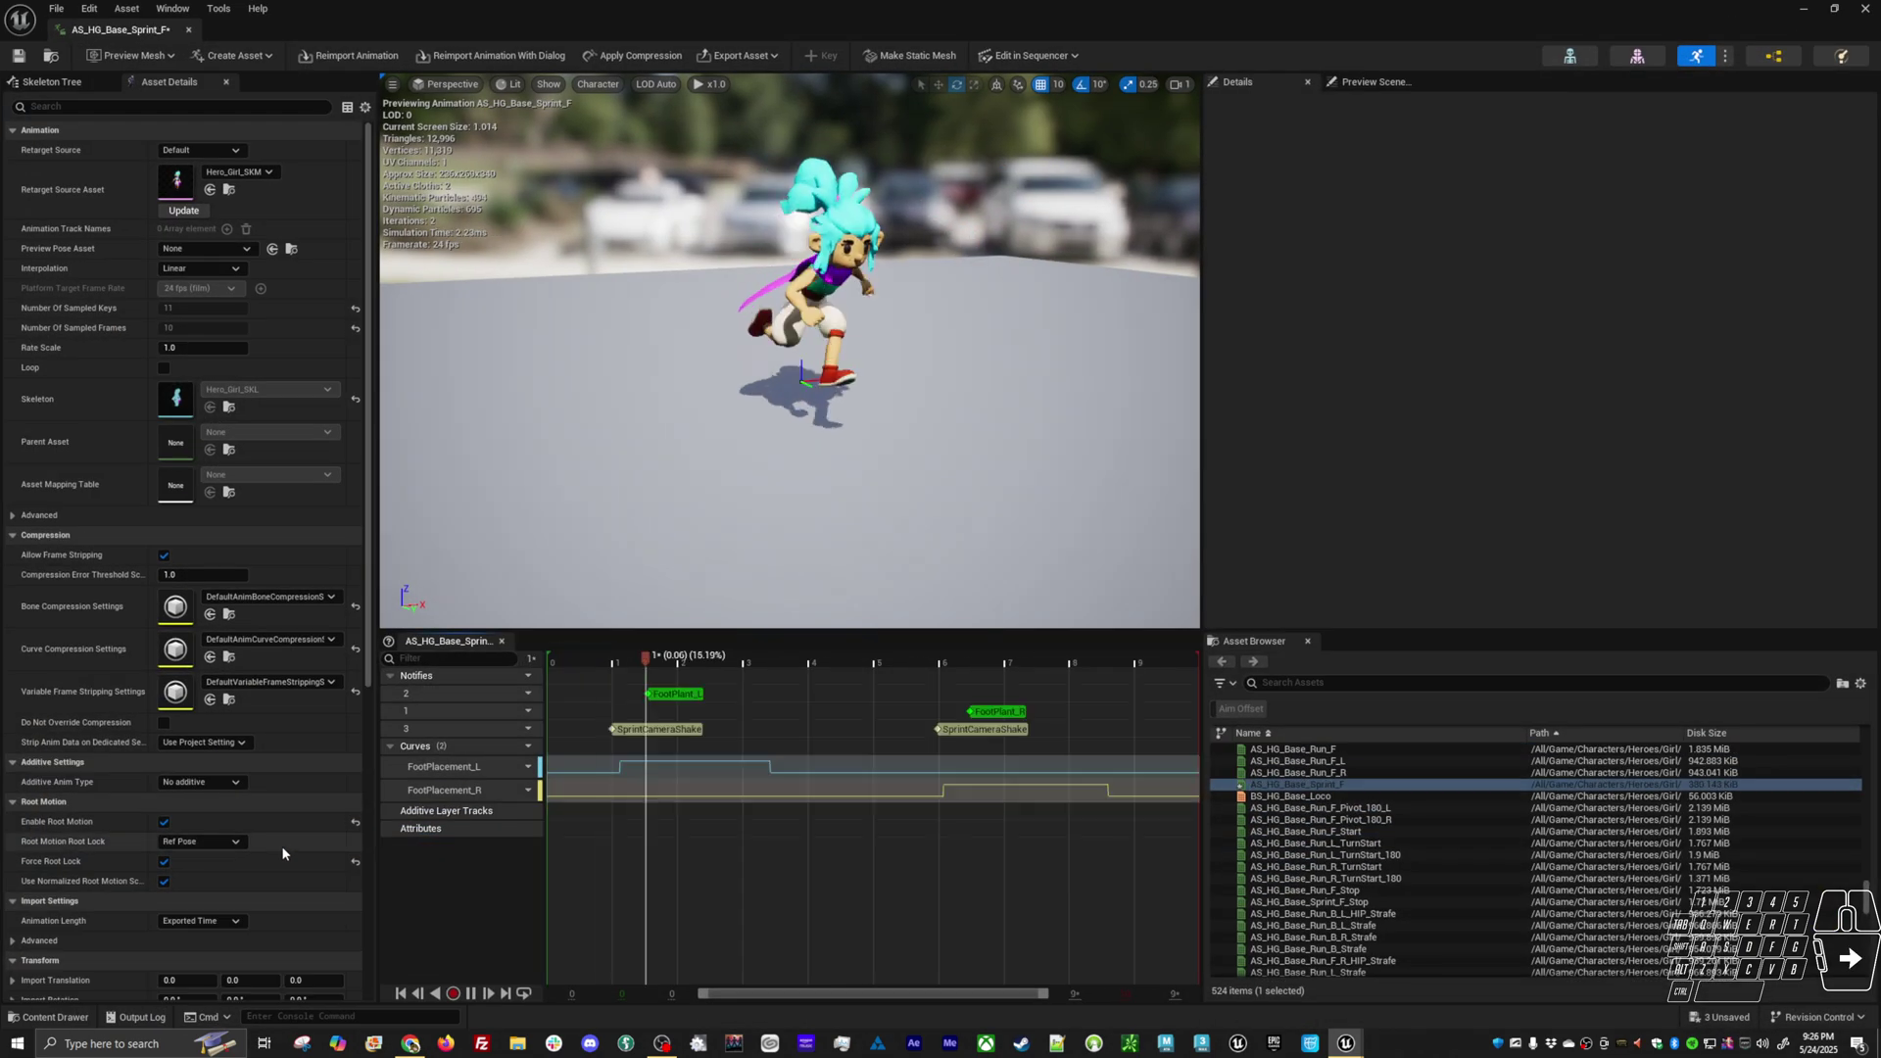
pyautogui.click(163, 822)
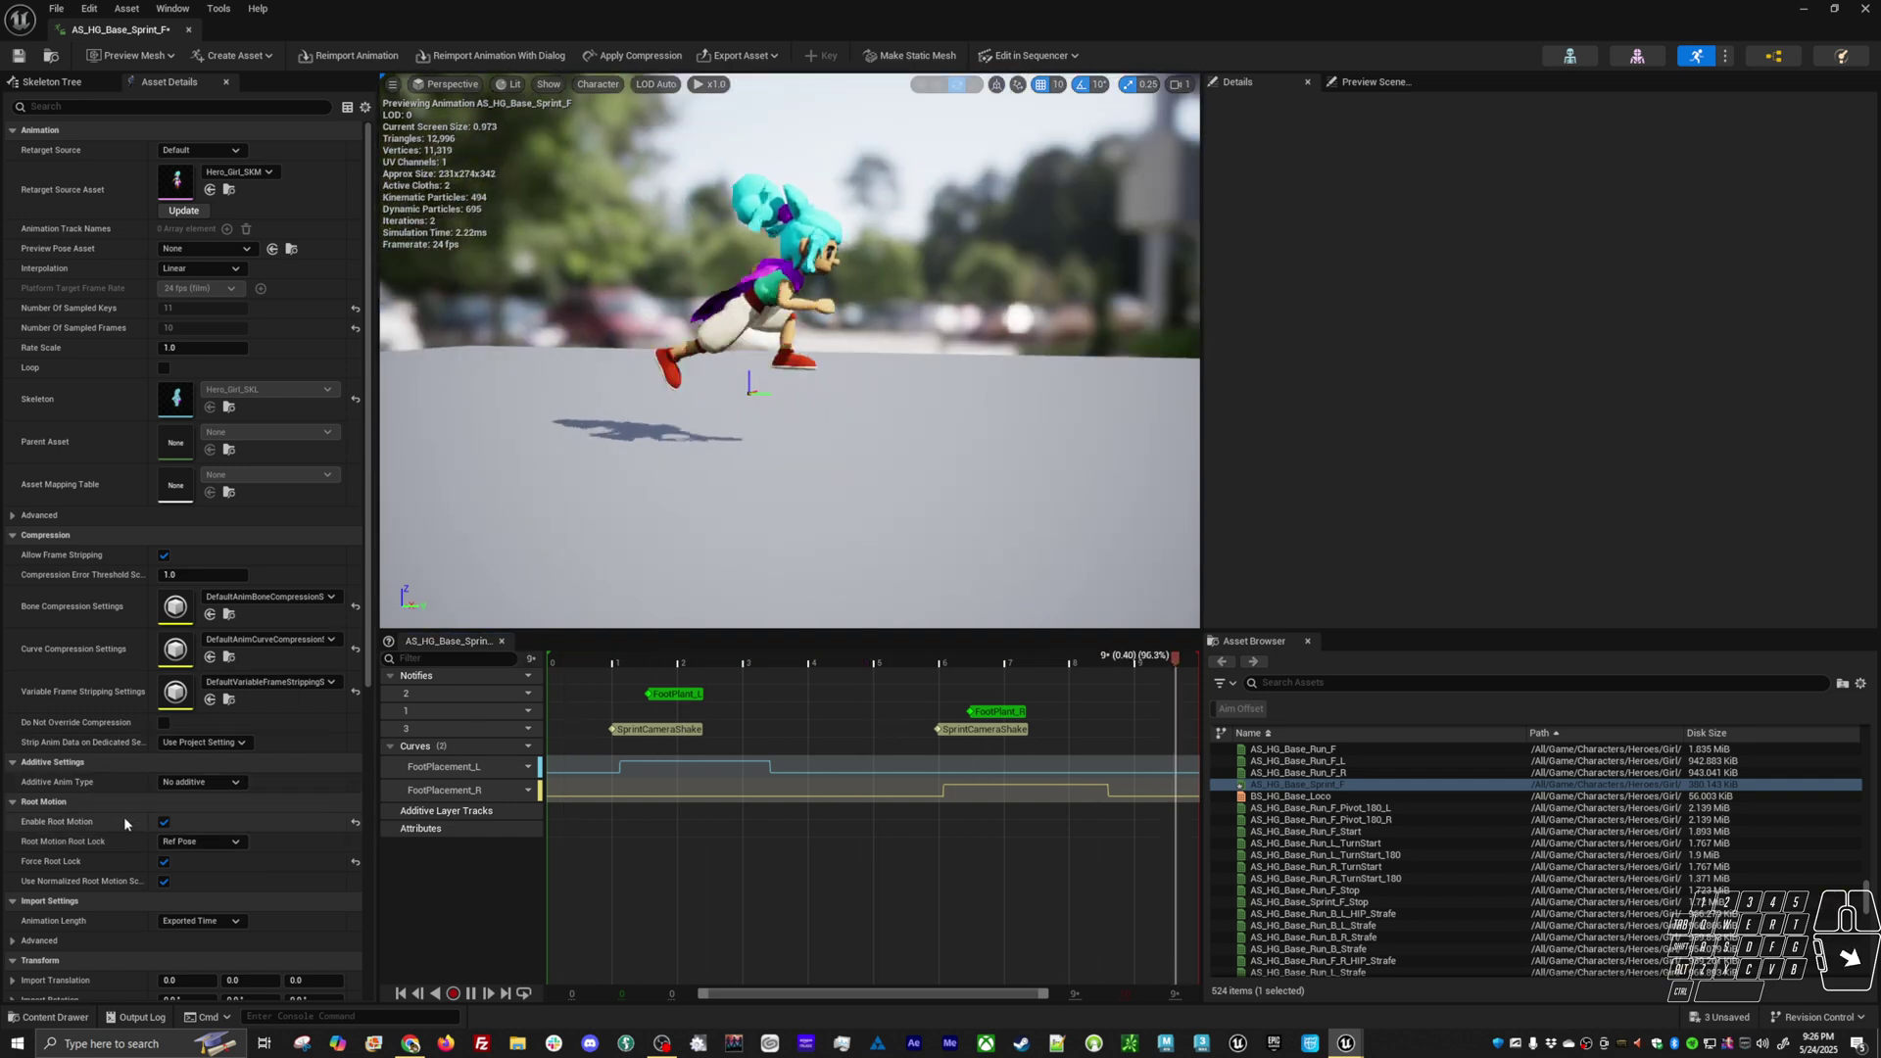
pyautogui.click(165, 861)
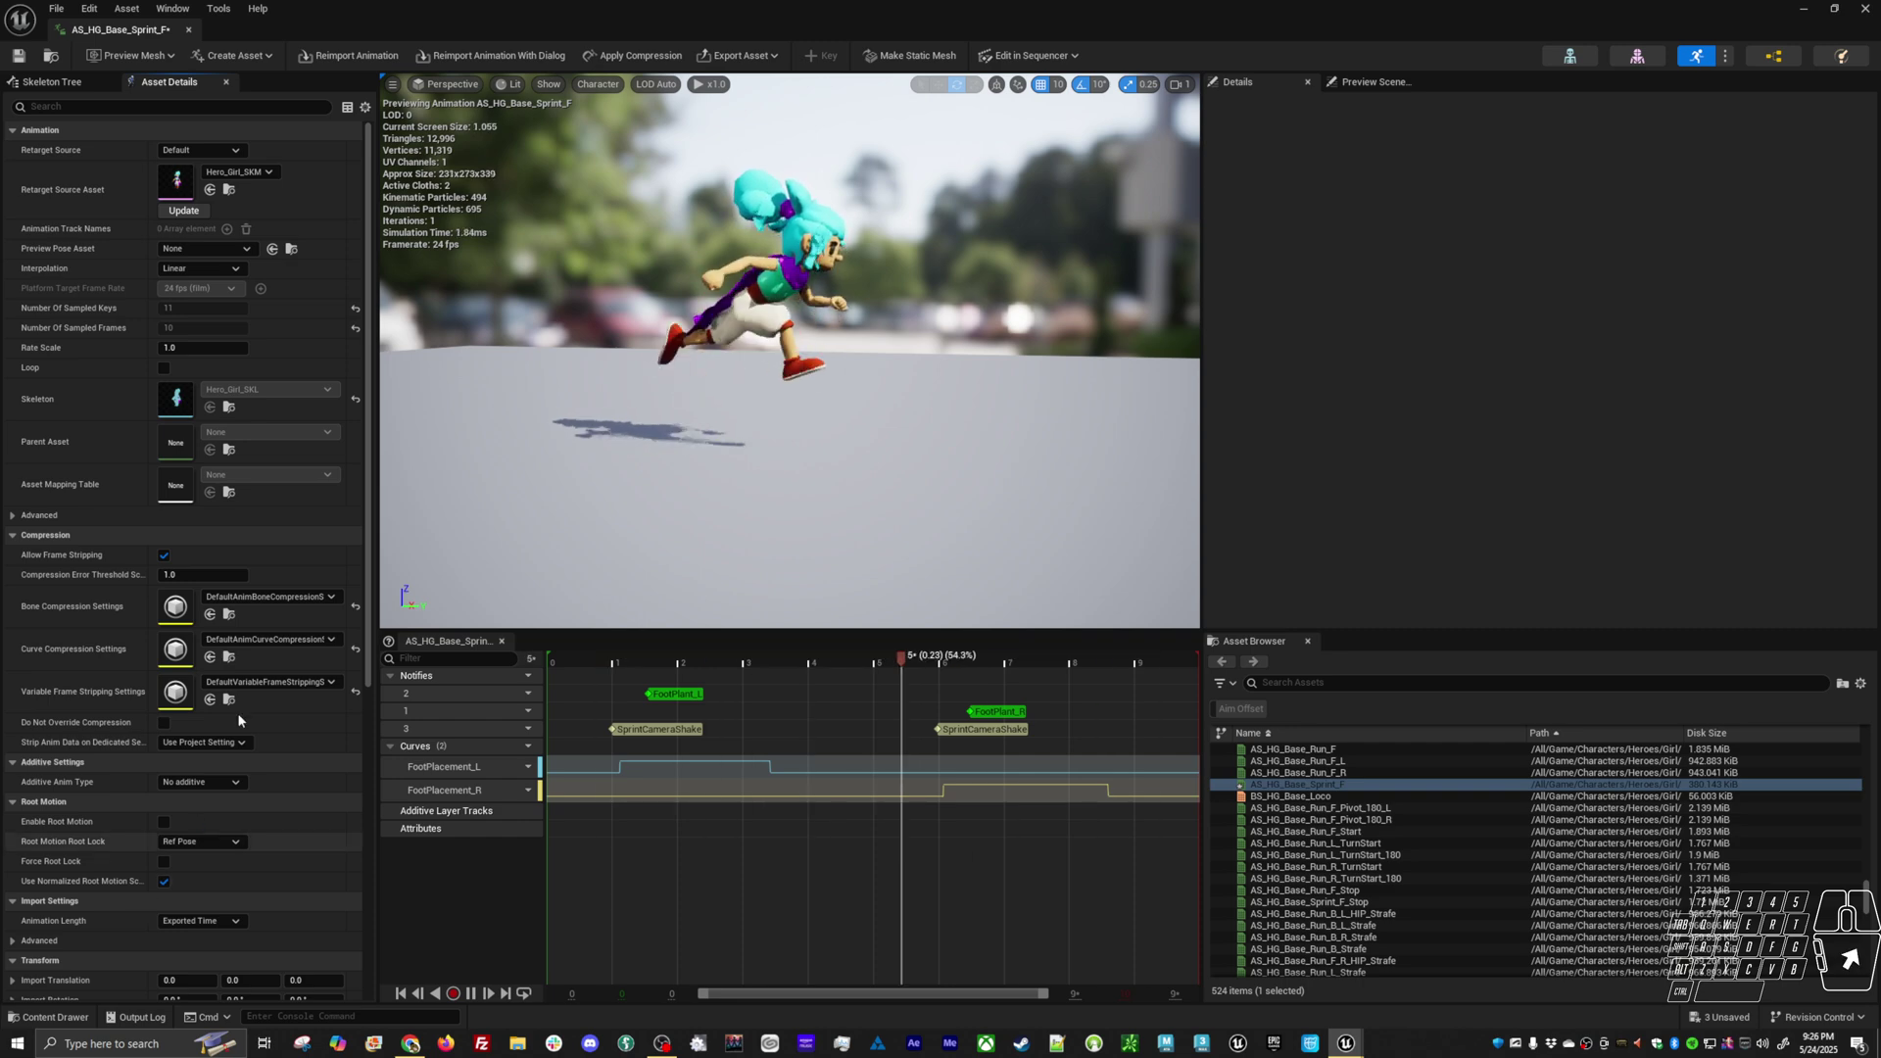
# Select the root bone in the skeleton hierarchy to examine its motion during playback
pyautogui.click(78, 82)
pyautogui.click(41, 145)
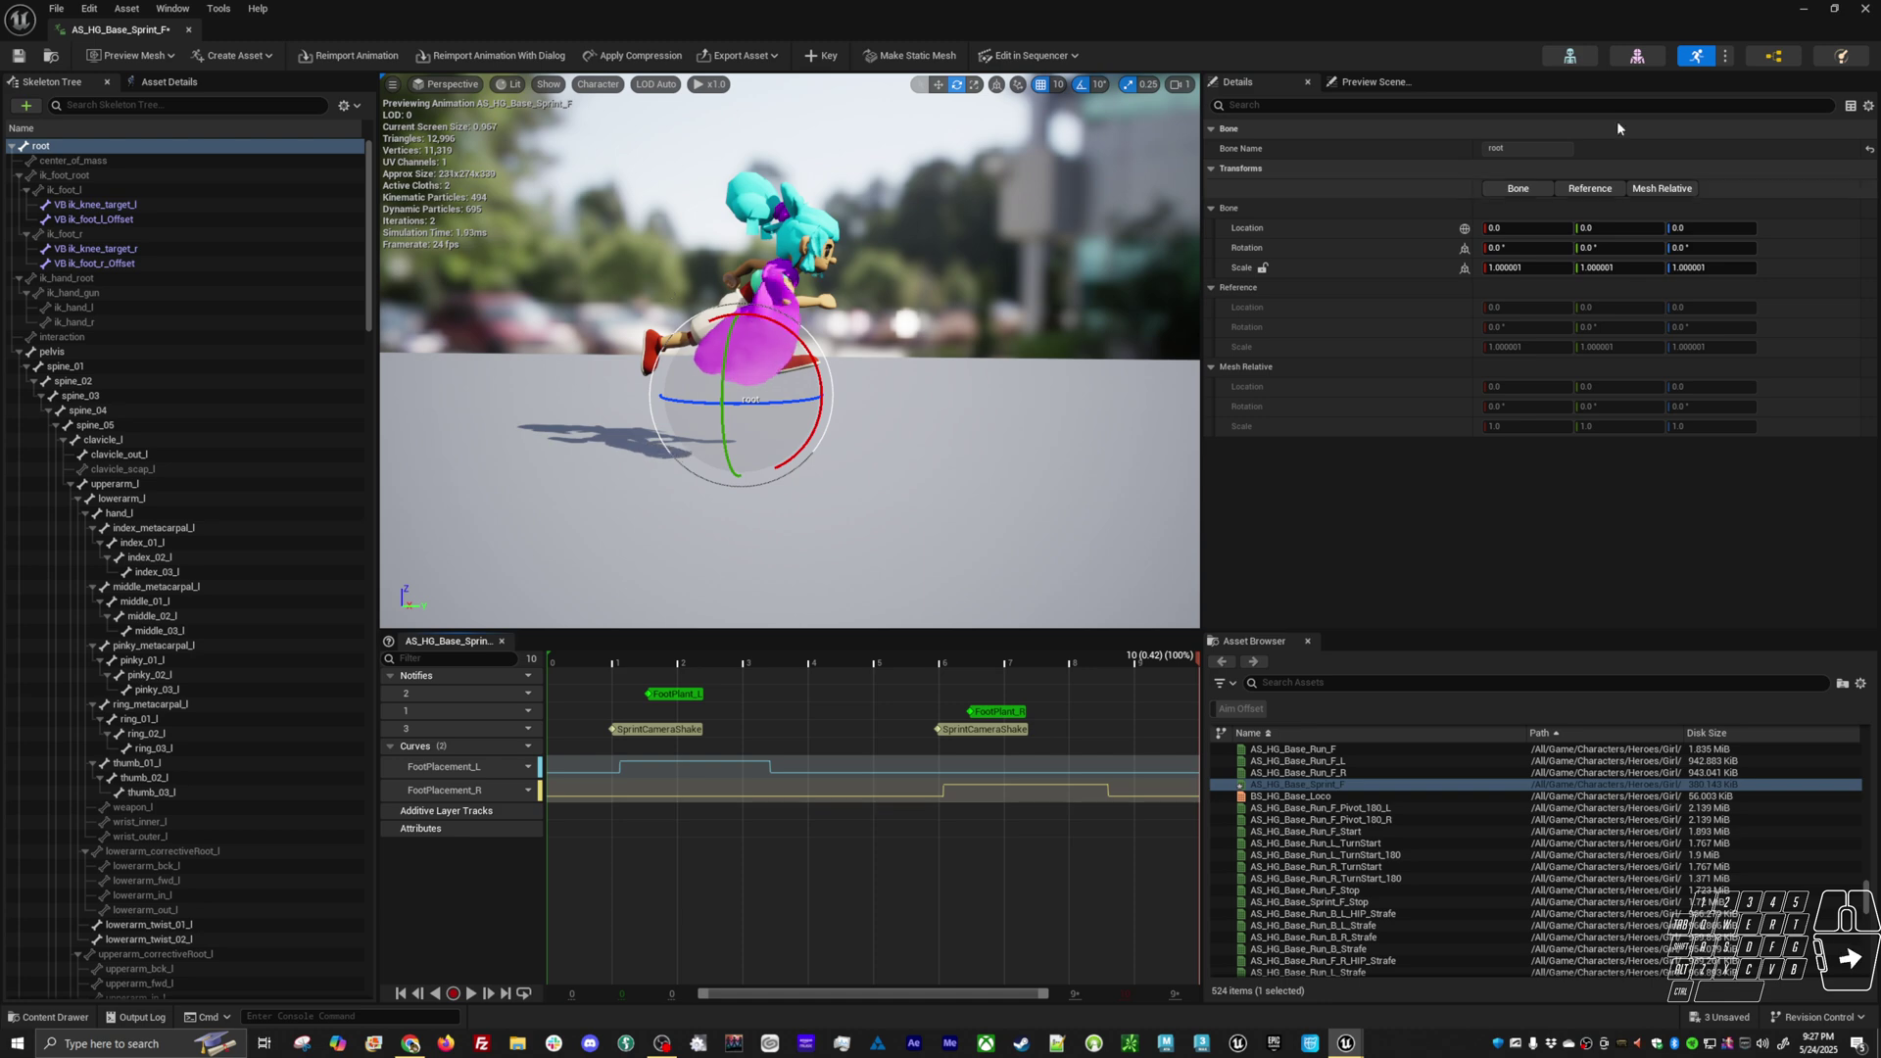
# Return to the level sequence and unmute the Sprint_Root animation layer
pyautogui.click(1803, 9)
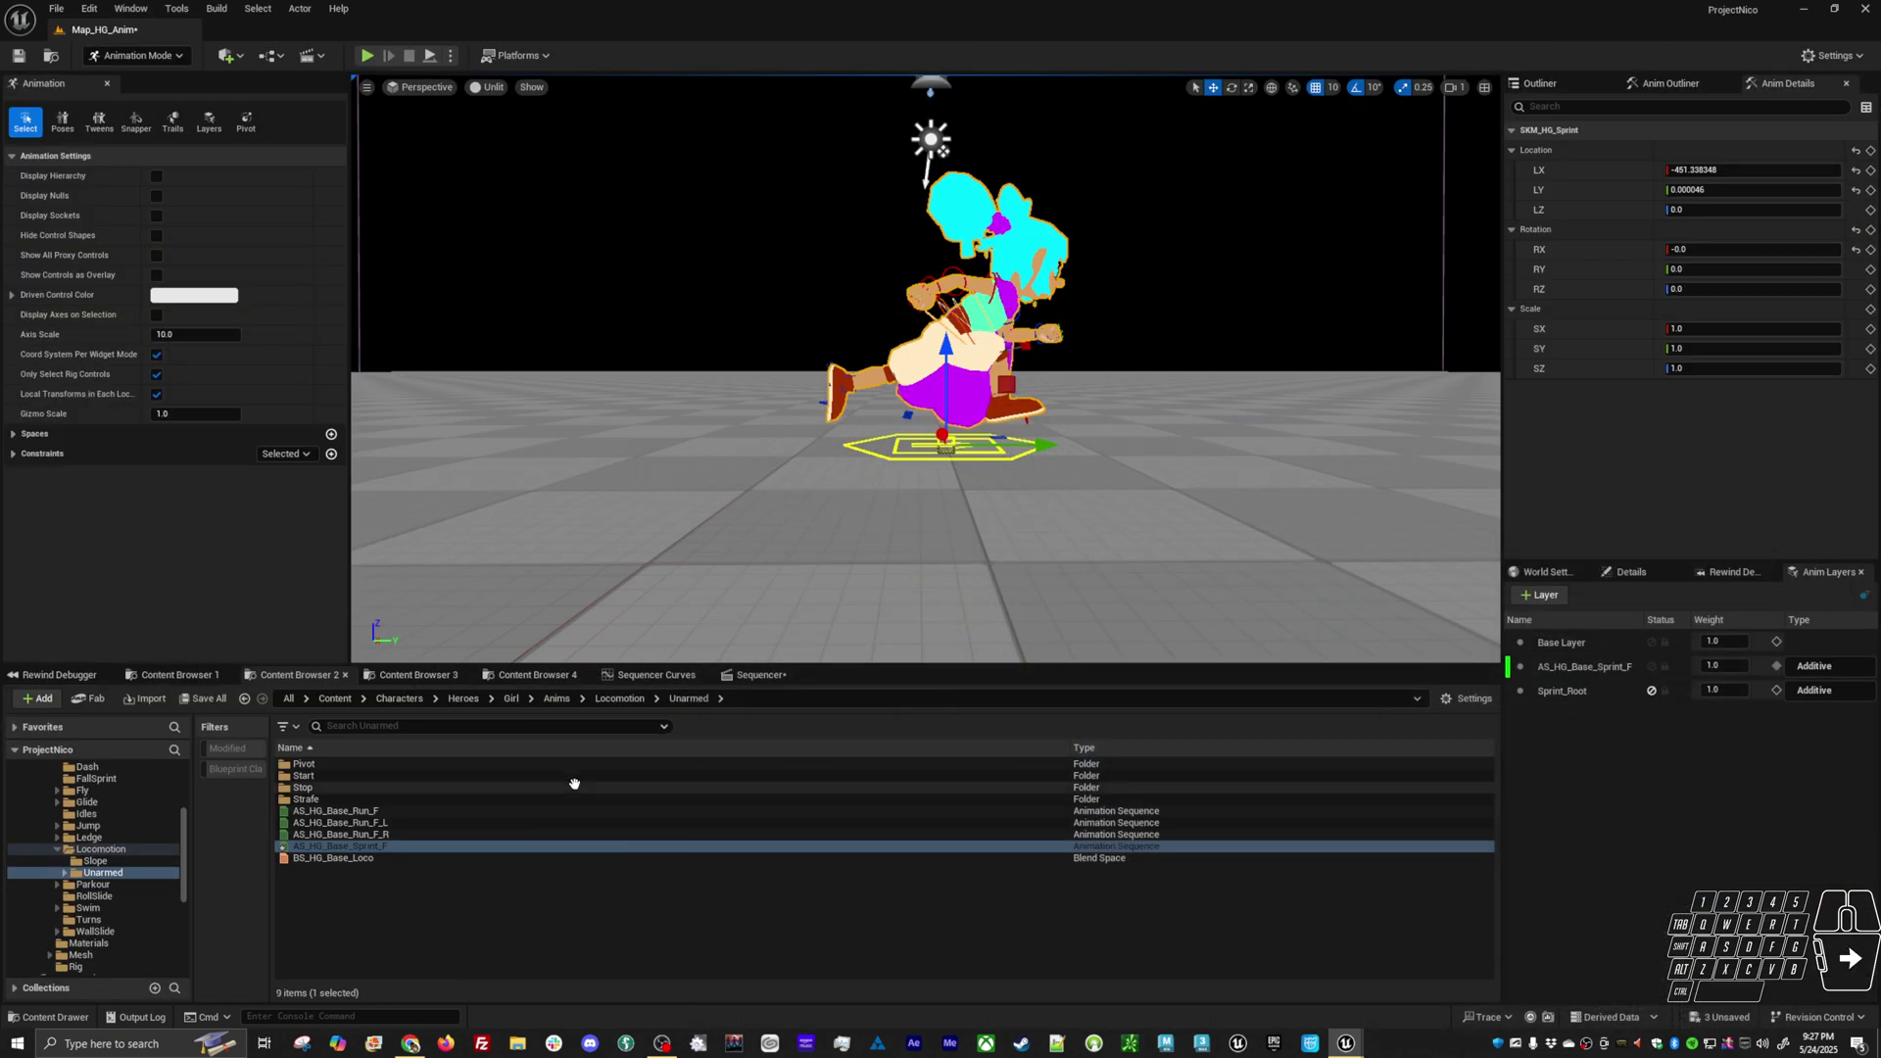
pyautogui.click(759, 676)
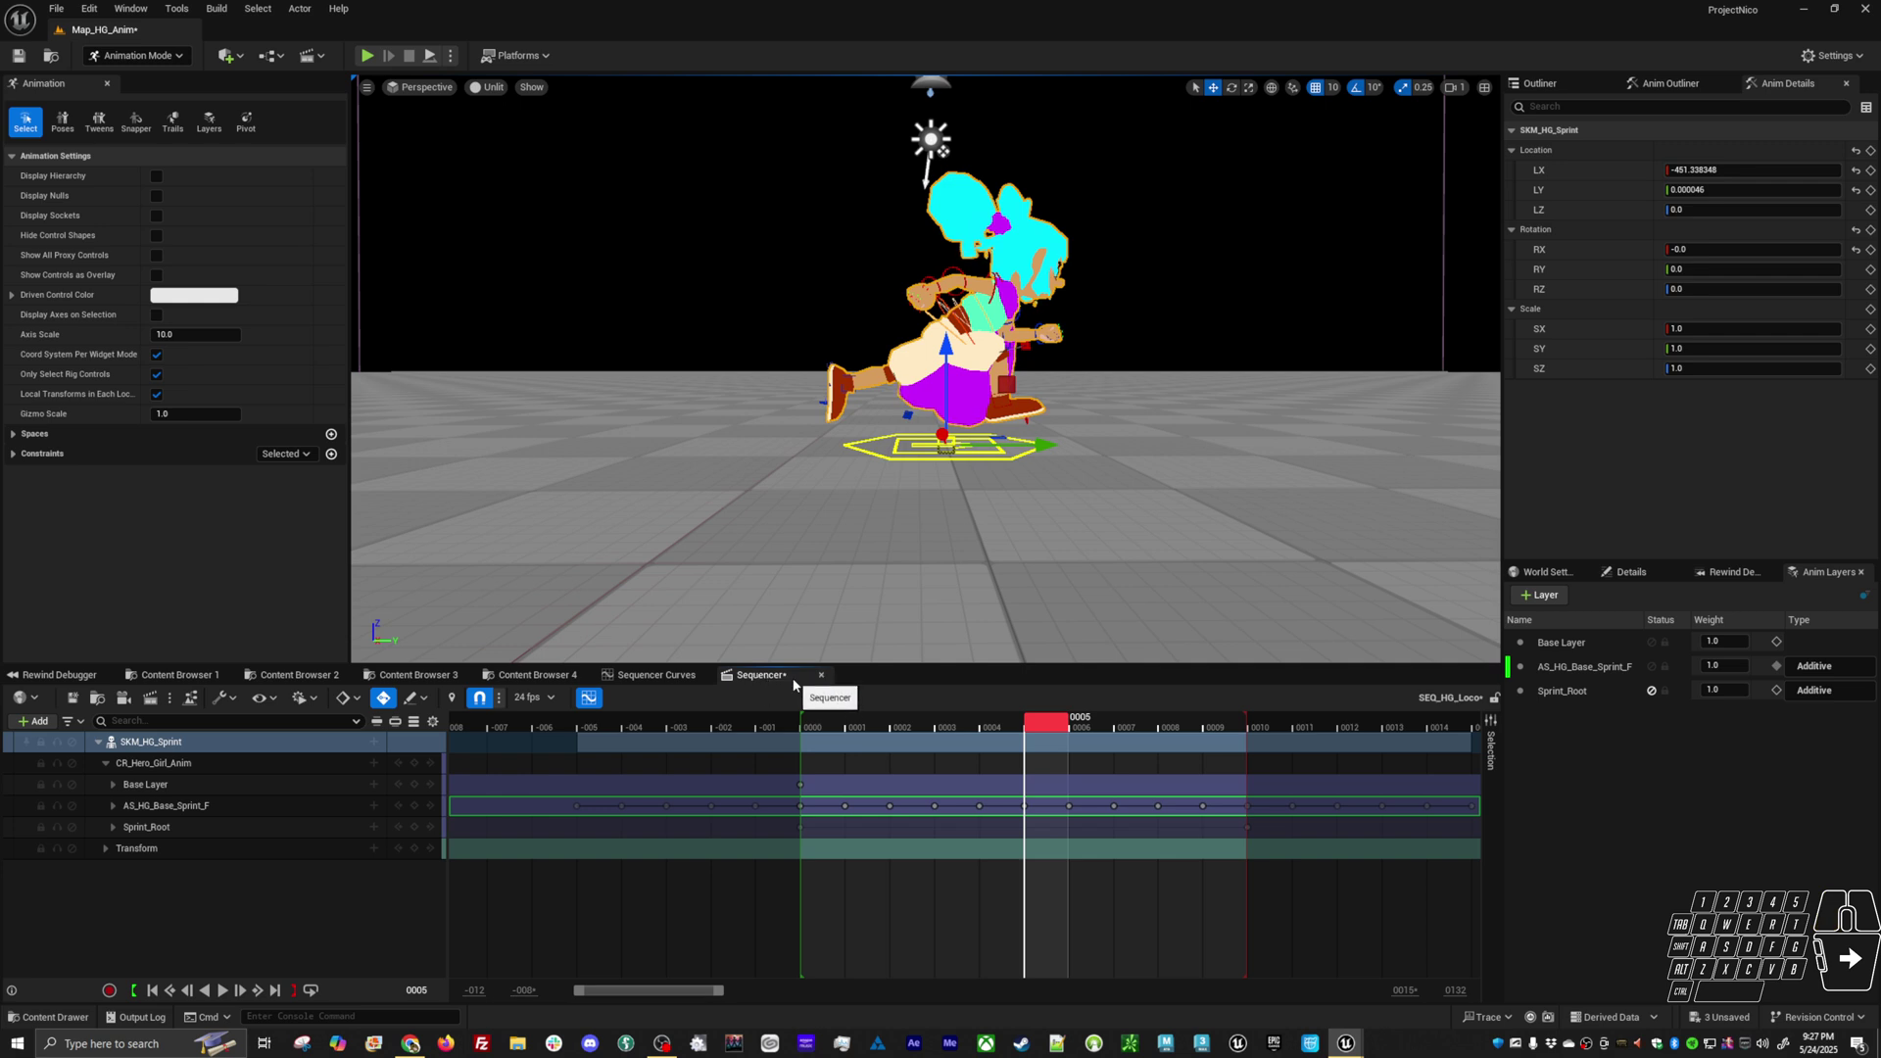
pyautogui.click(1651, 690)
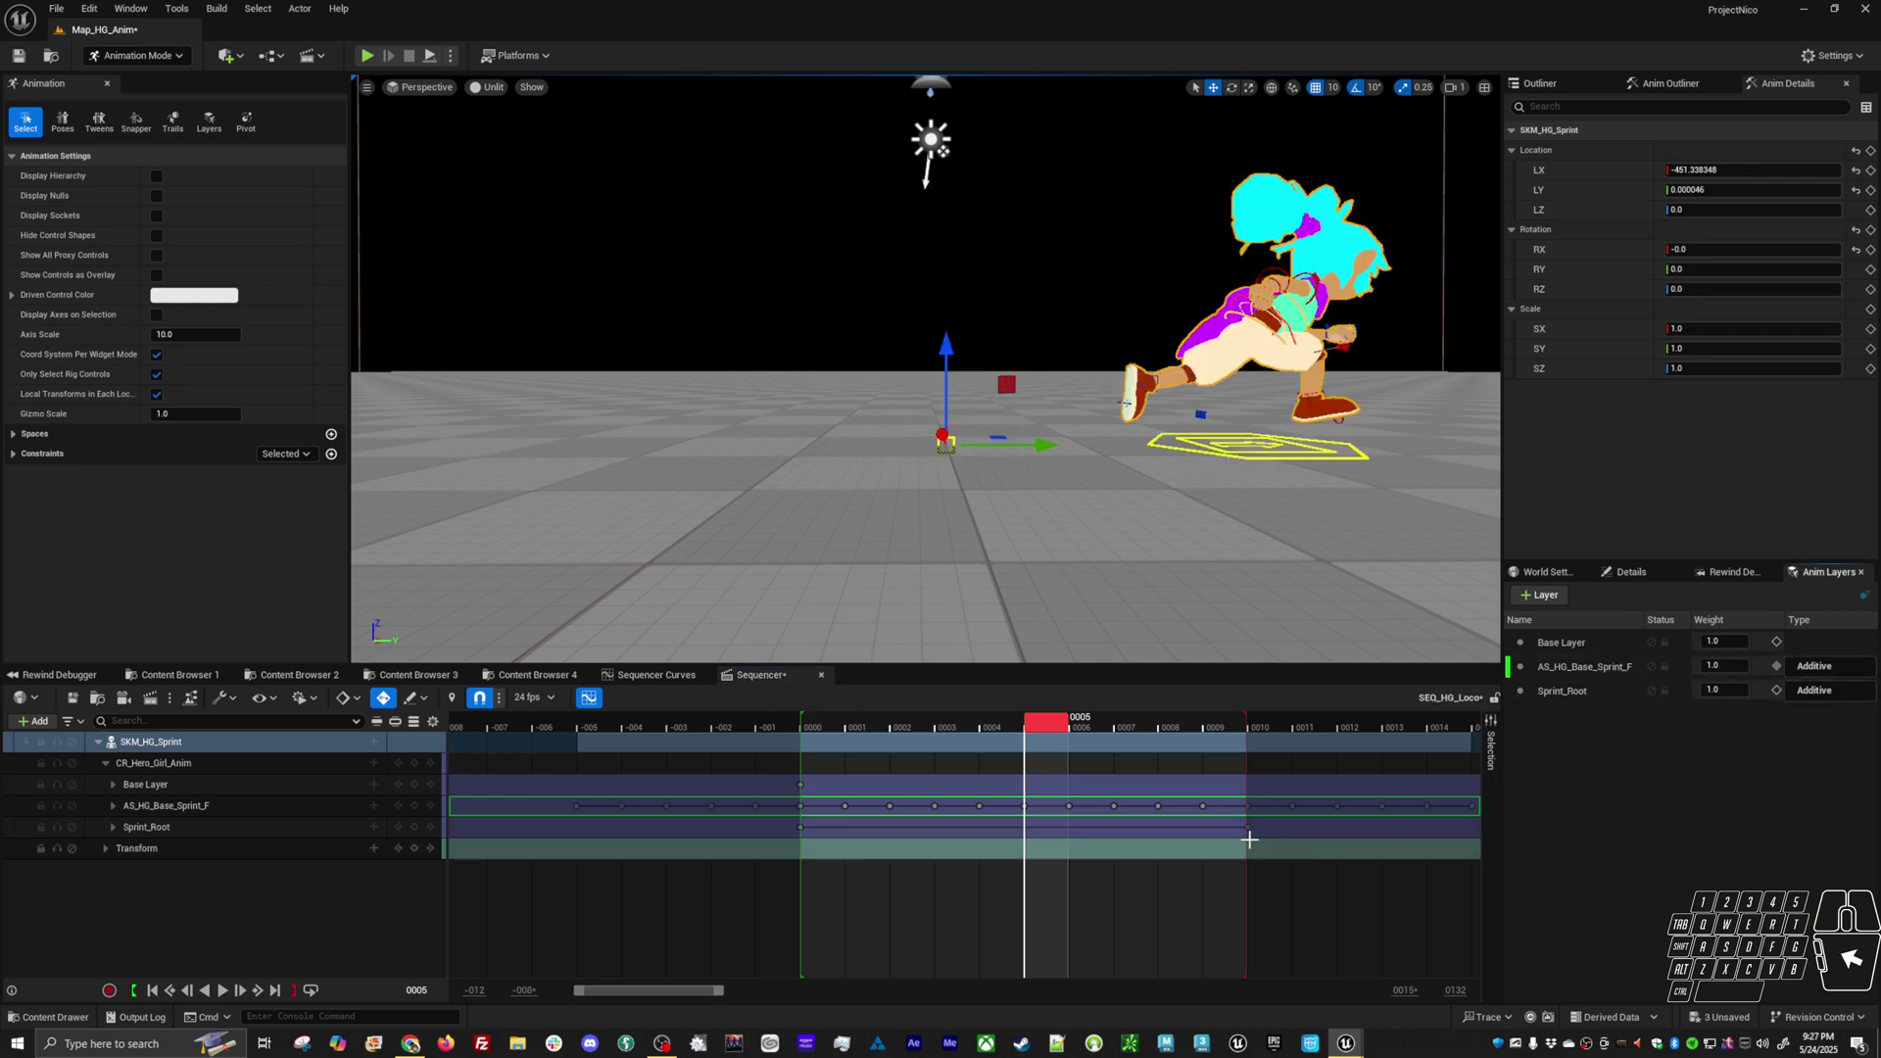
# Bake the SKM_HG_Sprint track with its root movement to AS_HG_Base_Sprint_F in the Locomotion/Unarmed folder, replacing the existing asset
pyautogui.click(169, 740)
pyautogui.rightClick(152, 740)
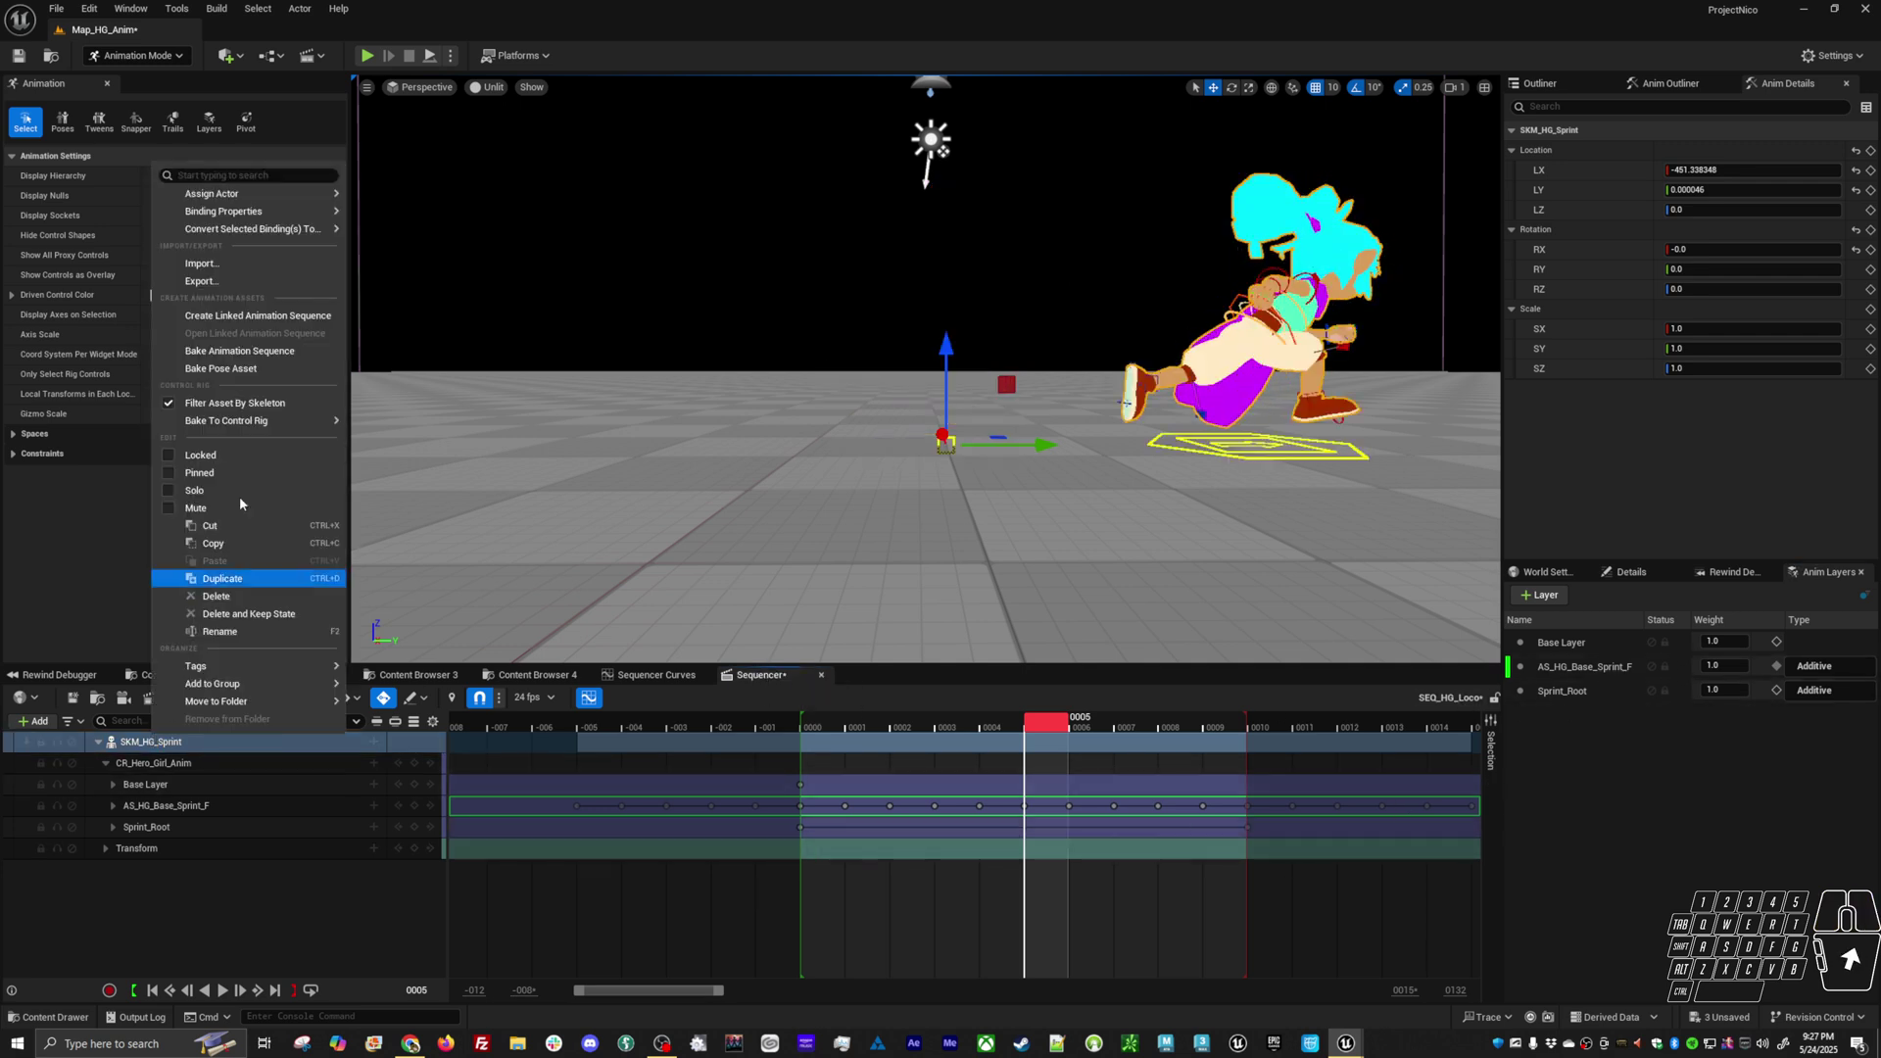
pyautogui.click(257, 345)
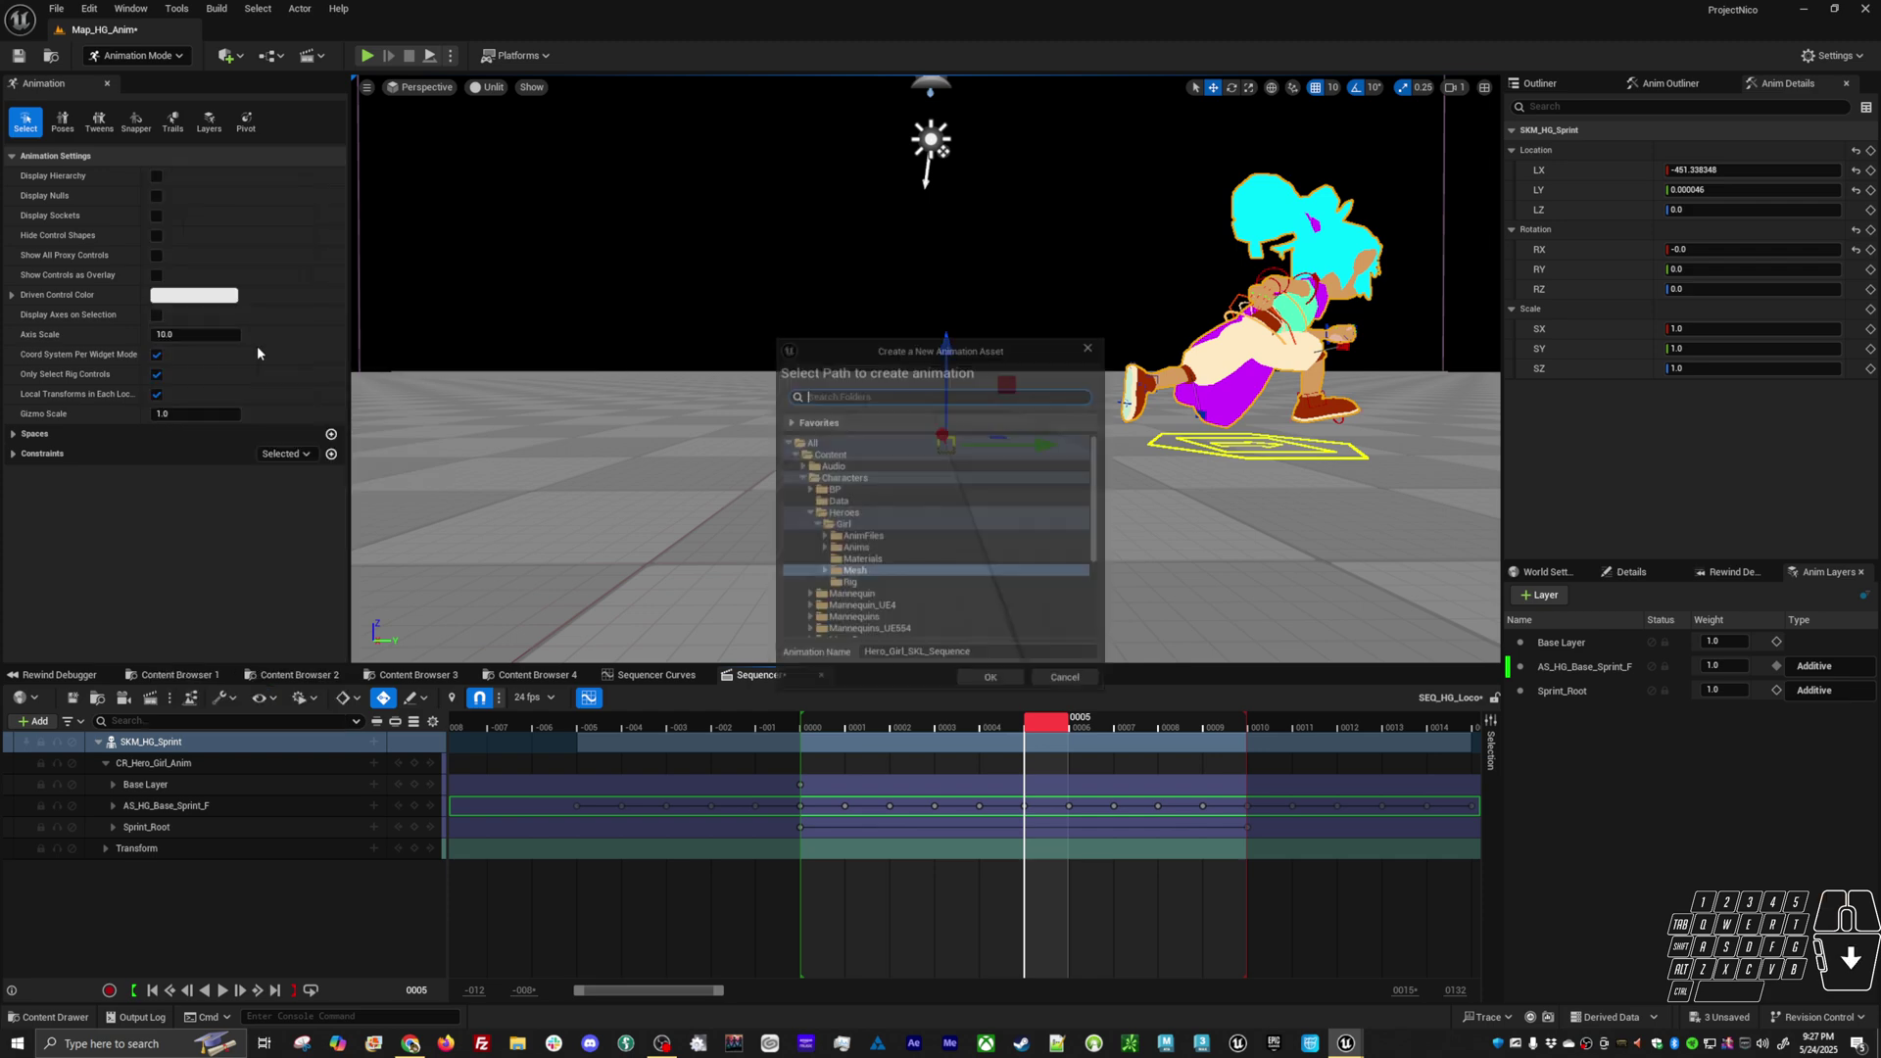
pyautogui.click(822, 548)
pyautogui.scroll(-3, 819, 593)
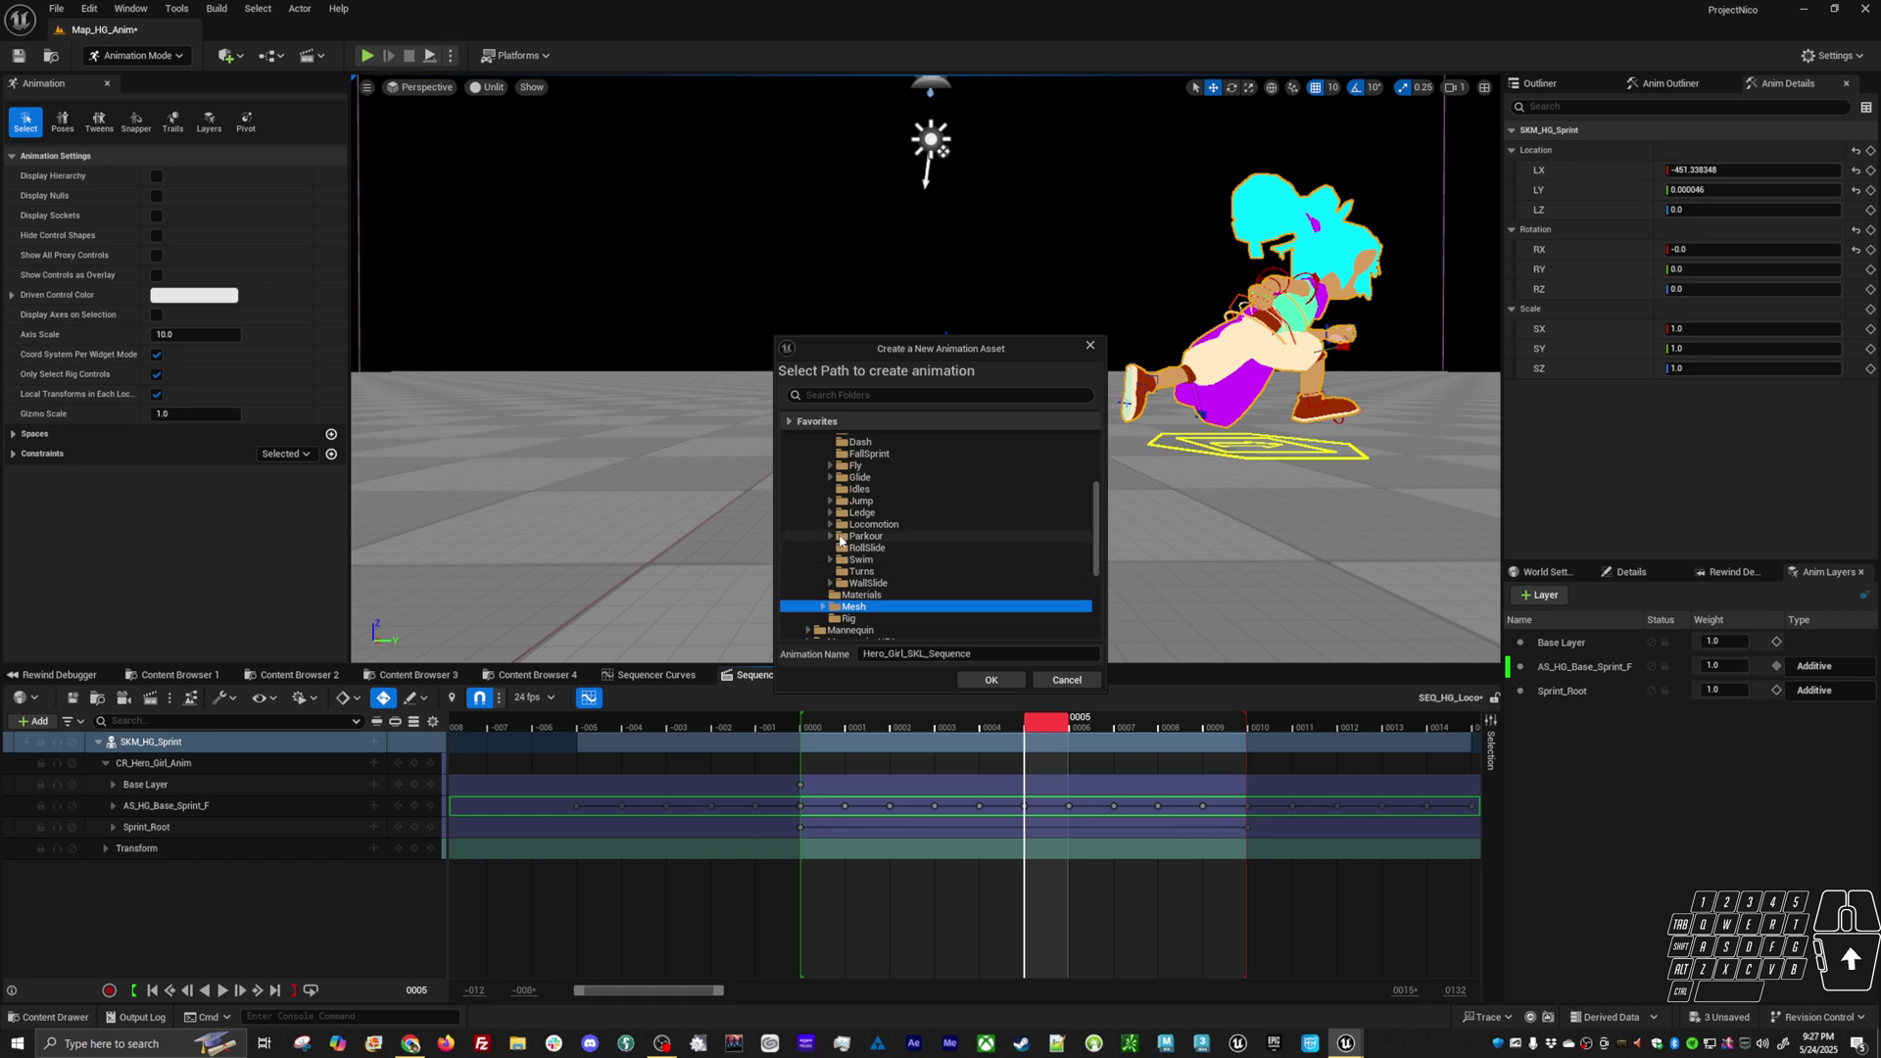
pyautogui.click(831, 525)
pyautogui.click(837, 548)
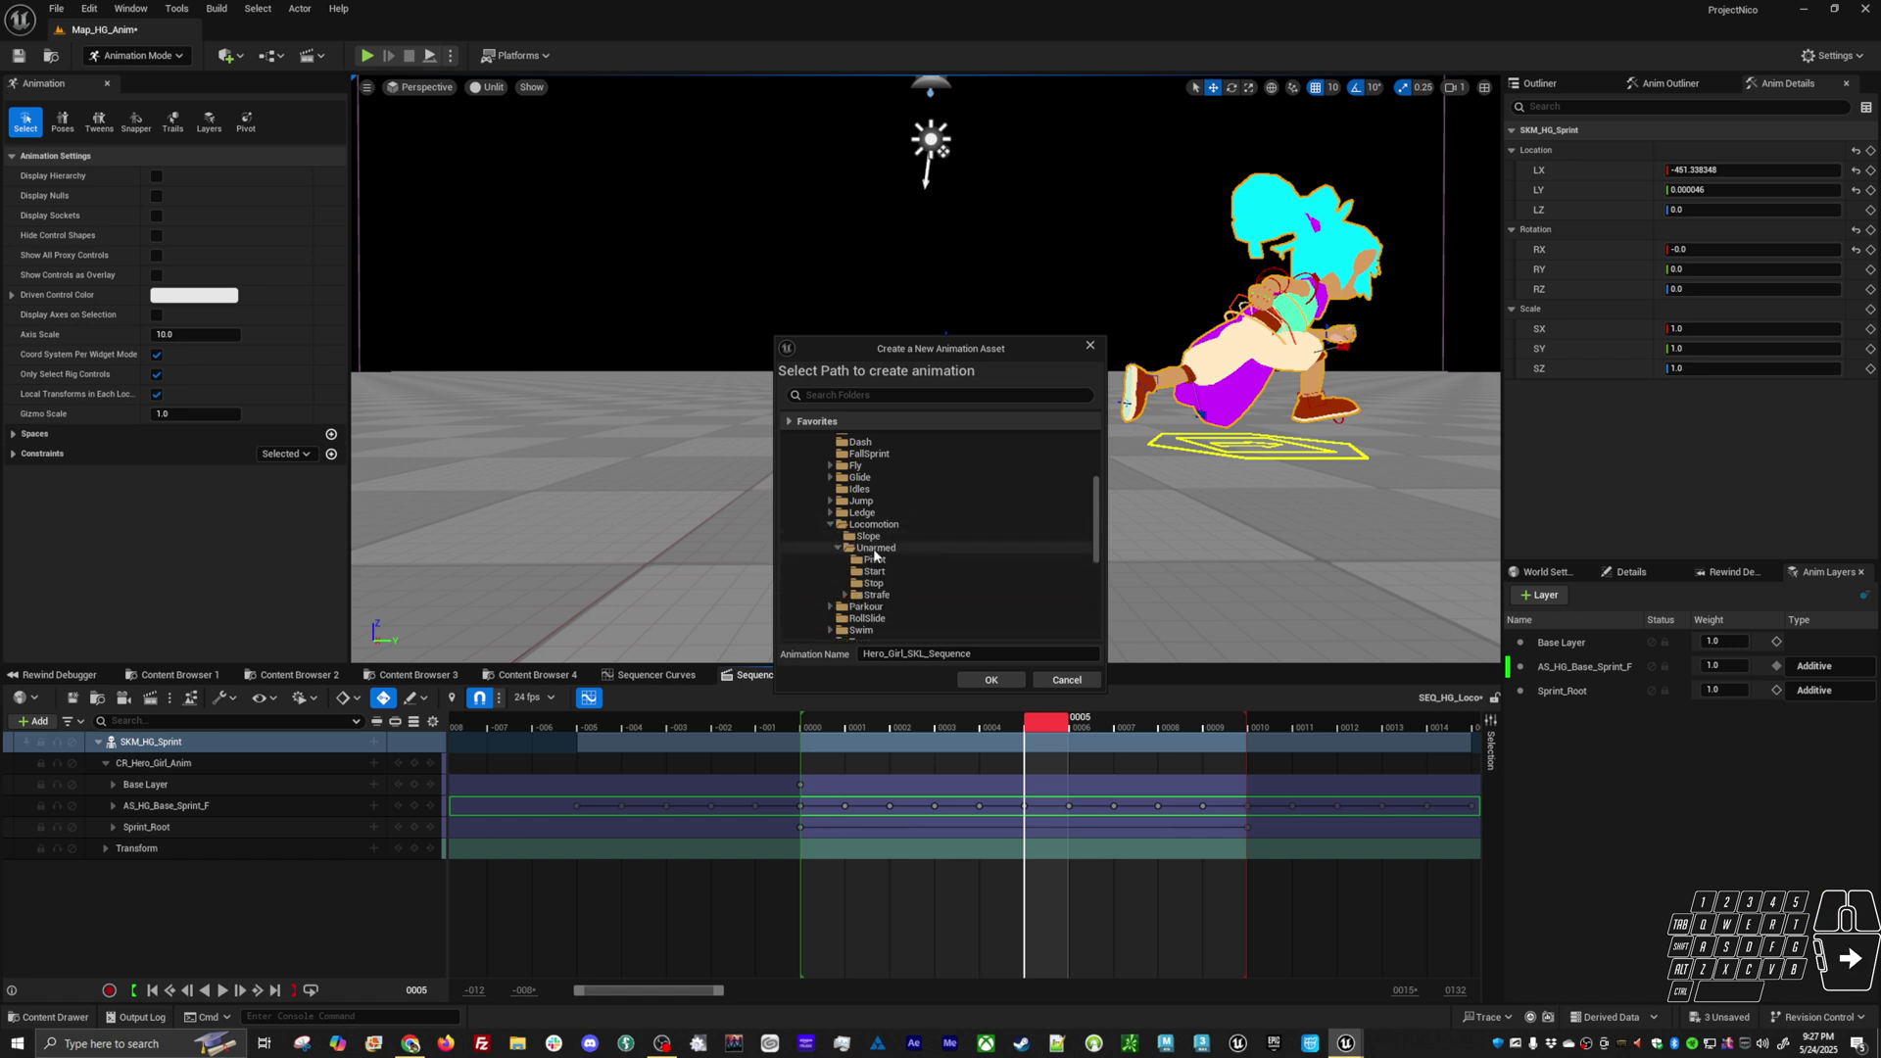
pyautogui.click(875, 548)
pyautogui.click(992, 680)
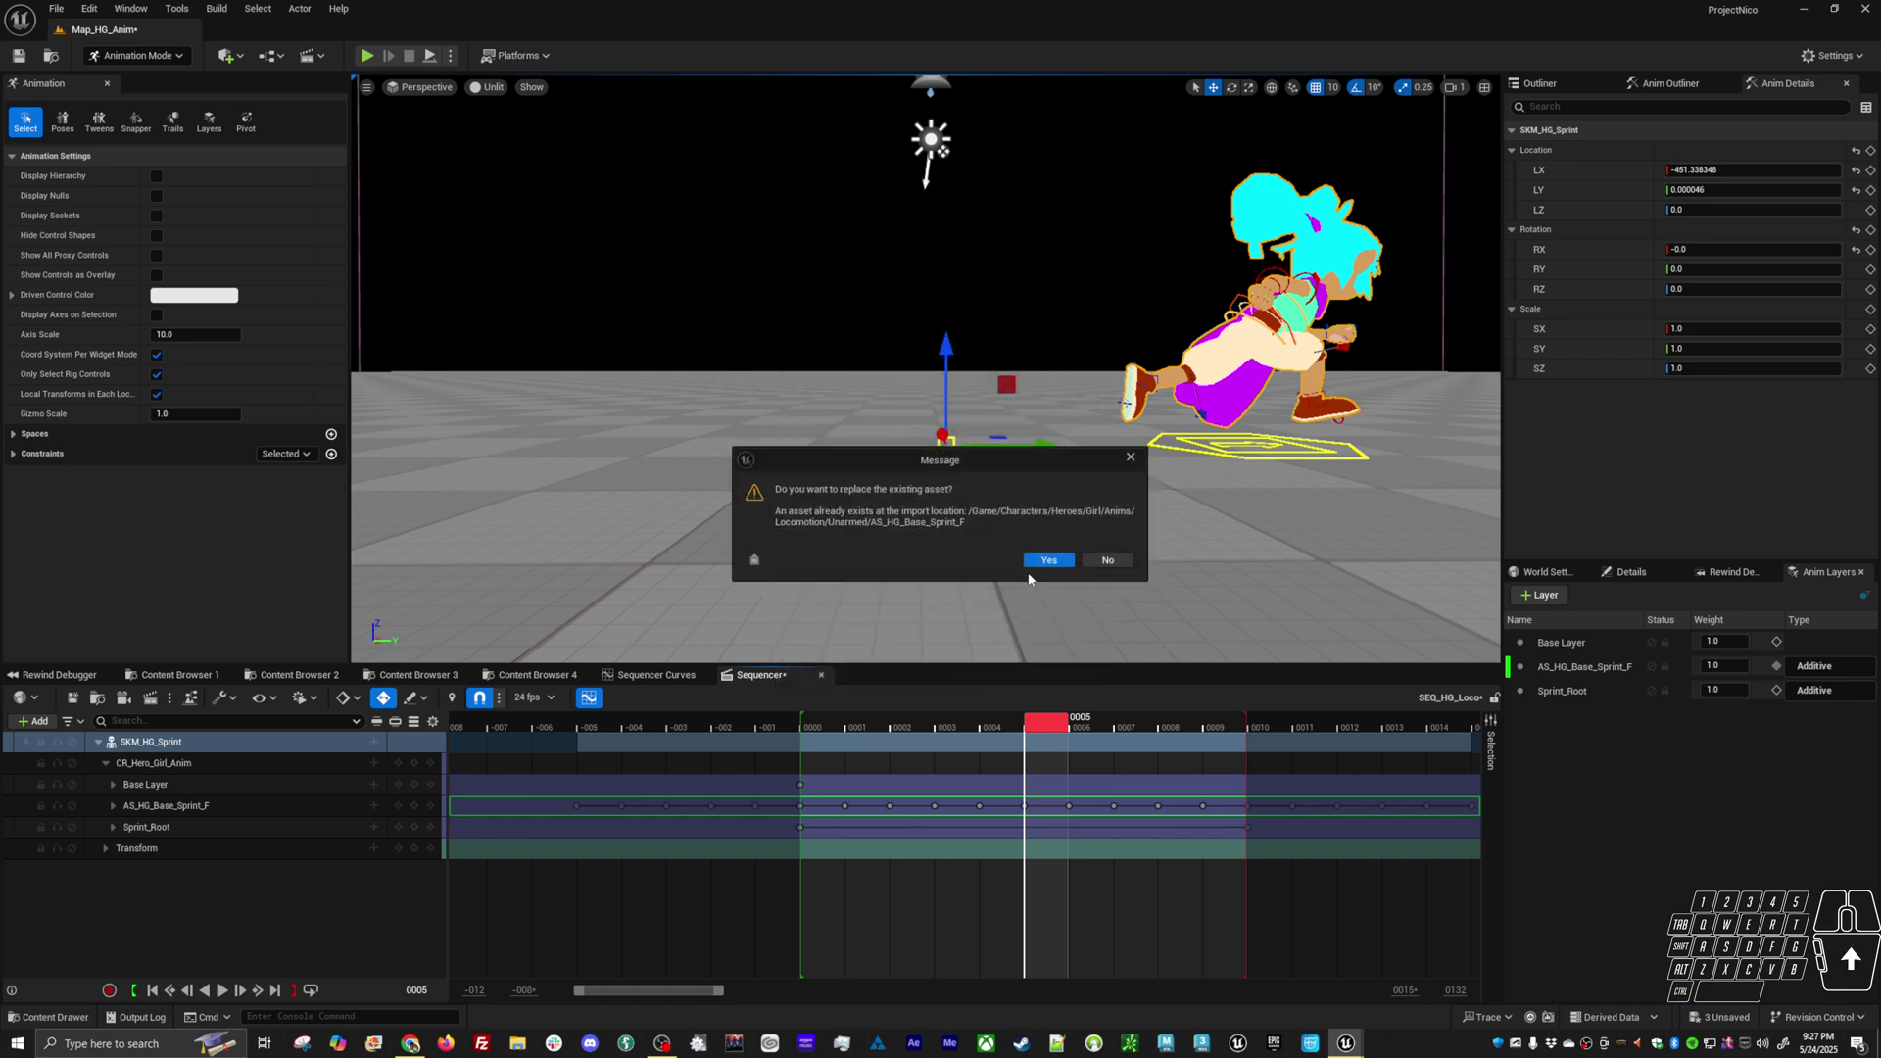
pyautogui.click(1044, 560)
pyautogui.click(940, 678)
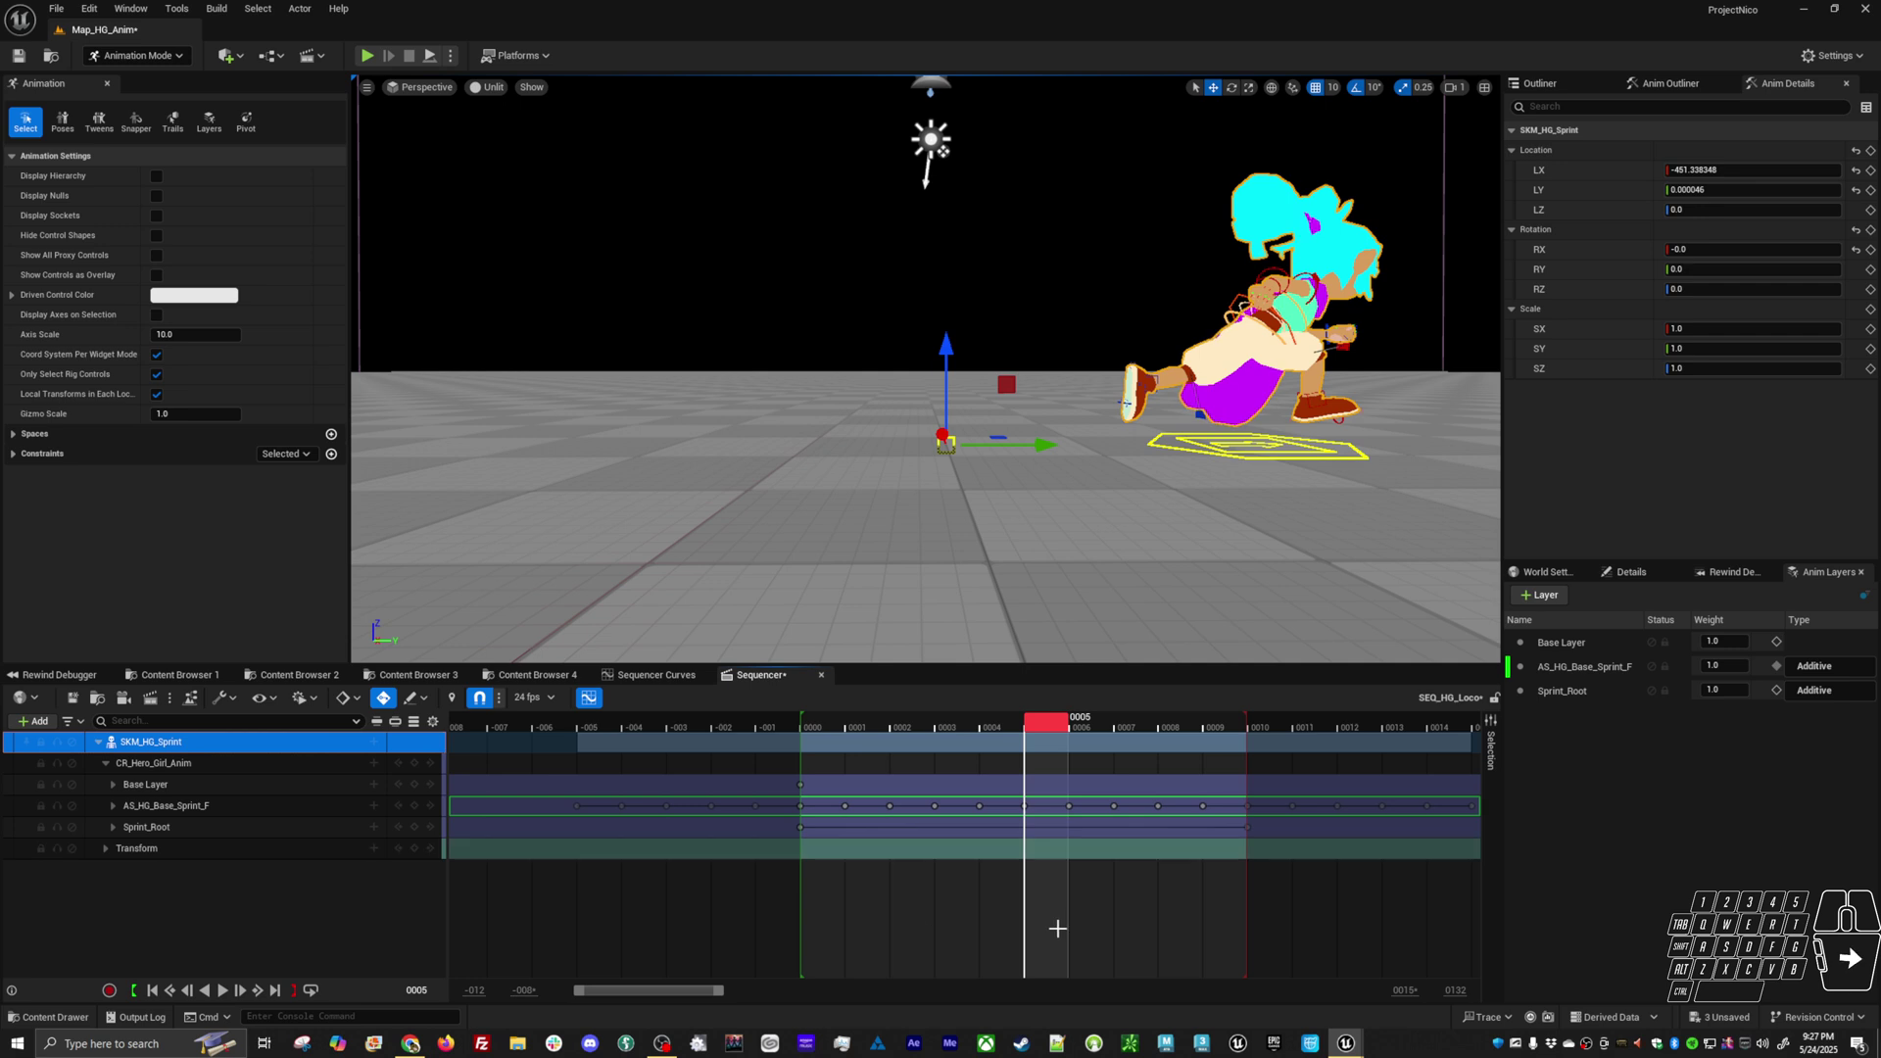
# Close the browser window and switch to the AS_HG_Base_Sprint_F animation editor to check the root bone's motion
pyautogui.hotkey('alt', 'Tab')
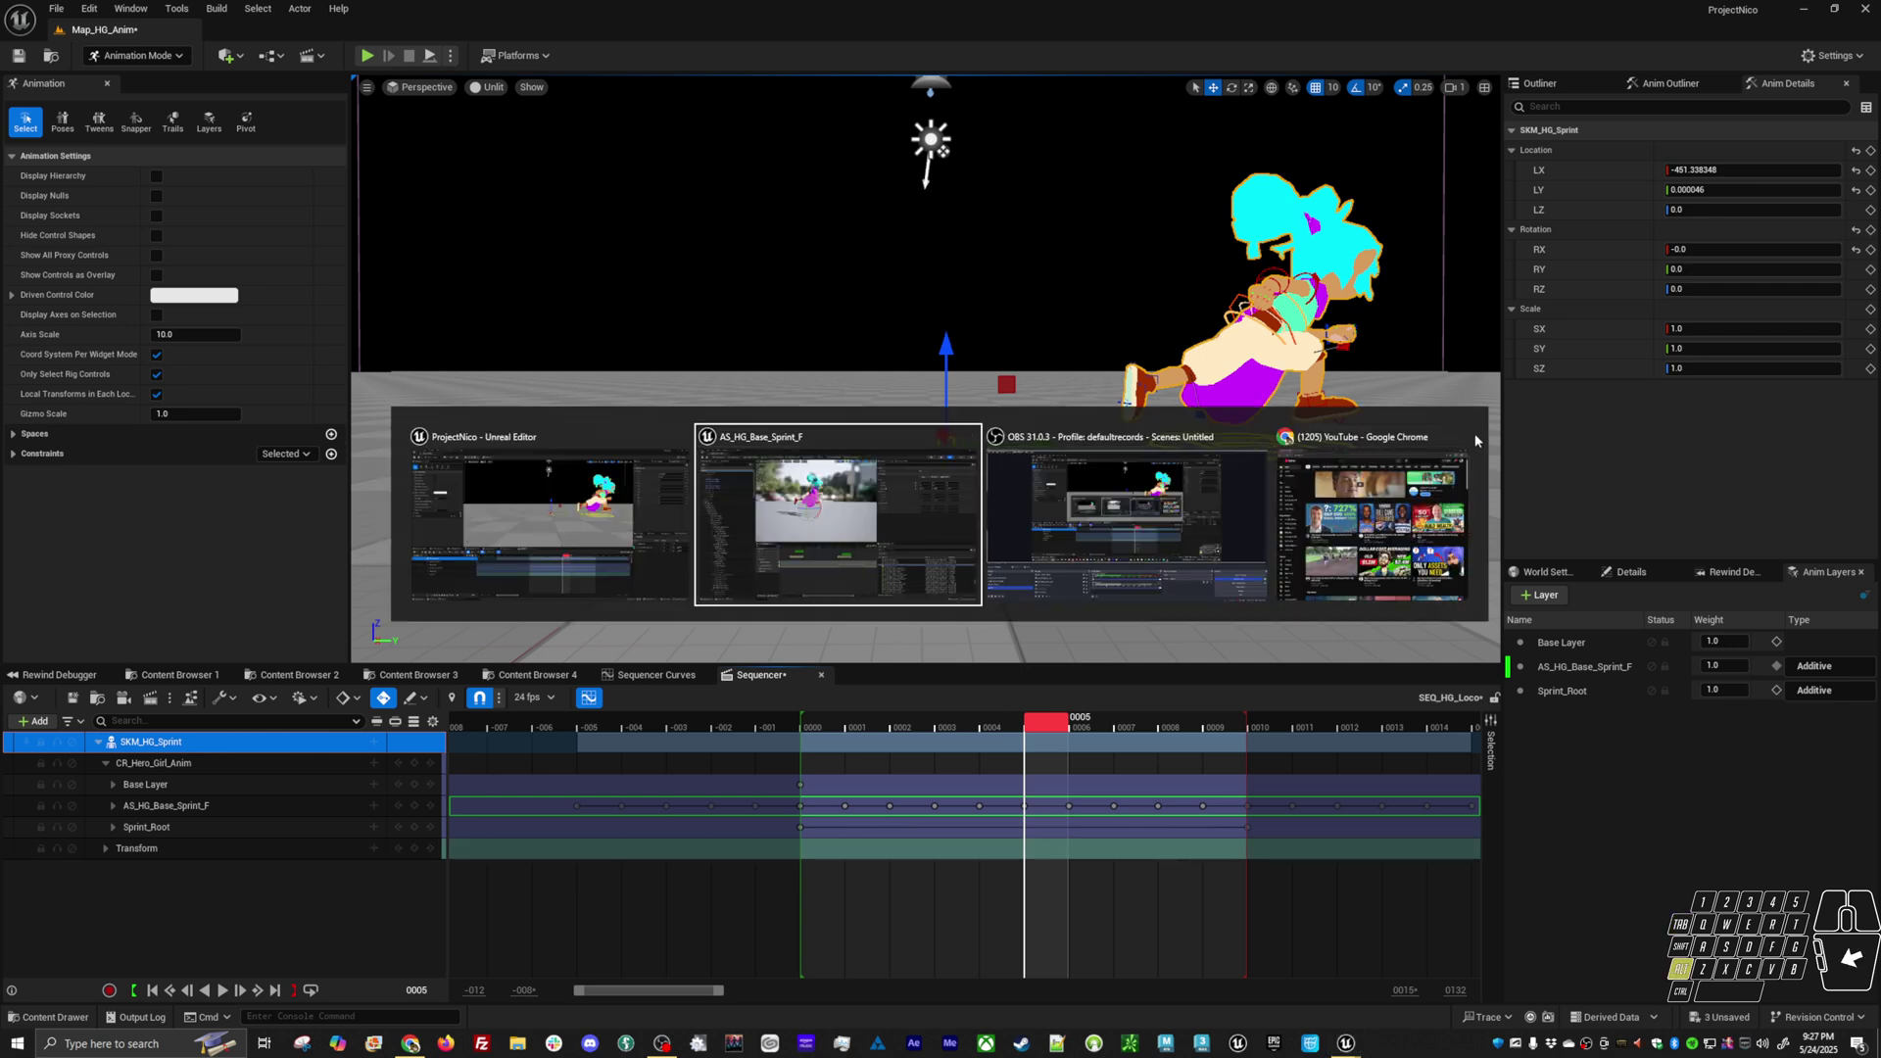
pyautogui.click(1459, 438)
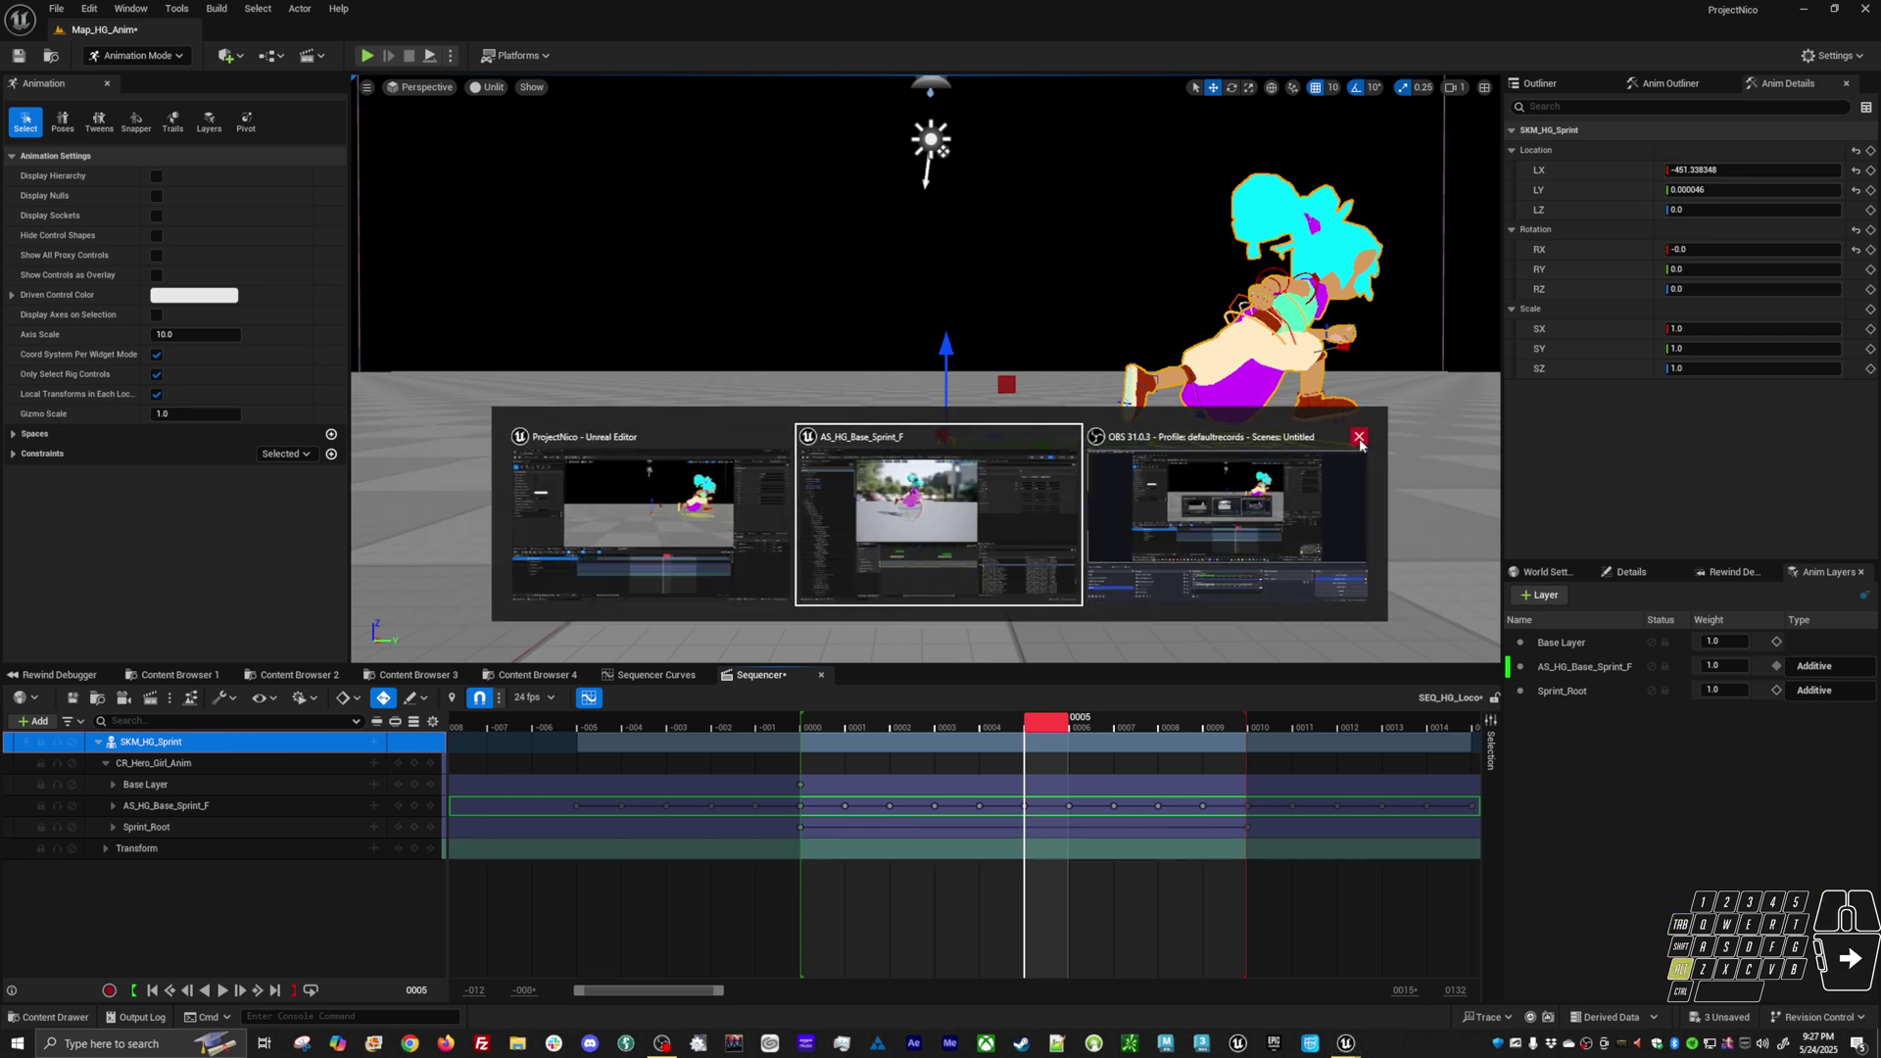
pyautogui.click(879, 533)
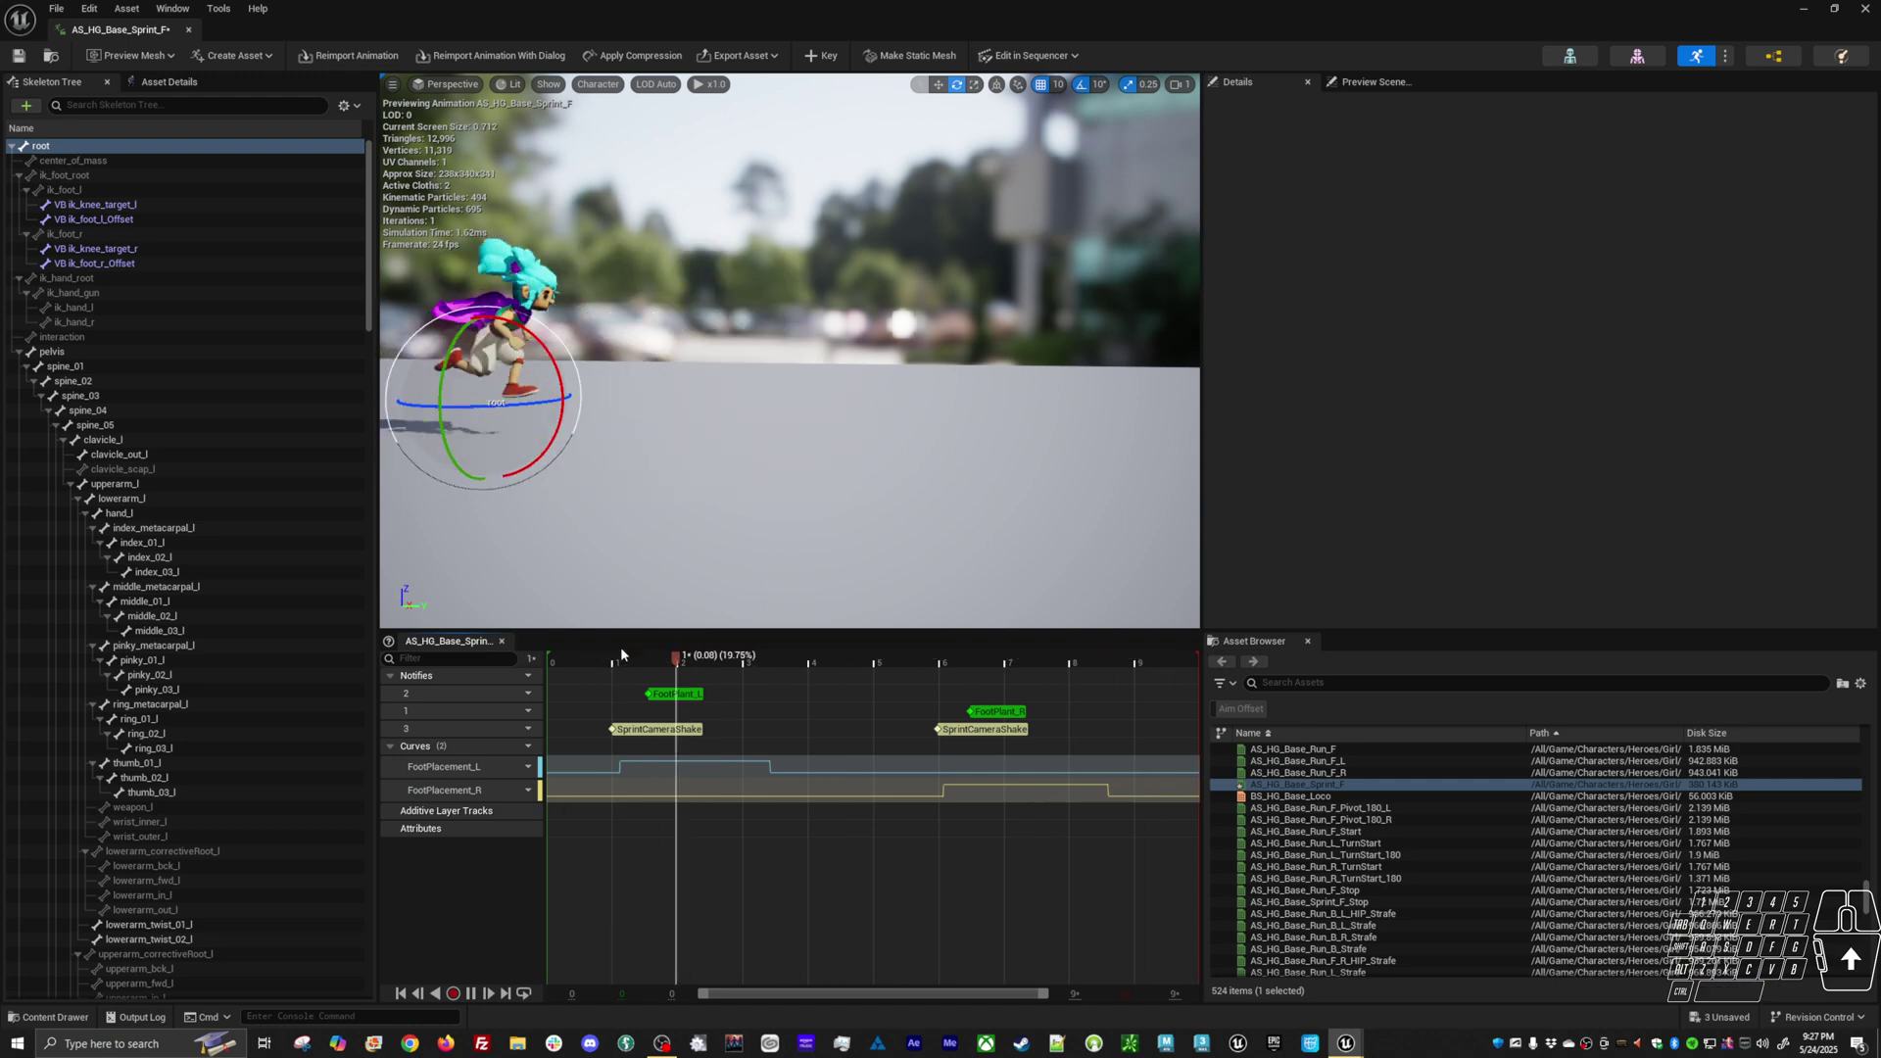
# Scrub the sprint to the left foot's ground contact and move the FootPlant_L notify there, at about 0.11 s
pyautogui.moveTo(588, 658); pyautogui.dragTo(704, 661)
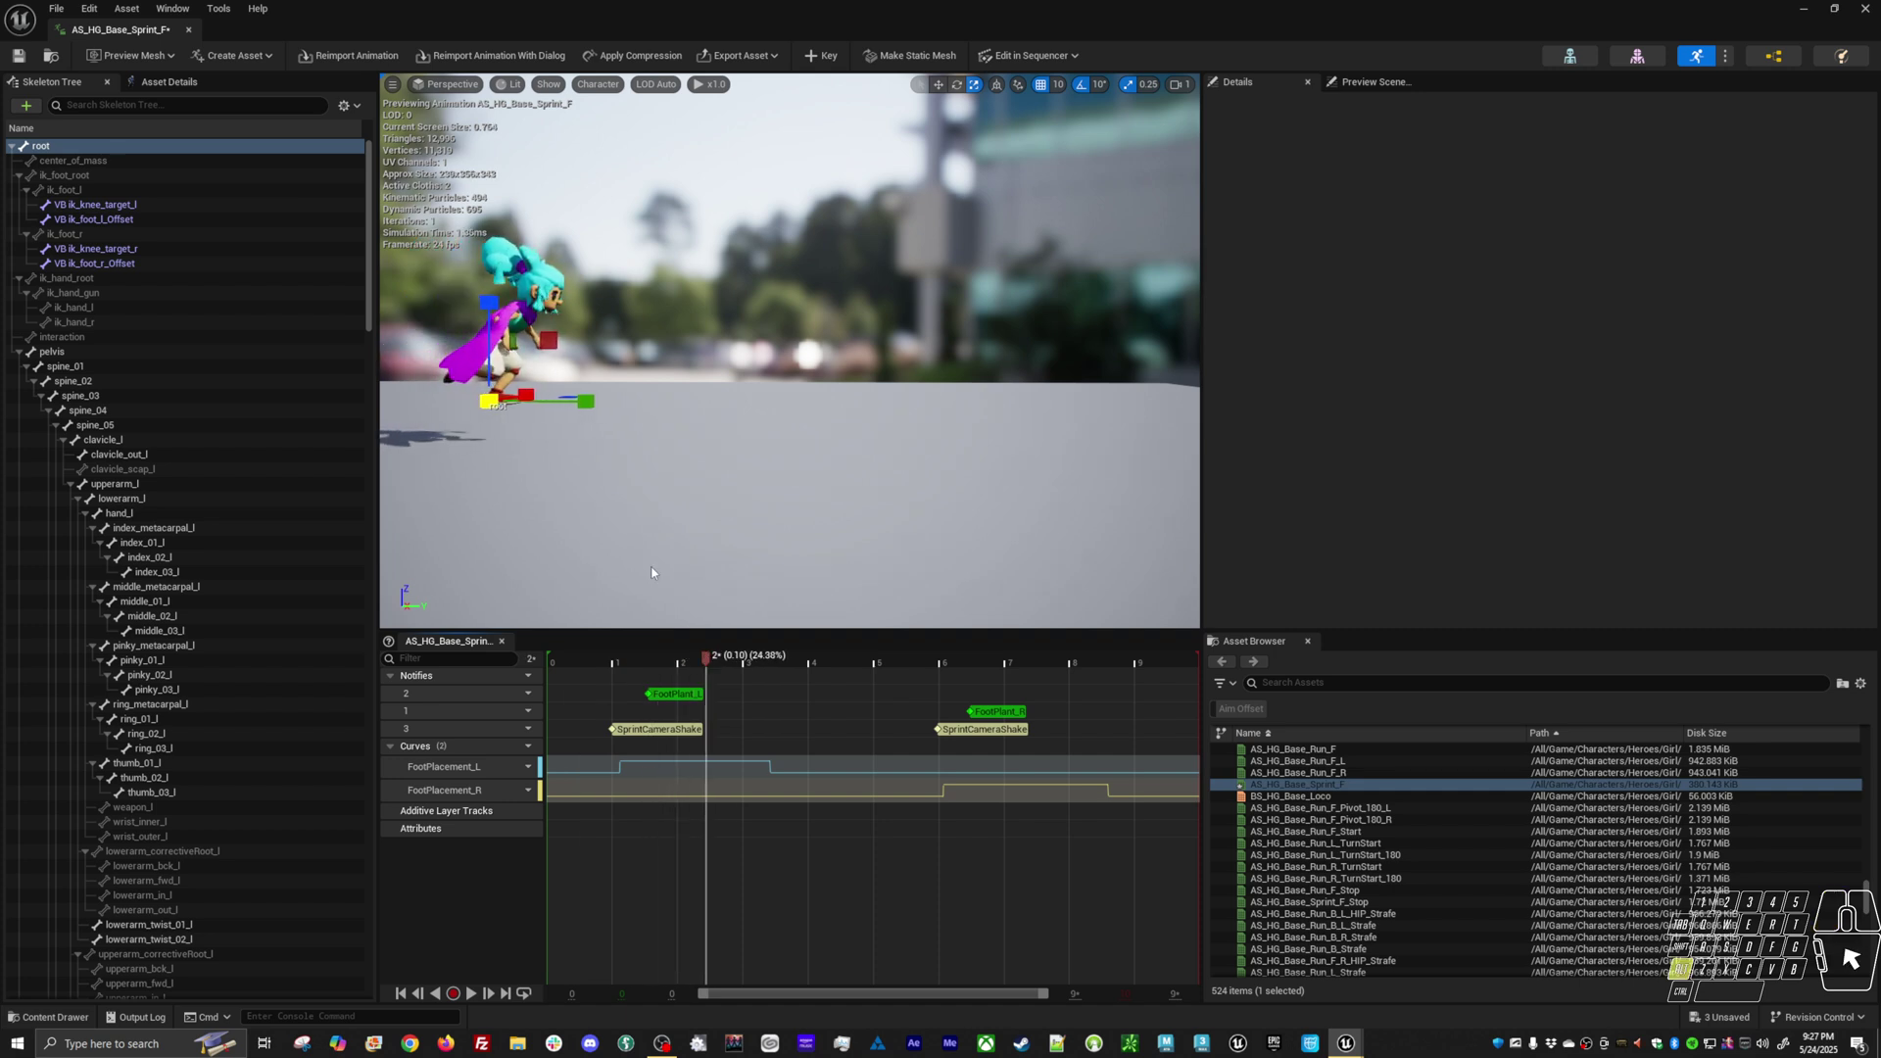
pyautogui.moveTo(651, 573); pyautogui.dragTo(649, 629)
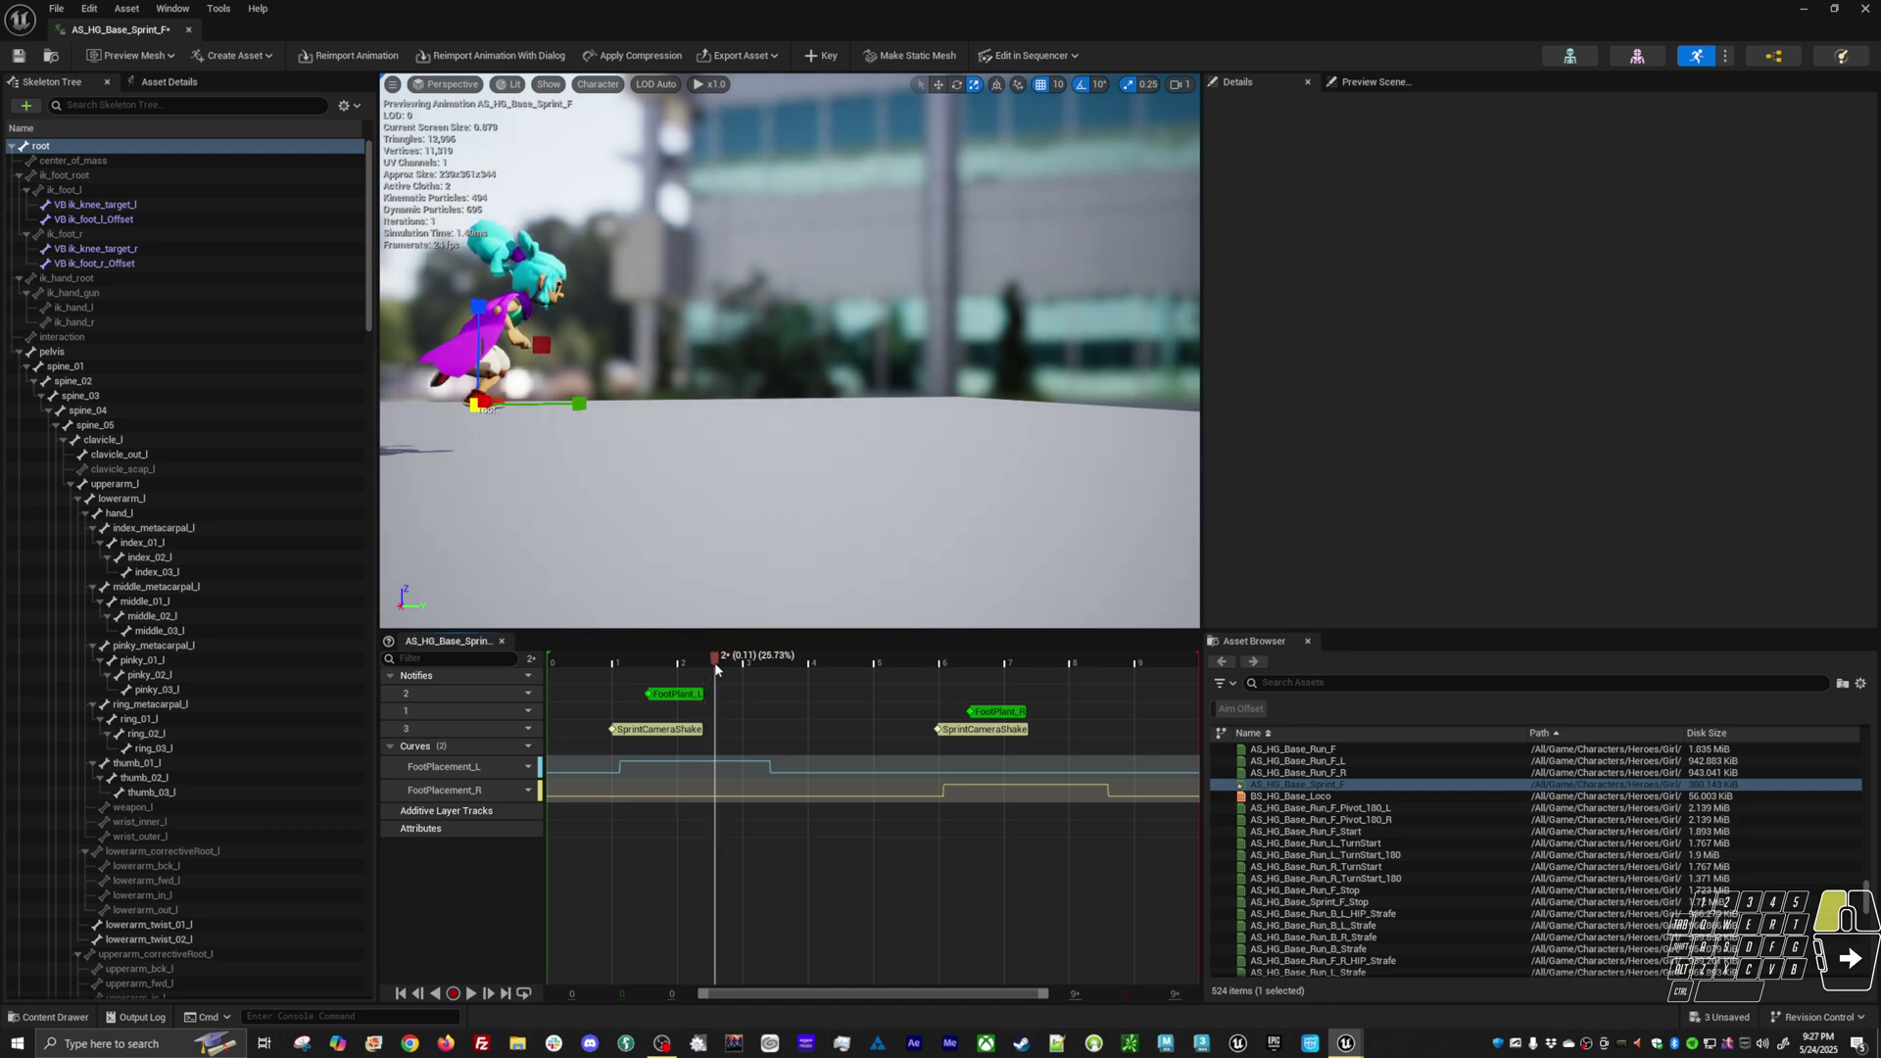
pyautogui.keyDown('alt'); pyautogui.moveTo(723, 578); pyautogui.dragTo(635, 614); pyautogui.keyUp('alt')
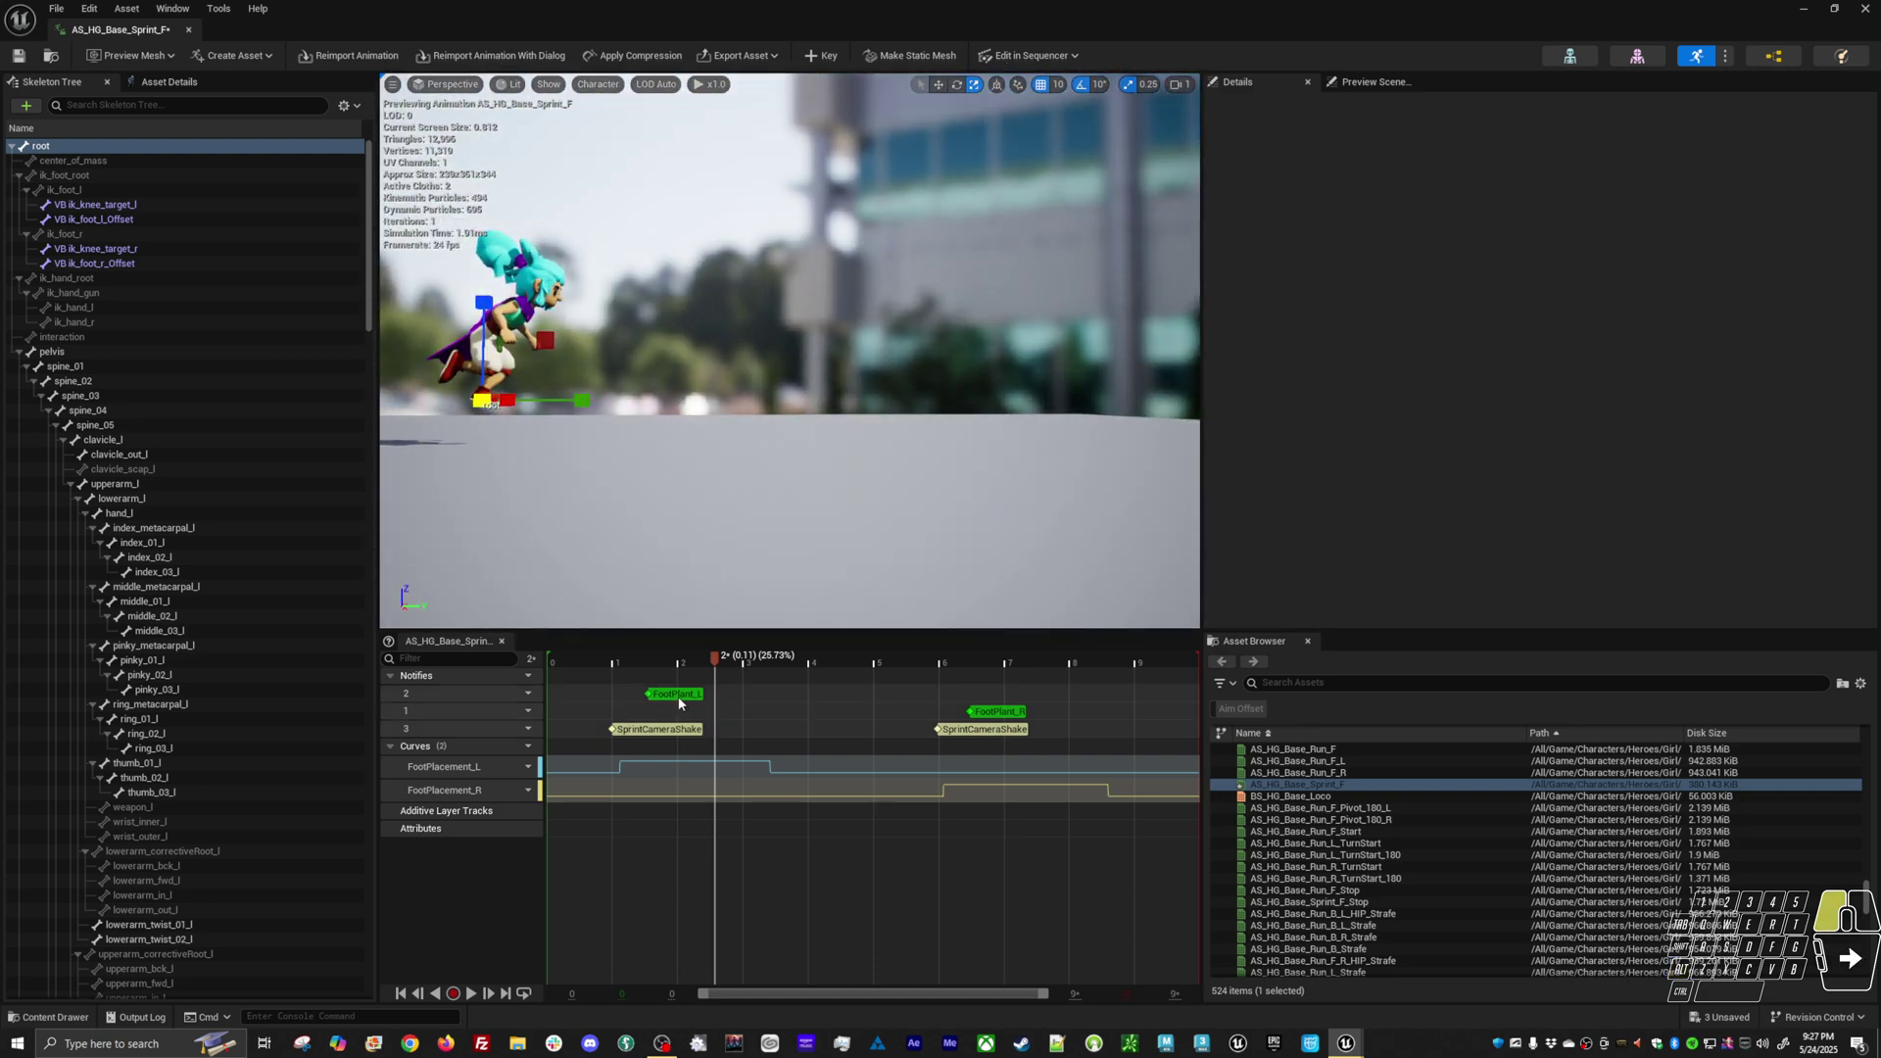
pyautogui.moveTo(679, 703); pyautogui.dragTo(755, 699)
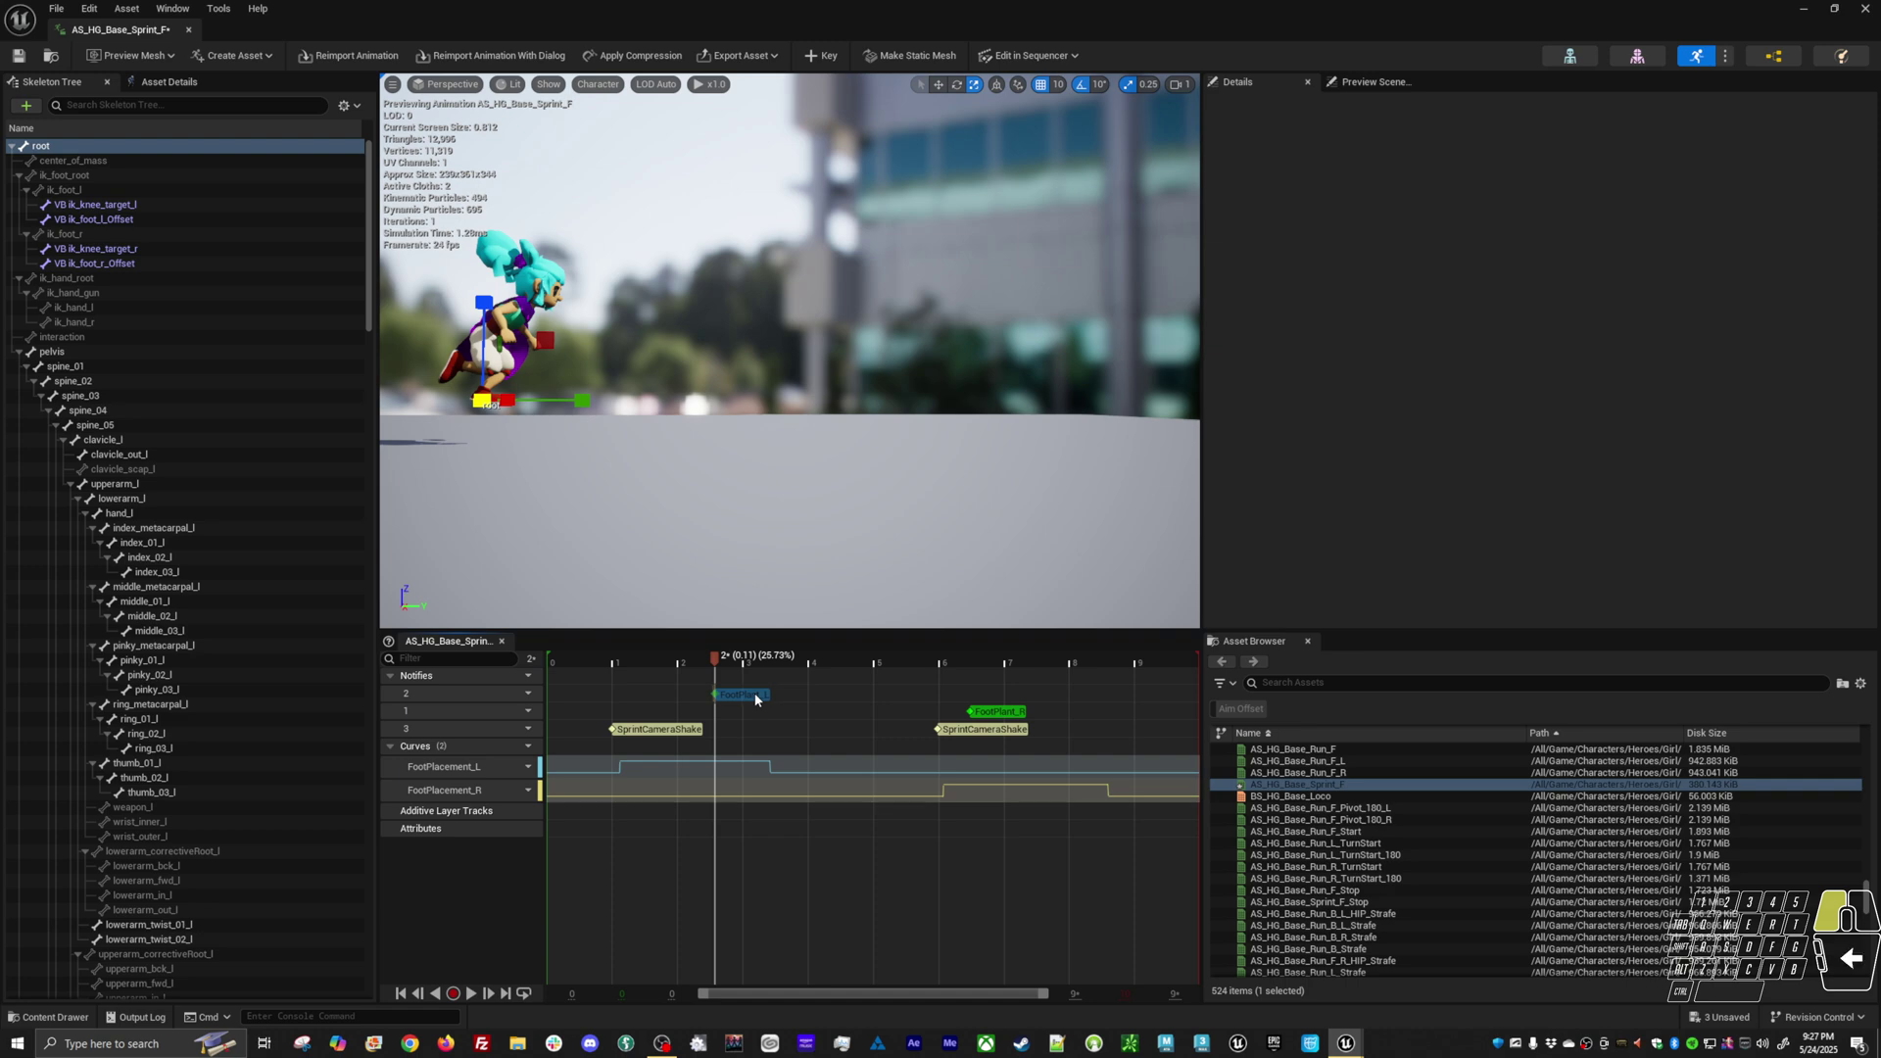
# Open AS_HG_Base_Run_F to compare its foot poses with its foot-plant notify timing, and return to AS_HG_Base_Sprint_F
pyautogui.doubleClick(1332, 749)
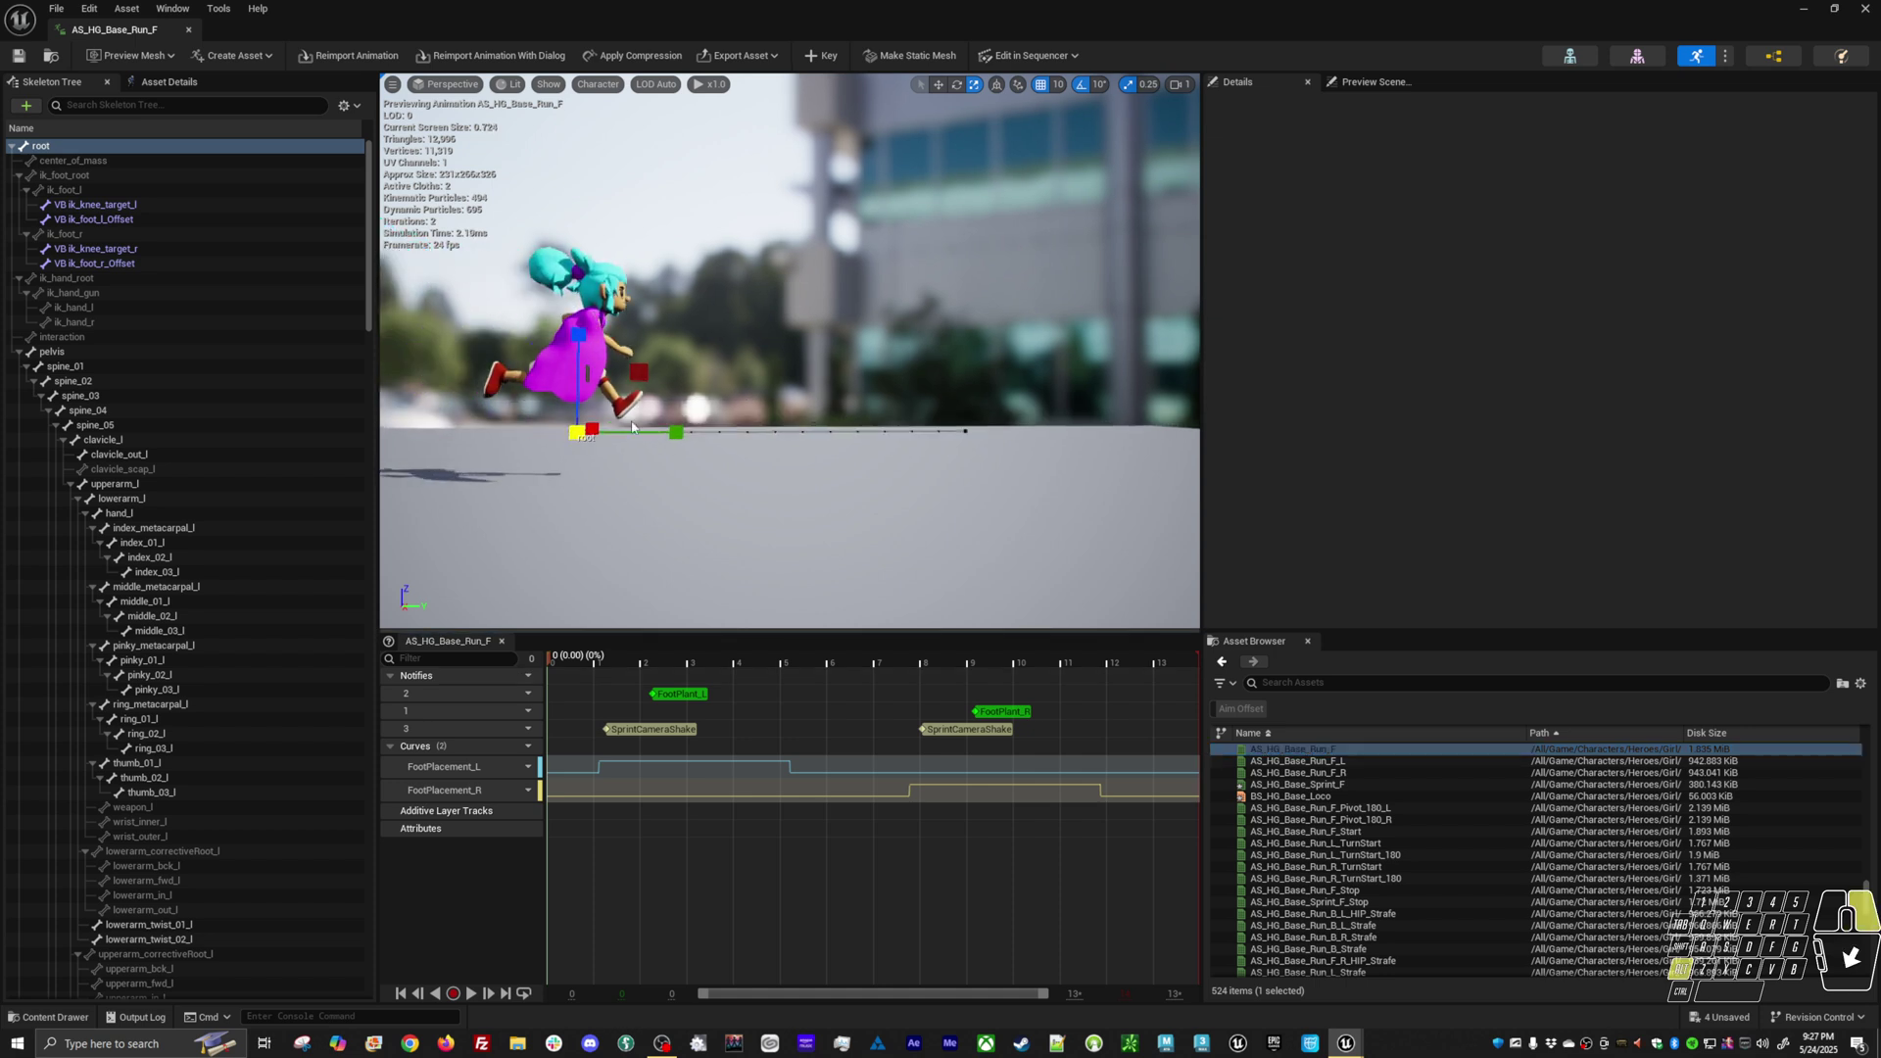
pyautogui.moveTo(567, 662); pyautogui.dragTo(613, 662)
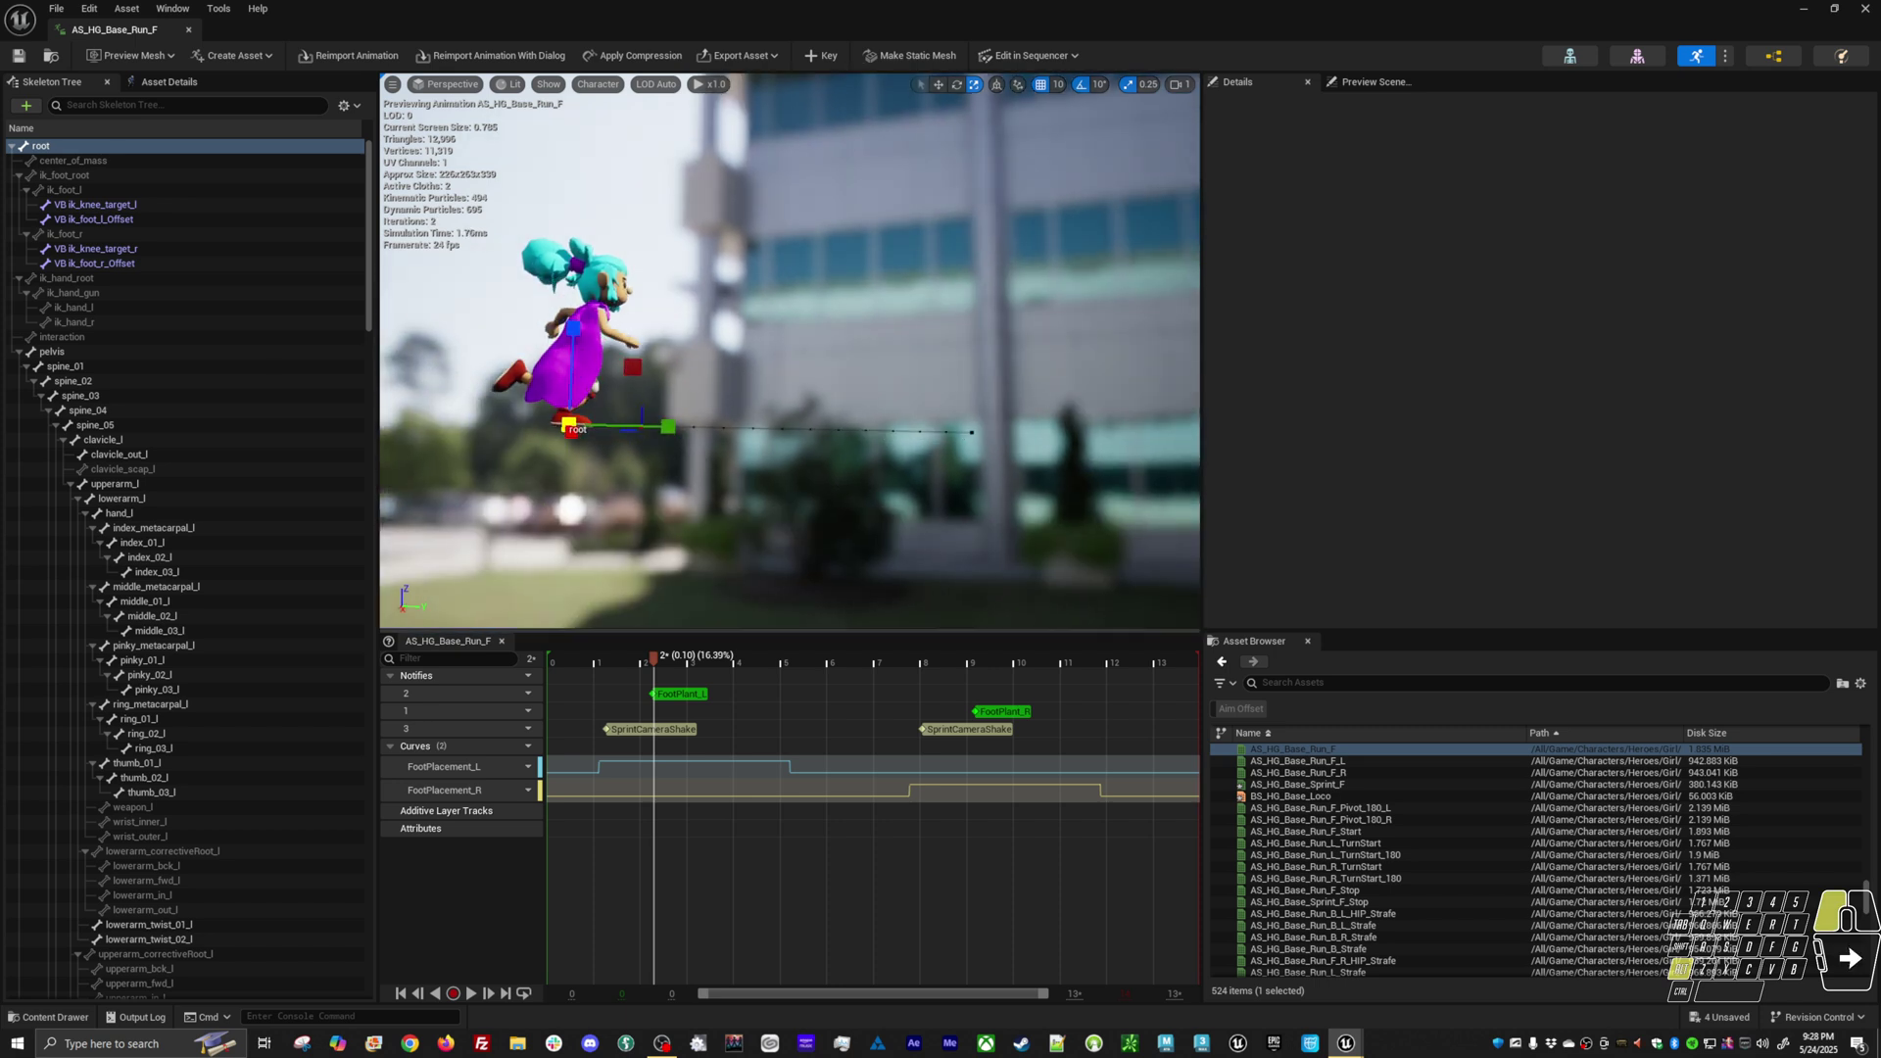
pyautogui.moveTo(654, 666); pyautogui.dragTo(970, 668)
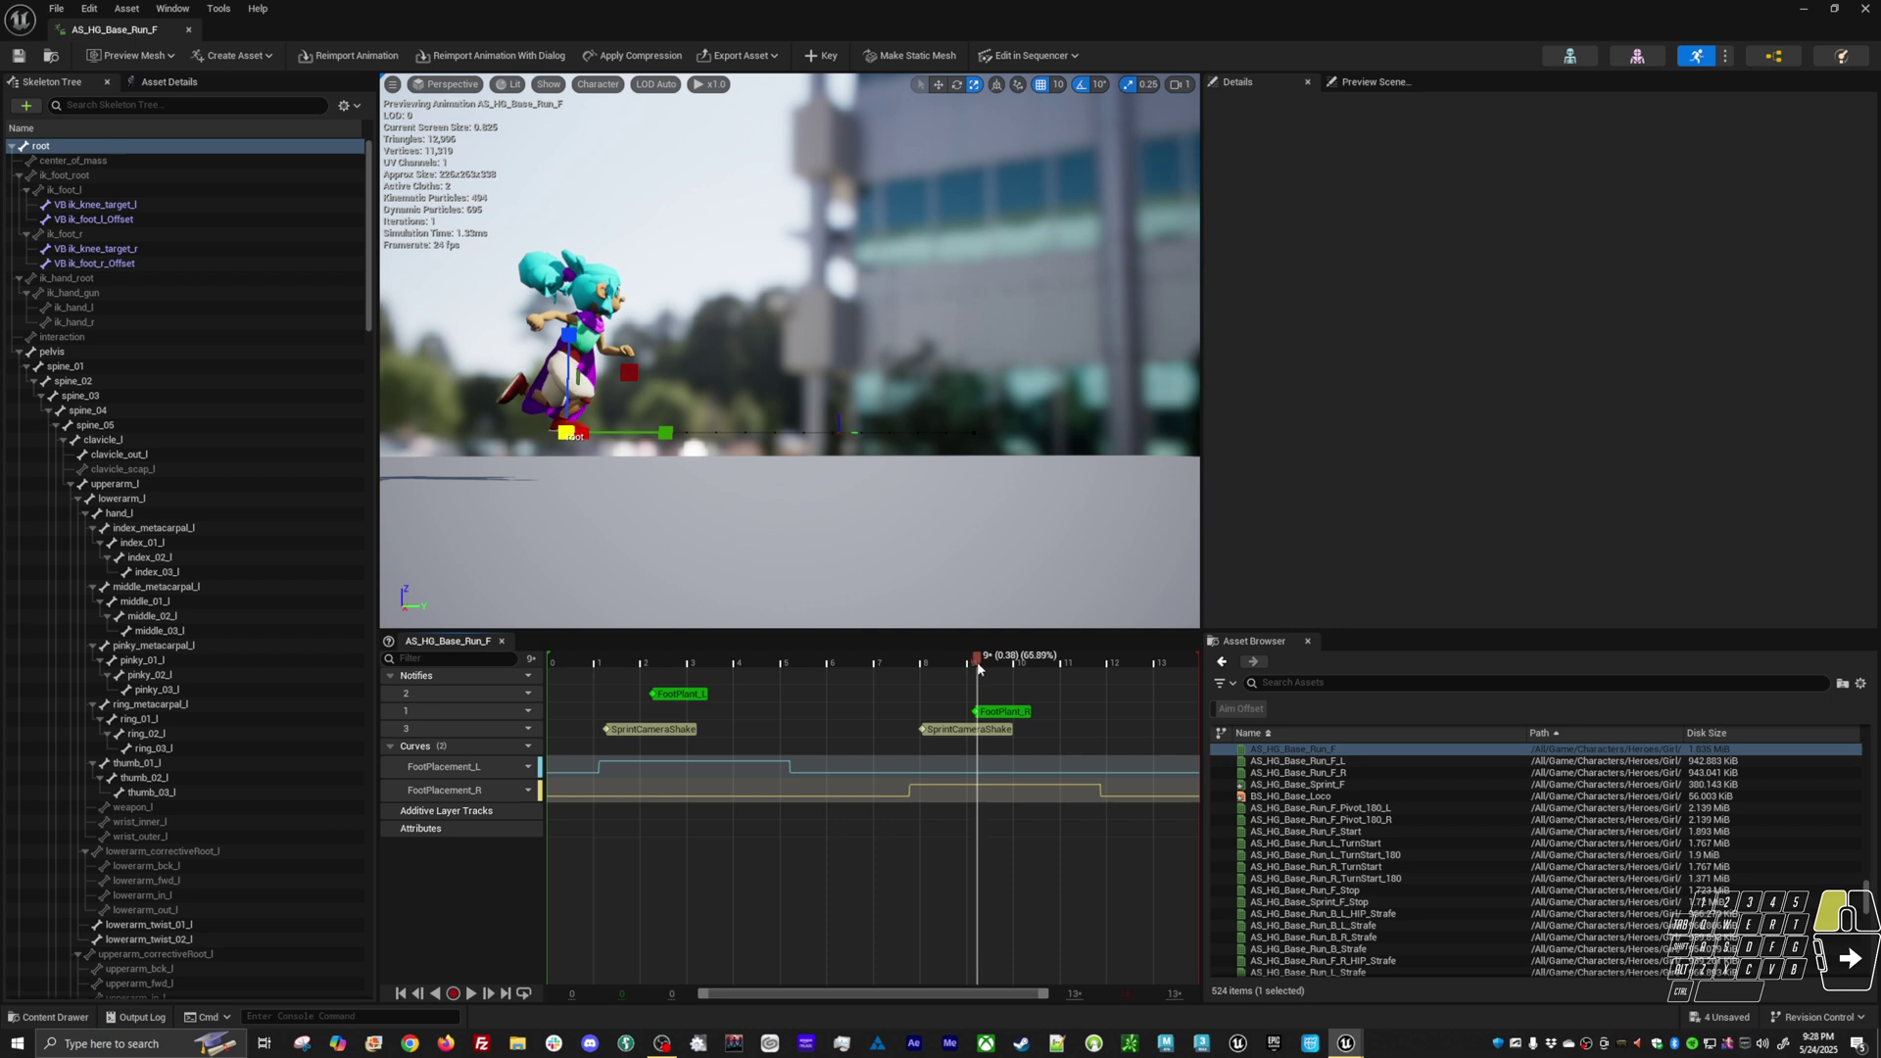
pyautogui.moveTo(968, 668); pyautogui.dragTo(974, 669)
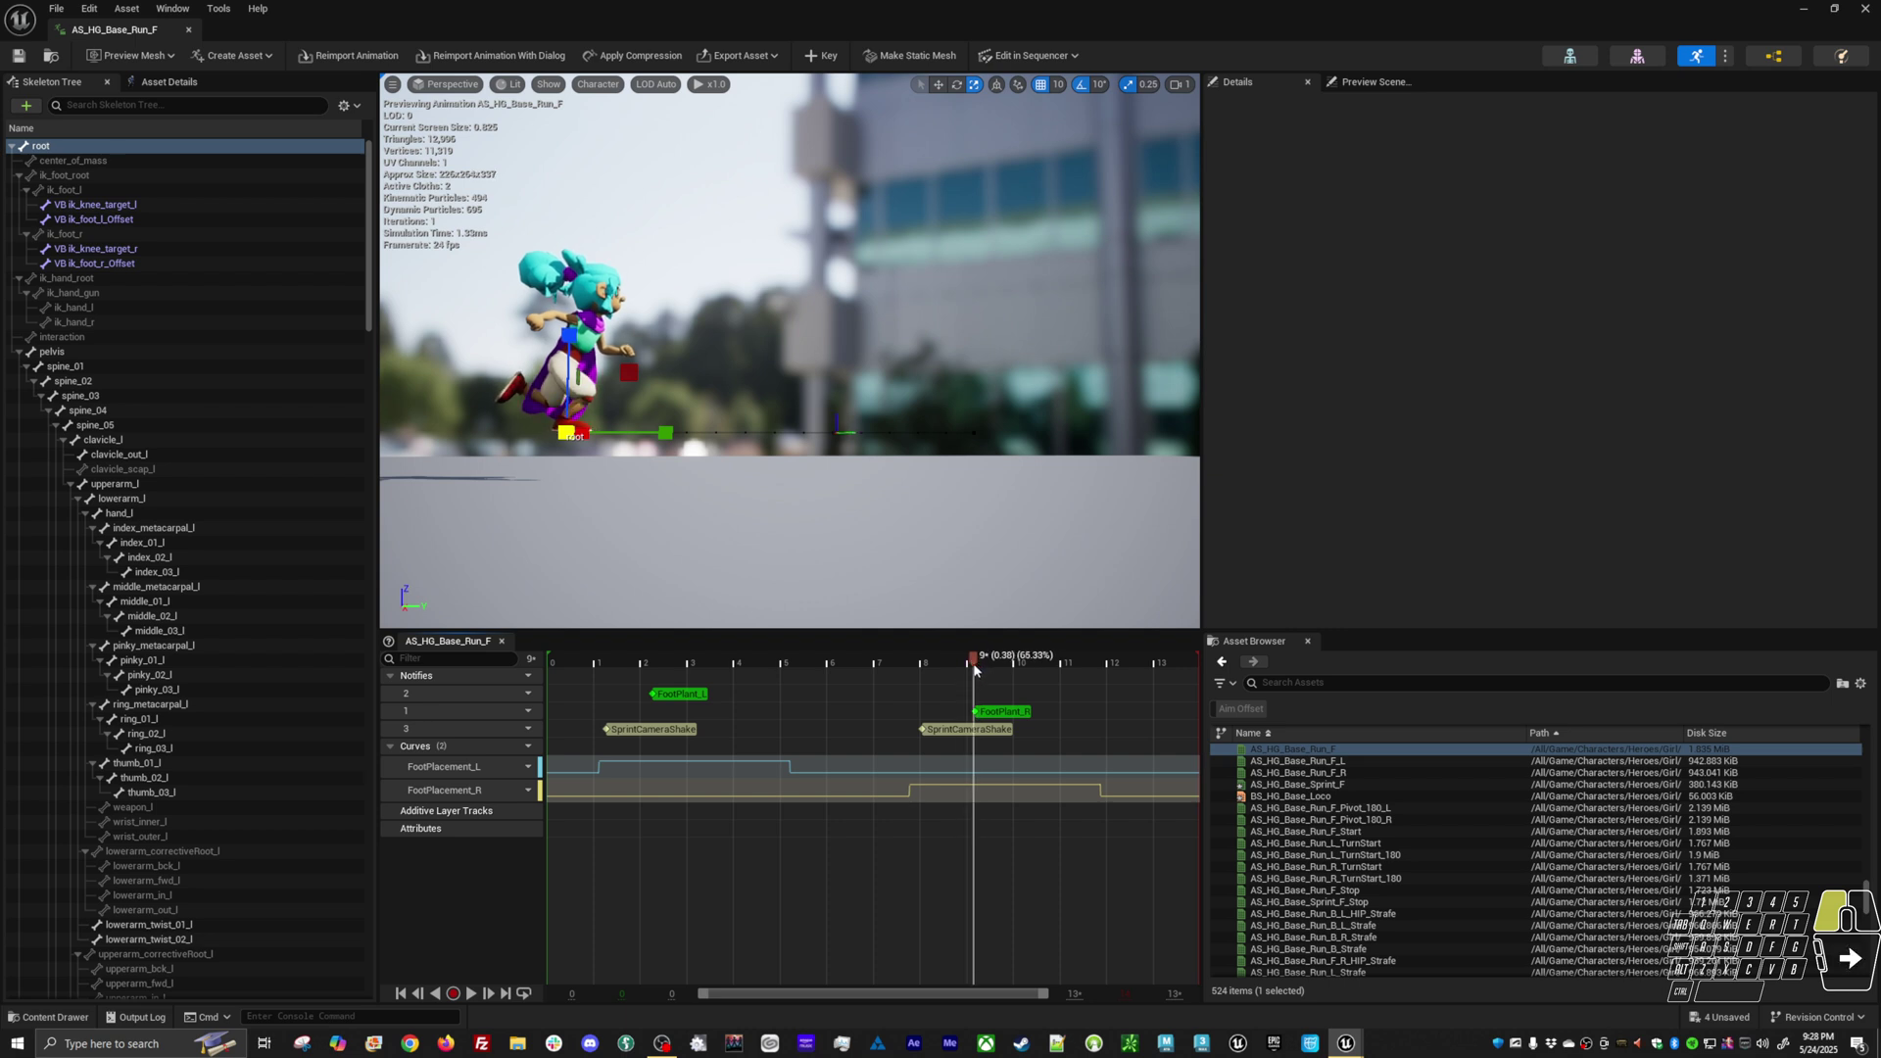
pyautogui.click(1303, 783)
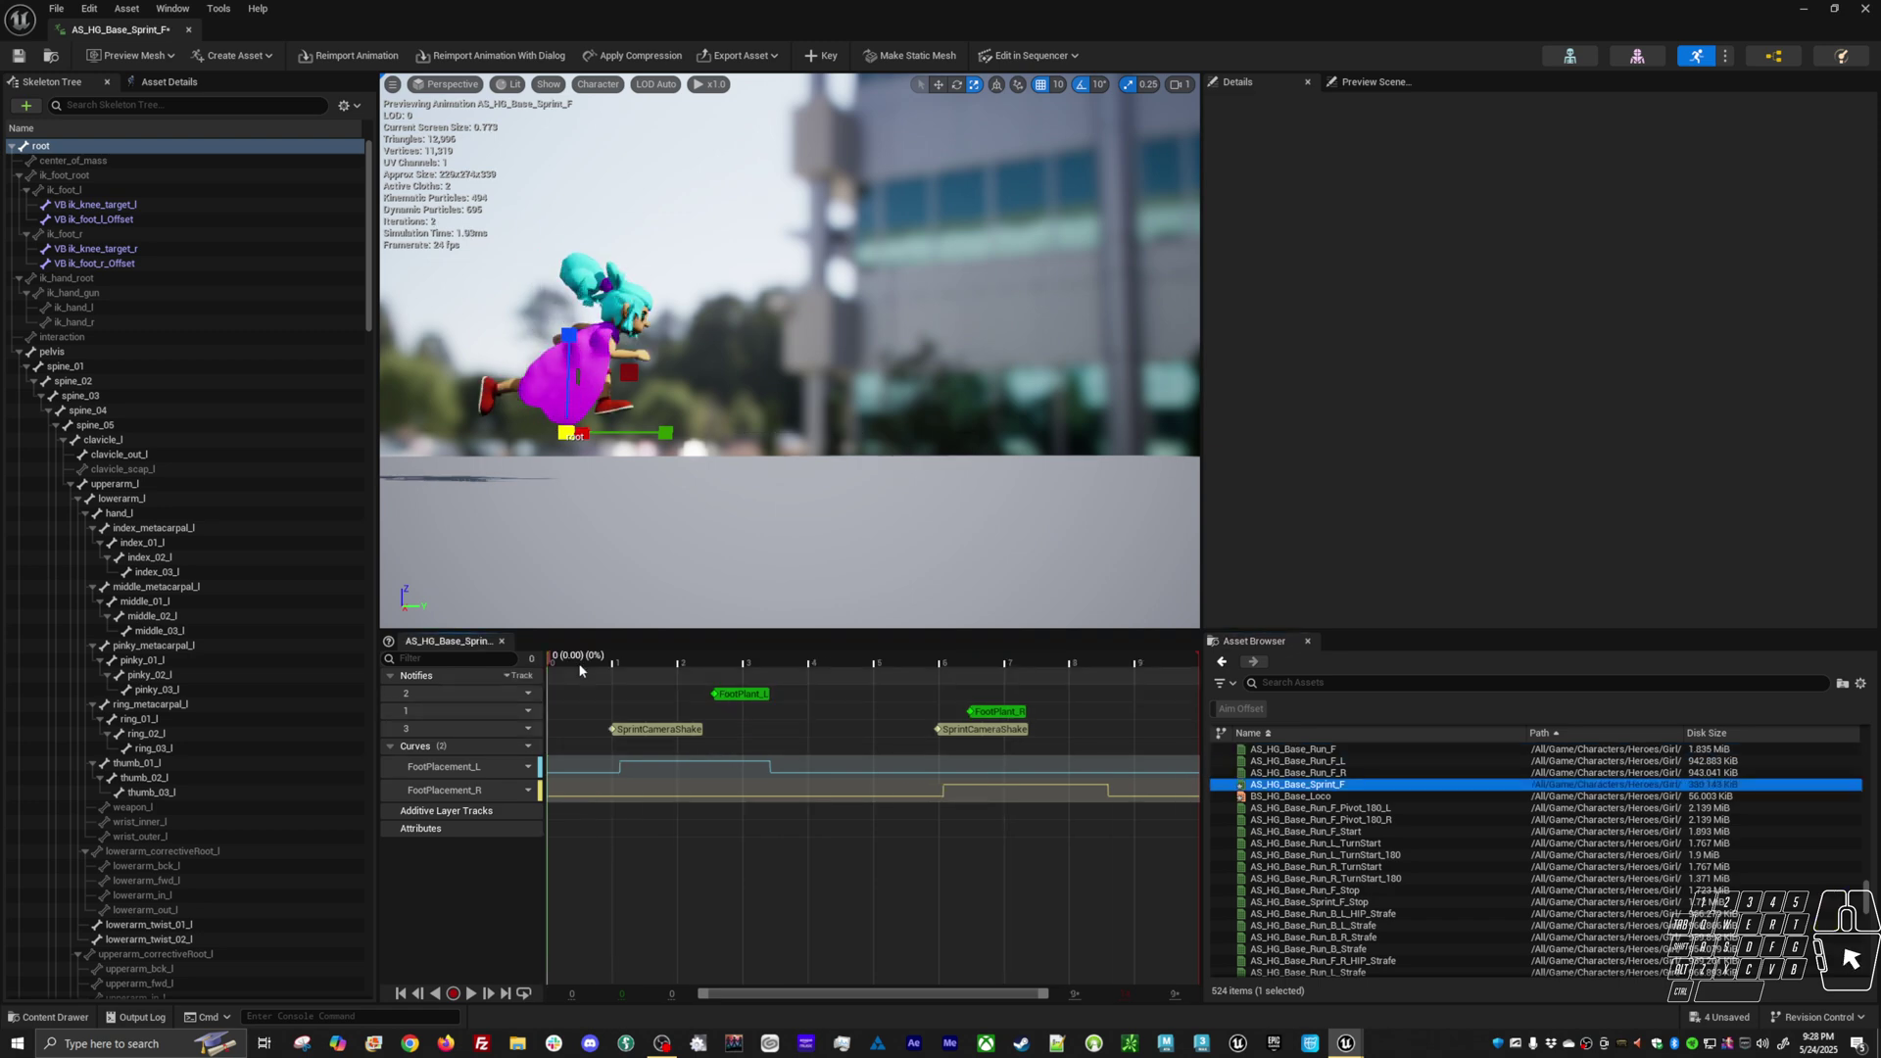
# Move the FootPlant_R notify to about 0.32 s and place each SprintCameraShake notify just before its foot-plant notify
pyautogui.moveTo(587, 666); pyautogui.dragTo(1048, 695)
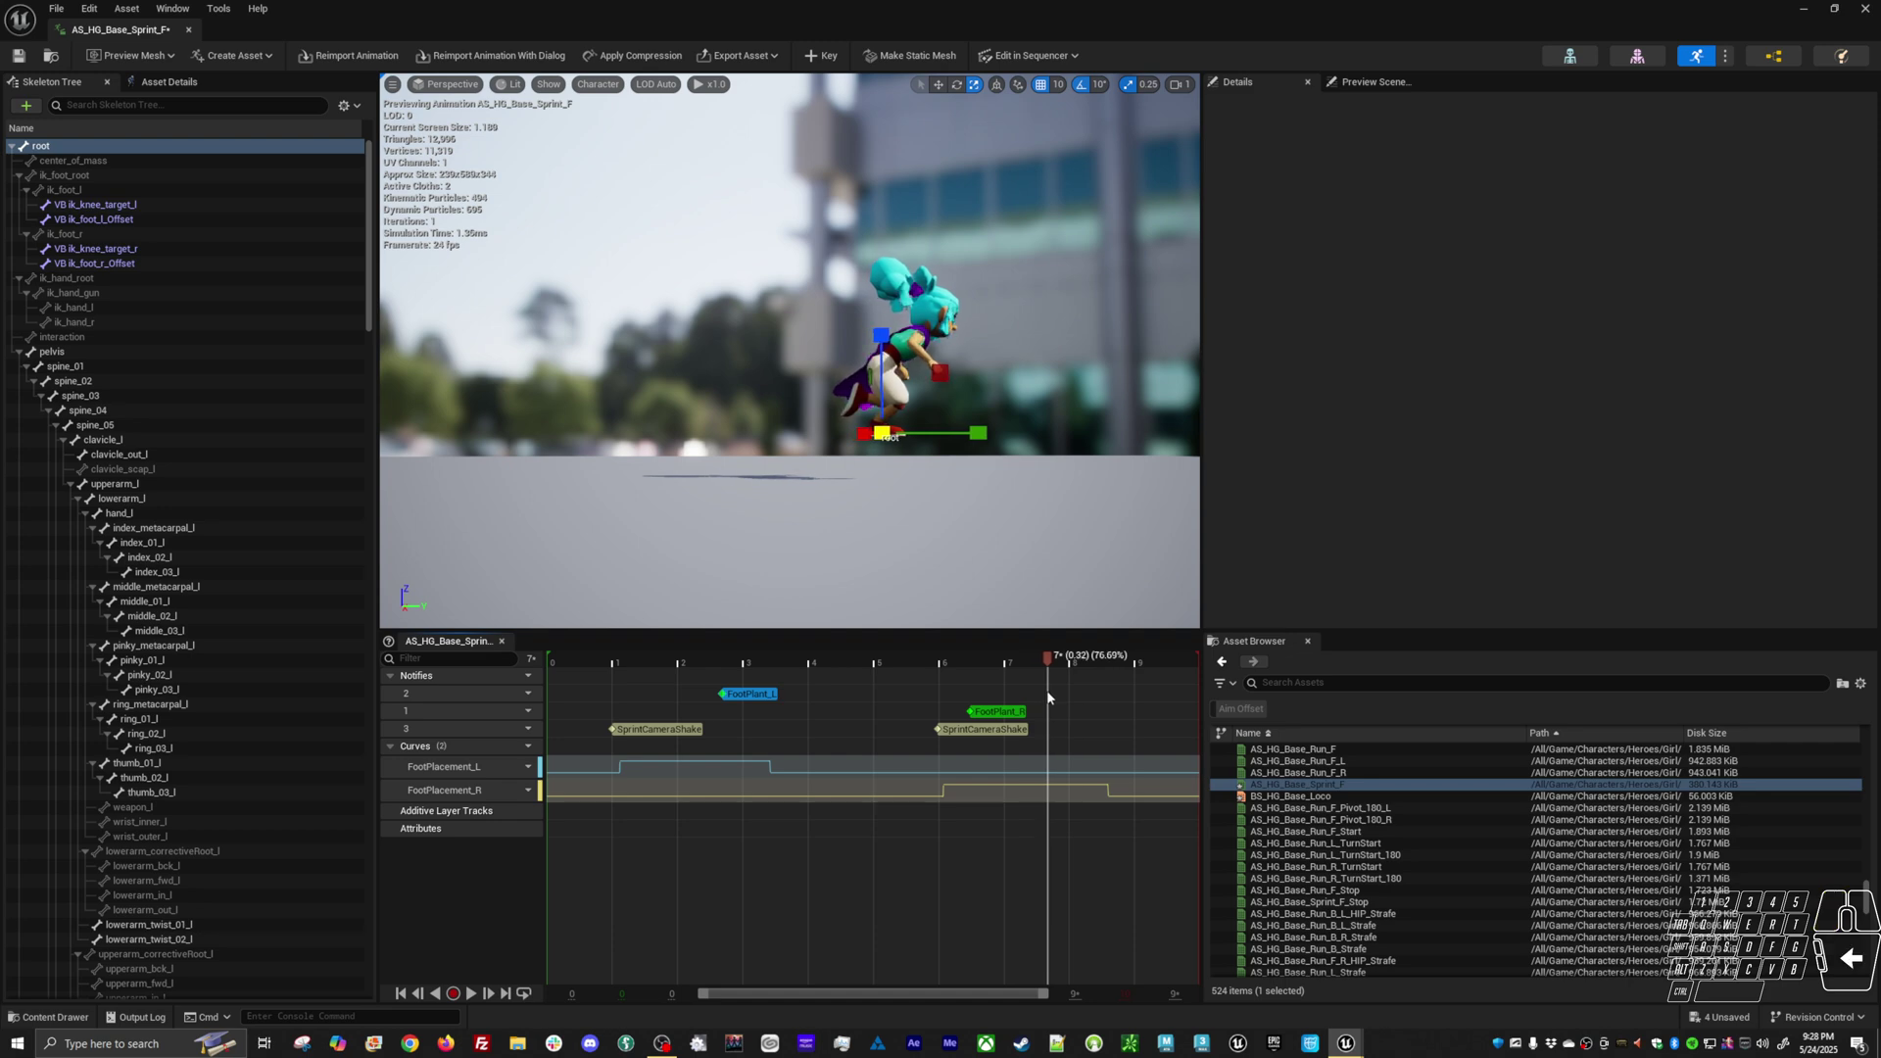
pyautogui.keyDown('alt'); pyautogui.moveTo(1042, 559); pyautogui.dragTo(999, 548); pyautogui.keyUp('alt')
pyautogui.moveTo(991, 714); pyautogui.dragTo(1050, 727)
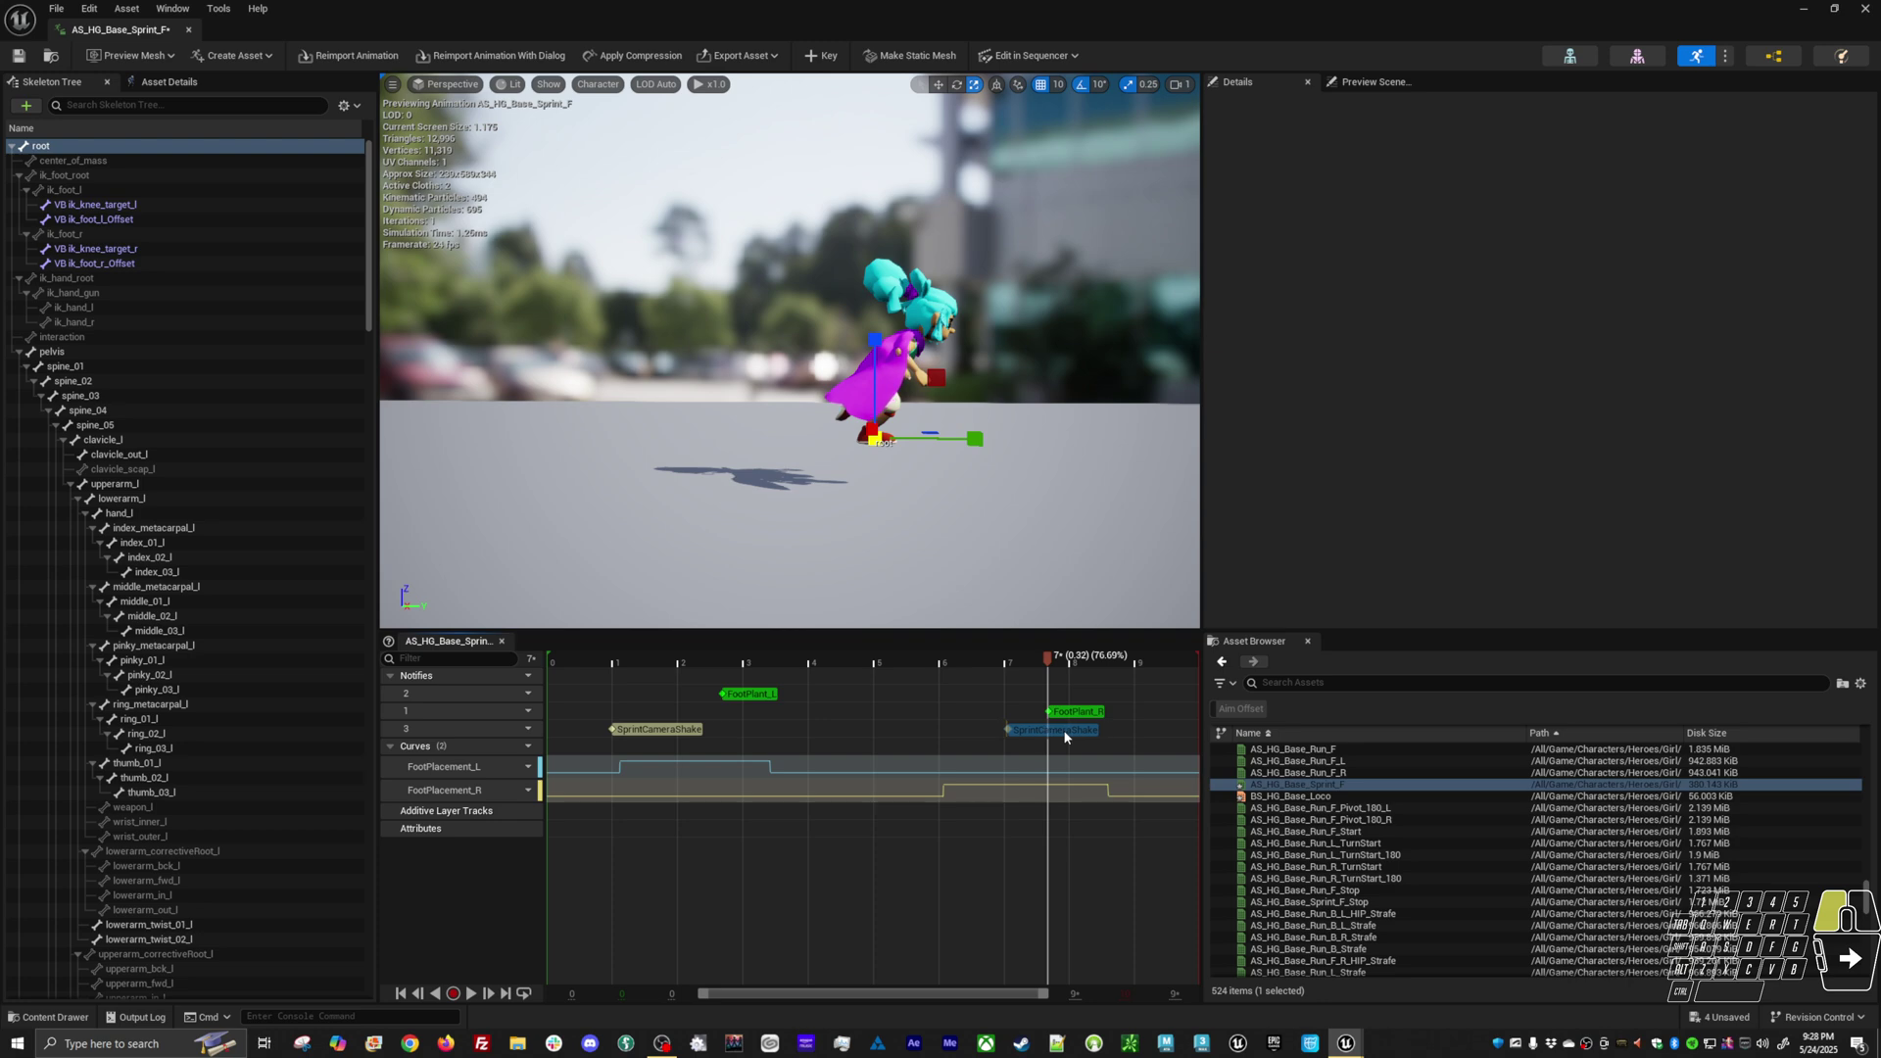
pyautogui.moveTo(665, 730); pyautogui.dragTo(749, 731)
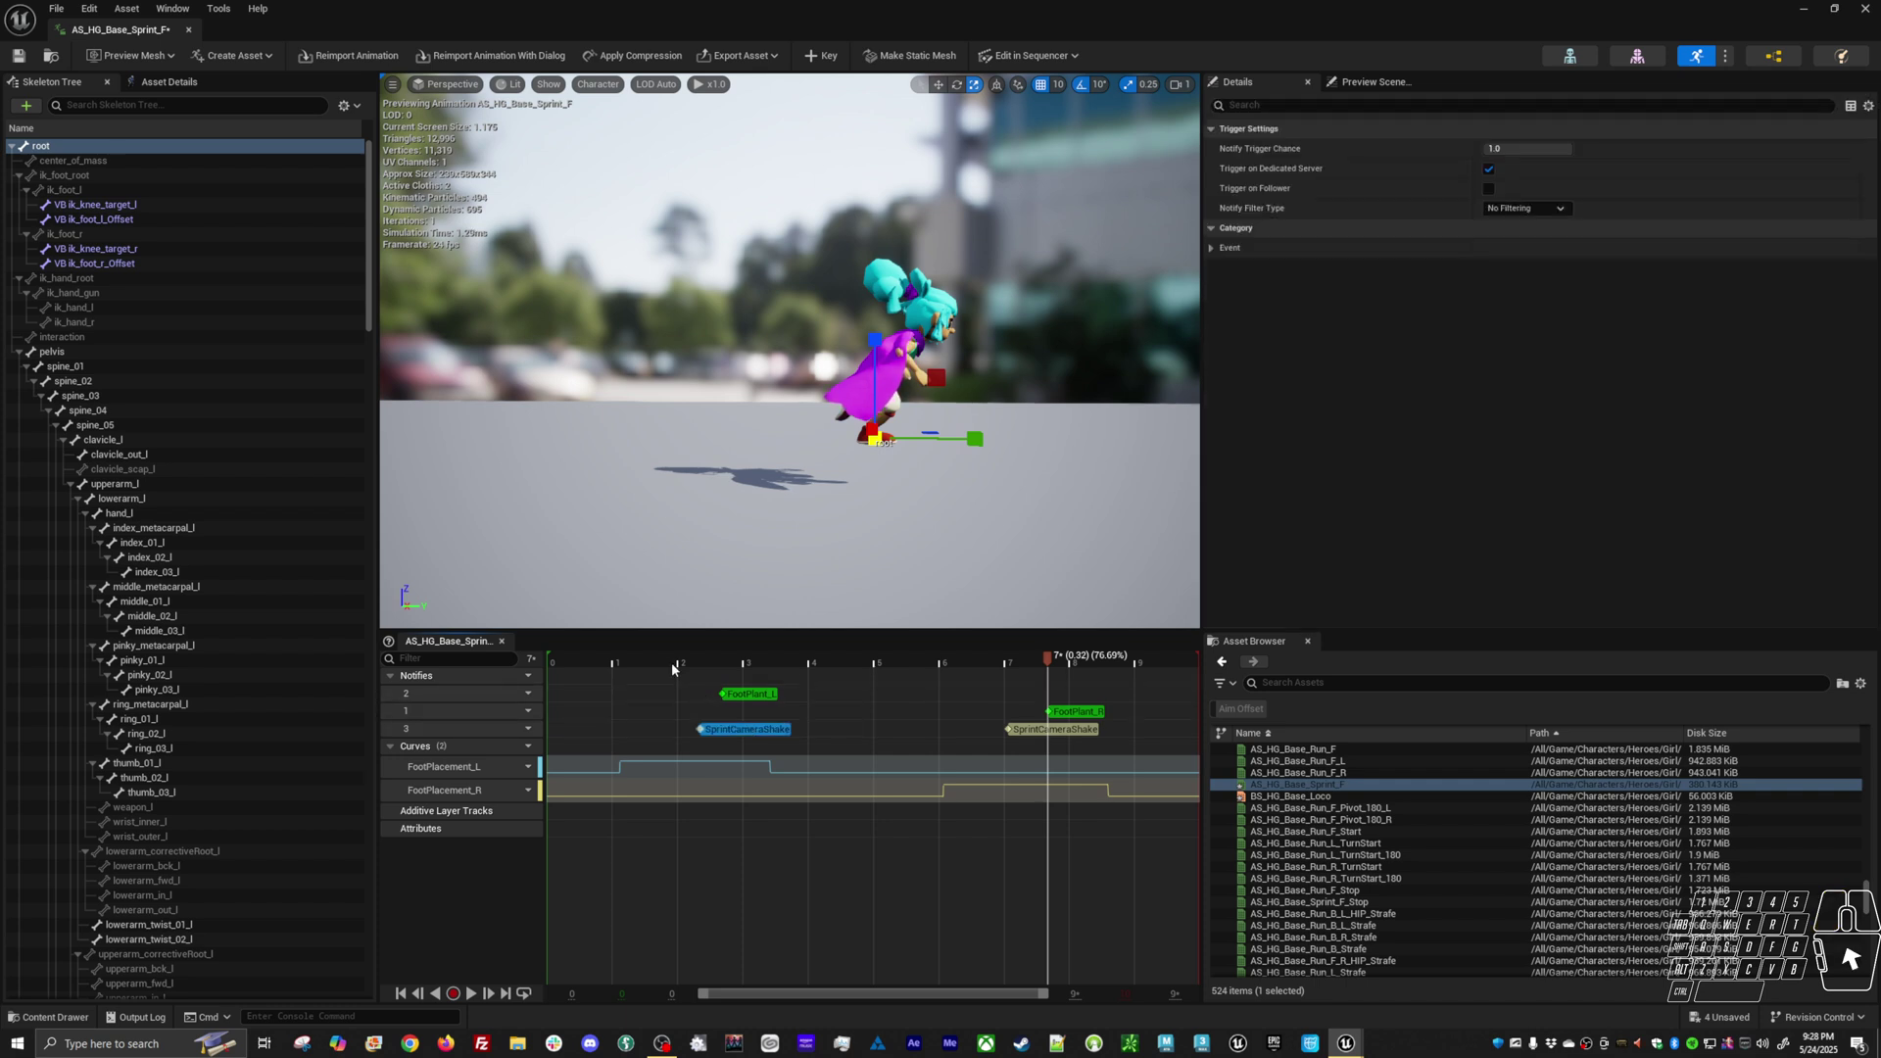
# Retime the FootPlacement_L curve so its raised section starts at about 0.09 s and ends at about 0.19 s
pyautogui.click(625, 658)
pyautogui.moveTo(627, 658); pyautogui.dragTo(689, 656)
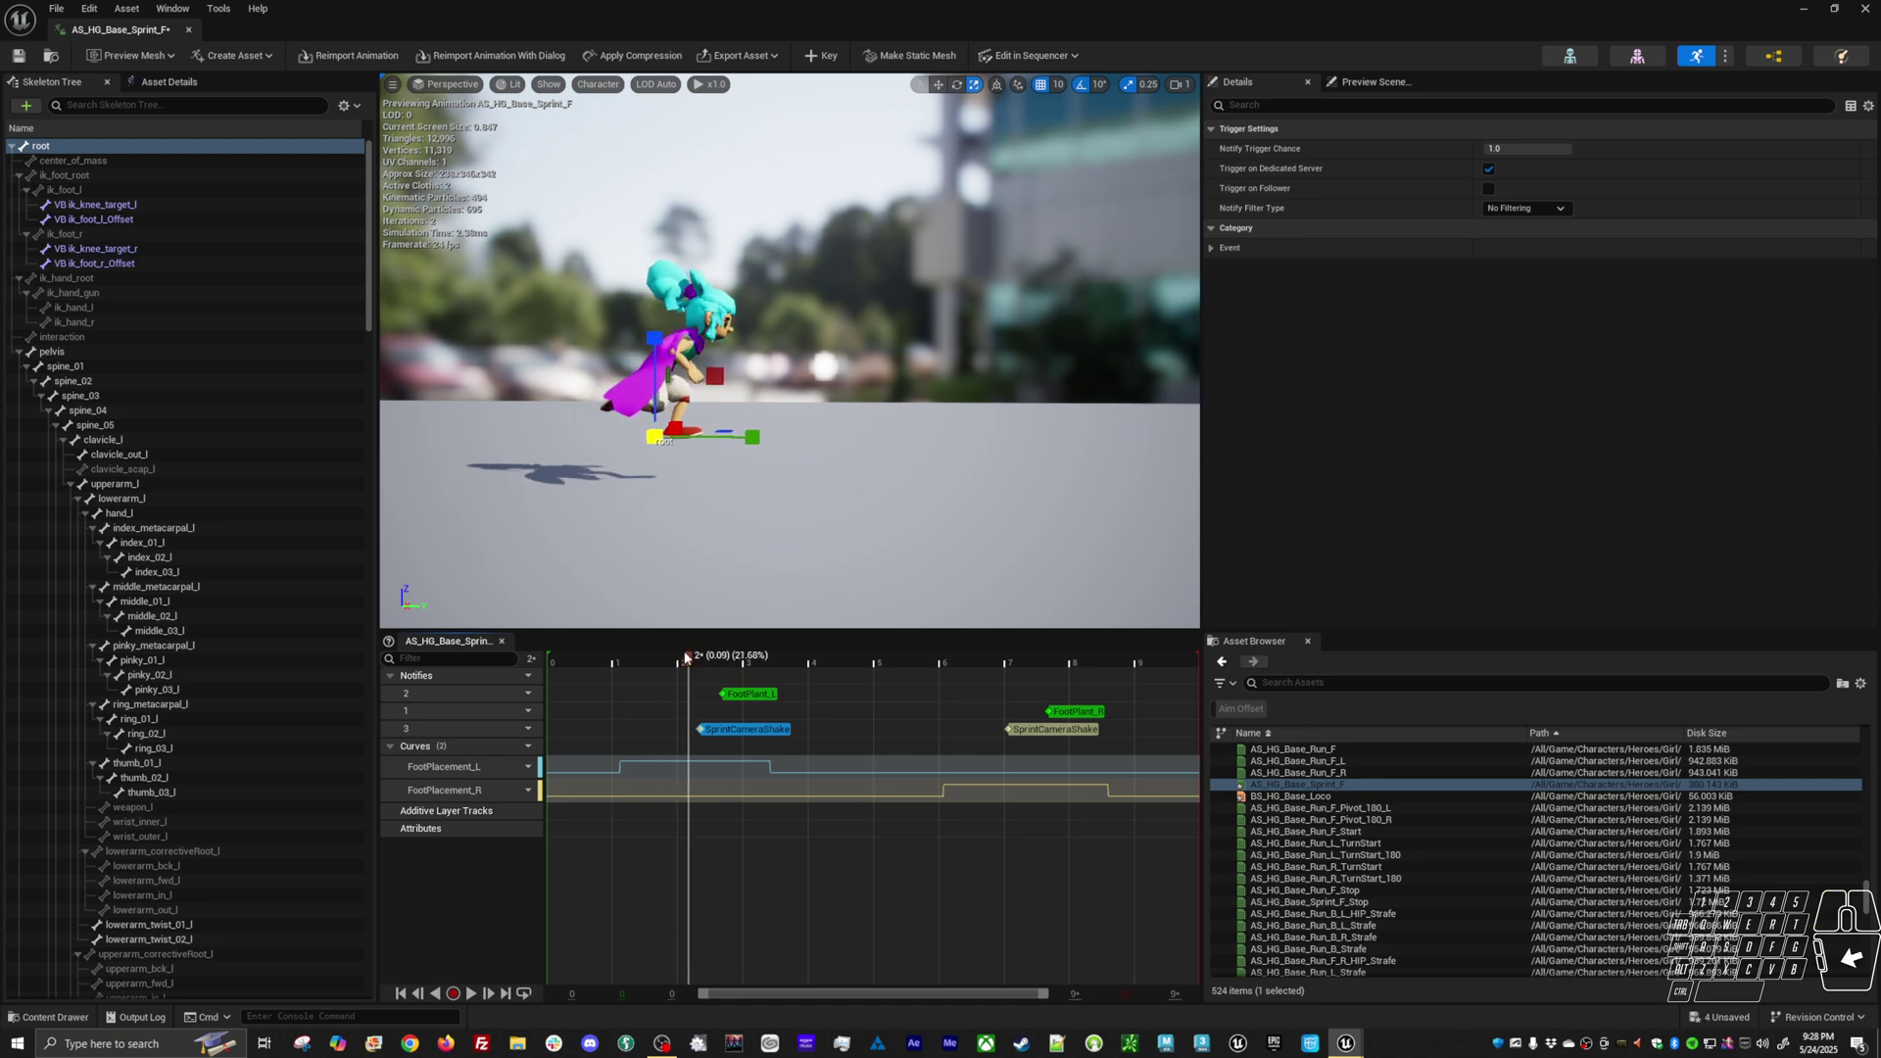
pyautogui.doubleClick(690, 768)
pyautogui.click(875, 664)
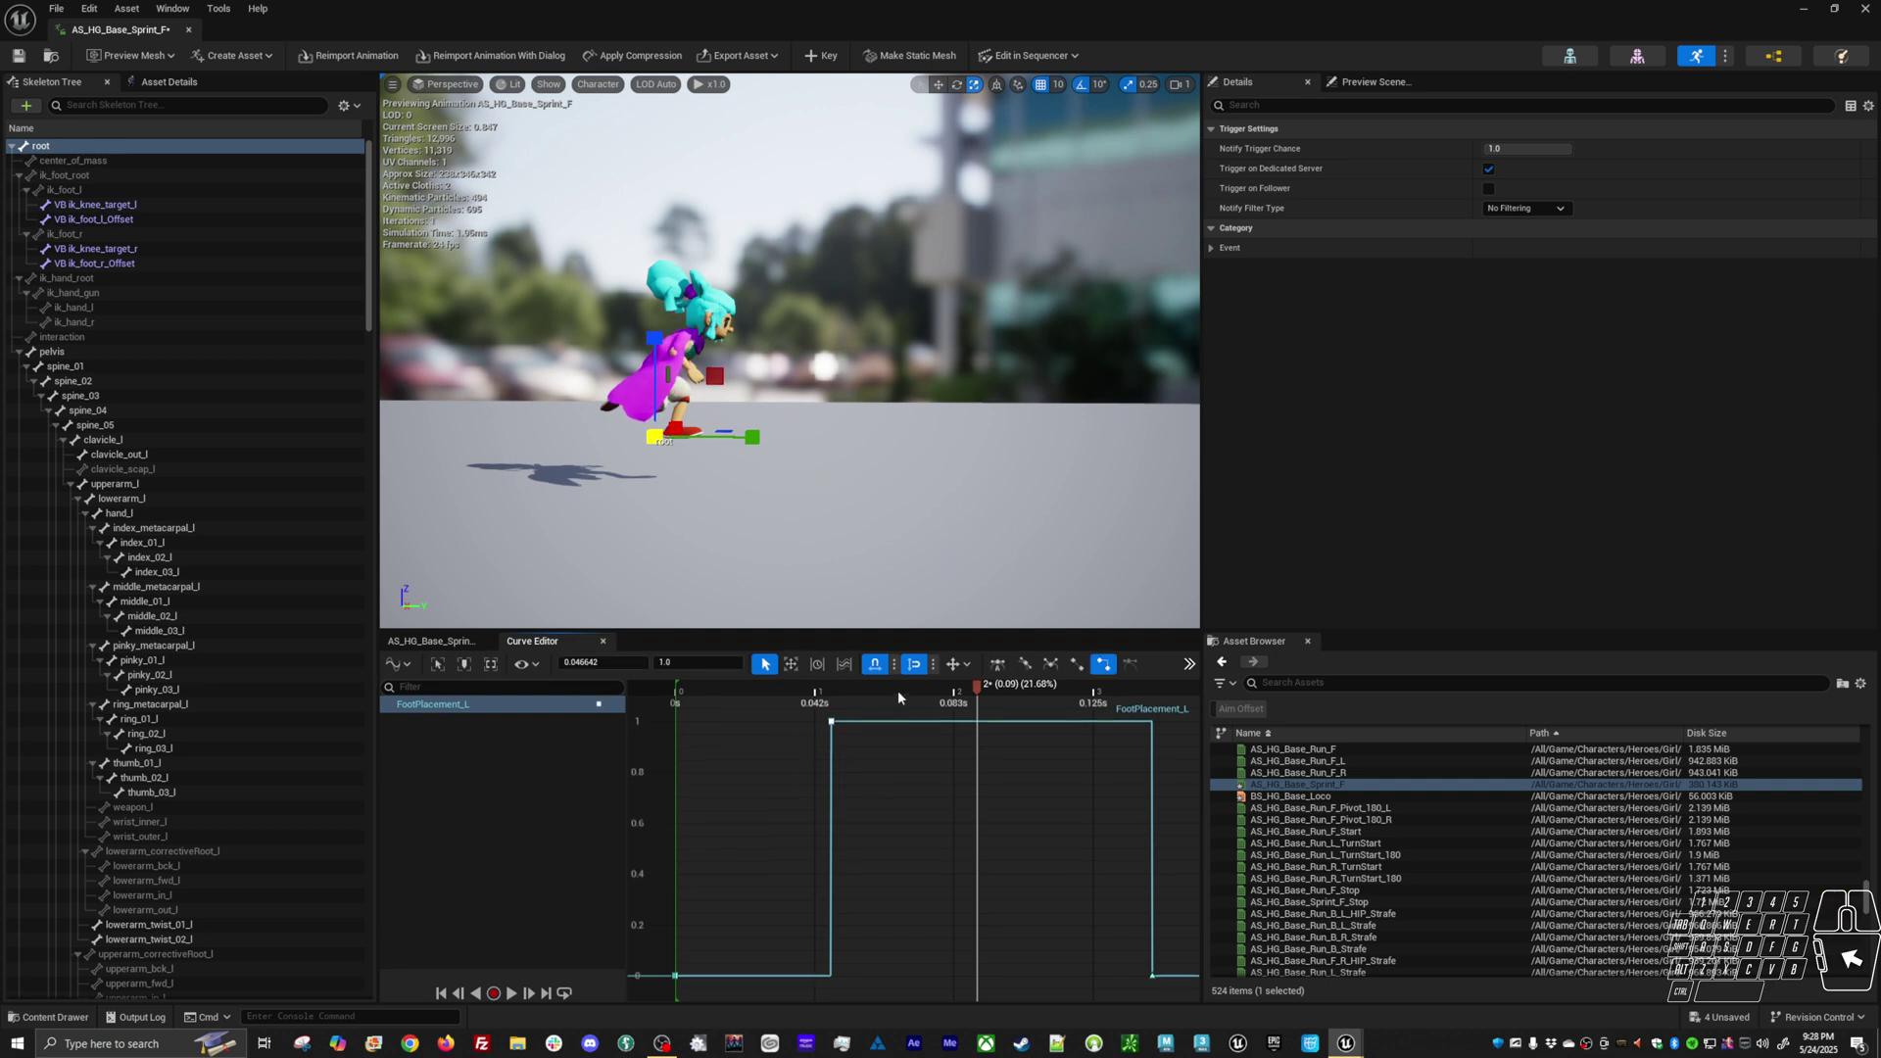
pyautogui.moveTo(839, 756); pyautogui.dragTo(997, 803)
pyautogui.keyDown('shift'); pyautogui.moveTo(997, 803); pyautogui.dragTo(1010, 800, button='middle'); pyautogui.keyUp('shift')
pyautogui.keyDown('alt'); pyautogui.moveTo(1050, 777); pyautogui.dragTo(742, 779, button='right'); pyautogui.keyUp('alt')
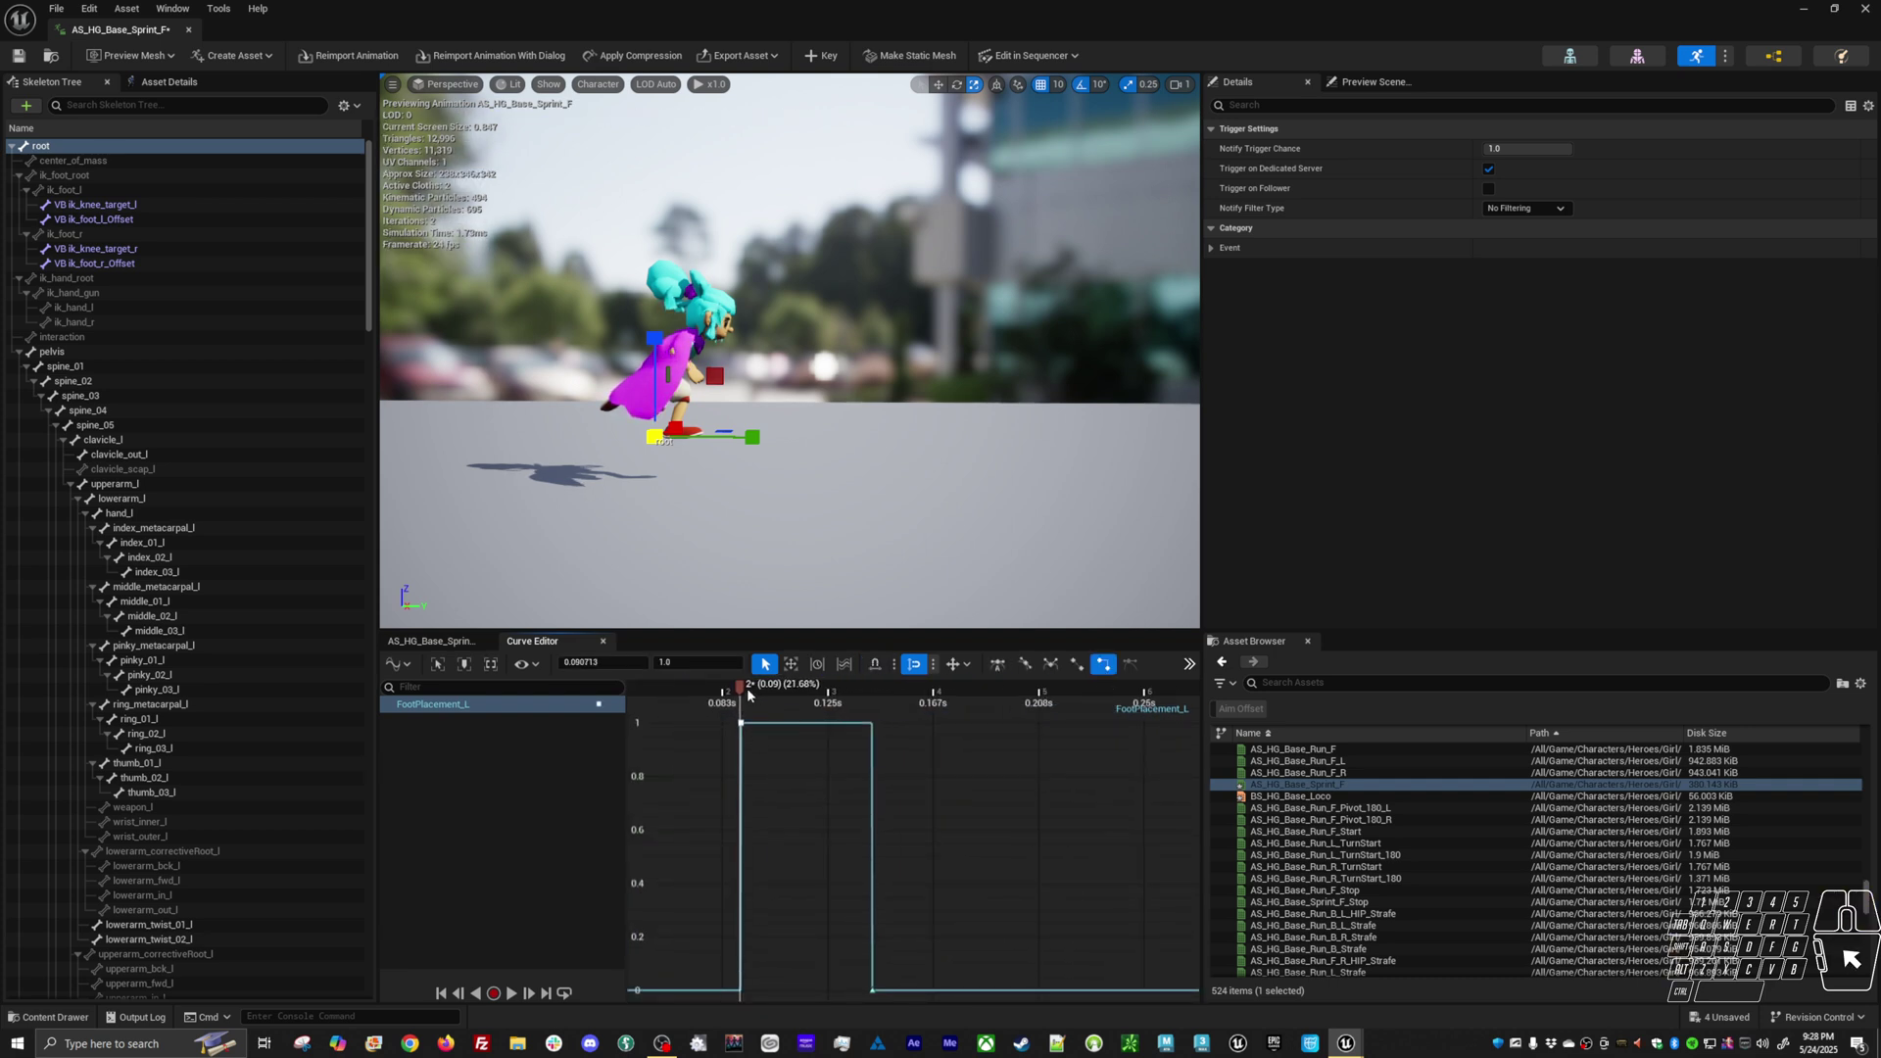
pyautogui.moveTo(739, 686); pyautogui.dragTo(997, 728)
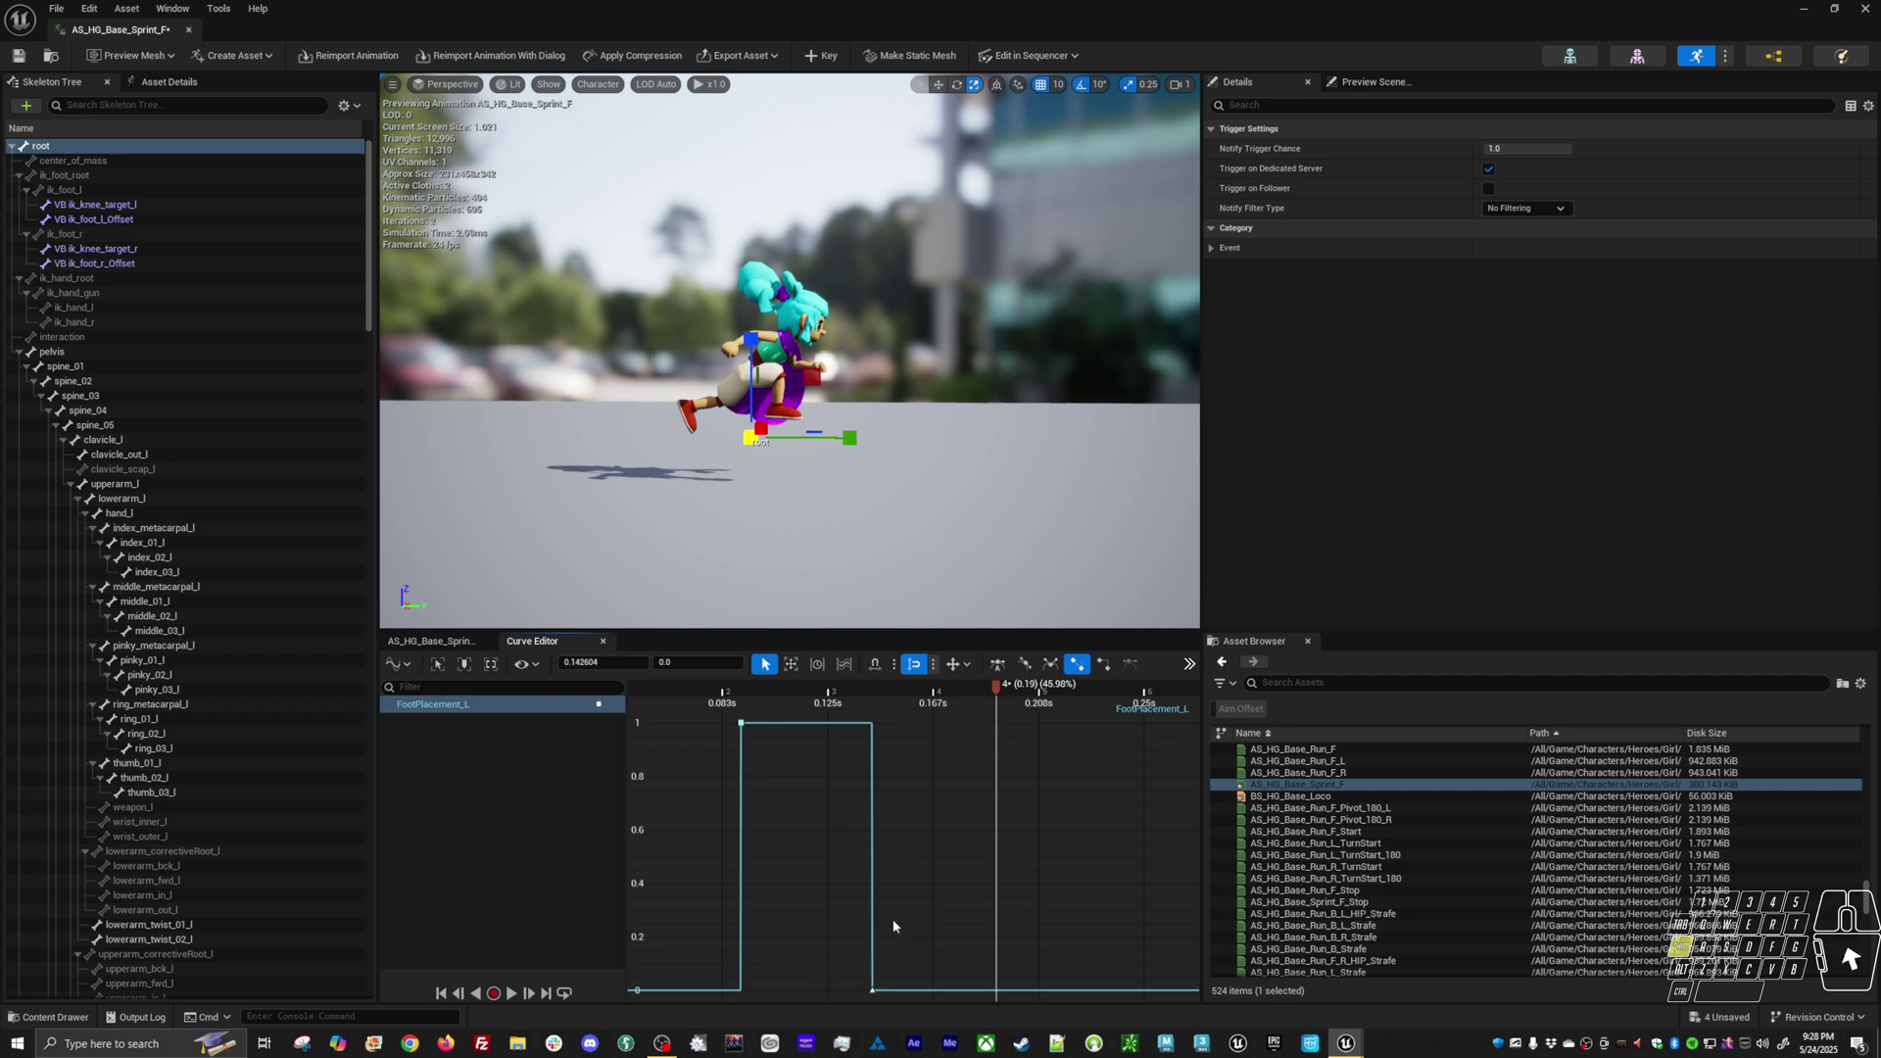
pyautogui.keyDown('shift'); pyautogui.moveTo(1018, 918); pyautogui.dragTo(1014, 918, button='middle'); pyautogui.keyUp('shift')
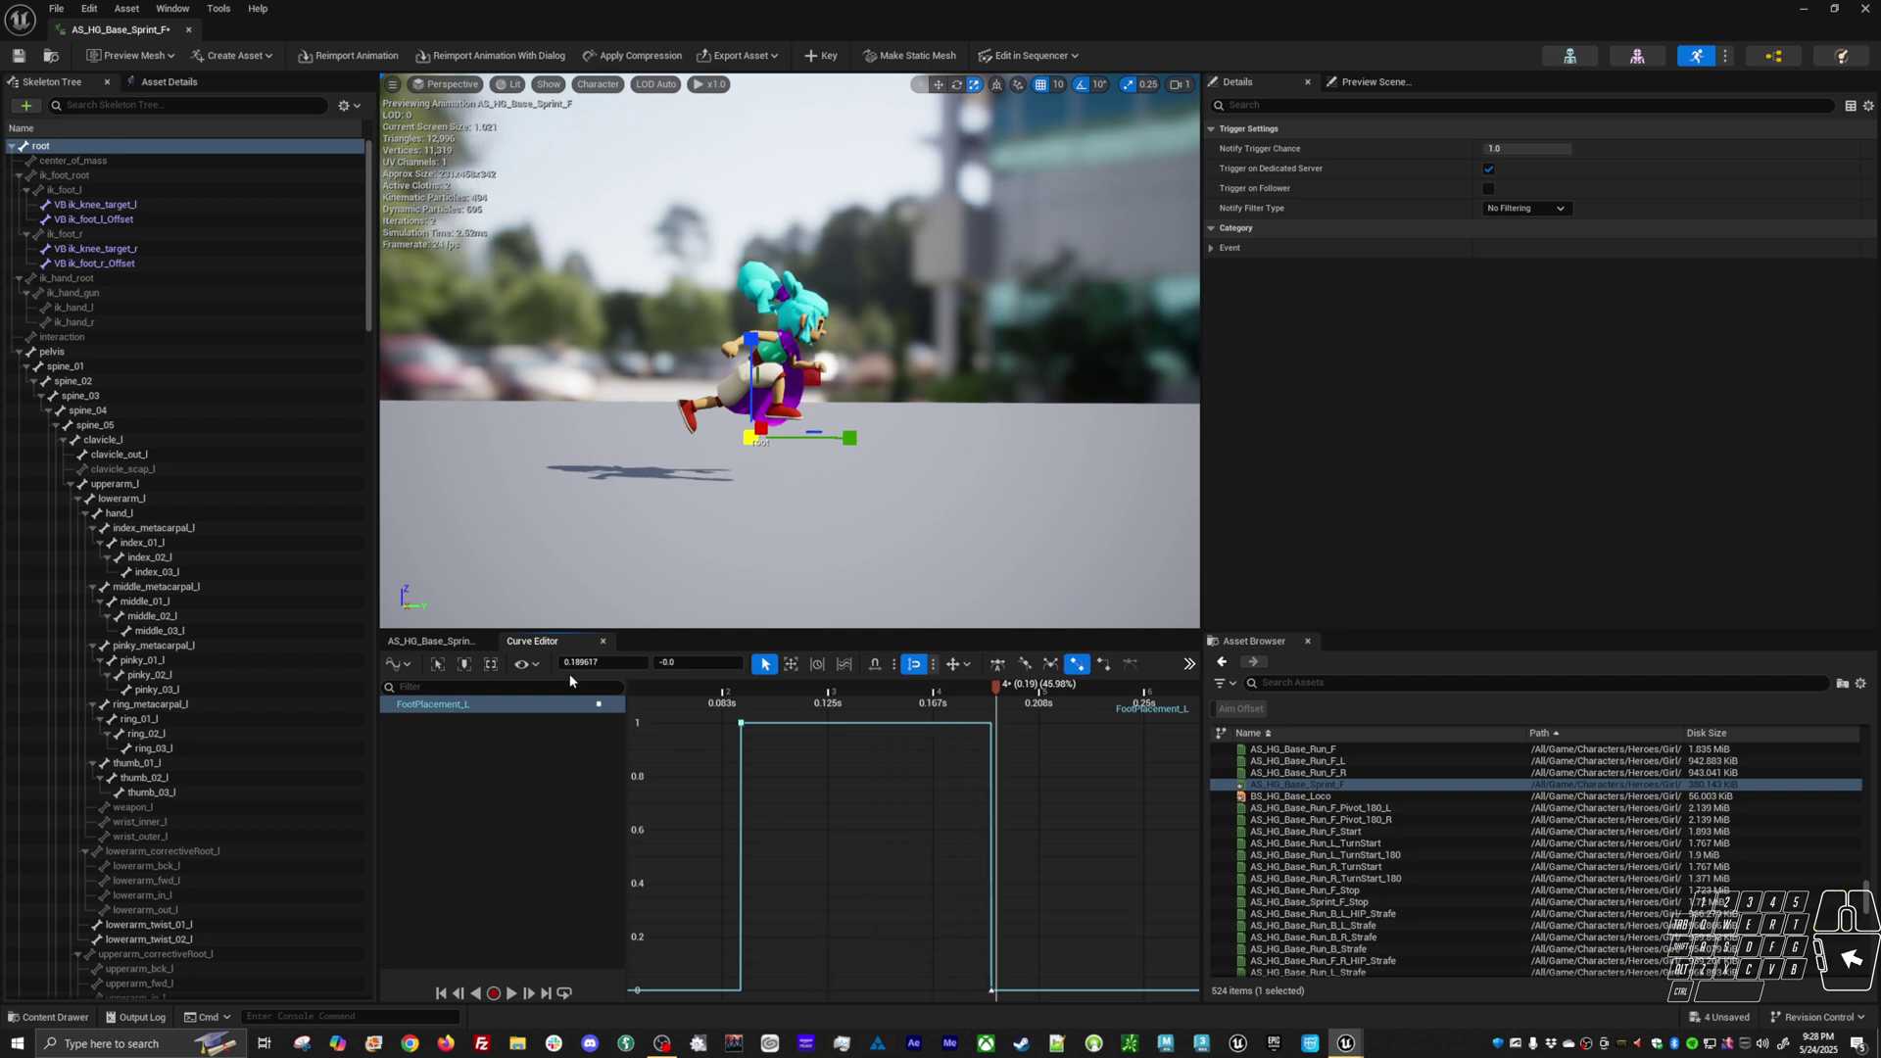
# Retime the FootPlacement_R curve so its raised section starts at about 0.30 s and ends at about 0.39 s
pyautogui.click(443, 640)
pyautogui.doubleClick(760, 781)
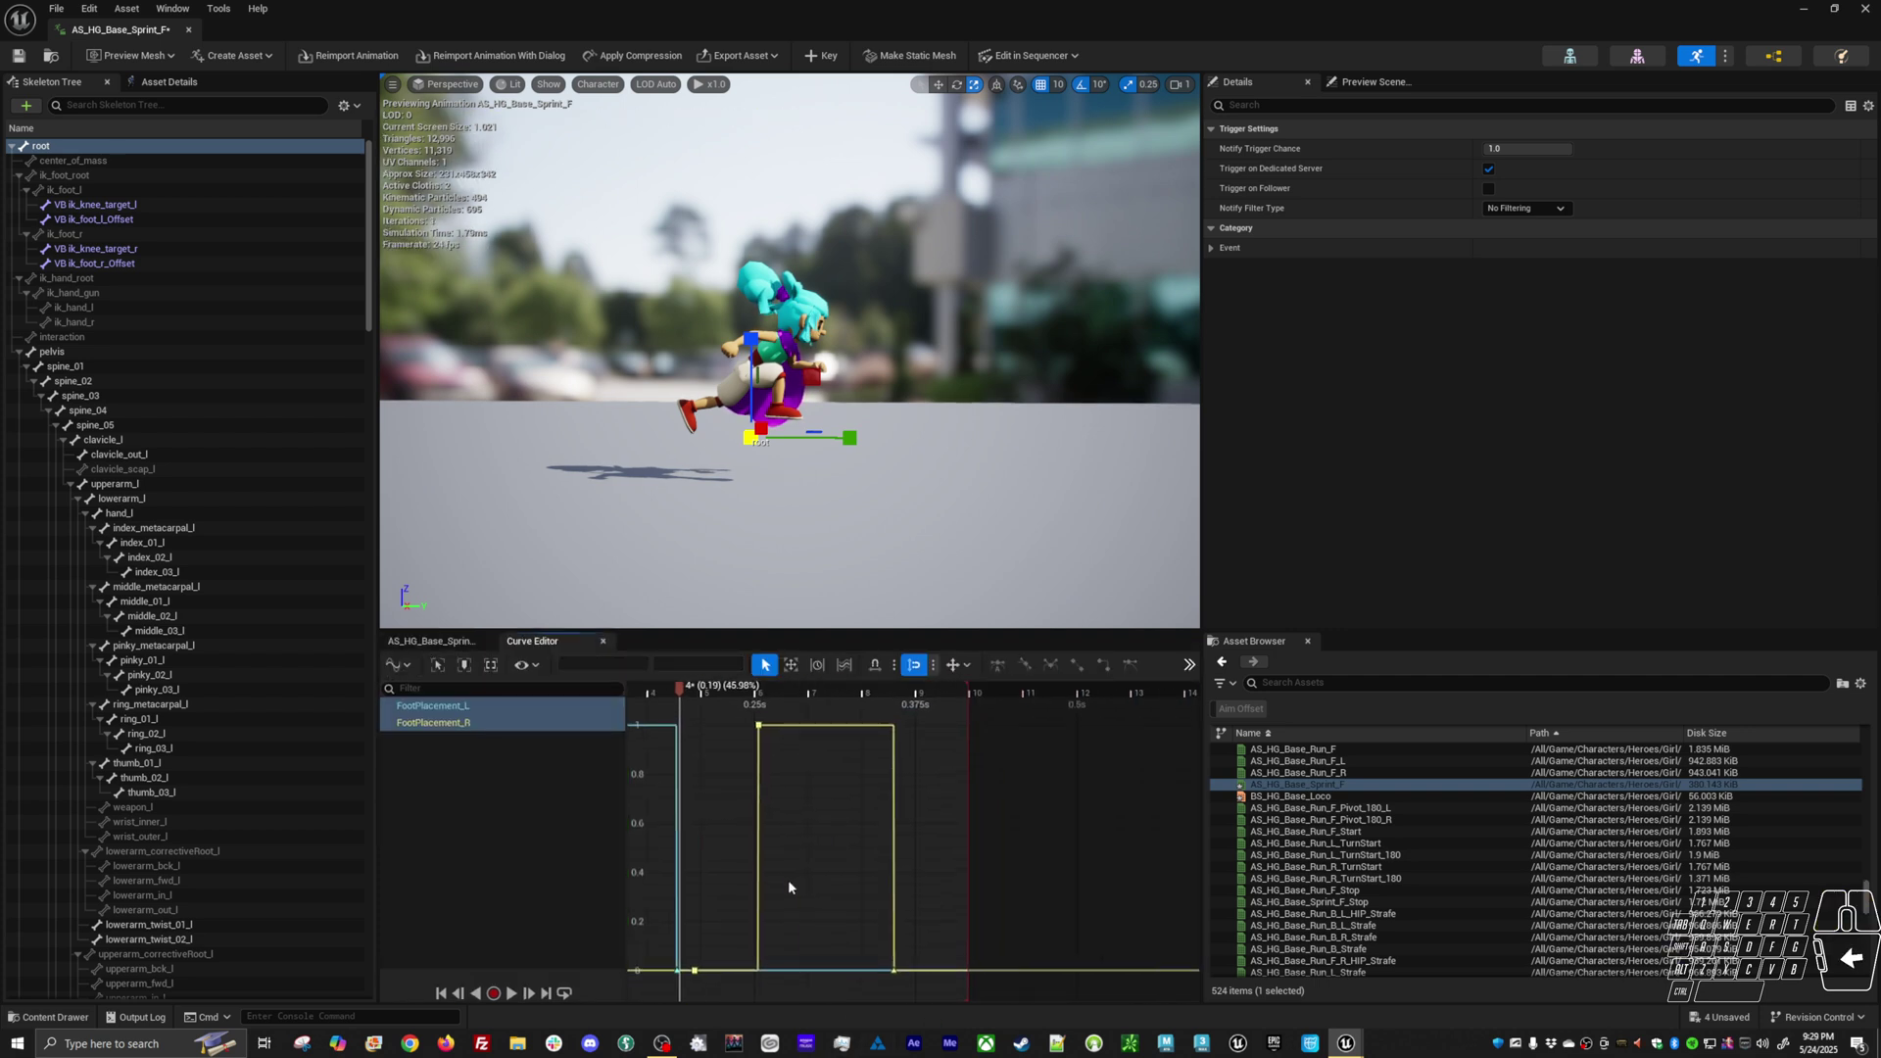
pyautogui.moveTo(710, 697); pyautogui.dragTo(826, 719)
pyautogui.moveTo(736, 784); pyautogui.dragTo(730, 831)
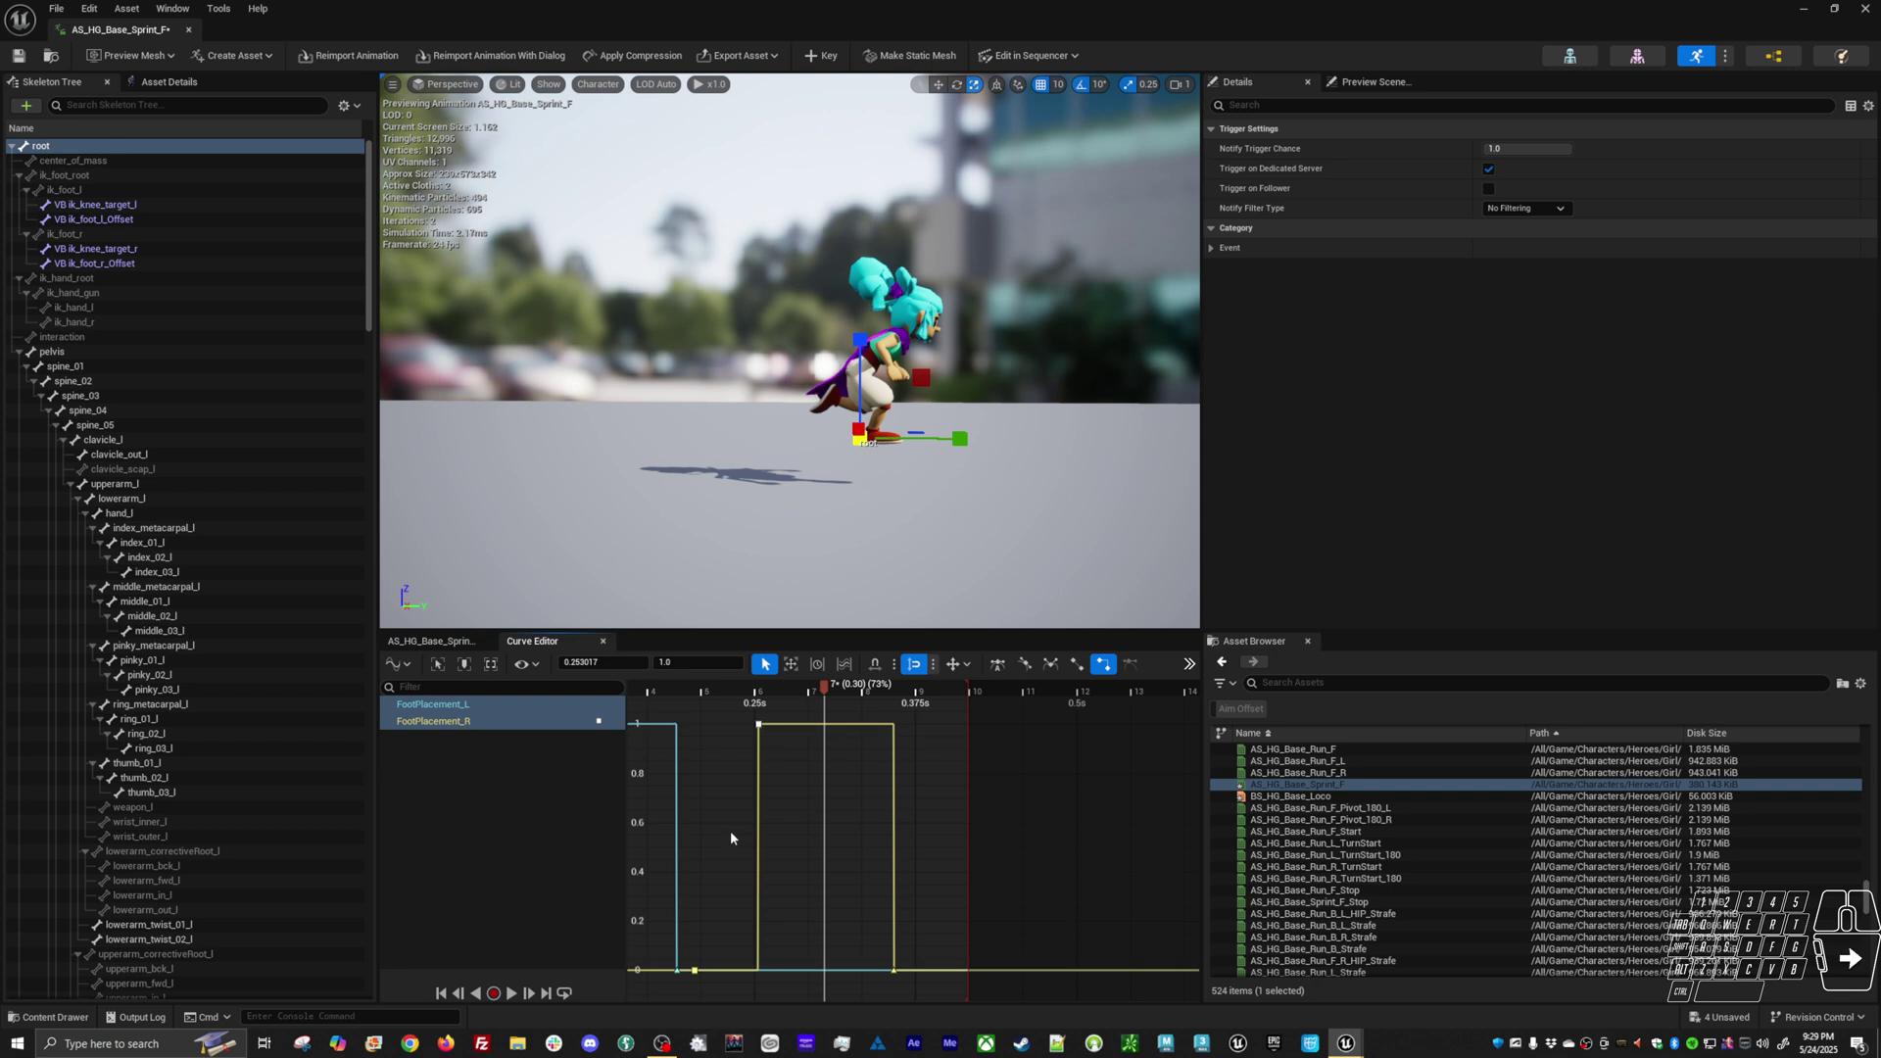
pyautogui.keyDown('shift'); pyautogui.moveTo(737, 814); pyautogui.dragTo(804, 828, button='middle'); pyautogui.keyUp('shift')
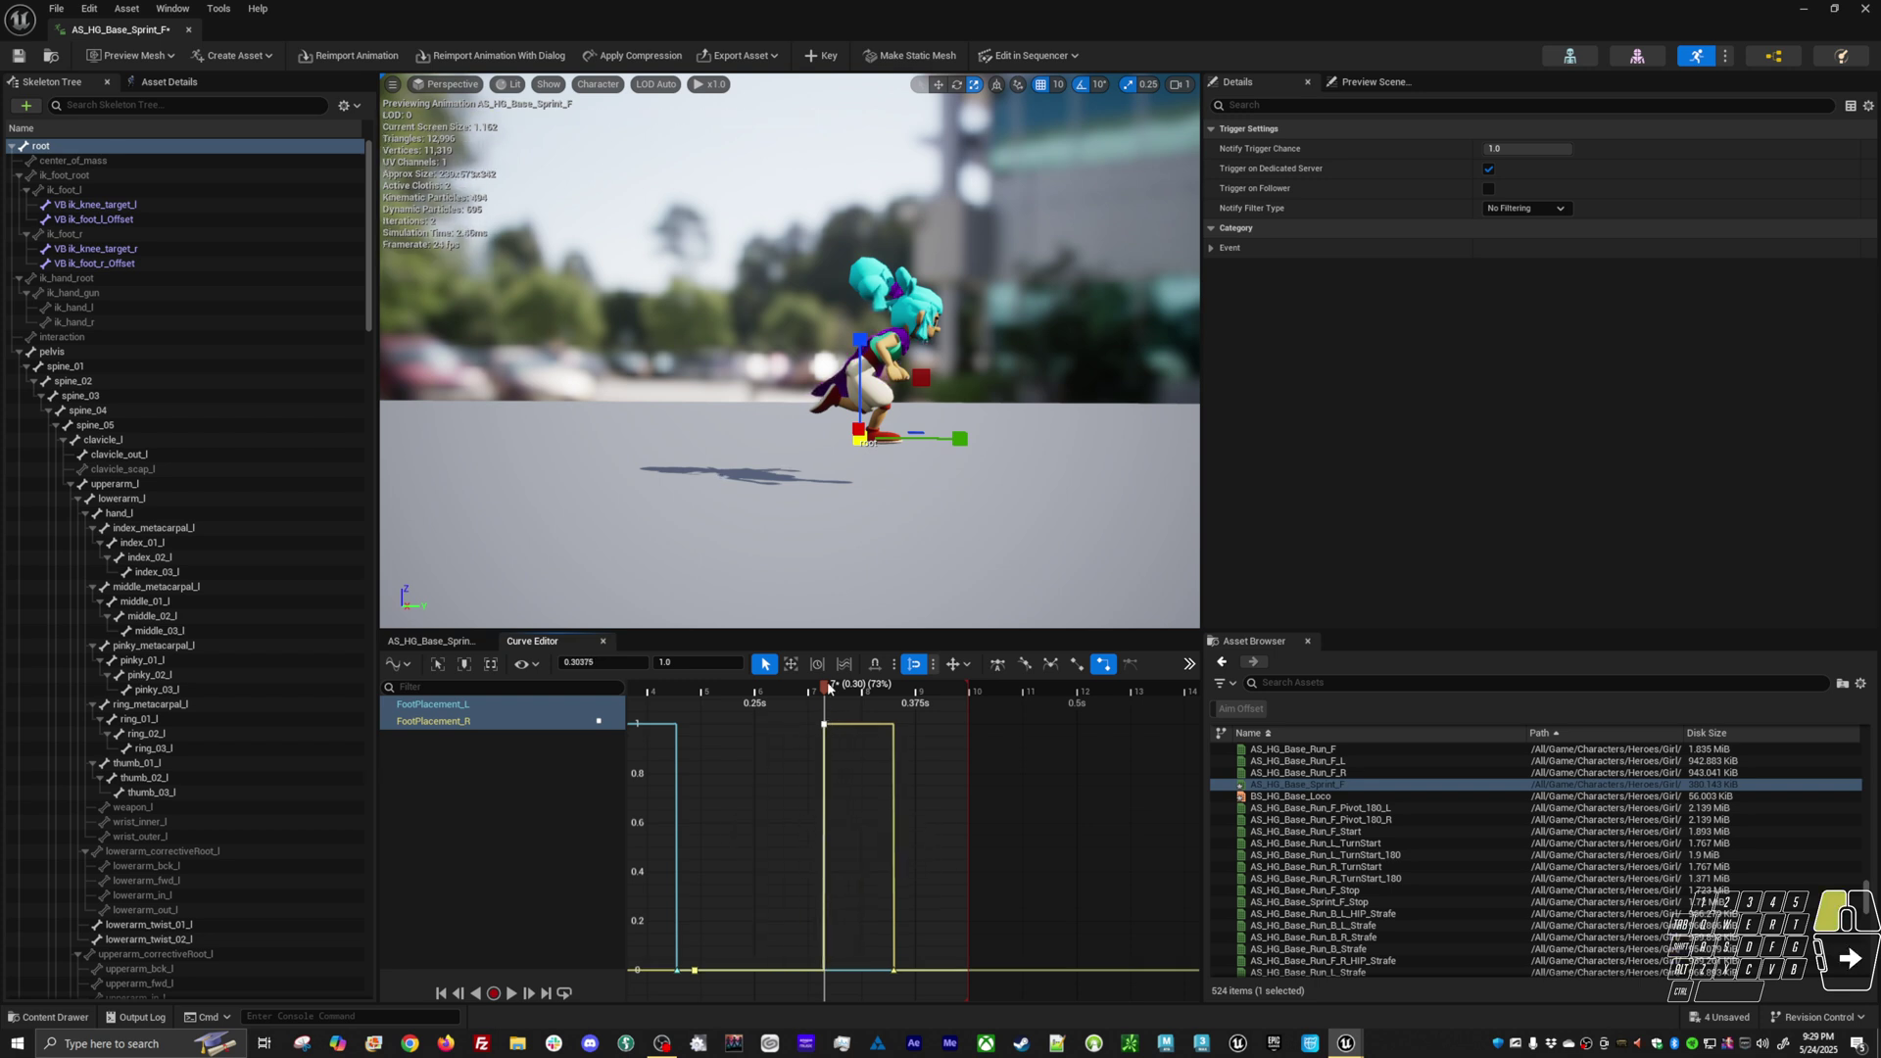
pyautogui.moveTo(833, 689); pyautogui.dragTo(944, 700)
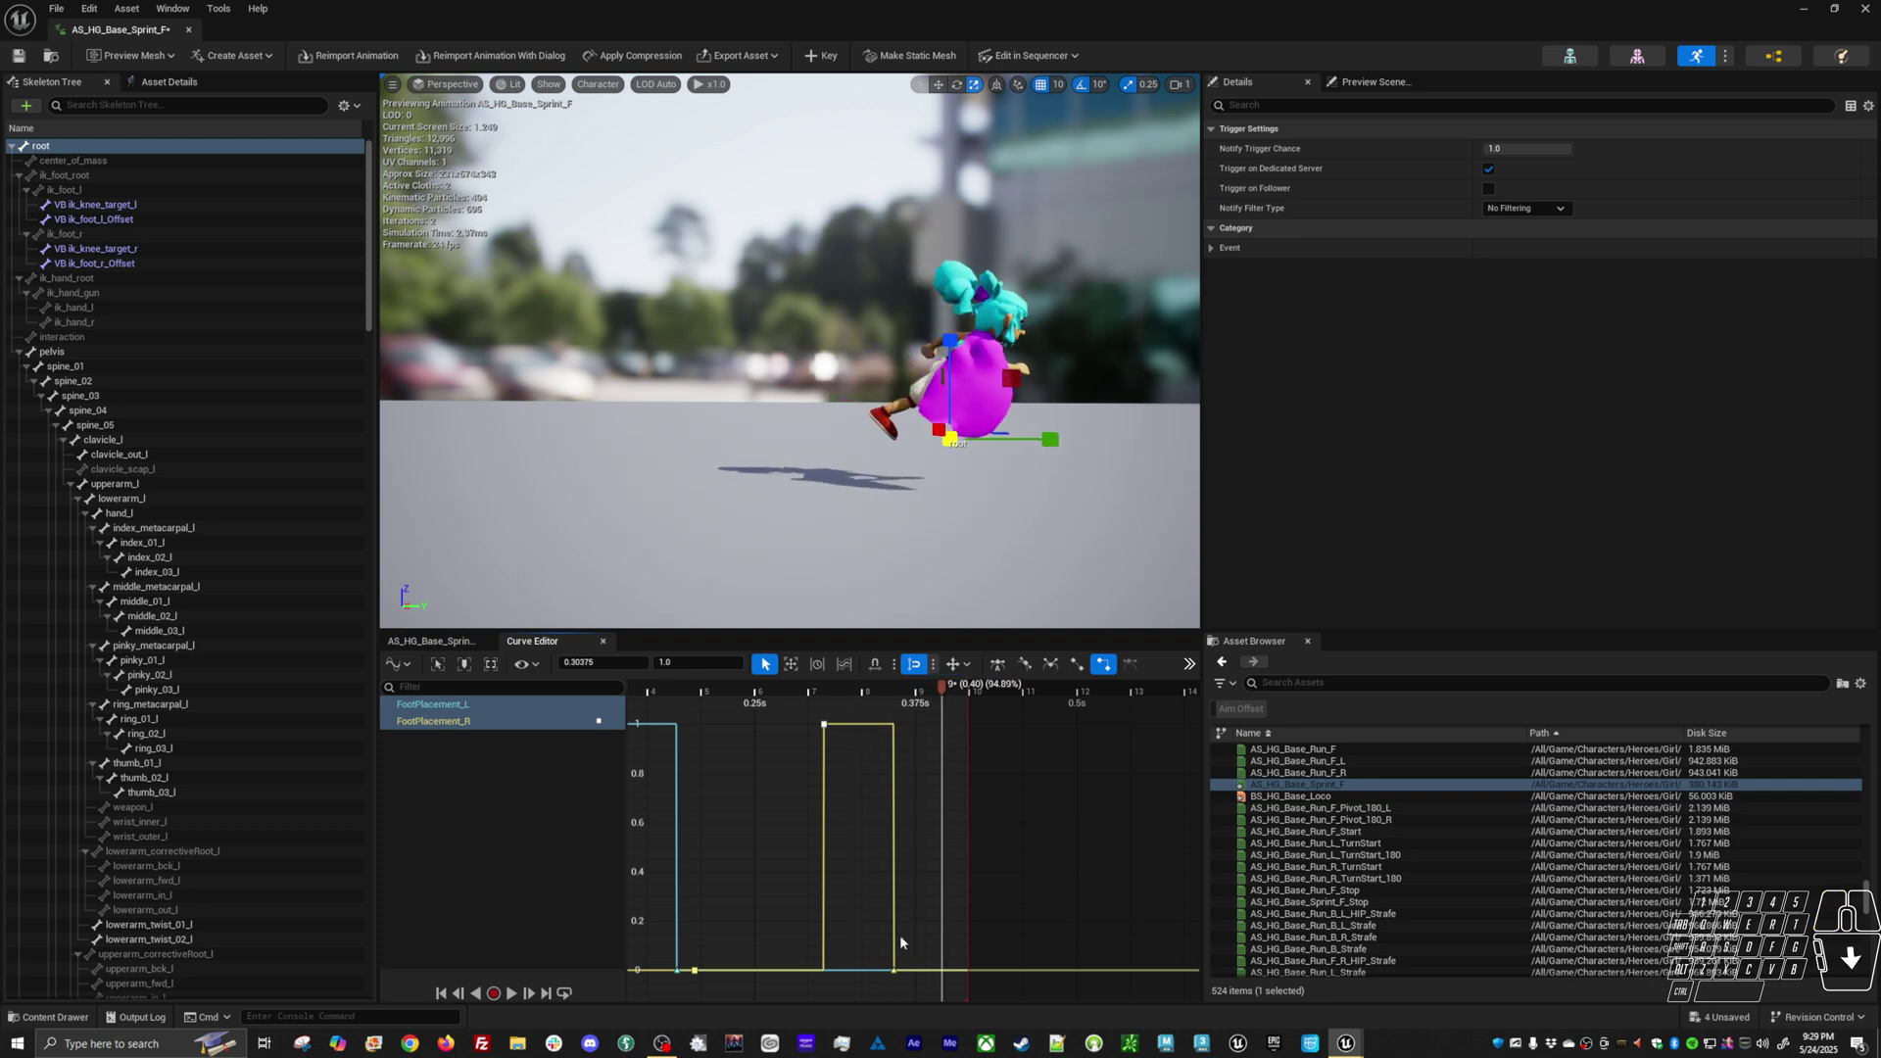
pyautogui.moveTo(893, 970); pyautogui.dragTo(934, 970)
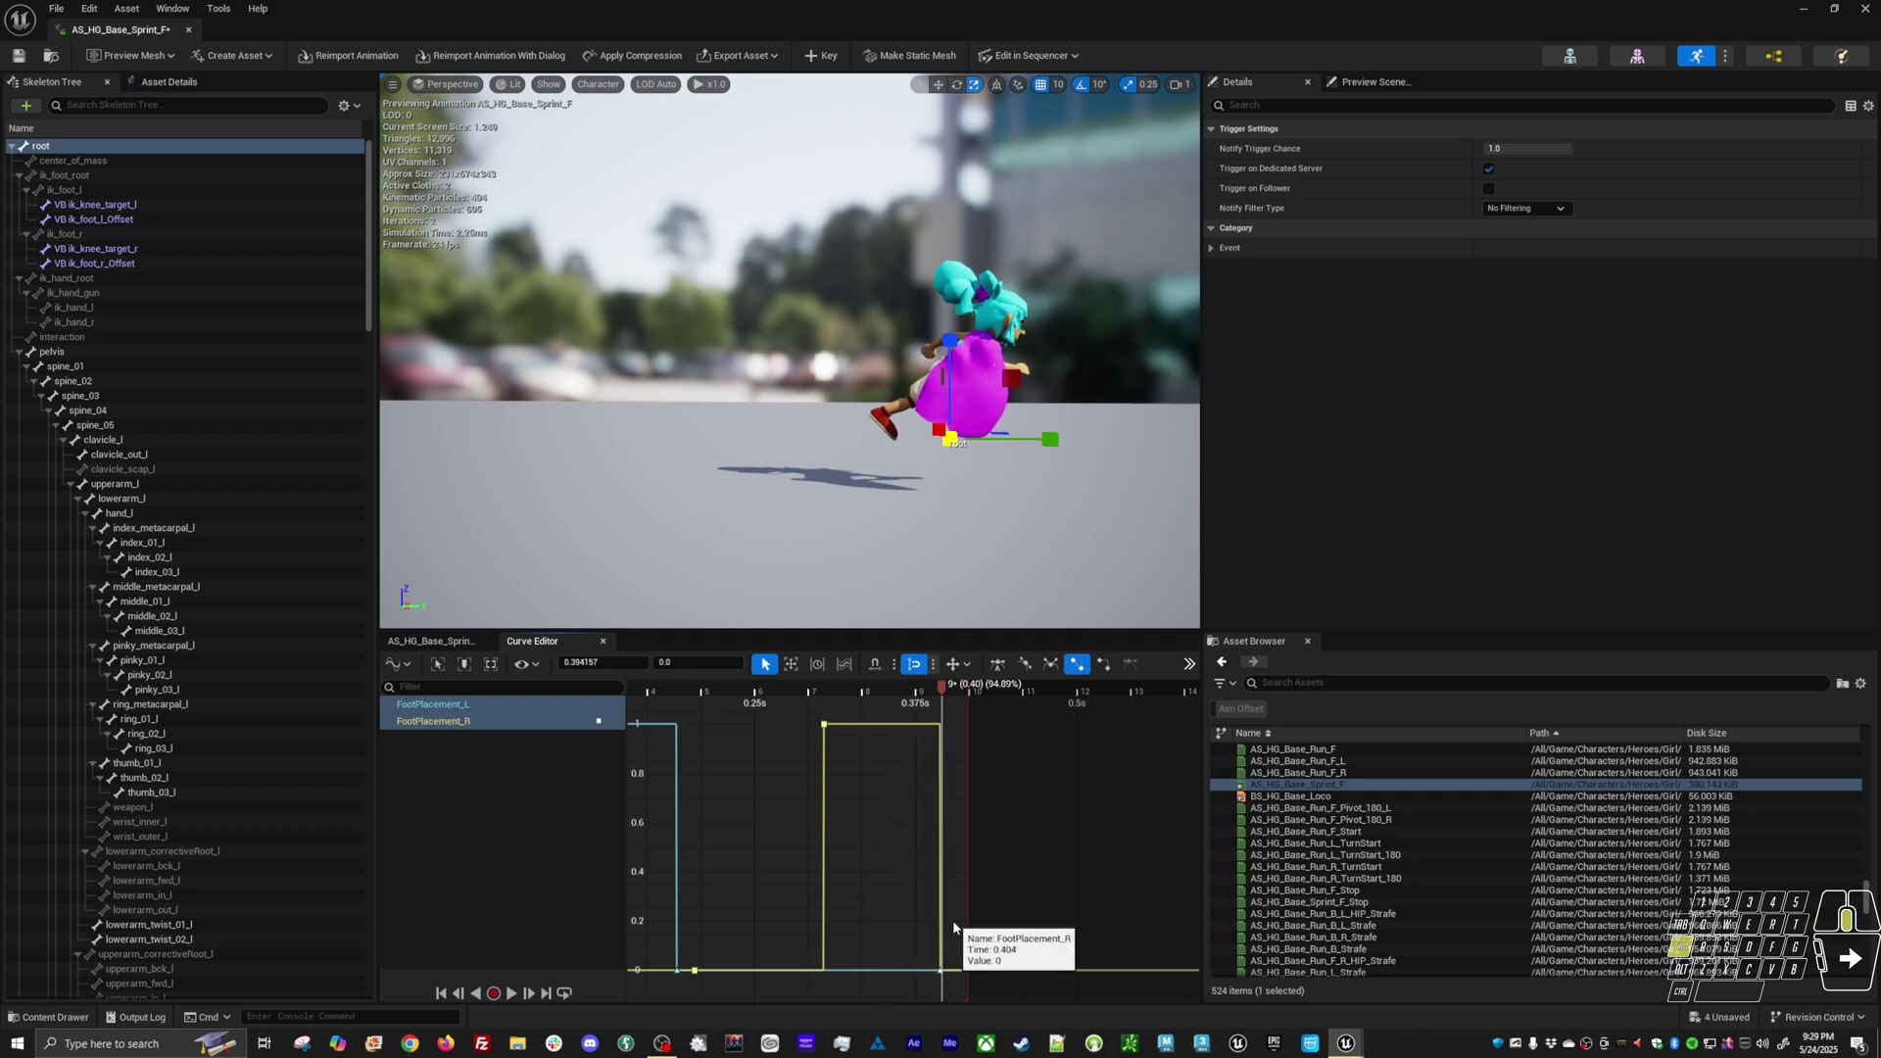
# Enable root motion in the sprint animation's asset details and save the animation
pyautogui.click(447, 643)
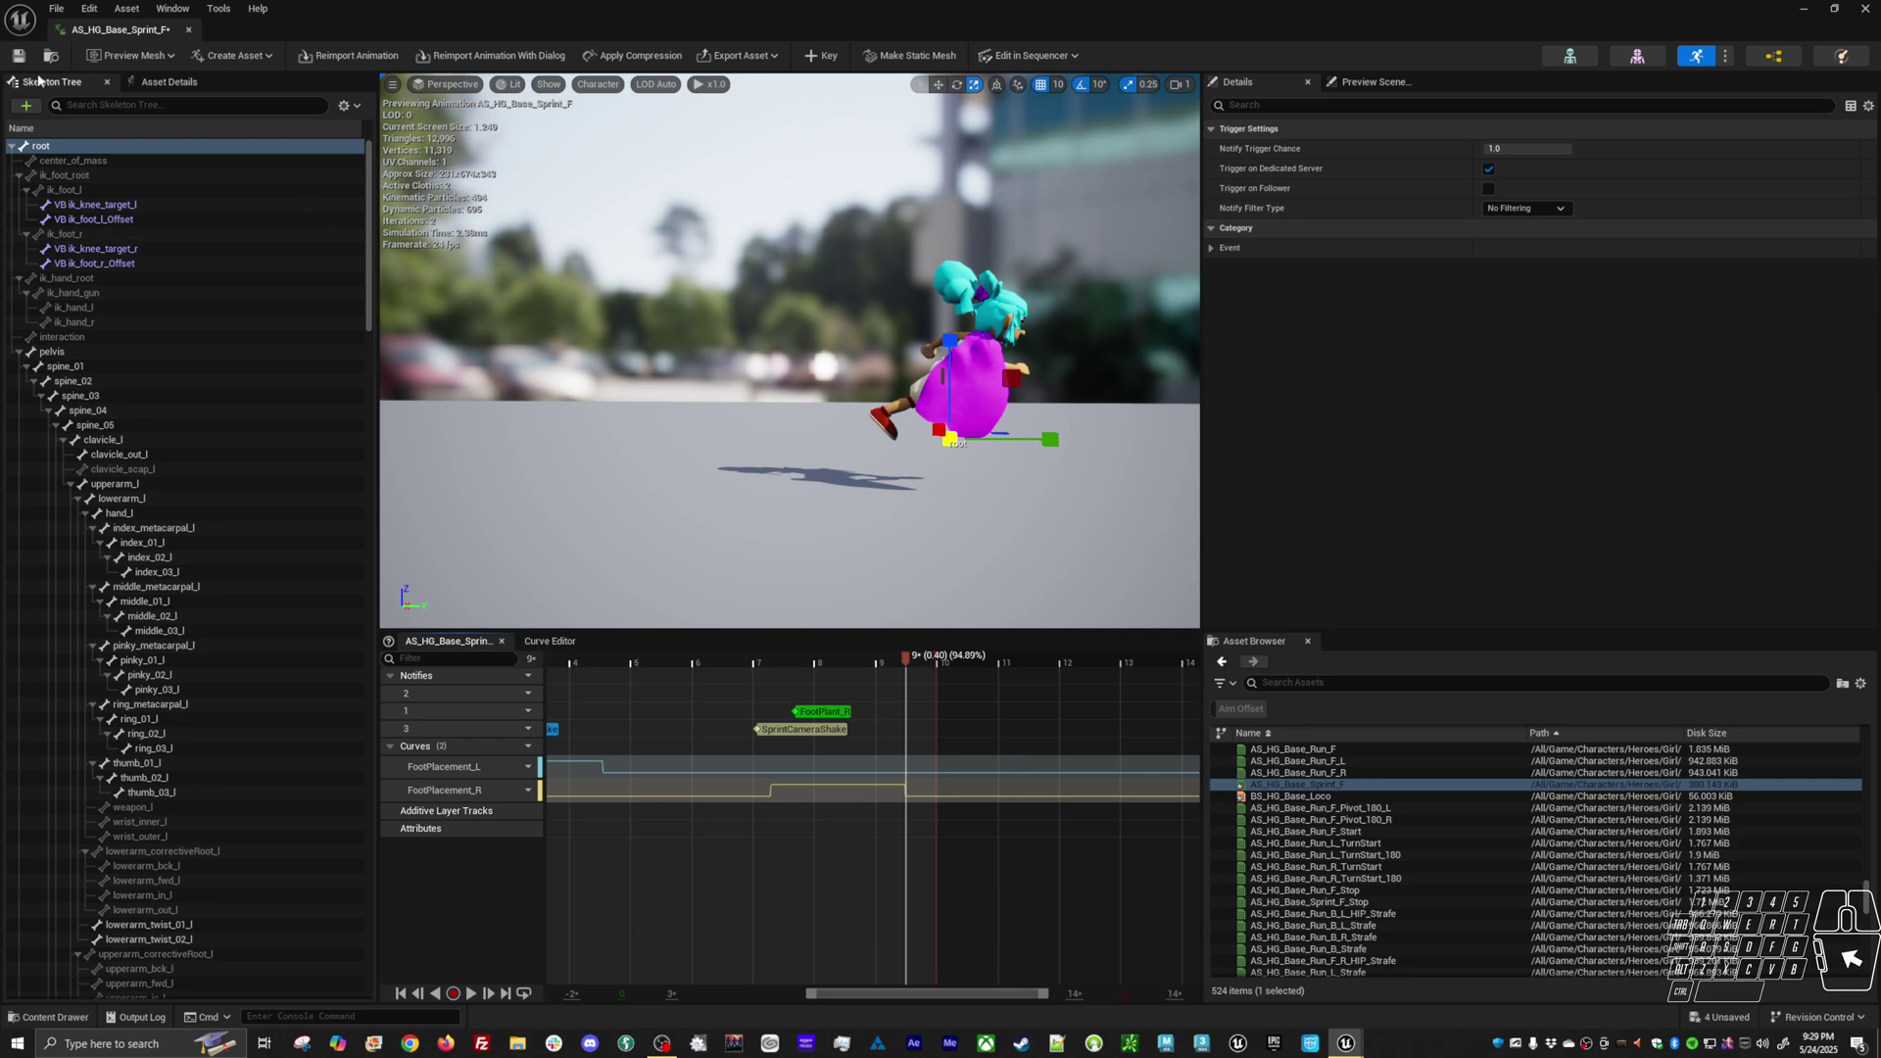
pyautogui.click(190, 83)
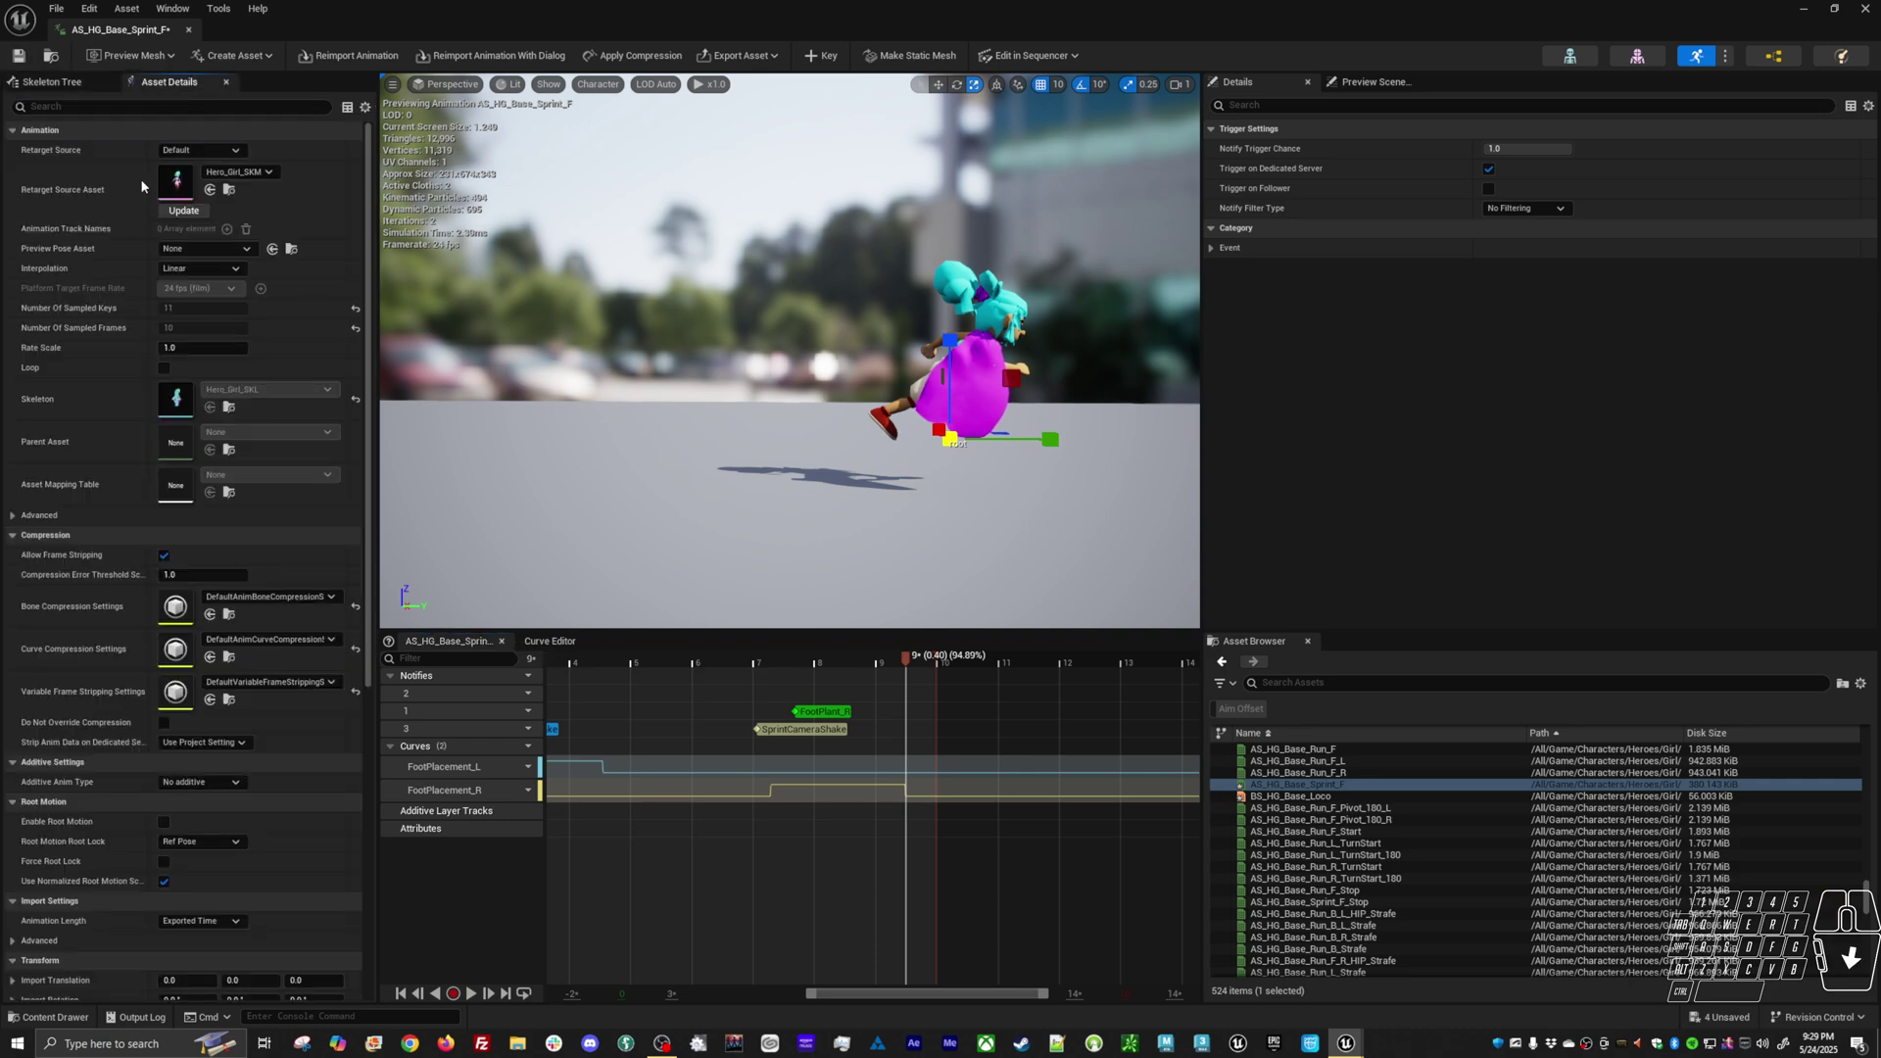
pyautogui.click(164, 821)
pyautogui.click(166, 820)
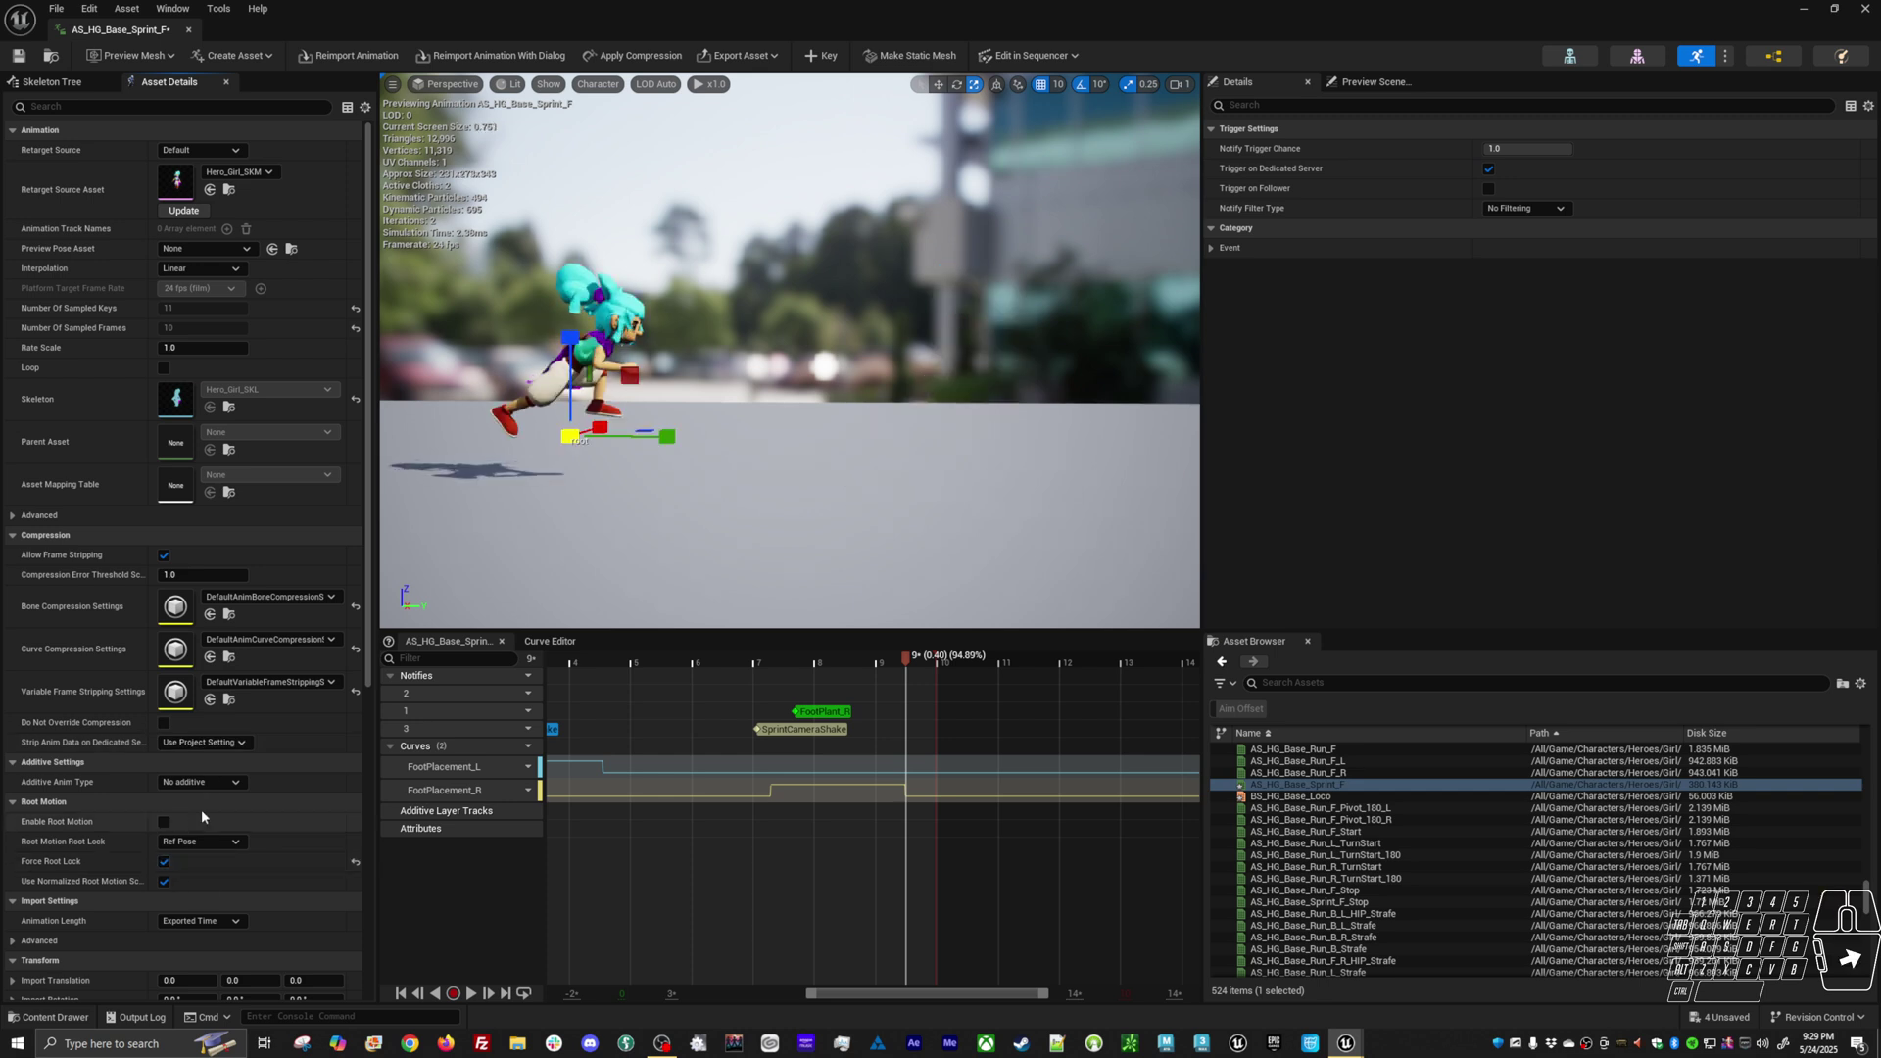
pyautogui.click(47, 82)
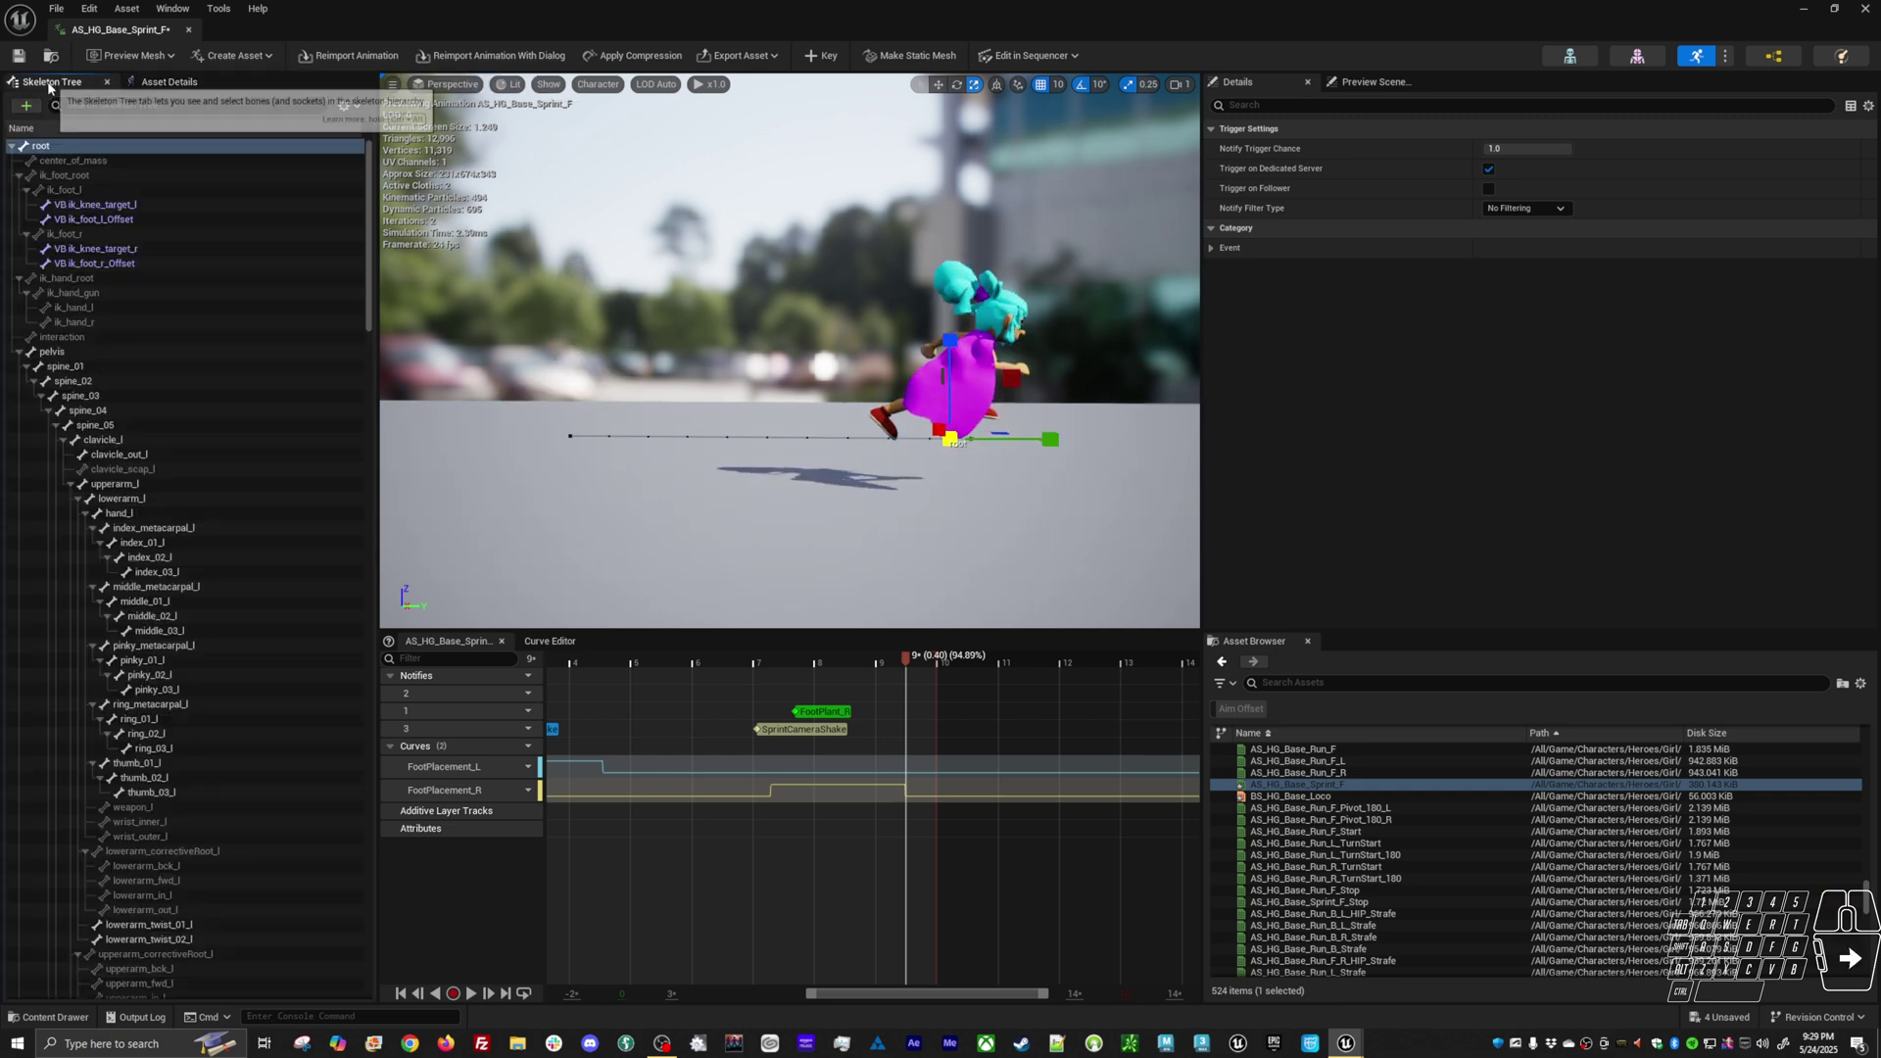
pyautogui.click(509, 380)
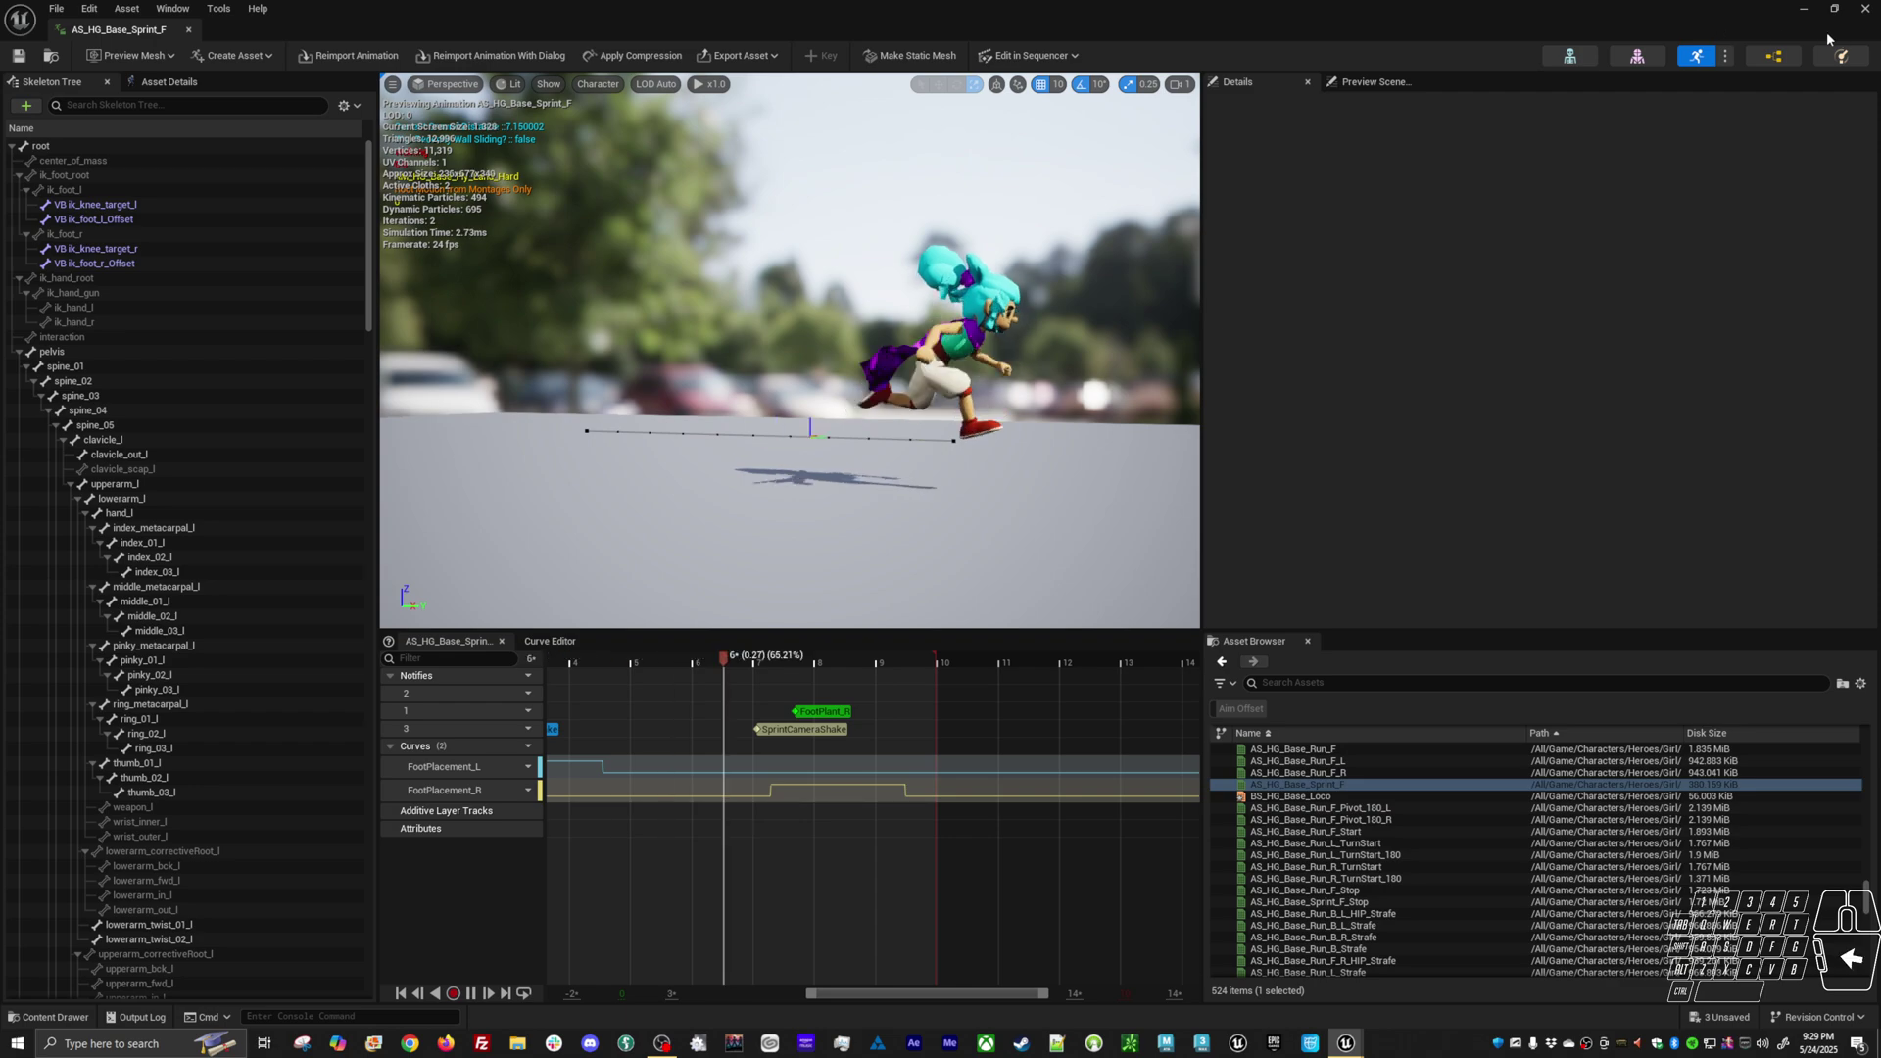
# Playtest the level by sprinting and turning with the hero girl to check the new sprint animation in game
pyautogui.click(1806, 12)
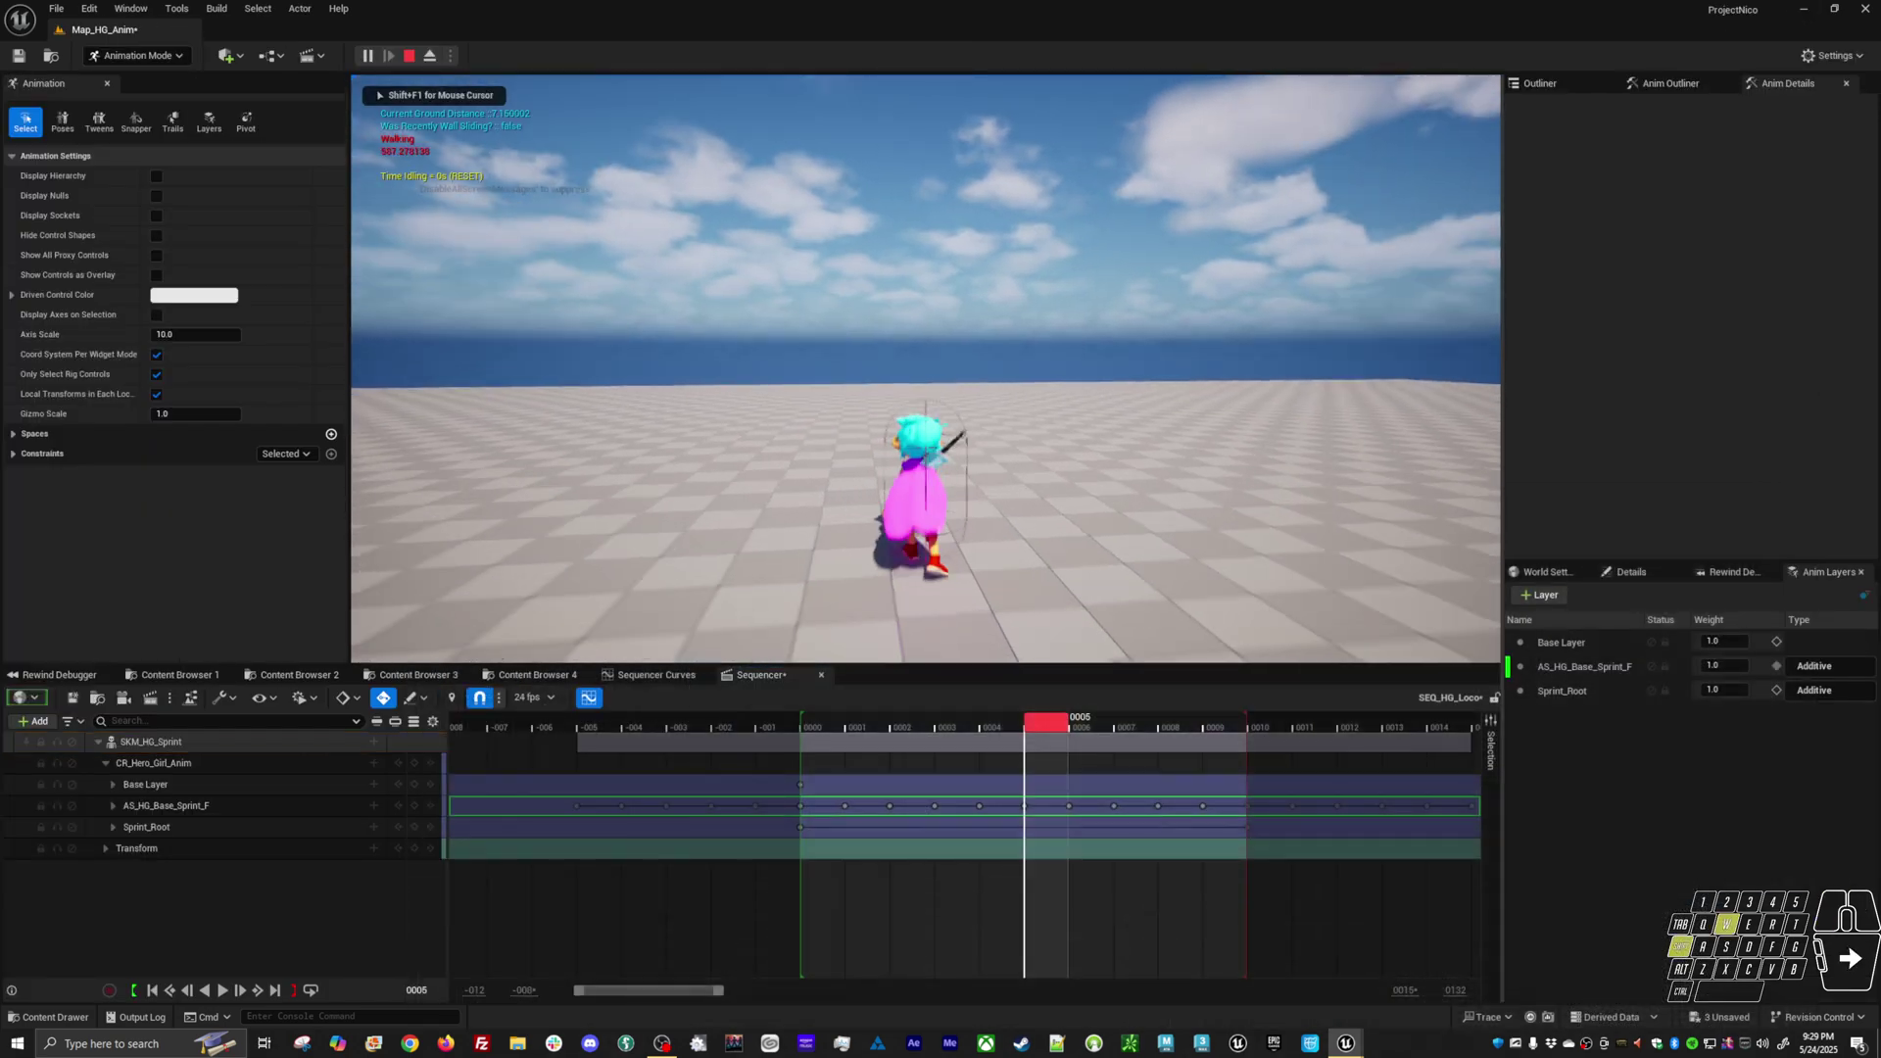
pyautogui.hotkey('shift', 'w')
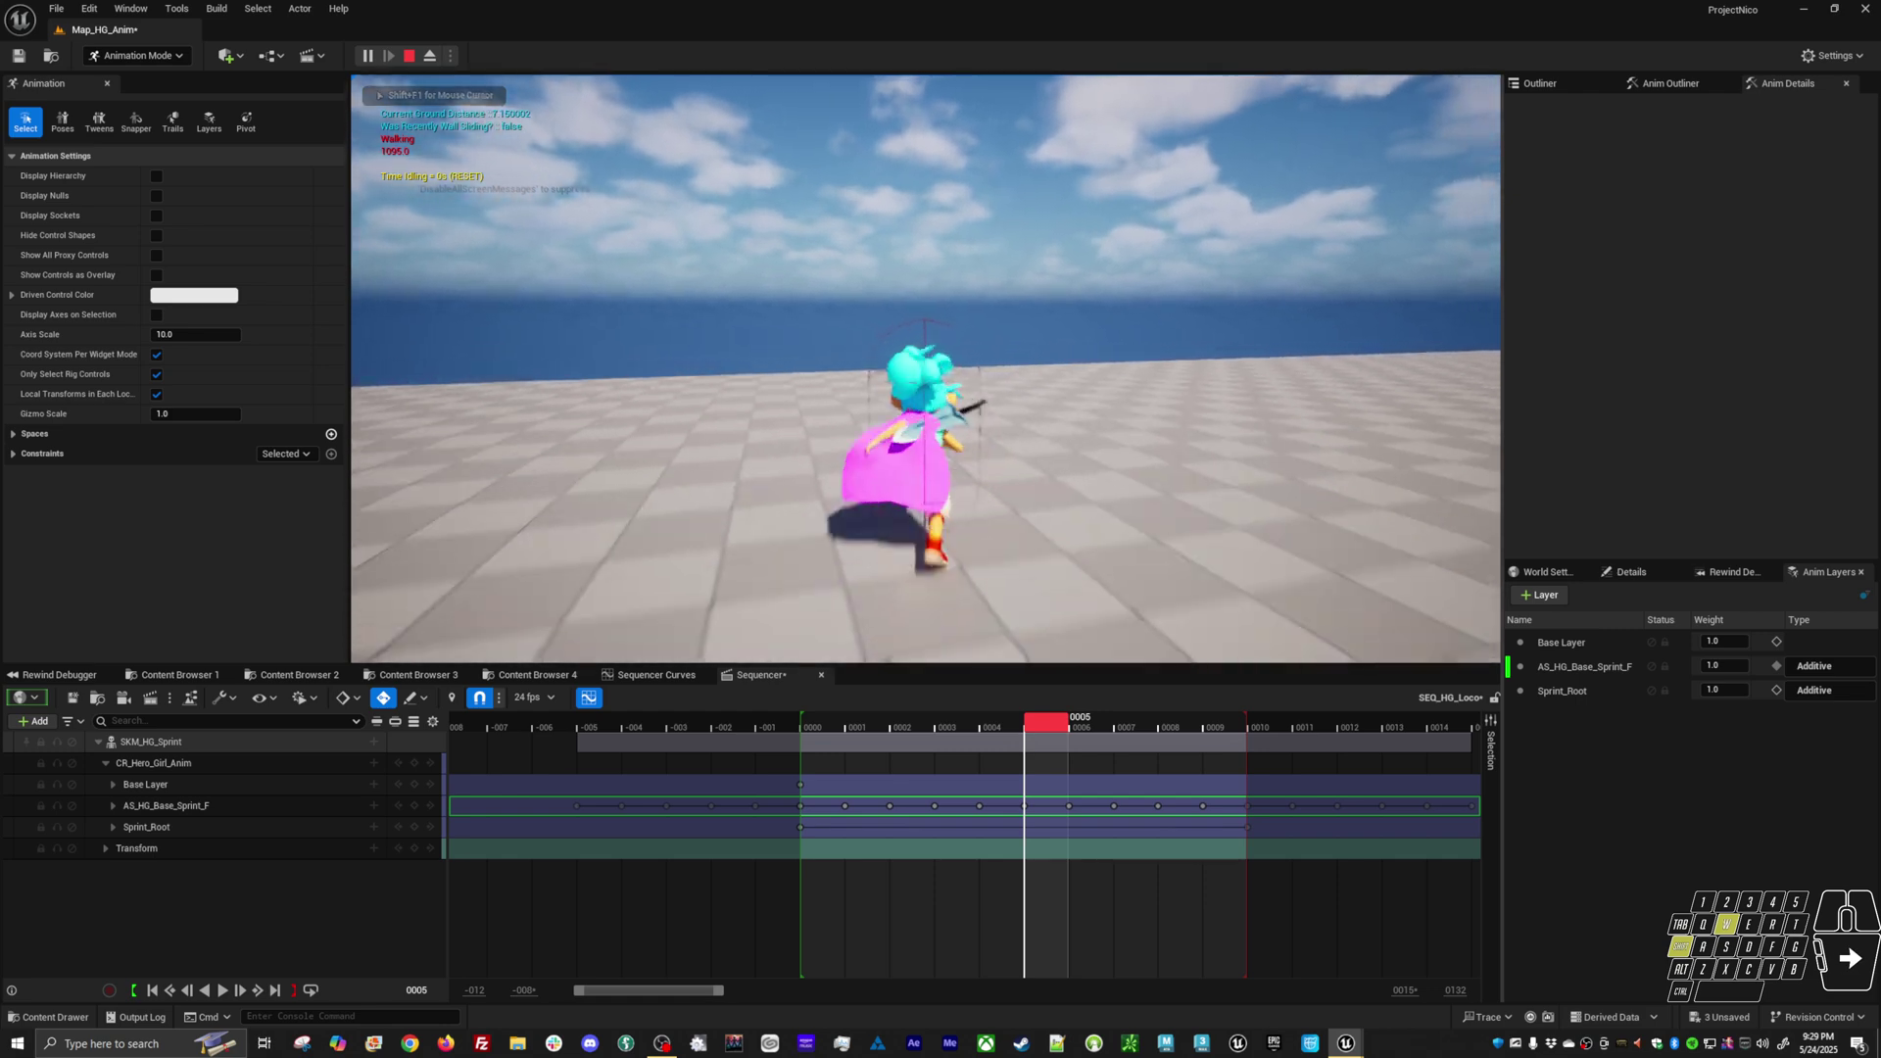
pyautogui.hotkey('shift', 'w')
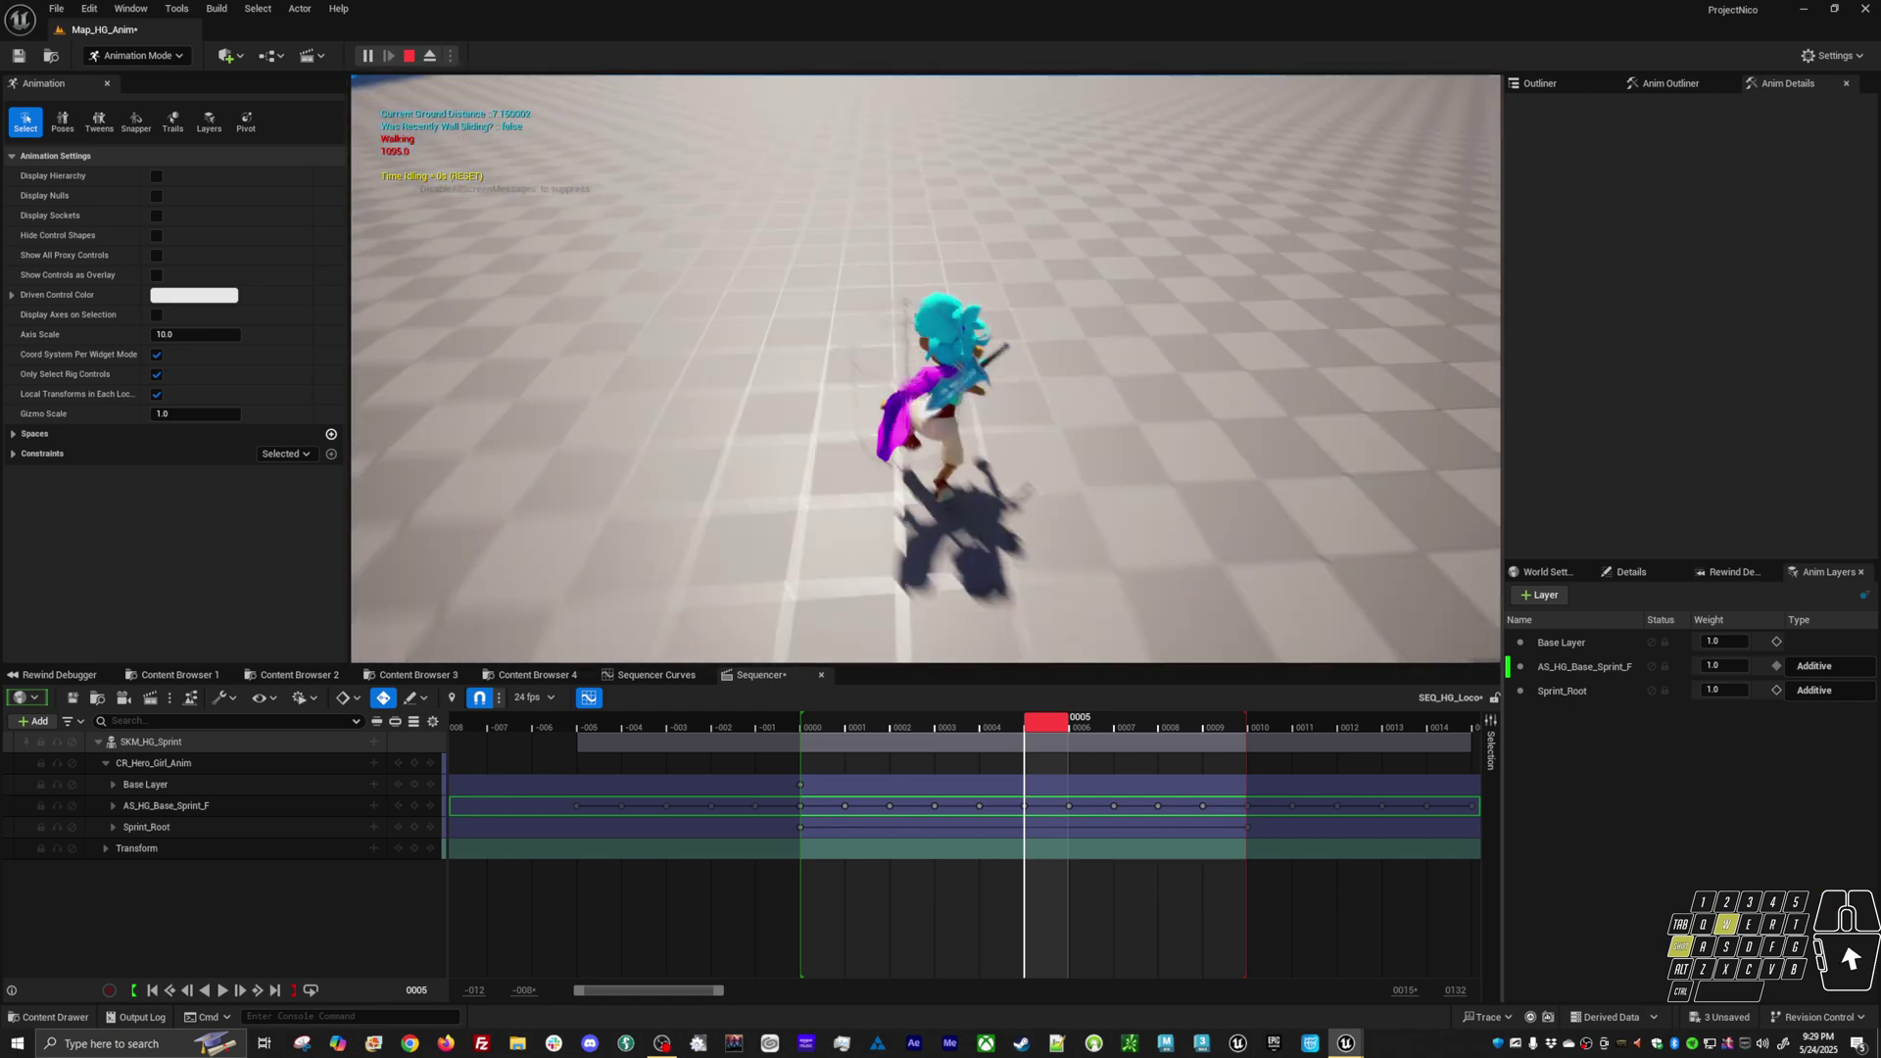
pyautogui.hotkey('shift', 'w')
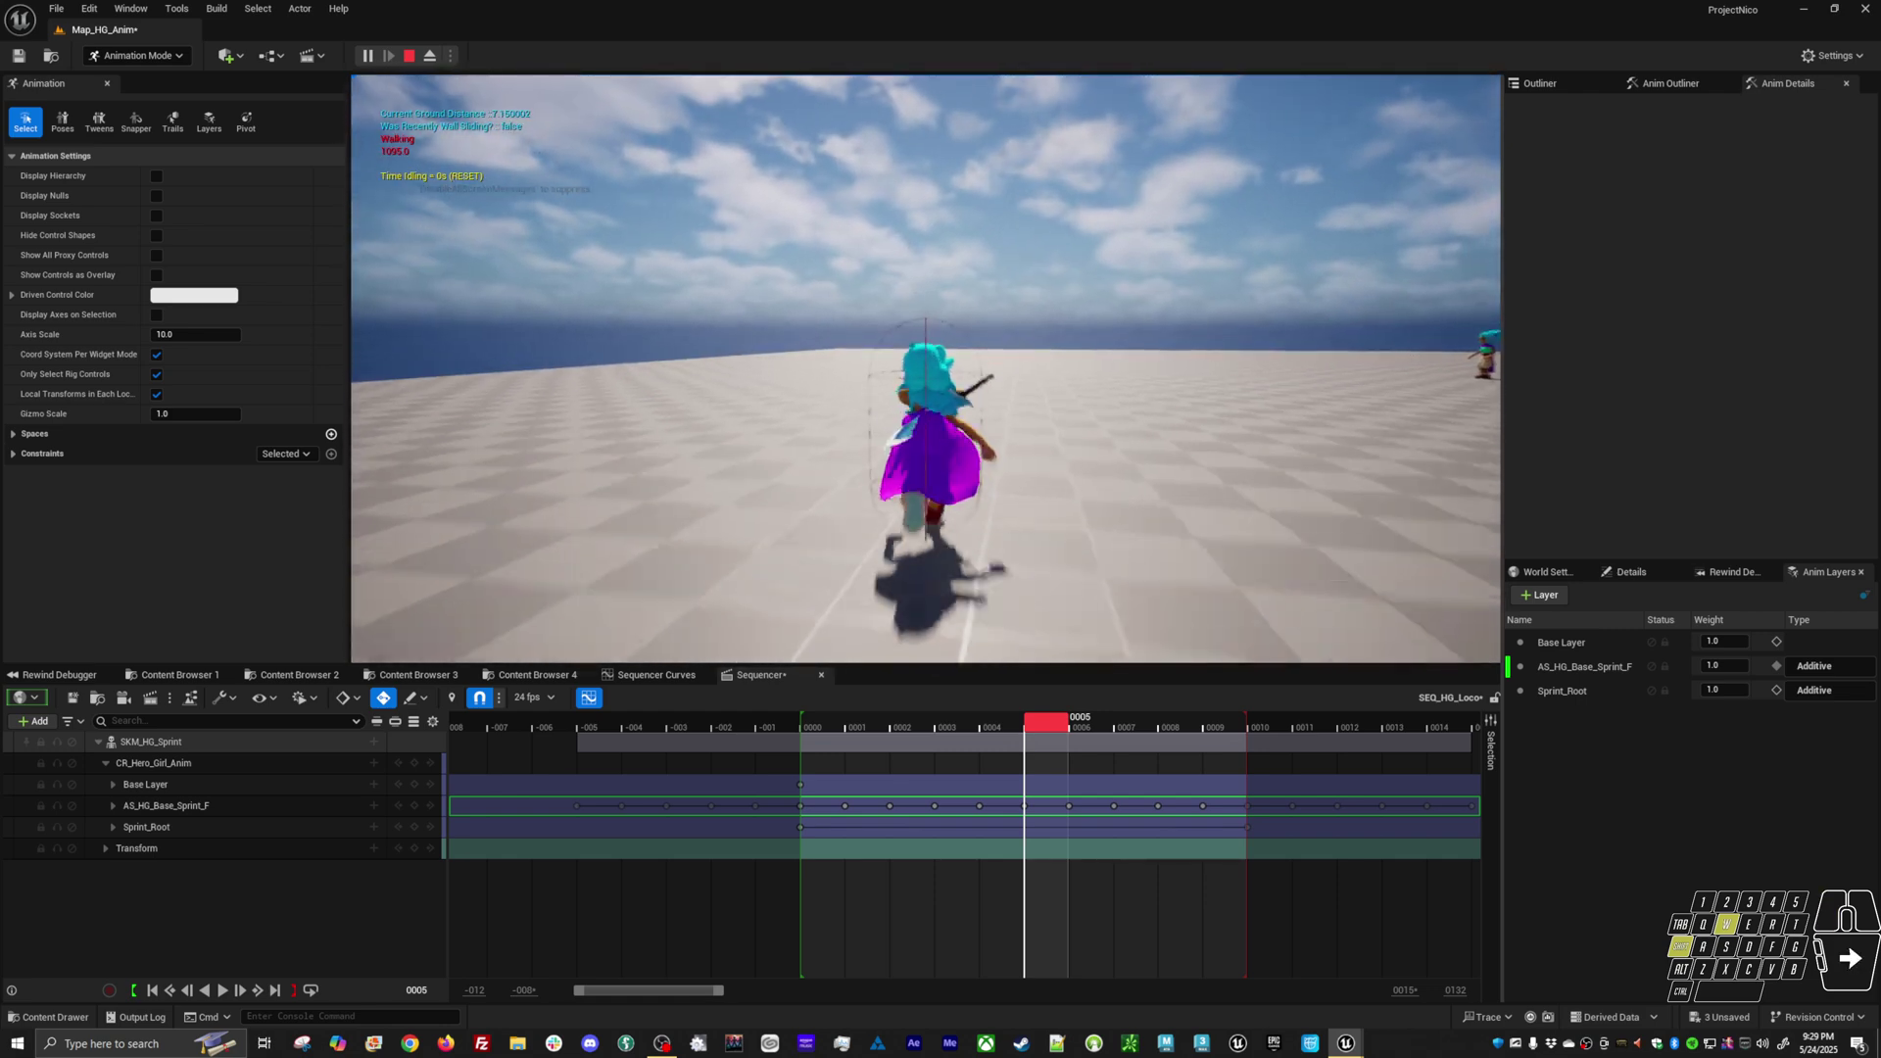
pyautogui.hotkey('shift', 'w')
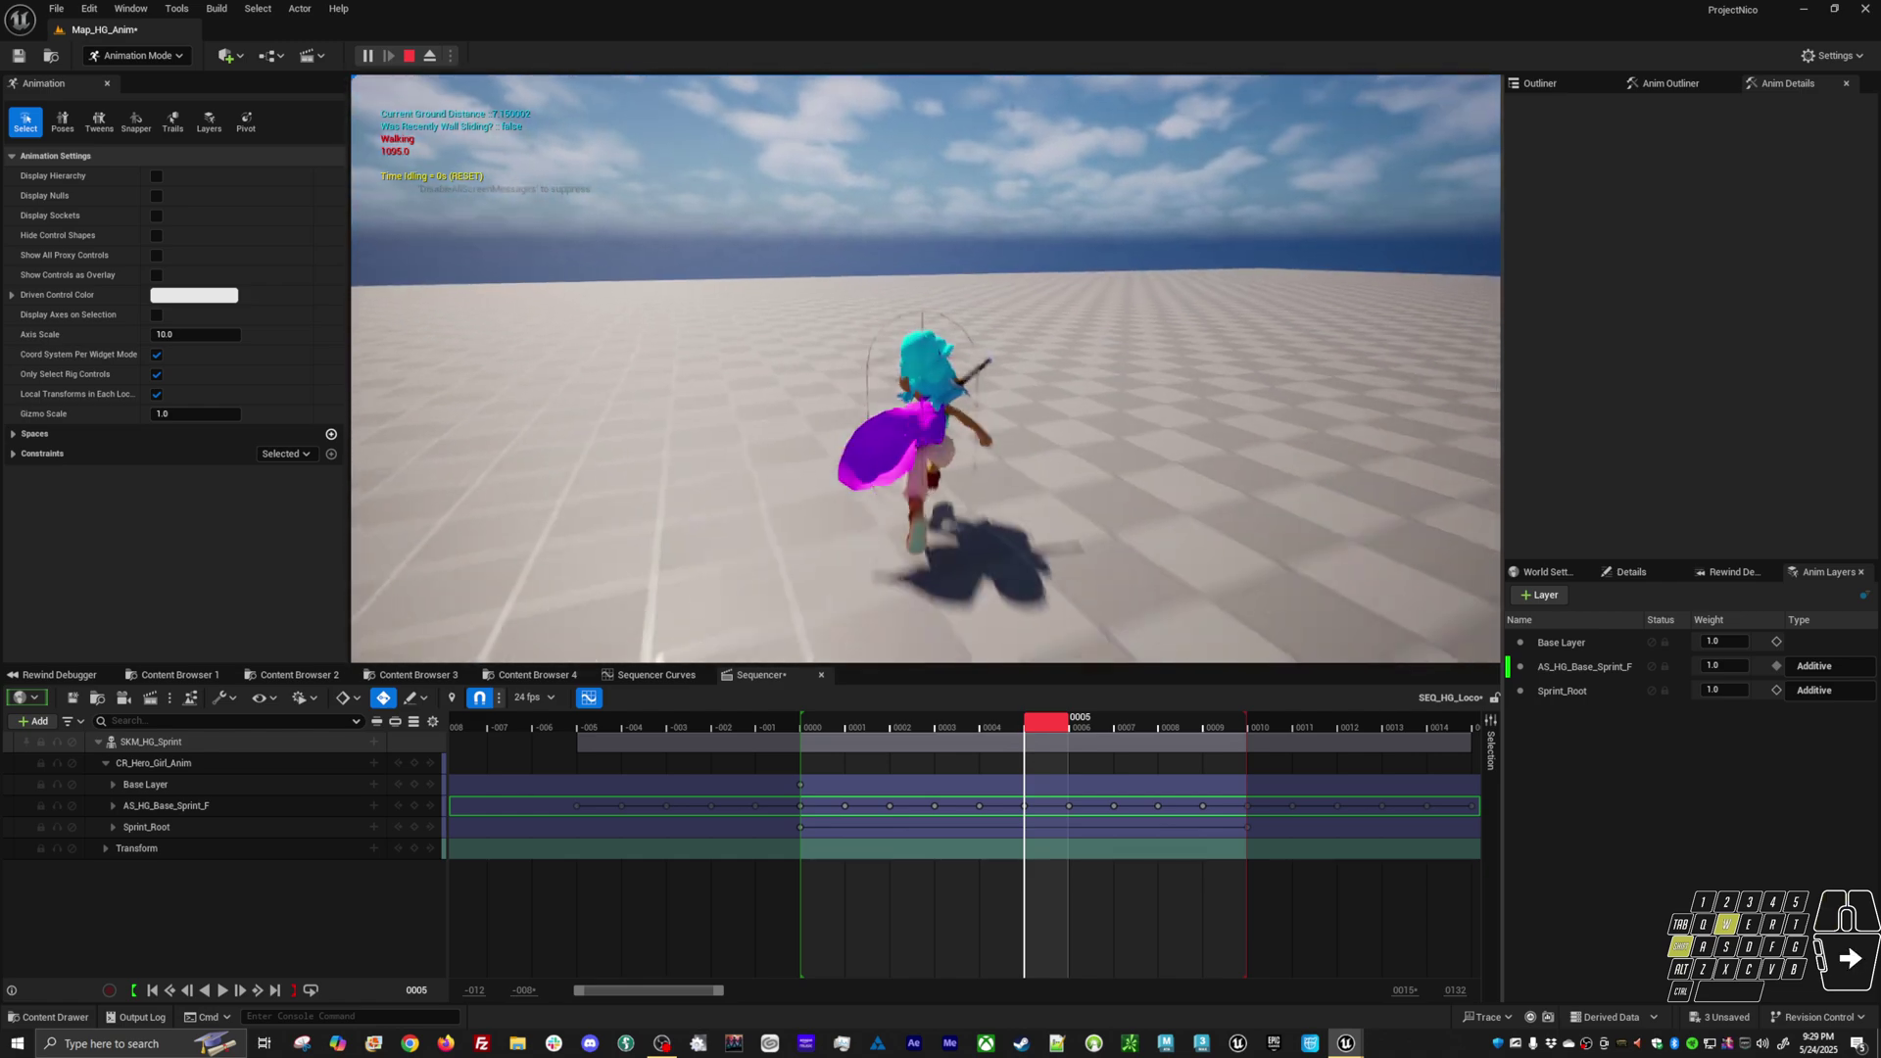
pyautogui.hotkey('shift', 'd')
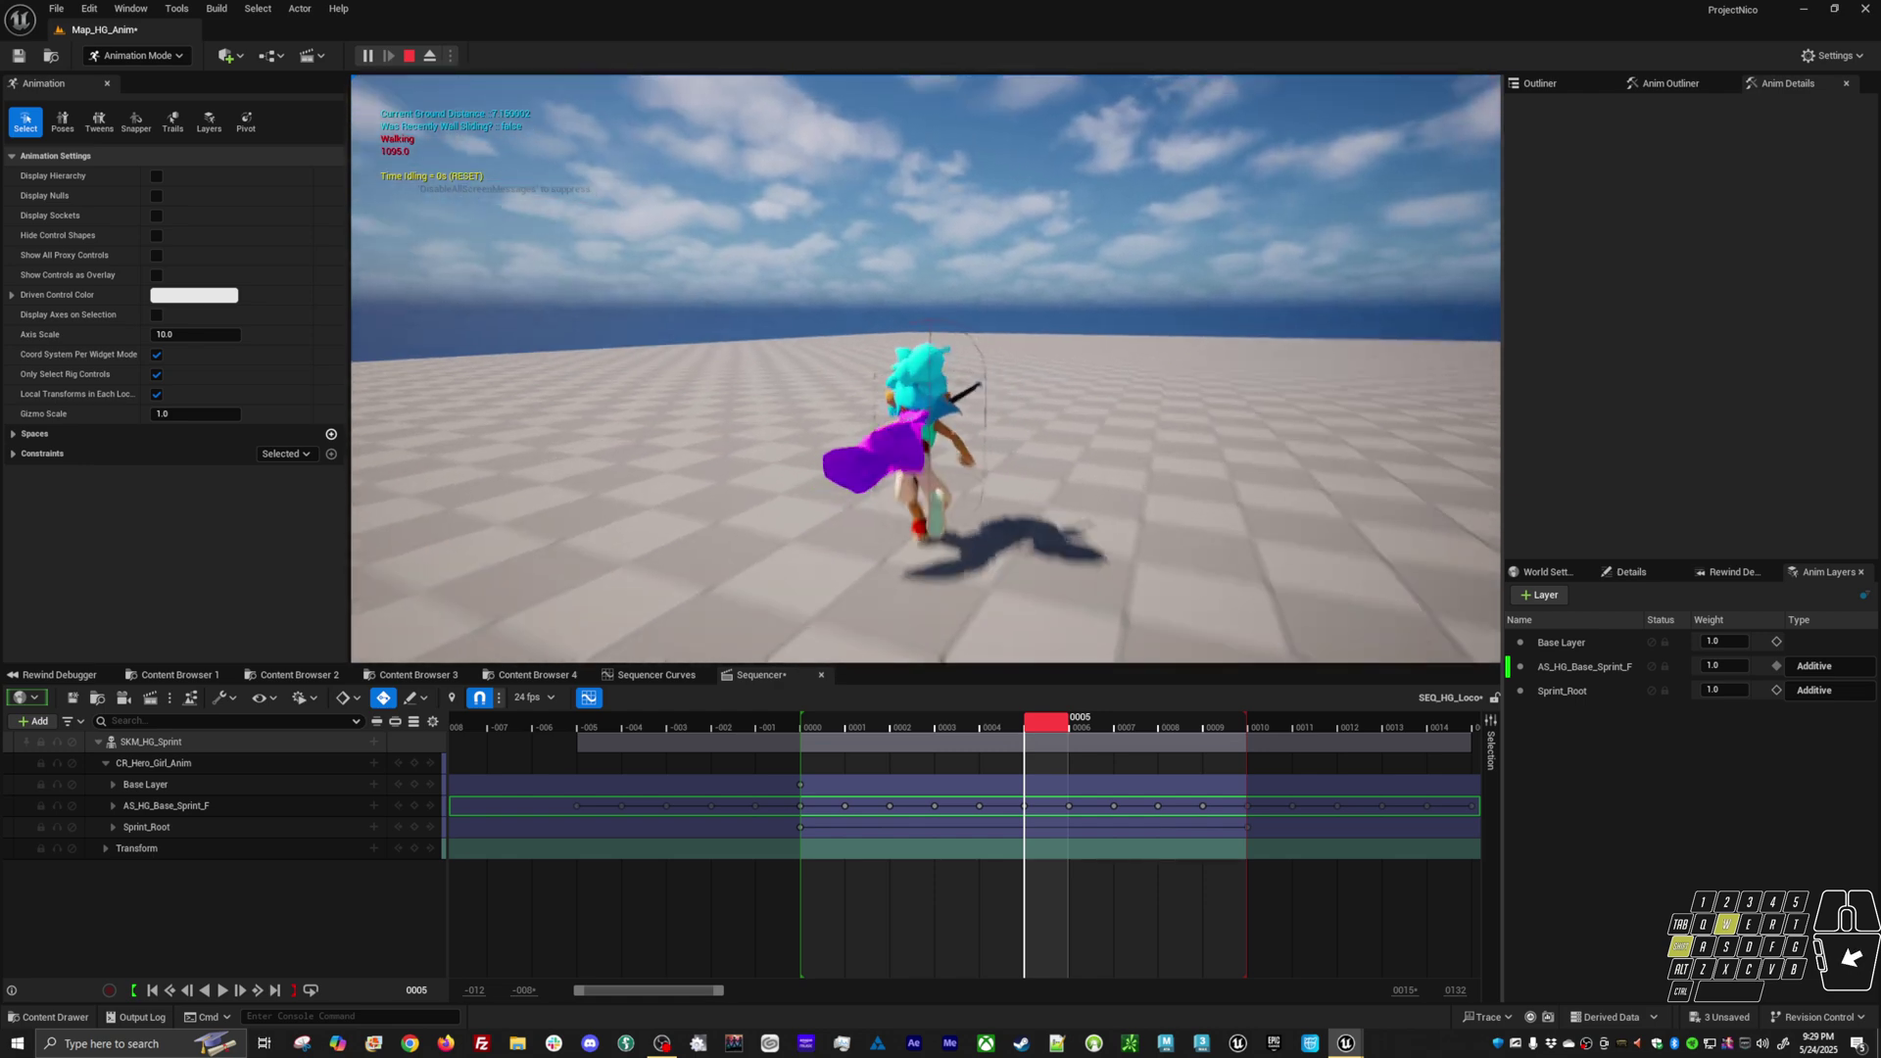
pyautogui.hotkey('shift', 'w')
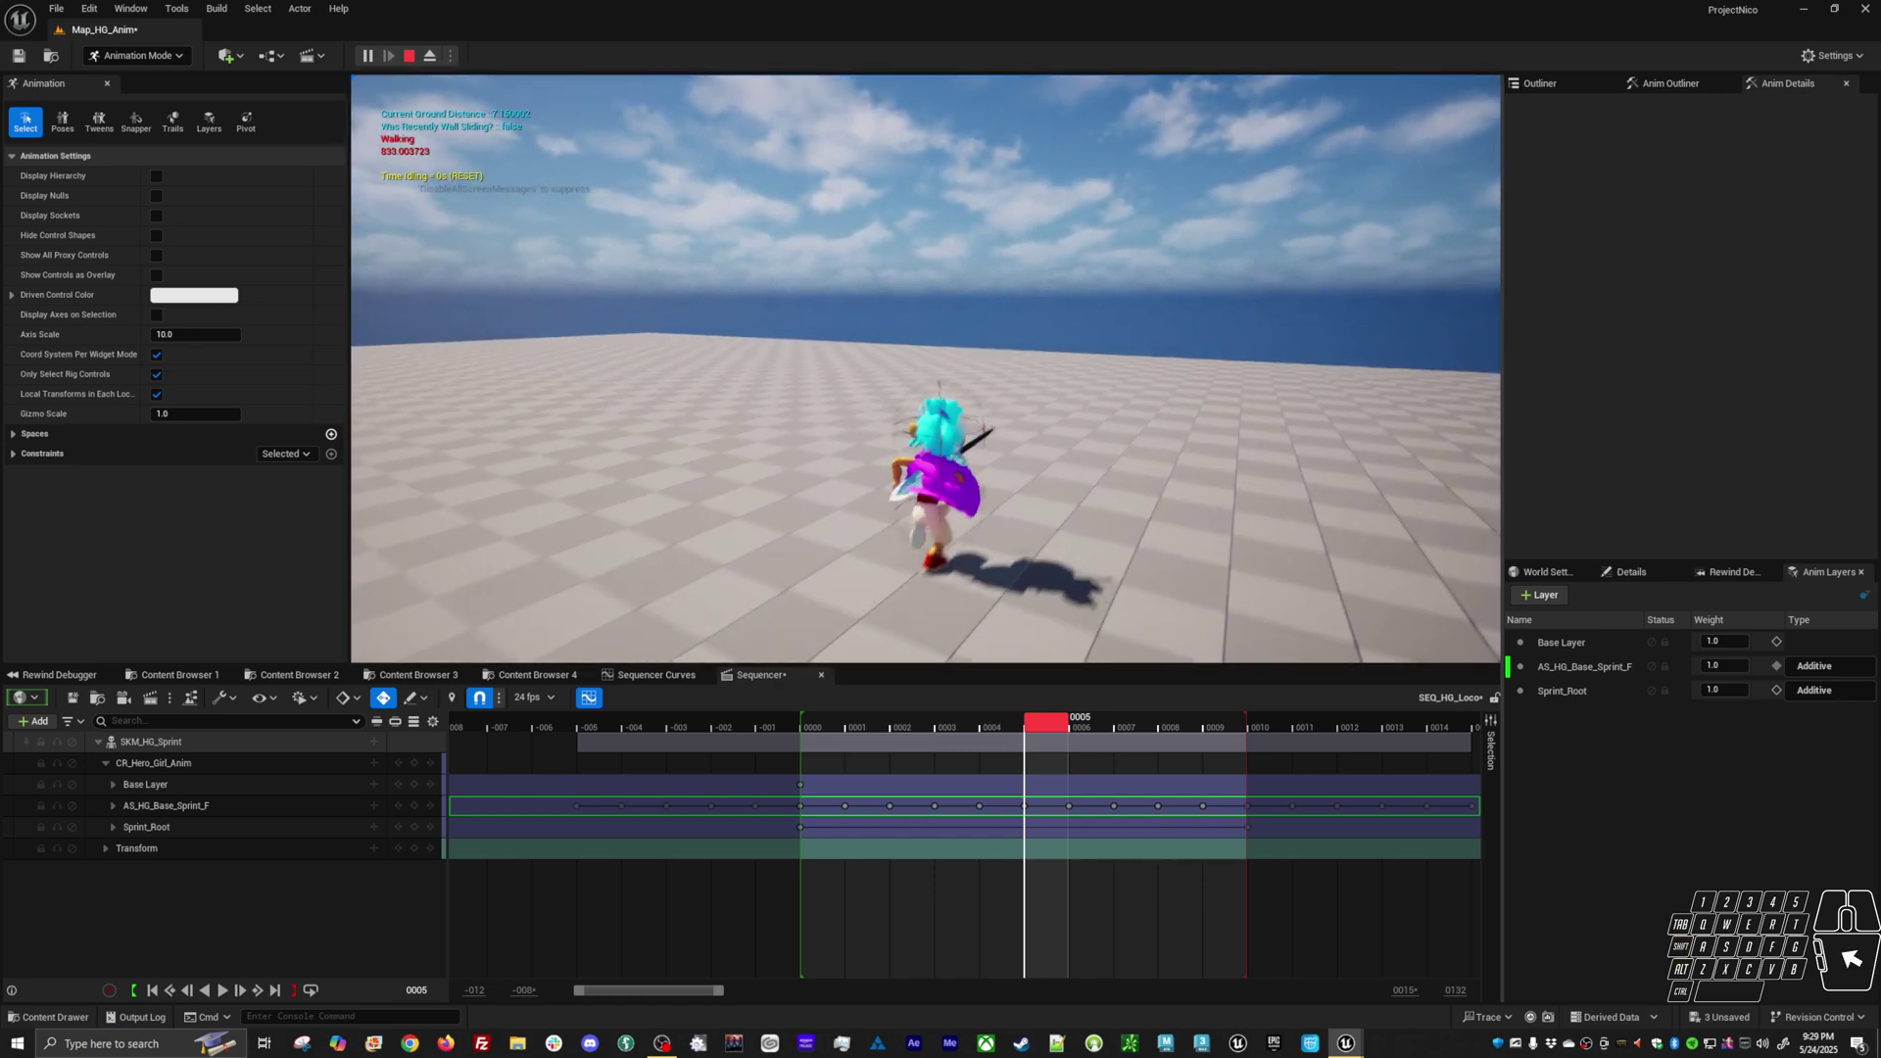
pyautogui.press('d')
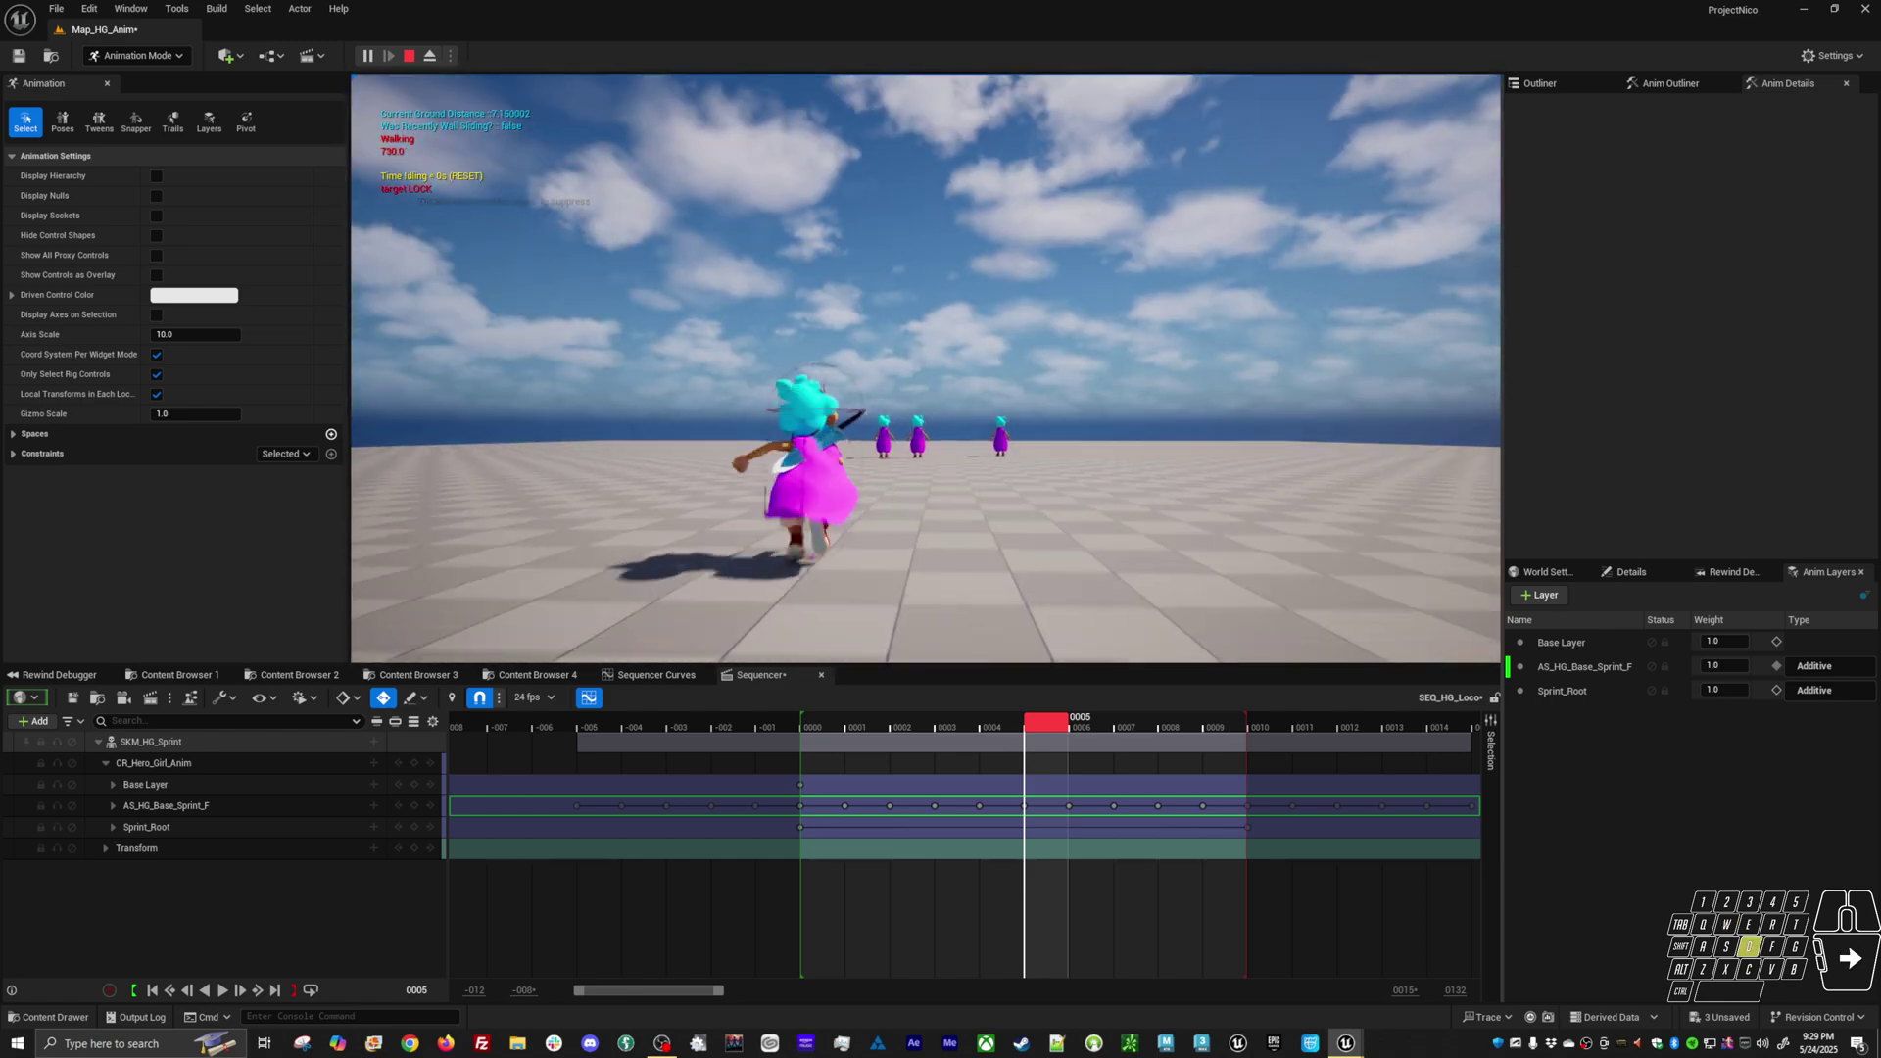
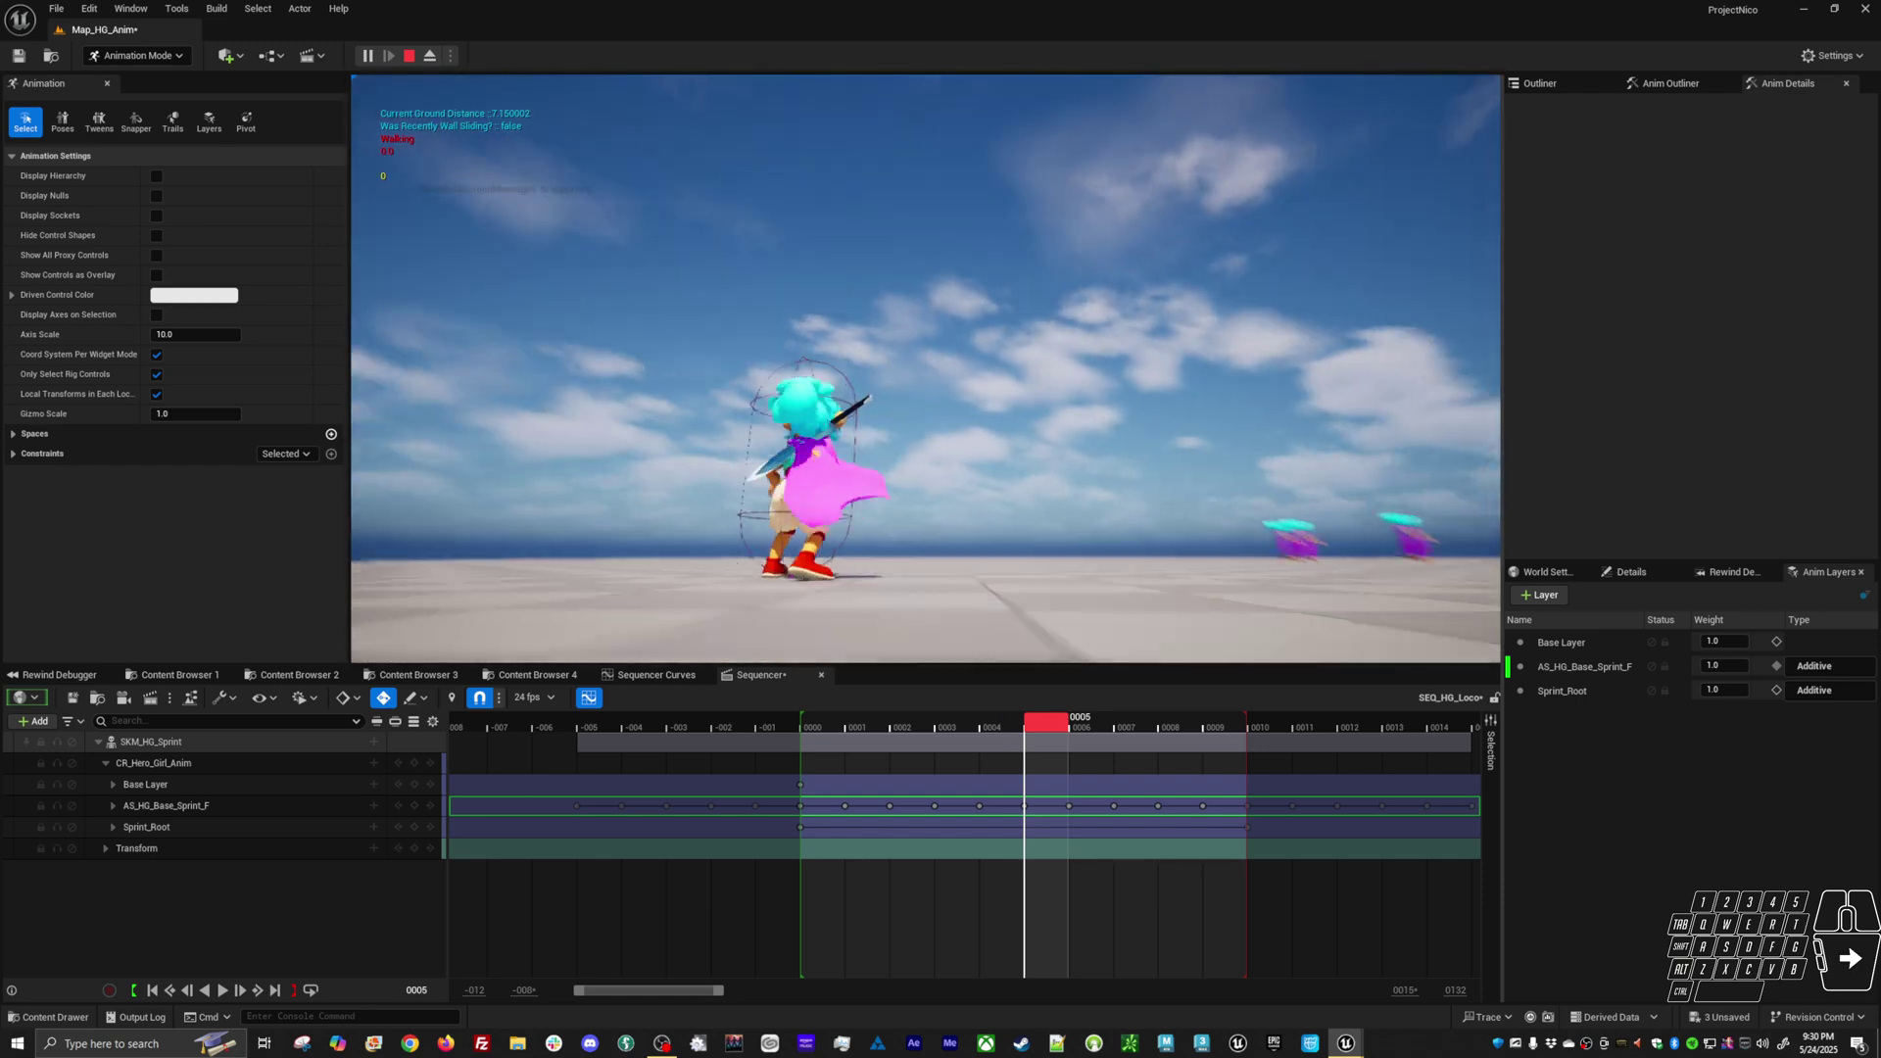
# End the playtest, open the sequencer's curve editor, frame the hero girl, and select body_ctrl to show its curves
pyautogui.press('Escape')
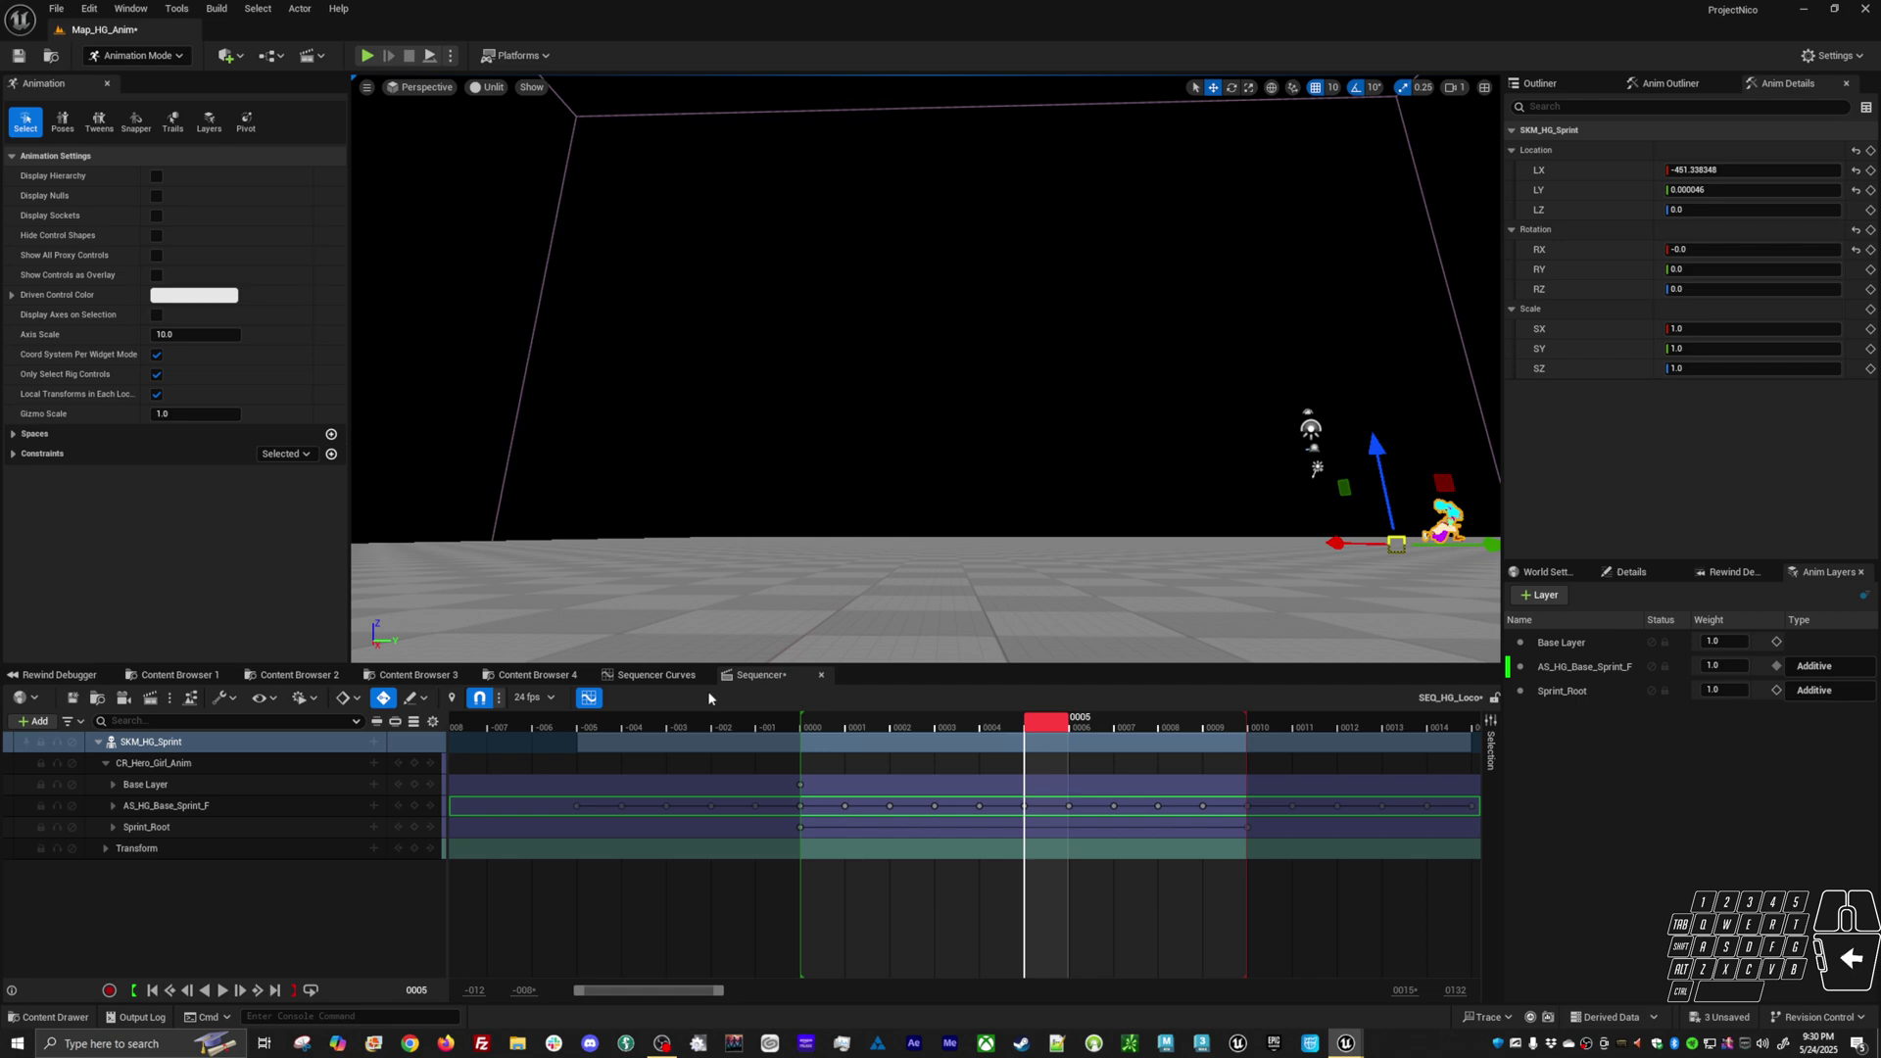
pyautogui.click(666, 675)
pyautogui.keyDown('alt'); pyautogui.moveTo(1222, 609); pyautogui.dragTo(1129, 461, button='middle'); pyautogui.keyUp('alt')
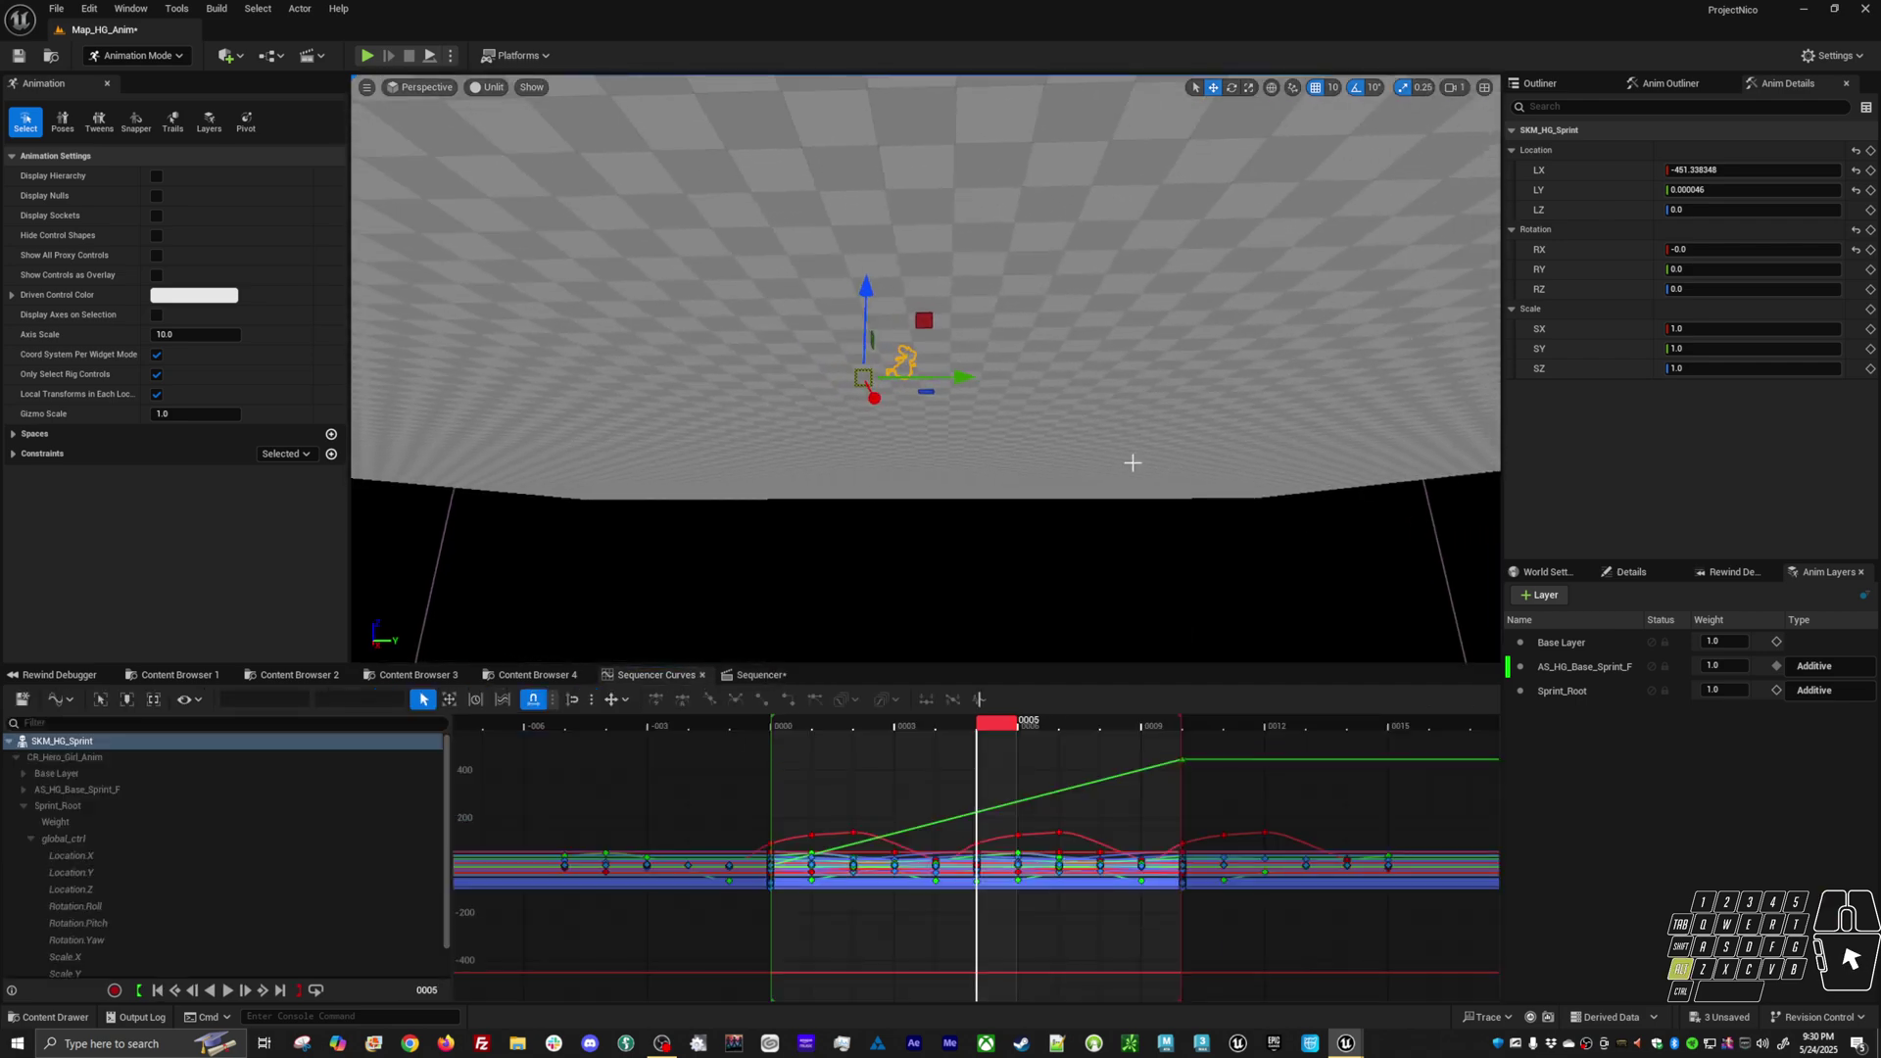
pyautogui.keyDown('alt'); pyautogui.moveTo(1130, 461); pyautogui.dragTo(840, 323); pyautogui.keyUp('alt')
pyautogui.press('f')
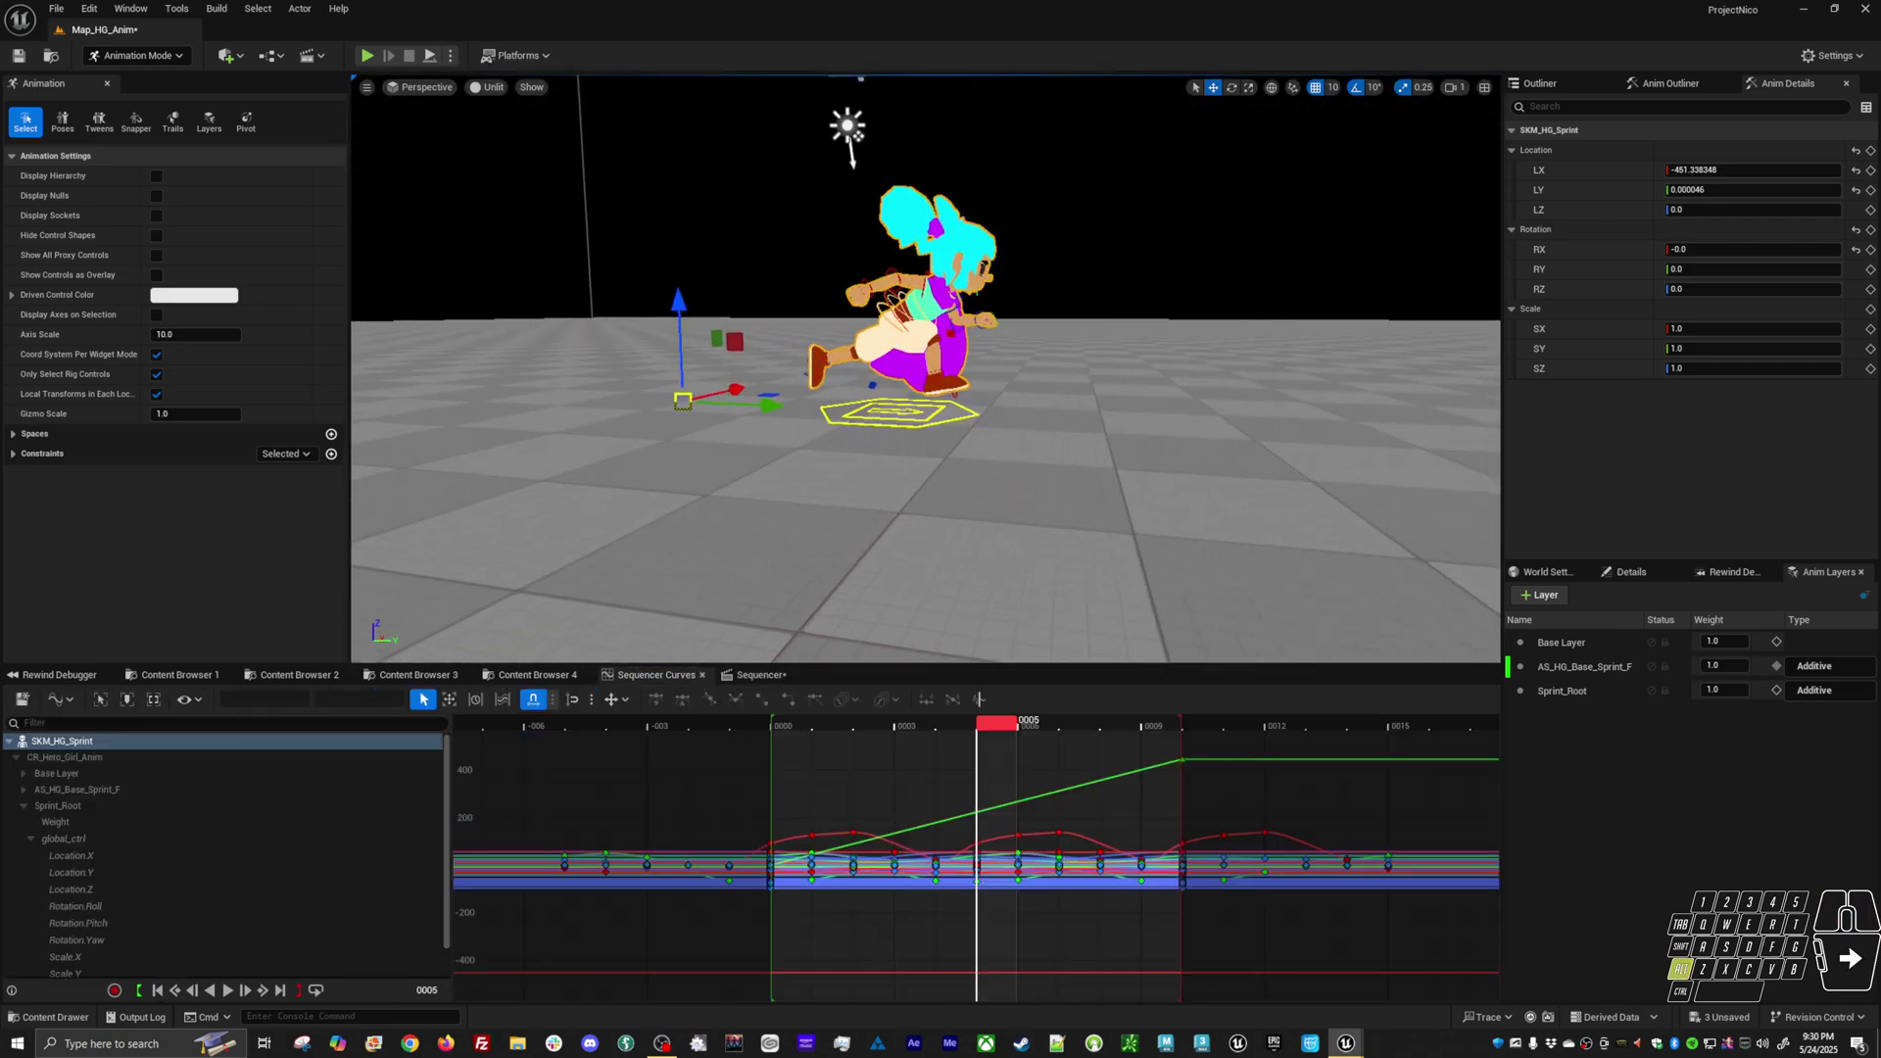
pyautogui.keyDown('alt'); pyautogui.moveTo(884, 333); pyautogui.dragTo(902, 497, button='right'); pyautogui.keyUp('alt')
pyautogui.click(913, 294)
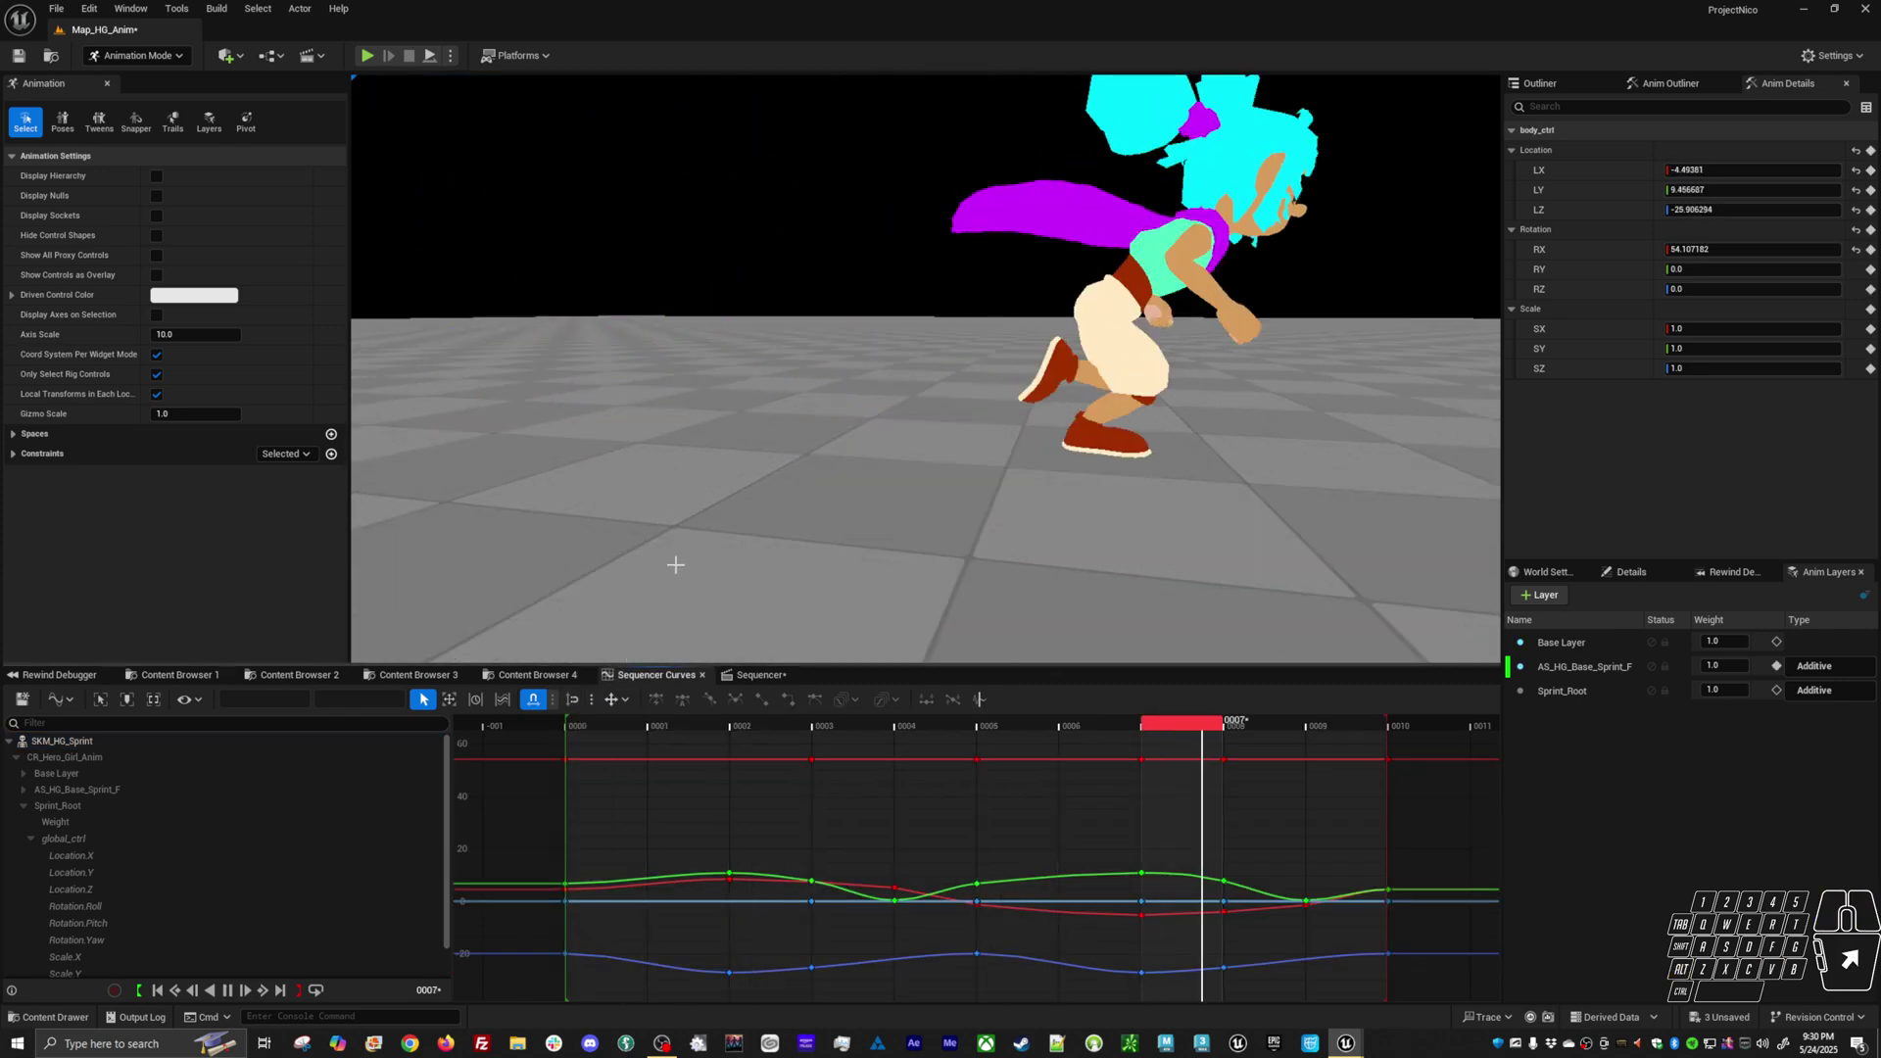
# Mute the Sprint_Root layer and play the sprint in place to review it from the side
pyautogui.click(1652, 692)
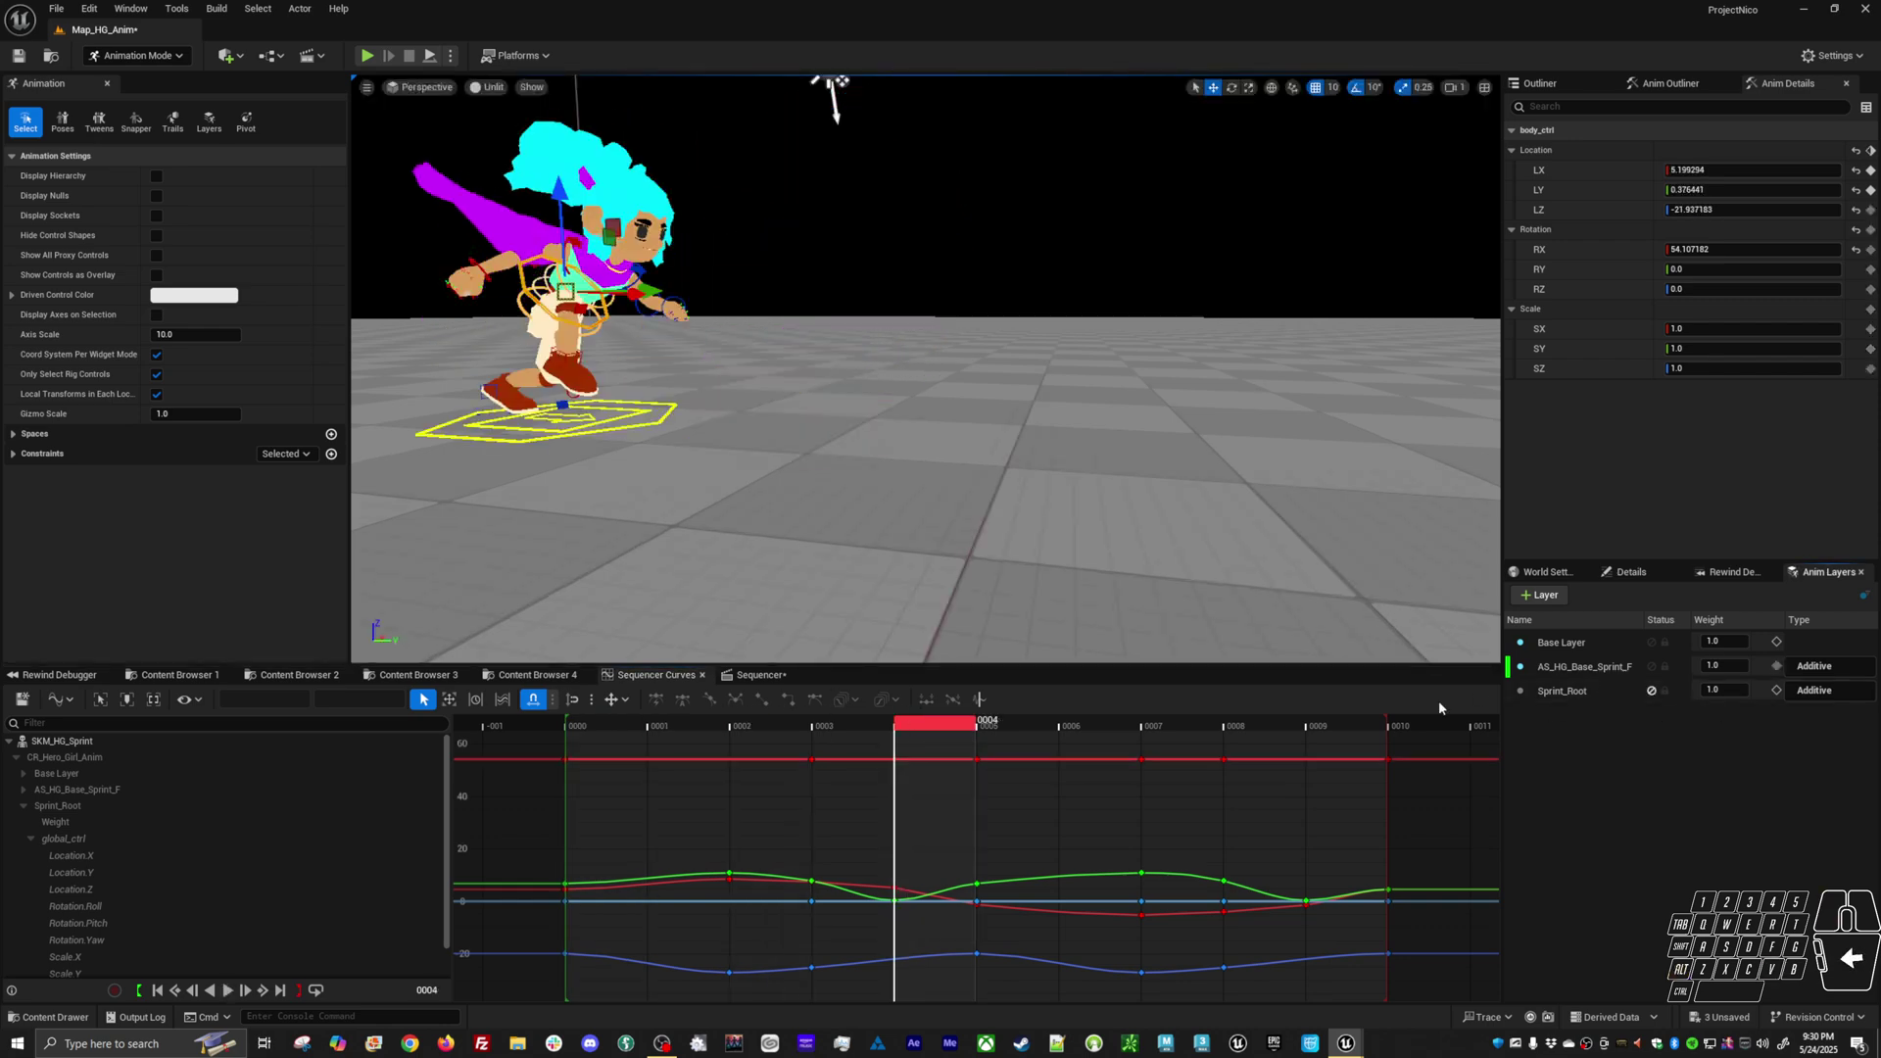
pyautogui.keyDown('alt'); pyautogui.moveTo(790, 453); pyautogui.dragTo(769, 490, button='right'); pyautogui.keyUp('alt')
pyautogui.keyDown('alt'); pyautogui.moveTo(789, 454); pyautogui.dragTo(901, 460); pyautogui.keyUp('alt')
pyautogui.keyDown('alt'); pyautogui.moveTo(789, 453); pyautogui.dragTo(977, 445, button='middle'); pyautogui.keyUp('alt')
pyautogui.keyDown('alt'); pyautogui.moveTo(978, 445); pyautogui.dragTo(999, 453, button='right'); pyautogui.keyUp('alt')
pyautogui.press('space')
pyautogui.keyDown('alt'); pyautogui.moveTo(697, 399); pyautogui.dragTo(622, 389, button='right'); pyautogui.keyUp('alt')
pyautogui.keyDown('alt'); pyautogui.moveTo(673, 389); pyautogui.dragTo(638, 385); pyautogui.keyUp('alt')
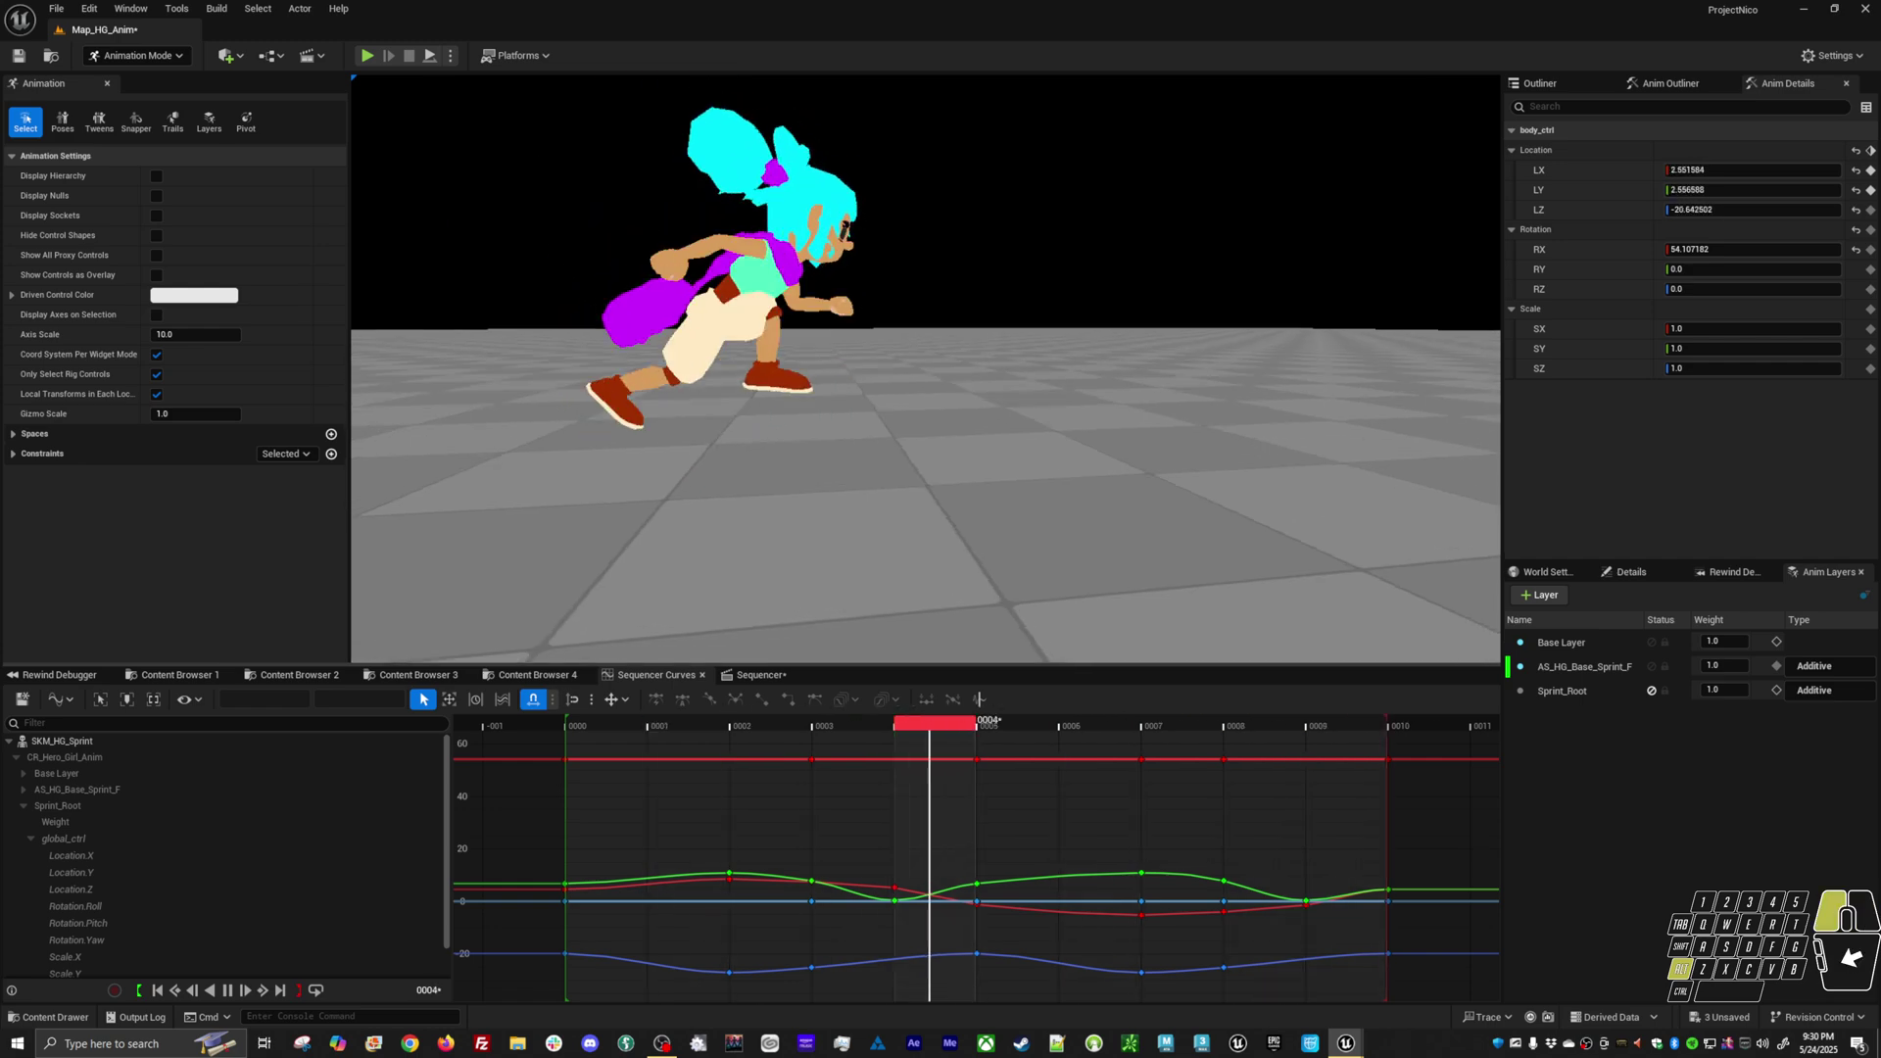
pyautogui.keyDown('alt'); pyautogui.moveTo(673, 389); pyautogui.dragTo(735, 388, button='right'); pyautogui.keyUp('alt')
pyautogui.keyDown('alt'); pyautogui.moveTo(675, 388); pyautogui.dragTo(784, 389, button='middle'); pyautogui.keyUp('alt')
# Examine the sprint pose around the loop start by scrubbing between frames -1 and 0 and briefly playing it back
pyautogui.hotkey('alt', 'v')
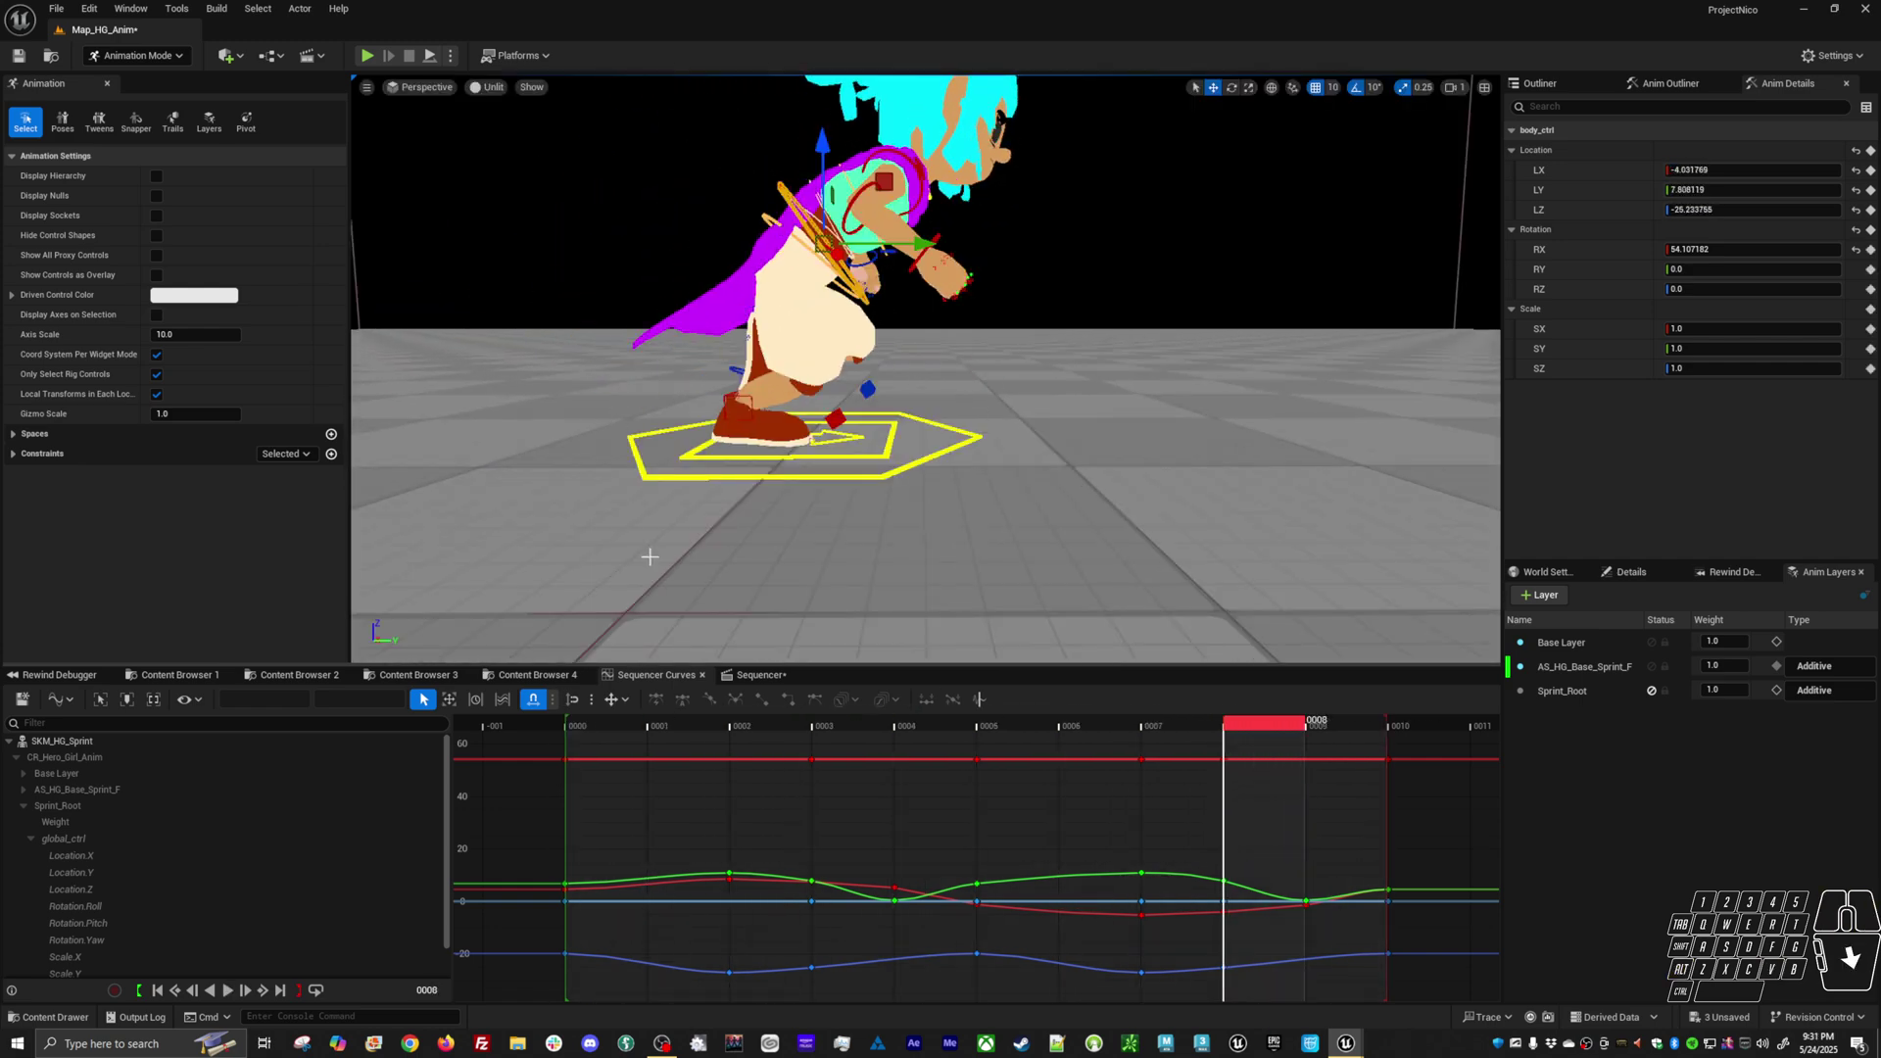
pyautogui.click(594, 729)
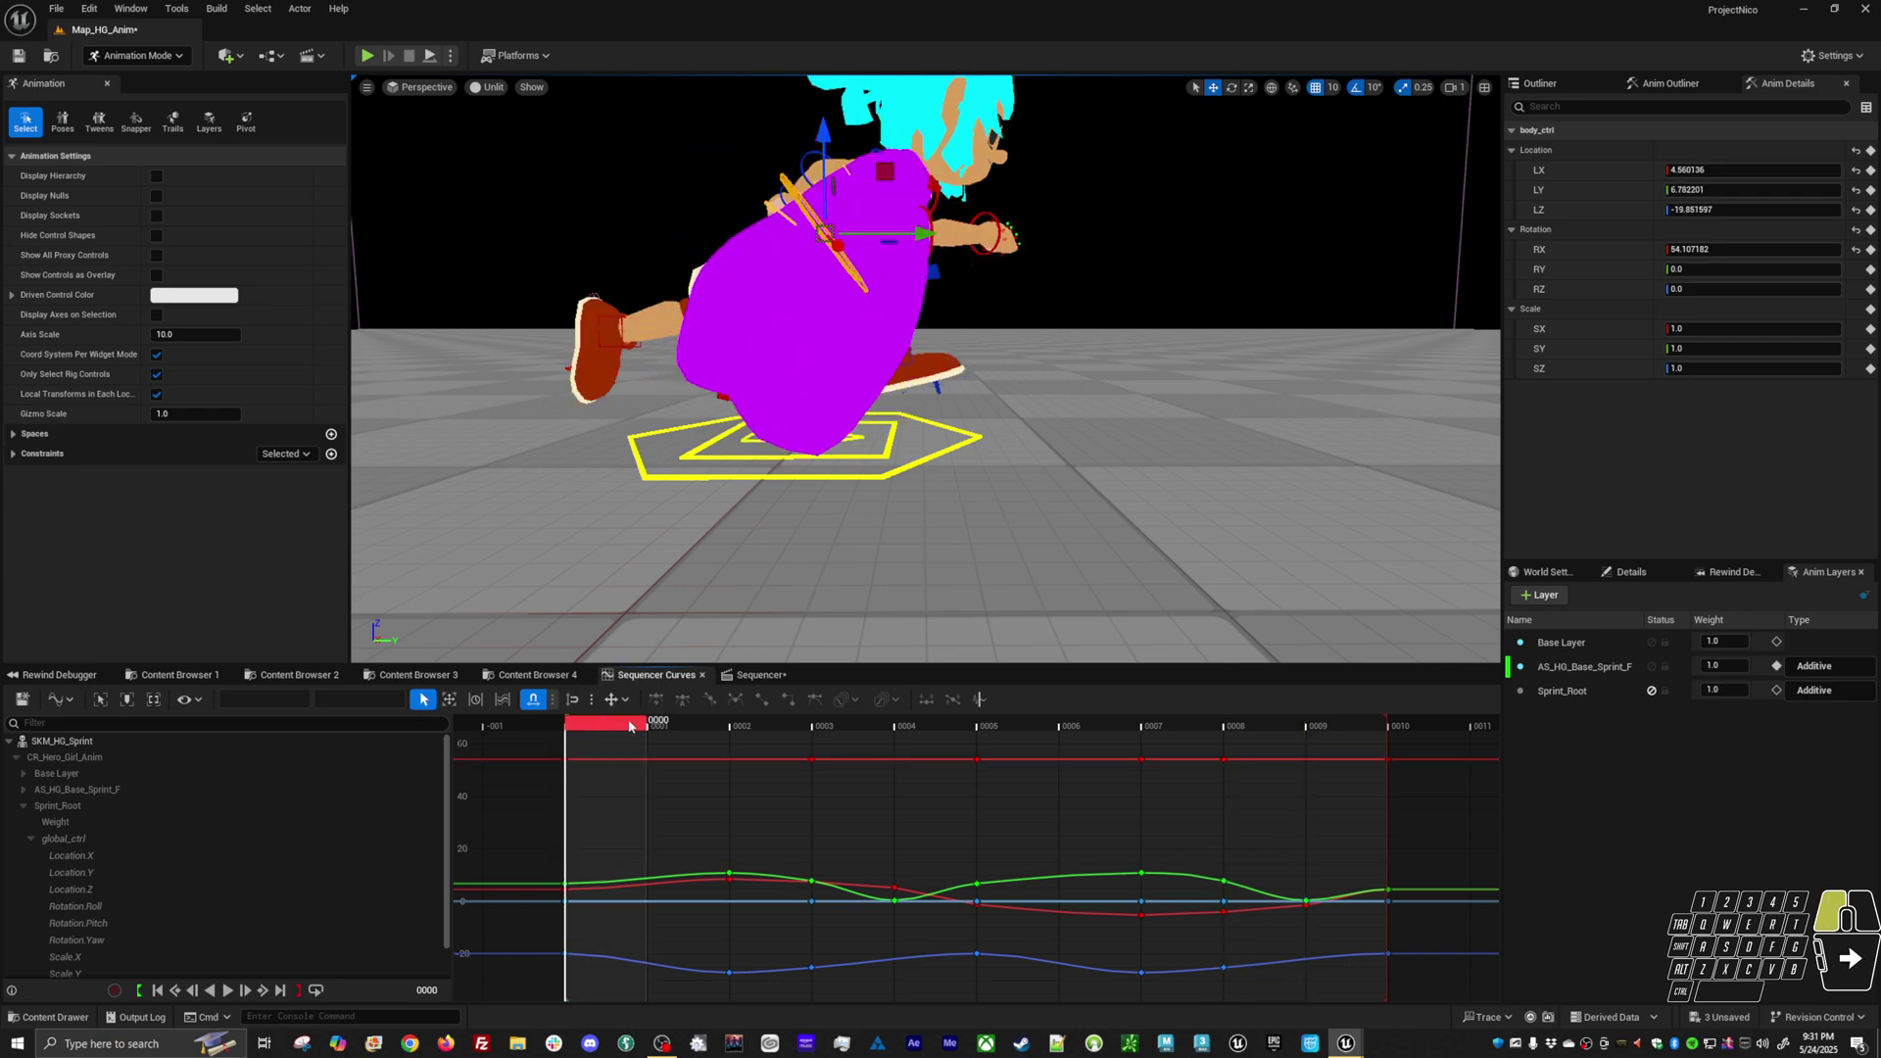
pyautogui.moveTo(630, 726); pyautogui.dragTo(483, 726)
pyautogui.keyDown('alt'); pyautogui.moveTo(783, 490); pyautogui.dragTo(890, 529); pyautogui.keyUp('alt')
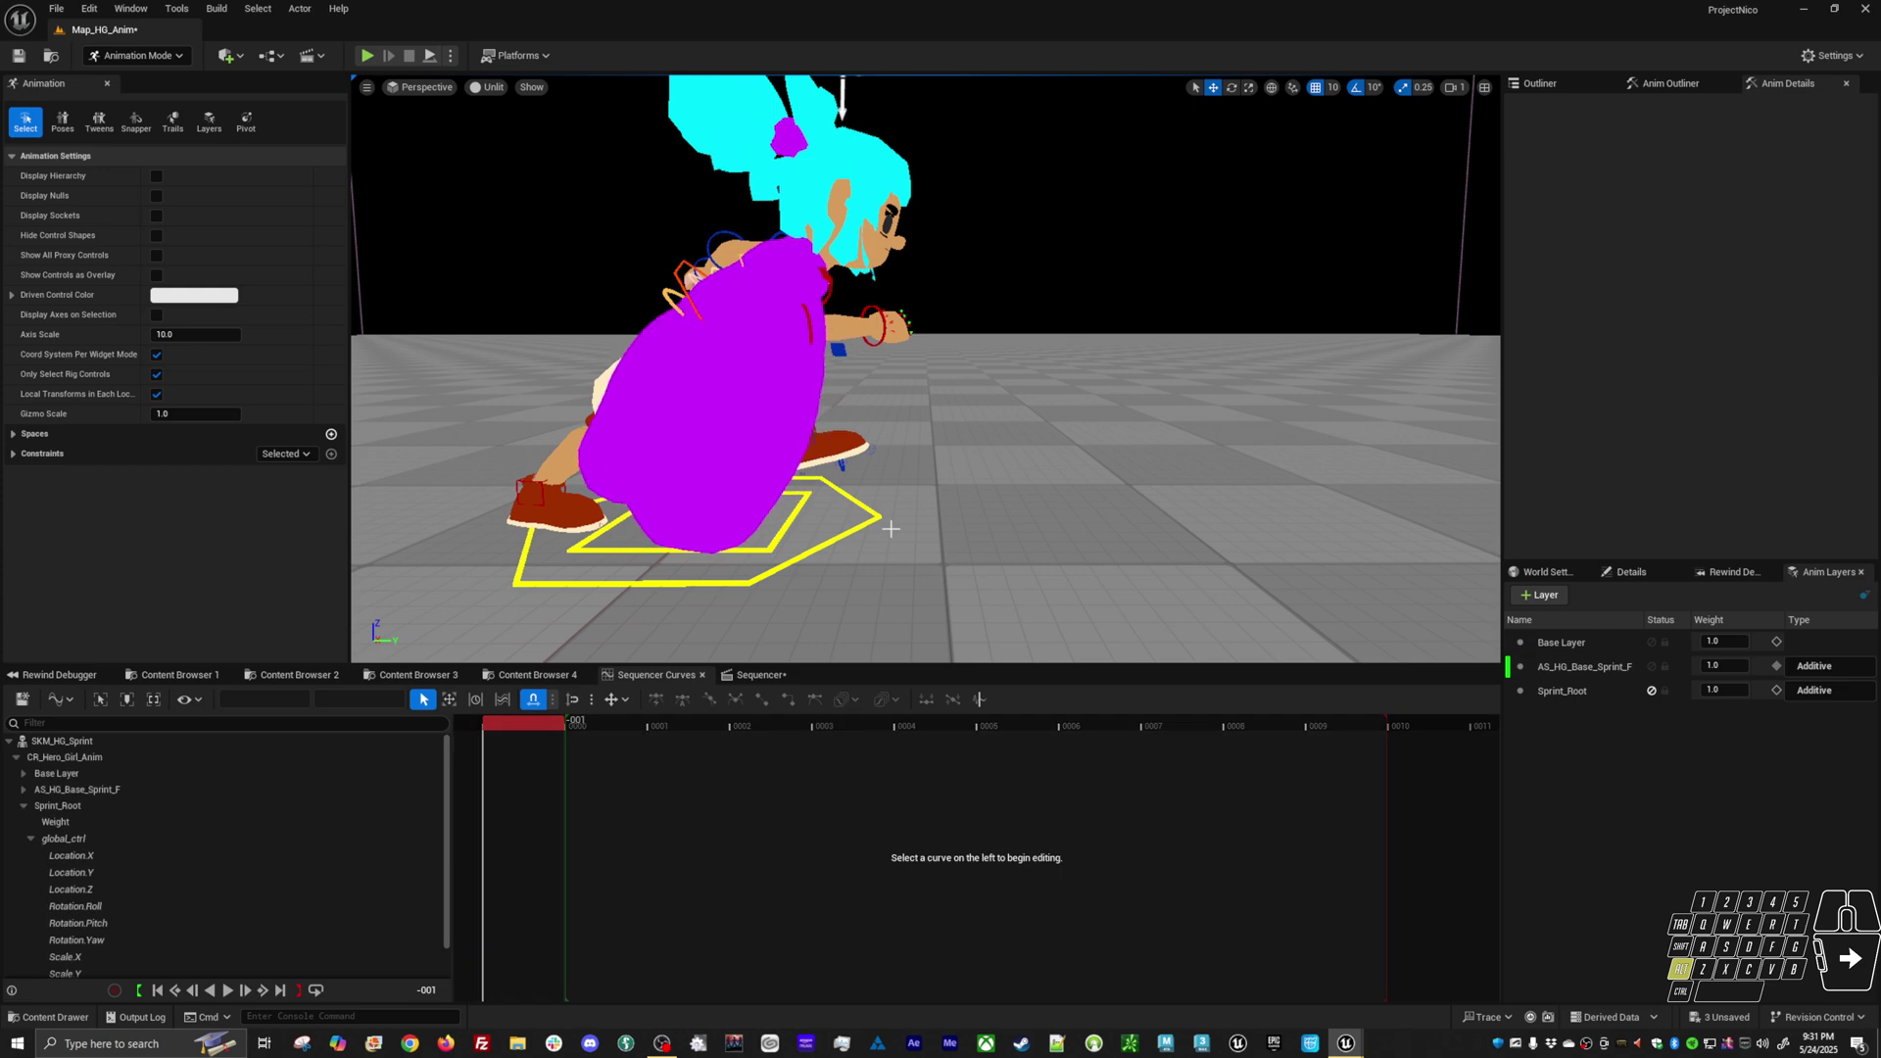
pyautogui.press('space')
pyautogui.press('space')
pyautogui.click(613, 725)
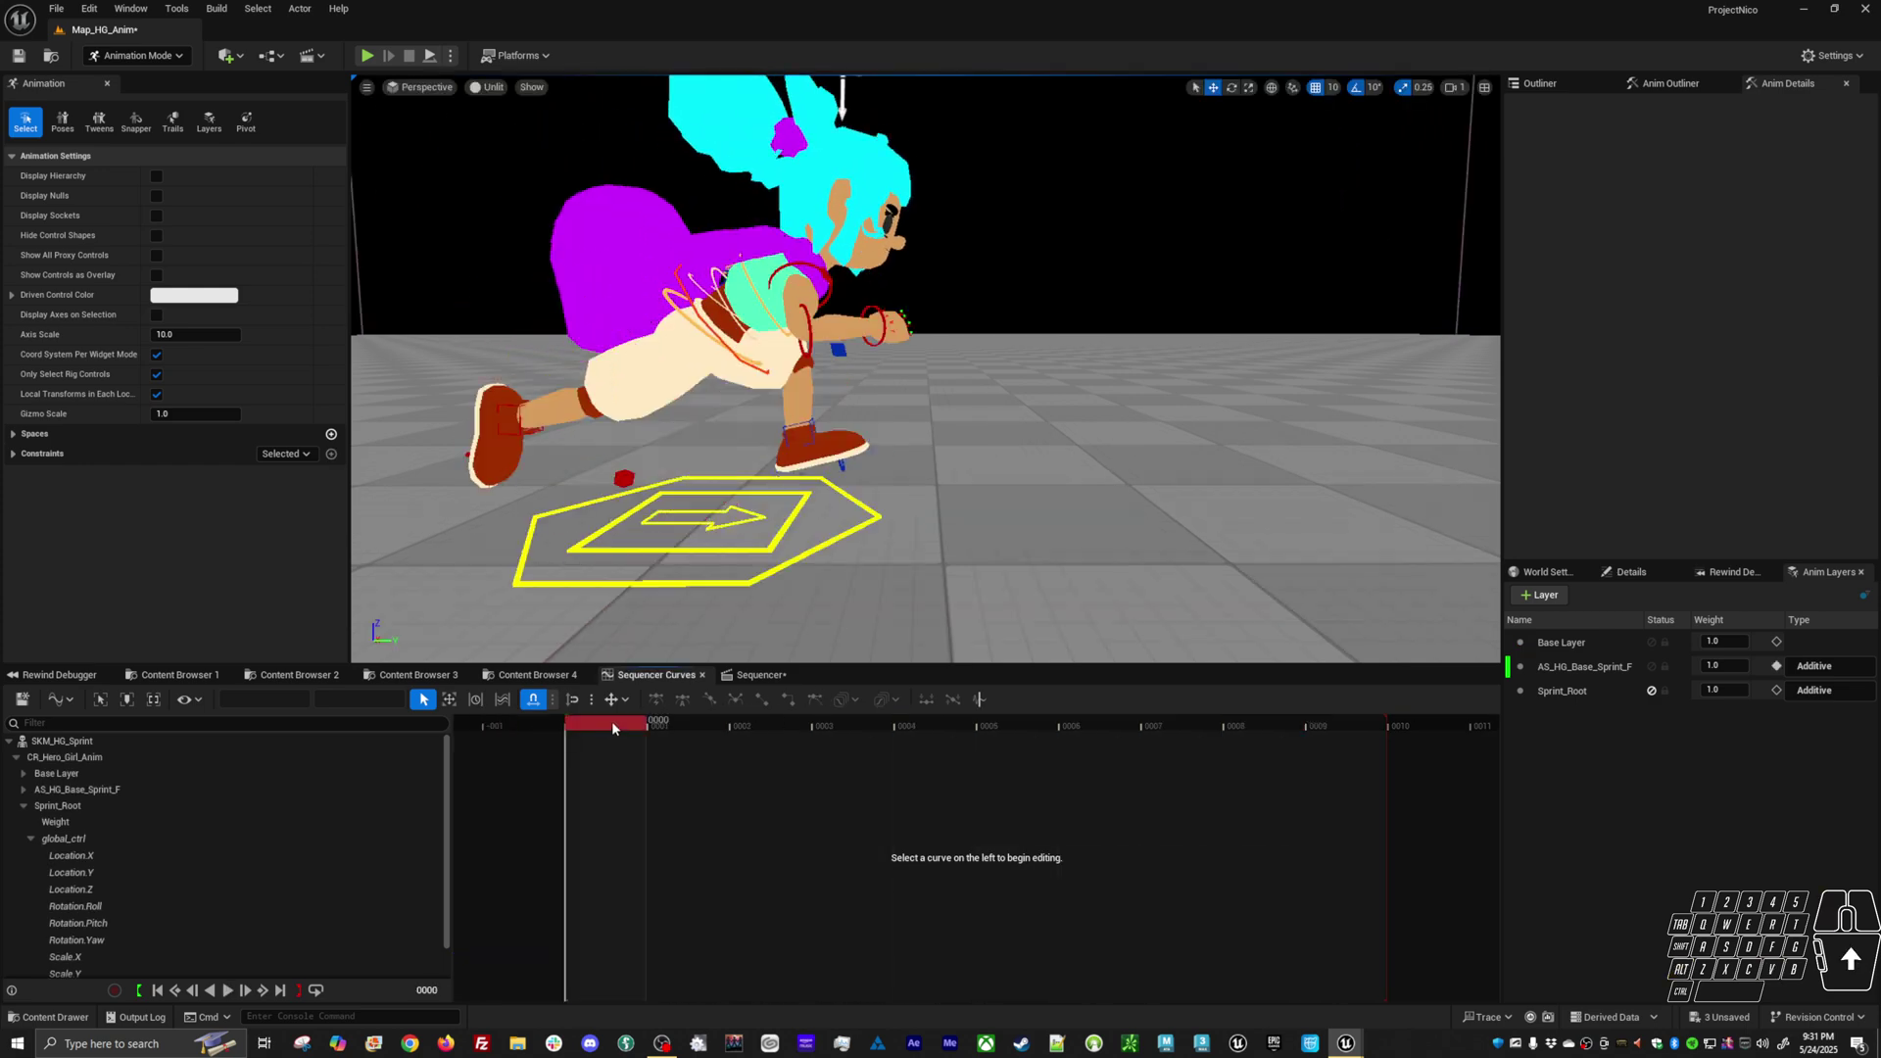
# Try lowering body_ctrl at frame 0 to about Y 4.1 and Z -34.7, and undo the moves
pyautogui.click(774, 282)
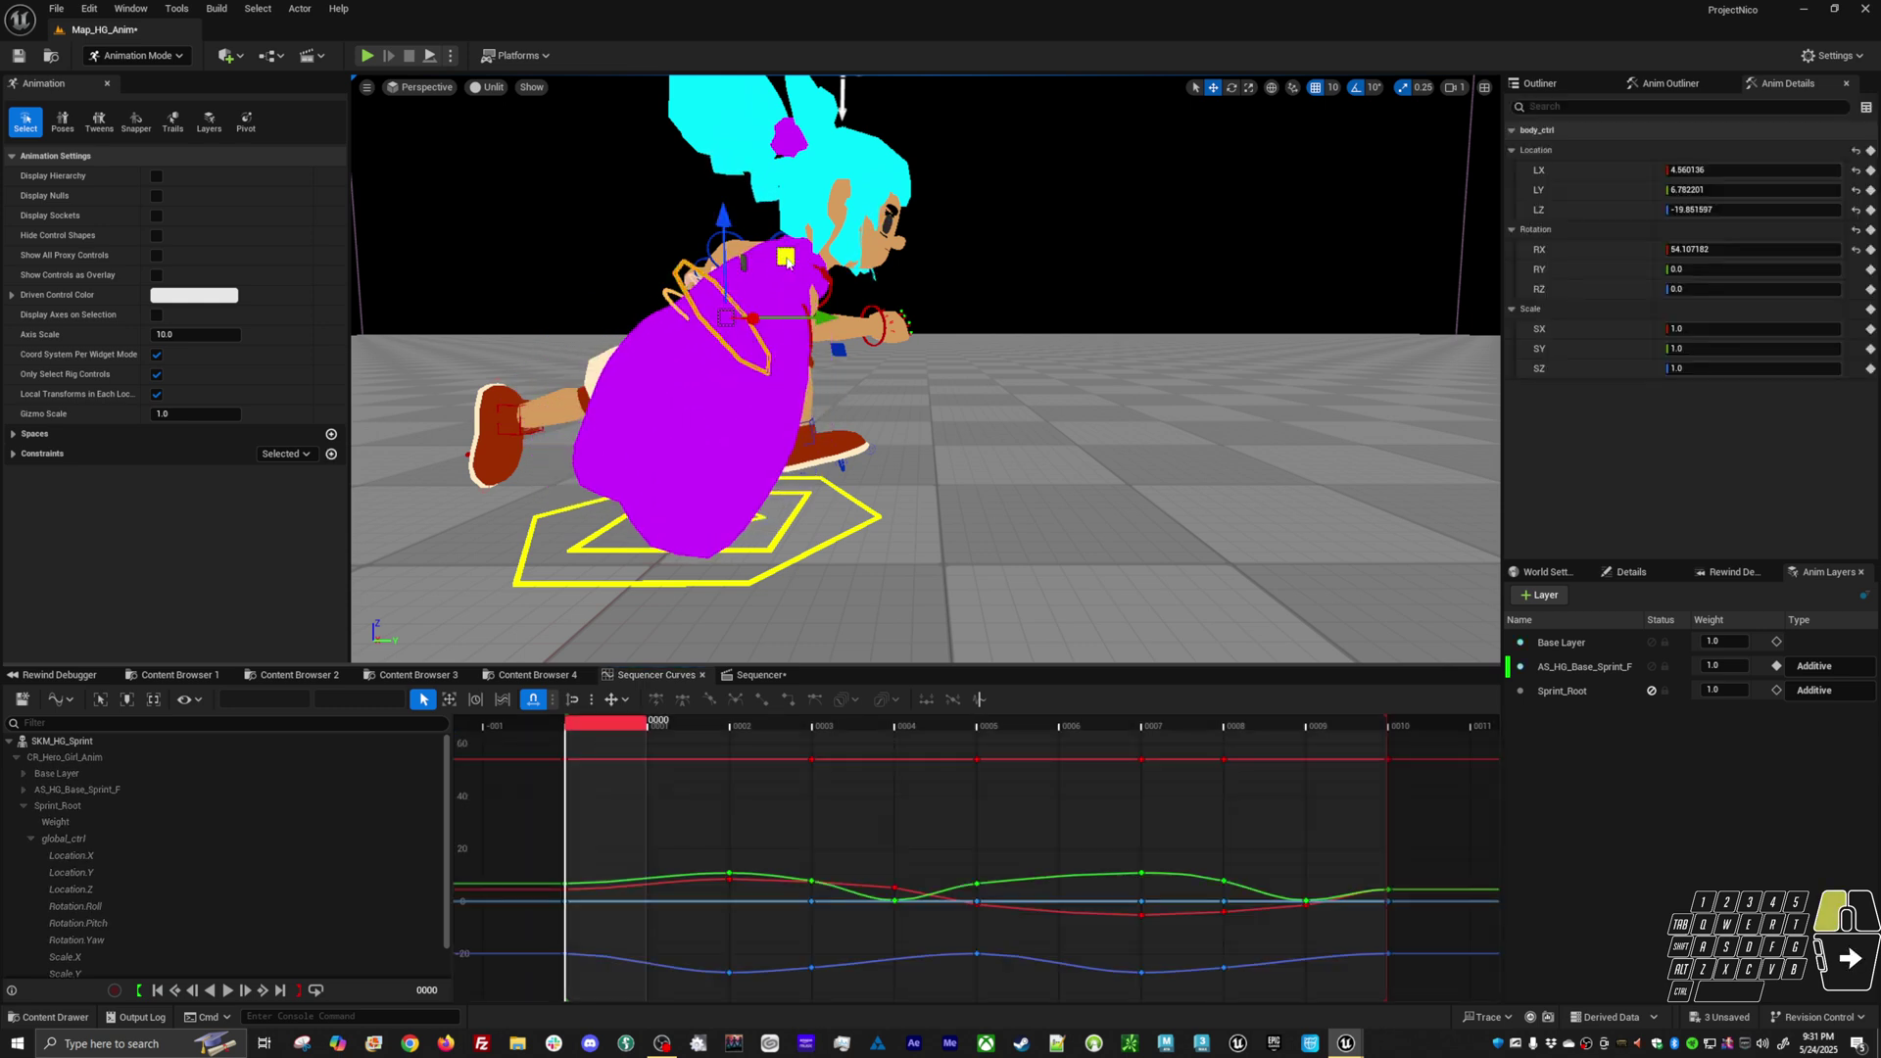
pyautogui.moveTo(786, 263); pyautogui.dragTo(781, 275)
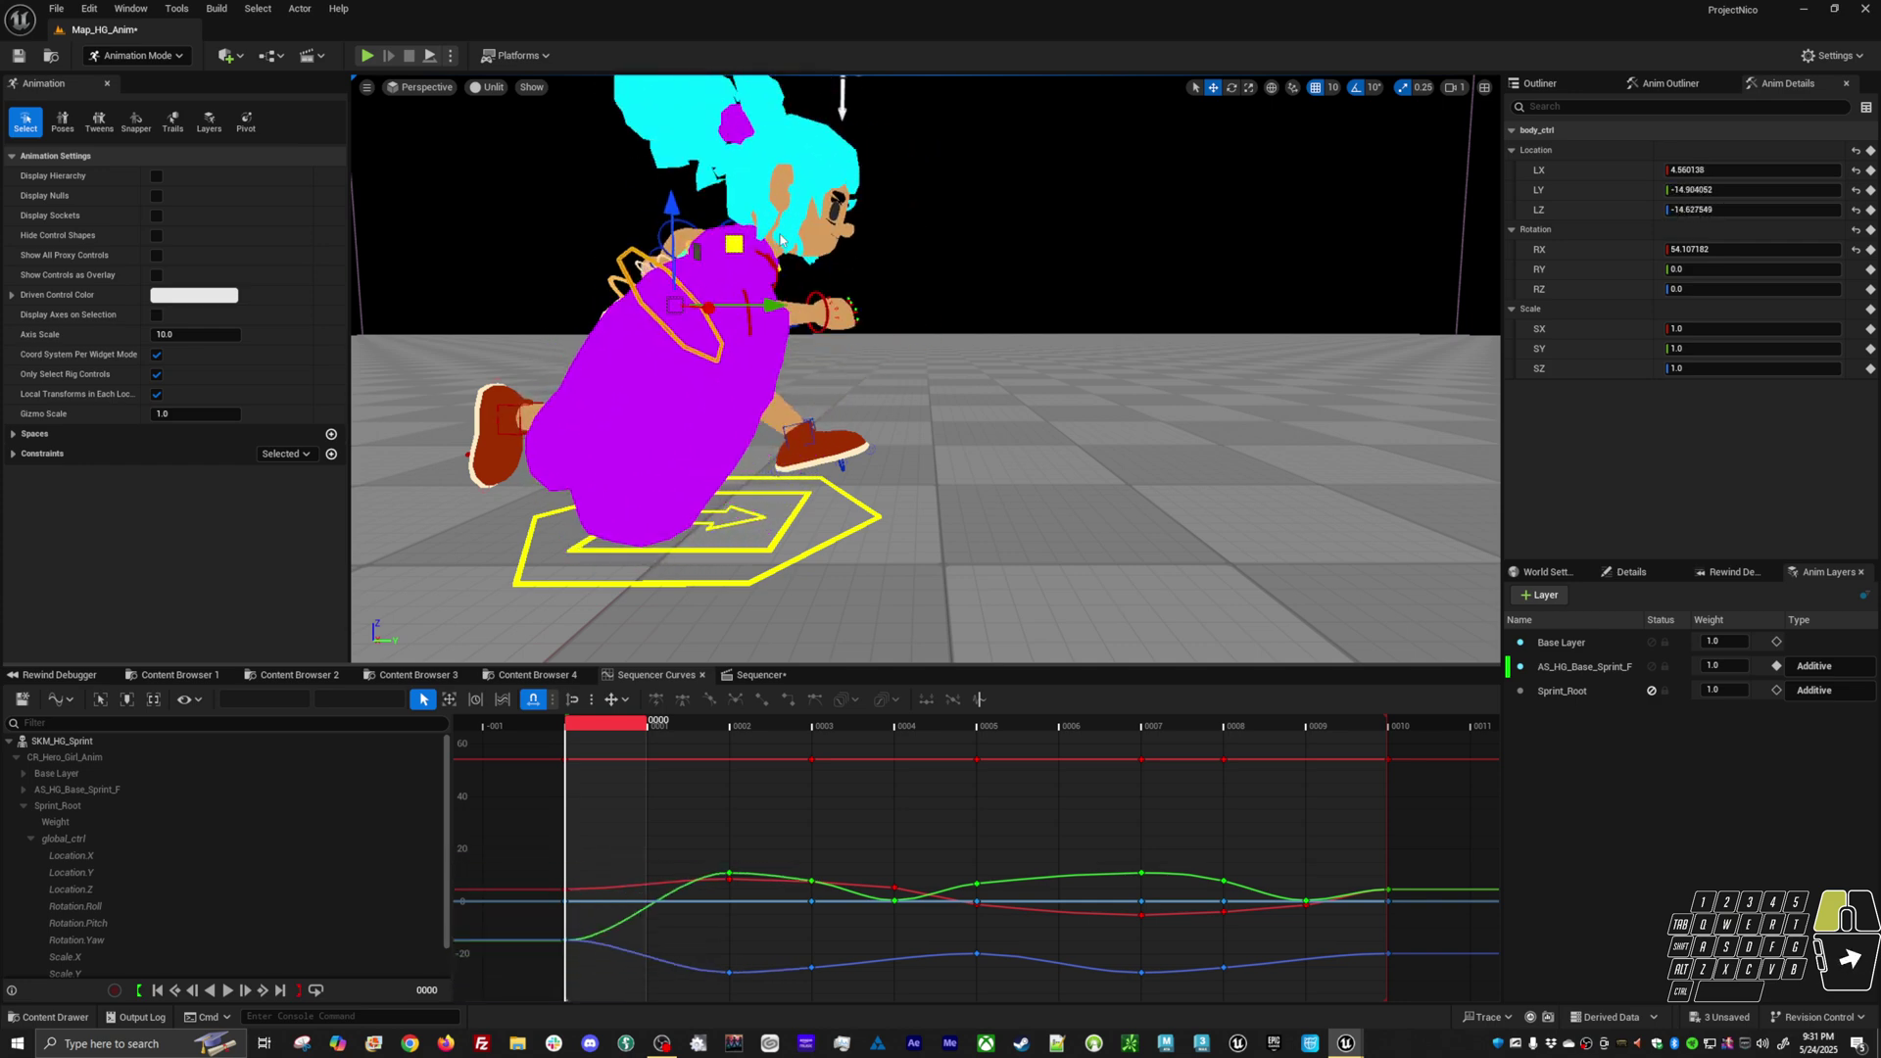
pyautogui.moveTo(750, 287)
pyautogui.mouseDown()
pyautogui.moveTo(827, 263)
pyautogui.moveTo(764, 277)
pyautogui.moveTo(782, 295)
pyautogui.mouseUp()
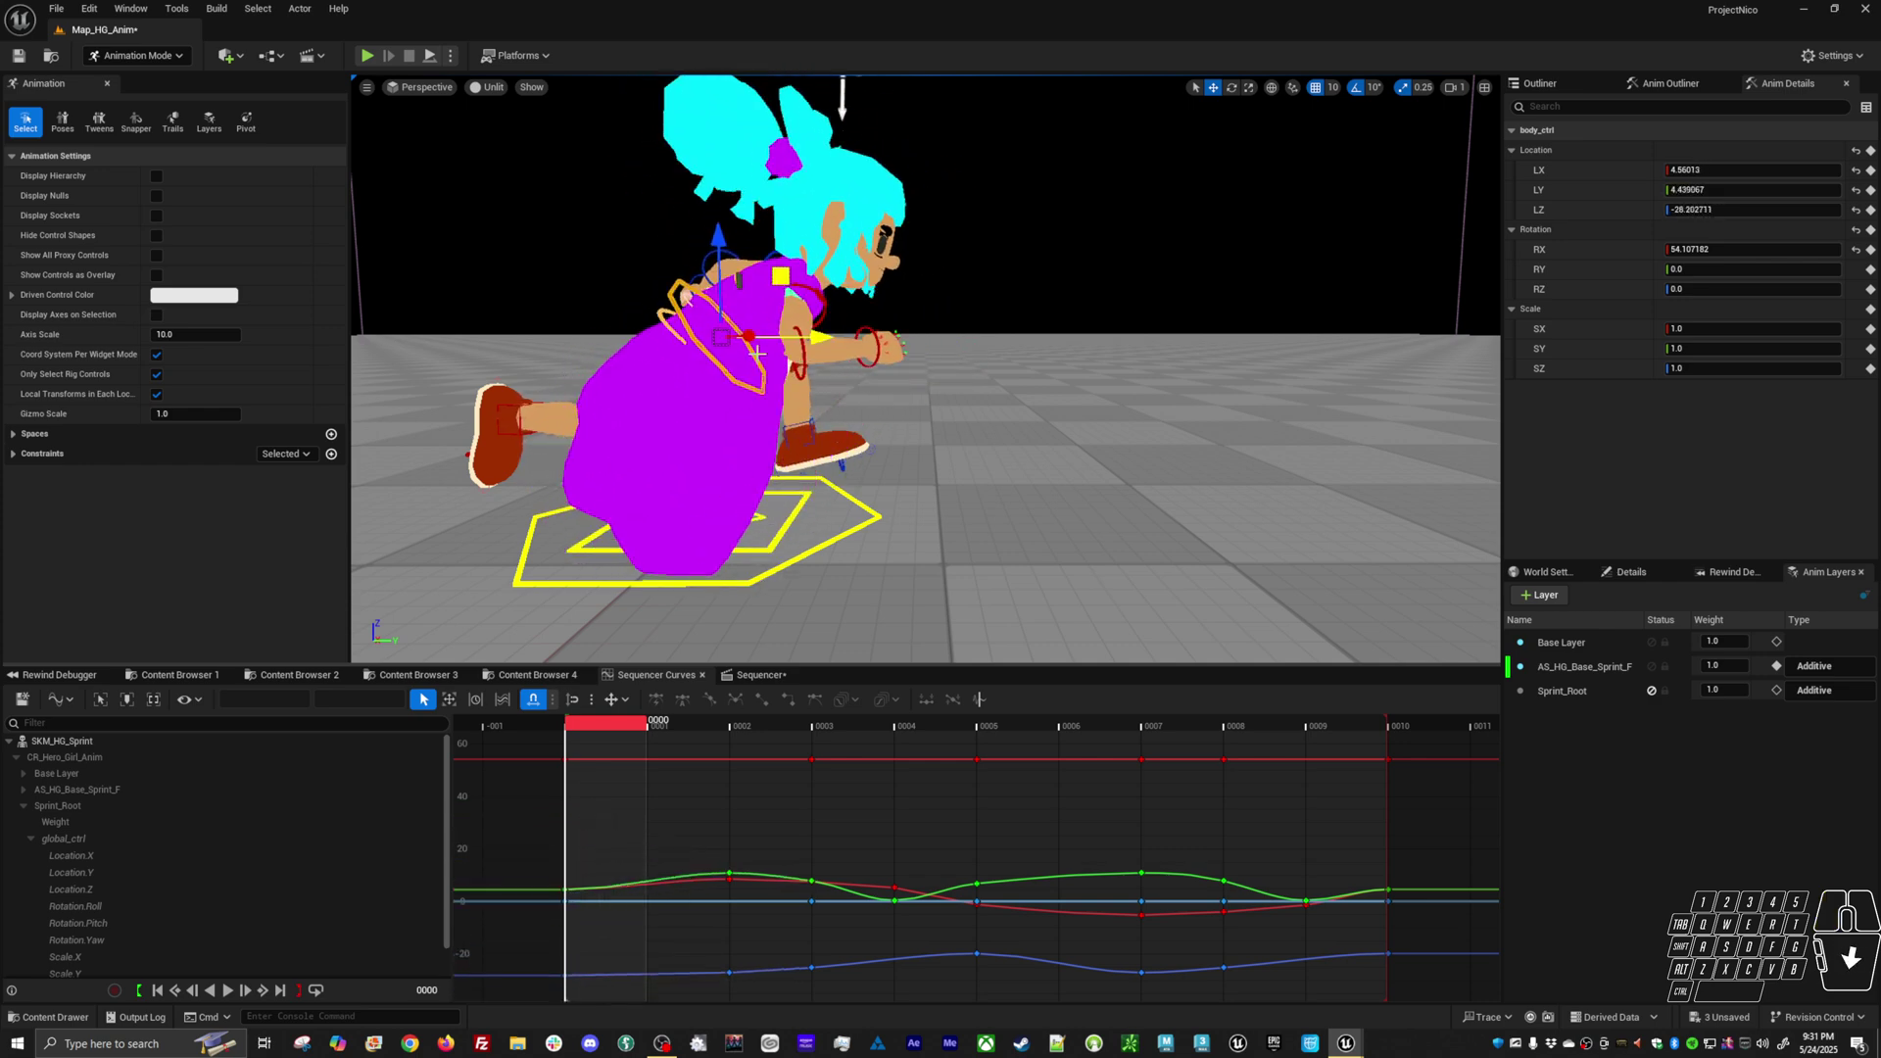
pyautogui.keyDown('alt'); pyautogui.moveTo(770, 394); pyautogui.dragTo(791, 382); pyautogui.keyUp('alt')
pyautogui.moveTo(776, 282)
pyautogui.mouseDown()
pyautogui.moveTo(784, 264)
pyautogui.moveTo(736, 286)
pyautogui.moveTo(803, 297)
pyautogui.moveTo(775, 300)
pyautogui.mouseUp()
pyautogui.keyDown('alt'); pyautogui.moveTo(868, 453); pyautogui.dragTo(872, 429); pyautogui.keyUp('alt')
pyautogui.moveTo(588, 727)
pyautogui.mouseDown()
pyautogui.moveTo(785, 727)
pyautogui.moveTo(526, 727)
pyautogui.moveTo(605, 722)
pyautogui.mouseUp()
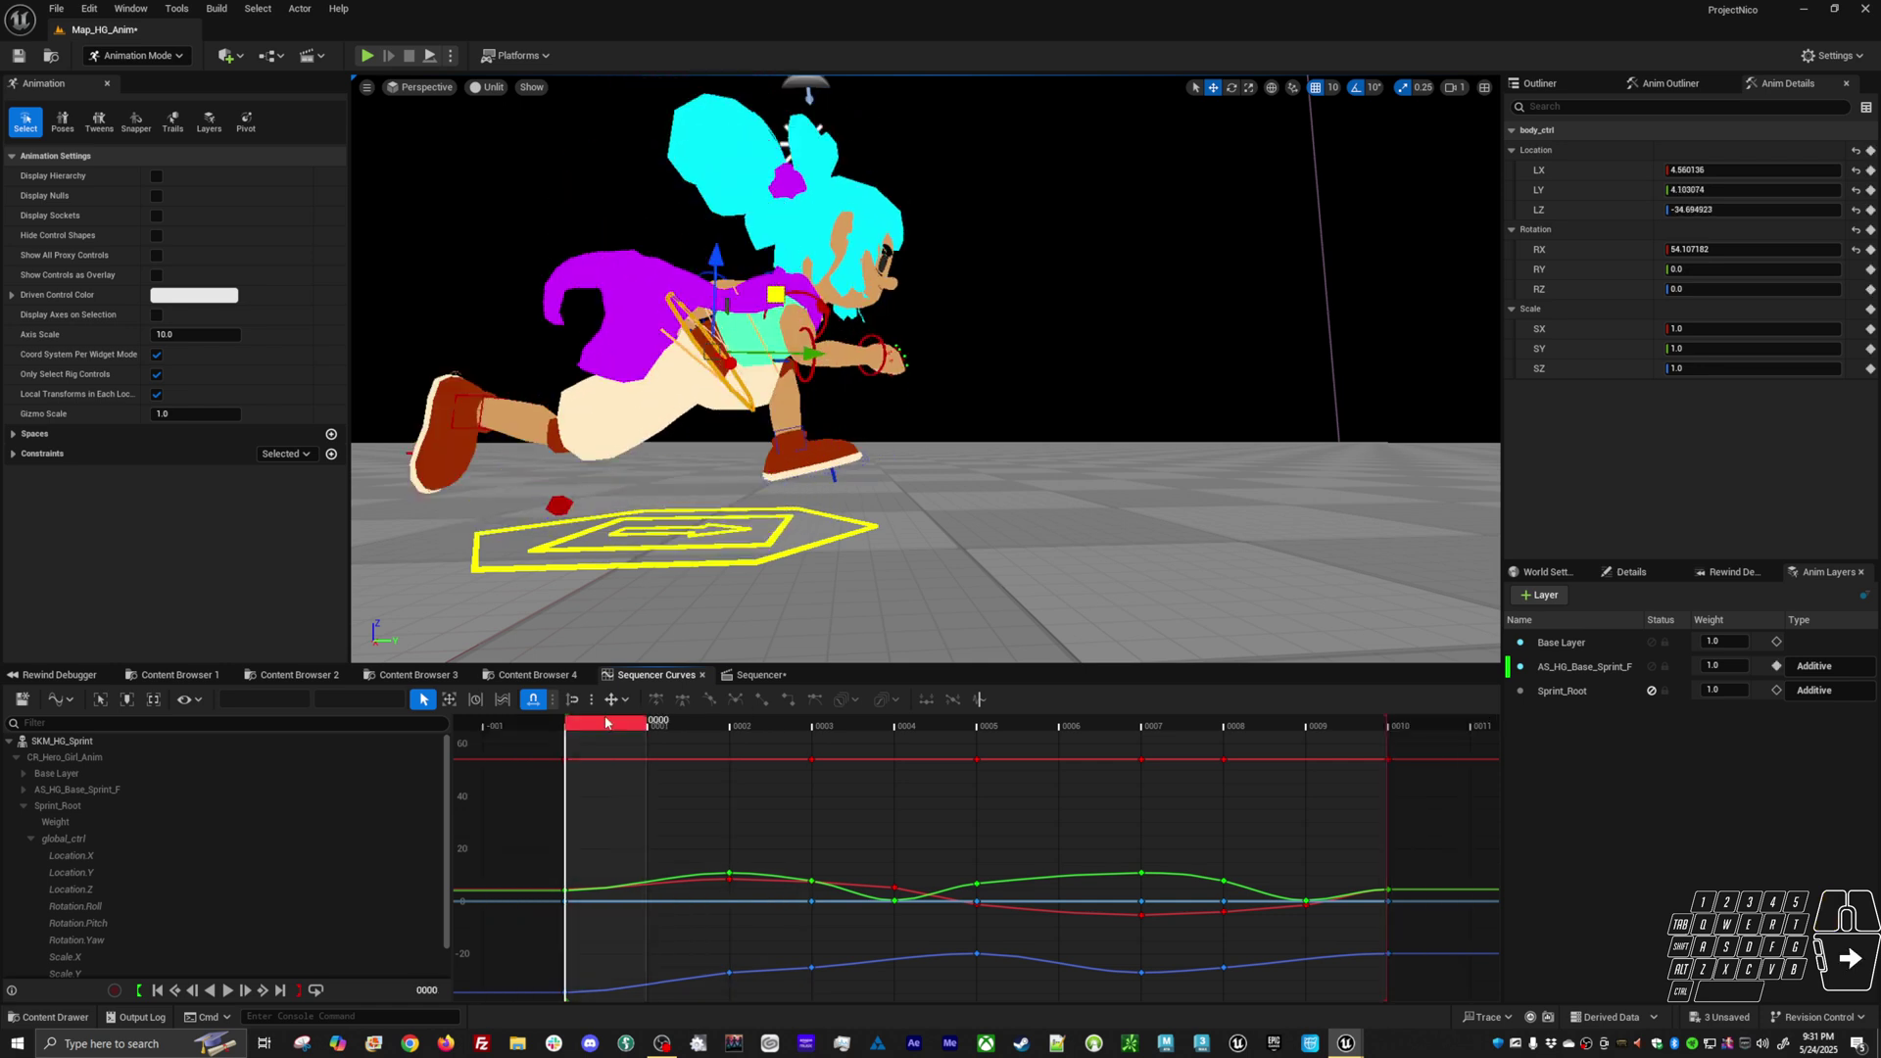
pyautogui.hotkey('ctrl', 'z')
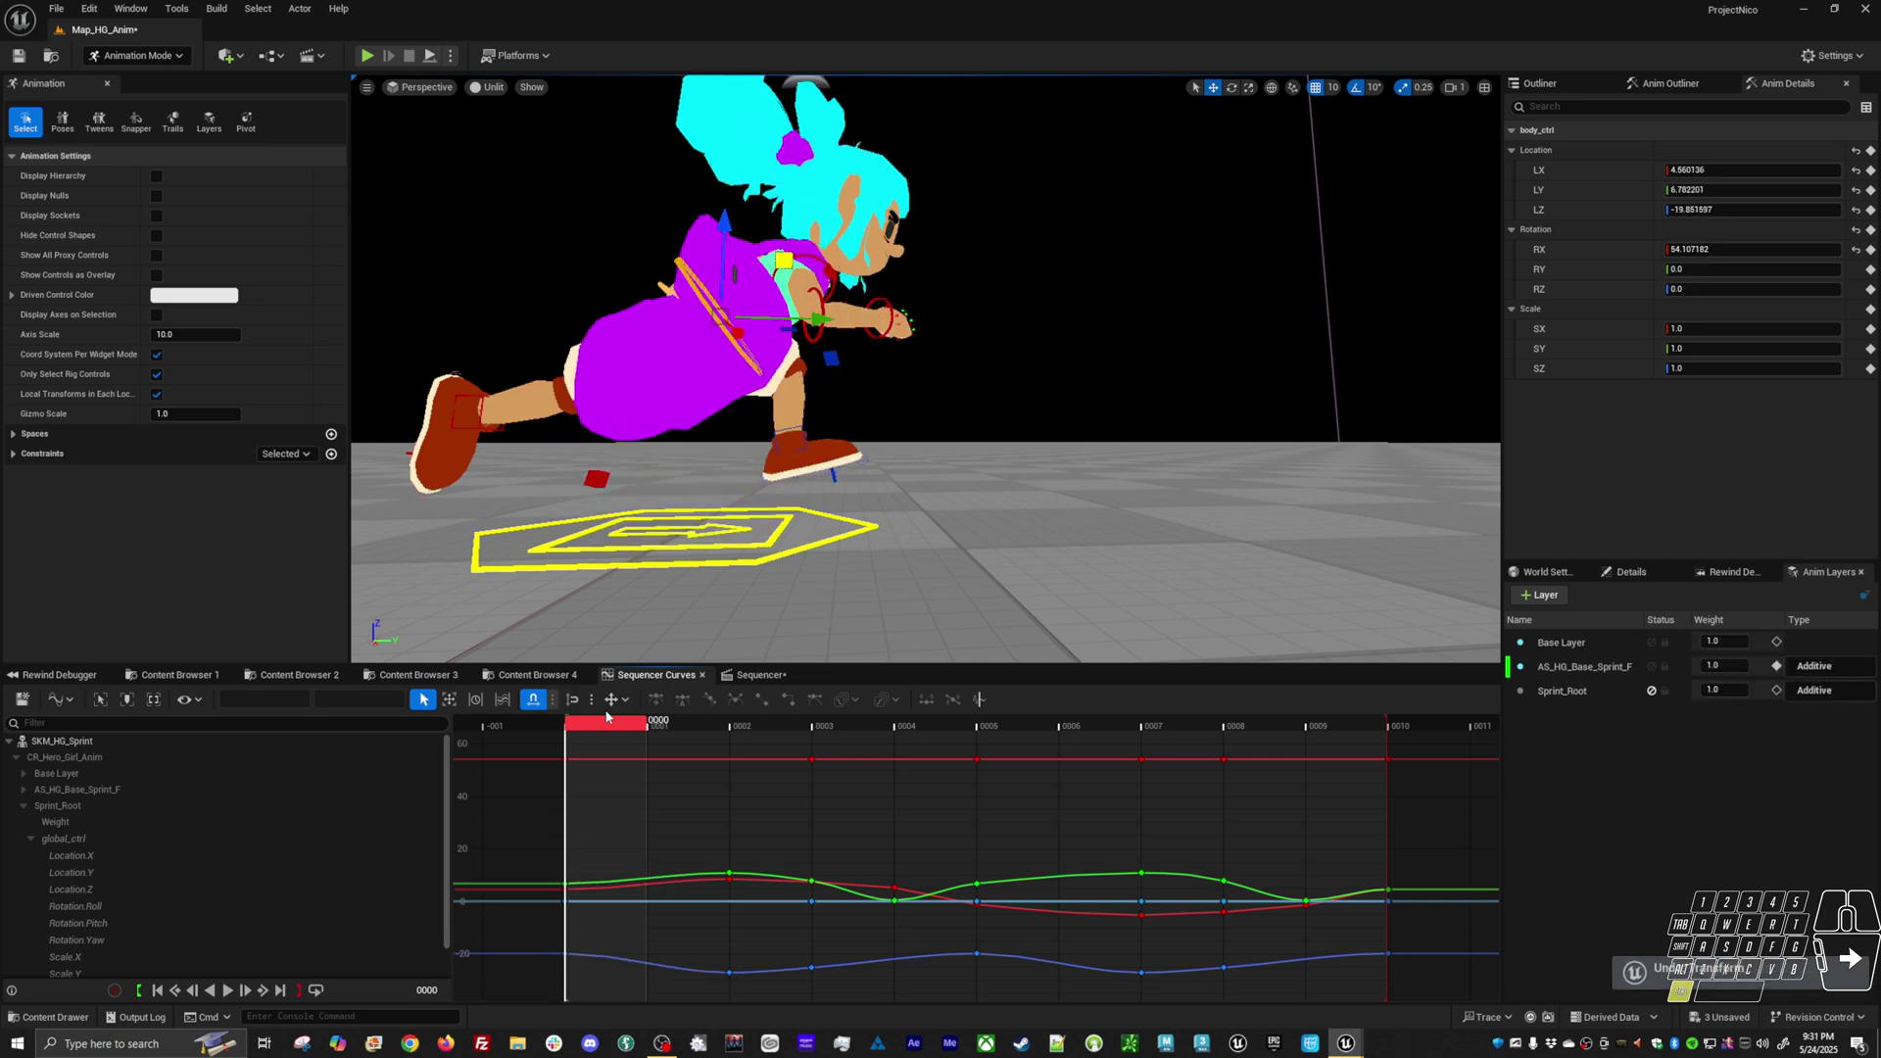
# Go to frame 5 and switch the viewport to the Front orthographic view of the hero girl
pyautogui.moveTo(605, 722); pyautogui.dragTo(1003, 761)
pyautogui.moveTo(981, 485)
pyautogui.keyDown('alt'); pyautogui.mouseDown(button='middle')
pyautogui.moveTo(970, 597)
pyautogui.moveTo(980, 484)
pyautogui.mouseUp(button='middle'); pyautogui.keyUp('alt')
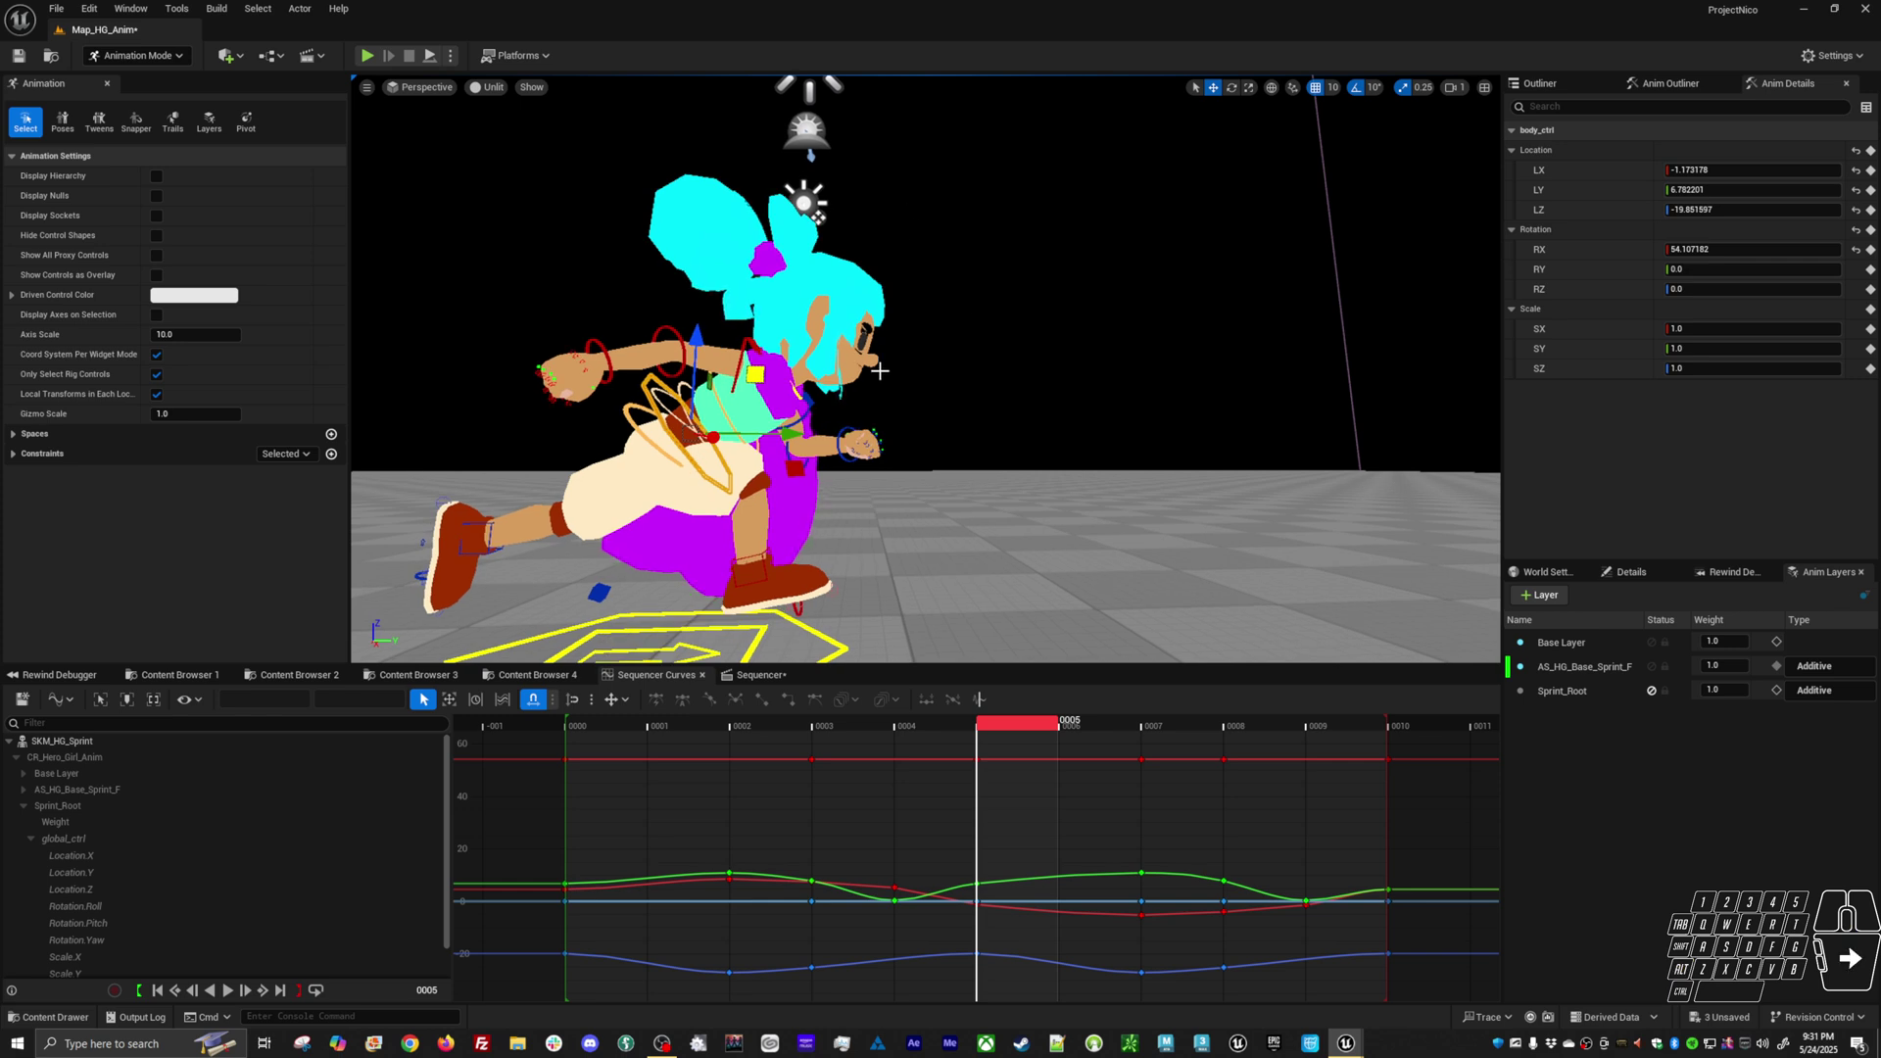
pyautogui.click(418, 87)
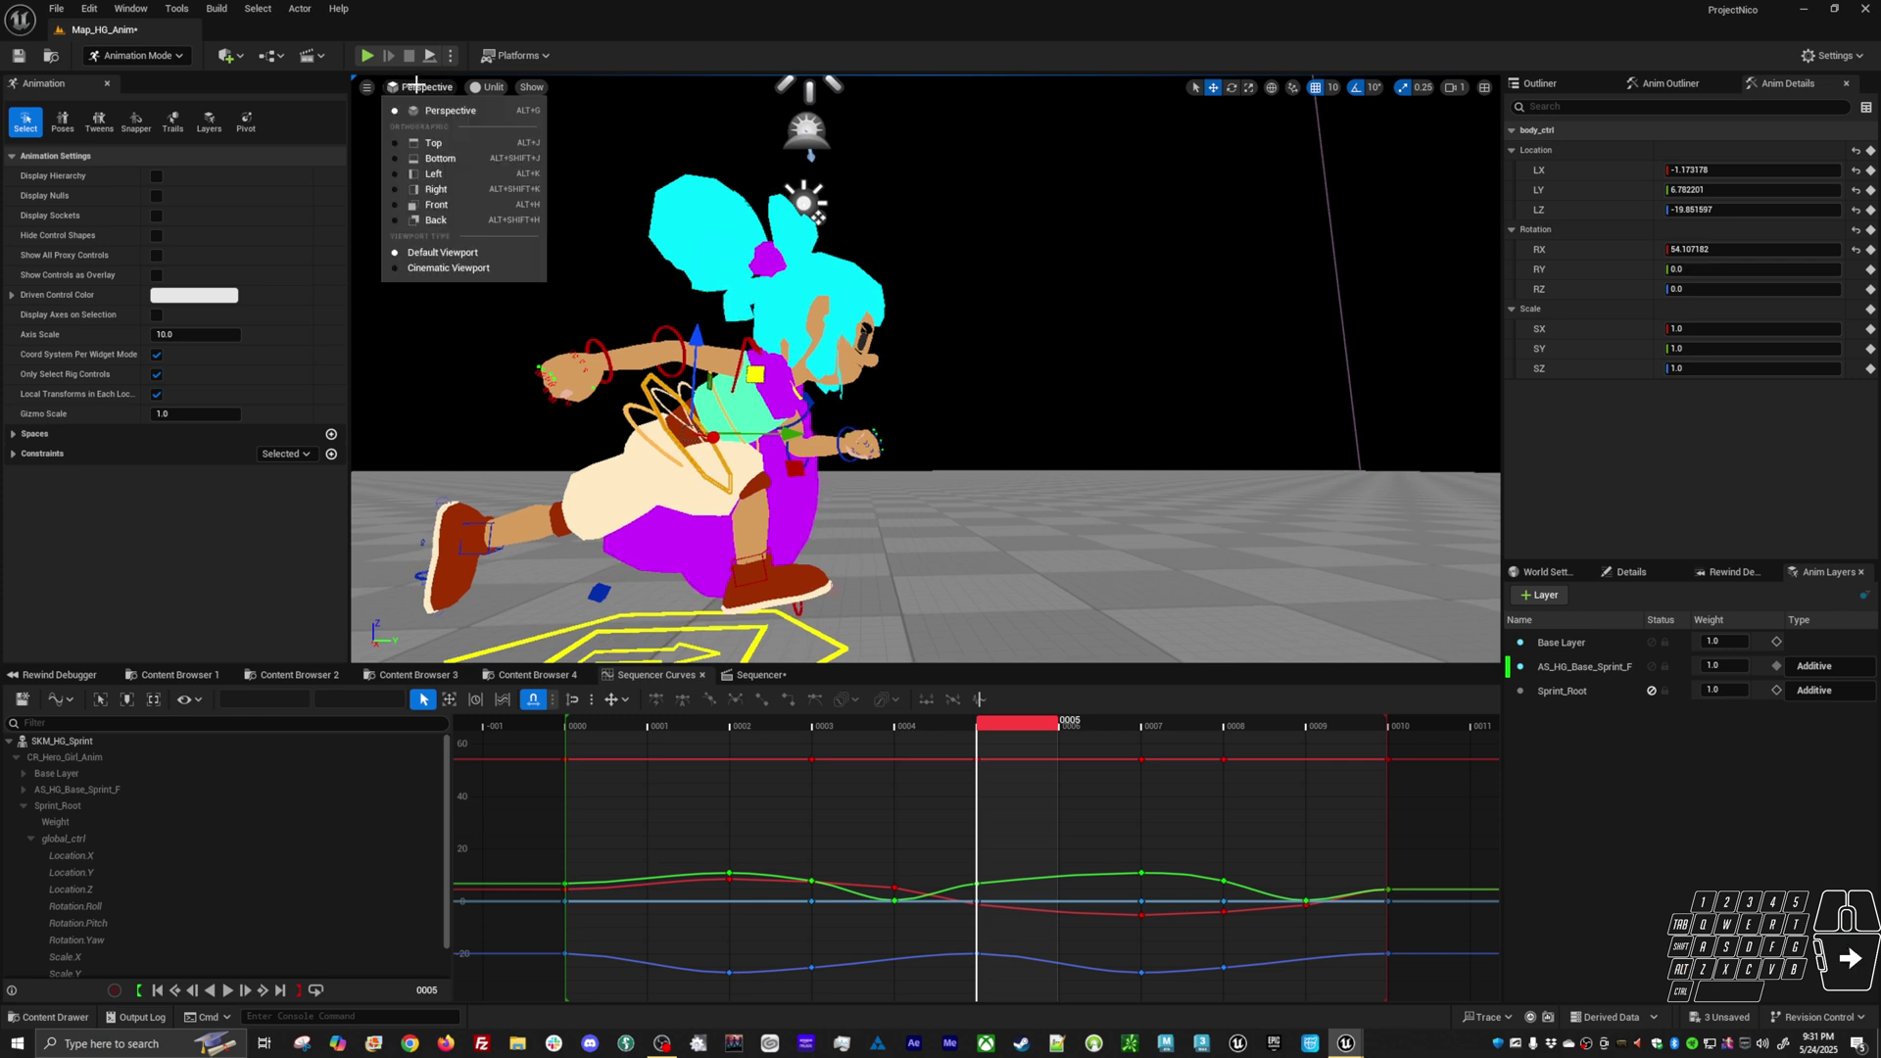
pyautogui.click(428, 204)
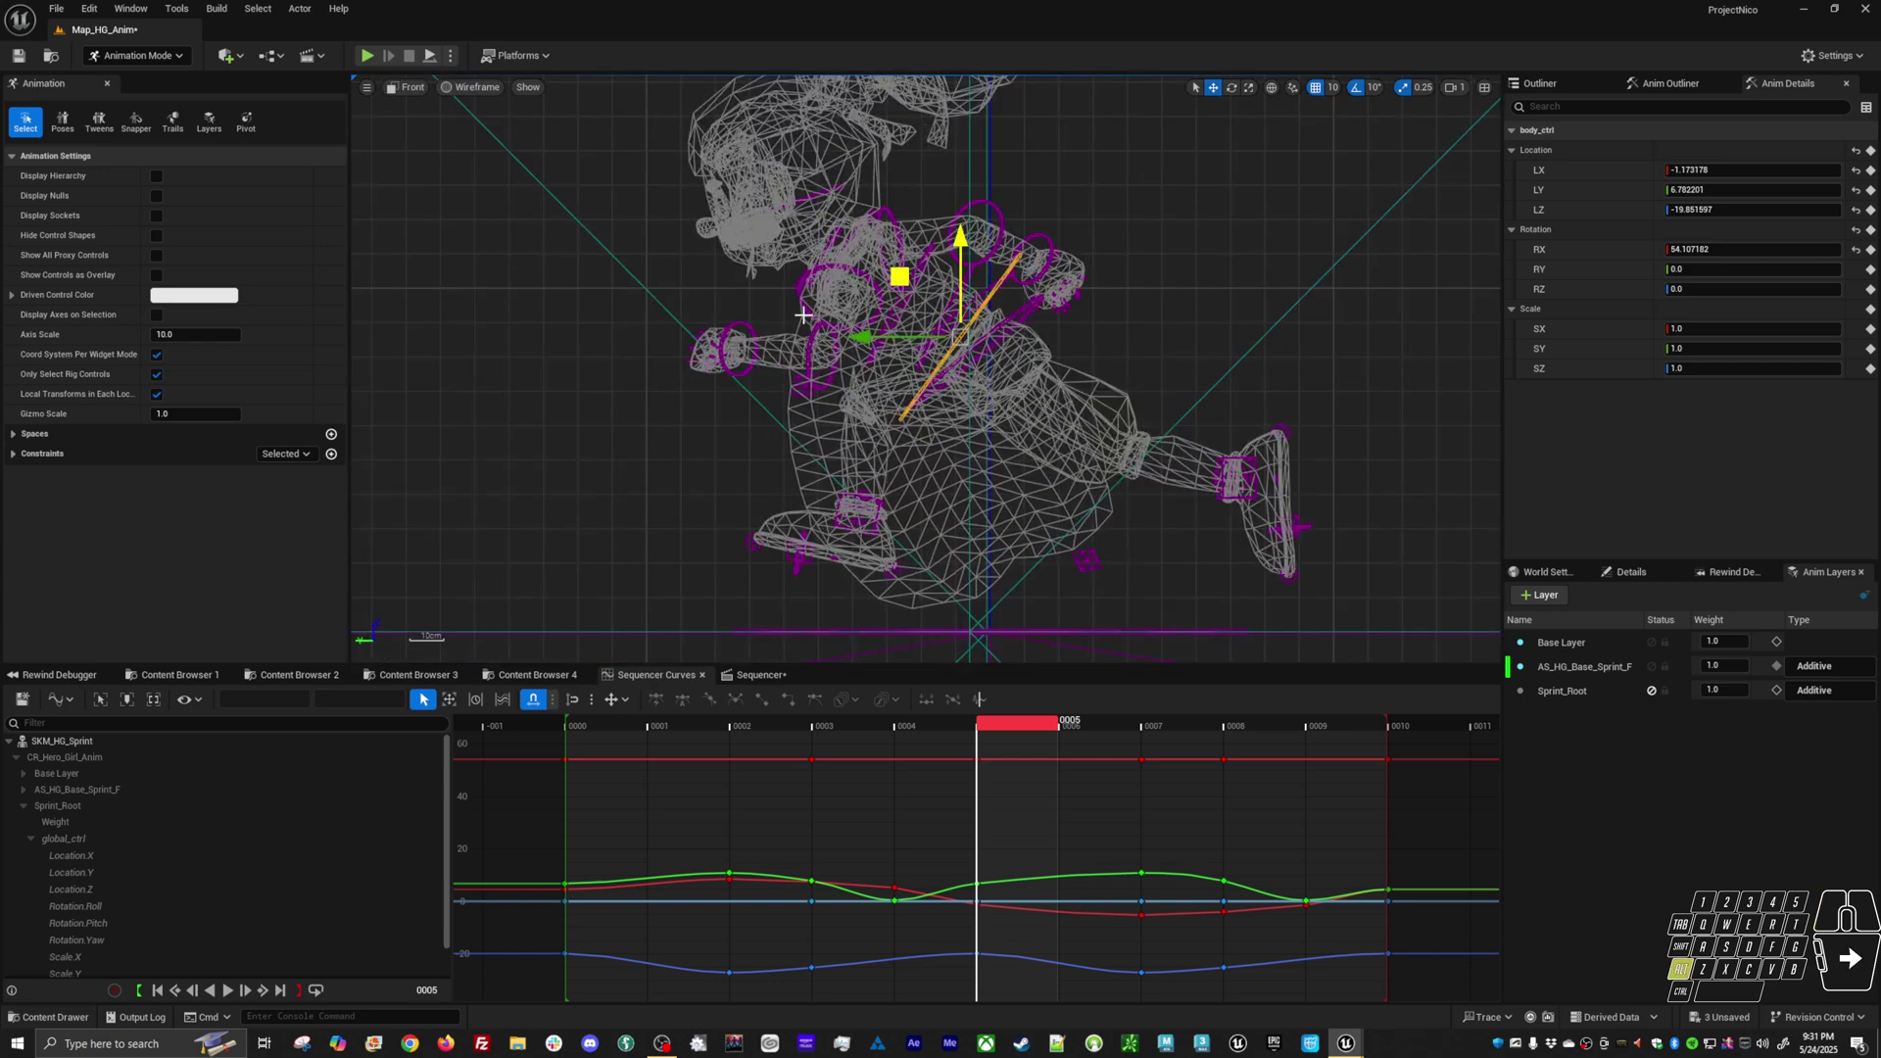
pyautogui.keyDown('alt'); pyautogui.moveTo(821, 368); pyautogui.dragTo(1289, 420, button='right'); pyautogui.keyUp('alt')
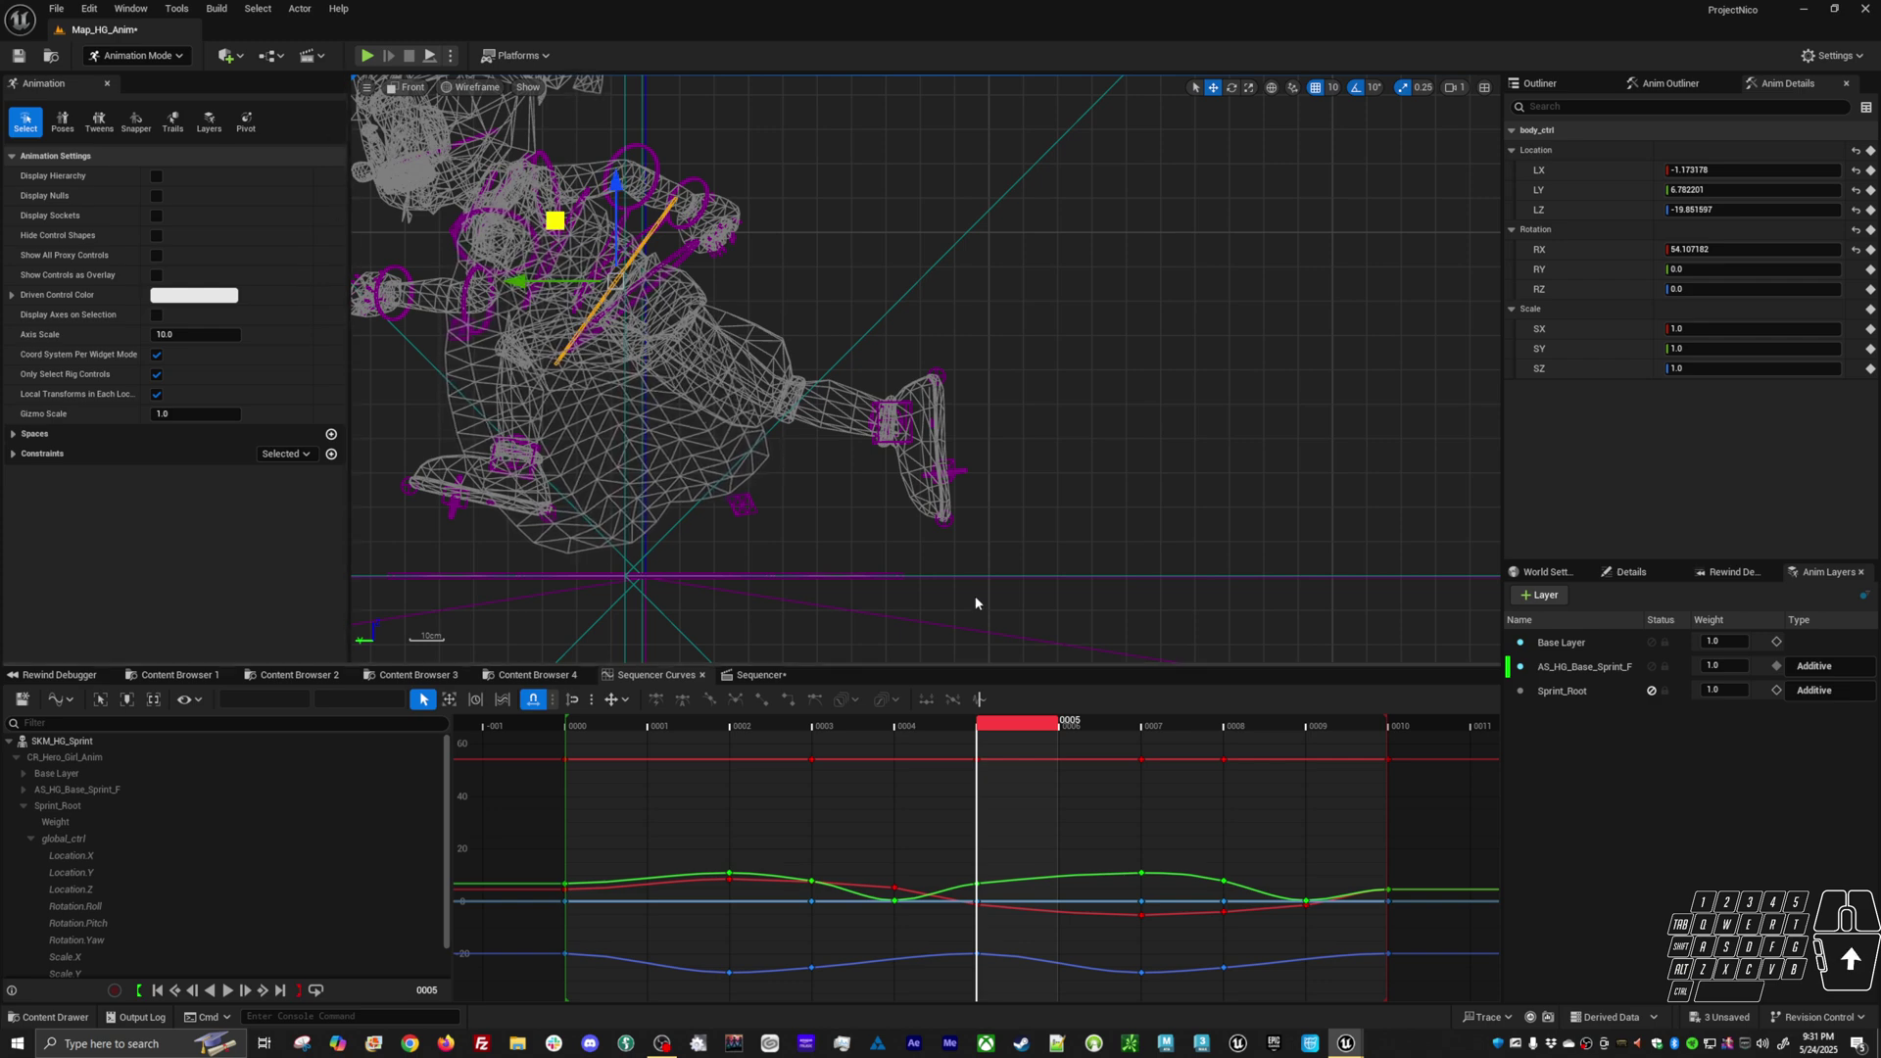
# Examine the body's forward position against the feet by scrubbing back and forth between frames 4 and 8
pyautogui.moveTo(976, 730); pyautogui.dragTo(937, 804)
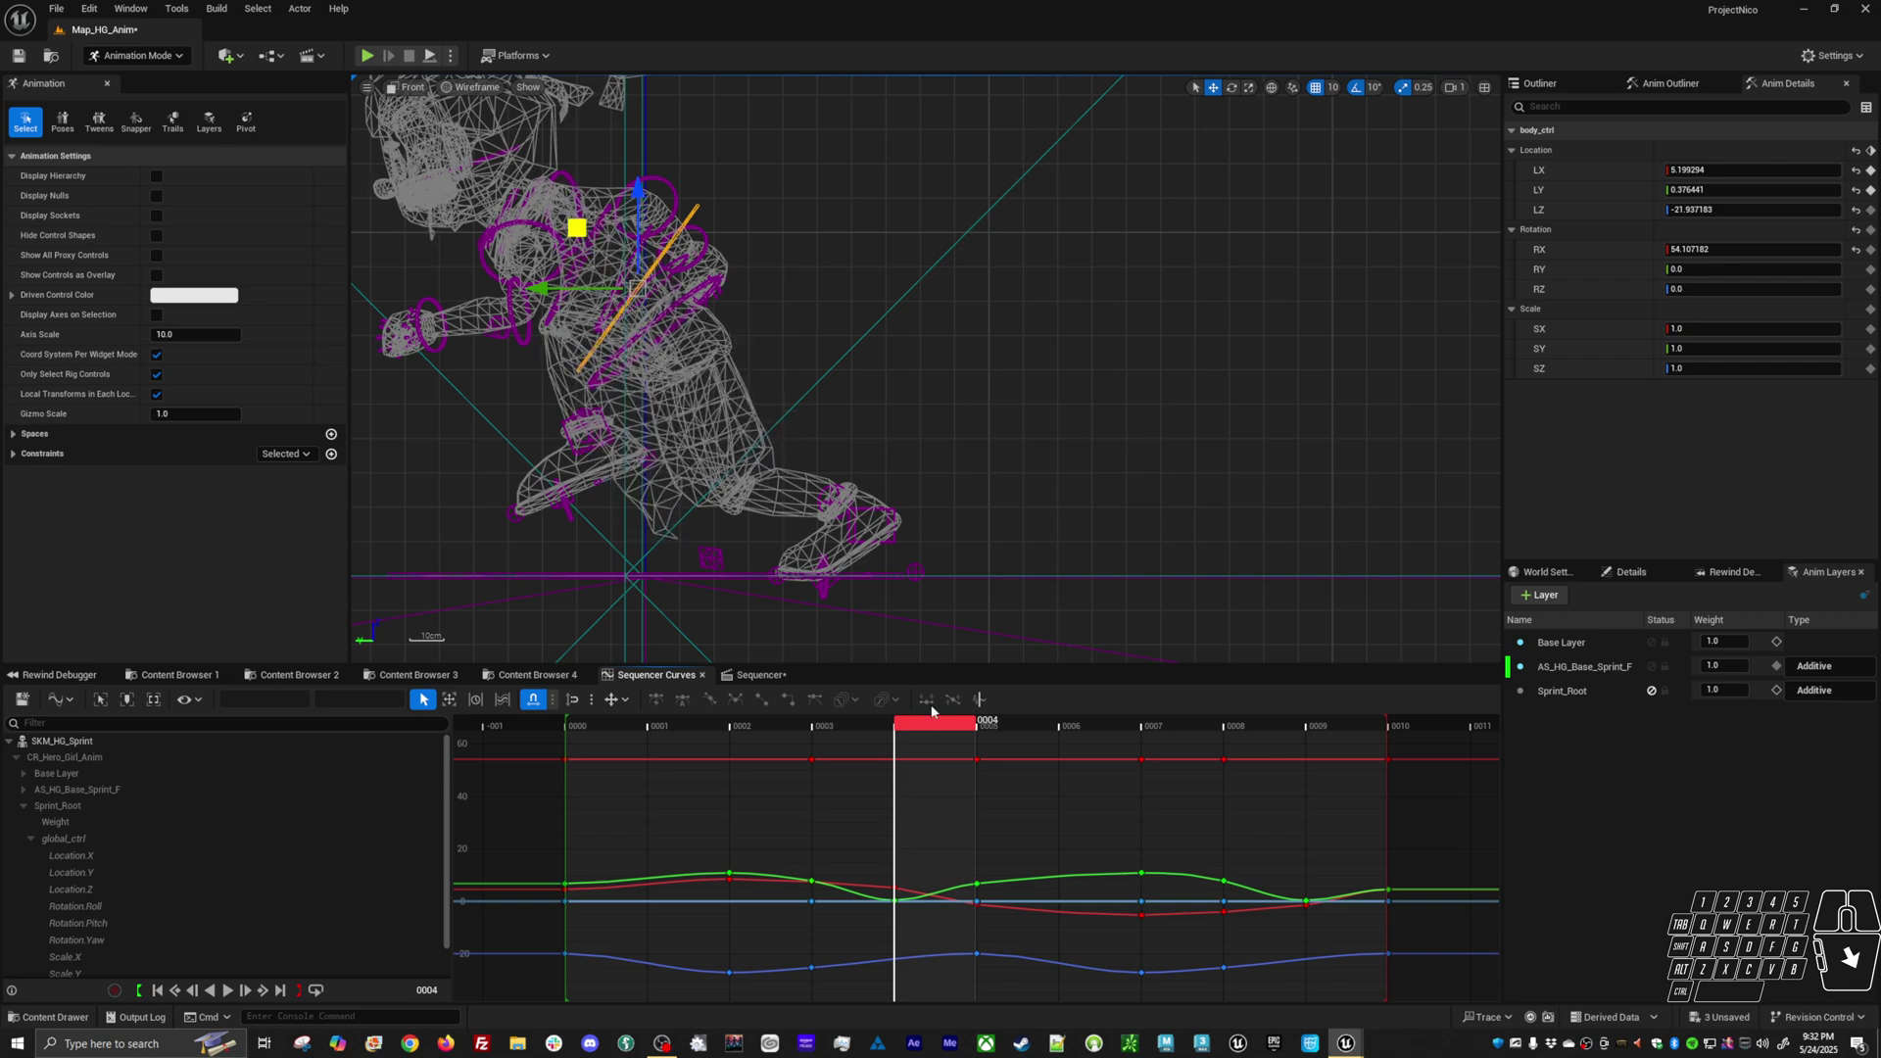
pyautogui.click(993, 723)
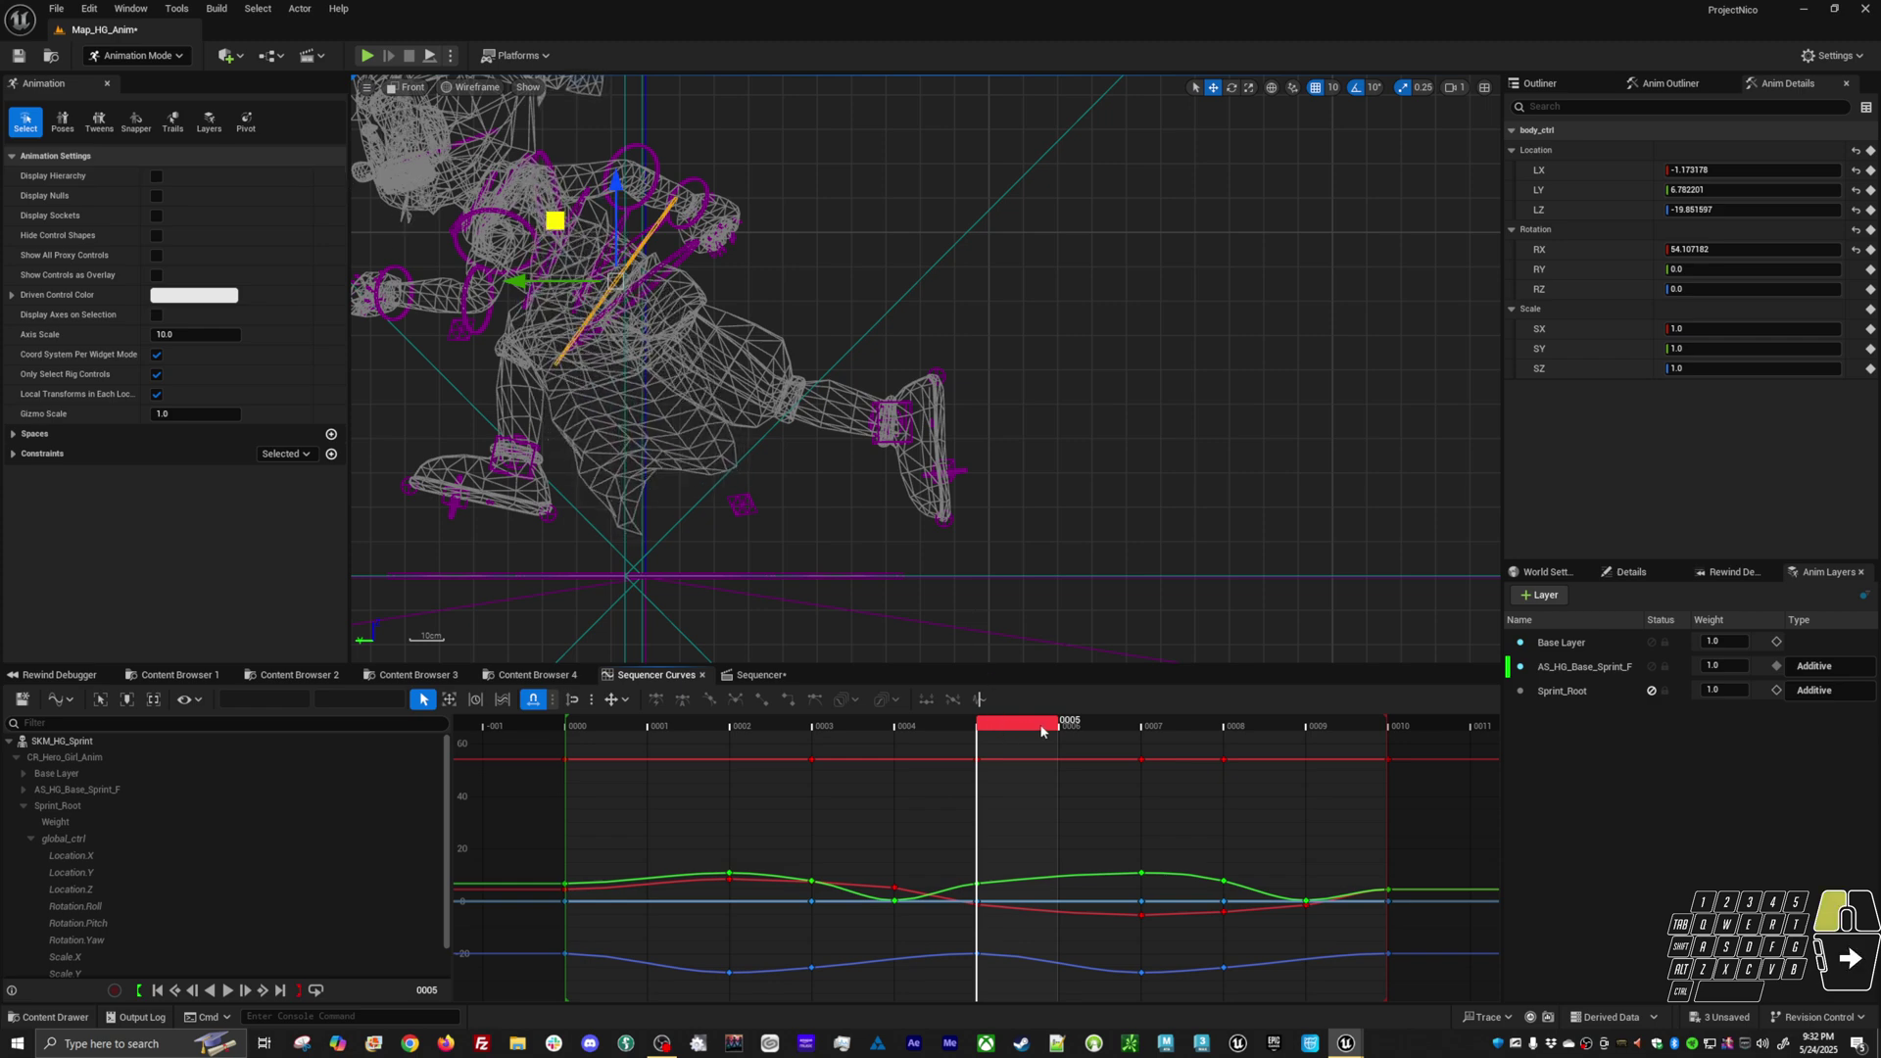
pyautogui.click(1082, 727)
pyautogui.click(1170, 727)
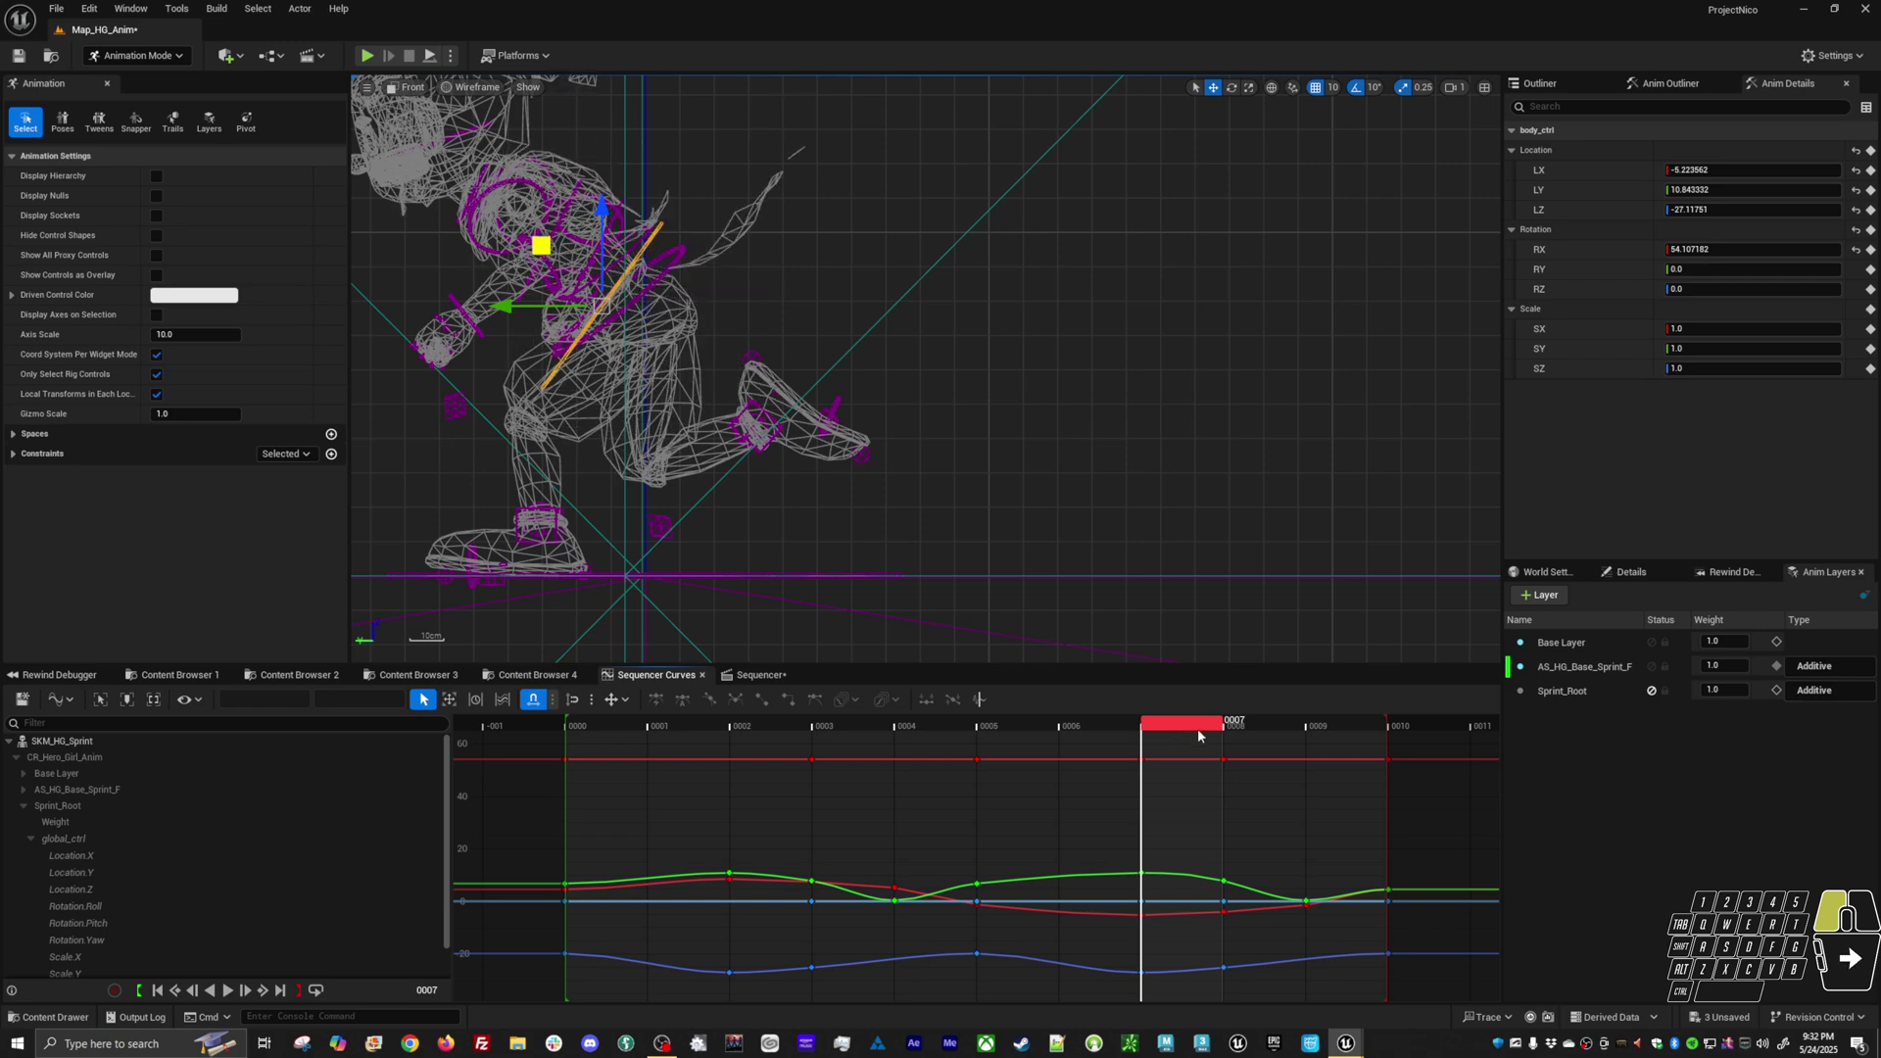
pyautogui.moveTo(1197, 731); pyautogui.dragTo(1246, 759)
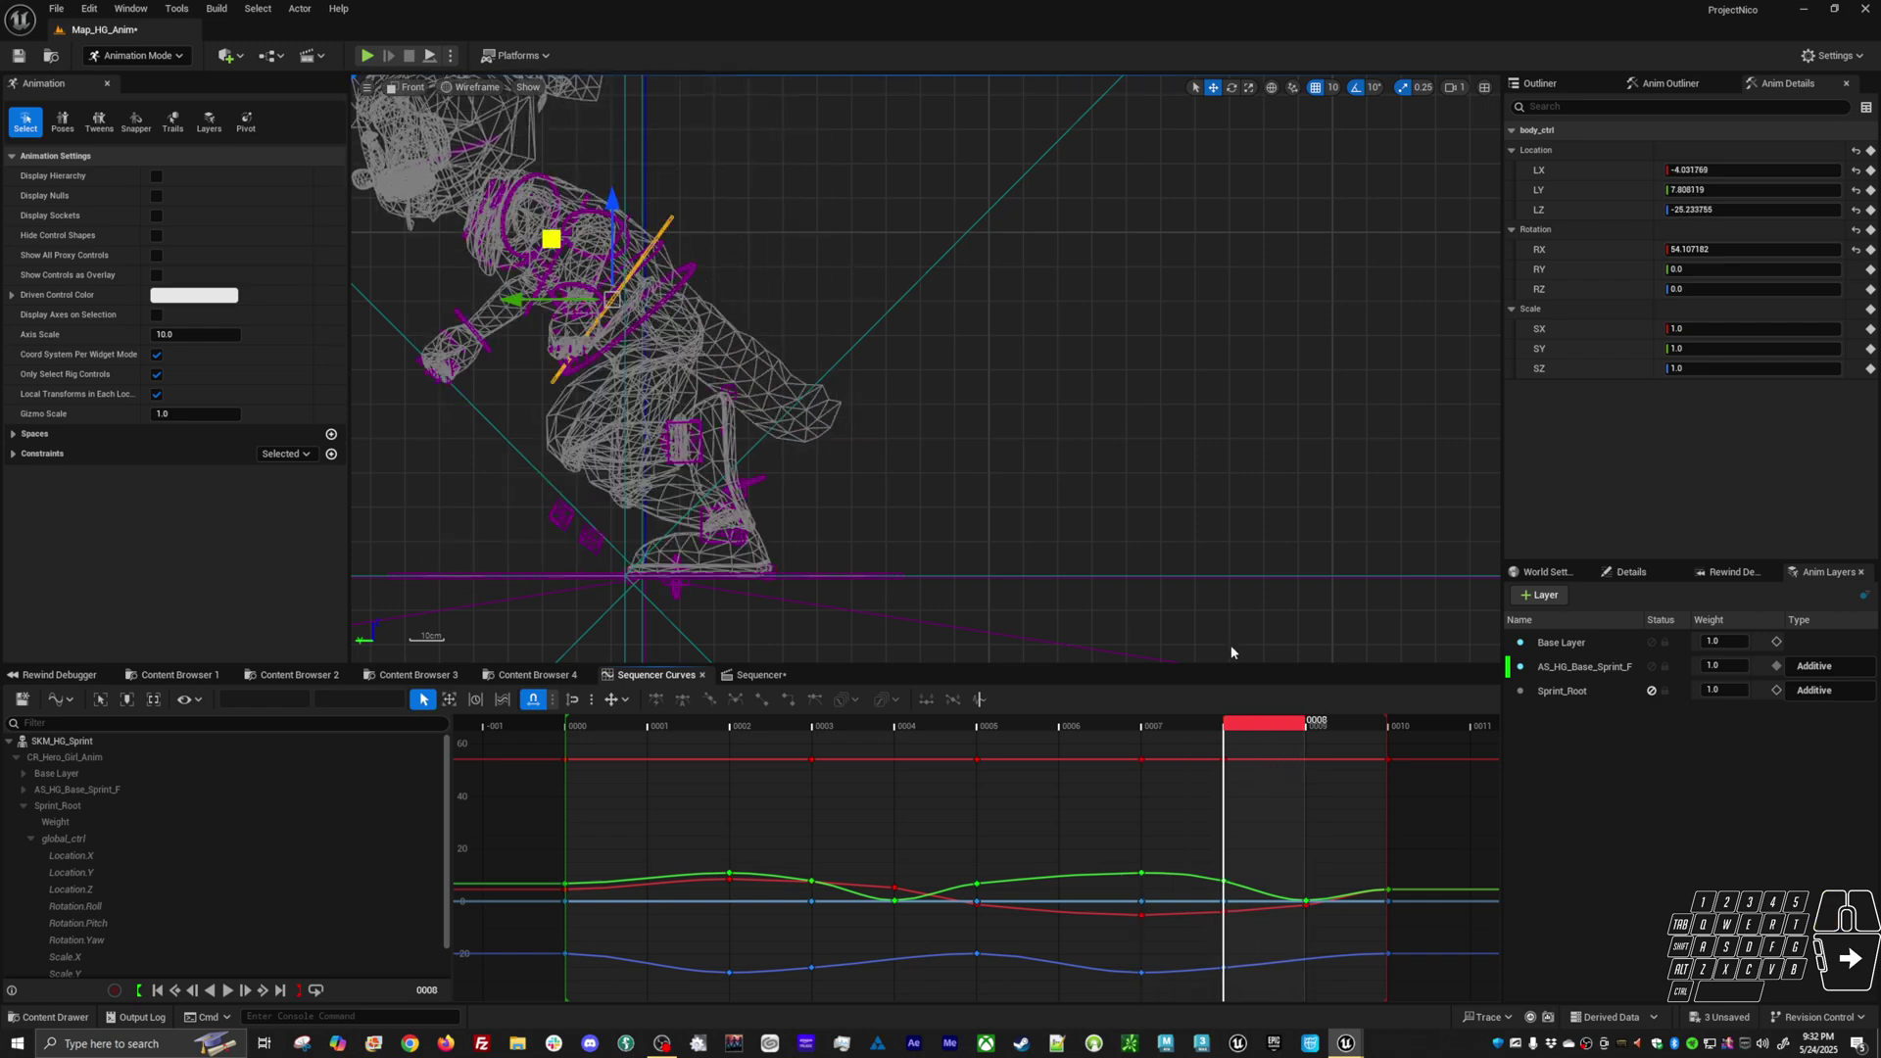
pyautogui.moveTo(1252, 729); pyautogui.dragTo(1168, 733)
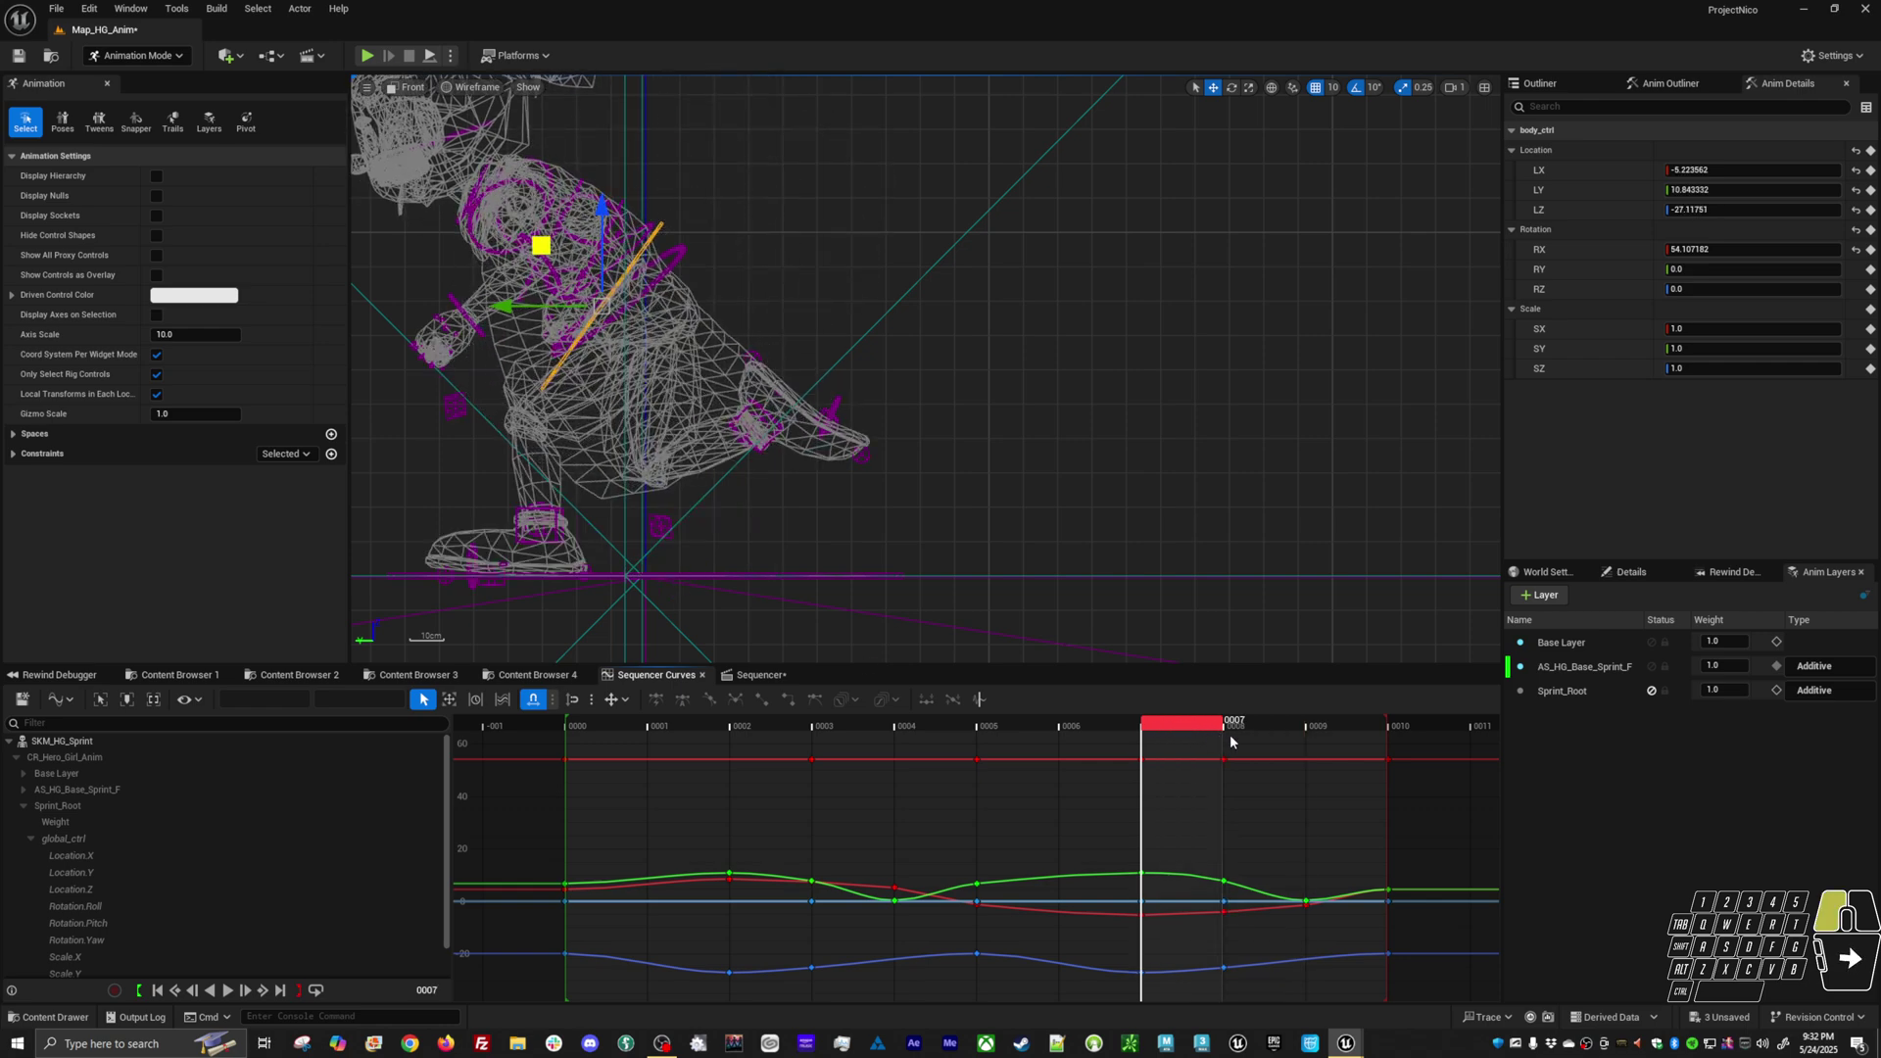
pyautogui.moveTo(1231, 741)
pyautogui.mouseDown()
pyautogui.moveTo(1260, 742)
pyautogui.moveTo(1179, 746)
pyautogui.moveTo(1248, 742)
pyautogui.mouseUp()
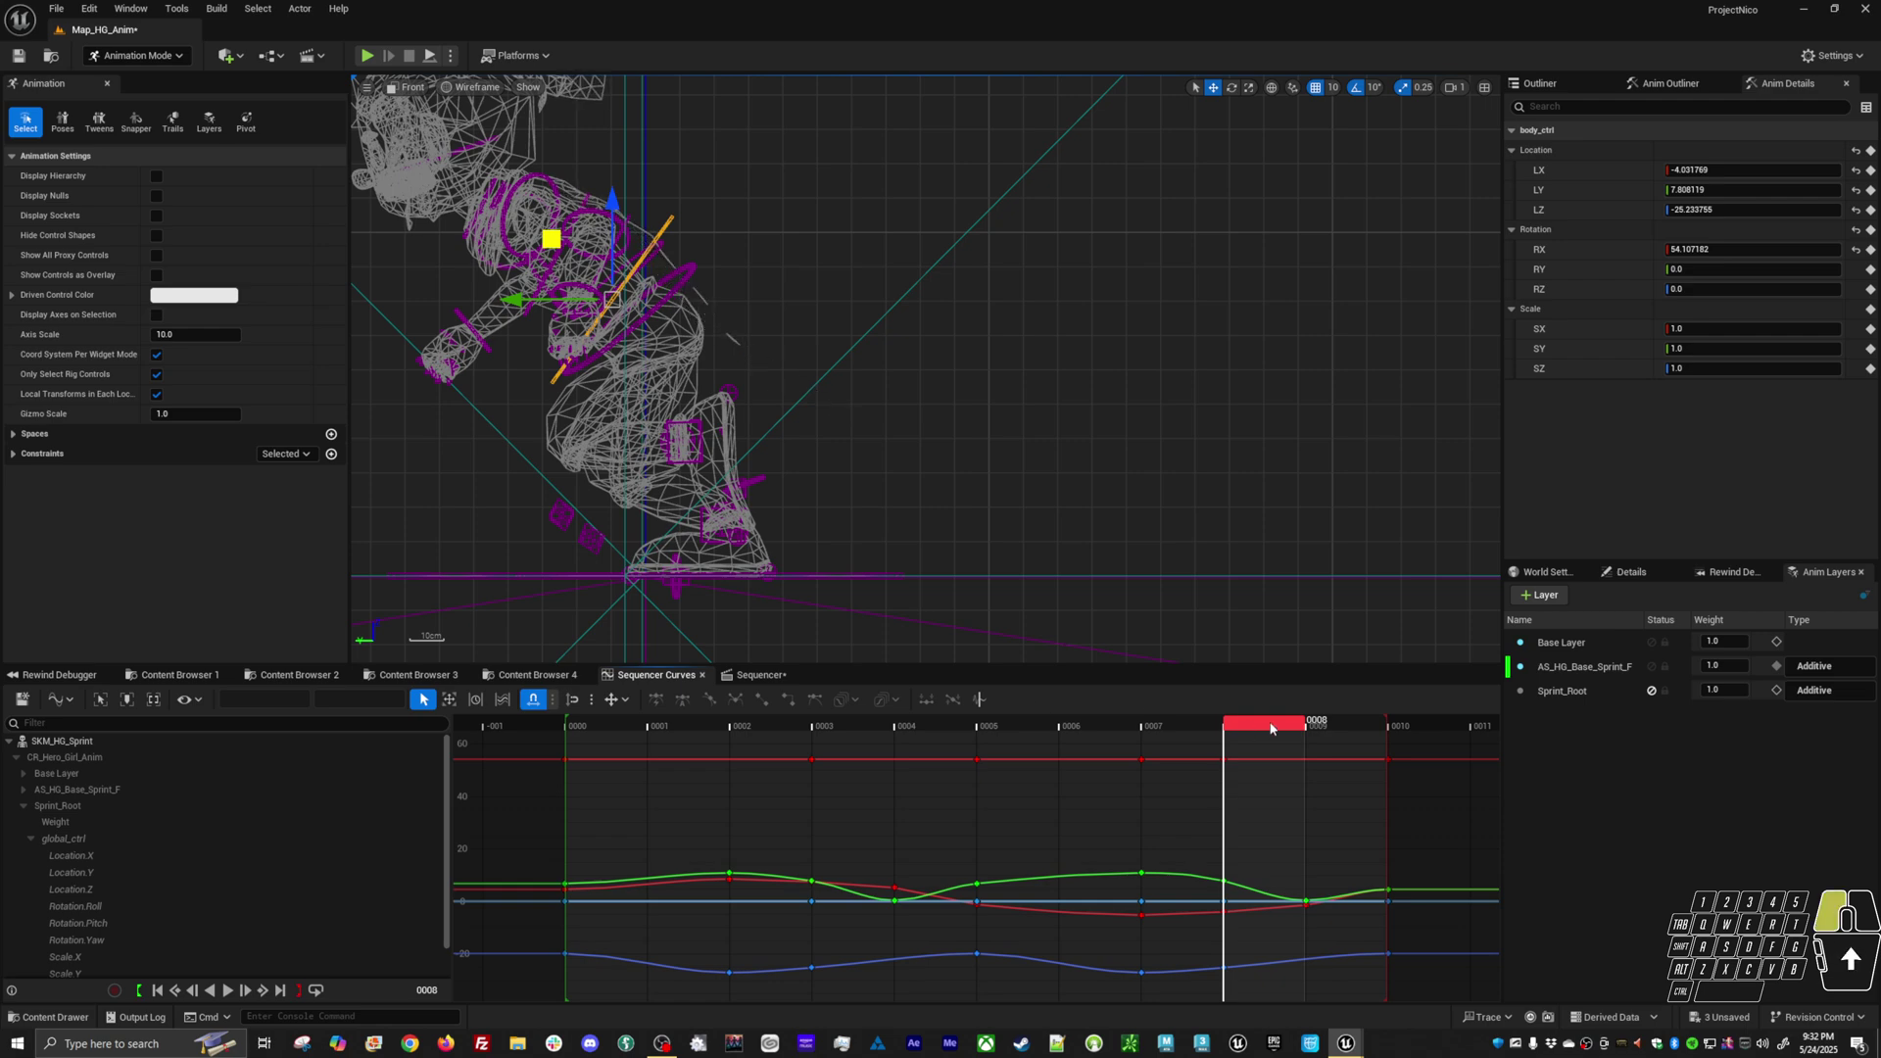
pyautogui.moveTo(1271, 727); pyautogui.dragTo(1108, 816)
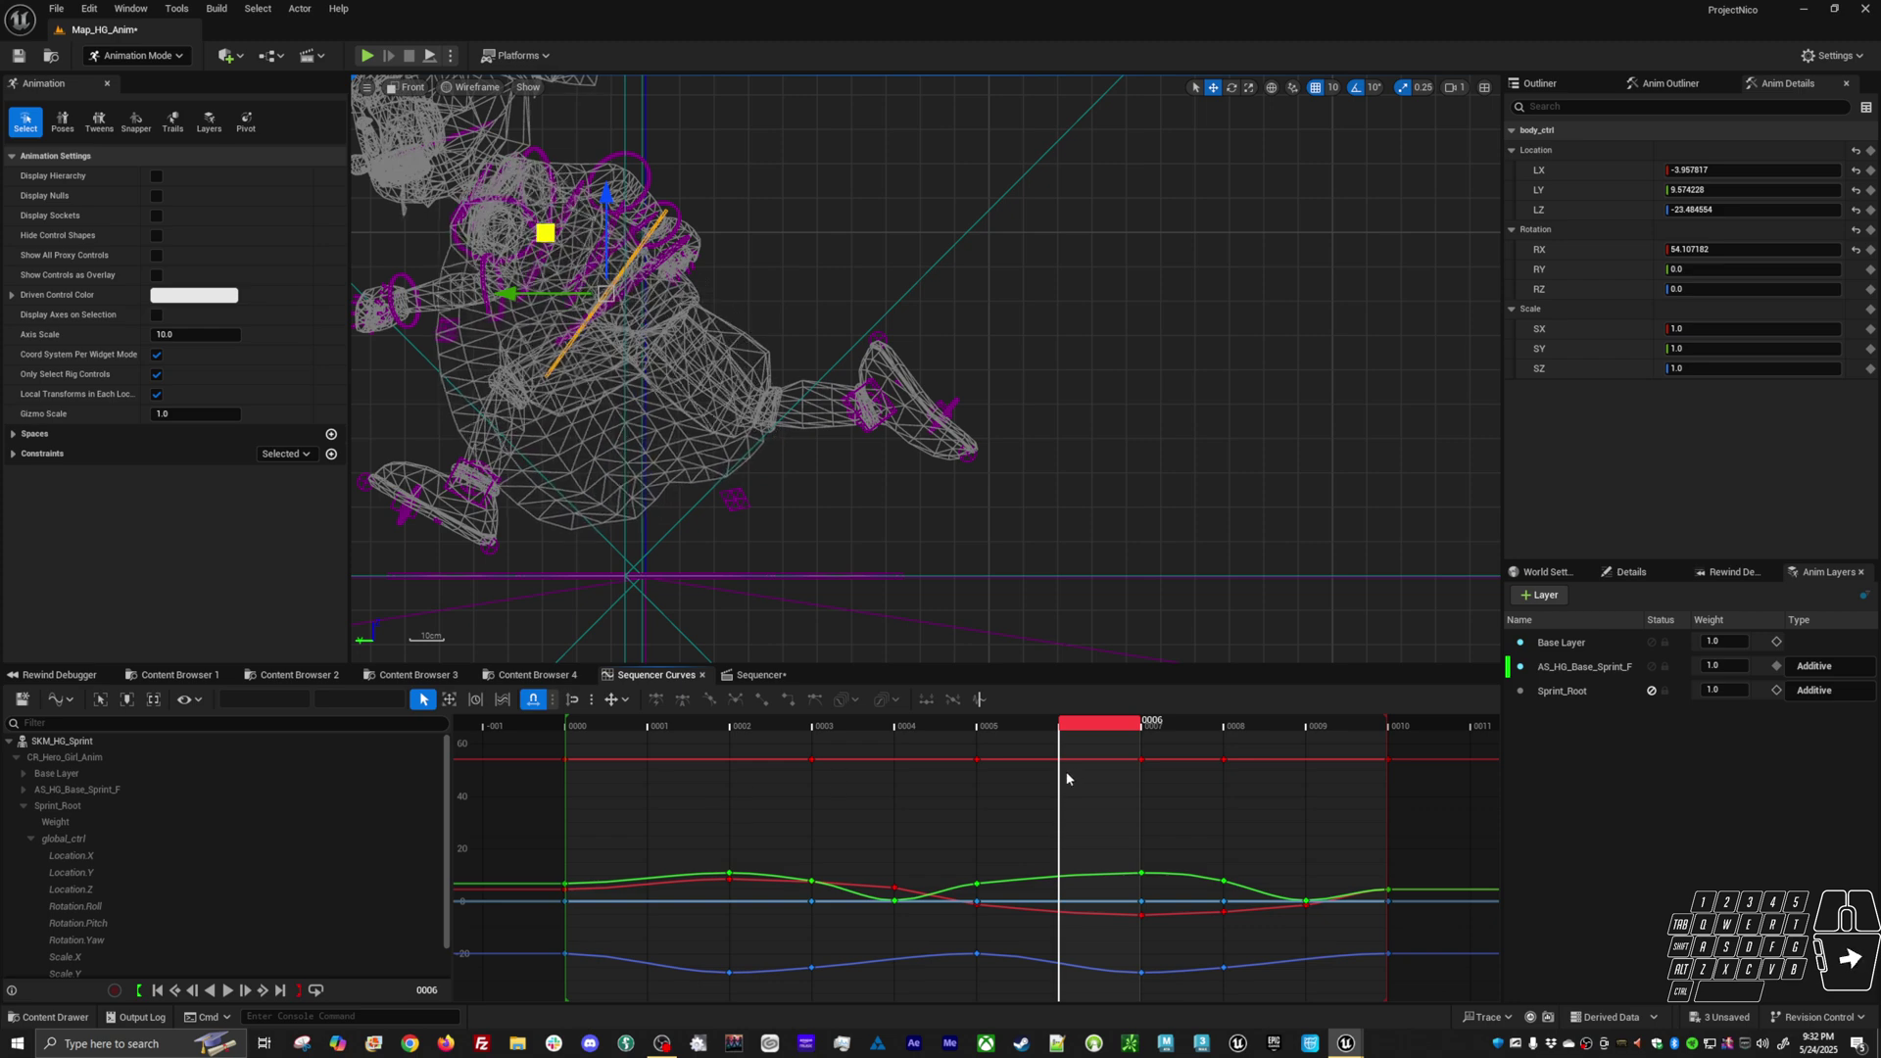
pyautogui.moveTo(1101, 737); pyautogui.dragTo(1248, 746)
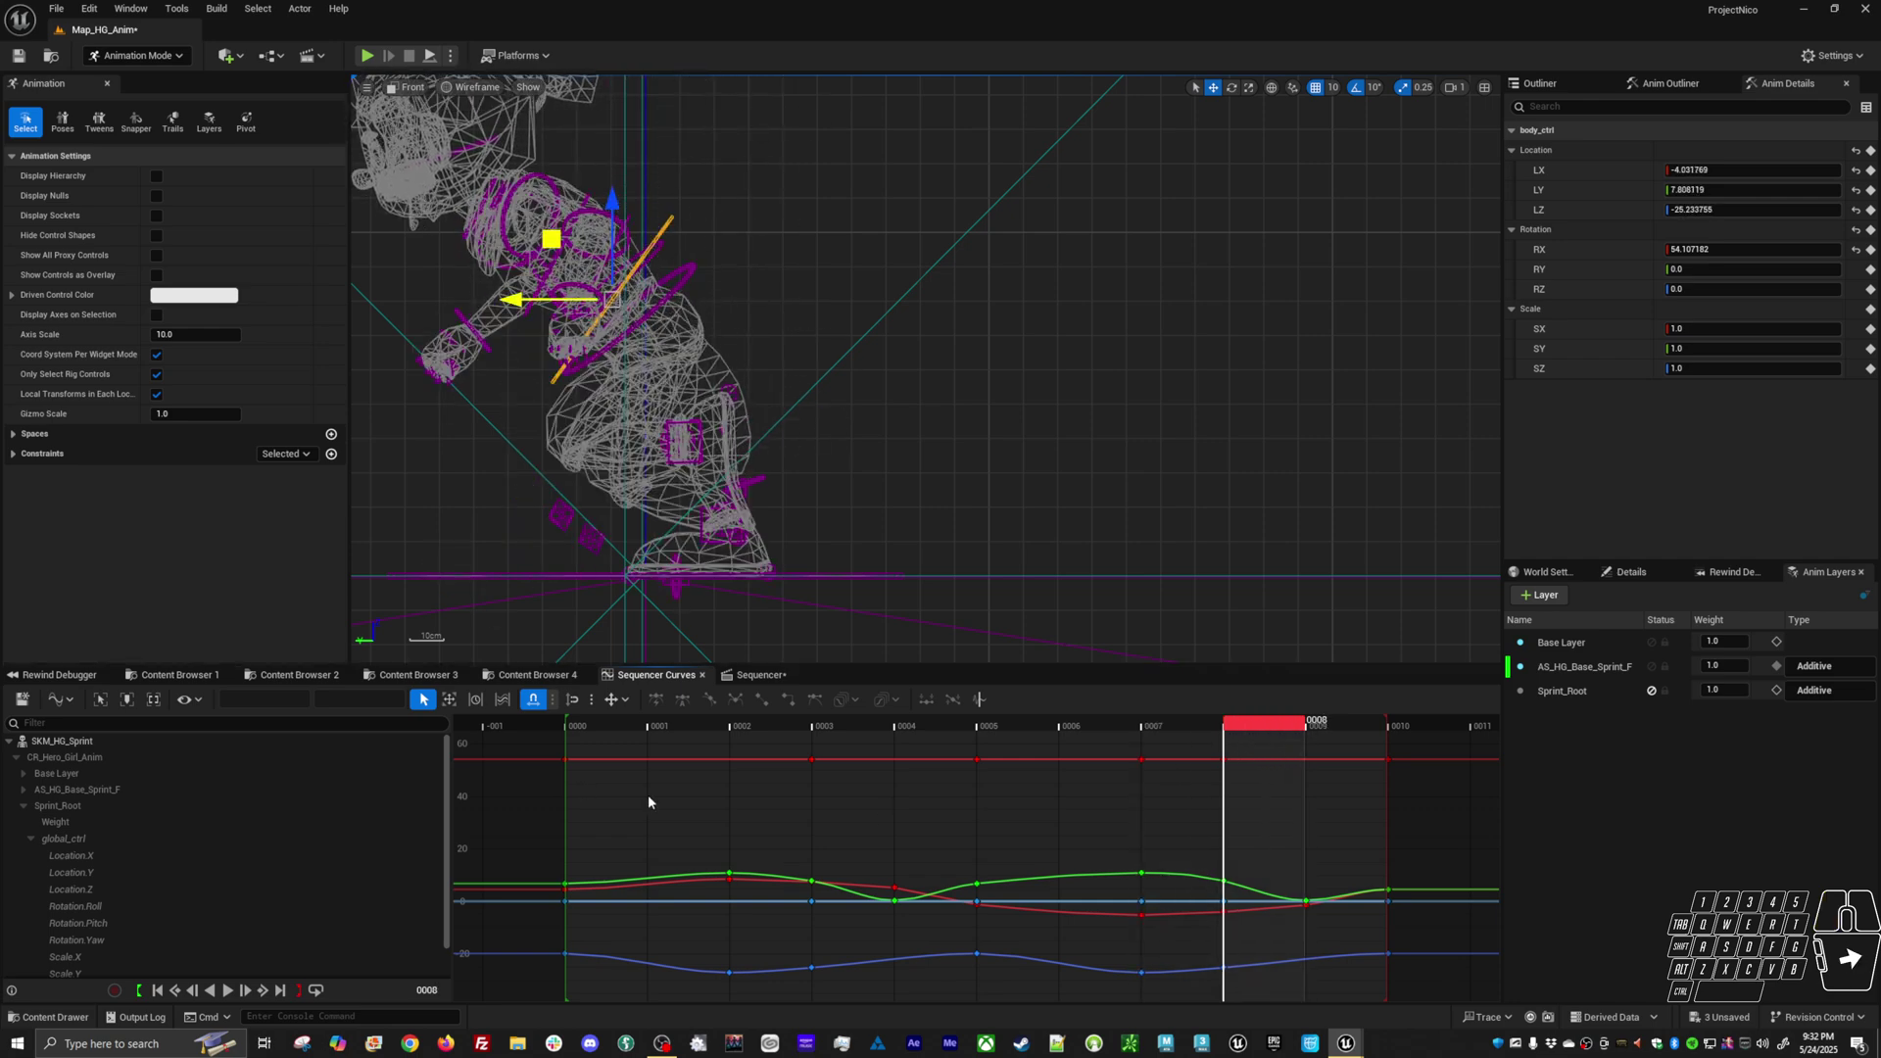
# Push body_ctrl forward by keying Location Y at about 11.8 on frame 1, 13.2 on frame 2 and 10.4 on frame 3
pyautogui.moveTo(608, 731); pyautogui.dragTo(663, 737)
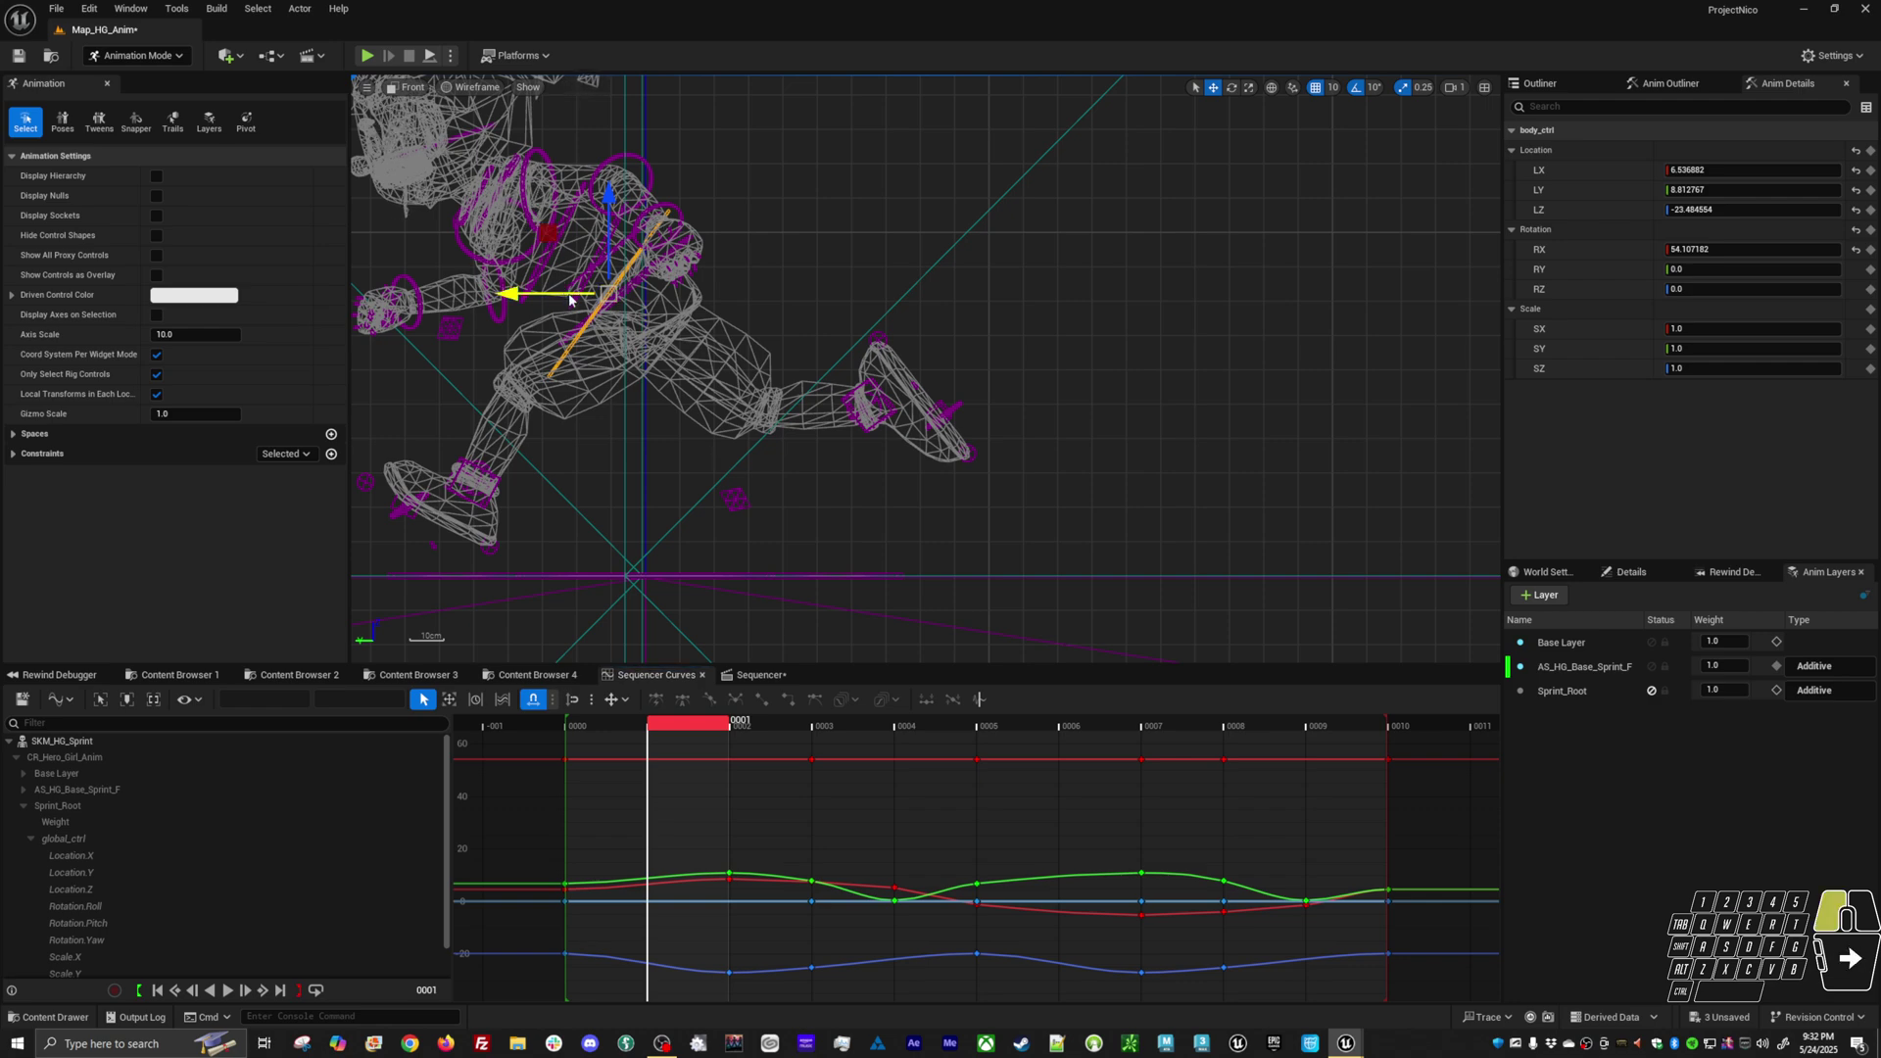
pyautogui.moveTo(569, 299); pyautogui.dragTo(561, 303)
pyautogui.click(702, 731)
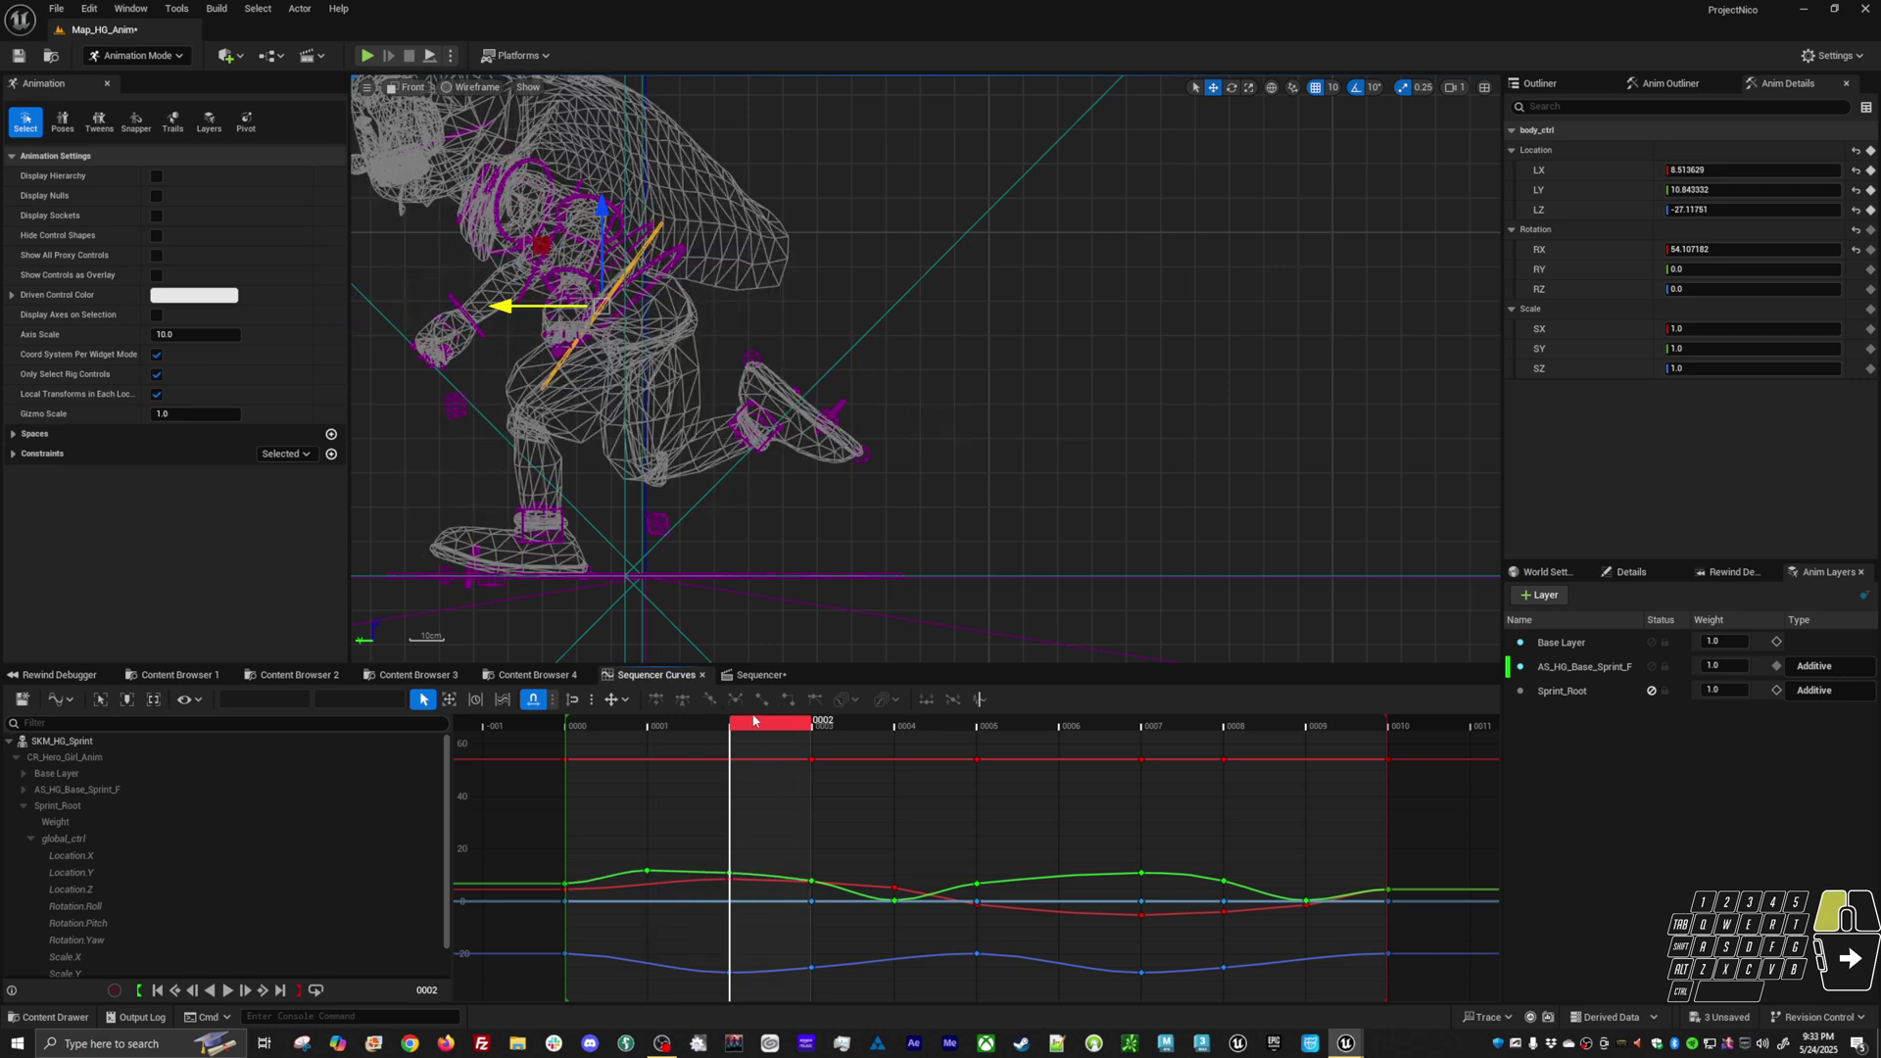
pyautogui.click(1559, 193)
pyautogui.moveTo(700, 812); pyautogui.dragTo(756, 758)
pyautogui.press('w')
pyautogui.keyDown('shift'); pyautogui.moveTo(732, 925); pyautogui.dragTo(614, 849, button='middle'); pyautogui.keyUp('shift')
# Copy body_ctrl's Location Y keys from frames 1 to 3 onto frames 6 to 8
pyautogui.moveTo(614, 850); pyautogui.dragTo(699, 834)
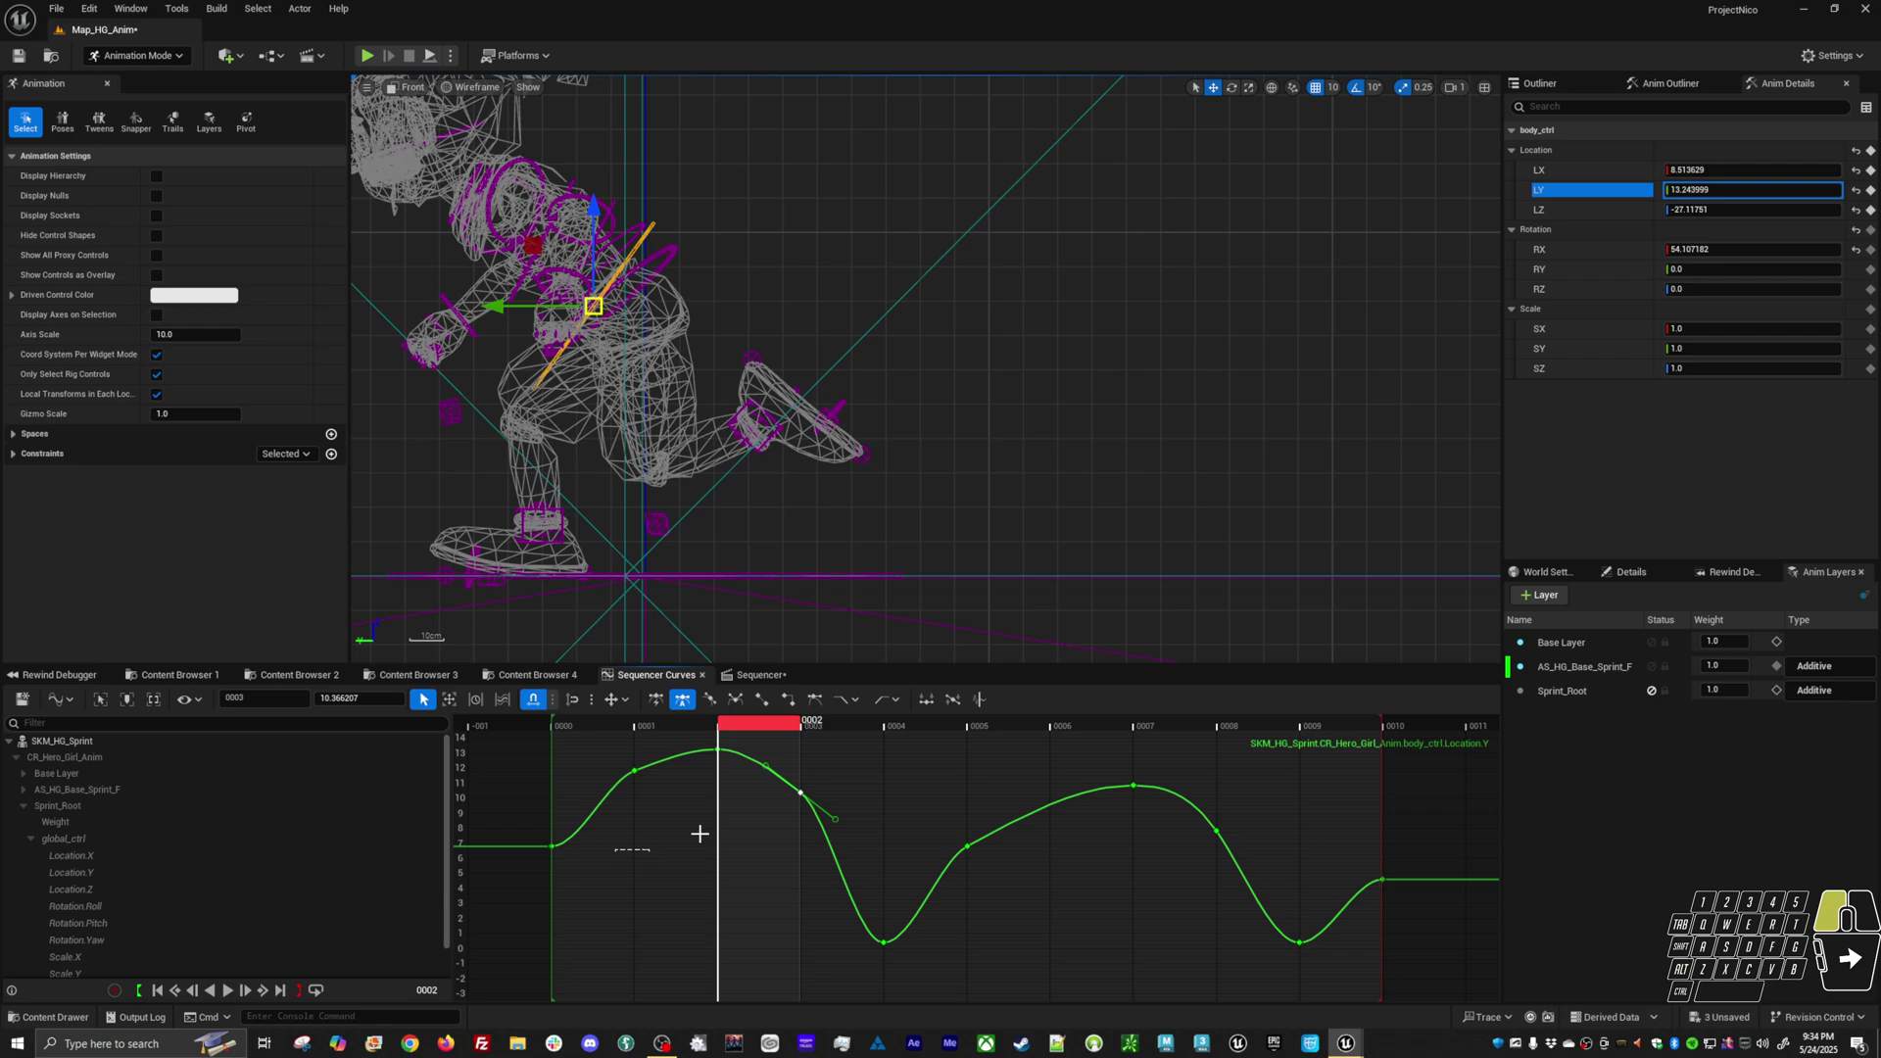
pyautogui.click(1054, 719)
pyautogui.press('f')
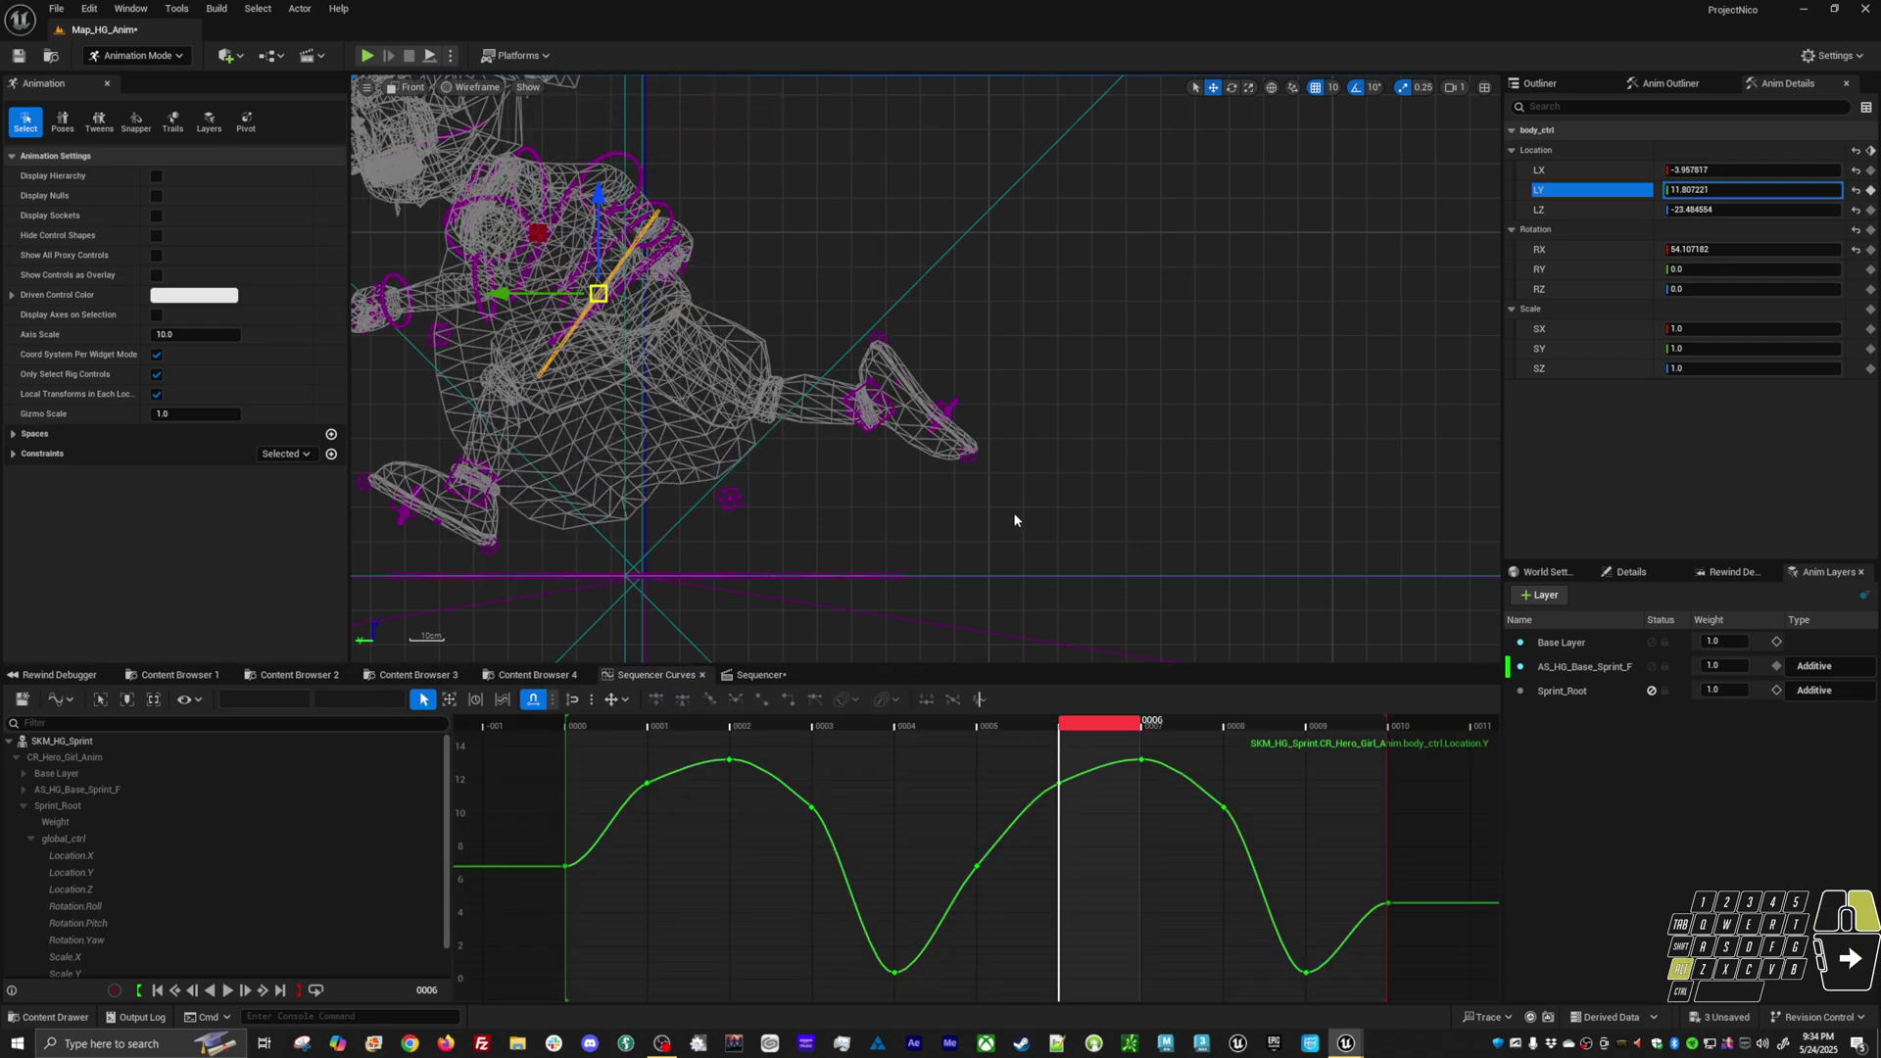
# Play the sprint in the front view and step through frames 1 to 5 to check the body's forward motion
pyautogui.press('space')
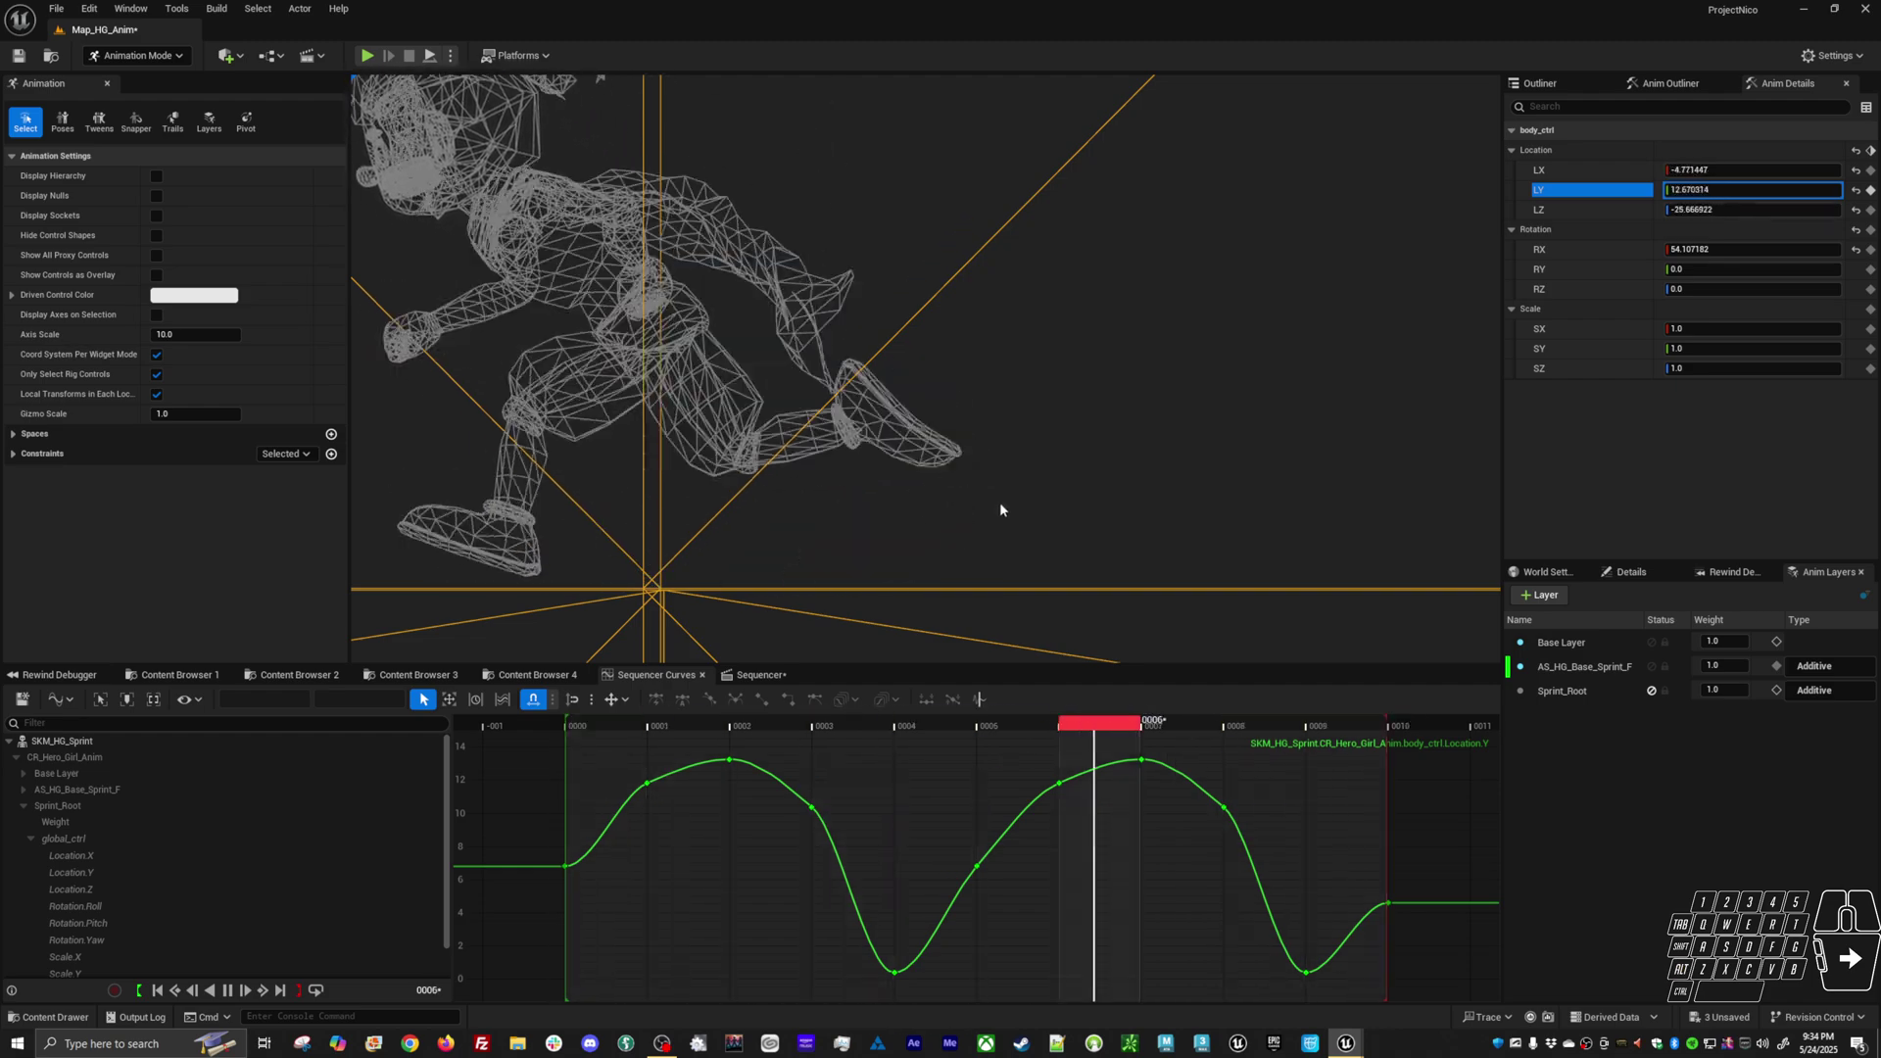
pyautogui.press('space')
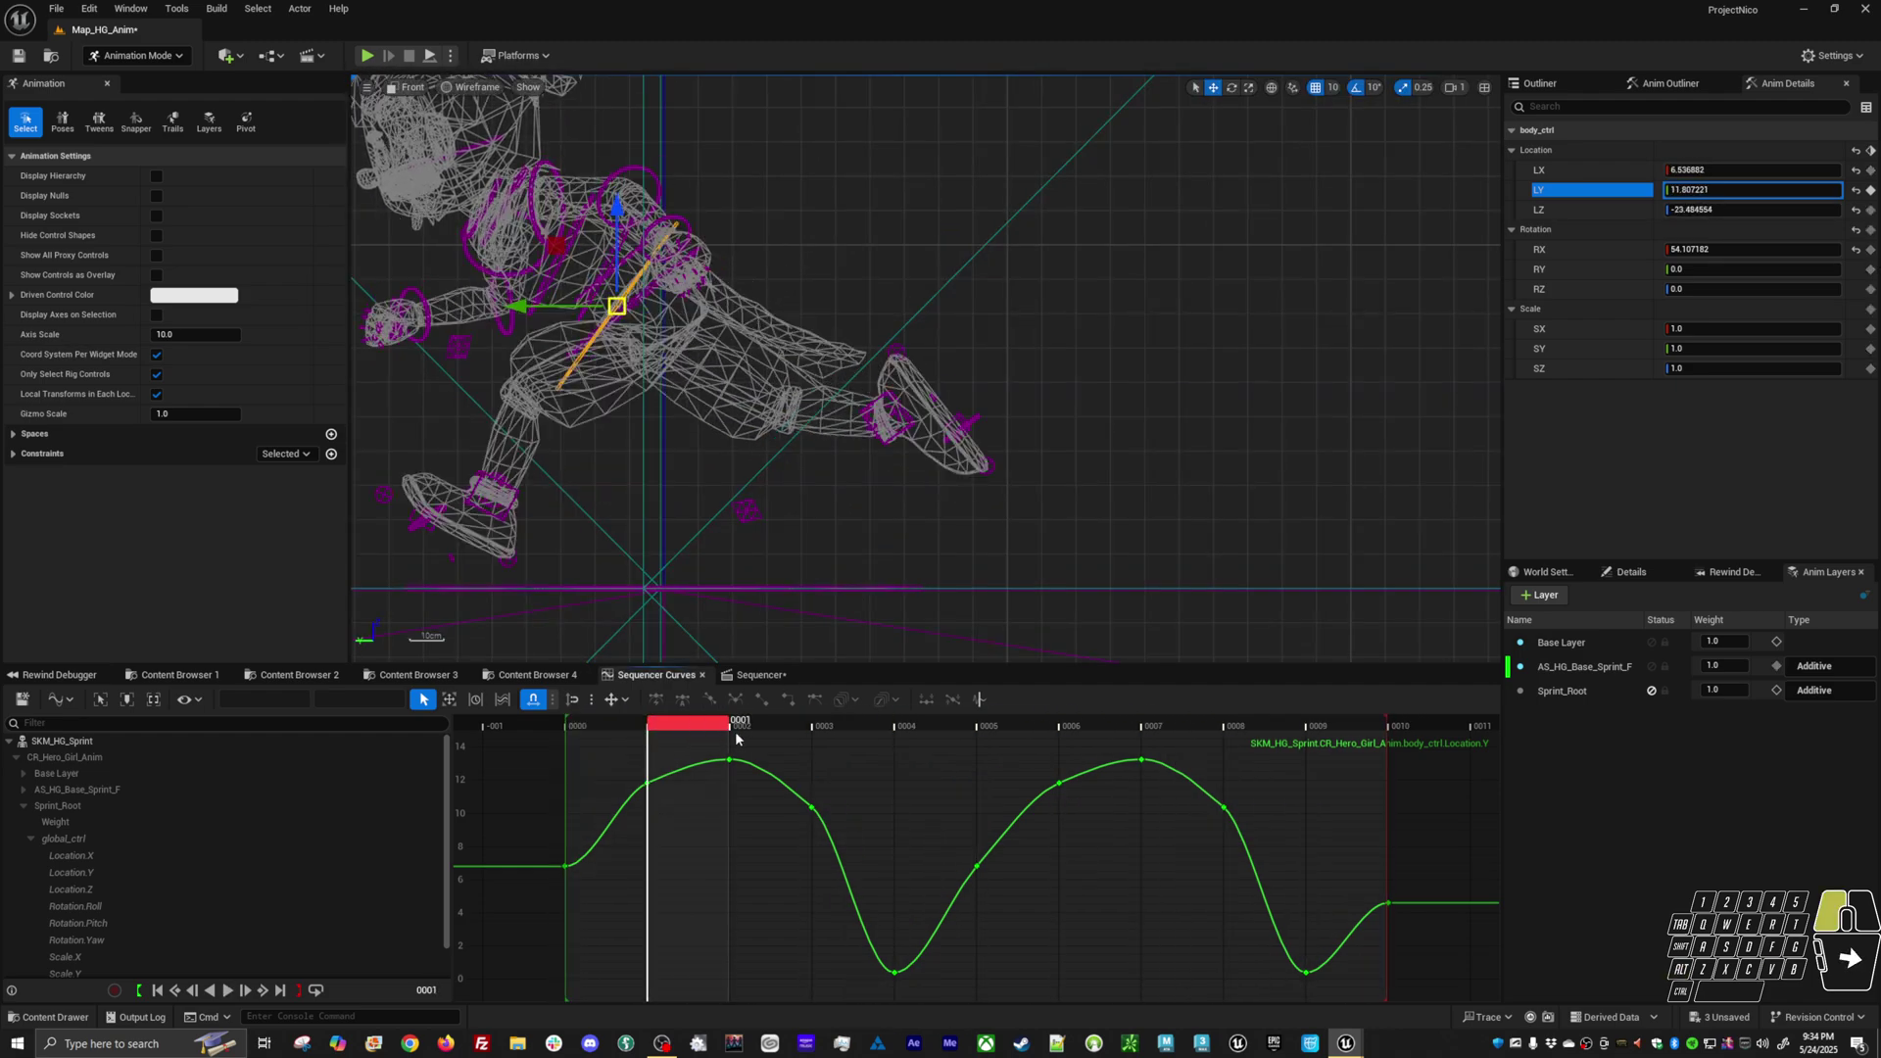
pyautogui.press('Right')
pyautogui.press('Right')
pyautogui.press('Right')
pyautogui.press('Right')
pyautogui.press('Left')
pyautogui.press('Right')
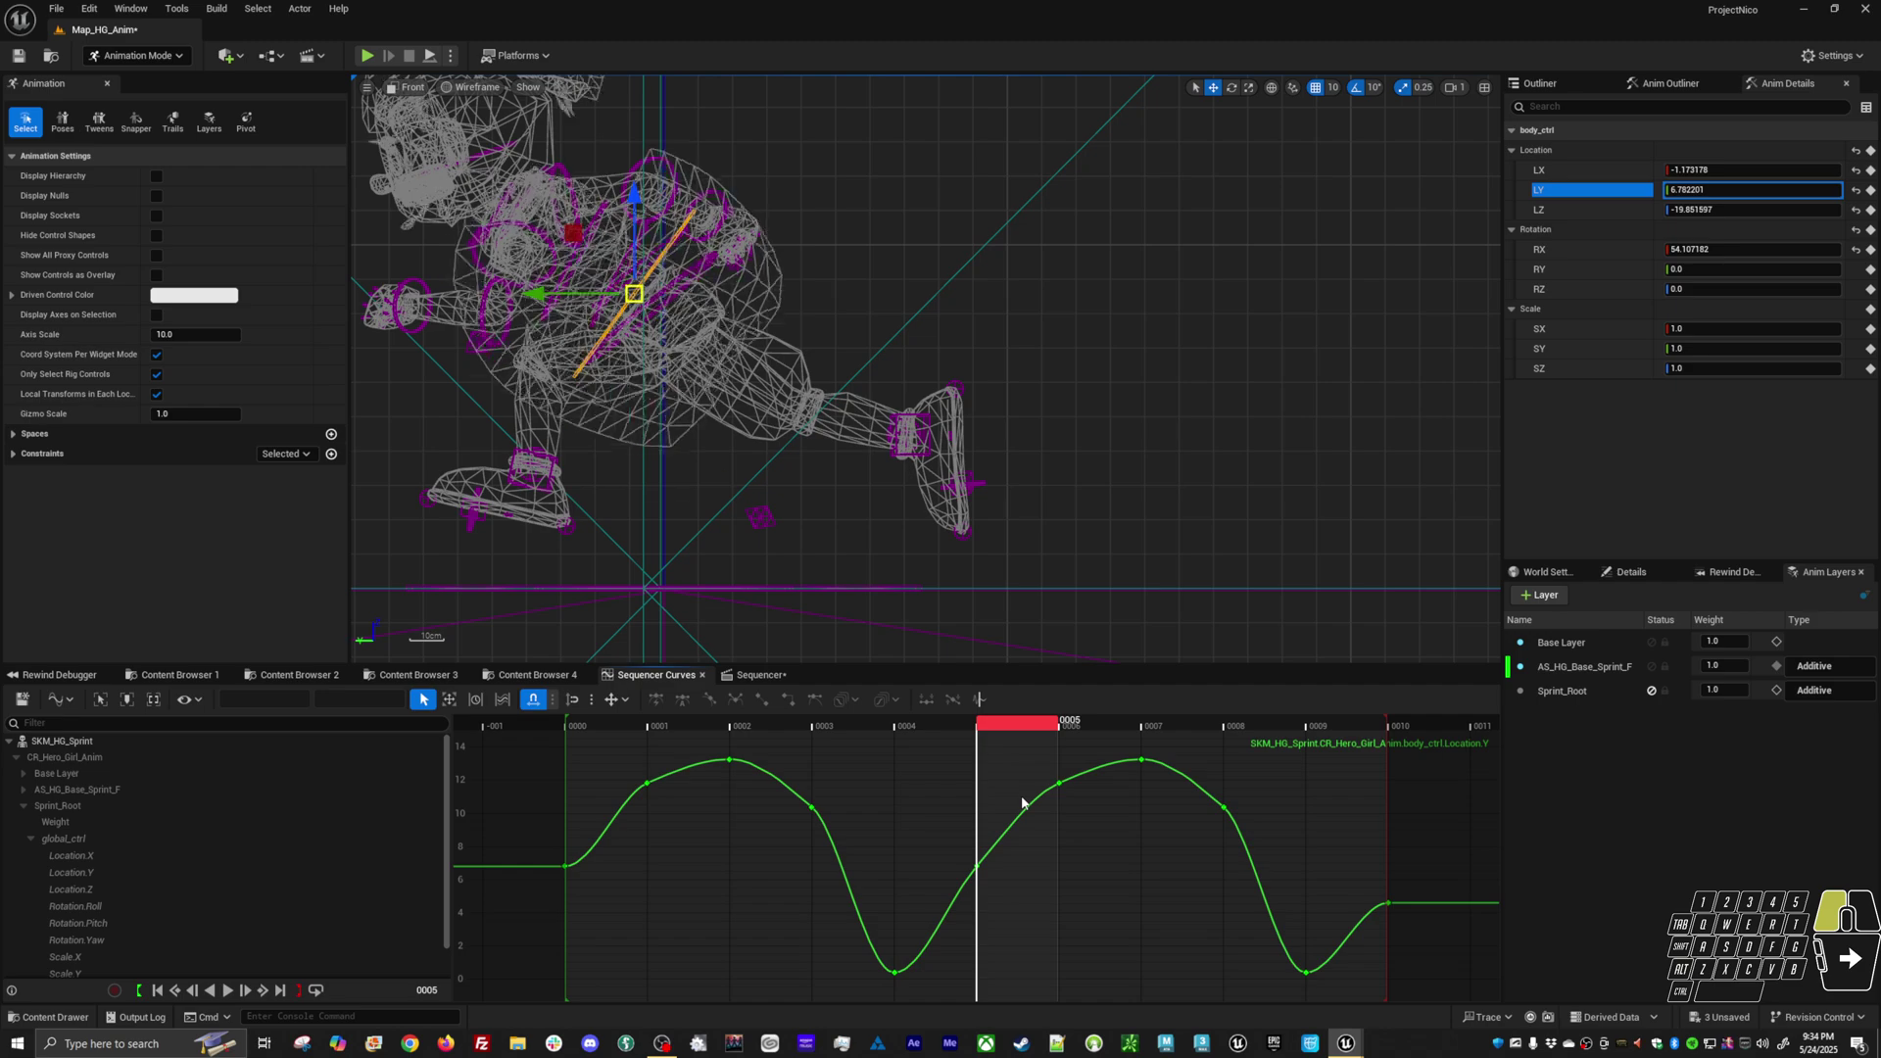
# Examine the body's forward position by stepping back and forth through the frames from 5 down to 1
pyautogui.press('Left')
pyautogui.press('Right')
pyautogui.press('Left')
pyautogui.press('Left')
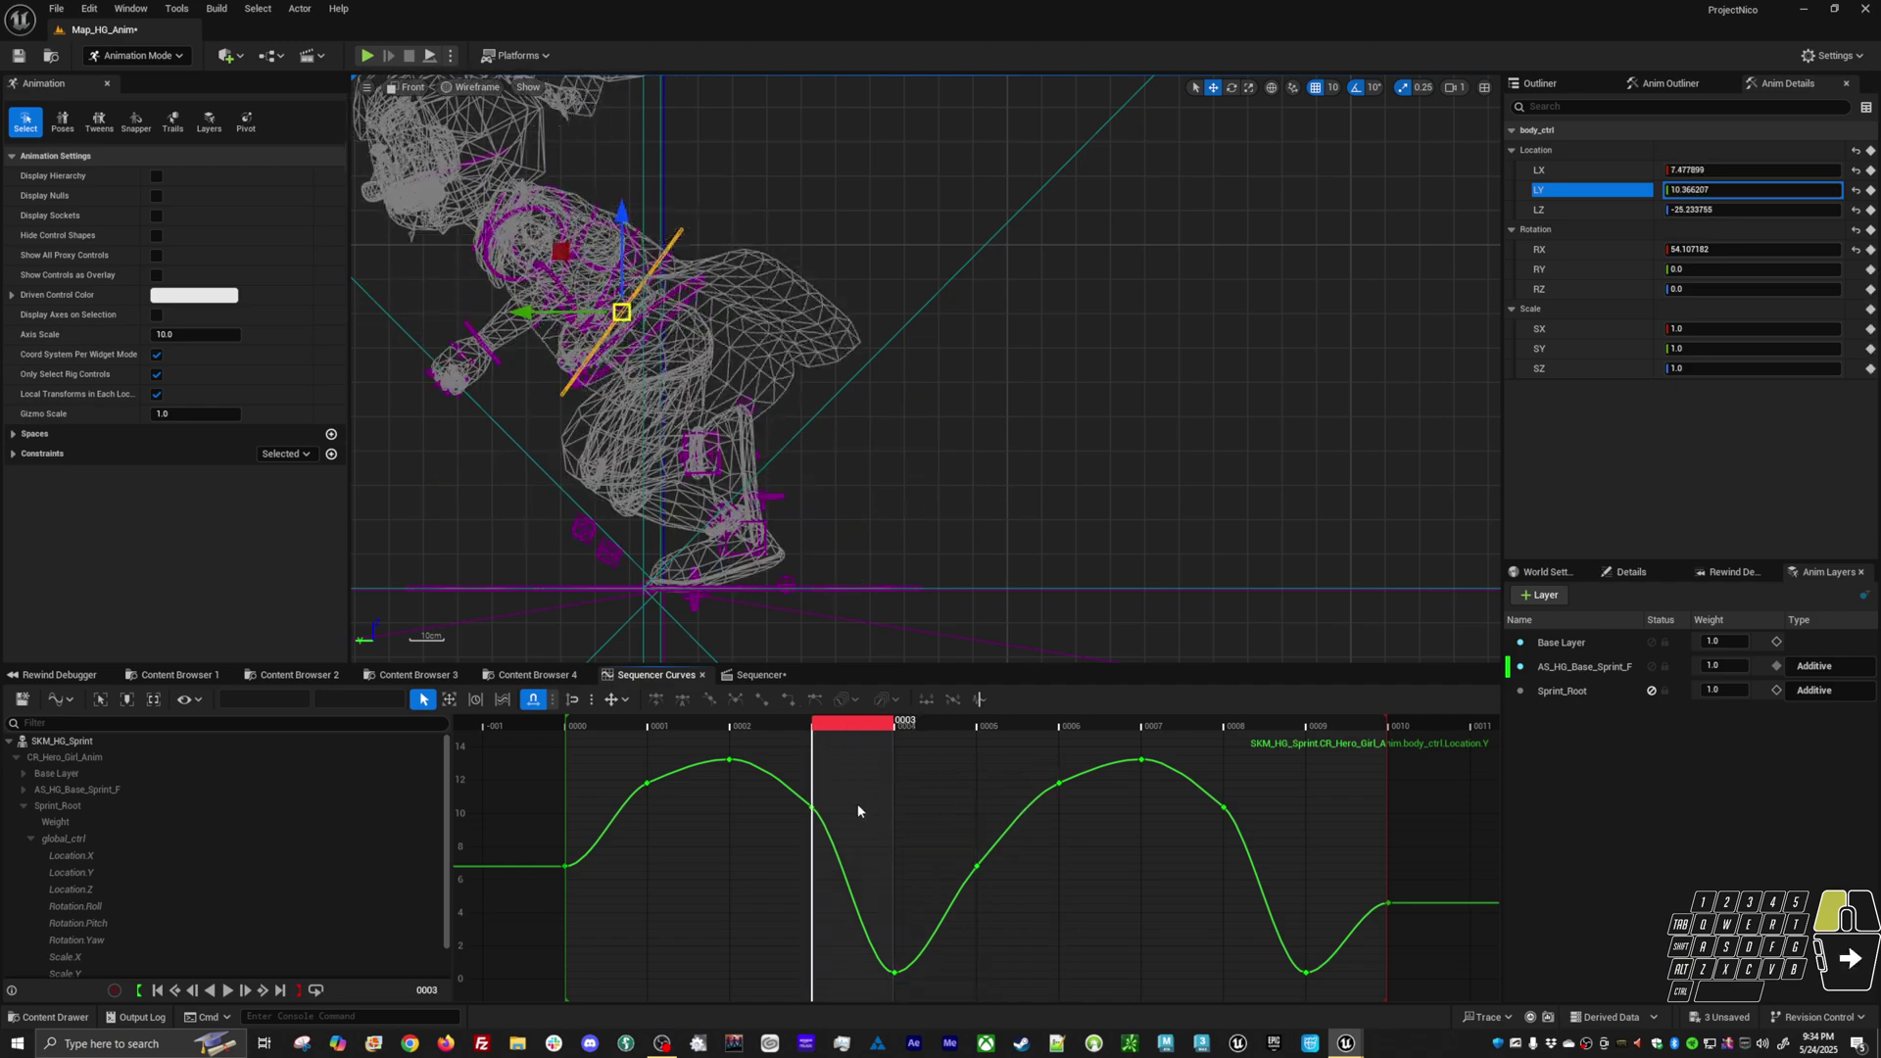
pyautogui.press('Right')
pyautogui.press('Left')
pyautogui.press('Left')
pyautogui.press('Left')
# Copy body_ctrl's Location Y key from frame 0 onto frame 10 and play the sprint to check the loop
pyautogui.press('Left')
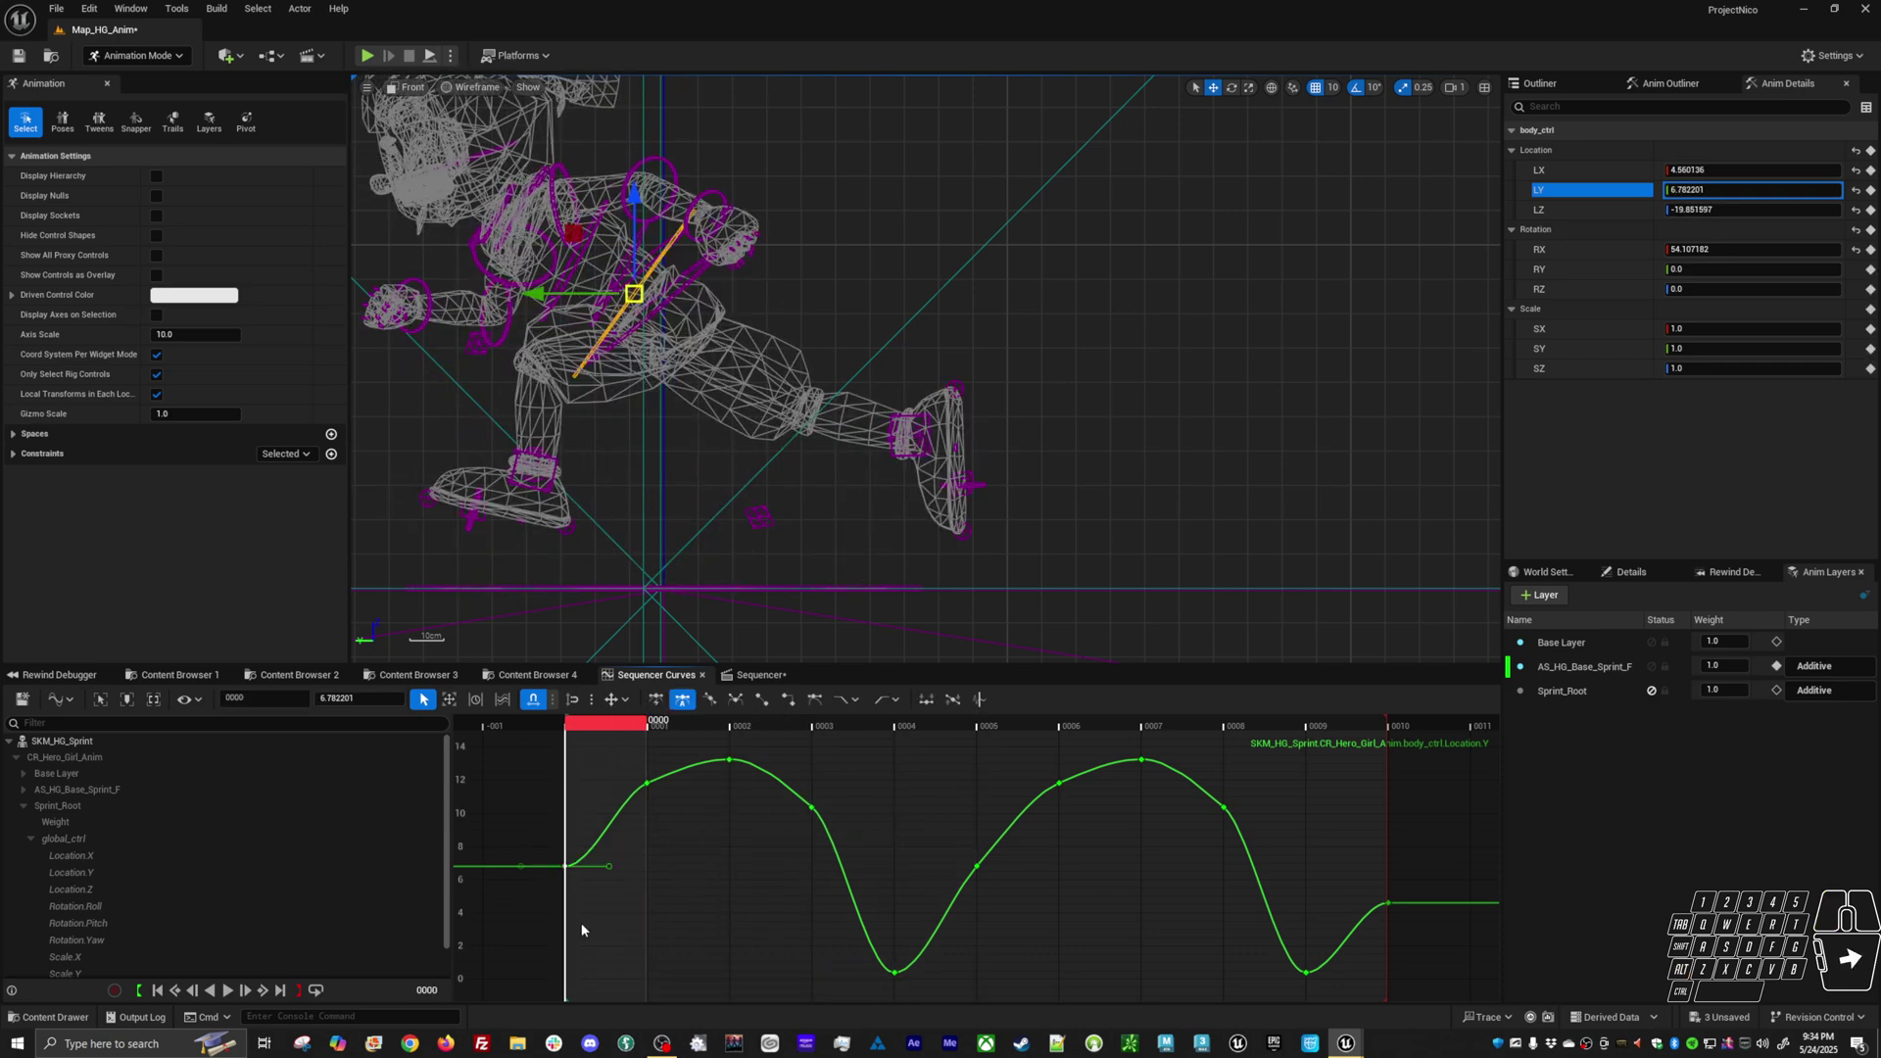
pyautogui.click(1418, 725)
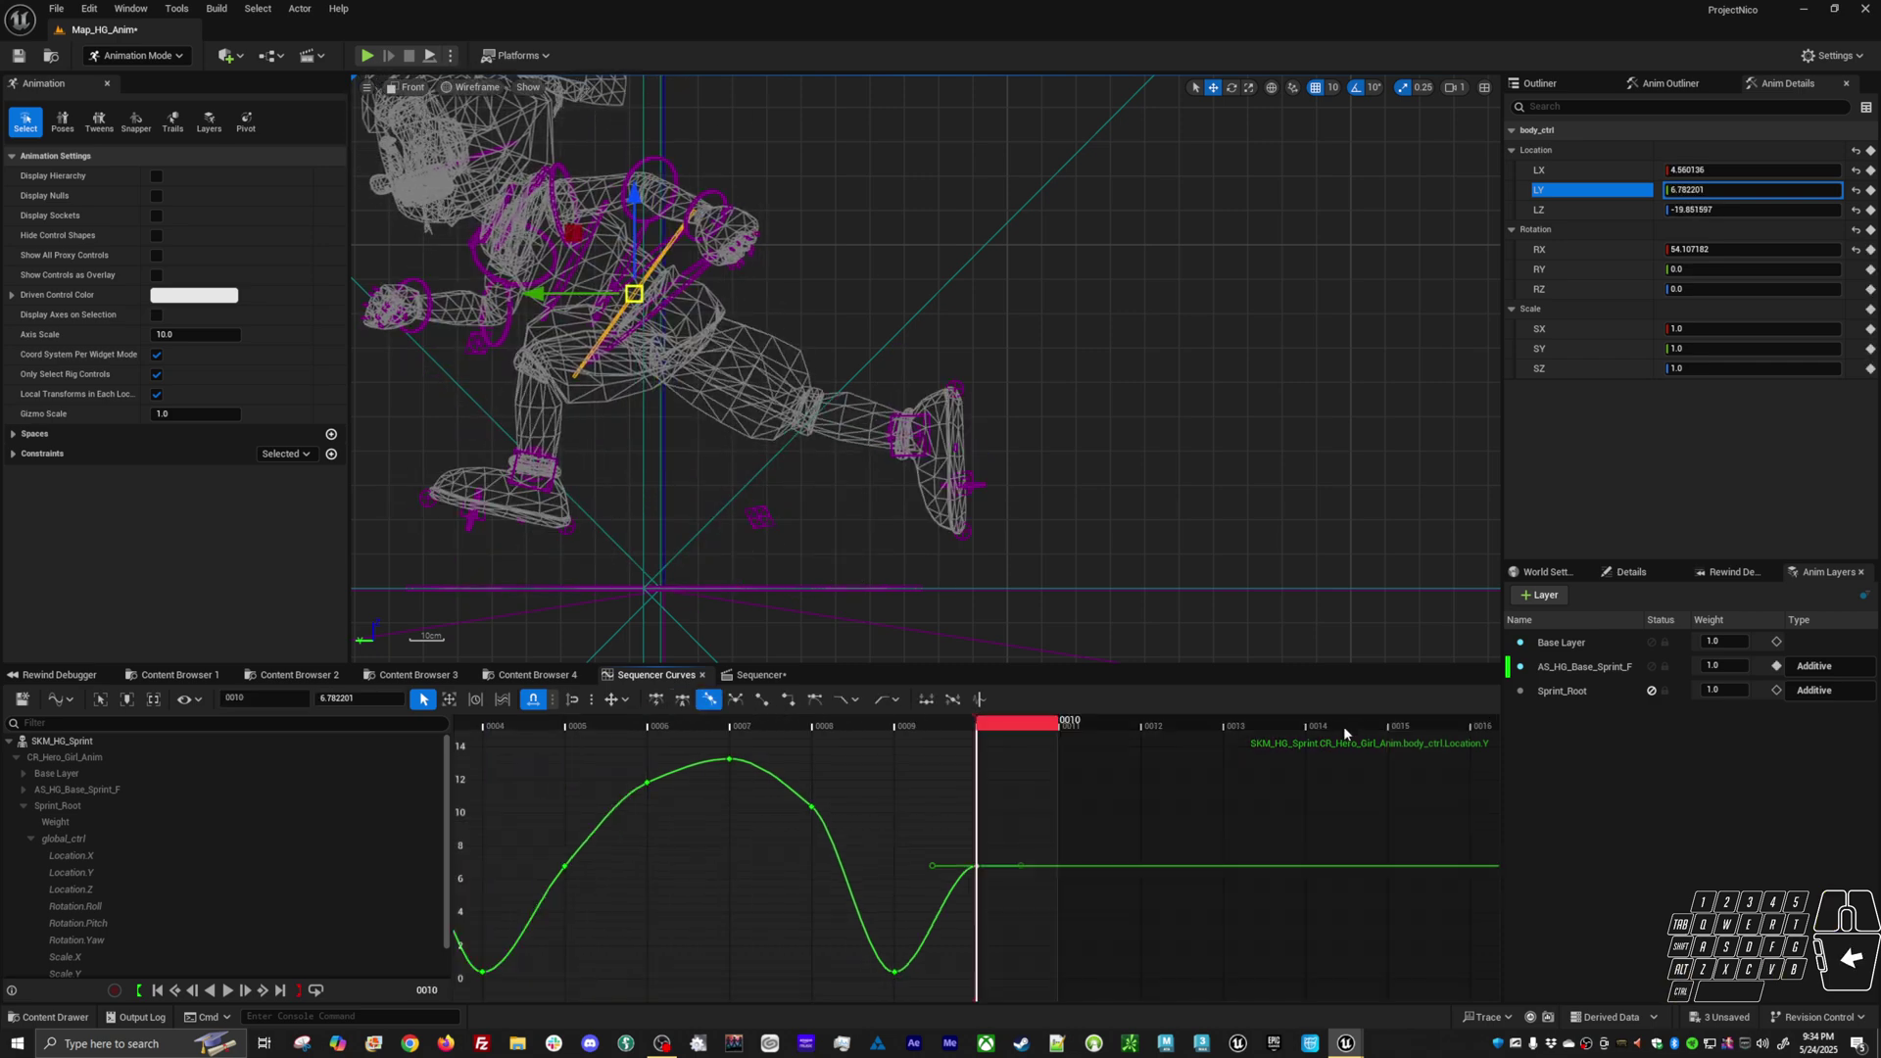
pyautogui.click(1115, 805)
pyautogui.press('a')
pyautogui.press('space')
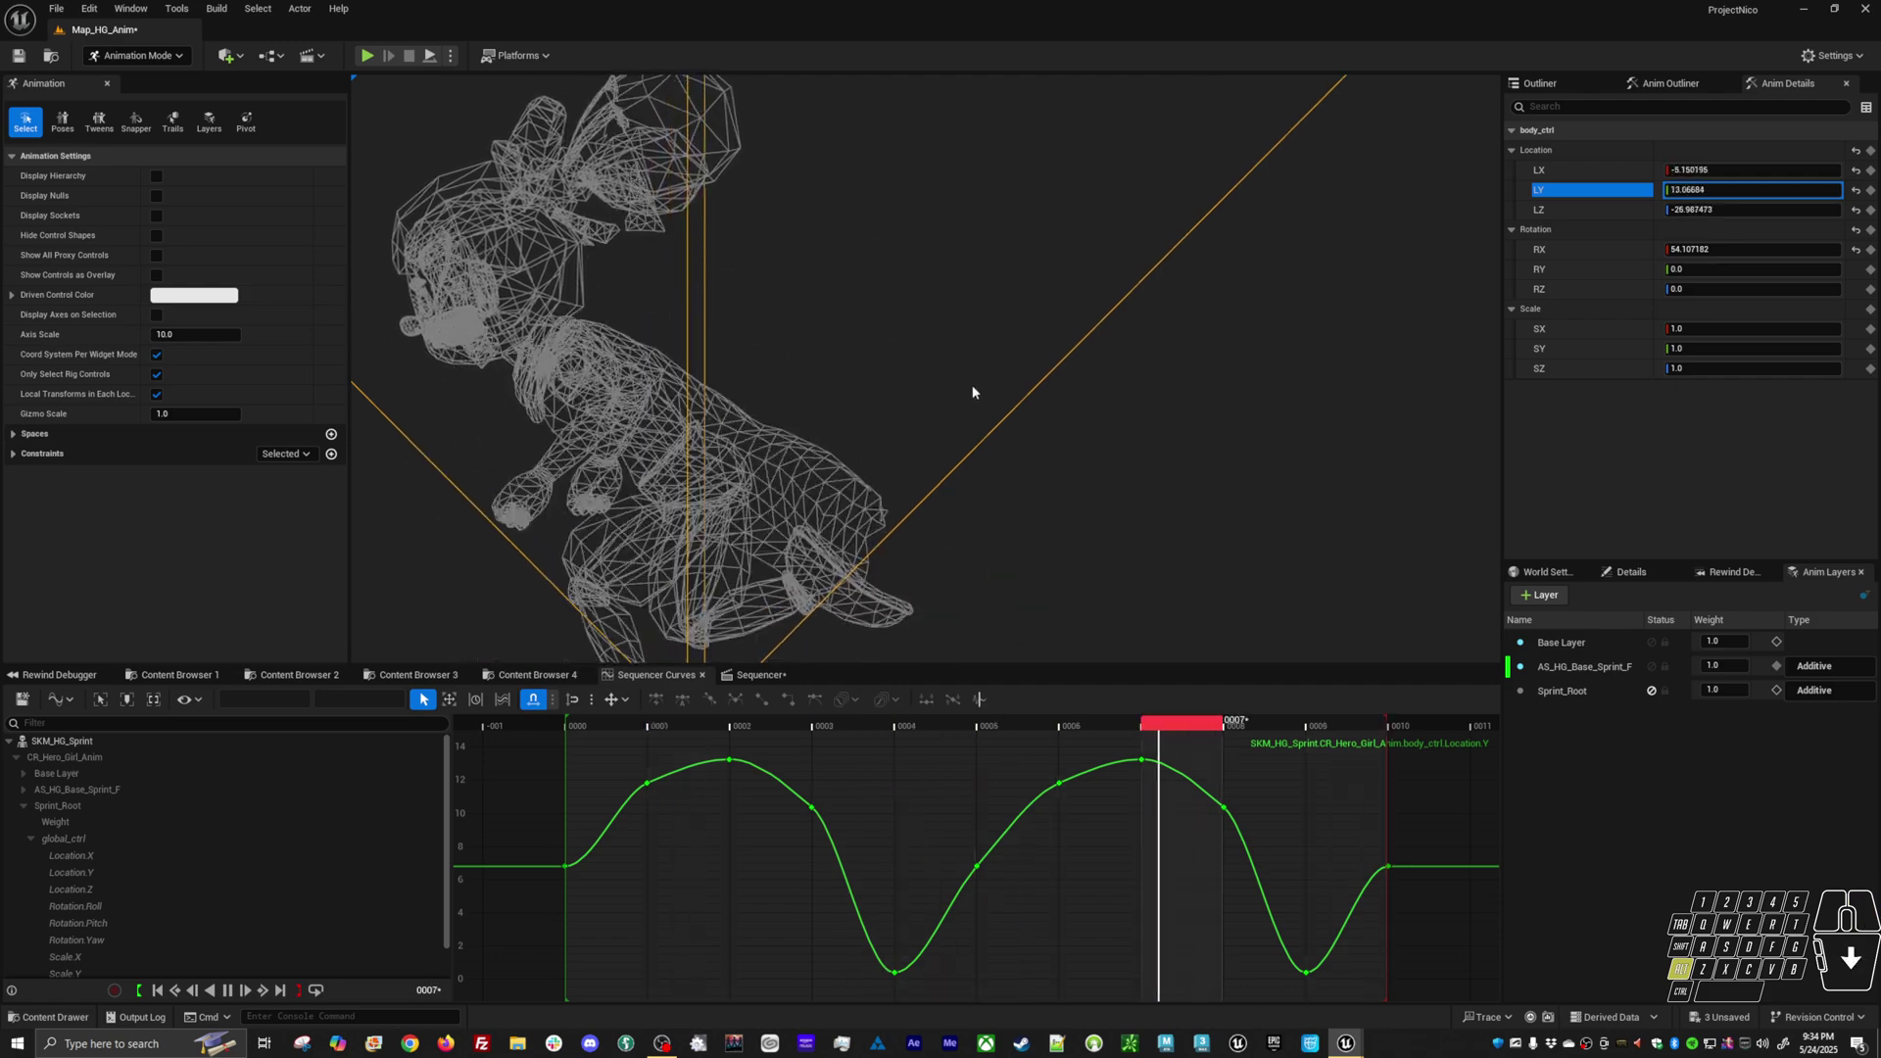
pyautogui.press('space')
# Lower body_ctrl's Location Y keys to about 5.2 on frames 3 and 8 and about 10.1 on frames 2 and 7
pyautogui.moveTo(613, 723); pyautogui.dragTo(852, 762)
pyautogui.moveTo(962, 772); pyautogui.dragTo(848, 815)
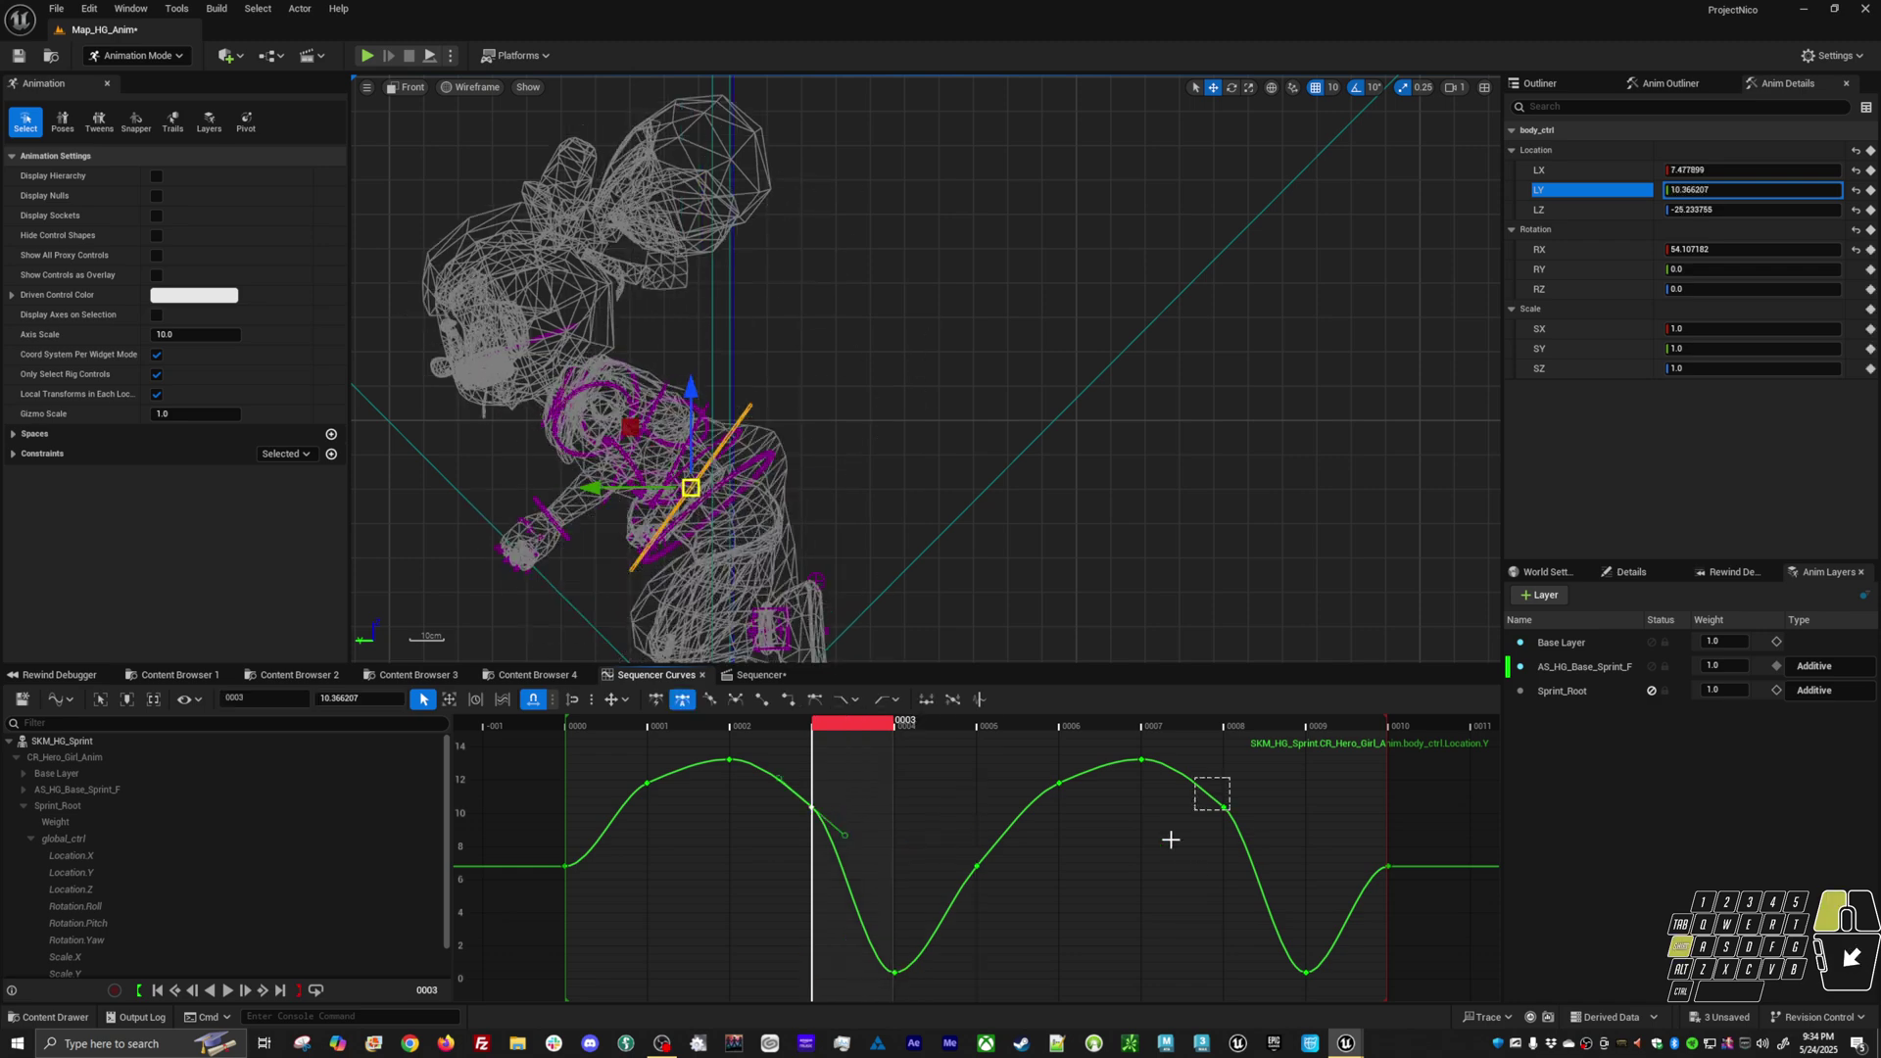
pyautogui.moveTo(1167, 868); pyautogui.dragTo(1167, 896, button='middle')
pyautogui.hotkey('ctrl', 'z')
pyautogui.moveTo(770, 840); pyautogui.dragTo(780, 916, button='middle')
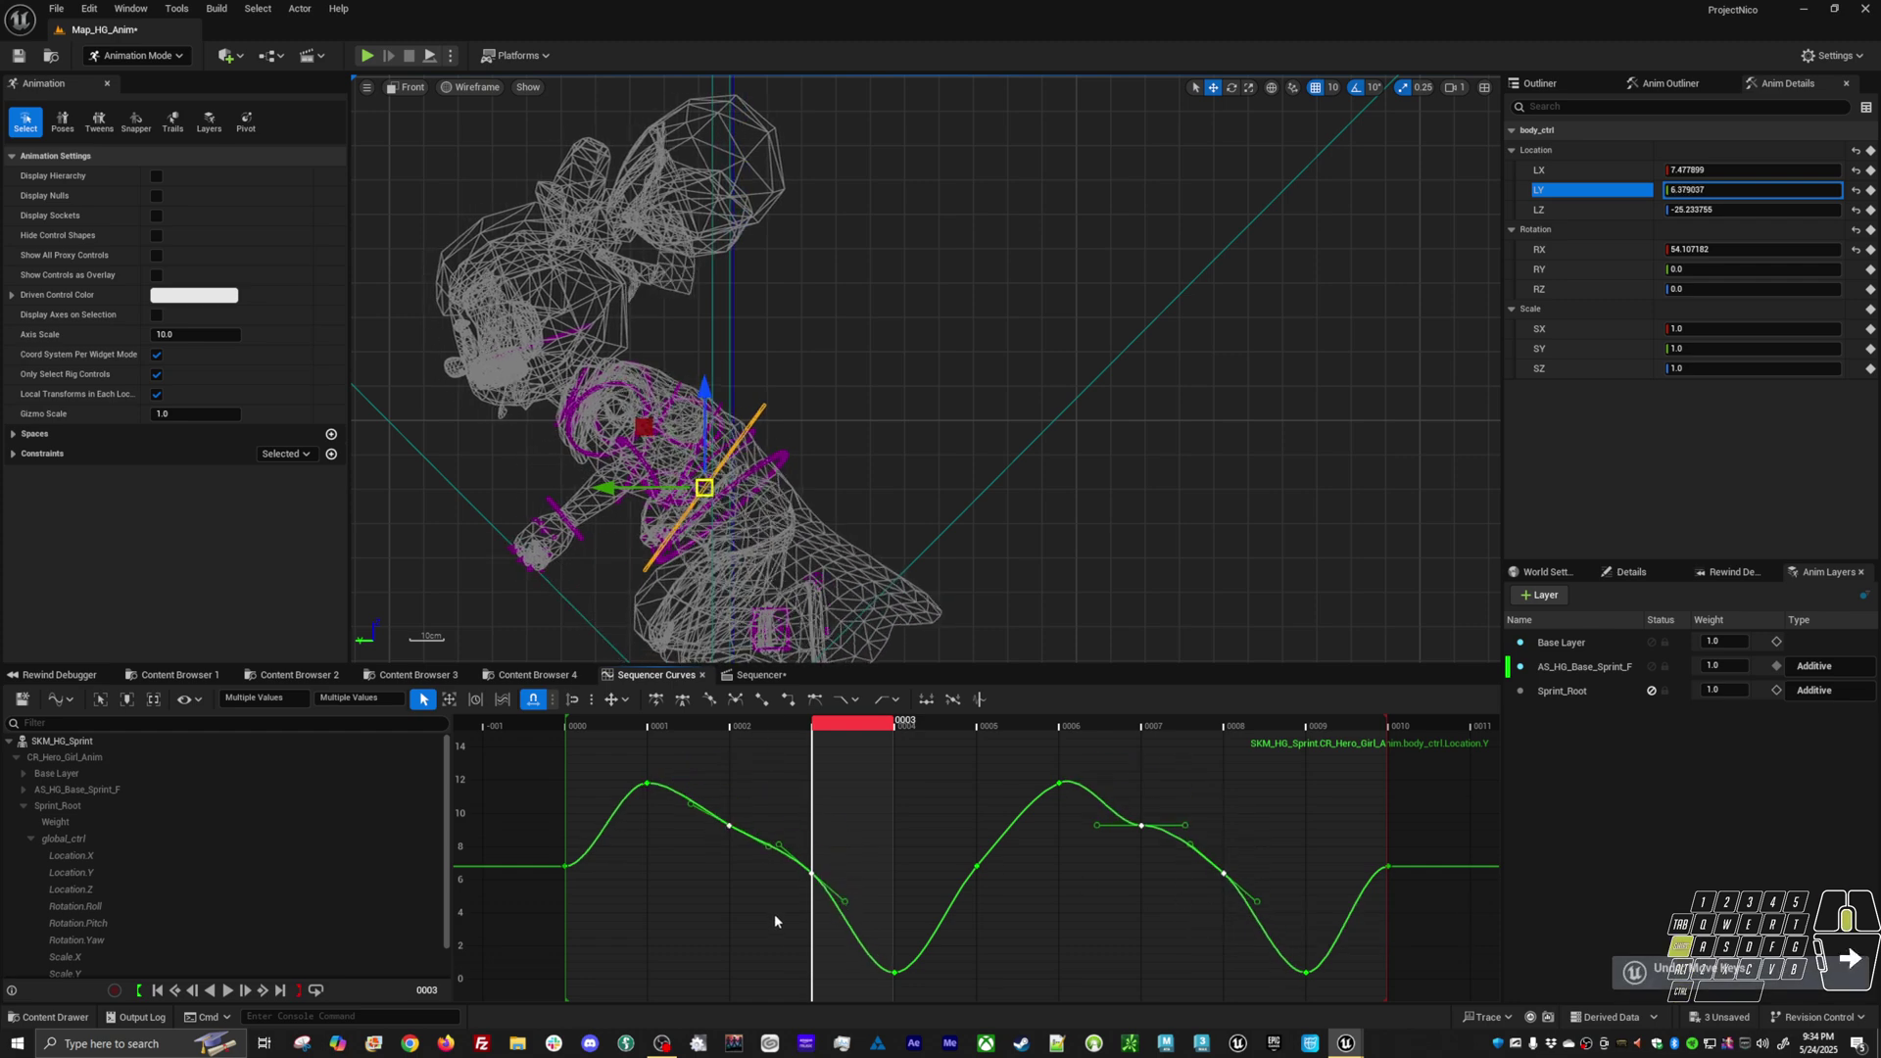
pyautogui.click(781, 916)
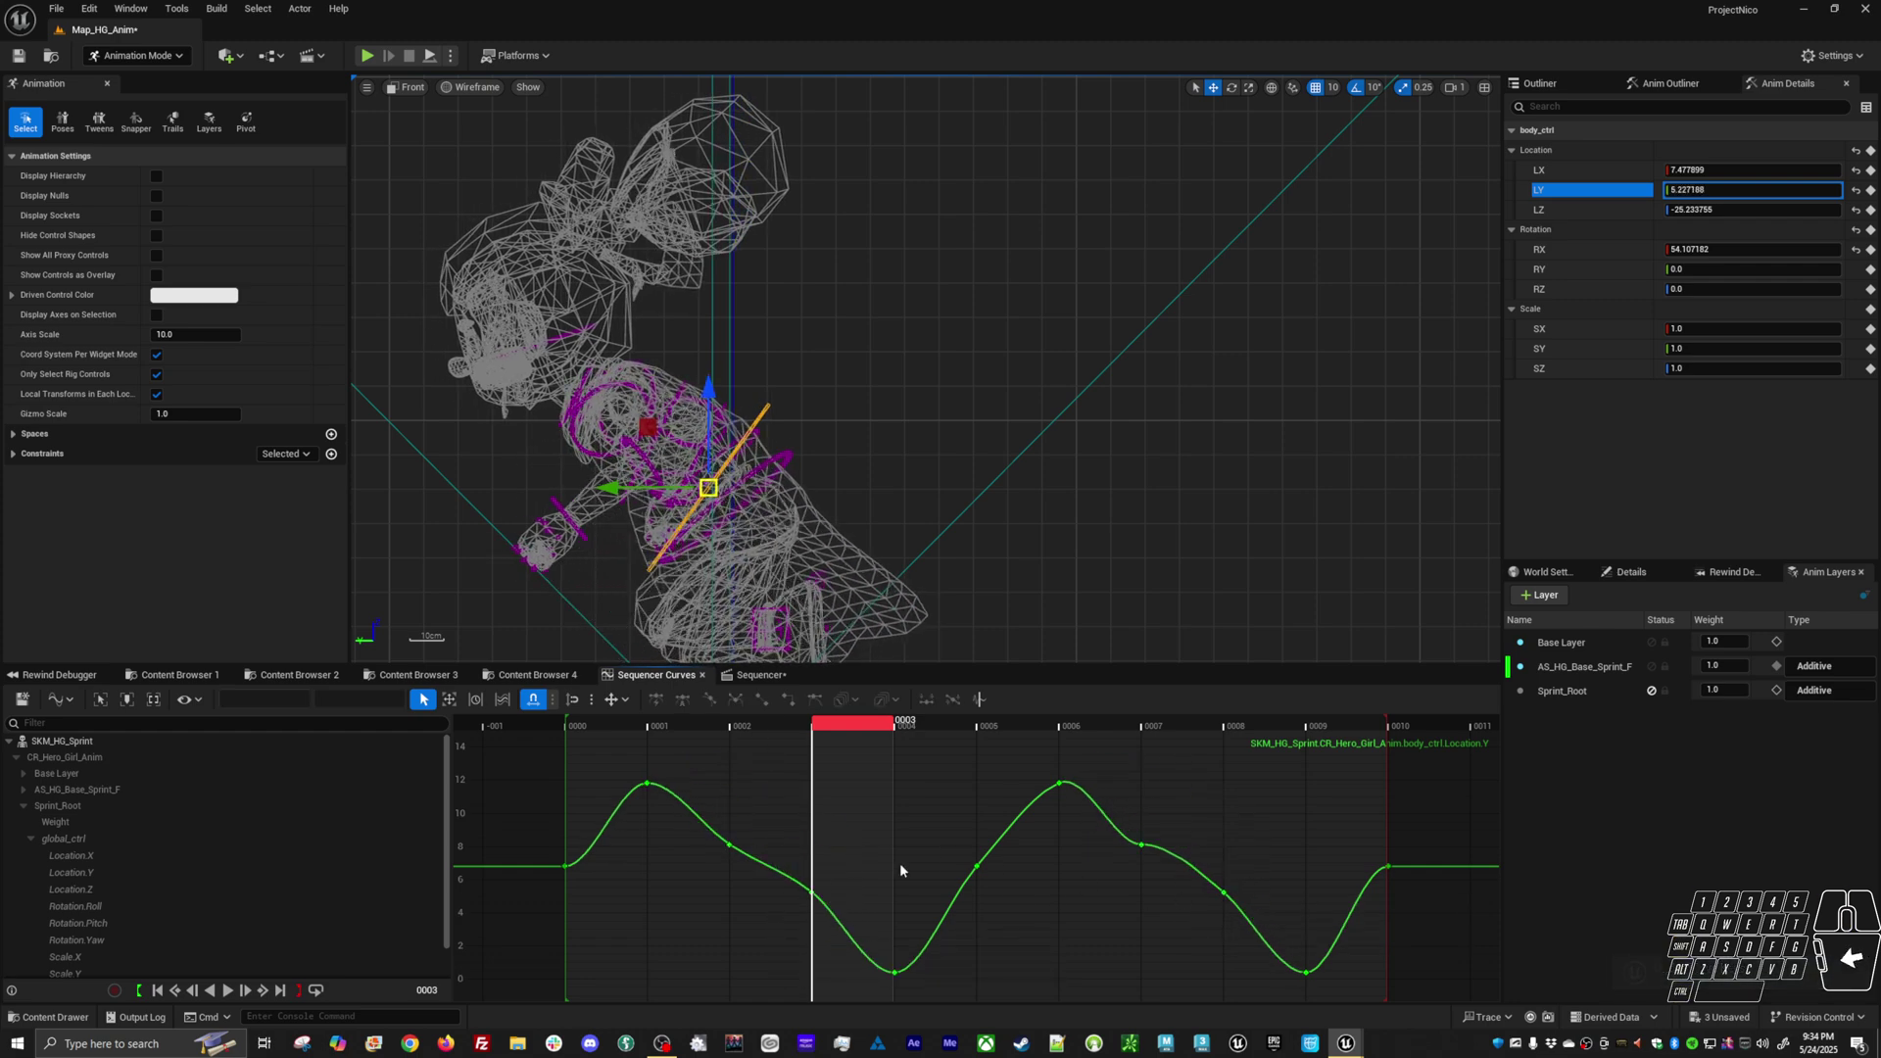
pyautogui.hotkey('ctrl', 'a')
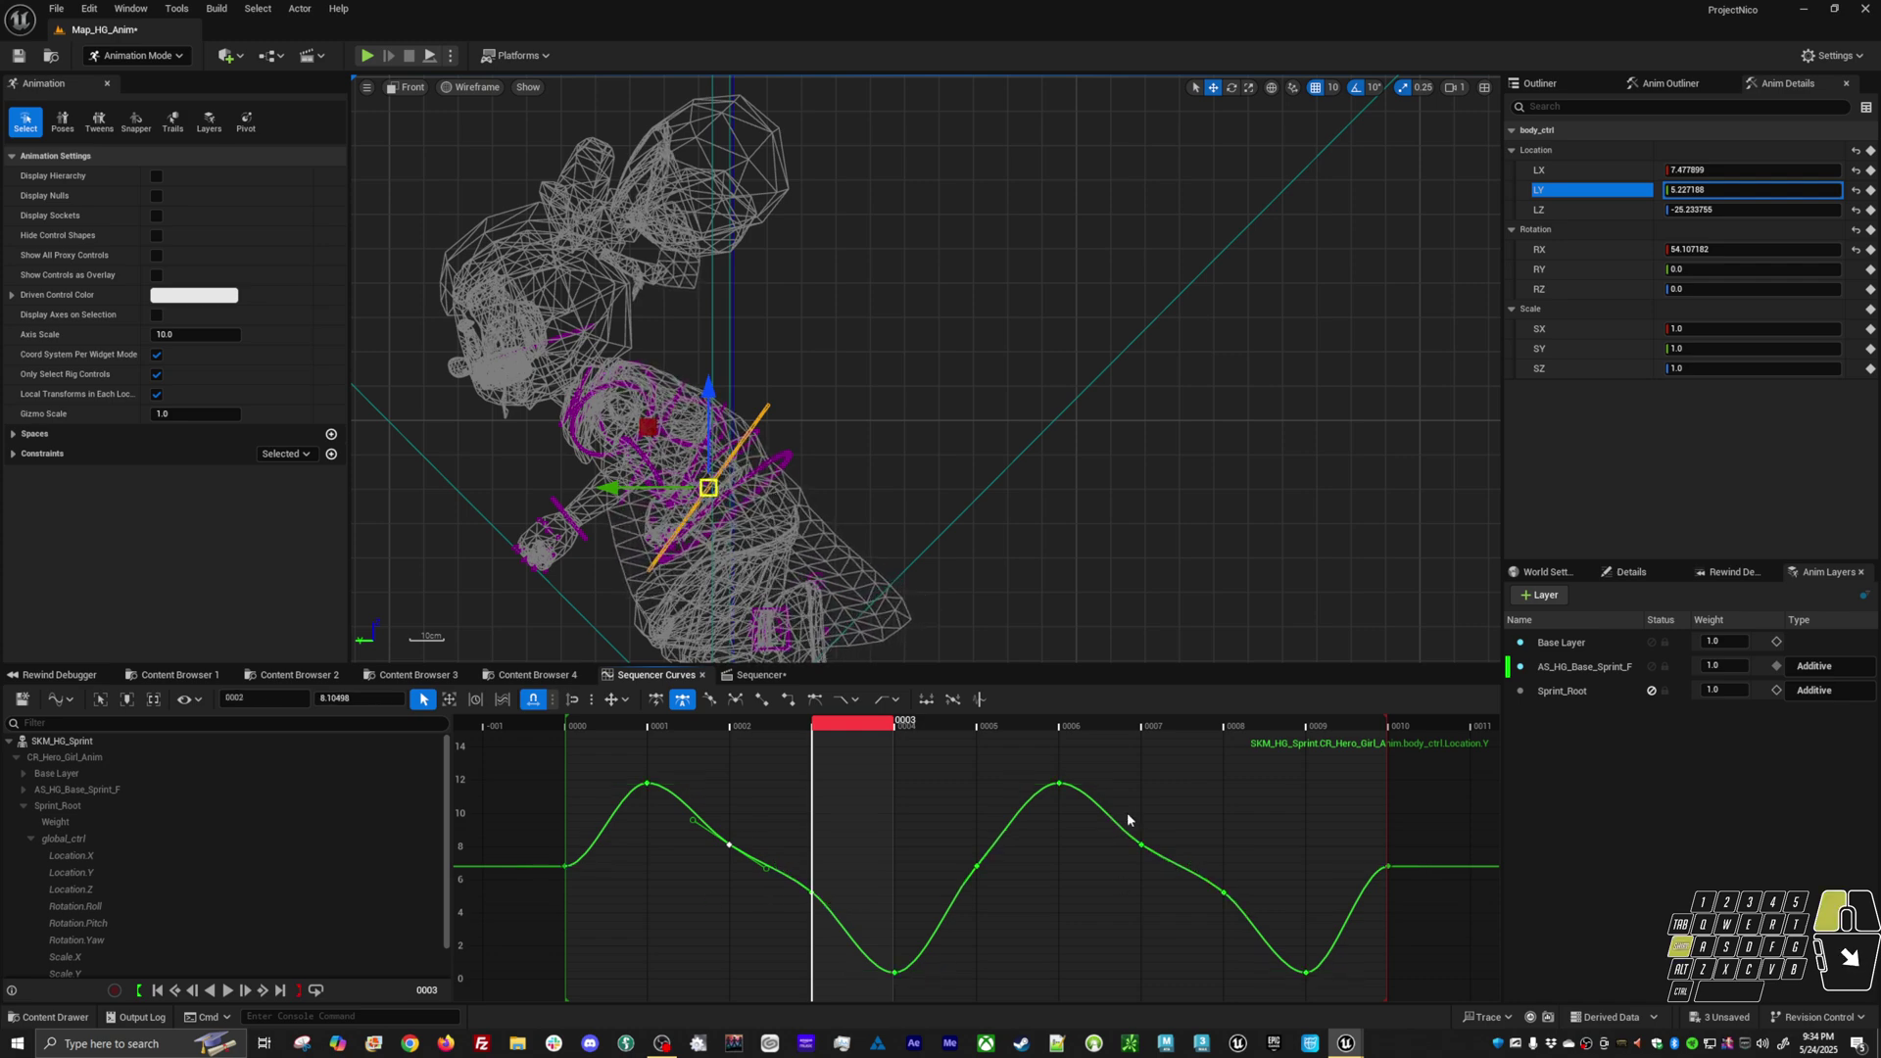
pyautogui.moveTo(1149, 946); pyautogui.dragTo(1057, 877, button='middle')
# Raise body_ctrl's Location Y key on frame 5 to about 9.3 and copy it onto frames 10 and 0
pyautogui.click(976, 867)
pyautogui.moveTo(1007, 790); pyautogui.dragTo(917, 867)
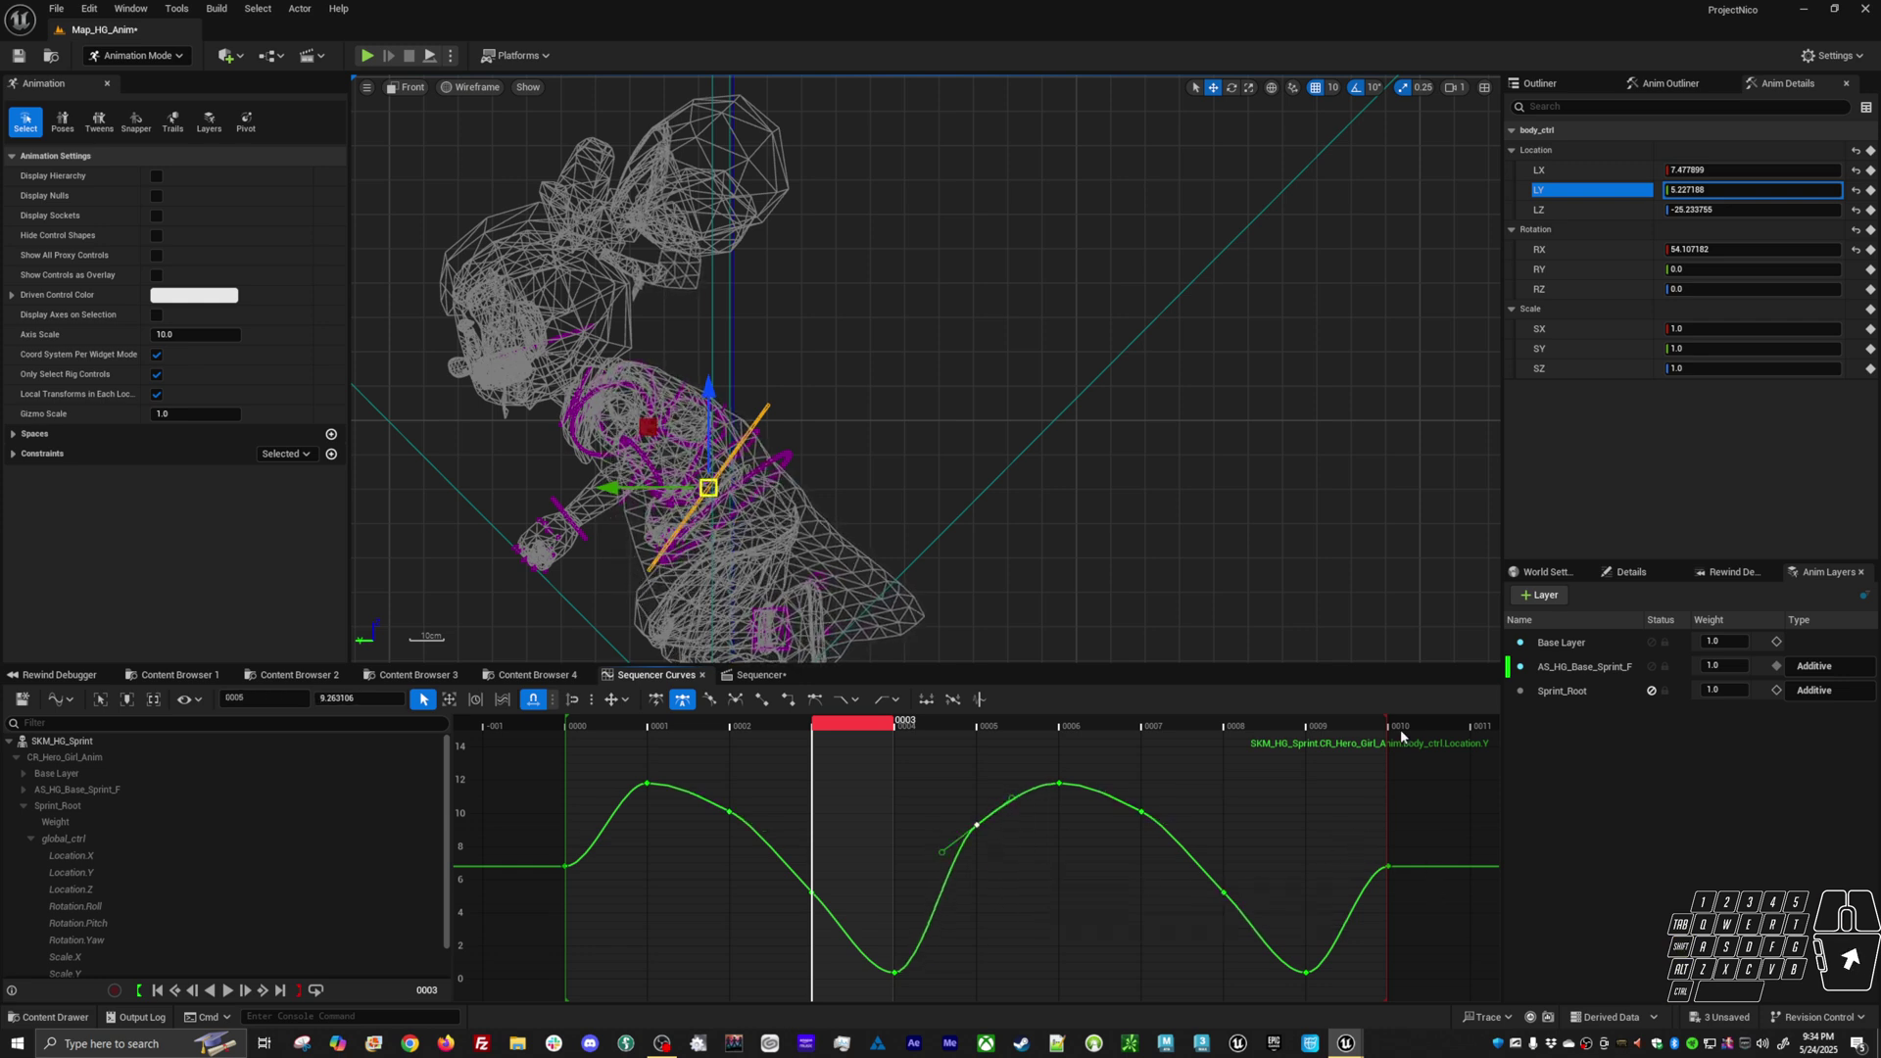
pyautogui.click(1387, 725)
pyautogui.hotkey('ctrl', 'v')
pyautogui.press('f')
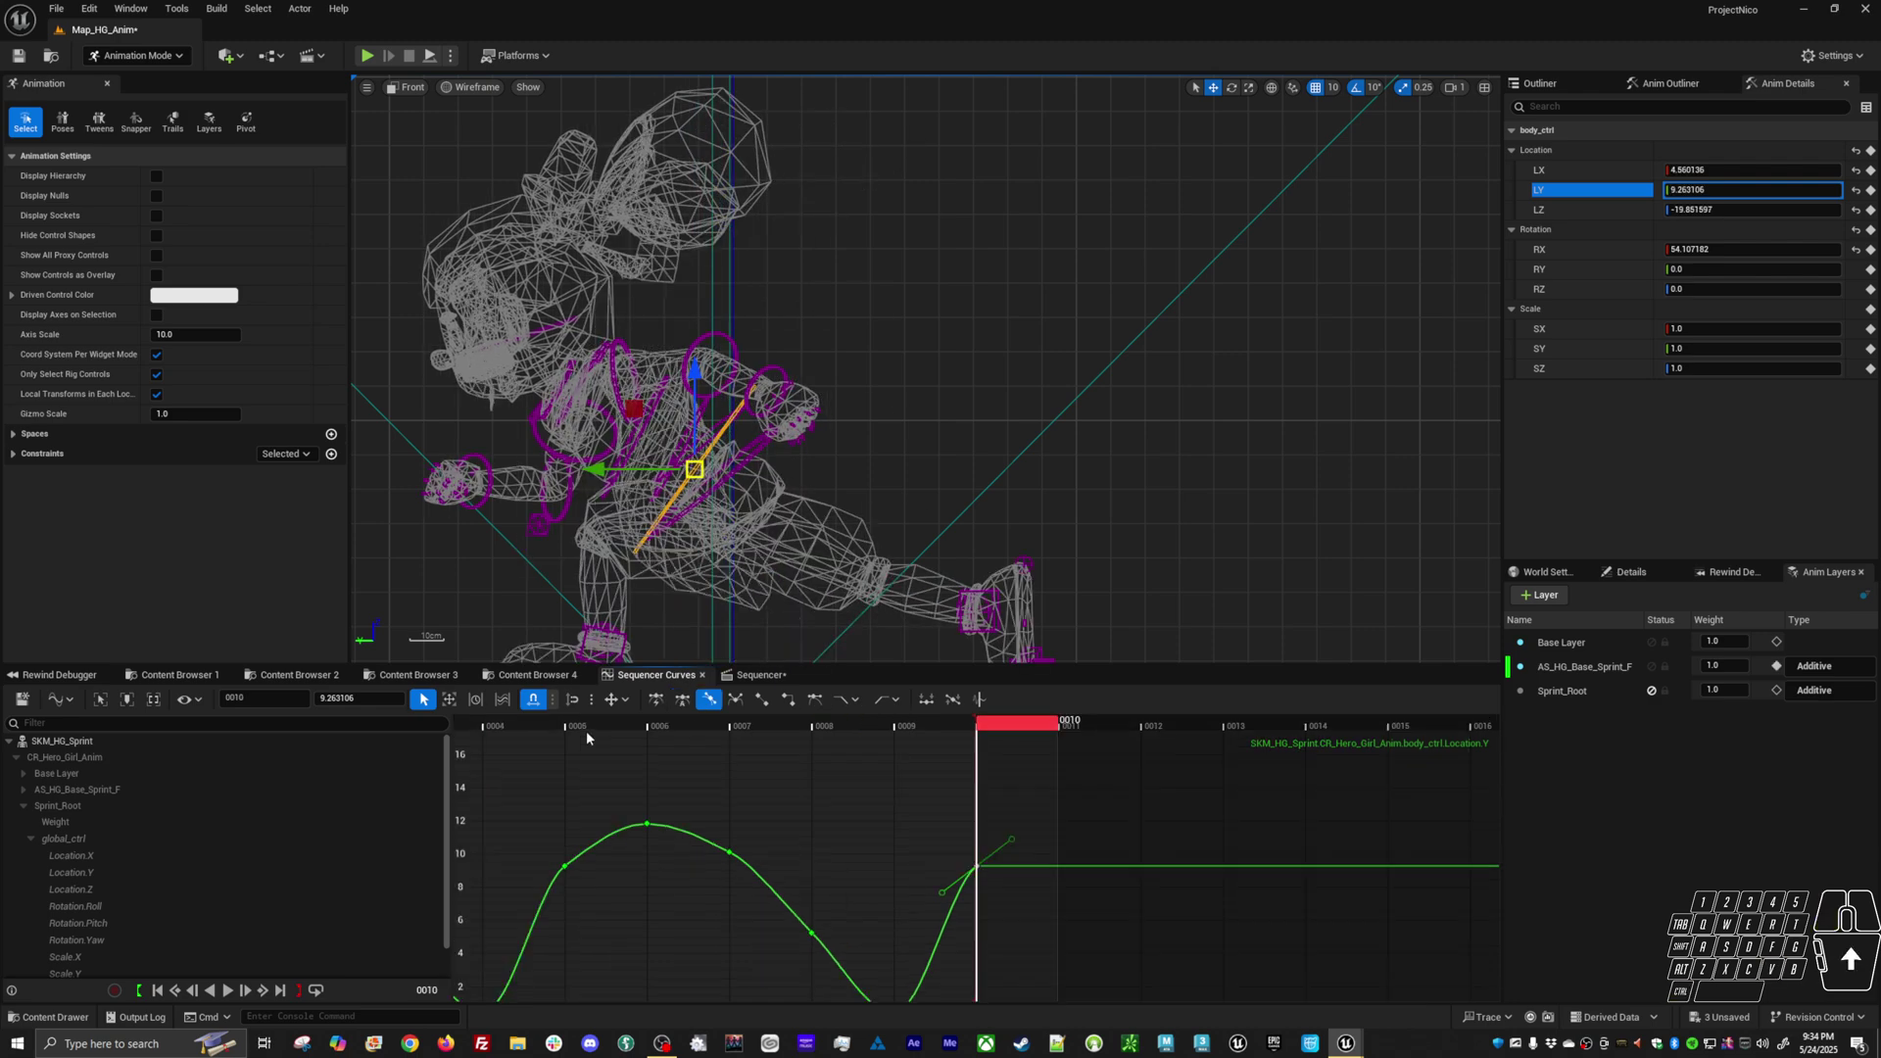
pyautogui.click(668, 792)
pyautogui.press('f')
pyautogui.click(587, 722)
pyautogui.hotkey('ctrl', 'v')
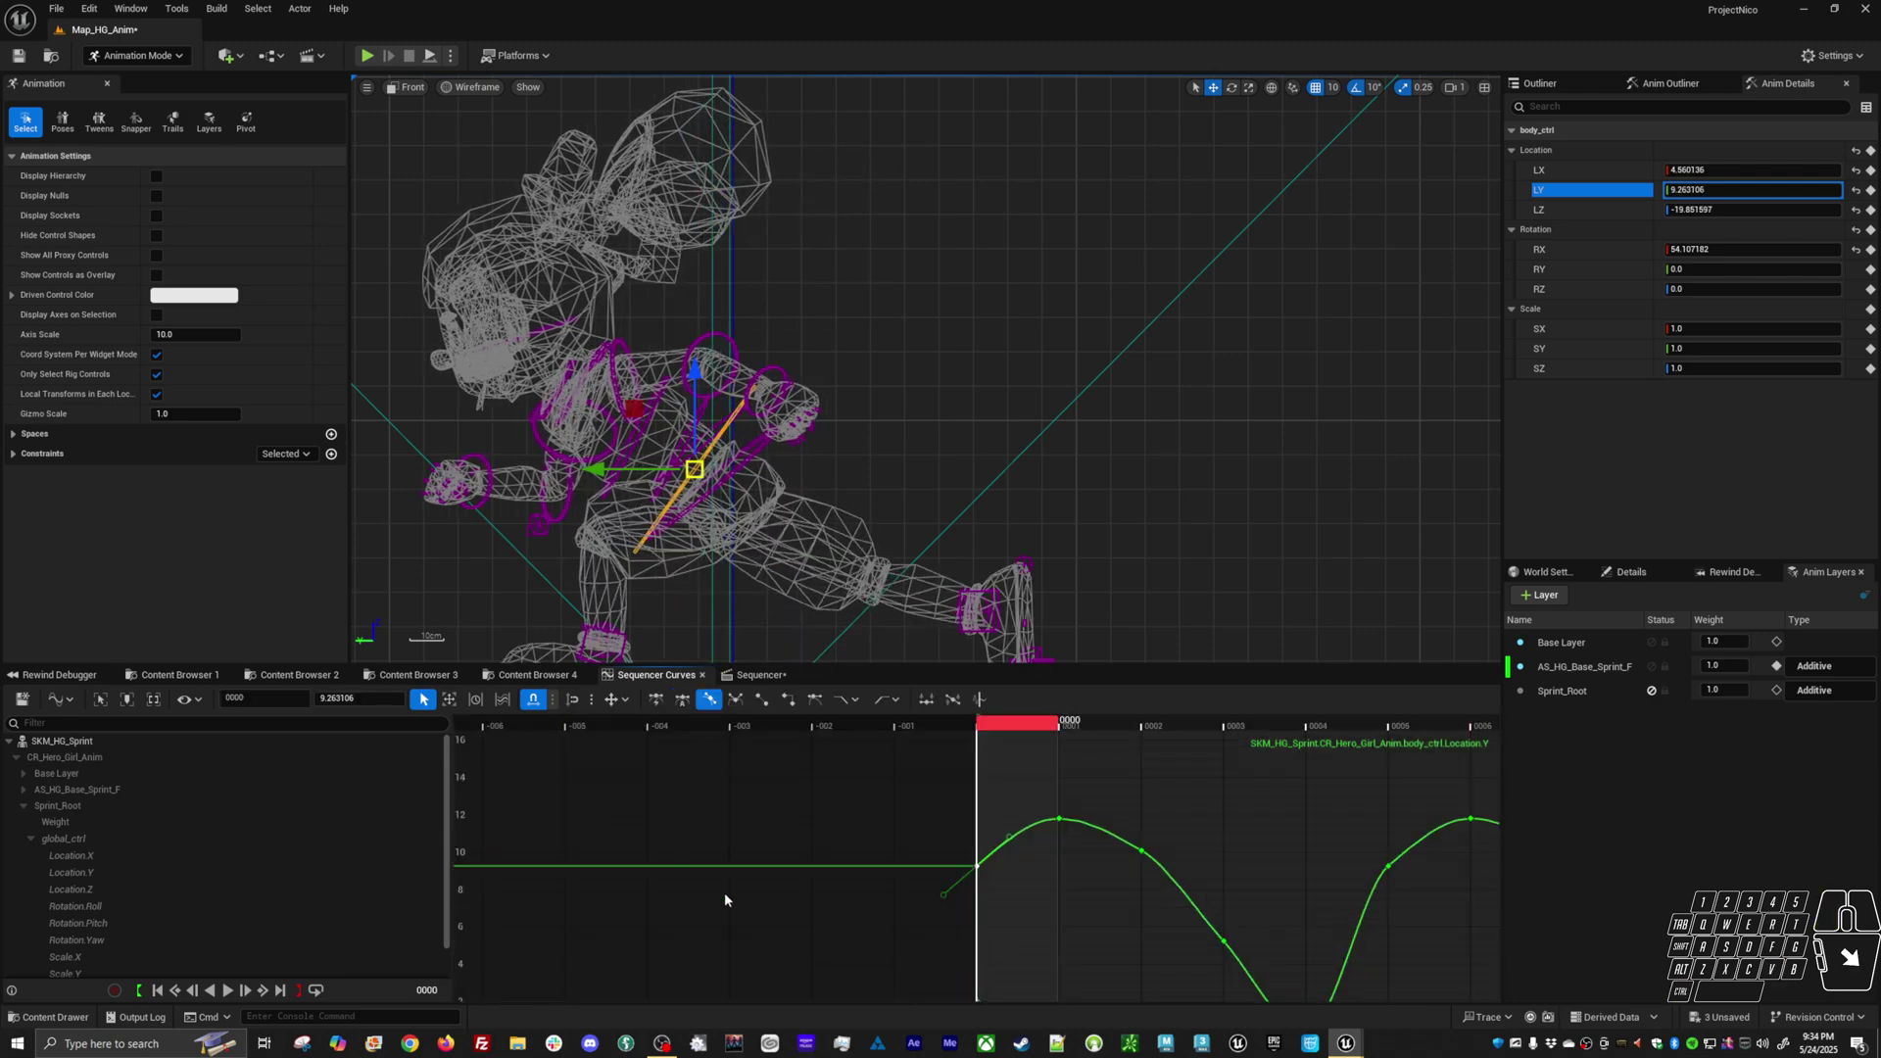
pyautogui.click(829, 795)
pyautogui.press('f')
# Play the sprint and step back and forth around frames 4 and 5 to check the body's forward jump
pyautogui.press('space')
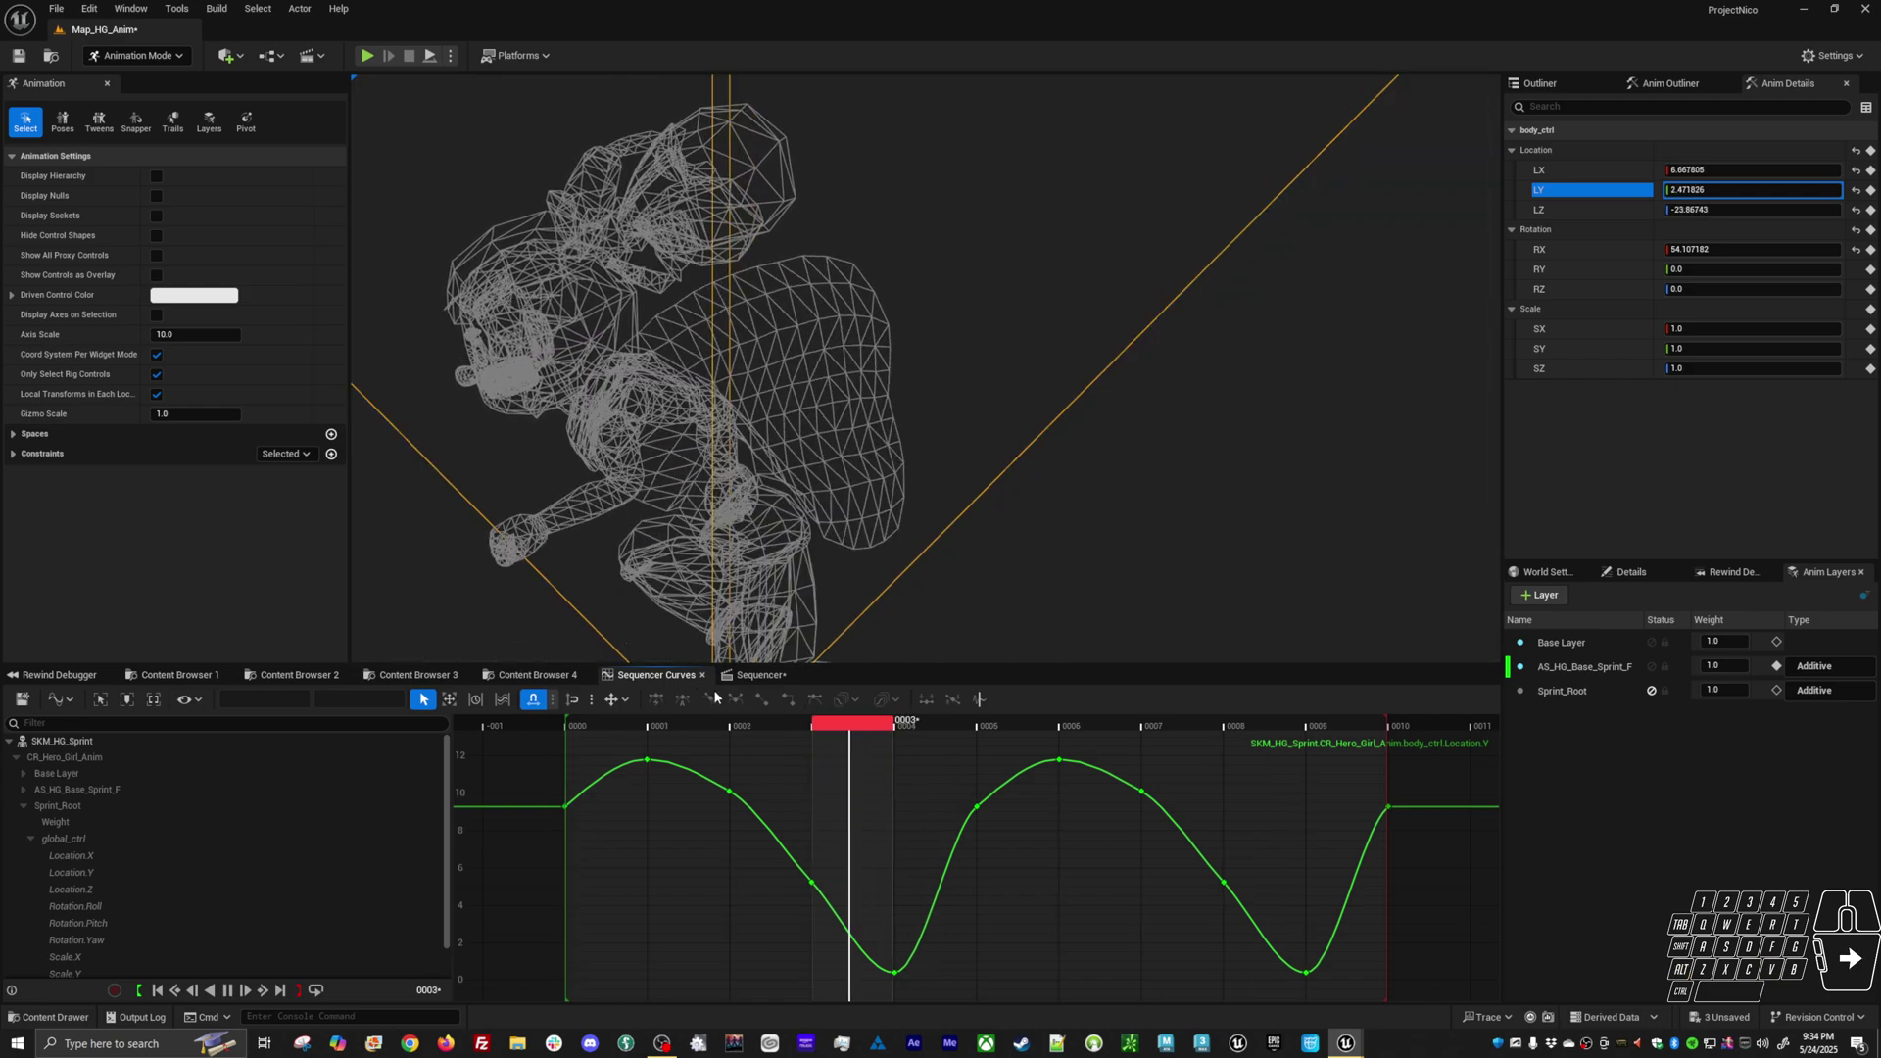
pyautogui.press('space')
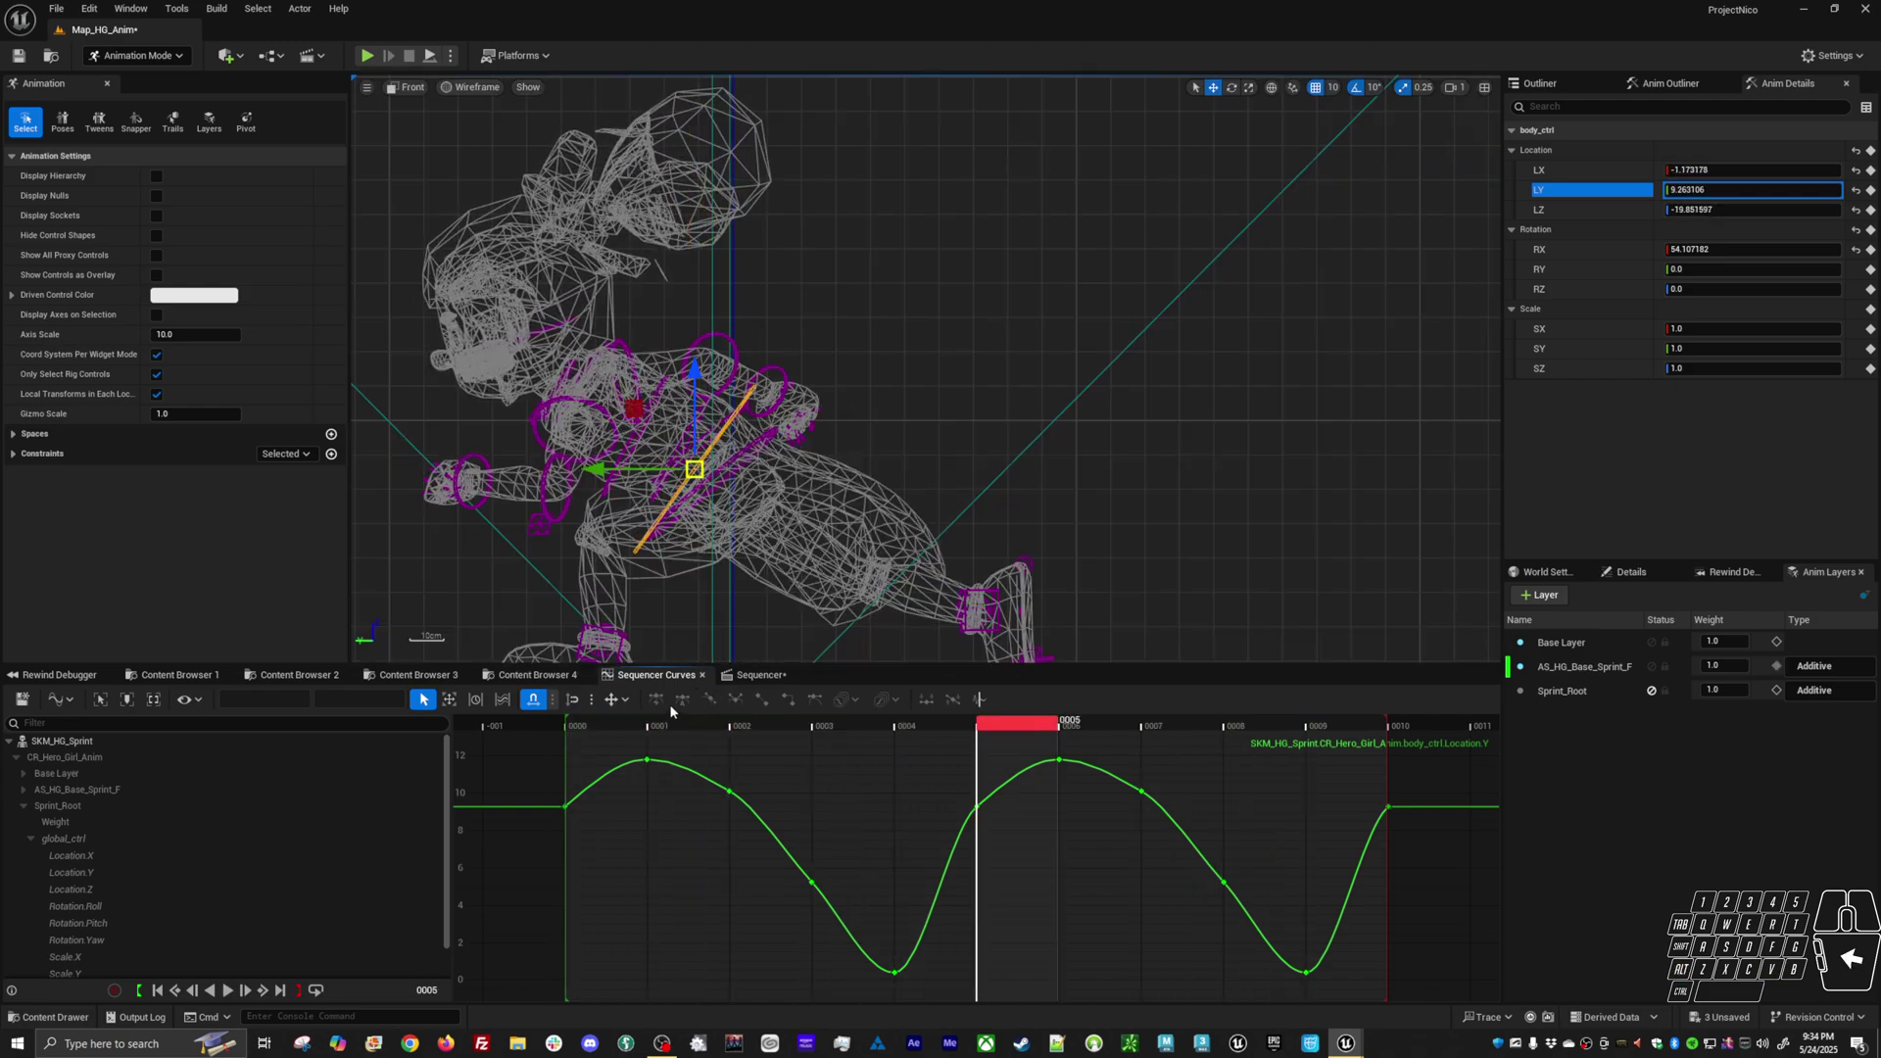
pyautogui.click(588, 727)
pyautogui.moveTo(643, 731); pyautogui.dragTo(818, 762)
pyautogui.press('Right')
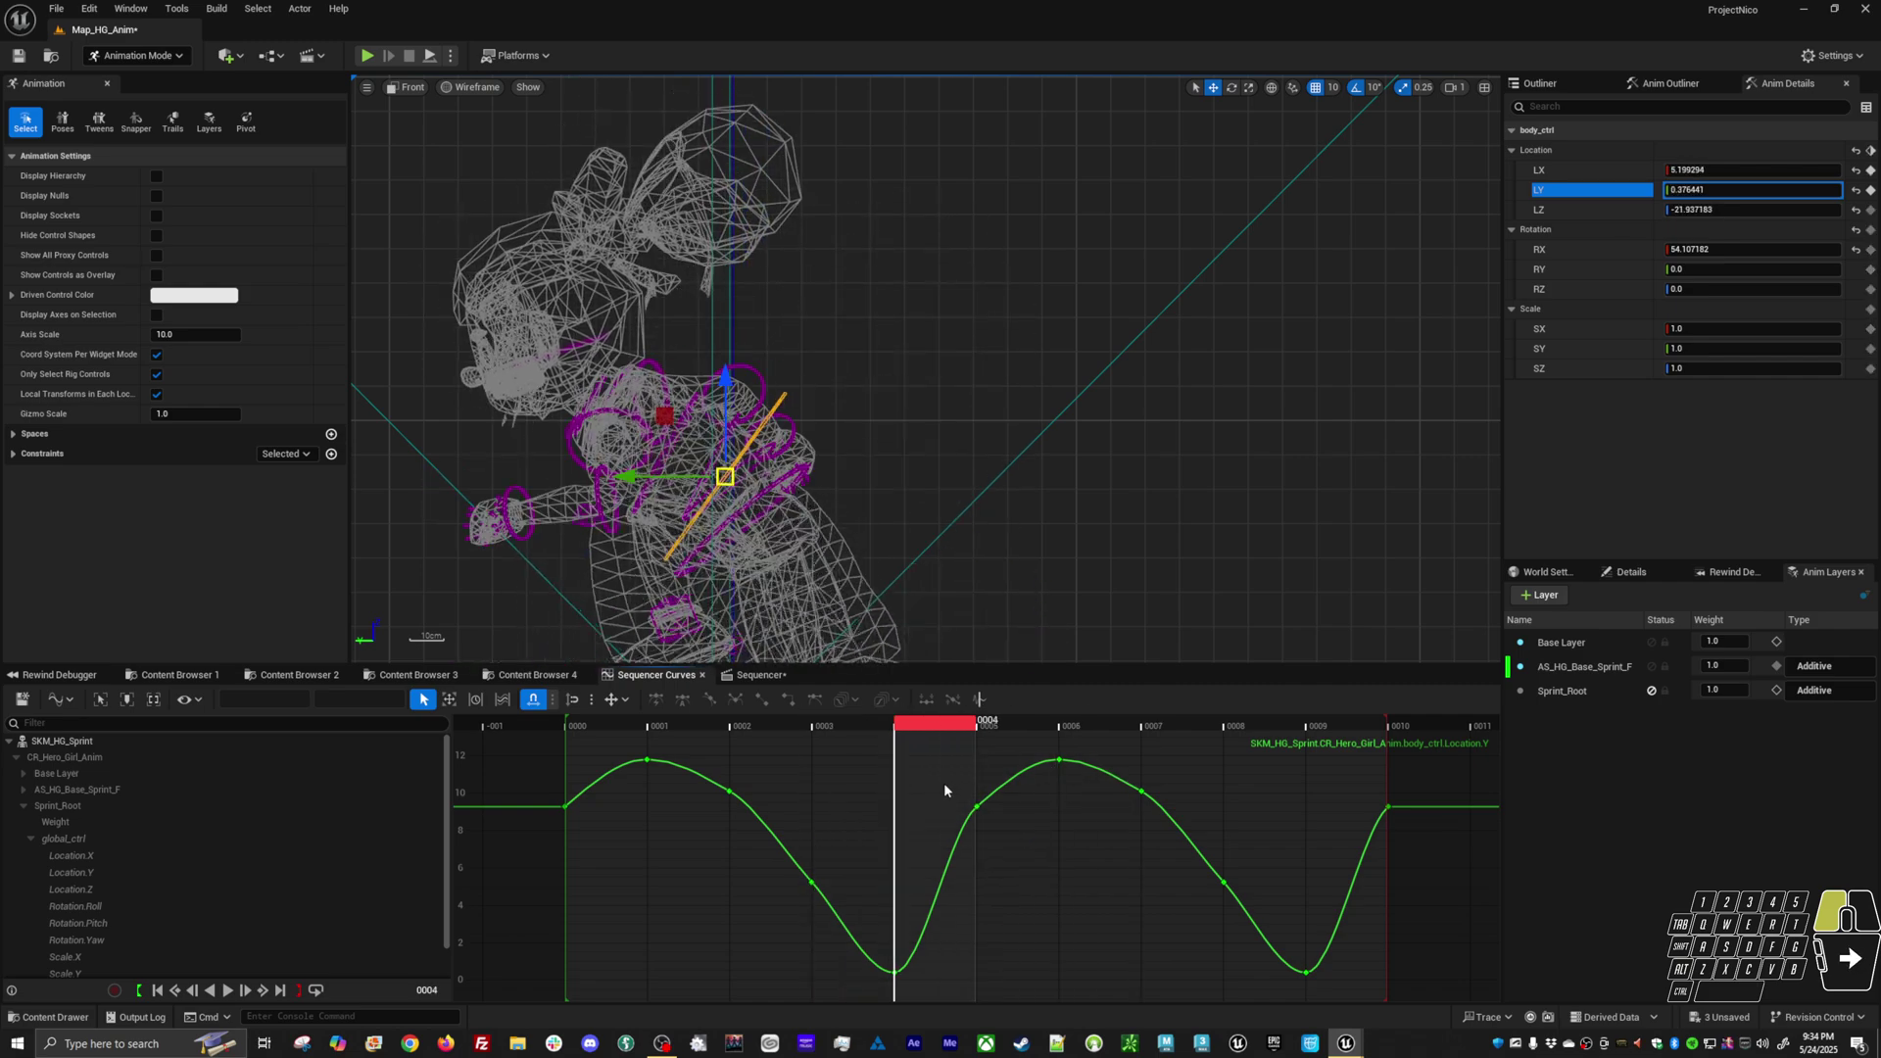
pyautogui.press('Right')
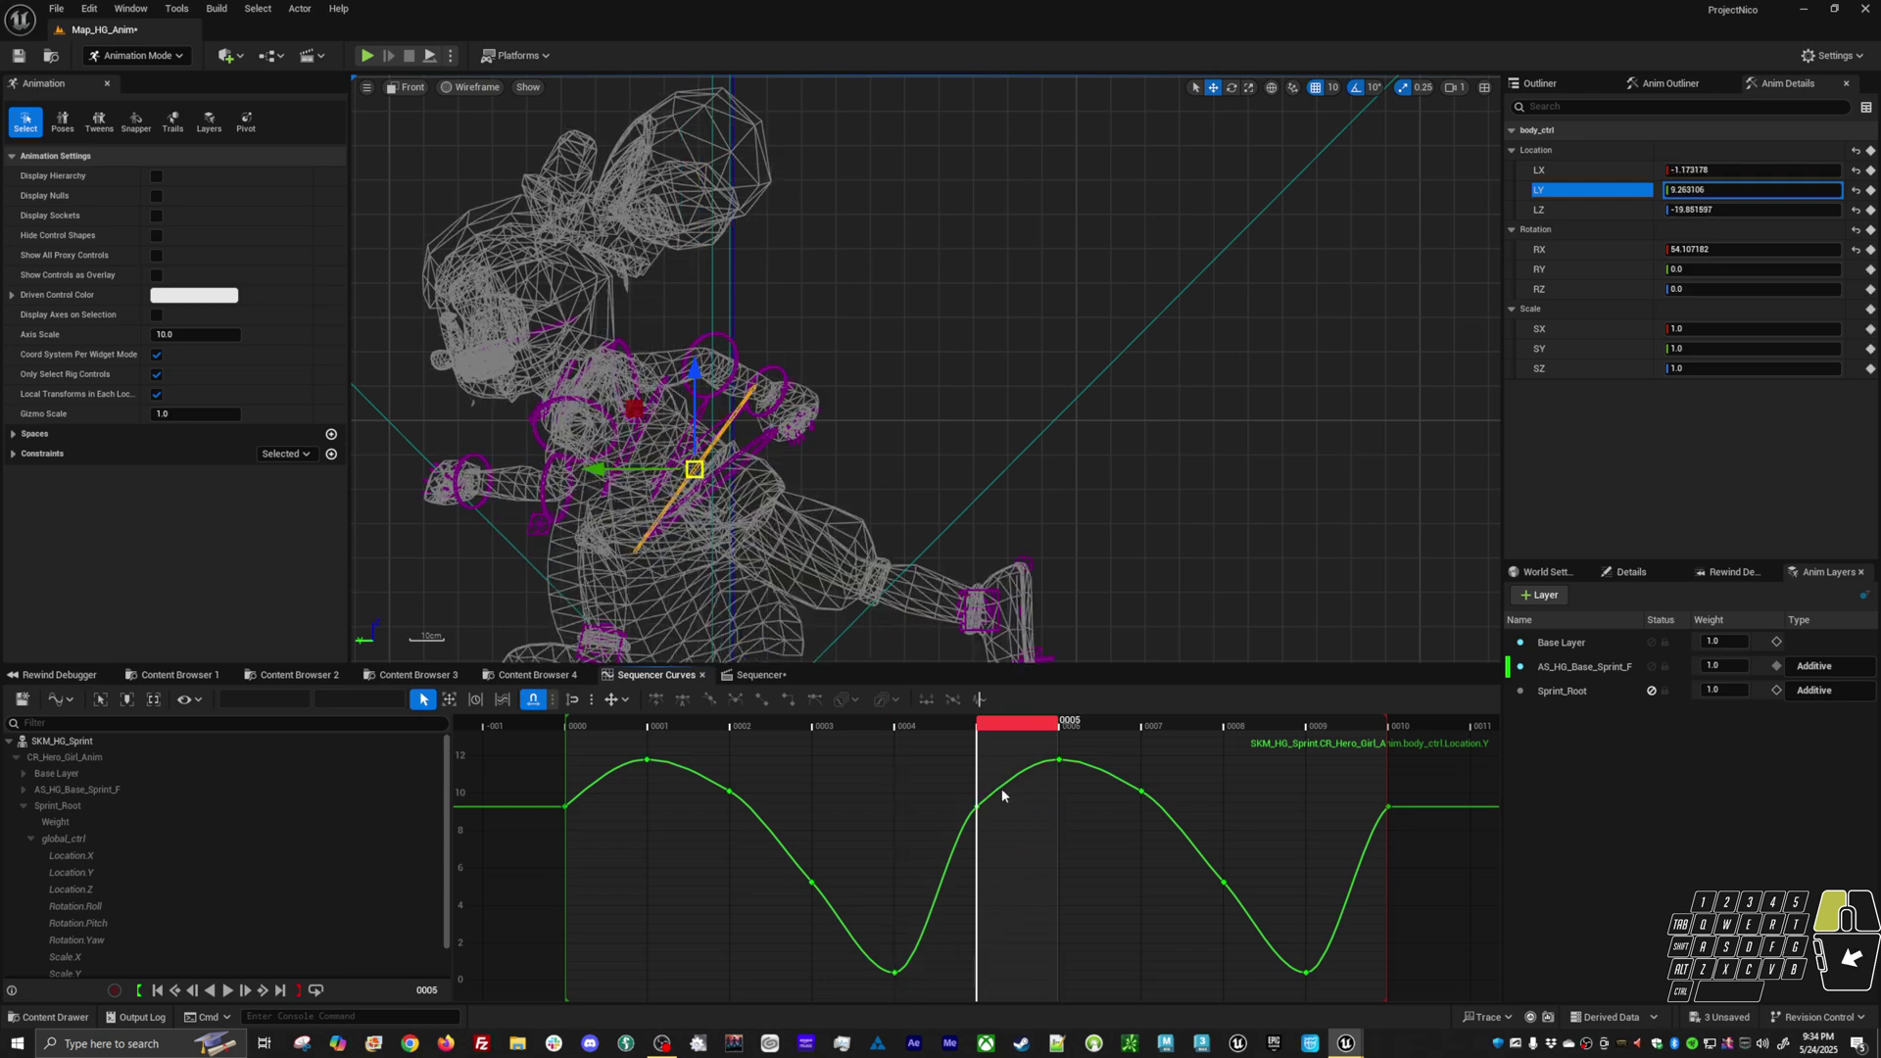
pyautogui.press('Left')
pyautogui.press('Right')
pyautogui.press('Left')
pyautogui.press('Right')
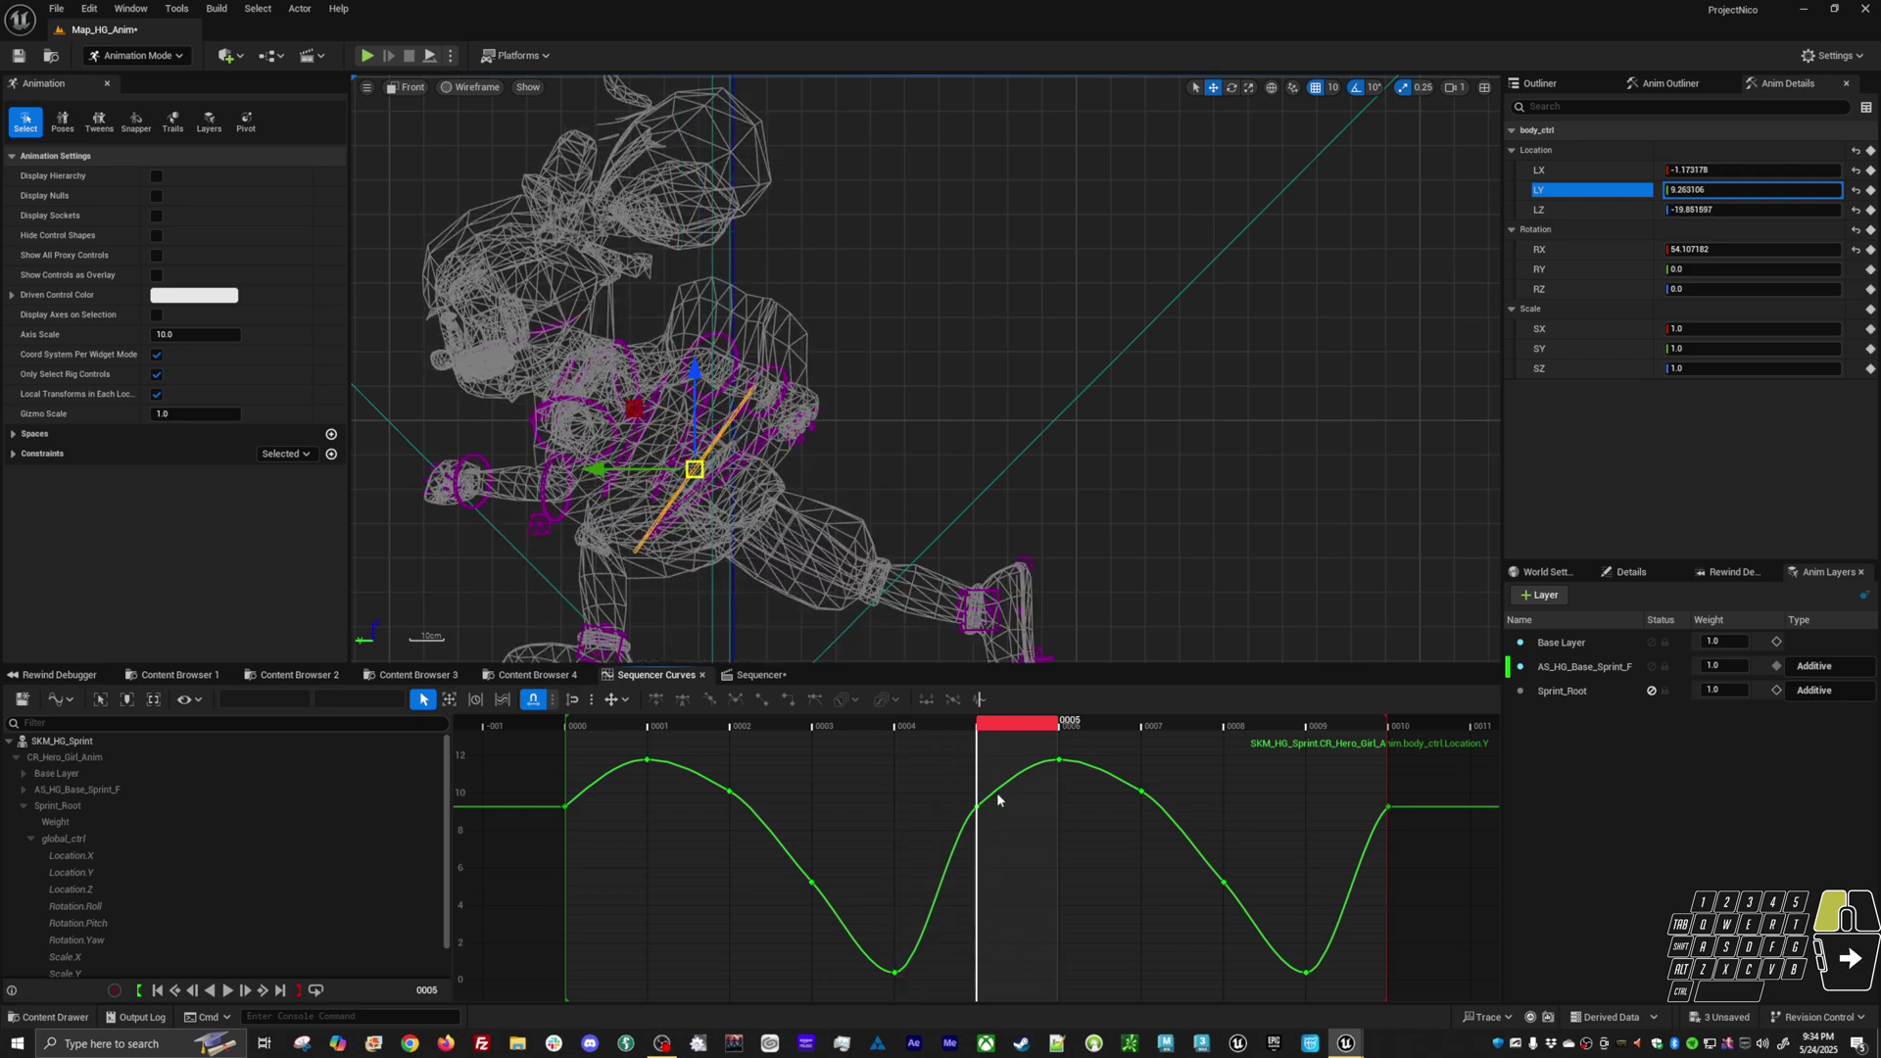
pyautogui.press('Right')
pyautogui.press('Left')
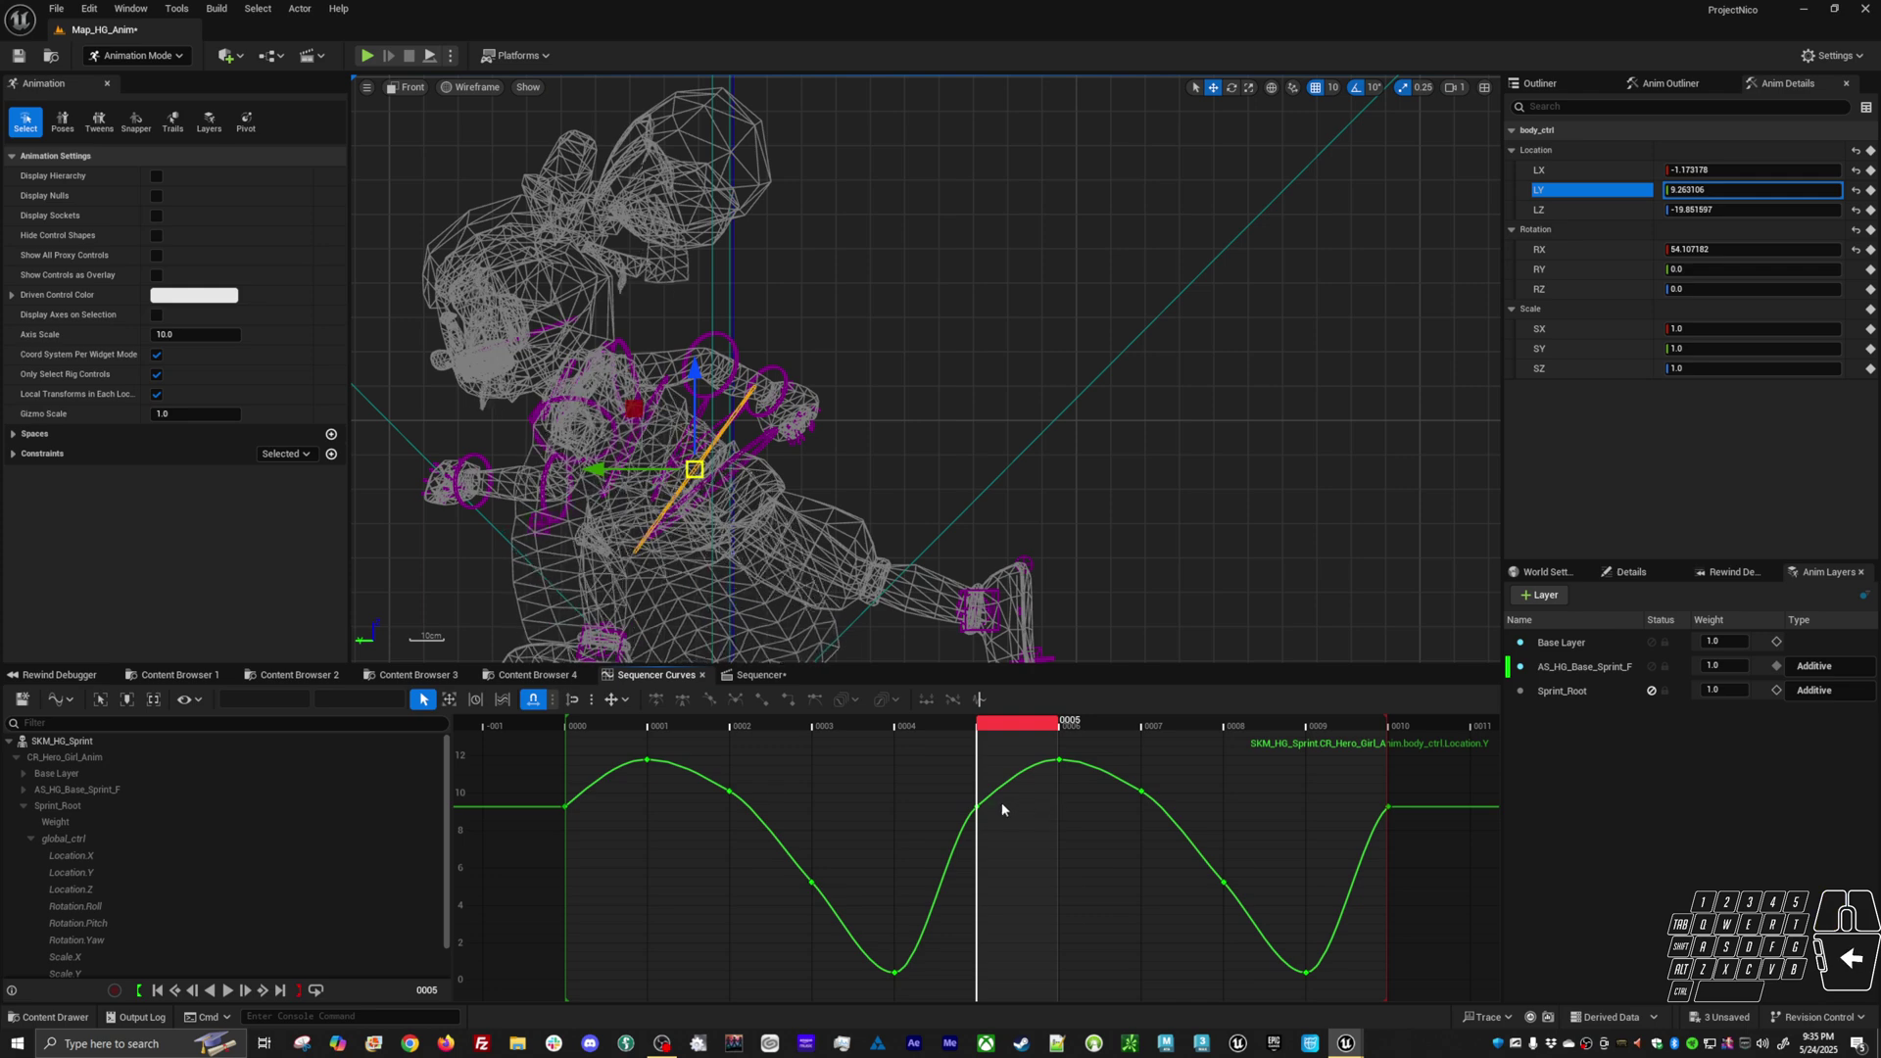
# Lower body_ctrl's Location Y keys on frames 0, 5 and 10 together to about 7.7
pyautogui.click(565, 806)
pyautogui.keyDown('shift'); pyautogui.click(977, 808); pyautogui.keyUp('shift')
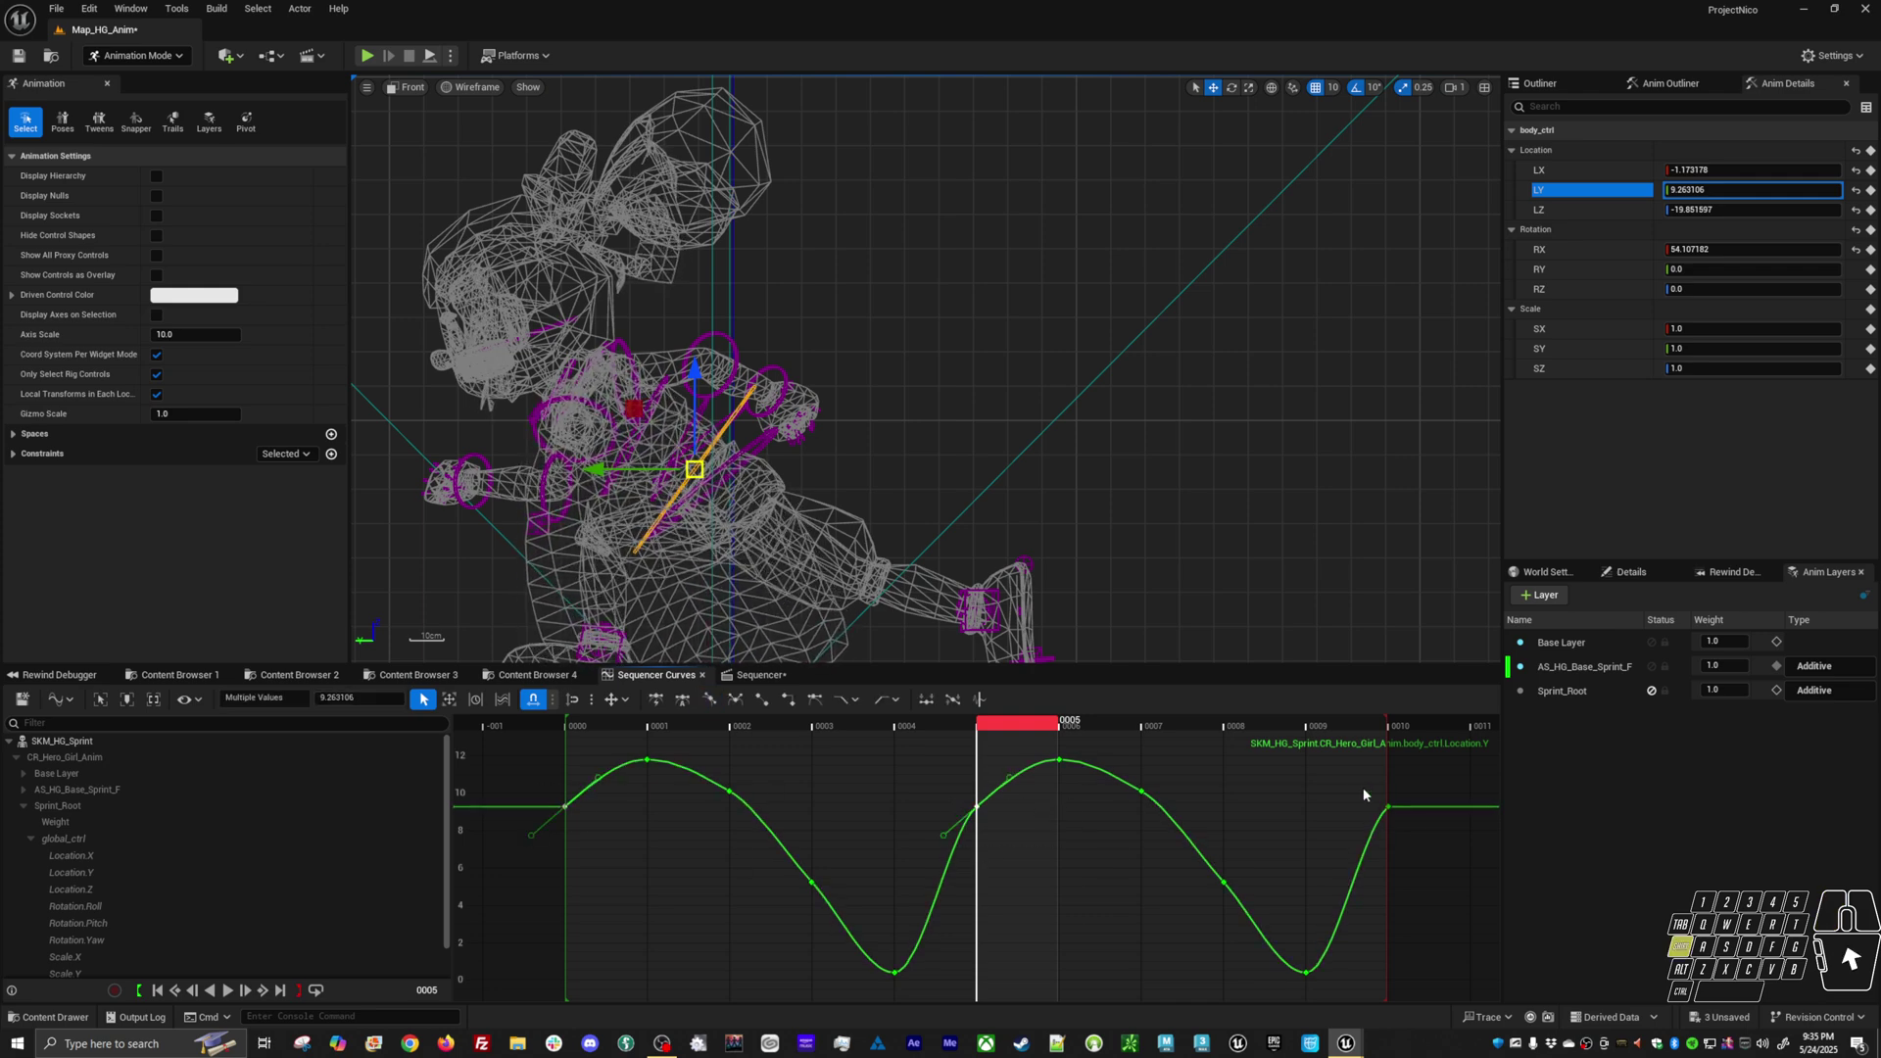
pyautogui.keyDown('shift'); pyautogui.click(1388, 807); pyautogui.keyUp('shift')
pyautogui.keyDown('shift'); pyautogui.moveTo(1426, 873); pyautogui.dragTo(1427, 903, button='middle'); pyautogui.keyUp('shift')
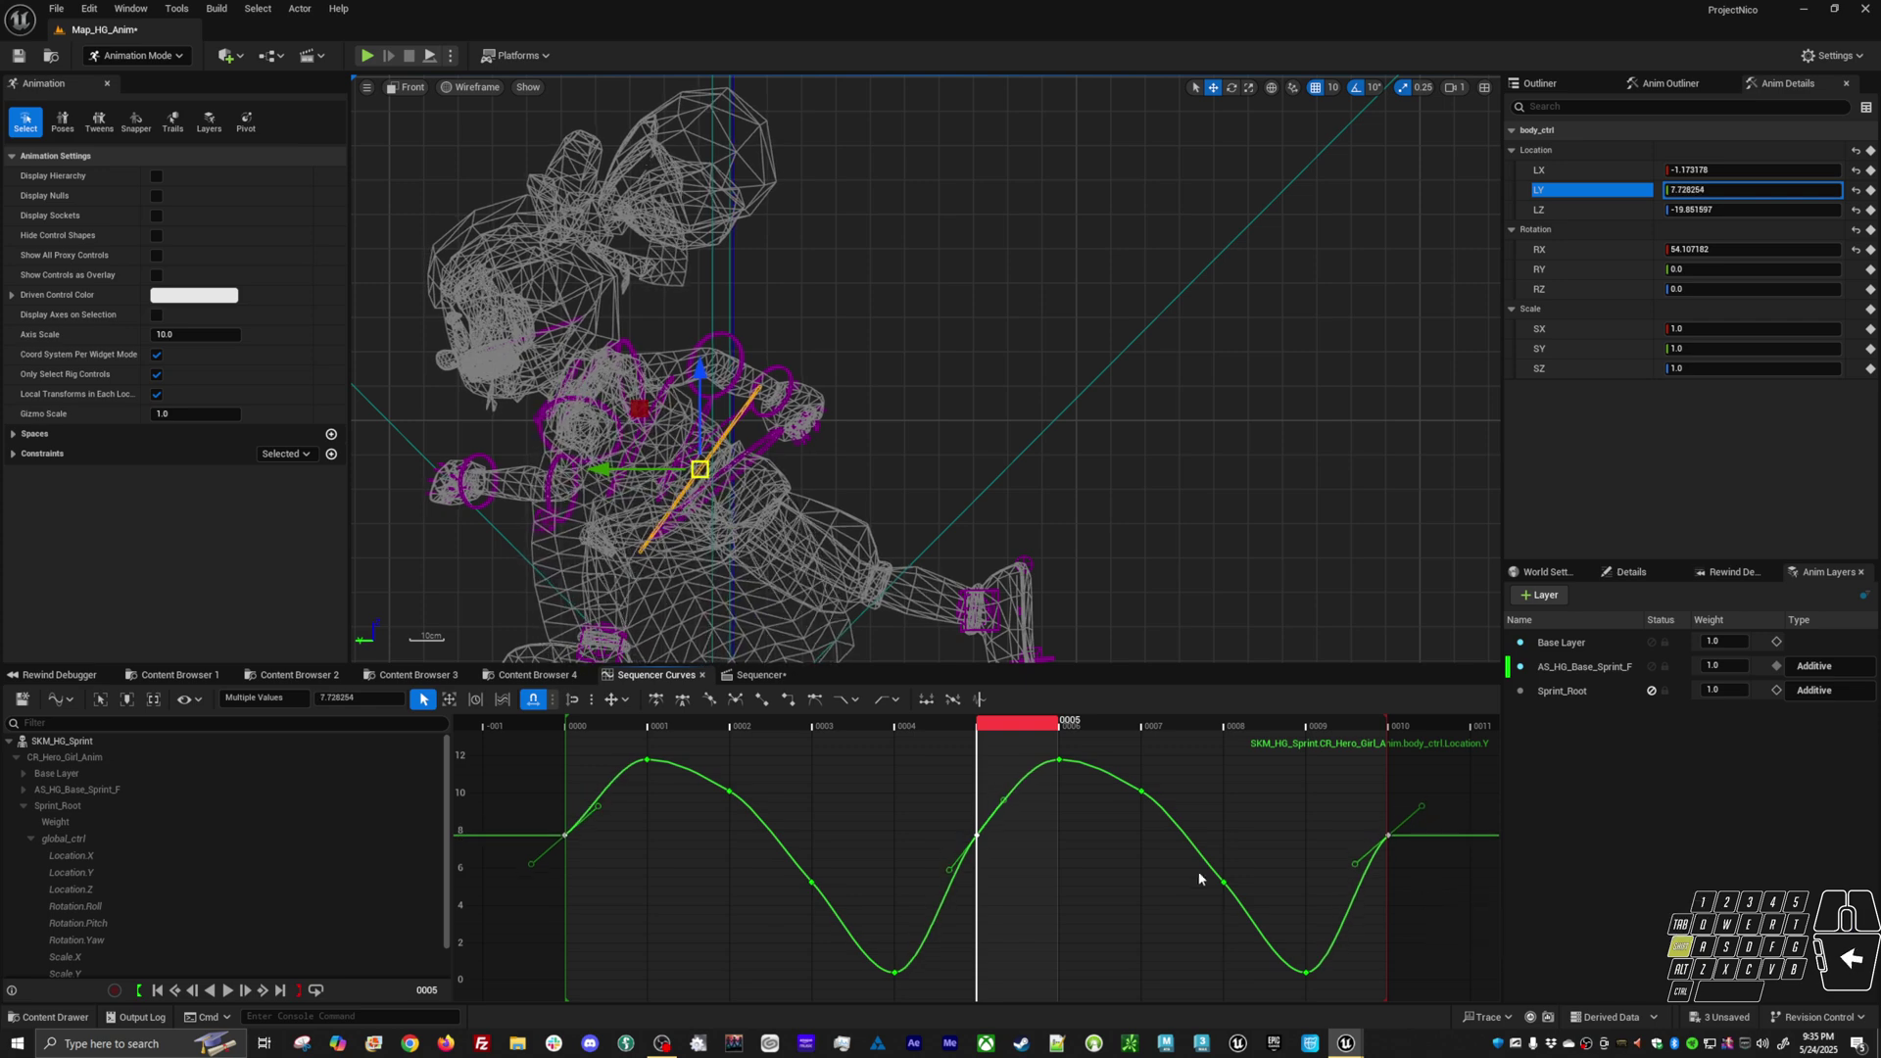
# Scrub and play the sprint in the front view to check the reshaped forward motion
pyautogui.click(847, 726)
pyautogui.moveTo(846, 745); pyautogui.dragTo(745, 783)
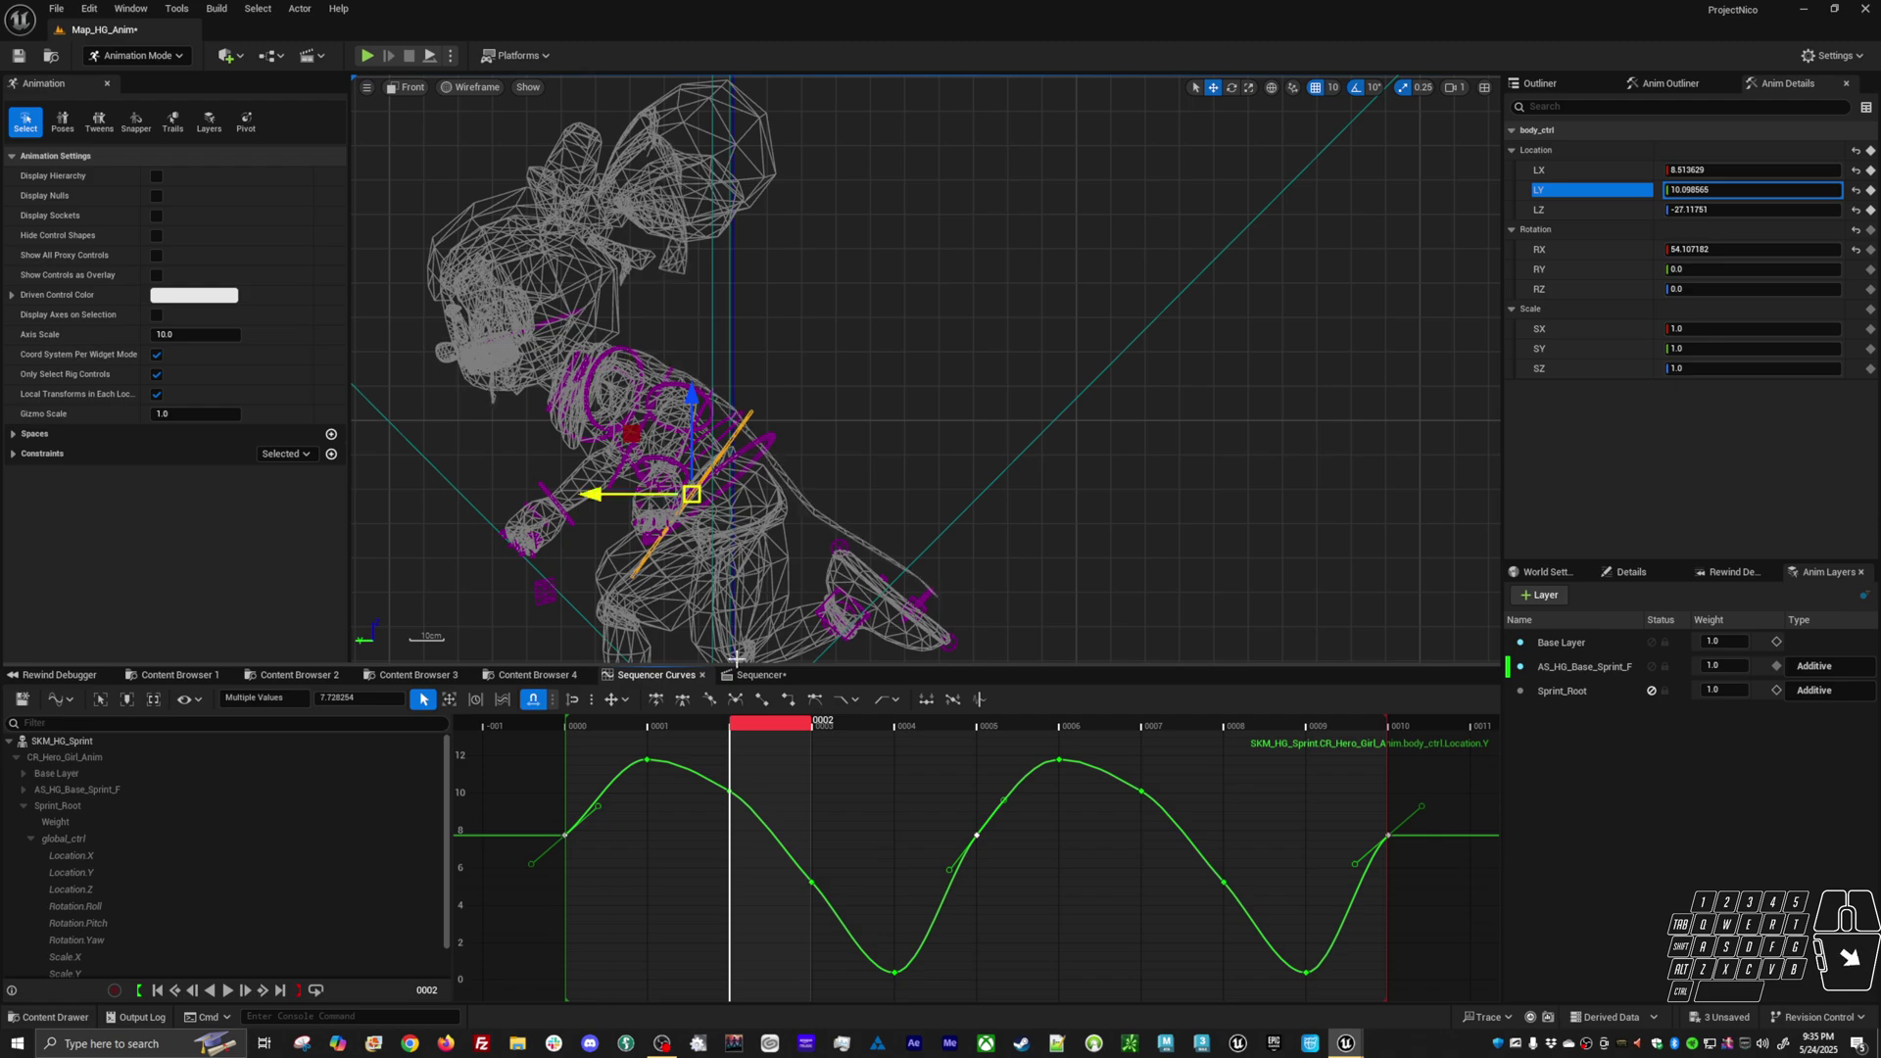
pyautogui.press('space')
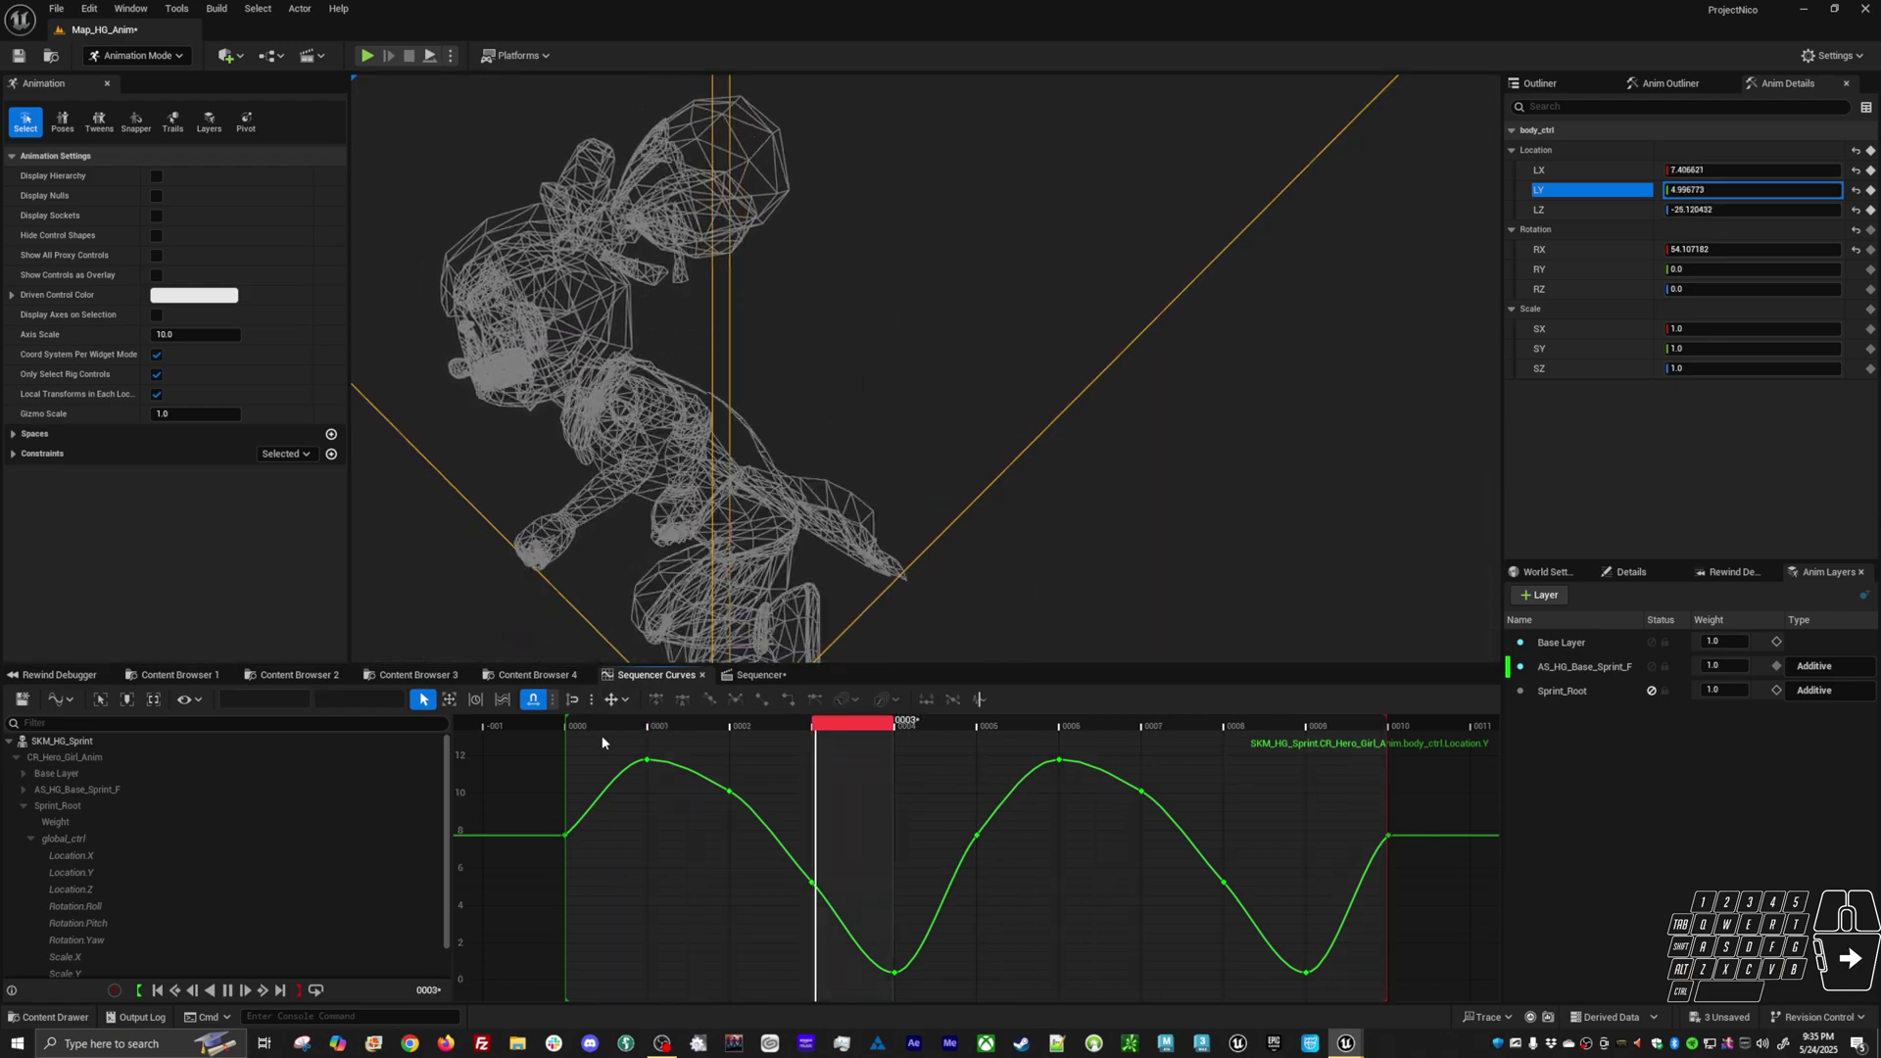
pyautogui.press('space')
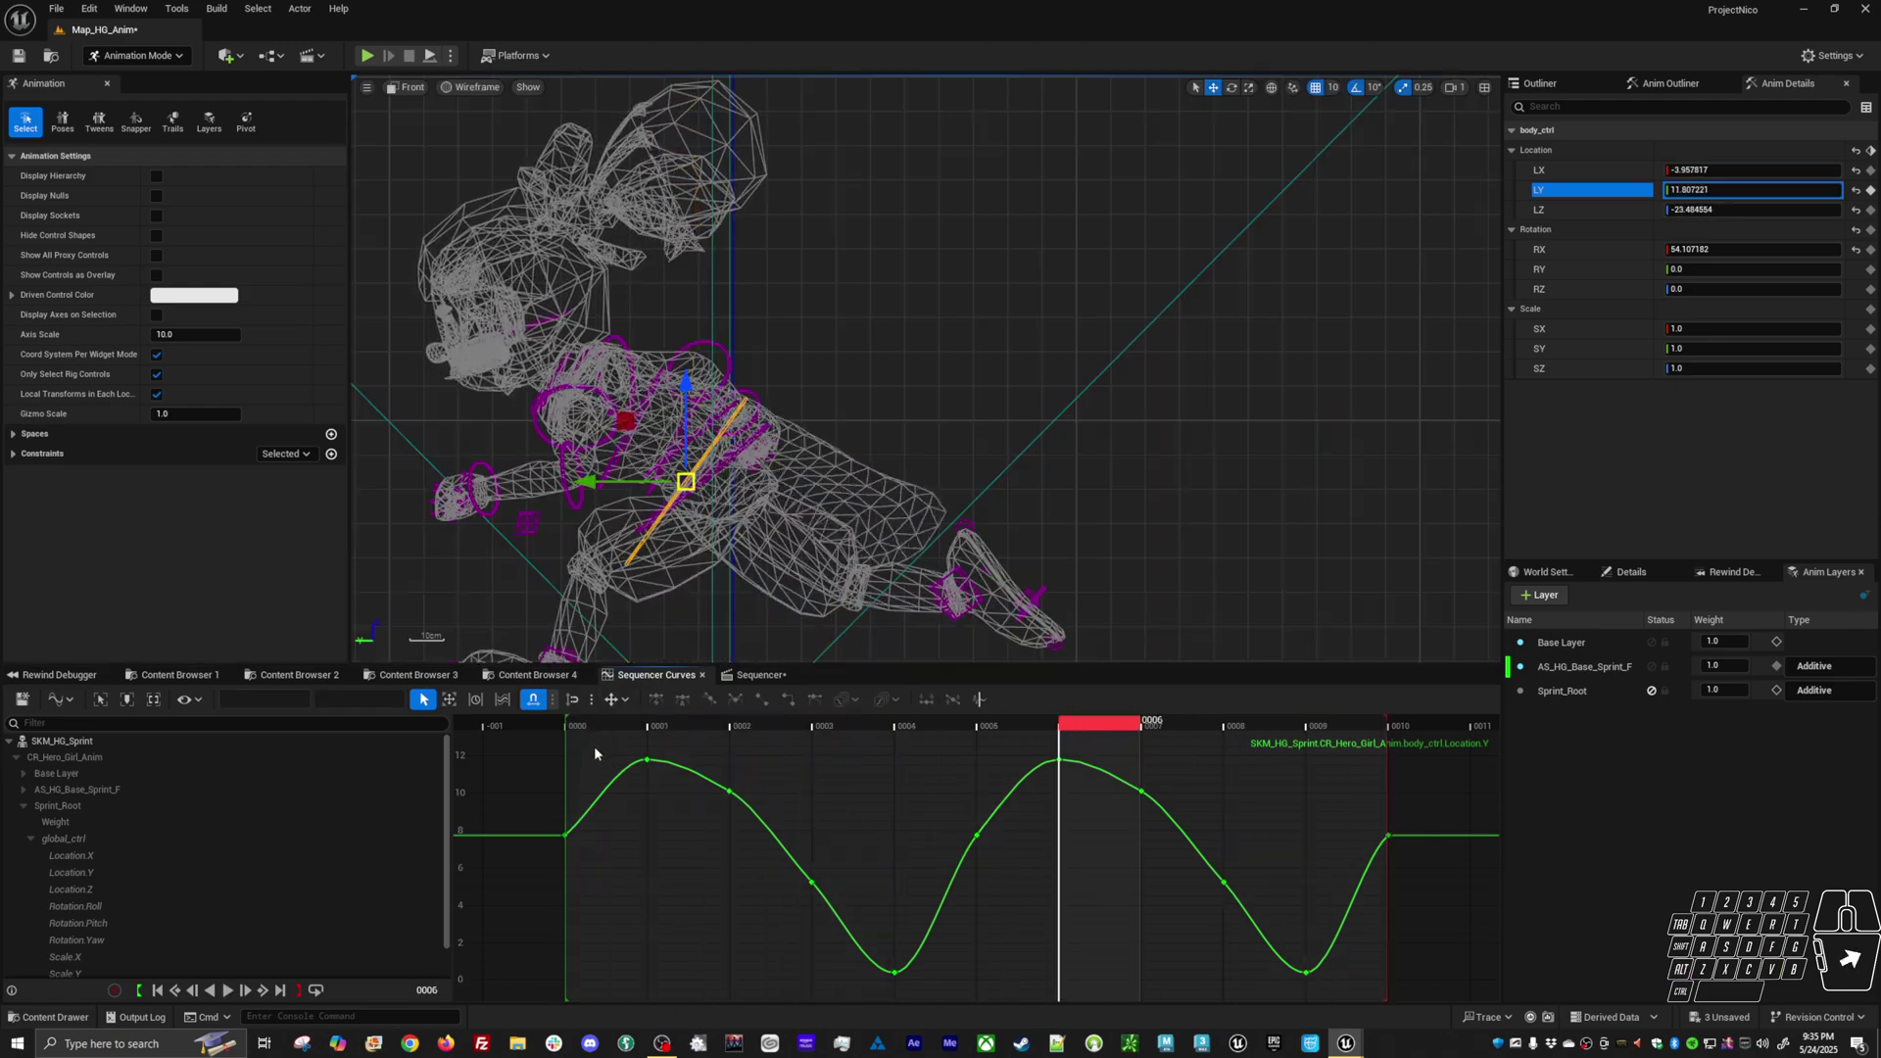
pyautogui.click(640, 735)
pyautogui.moveTo(640, 737)
pyautogui.mouseDown()
pyautogui.moveTo(772, 758)
pyautogui.moveTo(1244, 745)
pyautogui.moveTo(623, 726)
pyautogui.mouseUp()
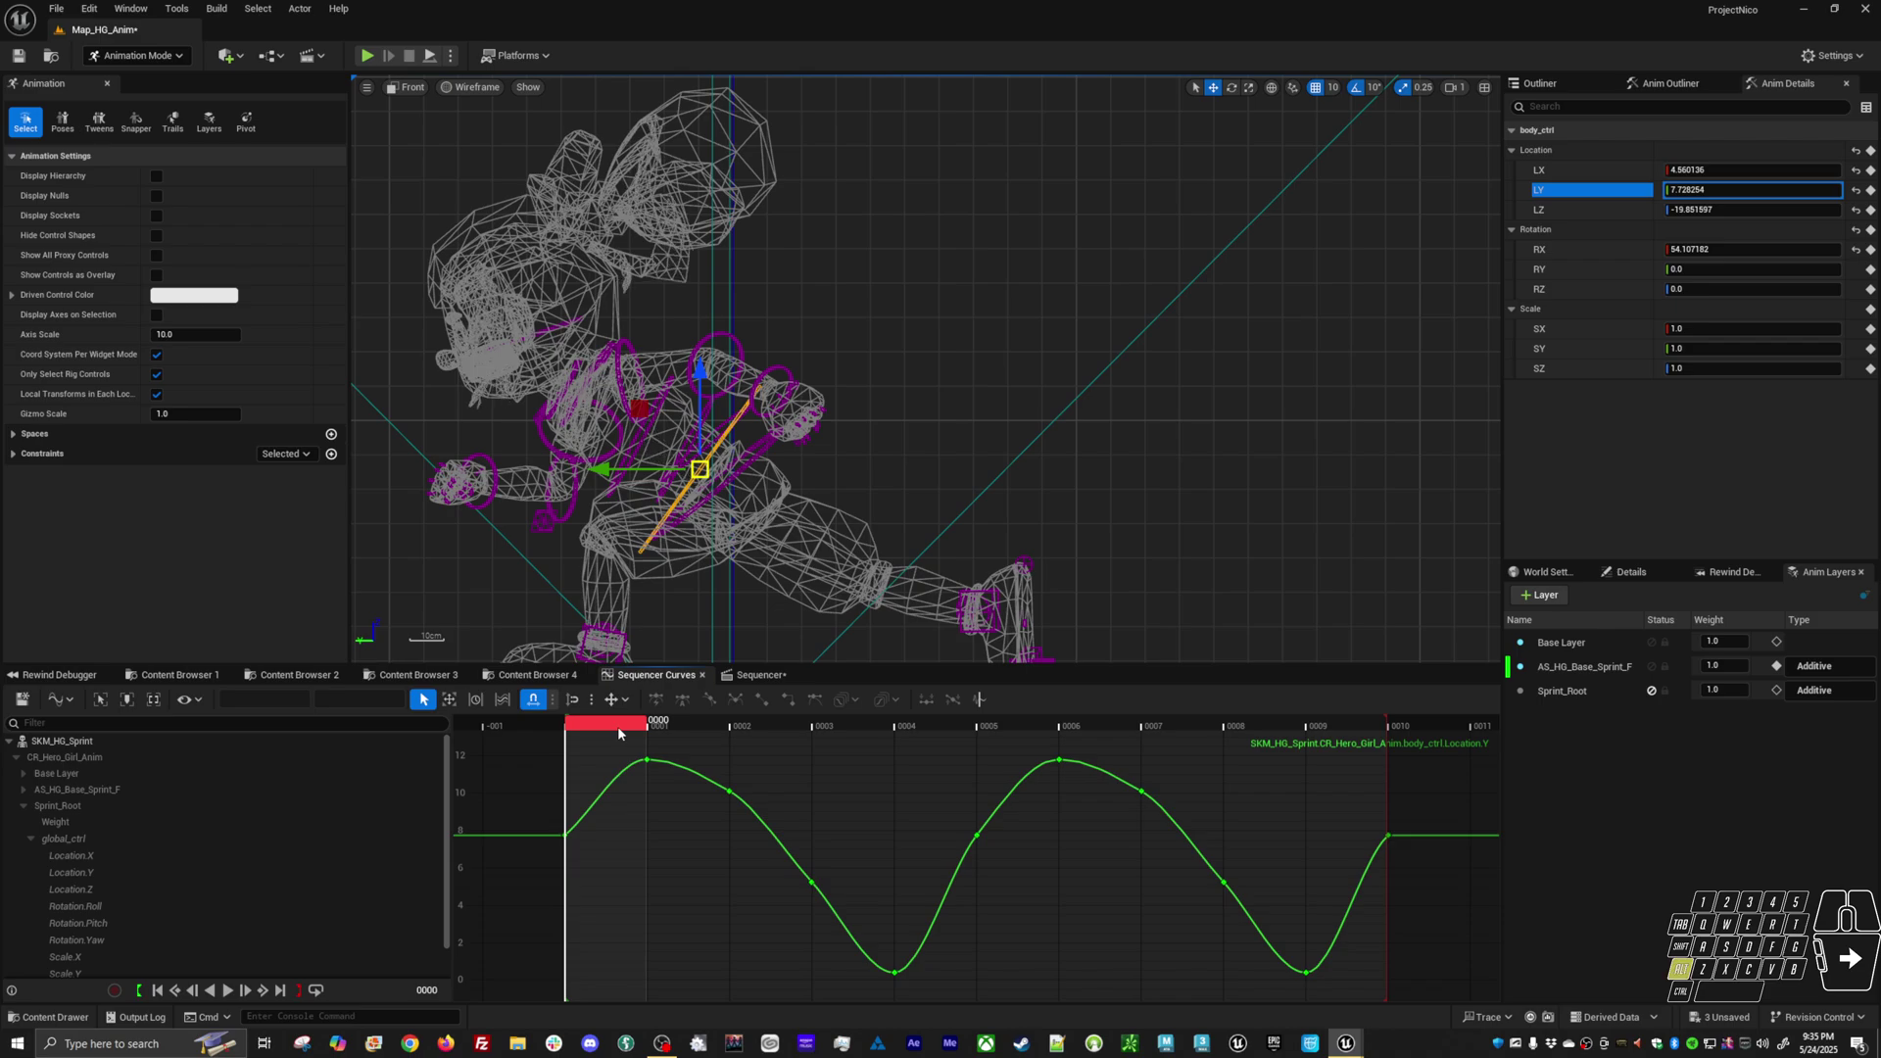
pyautogui.press('space')
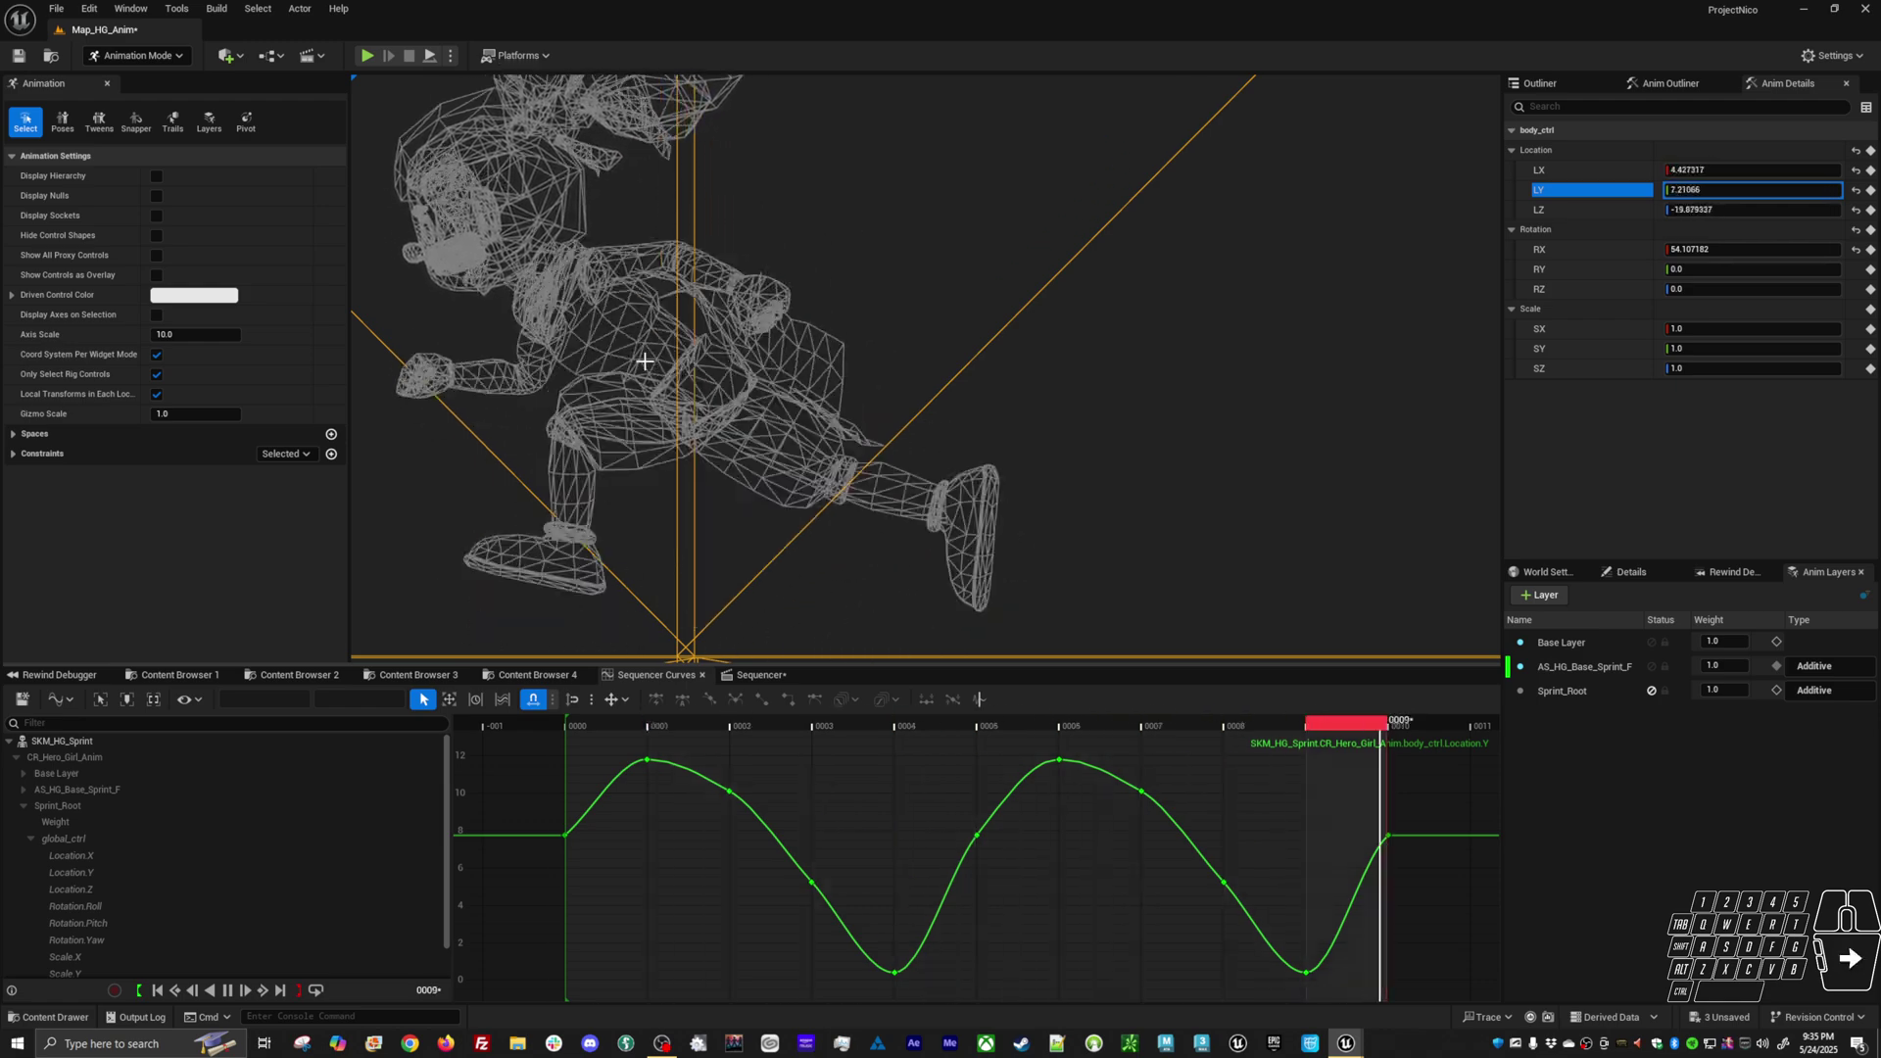
pyautogui.press('space')
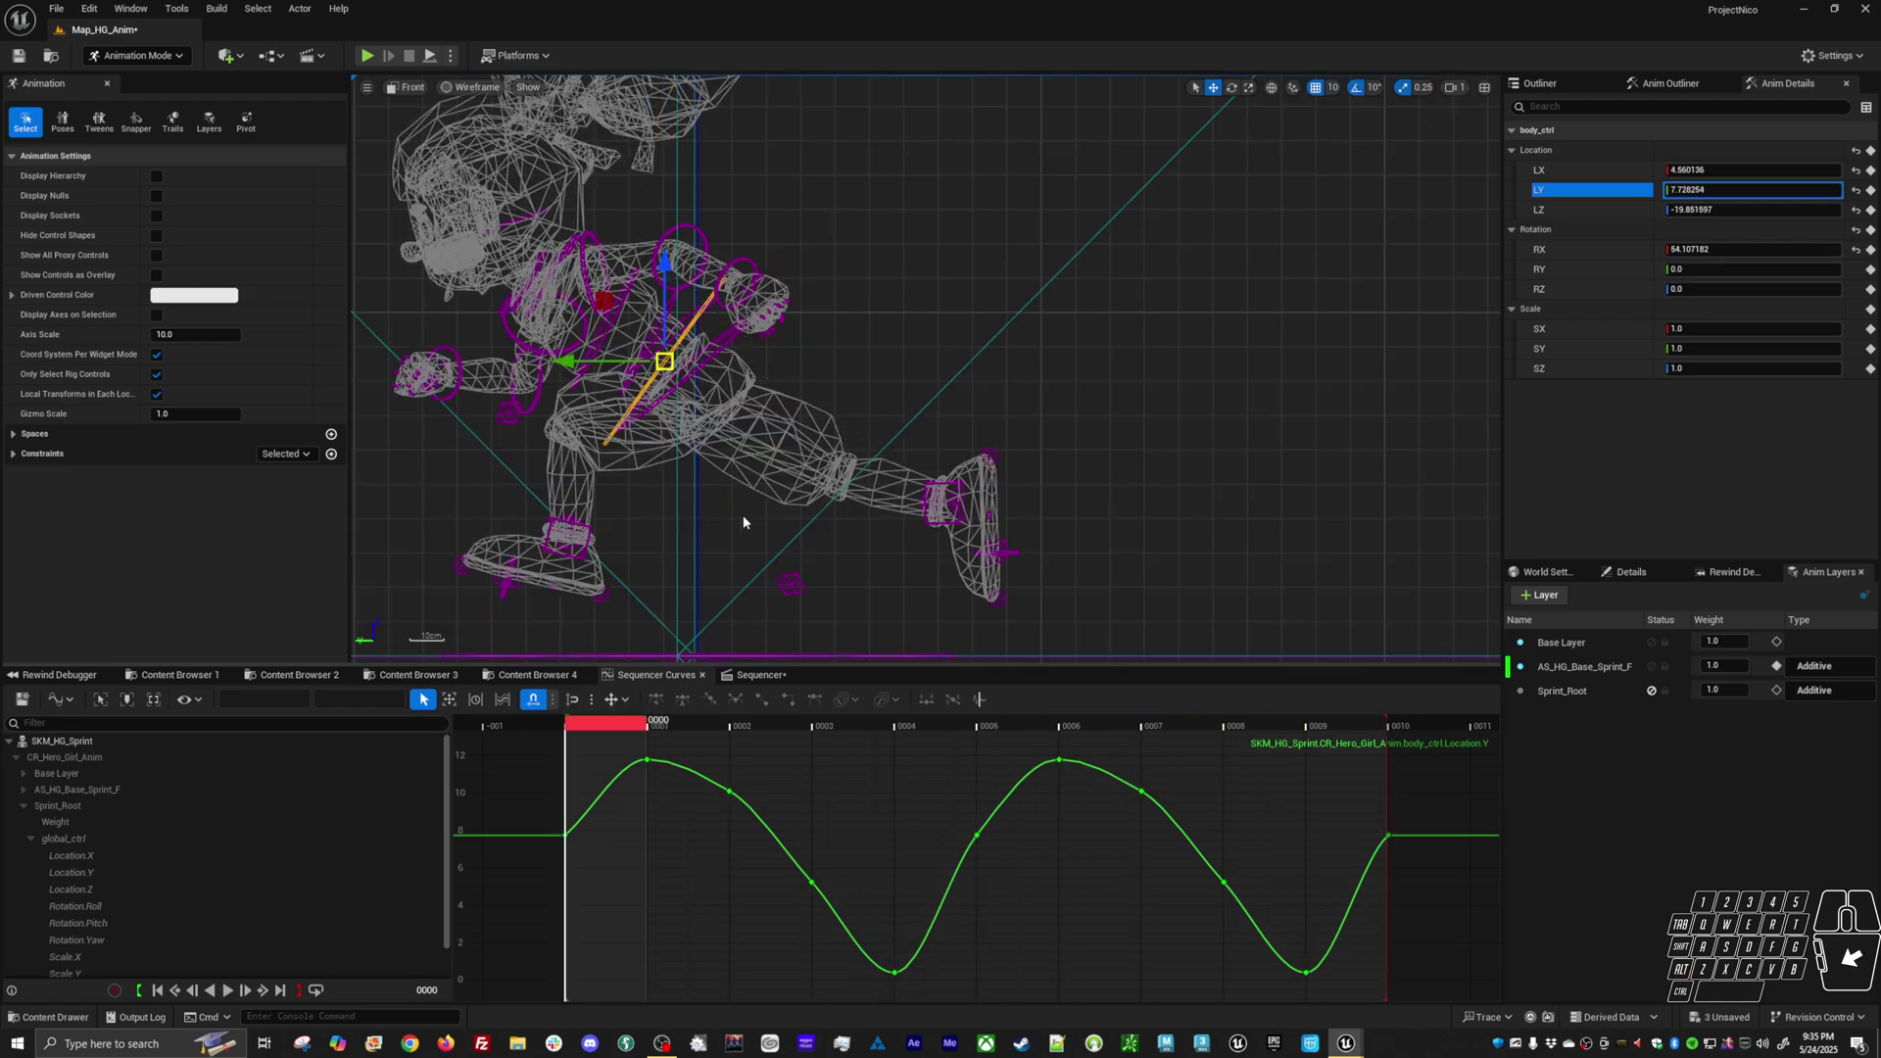
# Switch the viewport to Perspective and play the sprint from the side to review the body motion
pyautogui.click(405, 88)
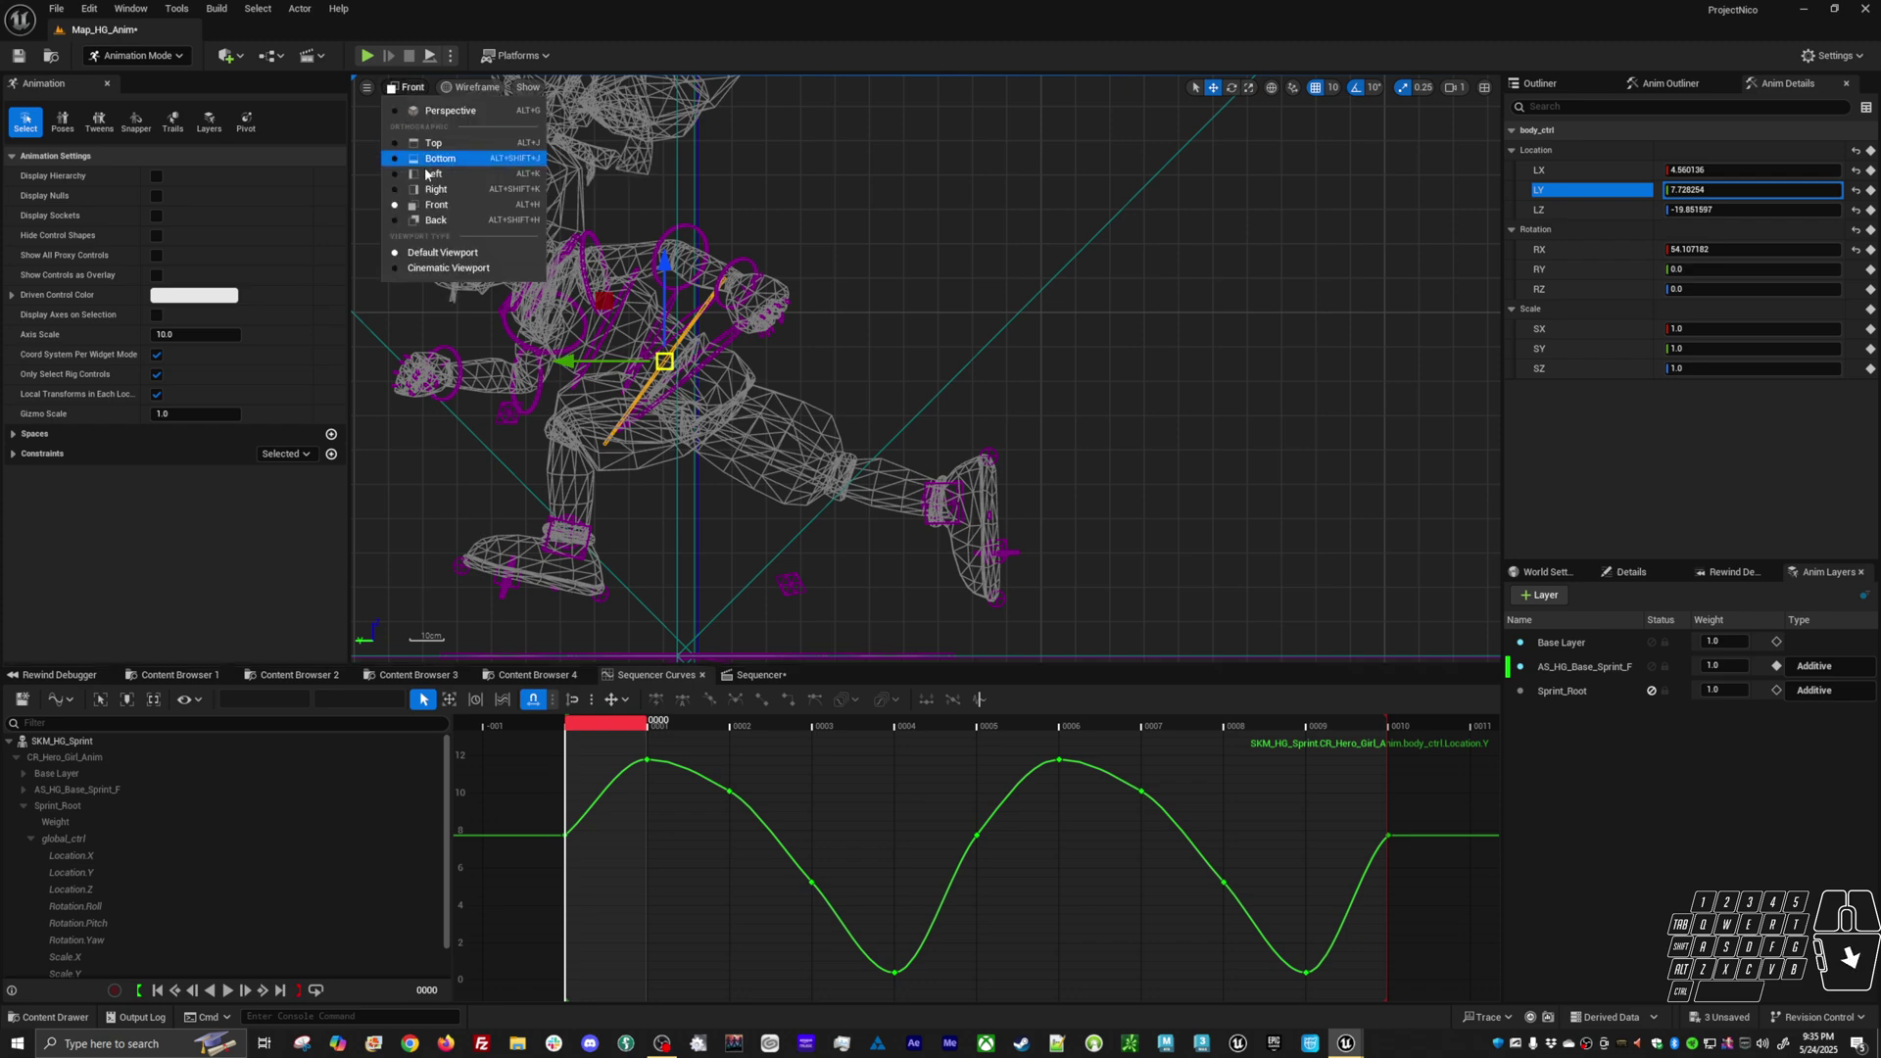
pyautogui.click(449, 112)
pyautogui.click(970, 349)
pyautogui.press('space')
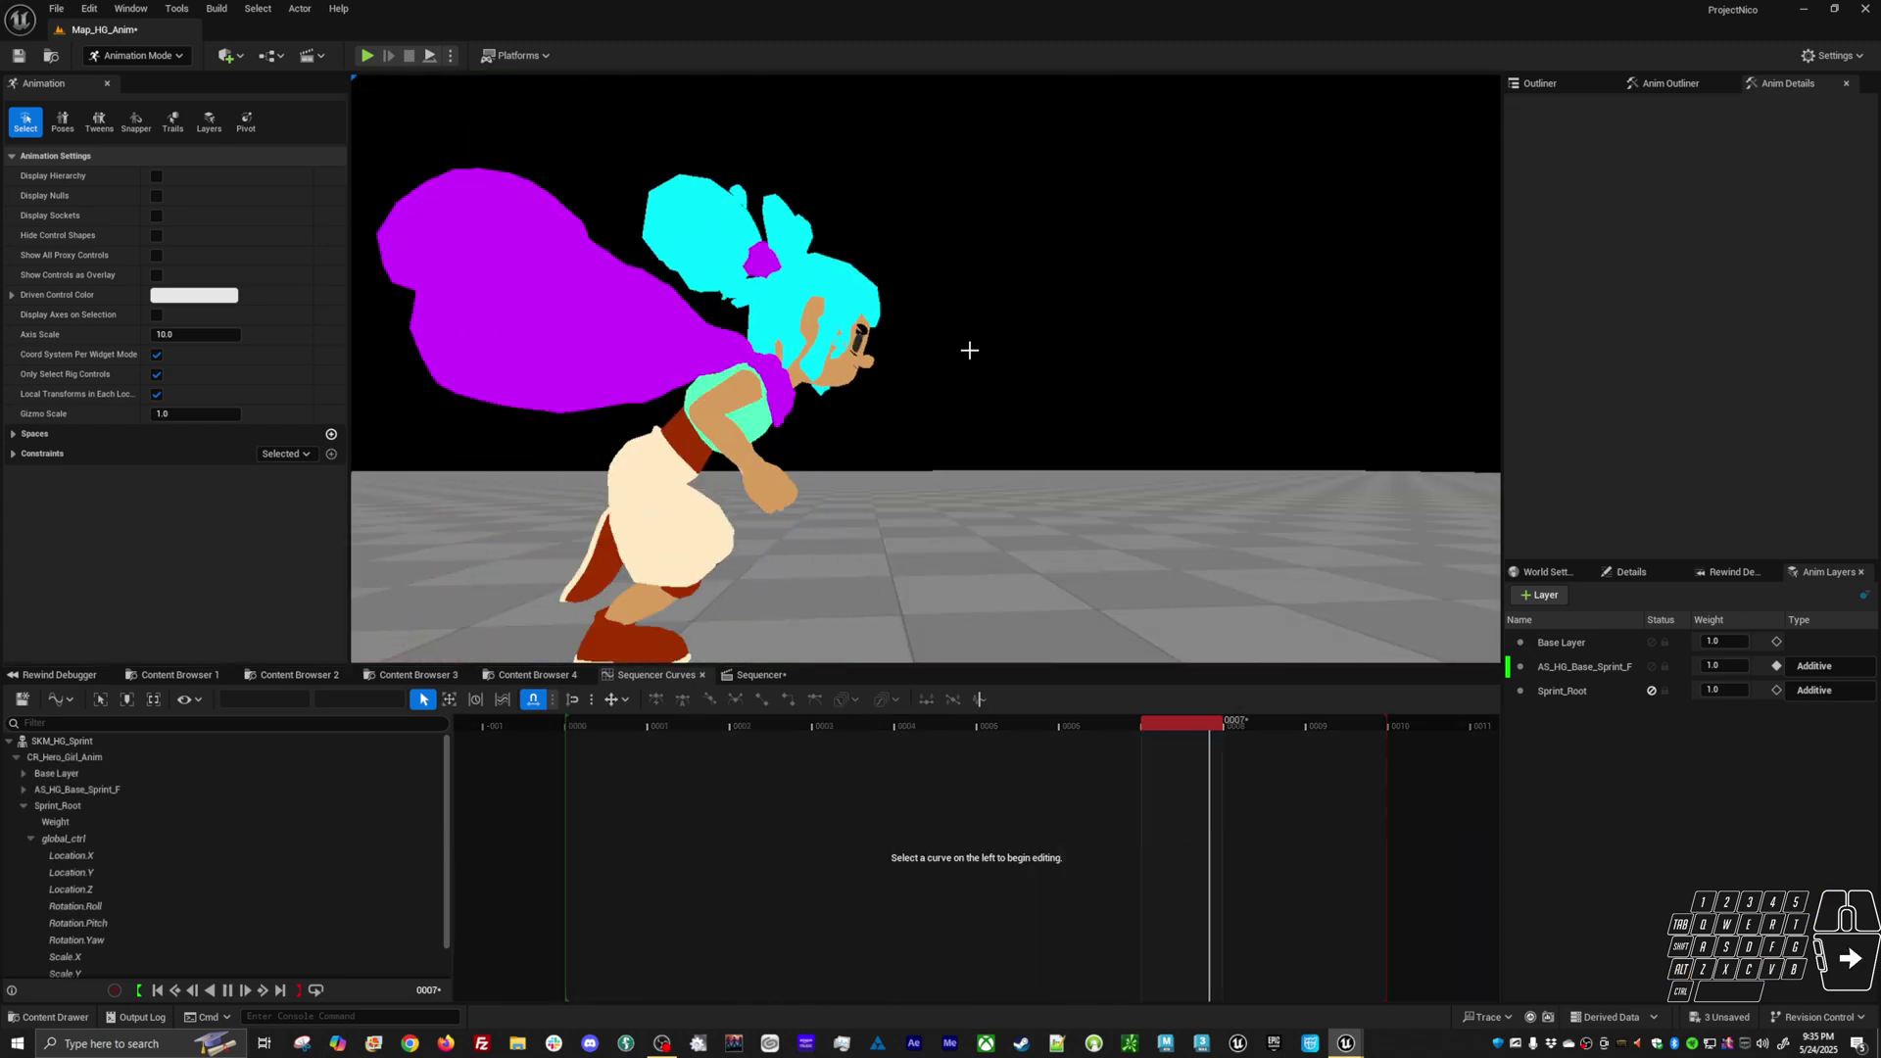
pyautogui.keyDown('alt'); pyautogui.moveTo(970, 348); pyautogui.dragTo(926, 391, button='right'); pyautogui.keyUp('alt')
pyautogui.keyDown('alt'); pyautogui.moveTo(926, 391); pyautogui.dragTo(899, 428); pyautogui.keyUp('alt')
pyautogui.press('space')
pyautogui.keyDown('alt'); pyautogui.moveTo(899, 428); pyautogui.dragTo(689, 472, button='right'); pyautogui.keyUp('alt')
# Isolate body_ctrl's Location Z curve and scrub through both strides to examine the body's vertical motion
pyautogui.click(698, 395)
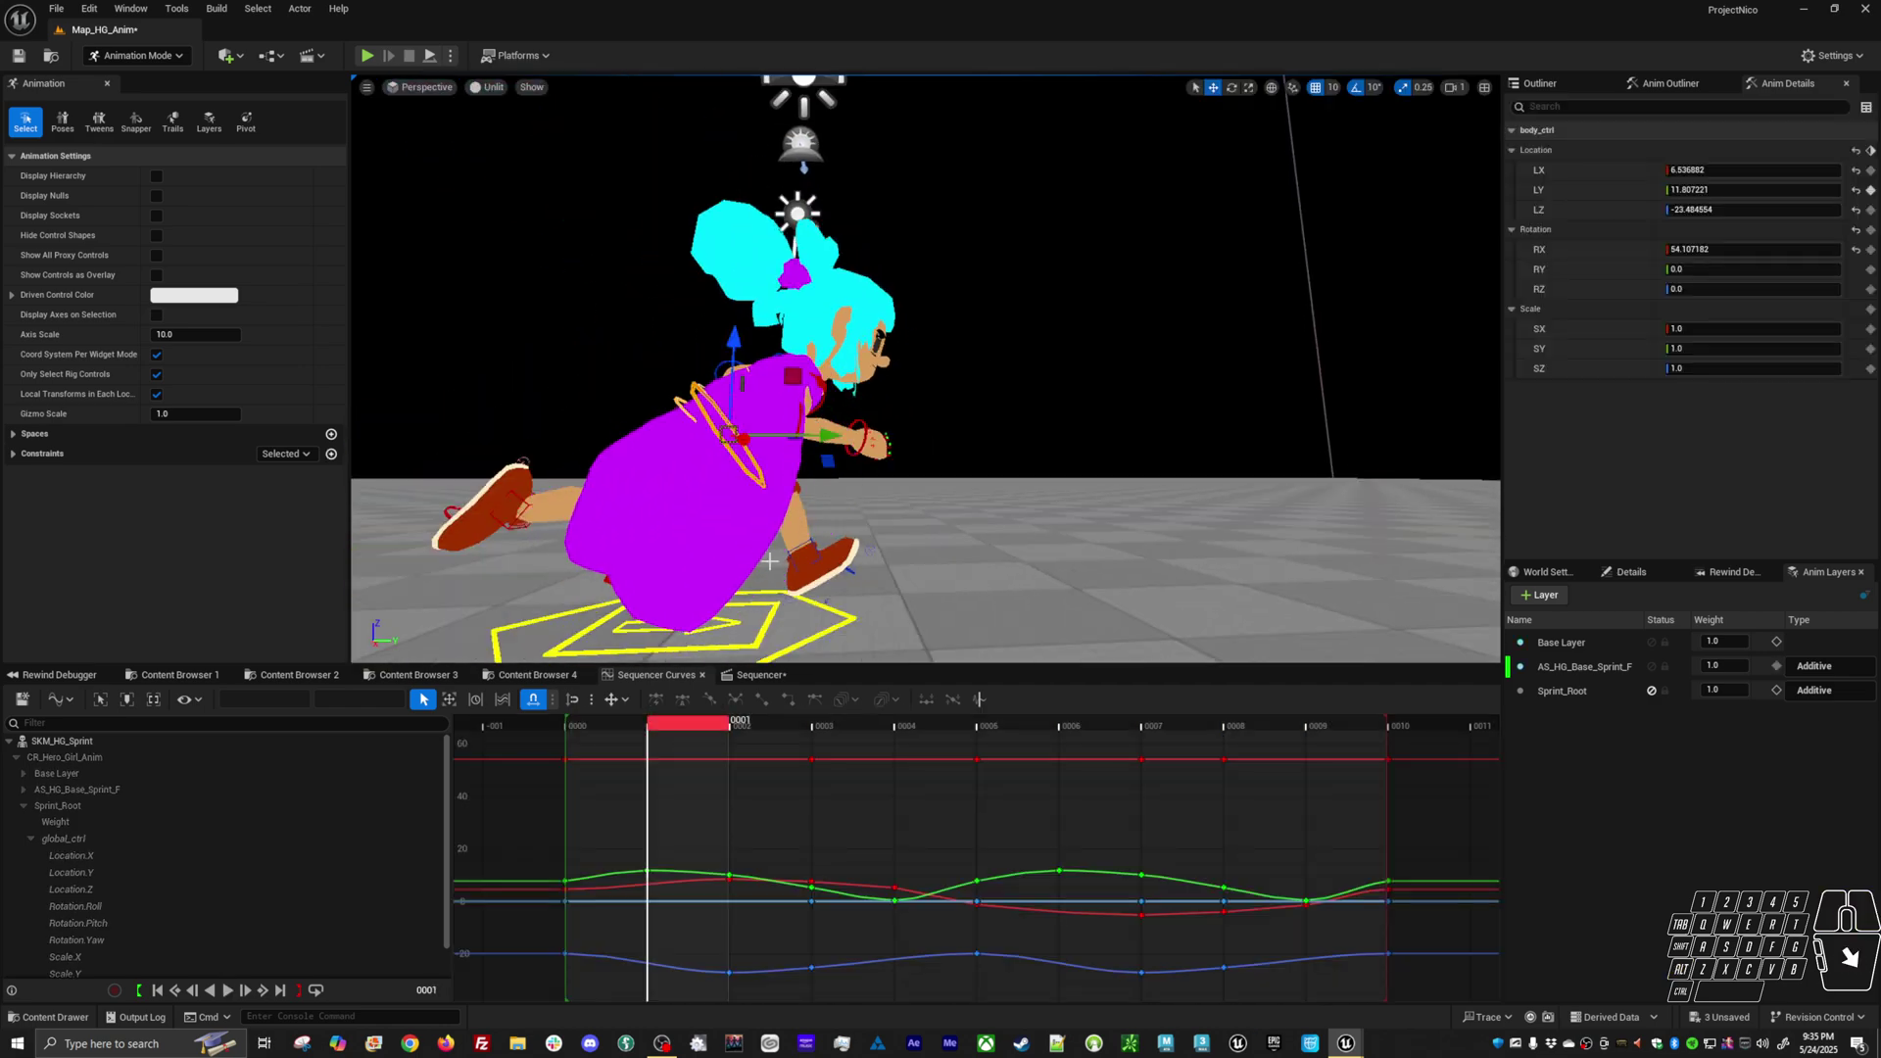
pyautogui.click(118, 889)
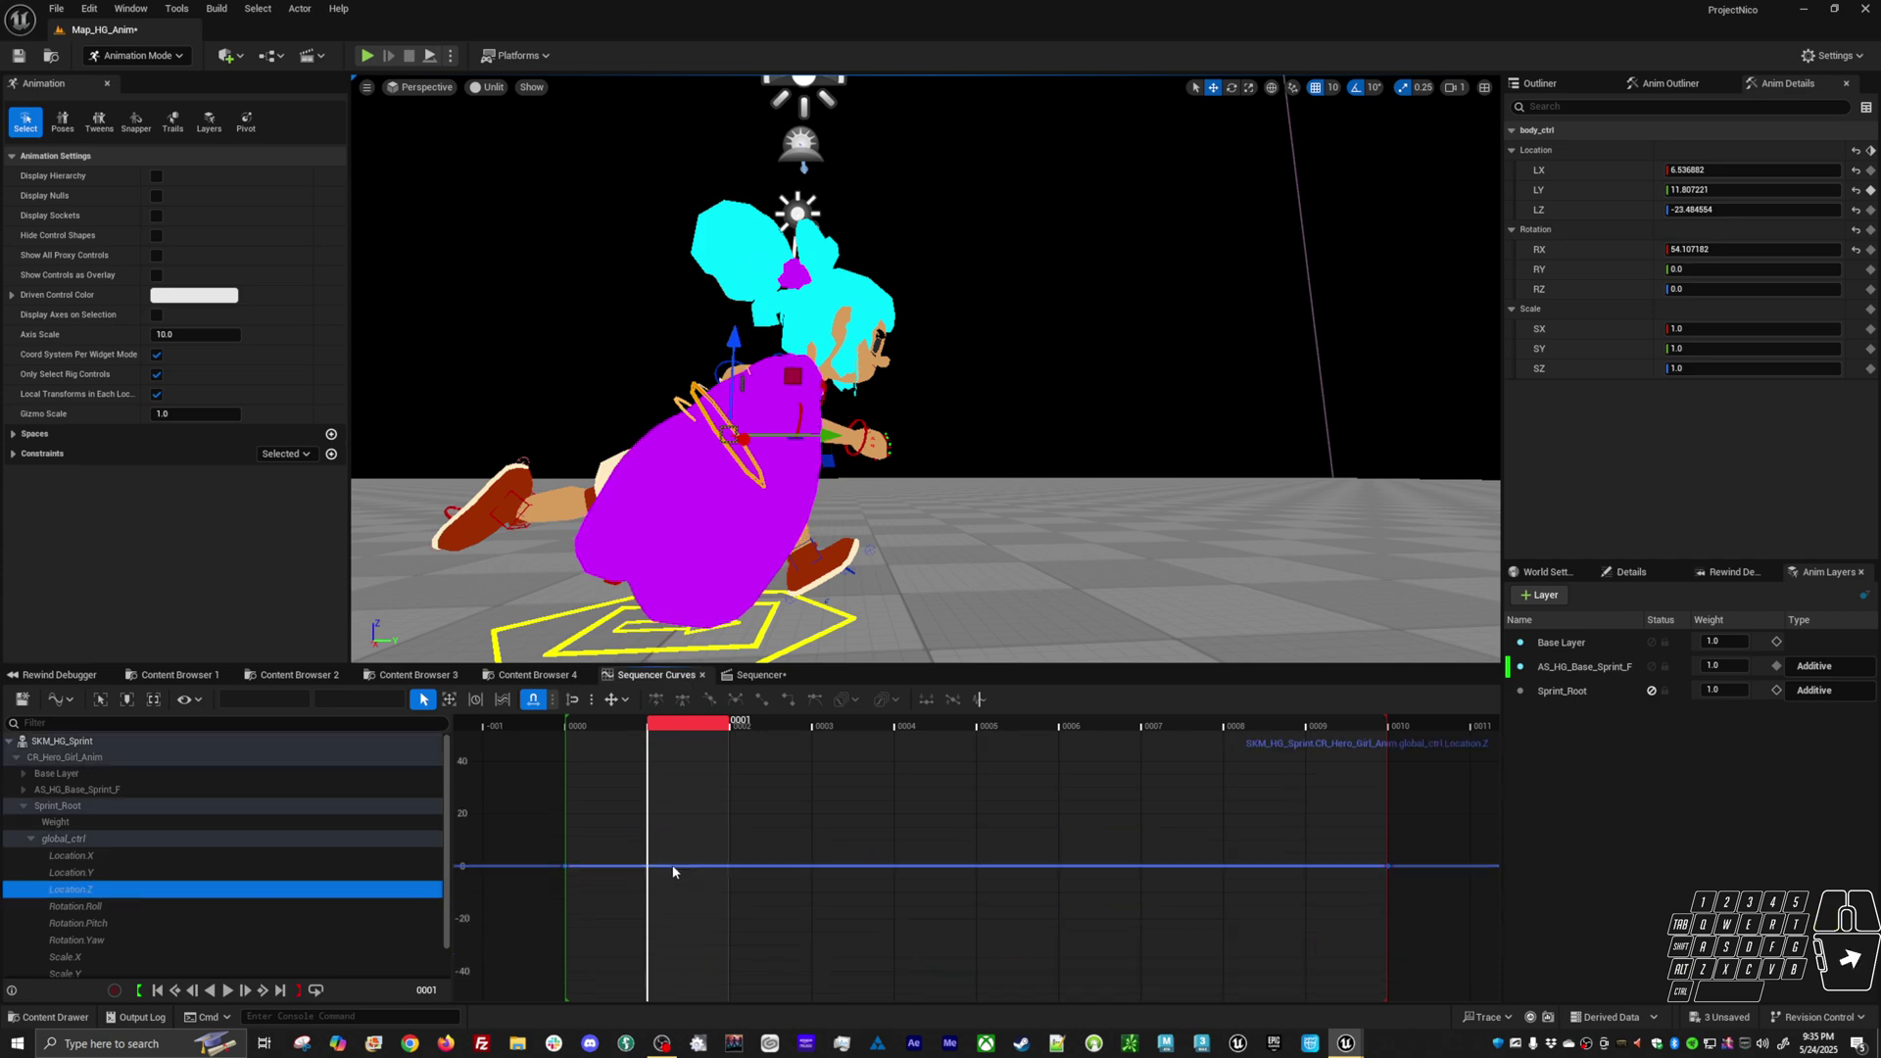
pyautogui.click(1579, 210)
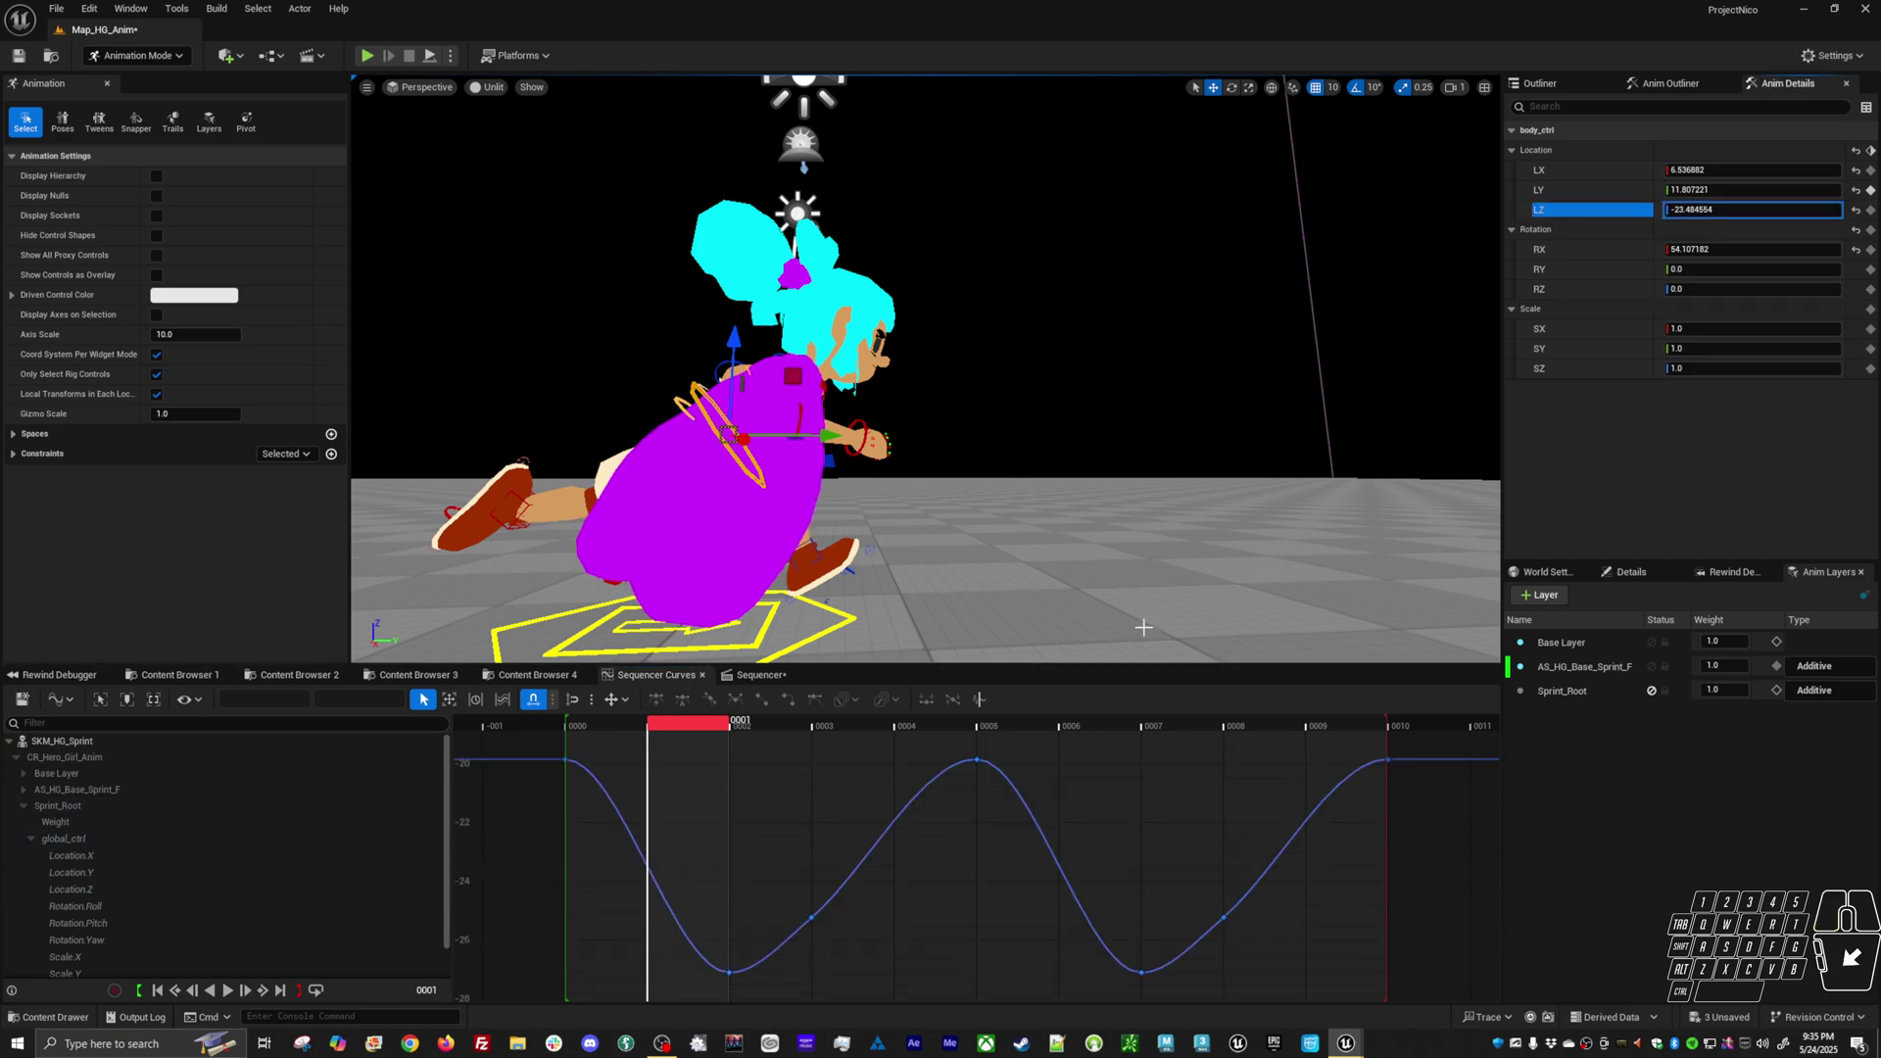
pyautogui.moveTo(653, 731); pyautogui.dragTo(566, 731)
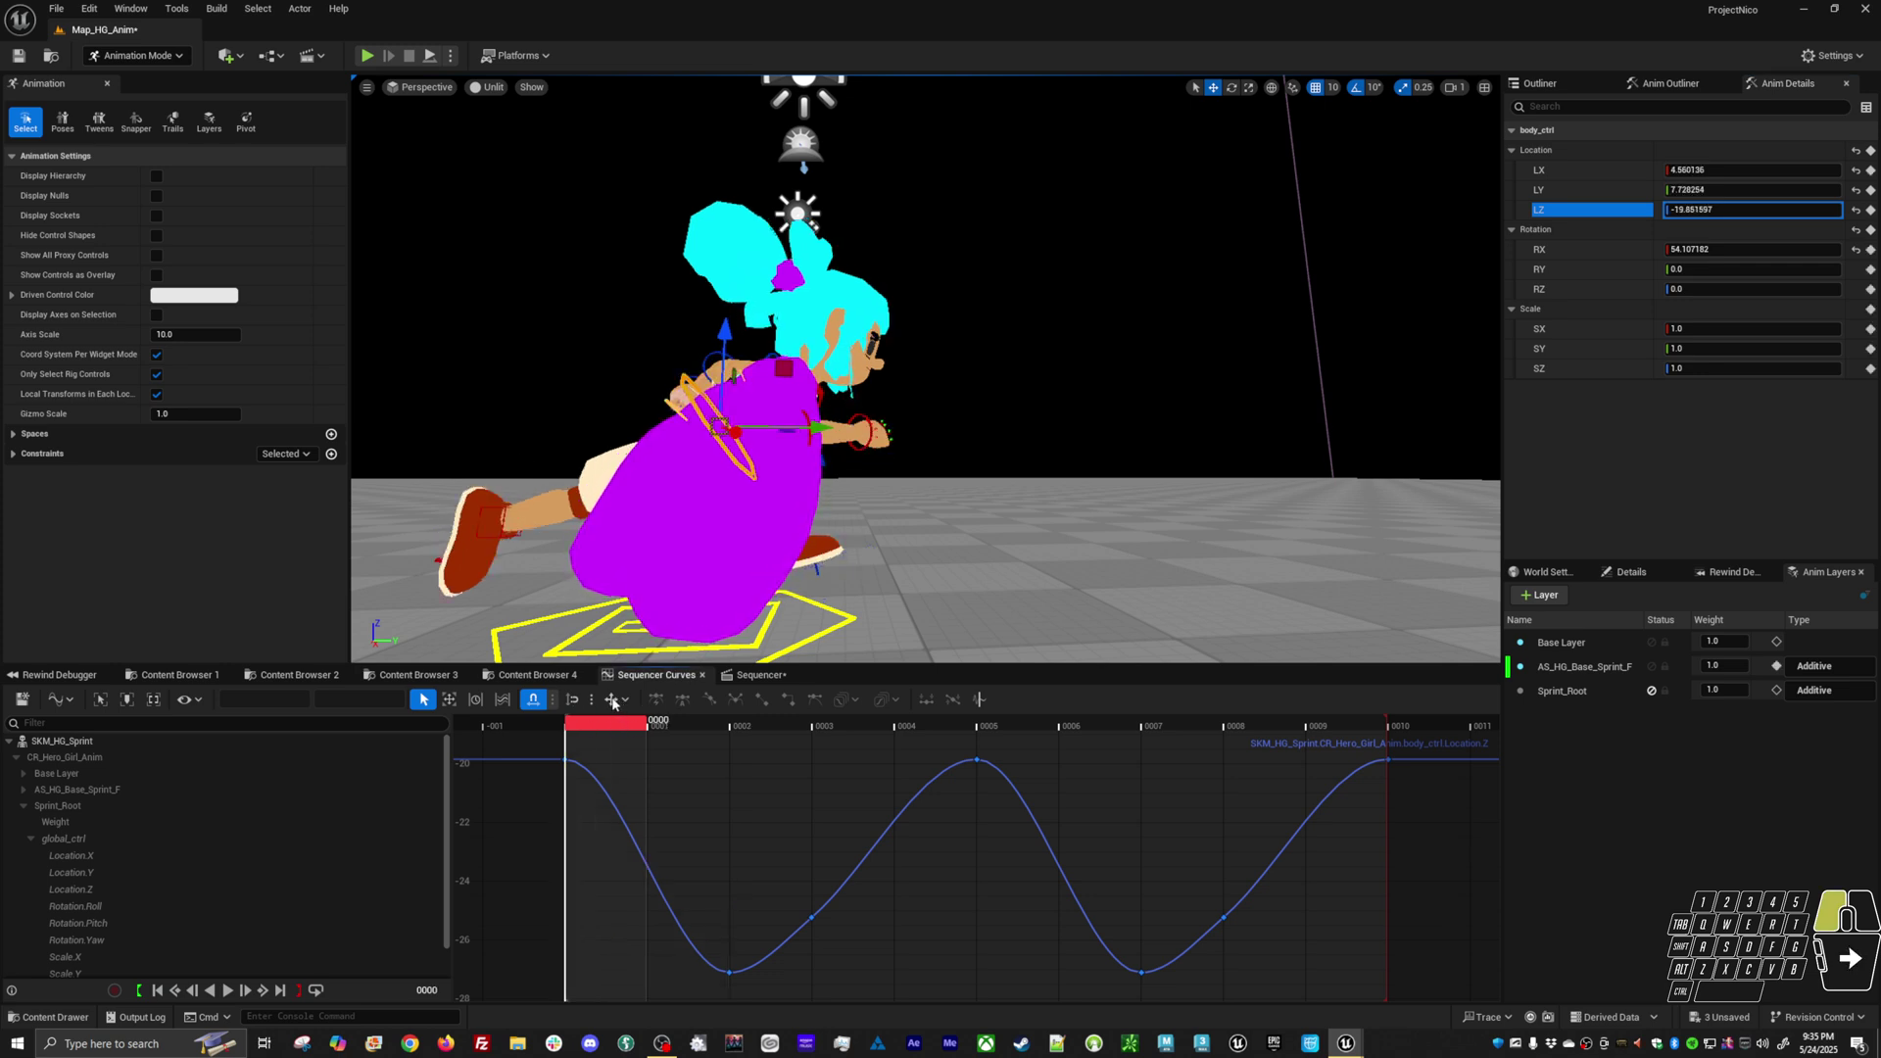
pyautogui.click(691, 725)
pyautogui.moveTo(718, 726); pyautogui.dragTo(848, 733)
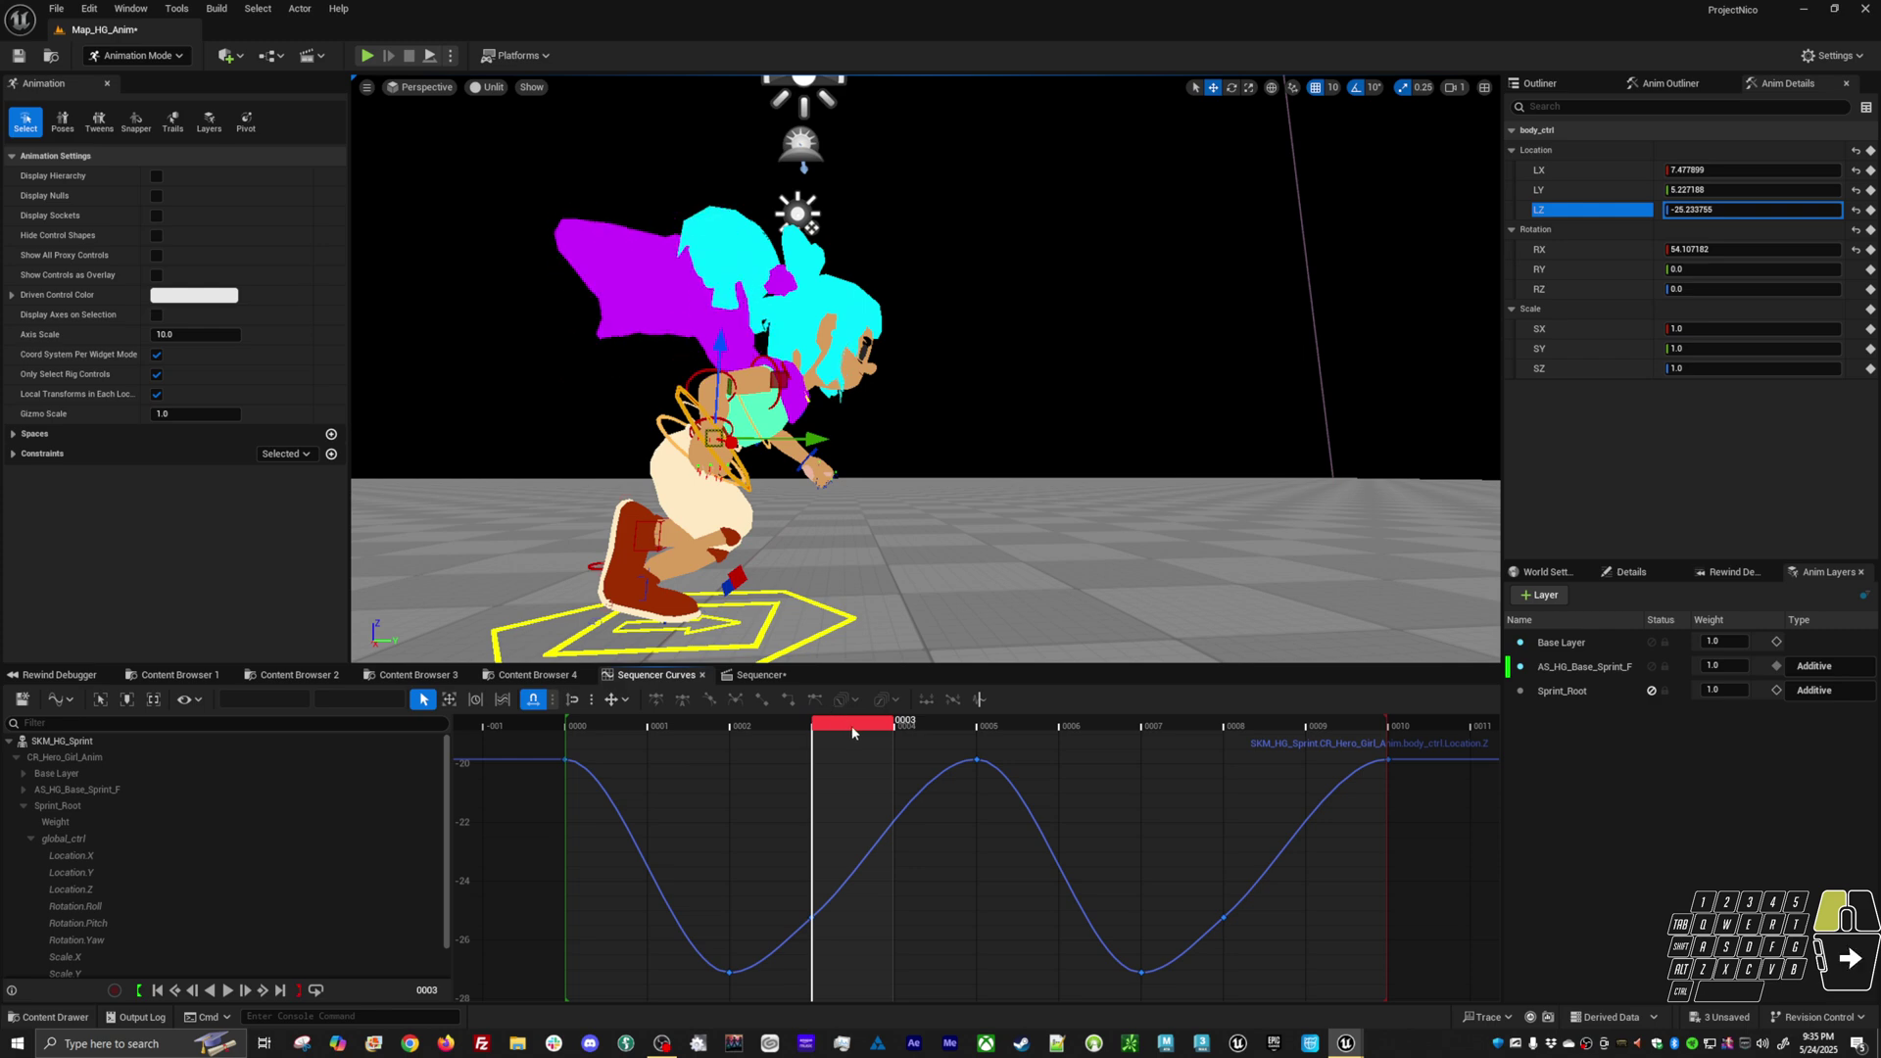
pyautogui.moveTo(585, 727); pyautogui.dragTo(1302, 796)
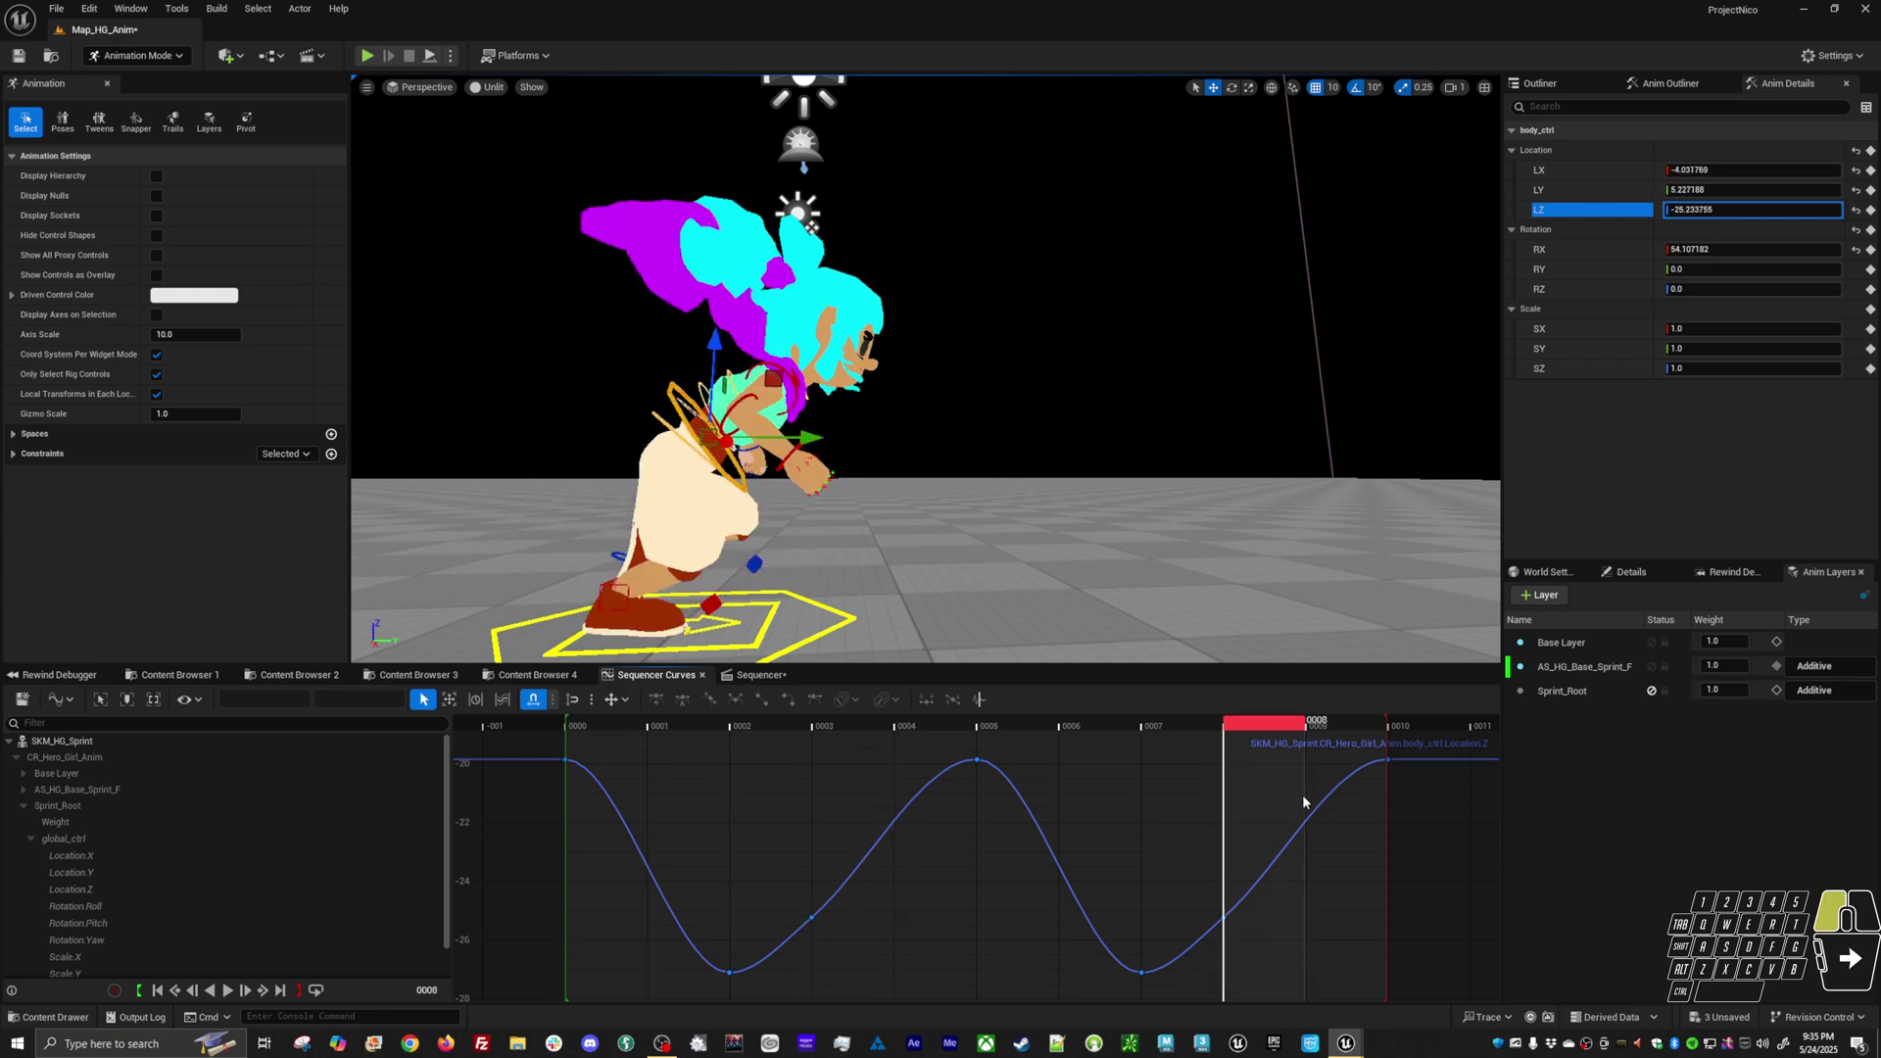
pyautogui.moveTo(588, 726); pyautogui.dragTo(867, 762)
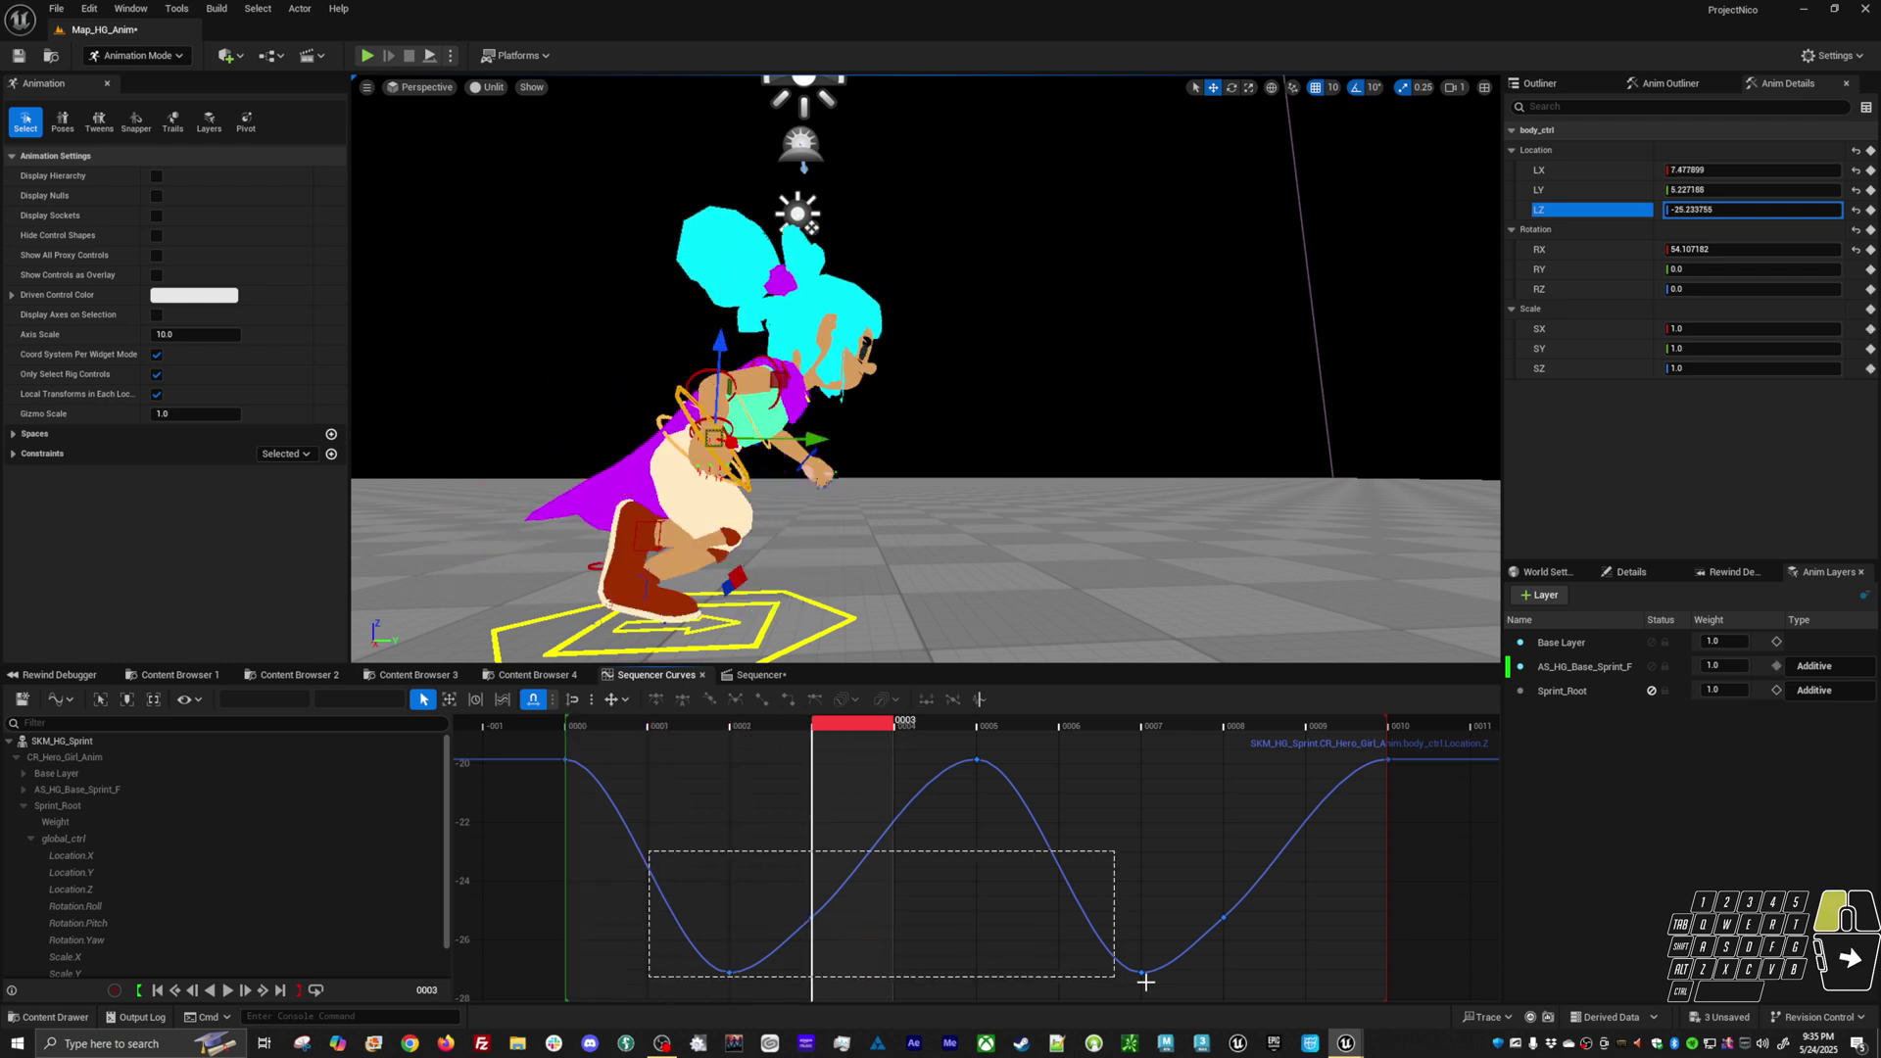
# Lower body_ctrl's Location Z keys on frames 2, 3, 7 and 8 together, bringing frames 3 and 8 to about -26.6
pyautogui.moveTo(1145, 980); pyautogui.dragTo(1242, 979)
pyautogui.moveTo(1134, 787); pyautogui.dragTo(1138, 826, button='middle')
pyautogui.moveTo(852, 730); pyautogui.dragTo(1044, 755)
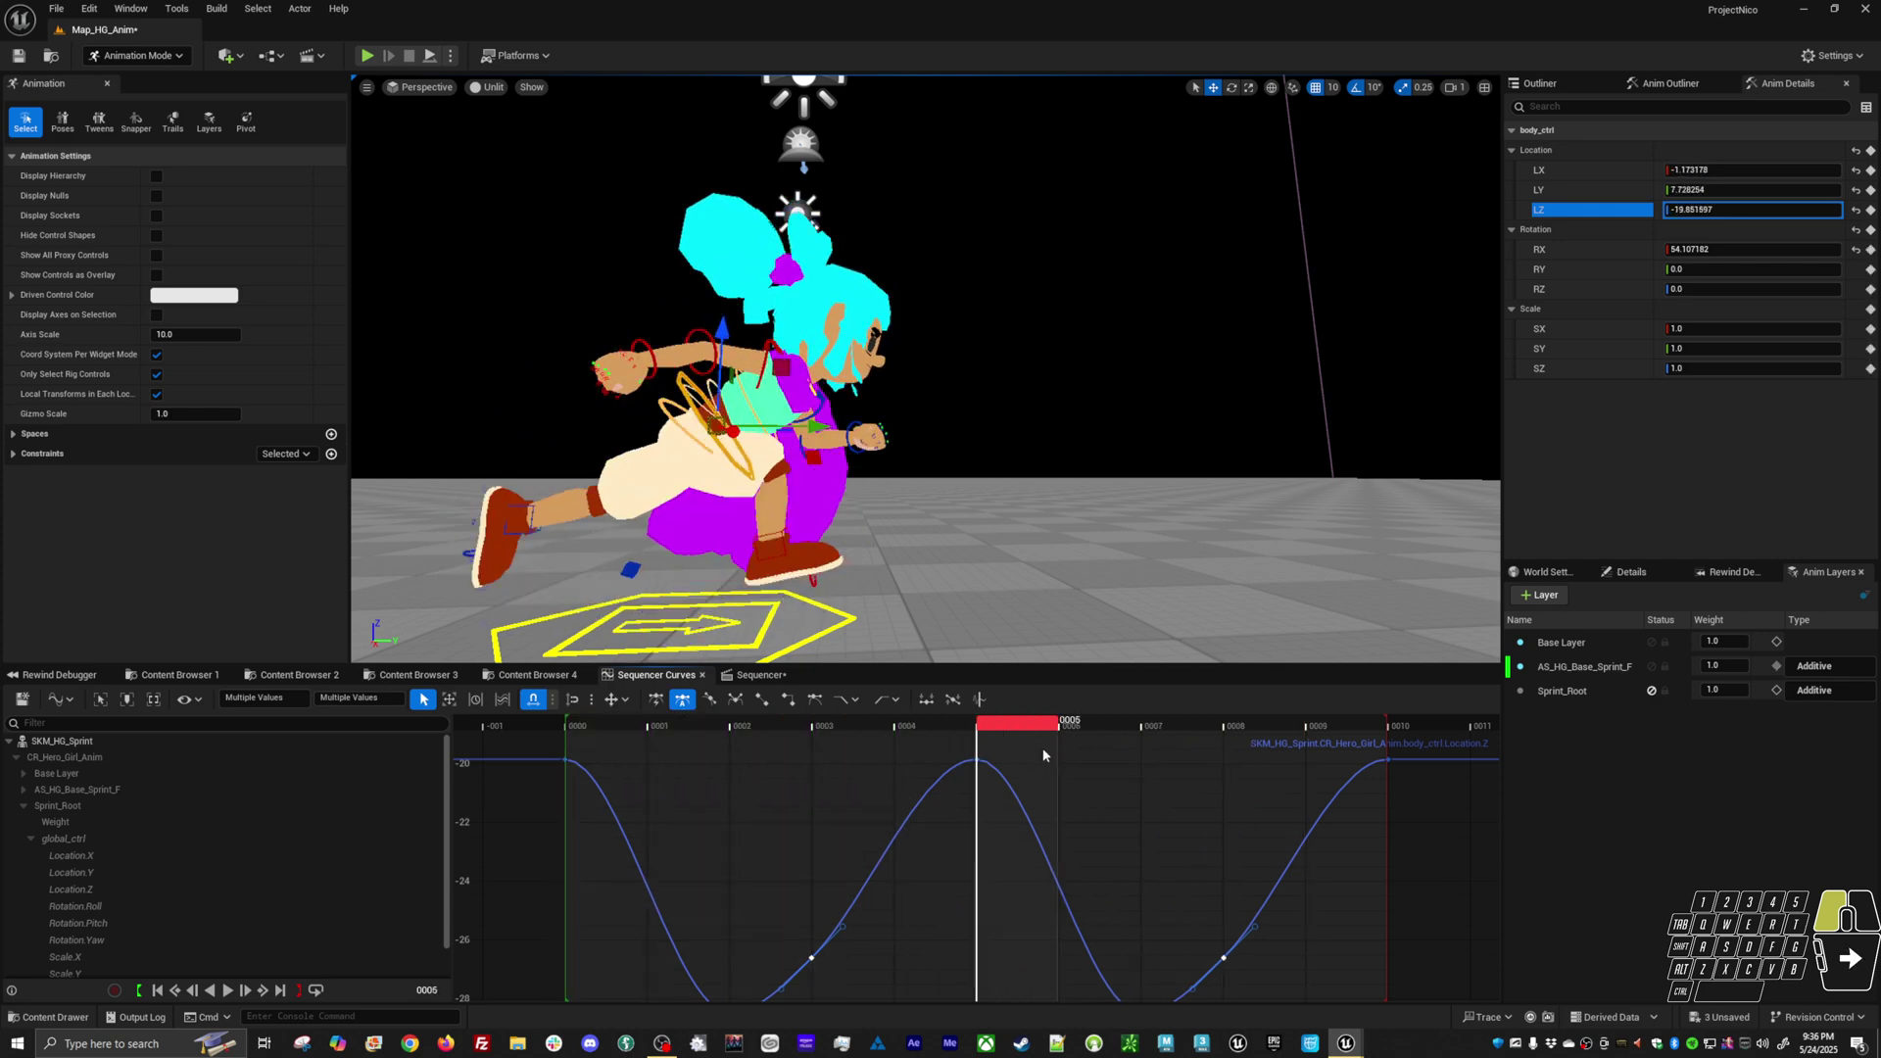
# Raise body_ctrl's Location Z peak keys on frames 0, 5 and 10 to about -13.9 and play the sprint
pyautogui.keyDown('shift'); pyautogui.moveTo(1203, 872); pyautogui.dragTo(1128, 711, button='middle'); pyautogui.keyUp('shift')
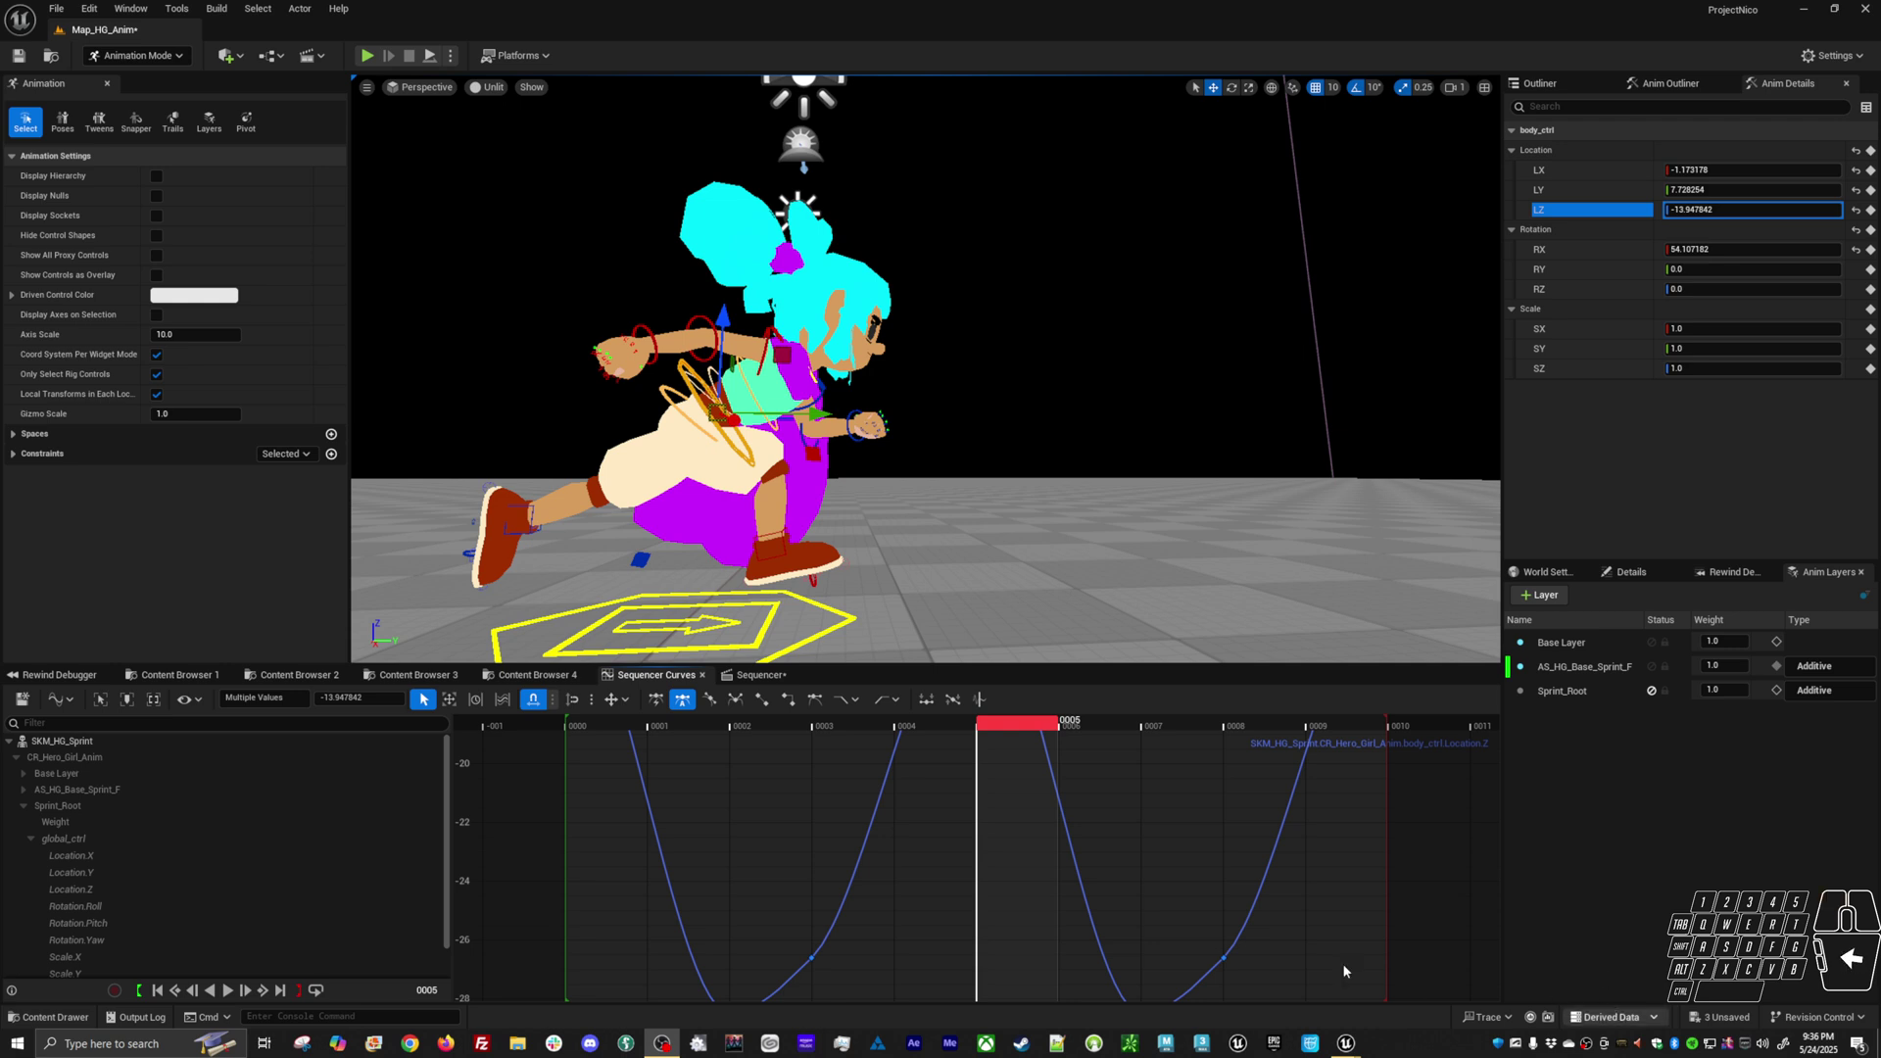
pyautogui.press('space')
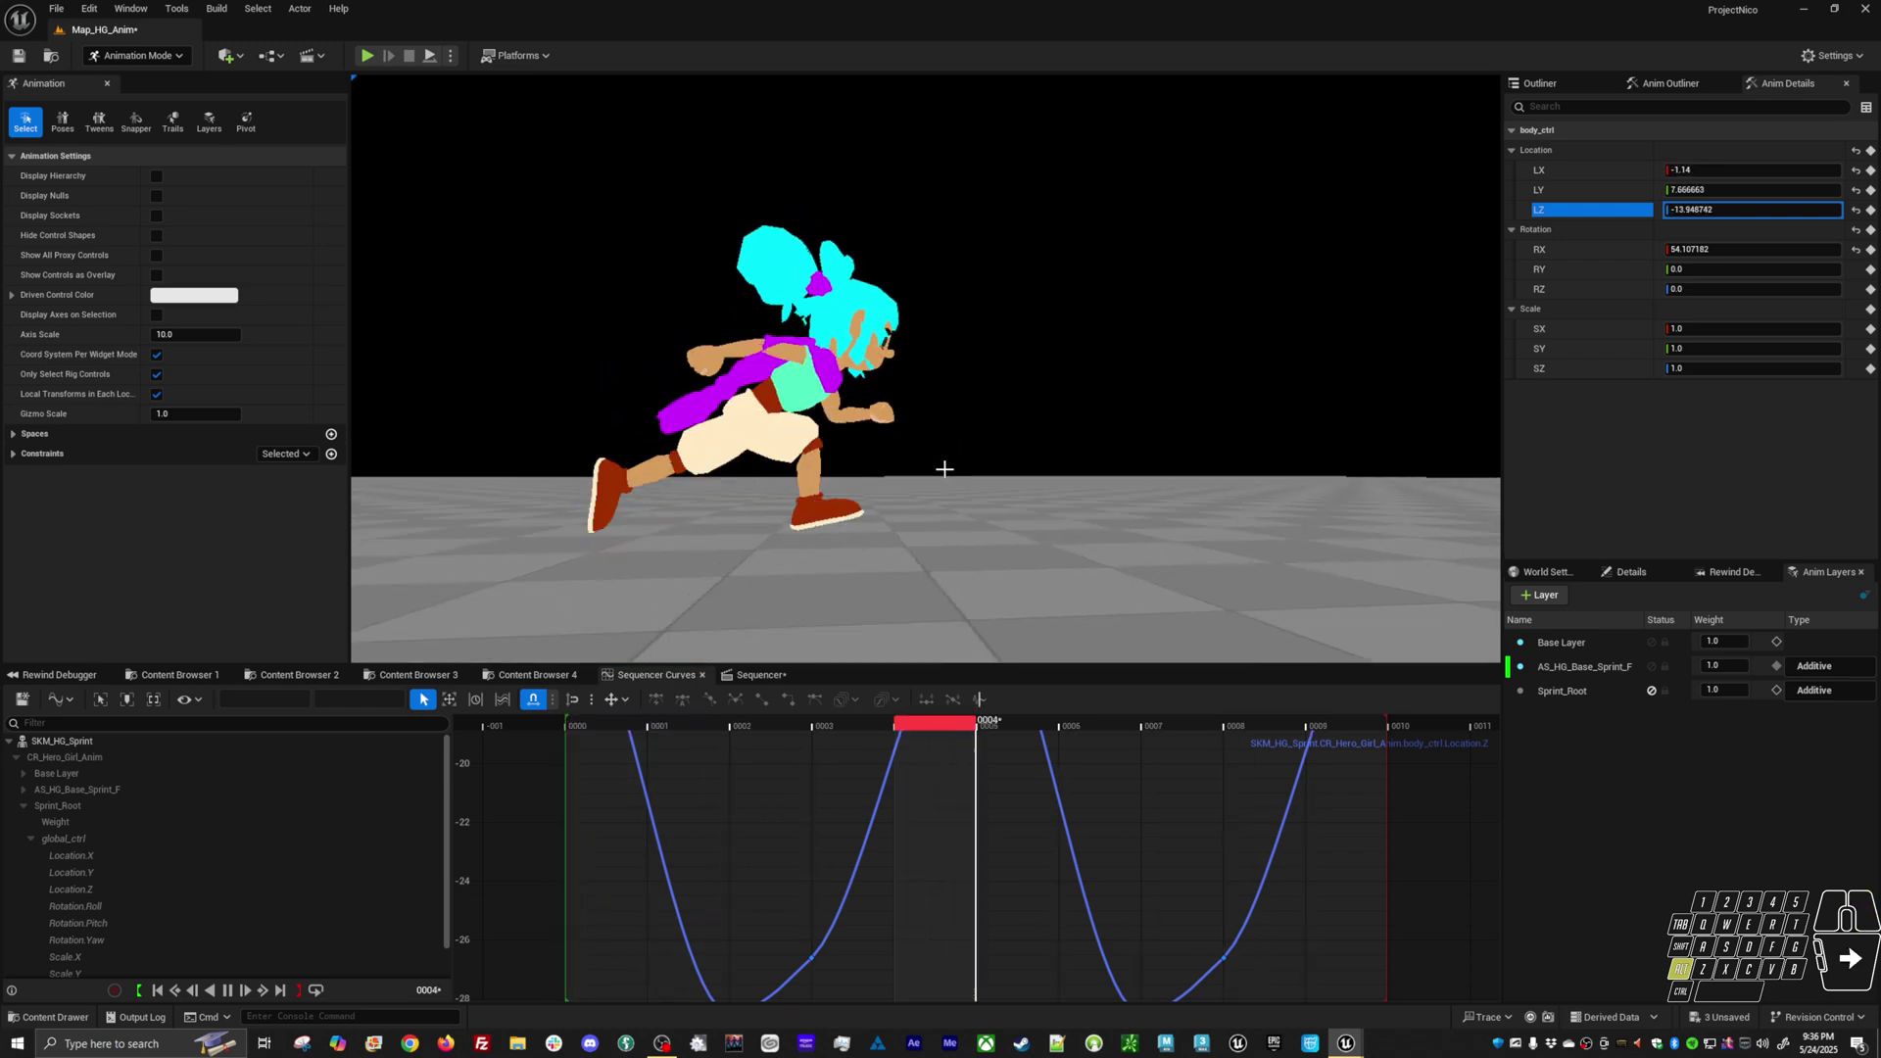
pyautogui.press('space')
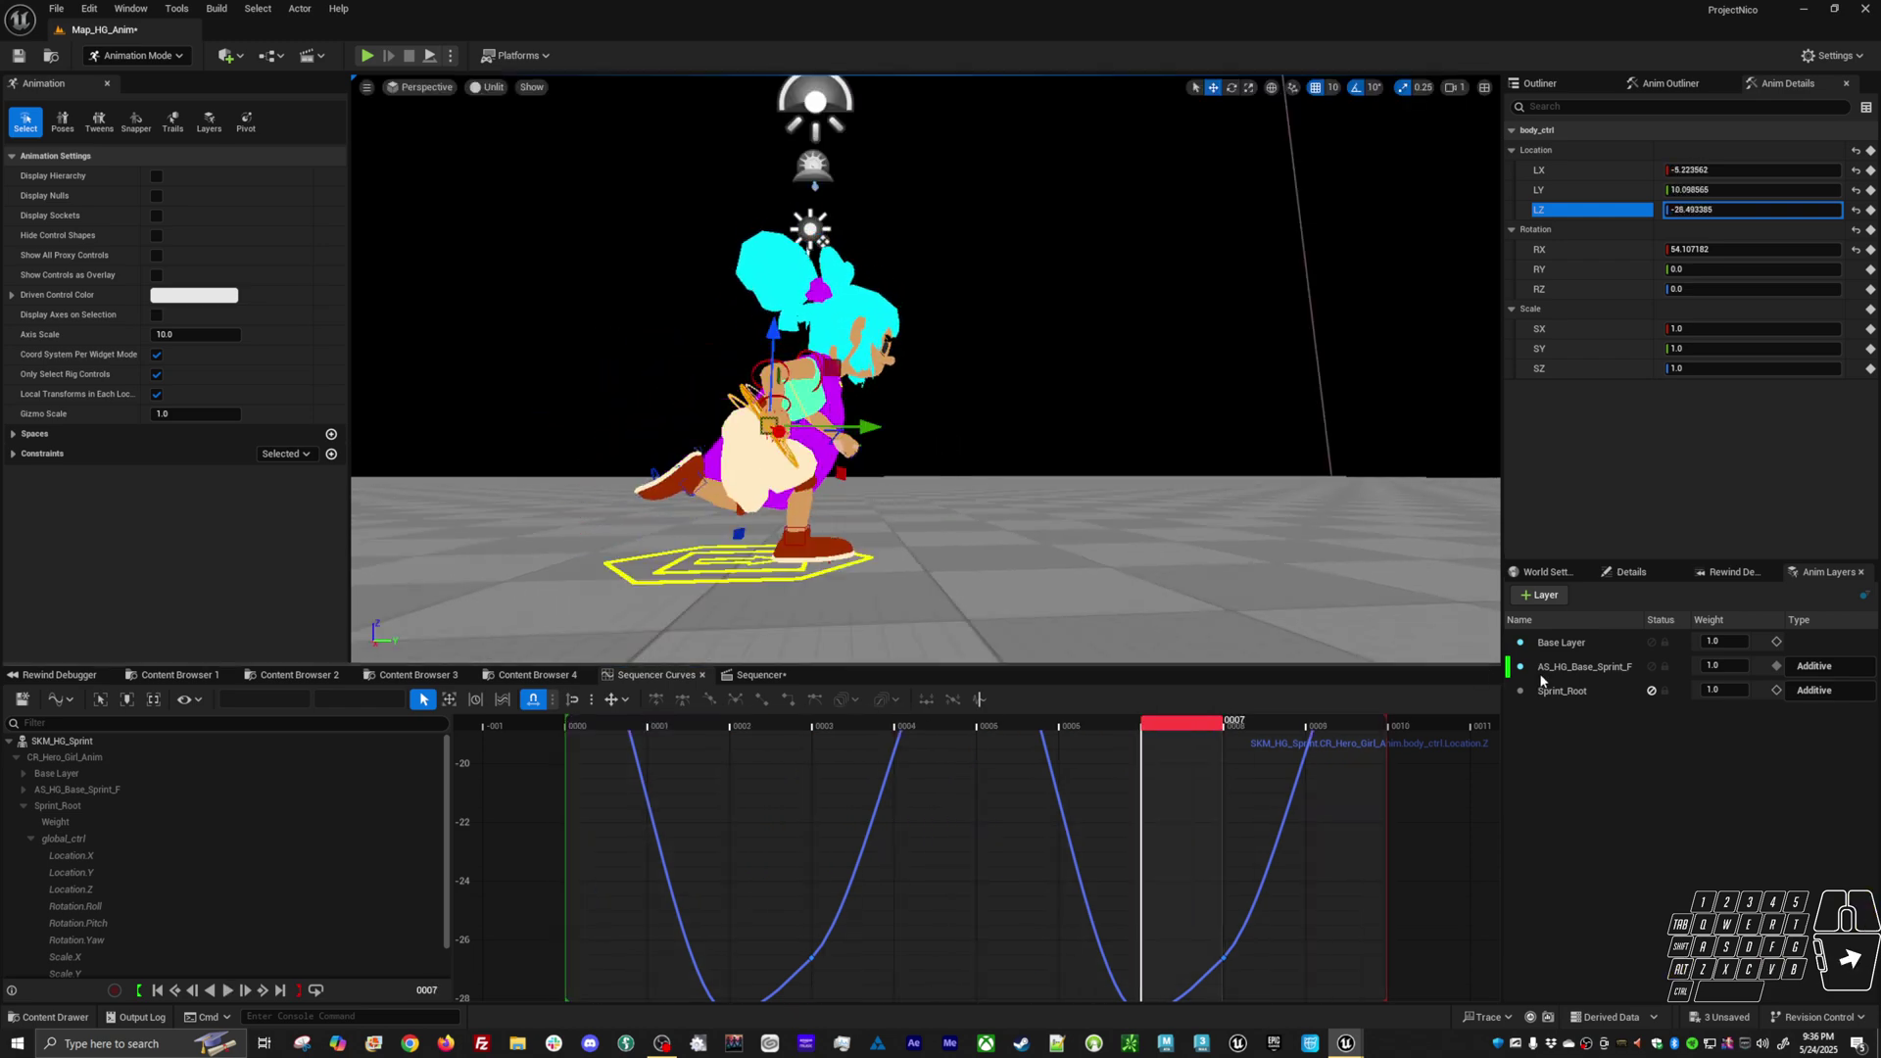
# Unmute the Sprint_Root animation layer and return to the Sequencer's track view
pyautogui.click(1665, 693)
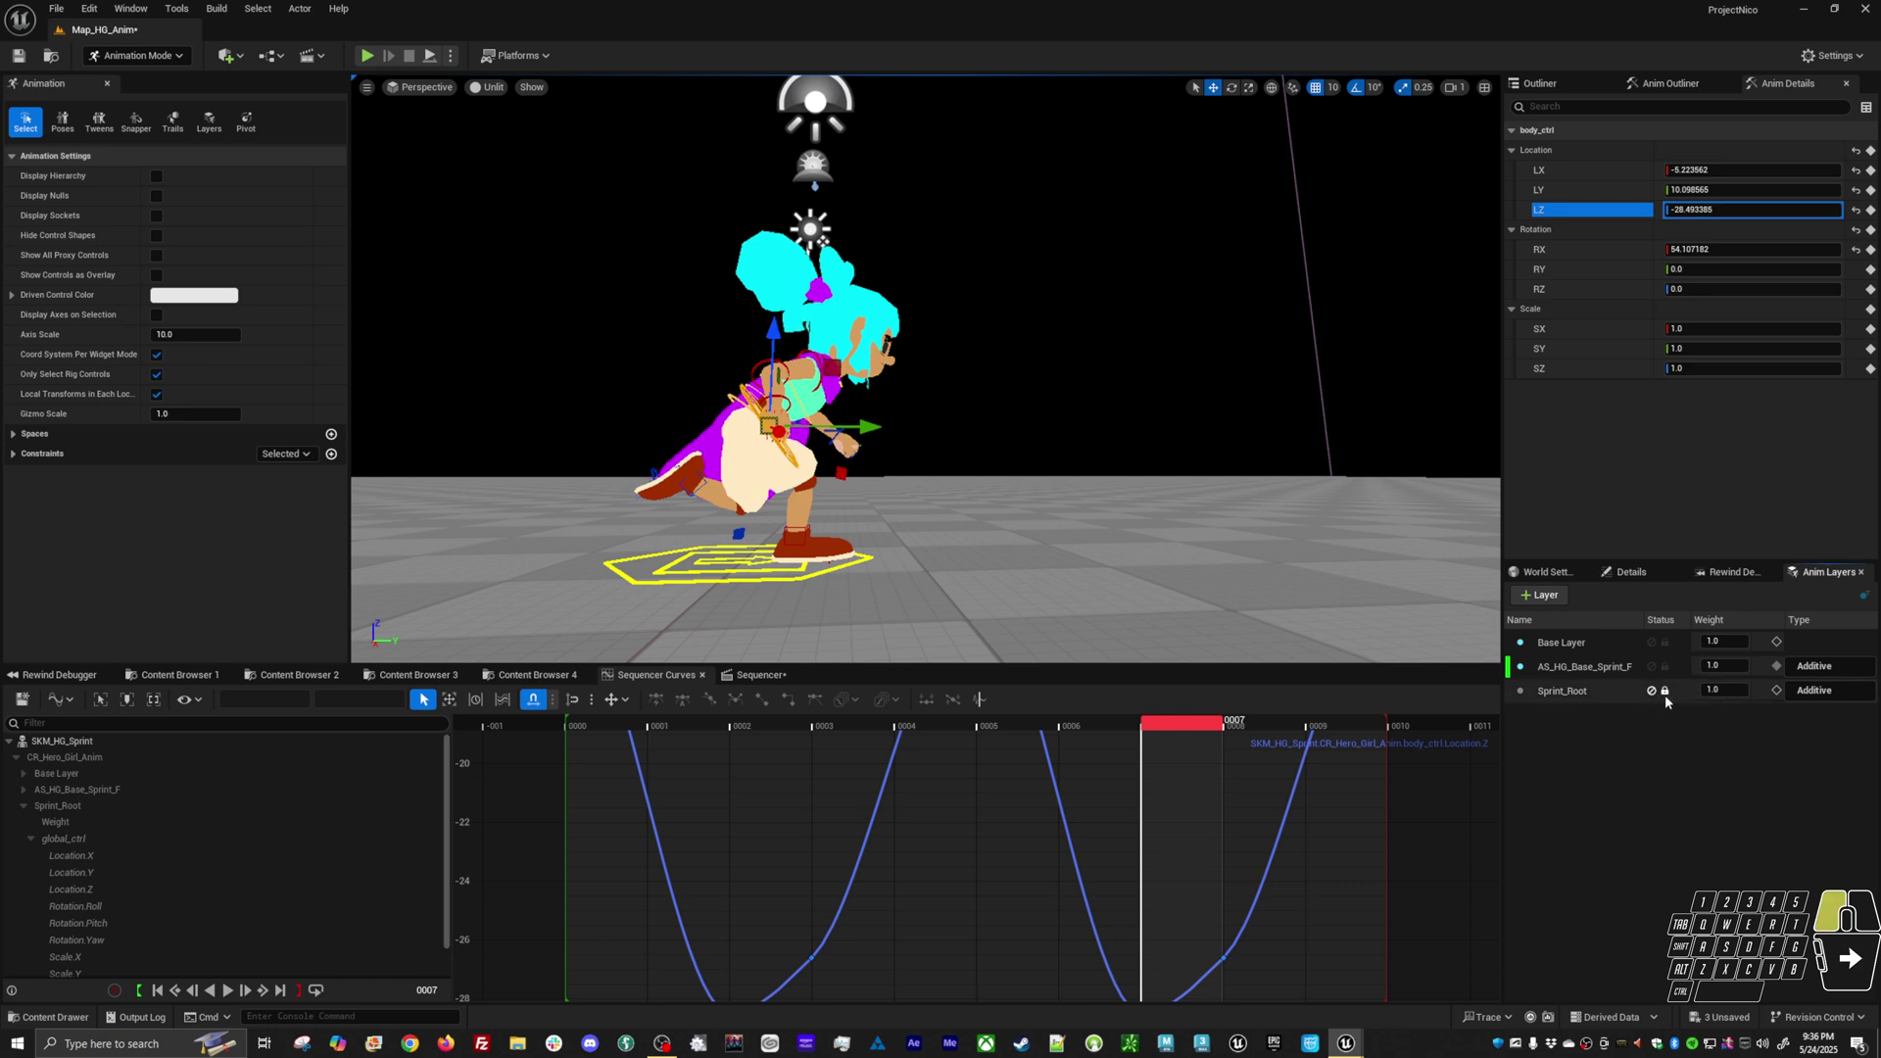
pyautogui.click(1654, 694)
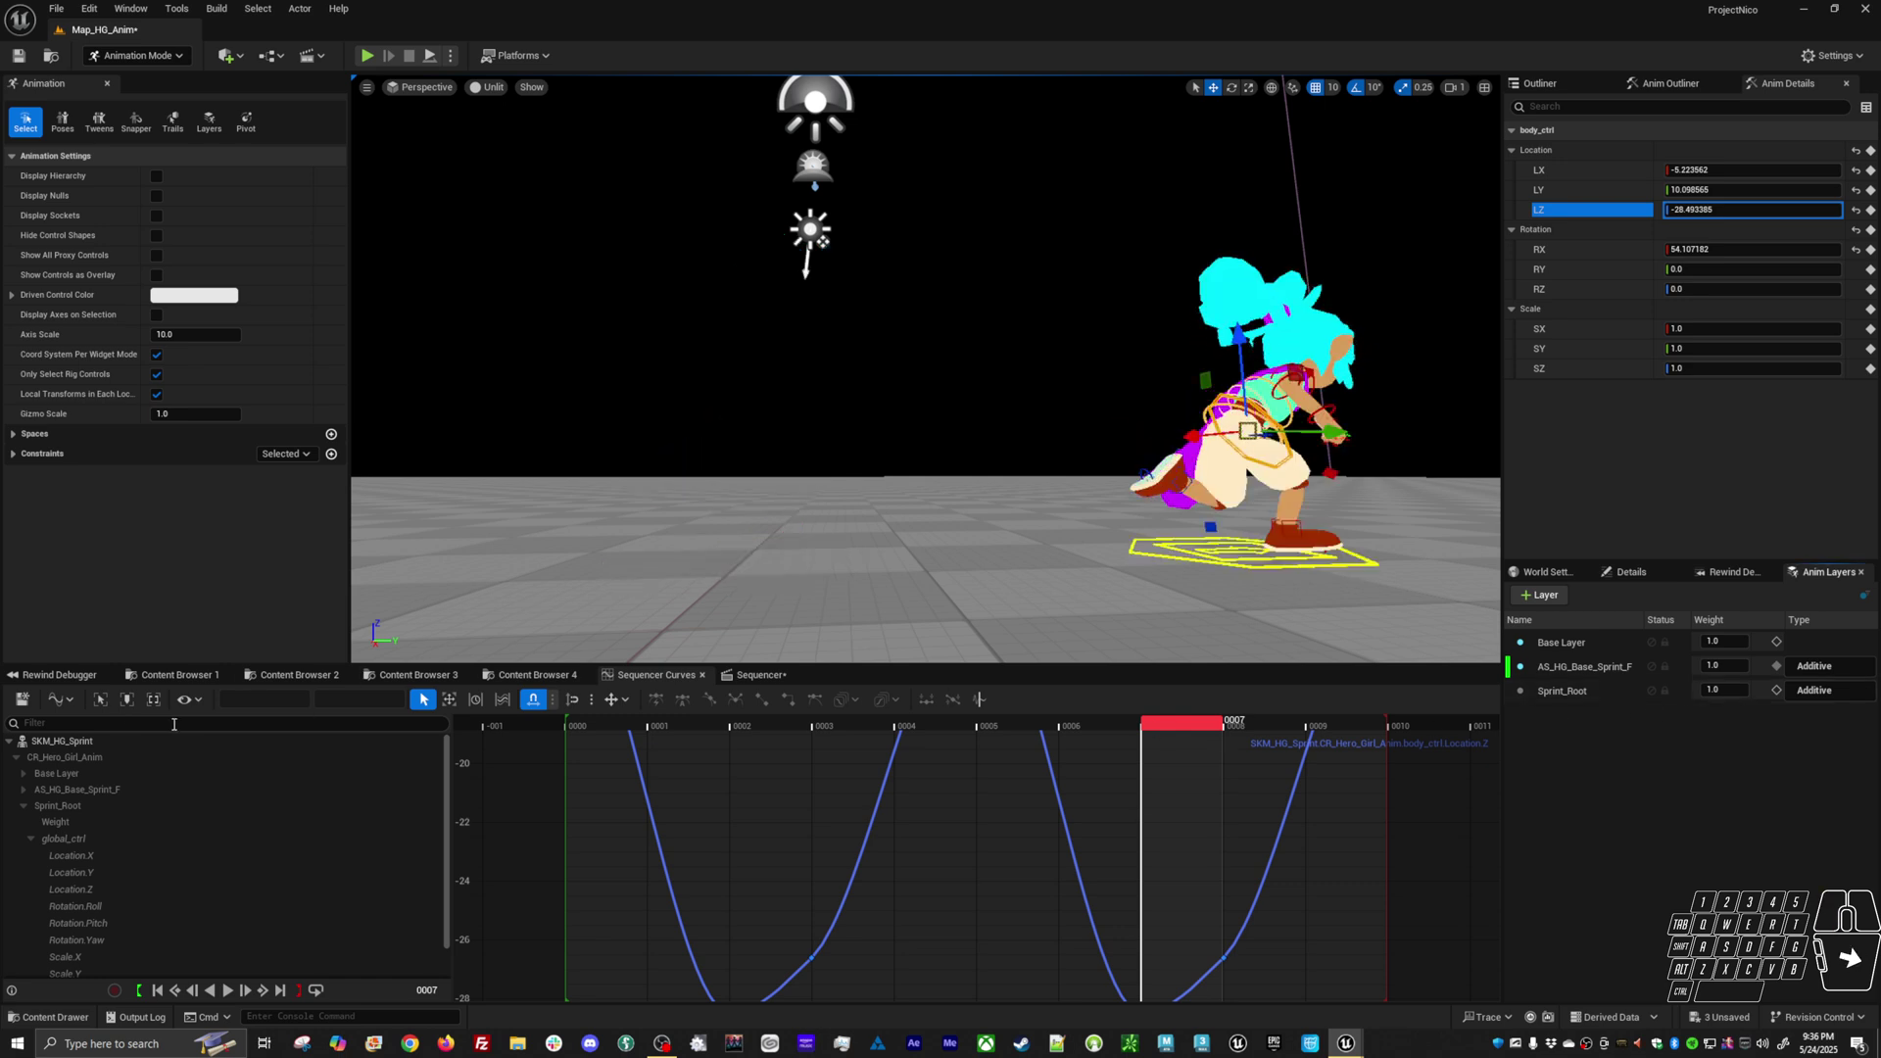
pyautogui.click(760, 675)
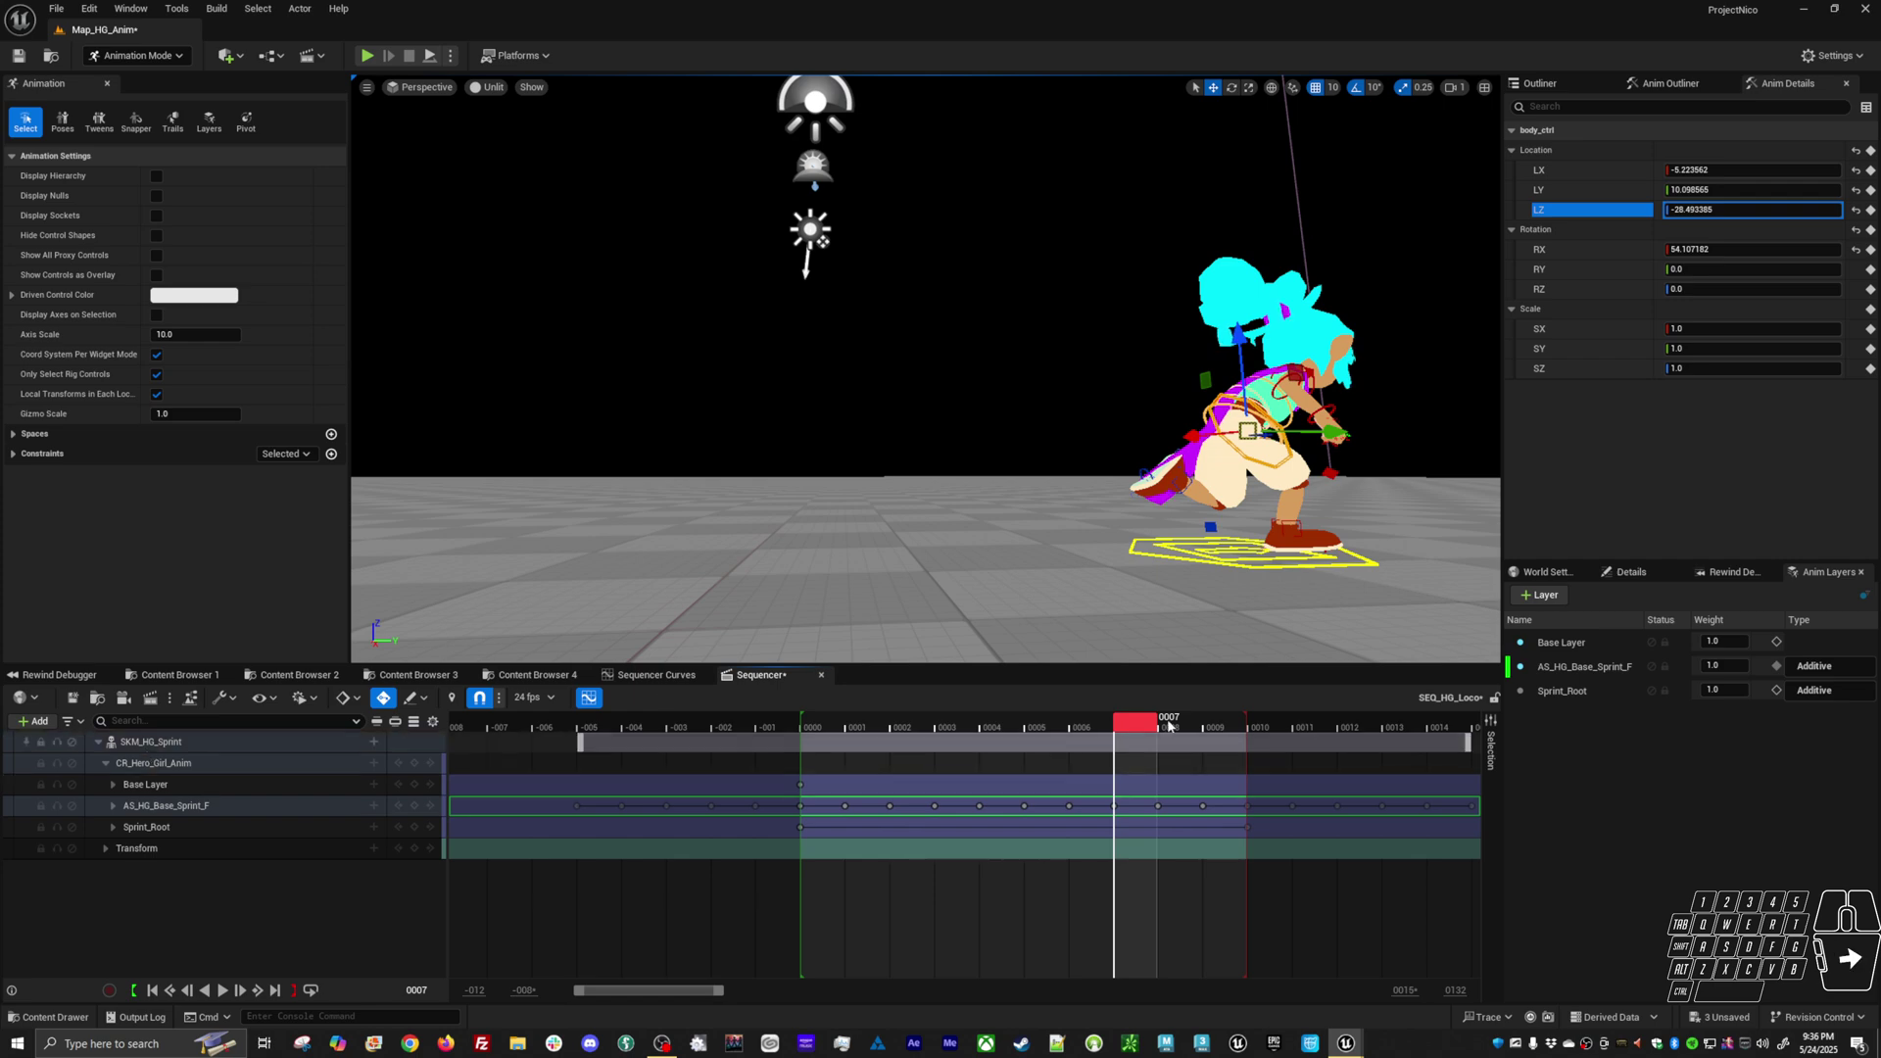
# Bake the SKM_HG_Sprint track to an animation sequence in Locomotion/Unarmed, replacing the existing AS_HG_Base_Sprint_F asset
pyautogui.click(176, 805)
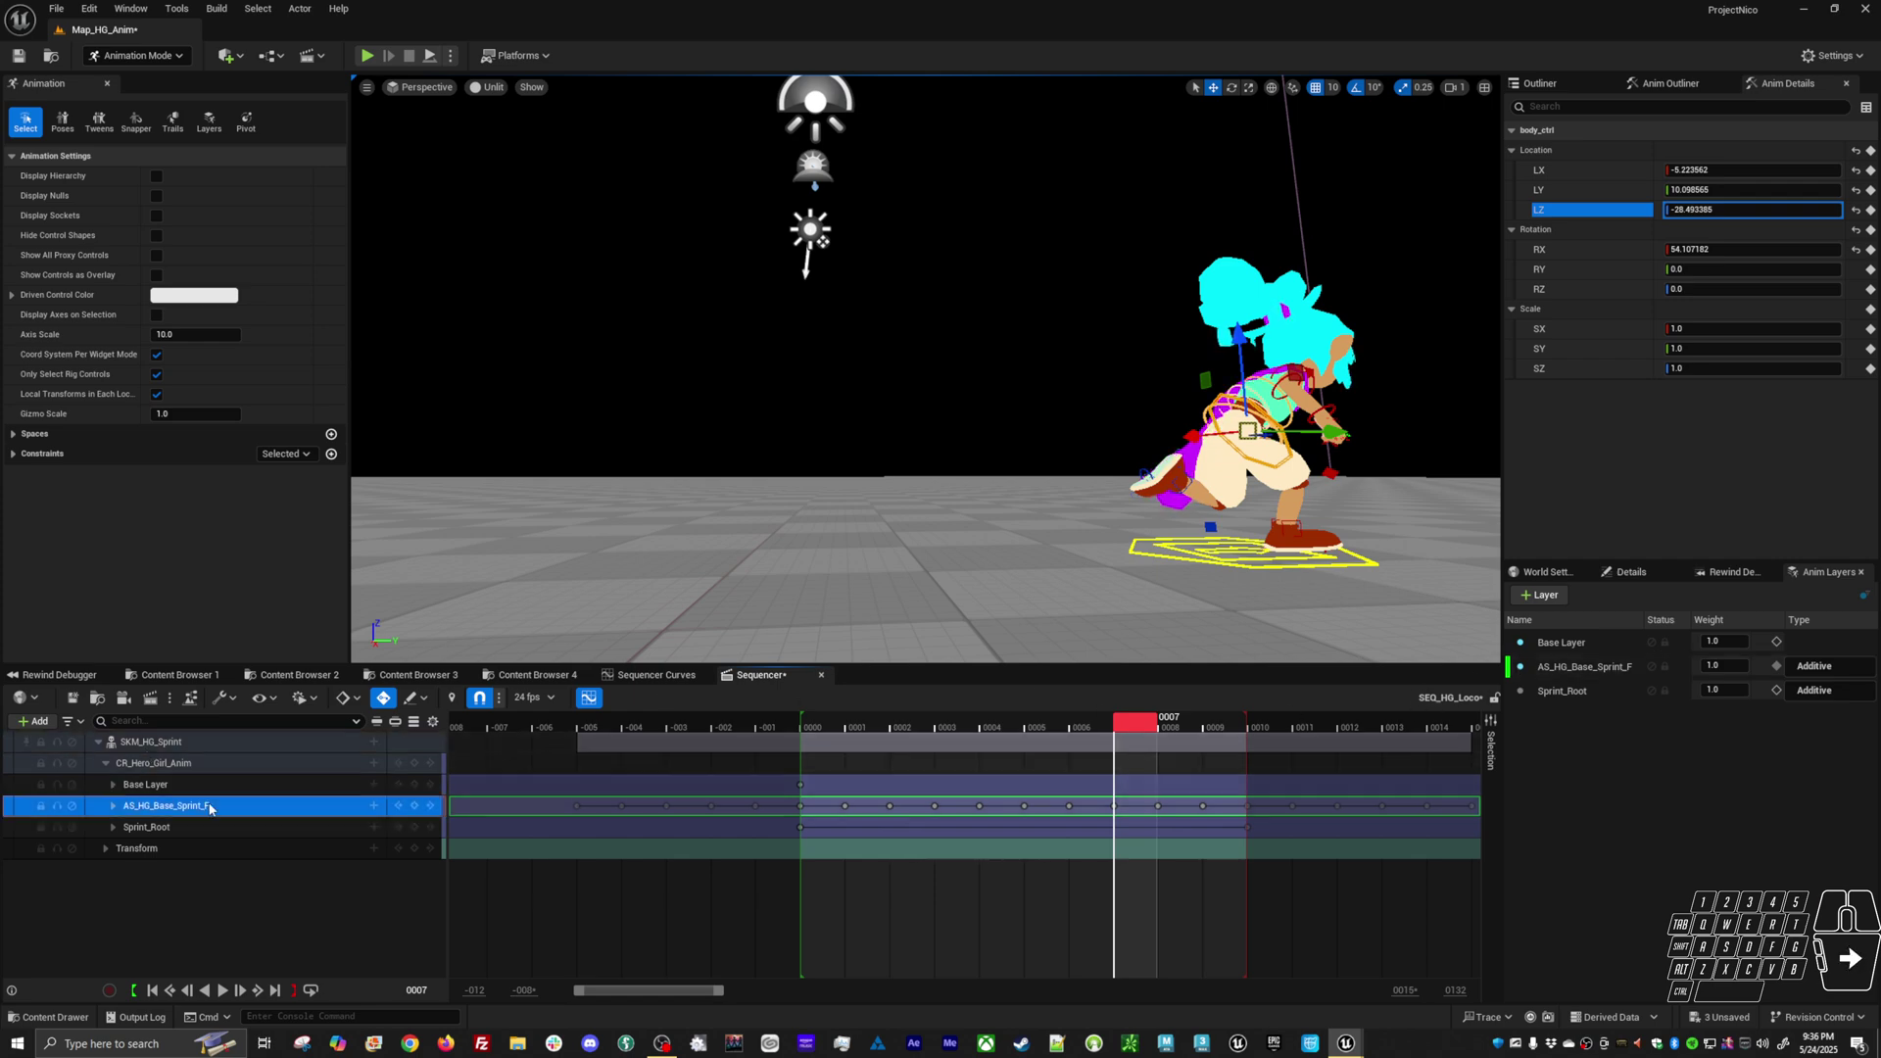
pyautogui.click(176, 805)
pyautogui.rightClick(152, 742)
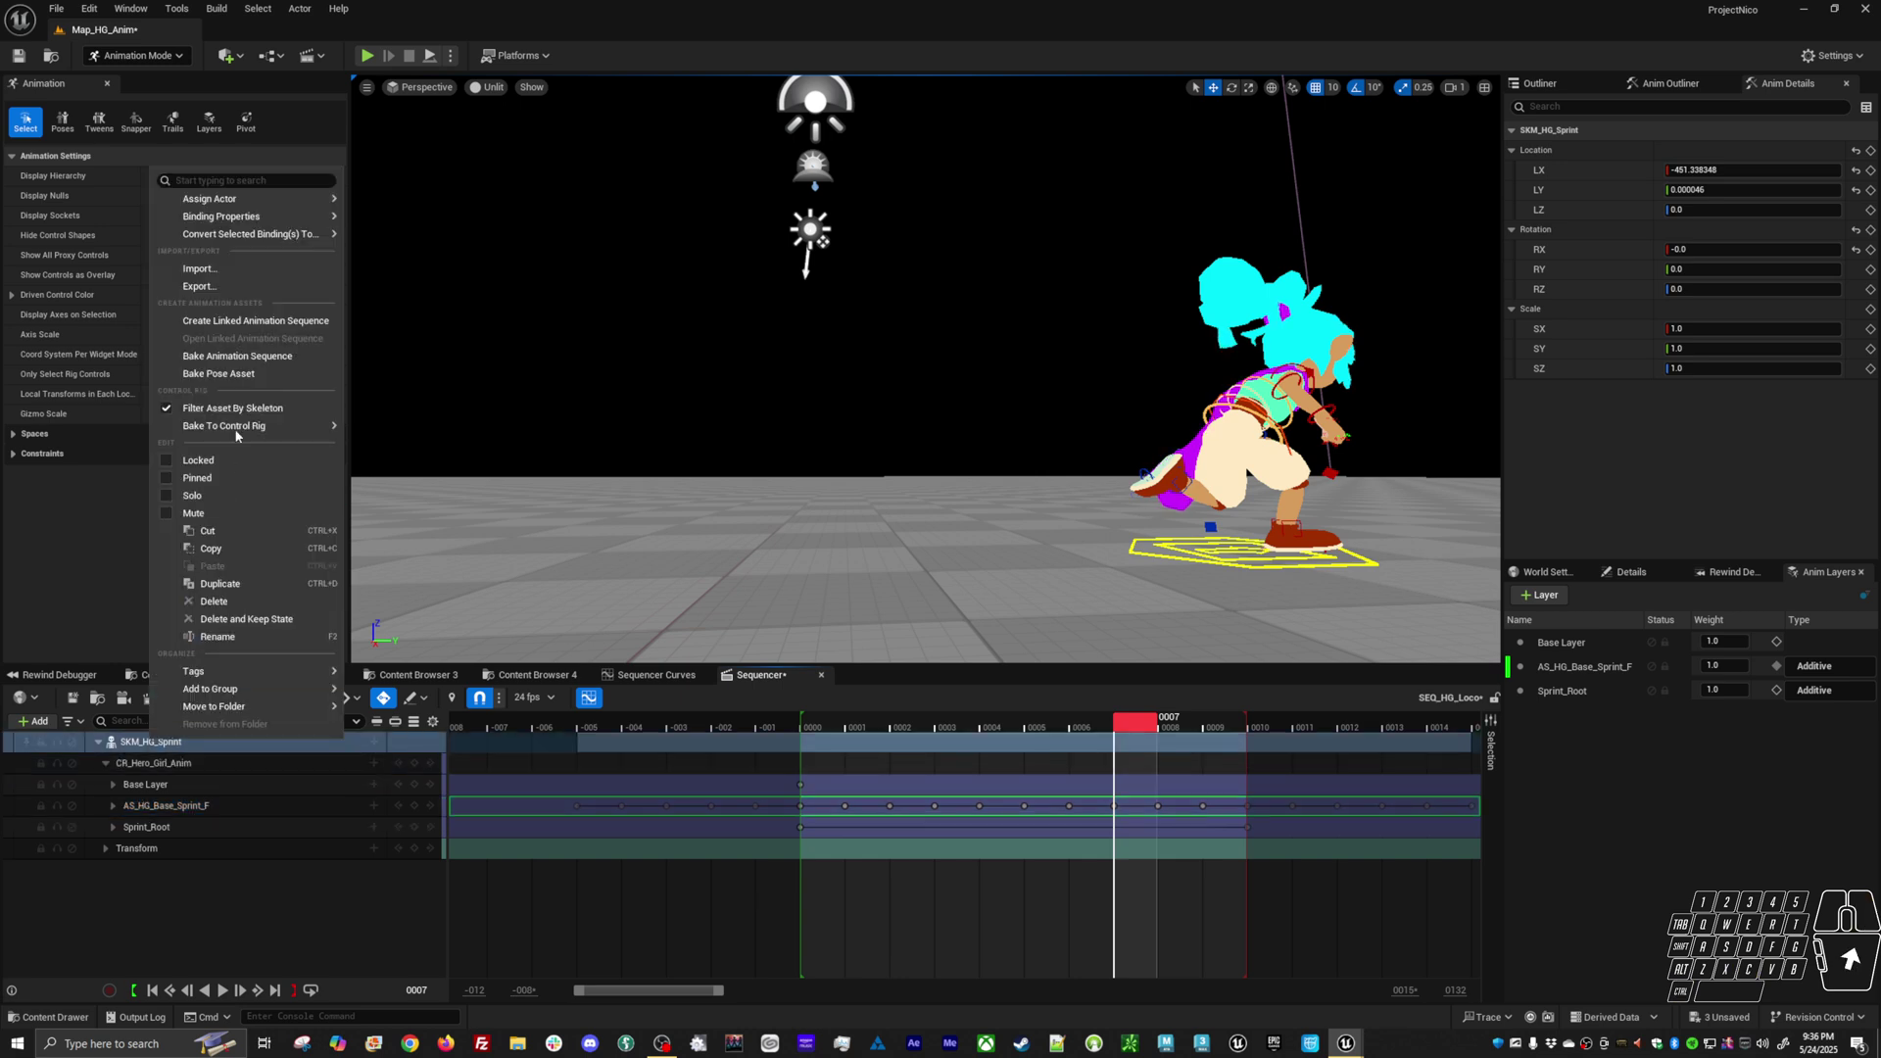
pyautogui.click(243, 358)
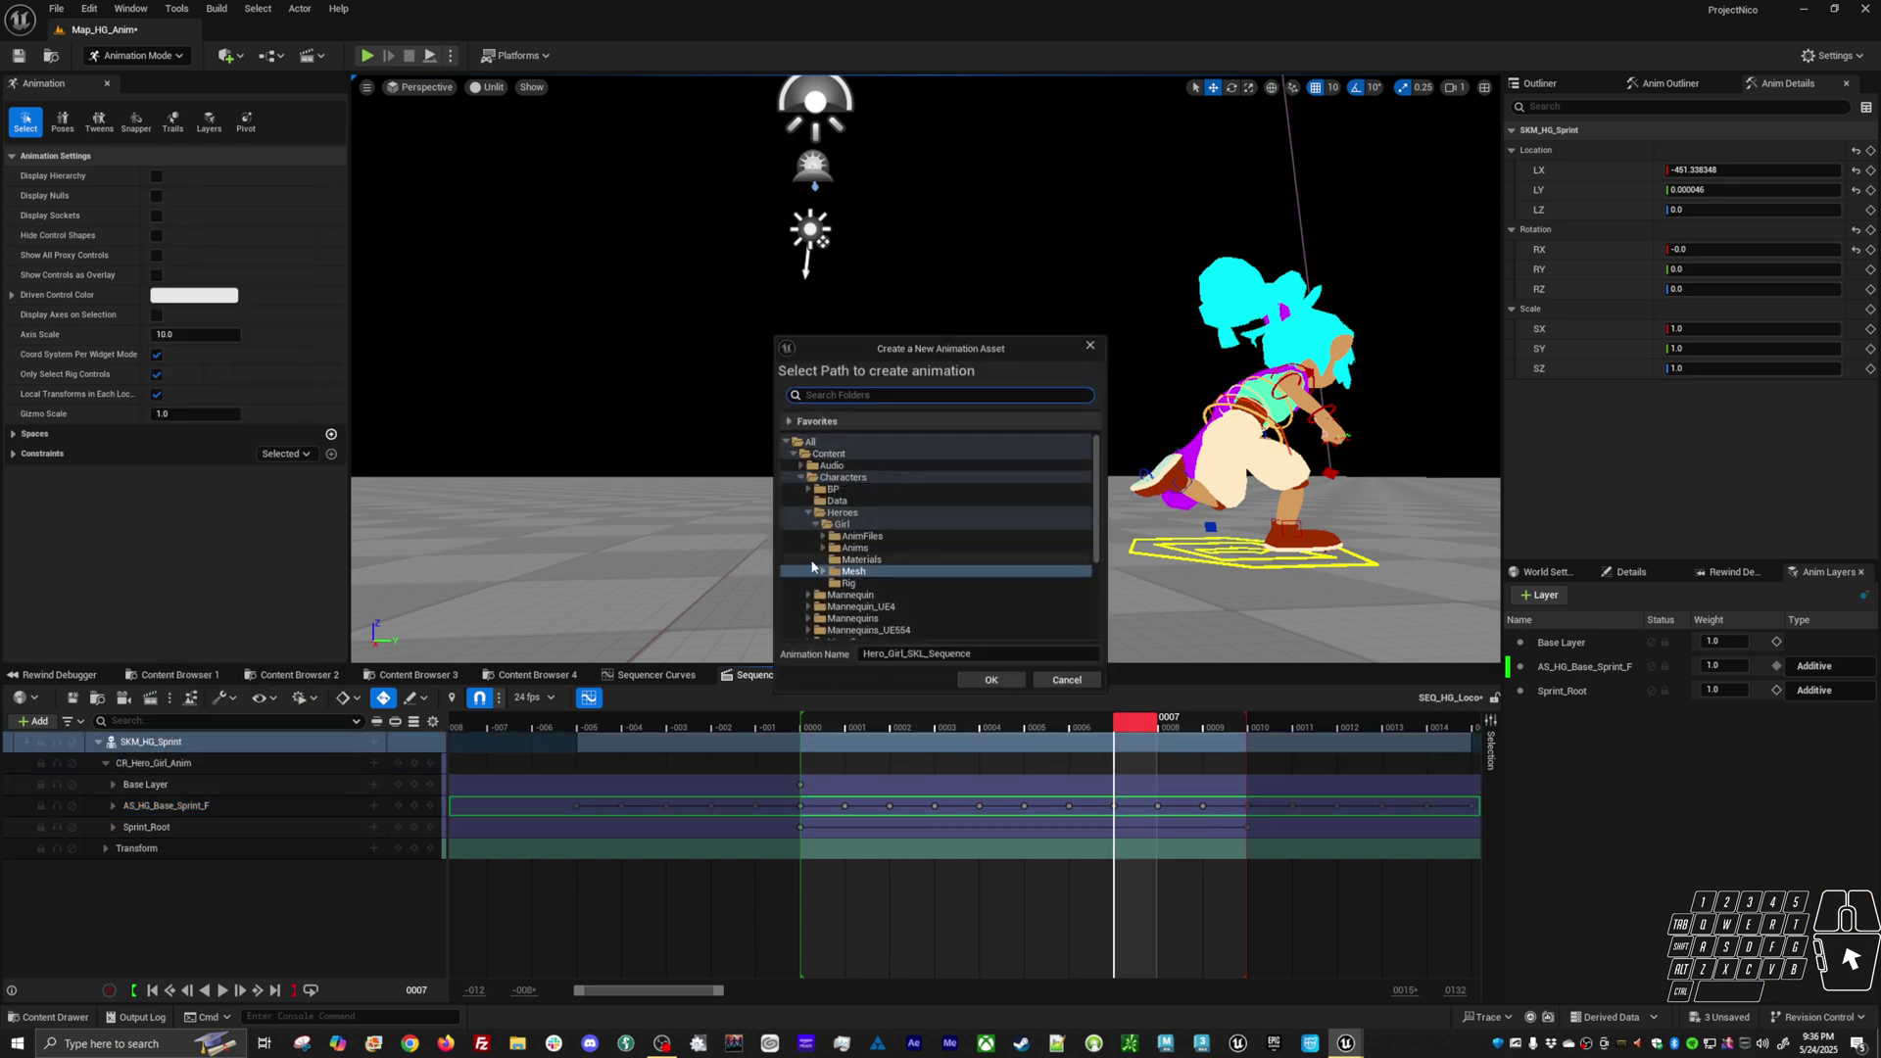
pyautogui.click(823, 548)
pyautogui.scroll(-2, 847, 586)
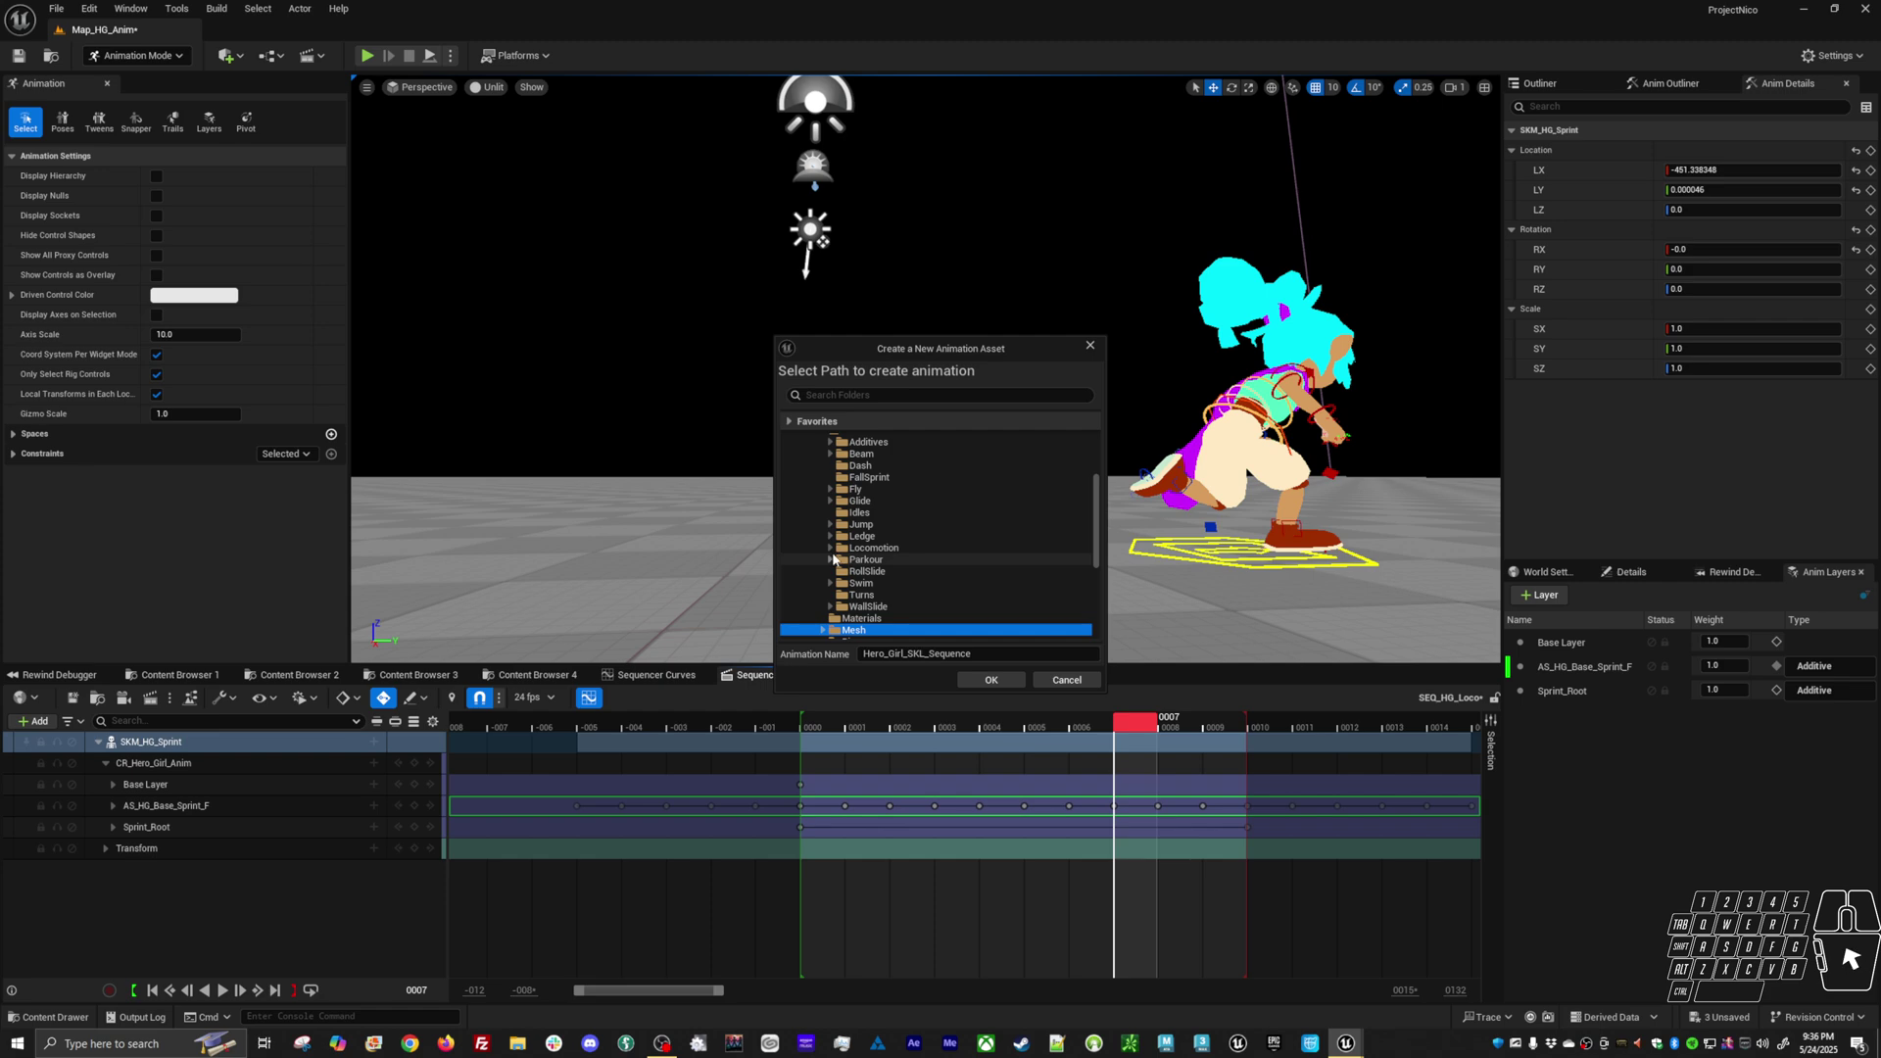
pyautogui.click(829, 547)
pyautogui.click(893, 573)
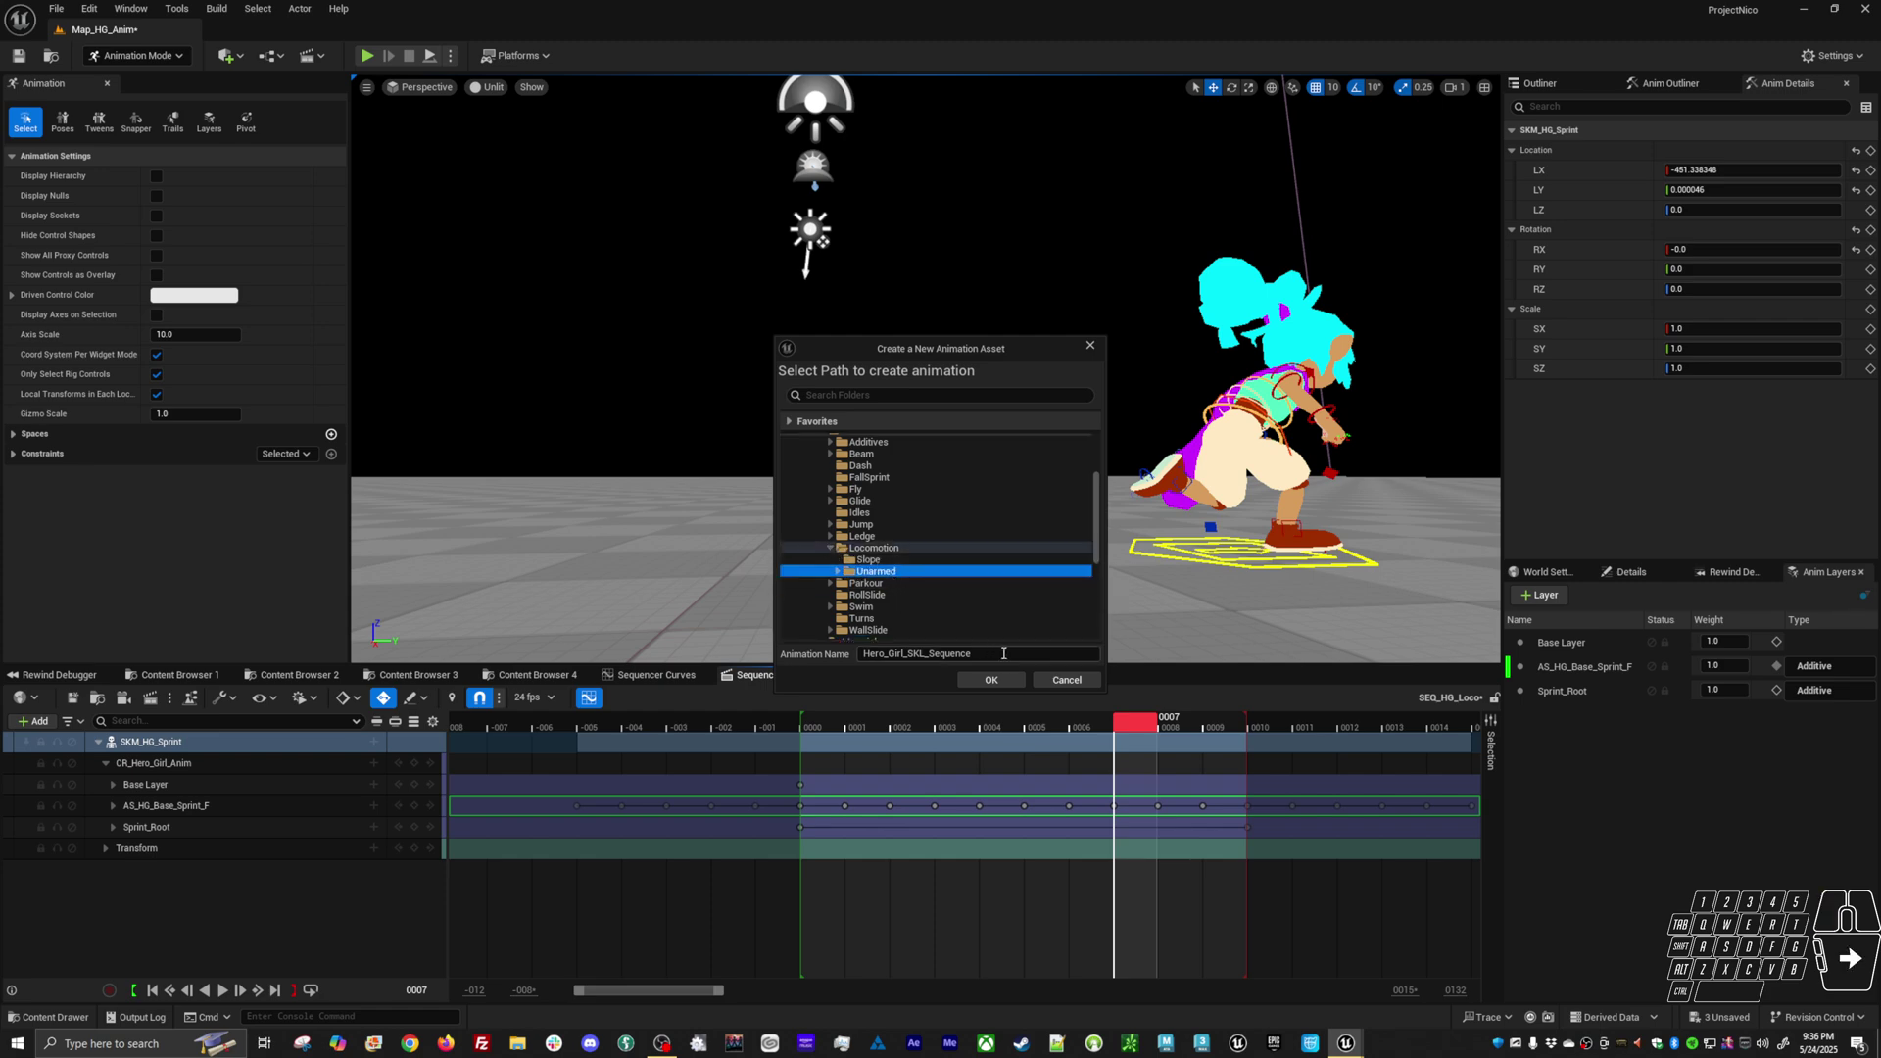
pyautogui.click(988, 680)
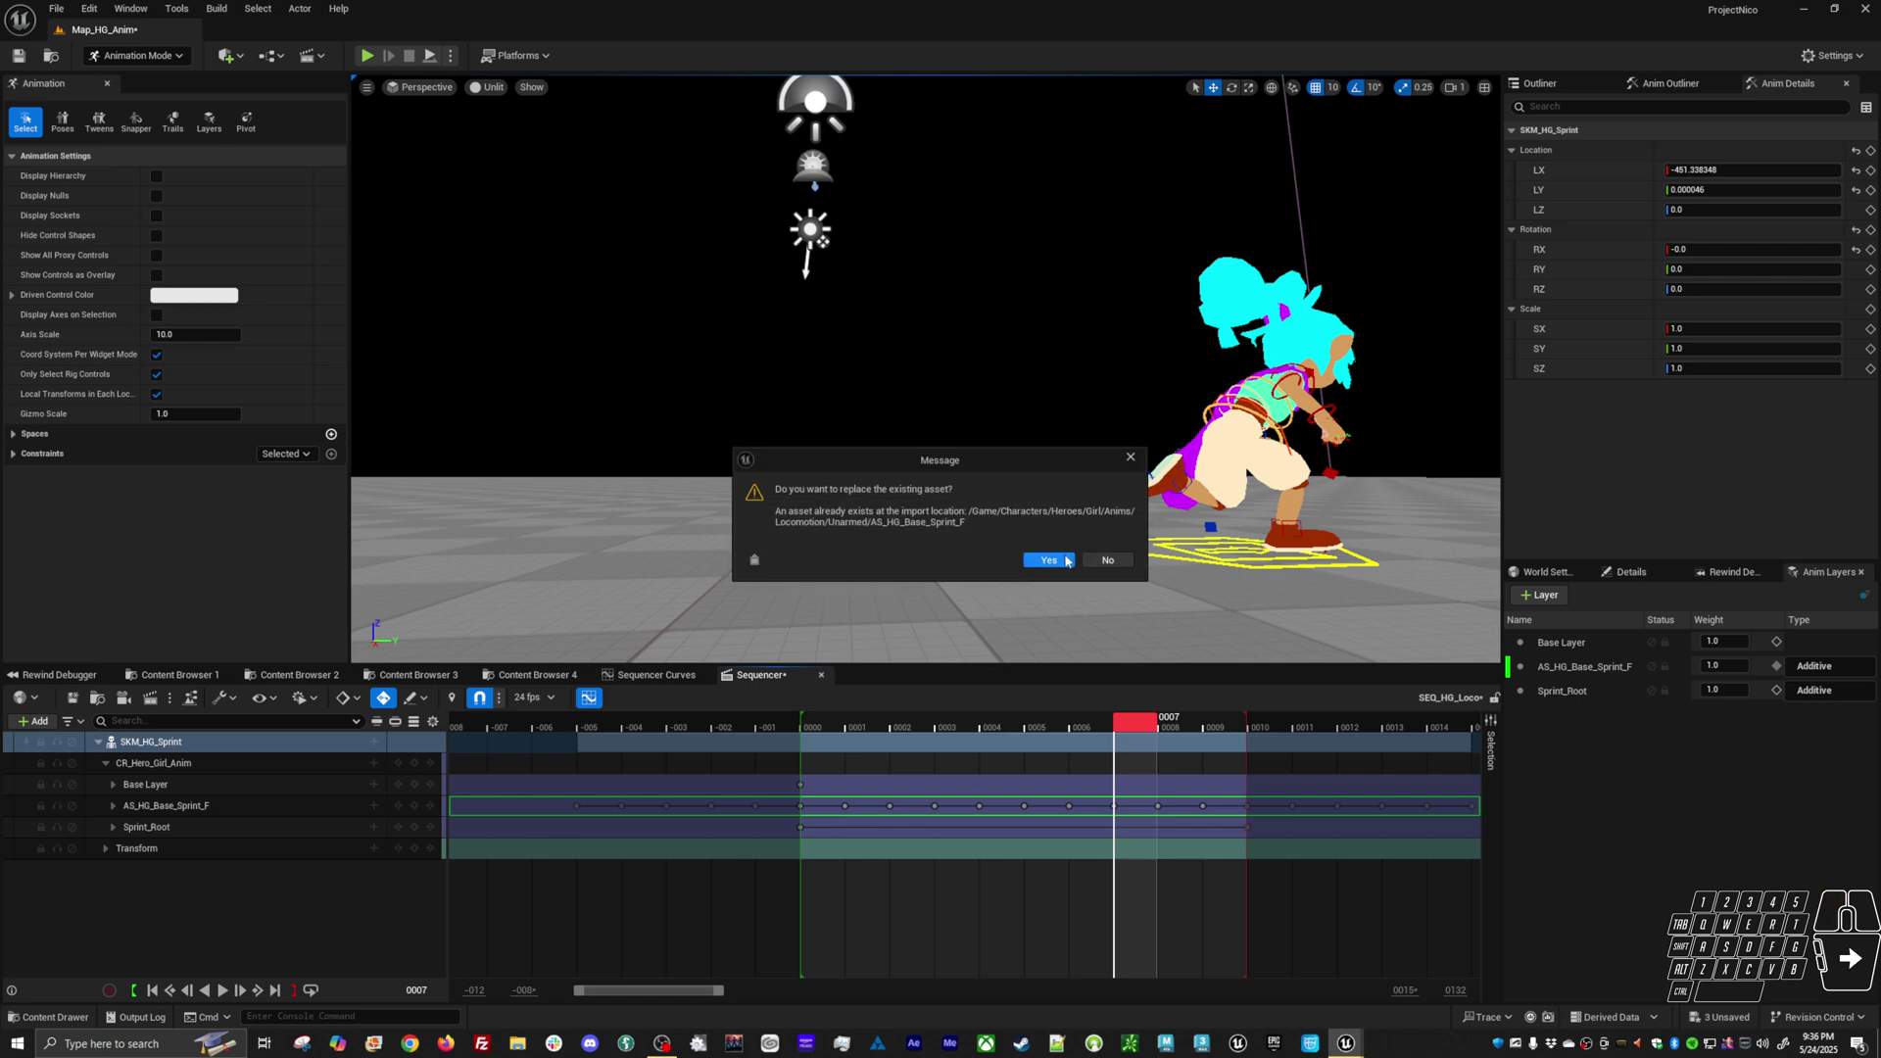
pyautogui.click(1066, 560)
pyautogui.click(973, 675)
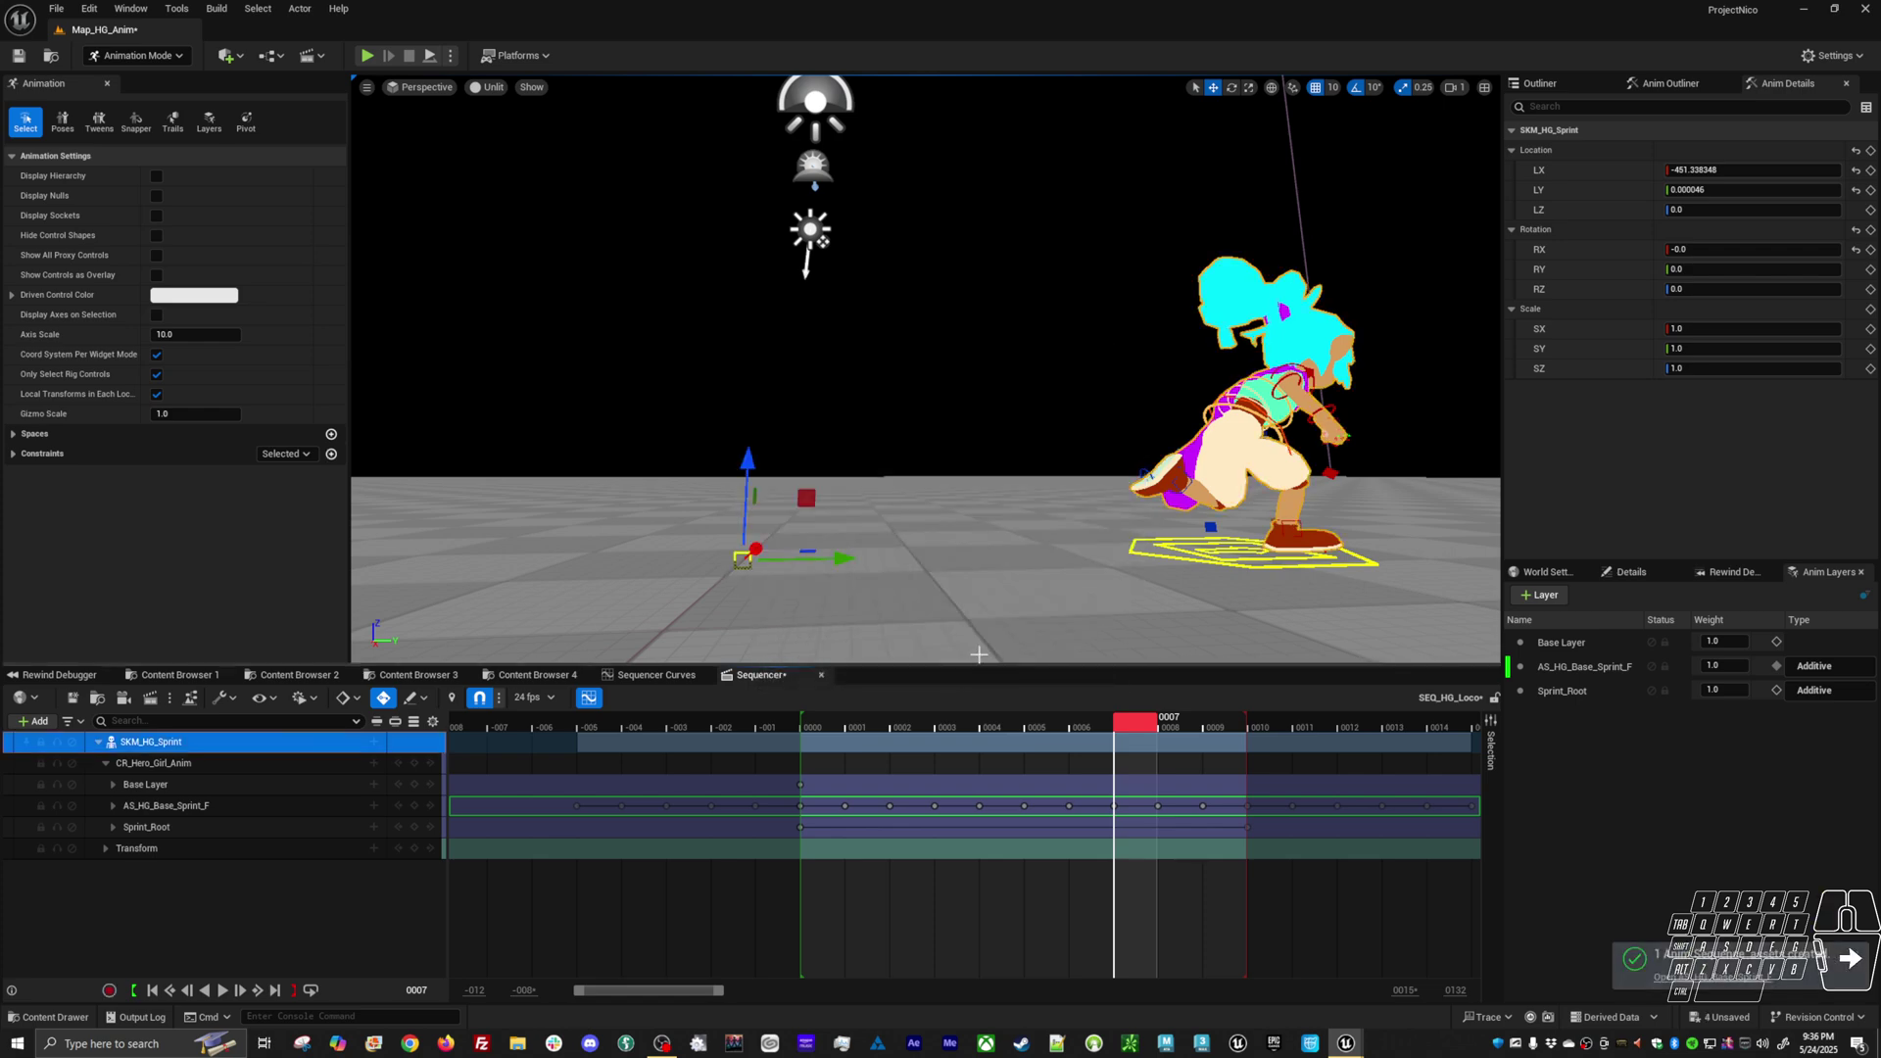
# Test the baked sprint in the game by running forward and turning the character, and stop the play session
pyautogui.hotkey('alt', 'p')
pyautogui.click(924, 368)
pyautogui.hotkey('shift', 'w')
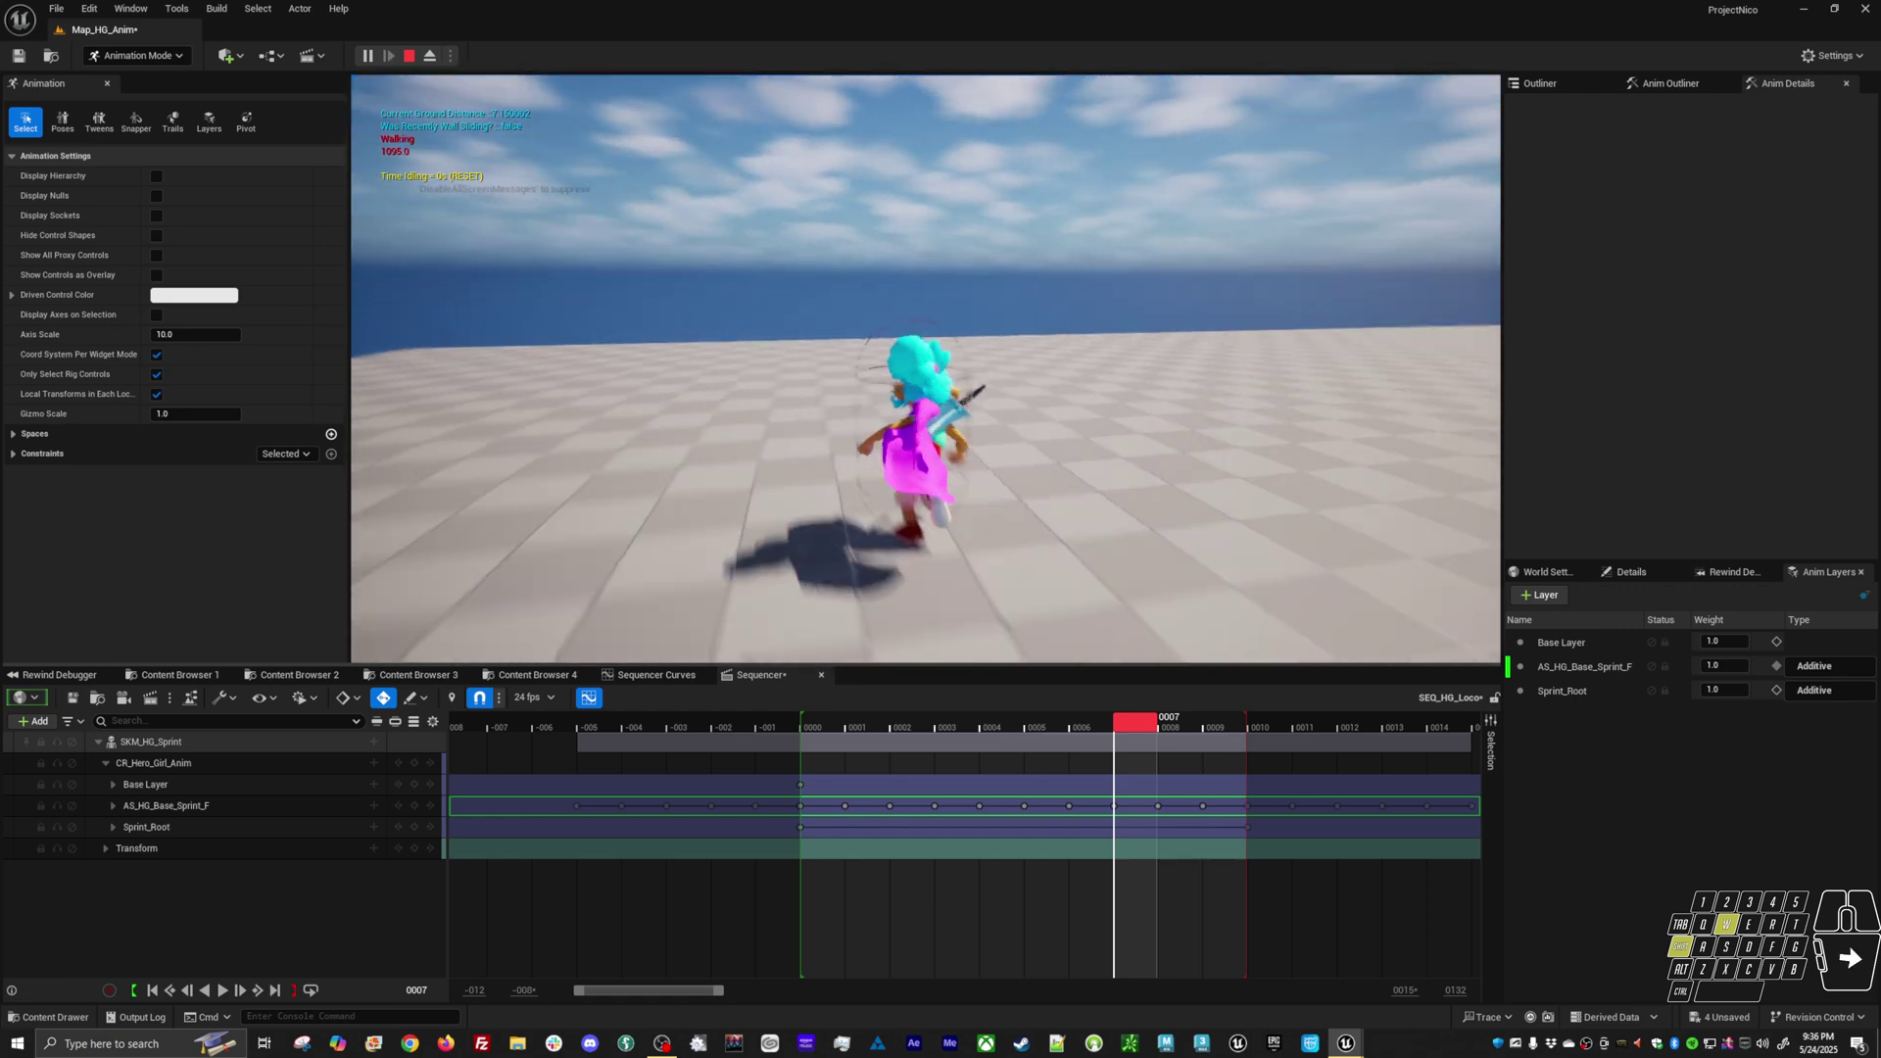
pyautogui.middleClick(924, 369)
pyautogui.press('d')
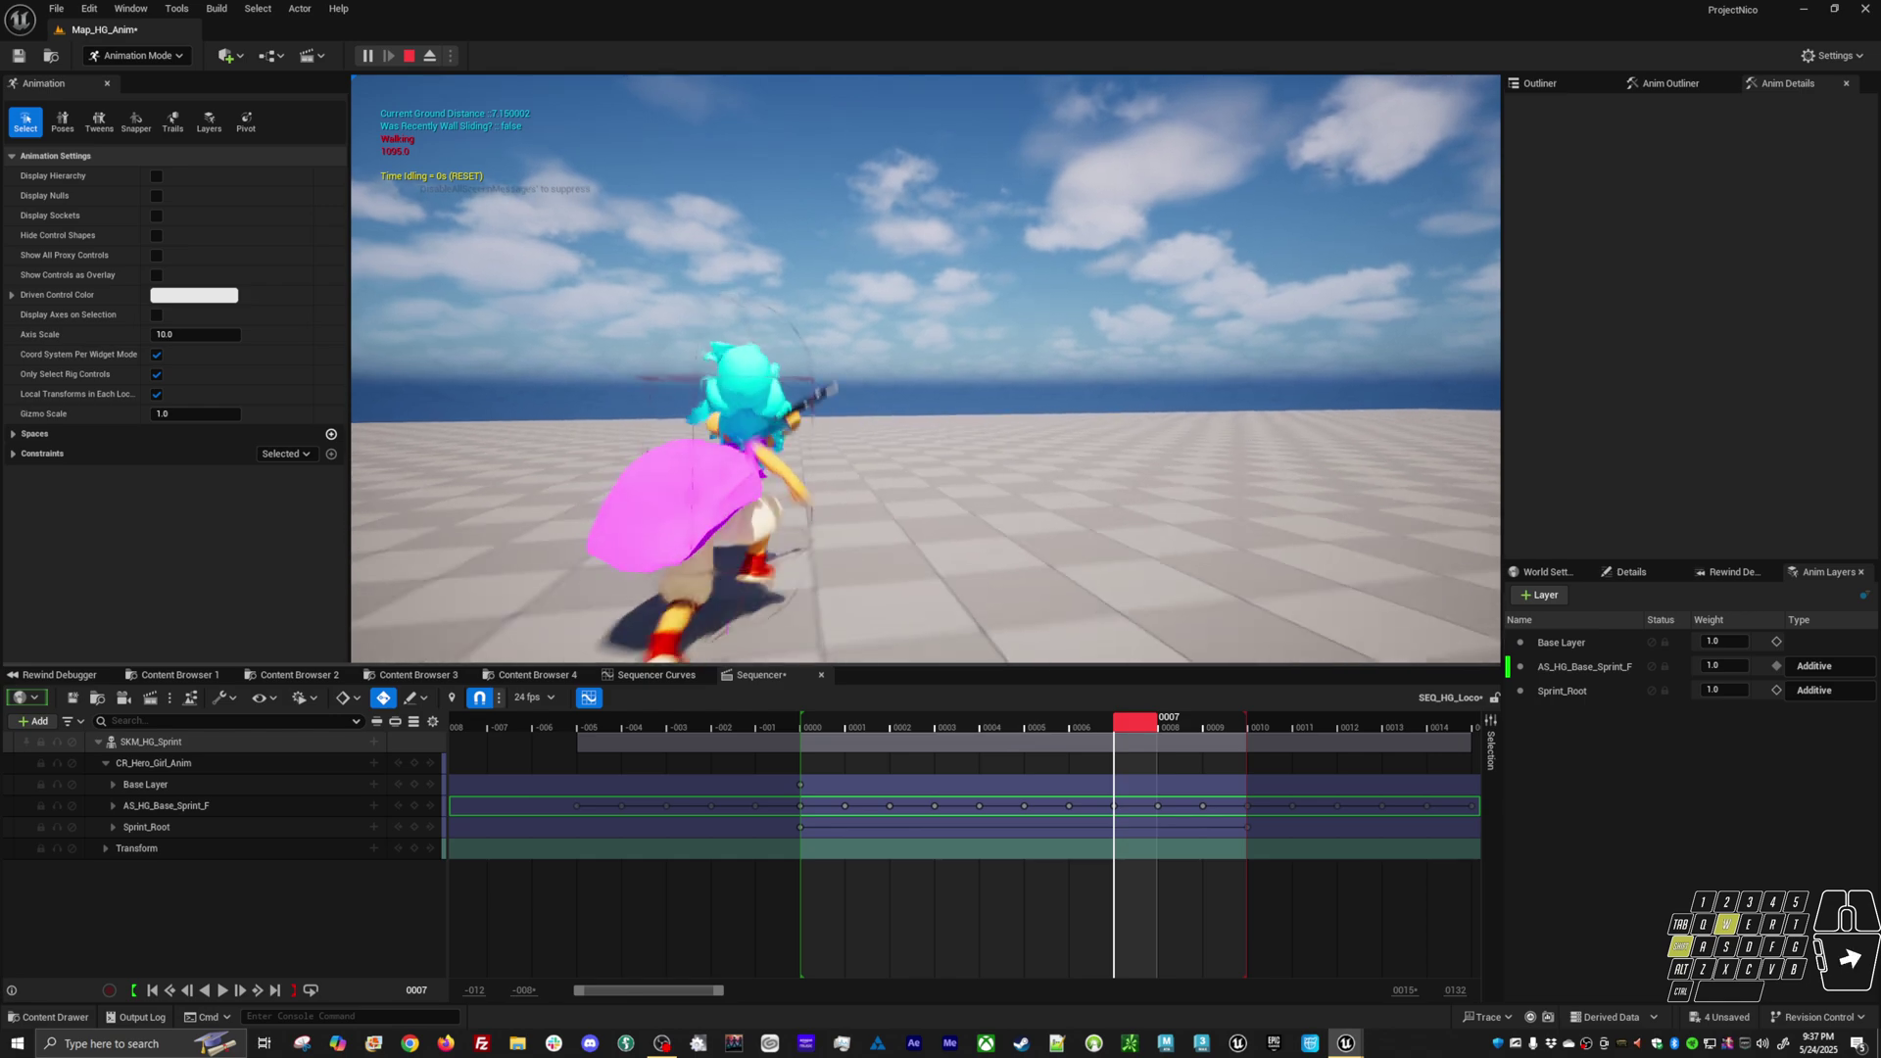
pyautogui.press('Escape')
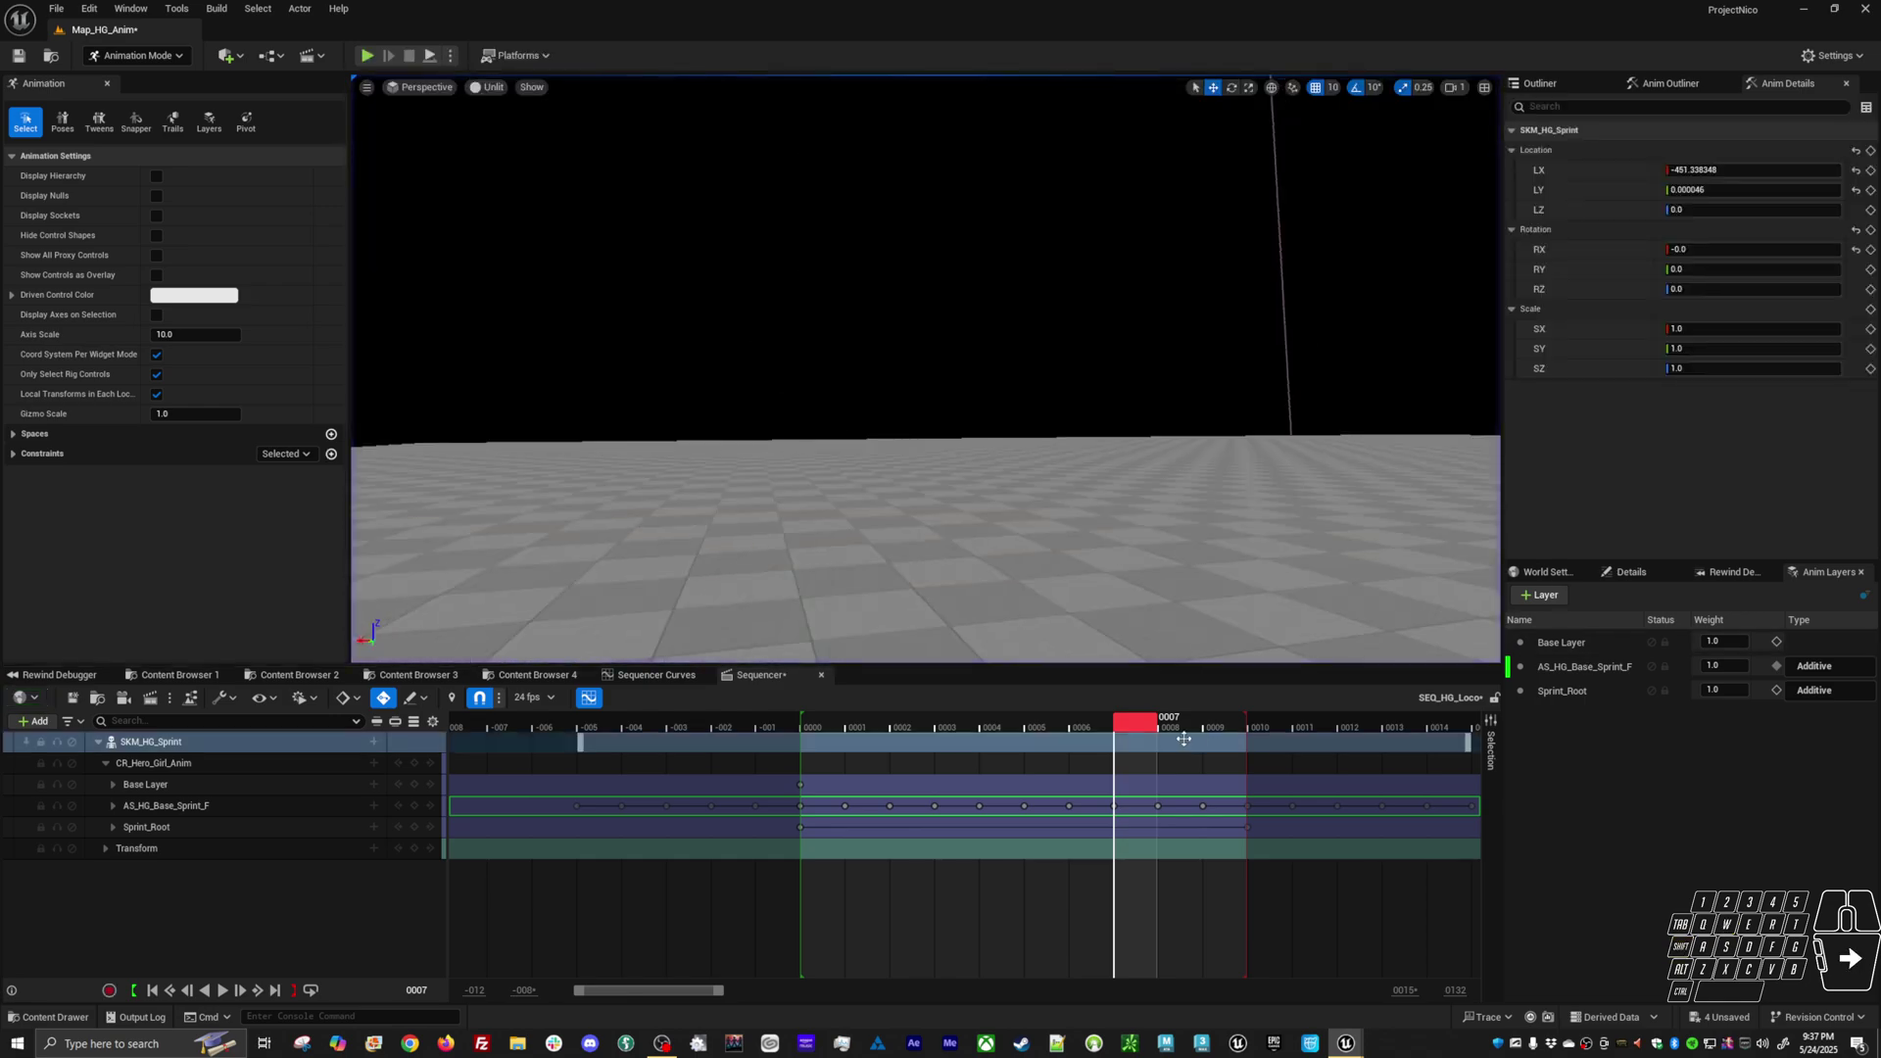
# Mute the Sprint_Root animation layer and return to the Sequencer's curve editor
pyautogui.click(656, 674)
pyautogui.click(754, 675)
pyautogui.click(1651, 691)
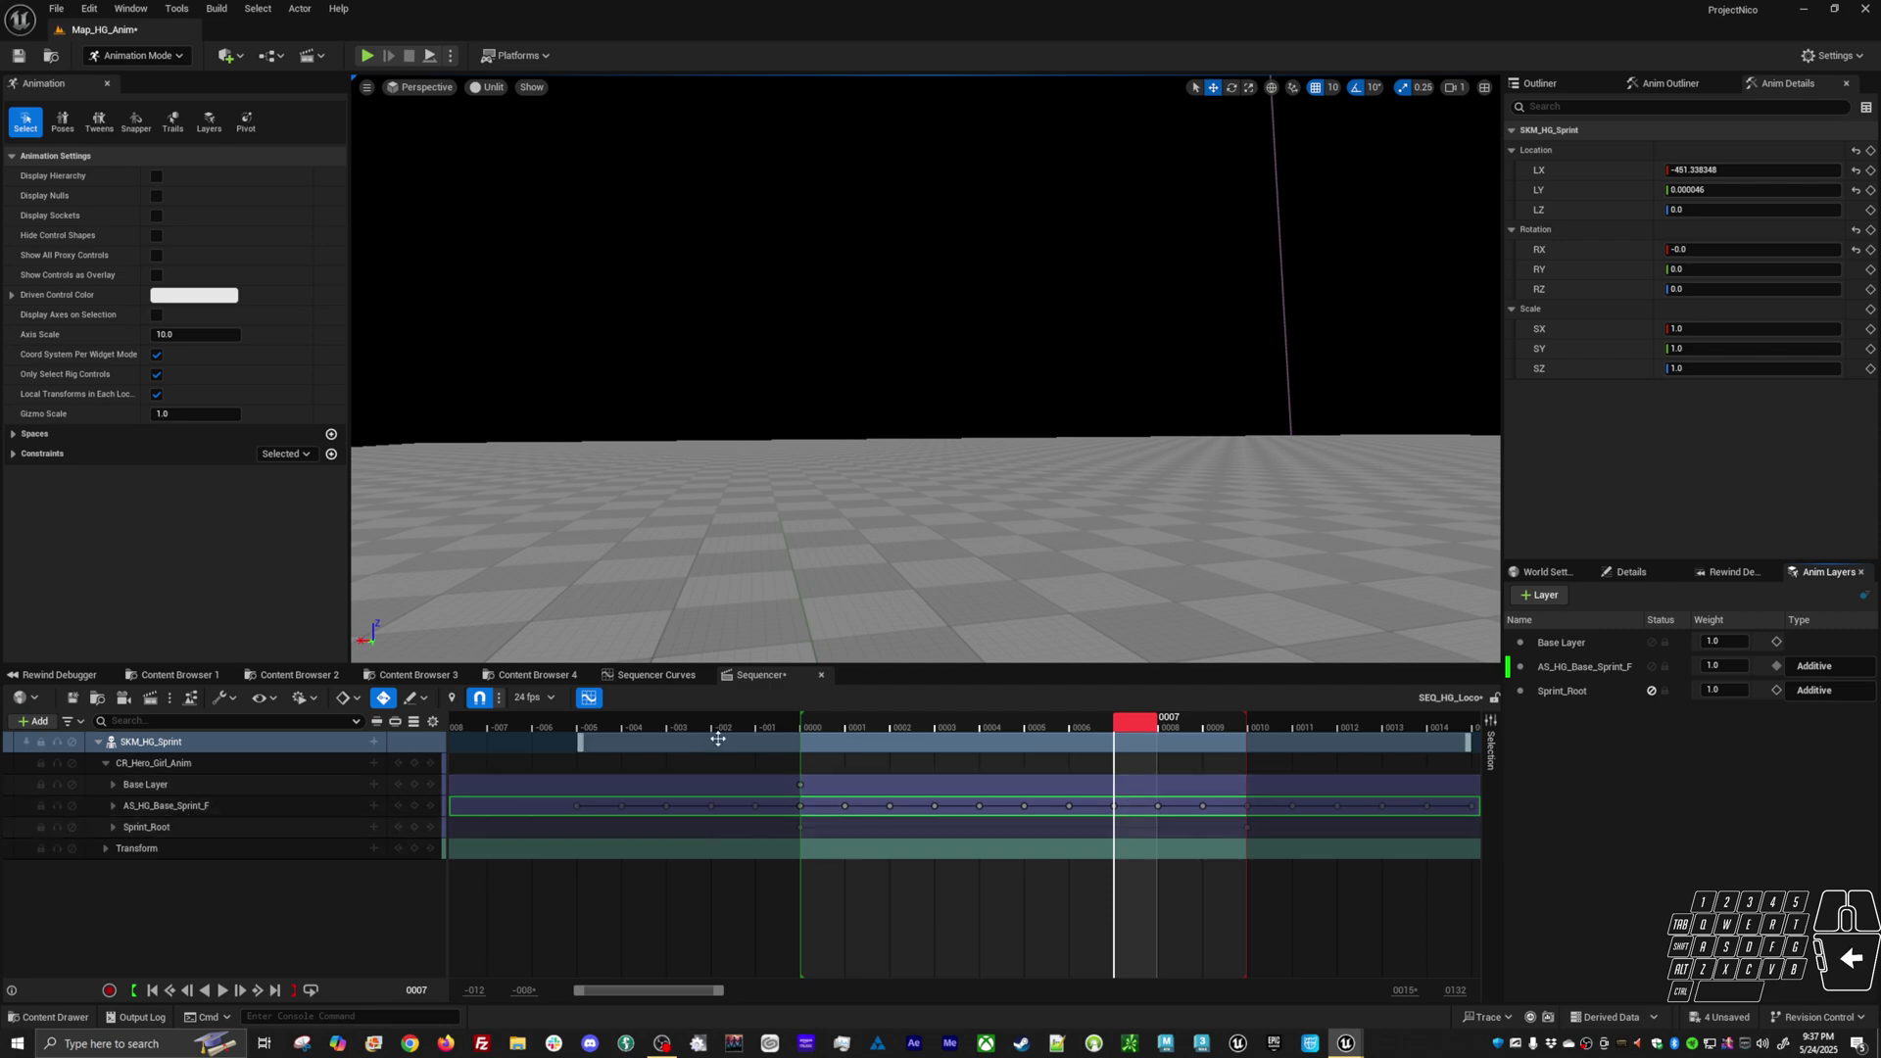
pyautogui.click(630, 678)
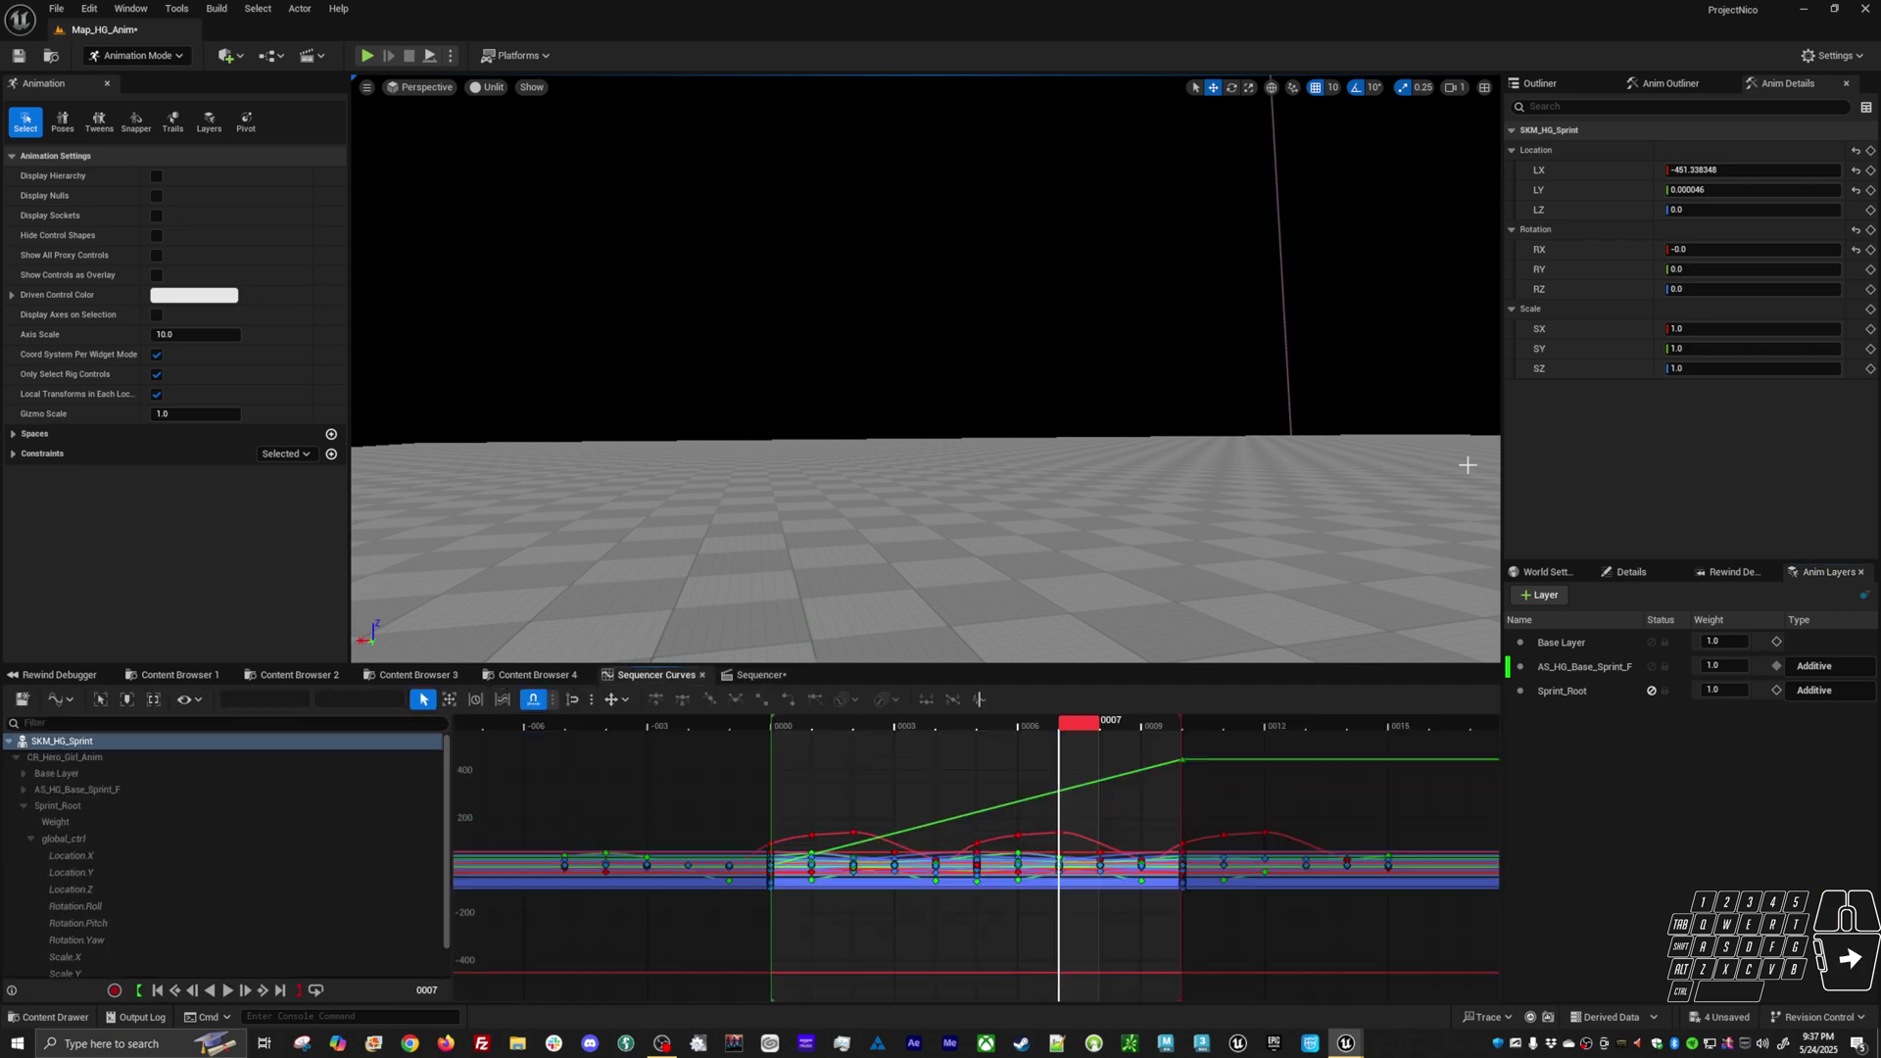
# Frame the character, select body_ctrl and play the in-place sprint from a low side view to review the body motion
pyautogui.press('f')
pyautogui.keyDown('alt'); pyautogui.moveTo(971, 409); pyautogui.dragTo(967, 333); pyautogui.keyUp('alt')
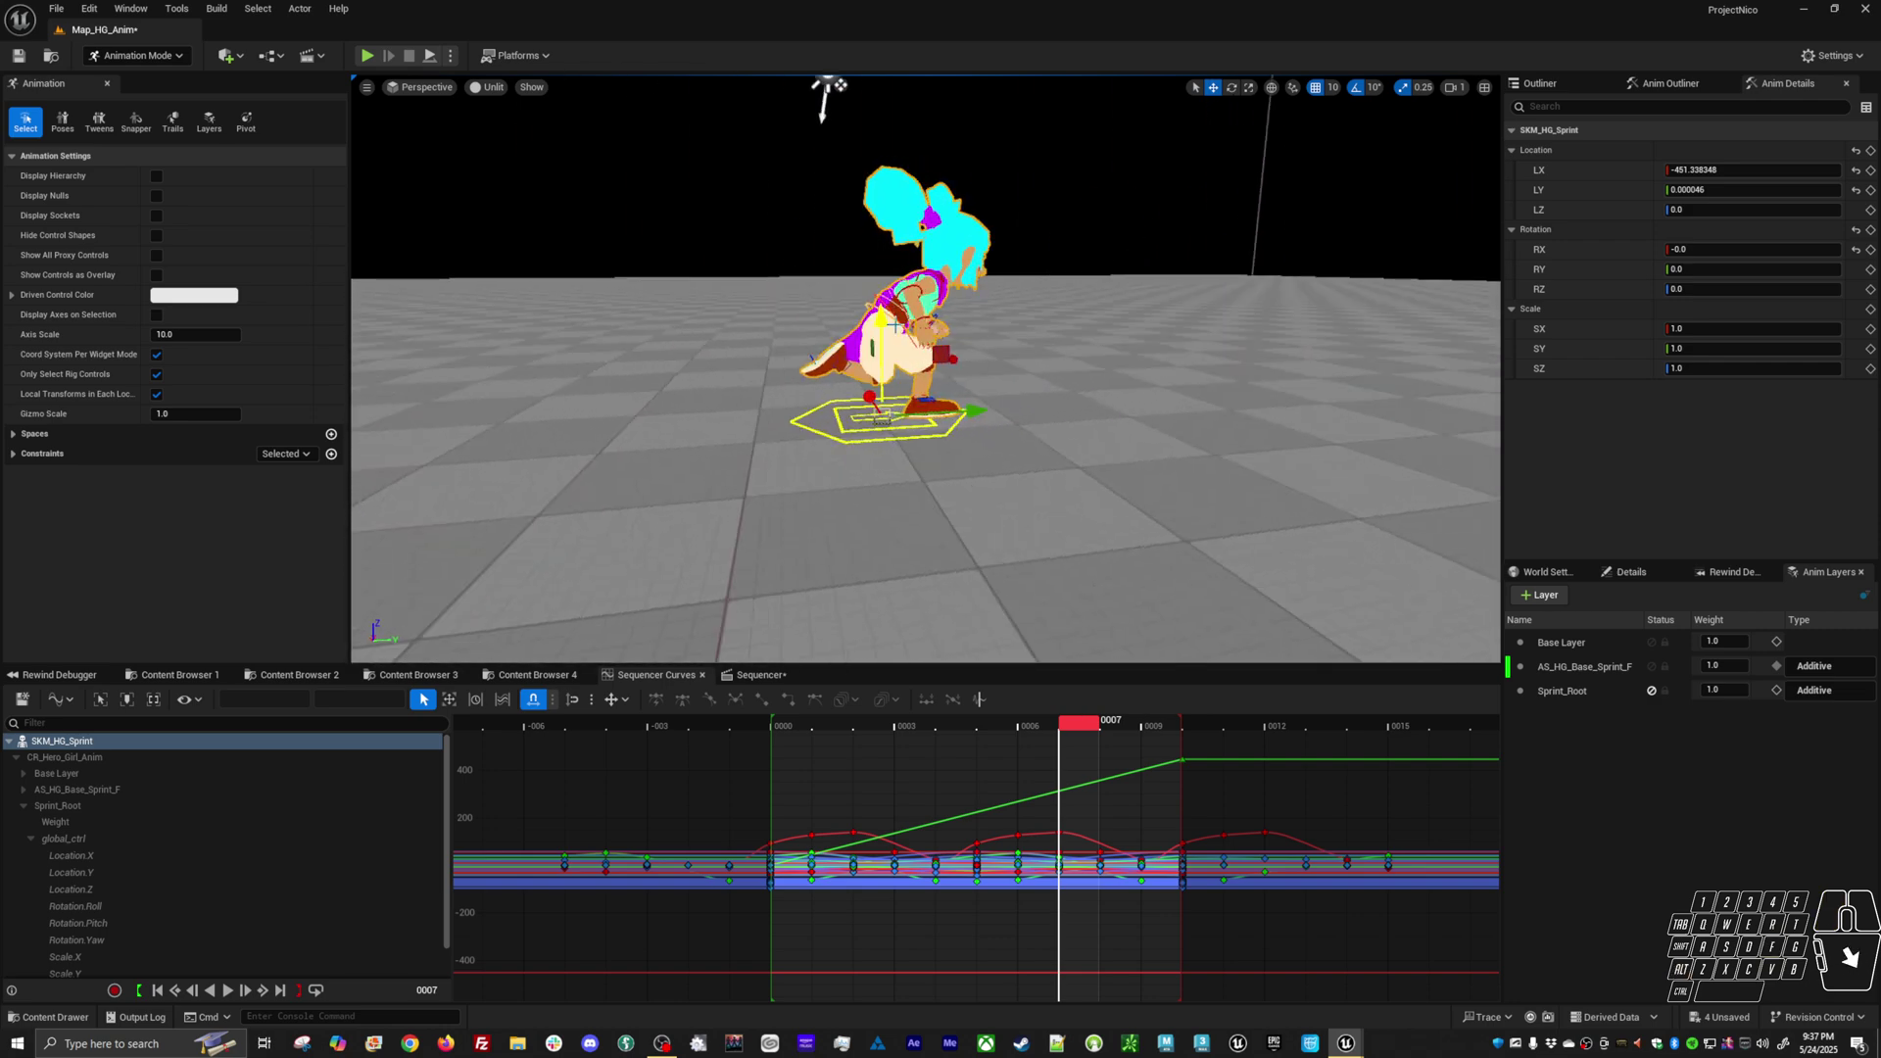
pyautogui.keyDown('alt'); pyautogui.moveTo(888, 365); pyautogui.dragTo(741, 334, button='right'); pyautogui.keyUp('alt')
pyautogui.click(849, 239)
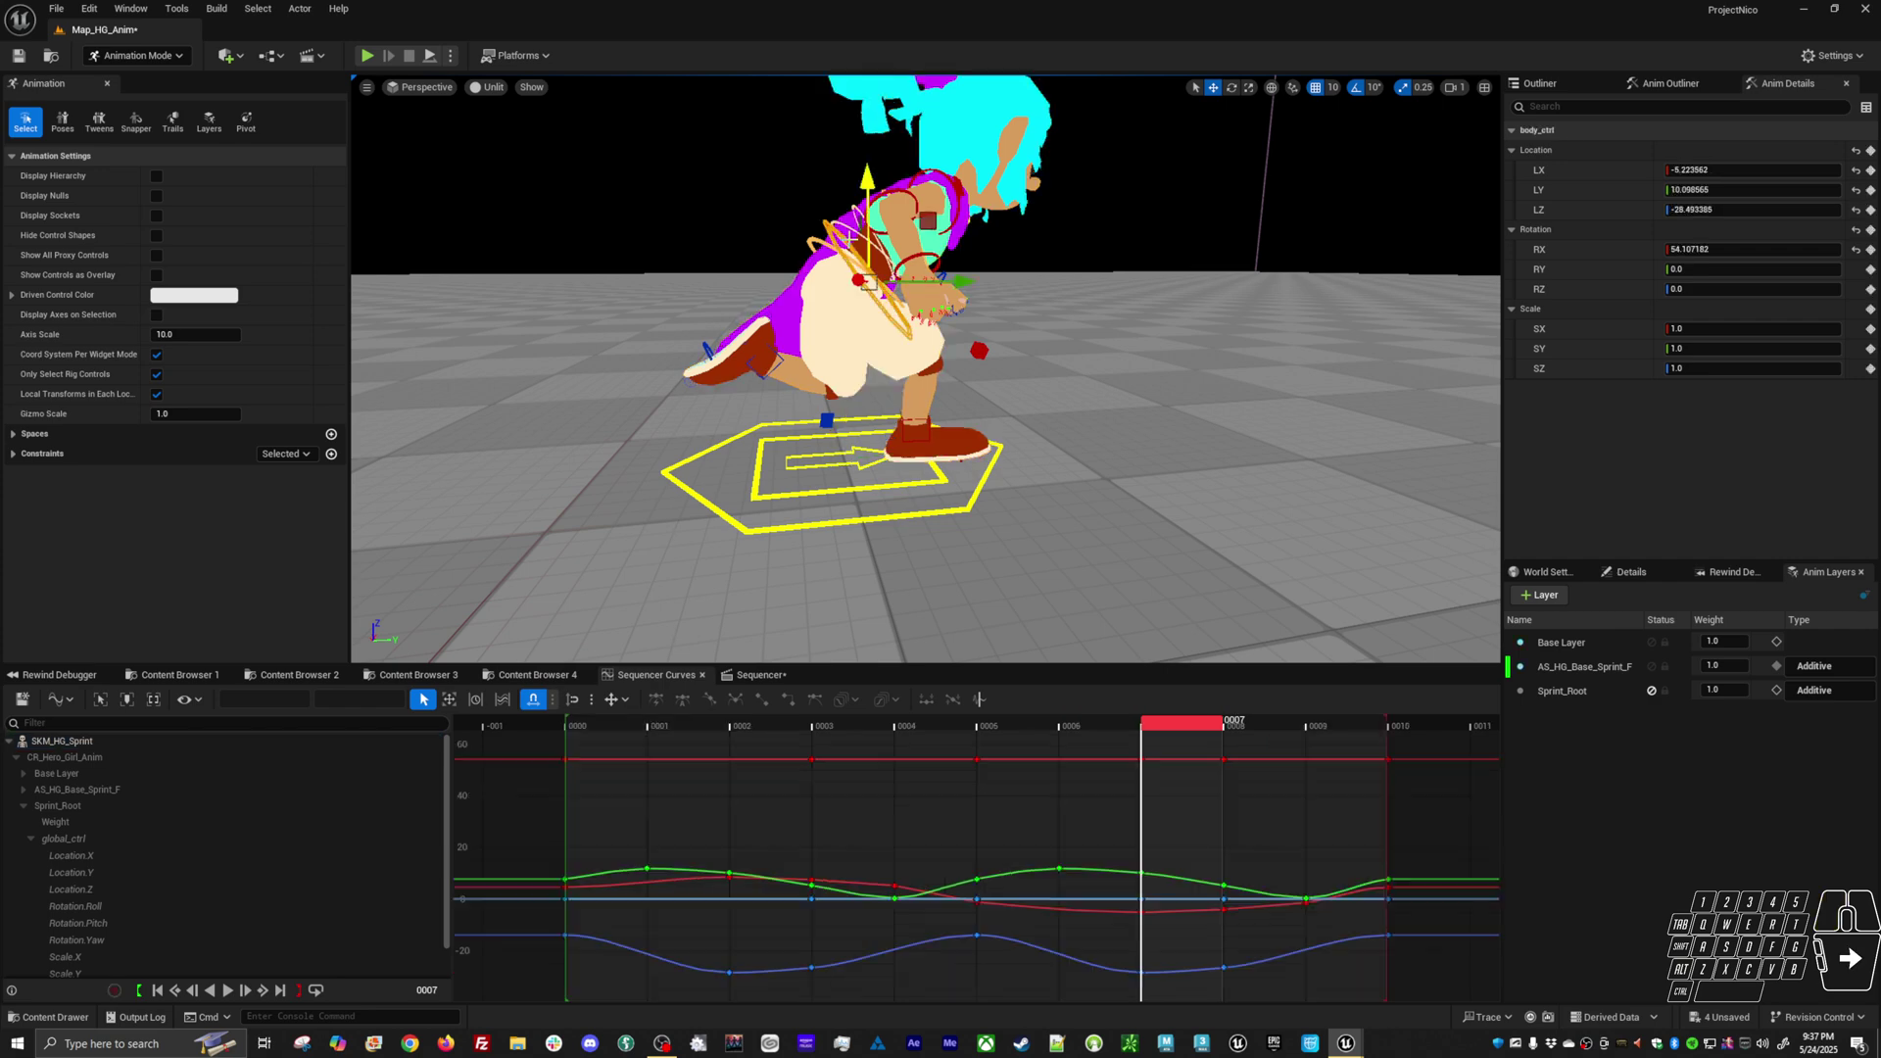
pyautogui.scroll(-3, 850, 294)
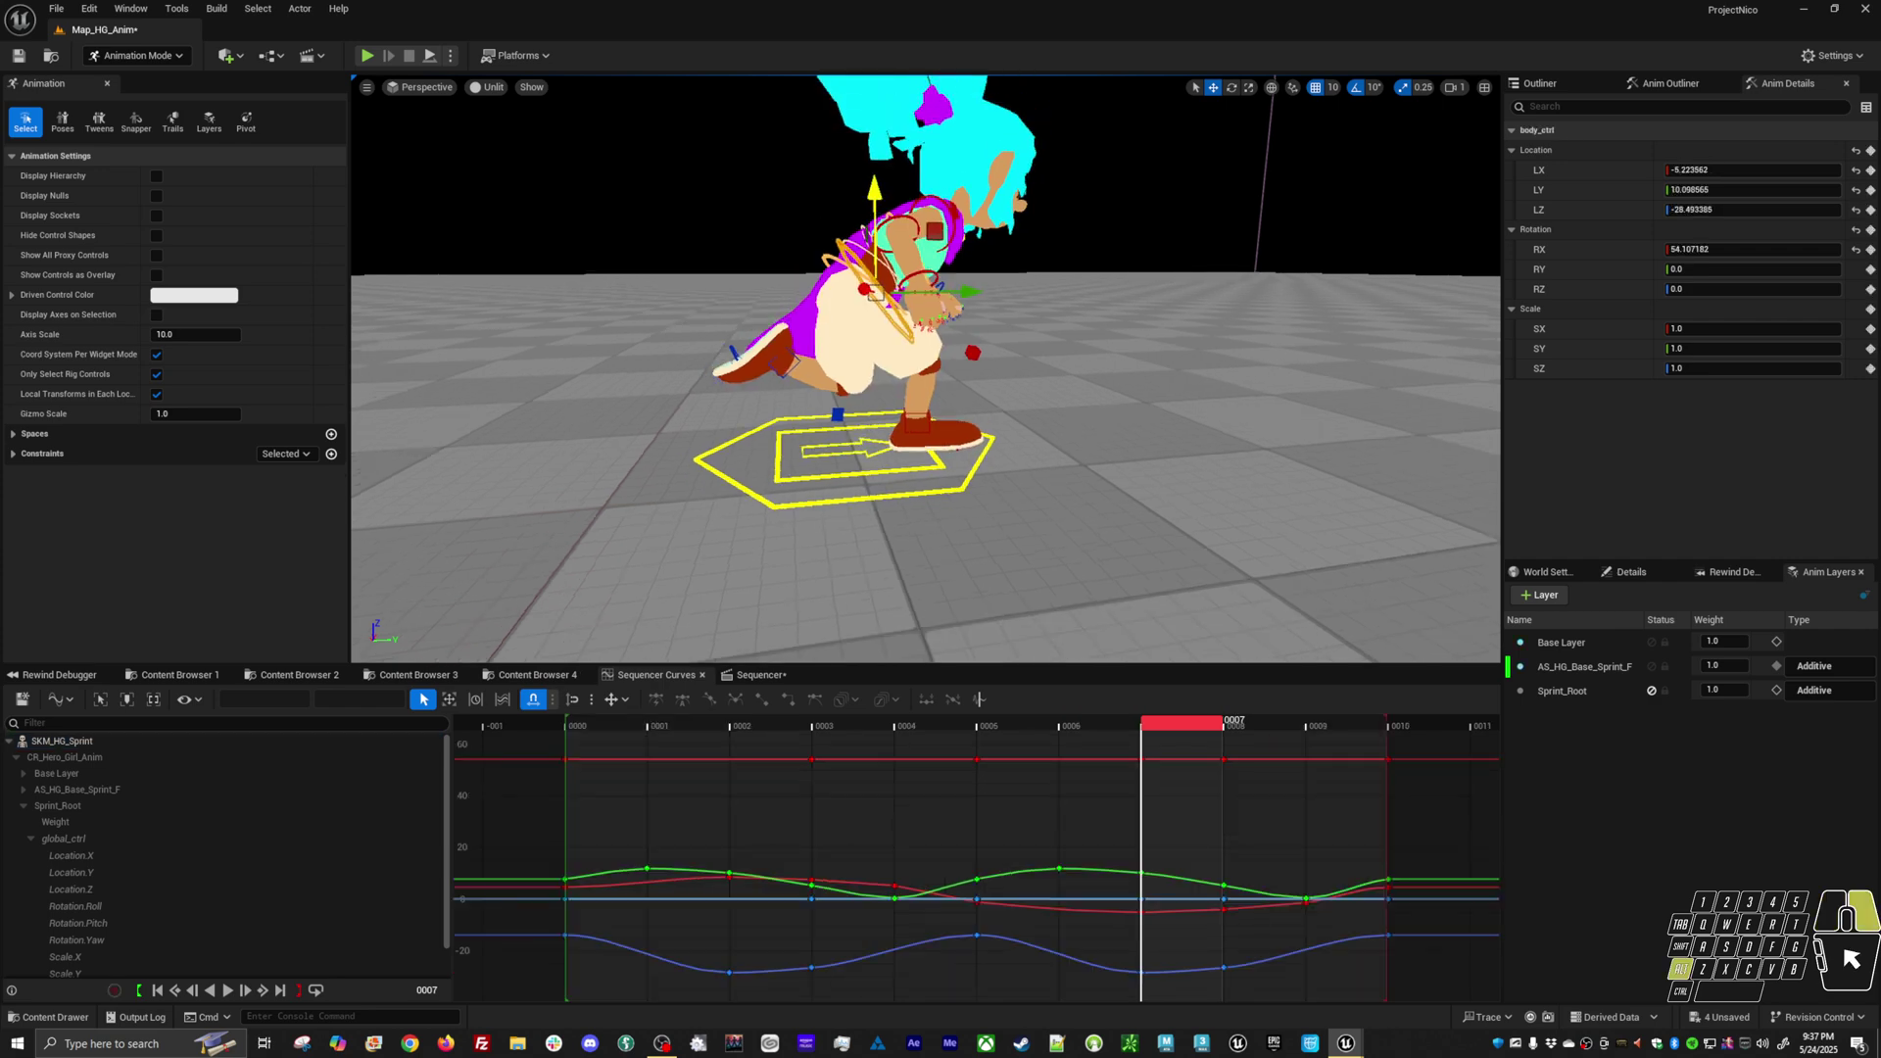
pyautogui.click(1670, 84)
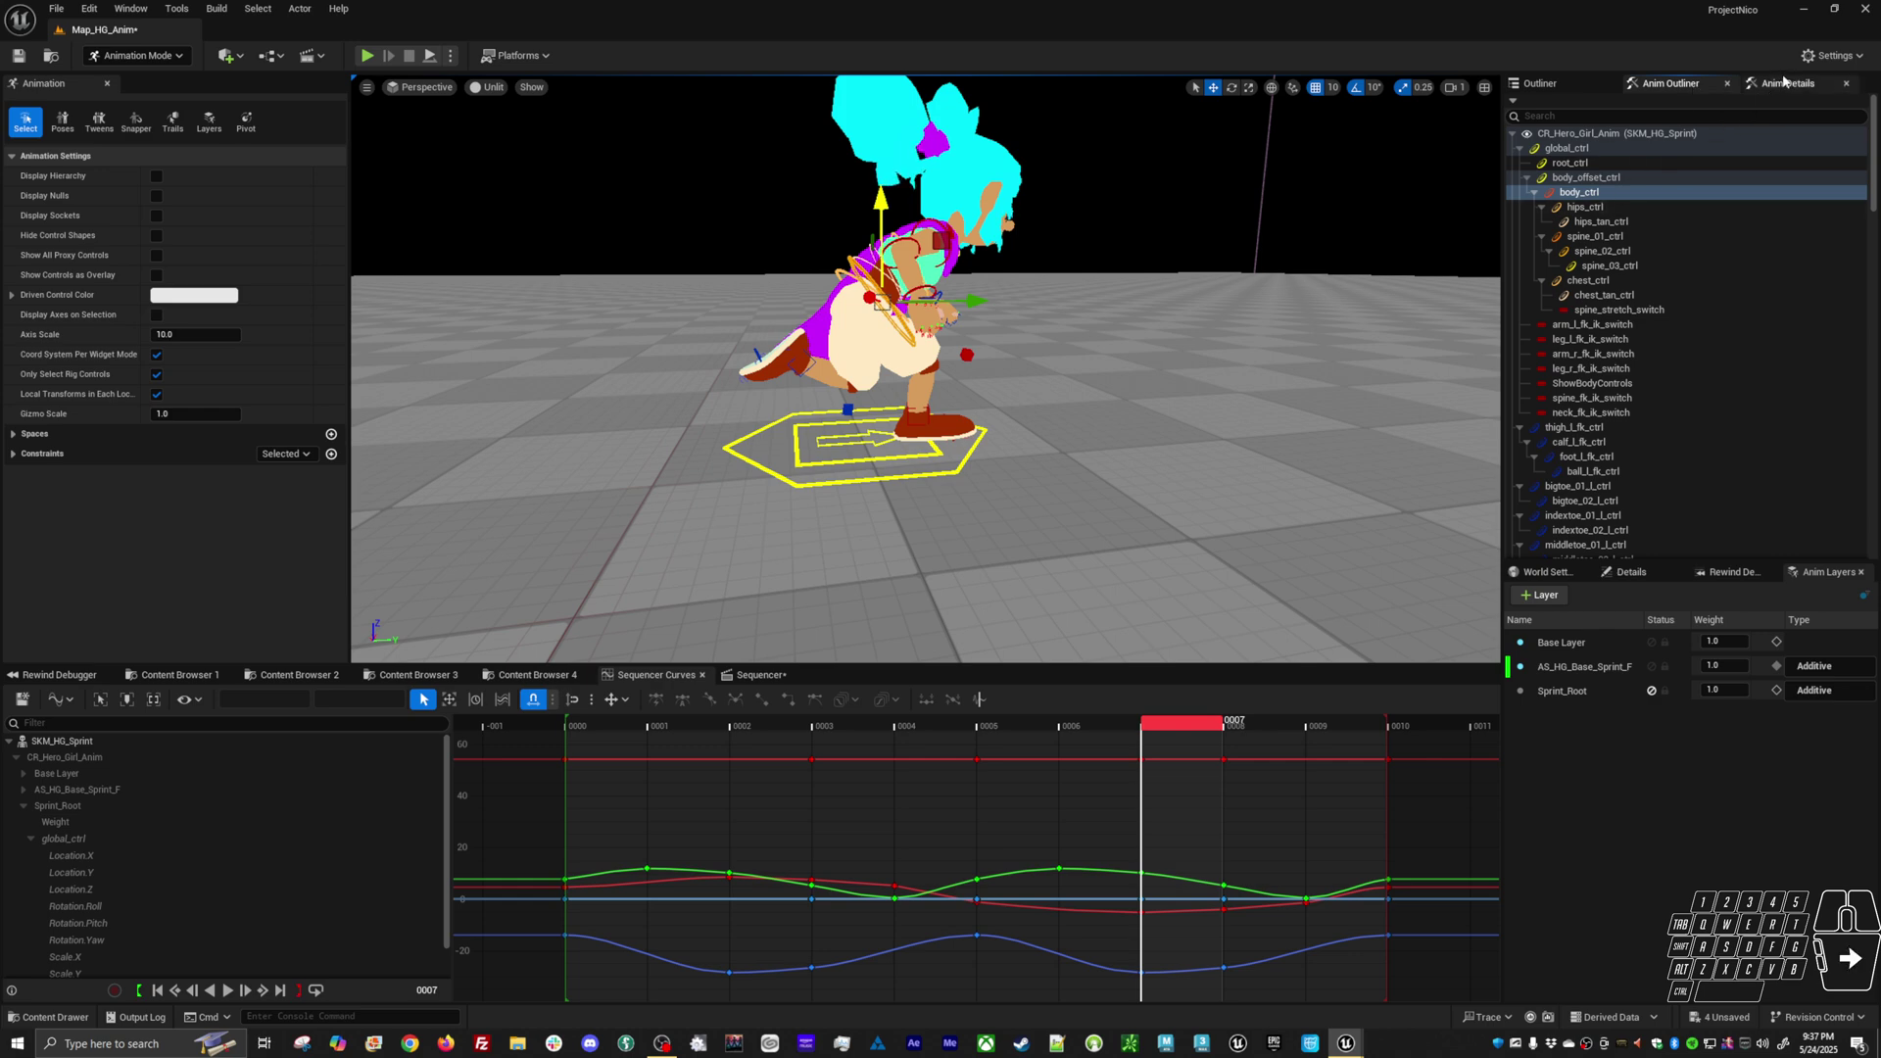
pyautogui.click(1783, 83)
pyautogui.press('space')
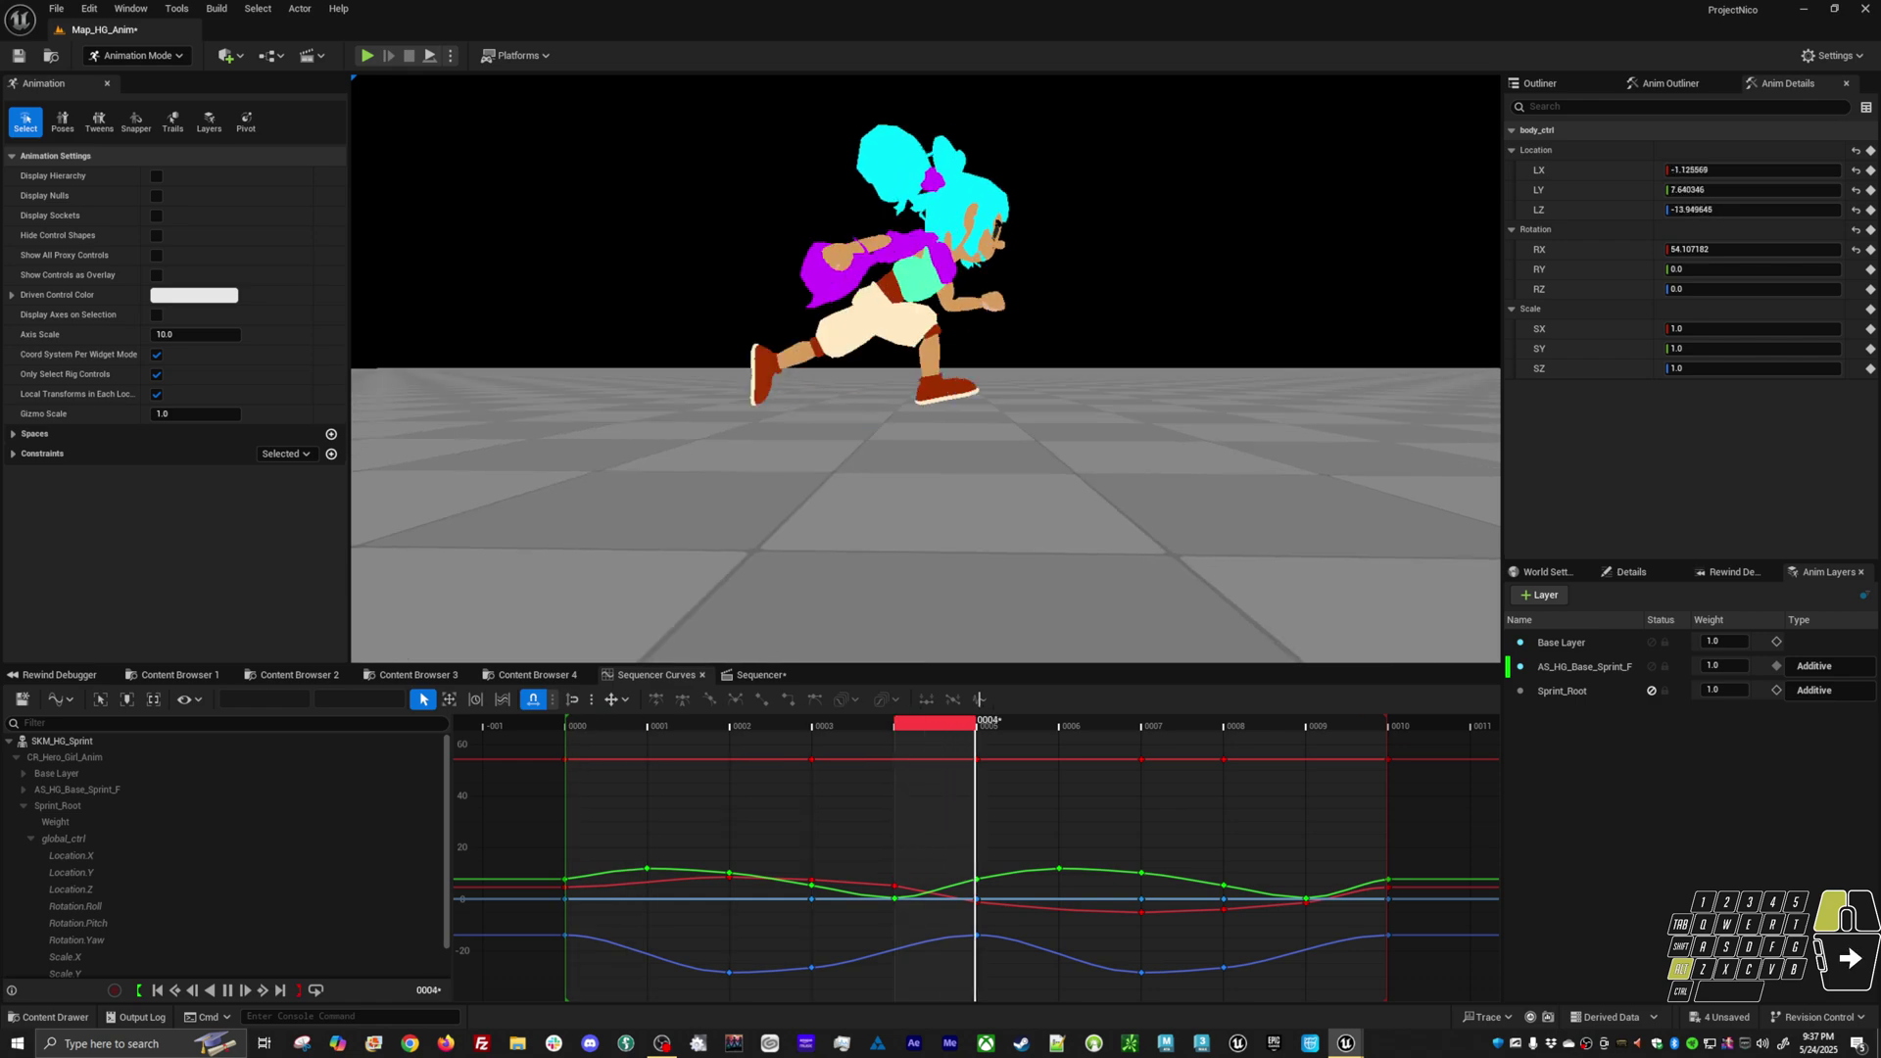
pyautogui.press('space')
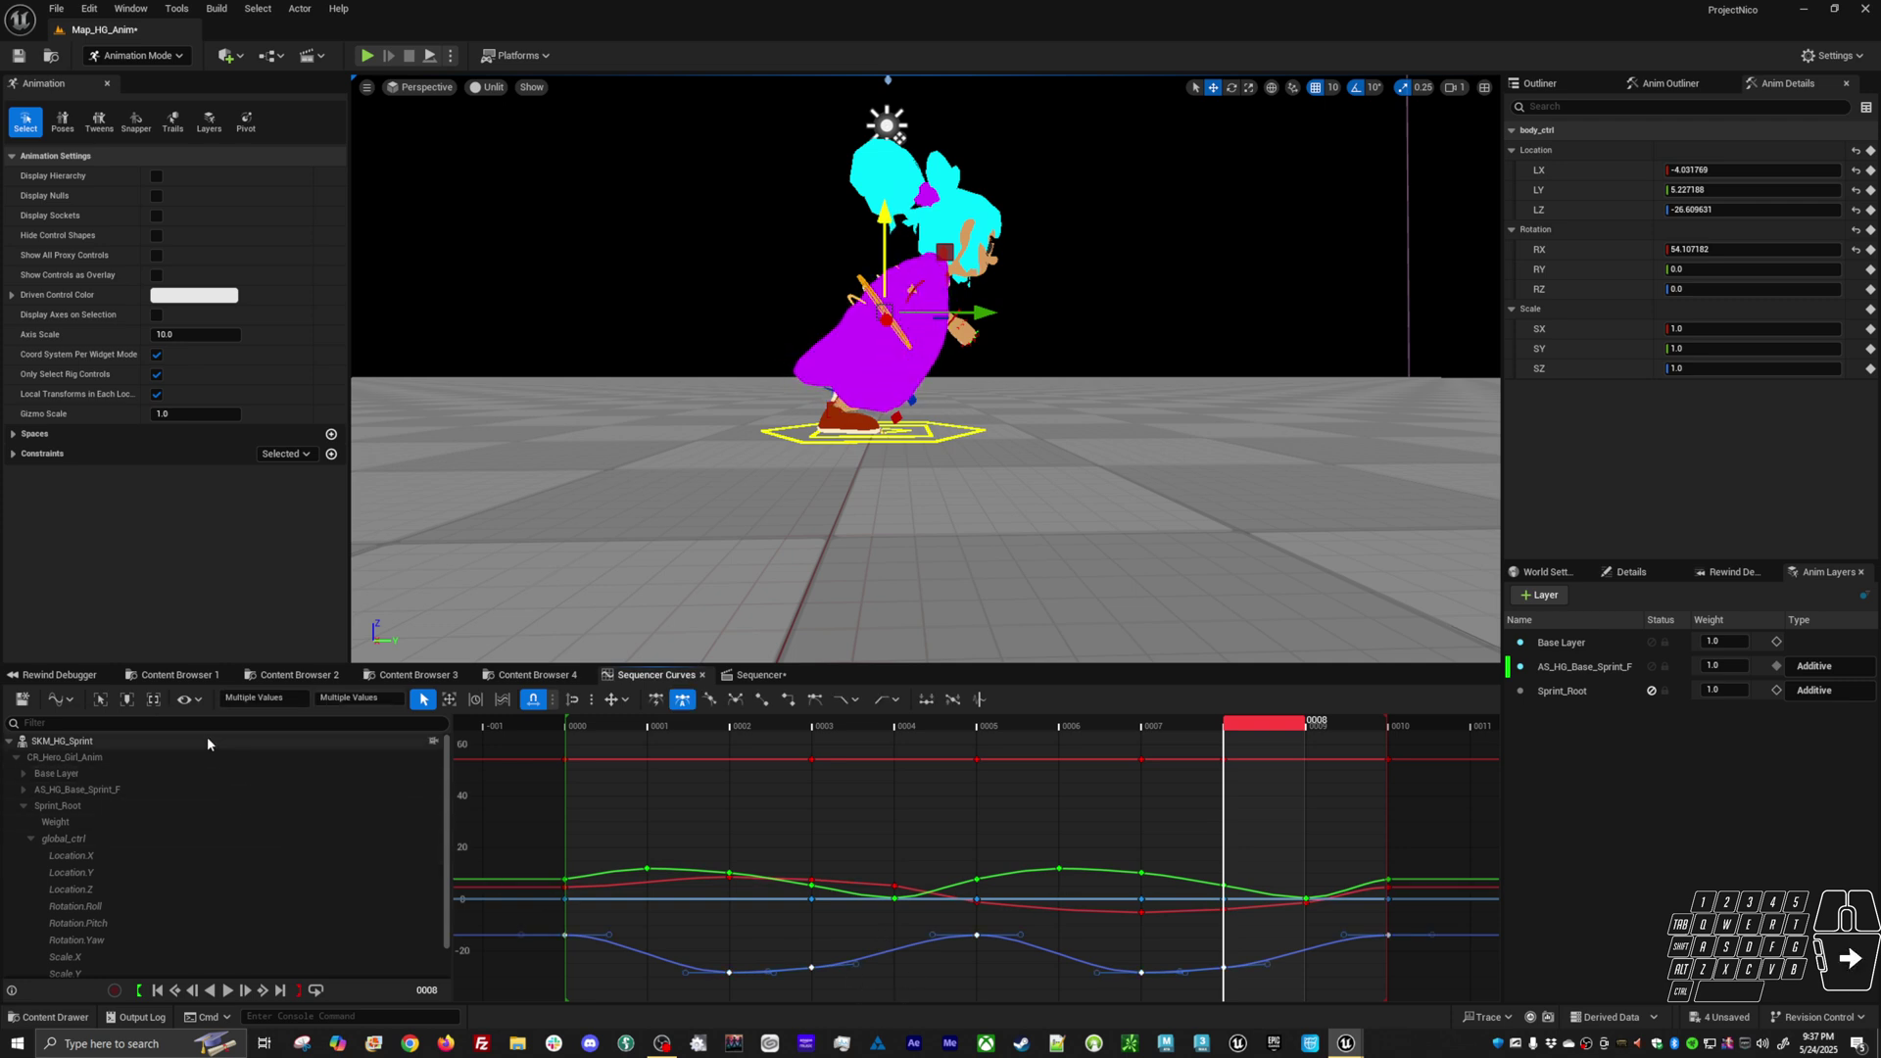
# Isolate body_ctrl's Location Z curve and select all its keys with the curve Transform tool
pyautogui.click(752, 681)
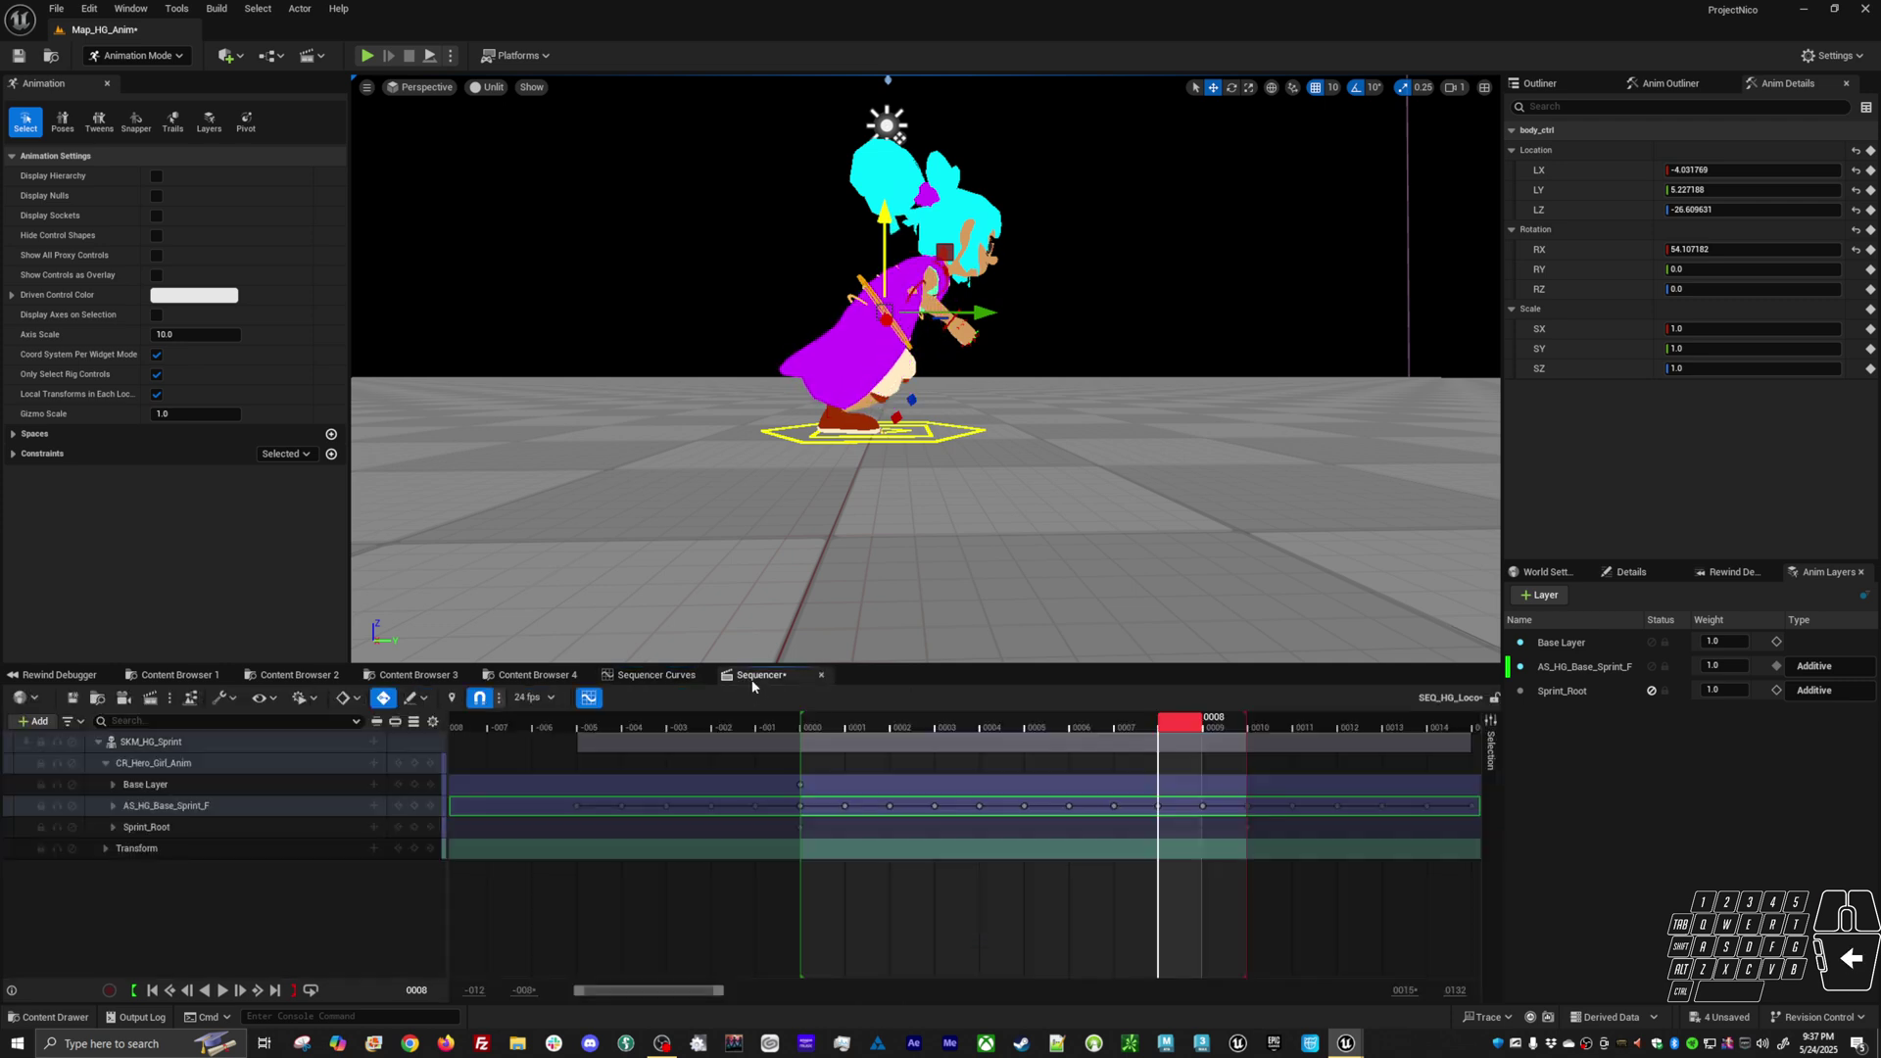
pyautogui.click(653, 676)
pyautogui.click(1561, 212)
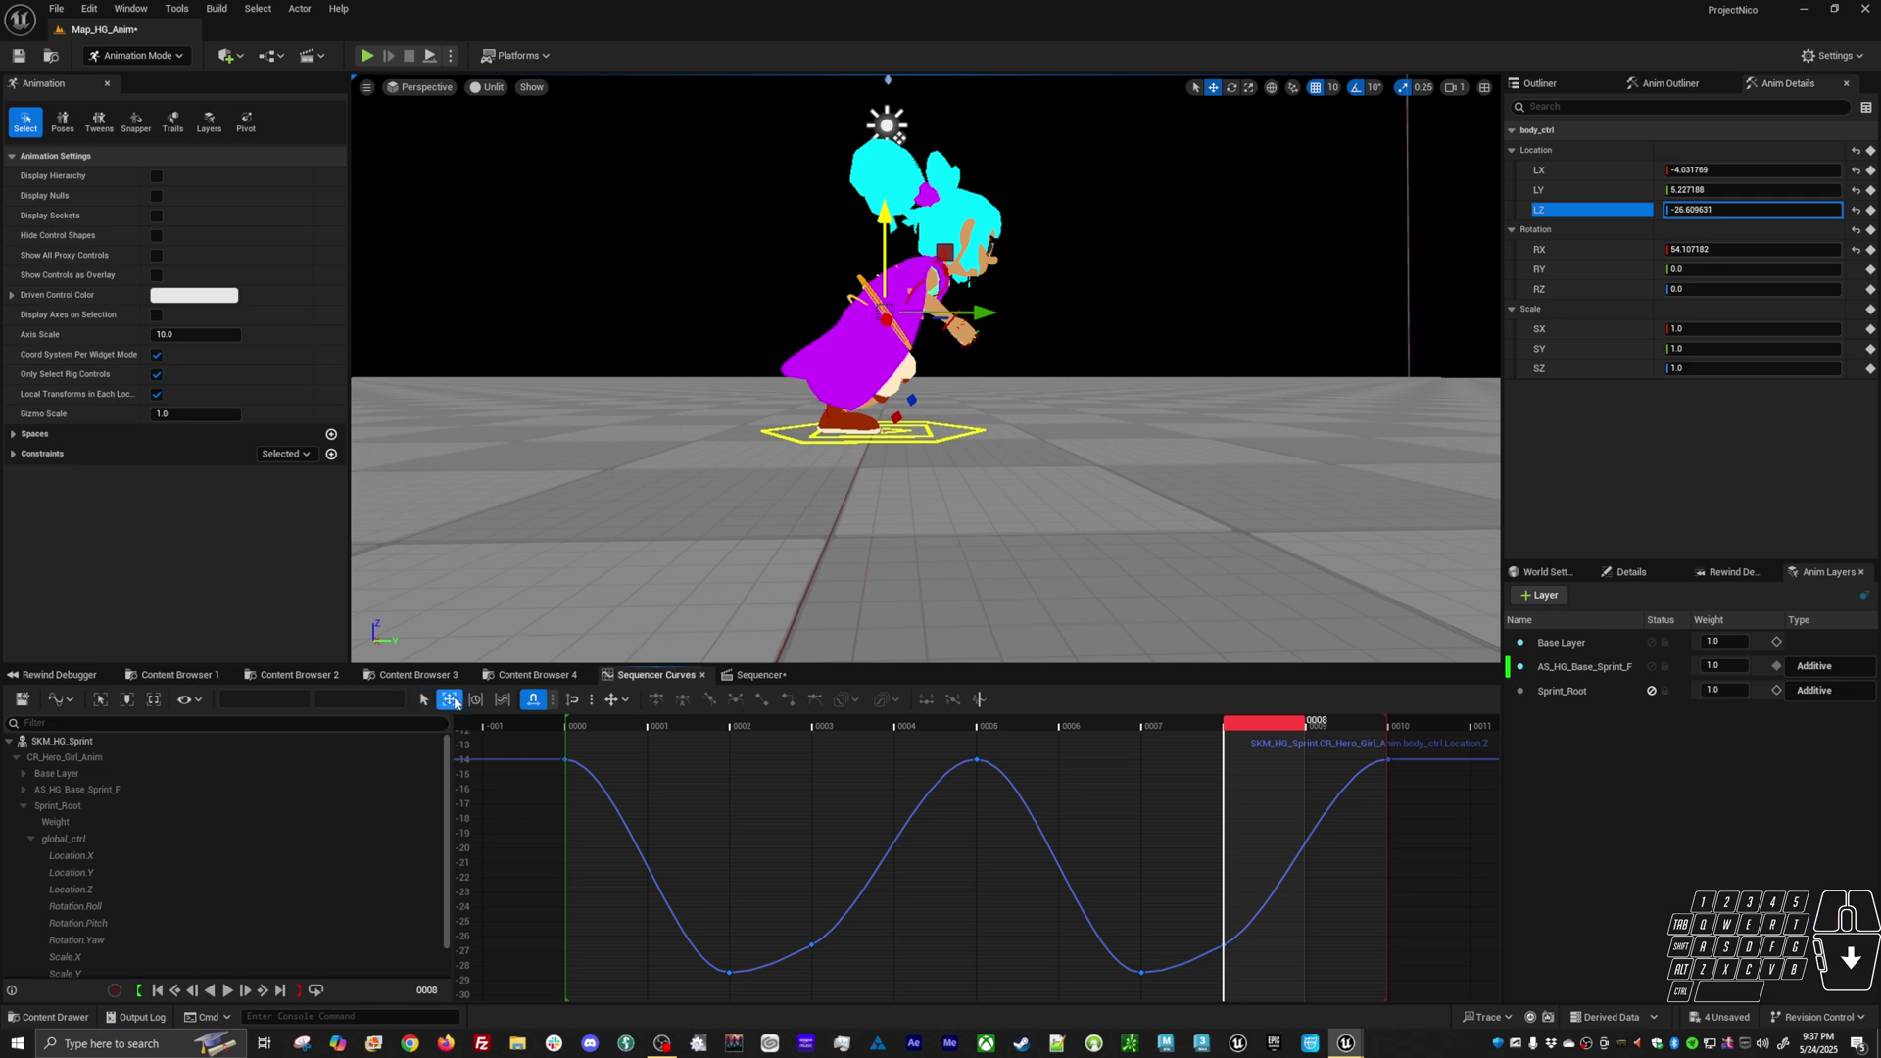
pyautogui.moveTo(642, 887); pyautogui.dragTo(624, 906)
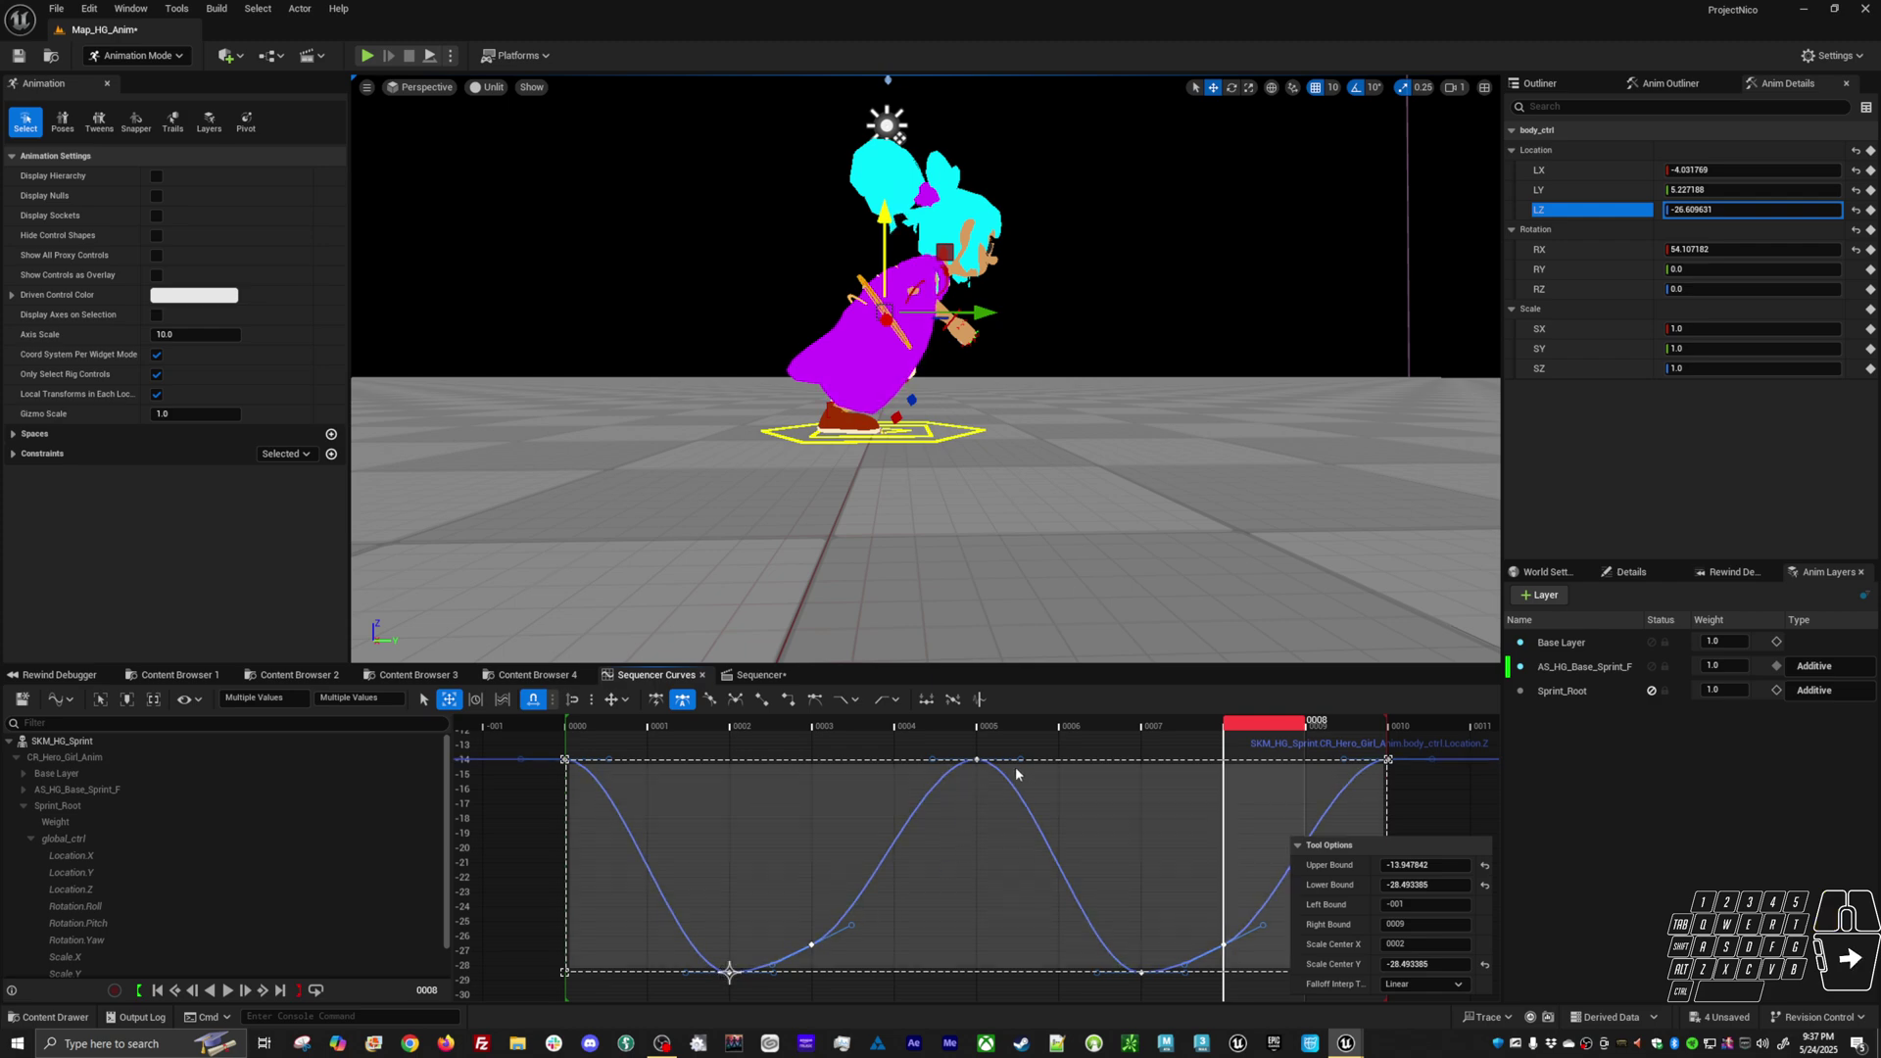
pyautogui.keyDown('alt'); pyautogui.moveTo(1015, 766); pyautogui.dragTo(972, 917, button='right'); pyautogui.keyUp('alt')
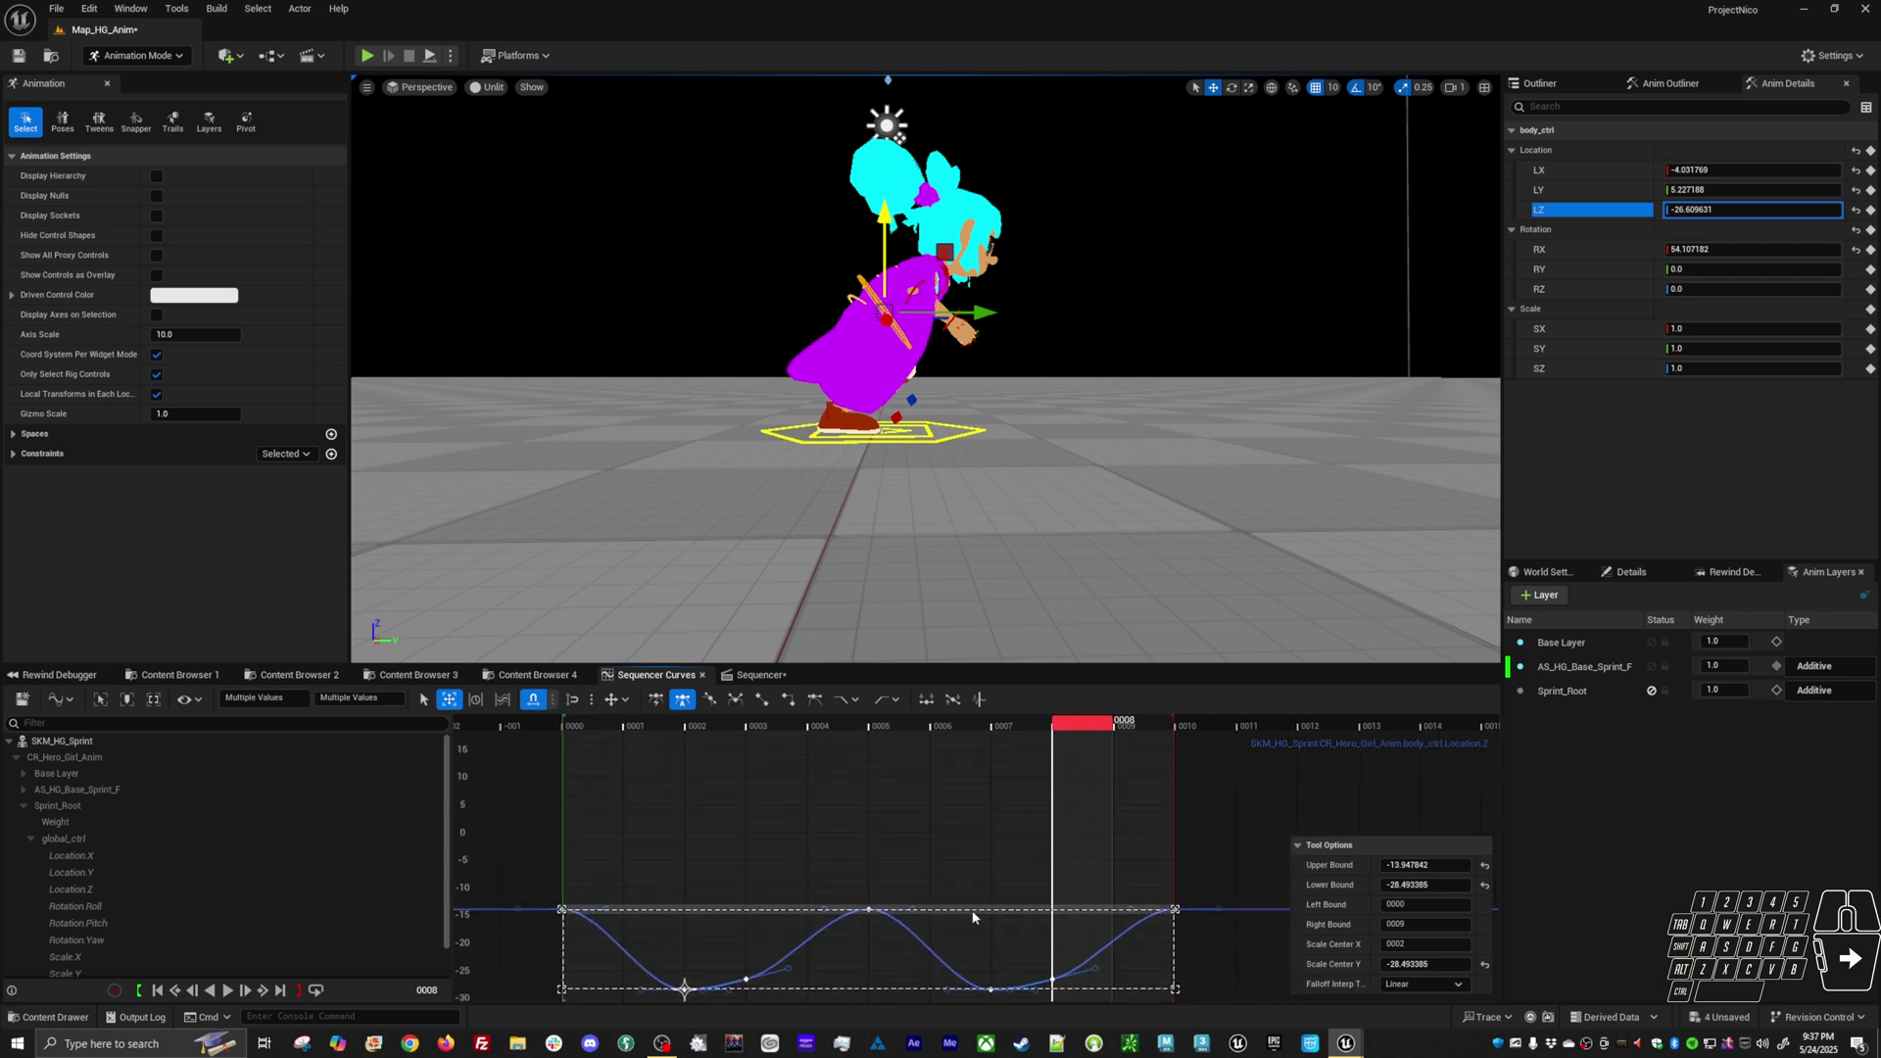
# Try stretching the Location Z peaks up to about -0.3, play the sprint, and undo the stretch
pyautogui.moveTo(973, 917); pyautogui.dragTo(985, 830)
pyautogui.press('space')
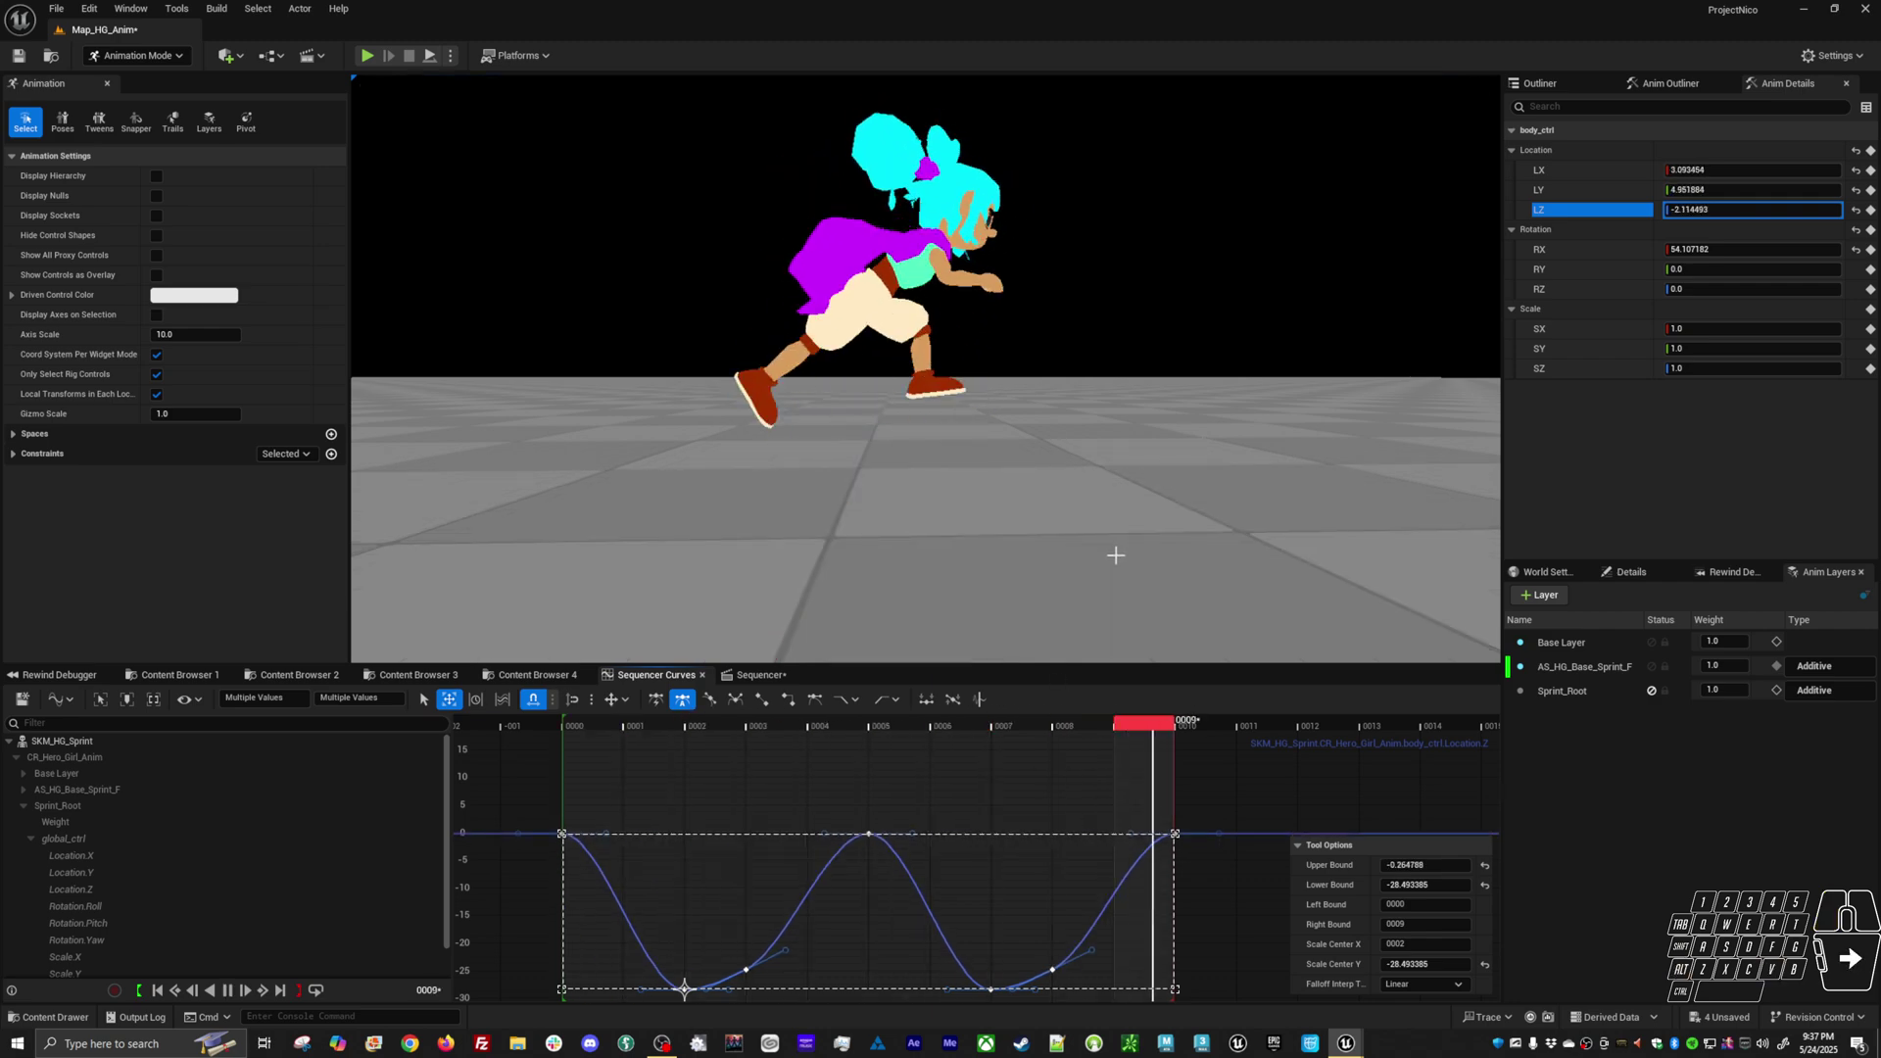
pyautogui.hotkey('ctrl', 'z')
pyautogui.hotkey('ctrl', 'z')
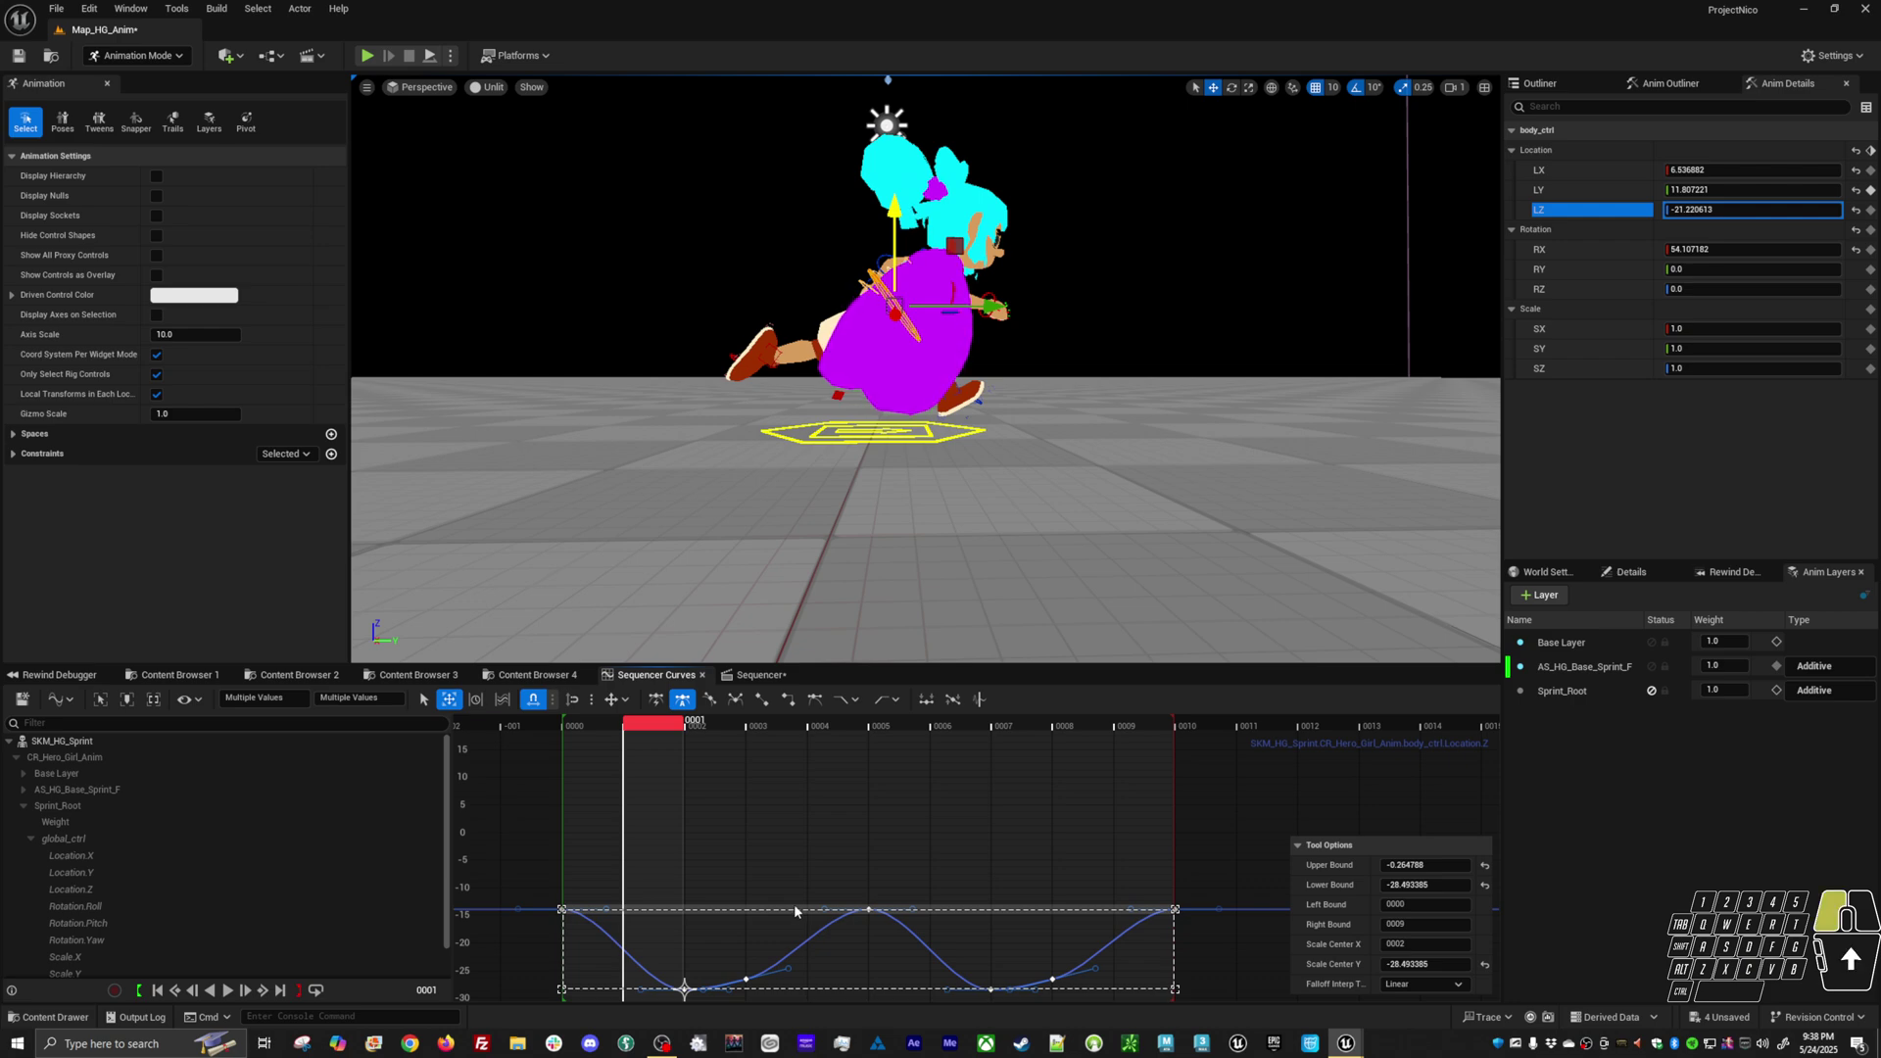
# Stretch the Location Z curve's upper bound to about -9.6, keeping the low keys in place, and play the sprint
pyautogui.moveTo(793, 903); pyautogui.dragTo(798, 885)
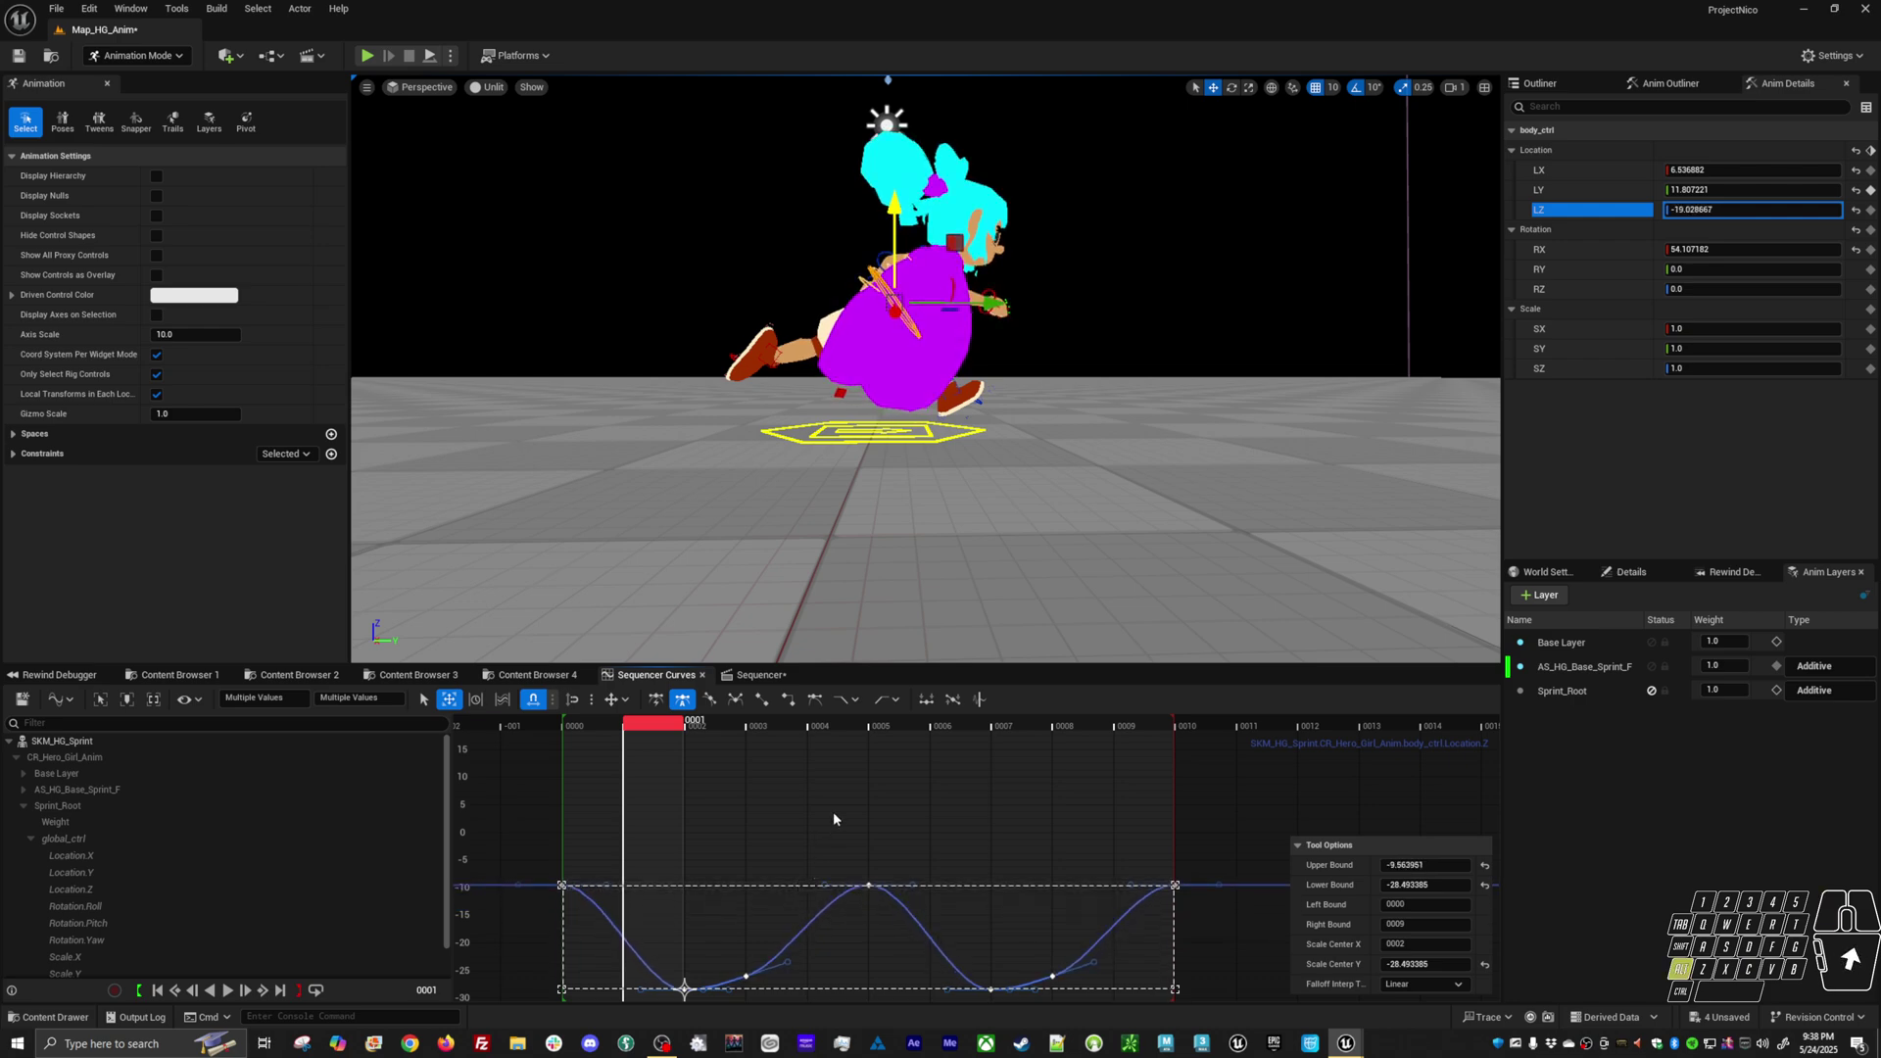
pyautogui.press('space')
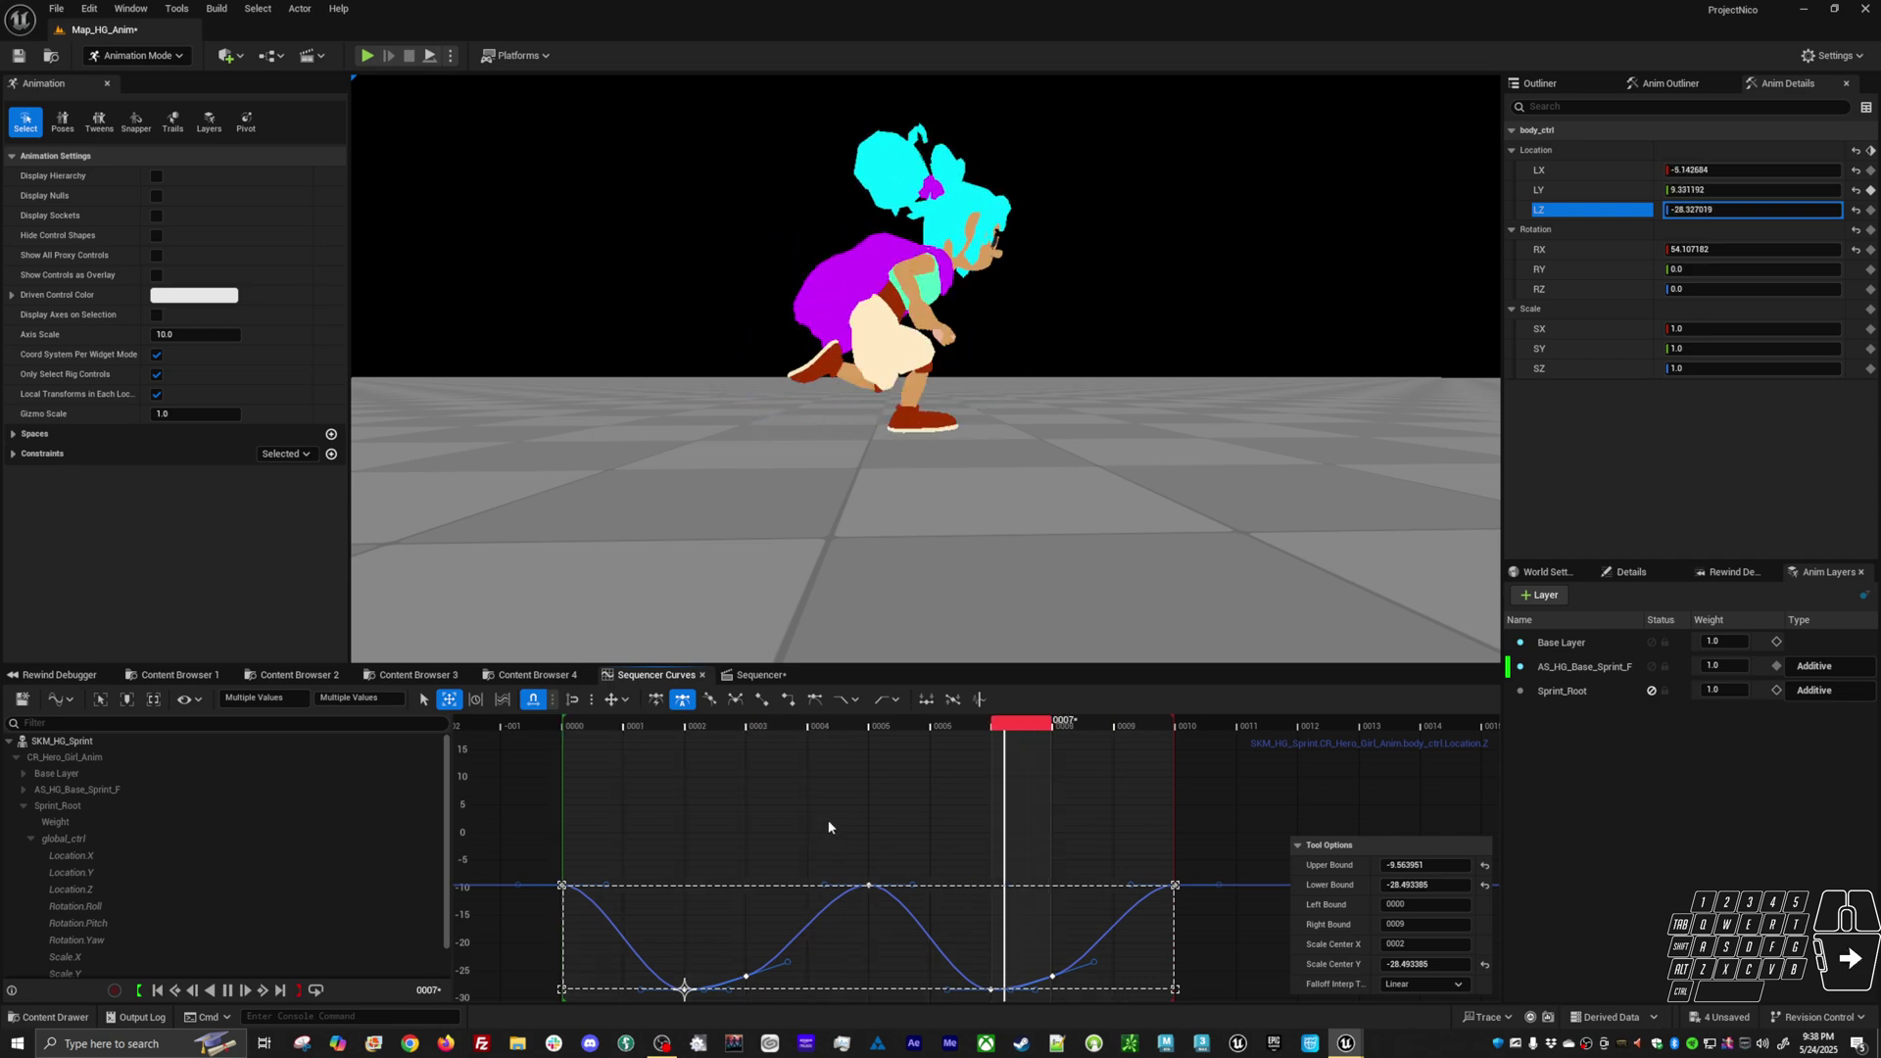
# Examine the looping sprint from behind and from a rear three-quarter angle to judge the body's vertical motion
pyautogui.keyDown('alt'); pyautogui.moveTo(957, 558); pyautogui.dragTo(1307, 559); pyautogui.keyUp('alt')
pyautogui.keyDown('alt'); pyautogui.moveTo(1307, 558); pyautogui.dragTo(1307, 441, button='middle'); pyautogui.keyUp('alt')
pyautogui.keyDown('alt'); pyautogui.moveTo(1307, 441); pyautogui.dragTo(1307, 435, button='right'); pyautogui.keyUp('alt')
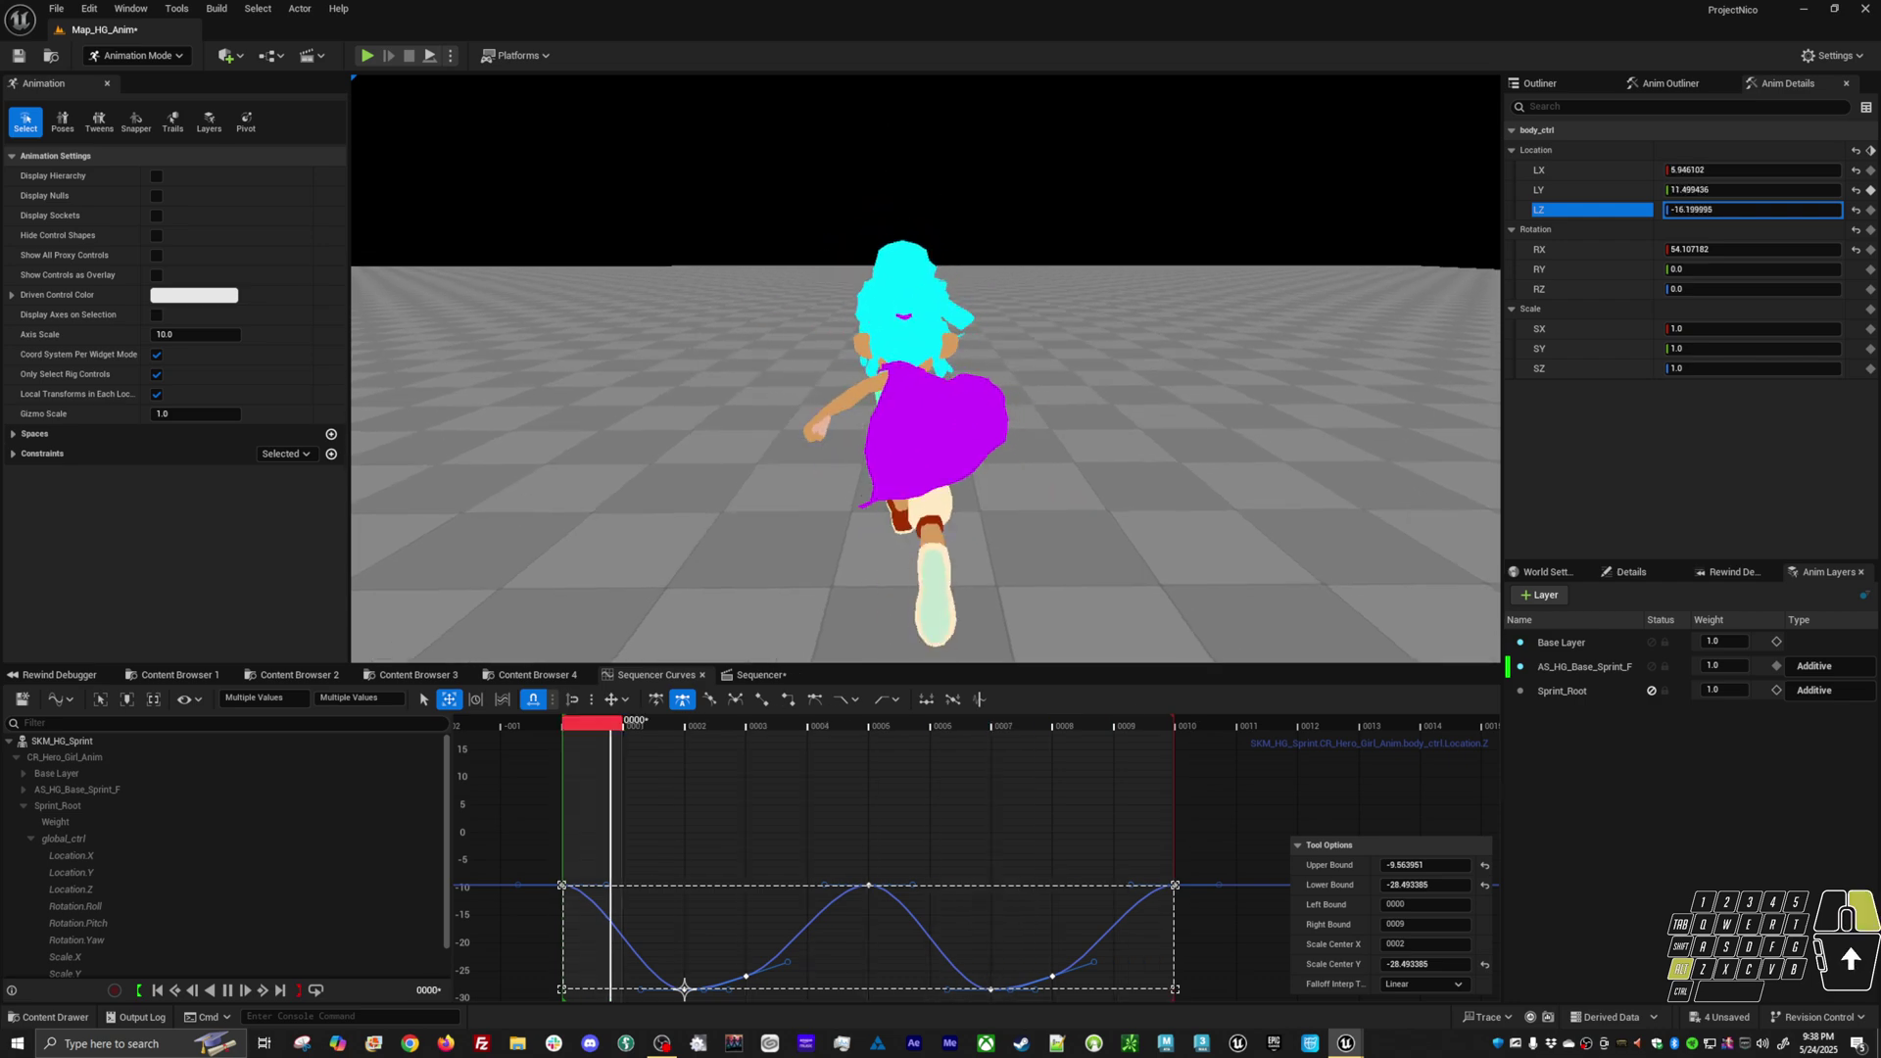
pyautogui.keyDown('alt'); pyautogui.moveTo(968, 448); pyautogui.dragTo(881, 437, button='right'); pyautogui.keyUp('alt')
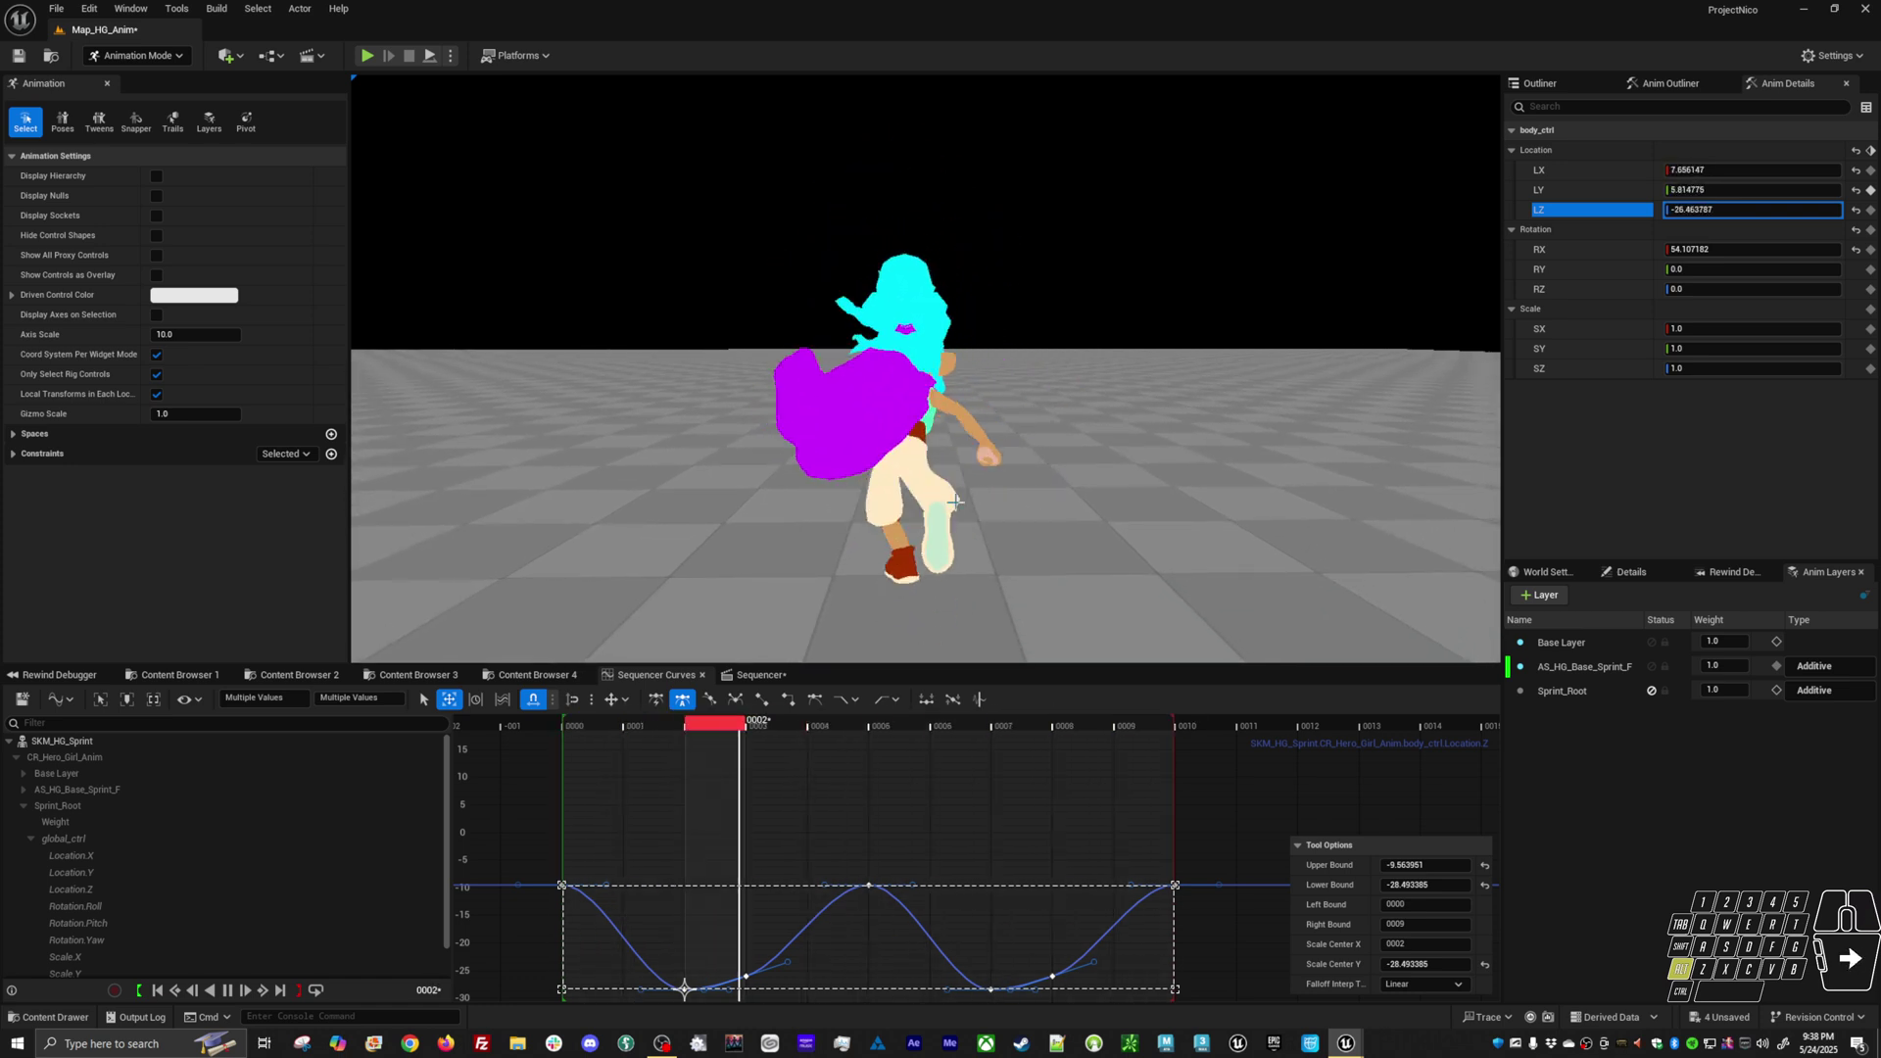
pyautogui.keyDown('alt'); pyautogui.moveTo(955, 501); pyautogui.dragTo(896, 499); pyautogui.keyUp('alt')
pyautogui.keyDown('alt'); pyautogui.moveTo(896, 500); pyautogui.dragTo(955, 521, button='right'); pyautogui.keyUp('alt')
pyautogui.keyDown('alt'); pyautogui.moveTo(940, 512); pyautogui.dragTo(955, 501, button='middle'); pyautogui.keyUp('alt')
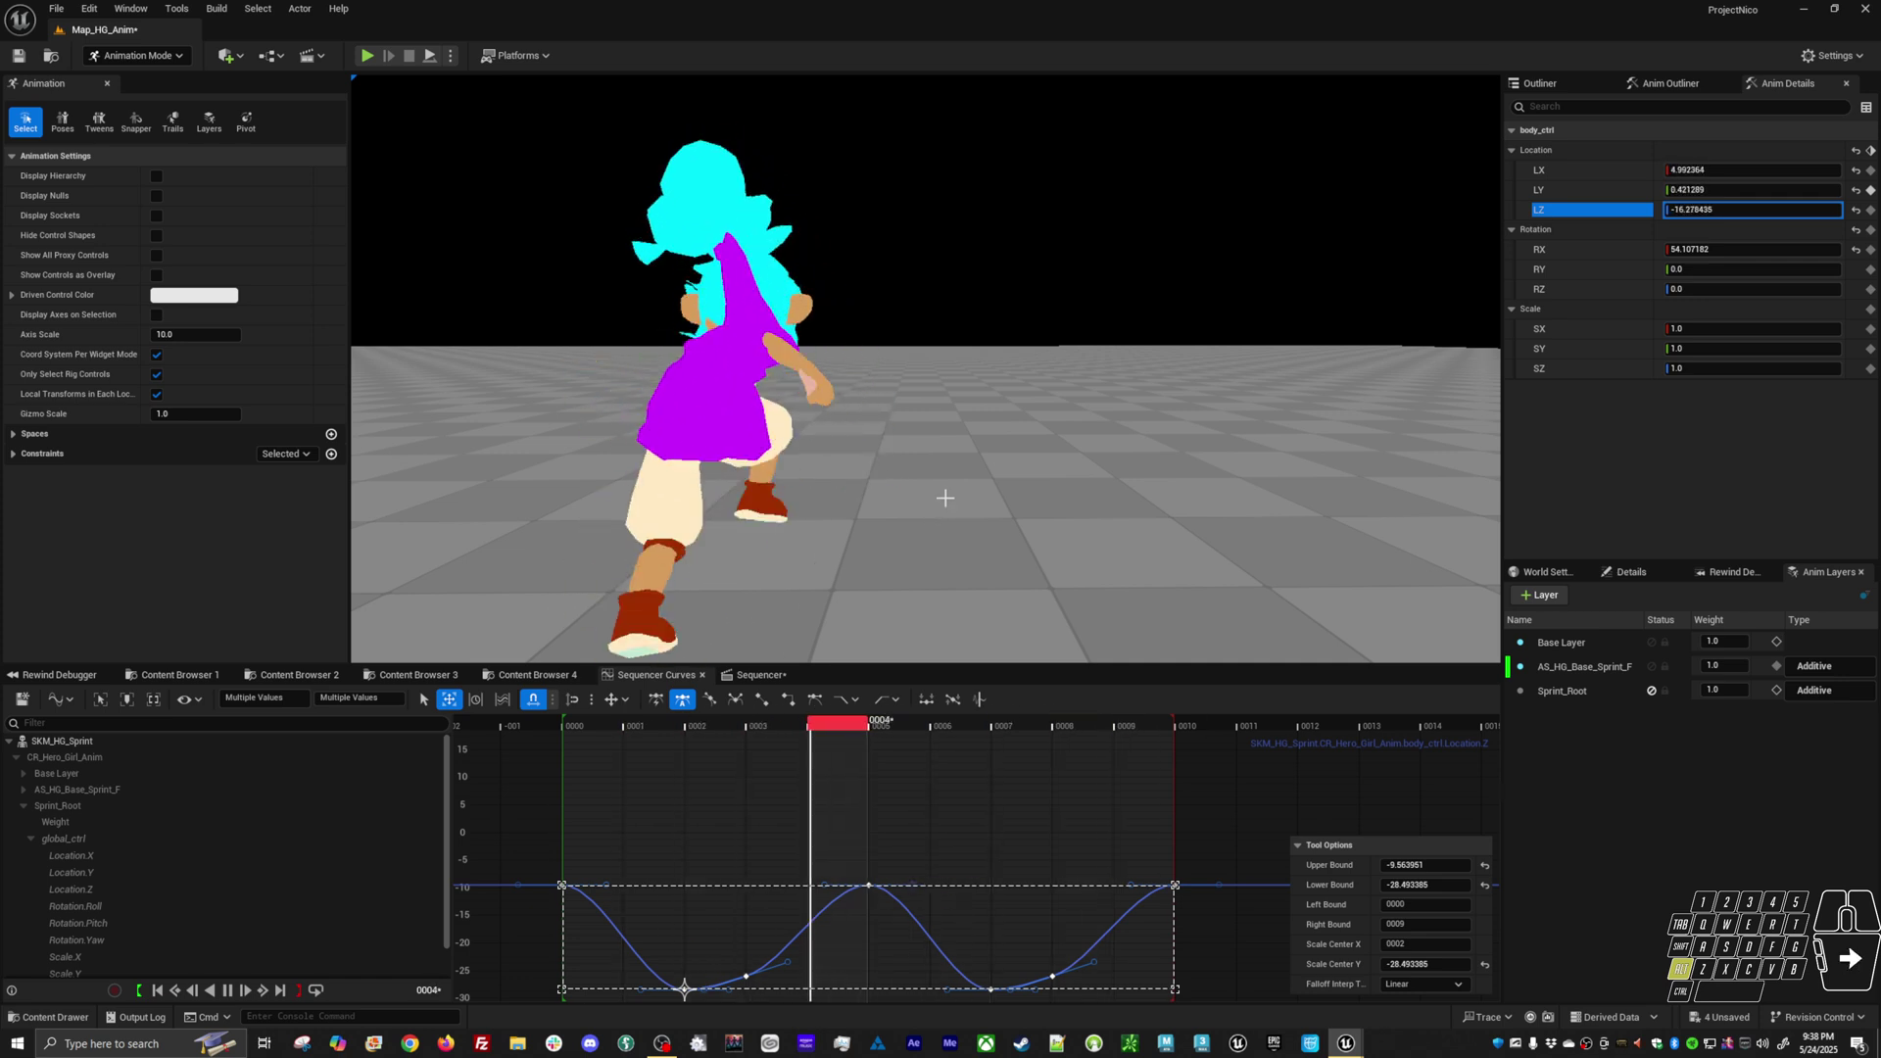
# Show the rig controls again, unmute the Sprint_Root animation layer and return to the sequence timeline
pyautogui.press('g')
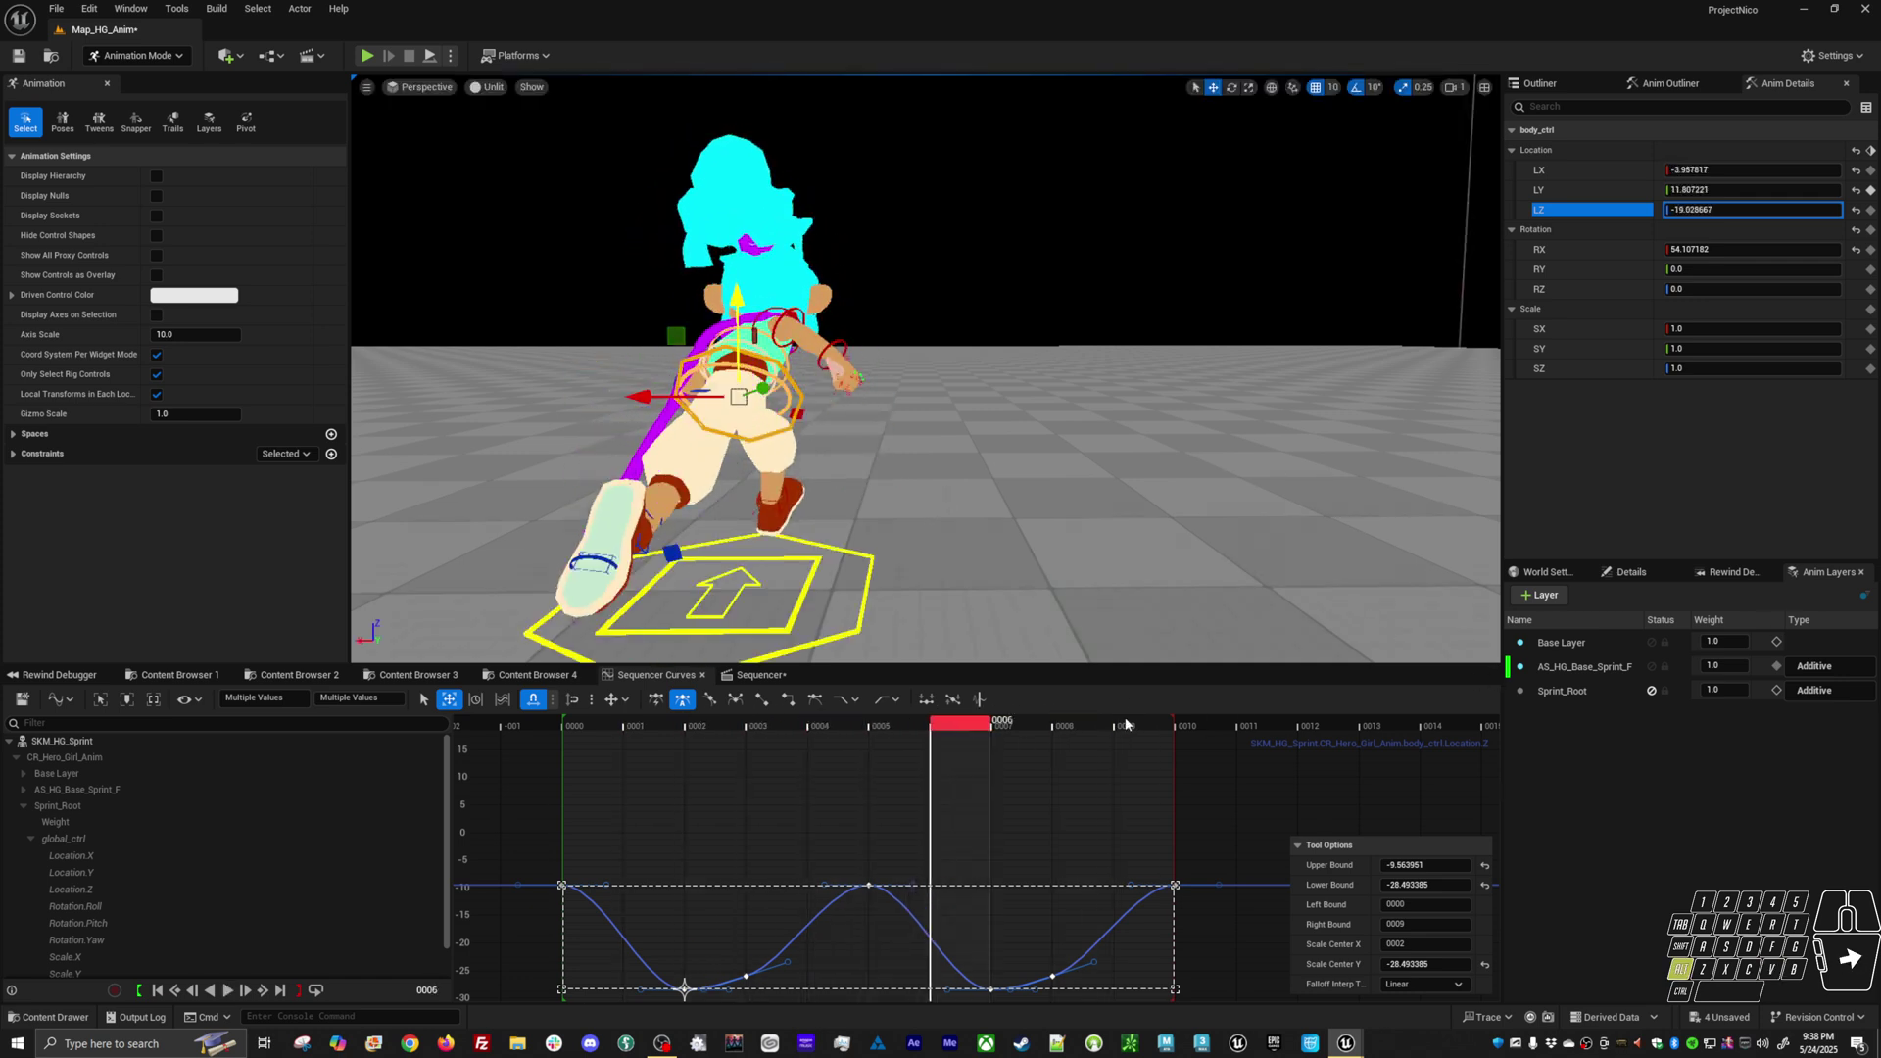
pyautogui.click(1651, 691)
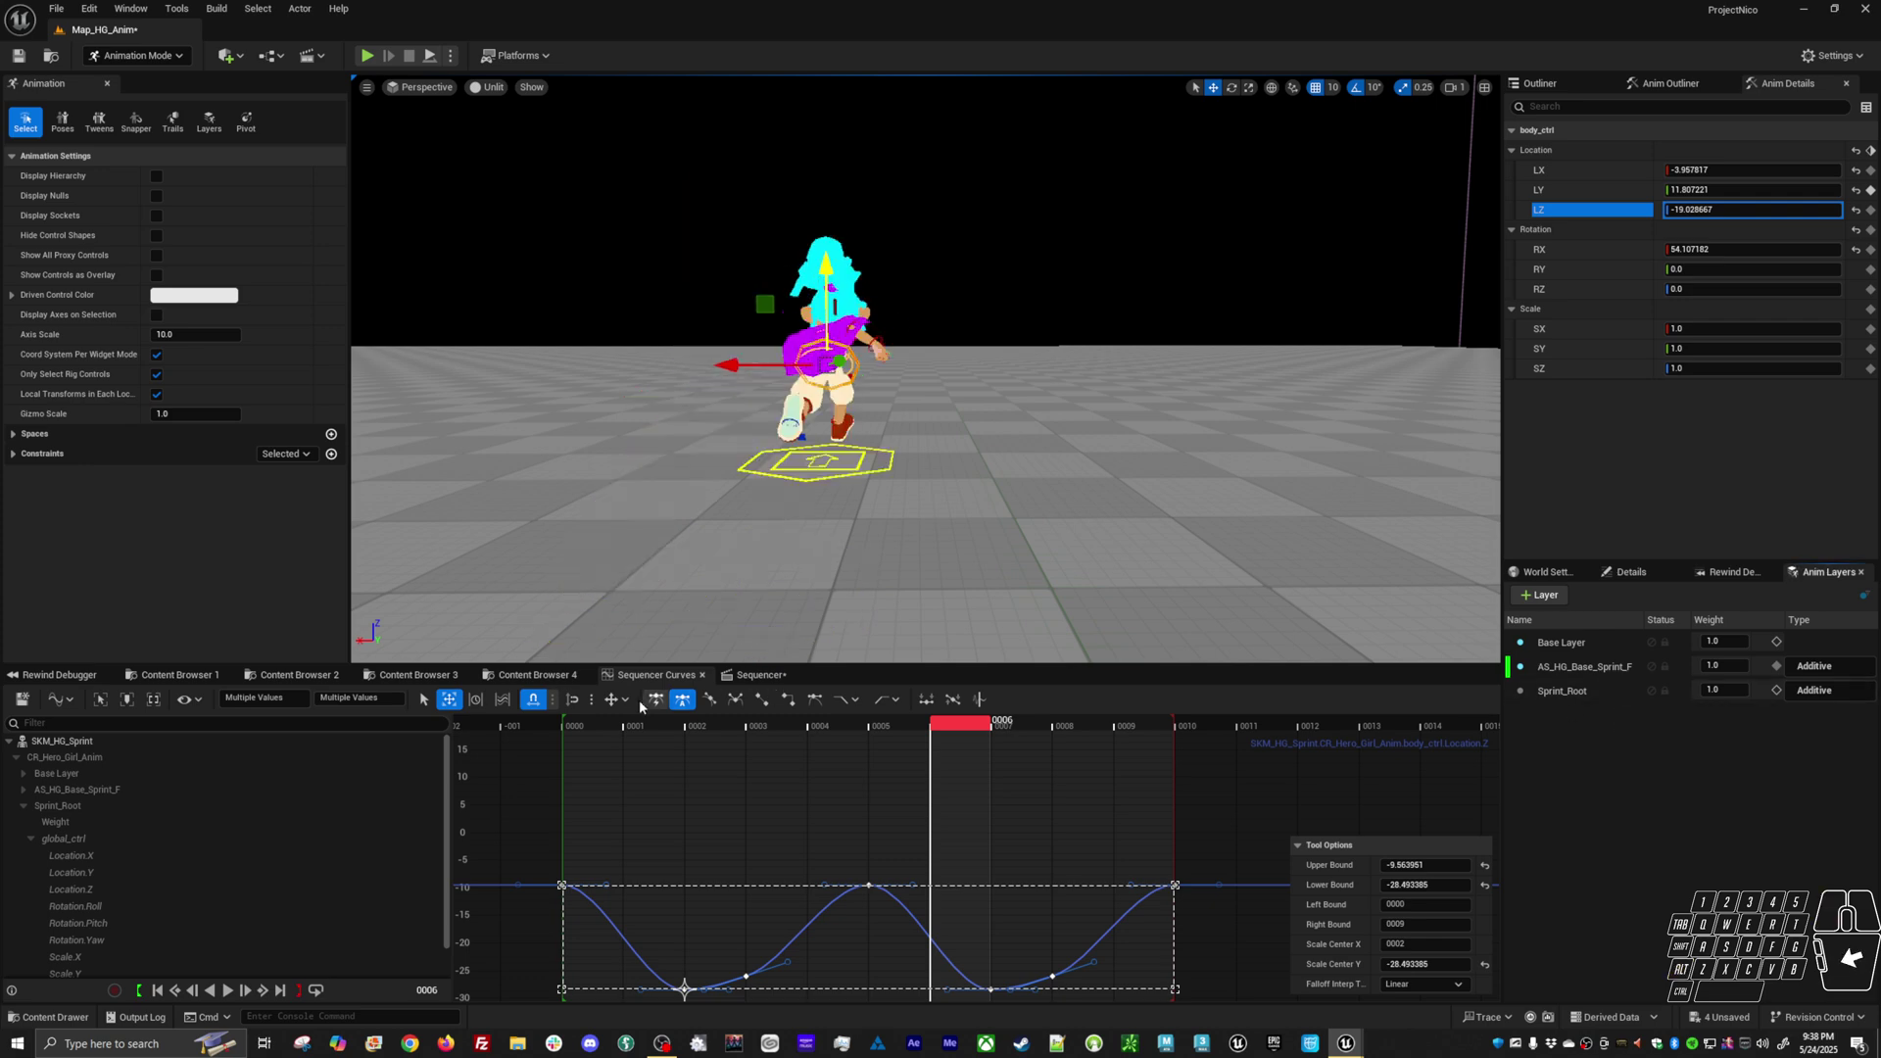
pyautogui.click(761, 675)
# Bake SKM_HG_Sprint to the animation sequence AS_HG_Base_Sprint_F in the Anims/Locomotion folder, keeping the default export options
pyautogui.doubleClick(175, 804)
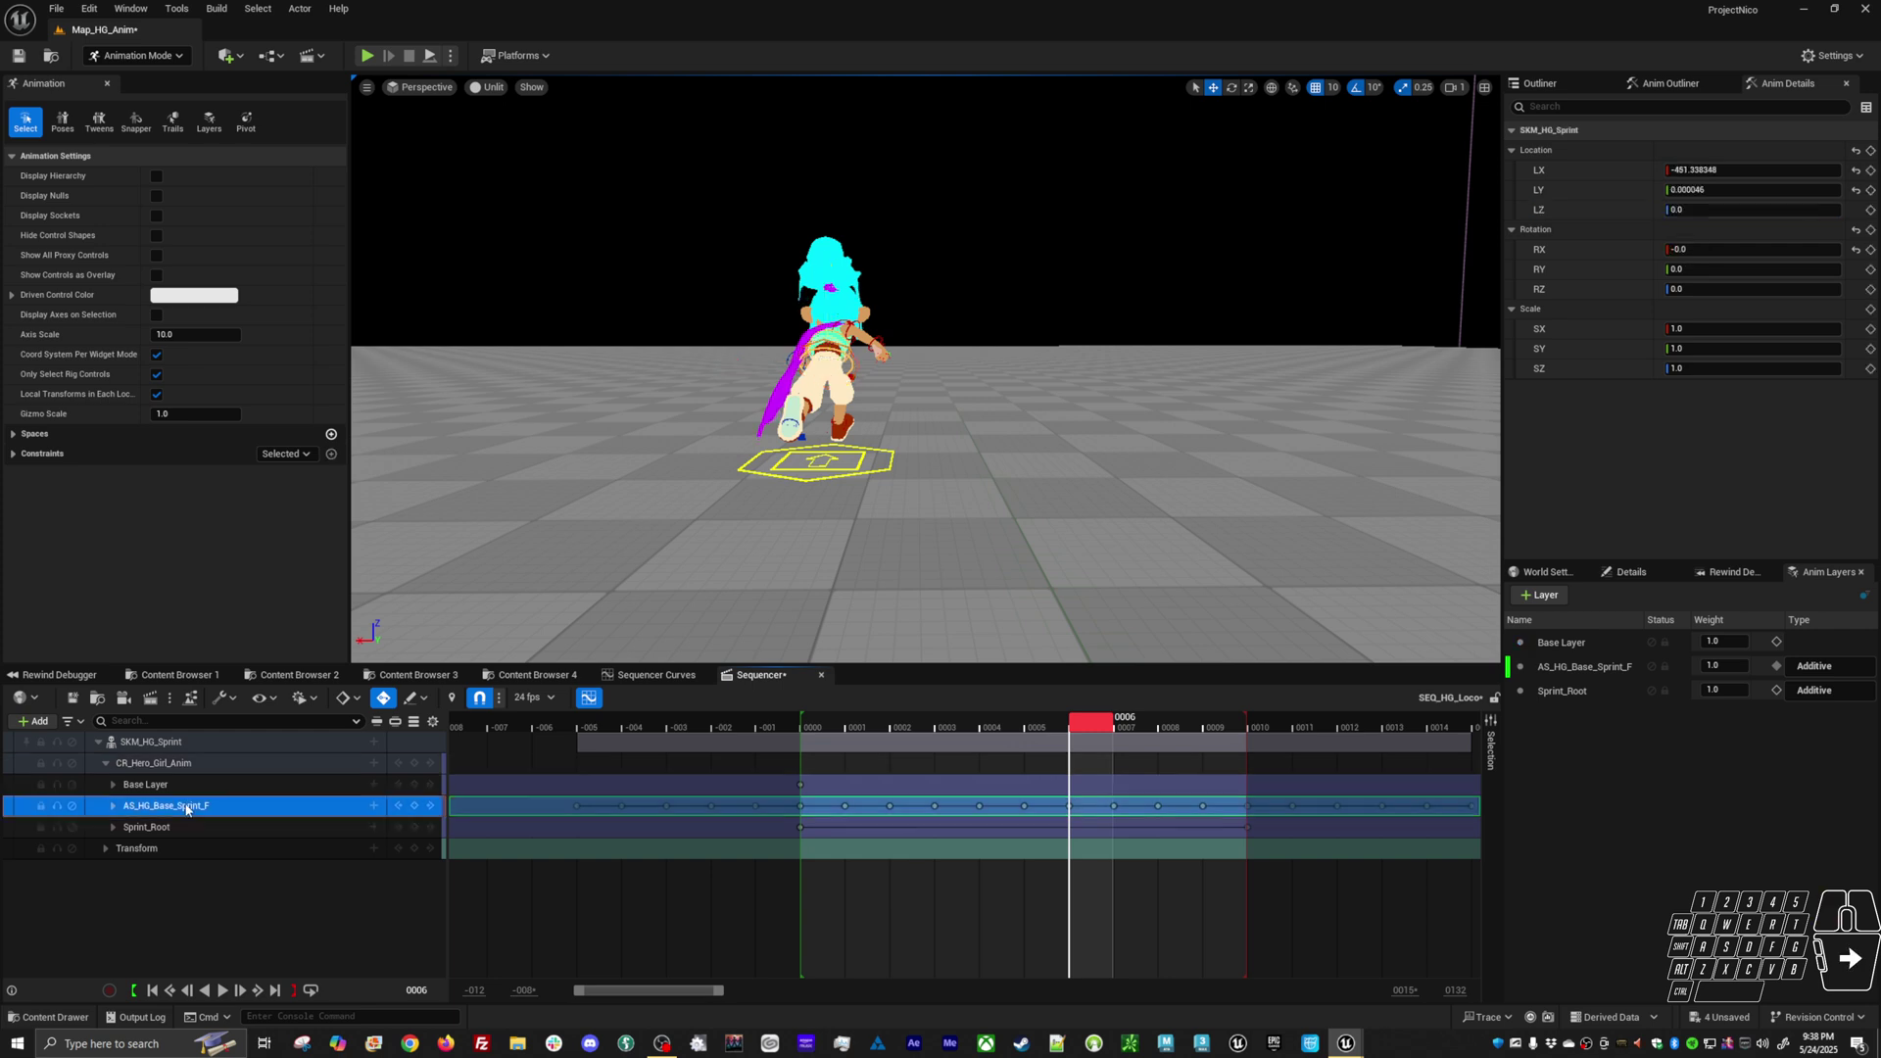
pyautogui.press('Escape')
pyautogui.rightClick(179, 747)
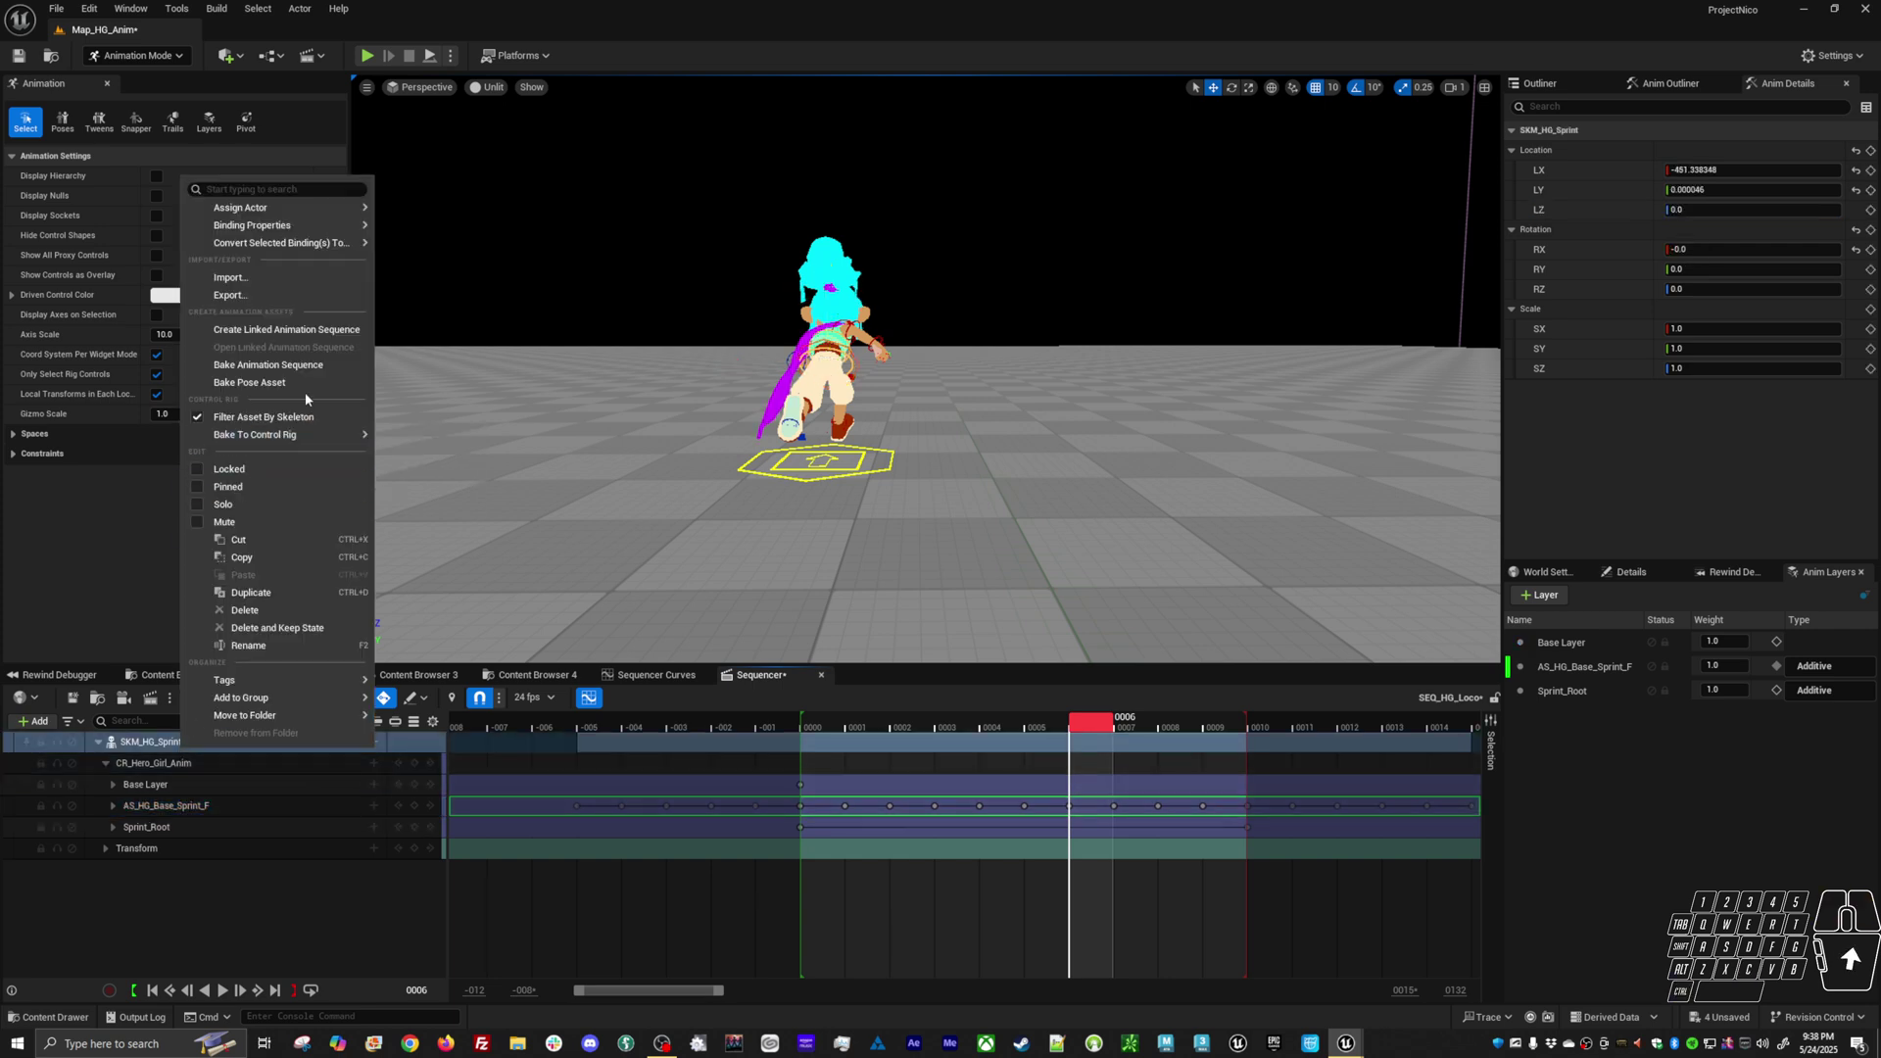
pyautogui.click(270, 364)
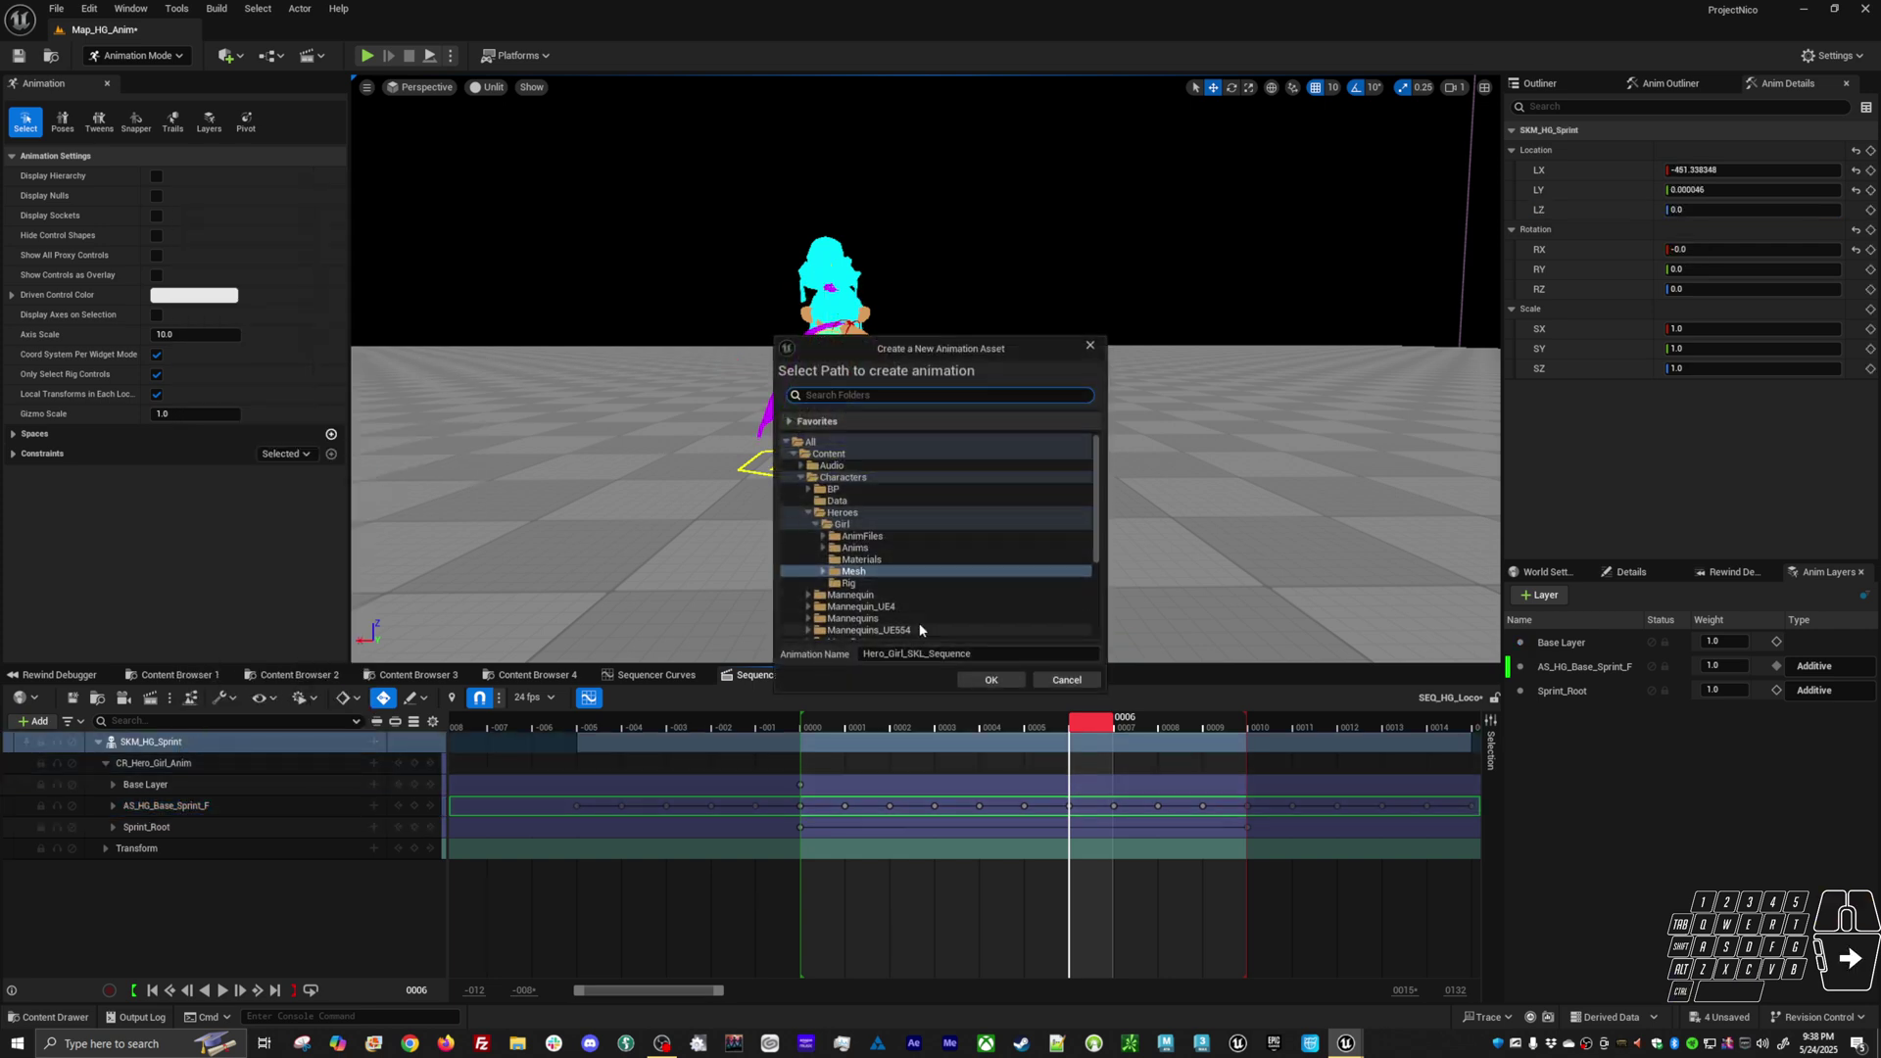
pyautogui.click(824, 549)
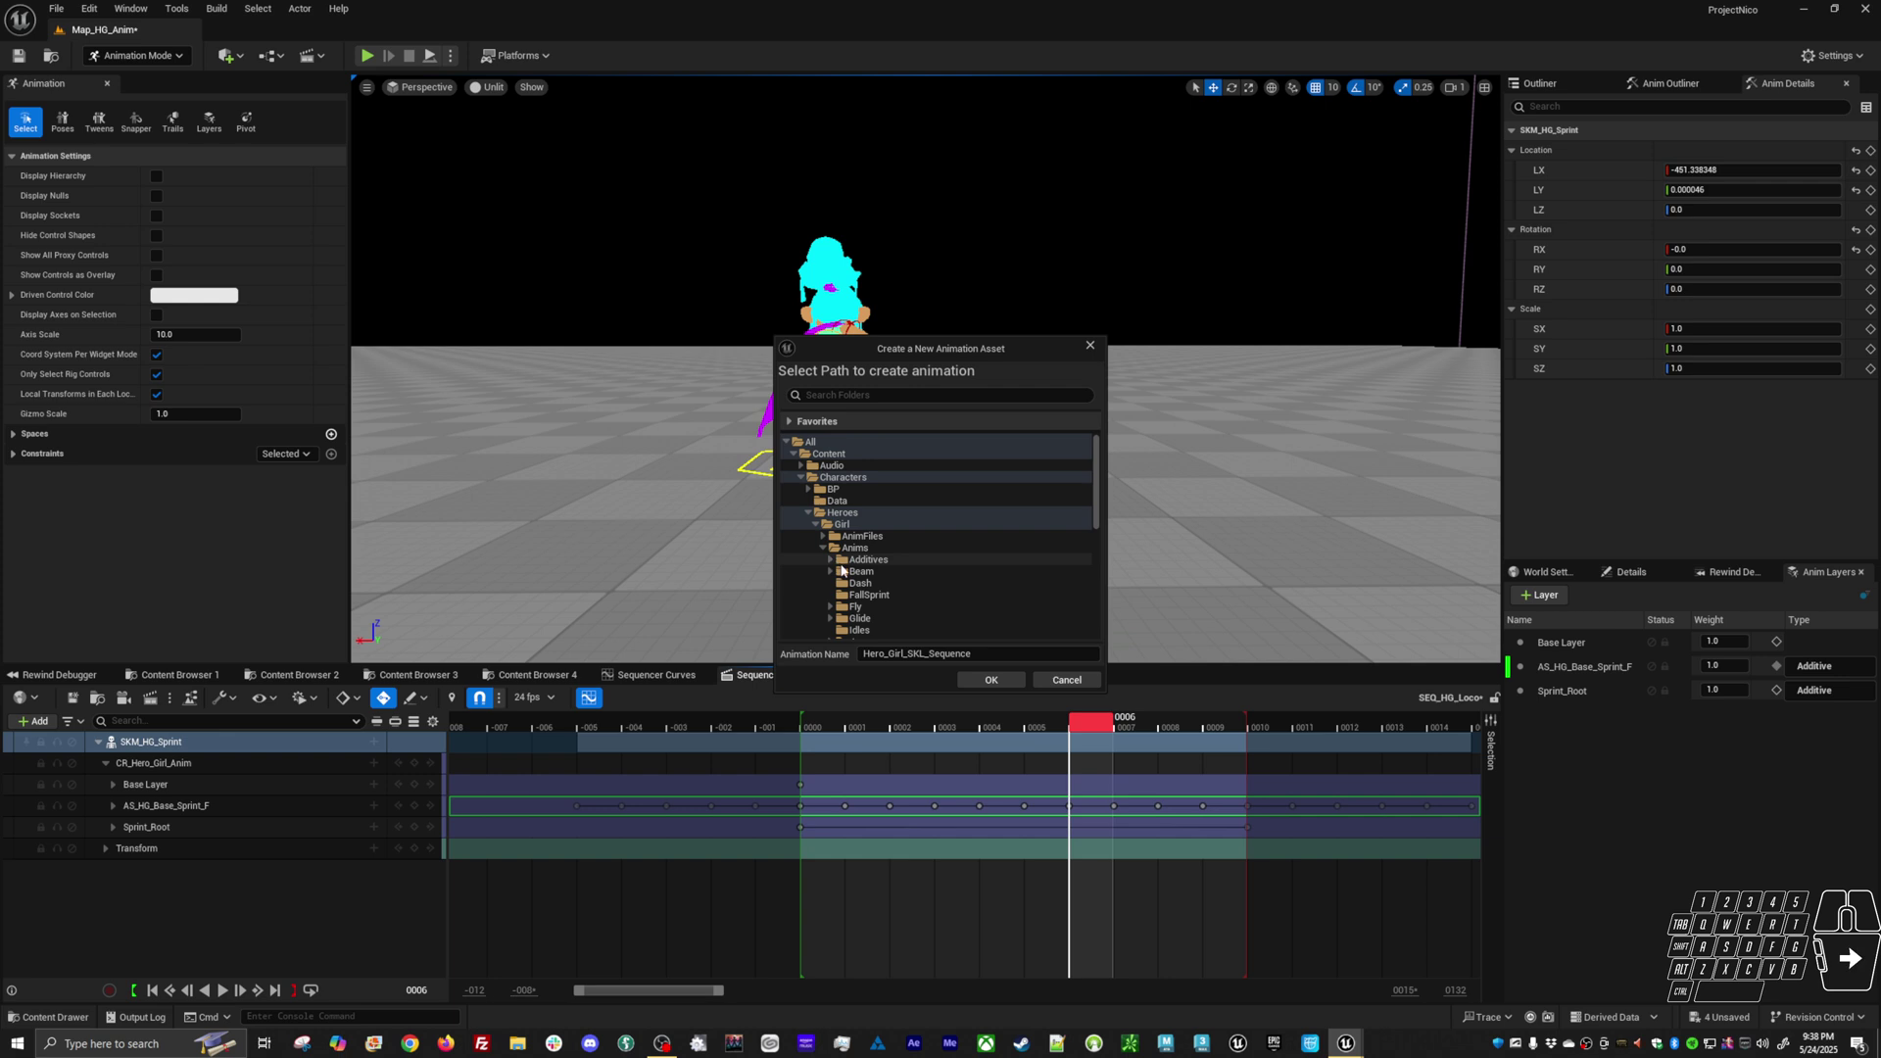
pyautogui.scroll(-3, 840, 571)
pyautogui.click(872, 571)
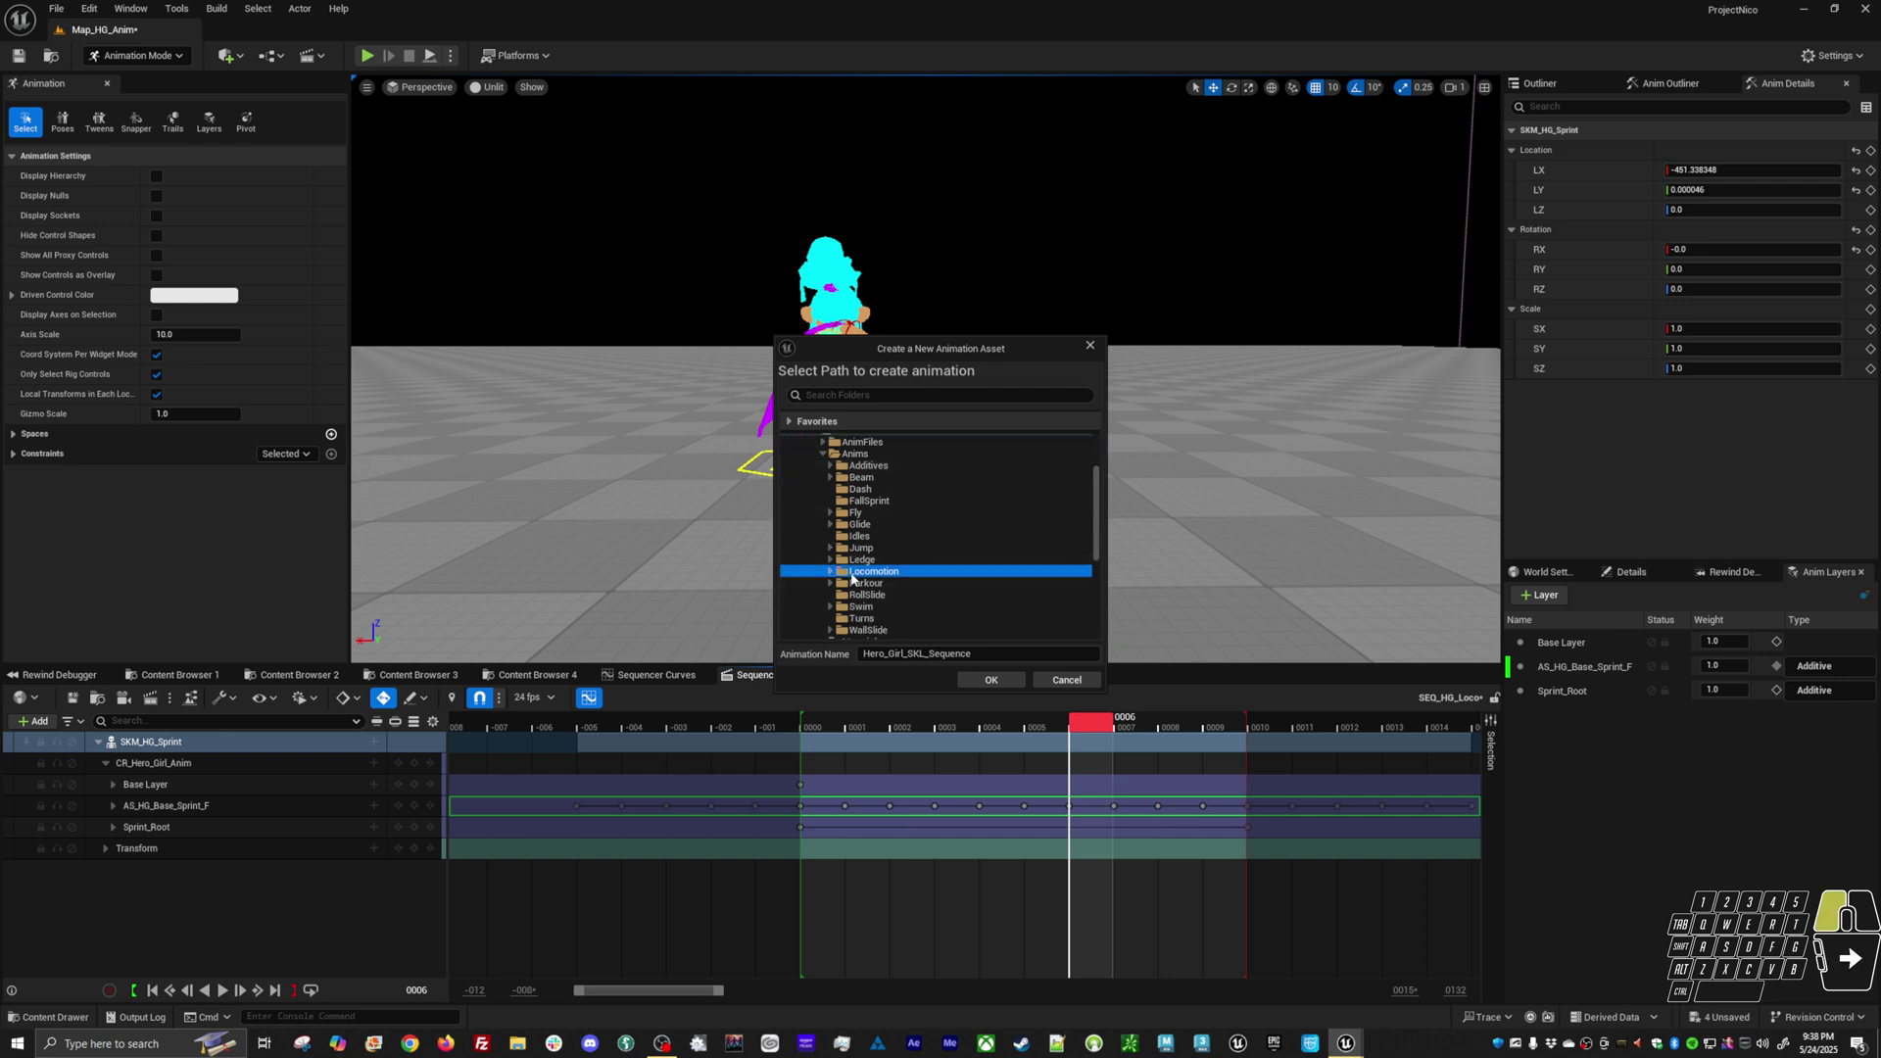
pyautogui.click(996, 653)
pyautogui.click(990, 680)
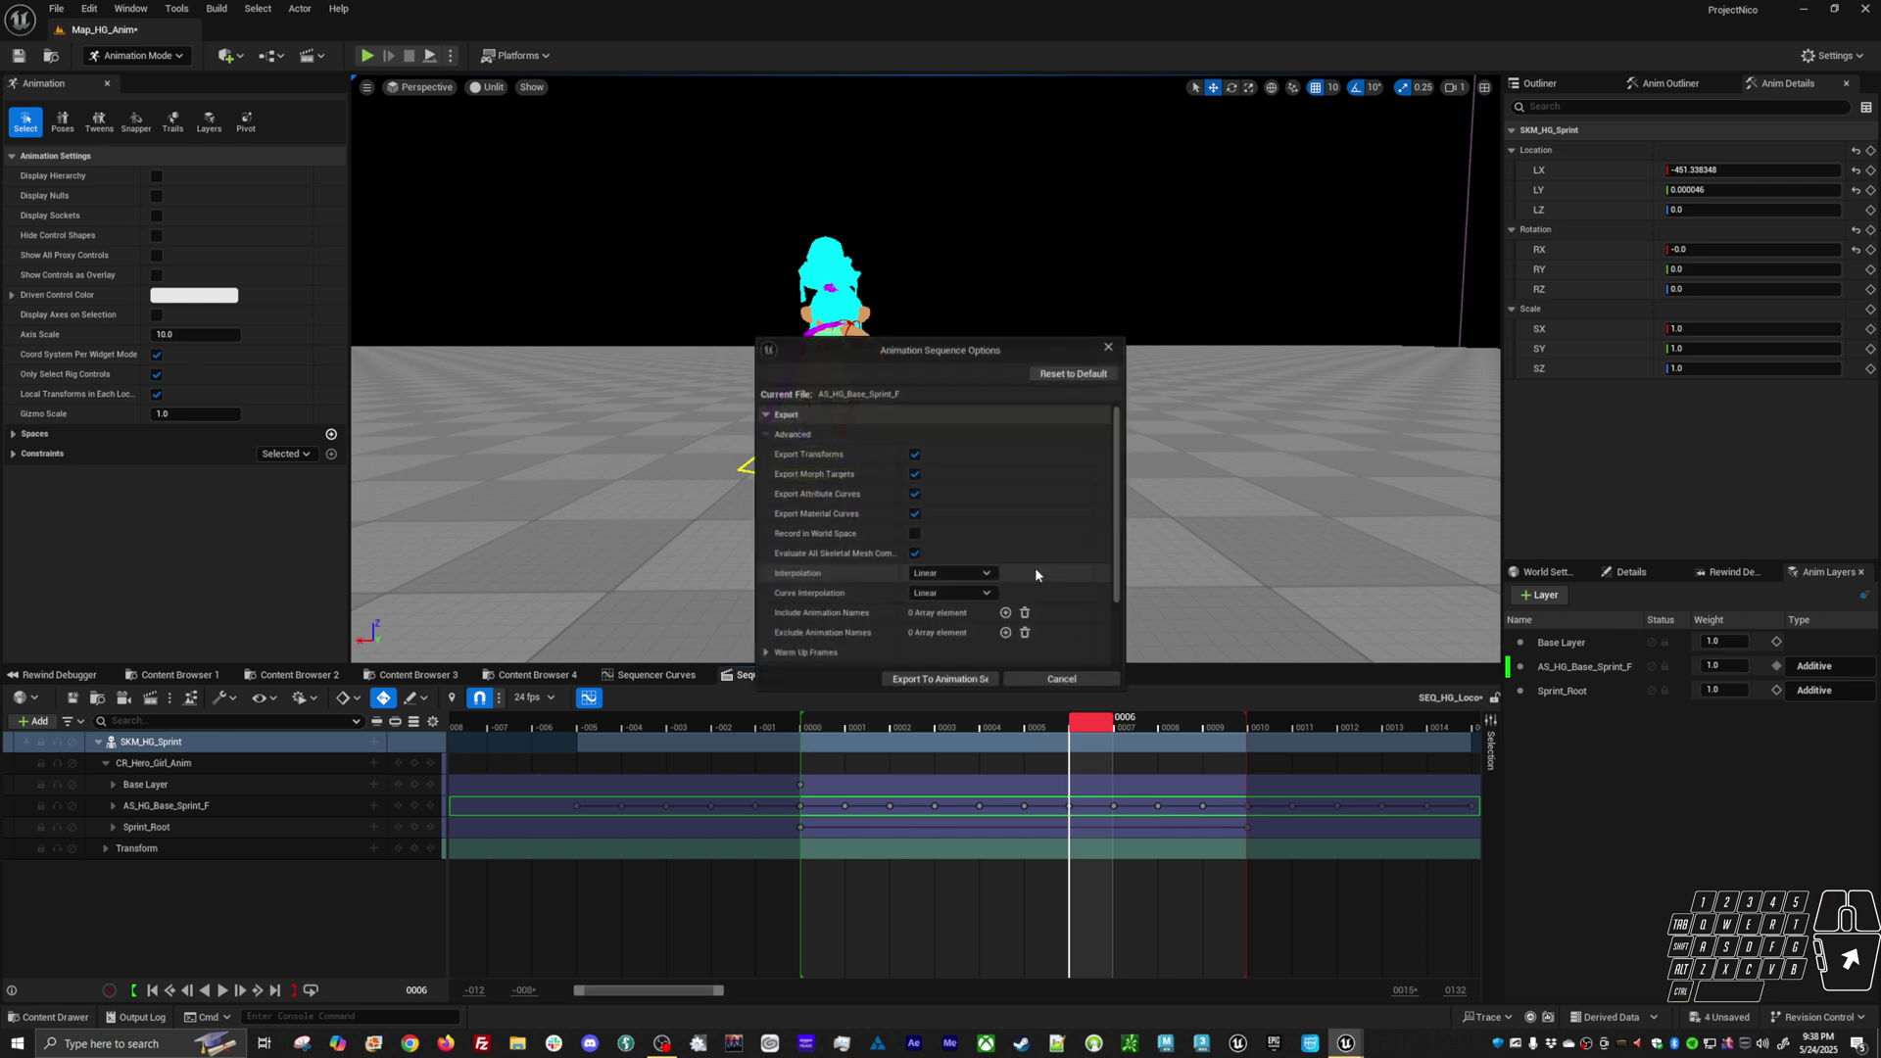
pyautogui.click(966, 680)
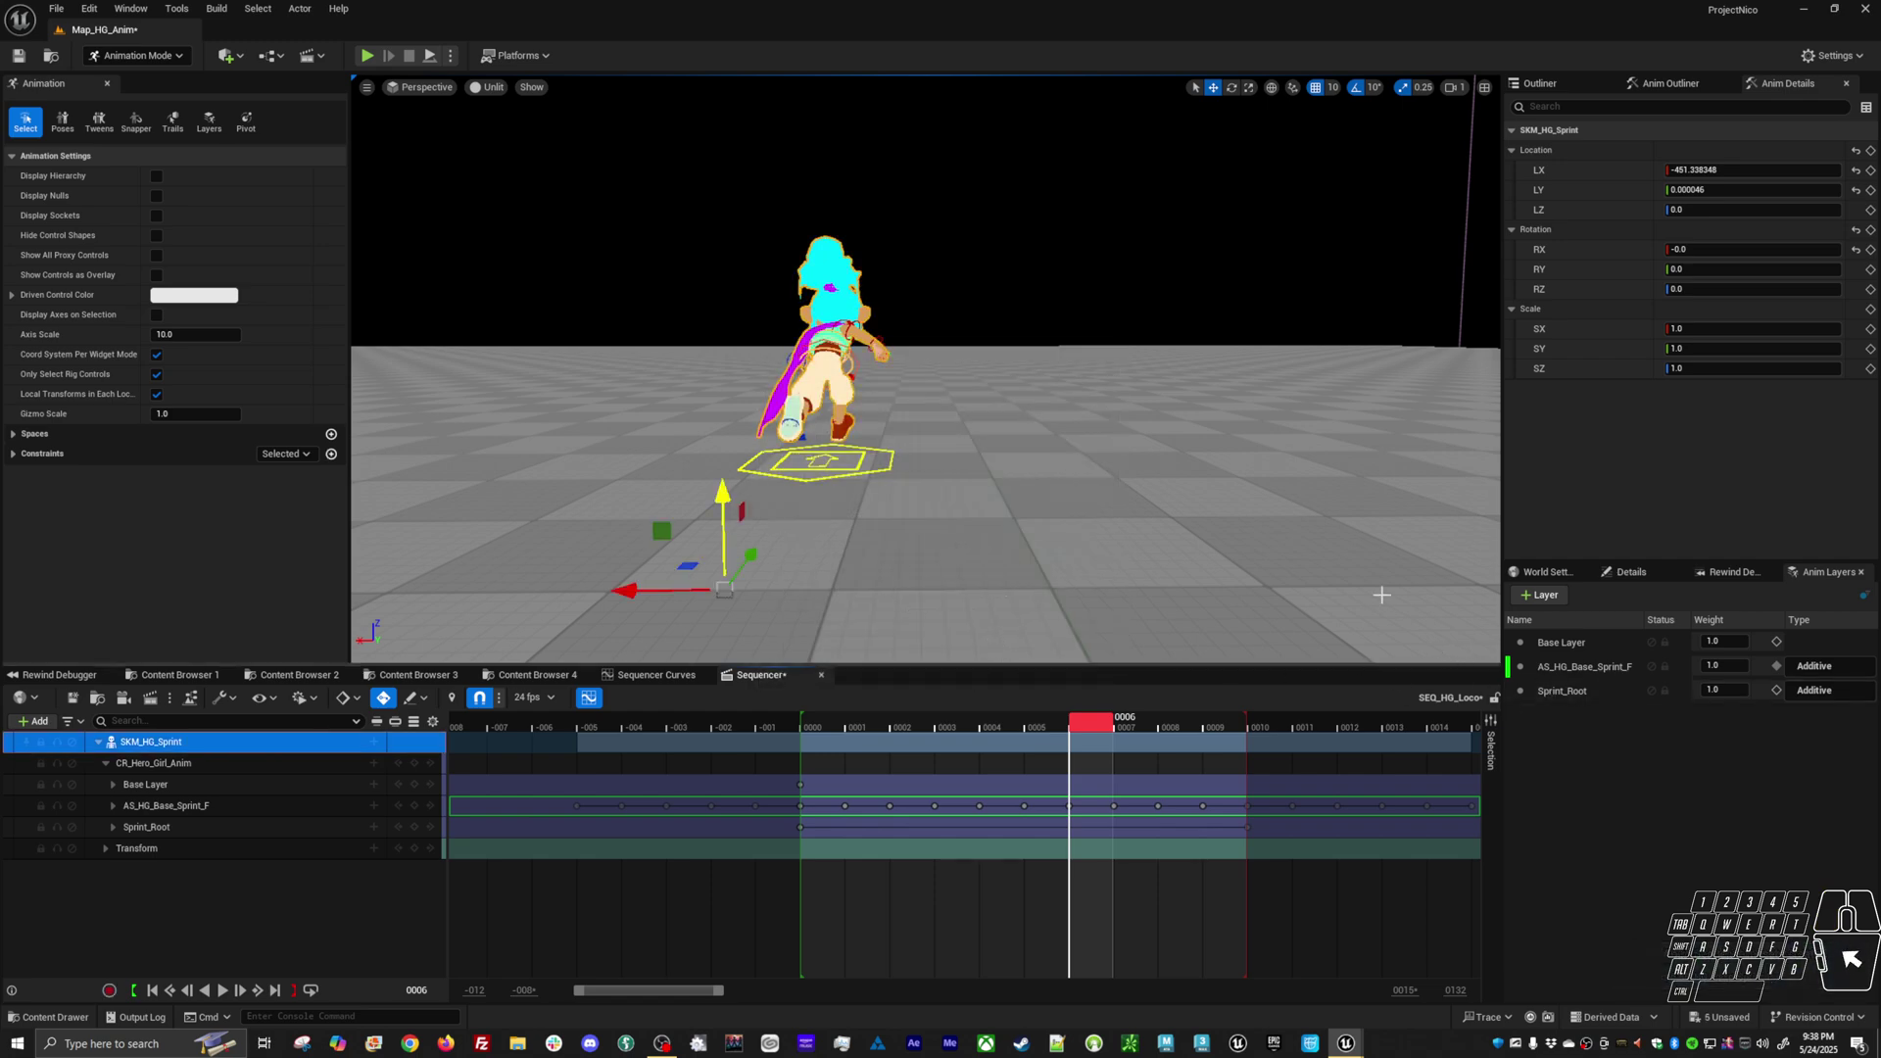
# Step the sequence back to frame 1, inspect the sprint pose from behind and bring up the sequencer curves
pyautogui.press('Left')
pyautogui.press('Left')
pyautogui.press('Left')
pyautogui.press('Left')
pyautogui.press('Left')
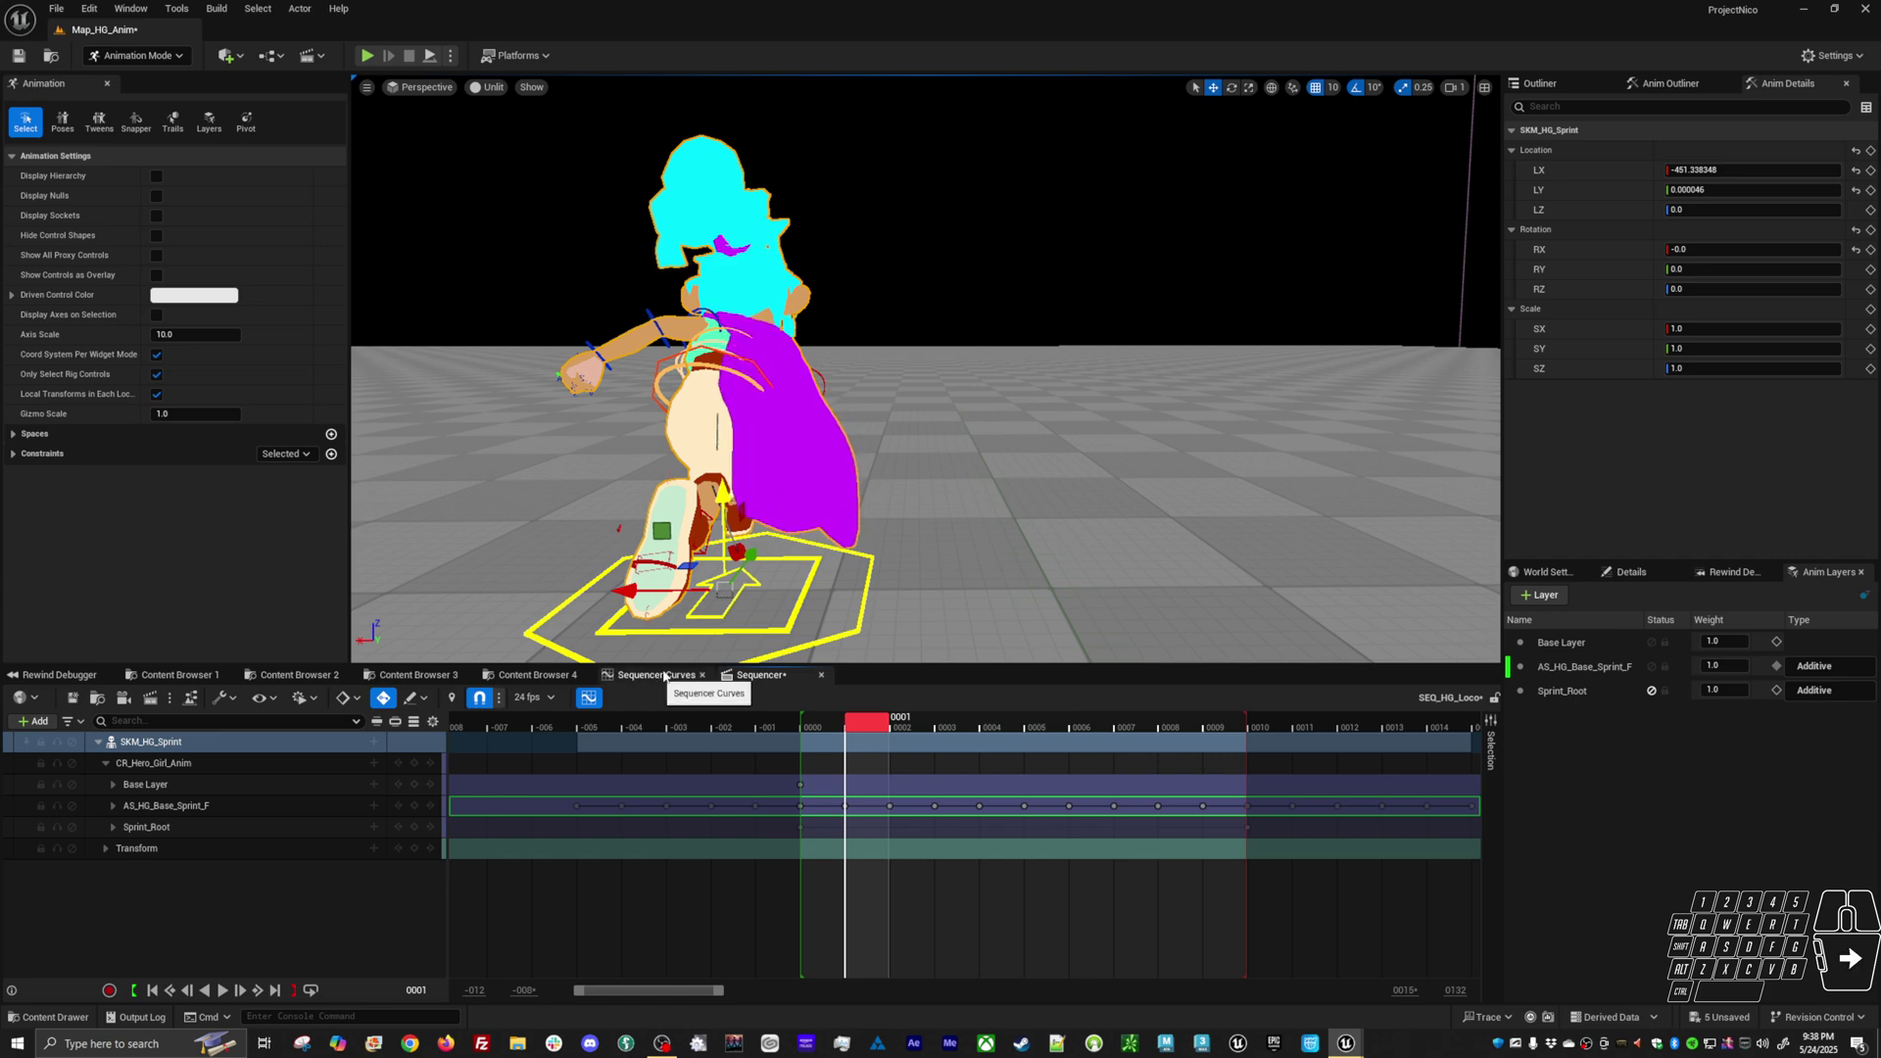
pyautogui.keyDown('alt'); pyautogui.moveTo(672, 356); pyautogui.dragTo(607, 352); pyautogui.keyUp('alt')
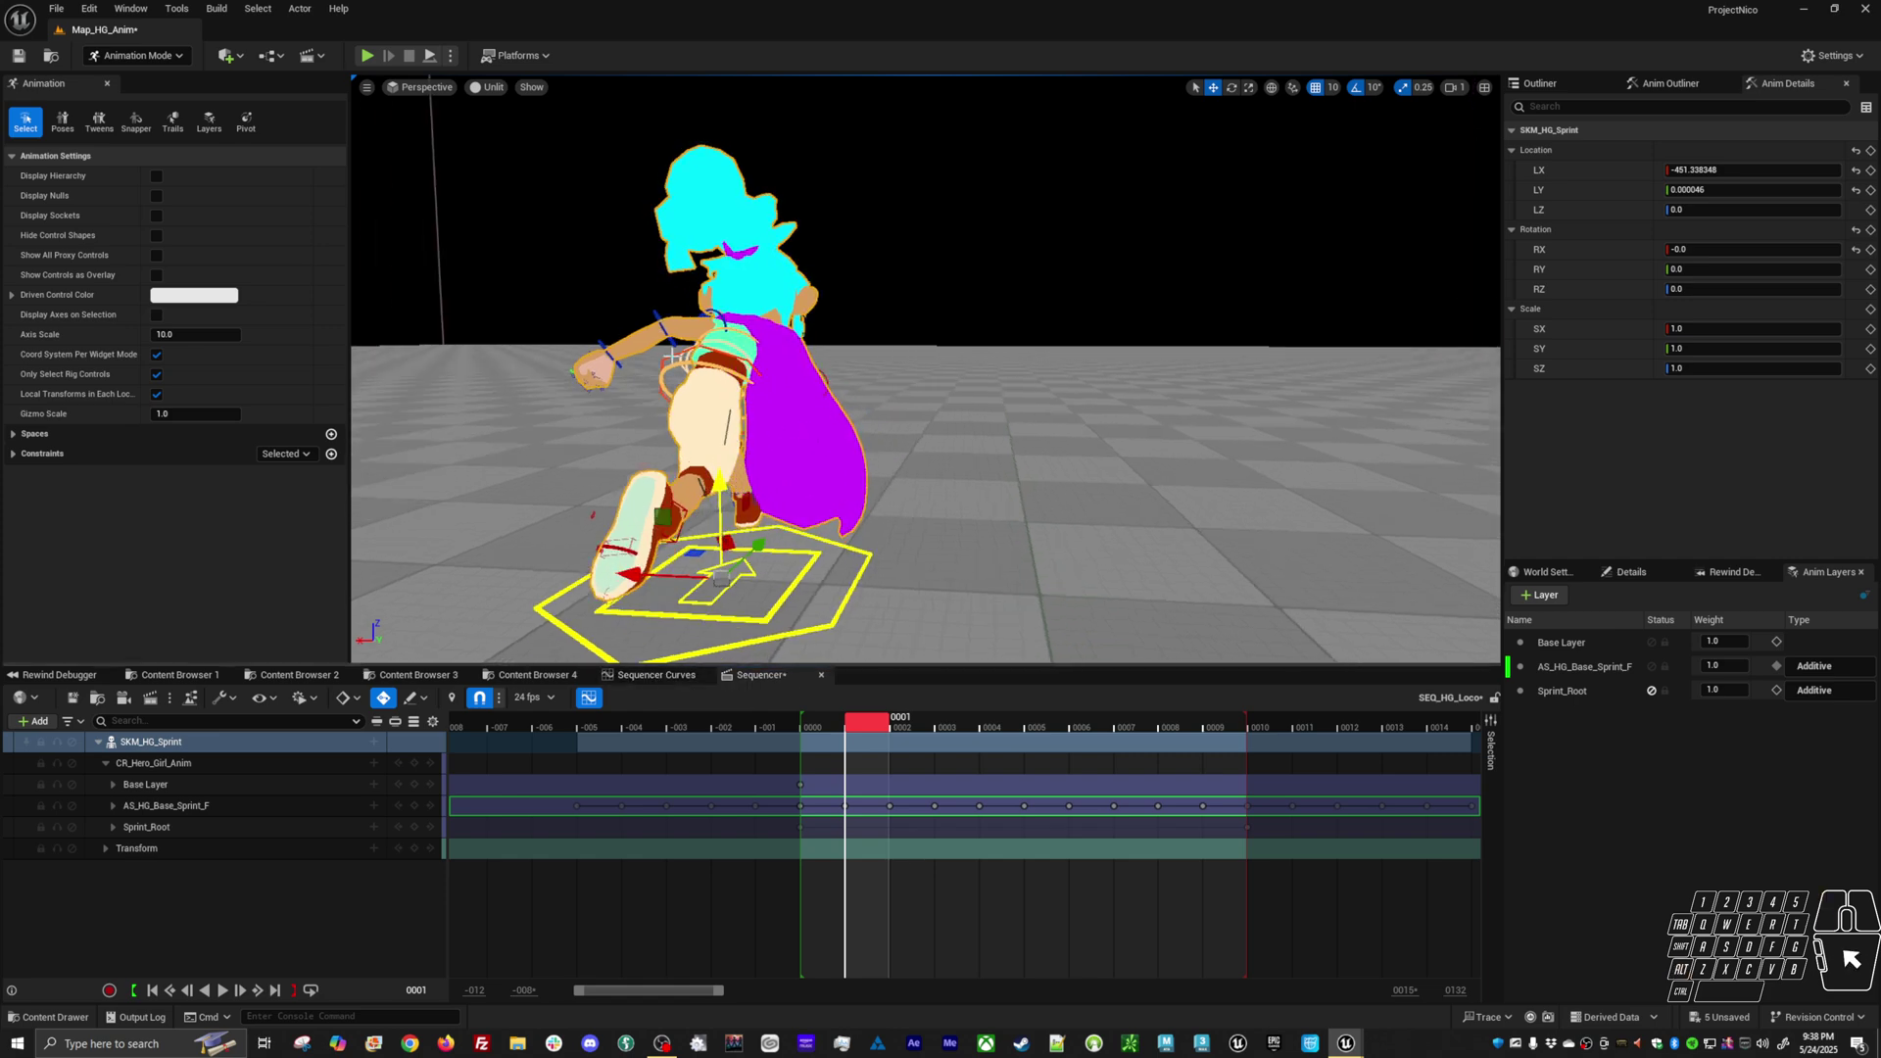
pyautogui.click(666, 676)
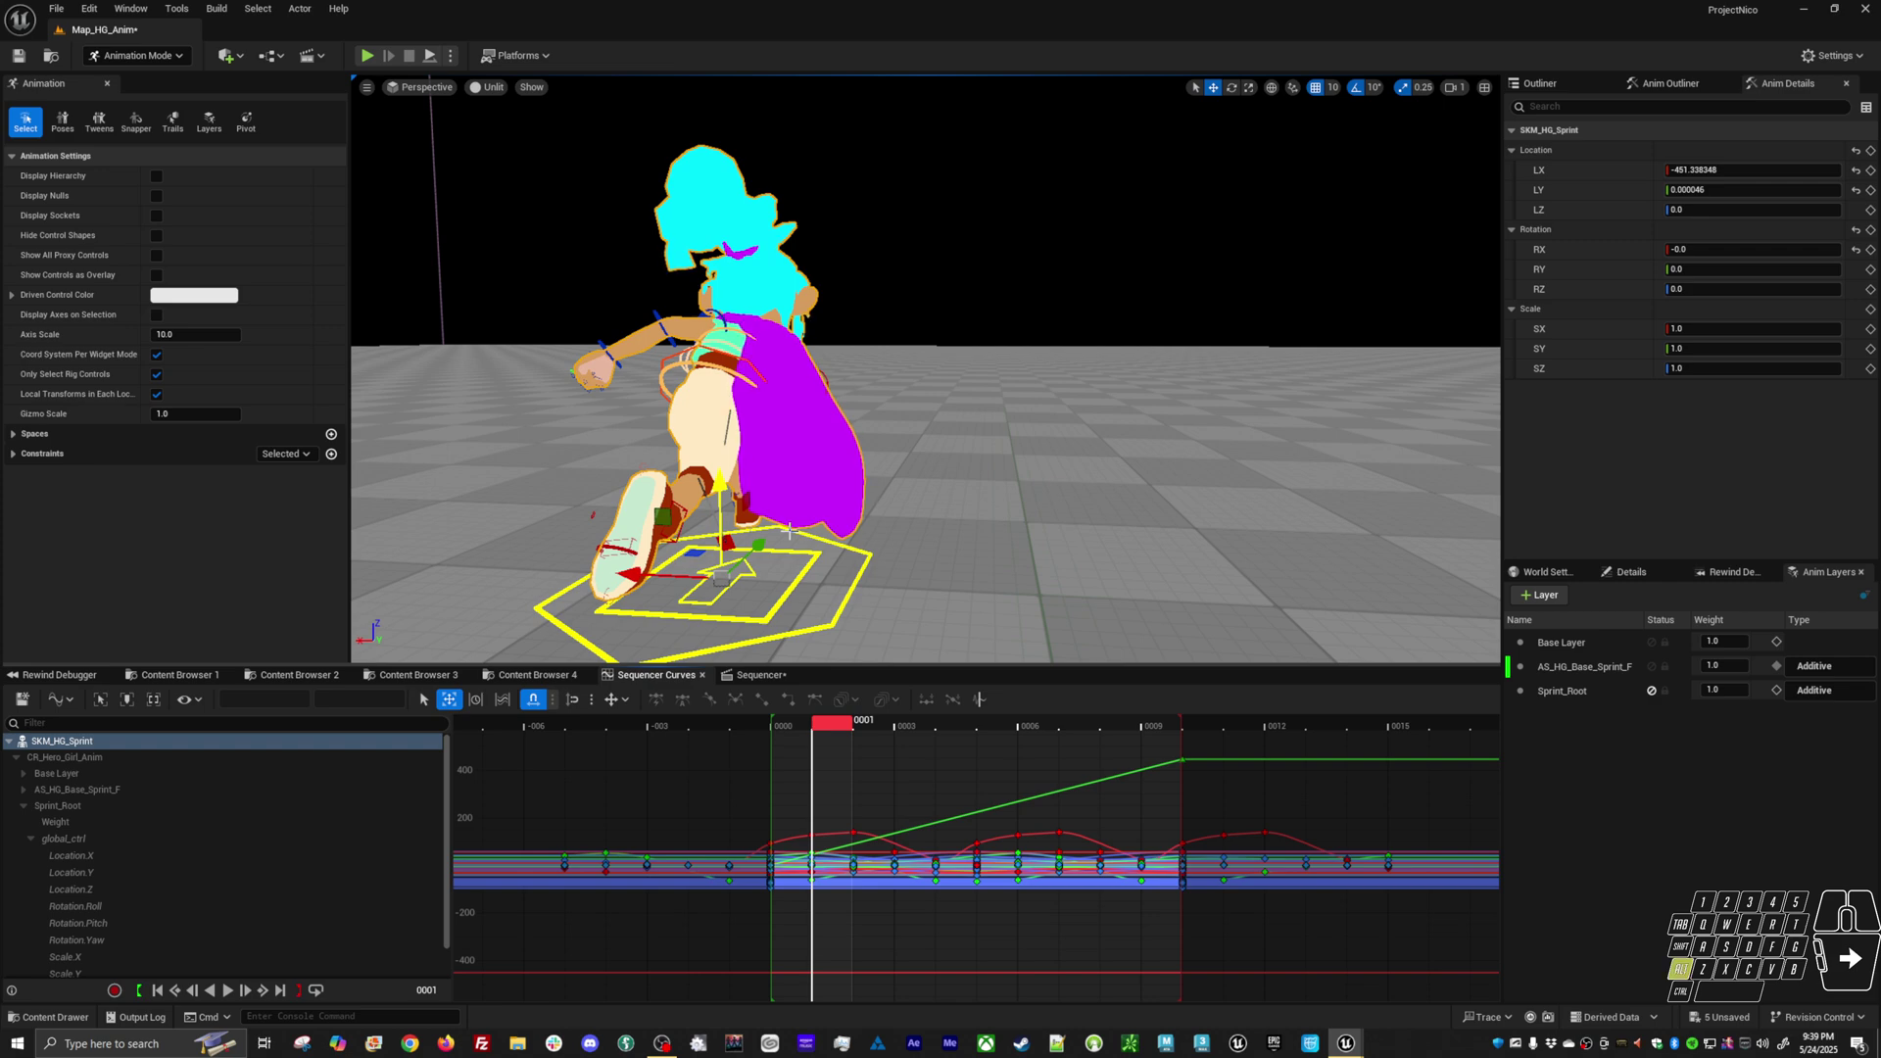
# Play the level, restarting the session once, and sprint the hero in different directions to judge the baked animation
pyautogui.hotkey('alt', 'p')
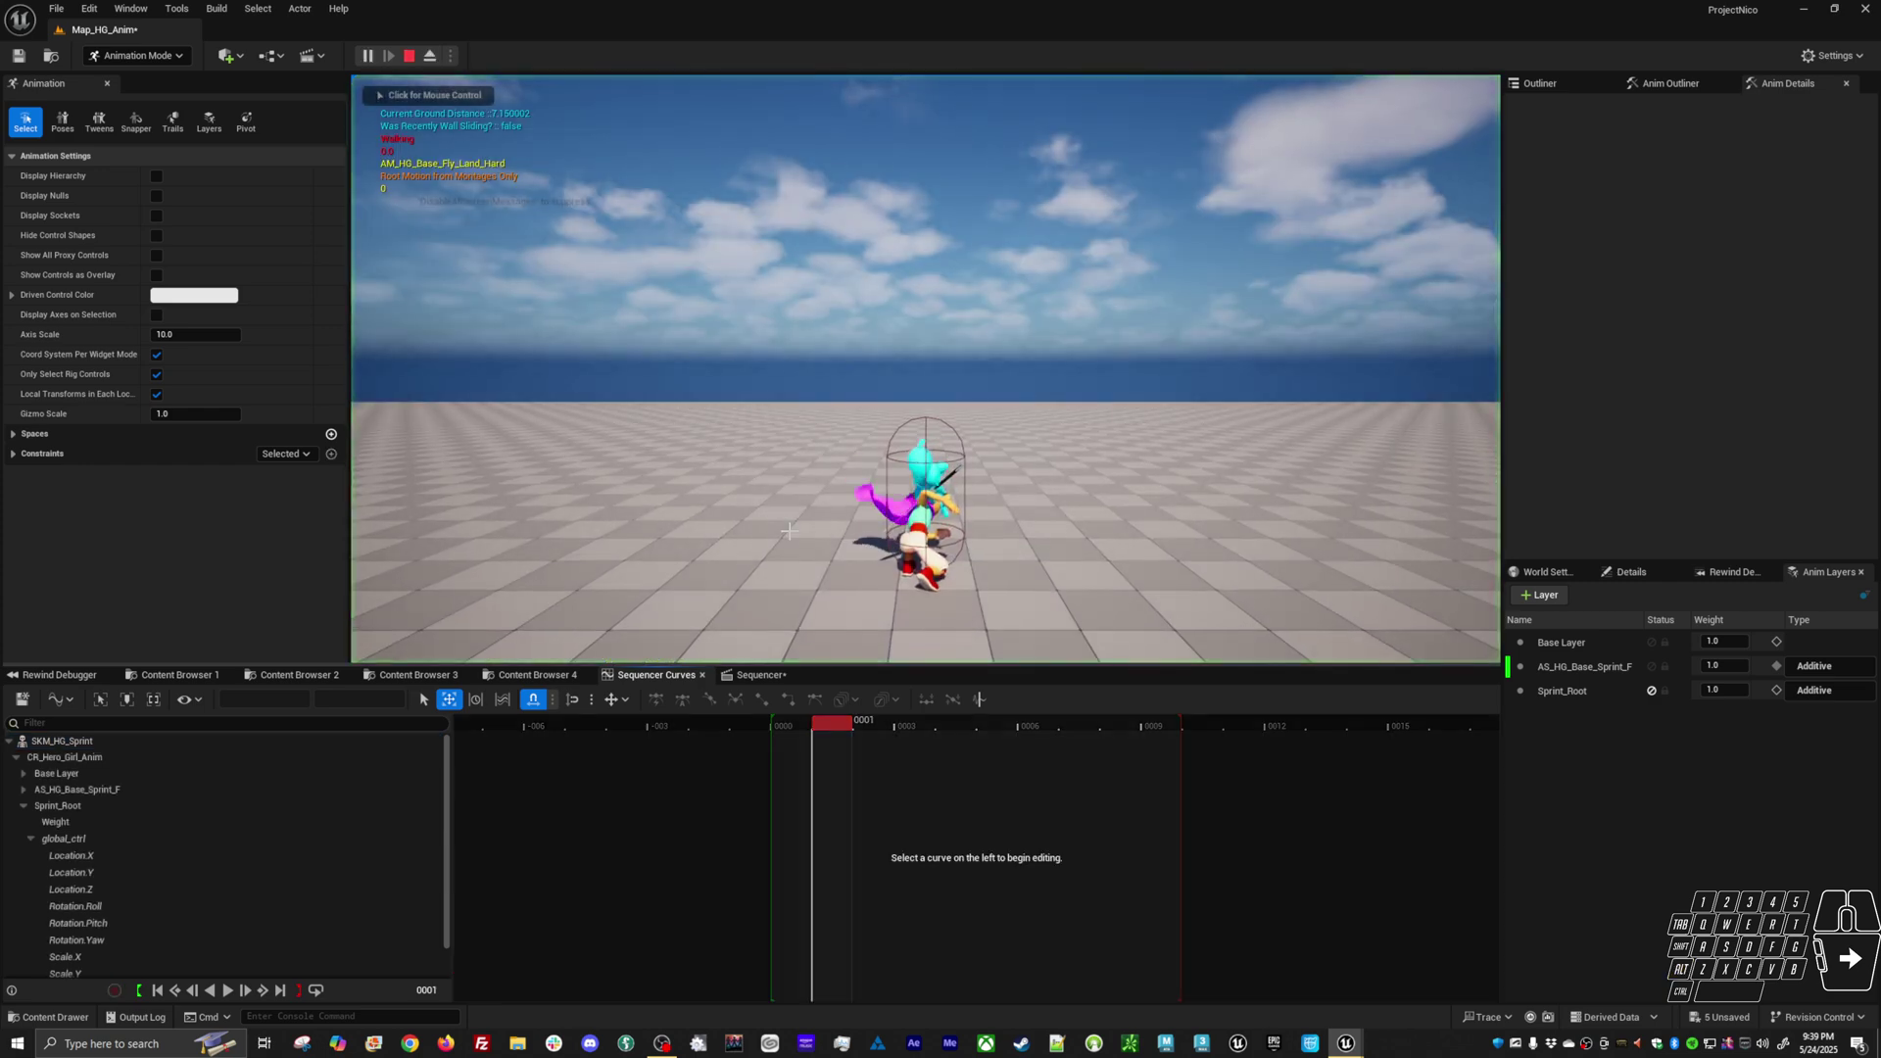
pyautogui.press('Escape')
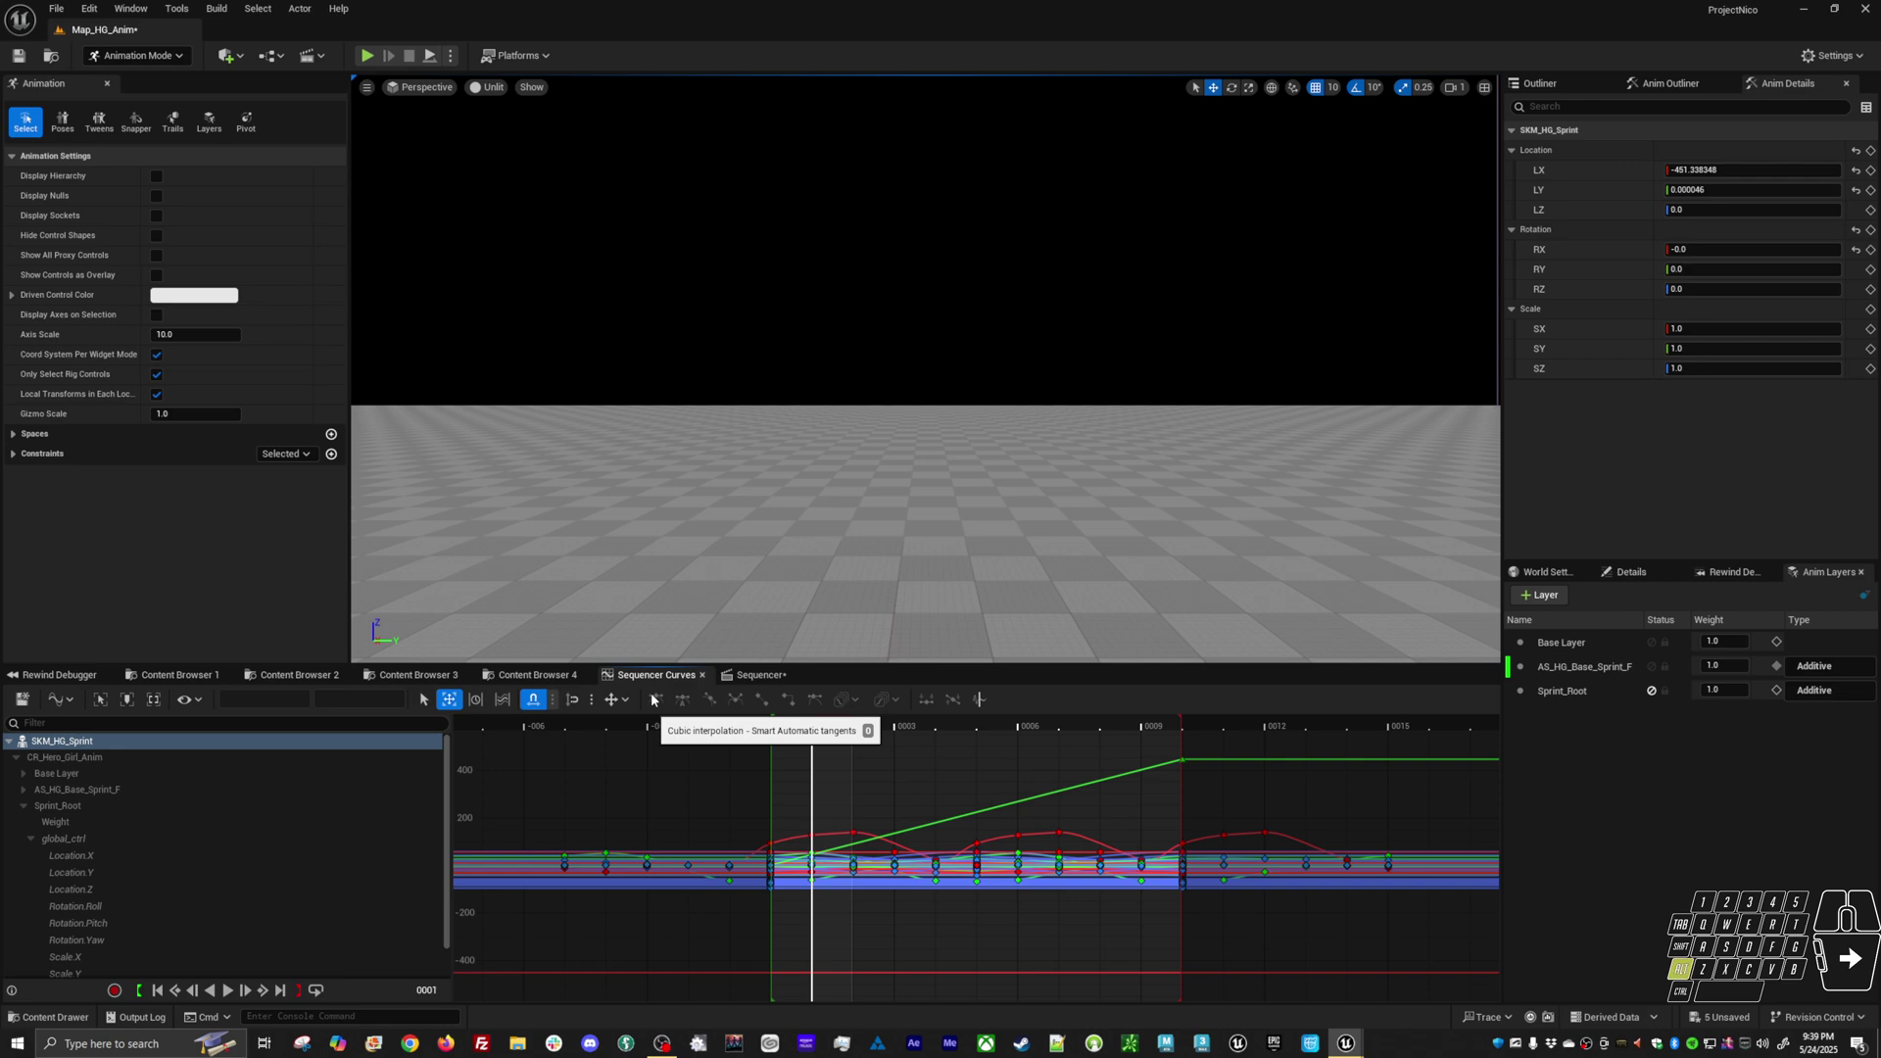
pyautogui.hotkey('alt', 'p')
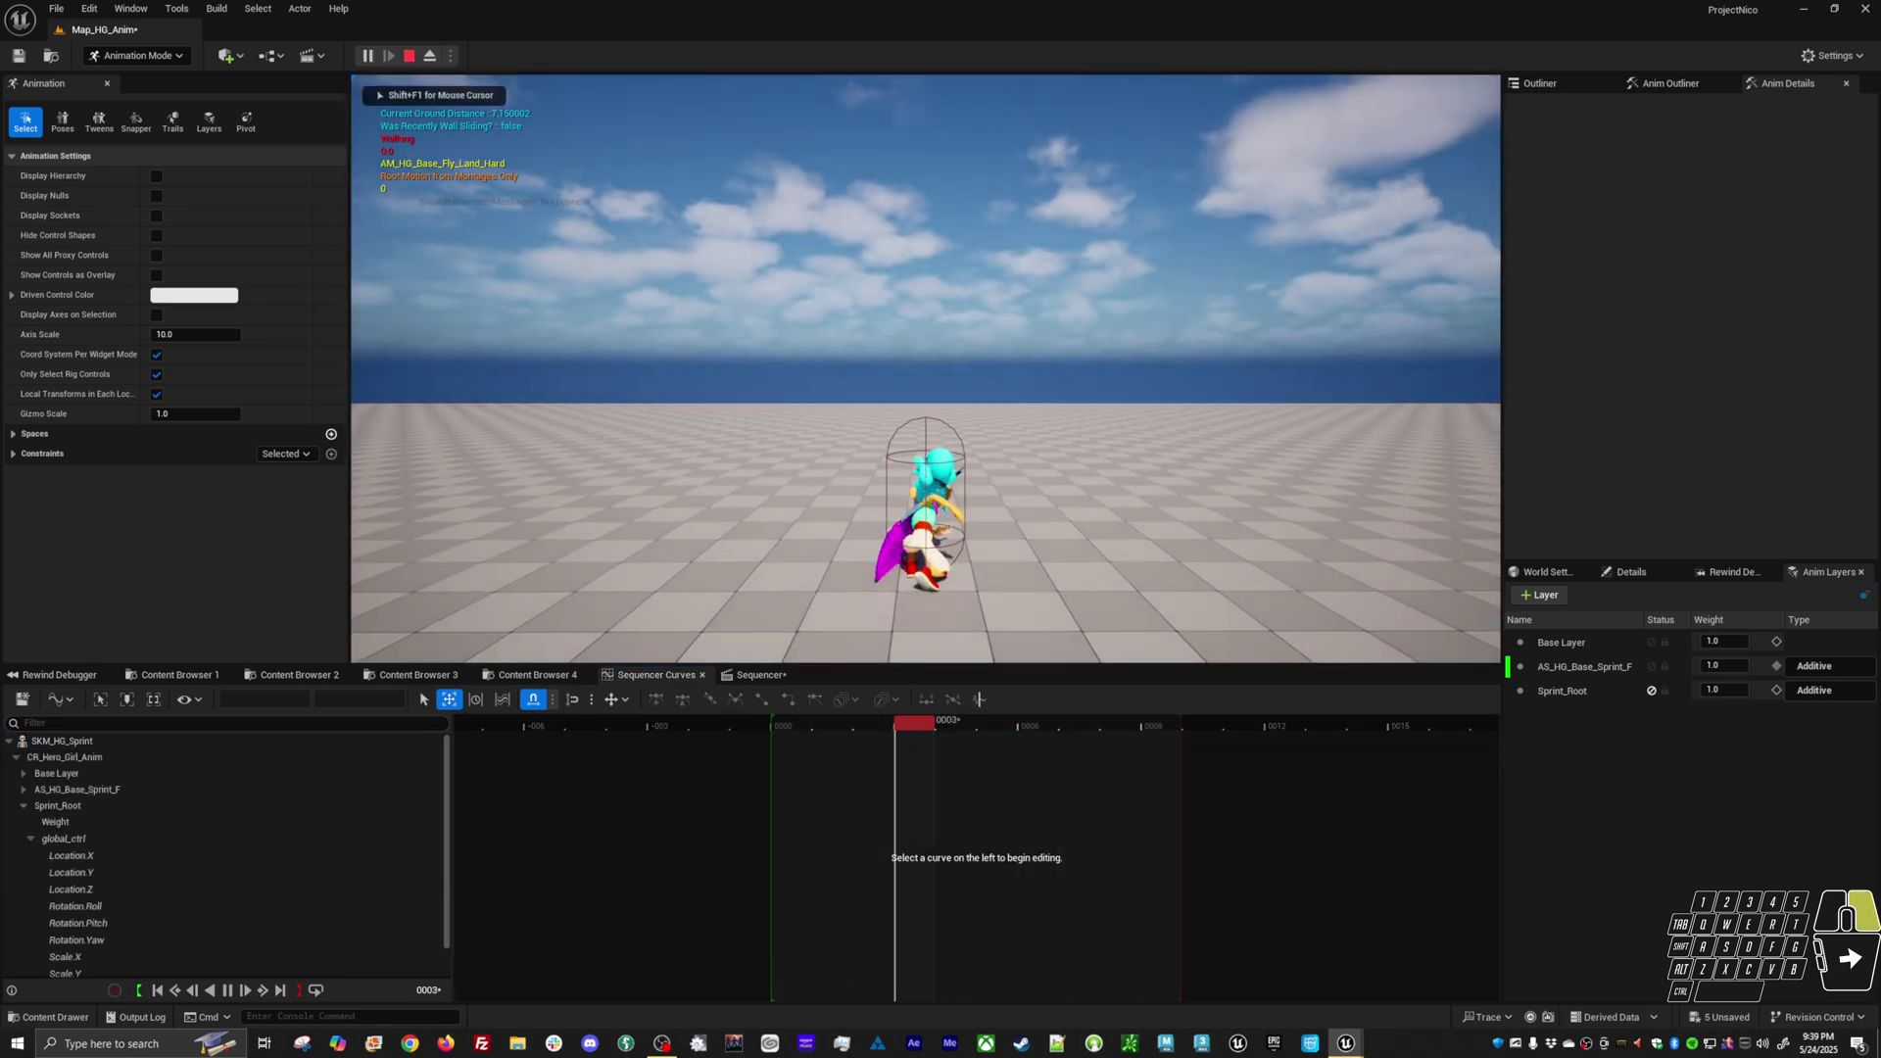
pyautogui.press('w')
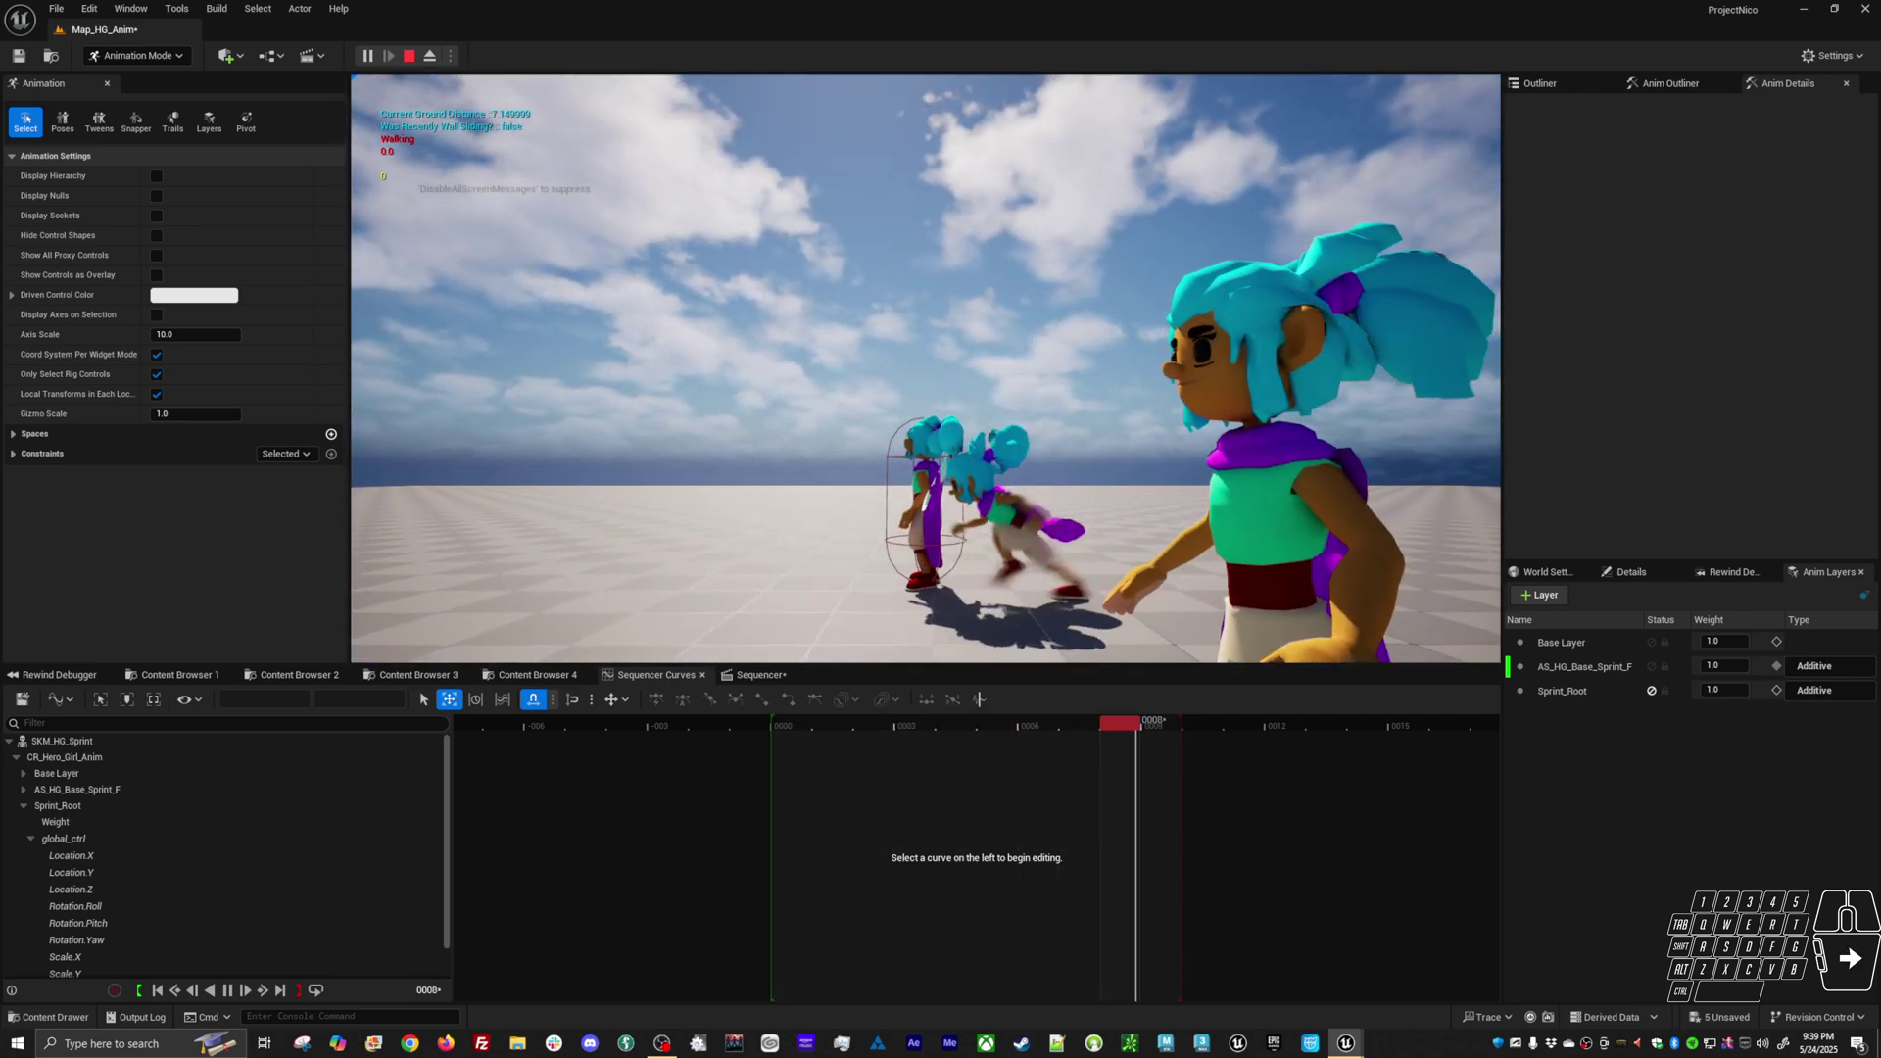
pyautogui.hotkey('shift', 'w')
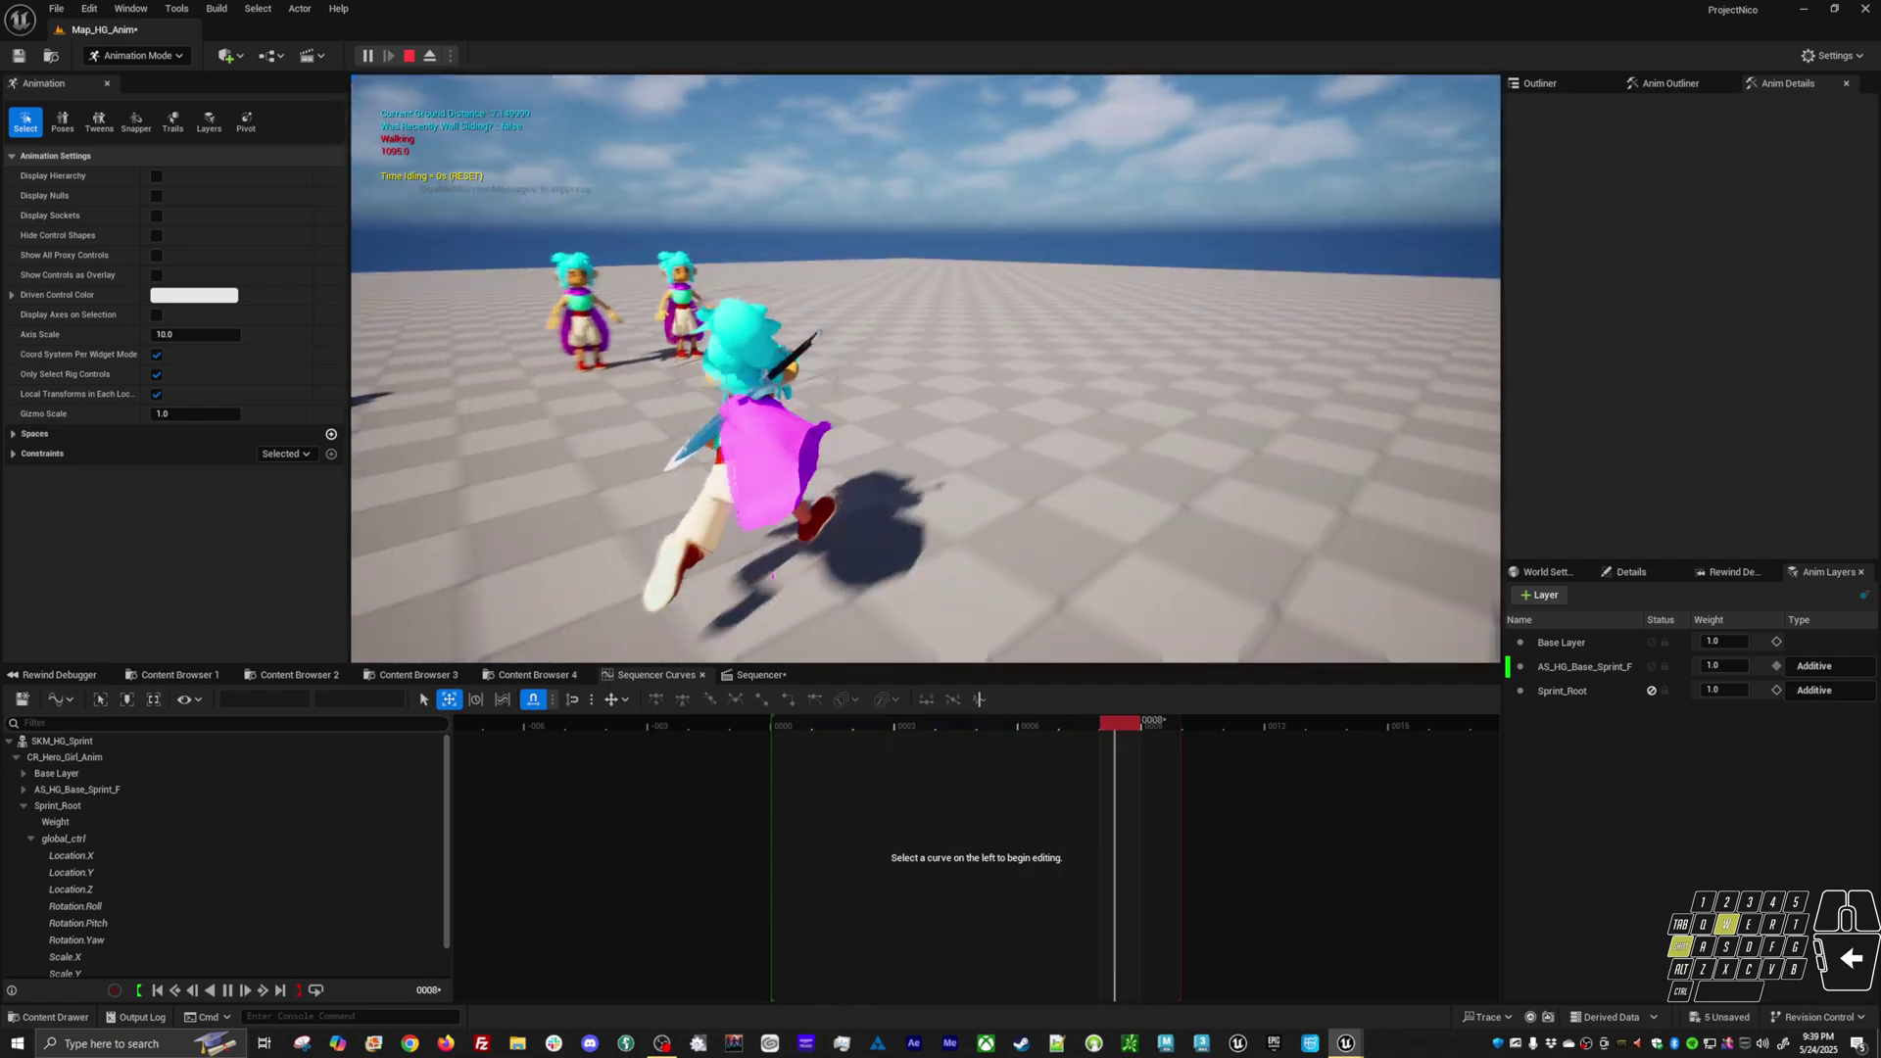
pyautogui.press('d')
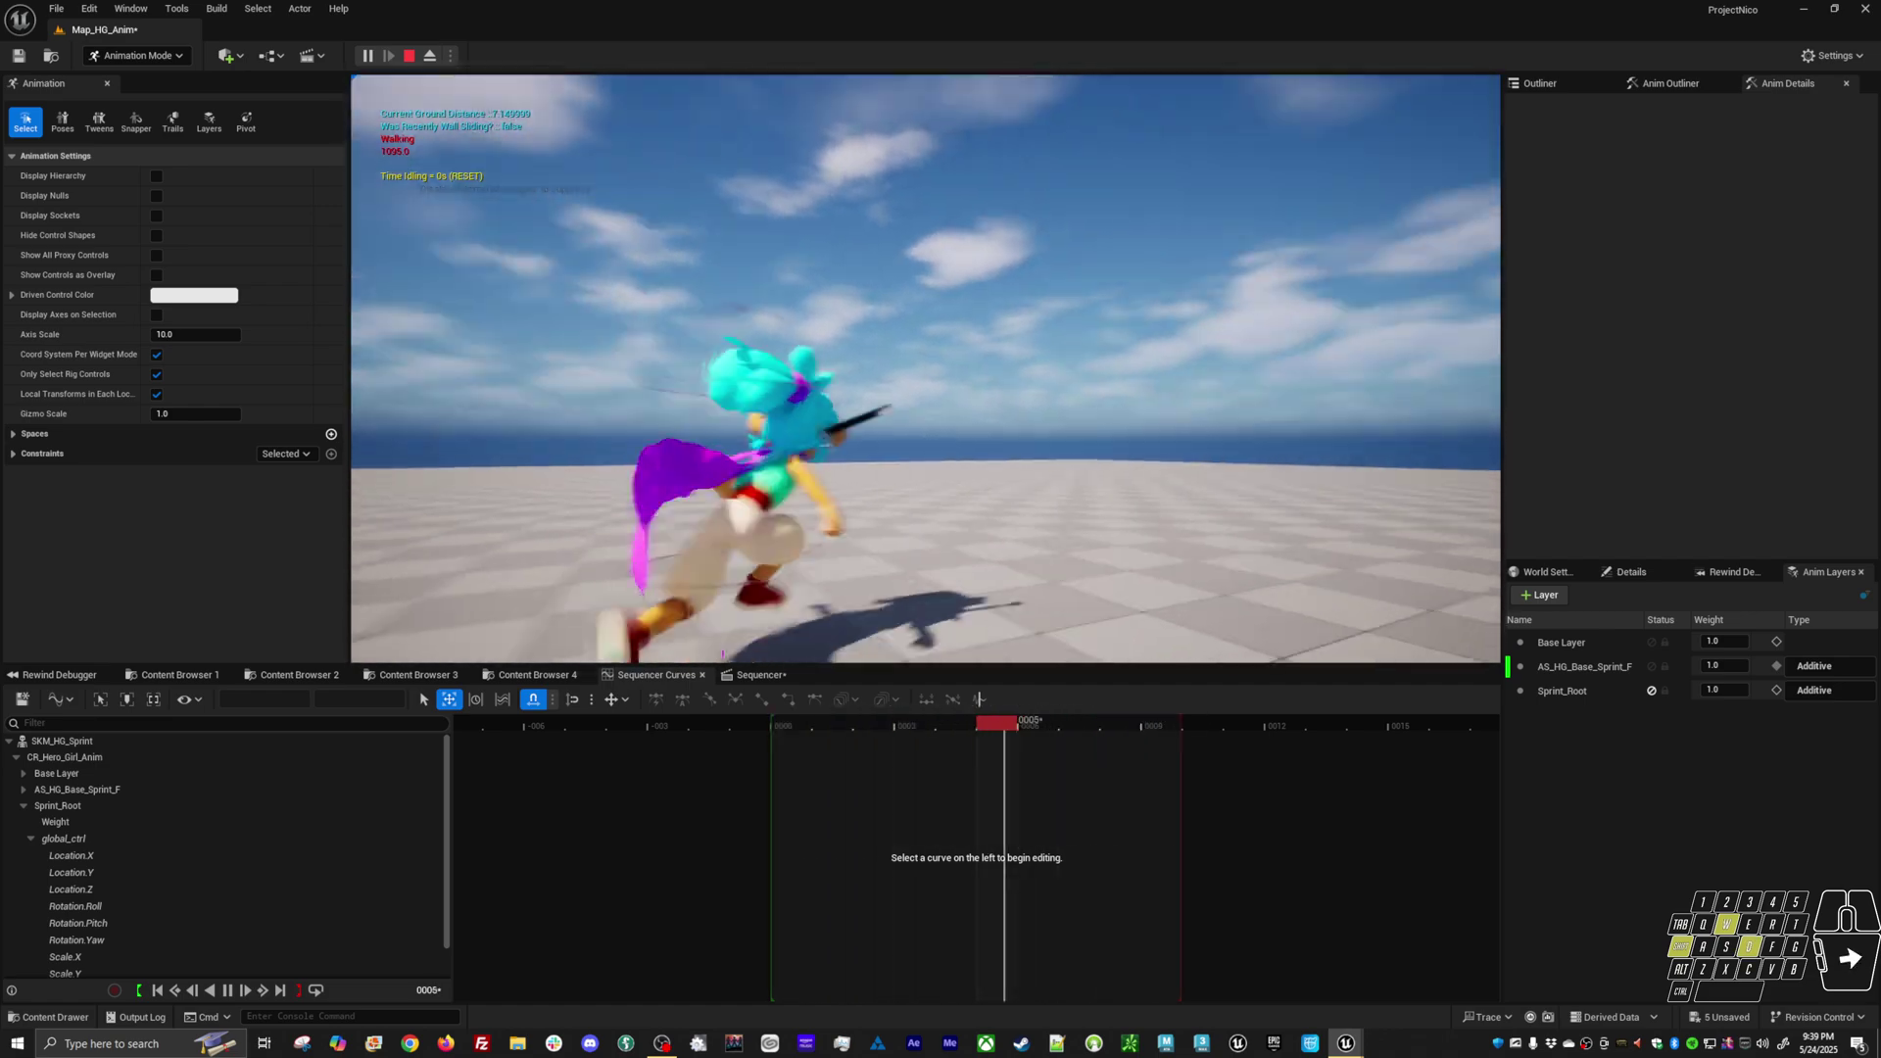
pyautogui.press('a')
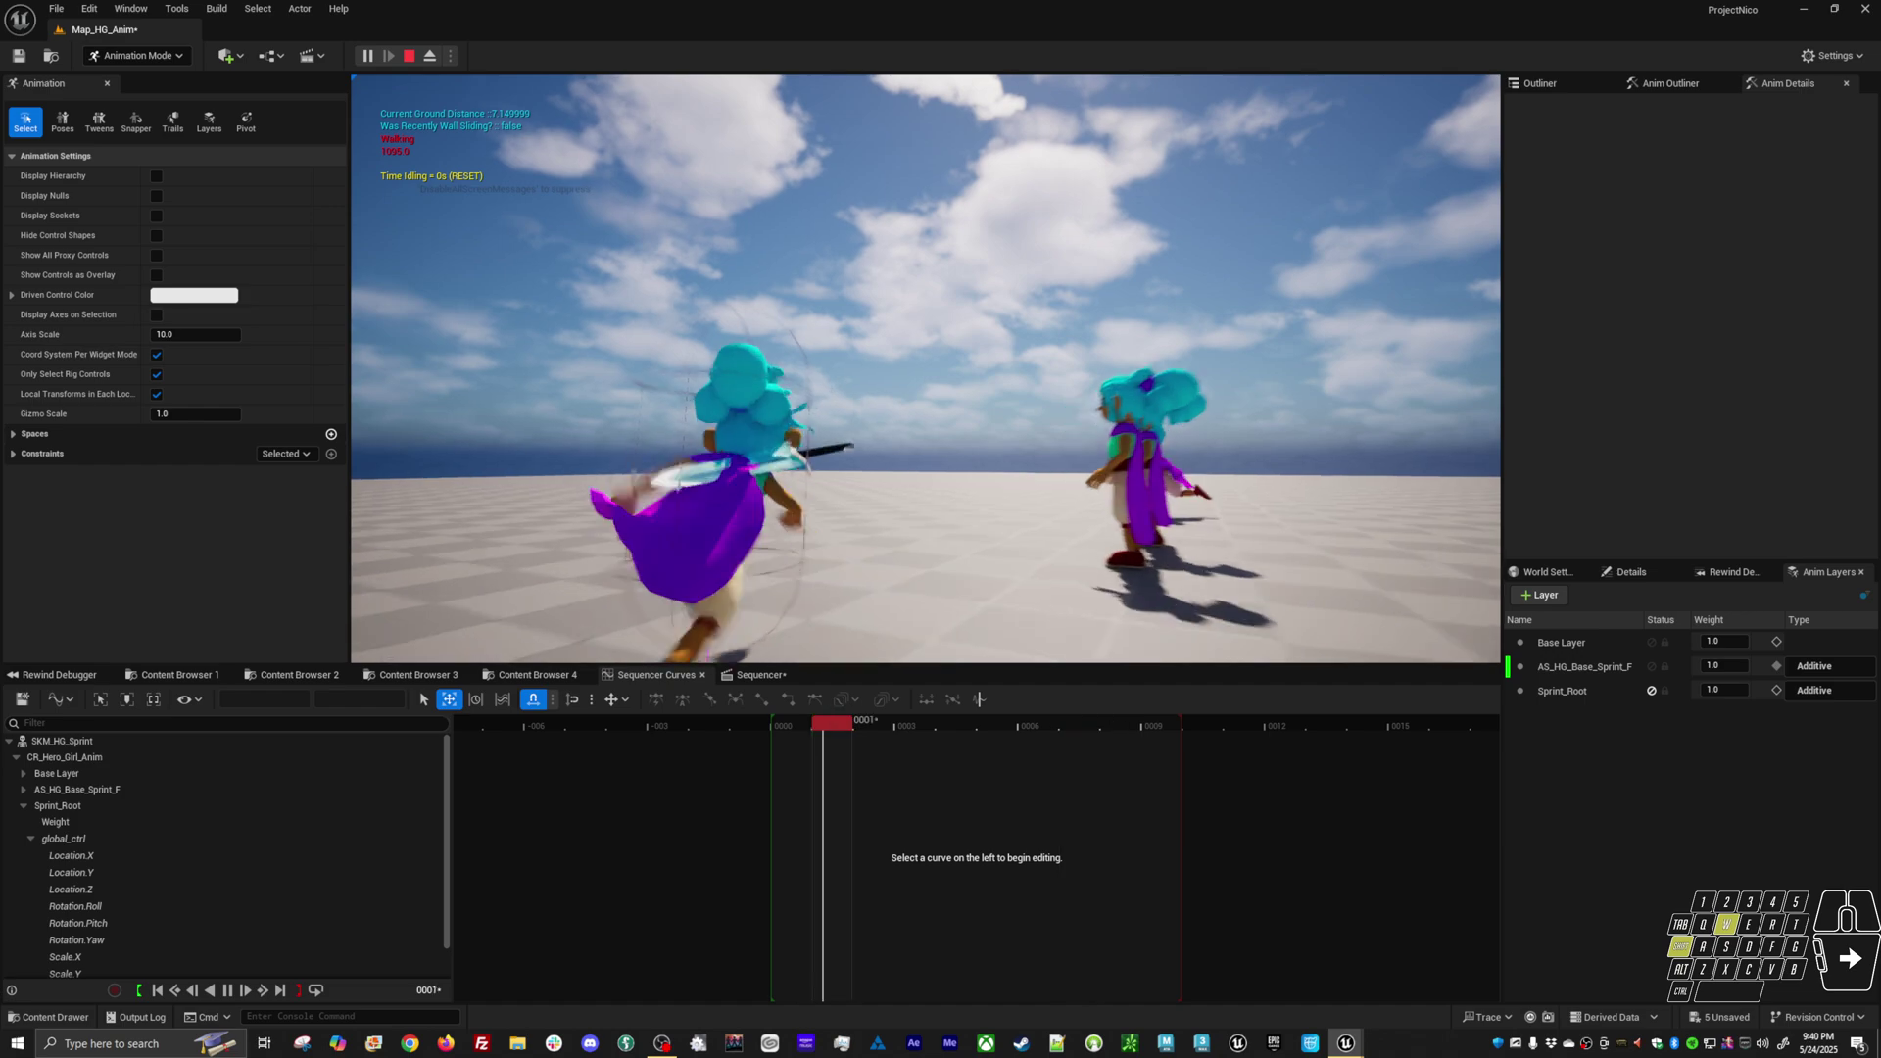
# Make the hero jump repeatedly while sprinting to check the landings into the sprint, and end the play session
pyautogui.press('space')
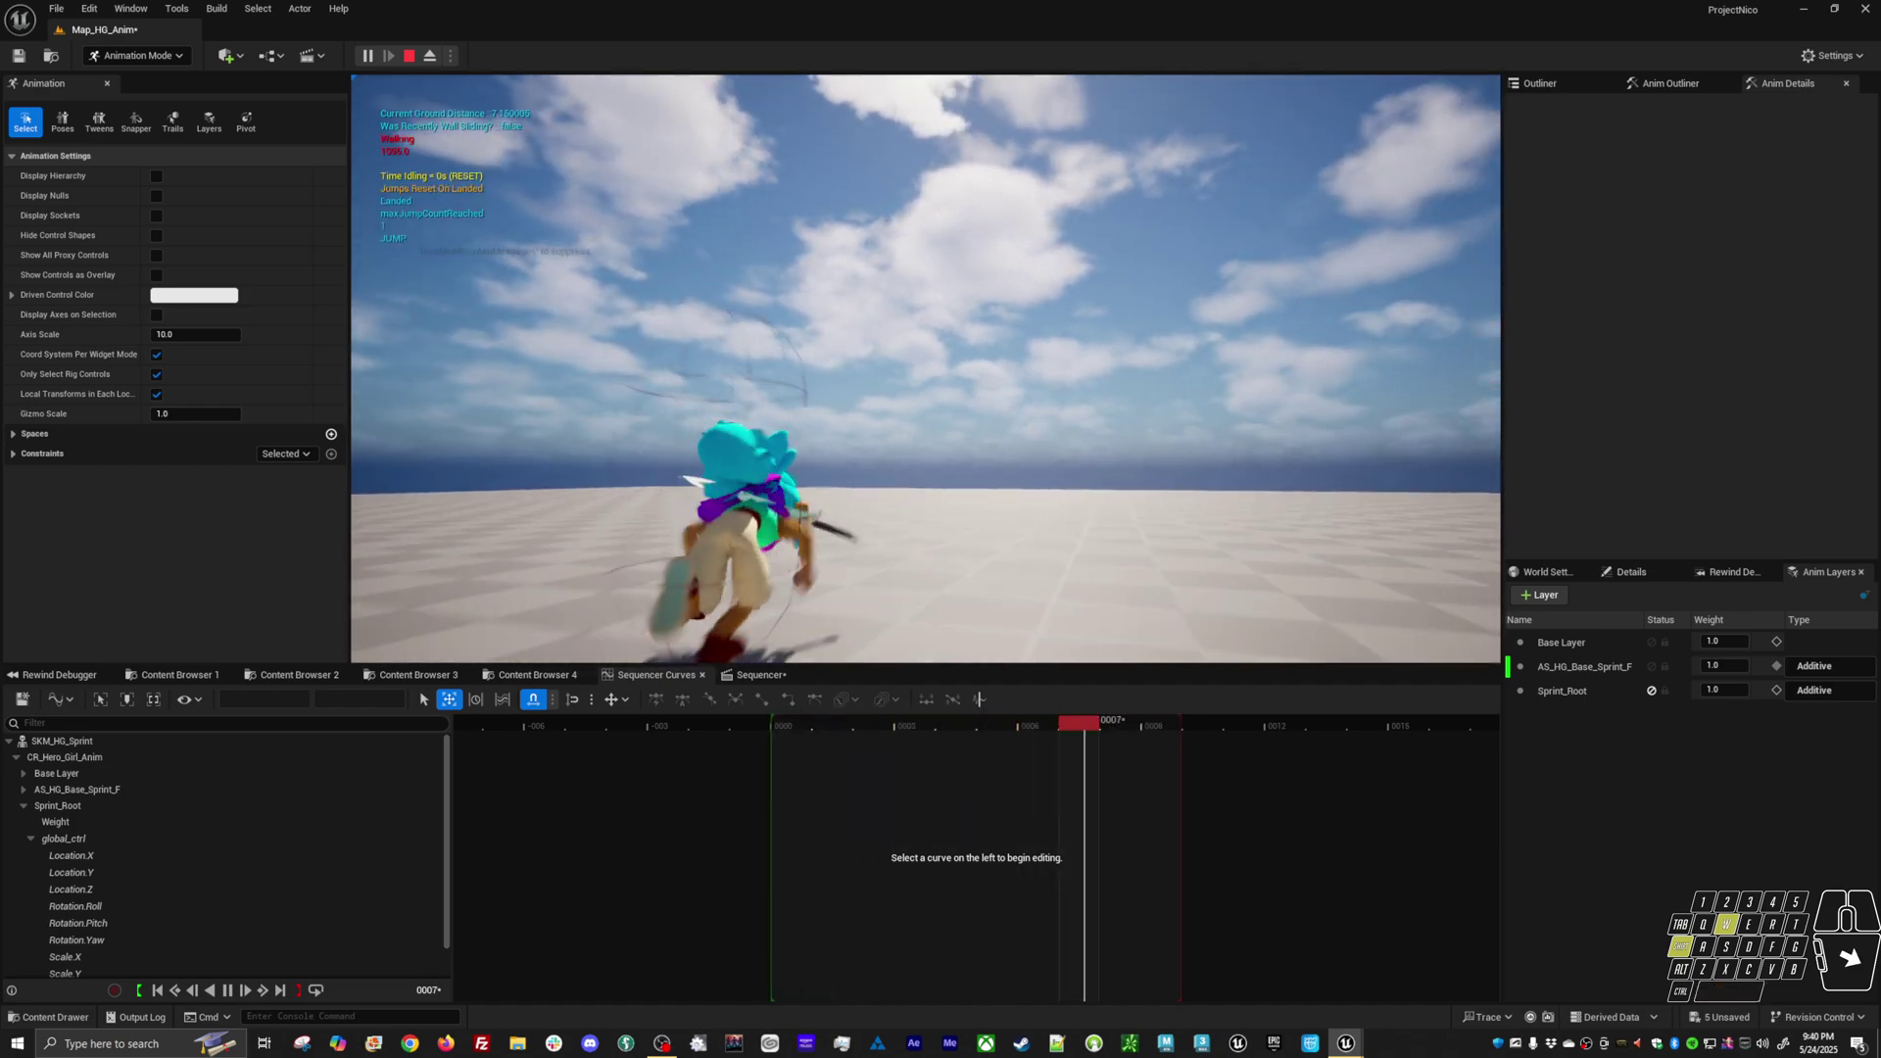
pyautogui.press('space')
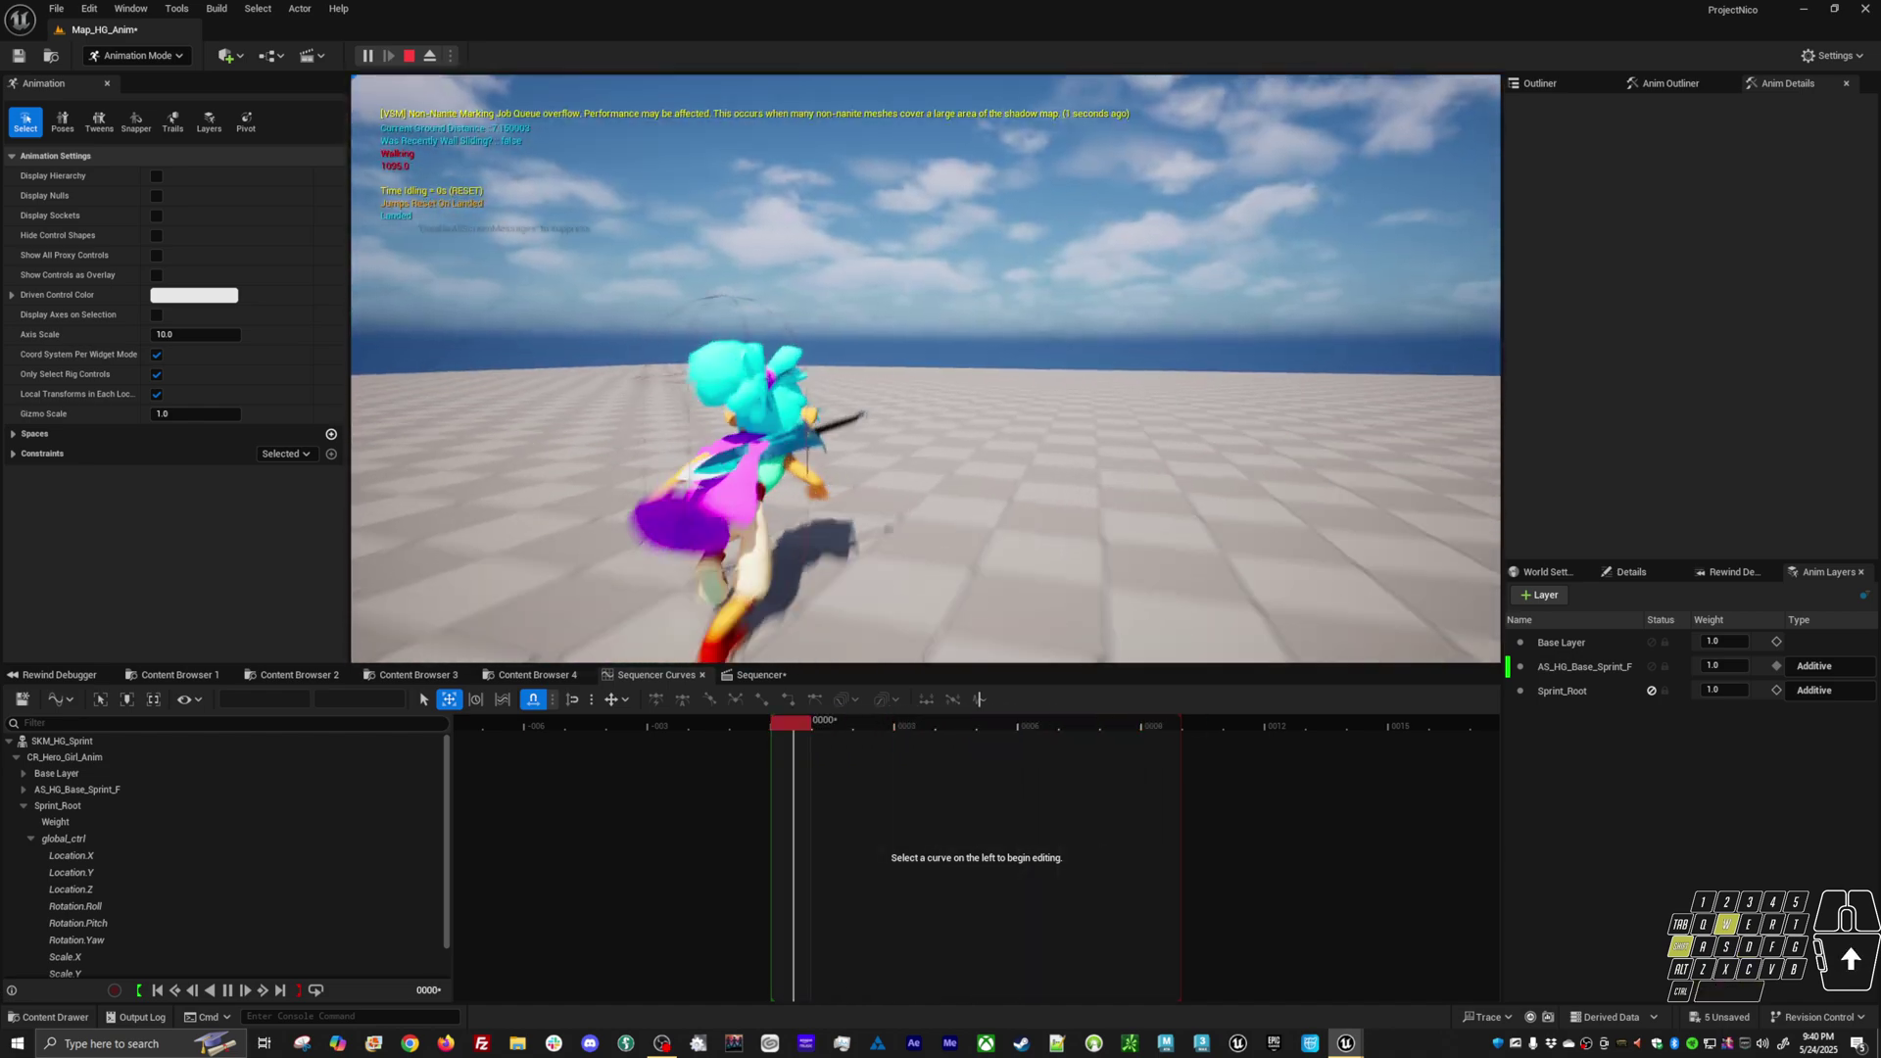
pyautogui.press('space')
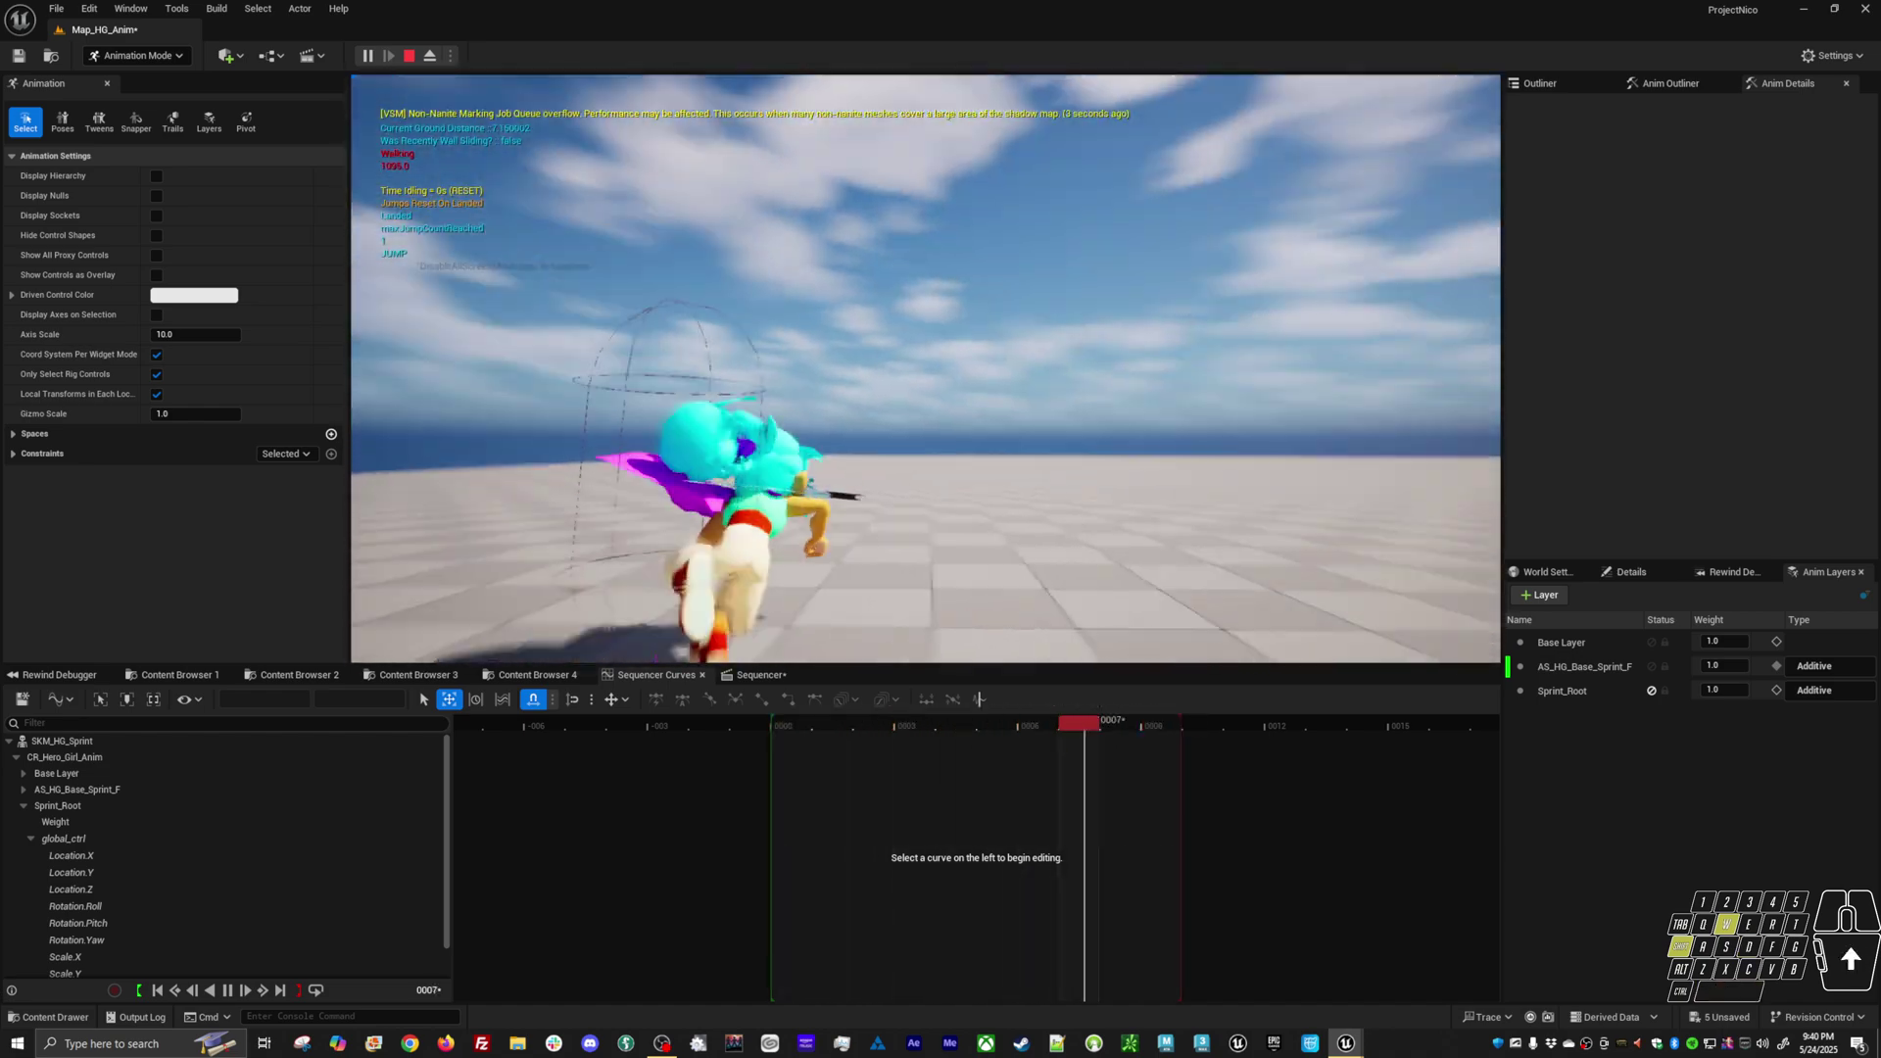
pyautogui.press('d')
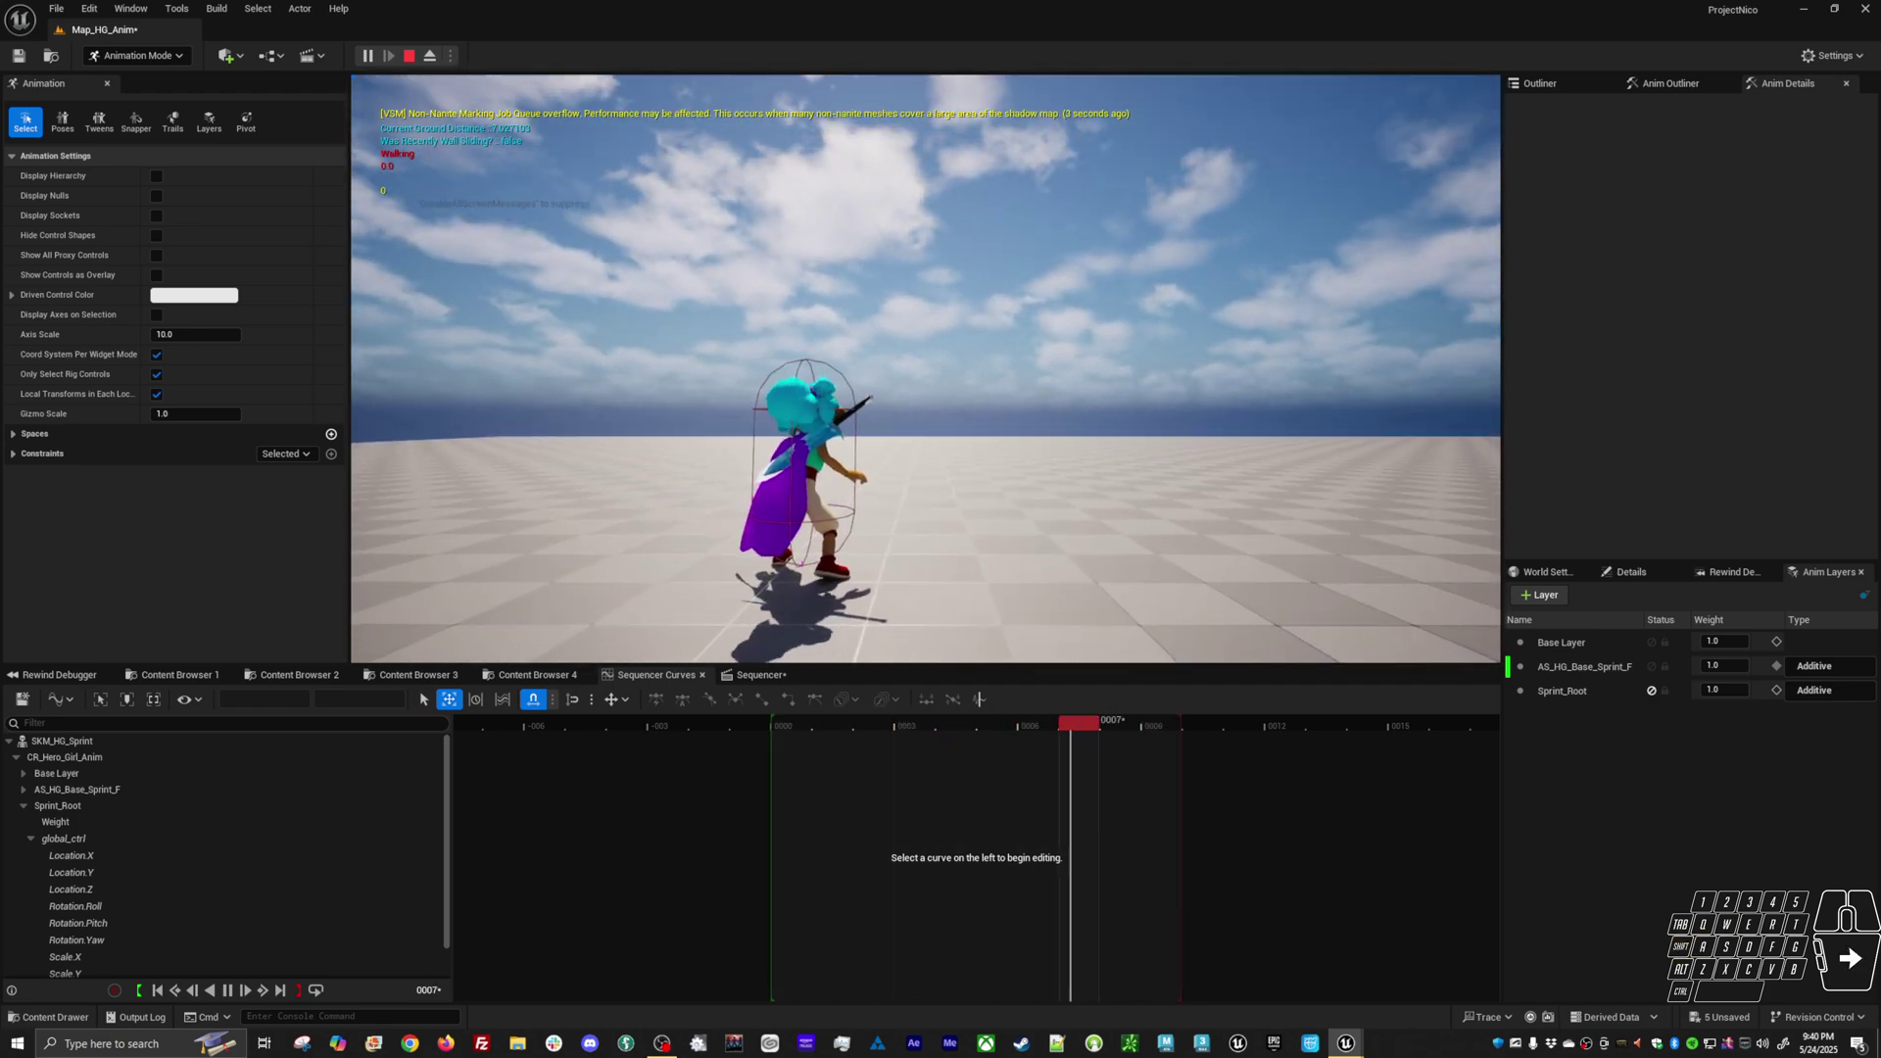
pyautogui.press('Escape')
# Search the project assets for "bp hero" and open the BP_Base_PlayerHero blueprint
pyautogui.hotkey('ctrl', 'p')
pyautogui.write('bp')
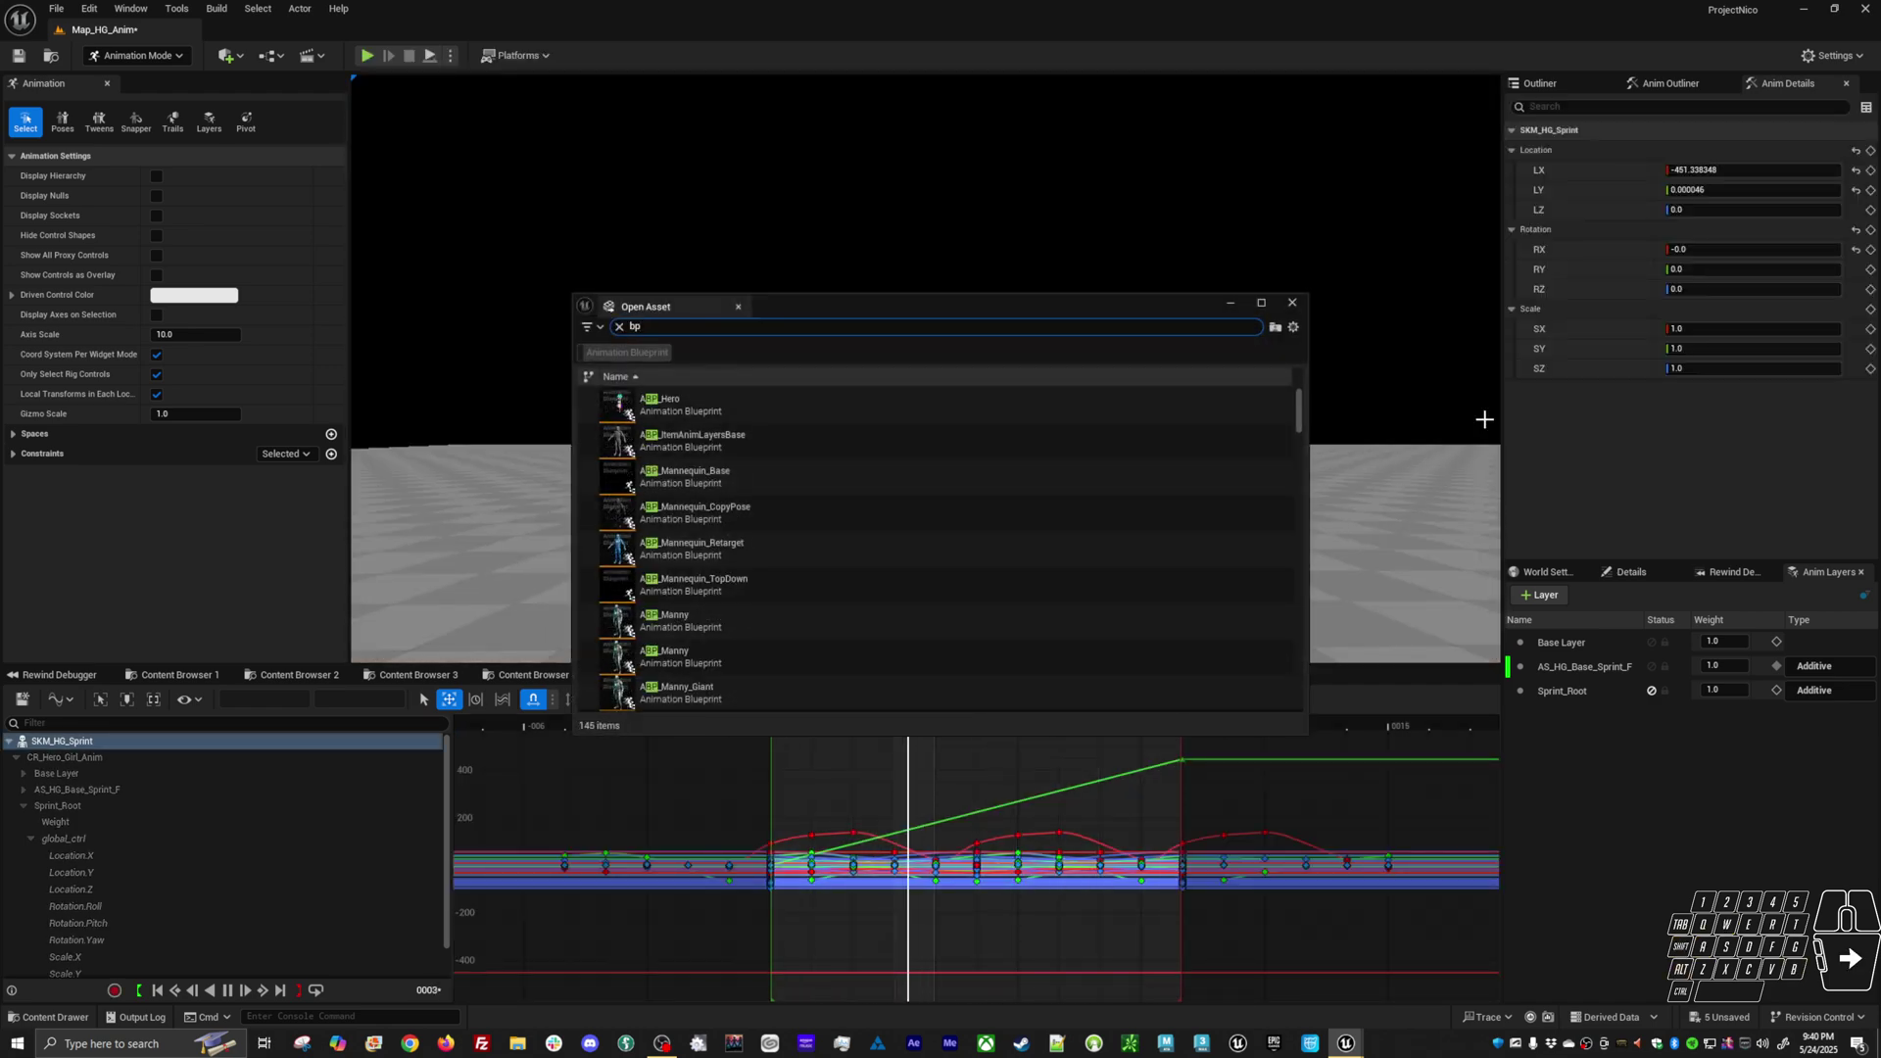
pyautogui.write(' hero')
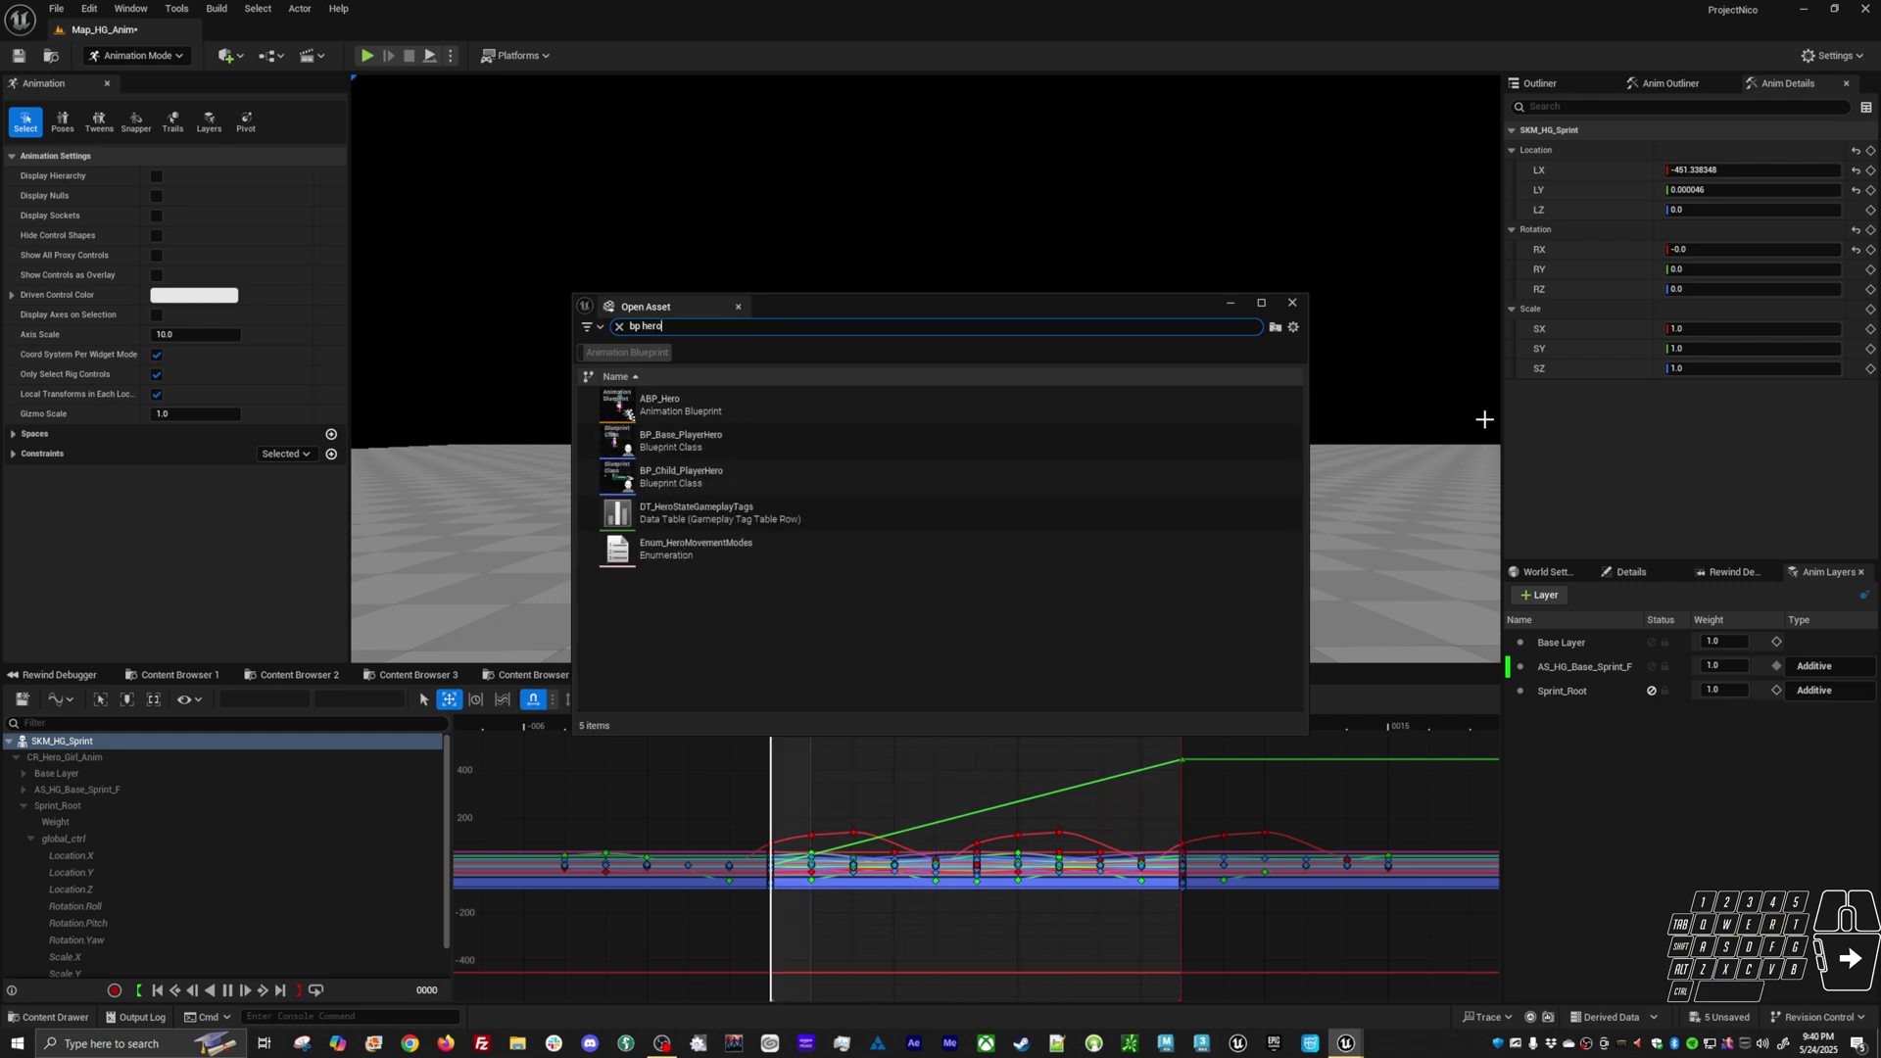
pyautogui.doubleClick(791, 446)
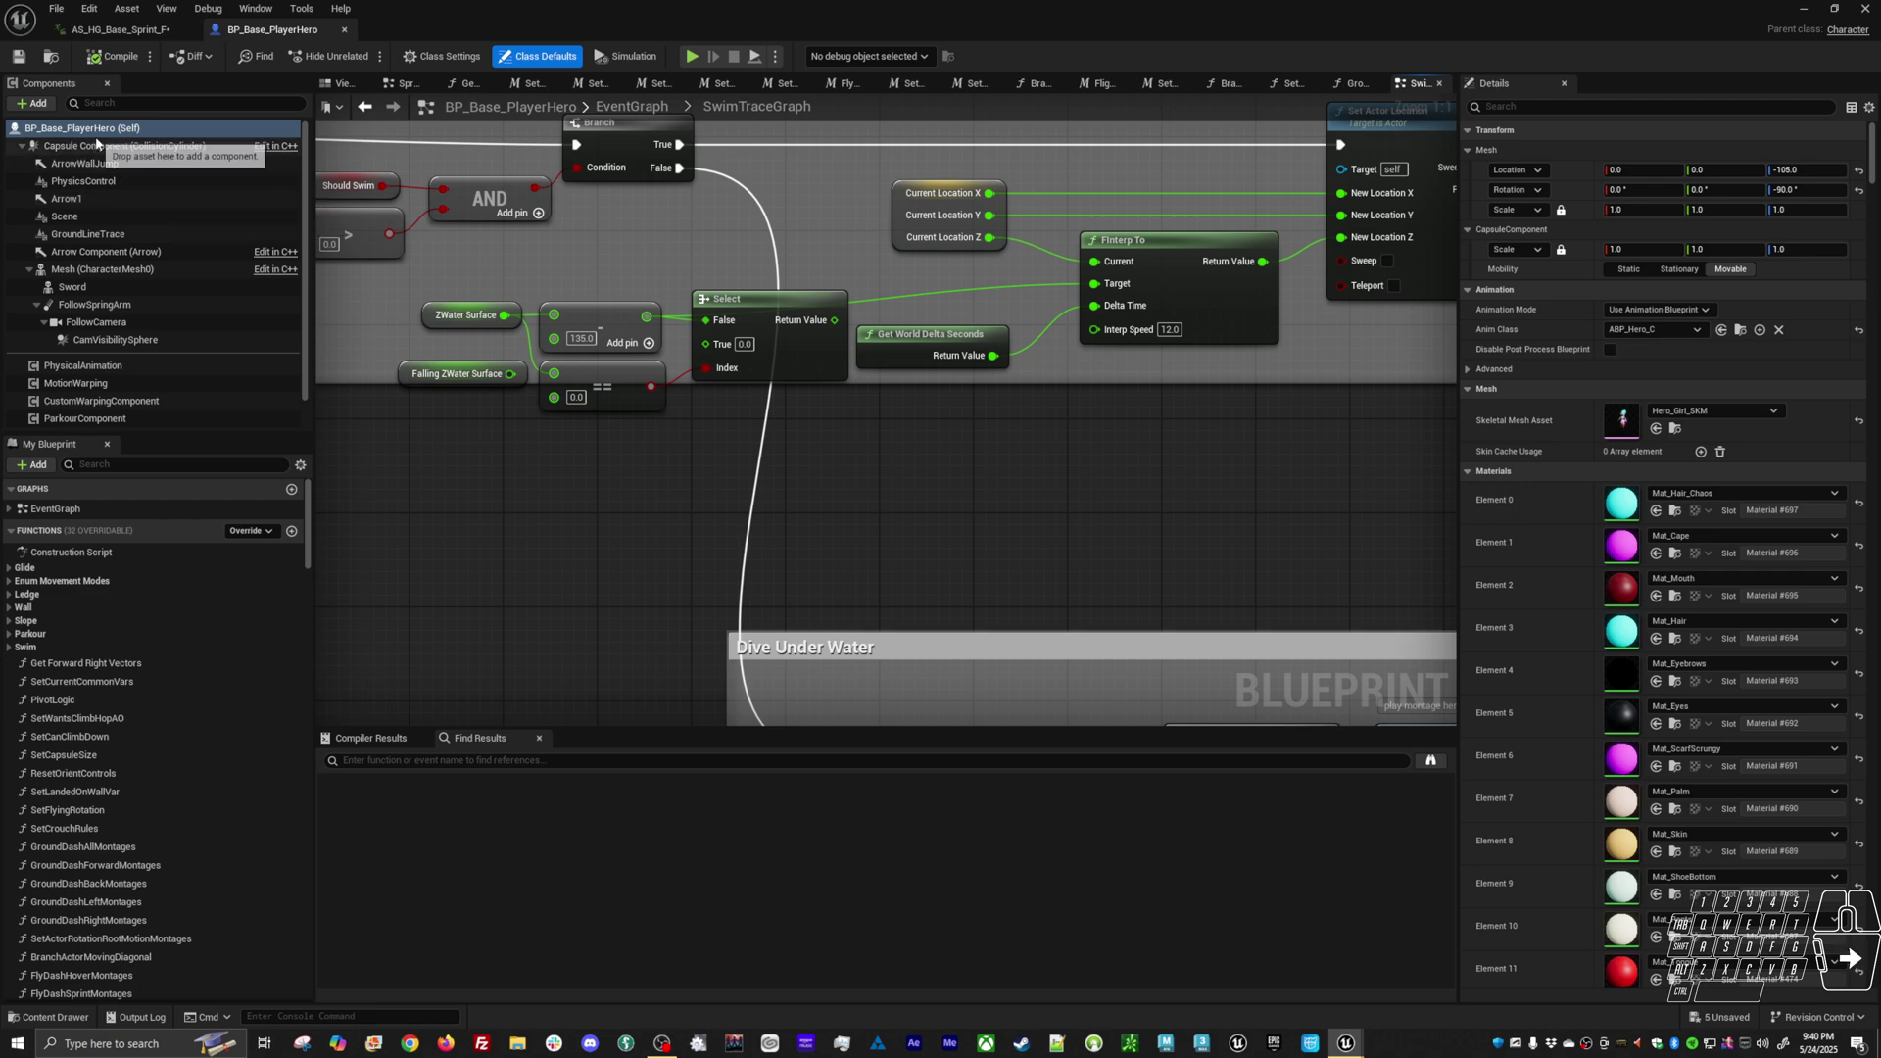
# Enable Hidden in Game on the hero's capsule component, check it in the blueprint viewport and save the blueprint
pyautogui.click(96, 146)
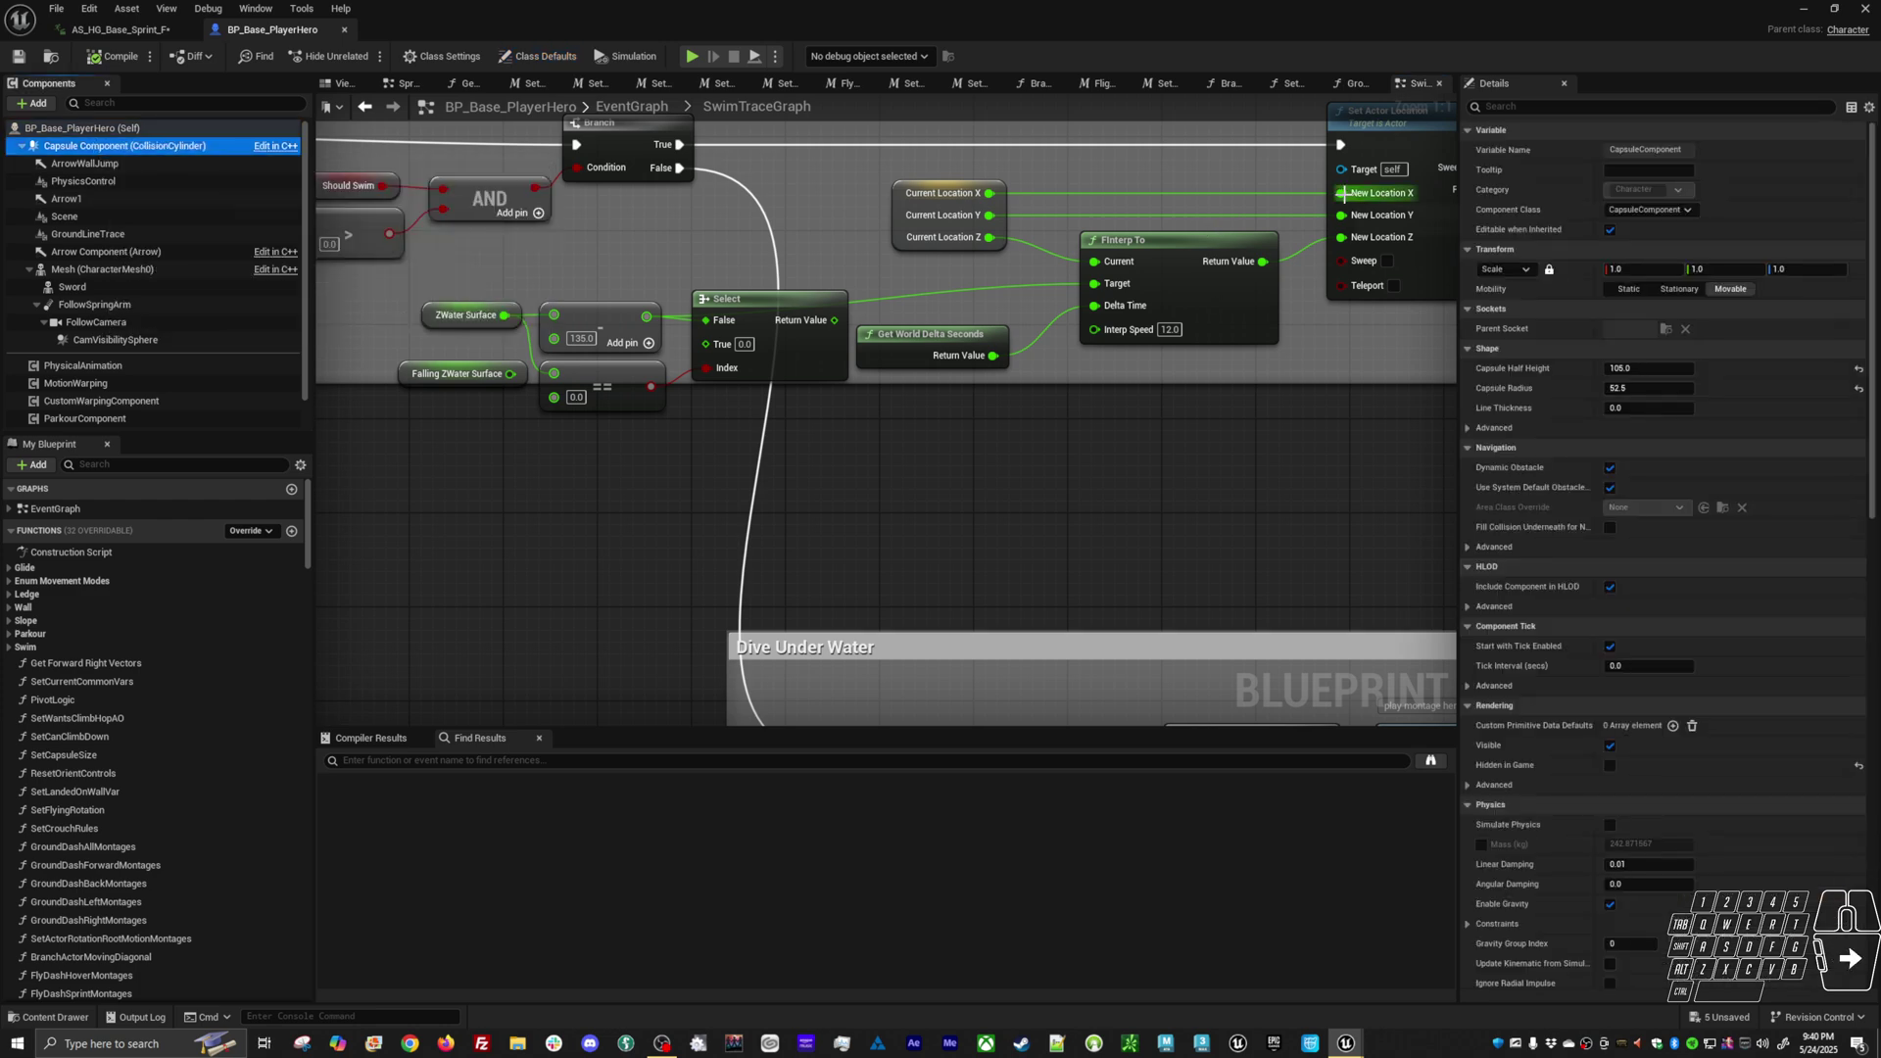
pyautogui.click(1609, 765)
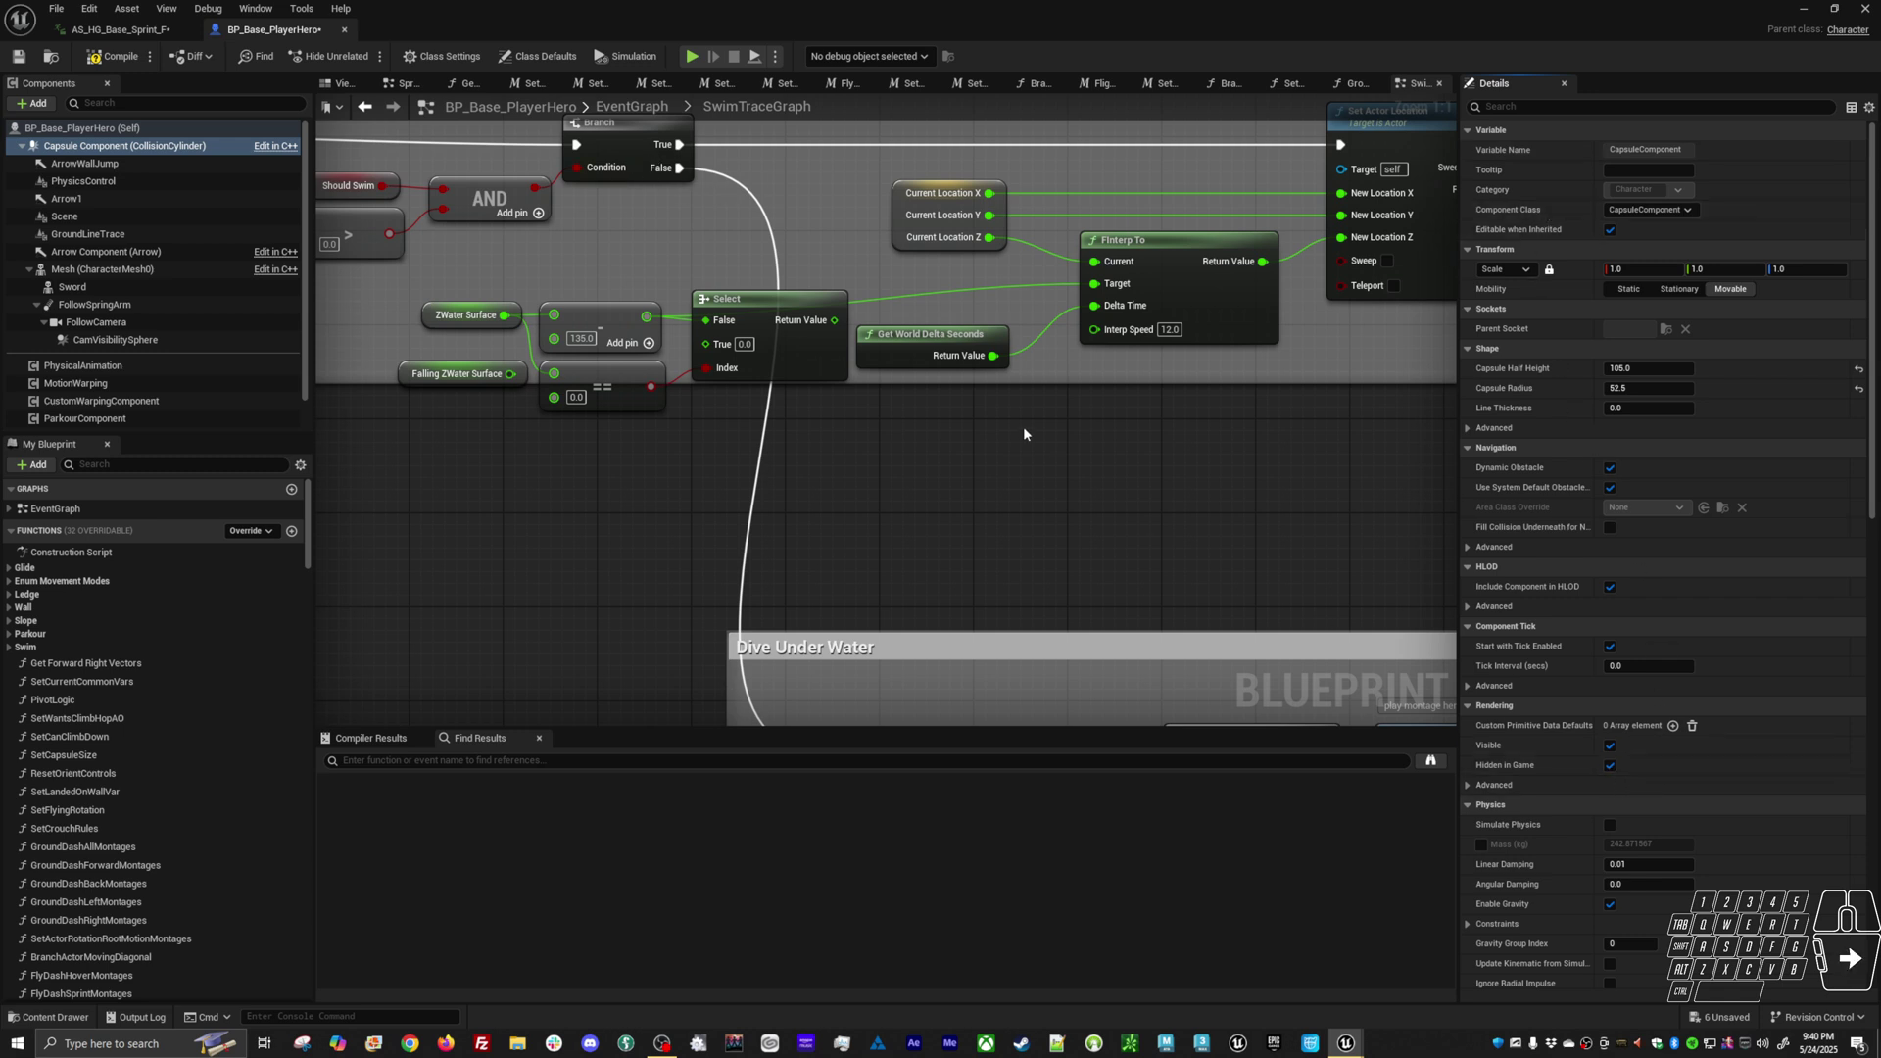
pyautogui.click(340, 83)
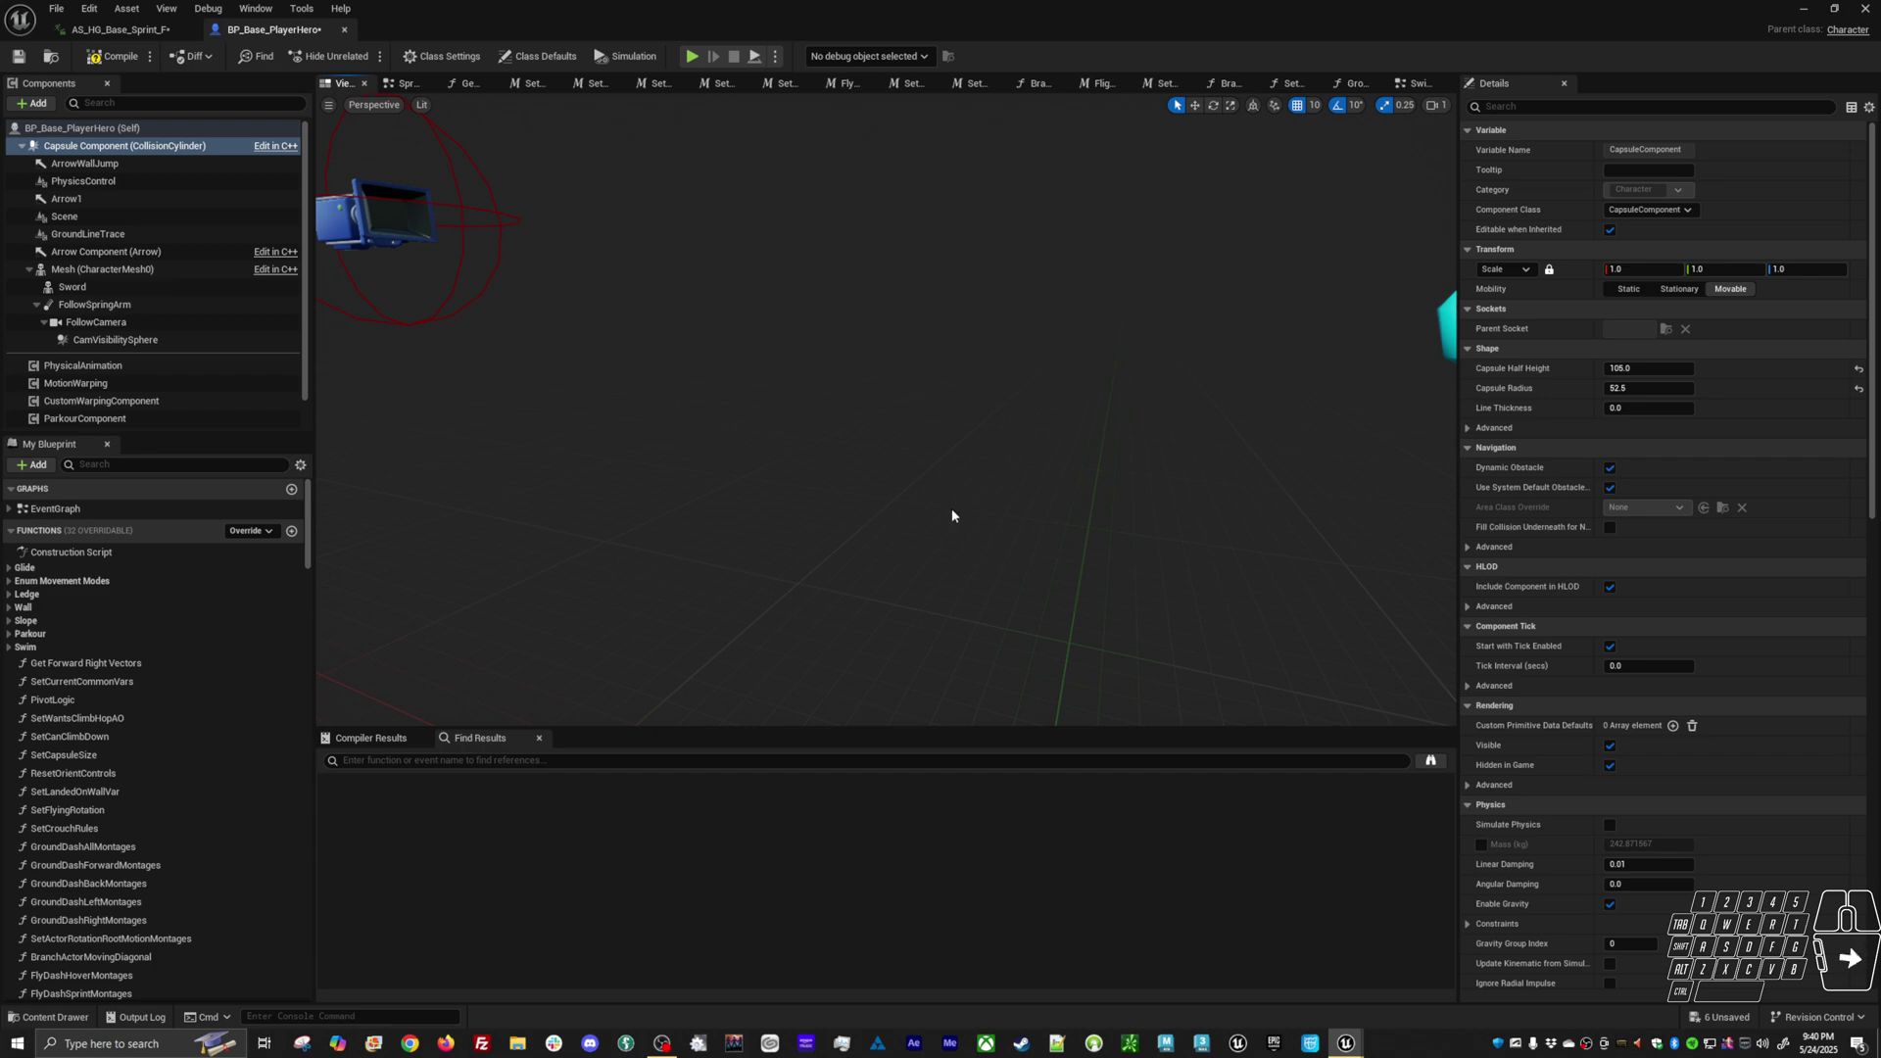
pyautogui.press('f')
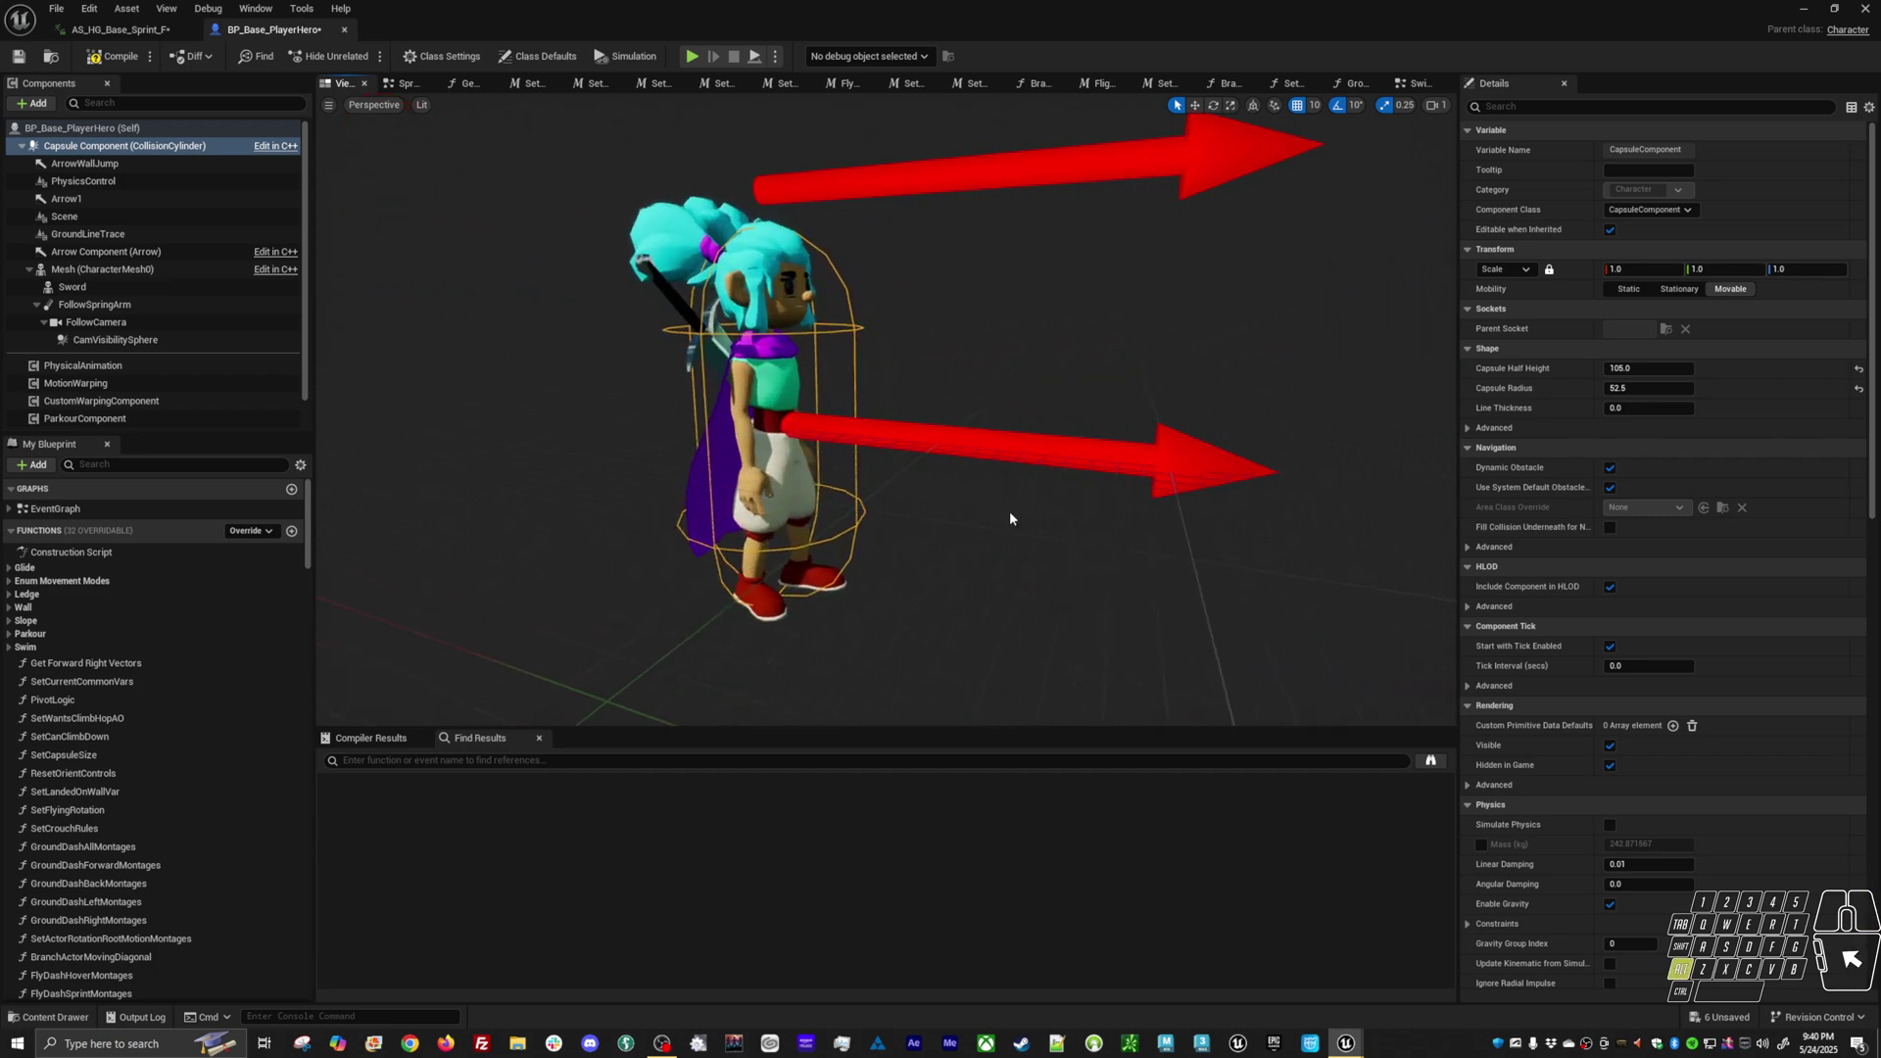
pyautogui.scroll(-3, 876, 276)
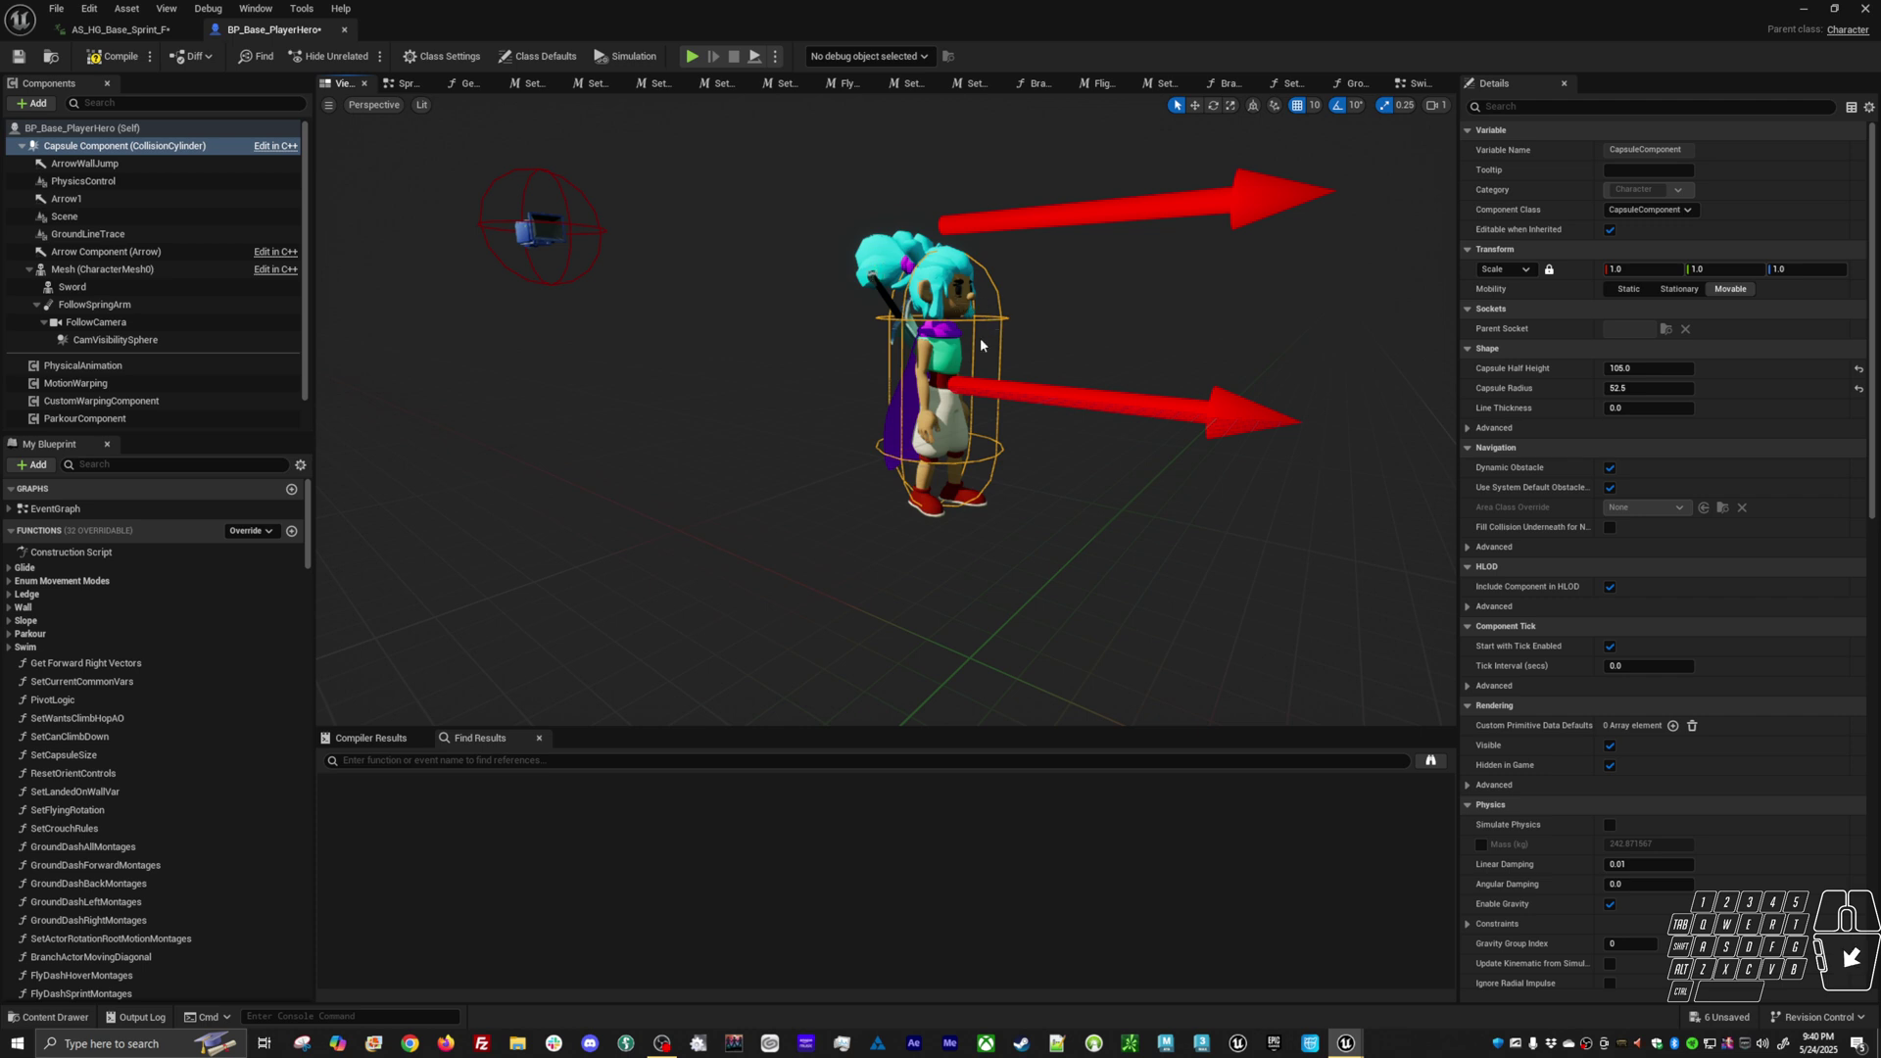
pyautogui.click(20, 58)
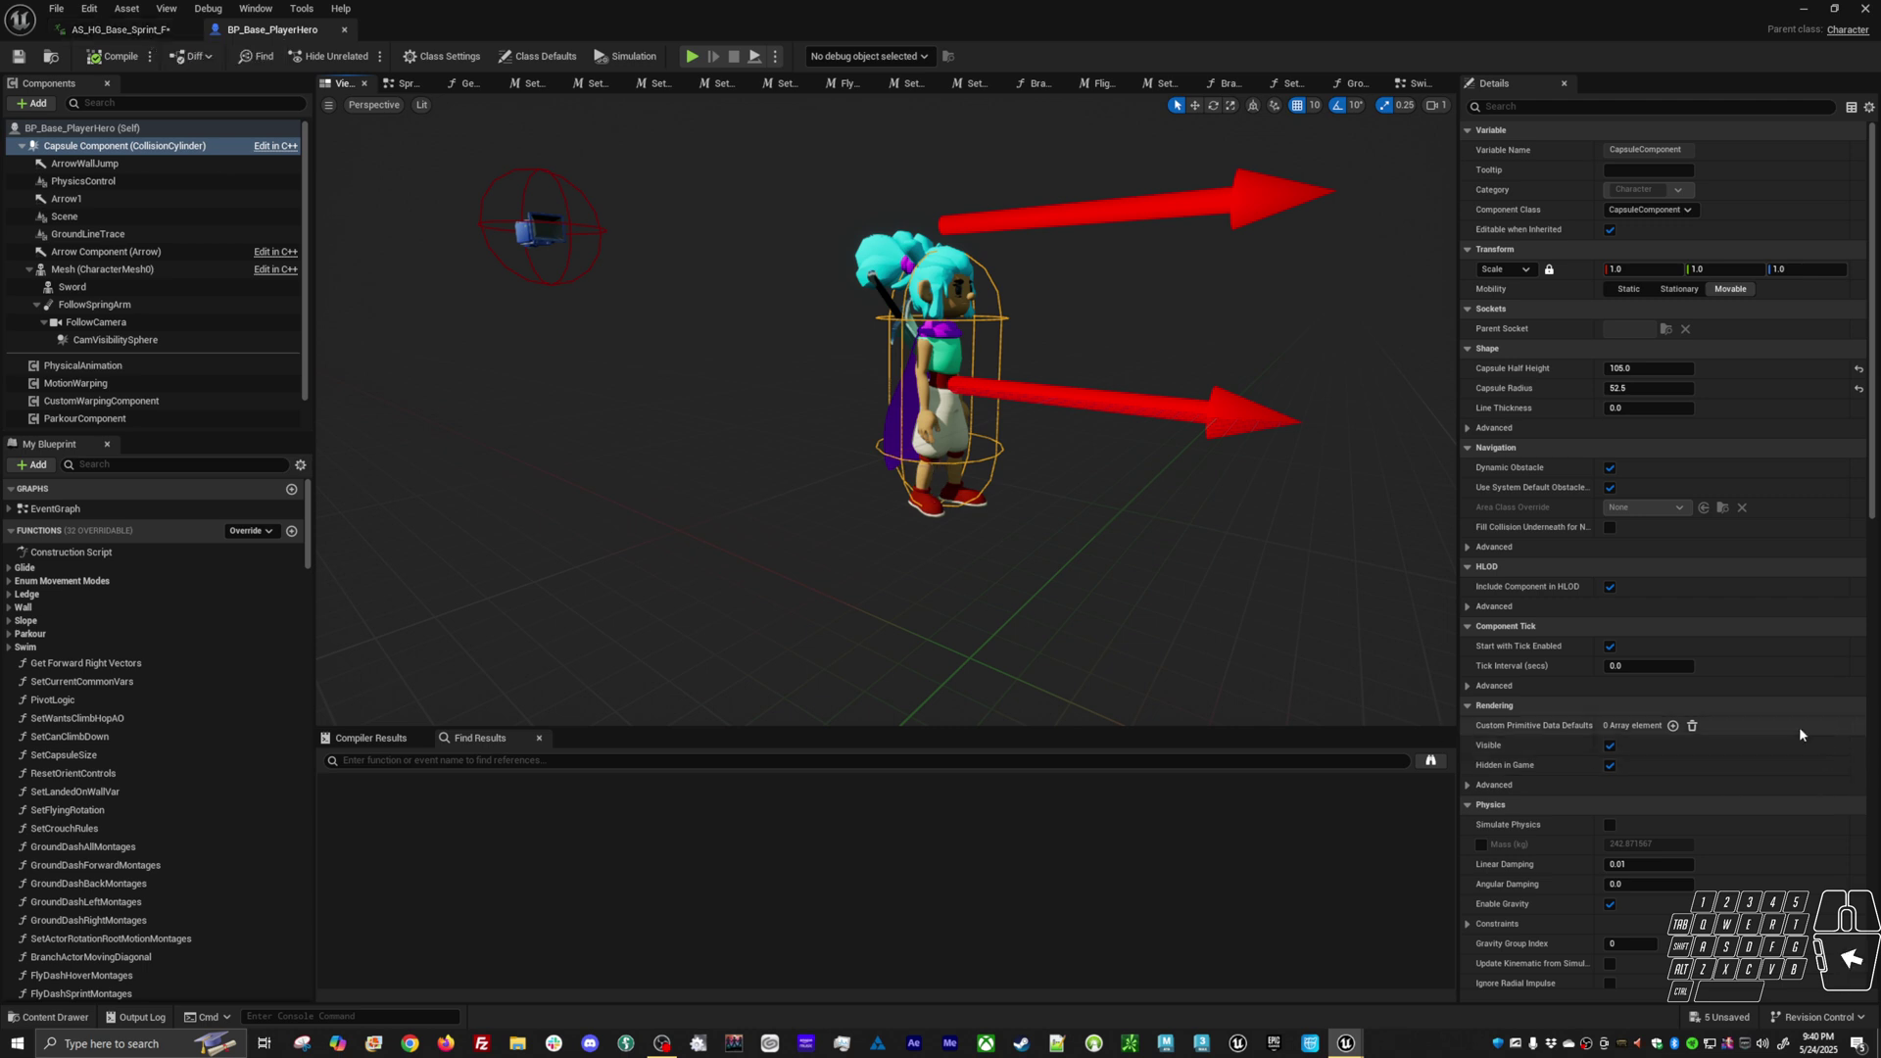
# Play the level again, restarting the session once, and minimize the blueprint editor to see the hero in game
pyautogui.hotkey('alt', 'p')
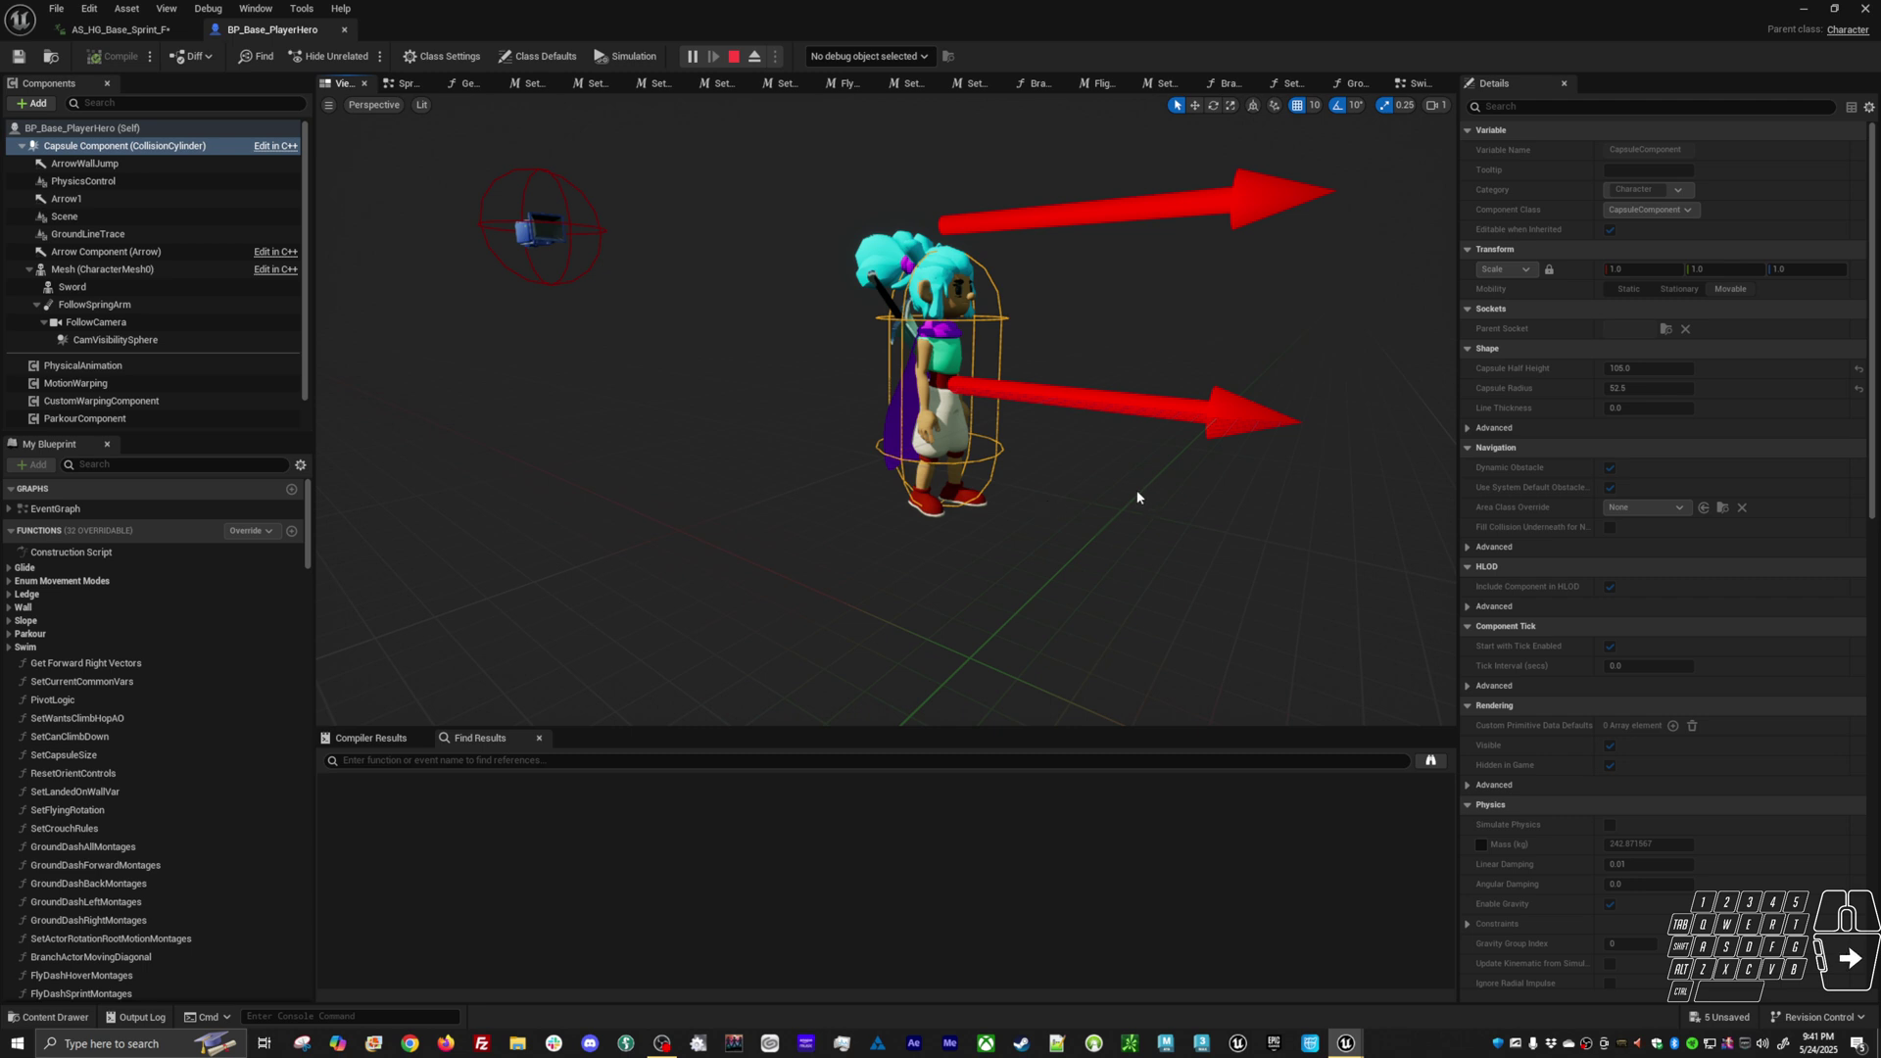
pyautogui.press('Escape')
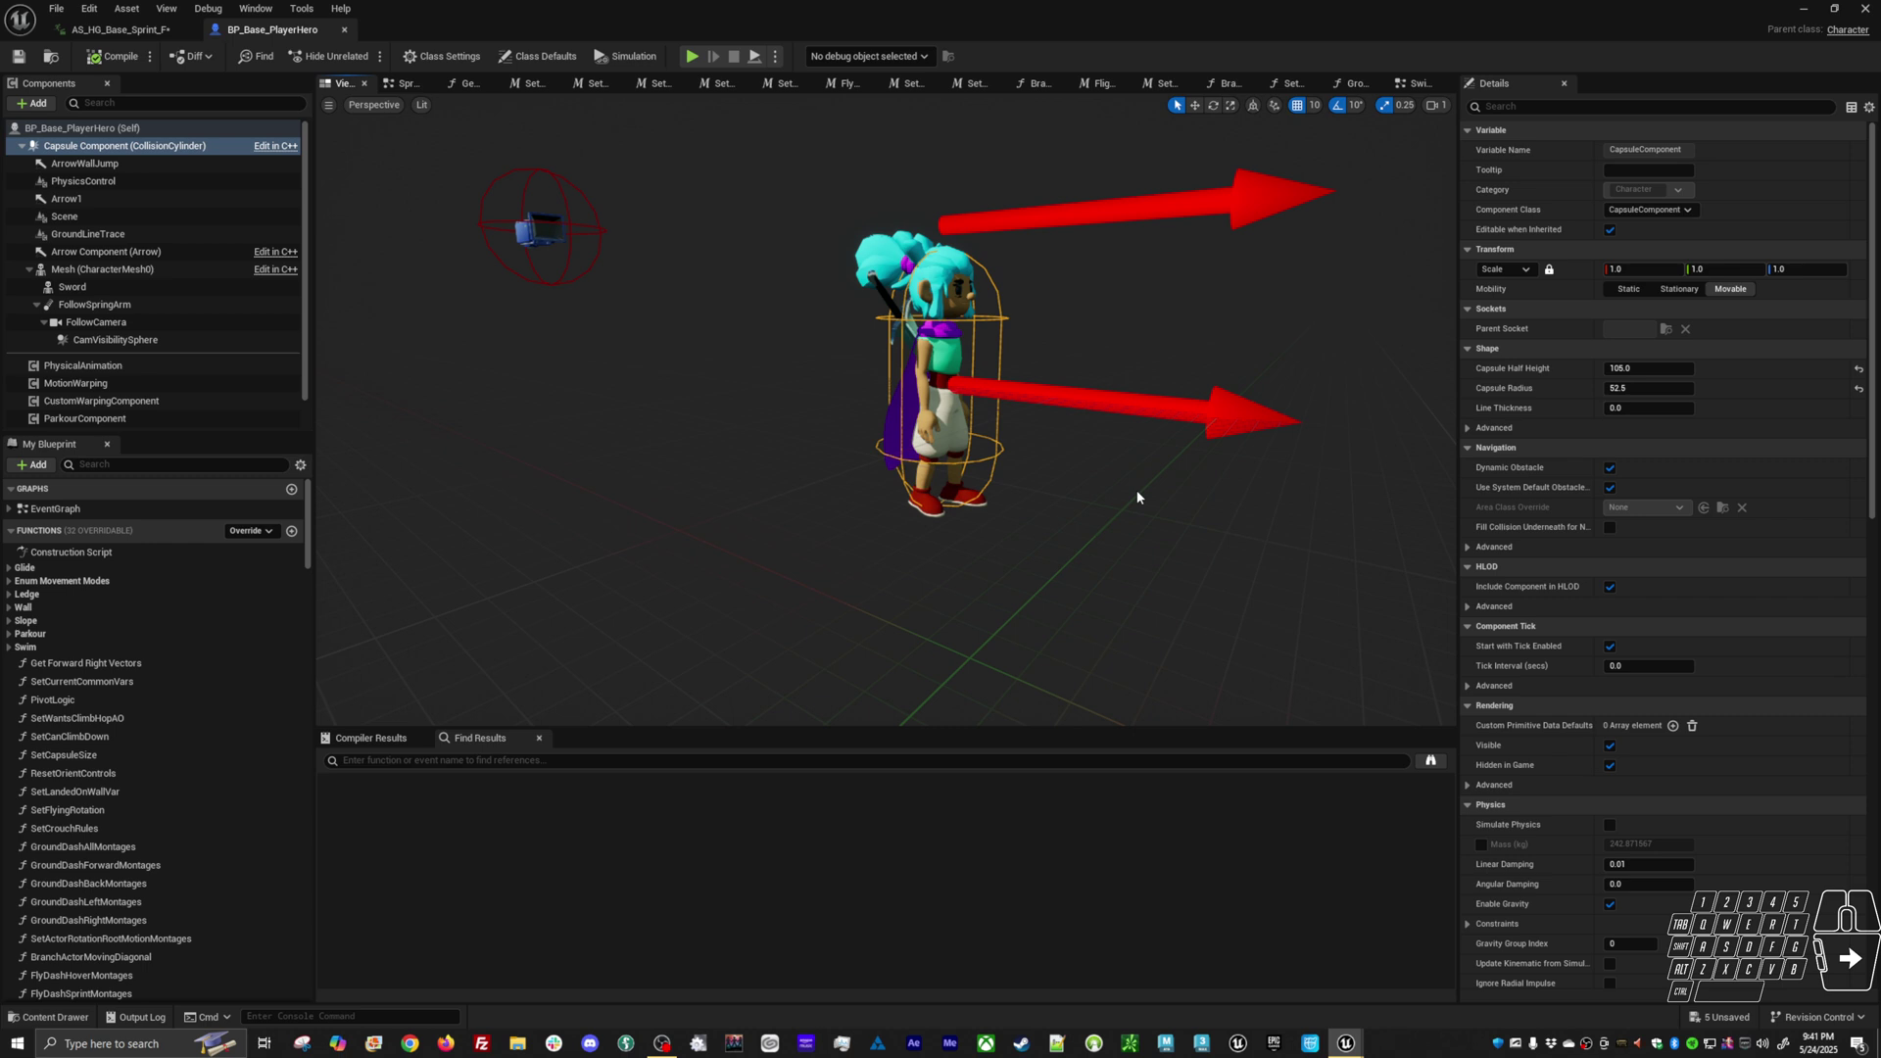
pyautogui.hotkey('alt', 'p')
pyautogui.click(1807, 11)
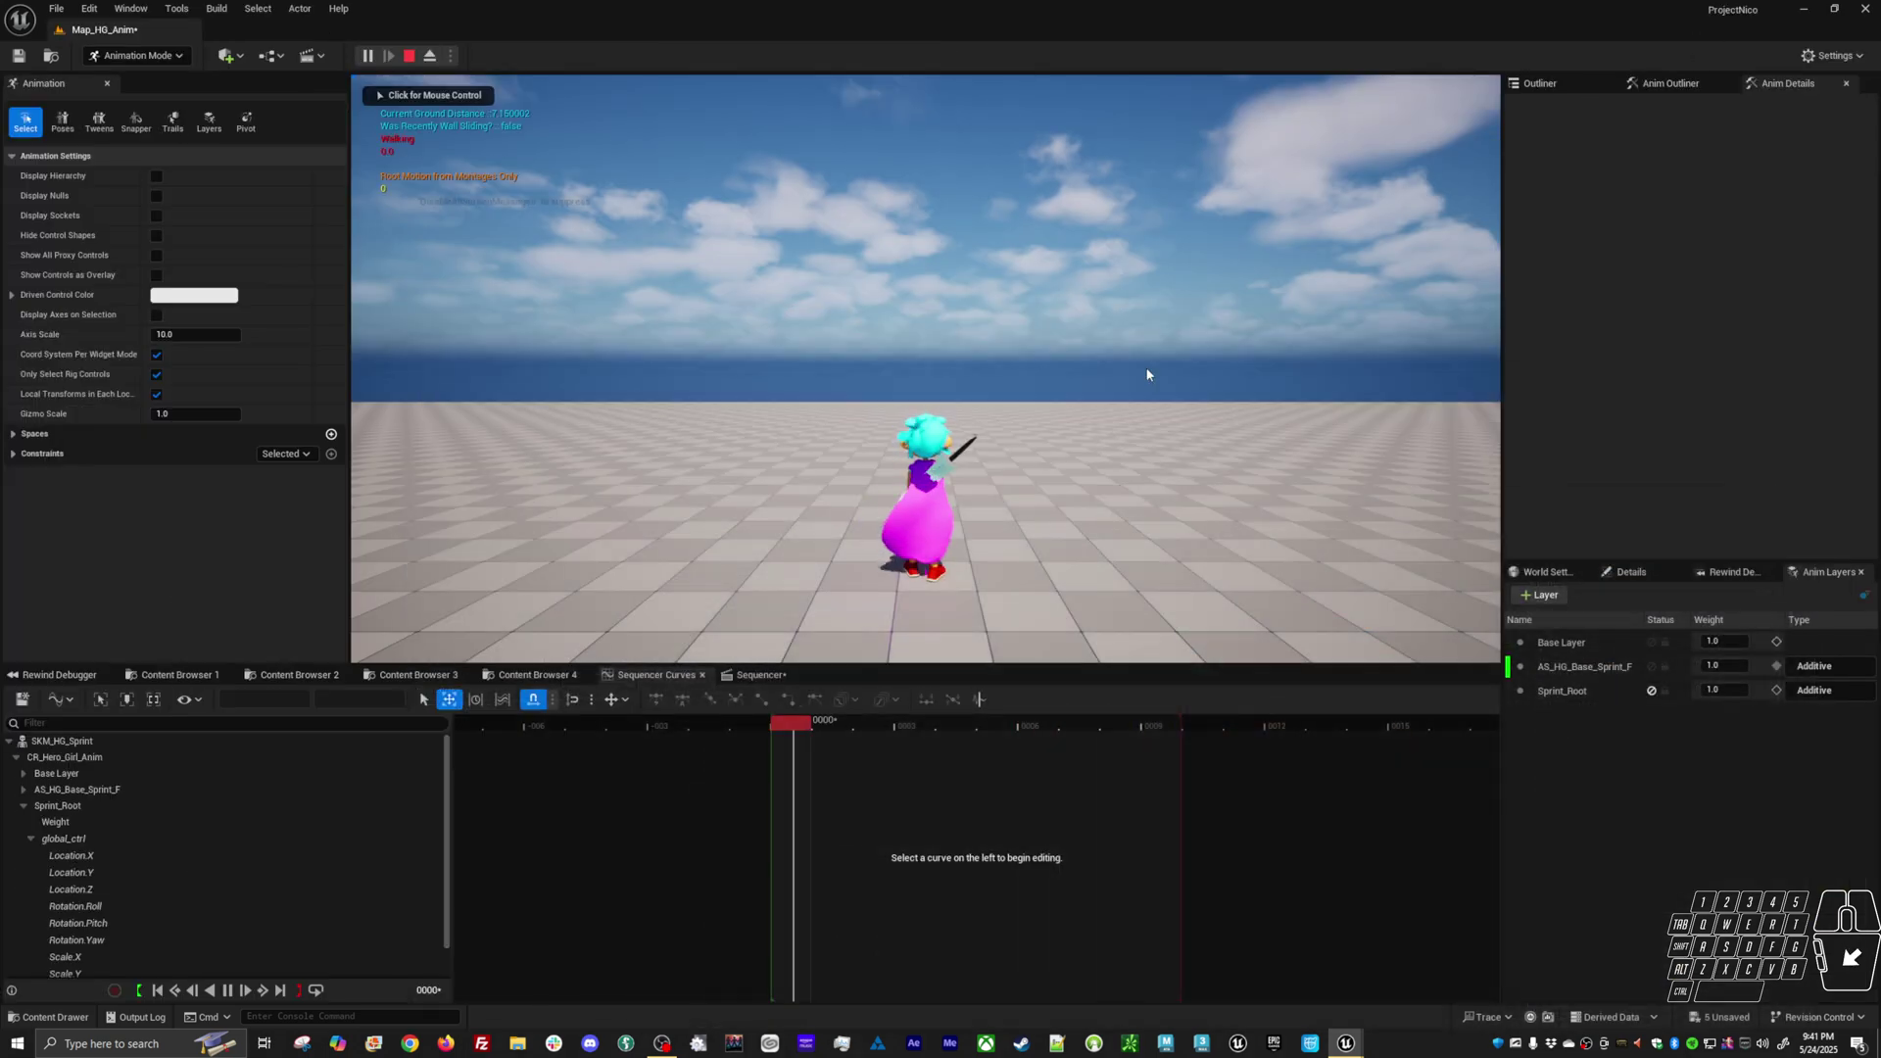
# Sprint the hero forward and steer her through turns in both directions to judge the animation, and end the play session
pyautogui.hotkey('shift', 'w')
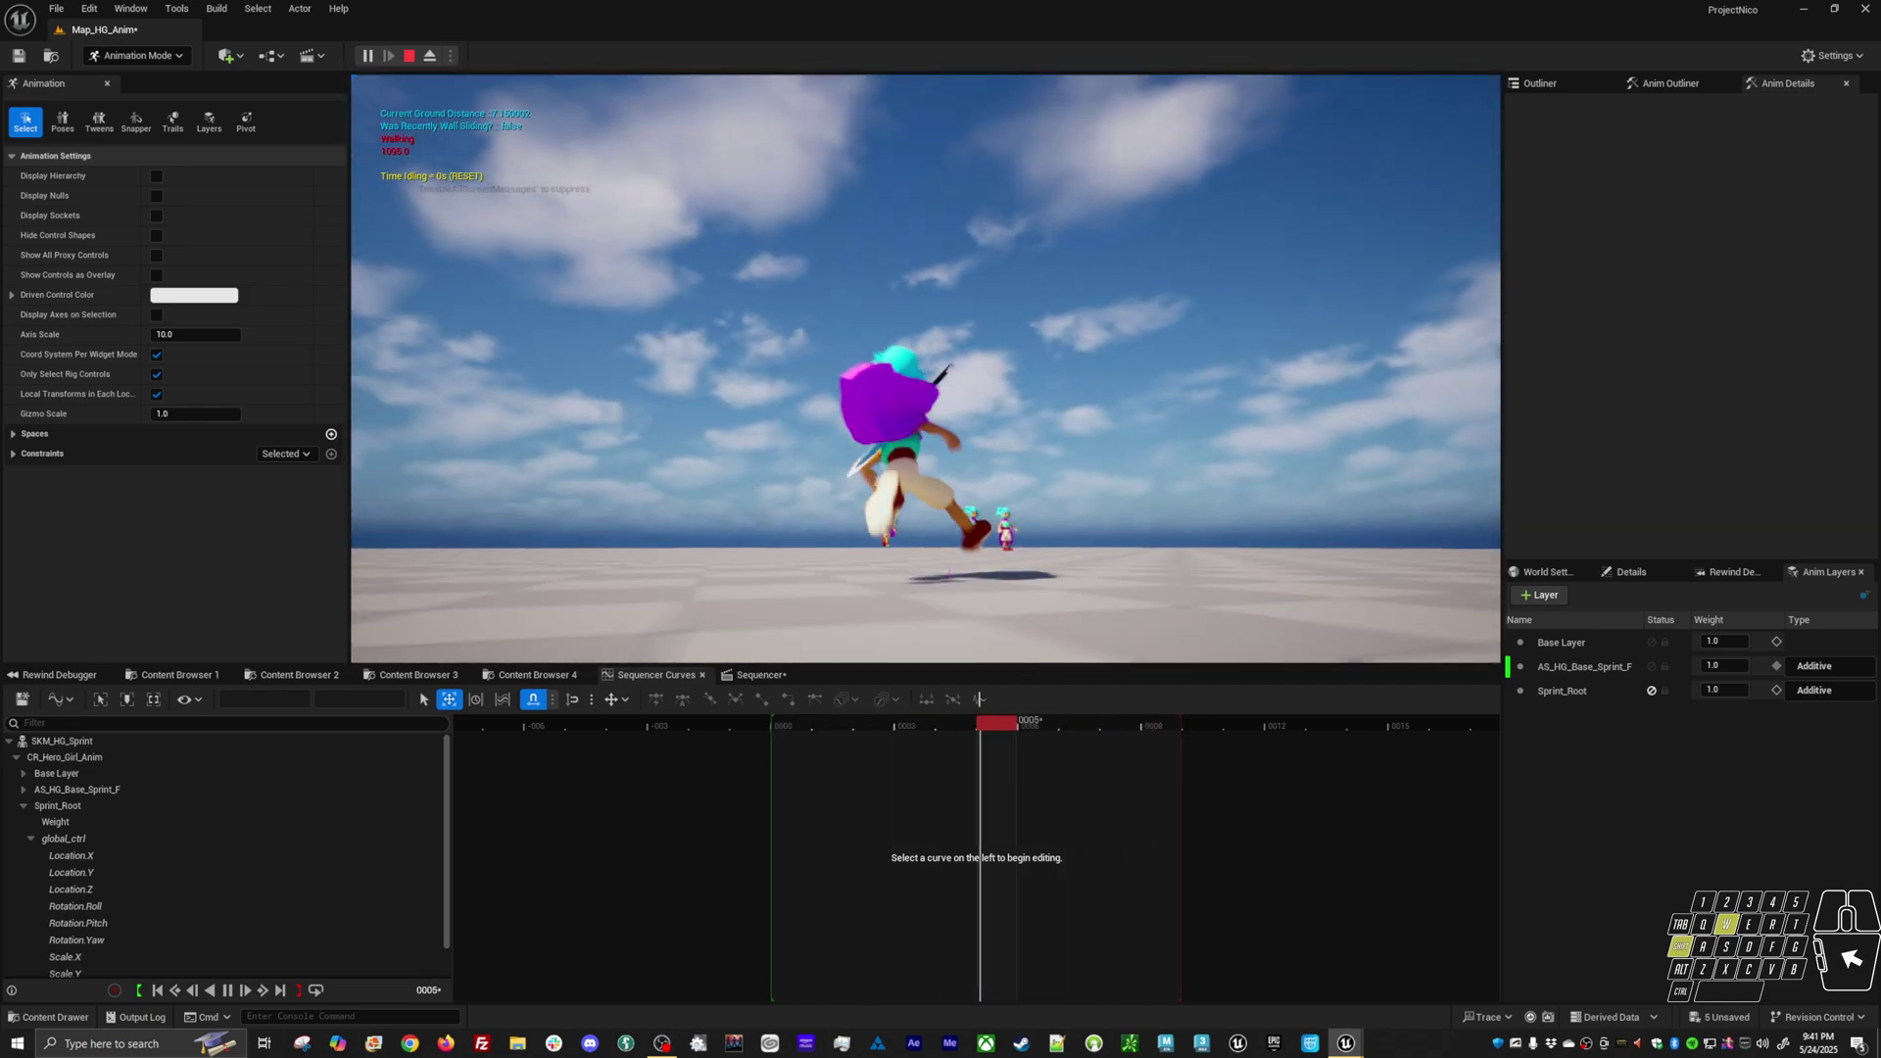
pyautogui.press('d')
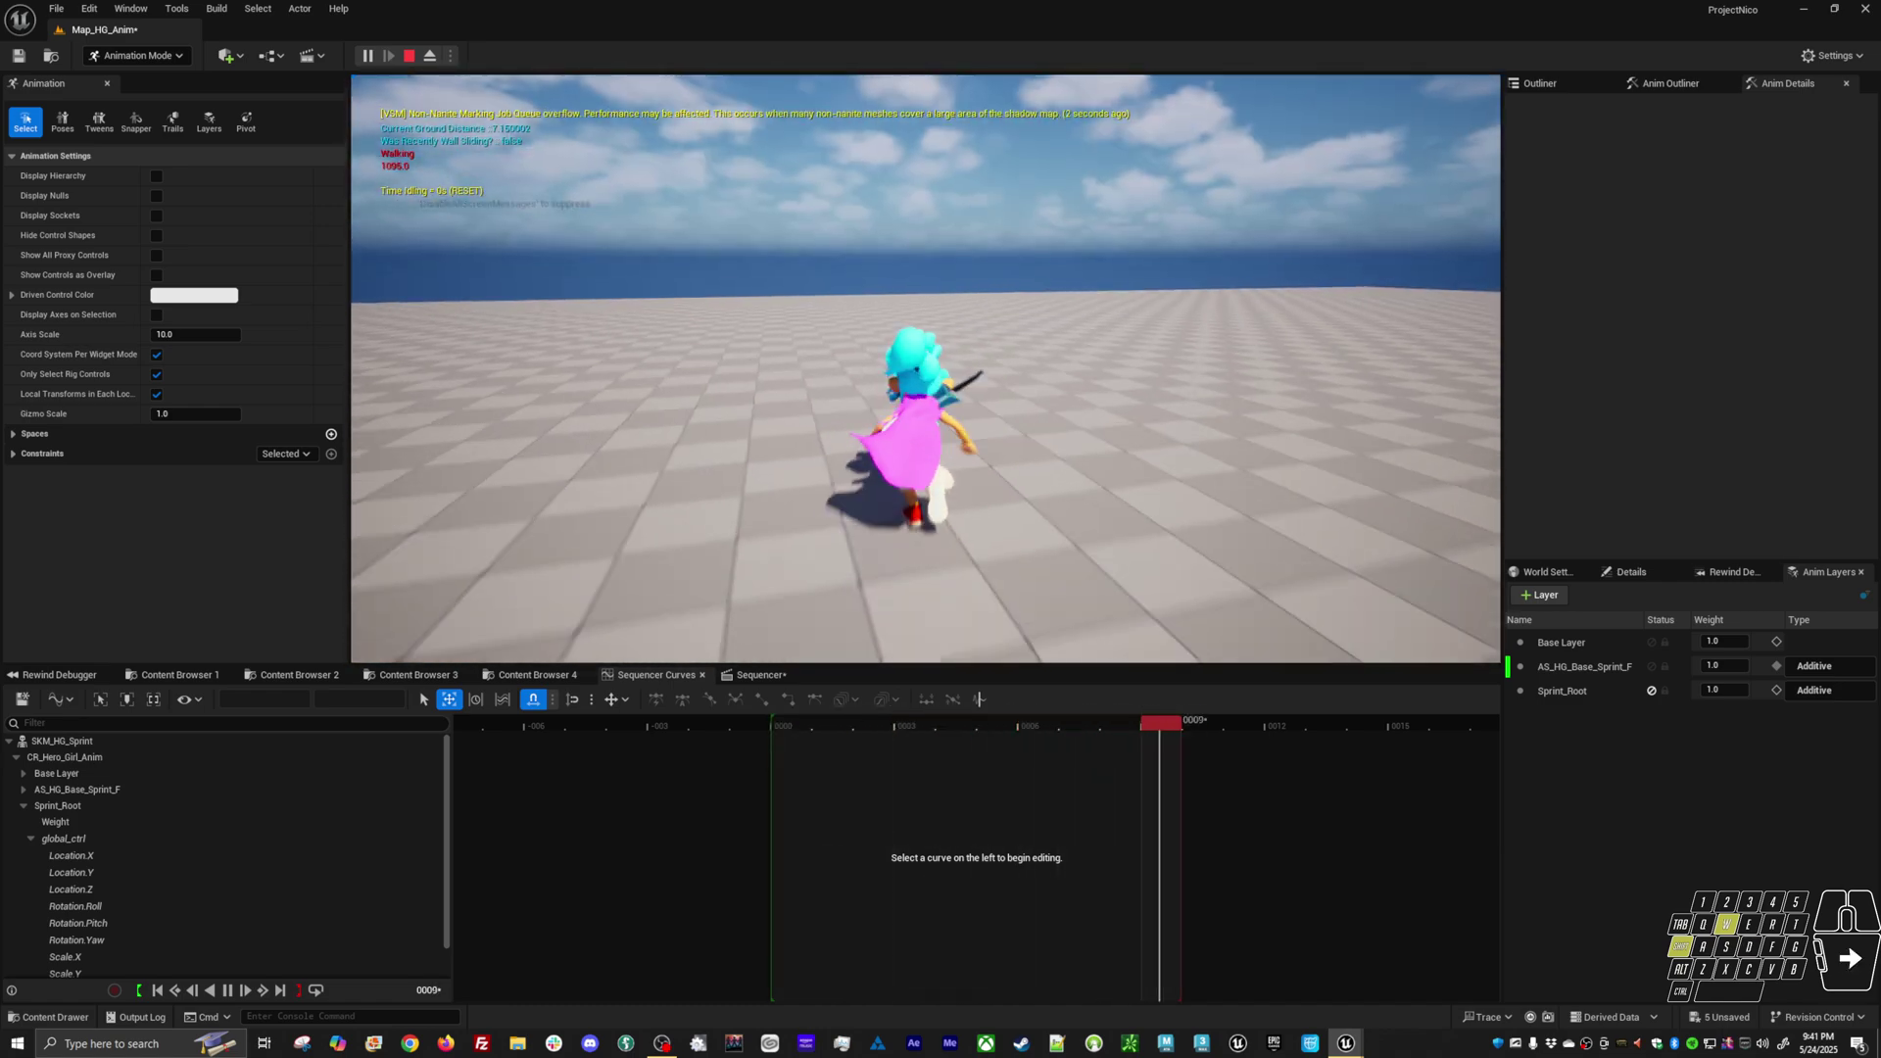
pyautogui.press('d')
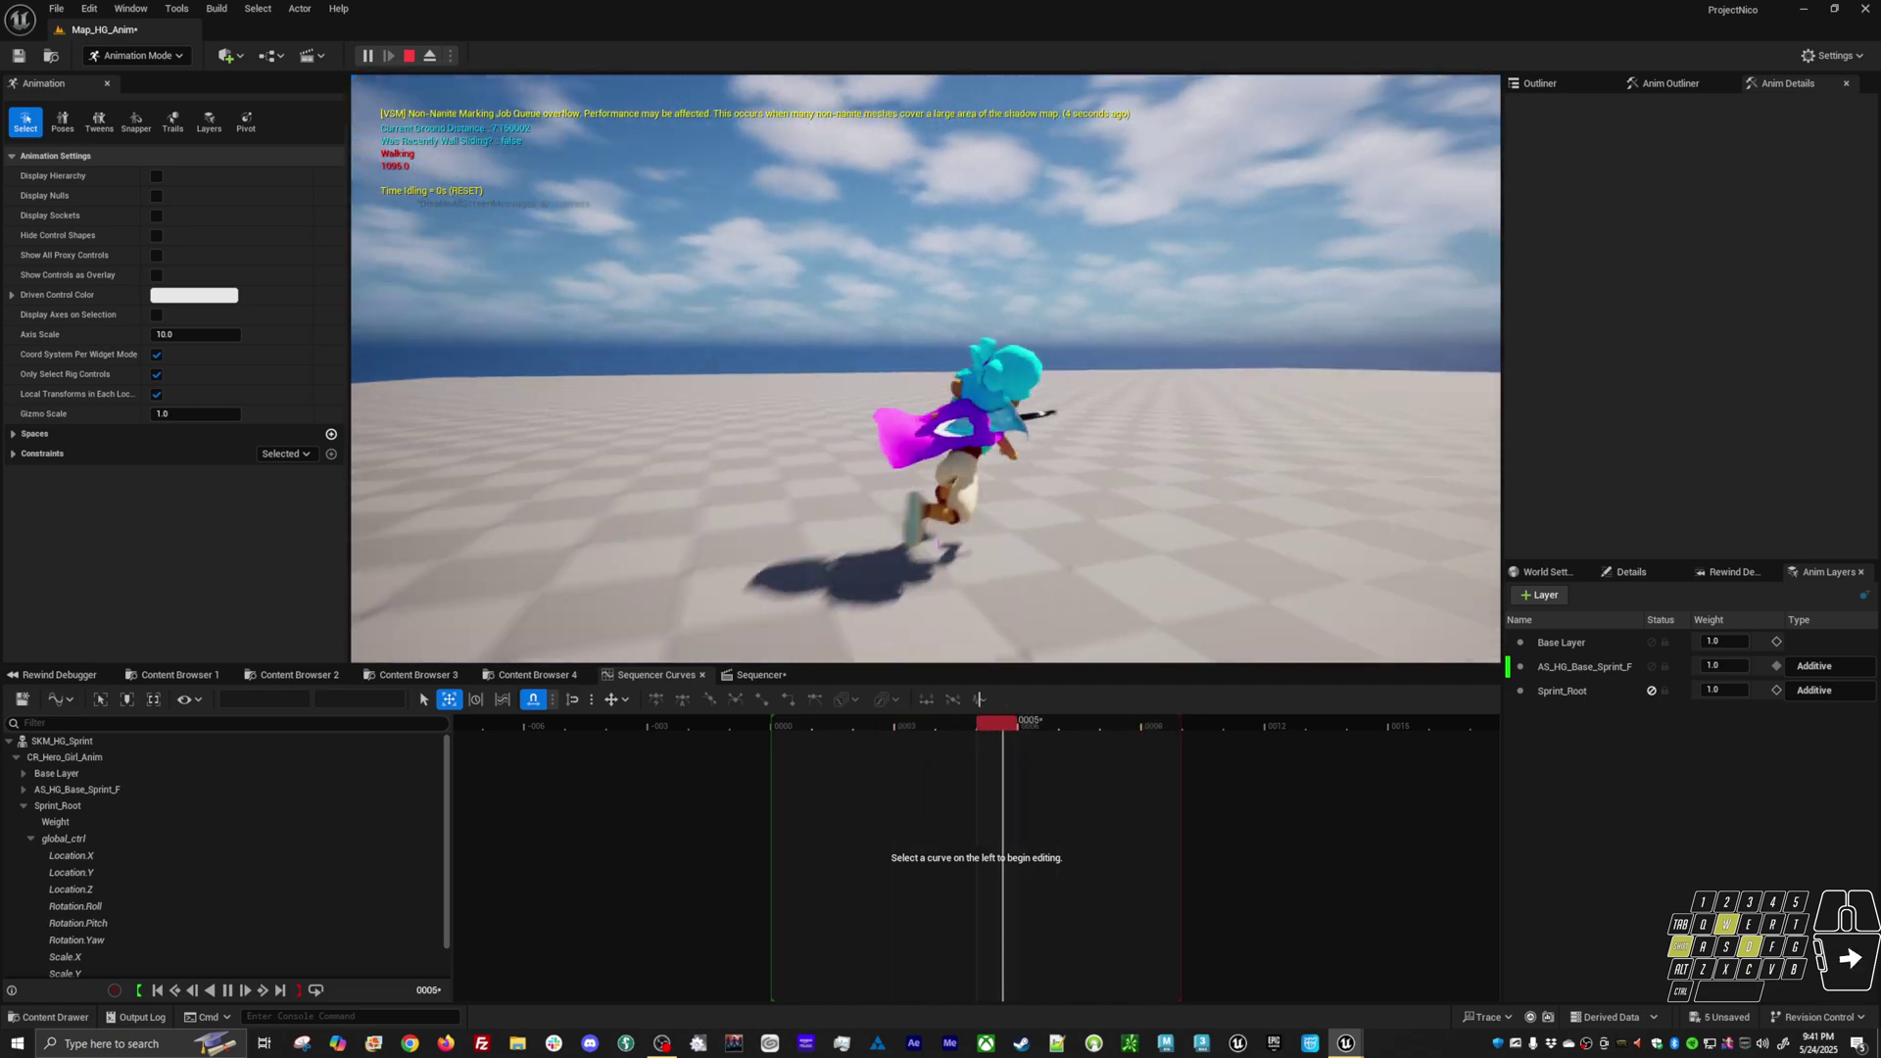
pyautogui.press('a')
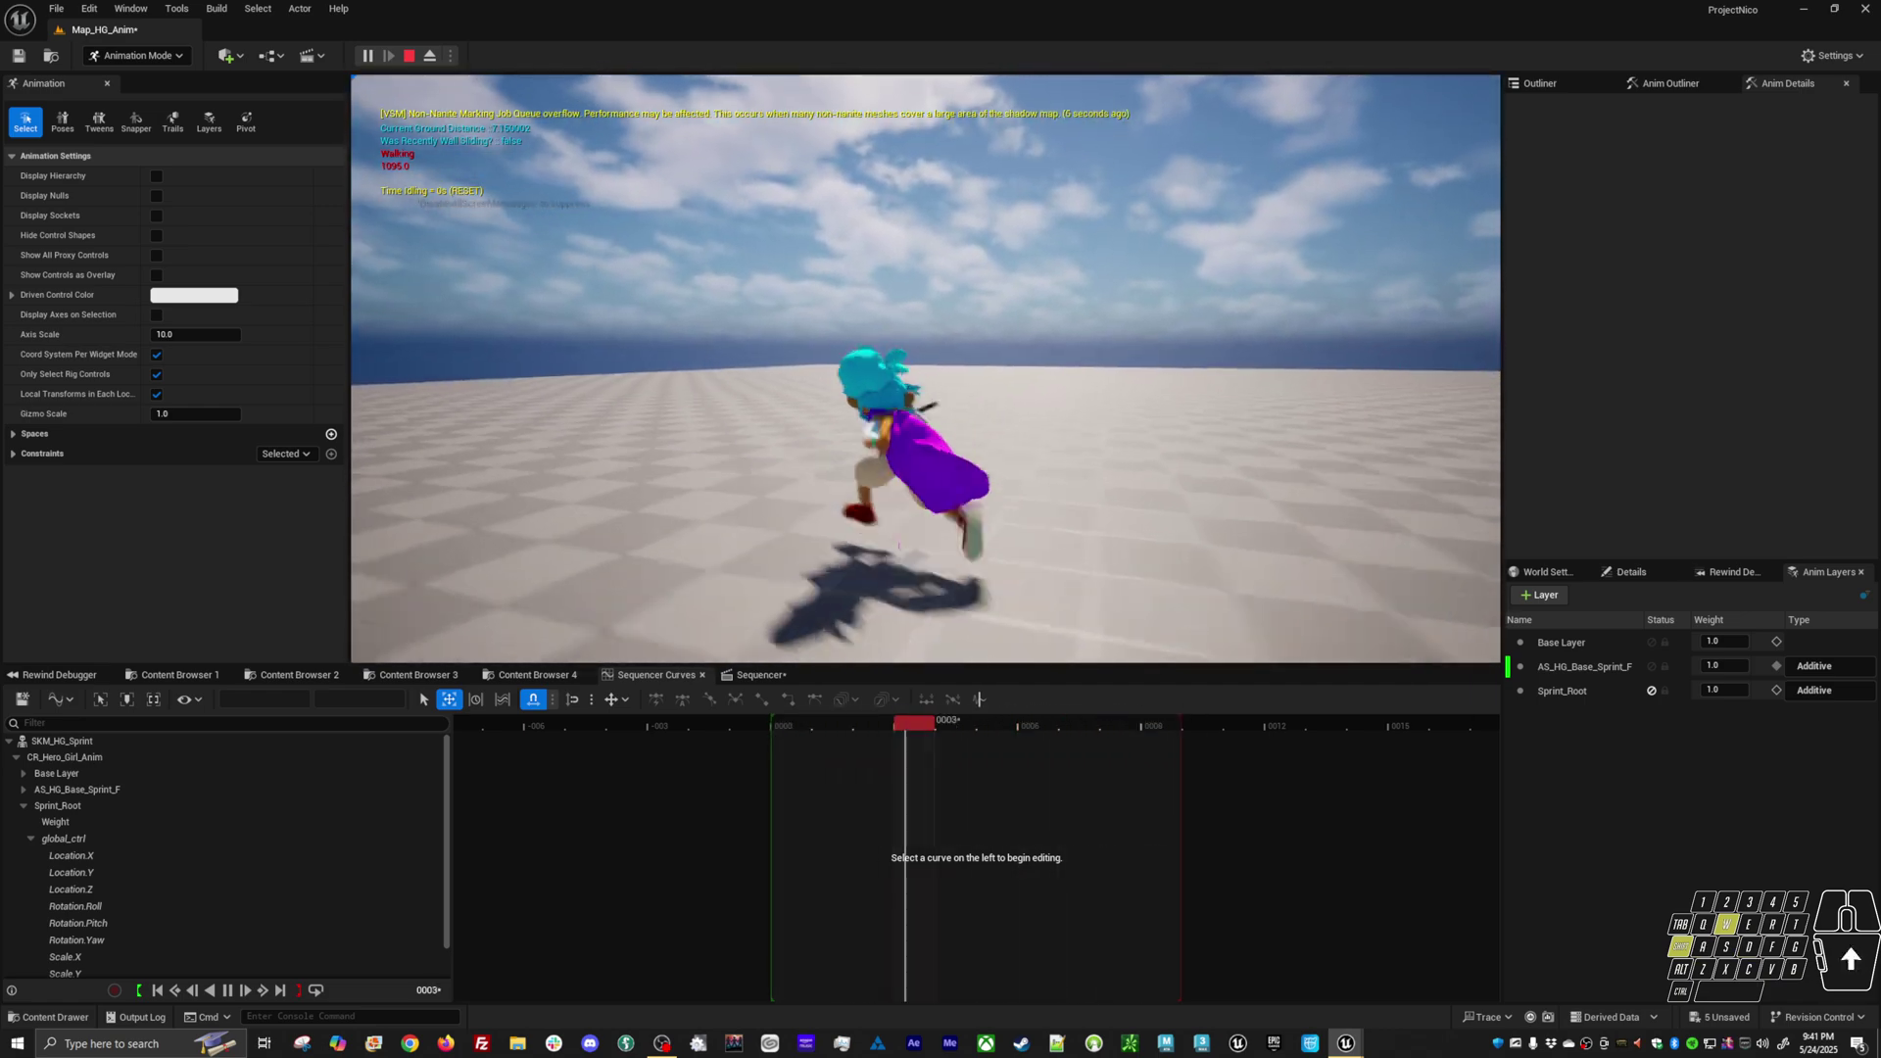
pyautogui.press('d')
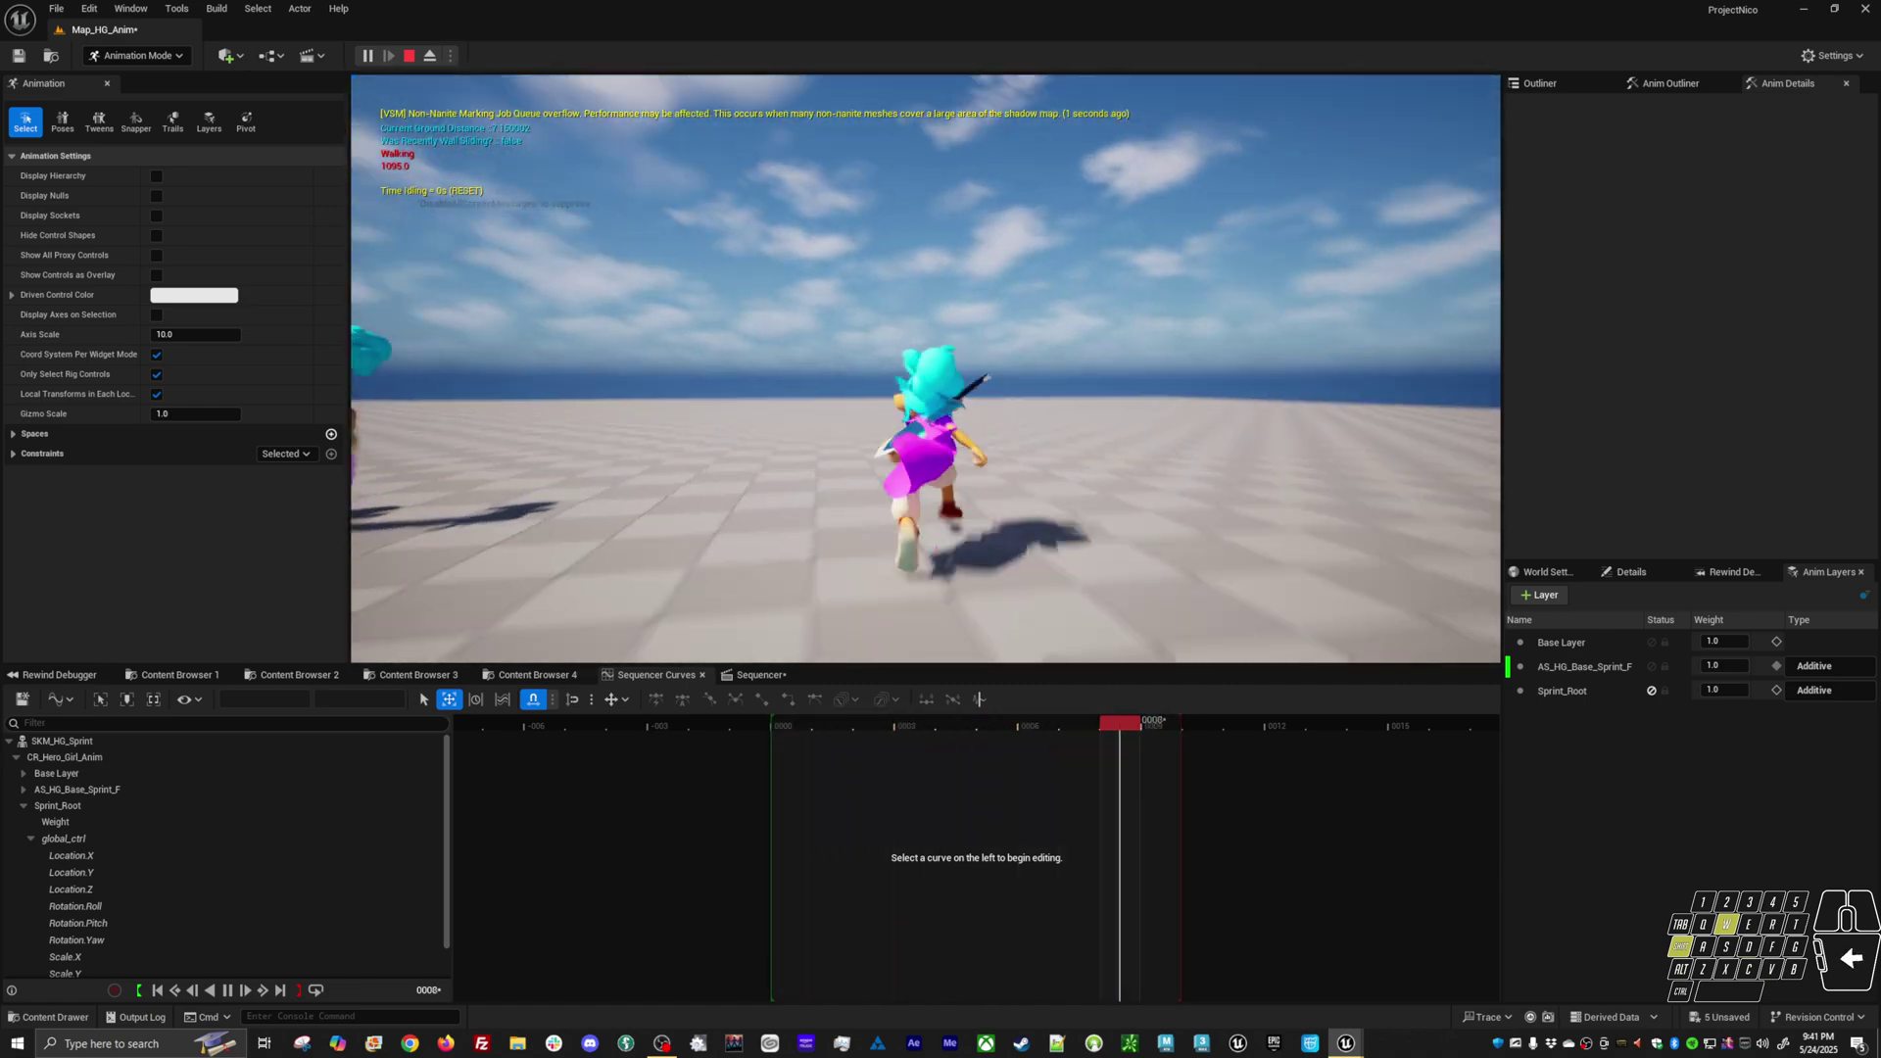
pyautogui.press('d')
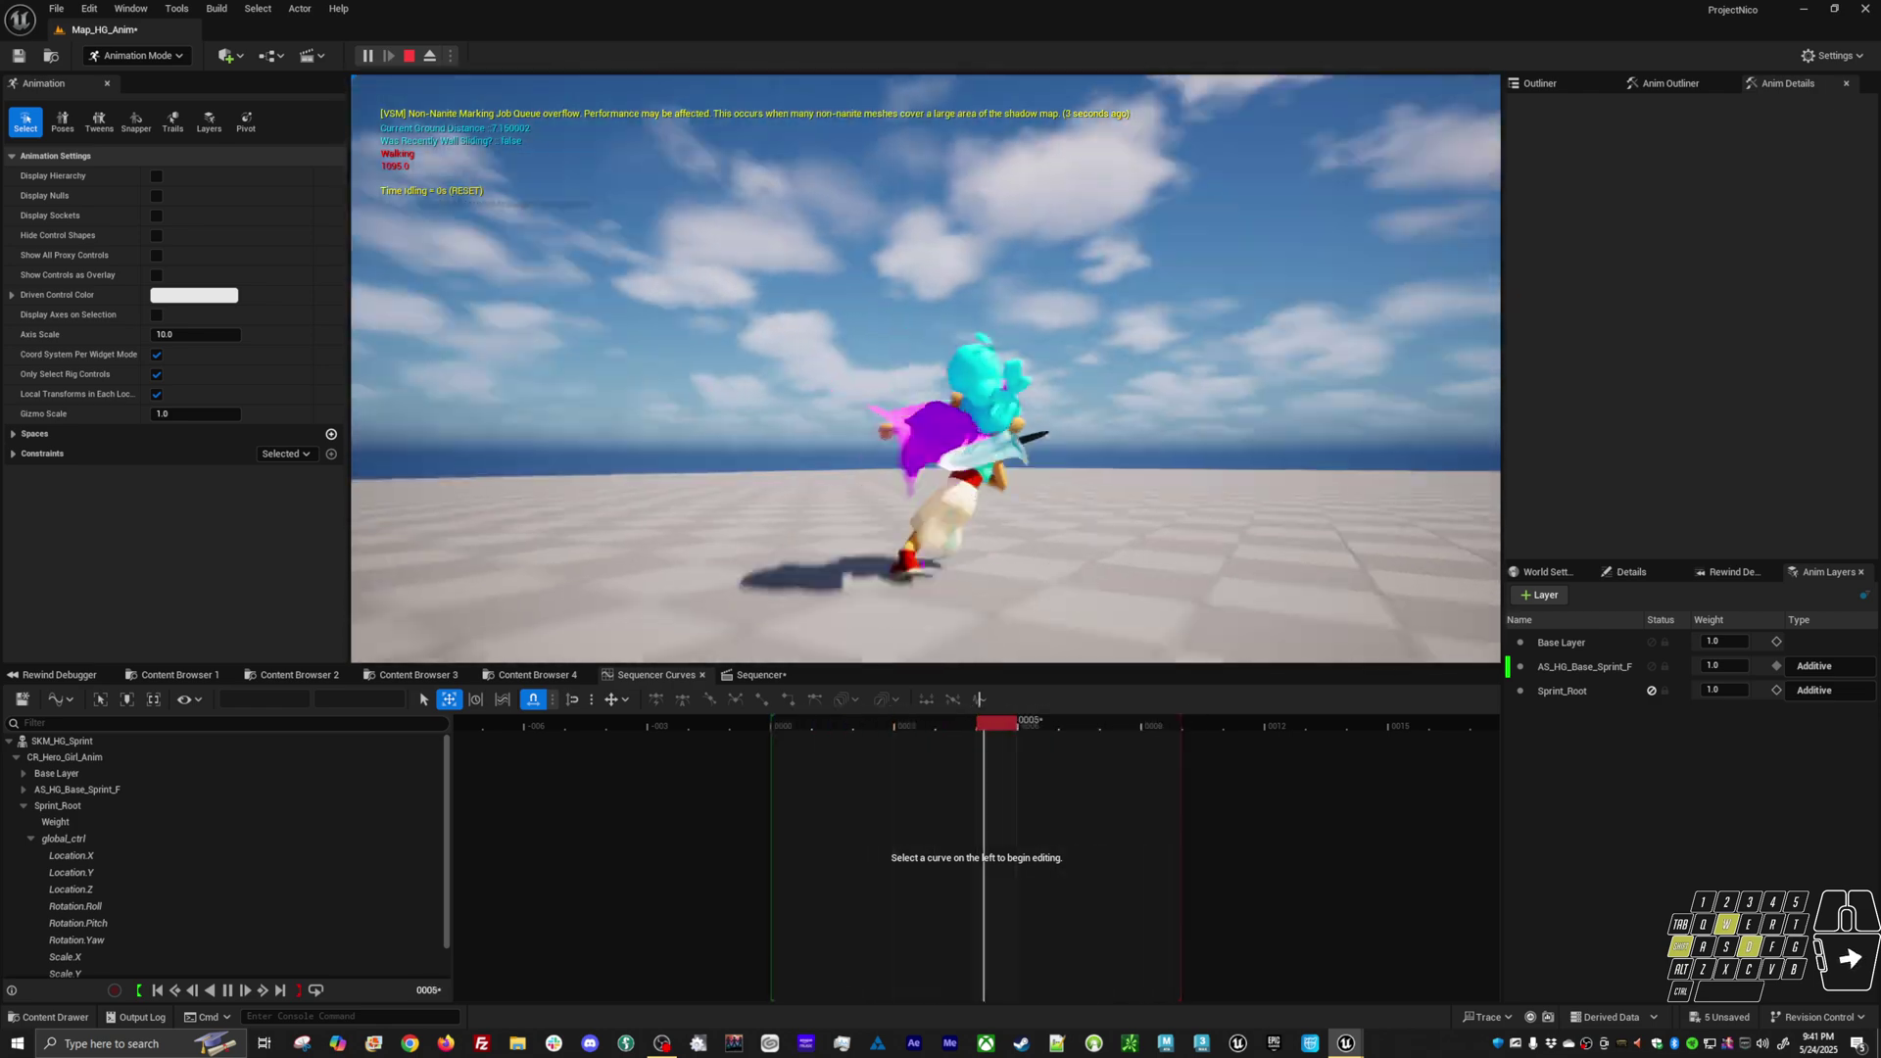
pyautogui.press('Escape')
# Switch to another recently used level, saving the changes to Map_HG_Anim before leaving it
pyautogui.click(56, 8)
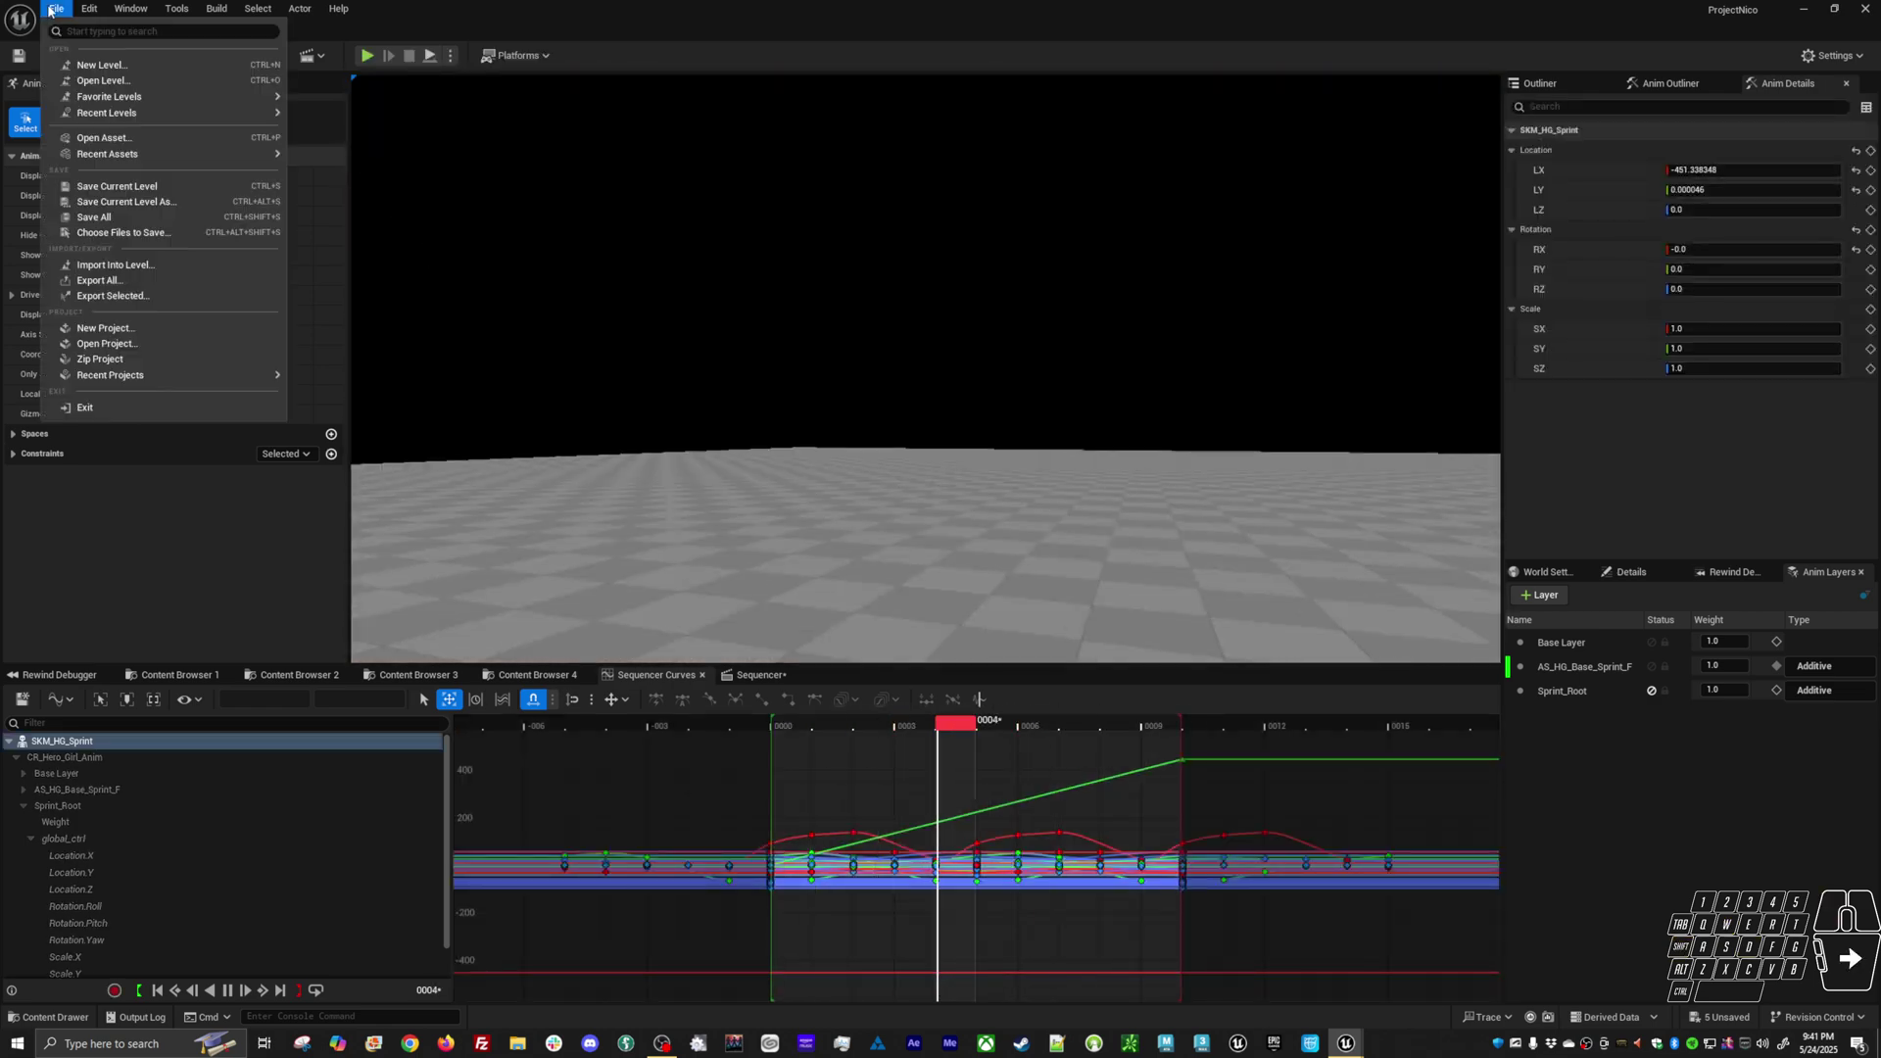
pyautogui.moveTo(235, 113)
pyautogui.click(324, 138)
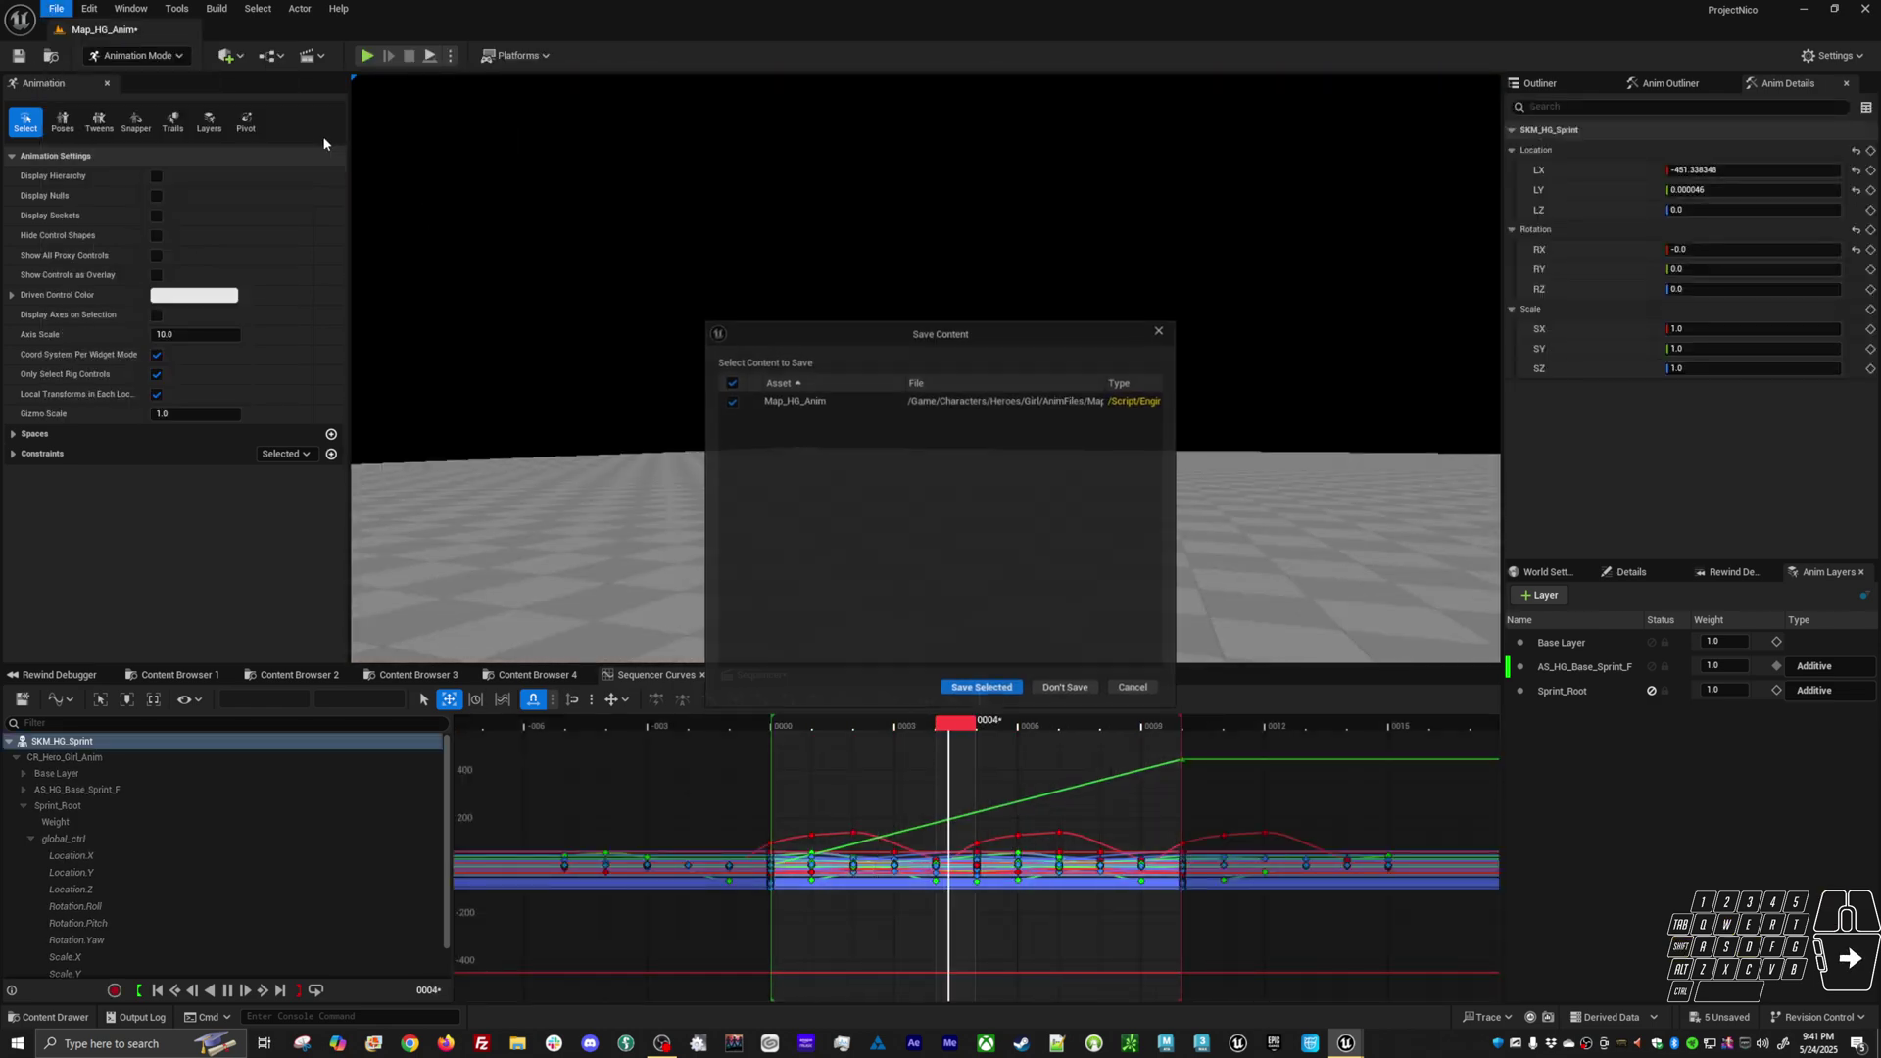
pyautogui.click(1011, 689)
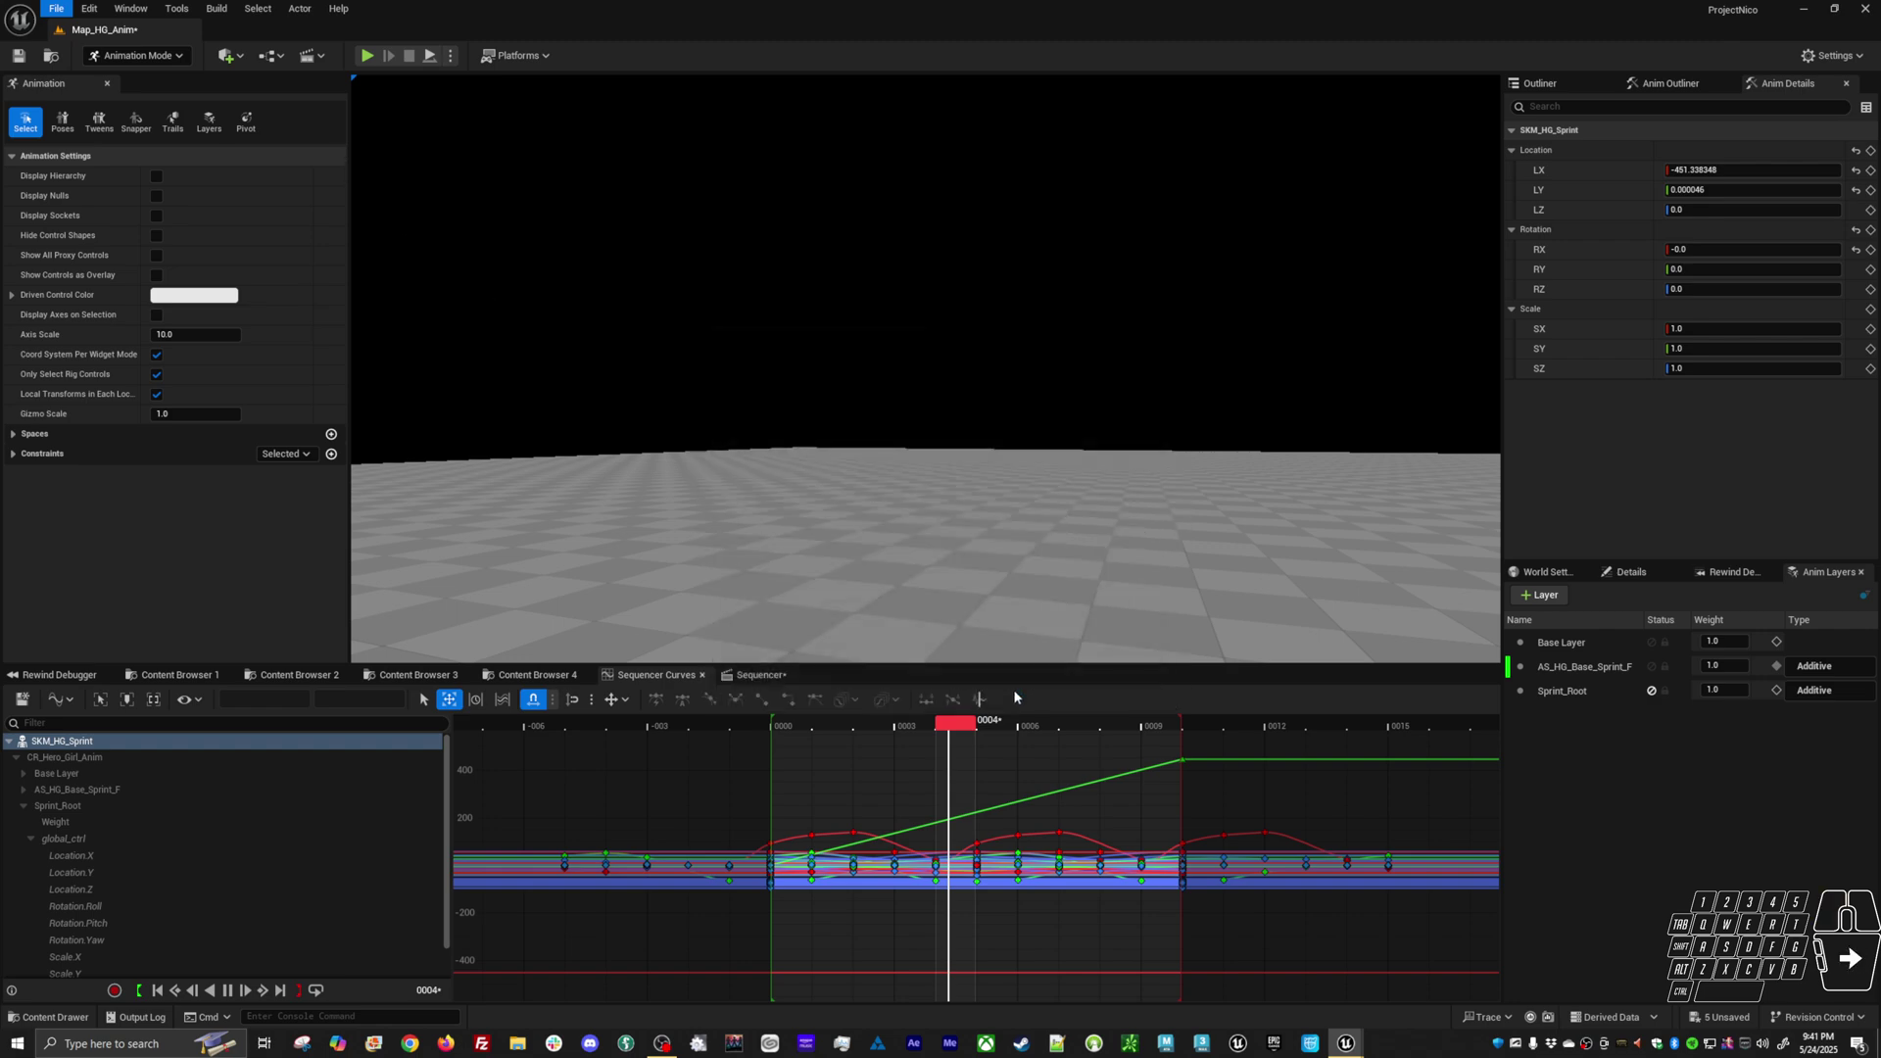